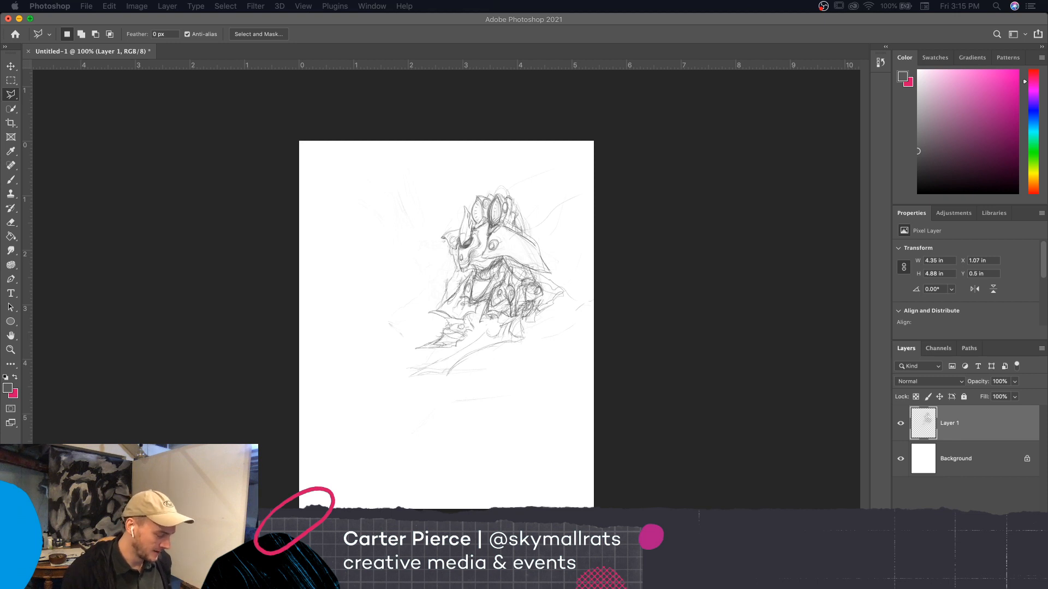
{"action": "left_click", "coordinate": [668, 347]}
{"action": "key", "text": "super+plus"}
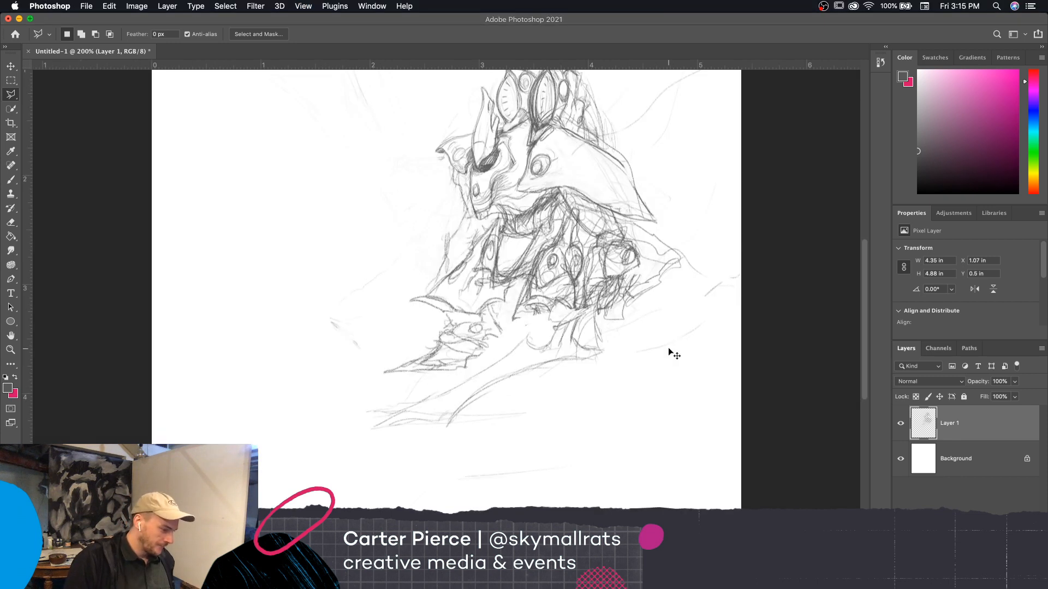
{"action": "mouse_move", "coordinate": [692, 367]}
{"action": "left_mouse_down"}
{"action": "mouse_move", "coordinate": [692, 402]}
{"action": "mouse_move", "coordinate": [667, 427]}
{"action": "left_mouse_up"}
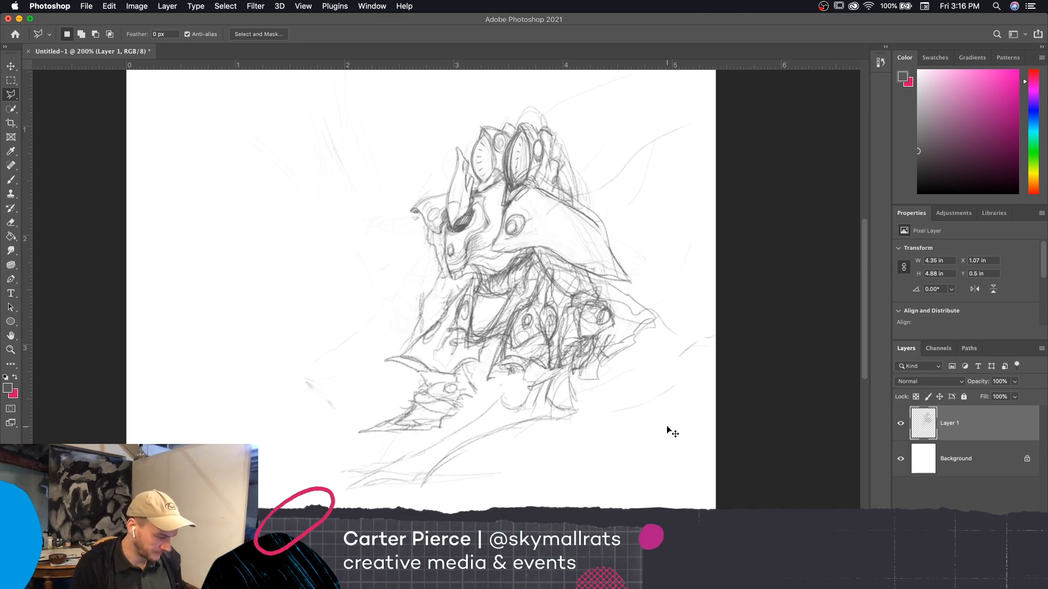
{"action": "key", "text": "super+equal"}
{"action": "key", "text": "super+minus"}
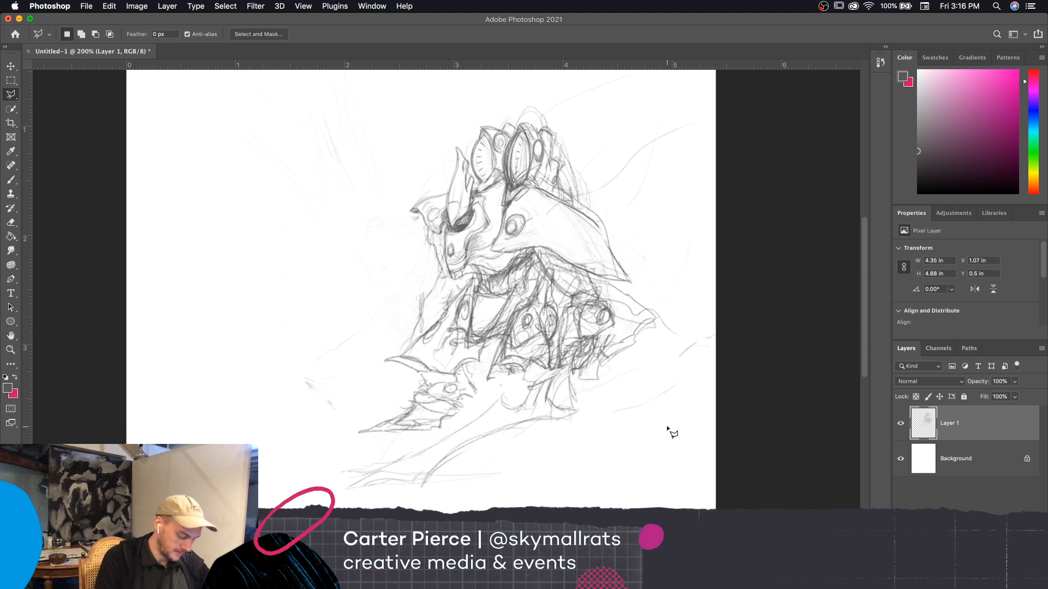
{"action": "key", "text": "b"}
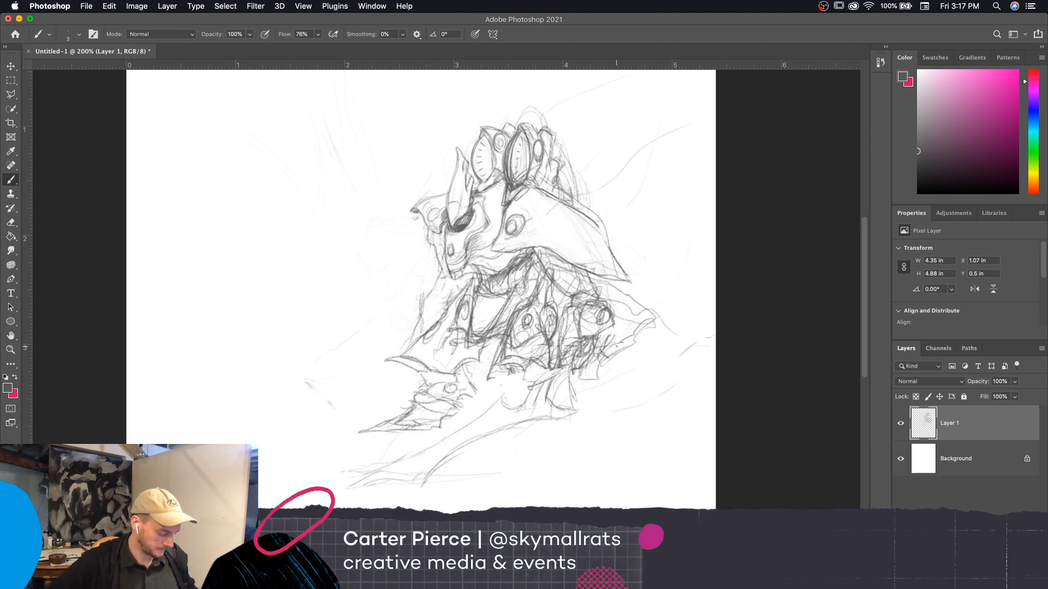
{"action": "key", "text": "super+equal"}
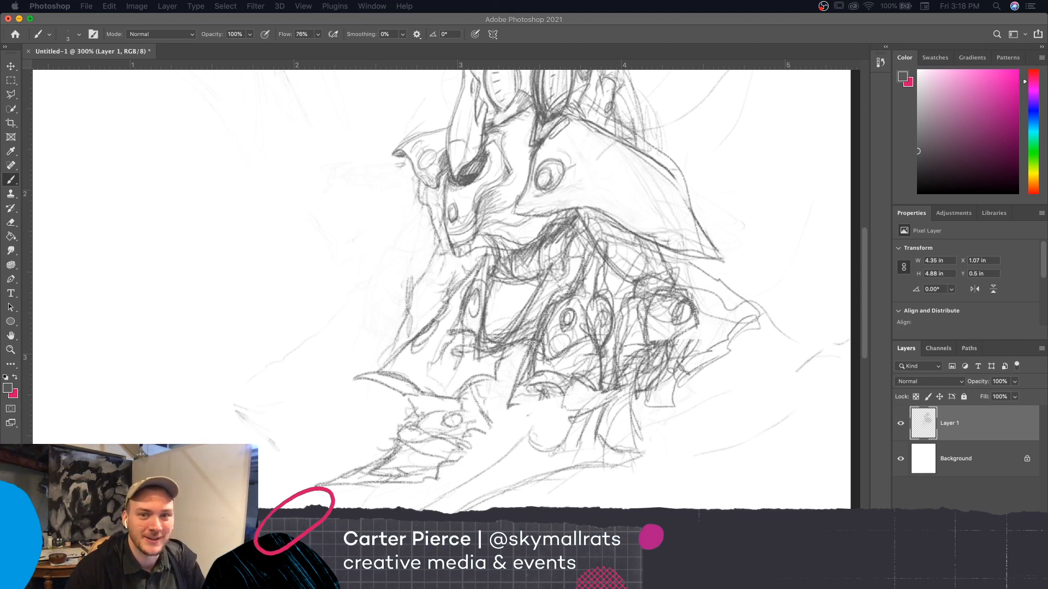
{"action": "left_click_drag", "start_coordinate": [1047, 13], "coordinate": [1037, 28]}
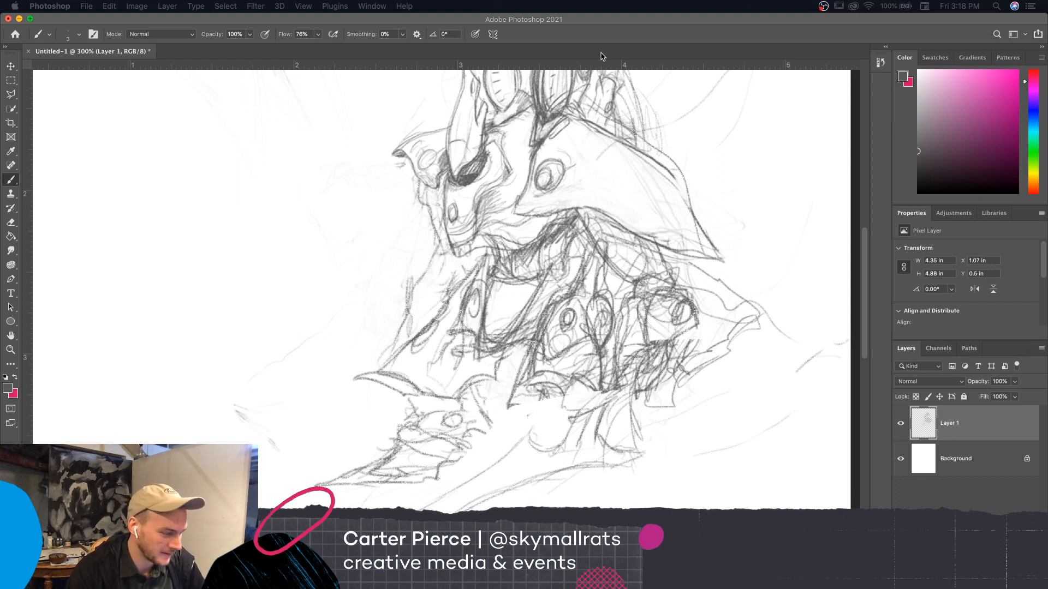
{"action": "left_click", "coordinate": [620, 24]}
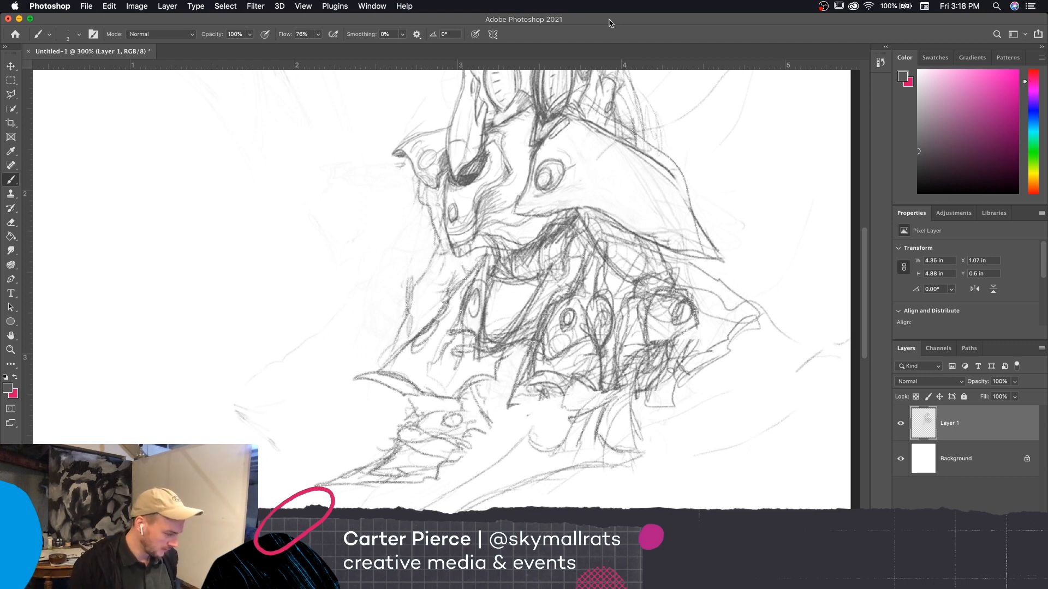
Erase the stray construction lines on the central torso plate around its small oval, using a finer eraser for the lower edge
{"action": "left_click_drag", "start_coordinate": [728, 277], "coordinate": [677, 325]}
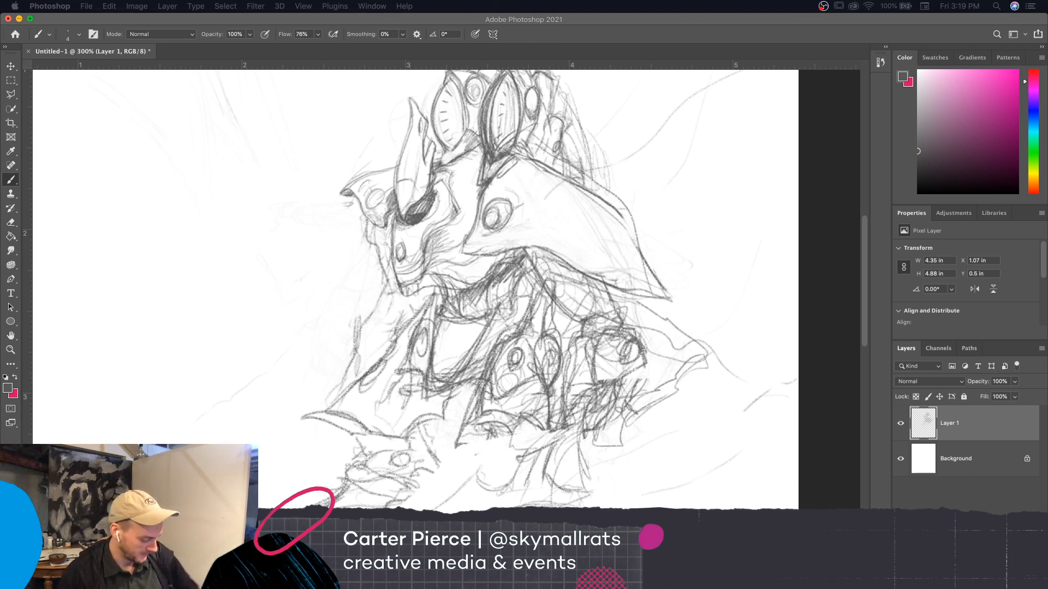
{"action": "left_click", "coordinate": [556, 415]}
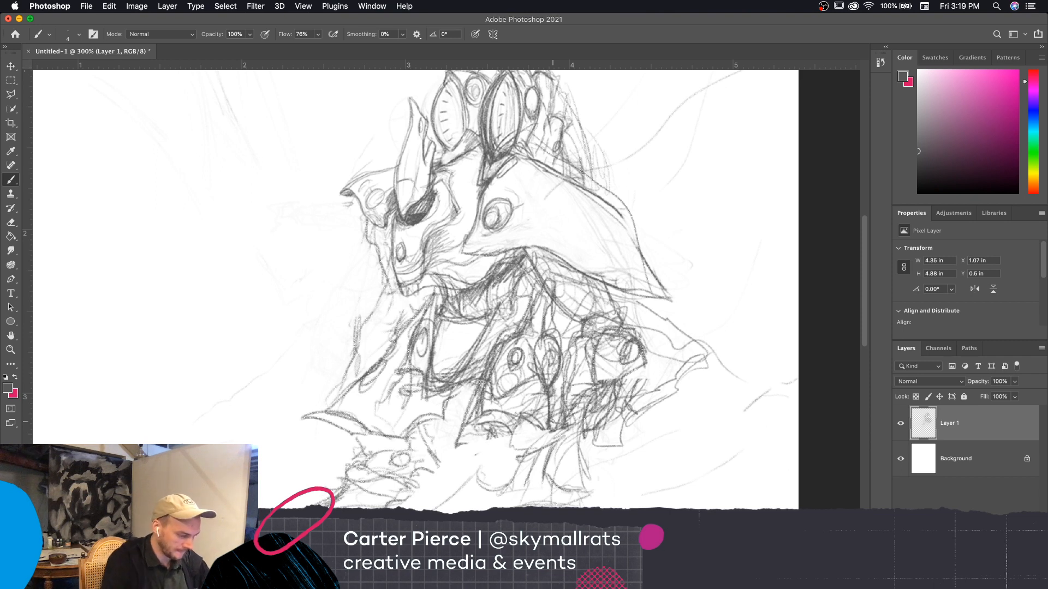
{"action": "key", "text": "e"}
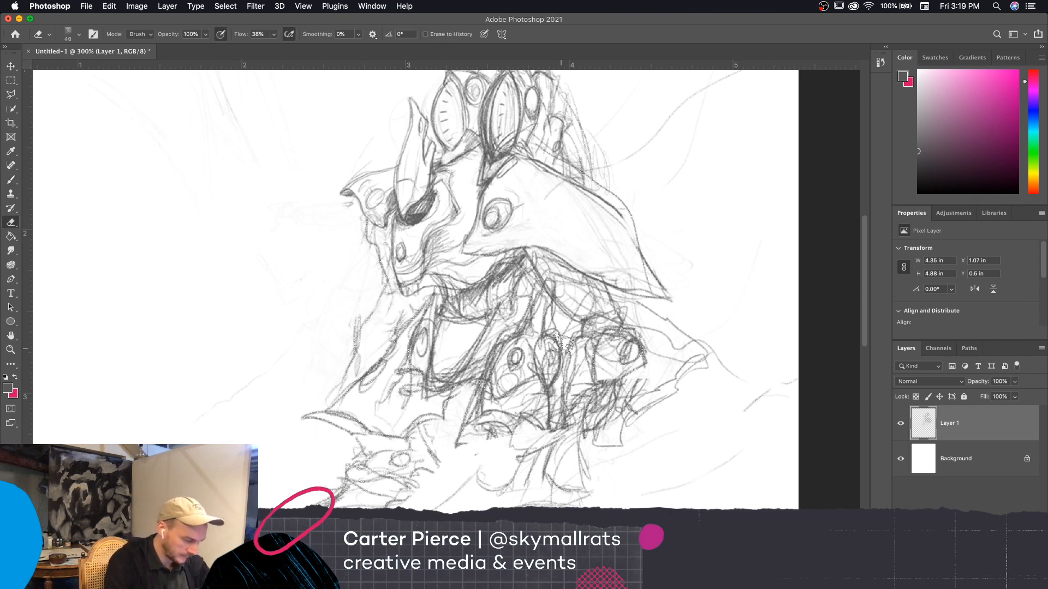
{"action": "mouse_move", "coordinate": [498, 368]}
{"action": "left_mouse_down"}
{"action": "mouse_move", "coordinate": [495, 346]}
{"action": "mouse_move", "coordinate": [495, 370]}
{"action": "mouse_move", "coordinate": [547, 285]}
{"action": "mouse_move", "coordinate": [531, 329]}
{"action": "left_mouse_up"}
{"action": "key", "text": "bracketright"}
{"action": "key", "text": "bracketright"}
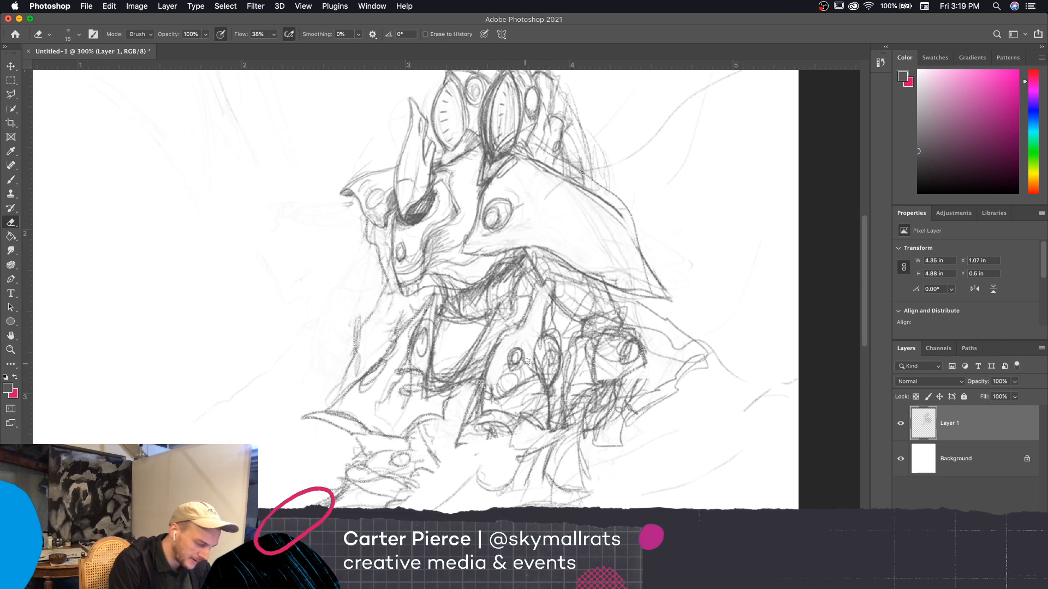
{"action": "key", "text": "bracketleft"}
{"action": "key", "text": "bracketleft"}
{"action": "key", "text": "bracketleft"}
{"action": "key", "text": "bracketleft"}
{"action": "mouse_move", "coordinate": [501, 384]}
{"action": "left_mouse_down"}
{"action": "mouse_move", "coordinate": [494, 378]}
{"action": "mouse_move", "coordinate": [495, 394]}
{"action": "mouse_move", "coordinate": [518, 388]}
{"action": "left_mouse_up"}
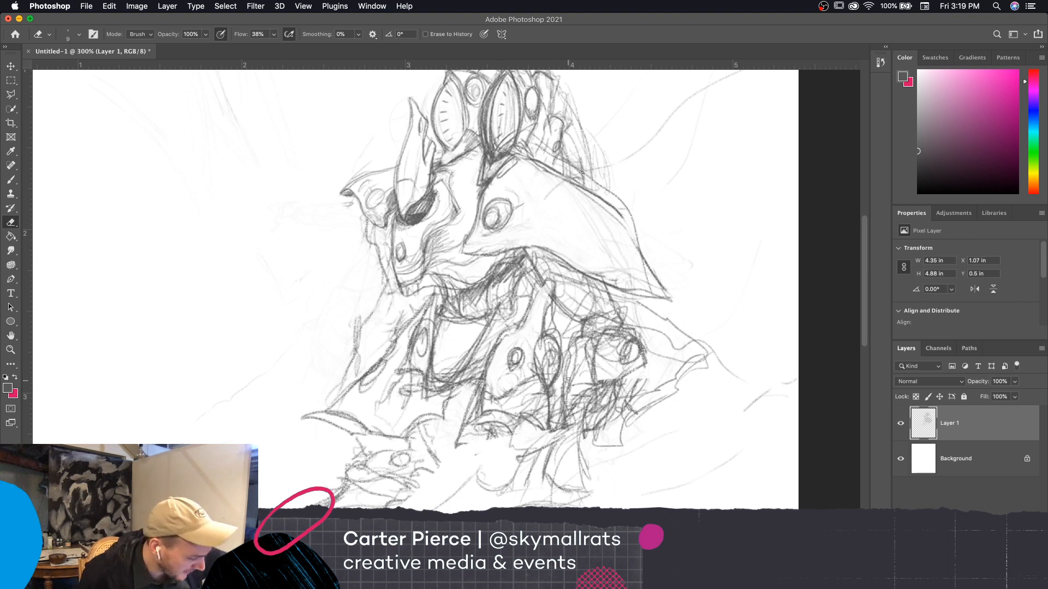
Sketch extra contour strokes with the Brush on the rounded form directly below the central torso plate
{"action": "key", "text": "b"}
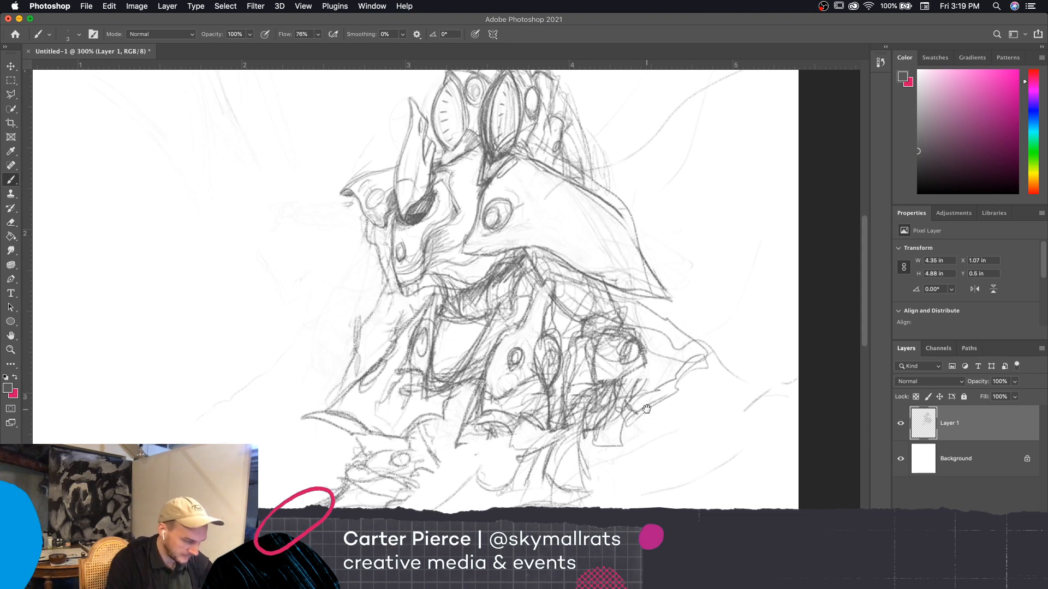
{"action": "left_click_drag", "start_coordinate": [643, 414], "coordinate": [658, 368]}
{"action": "key", "text": "super+minus"}
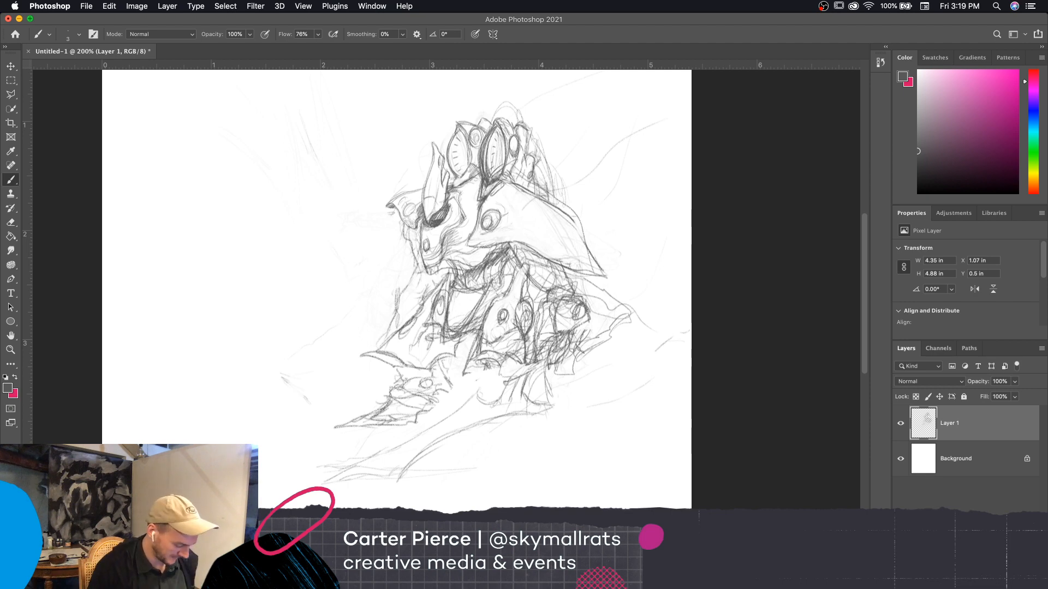
{"action": "key", "text": "super+equal"}
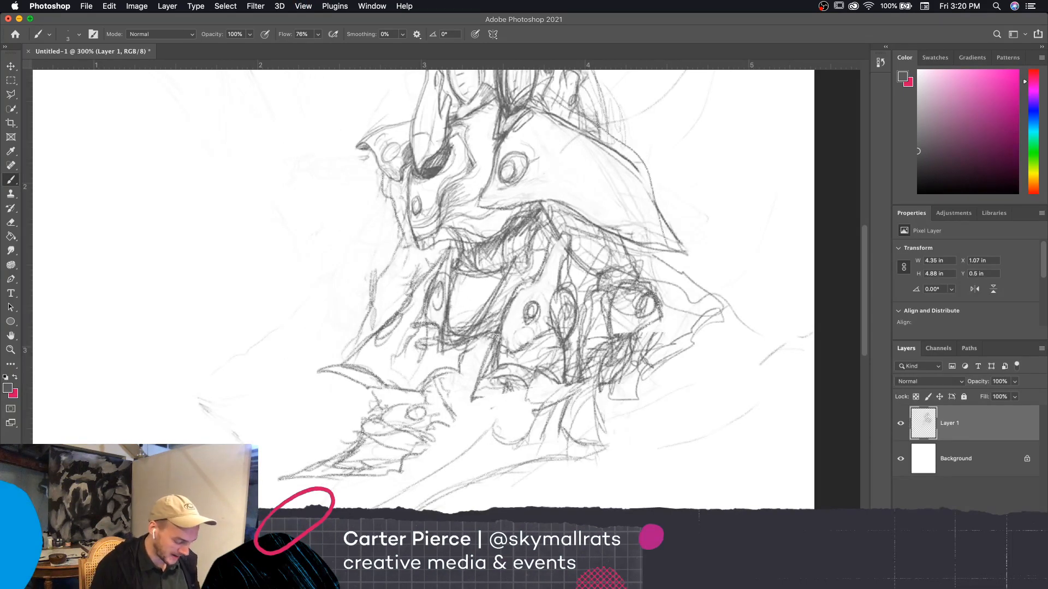
{"action": "mouse_move", "coordinate": [540, 388]}
{"action": "left_mouse_down"}
{"action": "mouse_move", "coordinate": [524, 397]}
{"action": "mouse_move", "coordinate": [545, 397]}
{"action": "mouse_move", "coordinate": [519, 409]}
{"action": "mouse_move", "coordinate": [514, 425]}
{"action": "mouse_move", "coordinate": [530, 425]}
{"action": "mouse_move", "coordinate": [515, 436]}
{"action": "left_mouse_up"}
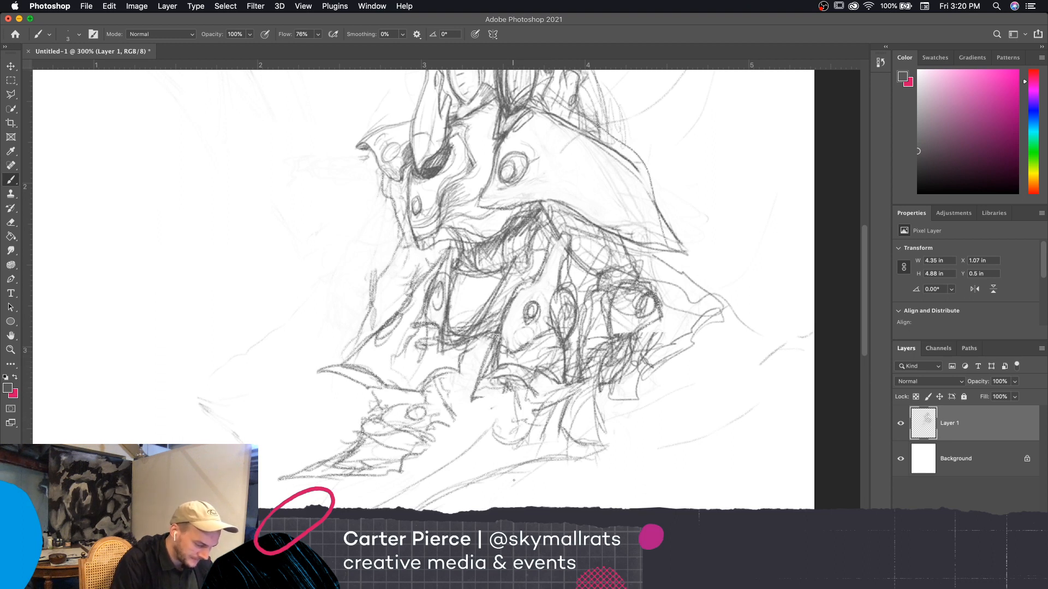
{"action": "key", "text": "super+minus"}
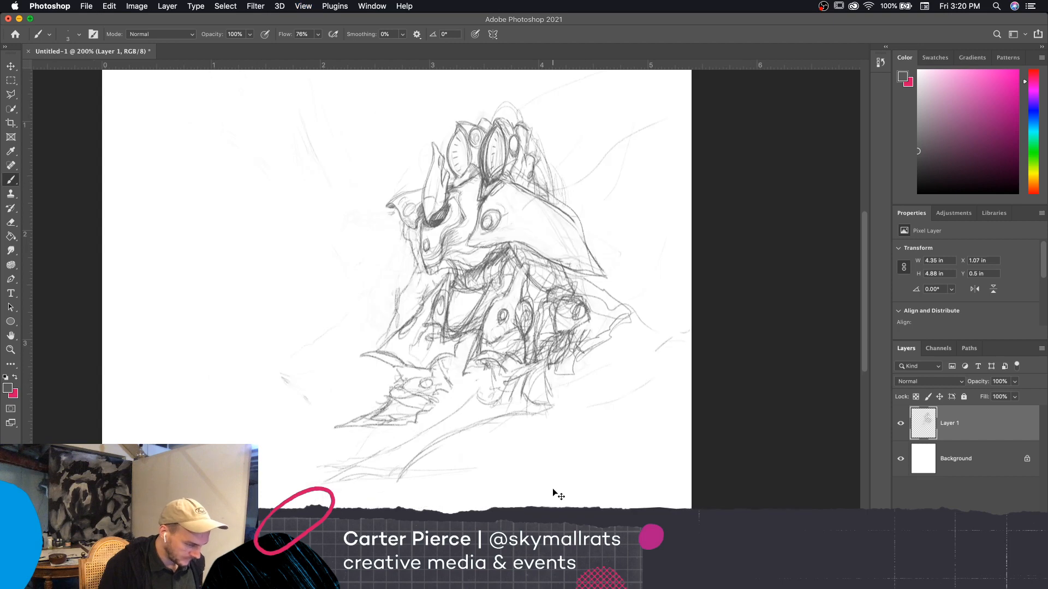
Erase the faint sketch lines below the creature's jaw, in front of the chest, with a 20 px eraser
{"action": "key", "text": "e"}
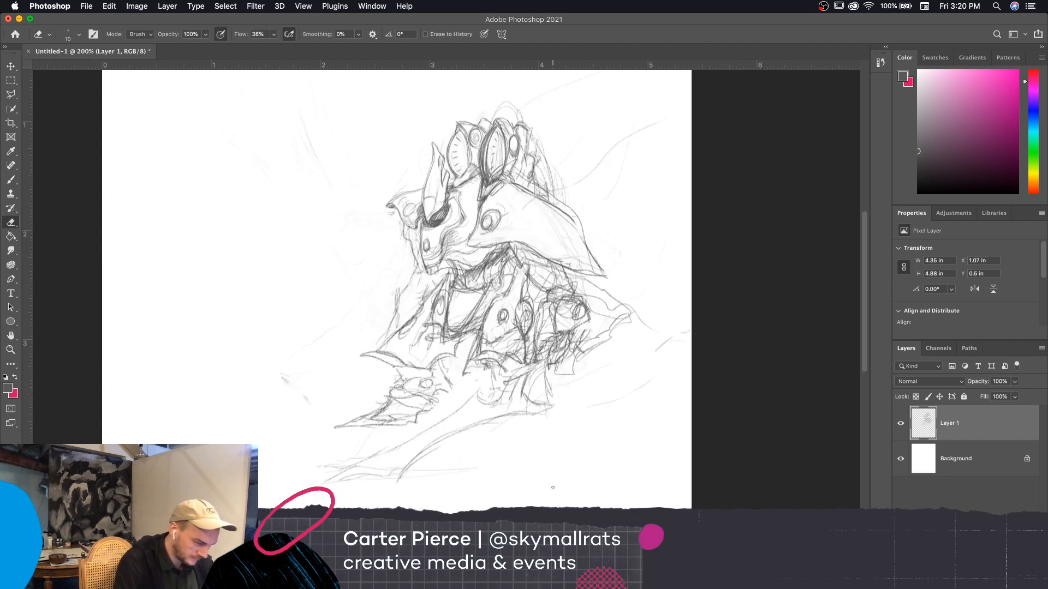
{"action": "key", "text": "bracketright"}
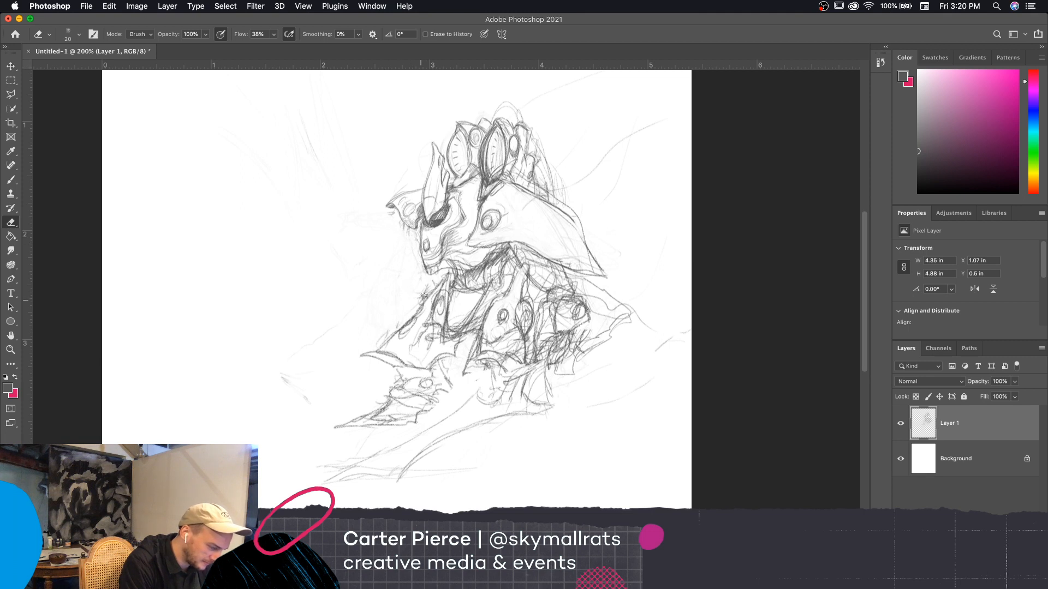
{"action": "key", "text": "bracketleft"}
{"action": "key", "text": "bracketleft"}
{"action": "key", "text": "bracketleft"}
Sketch an outstretched arm with a bent, clawed hand reaching forward from beneath the creature's jaw
{"action": "key", "text": "b"}
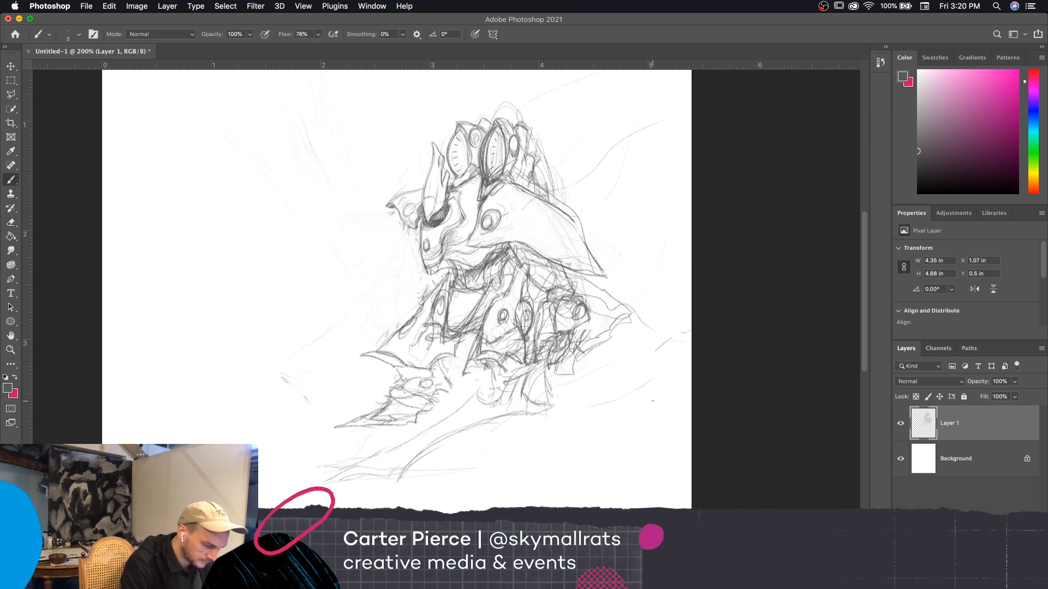
{"action": "left_click_drag", "start_coordinate": [530, 269], "coordinate": [523, 251]}
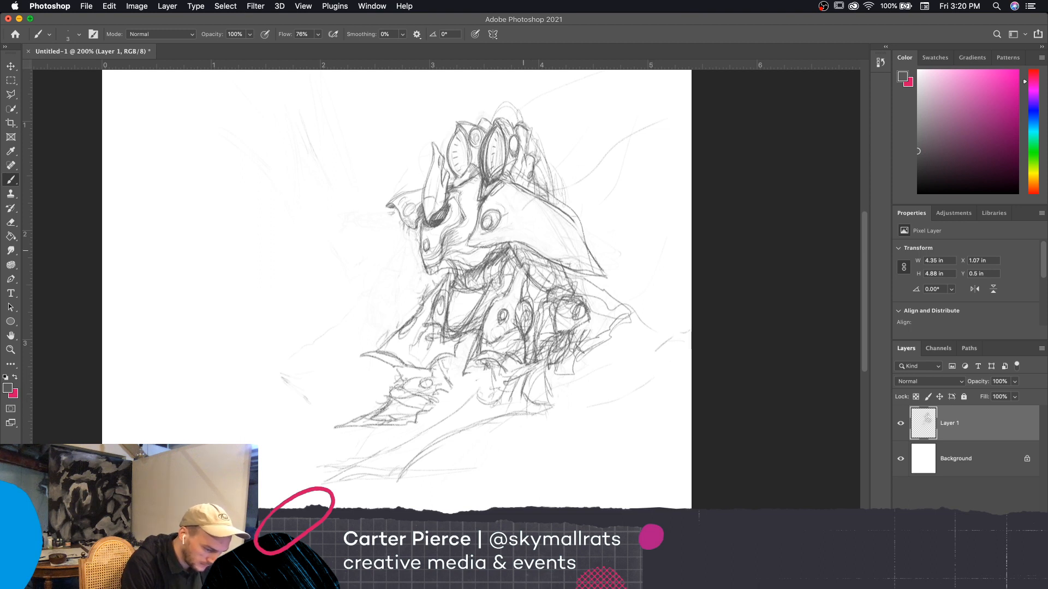
{"action": "mouse_move", "coordinate": [416, 262]}
{"action": "left_mouse_down"}
{"action": "mouse_move", "coordinate": [393, 282]}
{"action": "mouse_move", "coordinate": [403, 297]}
{"action": "mouse_move", "coordinate": [430, 277]}
{"action": "mouse_move", "coordinate": [419, 257]}
{"action": "left_mouse_up"}
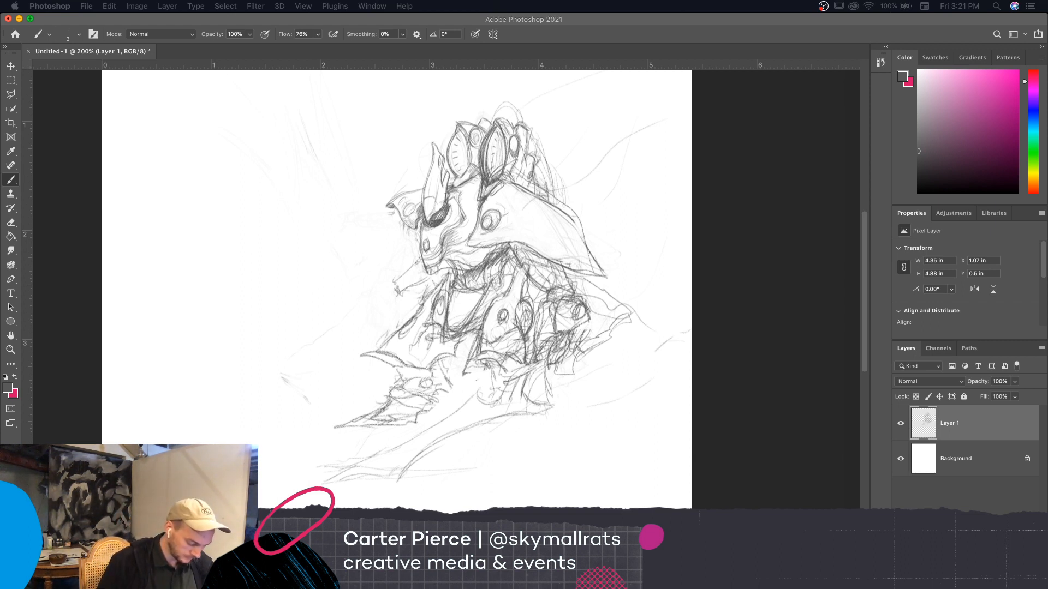
{"action": "left_click", "coordinate": [406, 241]}
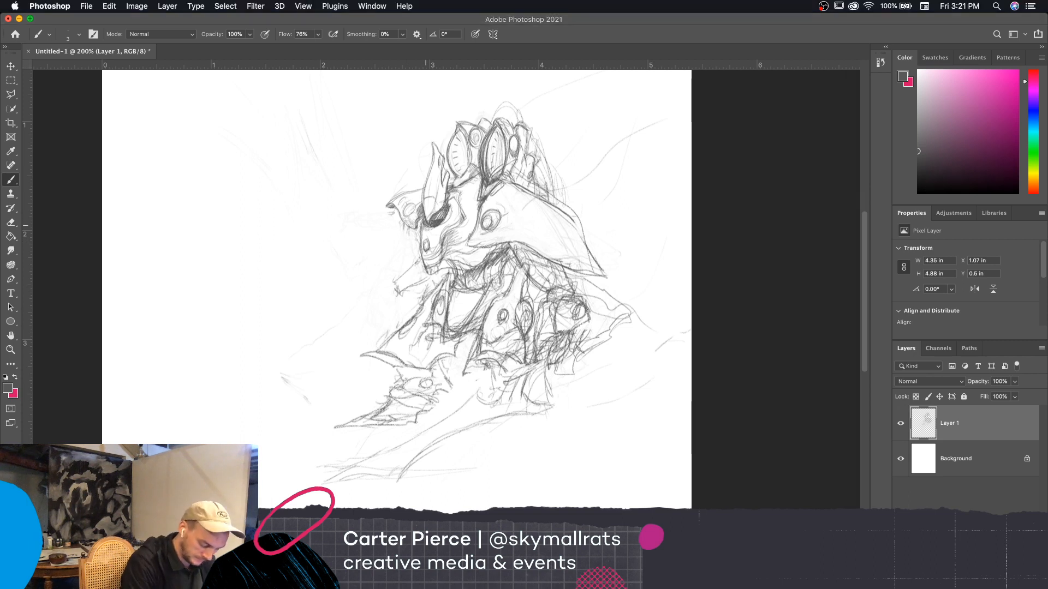
{"action": "left_click_drag", "start_coordinate": [380, 288], "coordinate": [391, 286]}
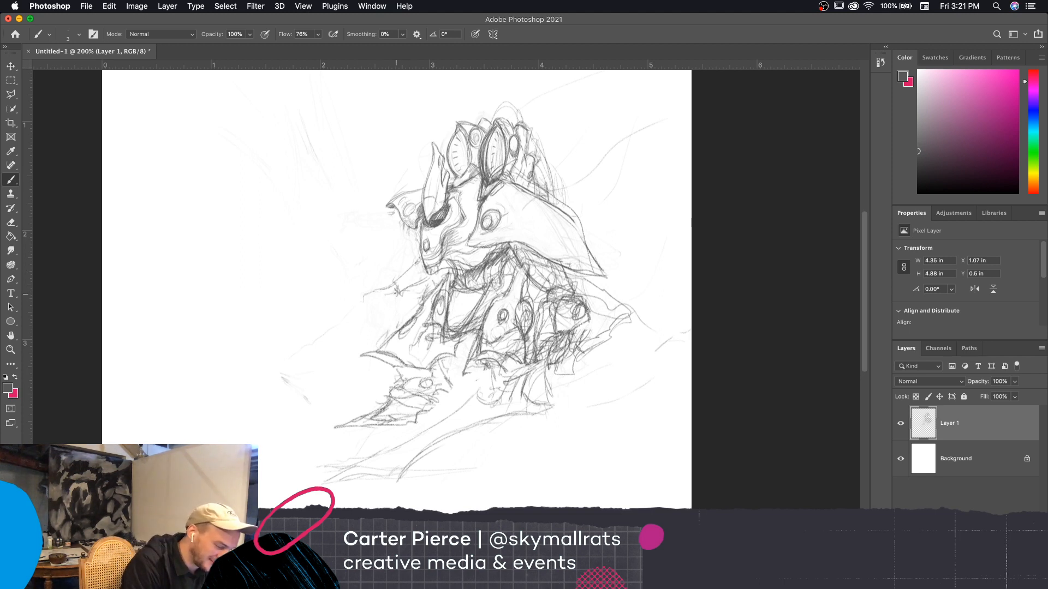
{"action": "mouse_move", "coordinate": [396, 293]}
{"action": "left_mouse_down"}
{"action": "mouse_move", "coordinate": [373, 301]}
{"action": "mouse_move", "coordinate": [394, 292]}
{"action": "mouse_move", "coordinate": [392, 304]}
{"action": "left_mouse_up"}
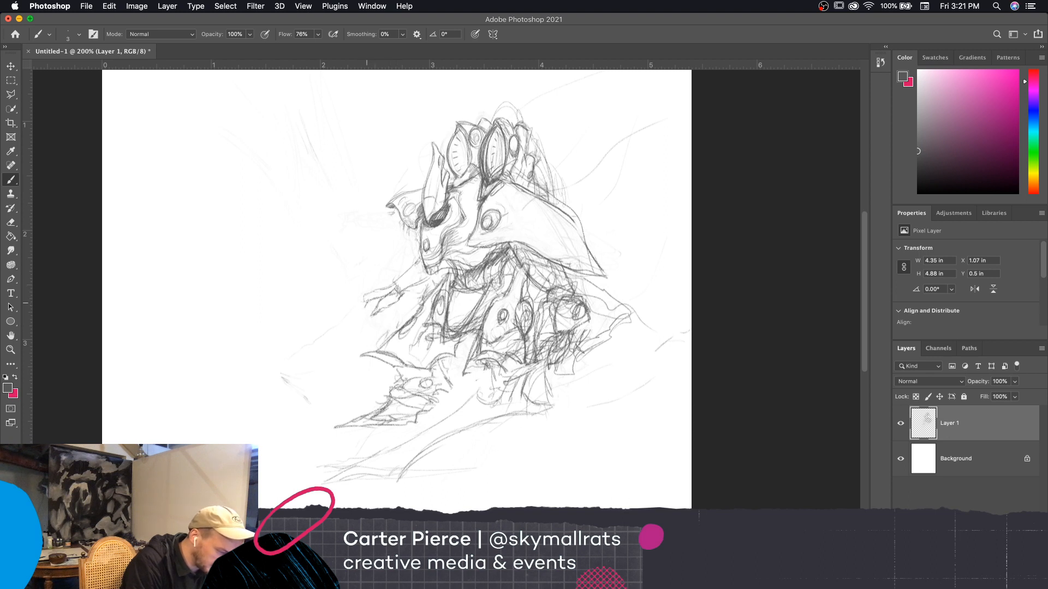
{"action": "mouse_move", "coordinate": [354, 318]}
{"action": "left_mouse_down"}
{"action": "mouse_move", "coordinate": [378, 289]}
{"action": "mouse_move", "coordinate": [410, 281]}
{"action": "mouse_move", "coordinate": [418, 255]}
{"action": "mouse_move", "coordinate": [416, 264]}
{"action": "left_mouse_up"}
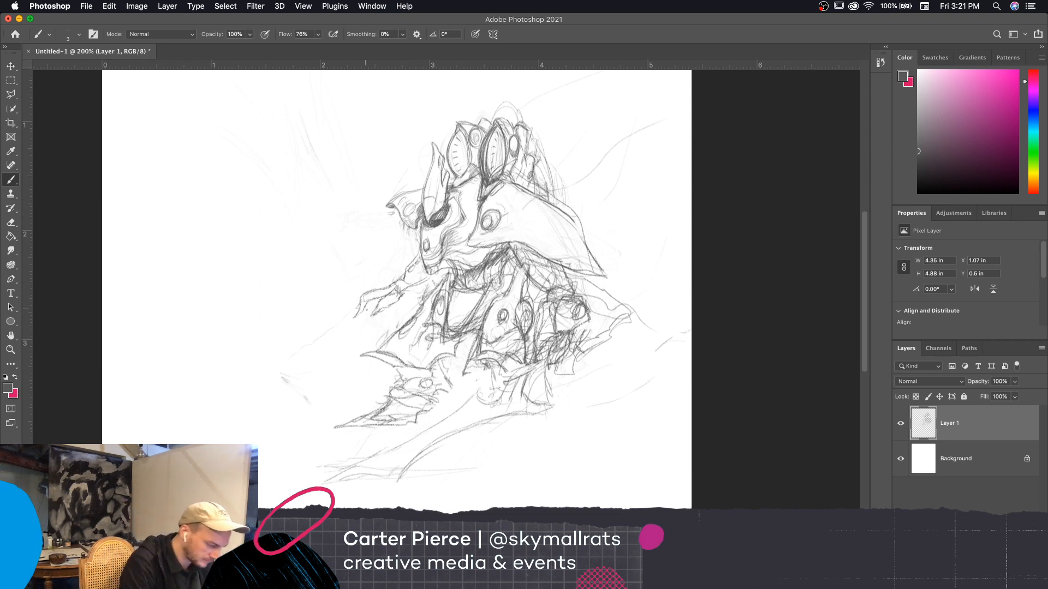
{"action": "left_click_drag", "start_coordinate": [364, 311], "coordinate": [365, 320]}
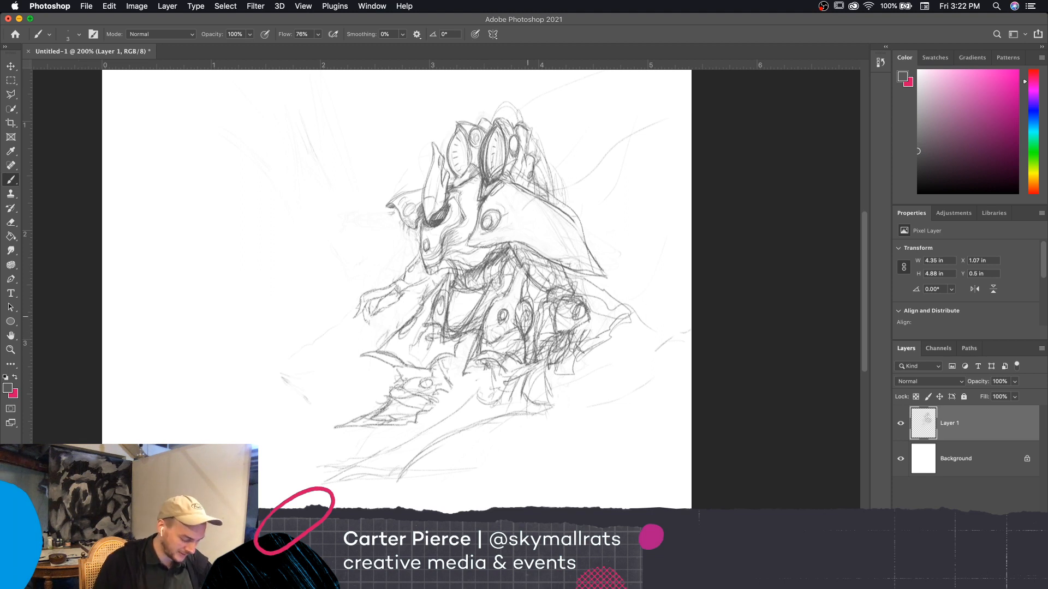
Erase the small oval detail on the central torso plate, enlarging the eraser to 10 px
{"action": "key", "text": "e"}
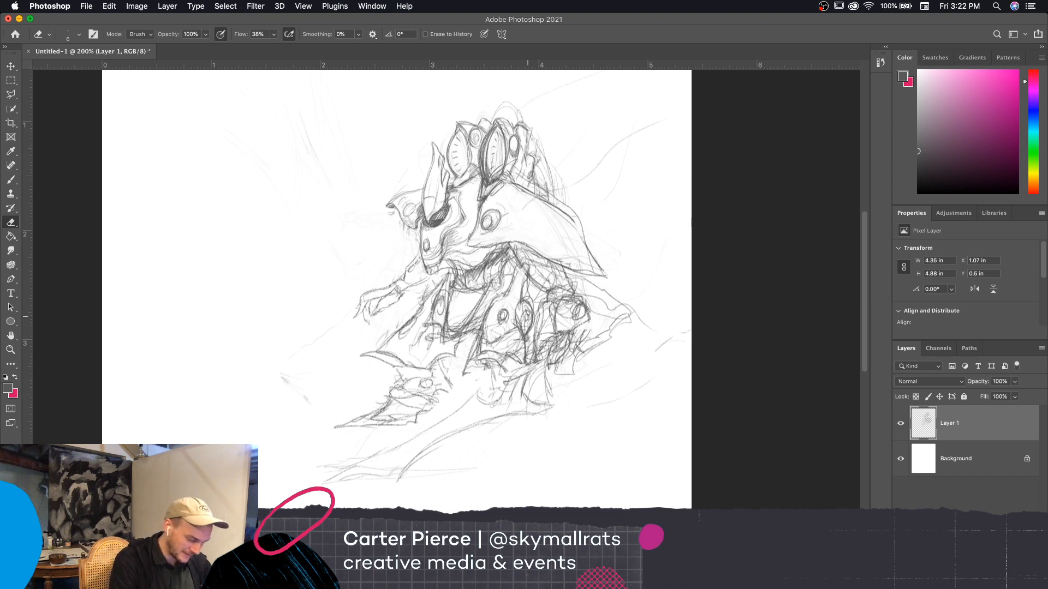
{"action": "left_click_drag", "start_coordinate": [499, 321], "coordinate": [507, 309]}
{"action": "key", "text": "bracketright"}
{"action": "key", "text": "bracketright"}
{"action": "key", "text": "bracketright"}
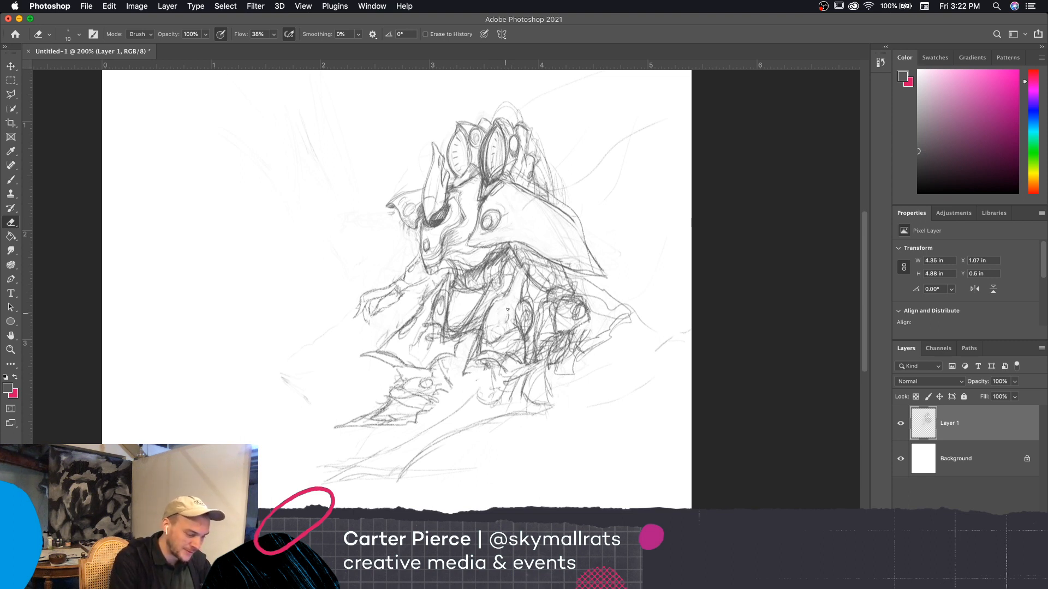
Draw a new, larger oval on the central torso plate with a 2 px brush
{"action": "key", "text": "b"}
{"action": "key", "text": "bracketleft"}
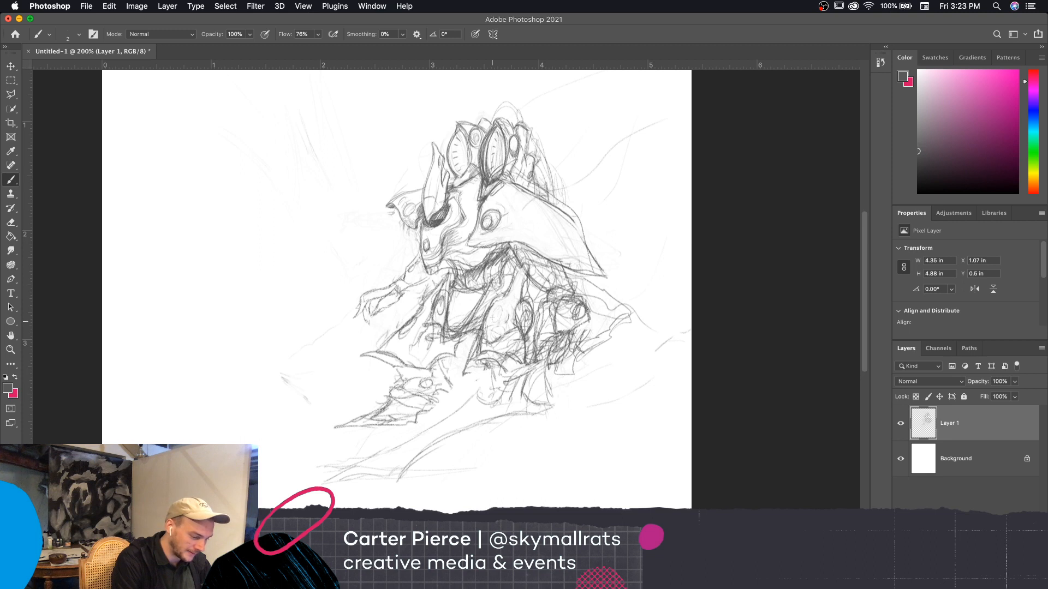
{"action": "left_click_drag", "start_coordinate": [497, 318], "coordinate": [502, 306]}
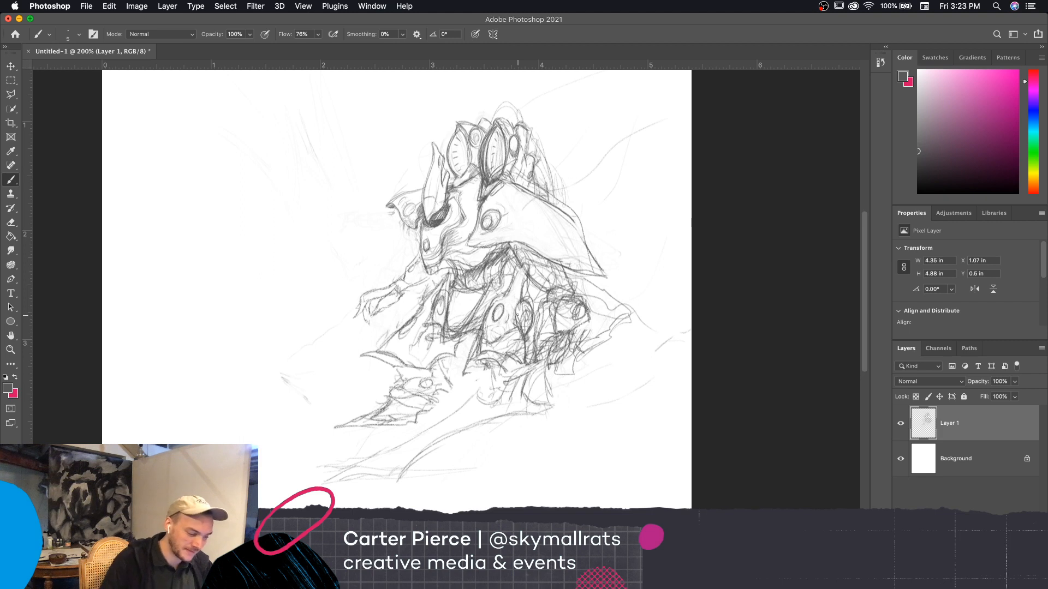
Shade around and below the round joint behind the torso with short, dark brush strokes
{"action": "mouse_move", "coordinate": [548, 300]}
{"action": "left_mouse_down"}
{"action": "mouse_move", "coordinate": [577, 295]}
{"action": "mouse_move", "coordinate": [569, 277]}
{"action": "mouse_move", "coordinate": [536, 332]}
{"action": "left_mouse_up"}
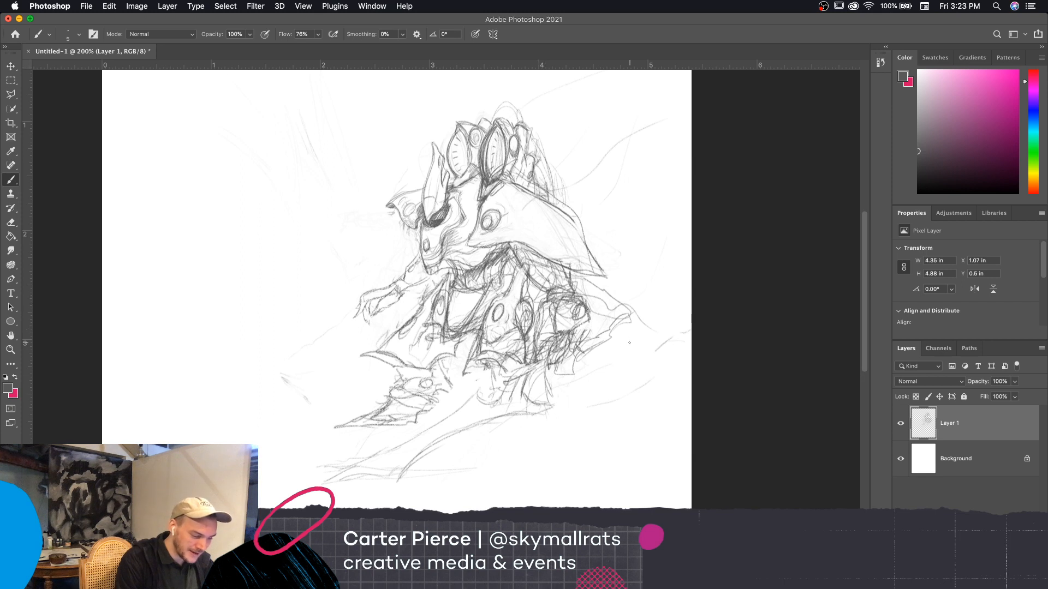
{"action": "scroll", "coordinate": [614, 366], "scroll_direction": "down", "scroll_amount": 3}
{"action": "scroll", "coordinate": [613, 366], "scroll_direction": "left", "scroll_amount": 2}
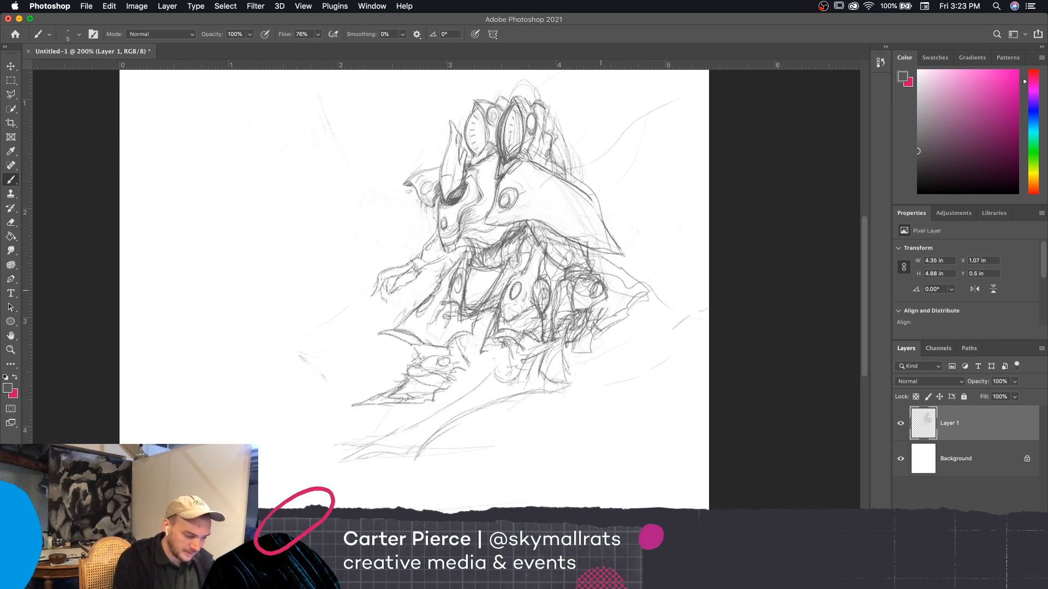
{"action": "mouse_move", "coordinate": [605, 301]}
{"action": "left_mouse_down"}
{"action": "mouse_move", "coordinate": [597, 329]}
{"action": "mouse_move", "coordinate": [596, 319]}
{"action": "left_mouse_up"}
{"action": "left_click_drag", "start_coordinate": [595, 307], "coordinate": [593, 325]}
{"action": "left_click_drag", "start_coordinate": [605, 304], "coordinate": [598, 319]}
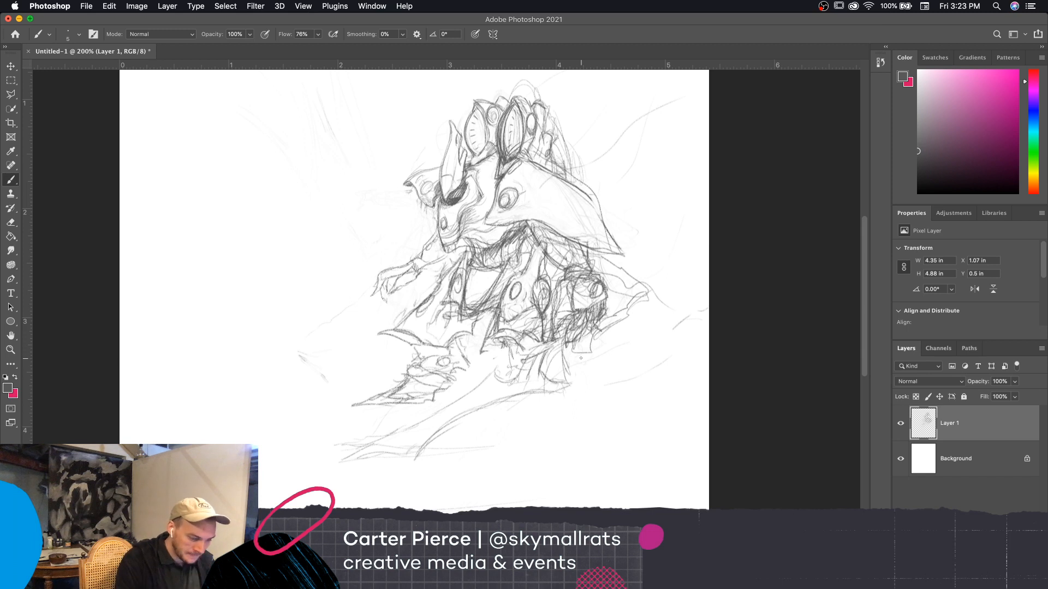
{"action": "left_click_drag", "start_coordinate": [608, 300], "coordinate": [625, 299]}
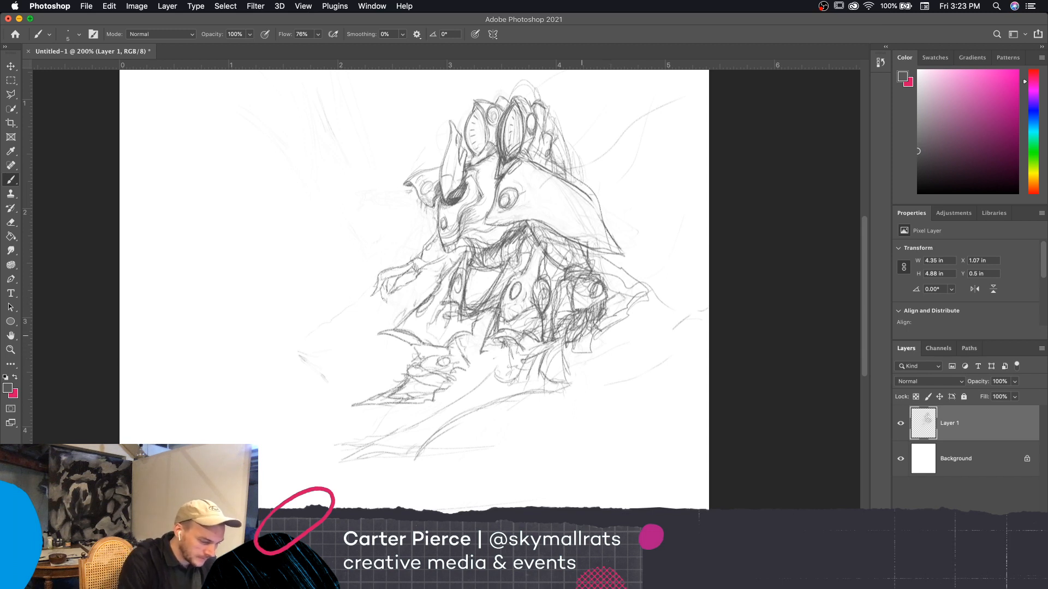
Add short, dark brush strokes to the hip joint beneath the central torso plate and retouch the torso above it
{"action": "scroll", "coordinate": [627, 201], "scroll_direction": "down", "scroll_amount": 3}
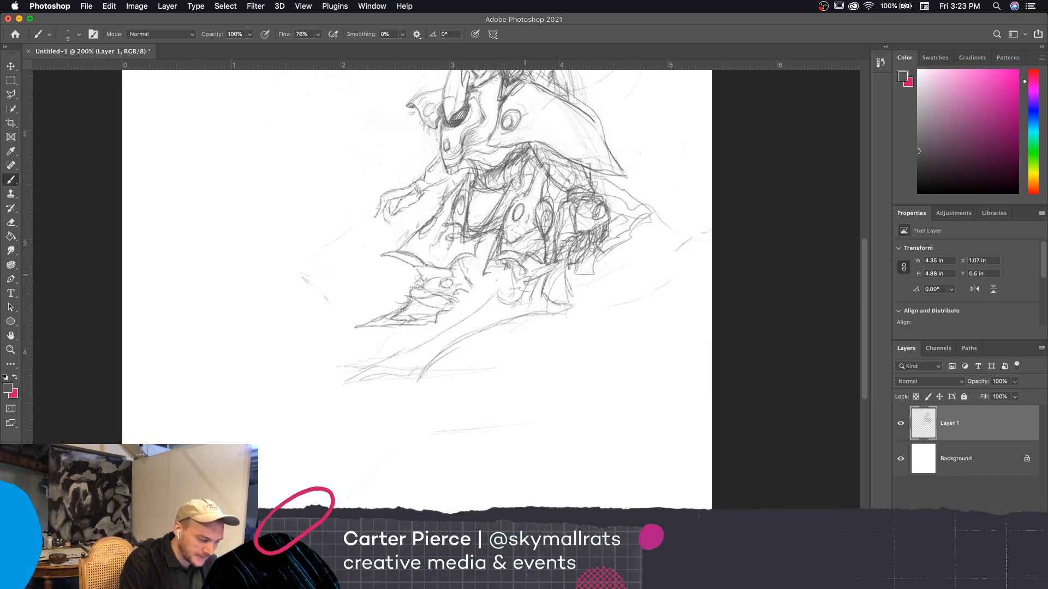
{"action": "left_click_drag", "start_coordinate": [521, 266], "coordinate": [523, 271]}
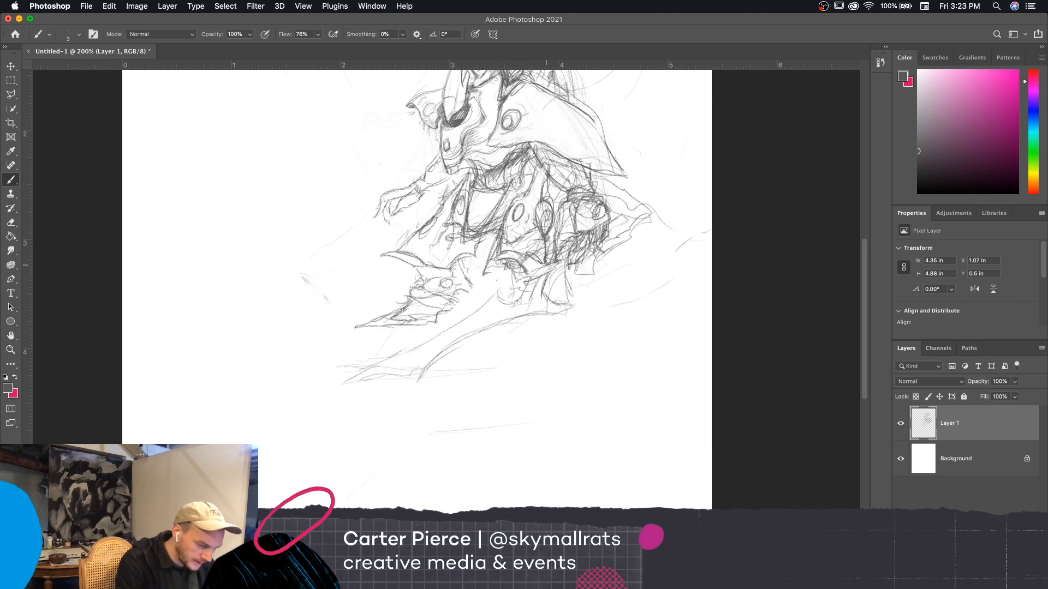
{"action": "left_click_drag", "start_coordinate": [537, 269], "coordinate": [535, 266]}
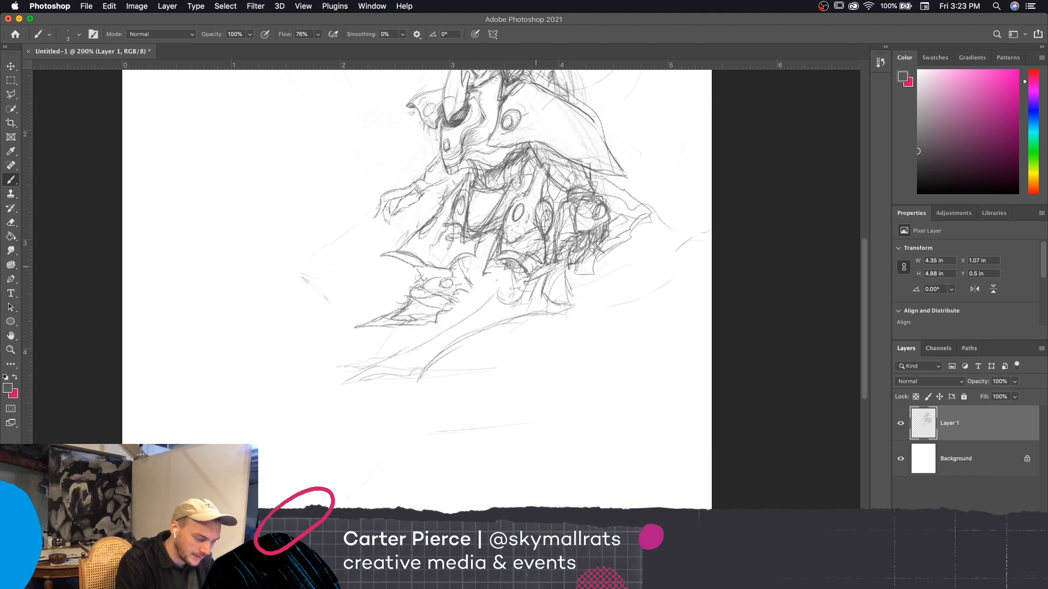
{"action": "mouse_move", "coordinate": [550, 230]}
{"action": "left_mouse_down"}
{"action": "mouse_move", "coordinate": [510, 196]}
{"action": "mouse_move", "coordinate": [523, 197]}
{"action": "left_mouse_up"}
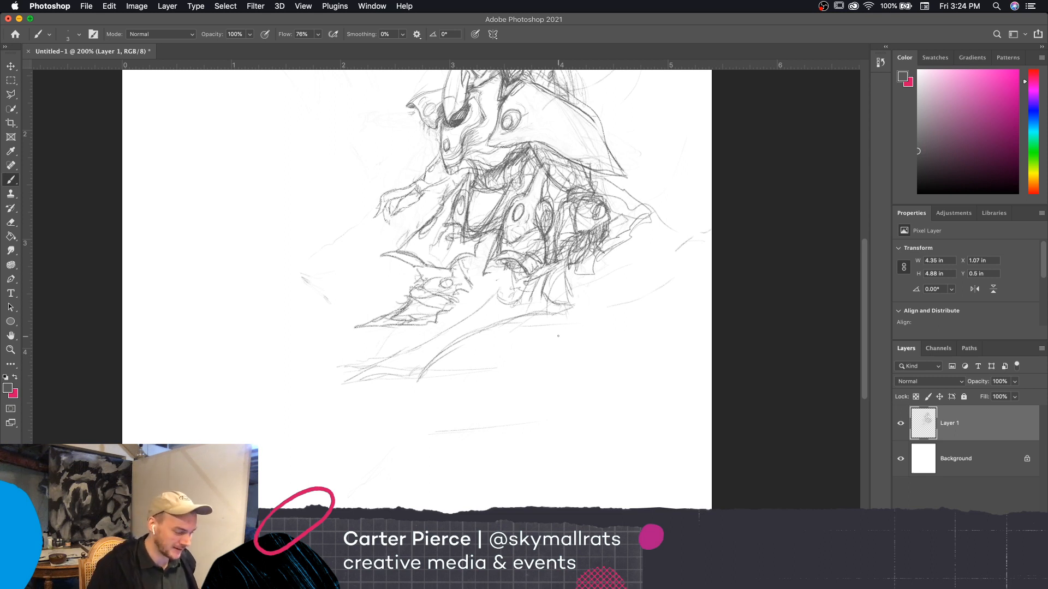
Rough in the creature's rear foot with a horizontal base line, a curved heel line and sloping strokes for the upper foot
{"action": "left_click_drag", "start_coordinate": [514, 327], "coordinate": [638, 328]}
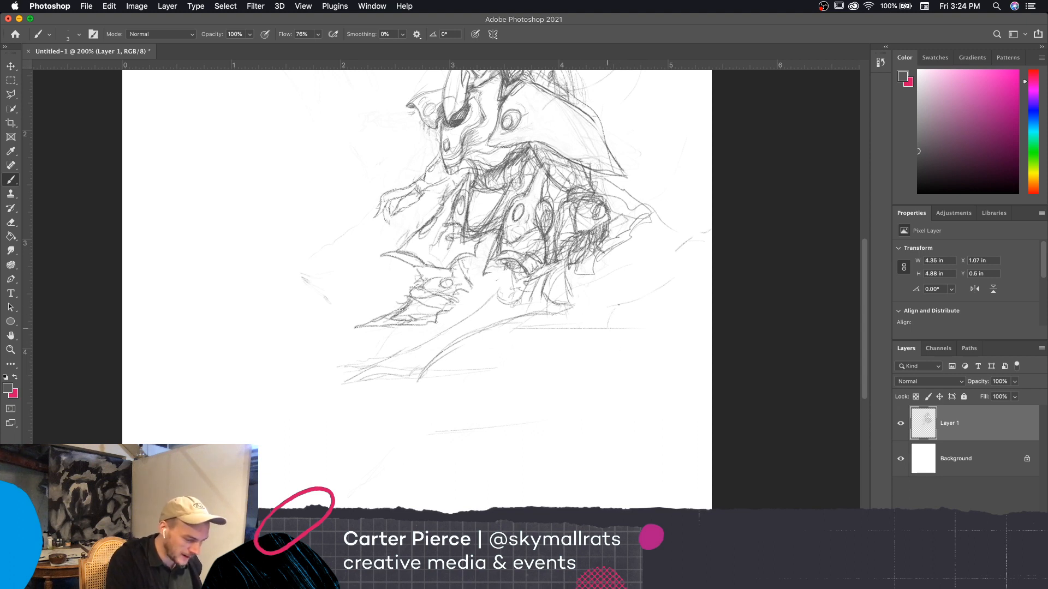
{"action": "mouse_move", "coordinate": [607, 329]}
{"action": "left_mouse_down"}
{"action": "mouse_move", "coordinate": [635, 290]}
{"action": "mouse_move", "coordinate": [611, 301]}
{"action": "mouse_move", "coordinate": [609, 287]}
{"action": "mouse_move", "coordinate": [599, 291]}
{"action": "mouse_move", "coordinate": [565, 322]}
{"action": "left_mouse_up"}
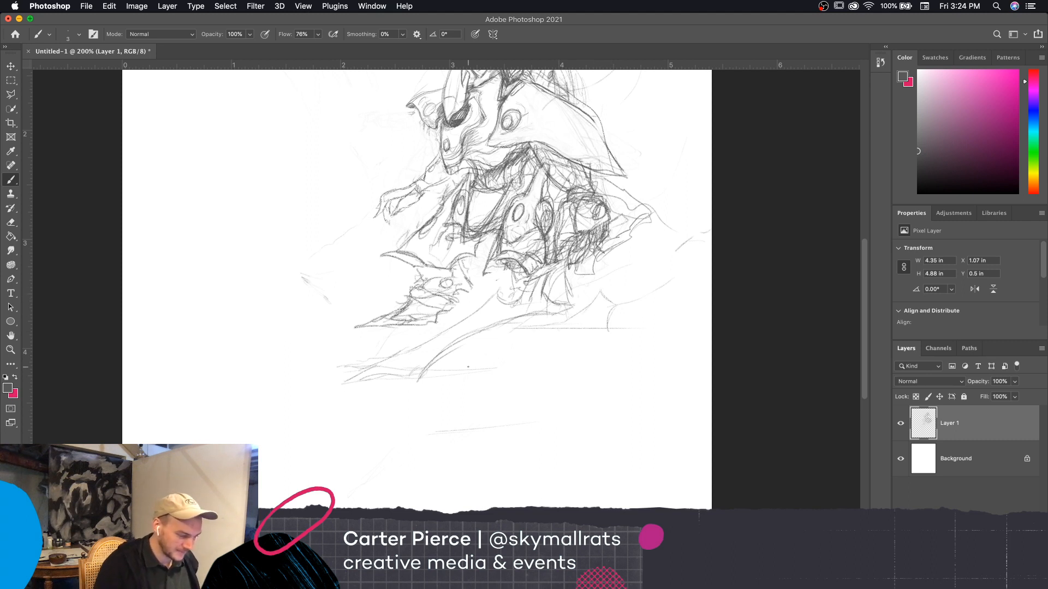
{"action": "mouse_move", "coordinate": [583, 325]}
{"action": "left_mouse_down"}
{"action": "mouse_move", "coordinate": [605, 299]}
{"action": "mouse_move", "coordinate": [578, 310]}
{"action": "mouse_move", "coordinate": [588, 295]}
{"action": "left_mouse_up"}
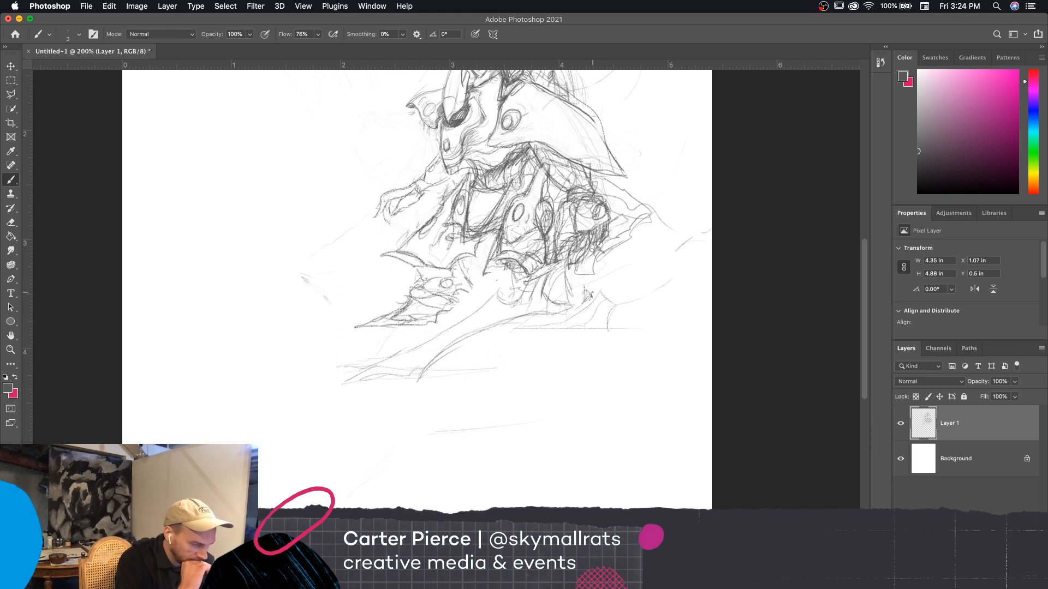
{"action": "mouse_move", "coordinate": [573, 313]}
{"action": "left_mouse_down"}
{"action": "mouse_move", "coordinate": [537, 333]}
{"action": "mouse_move", "coordinate": [588, 326]}
{"action": "left_mouse_up"}
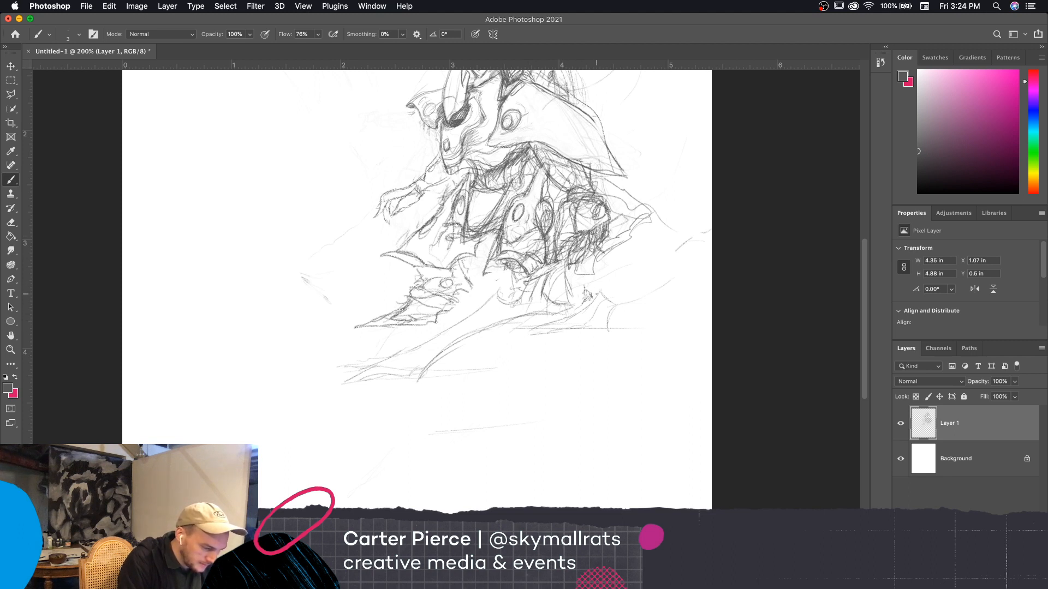
{"action": "left_click_drag", "start_coordinate": [577, 315], "coordinate": [600, 294]}
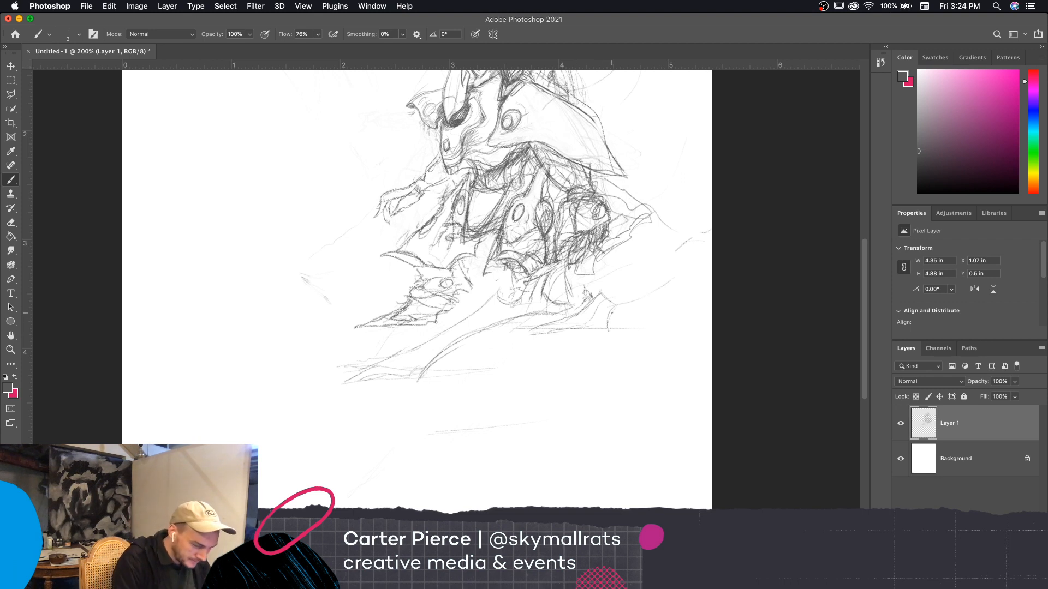
Define the rear foot's outline with a pointed heel, a long pointed toe and a sole line joining them
{"action": "left_click_drag", "start_coordinate": [611, 307], "coordinate": [630, 320]}
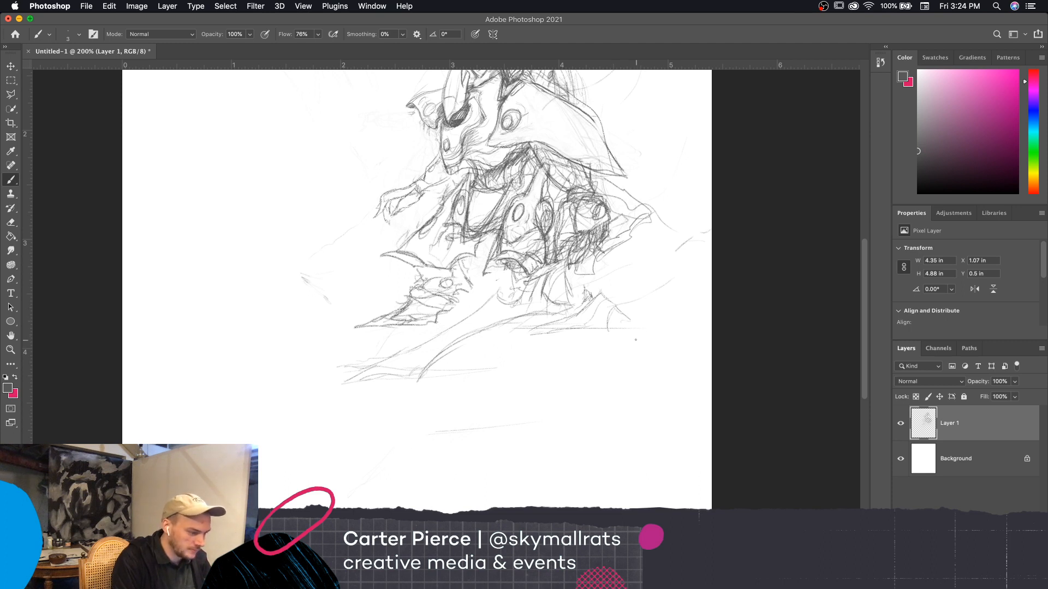
{"action": "mouse_move", "coordinate": [614, 309]}
{"action": "left_mouse_down"}
{"action": "mouse_move", "coordinate": [605, 315]}
{"action": "mouse_move", "coordinate": [640, 329]}
{"action": "left_mouse_up"}
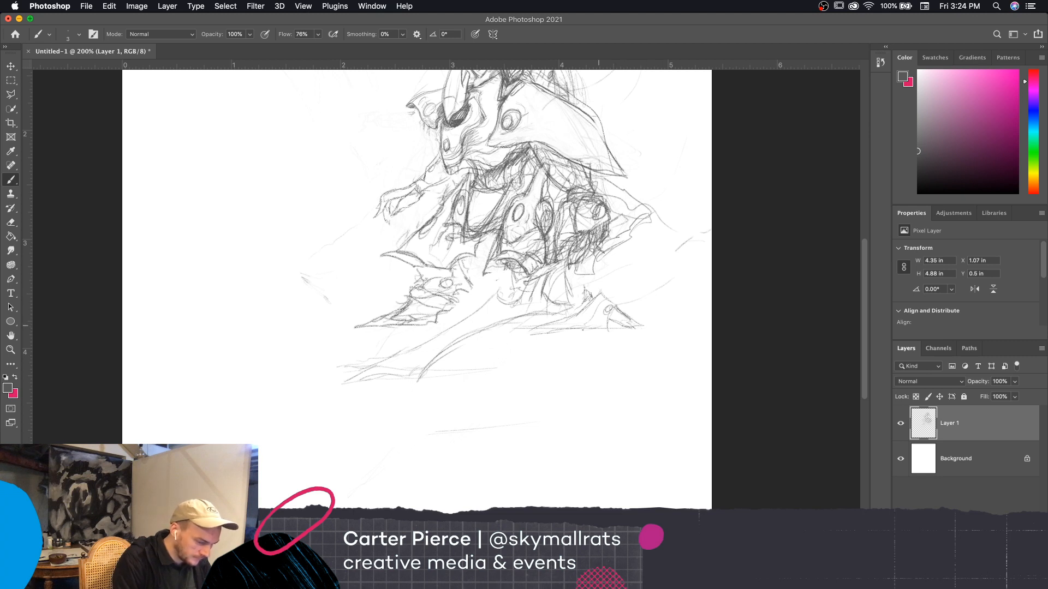
{"action": "mouse_move", "coordinate": [544, 322]}
{"action": "left_mouse_down"}
{"action": "mouse_move", "coordinate": [528, 339]}
{"action": "mouse_move", "coordinate": [592, 334]}
{"action": "mouse_move", "coordinate": [523, 342]}
{"action": "left_mouse_up"}
{"action": "left_click_drag", "start_coordinate": [523, 342], "coordinate": [545, 317]}
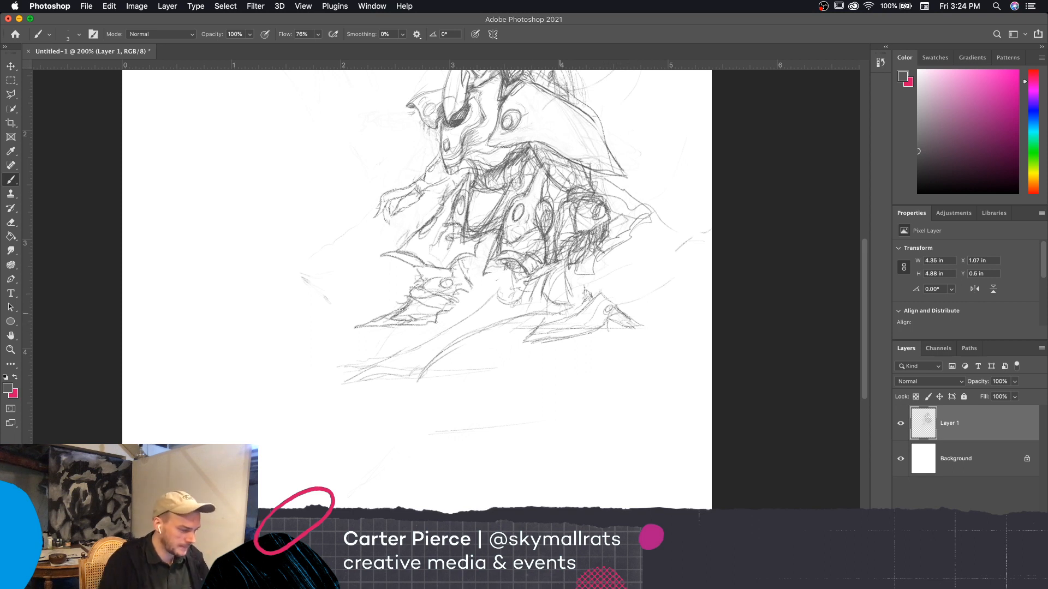
{"action": "left_click_drag", "start_coordinate": [577, 294], "coordinate": [590, 291]}
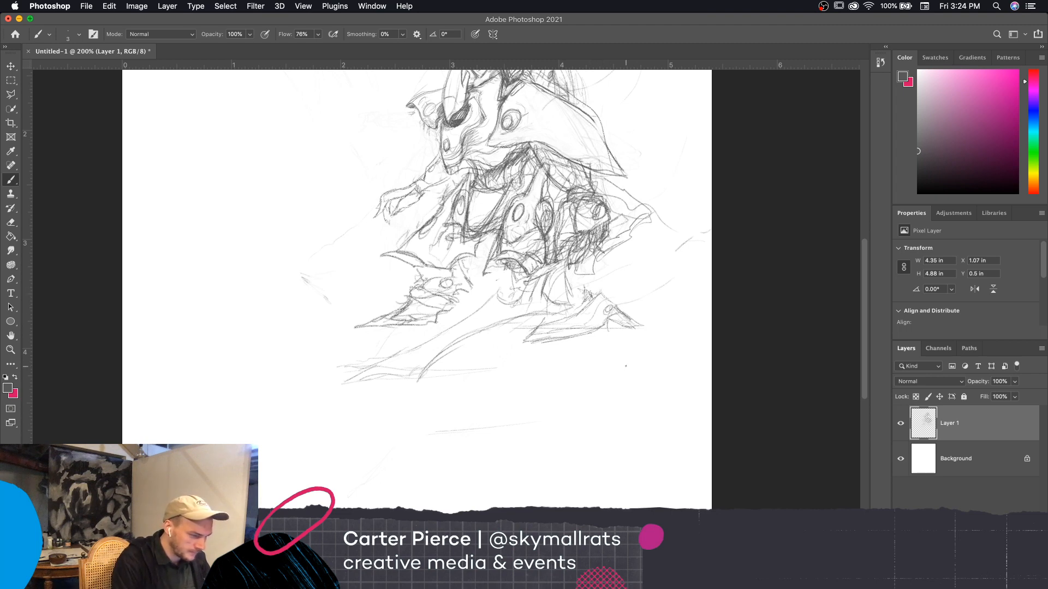
Touch up the back of the head crest with small strokes using a smaller brush
{"action": "key", "text": "super+minus"}
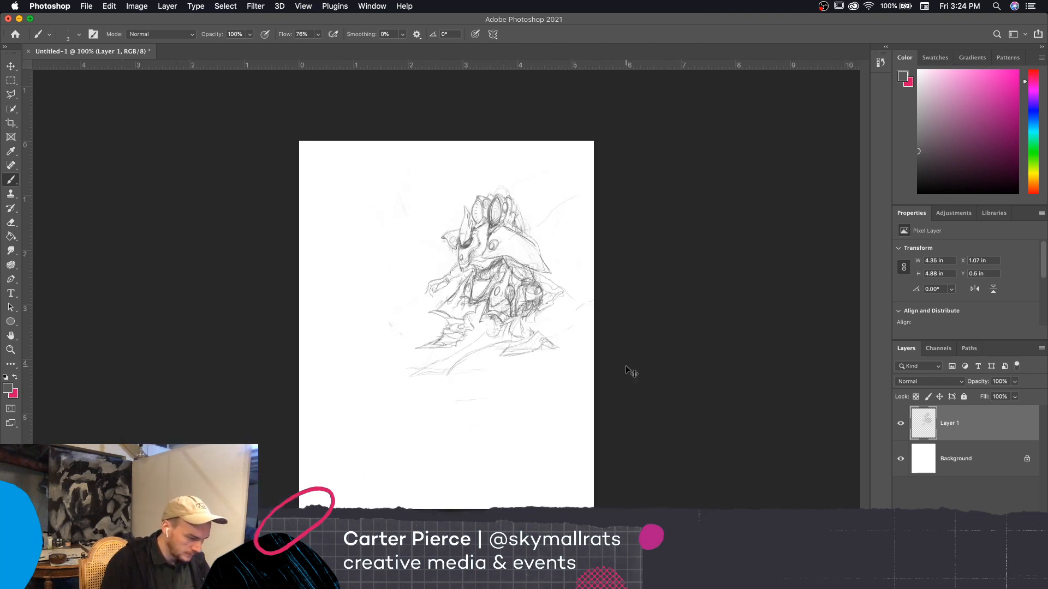
{"action": "key", "text": "super+equal"}
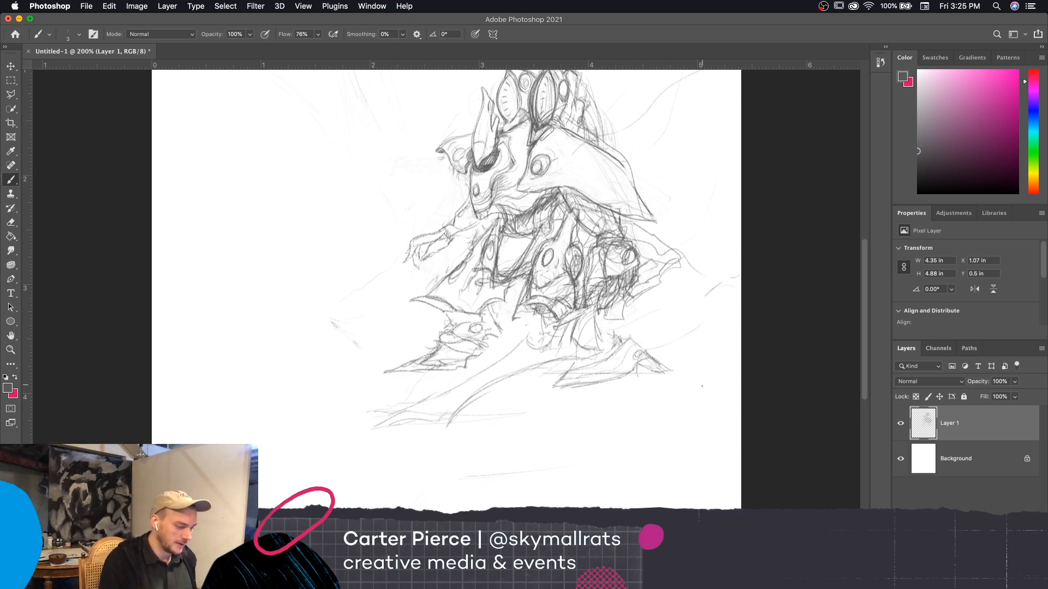
{"action": "scroll", "coordinate": [709, 409], "scroll_direction": "up", "scroll_amount": 1}
{"action": "scroll", "coordinate": [709, 409], "scroll_direction": "left", "scroll_amount": 1}
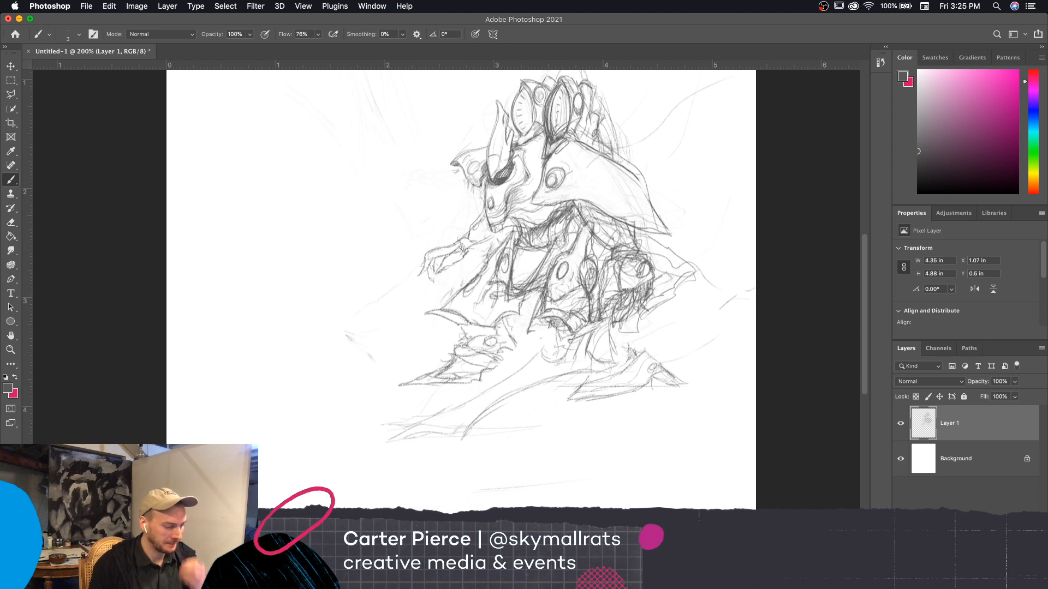
{"action": "key", "text": "bracketleft"}
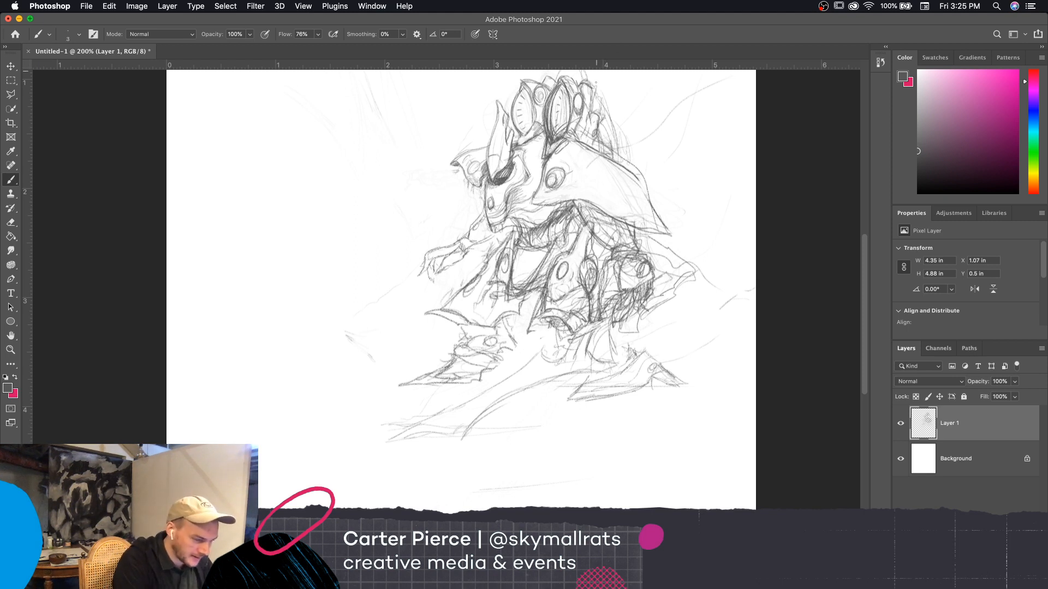
{"action": "mouse_move", "coordinate": [600, 125]}
{"action": "left_mouse_down"}
{"action": "mouse_move", "coordinate": [609, 146]}
{"action": "mouse_move", "coordinate": [598, 111]}
{"action": "left_mouse_up"}
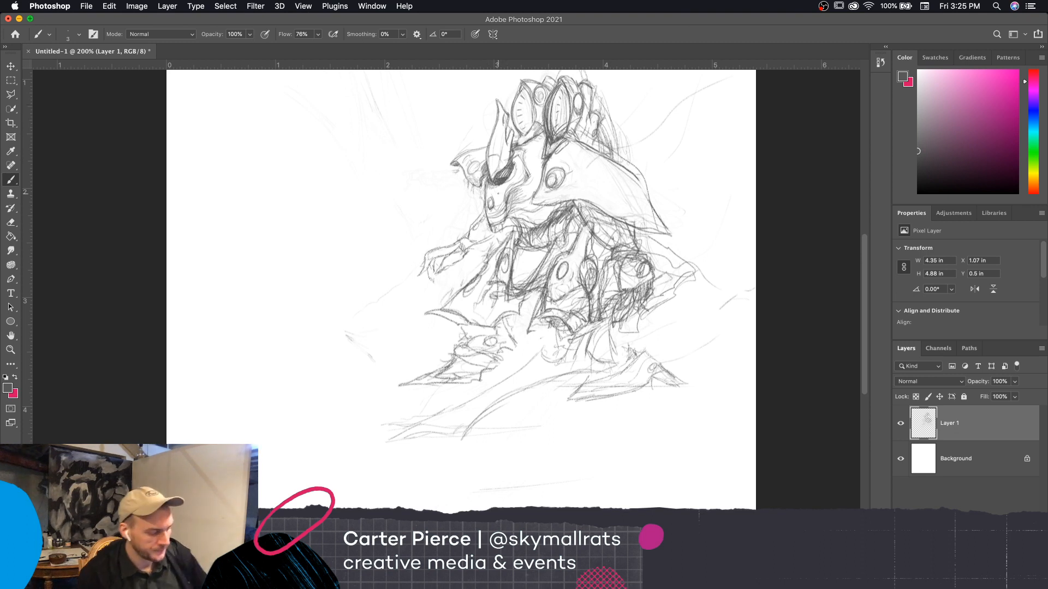
Move the Layer 1 drawing with Free Transform so the creature sits nearer the page's horizontal centre
{"action": "key", "text": "super+minus"}
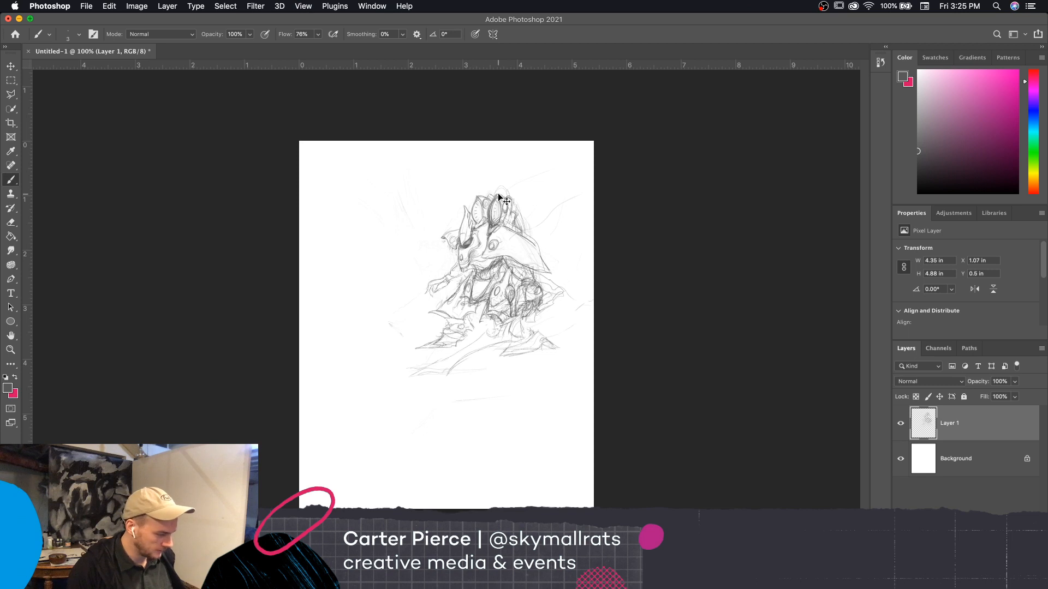
{"action": "key", "text": "super+plus"}
{"action": "key", "text": "super+t"}
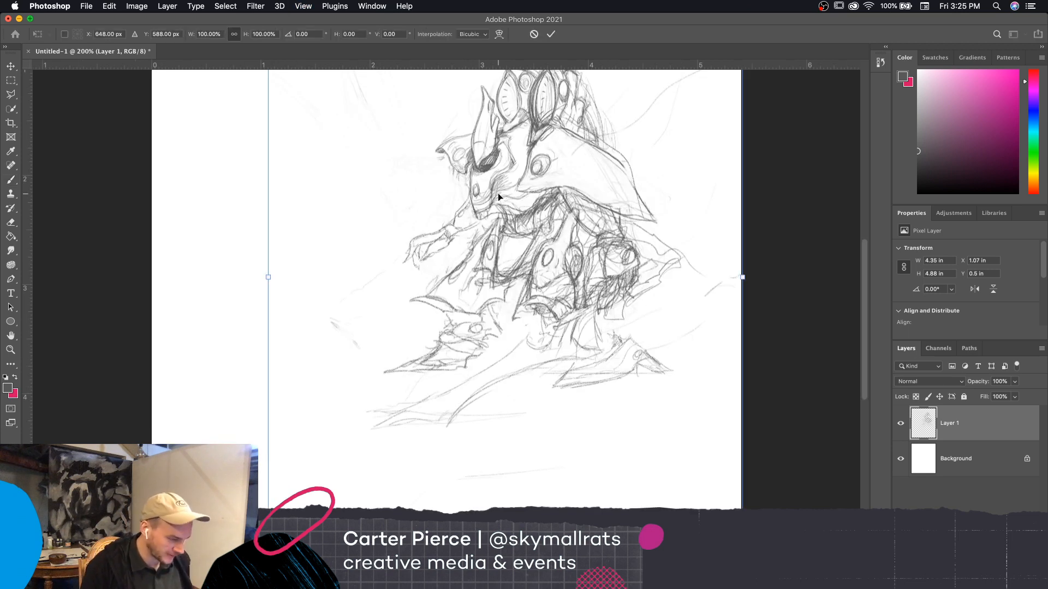
{"action": "left_click_drag", "start_coordinate": [616, 283], "coordinate": [541, 294]}
{"action": "key", "text": "Return"}
{"action": "key", "text": "super+minus"}
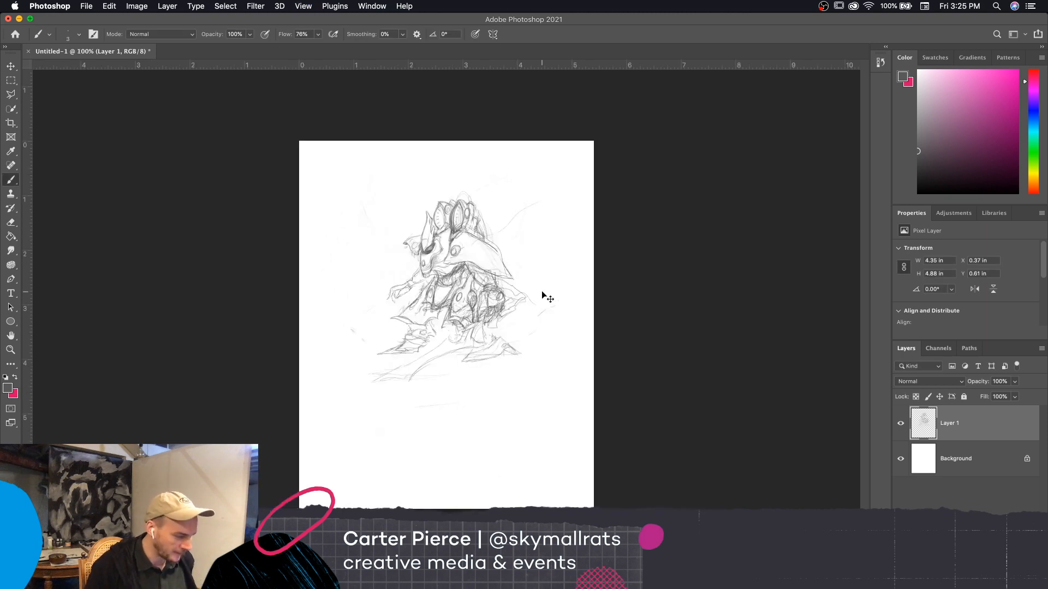
{"action": "key", "text": "super+equal"}
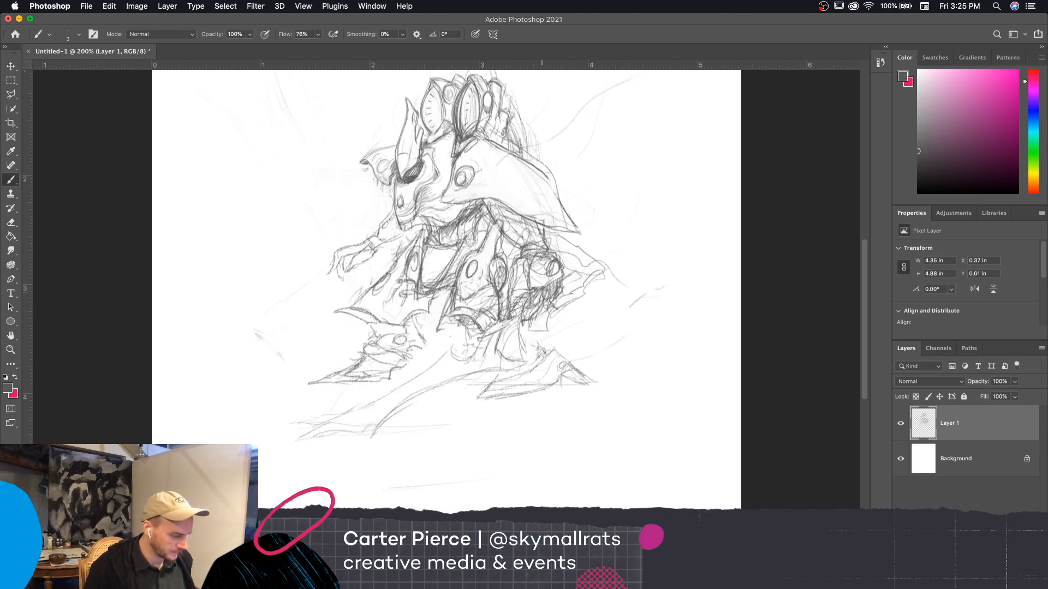
On a new layer, reinforce the long front leg's outline and draw a wavy ground line rising behind the rear foot
{"action": "key", "text": "super+shift+alt+n"}
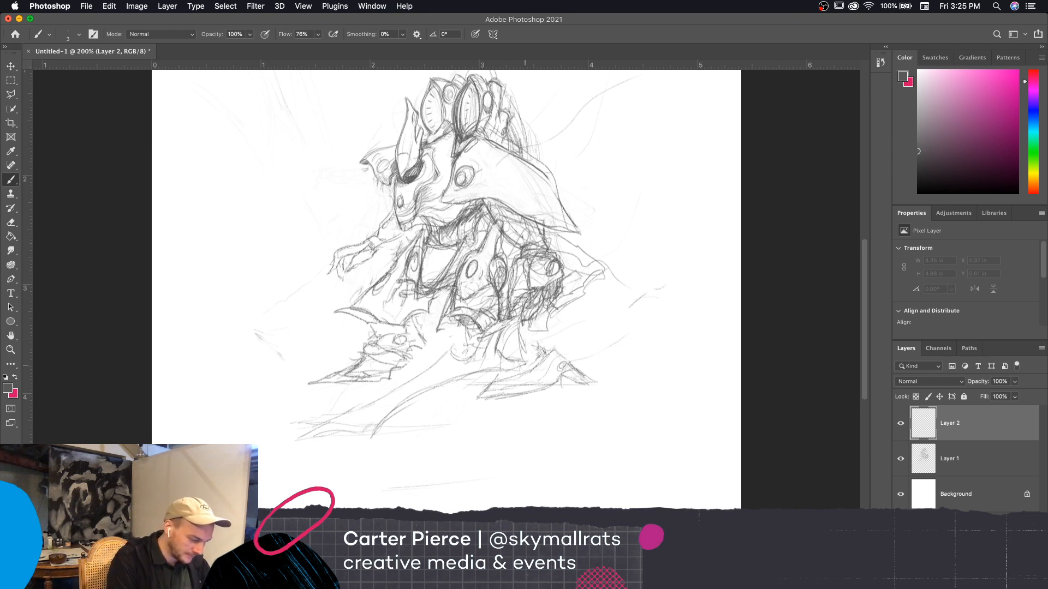
{"action": "mouse_move", "coordinate": [525, 365]}
{"action": "left_mouse_down"}
{"action": "mouse_move", "coordinate": [437, 383]}
{"action": "mouse_move", "coordinate": [375, 434]}
{"action": "mouse_move", "coordinate": [289, 431]}
{"action": "mouse_move", "coordinate": [398, 388]}
{"action": "left_mouse_up"}
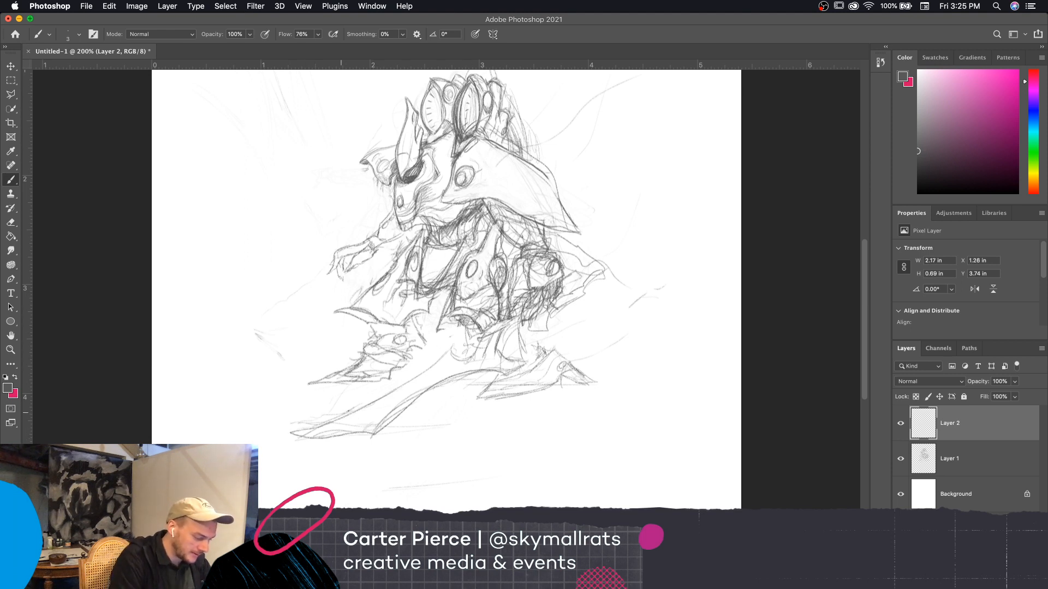
{"action": "mouse_move", "coordinate": [341, 414]}
{"action": "left_mouse_down"}
{"action": "mouse_move", "coordinate": [413, 381]}
{"action": "mouse_move", "coordinate": [456, 339]}
{"action": "mouse_move", "coordinate": [481, 354]}
{"action": "mouse_move", "coordinate": [482, 332]}
{"action": "mouse_move", "coordinate": [516, 312]}
{"action": "mouse_move", "coordinate": [521, 336]}
{"action": "mouse_move", "coordinate": [503, 375]}
{"action": "left_mouse_up"}
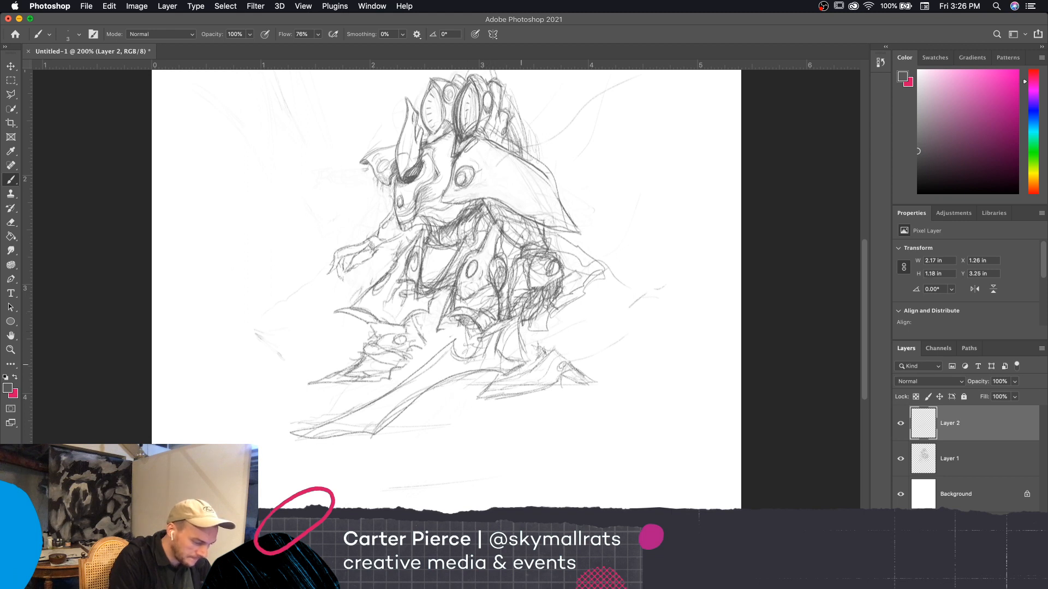
{"action": "mouse_move", "coordinate": [517, 323]}
{"action": "left_mouse_down"}
{"action": "mouse_move", "coordinate": [528, 364]}
{"action": "mouse_move", "coordinate": [541, 327]}
{"action": "left_mouse_up"}
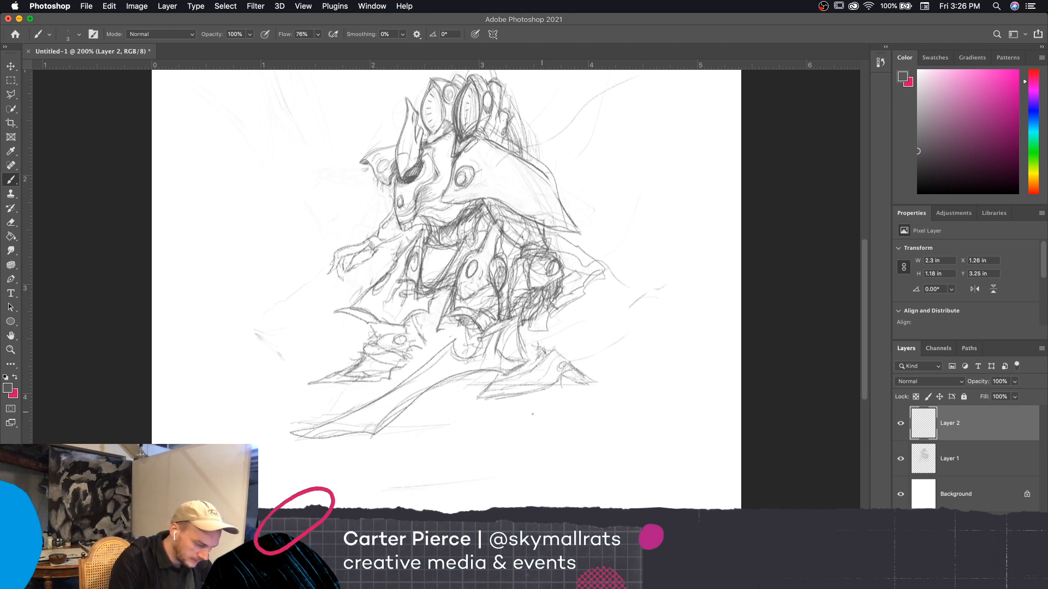
{"action": "left_click_drag", "start_coordinate": [532, 414], "coordinate": [703, 316]}
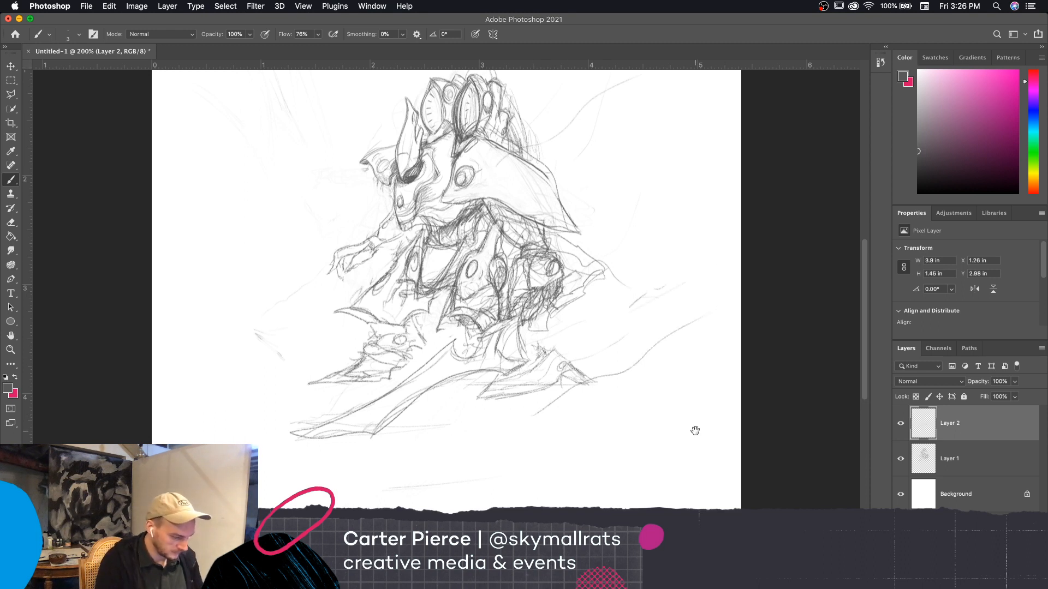
Draw a wide curve with a 7 px brush from the front claw-shaped foot up toward the outstretched arm, redoing the first attempt
{"action": "key", "text": "super+minus"}
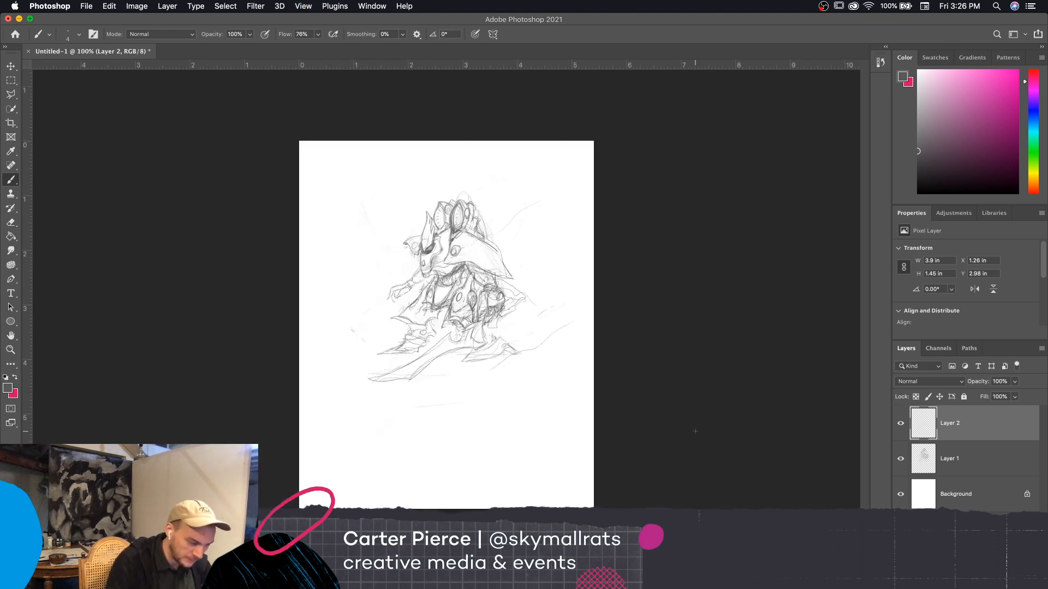
{"action": "key", "text": "bracketright"}
{"action": "key", "text": "bracketright"}
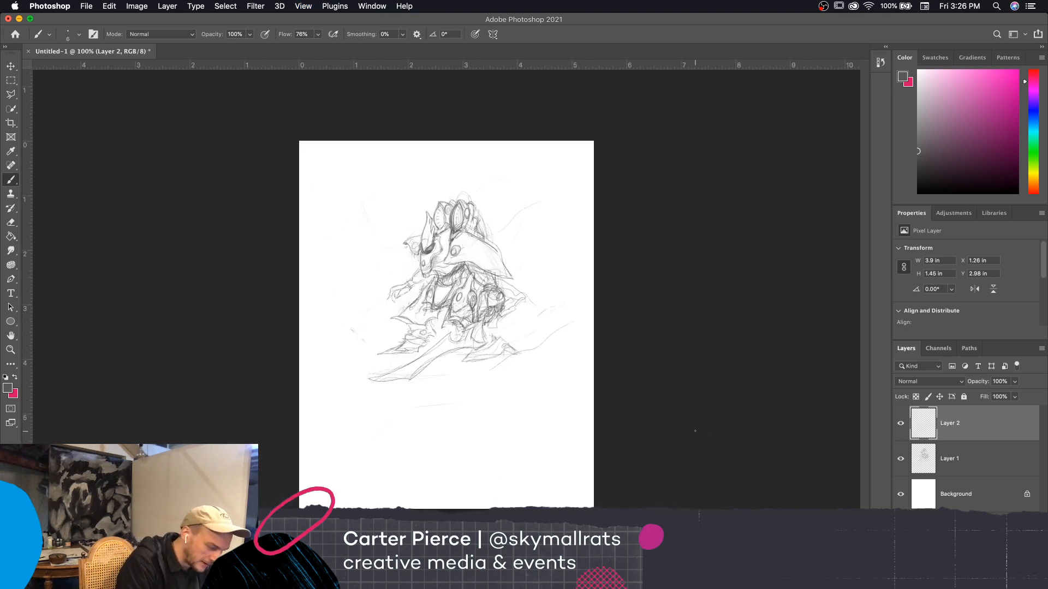
{"action": "key", "text": "bracketright"}
{"action": "mouse_move", "coordinate": [374, 354]}
{"action": "left_mouse_down"}
{"action": "mouse_move", "coordinate": [373, 278]}
{"action": "mouse_move", "coordinate": [404, 243]}
{"action": "left_mouse_up"}
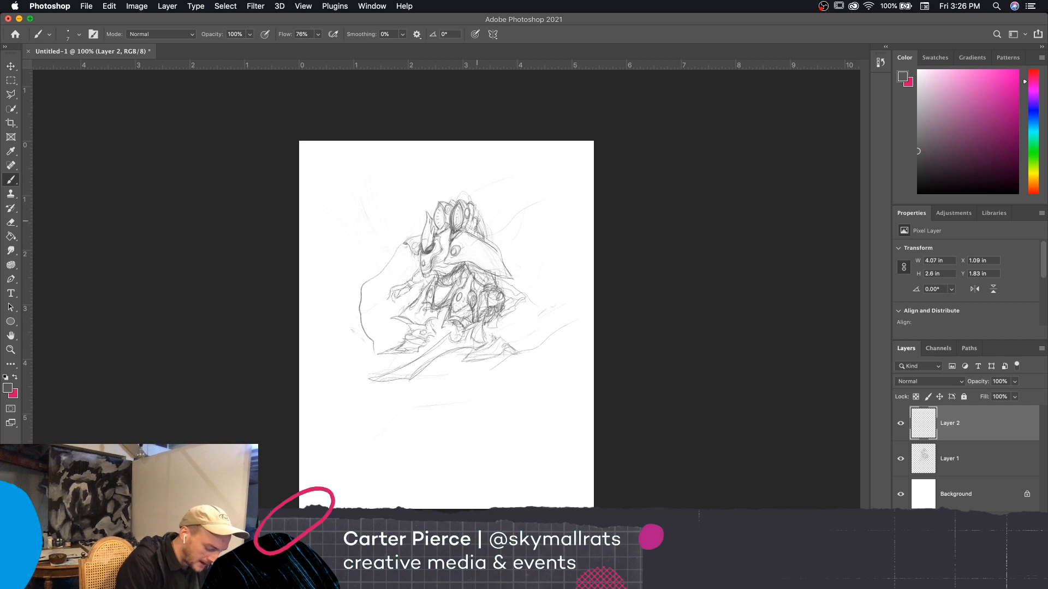
{"action": "key", "text": "super+z"}
{"action": "mouse_move", "coordinate": [383, 352]}
{"action": "left_mouse_down"}
{"action": "mouse_move", "coordinate": [365, 324]}
{"action": "mouse_move", "coordinate": [379, 272]}
{"action": "left_mouse_up"}
Draw slanted, wavy background strokes rising behind the creature's back, using a slightly smaller brush for the last ones
{"action": "left_click_drag", "start_coordinate": [497, 225], "coordinate": [555, 190]}
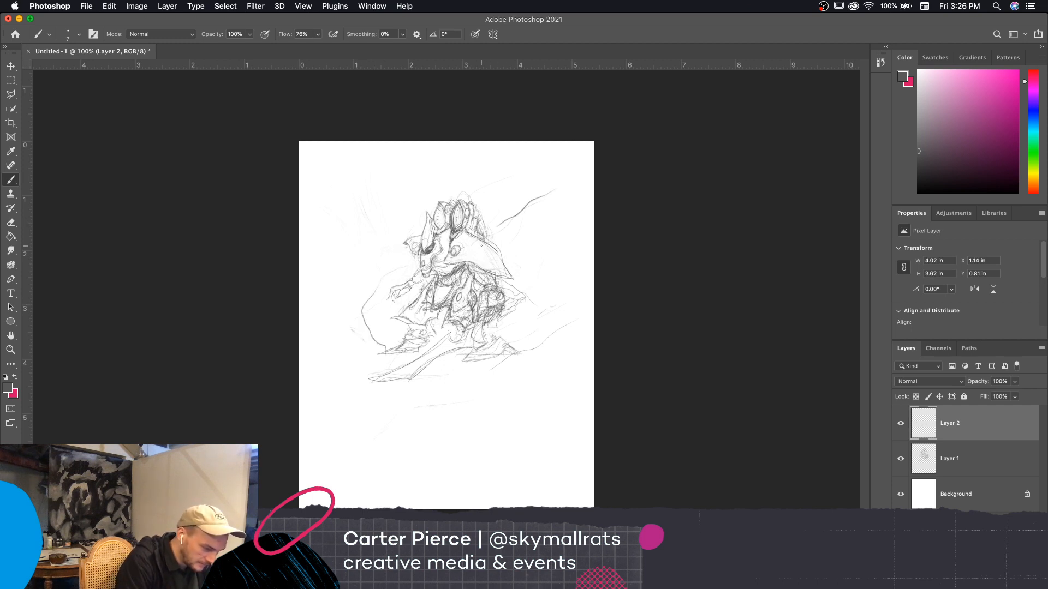
{"action": "mouse_move", "coordinate": [491, 238]}
{"action": "left_mouse_down"}
{"action": "mouse_move", "coordinate": [549, 191]}
{"action": "mouse_move", "coordinate": [567, 201]}
{"action": "mouse_move", "coordinate": [547, 212]}
{"action": "left_mouse_up"}
{"action": "key", "text": "["}
{"action": "left_click_drag", "start_coordinate": [528, 264], "coordinate": [542, 253]}
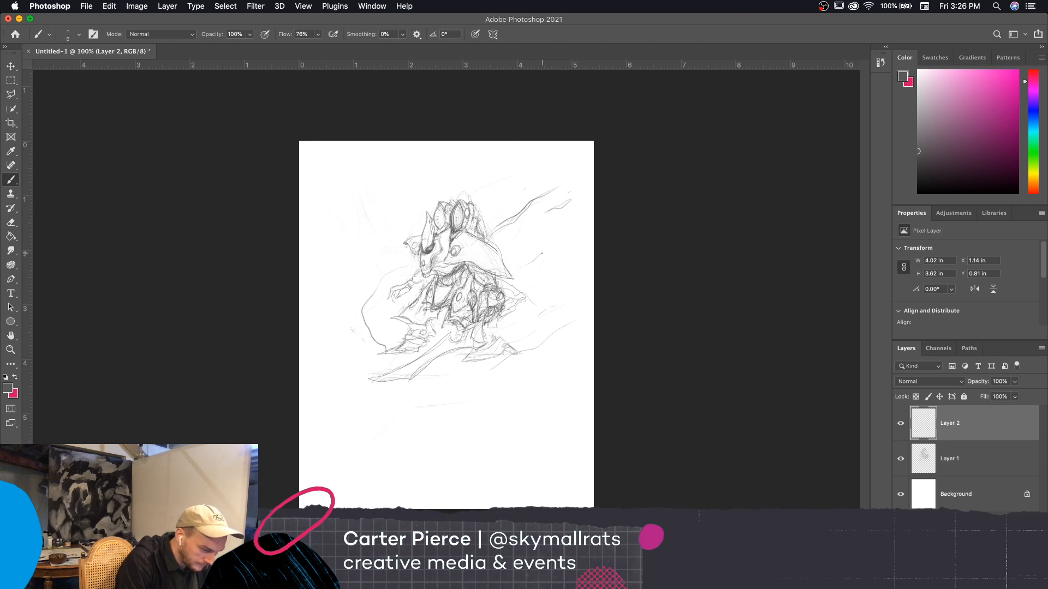
Add a small ground mark behind the rear foot and darken the pointed tips of the rear foot and long front leg
{"action": "left_click_drag", "start_coordinate": [527, 364], "coordinate": [536, 359]}
{"action": "mouse_move", "coordinate": [471, 361]}
{"action": "left_mouse_down"}
{"action": "mouse_move", "coordinate": [461, 364]}
{"action": "mouse_move", "coordinate": [468, 351]}
{"action": "mouse_move", "coordinate": [494, 359]}
{"action": "left_mouse_up"}
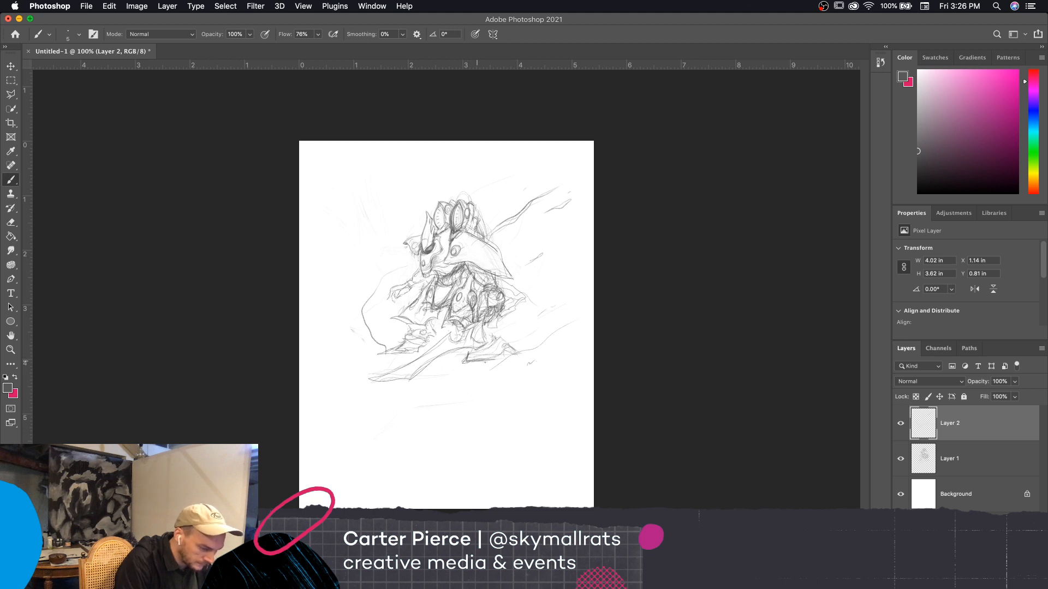
{"action": "left_click_drag", "start_coordinate": [402, 380], "coordinate": [383, 381]}
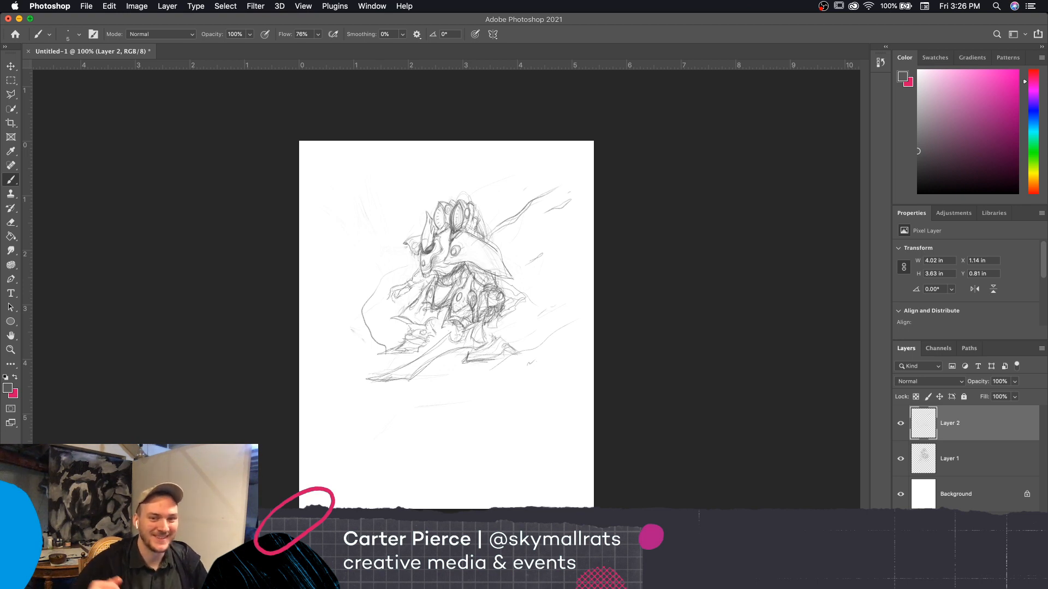
{"action": "key", "text": "super+equal"}
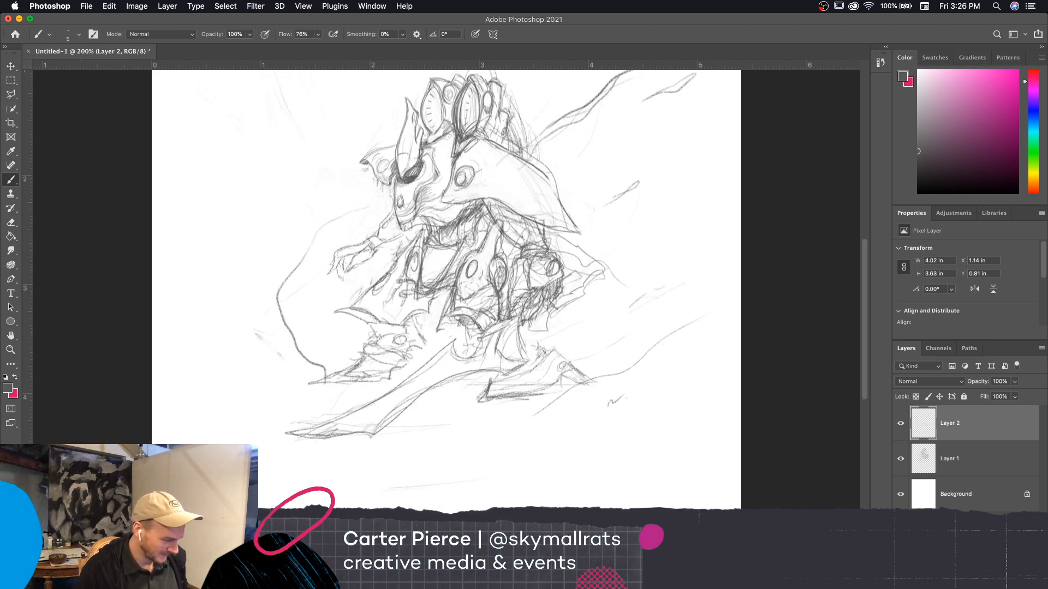
Darken the rear edge of the creature's large shell from its lower pointed tip up along the curve
{"action": "left_click_drag", "start_coordinate": [649, 432], "coordinate": [648, 465]}
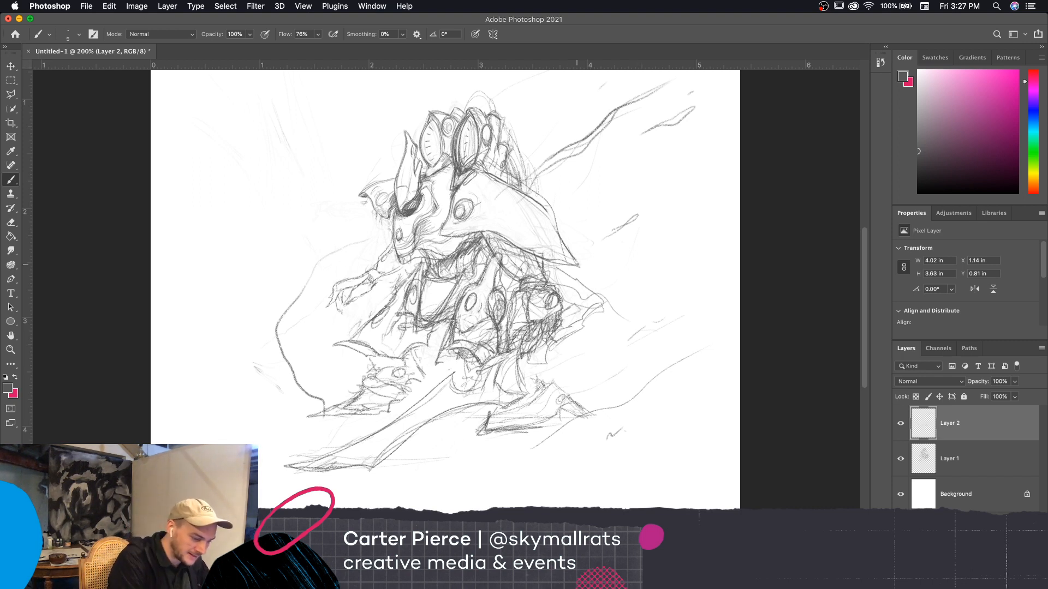
{"action": "left_click_drag", "start_coordinate": [578, 265], "coordinate": [529, 192]}
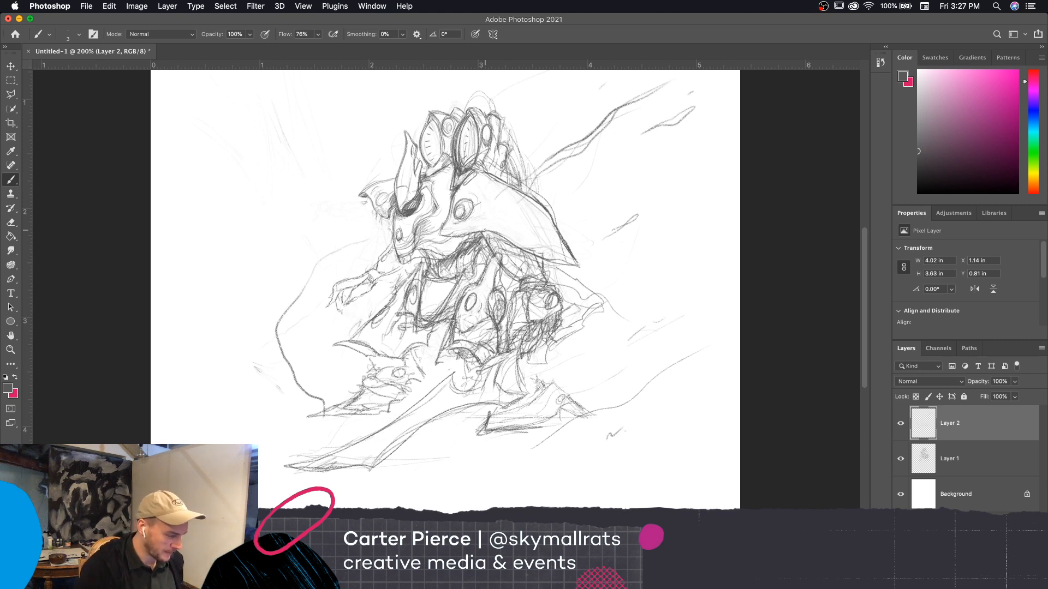
{"action": "left_click_drag", "start_coordinate": [690, 396], "coordinate": [711, 407]}
Compare the contents of Layer 2 and Layer 1 by hiding and showing each layer in turn
{"action": "key", "text": "e"}
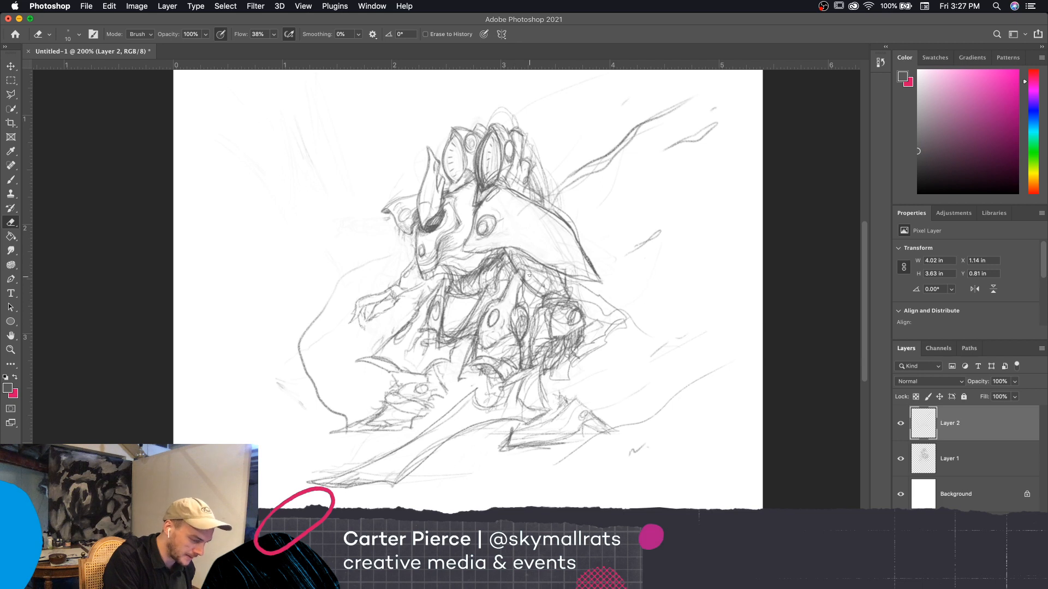
{"action": "key", "text": "bracketleft"}
{"action": "key", "text": "bracketleft"}
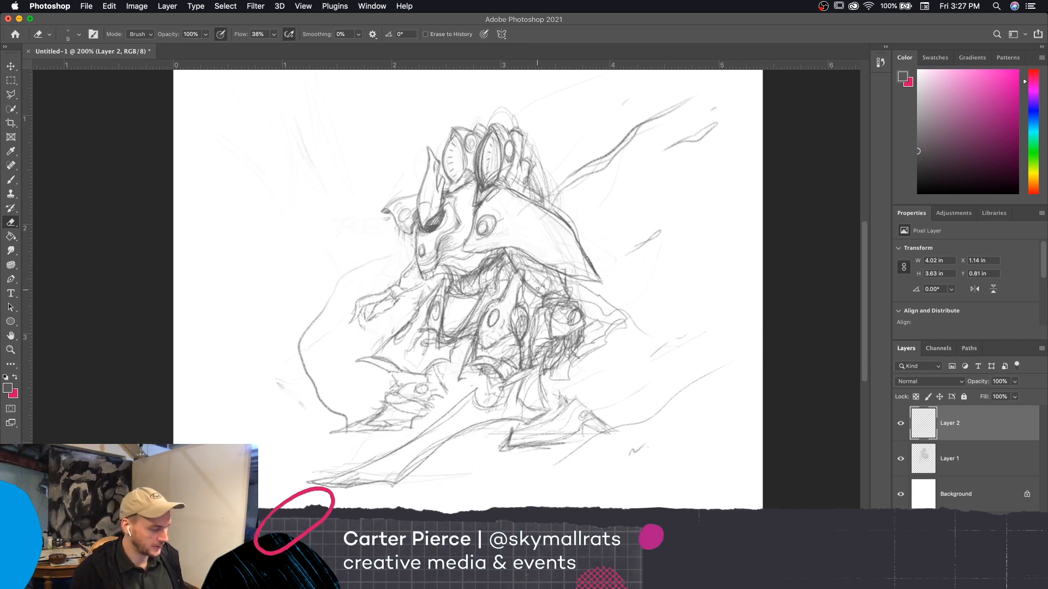
{"action": "left_click", "coordinate": [901, 424]}
{"action": "left_click", "coordinate": [901, 424]}
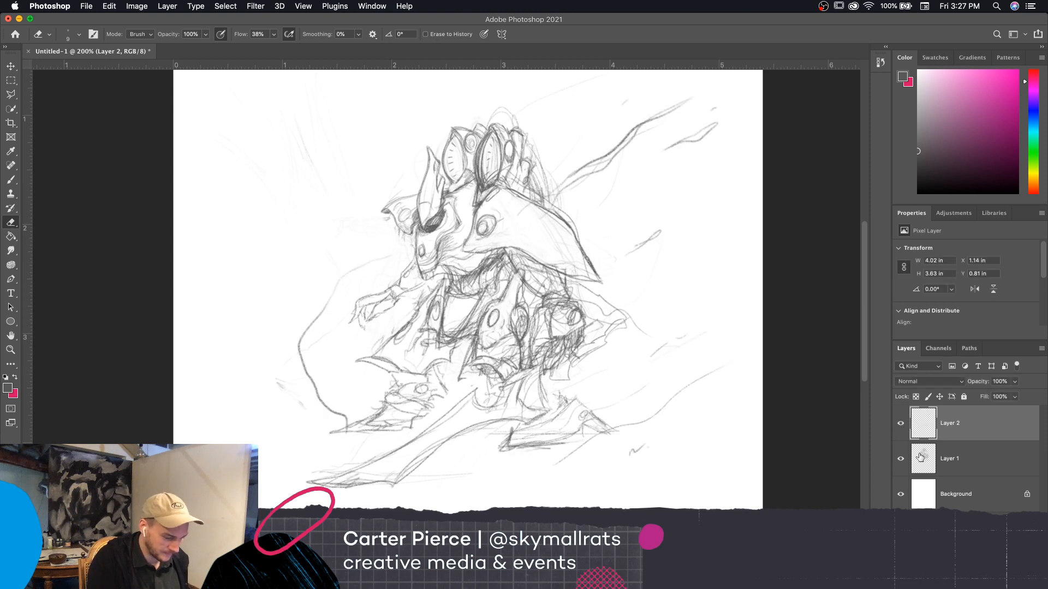
{"action": "left_click", "coordinate": [901, 459]}
{"action": "left_click", "coordinate": [900, 459]}
{"action": "left_click_drag", "start_coordinate": [741, 492], "coordinate": [795, 500]}
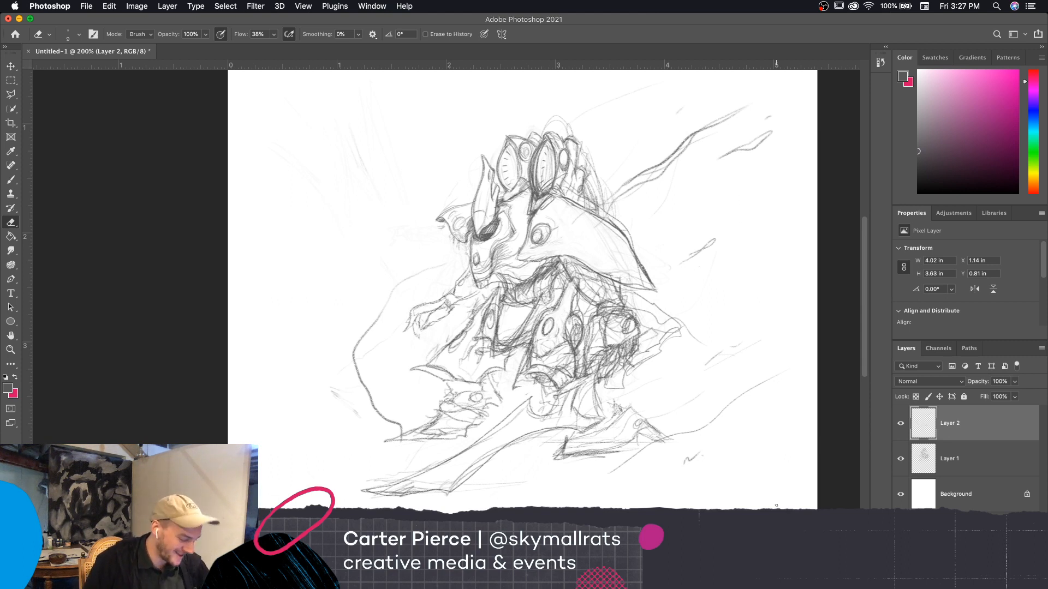
Reinforce the outline of the rear foot on Layer 2 with a fine brush stroke
{"action": "key", "text": "b"}
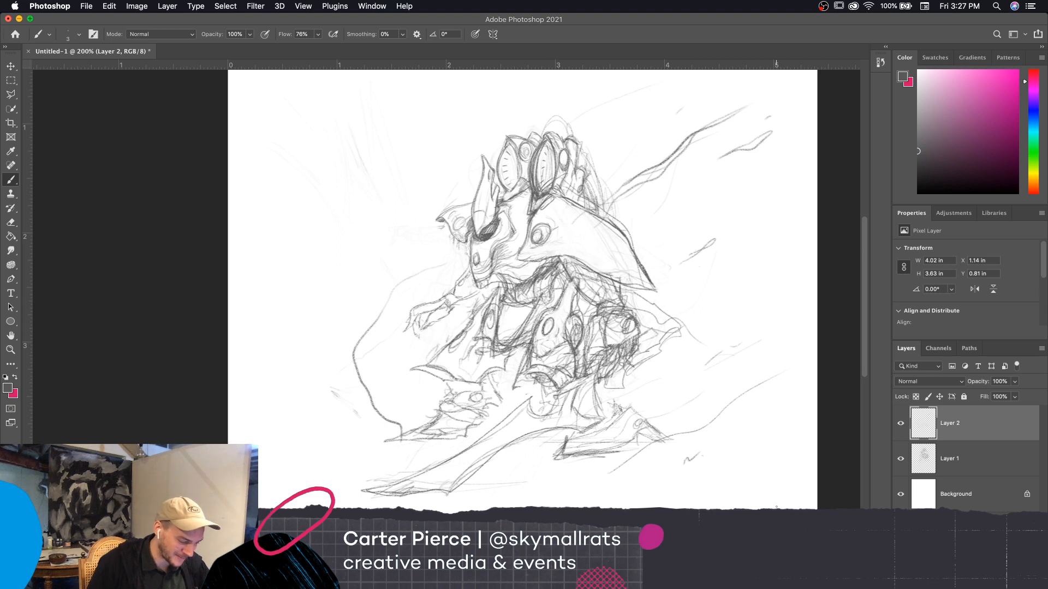
{"action": "left_click_drag", "start_coordinate": [550, 469], "coordinate": [654, 429]}
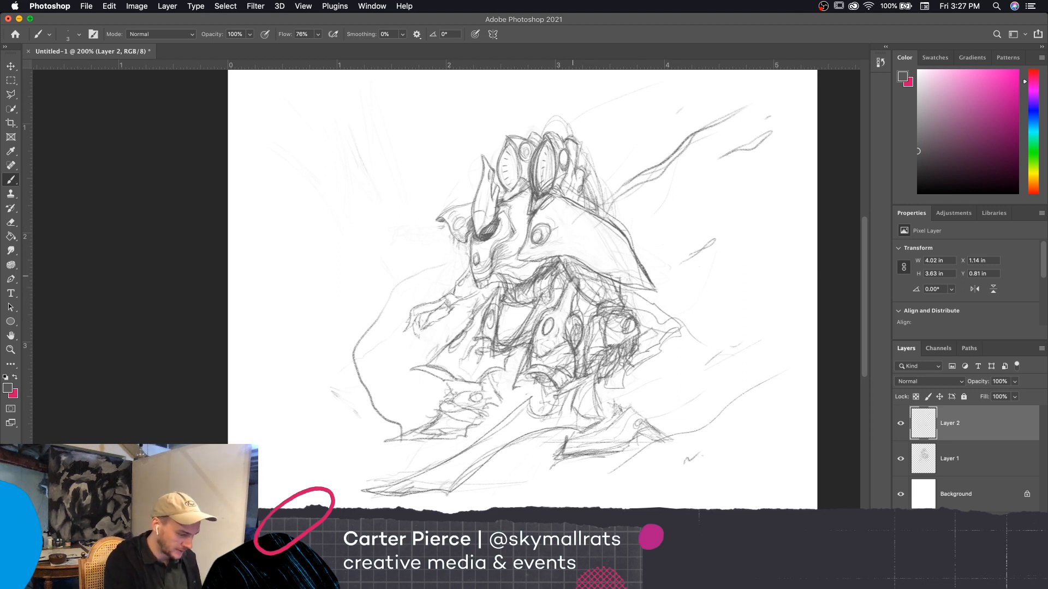
{"action": "left_click_drag", "start_coordinate": [722, 296], "coordinate": [765, 298]}
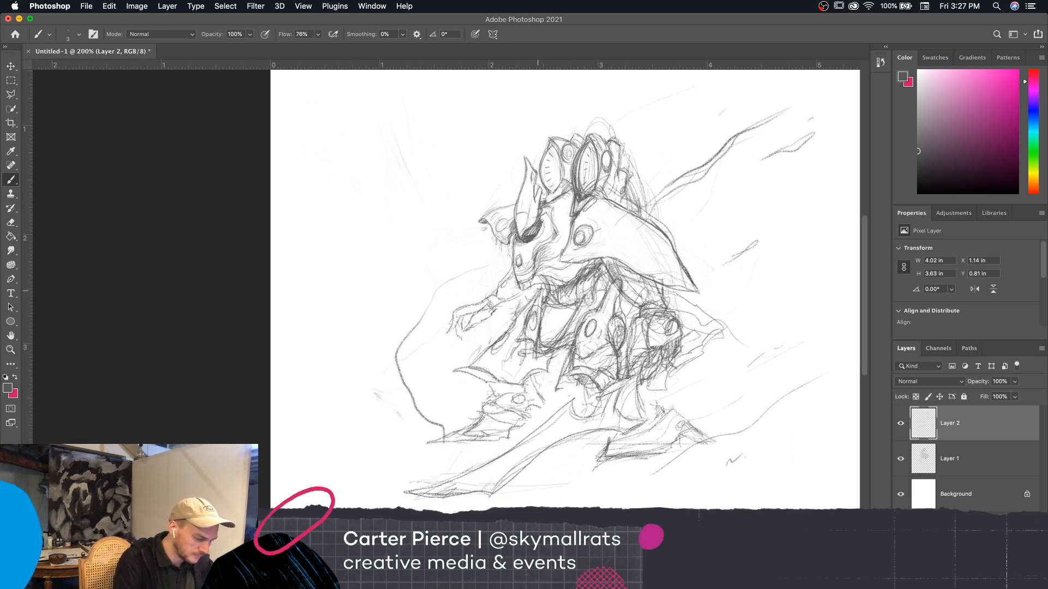
{"action": "left_click_drag", "start_coordinate": [739, 363], "coordinate": [764, 382]}
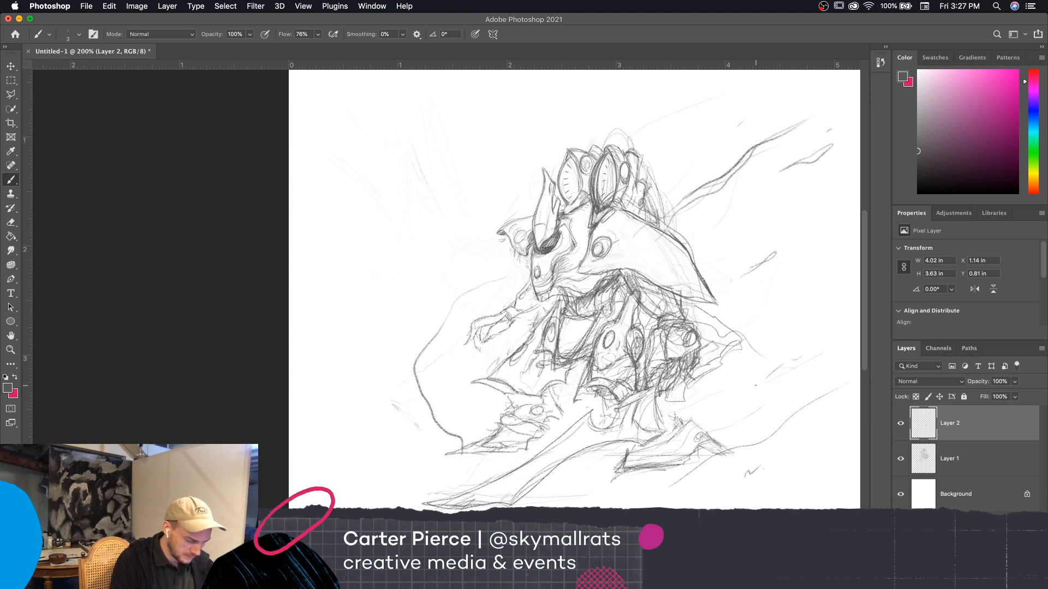
Merge Layer 1 and Layer 2 into a single sketch layer
{"action": "key", "text": "e"}
{"action": "key", "text": "bracketright"}
{"action": "key", "text": "bracketright"}
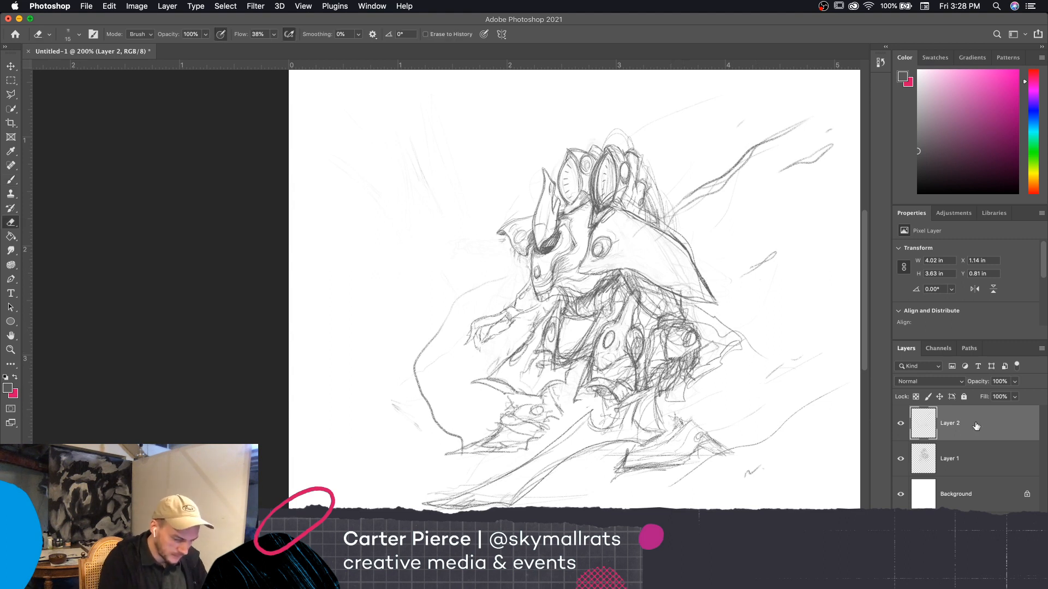
{"action": "left_click", "coordinate": [970, 461], "text": "shift"}
{"action": "key", "text": "super+e"}
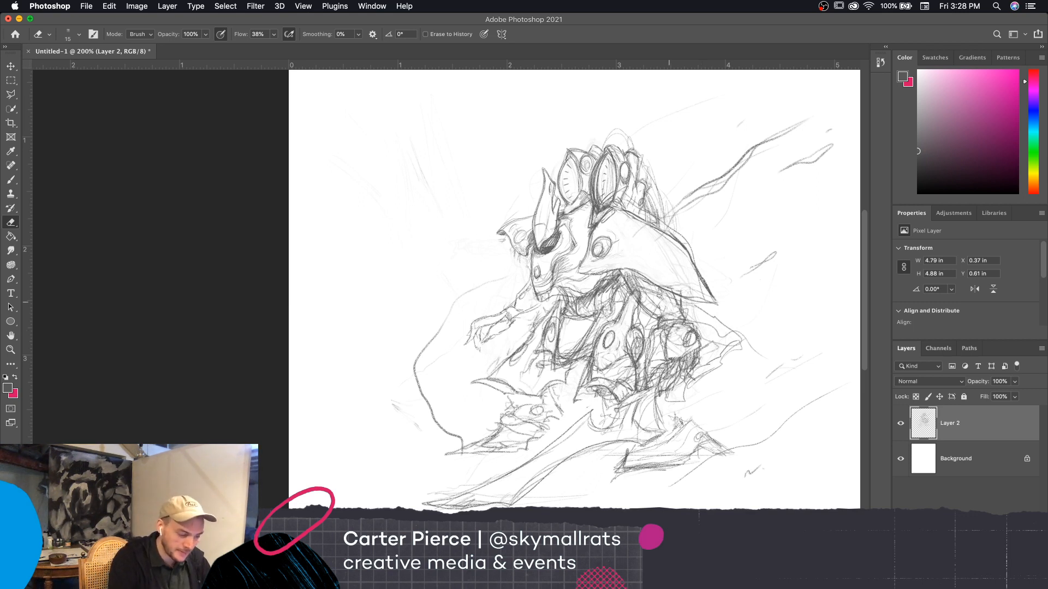
Erase stray lines beneath the round joint of the rear leg with a 10 px eraser
{"action": "key", "text": "bracketright"}
{"action": "key", "text": "bracketright"}
{"action": "key", "text": "bracketleft"}
{"action": "key", "text": "bracketleft"}
{"action": "key", "text": "bracketleft"}
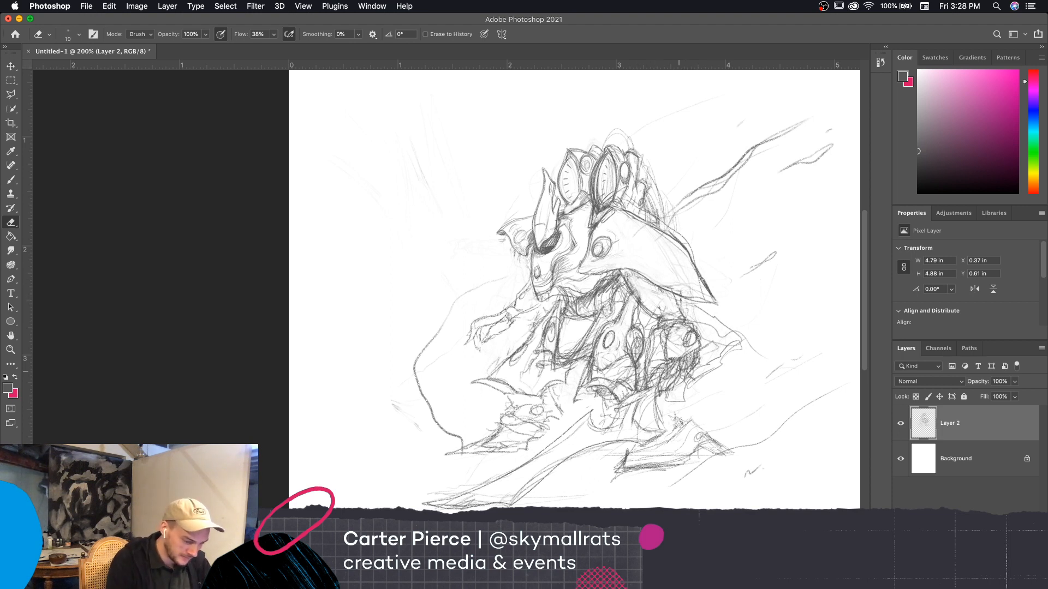
{"action": "mouse_move", "coordinate": [673, 385]}
{"action": "left_mouse_down"}
{"action": "mouse_move", "coordinate": [702, 358]}
{"action": "mouse_move", "coordinate": [685, 381]}
{"action": "mouse_move", "coordinate": [692, 369]}
{"action": "left_mouse_up"}
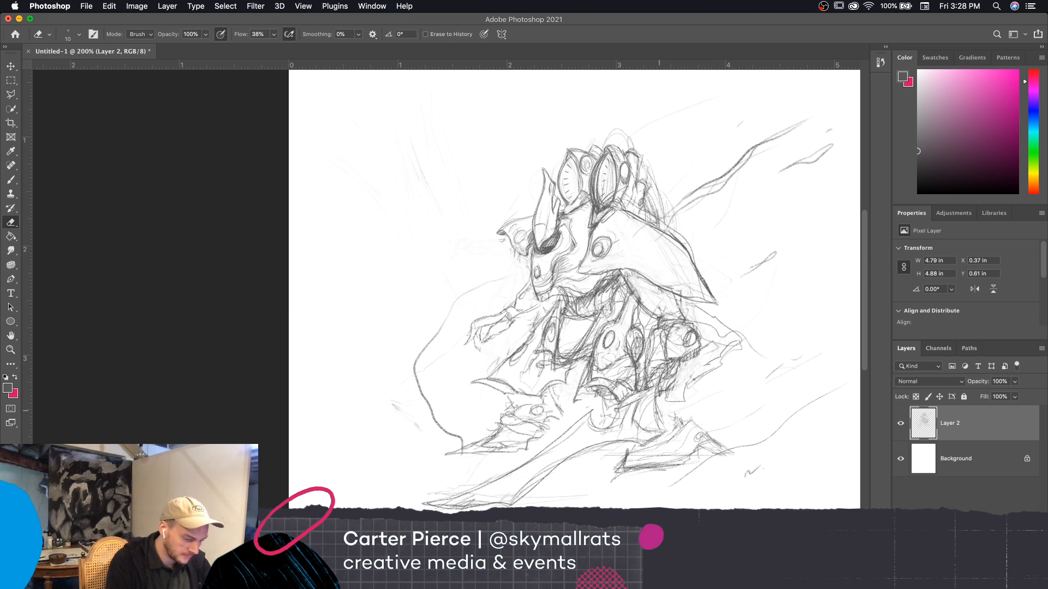
{"action": "key", "text": "super+minus"}
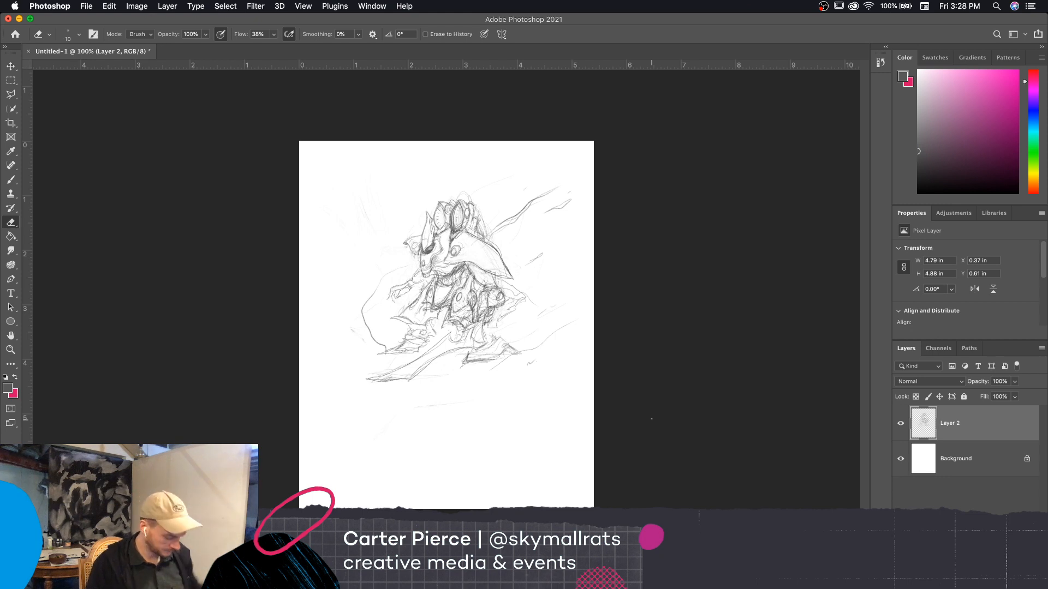
Redraw lines on the lower rear leg and darken the front corner of the rear foot with a fine brush
{"action": "key", "text": "b"}
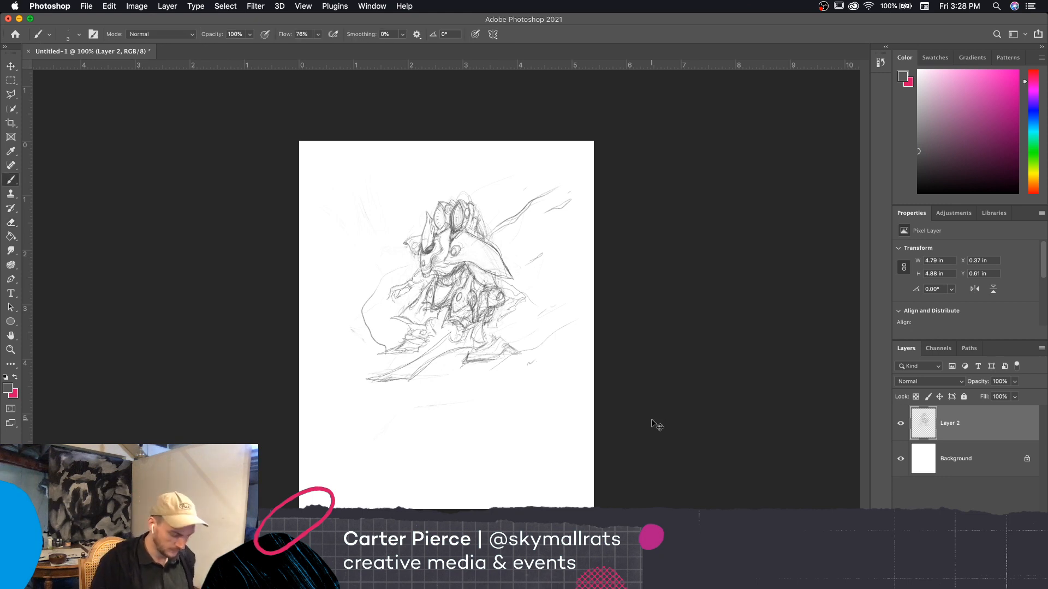
{"action": "key", "text": "super+equal"}
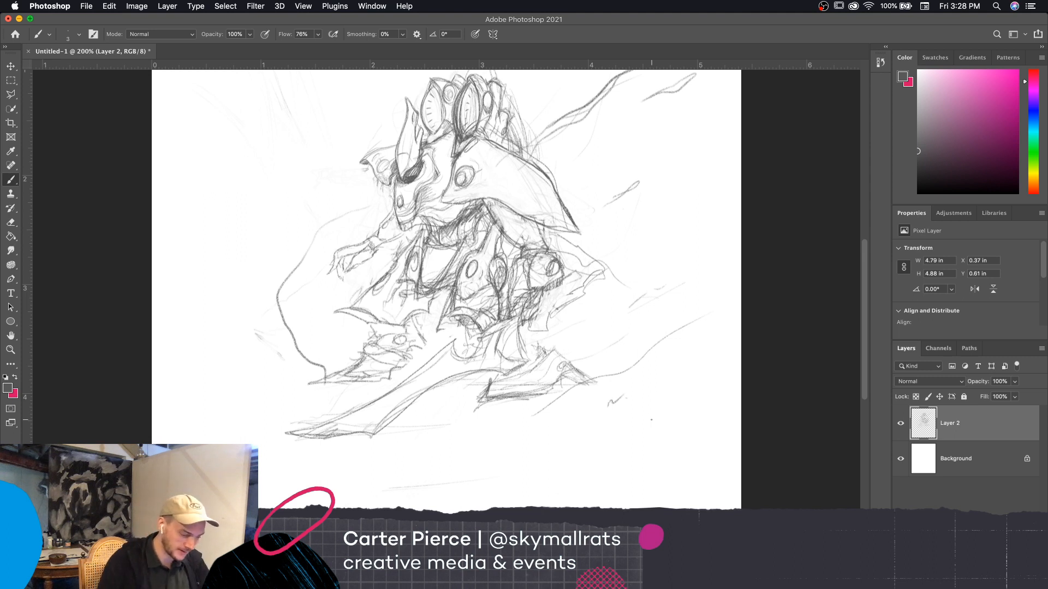
{"action": "key", "text": "bracketright"}
{"action": "mouse_move", "coordinate": [530, 354]}
{"action": "left_mouse_down"}
{"action": "mouse_move", "coordinate": [552, 348]}
{"action": "mouse_move", "coordinate": [525, 336]}
{"action": "left_mouse_up"}
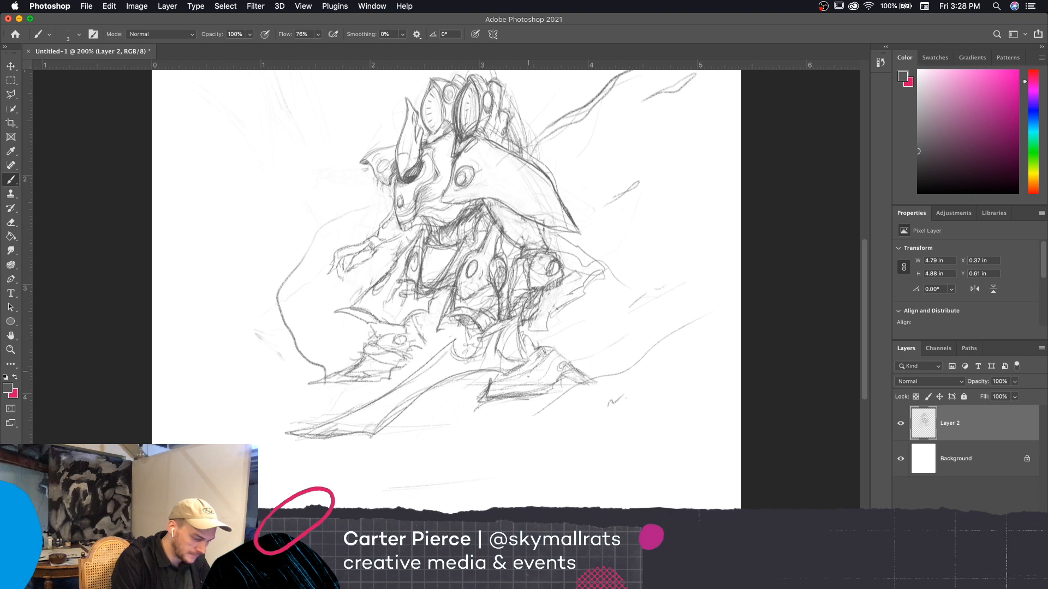
{"action": "mouse_move", "coordinate": [487, 385]}
{"action": "left_mouse_down"}
{"action": "mouse_move", "coordinate": [474, 402]}
{"action": "mouse_move", "coordinate": [509, 404]}
{"action": "left_mouse_up"}
{"action": "left_click_drag", "start_coordinate": [640, 441], "coordinate": [664, 457]}
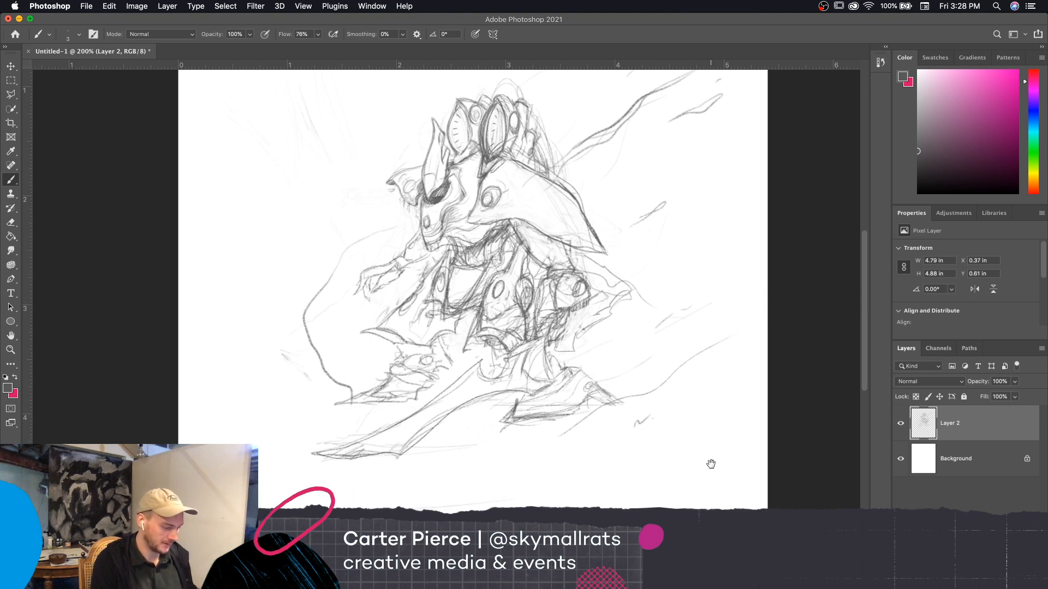
{"action": "left_click_drag", "start_coordinate": [708, 460], "coordinate": [710, 470]}
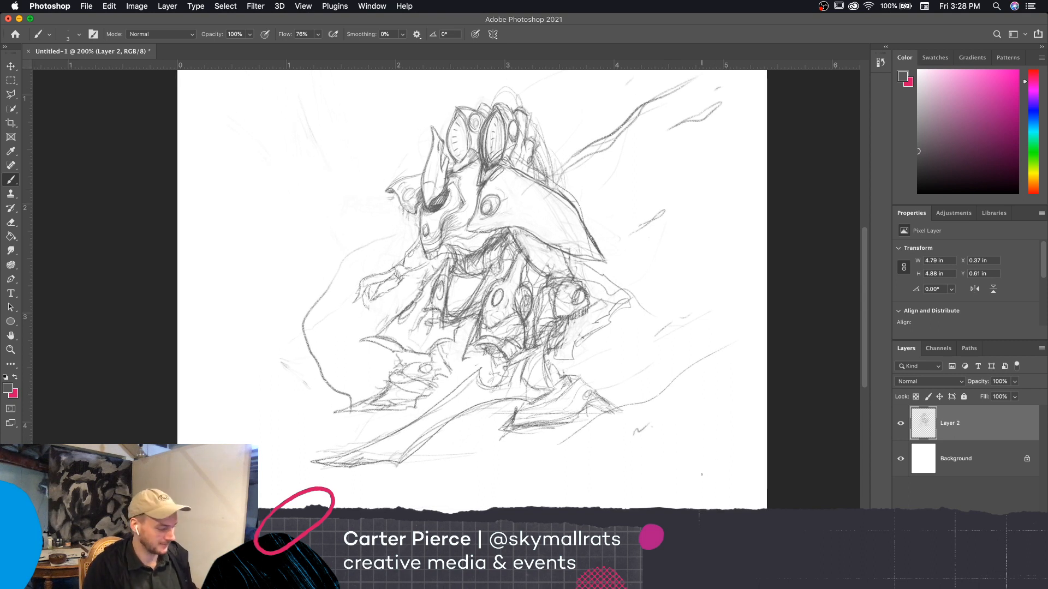
{"action": "left_click_drag", "start_coordinate": [713, 442], "coordinate": [706, 448]}
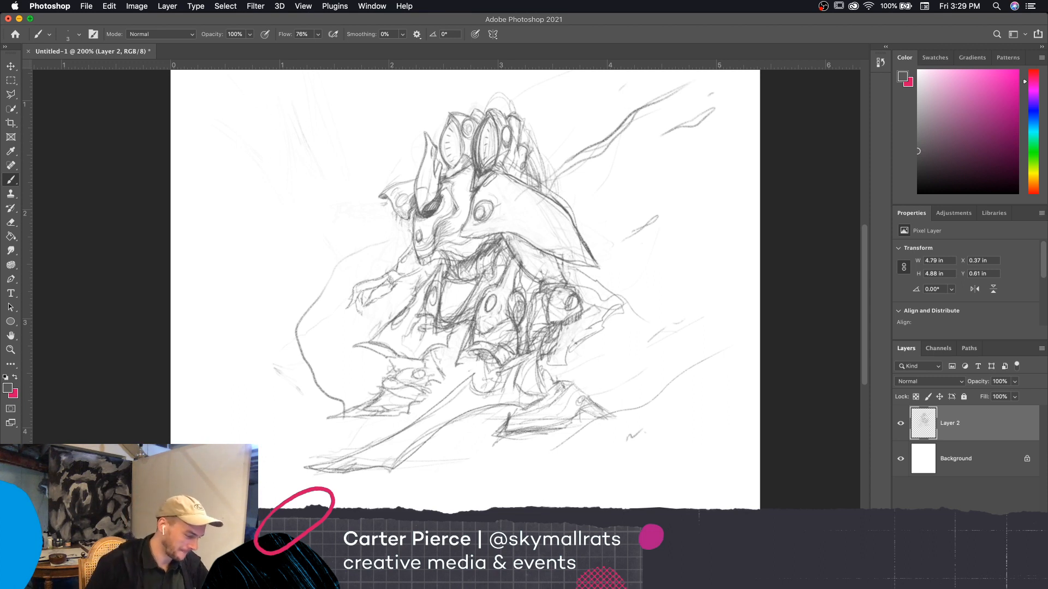
Thicken the wide curve by the front foot and add short background strokes behind the creature's back with a 5 px brush
{"action": "key", "text": "bracketright"}
{"action": "key", "text": "bracketright"}
{"action": "mouse_move", "coordinate": [348, 402]}
{"action": "left_mouse_down"}
{"action": "mouse_move", "coordinate": [318, 372]}
{"action": "mouse_move", "coordinate": [301, 311]}
{"action": "mouse_move", "coordinate": [344, 260]}
{"action": "left_mouse_up"}
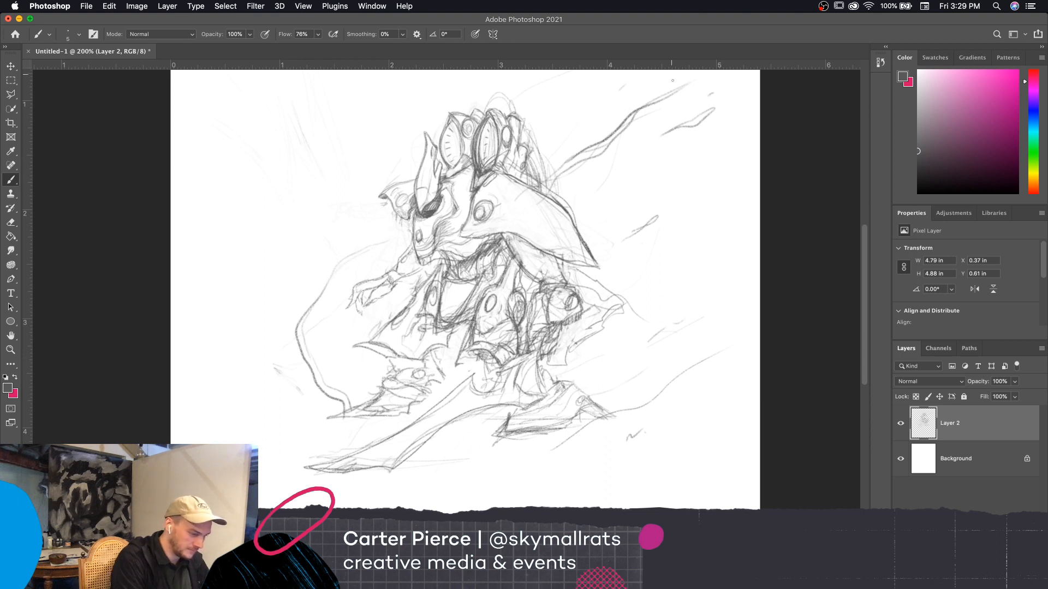
{"action": "mouse_move", "coordinate": [561, 178]}
{"action": "left_mouse_down"}
{"action": "mouse_move", "coordinate": [546, 184]}
{"action": "mouse_move", "coordinate": [565, 167]}
{"action": "left_mouse_up"}
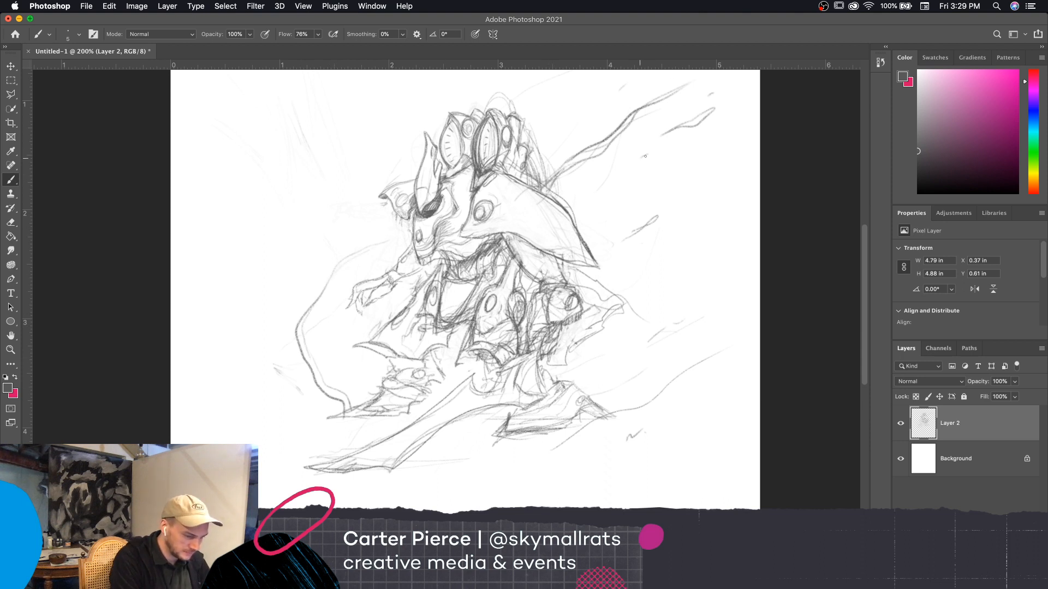
{"action": "left_click_drag", "start_coordinate": [645, 156], "coordinate": [637, 158]}
{"action": "left_click_drag", "start_coordinate": [721, 354], "coordinate": [724, 406]}
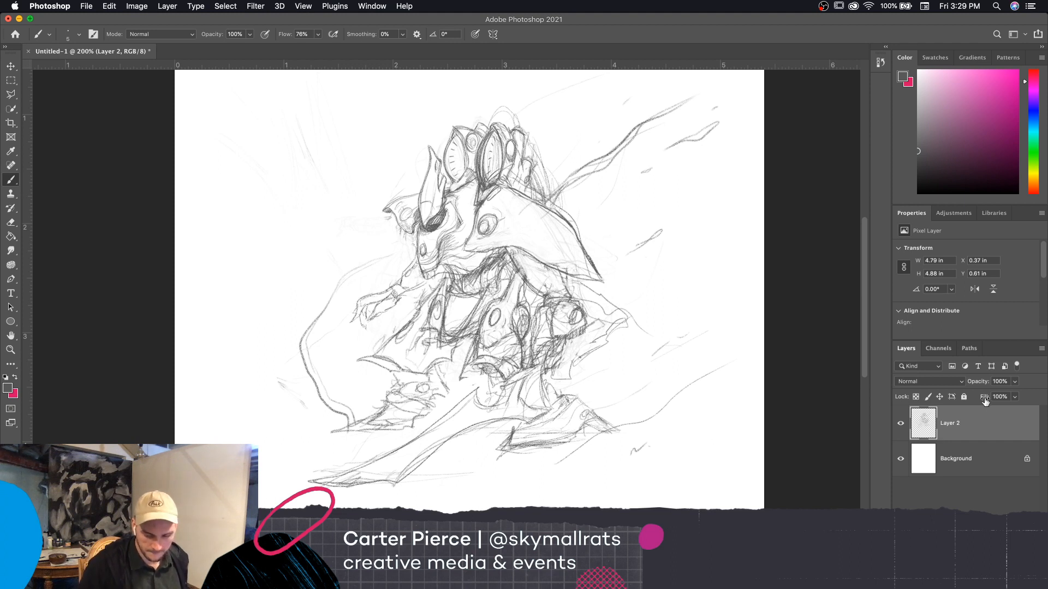
Lower Layer 2's opacity to 43% and add a new active layer above it
{"action": "left_click_drag", "start_coordinate": [977, 383], "coordinate": [964, 396]}
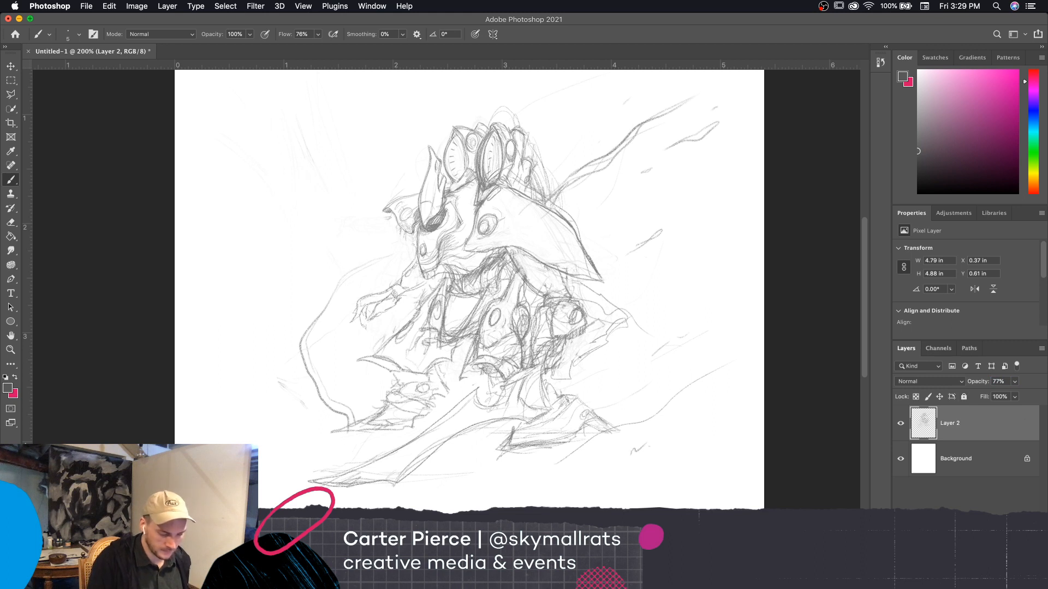
{"action": "key", "text": "super+shift+alt+n"}
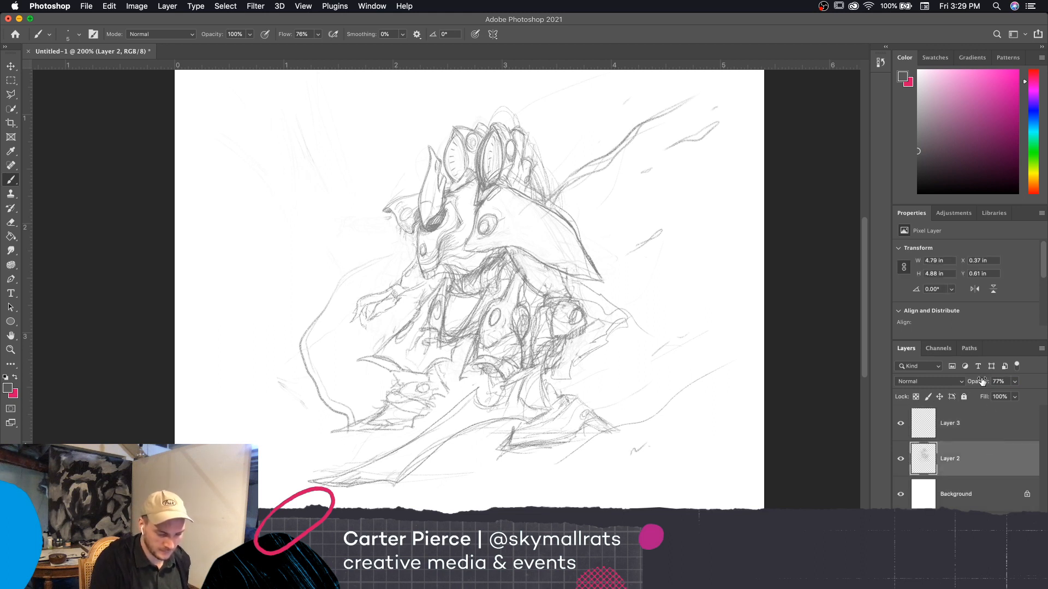
{"action": "left_click_drag", "start_coordinate": [981, 381], "coordinate": [974, 386]}
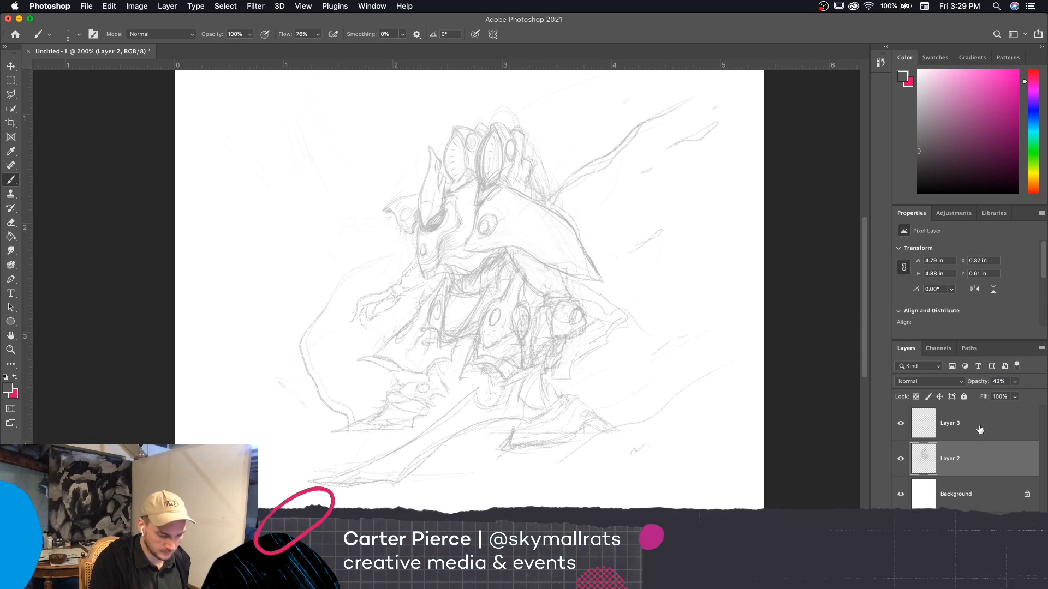
{"action": "left_click", "coordinate": [980, 430]}
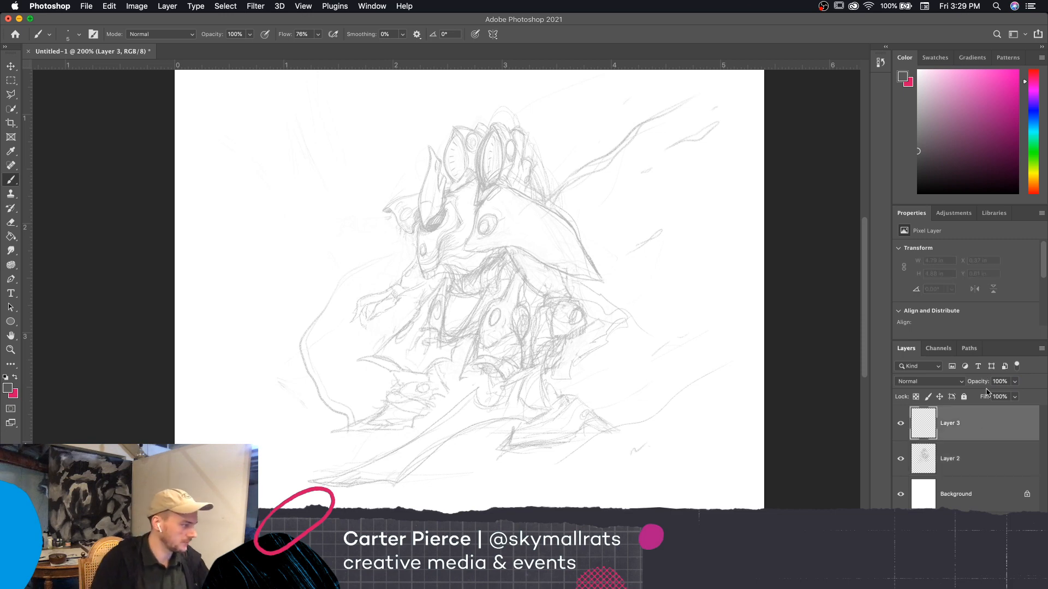
Choose the Dry Brush preset from the Extinction Entity brush set
{"action": "left_click", "coordinate": [79, 34]}
{"action": "left_click_drag", "start_coordinate": [505, 371], "coordinate": [507, 427]}
{"action": "left_click", "coordinate": [303, 379]}
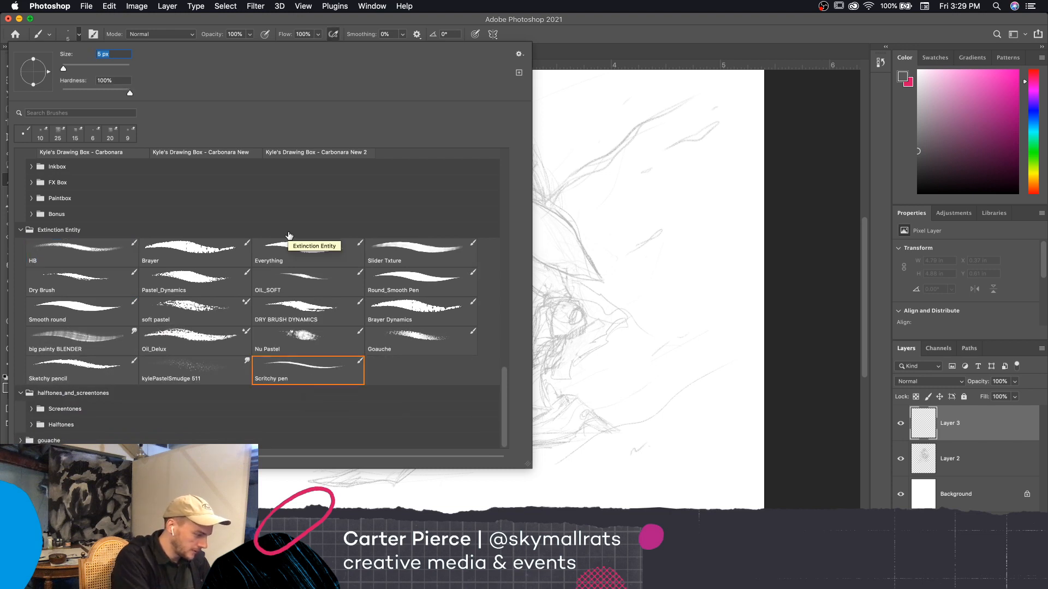
{"action": "left_click", "coordinate": [91, 288]}
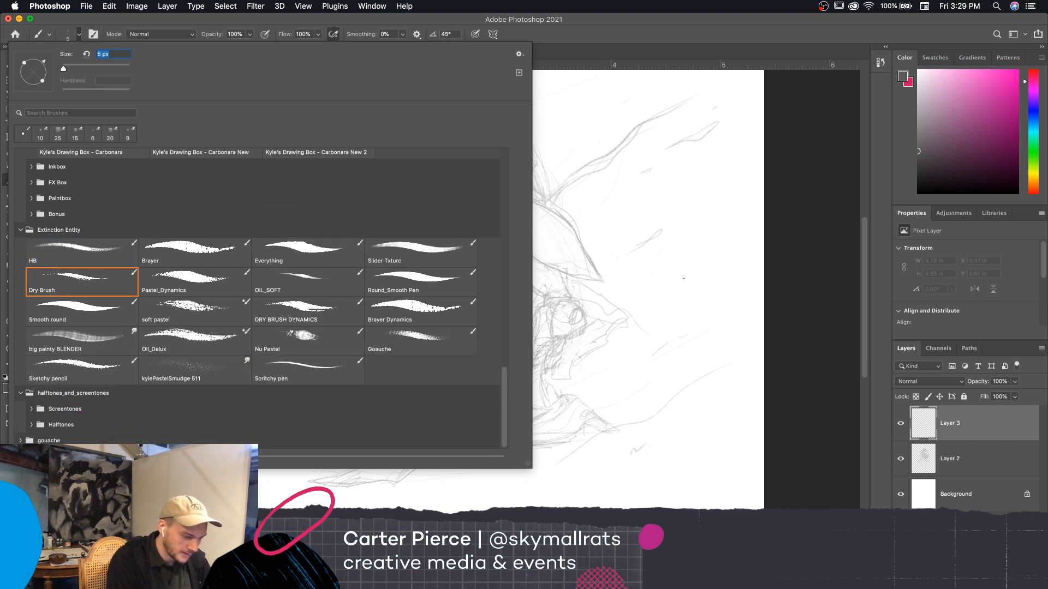
{"action": "left_click", "coordinate": [683, 279]}
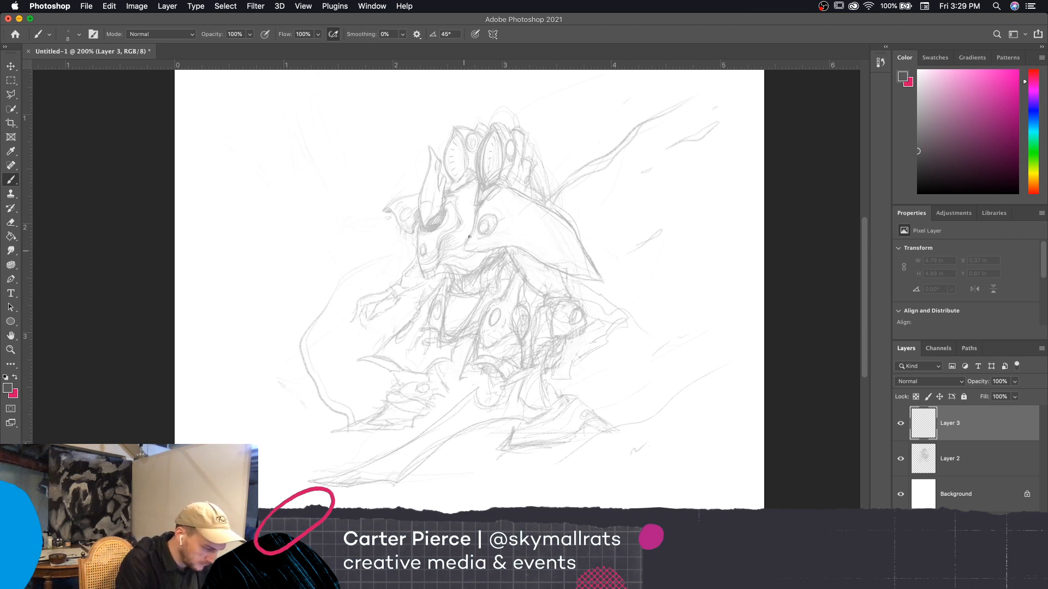
Restore Layer 2's opacity to 100% and hide both Layer 3 and Layer 2
{"action": "left_click", "coordinate": [901, 458]}
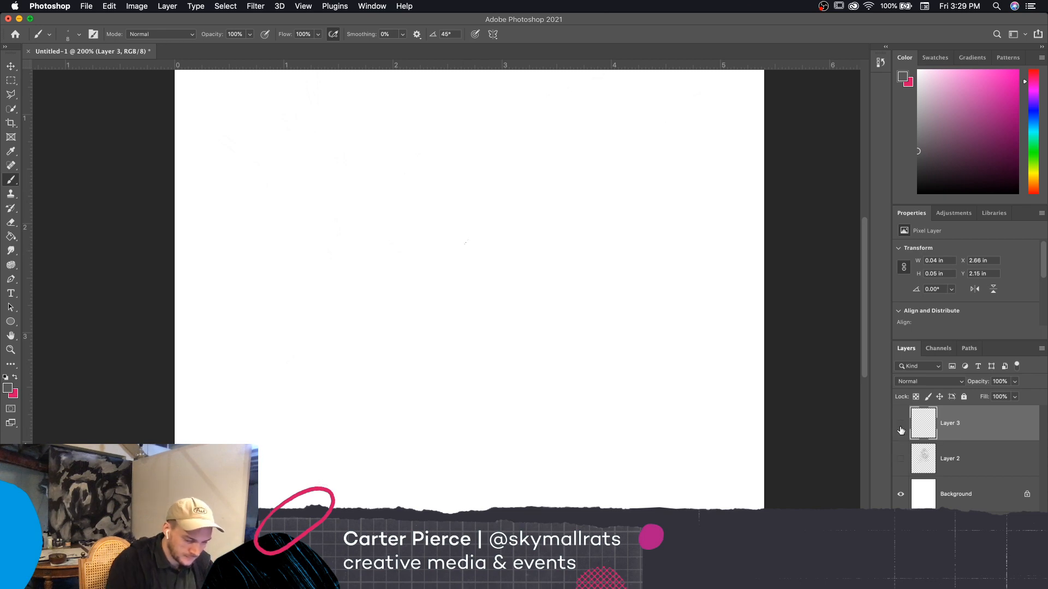
{"action": "left_click", "coordinate": [901, 422]}
{"action": "left_click", "coordinate": [901, 458]}
{"action": "left_click", "coordinate": [965, 469]}
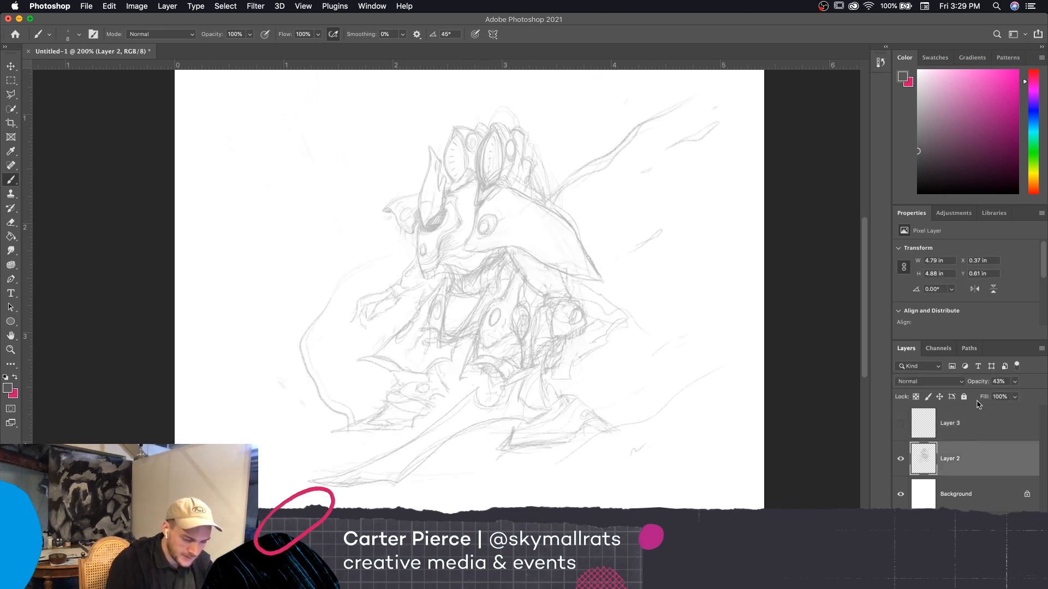
{"action": "left_click_drag", "start_coordinate": [981, 384], "coordinate": [1023, 385]}
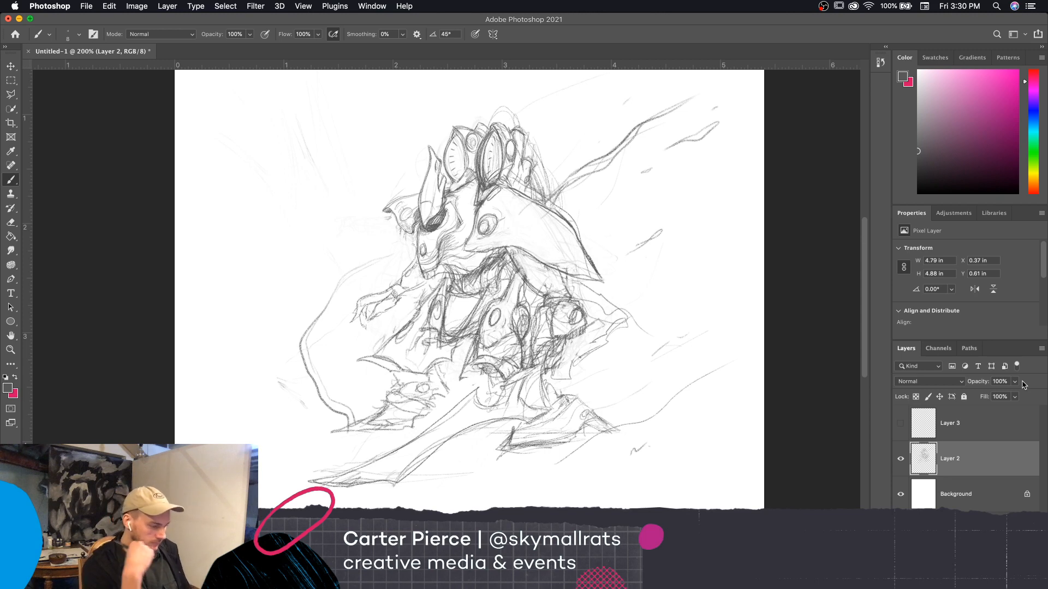
{"action": "left_click", "coordinate": [901, 459]}
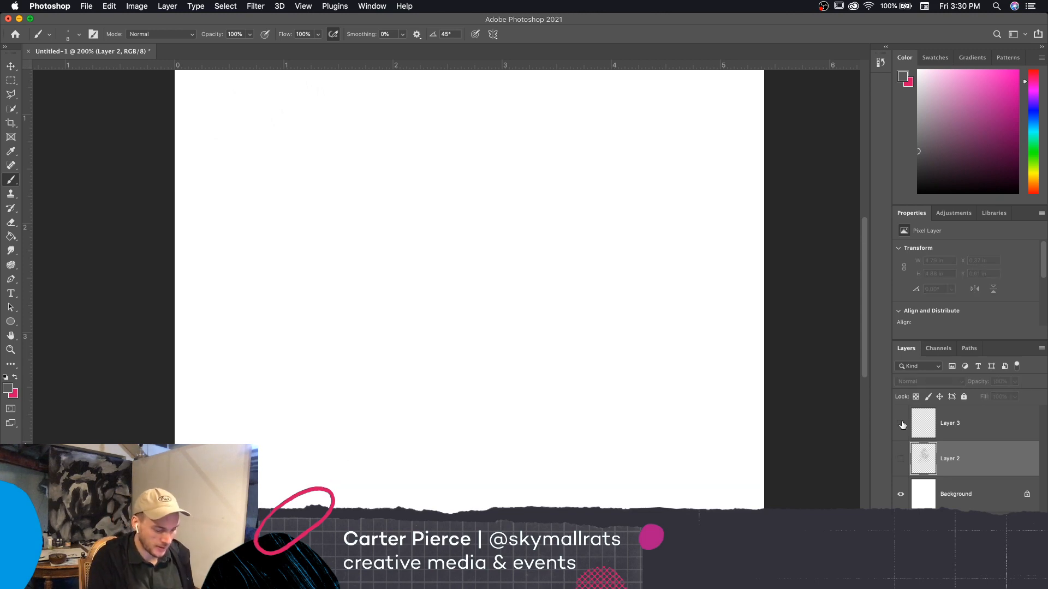
Show Layer 3 and Layer 2 again and lower Layer 2's opacity to 54%
{"action": "left_click", "coordinate": [900, 423]}
{"action": "left_click", "coordinate": [901, 459]}
{"action": "left_click", "coordinate": [976, 427]}
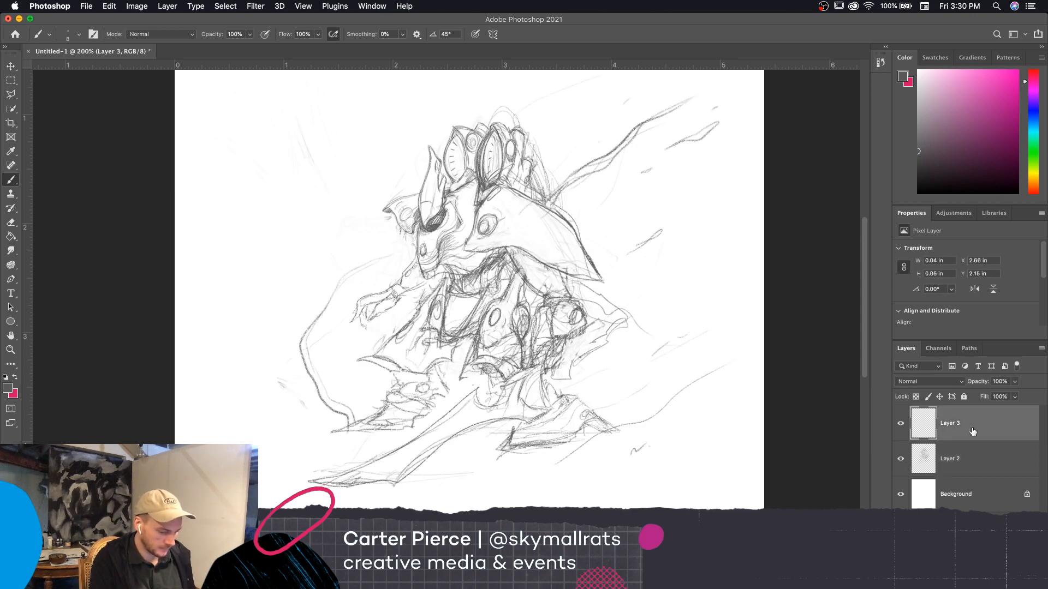
{"action": "left_click", "coordinate": [966, 461]}
{"action": "left_click_drag", "start_coordinate": [977, 382], "coordinate": [944, 413]}
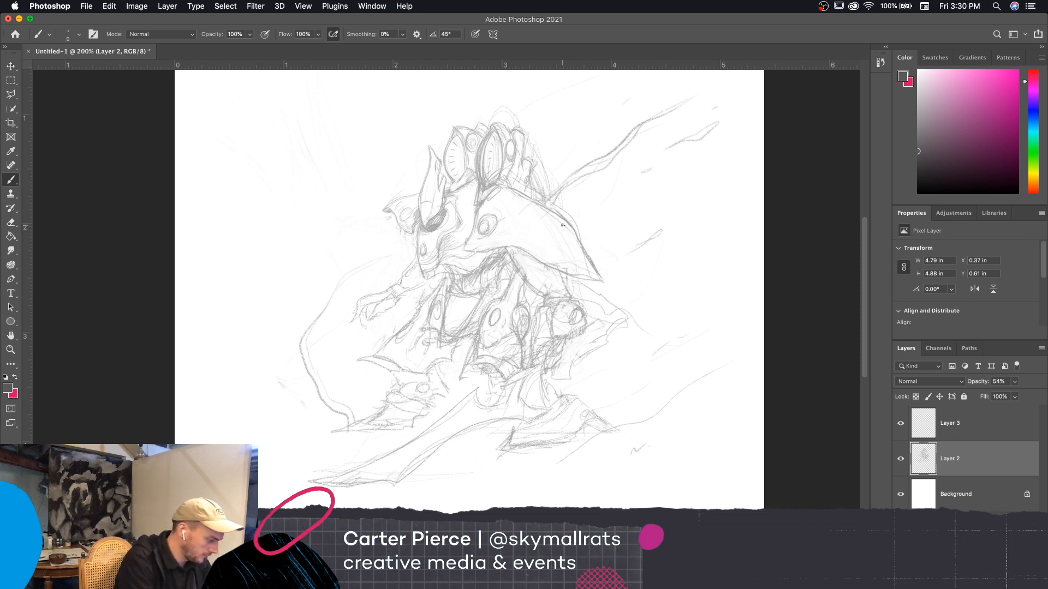
Set the foreground colour to near-black #090007 and return to the Brush tool
{"action": "left_click", "coordinate": [7, 387]}
{"action": "left_click", "coordinate": [703, 470]}
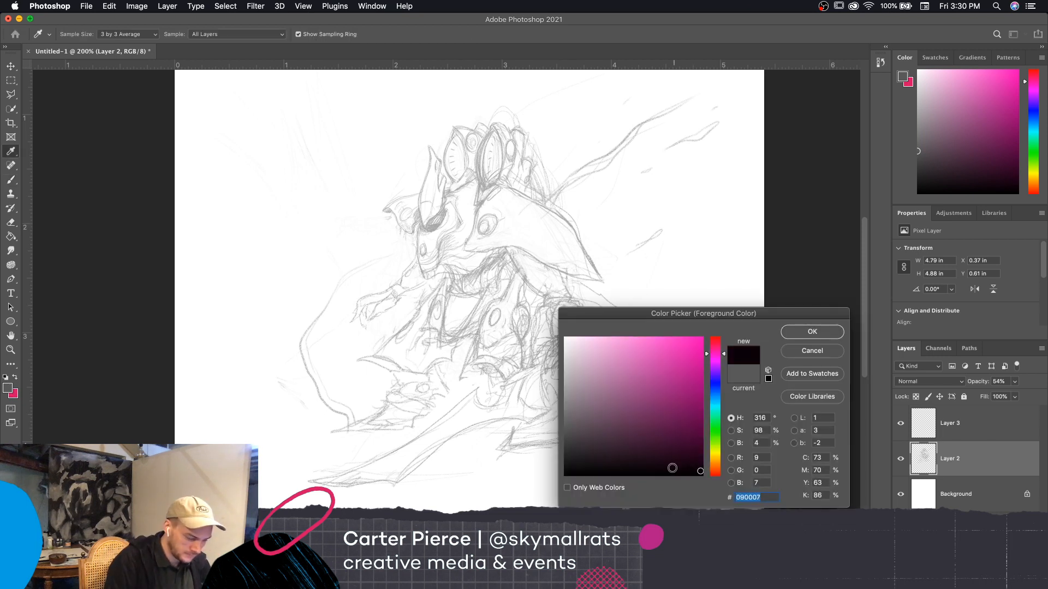
{"action": "left_click", "coordinate": [813, 332]}
{"action": "key", "text": "b"}
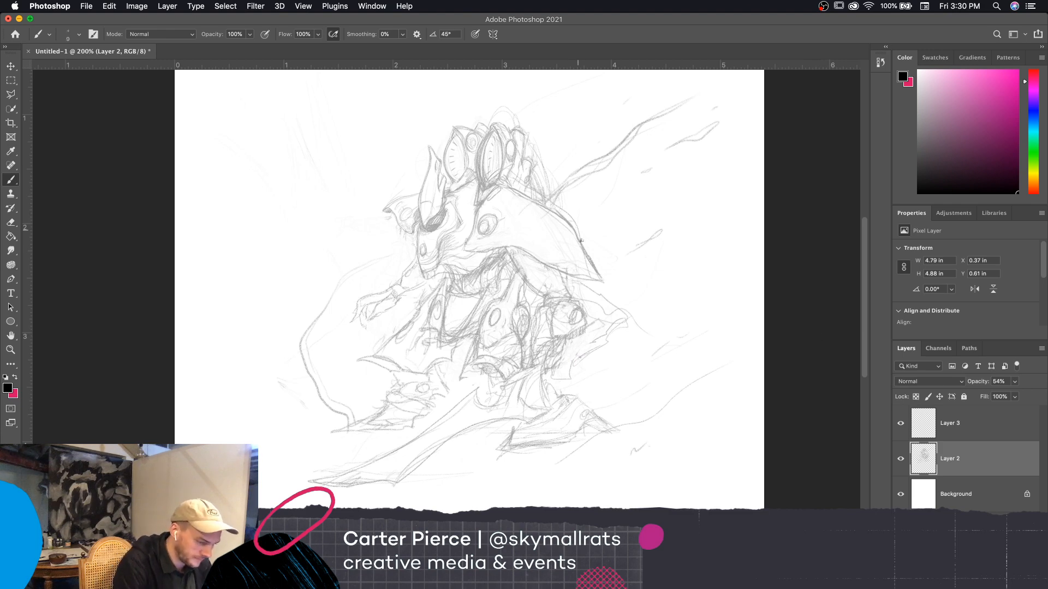
Test a dark stroke on the shoulder plate's rear edge, then choose the Everything preset from the Extinction Entity brush set
{"action": "key", "text": "super+z"}
{"action": "left_click_drag", "start_coordinate": [580, 241], "coordinate": [596, 270]}
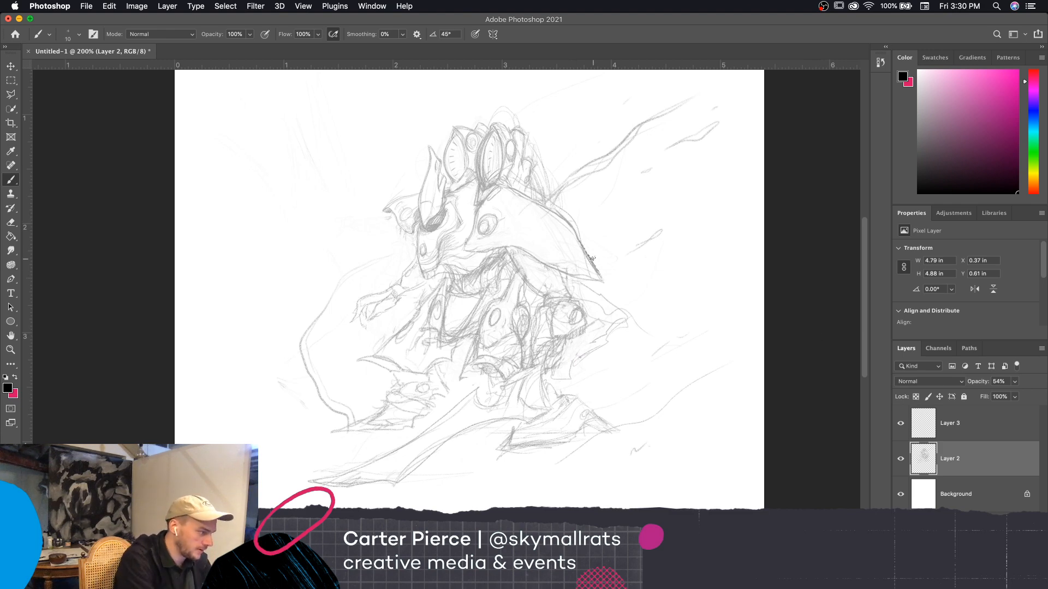
{"action": "left_click", "coordinate": [78, 34]}
{"action": "left_click", "coordinate": [326, 375]}
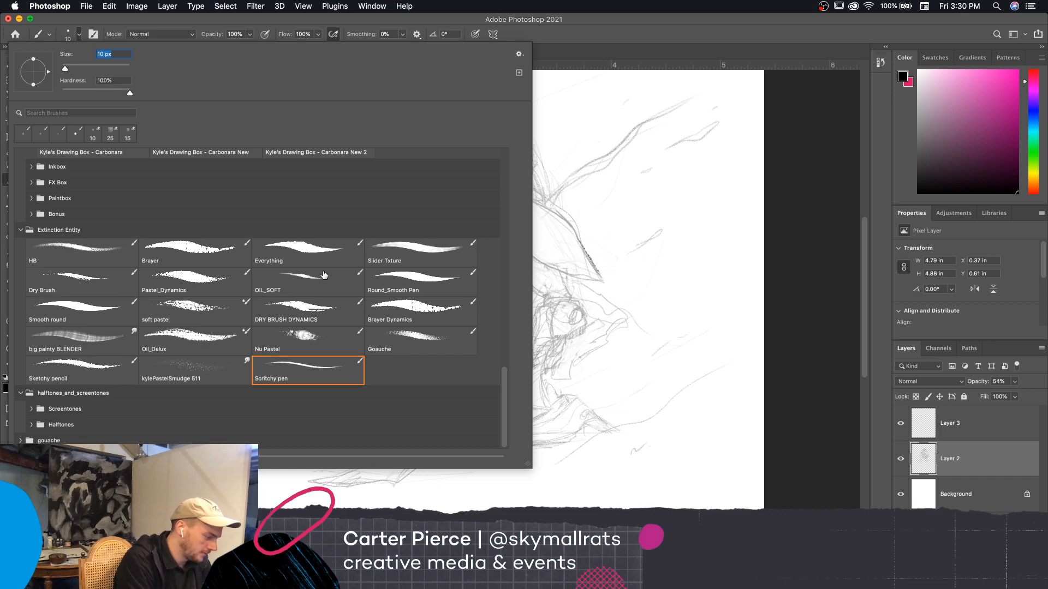
{"action": "left_click", "coordinate": [416, 280]}
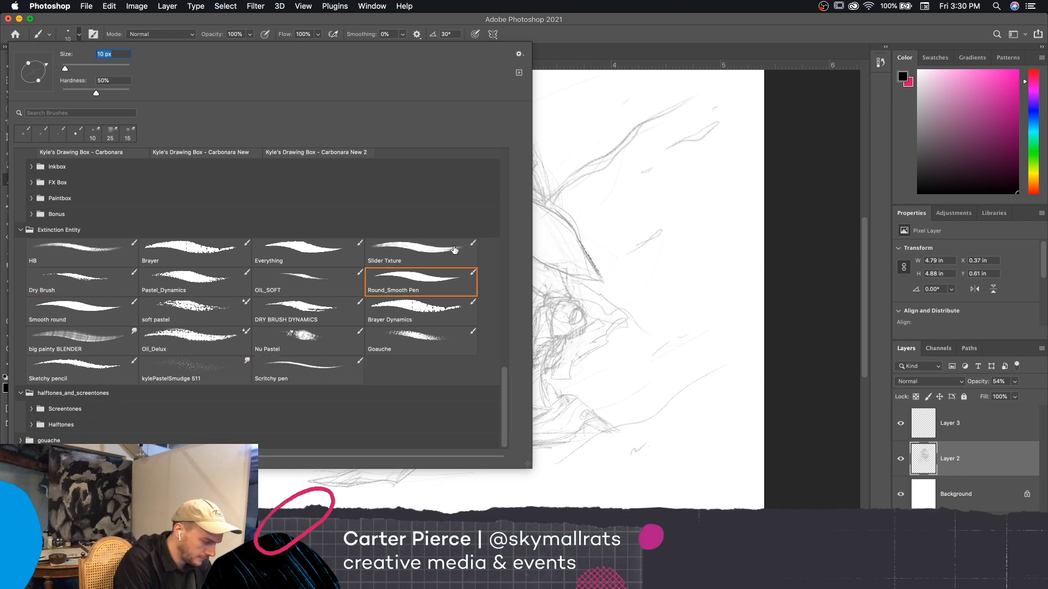
{"action": "left_click", "coordinate": [326, 262]}
{"action": "left_click", "coordinate": [612, 263]}
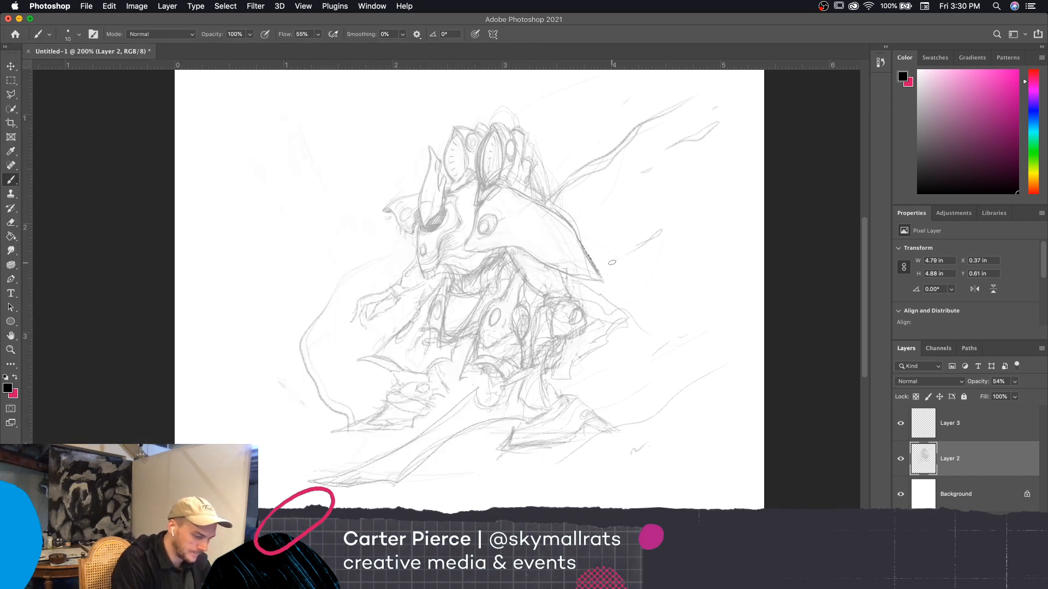
Darken the shoulder plate's rear edge down to its tip on Layer 2 and reduce the brush to 4 px
{"action": "left_click_drag", "start_coordinate": [586, 256], "coordinate": [602, 281]}
{"action": "key", "text": "bracketleft"}
{"action": "key", "text": "bracketleft"}
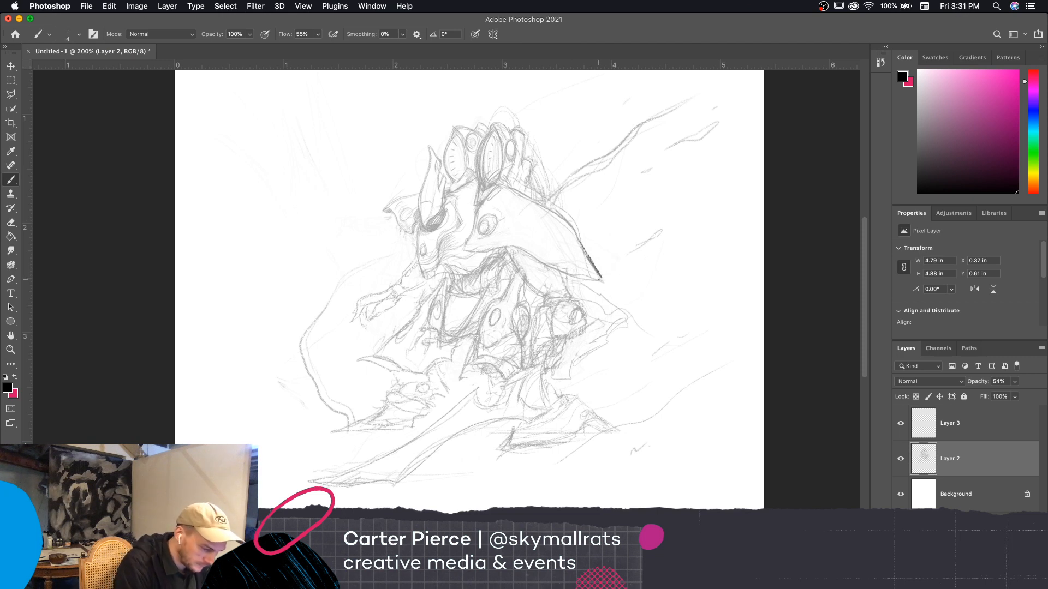
Lock all of Layer 2 so the sketch cannot be painted on
{"action": "left_click", "coordinate": [987, 431]}
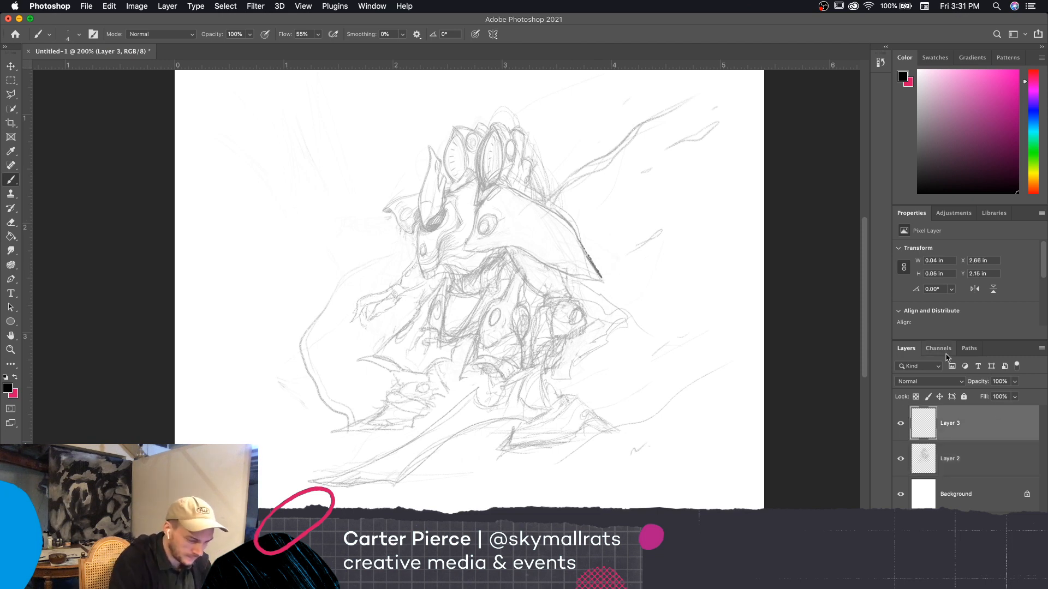
{"action": "left_click", "coordinate": [976, 459]}
{"action": "left_click", "coordinate": [964, 397]}
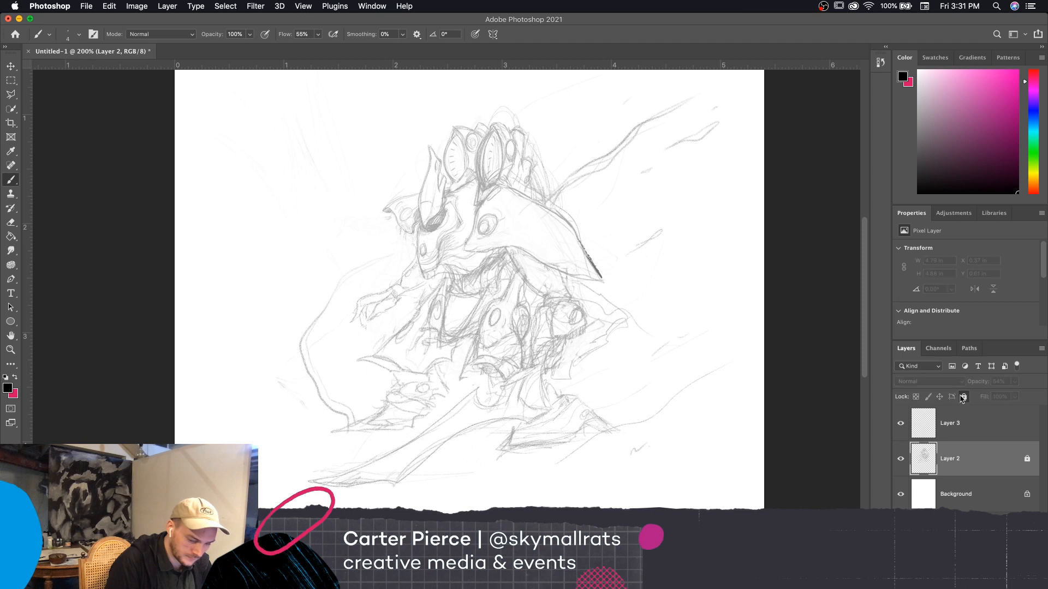
{"action": "key", "text": "bracketleft"}
{"action": "key", "text": "bracketleft"}
{"action": "left_click", "coordinate": [602, 281]}
{"action": "left_click", "coordinate": [603, 204]}
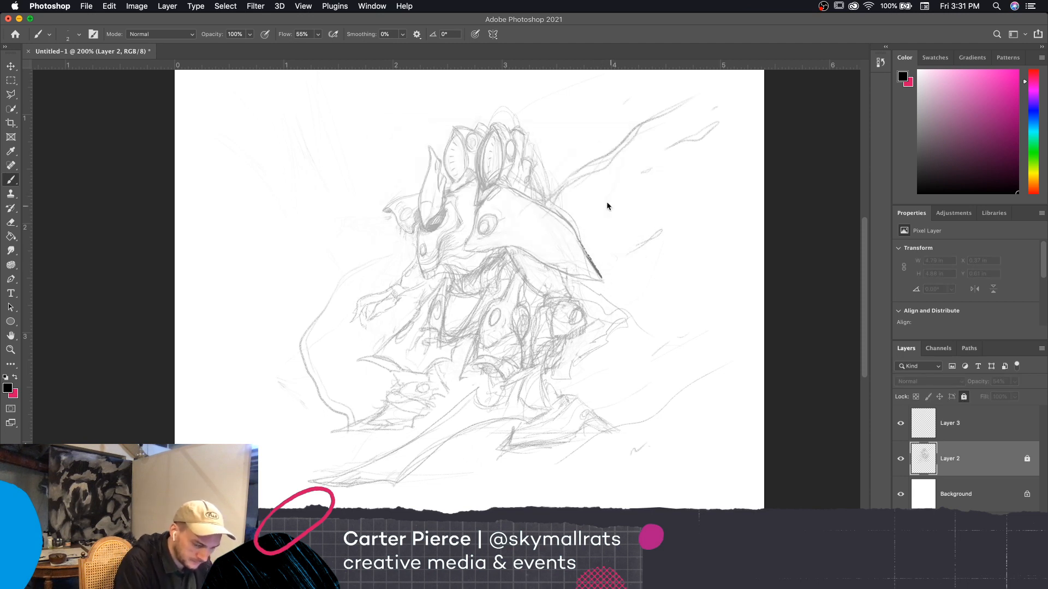
Ink the full outline of the large shoulder plate on Layer 3 with a 3 px brush, following the sketch
{"action": "left_click", "coordinate": [975, 423]}
{"action": "key", "text": "bracketleft"}
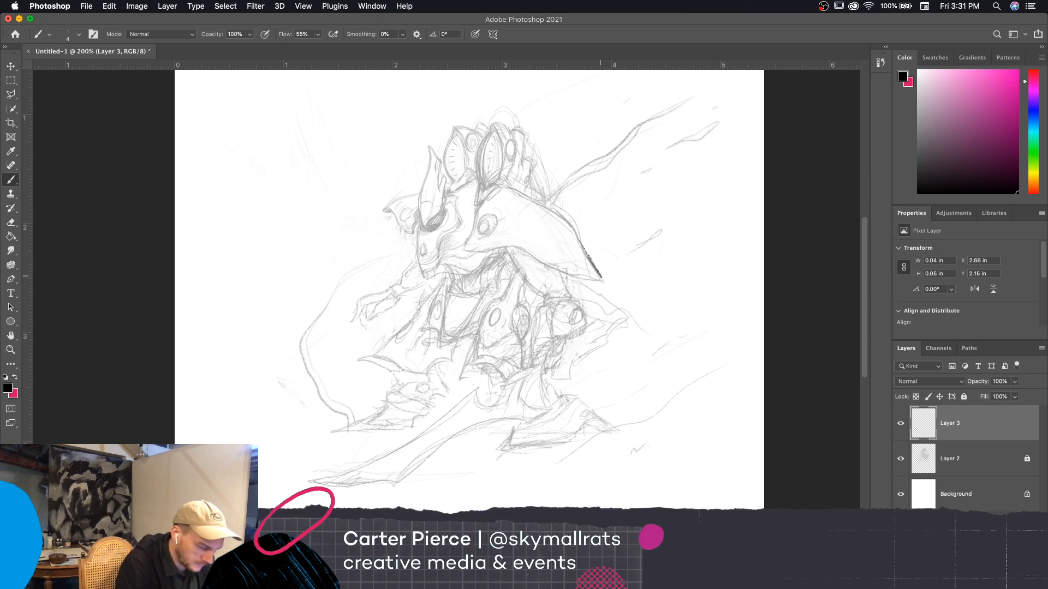
{"action": "left_click_drag", "start_coordinate": [600, 277], "coordinate": [569, 218]}
{"action": "mouse_move", "coordinate": [469, 245]}
{"action": "left_mouse_down"}
{"action": "mouse_move", "coordinate": [479, 202]}
{"action": "mouse_move", "coordinate": [501, 185]}
{"action": "left_mouse_up"}
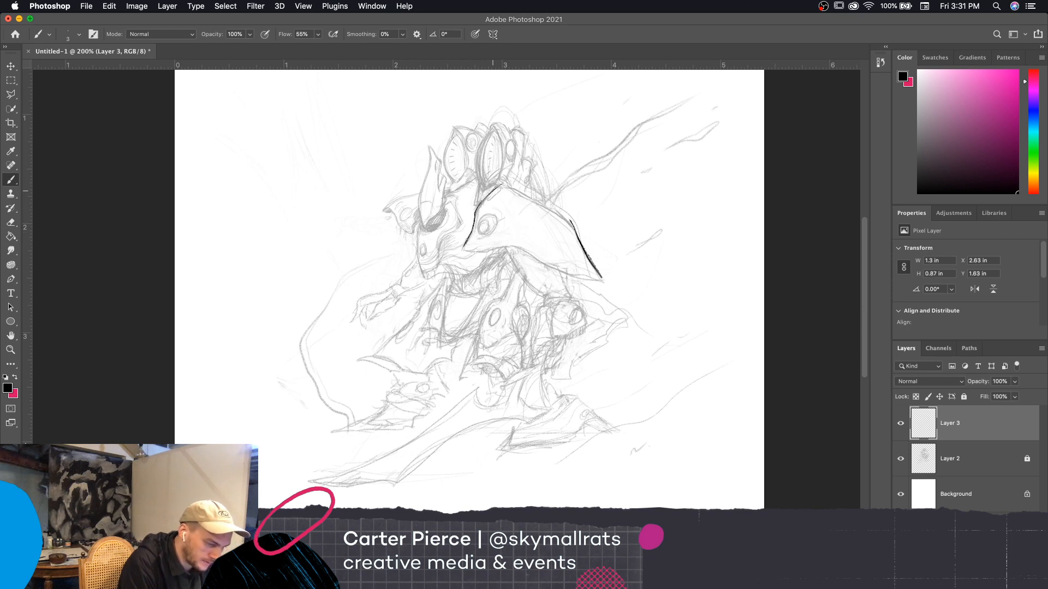
{"action": "left_click", "coordinate": [533, 179]}
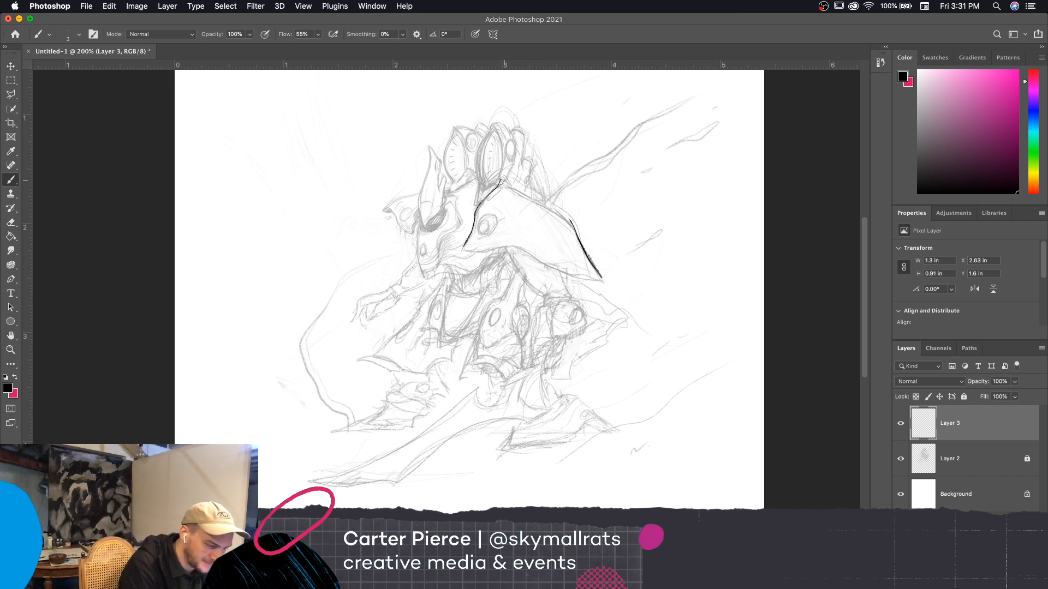
{"action": "left_click_drag", "start_coordinate": [505, 179], "coordinate": [570, 221]}
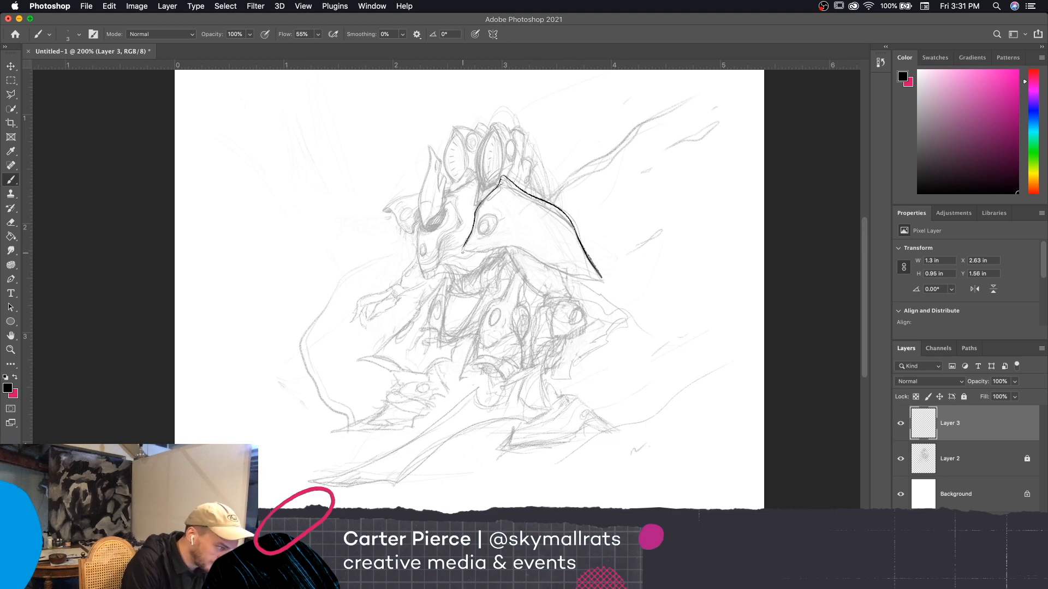
{"action": "left_click", "coordinate": [79, 34]}
{"action": "left_click", "coordinate": [585, 247]}
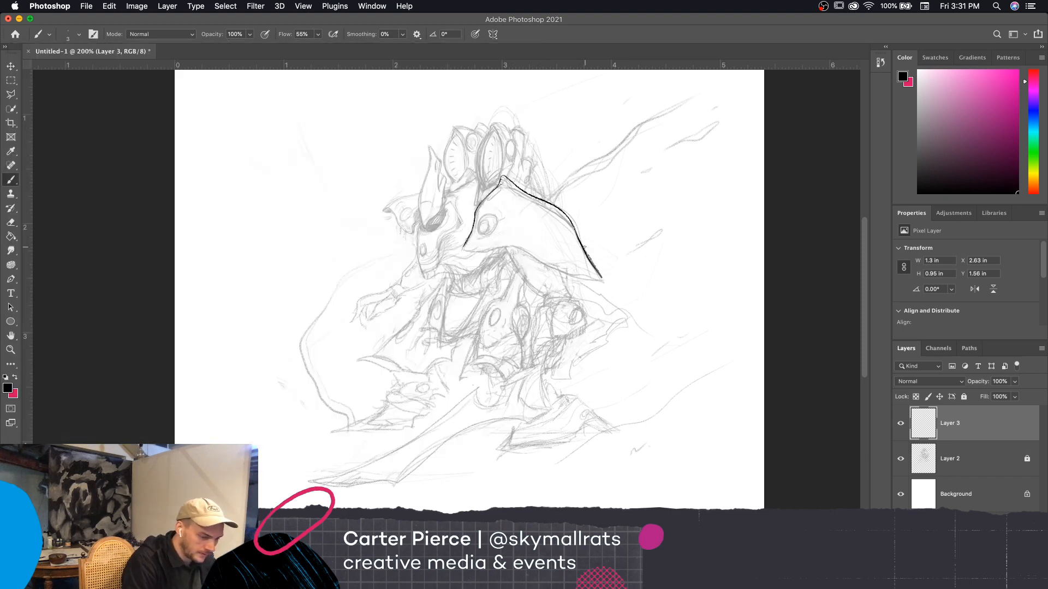
{"action": "left_click_drag", "start_coordinate": [464, 246], "coordinate": [510, 247]}
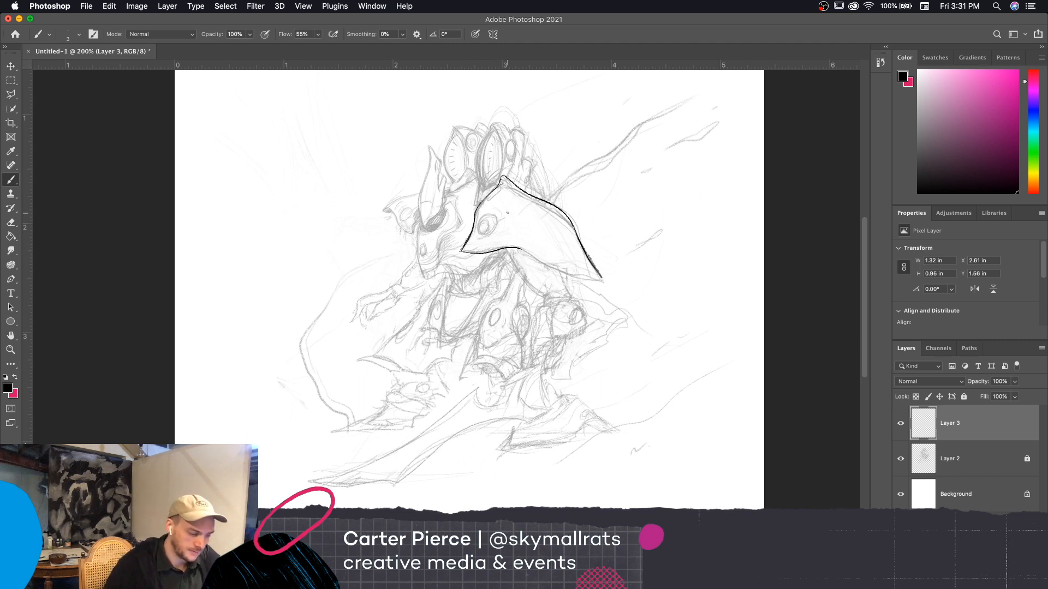
{"action": "mouse_move", "coordinate": [600, 274]}
{"action": "left_mouse_down"}
{"action": "mouse_move", "coordinate": [564, 274]}
{"action": "mouse_move", "coordinate": [526, 251]}
{"action": "left_mouse_up"}
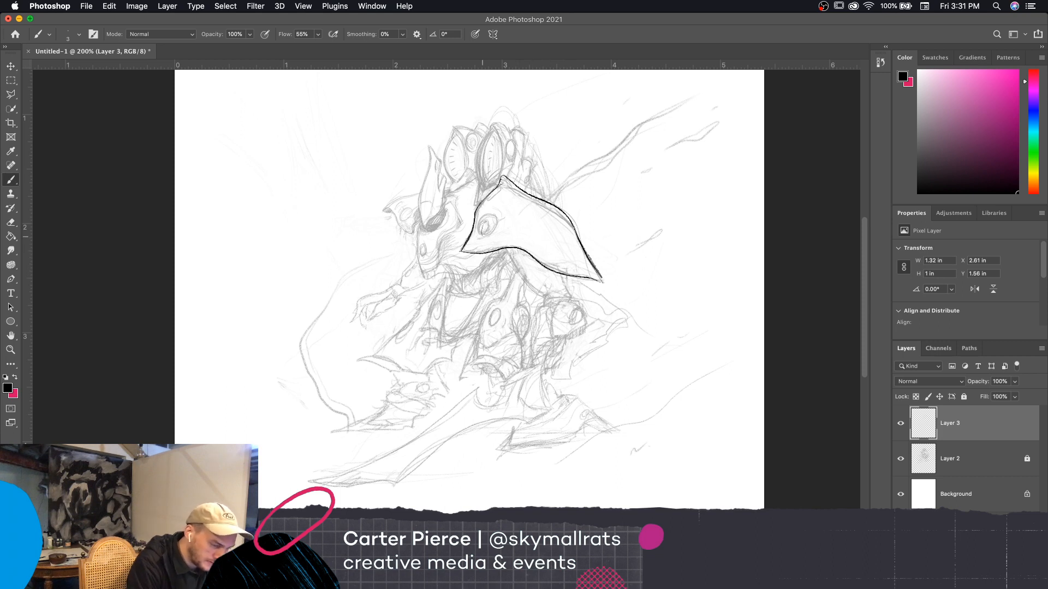
Try inking the oval on the shoulder plate with dark shading inside and short accent strokes beside it
{"action": "mouse_move", "coordinate": [488, 215]}
{"action": "left_mouse_down"}
{"action": "mouse_move", "coordinate": [482, 239]}
{"action": "mouse_move", "coordinate": [499, 214]}
{"action": "mouse_move", "coordinate": [481, 235]}
{"action": "left_mouse_up"}
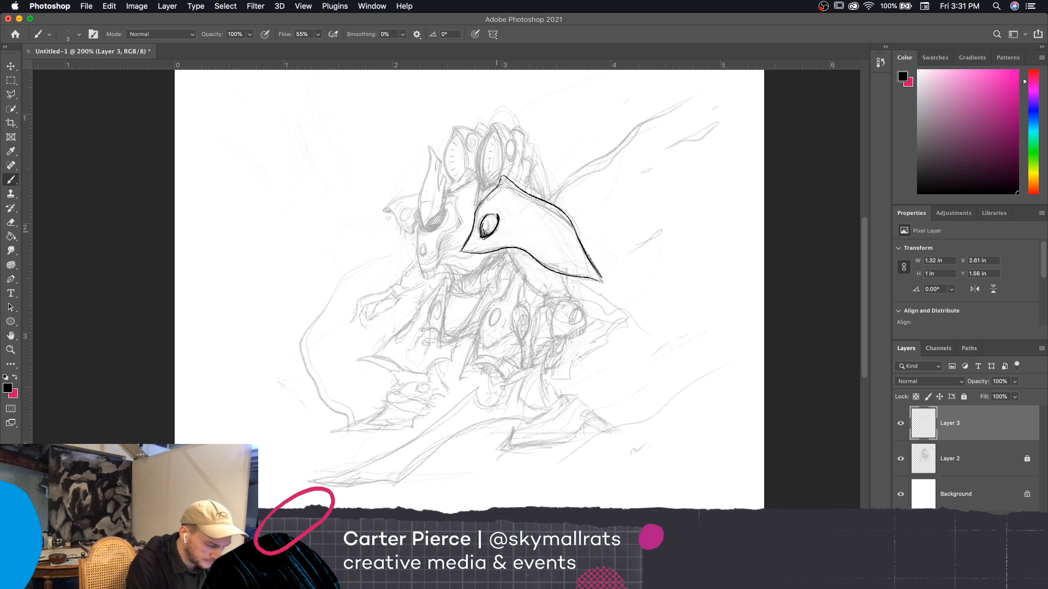
{"action": "mouse_move", "coordinate": [502, 225]}
{"action": "left_mouse_down"}
{"action": "mouse_move", "coordinate": [493, 235]}
{"action": "mouse_move", "coordinate": [508, 202]}
{"action": "left_mouse_up"}
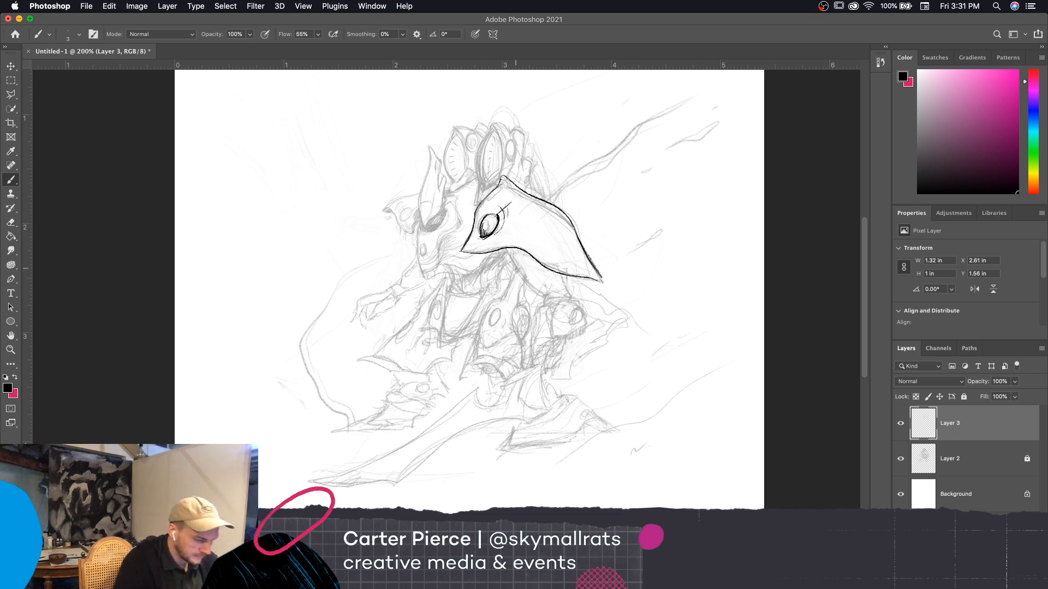
{"action": "key", "text": "super+equal"}
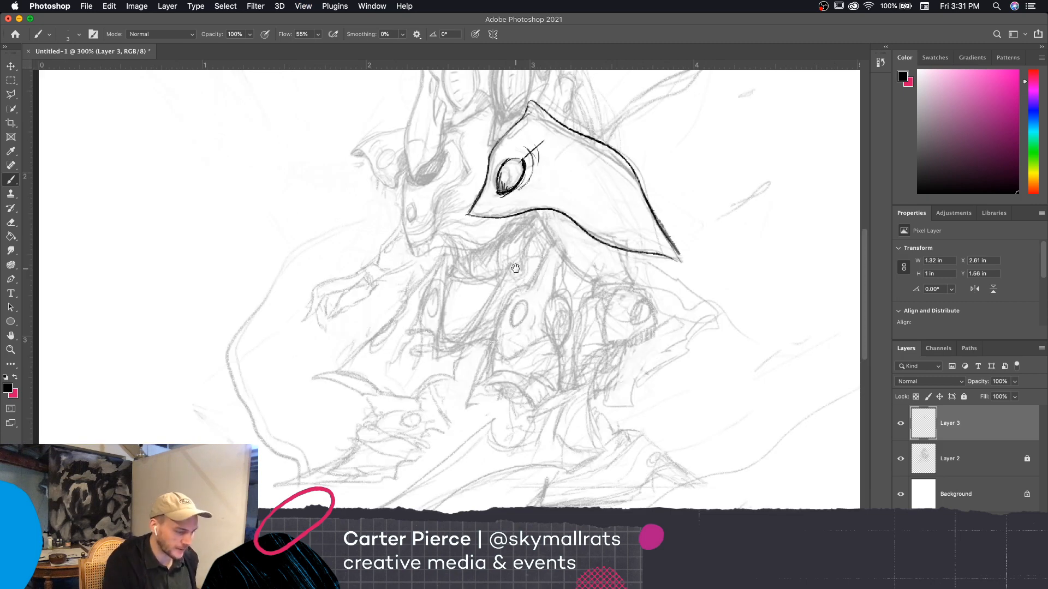
{"action": "left_click_drag", "start_coordinate": [642, 297], "coordinate": [643, 344]}
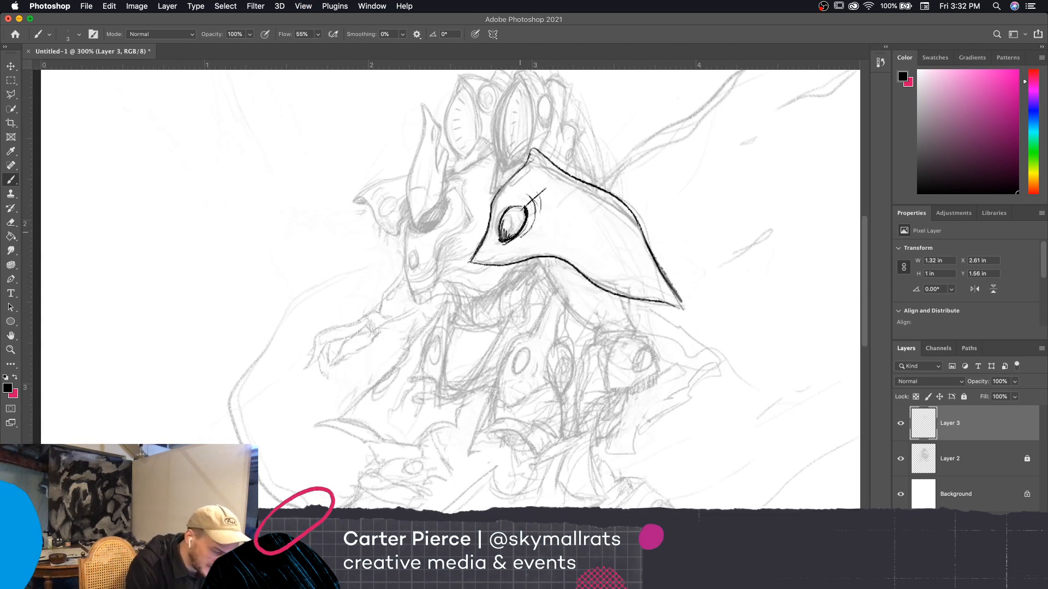
{"action": "left_click_drag", "start_coordinate": [502, 240], "coordinate": [518, 225]}
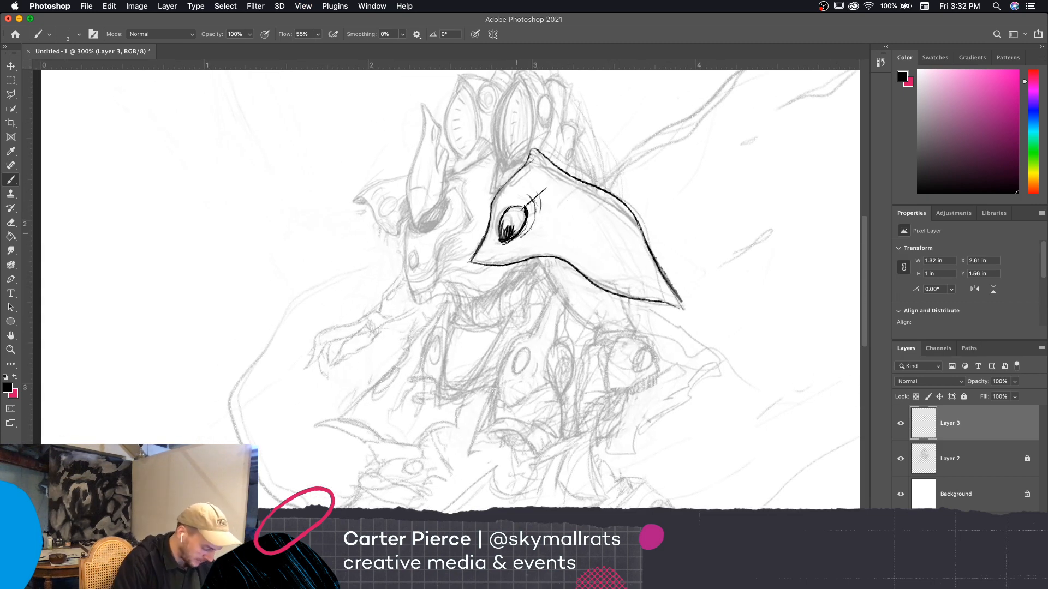
Undo the inked oval, its shading and the accent strokes on the shoulder plate
{"action": "key", "text": "super+z"}
{"action": "key", "text": "super+z"}
{"action": "key", "text": "super+z"}
{"action": "key", "text": "super+z"}
{"action": "key", "text": "super+z"}
{"action": "key", "text": "super+z"}
{"action": "key", "text": "super+z"}
{"action": "key", "text": "super+z"}
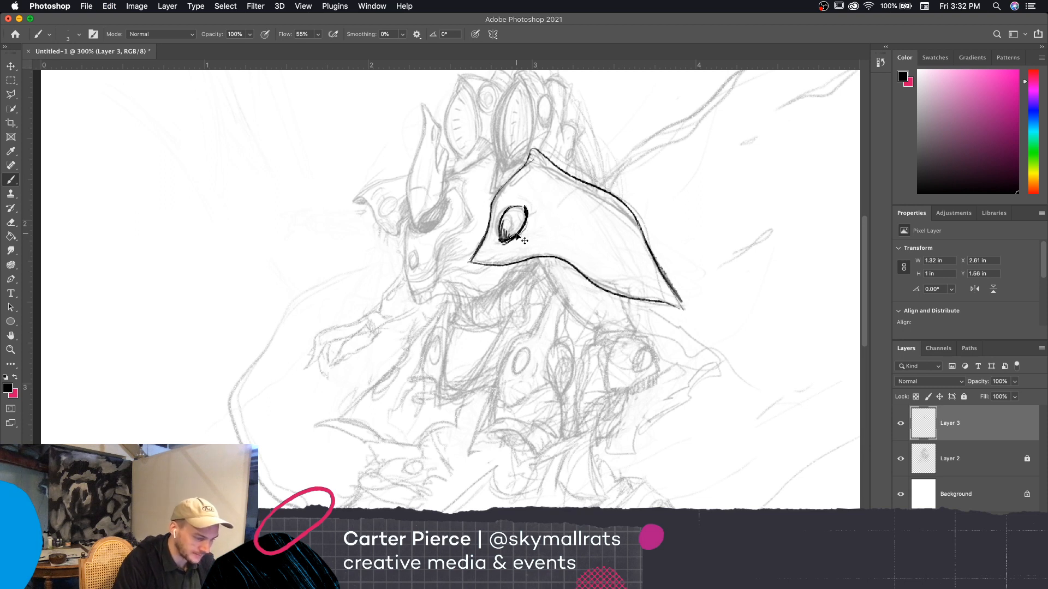
{"action": "key", "text": "super+z"}
{"action": "key", "text": "super+z"}
{"action": "key", "text": "super+z"}
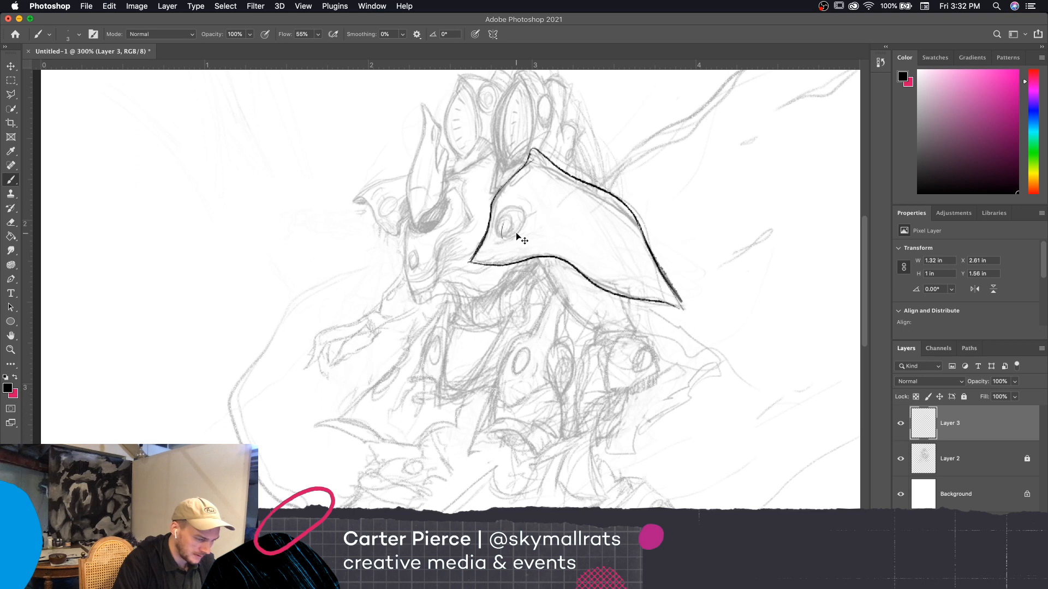
{"action": "key", "text": "super+z"}
Ink the oval and its surrounding arc on the shoulder plate, plus the small joint piece above the plate's front edge
{"action": "mouse_move", "coordinate": [502, 227]}
{"action": "left_mouse_down"}
{"action": "mouse_move", "coordinate": [494, 238]}
{"action": "mouse_move", "coordinate": [518, 210]}
{"action": "mouse_move", "coordinate": [510, 240]}
{"action": "mouse_move", "coordinate": [495, 219]}
{"action": "mouse_move", "coordinate": [527, 210]}
{"action": "mouse_move", "coordinate": [532, 240]}
{"action": "mouse_move", "coordinate": [532, 200]}
{"action": "mouse_move", "coordinate": [500, 238]}
{"action": "left_mouse_up"}
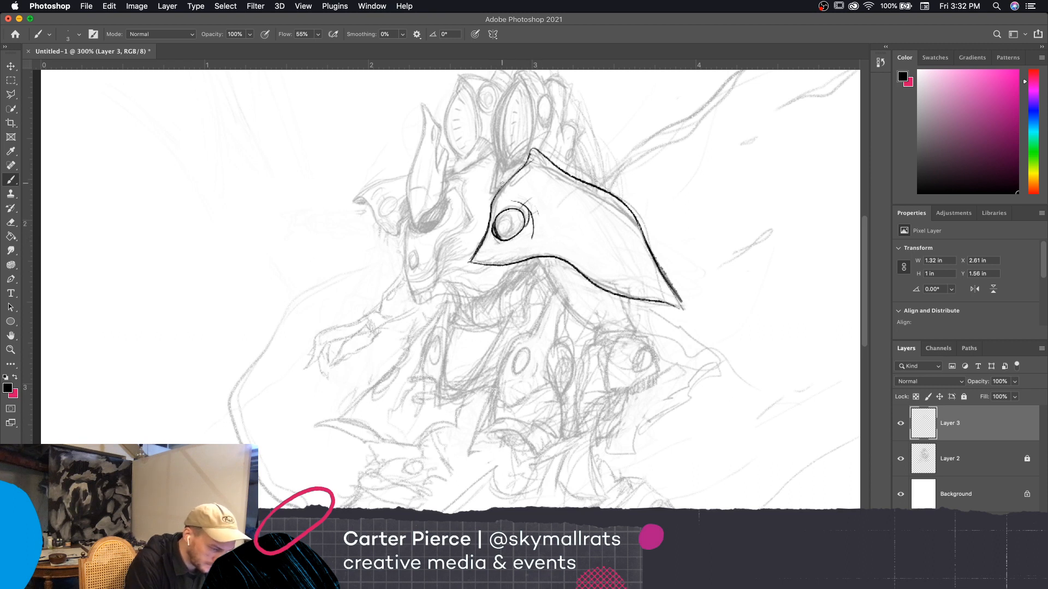
{"action": "mouse_move", "coordinate": [511, 166]}
{"action": "left_mouse_down"}
{"action": "mouse_move", "coordinate": [505, 181]}
{"action": "mouse_move", "coordinate": [498, 161]}
{"action": "mouse_move", "coordinate": [490, 192]}
{"action": "left_mouse_up"}
Ink both curved sides of the pointed leaf-shaped fin rising above the shoulder plate
{"action": "left_click_drag", "start_coordinate": [582, 148], "coordinate": [571, 200]}
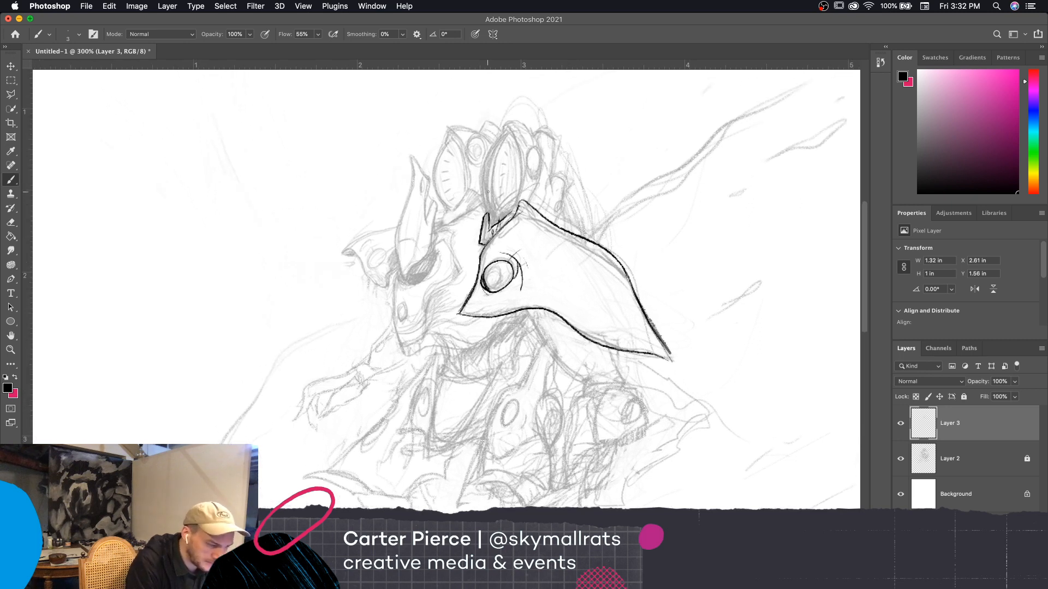
{"action": "left_click_drag", "start_coordinate": [491, 228], "coordinate": [487, 190]}
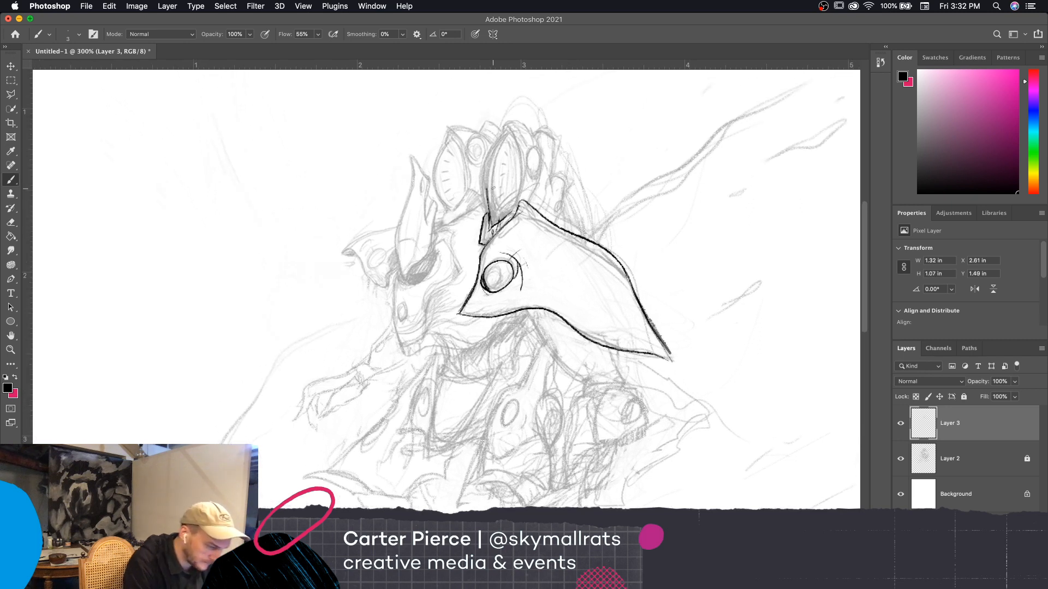
{"action": "key", "text": "cmd+z"}
{"action": "mouse_move", "coordinate": [494, 226]}
{"action": "left_mouse_down"}
{"action": "mouse_move", "coordinate": [491, 145]}
{"action": "mouse_move", "coordinate": [511, 133]}
{"action": "mouse_move", "coordinate": [500, 130]}
{"action": "mouse_move", "coordinate": [480, 163]}
{"action": "mouse_move", "coordinate": [490, 221]}
{"action": "left_mouse_up"}
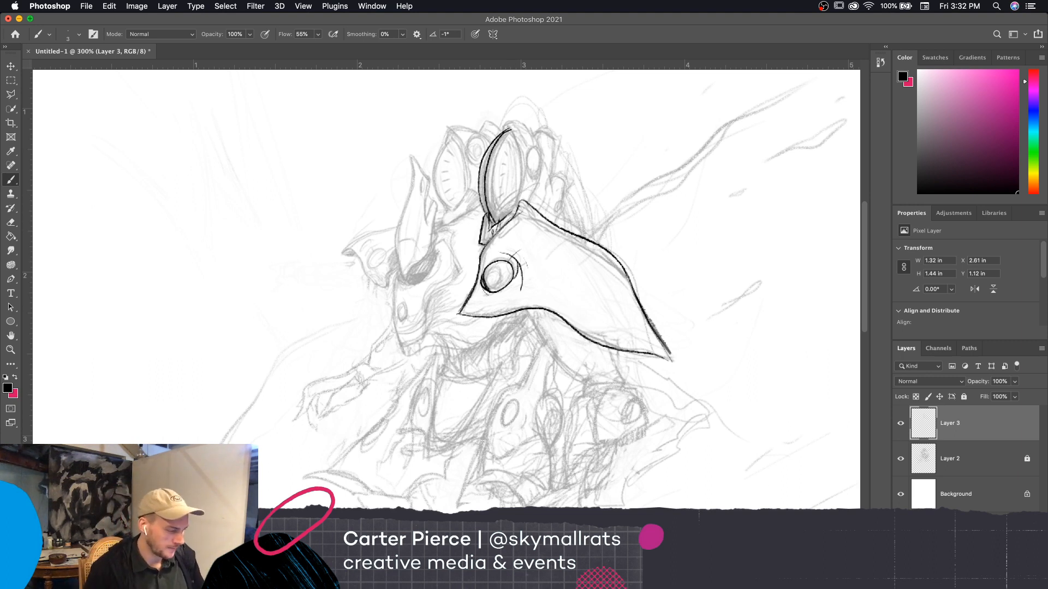
{"action": "mouse_move", "coordinate": [506, 127]}
{"action": "left_mouse_down"}
{"action": "mouse_move", "coordinate": [522, 190]}
{"action": "mouse_move", "coordinate": [511, 216]}
{"action": "left_mouse_up"}
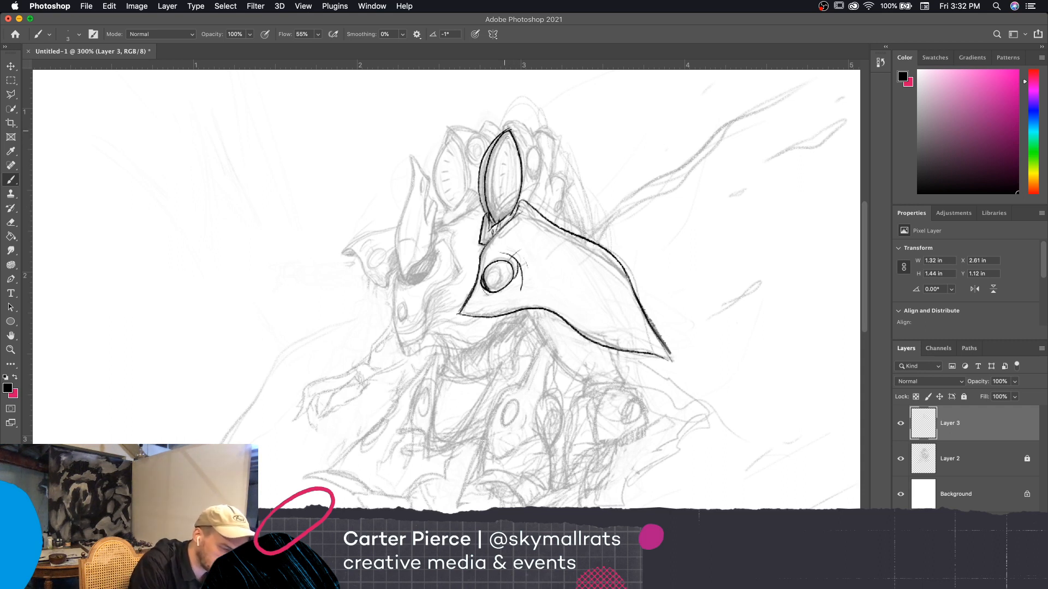
Try a row of thick dashes down the middle of the inked fin and undo them
{"action": "left_click_drag", "start_coordinate": [508, 138], "coordinate": [505, 205]}
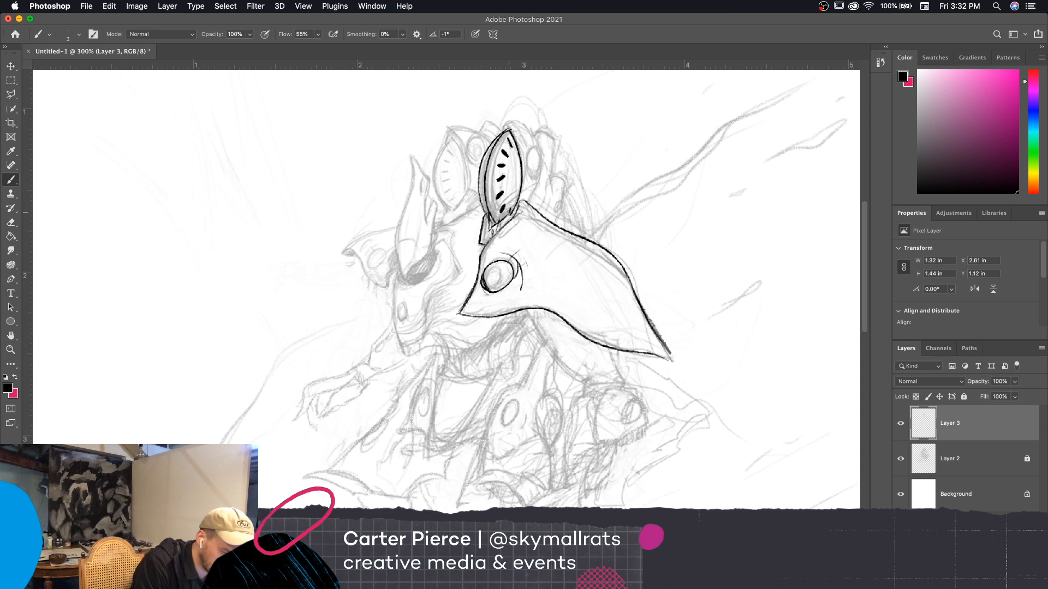
{"action": "key", "text": "super+z"}
{"action": "key", "text": "super+z"}
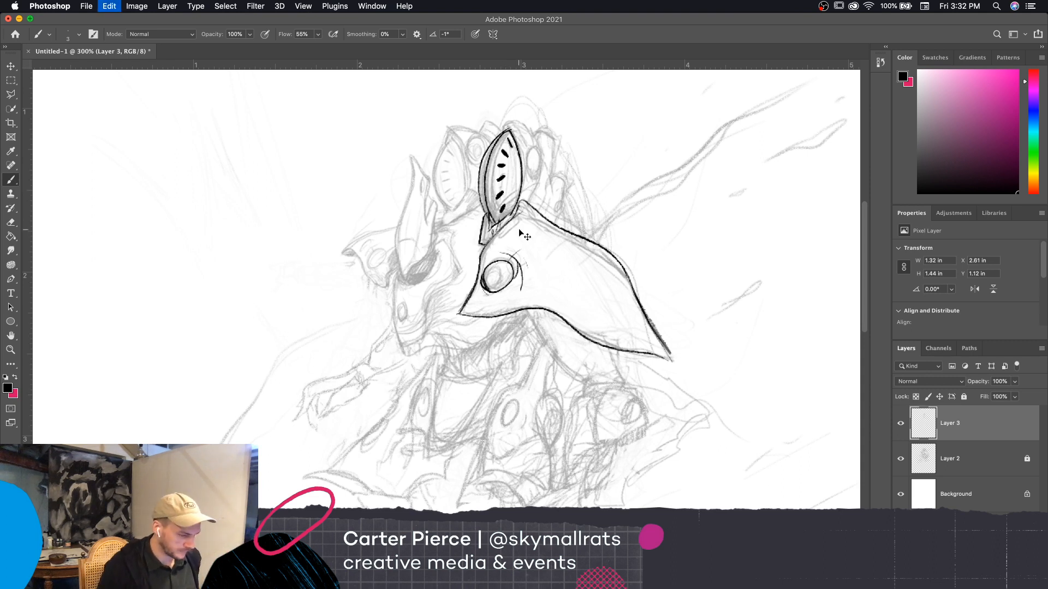
{"action": "key", "text": "super+z"}
{"action": "key", "text": "super+z"}
{"action": "key", "text": "super+z"}
{"action": "key", "text": "super+z"}
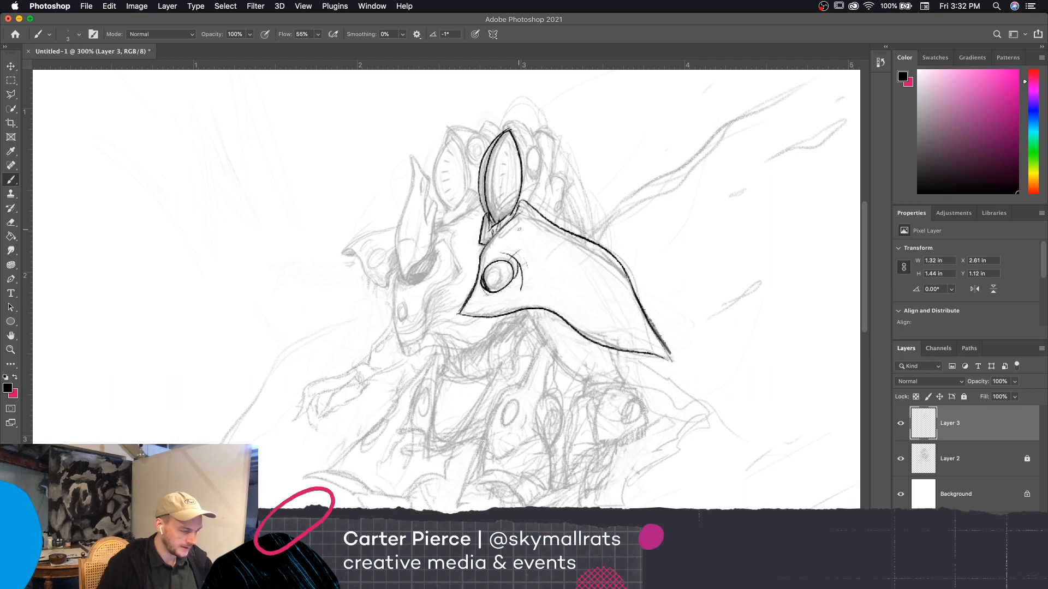
Try inking the outer curve of the second fin and a stroke inside the front fin, and undo them
{"action": "mouse_move", "coordinate": [453, 136]}
{"action": "left_mouse_down"}
{"action": "mouse_move", "coordinate": [432, 161]}
{"action": "mouse_move", "coordinate": [448, 208]}
{"action": "left_mouse_up"}
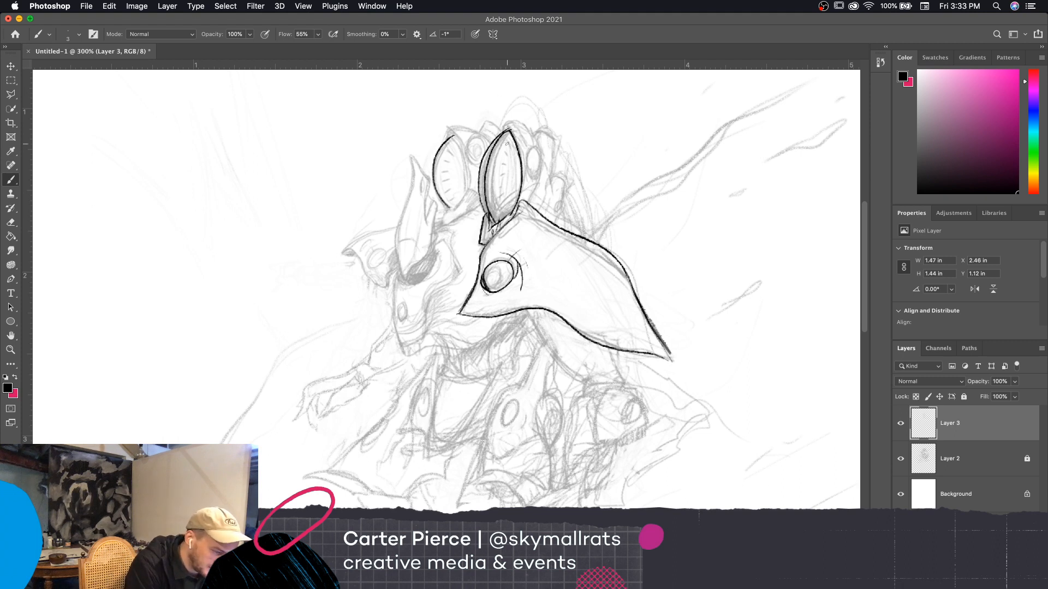
{"action": "left_click_drag", "start_coordinate": [507, 141], "coordinate": [509, 156]}
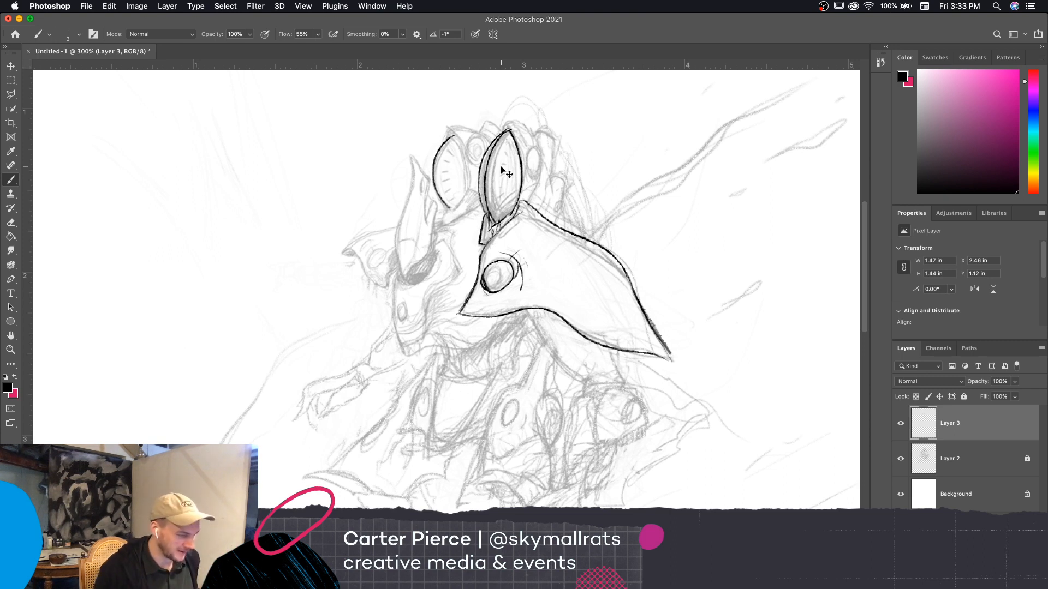
{"action": "key", "text": "super+z"}
{"action": "key", "text": "super+z"}
{"action": "key", "text": "super+z"}
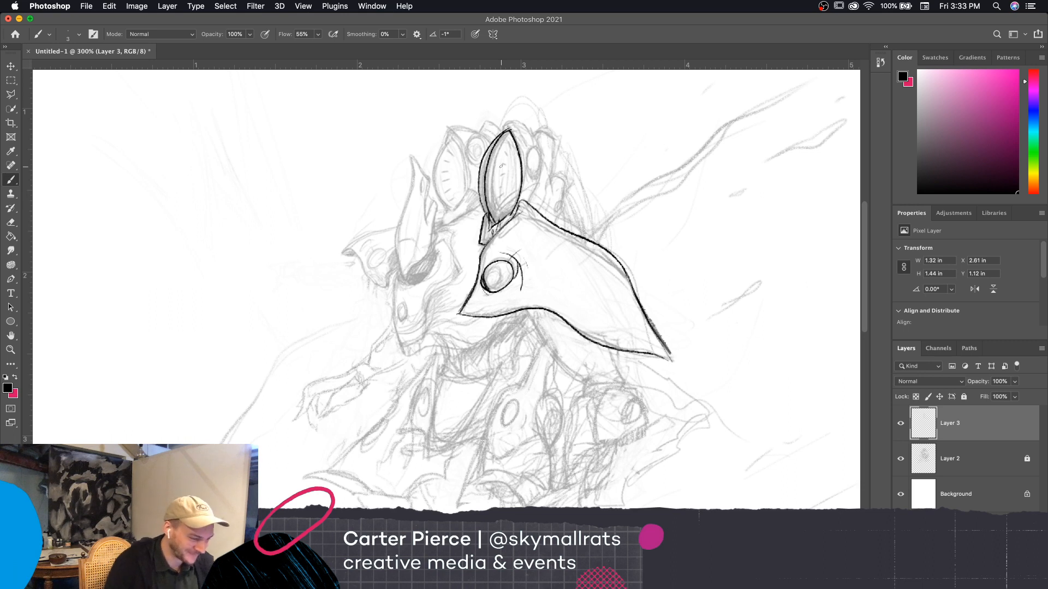
Ink the rounded armor pieces and oval behind the front fin, and add a row of thick dashes inside the fin
{"action": "mouse_move", "coordinate": [498, 134]}
{"action": "left_mouse_down"}
{"action": "mouse_move", "coordinate": [540, 148]}
{"action": "mouse_move", "coordinate": [539, 130]}
{"action": "mouse_move", "coordinate": [552, 139]}
{"action": "mouse_move", "coordinate": [550, 188]}
{"action": "left_mouse_up"}
{"action": "mouse_move", "coordinate": [528, 153]}
{"action": "left_mouse_down"}
{"action": "mouse_move", "coordinate": [540, 155]}
{"action": "mouse_move", "coordinate": [529, 174]}
{"action": "mouse_move", "coordinate": [537, 151]}
{"action": "mouse_move", "coordinate": [540, 165]}
{"action": "left_mouse_up"}
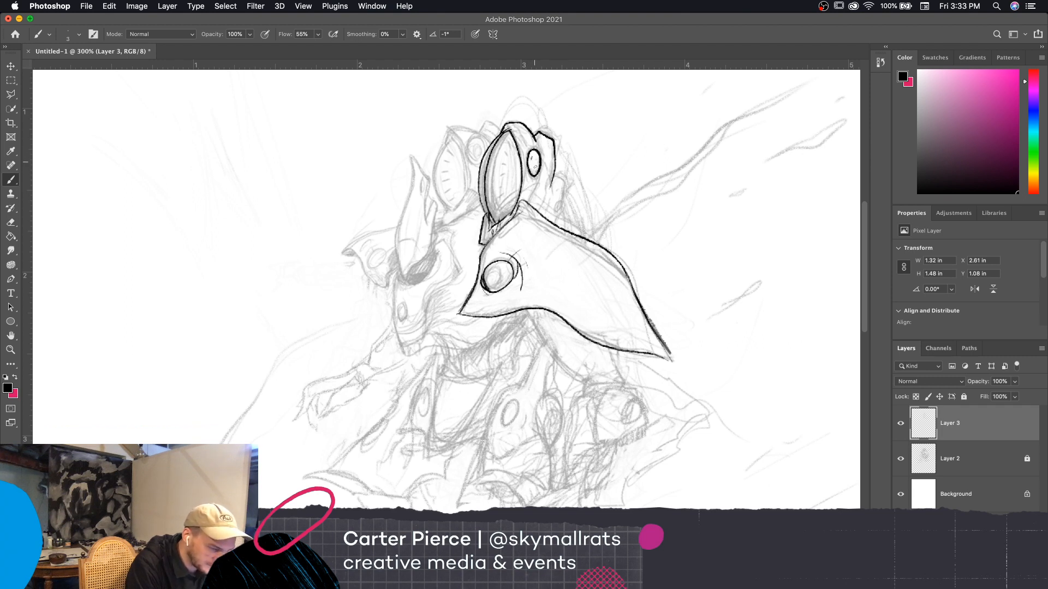
{"action": "mouse_move", "coordinate": [528, 153]}
{"action": "left_mouse_down"}
{"action": "mouse_move", "coordinate": [530, 175]}
{"action": "mouse_move", "coordinate": [542, 163]}
{"action": "left_mouse_up"}
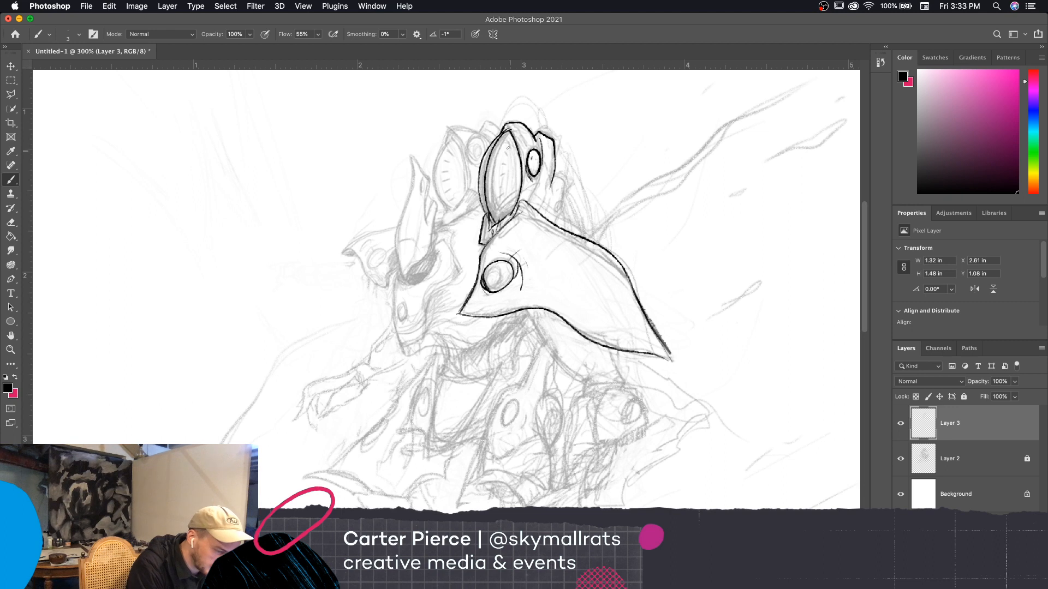
{"action": "left_click_drag", "start_coordinate": [507, 141], "coordinate": [509, 206]}
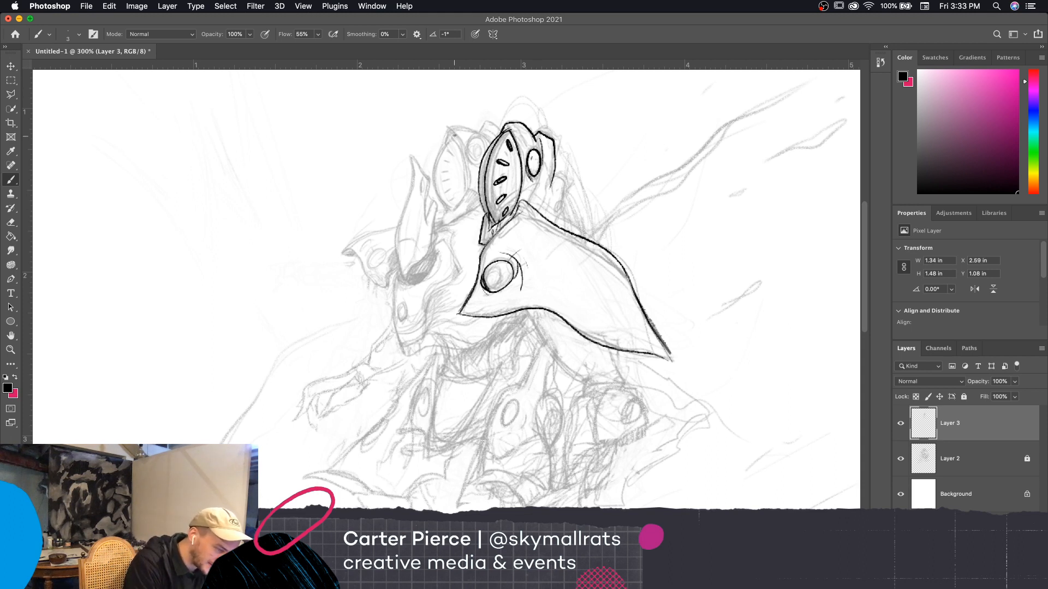
Ink both curved sides of the second leaf-shaped fin and the pointed base piece beneath it
{"action": "left_click_drag", "start_coordinate": [452, 135], "coordinate": [434, 175]}
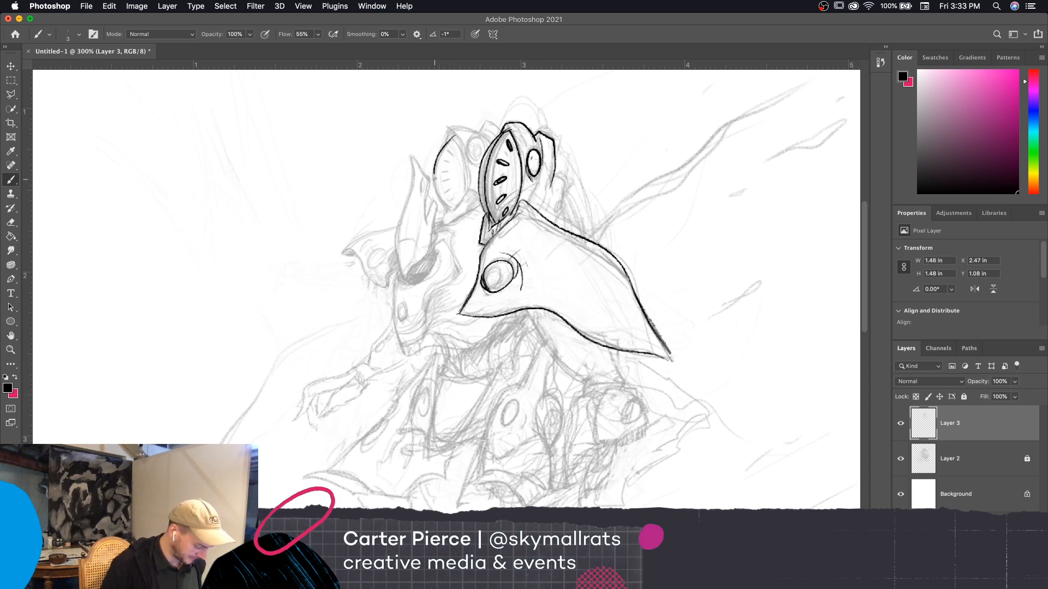
{"action": "key", "text": "super+z"}
{"action": "left_click_drag", "start_coordinate": [454, 133], "coordinate": [434, 185]}
{"action": "key", "text": "super+z"}
{"action": "mouse_move", "coordinate": [453, 136]}
{"action": "left_mouse_down"}
{"action": "mouse_move", "coordinate": [434, 166]}
{"action": "mouse_move", "coordinate": [449, 211]}
{"action": "left_mouse_up"}
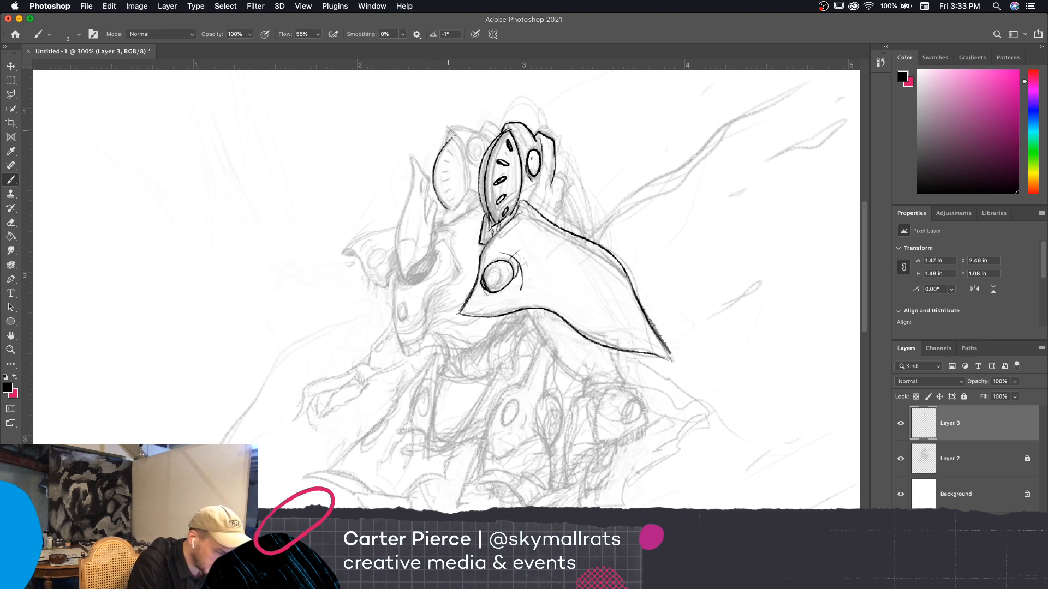
{"action": "mouse_move", "coordinate": [447, 130]}
{"action": "left_mouse_down"}
{"action": "mouse_move", "coordinate": [472, 193]}
{"action": "mouse_move", "coordinate": [441, 223]}
{"action": "mouse_move", "coordinate": [473, 206]}
{"action": "left_mouse_up"}
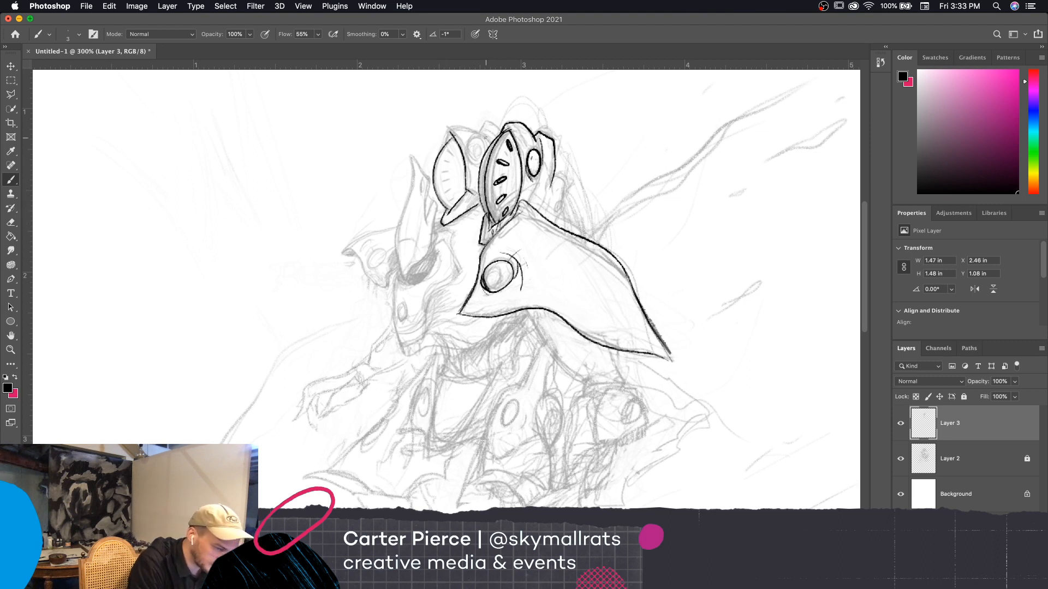
Ink the smaller armor piece with its tiny oval behind the front fin, plus the curved line running down to the shoulder plate
{"action": "scroll", "coordinate": [626, 198], "scroll_direction": "down", "scroll_amount": 3}
{"action": "scroll", "coordinate": [626, 198], "scroll_direction": "right", "scroll_amount": 3}
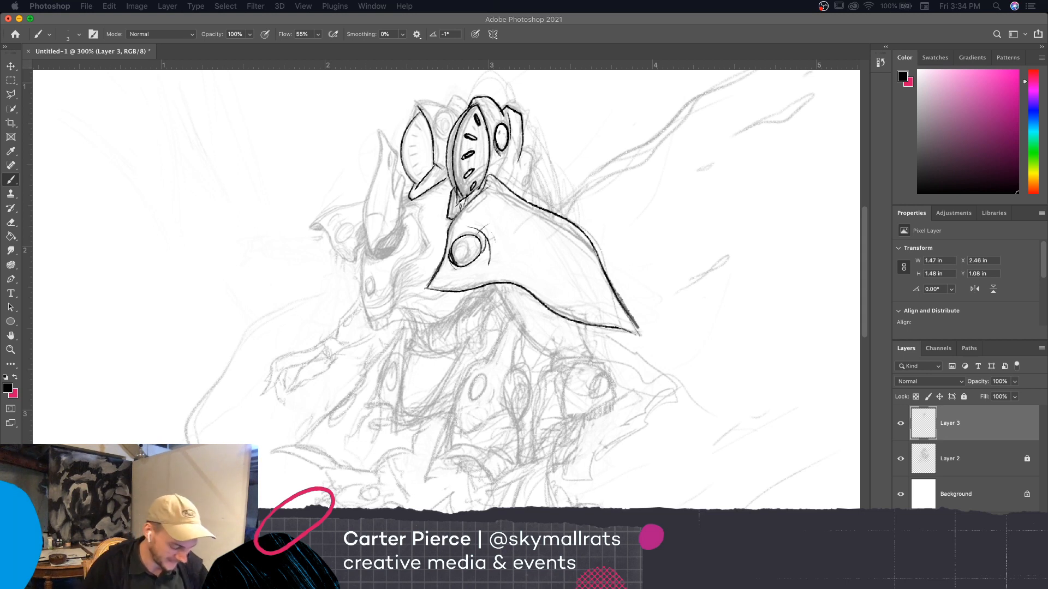
{"action": "left_click_drag", "start_coordinate": [522, 130], "coordinate": [533, 148]}
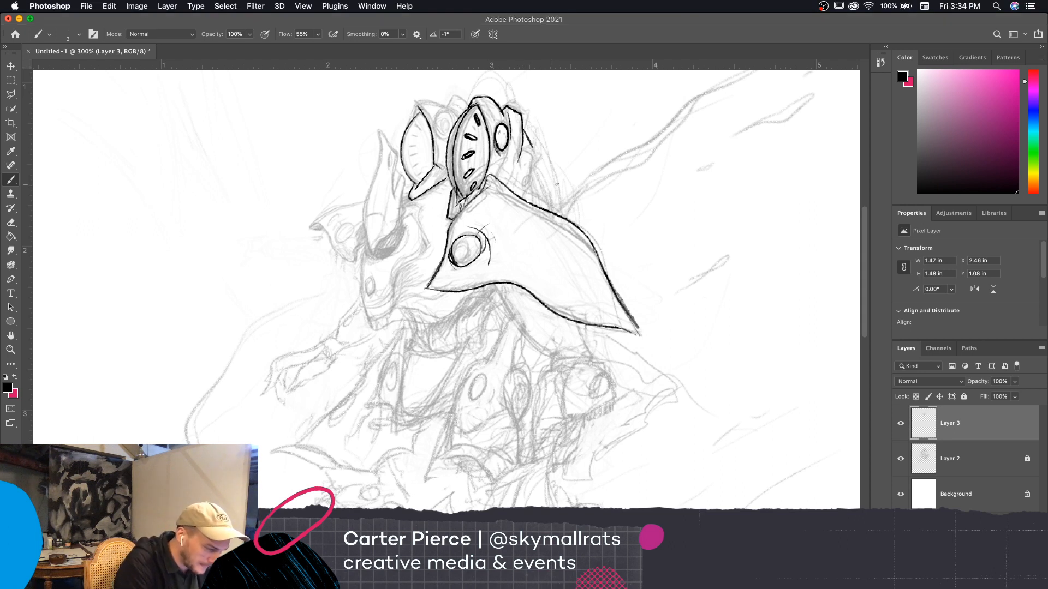
{"action": "key", "text": "super+z"}
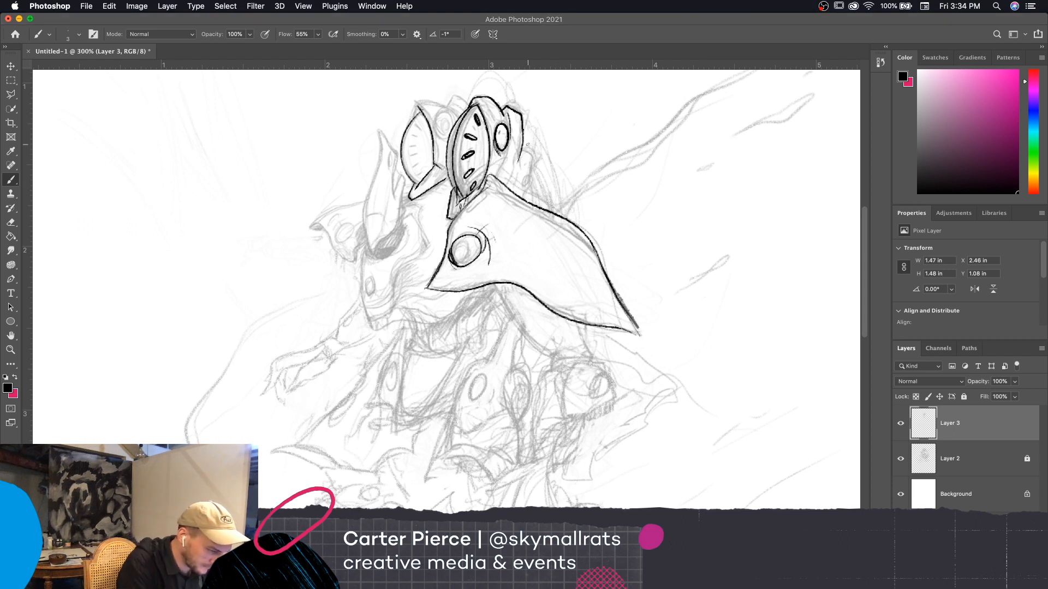
{"action": "mouse_move", "coordinate": [524, 140]}
{"action": "left_mouse_down"}
{"action": "mouse_move", "coordinate": [538, 159]}
{"action": "mouse_move", "coordinate": [532, 177]}
{"action": "left_mouse_up"}
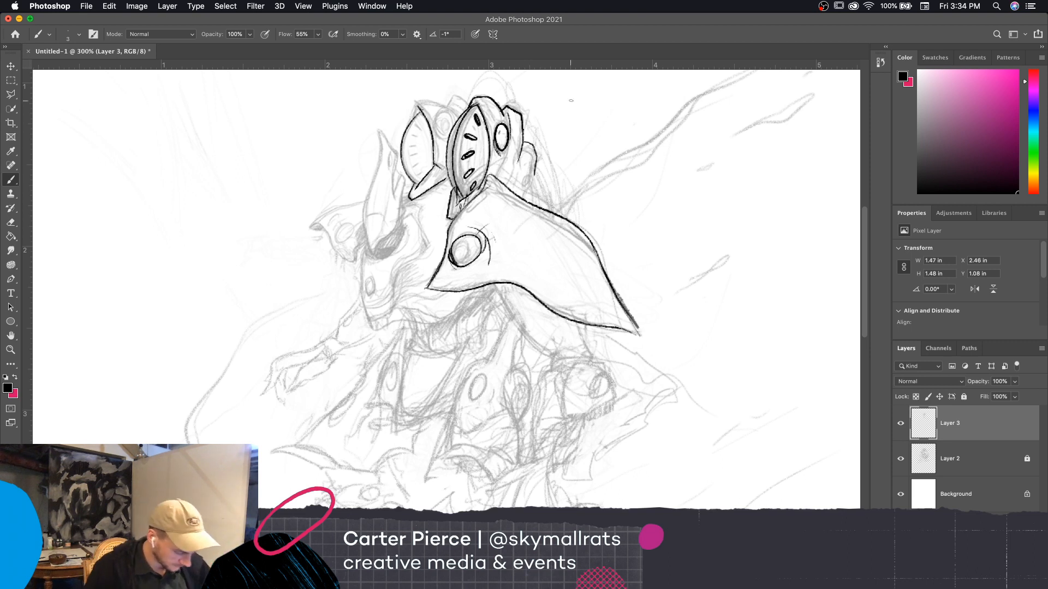
{"action": "left_click_drag", "start_coordinate": [532, 159], "coordinate": [548, 211]}
{"action": "mouse_move", "coordinate": [536, 154]}
{"action": "left_mouse_down"}
{"action": "mouse_move", "coordinate": [525, 193]}
{"action": "mouse_move", "coordinate": [532, 178]}
{"action": "mouse_move", "coordinate": [519, 165]}
{"action": "left_mouse_up"}
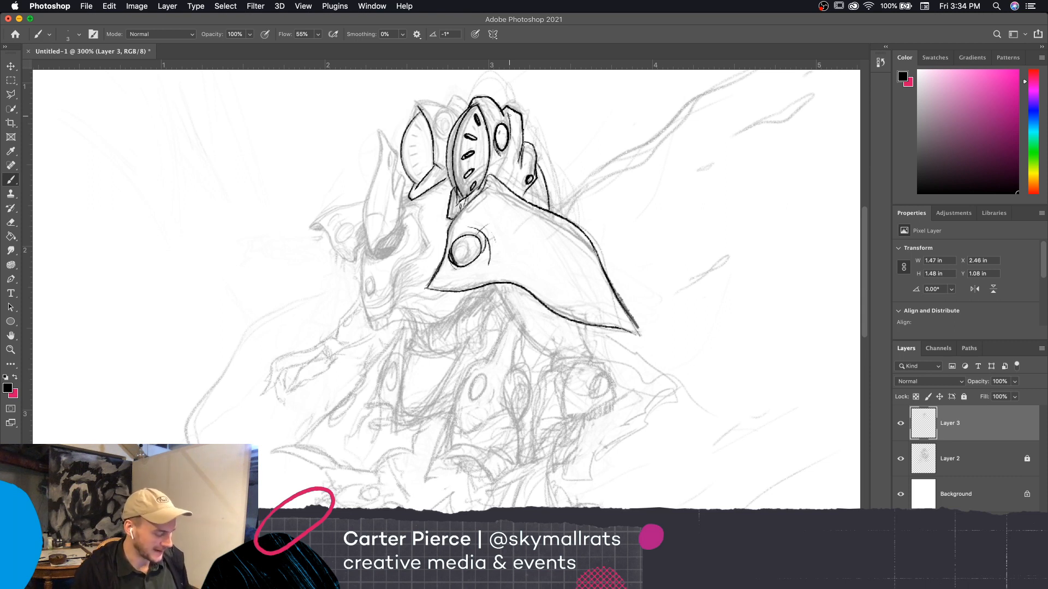
Erase the upper part of the curved line behind the small armor piece and redraw it
{"action": "key", "text": "e"}
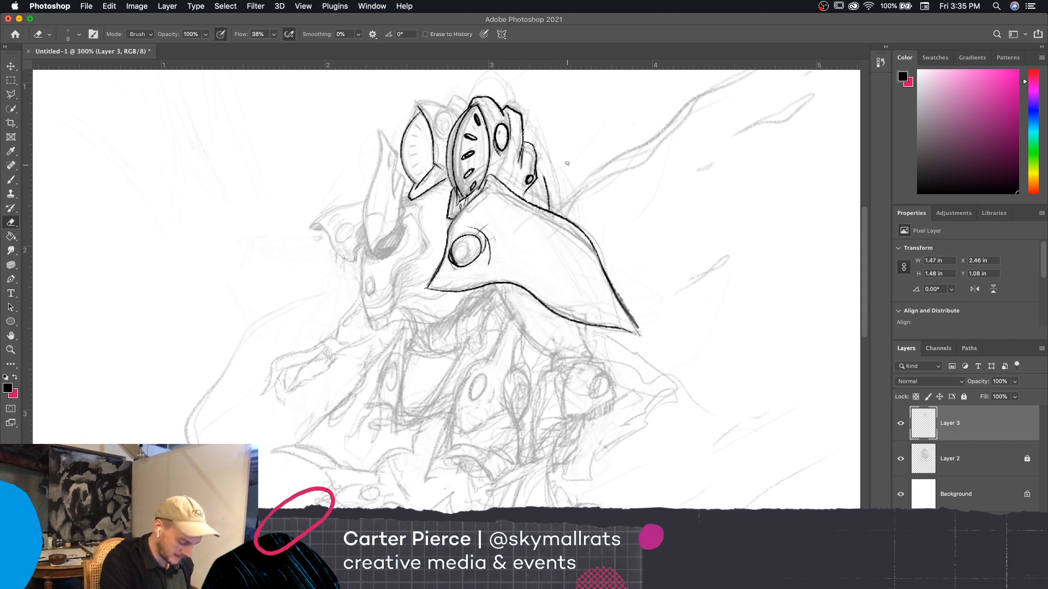
{"action": "key", "text": "b"}
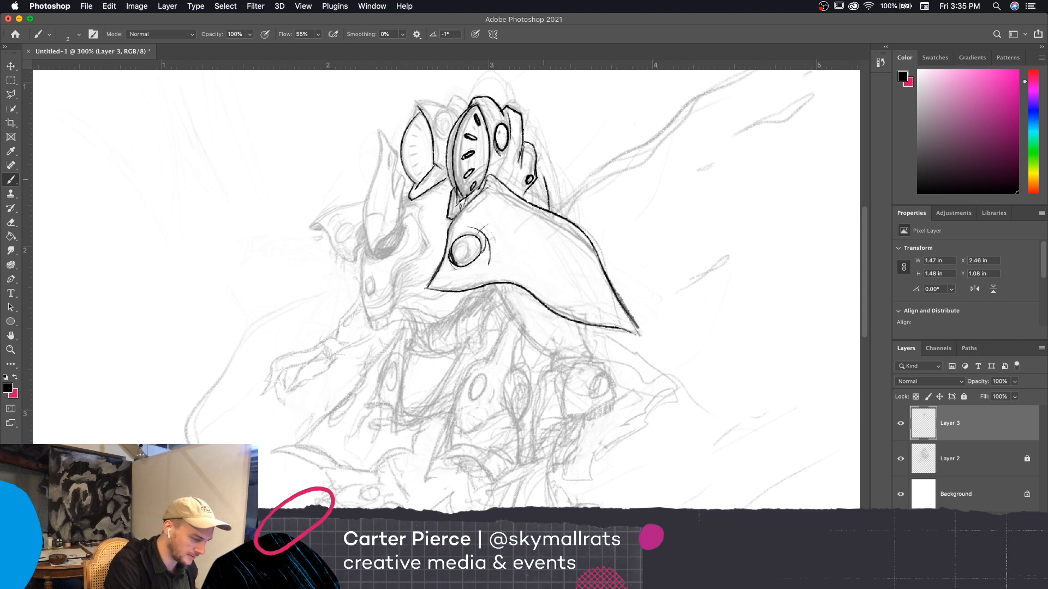
{"action": "left_click_drag", "start_coordinate": [539, 169], "coordinate": [545, 182]}
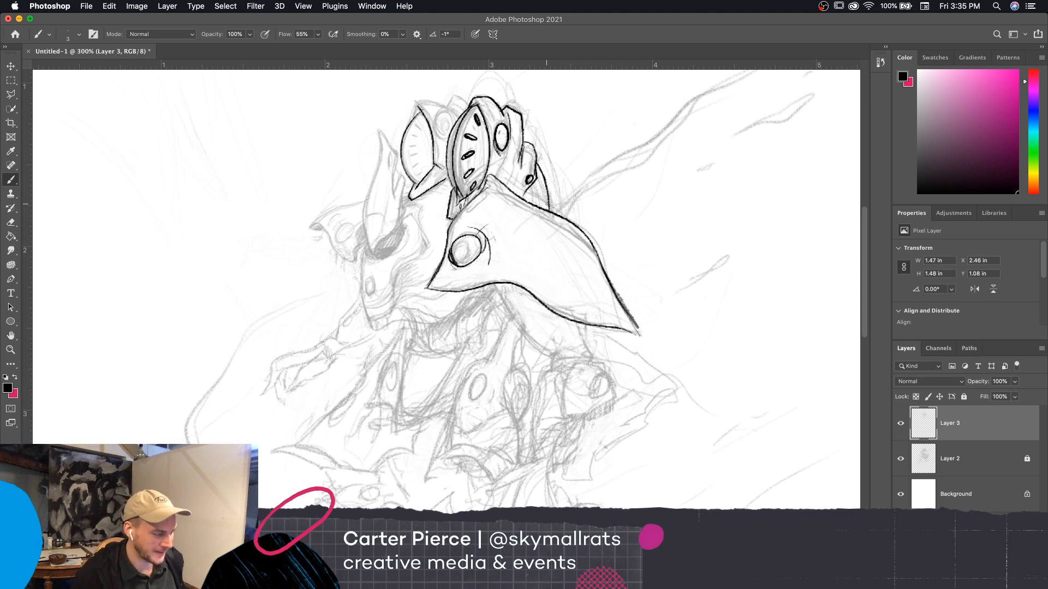
Touch up the line at the front fin's tip and add a shading stroke inside the oval behind the fin
{"action": "scroll", "coordinate": [698, 385], "scroll_direction": "up", "scroll_amount": 2}
{"action": "key", "text": "e"}
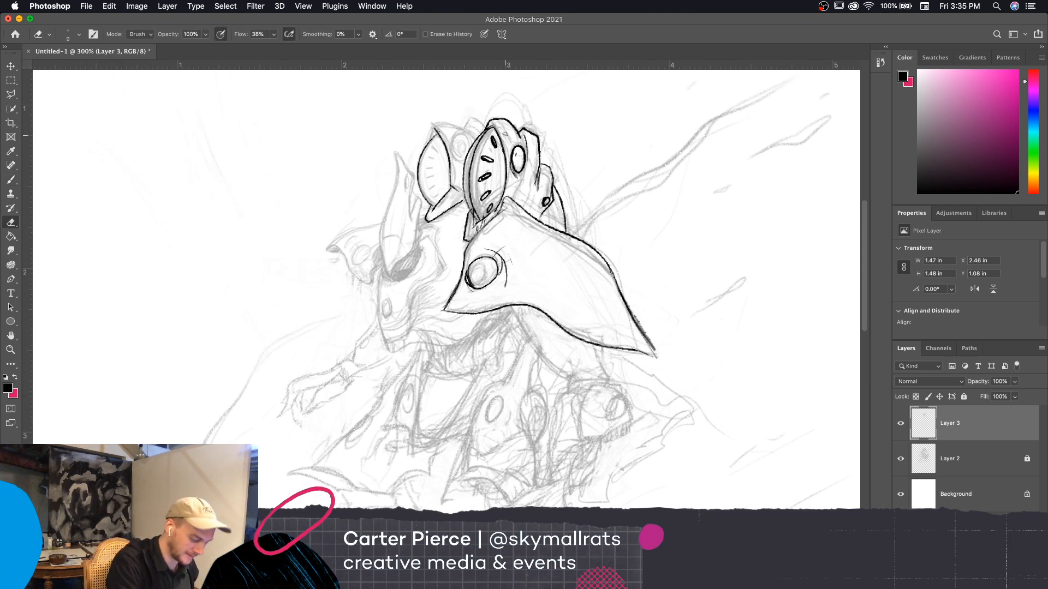
{"action": "key", "text": "b"}
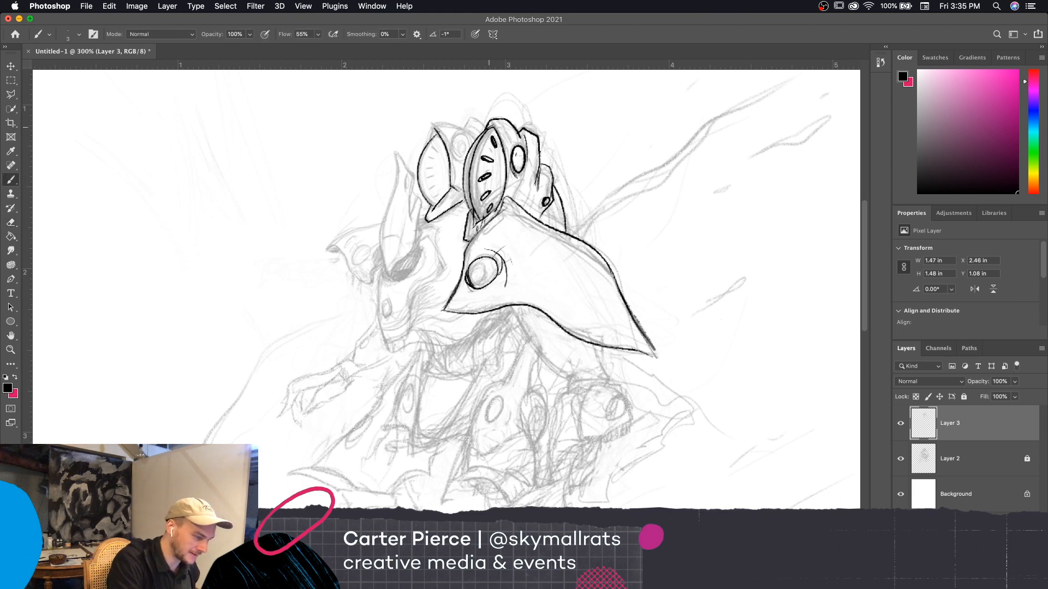
{"action": "mouse_move", "coordinate": [488, 126]}
{"action": "left_mouse_down"}
{"action": "mouse_move", "coordinate": [501, 136]}
{"action": "mouse_move", "coordinate": [489, 126]}
{"action": "left_mouse_up"}
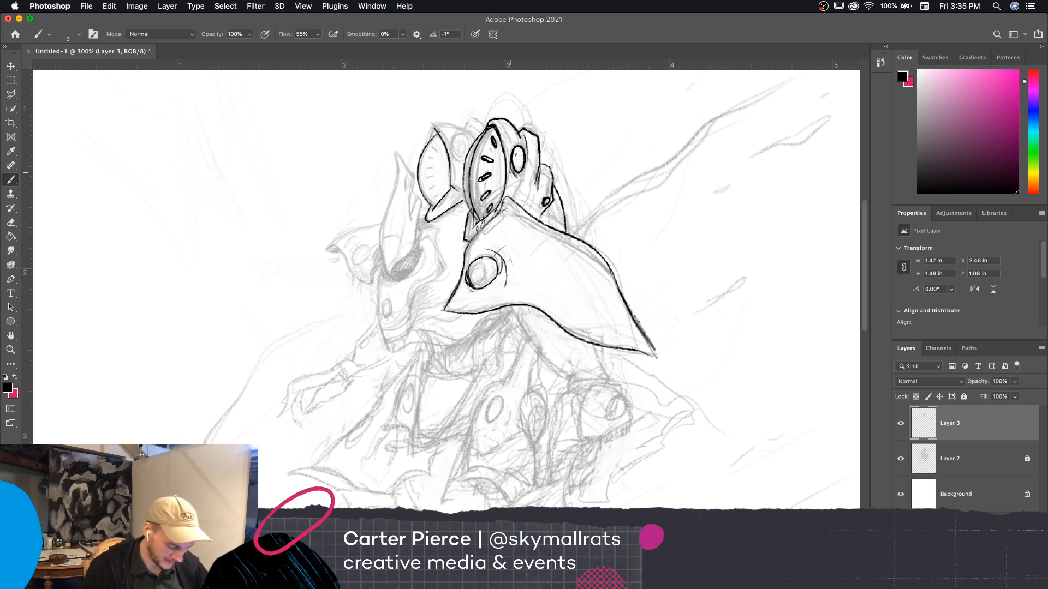
{"action": "mouse_move", "coordinate": [514, 164]}
{"action": "left_mouse_down"}
{"action": "mouse_move", "coordinate": [517, 151]}
{"action": "mouse_move", "coordinate": [514, 164]}
{"action": "left_mouse_up"}
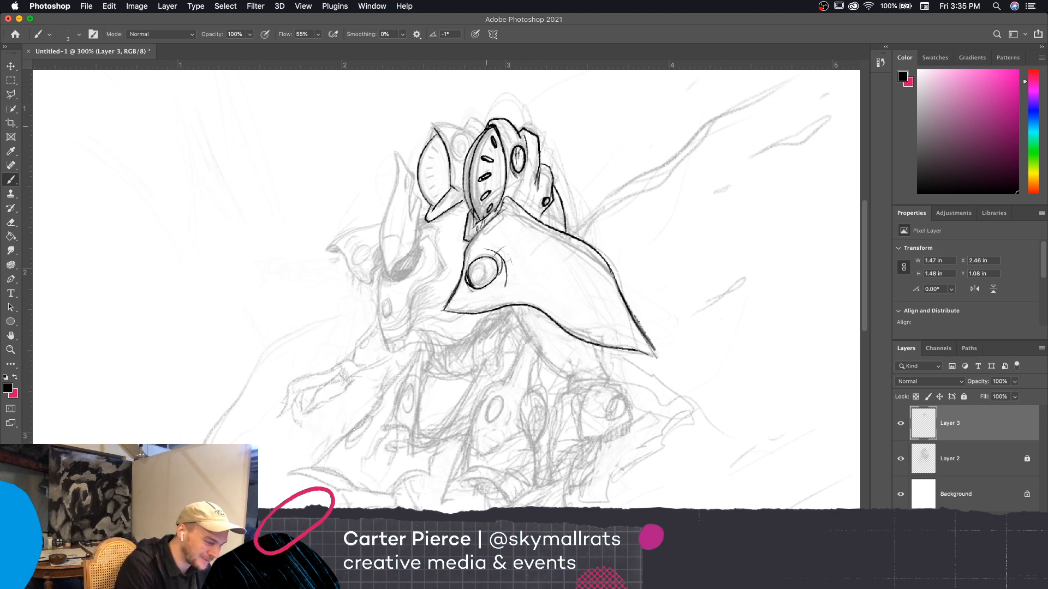
Ink the armor pieces and shaded oval between the two fins, and add a row of thick dashes inside the second fin
{"action": "mouse_move", "coordinate": [486, 121]}
{"action": "left_mouse_down"}
{"action": "mouse_move", "coordinate": [433, 120]}
{"action": "mouse_move", "coordinate": [426, 144]}
{"action": "mouse_move", "coordinate": [474, 135]}
{"action": "mouse_move", "coordinate": [465, 158]}
{"action": "left_mouse_up"}
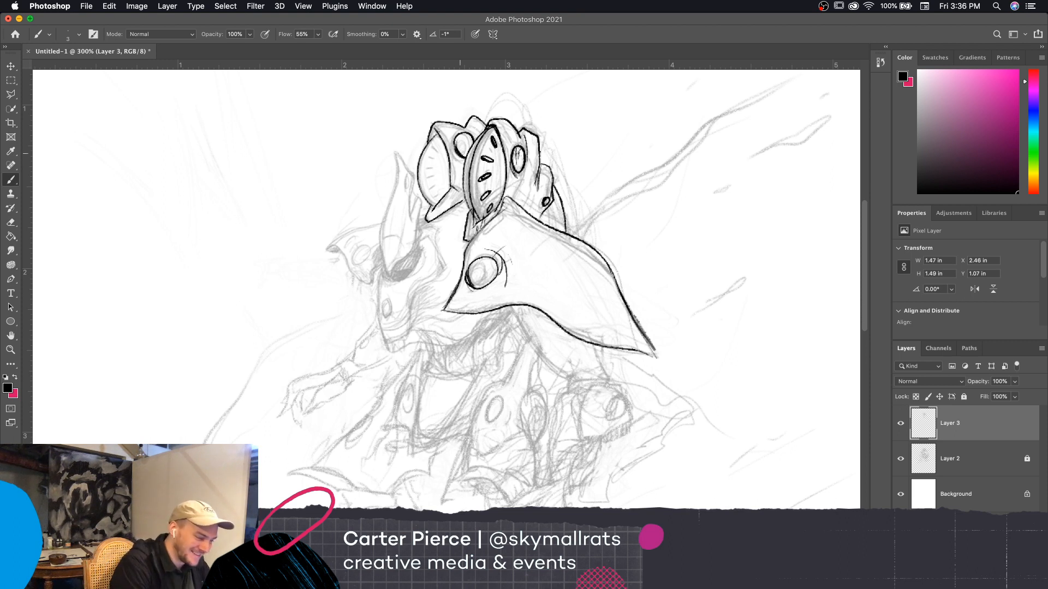
{"action": "left_click_drag", "start_coordinate": [458, 146], "coordinate": [462, 154]}
{"action": "left_click_drag", "start_coordinate": [462, 144], "coordinate": [465, 156]}
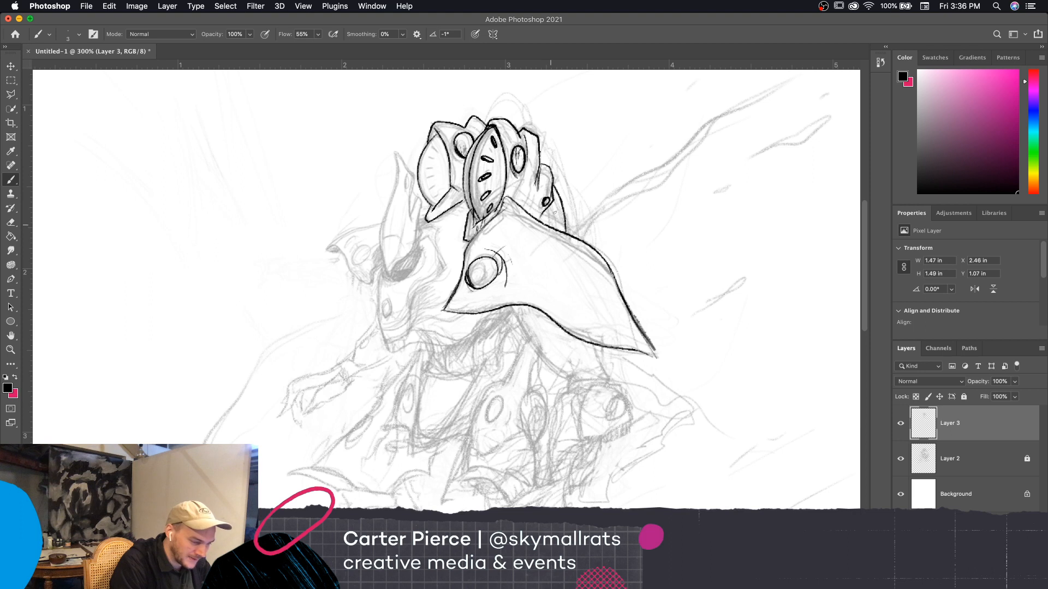
{"action": "left_click_drag", "start_coordinate": [555, 204], "coordinate": [559, 216]}
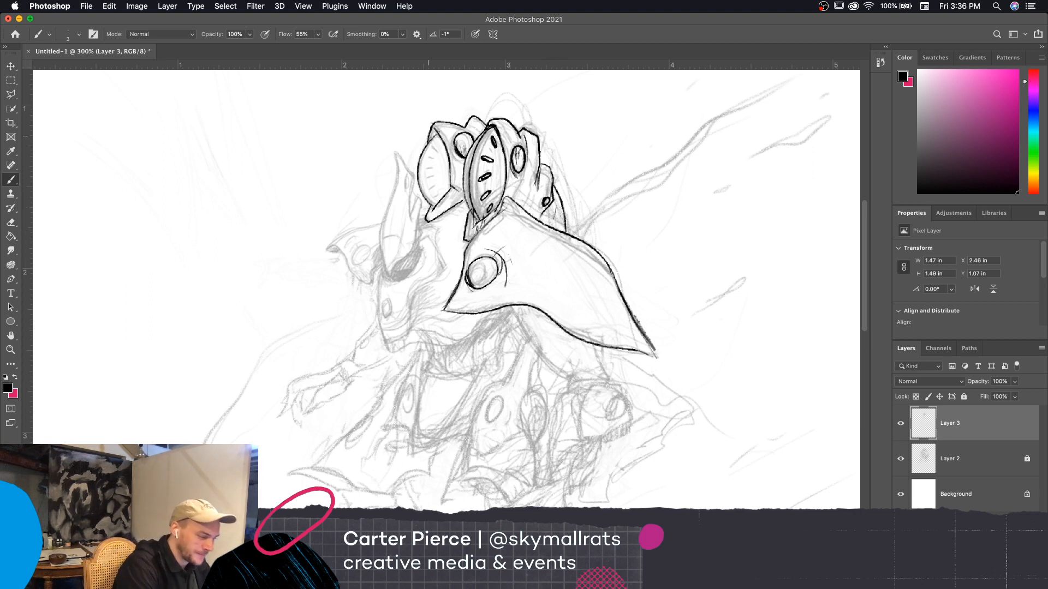
{"action": "mouse_move", "coordinate": [434, 151]}
{"action": "left_mouse_down"}
{"action": "mouse_move", "coordinate": [427, 161]}
{"action": "mouse_move", "coordinate": [440, 191]}
{"action": "left_mouse_up"}
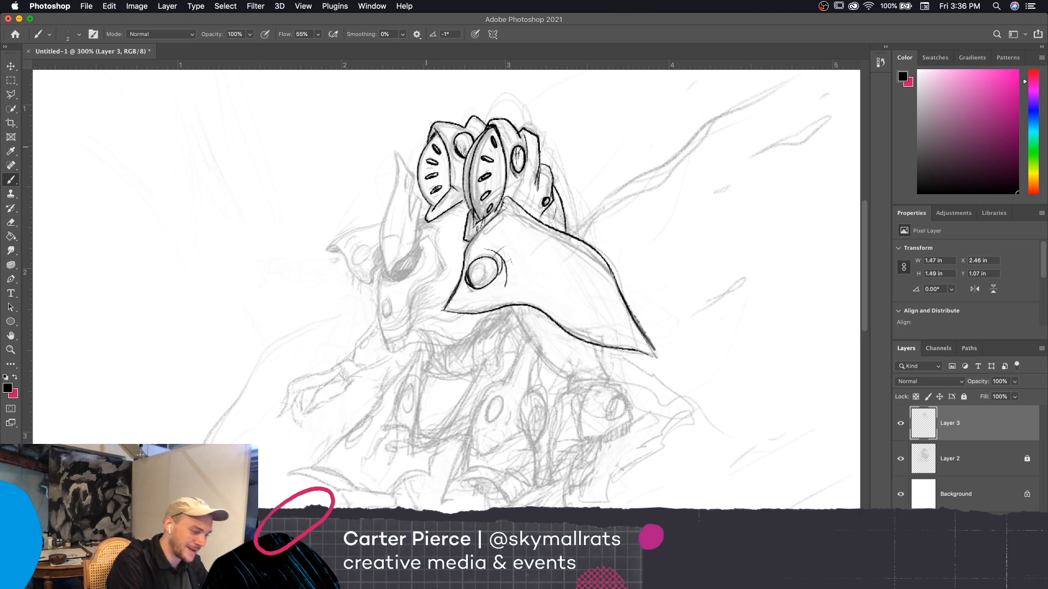
Ink a rounded curve bulging out beneath the lower edge of the shoulder plate
{"action": "mouse_move", "coordinate": [710, 429]}
{"action": "left_mouse_down"}
{"action": "mouse_move", "coordinate": [720, 420]}
{"action": "mouse_move", "coordinate": [728, 437]}
{"action": "left_mouse_up"}
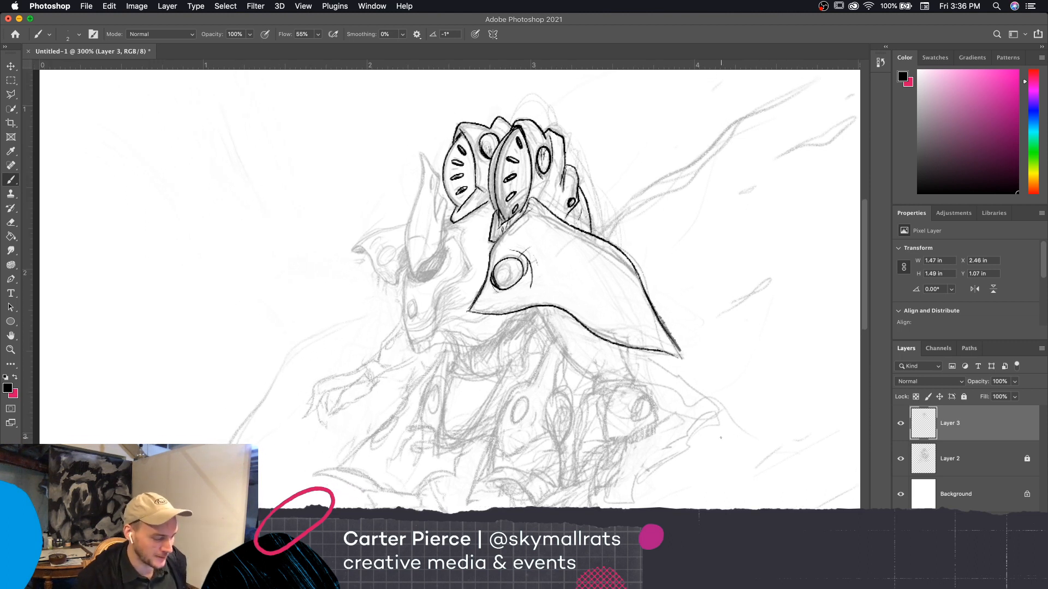
{"action": "scroll", "coordinate": [760, 467], "scroll_direction": "left", "scroll_amount": 4}
{"action": "scroll", "coordinate": [760, 467], "scroll_direction": "up", "scroll_amount": 1}
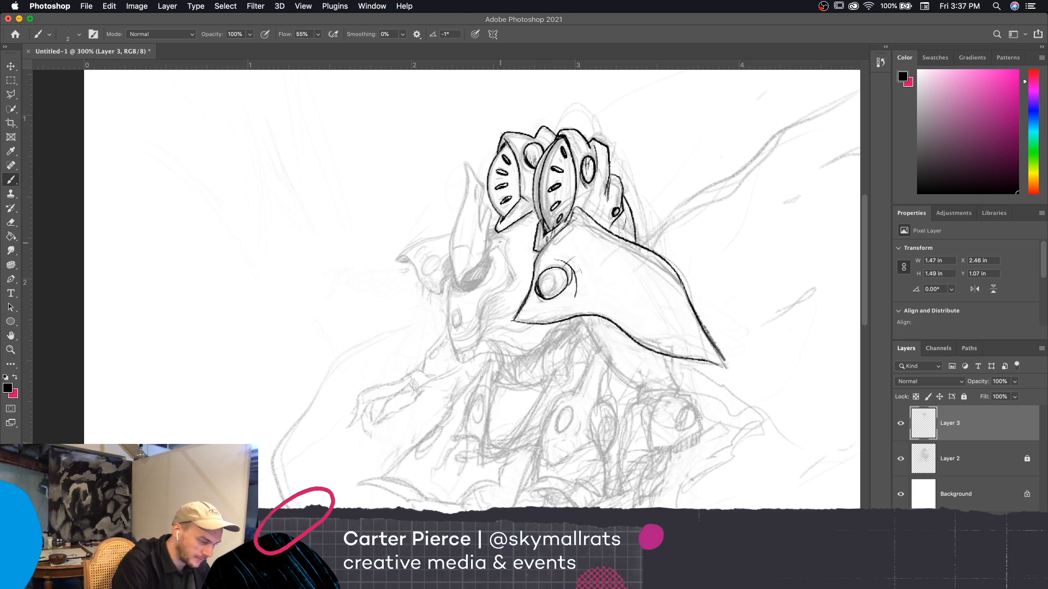
{"action": "mouse_move", "coordinate": [748, 454]}
{"action": "left_mouse_down"}
{"action": "mouse_move", "coordinate": [734, 457]}
{"action": "mouse_move", "coordinate": [675, 337]}
{"action": "left_mouse_up"}
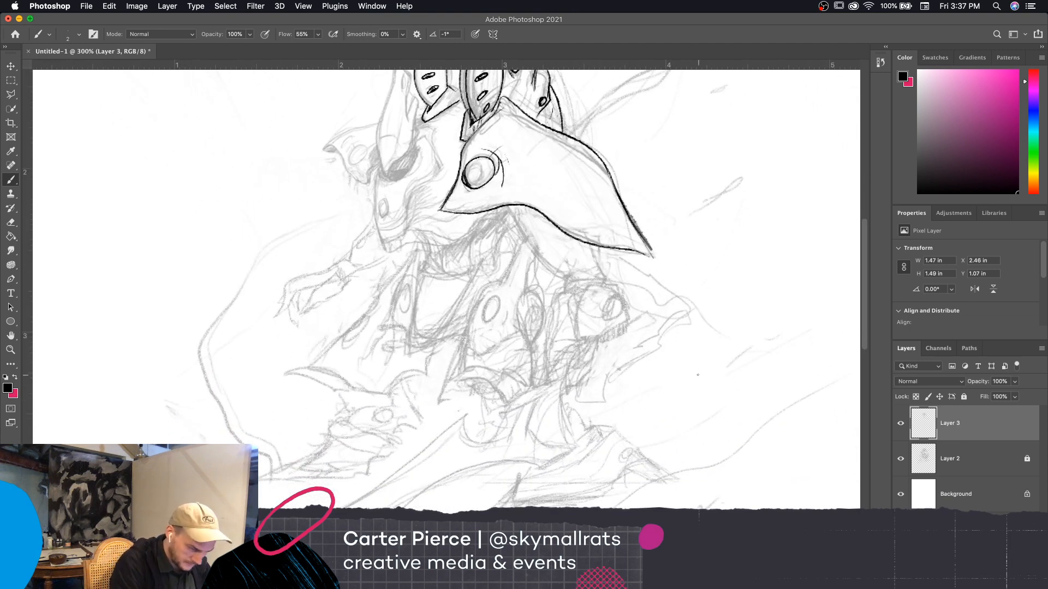
{"action": "left_click_drag", "start_coordinate": [509, 207], "coordinate": [543, 255]}
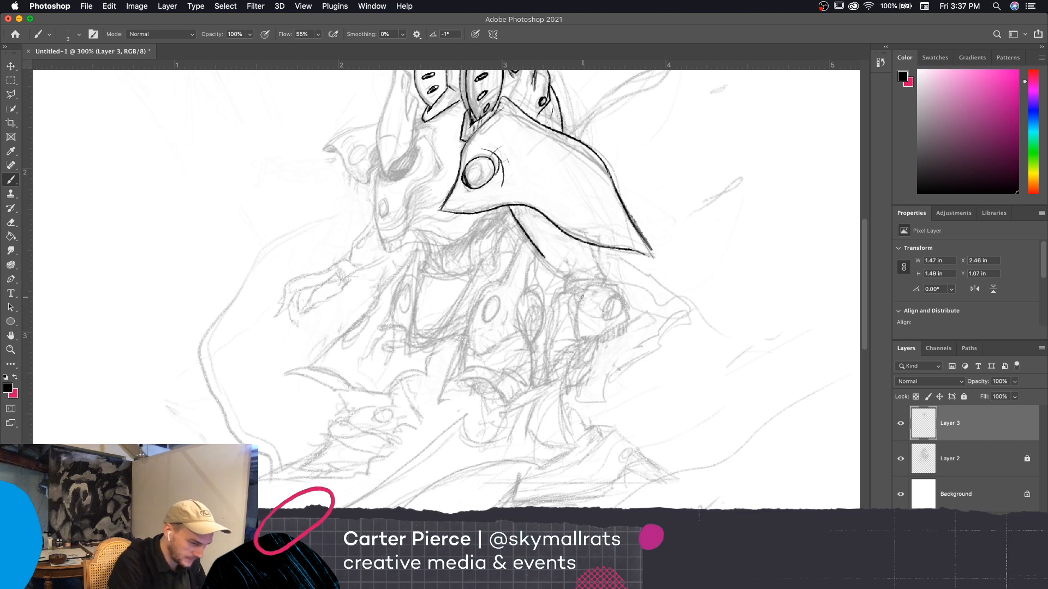
{"action": "key", "text": "super+z"}
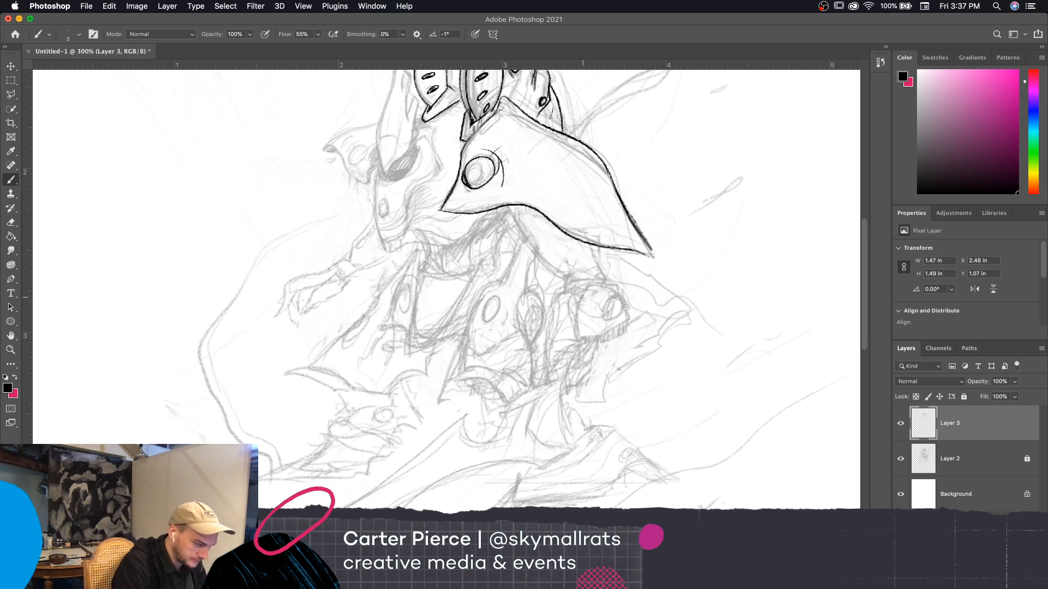
{"action": "mouse_move", "coordinate": [498, 207]}
{"action": "left_mouse_down"}
{"action": "mouse_move", "coordinate": [521, 242]}
{"action": "mouse_move", "coordinate": [557, 250]}
{"action": "mouse_move", "coordinate": [574, 240]}
{"action": "left_mouse_up"}
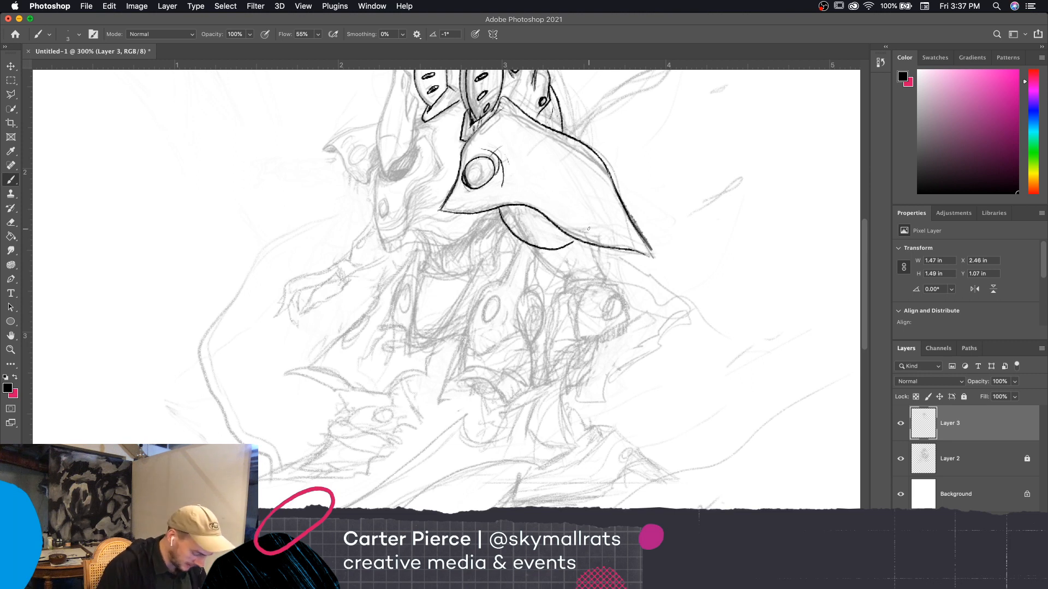
Erase the overshooting end of the curve under the shoulder plate and ink a row of short parallel lines beside it
{"action": "left_click_drag", "start_coordinate": [552, 237], "coordinate": [567, 261]}
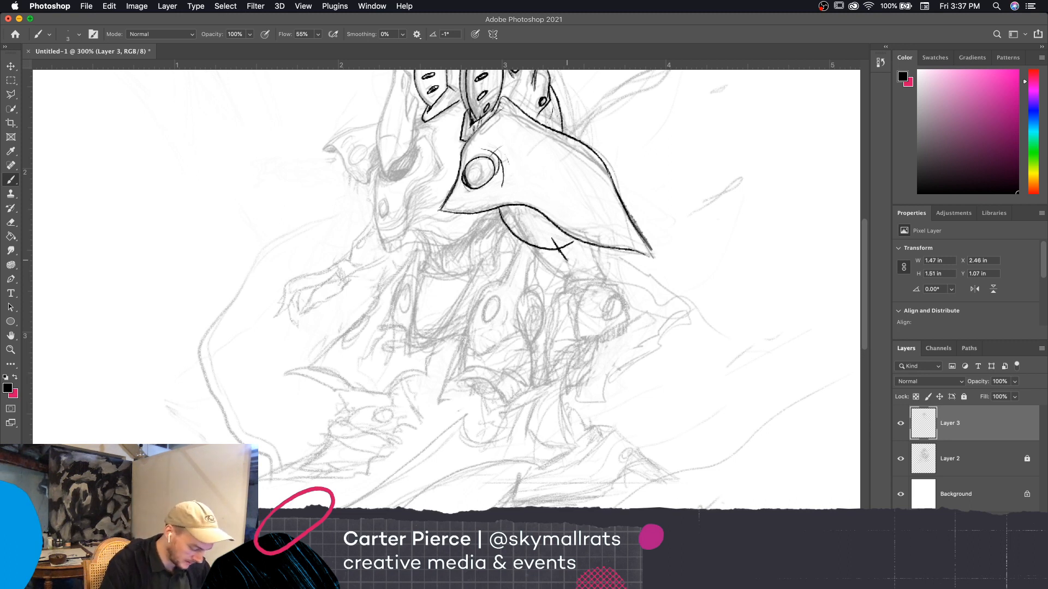
{"action": "key", "text": "e"}
{"action": "mouse_move", "coordinate": [568, 254]}
{"action": "left_mouse_down"}
{"action": "mouse_move", "coordinate": [559, 244]}
{"action": "mouse_move", "coordinate": [571, 240]}
{"action": "left_mouse_up"}
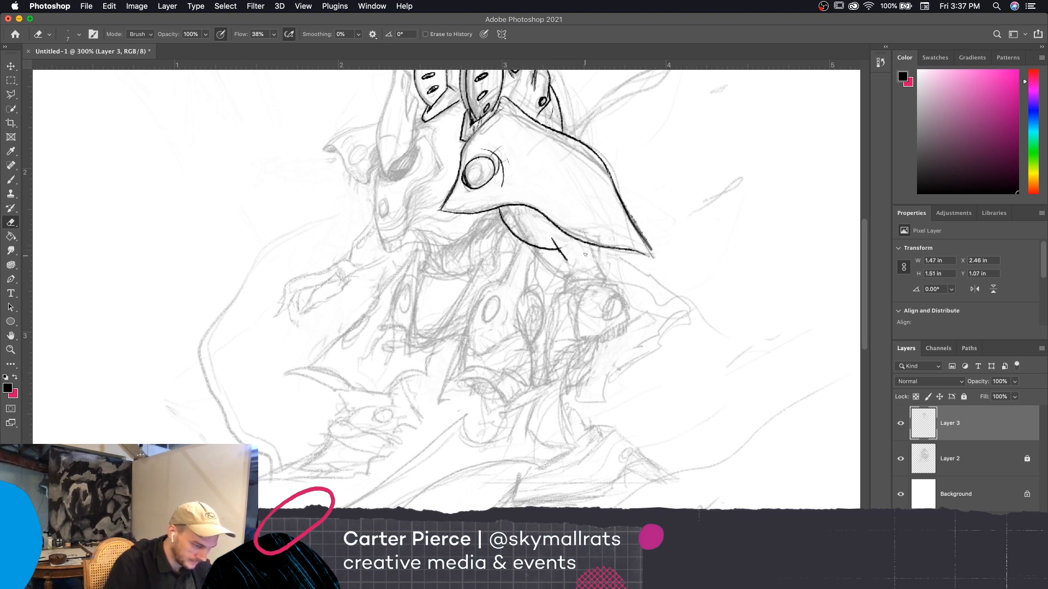
{"action": "key", "text": "b"}
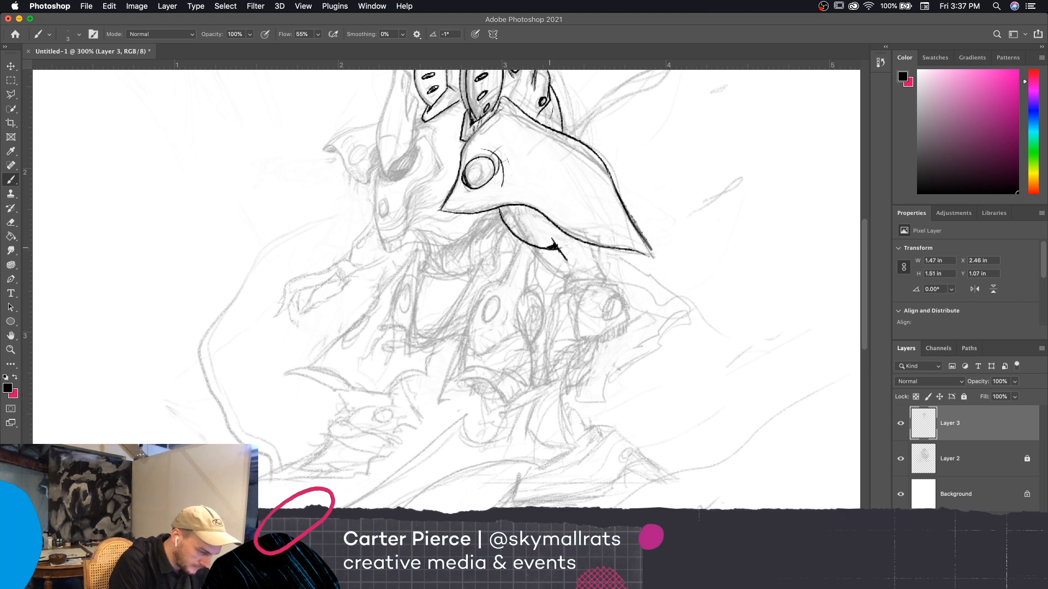
{"action": "mouse_move", "coordinate": [557, 239]}
{"action": "left_mouse_down"}
{"action": "mouse_move", "coordinate": [566, 260]}
{"action": "mouse_move", "coordinate": [596, 259]}
{"action": "left_mouse_up"}
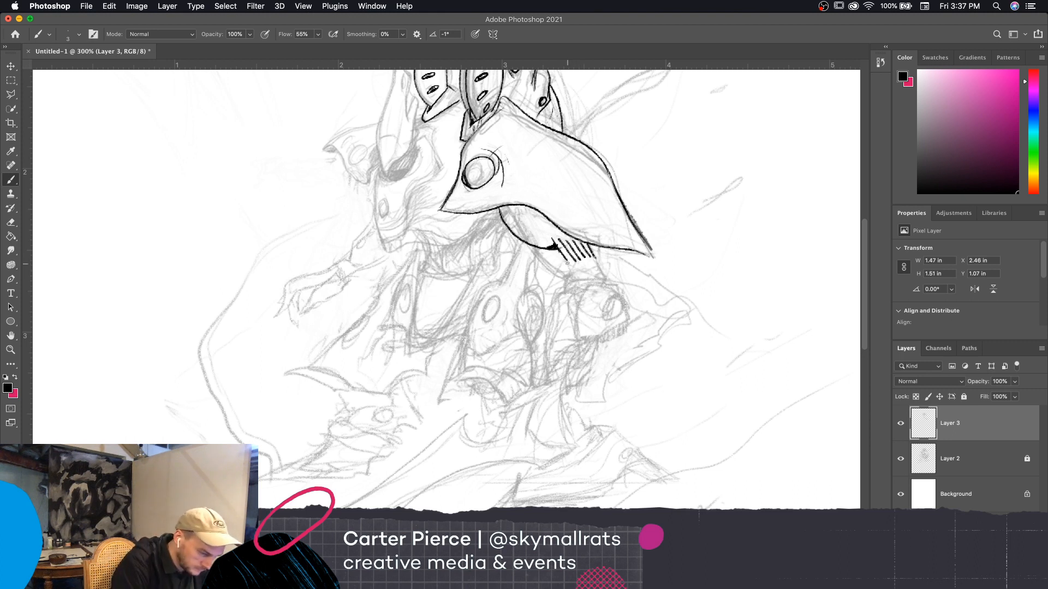
Join the ends of the short parallel lines under the shoulder plate and shade the inner edge of the rounded form beside them
{"action": "mouse_move", "coordinate": [566, 259]}
{"action": "left_mouse_down"}
{"action": "mouse_move", "coordinate": [559, 233]}
{"action": "mouse_move", "coordinate": [531, 241]}
{"action": "left_mouse_up"}
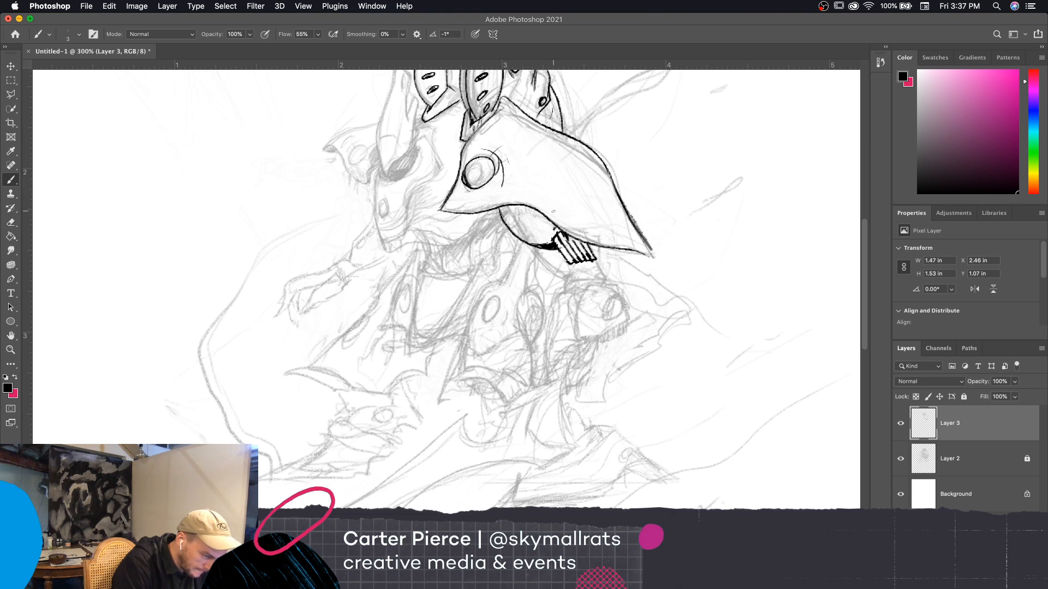
{"action": "left_click_drag", "start_coordinate": [500, 208], "coordinate": [511, 228]}
{"action": "left_click_drag", "start_coordinate": [507, 206], "coordinate": [517, 233]}
{"action": "left_click_drag", "start_coordinate": [593, 254], "coordinate": [602, 259]}
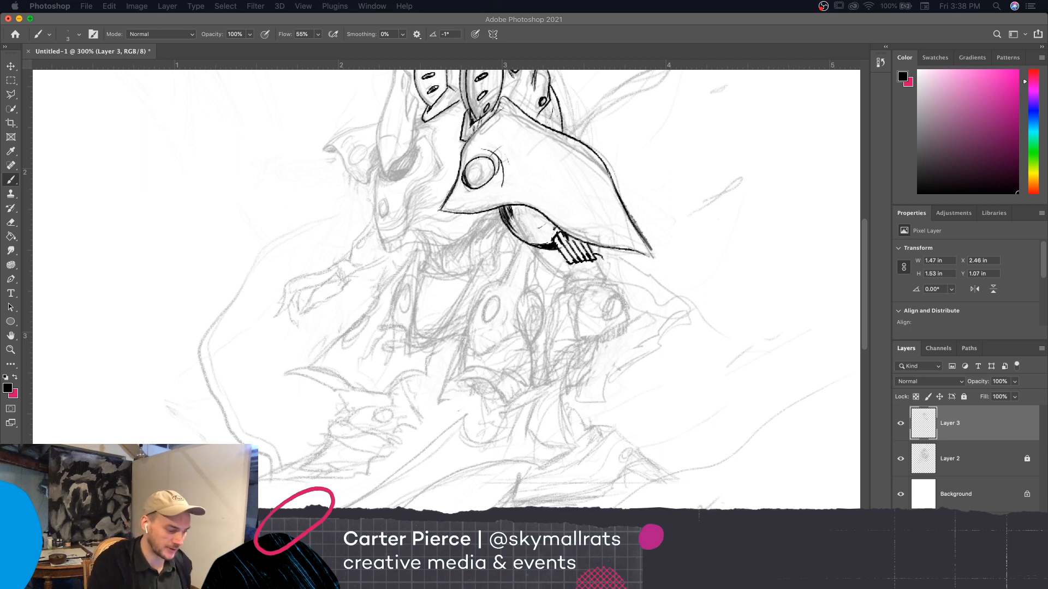
Ink a connecting line down from the parallel lines and the top of the forearm armor with a dark oval at its corner
{"action": "left_click_drag", "start_coordinate": [706, 395], "coordinate": [698, 394]}
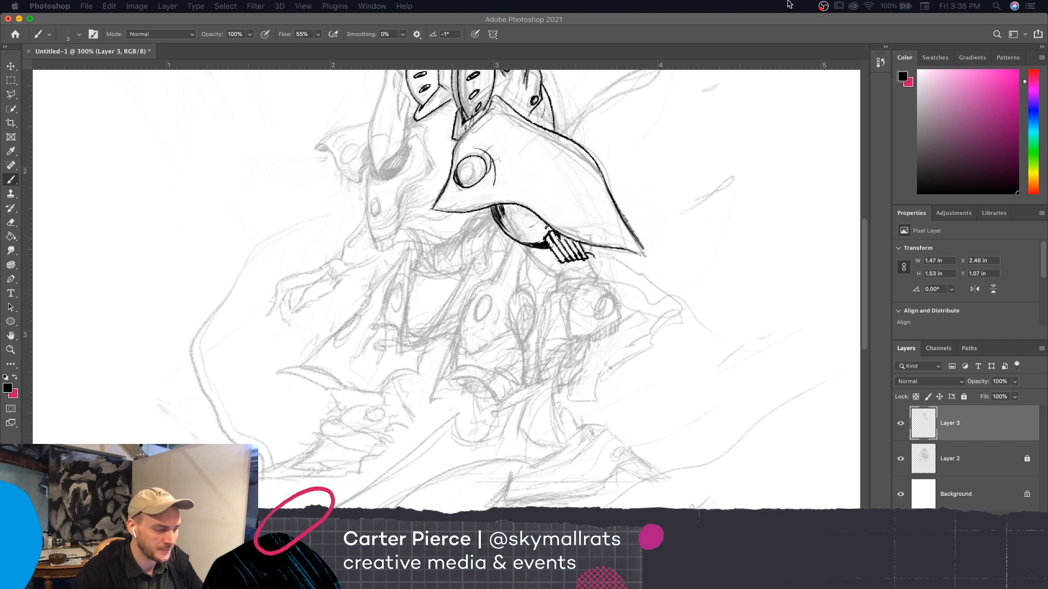
{"action": "left_click", "coordinate": [762, 23]}
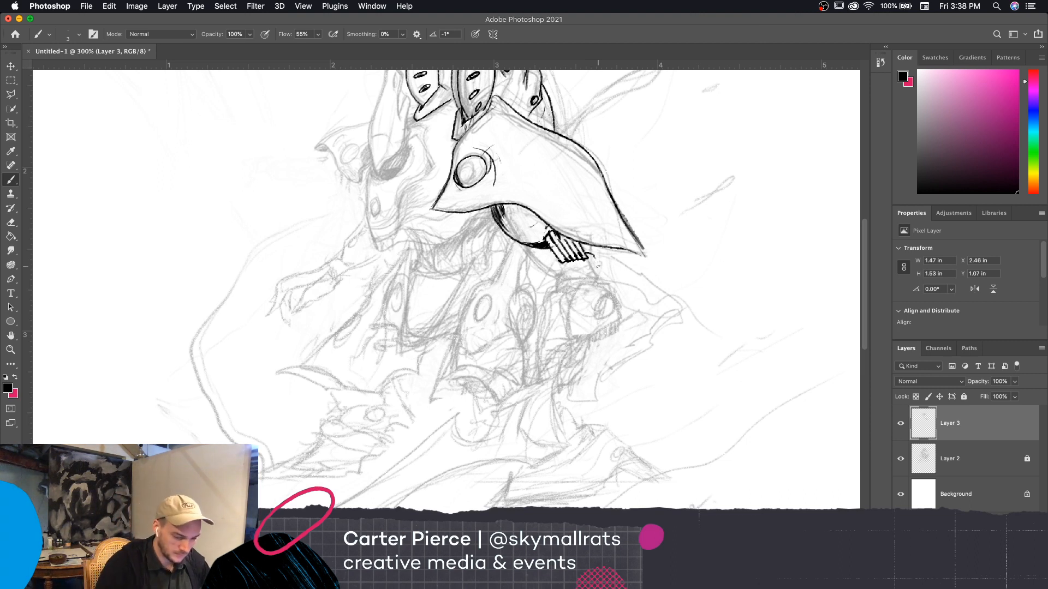
{"action": "left_click", "coordinate": [901, 425]}
{"action": "left_click", "coordinate": [901, 425]}
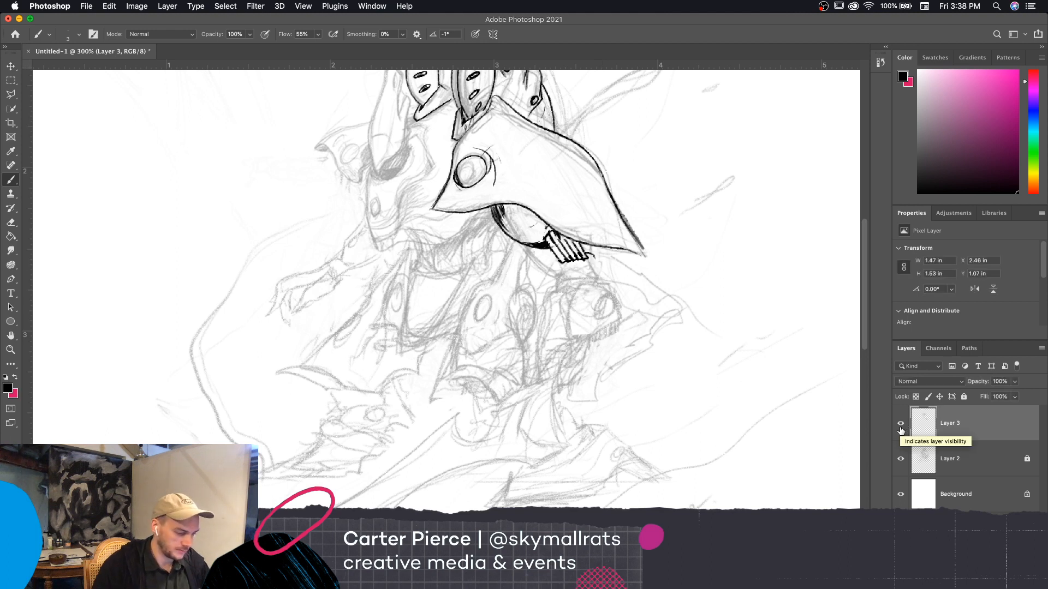
{"action": "left_click_drag", "start_coordinate": [588, 257], "coordinate": [601, 272]}
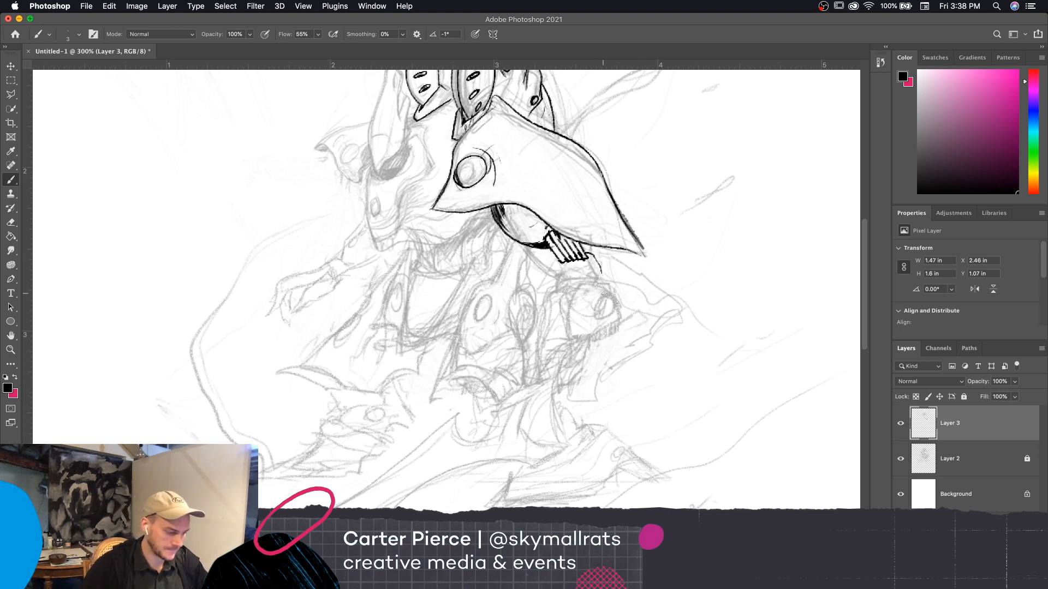
{"action": "mouse_move", "coordinate": [575, 283]}
{"action": "left_mouse_down"}
{"action": "mouse_move", "coordinate": [603, 270]}
{"action": "mouse_move", "coordinate": [615, 295]}
{"action": "mouse_move", "coordinate": [598, 299]}
{"action": "mouse_move", "coordinate": [606, 276]}
{"action": "mouse_move", "coordinate": [599, 294]}
{"action": "mouse_move", "coordinate": [604, 280]}
{"action": "mouse_move", "coordinate": [614, 287]}
{"action": "left_mouse_up"}
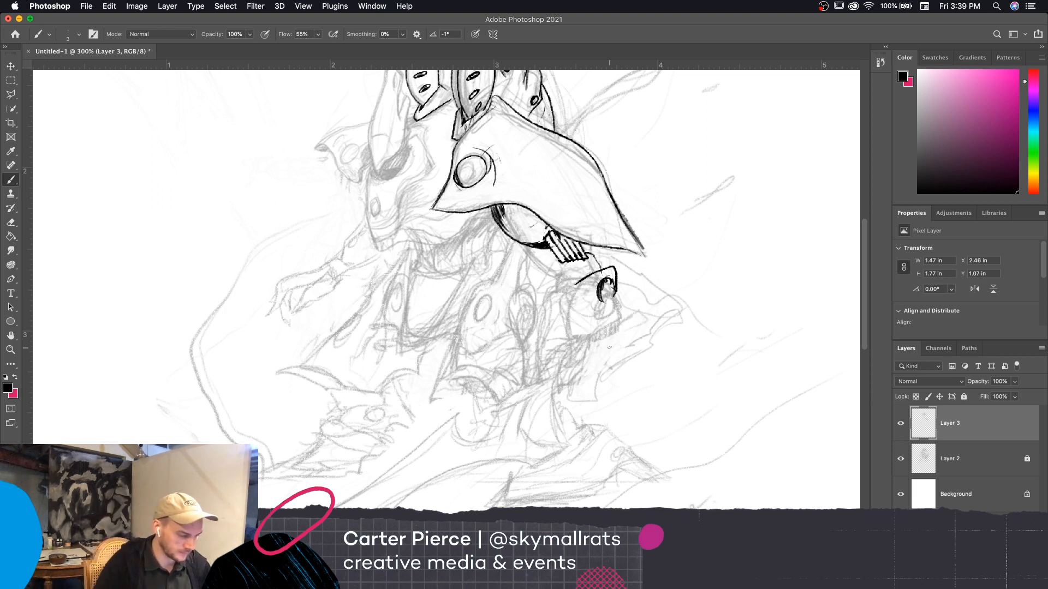
{"action": "left_click_drag", "start_coordinate": [567, 289], "coordinate": [595, 269]}
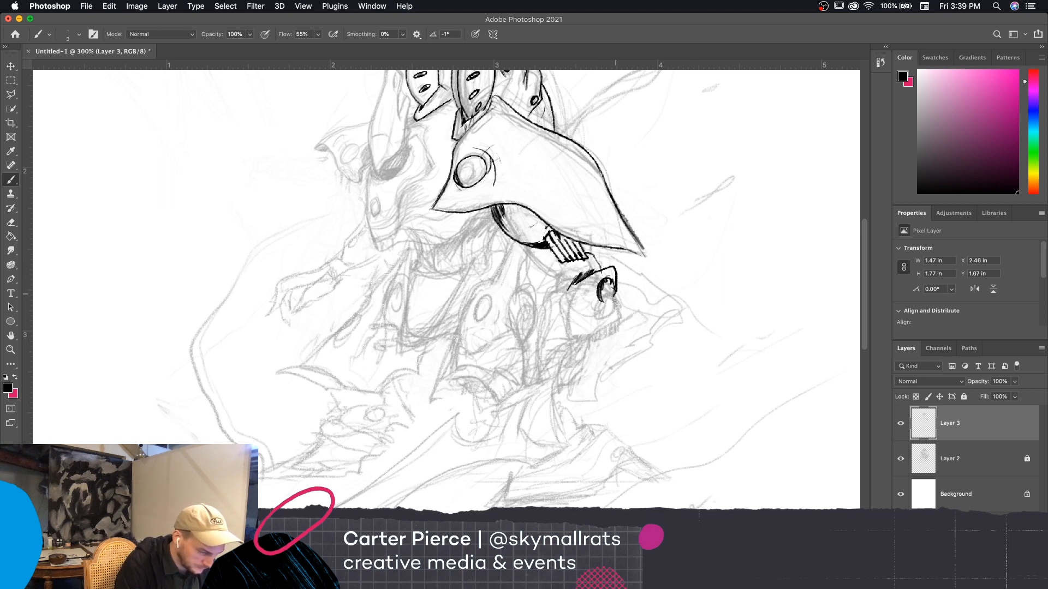
{"action": "left_click_drag", "start_coordinate": [614, 307], "coordinate": [617, 285]}
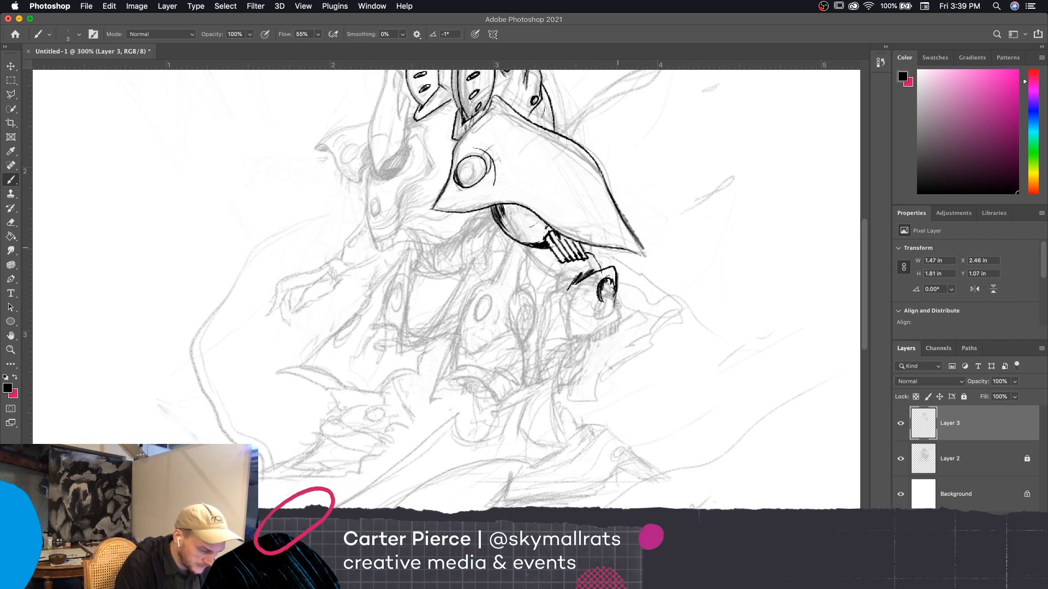
Ink the hand's fingers below the forearm and complete the forearm armor's rounded outline down to the wrist
{"action": "mouse_move", "coordinate": [545, 388]}
{"action": "left_mouse_down"}
{"action": "mouse_move", "coordinate": [551, 366]}
{"action": "mouse_move", "coordinate": [553, 382]}
{"action": "mouse_move", "coordinate": [576, 349]}
{"action": "mouse_move", "coordinate": [543, 383]}
{"action": "mouse_move", "coordinate": [547, 354]}
{"action": "mouse_move", "coordinate": [573, 336]}
{"action": "left_mouse_up"}
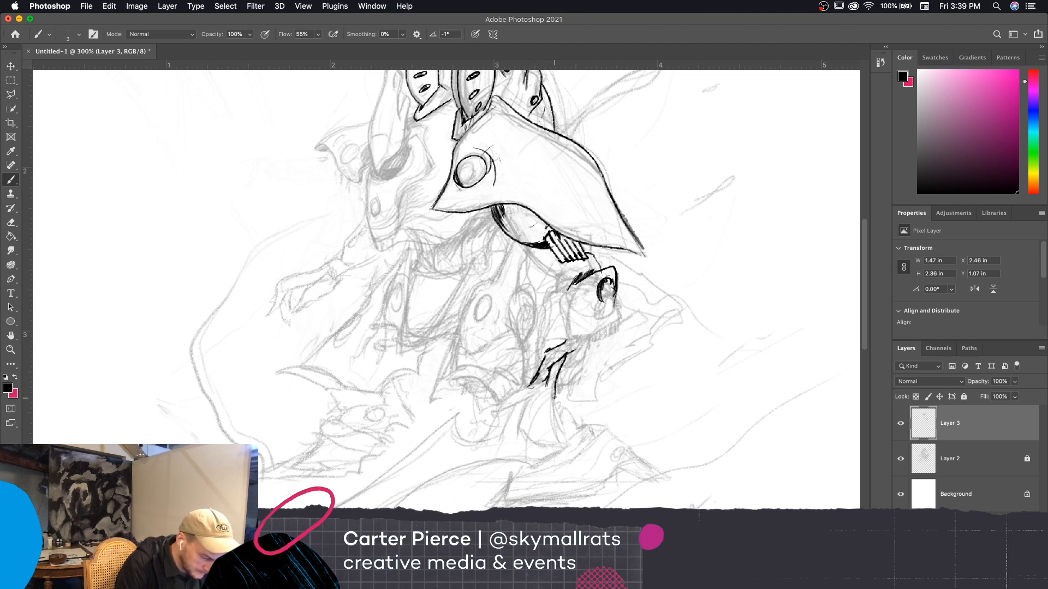
{"action": "mouse_move", "coordinate": [553, 396]}
{"action": "left_mouse_down"}
{"action": "mouse_move", "coordinate": [567, 401]}
{"action": "mouse_move", "coordinate": [575, 377]}
{"action": "mouse_move", "coordinate": [568, 391]}
{"action": "mouse_move", "coordinate": [586, 379]}
{"action": "mouse_move", "coordinate": [600, 360]}
{"action": "mouse_move", "coordinate": [596, 337]}
{"action": "left_mouse_up"}
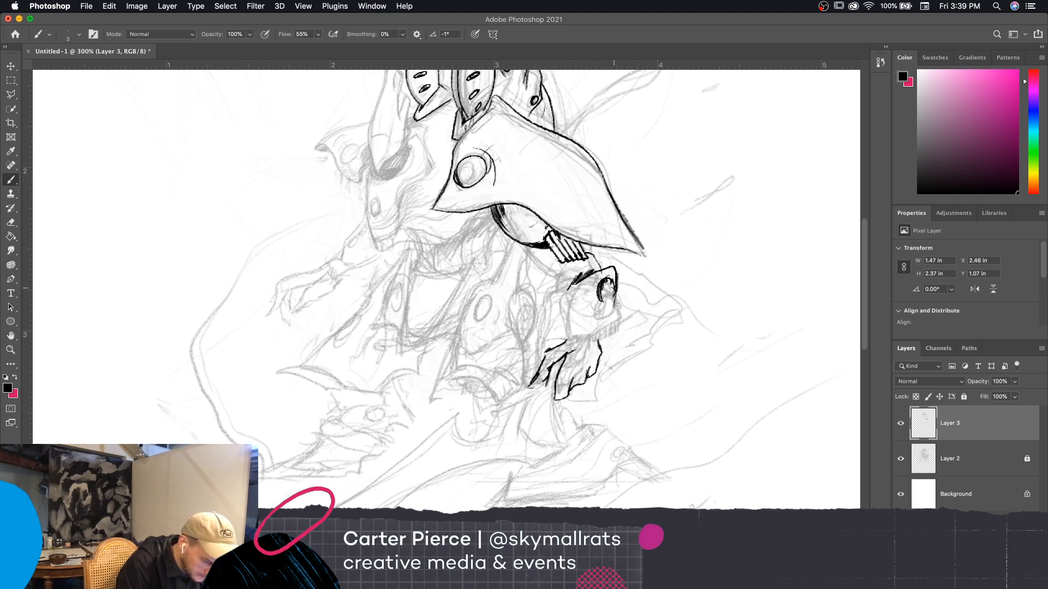
{"action": "mouse_move", "coordinate": [616, 294]}
{"action": "left_mouse_down"}
{"action": "mouse_move", "coordinate": [589, 352]}
{"action": "mouse_move", "coordinate": [571, 335]}
{"action": "mouse_move", "coordinate": [565, 288]}
{"action": "left_mouse_up"}
{"action": "mouse_move", "coordinate": [573, 341]}
{"action": "left_mouse_down"}
{"action": "mouse_move", "coordinate": [561, 298]}
{"action": "mouse_move", "coordinate": [569, 285]}
{"action": "left_mouse_up"}
{"action": "mouse_move", "coordinate": [573, 333]}
{"action": "left_mouse_down"}
{"action": "mouse_move", "coordinate": [525, 389]}
{"action": "mouse_move", "coordinate": [553, 371]}
{"action": "left_mouse_up"}
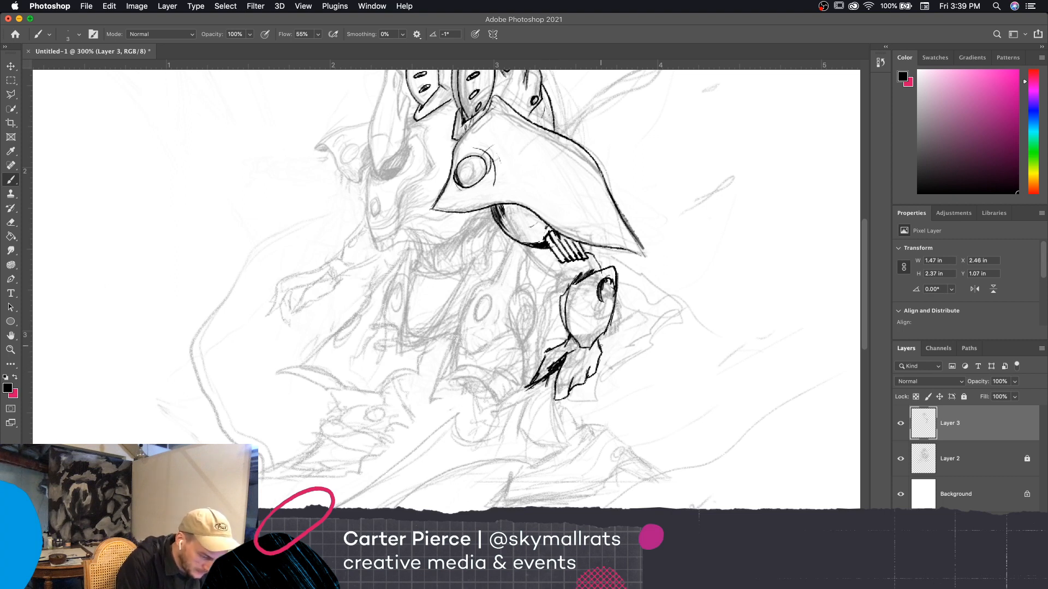
Add knuckle contours to the hand and shade the back of the hand and fingers with hatching strokes
{"action": "left_click_drag", "start_coordinate": [600, 342], "coordinate": [605, 345]}
{"action": "mouse_move", "coordinate": [565, 376]}
{"action": "left_mouse_down"}
{"action": "mouse_move", "coordinate": [584, 372]}
{"action": "mouse_move", "coordinate": [602, 344]}
{"action": "mouse_move", "coordinate": [596, 363]}
{"action": "left_mouse_up"}
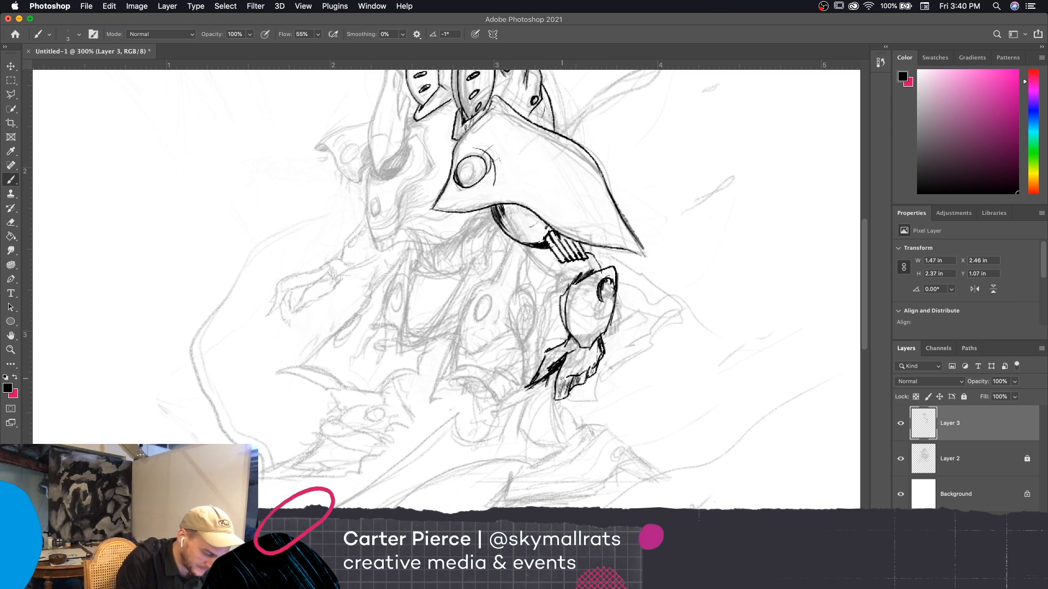
{"action": "mouse_move", "coordinate": [565, 352]}
{"action": "left_mouse_down"}
{"action": "mouse_move", "coordinate": [562, 379]}
{"action": "mouse_move", "coordinate": [589, 369]}
{"action": "left_mouse_up"}
{"action": "mouse_move", "coordinate": [598, 348]}
{"action": "left_mouse_down"}
{"action": "mouse_move", "coordinate": [595, 369]}
{"action": "mouse_move", "coordinate": [599, 360]}
{"action": "mouse_move", "coordinate": [537, 380]}
{"action": "left_mouse_up"}
Ink the shaft extending diagonally down from the hand, erase the stray strokes over it, and redraw its upper edge
{"action": "mouse_move", "coordinate": [548, 361]}
{"action": "left_mouse_down"}
{"action": "mouse_move", "coordinate": [541, 378]}
{"action": "mouse_move", "coordinate": [555, 362]}
{"action": "mouse_move", "coordinate": [496, 410]}
{"action": "left_mouse_up"}
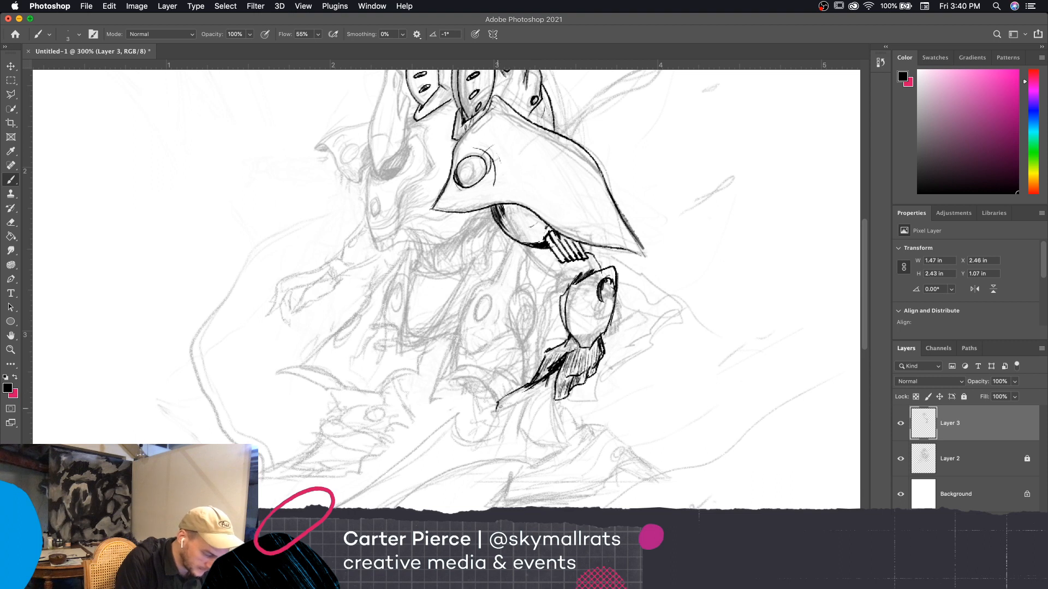
{"action": "left_click_drag", "start_coordinate": [554, 390], "coordinate": [534, 402]}
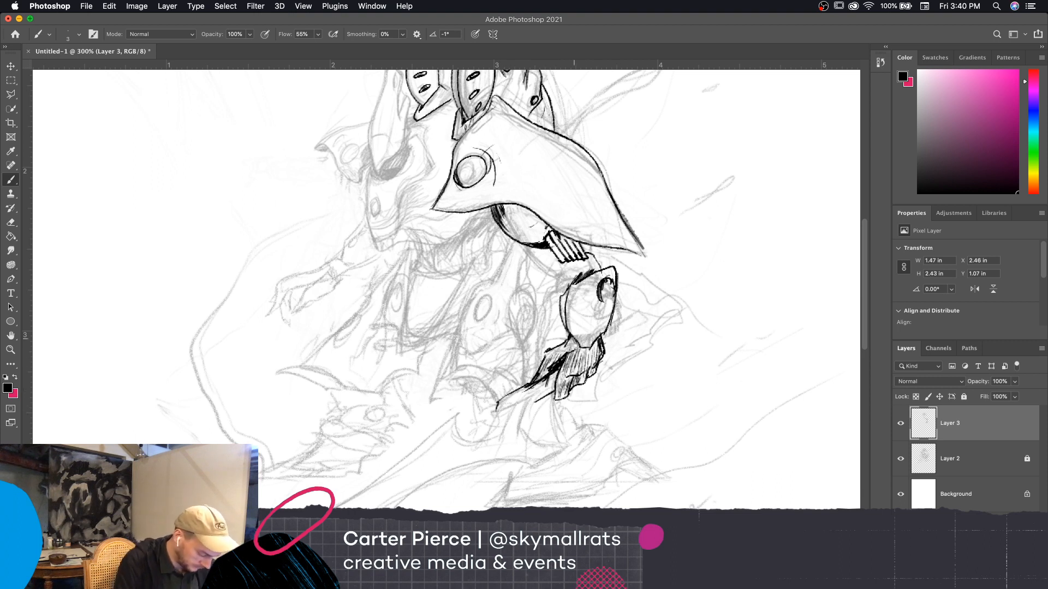
{"action": "key", "text": "e"}
{"action": "mouse_move", "coordinate": [554, 371]}
{"action": "left_mouse_down"}
{"action": "mouse_move", "coordinate": [518, 388]}
{"action": "mouse_move", "coordinate": [557, 369]}
{"action": "mouse_move", "coordinate": [553, 361]}
{"action": "mouse_move", "coordinate": [502, 396]}
{"action": "left_mouse_up"}
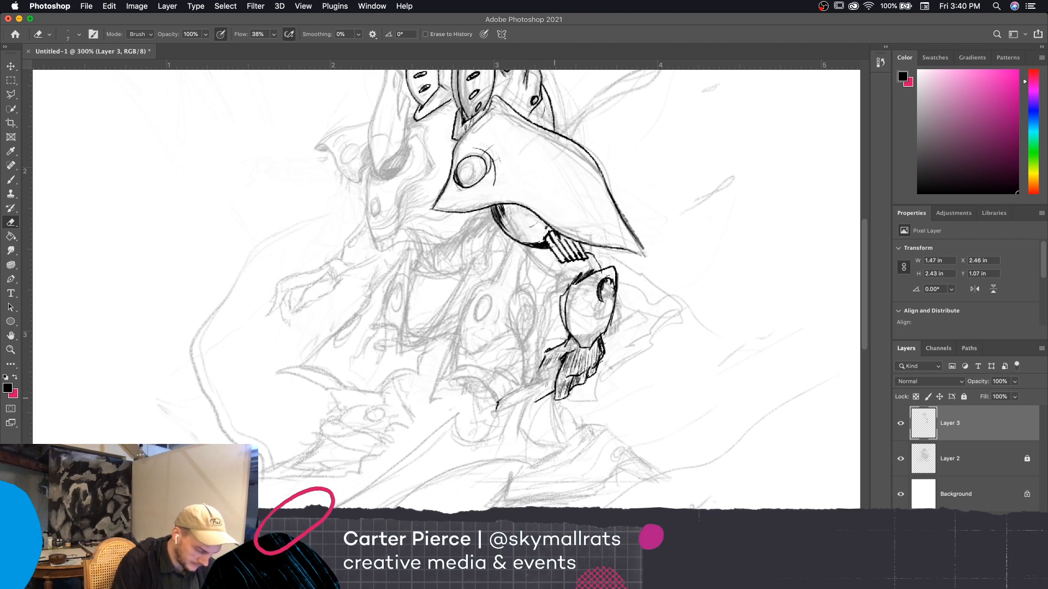
{"action": "key", "text": "b"}
{"action": "left_click_drag", "start_coordinate": [562, 359], "coordinate": [499, 401]}
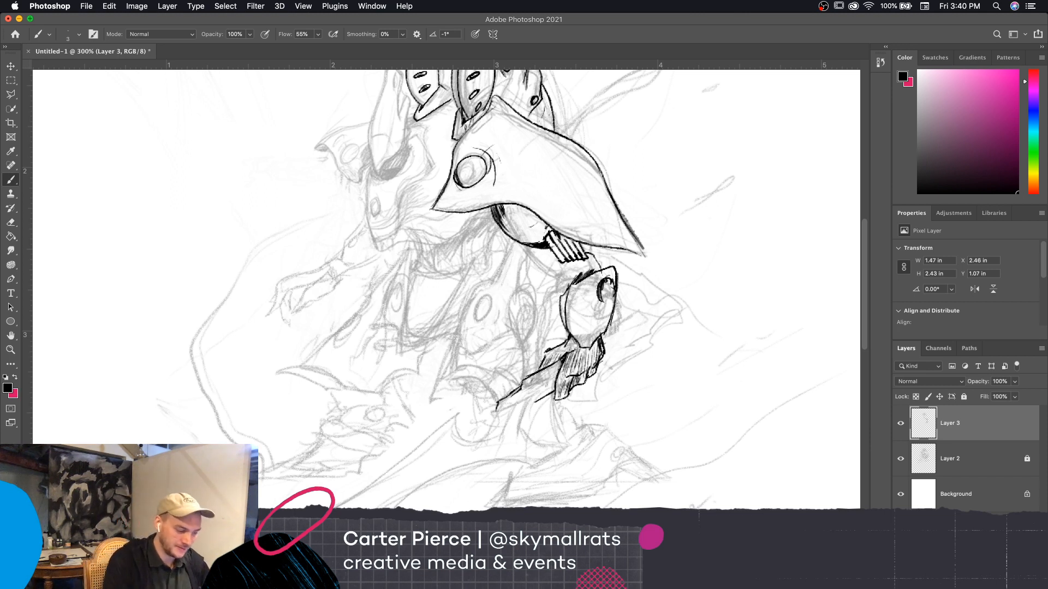
Ink the part of the shaft emerging behind the wrist, with its upper and lower edges and a squared-off end
{"action": "mouse_move", "coordinate": [601, 342]}
{"action": "left_mouse_down"}
{"action": "mouse_move", "coordinate": [614, 327]}
{"action": "mouse_move", "coordinate": [623, 343]}
{"action": "left_mouse_up"}
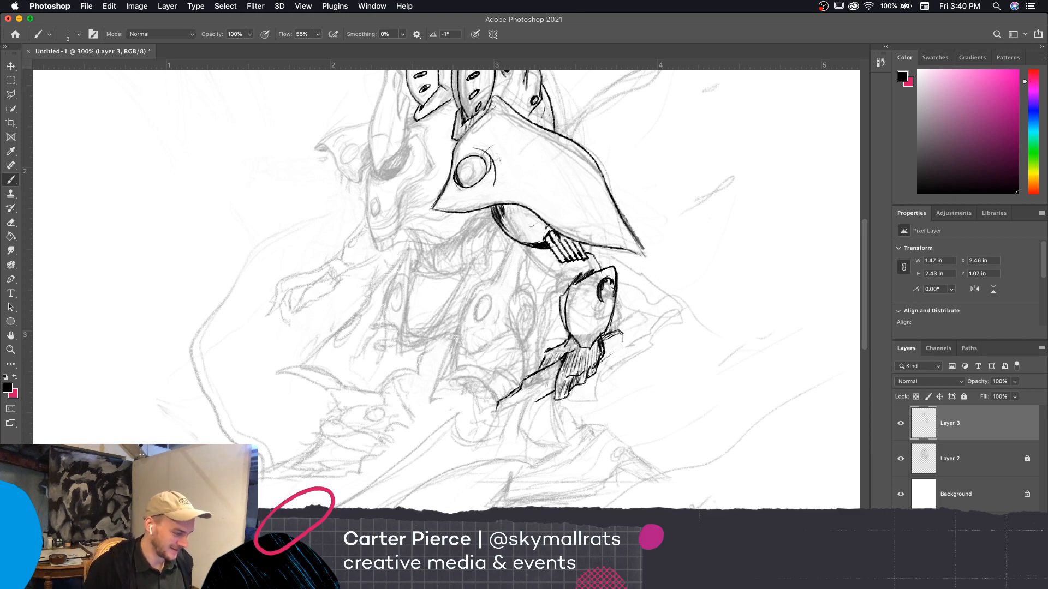
{"action": "key", "text": "super+minus"}
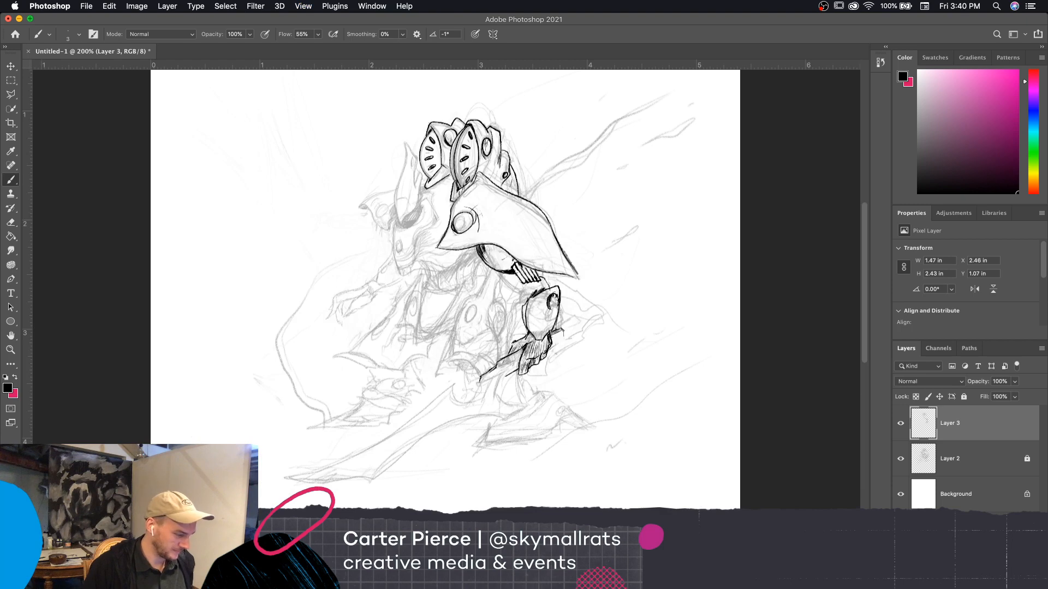
{"action": "key", "text": "super+plus"}
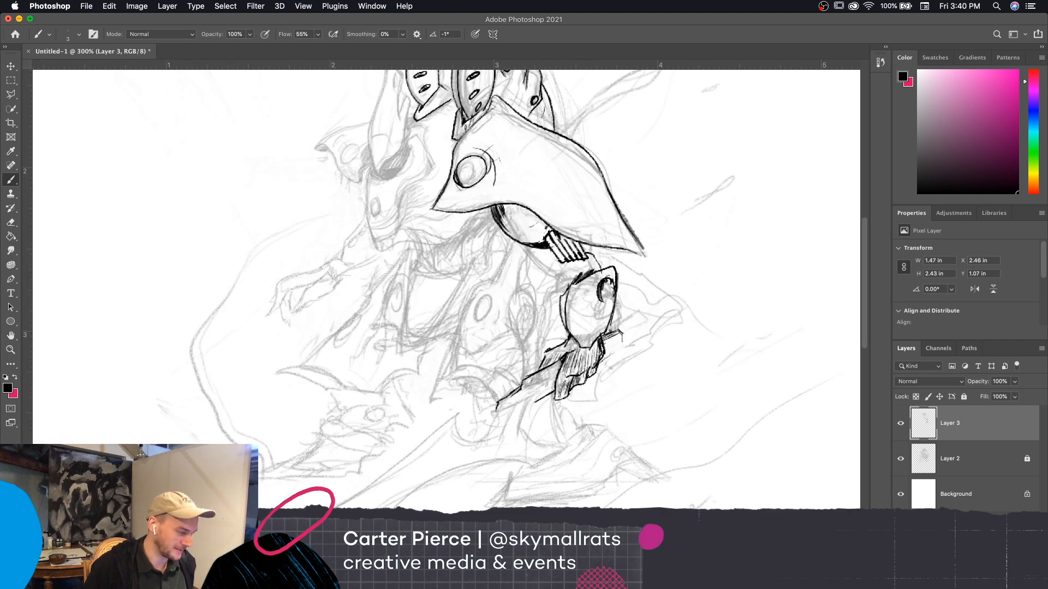
{"action": "scroll", "coordinate": [692, 387], "scroll_direction": "up", "scroll_amount": 1}
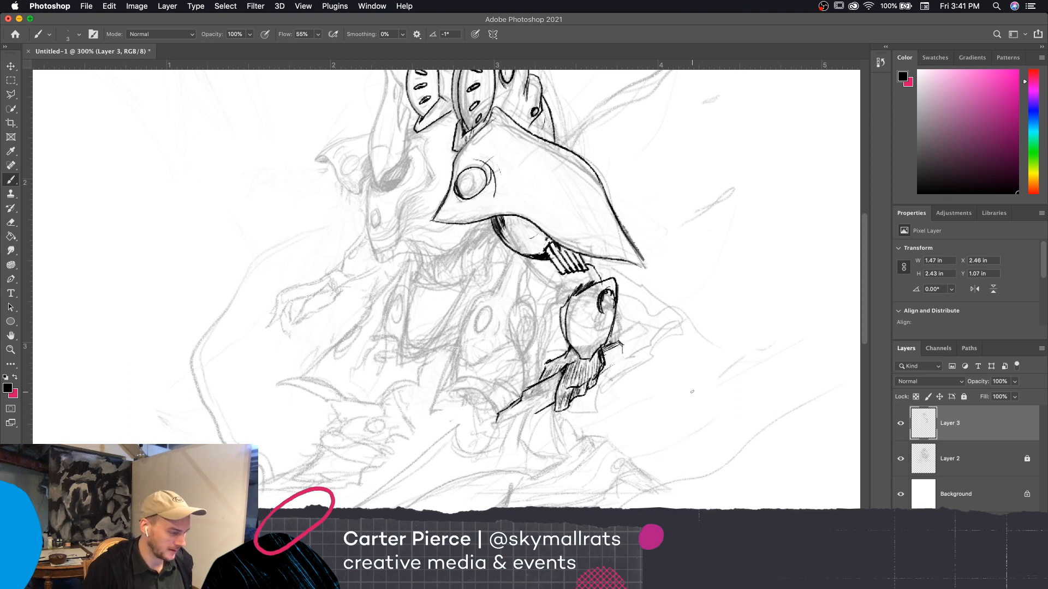
{"action": "left_click_drag", "start_coordinate": [618, 360], "coordinate": [600, 369]}
{"action": "mouse_move", "coordinate": [623, 329]}
{"action": "left_mouse_down"}
{"action": "mouse_move", "coordinate": [605, 345]}
{"action": "mouse_move", "coordinate": [646, 322]}
{"action": "mouse_move", "coordinate": [644, 332]}
{"action": "left_mouse_up"}
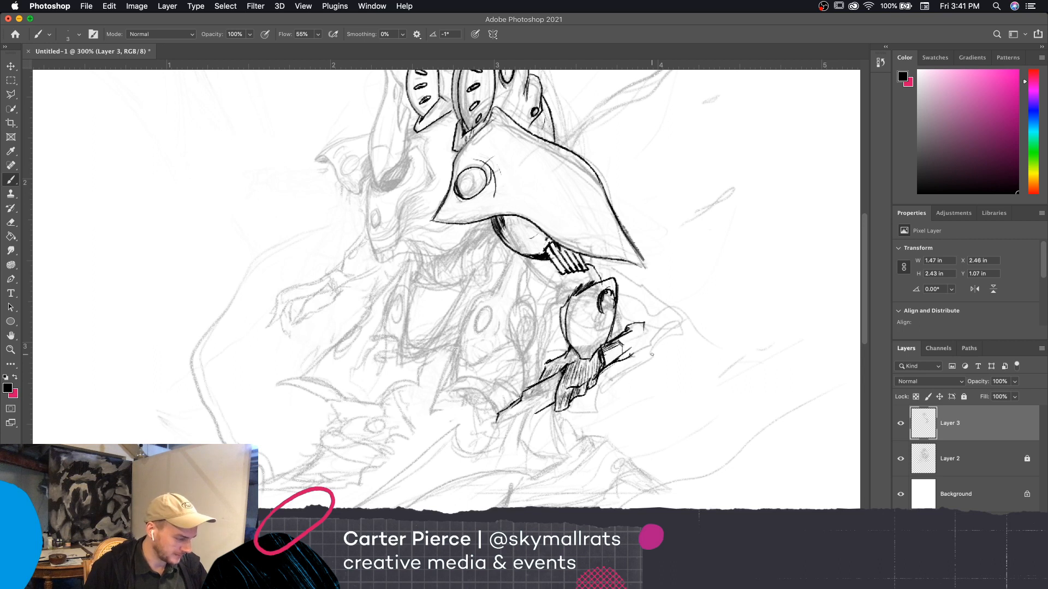
{"action": "left_click_drag", "start_coordinate": [644, 323], "coordinate": [648, 361]}
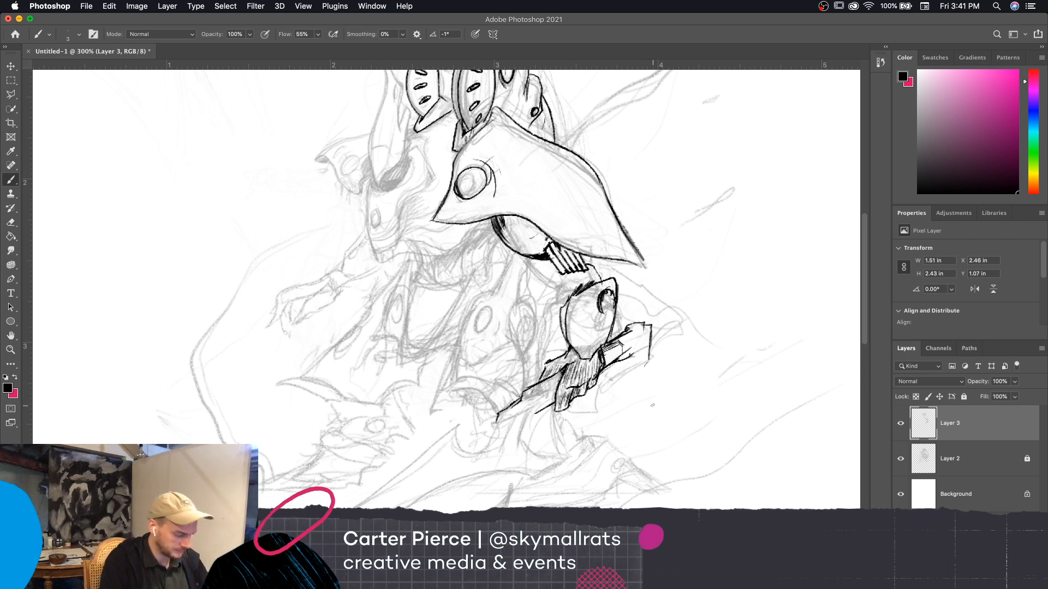
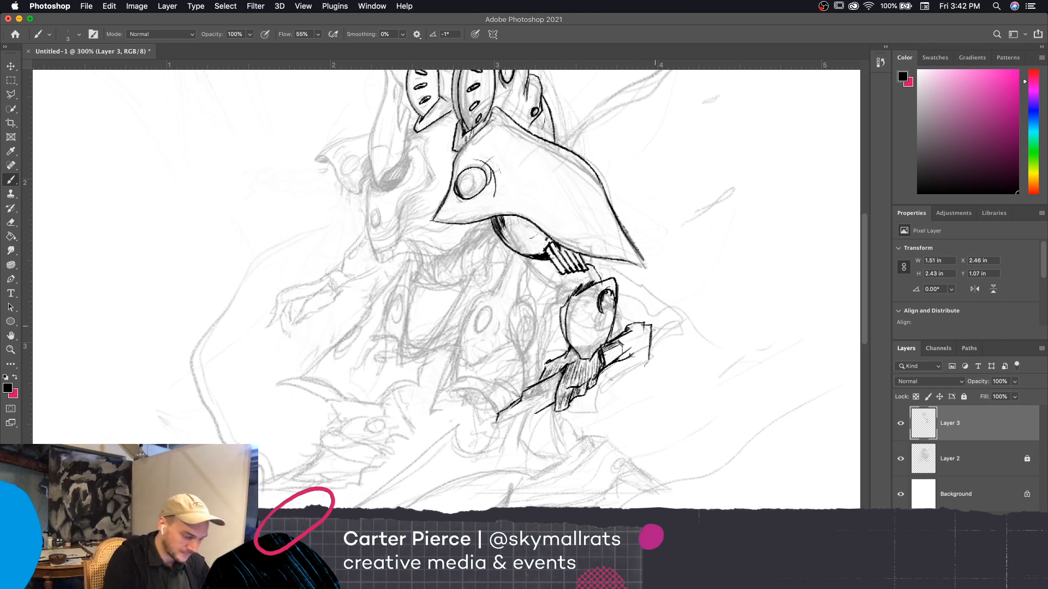
Ink the hooked end piece of the shaft behind the wrist and the dark-shaded elbow joint above the forearm armor
{"action": "mouse_move", "coordinate": [652, 325]}
{"action": "left_mouse_down"}
{"action": "mouse_move", "coordinate": [643, 372]}
{"action": "mouse_move", "coordinate": [620, 372]}
{"action": "mouse_move", "coordinate": [625, 386]}
{"action": "mouse_move", "coordinate": [645, 365]}
{"action": "mouse_move", "coordinate": [653, 327]}
{"action": "left_mouse_up"}
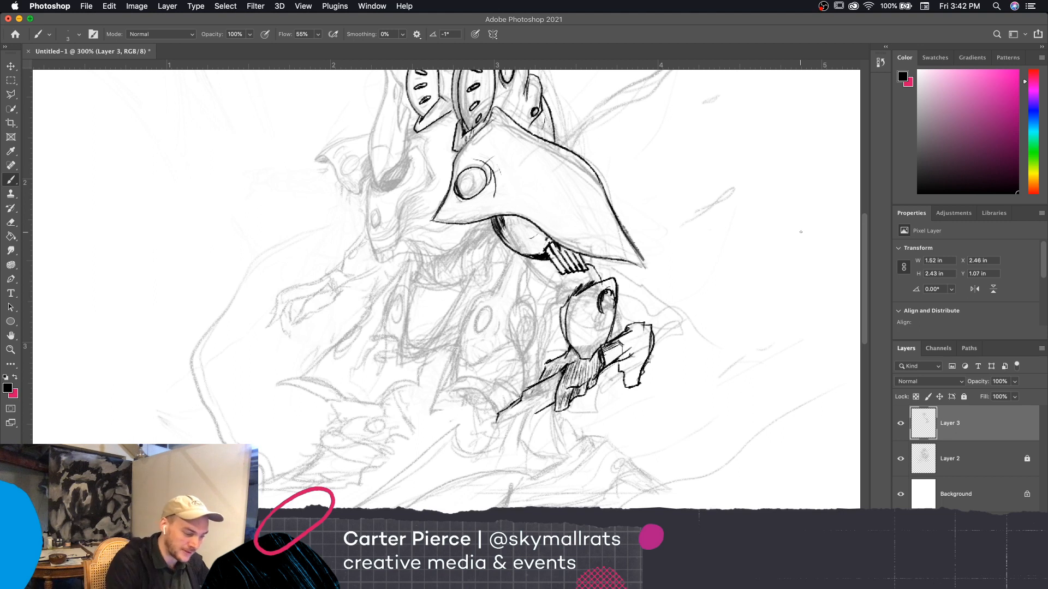
{"action": "mouse_move", "coordinate": [560, 274]}
{"action": "left_mouse_down"}
{"action": "mouse_move", "coordinate": [553, 286]}
{"action": "mouse_move", "coordinate": [563, 300]}
{"action": "mouse_move", "coordinate": [574, 291]}
{"action": "left_mouse_up"}
{"action": "left_click_drag", "start_coordinate": [561, 295], "coordinate": [573, 286]}
{"action": "left_click_drag", "start_coordinate": [562, 298], "coordinate": [591, 281]}
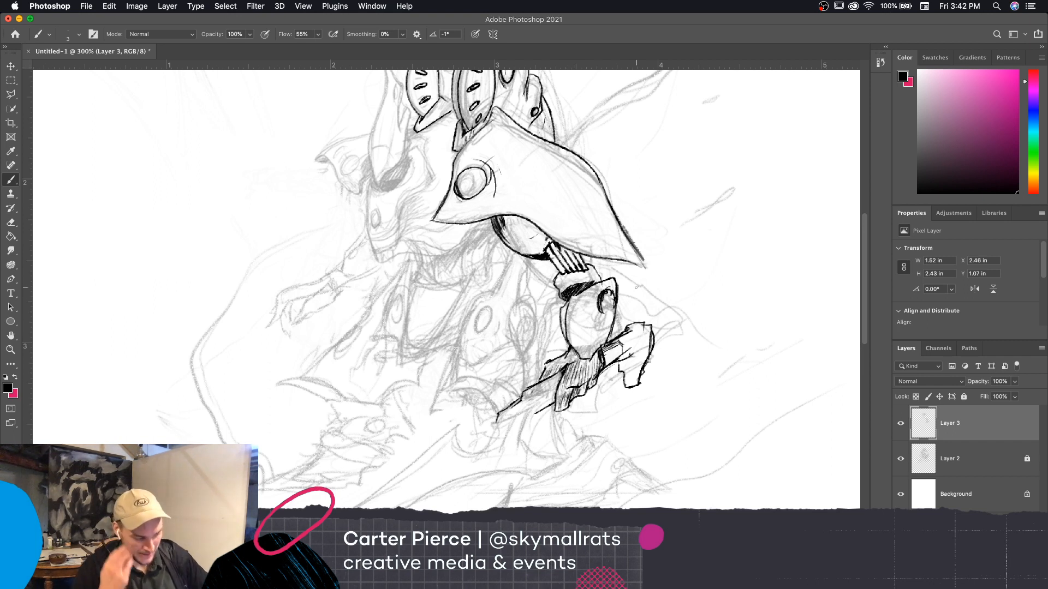
Ink the curved, pointed guard sweeping down below the hand and shade the nearby shaft with dark hatching
{"action": "scroll", "coordinate": [738, 435], "scroll_direction": "down", "scroll_amount": 5}
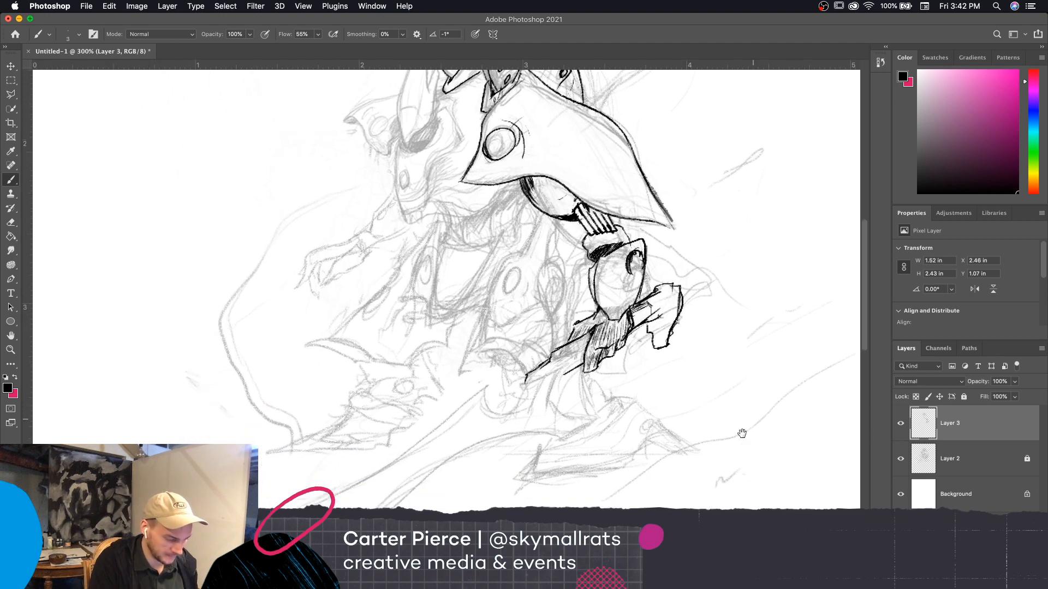
{"action": "left_click_drag", "start_coordinate": [746, 441], "coordinate": [744, 456]}
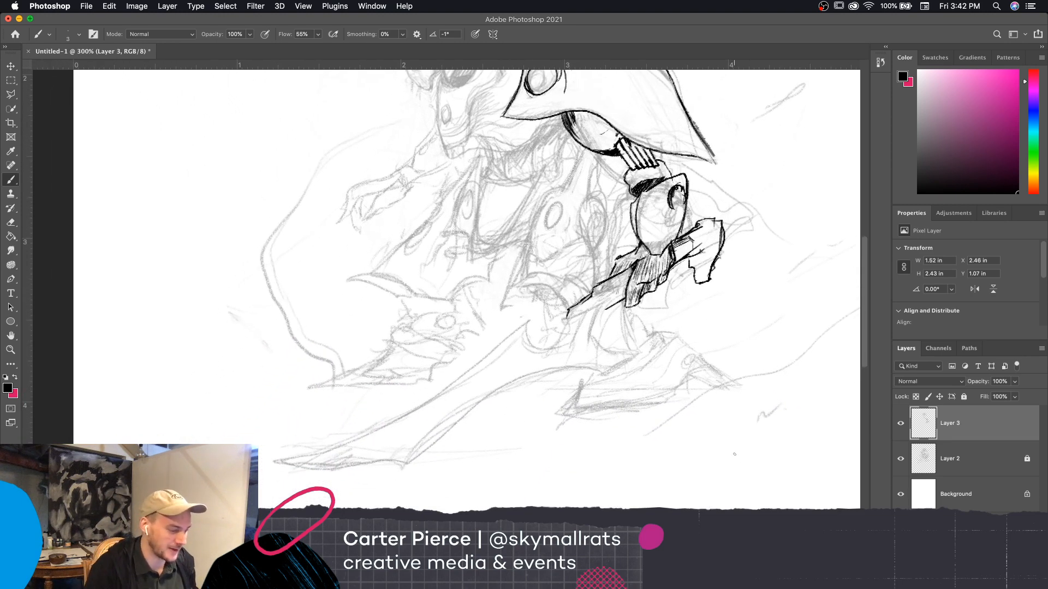
{"action": "key", "text": "super+minus"}
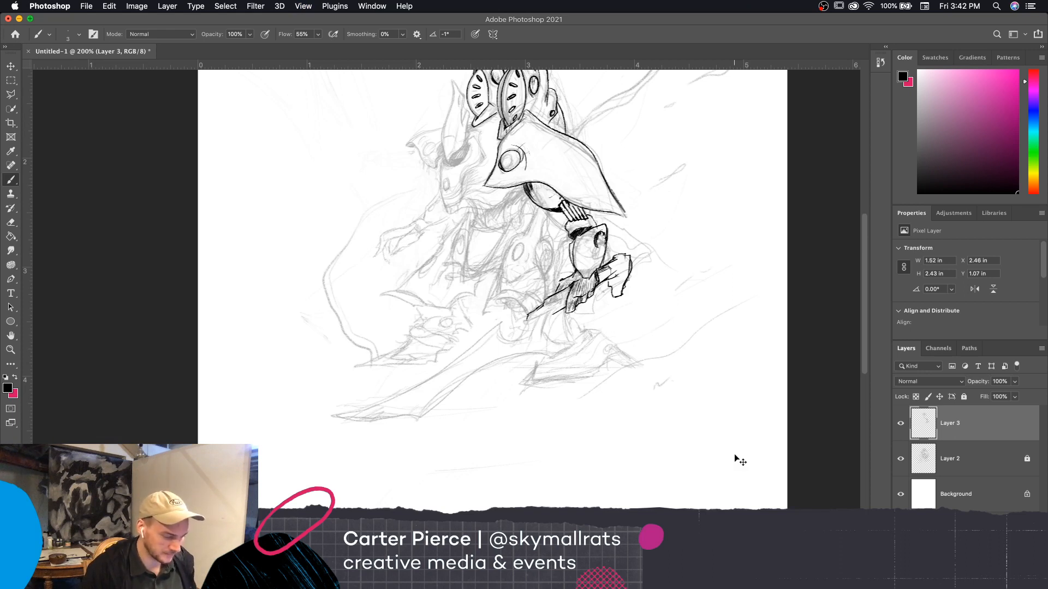
{"action": "key", "text": "super+equal"}
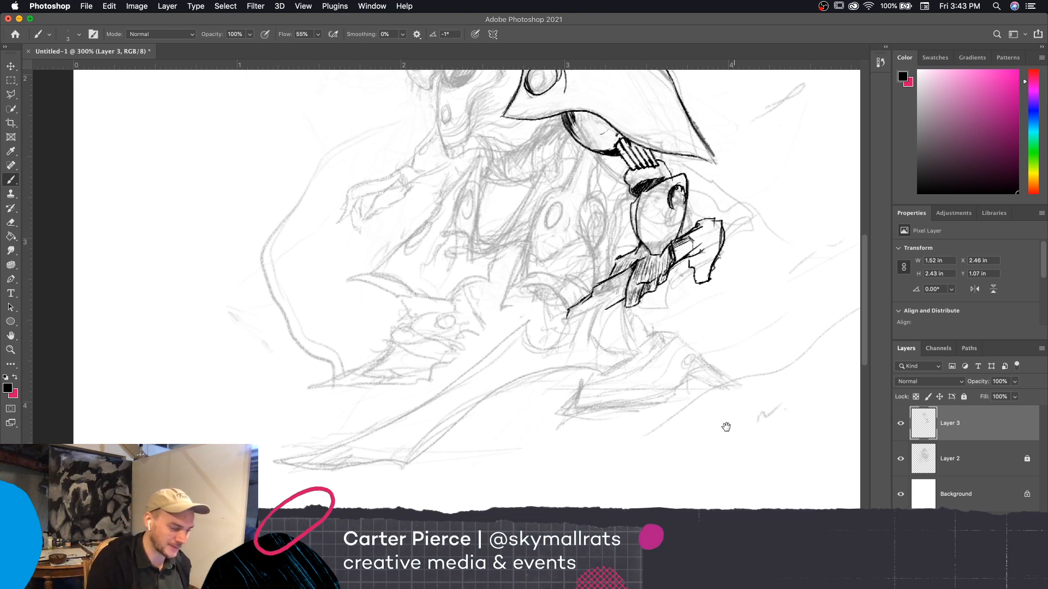
{"action": "scroll", "coordinate": [733, 454], "scroll_direction": "up", "scroll_amount": 2}
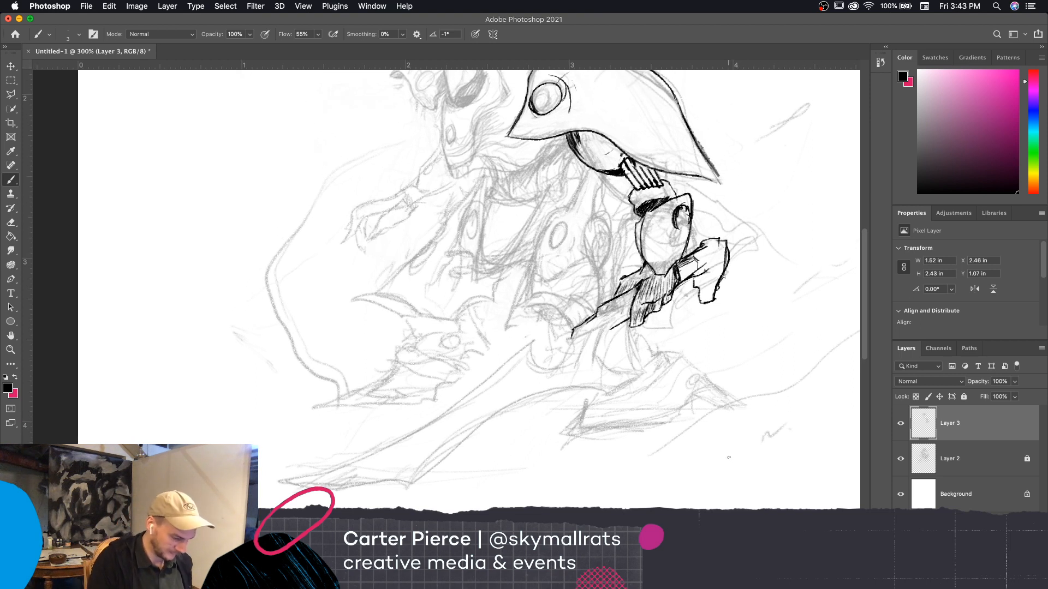
{"action": "left_click_drag", "start_coordinate": [609, 332], "coordinate": [629, 310]}
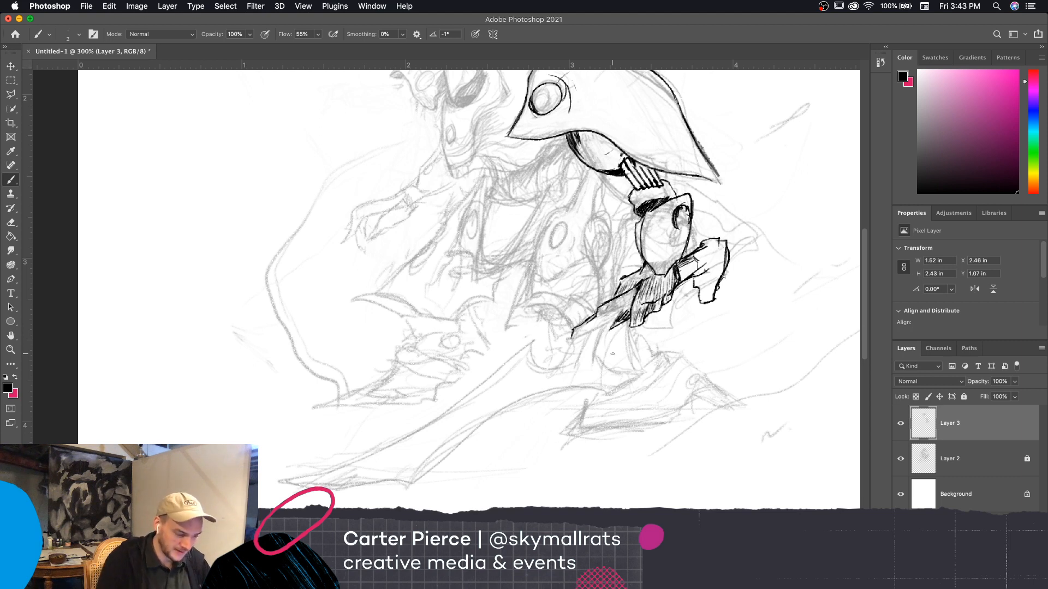
{"action": "mouse_move", "coordinate": [610, 329]}
{"action": "left_mouse_down"}
{"action": "mouse_move", "coordinate": [628, 316]}
{"action": "mouse_move", "coordinate": [606, 331]}
{"action": "mouse_move", "coordinate": [601, 368]}
{"action": "mouse_move", "coordinate": [652, 368]}
{"action": "mouse_move", "coordinate": [608, 394]}
{"action": "left_mouse_up"}
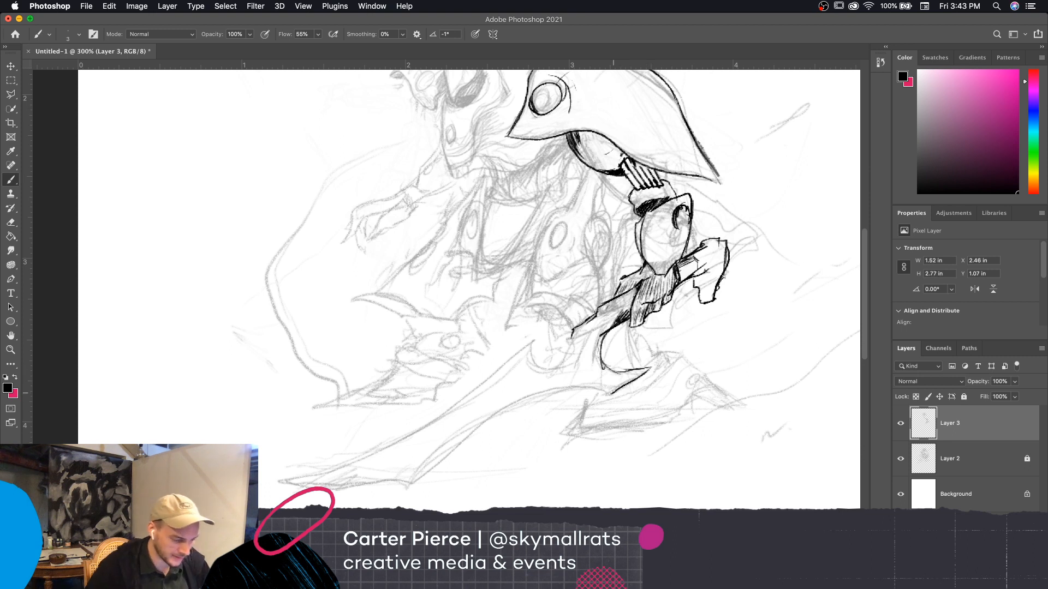
{"action": "mouse_move", "coordinate": [633, 314]}
{"action": "left_mouse_down"}
{"action": "mouse_move", "coordinate": [632, 296]}
{"action": "mouse_move", "coordinate": [610, 302]}
{"action": "left_mouse_up"}
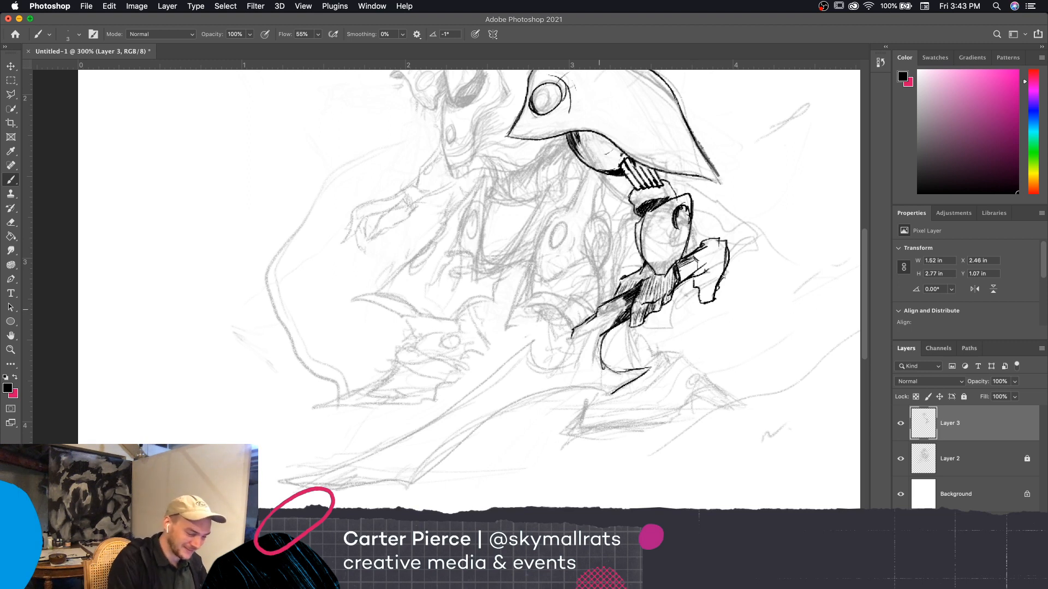
{"action": "left_click_drag", "start_coordinate": [599, 309], "coordinate": [613, 327]}
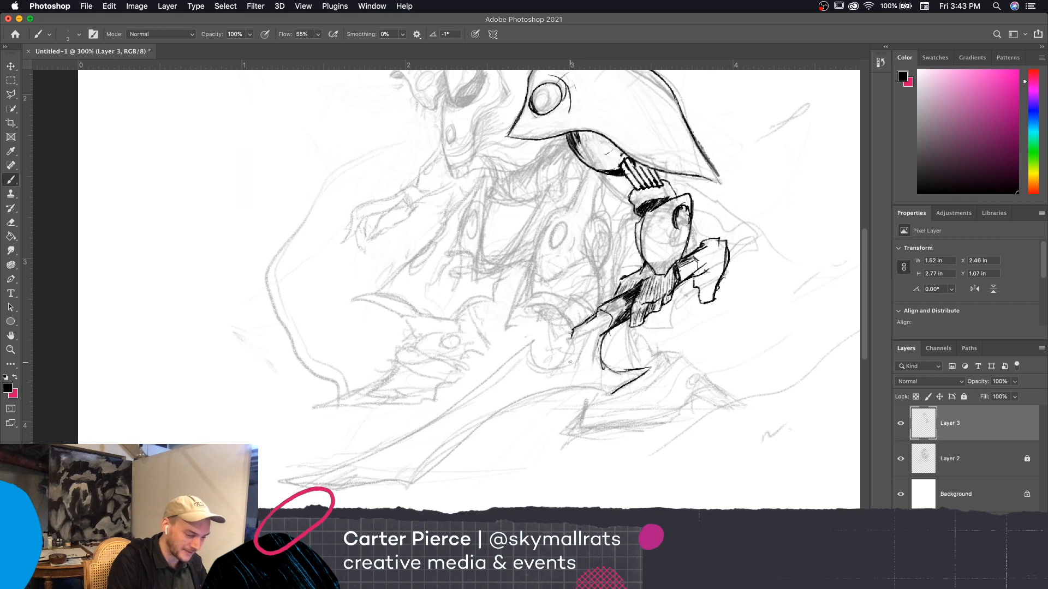
Ink the rounded notch where the shaft meets the blade, the start of the blade's upper edge, and its row of oval cutouts
{"action": "mouse_move", "coordinate": [574, 337]}
{"action": "left_mouse_down"}
{"action": "mouse_move", "coordinate": [568, 356]}
{"action": "mouse_move", "coordinate": [540, 361]}
{"action": "mouse_move", "coordinate": [543, 326]}
{"action": "mouse_move", "coordinate": [526, 323]}
{"action": "mouse_move", "coordinate": [501, 362]}
{"action": "left_mouse_up"}
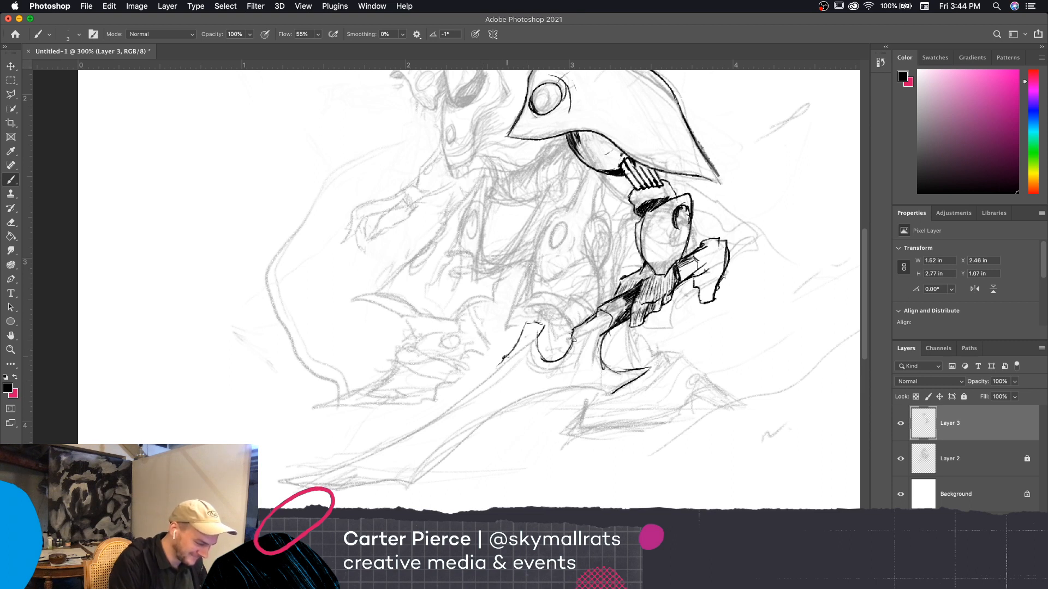
{"action": "mouse_move", "coordinate": [503, 358]}
{"action": "left_mouse_down"}
{"action": "mouse_move", "coordinate": [463, 400]}
{"action": "mouse_move", "coordinate": [459, 425]}
{"action": "mouse_move", "coordinate": [485, 387]}
{"action": "mouse_move", "coordinate": [518, 365]}
{"action": "mouse_move", "coordinate": [512, 401]}
{"action": "mouse_move", "coordinate": [506, 382]}
{"action": "mouse_move", "coordinate": [534, 365]}
{"action": "left_mouse_up"}
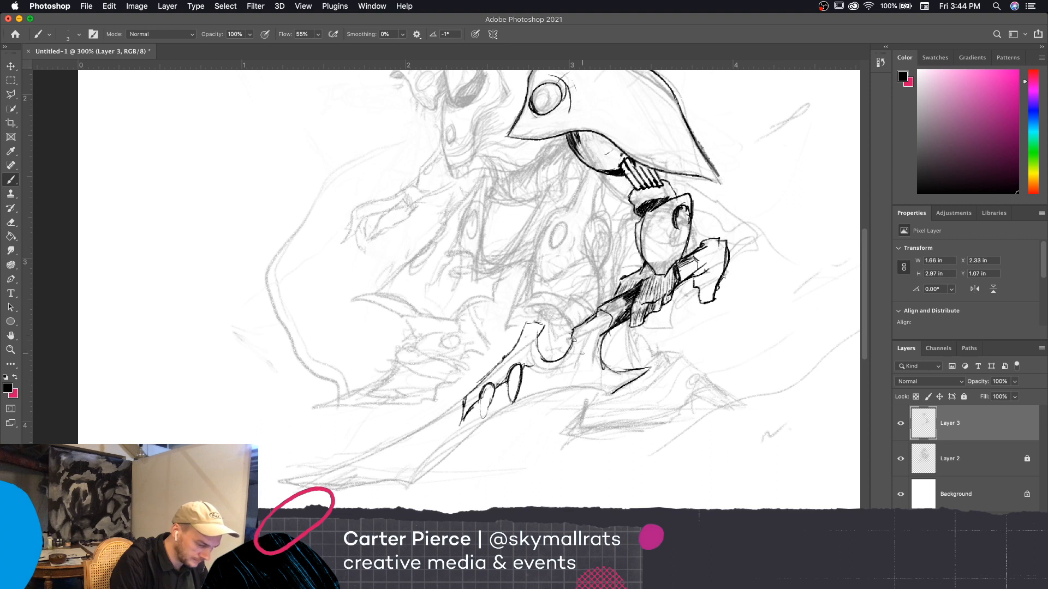
{"action": "mouse_move", "coordinate": [539, 353]}
{"action": "left_mouse_down"}
{"action": "mouse_move", "coordinate": [537, 381]}
{"action": "mouse_move", "coordinate": [535, 354]}
{"action": "left_mouse_up"}
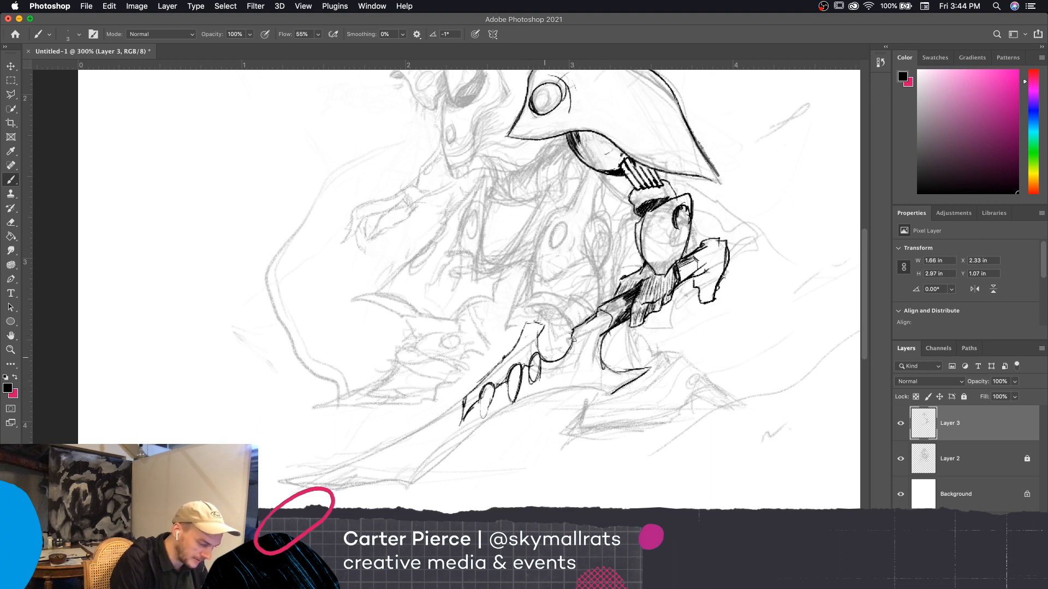
Undo the oval cutout nearest the notch and redraw it smaller
{"action": "key", "text": "super+z"}
{"action": "key", "text": "super+z"}
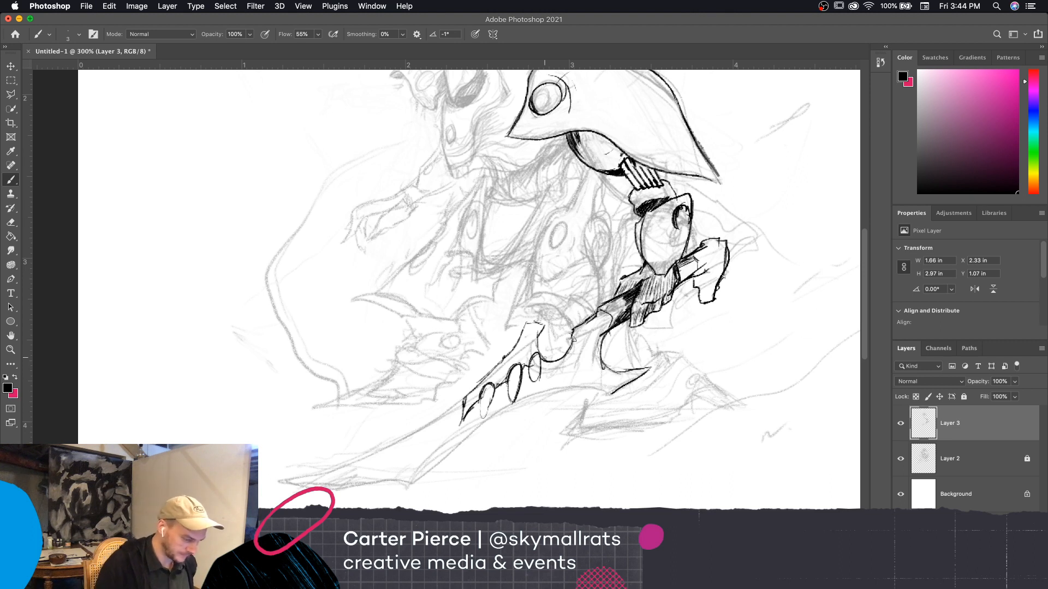
{"action": "key", "text": "super+z"}
{"action": "key", "text": "super+z"}
{"action": "key", "text": "super+z"}
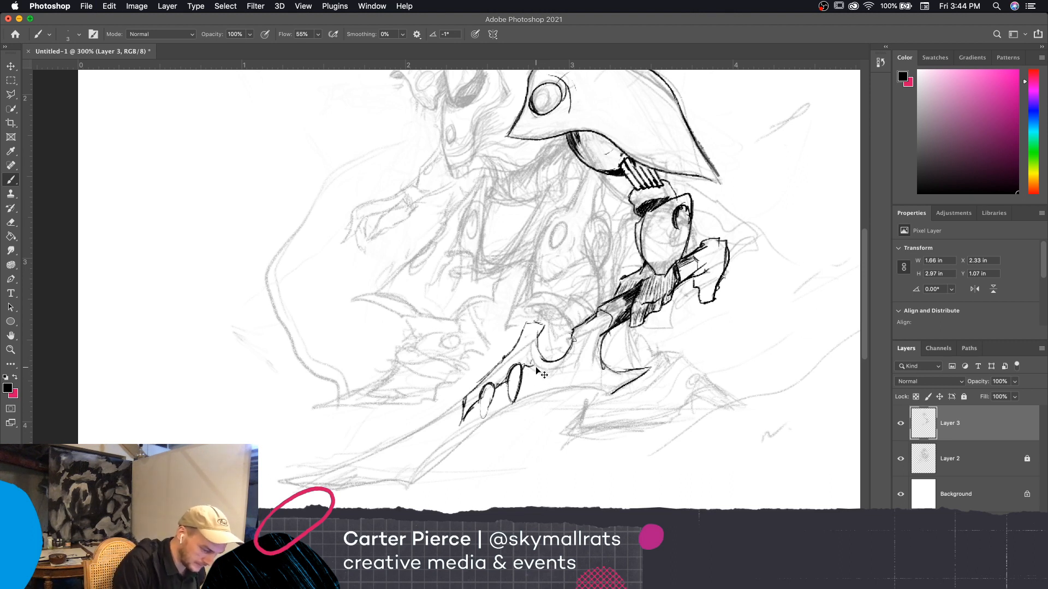
{"action": "mouse_move", "coordinate": [538, 357]}
{"action": "left_mouse_down"}
{"action": "mouse_move", "coordinate": [536, 377]}
{"action": "mouse_move", "coordinate": [532, 356]}
{"action": "left_mouse_up"}
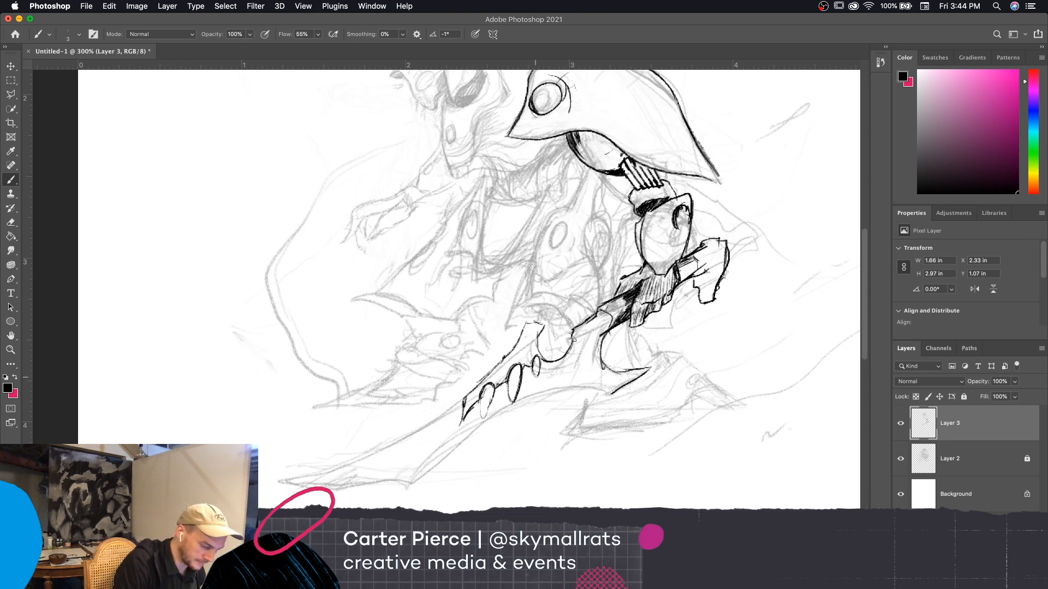
Ink the blade's long outline from the cutouts down to the pointed tip, around its wavy end, and back to the guard
{"action": "left_click_drag", "start_coordinate": [469, 415], "coordinate": [452, 425]}
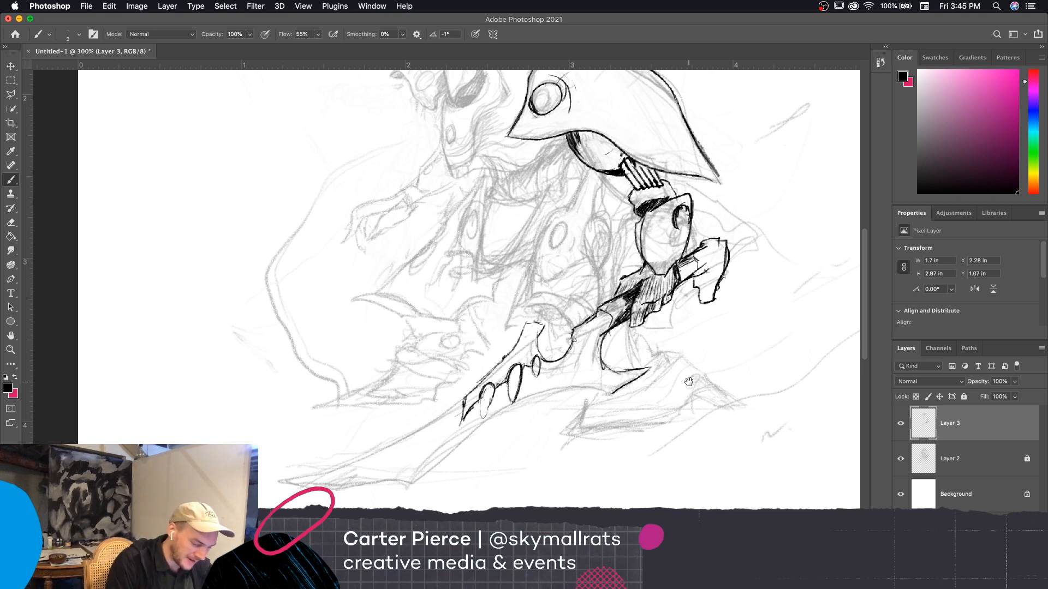
{"action": "left_click_drag", "start_coordinate": [677, 363], "coordinate": [824, 321]}
{"action": "mouse_move", "coordinate": [609, 363]}
{"action": "left_mouse_down"}
{"action": "mouse_move", "coordinate": [528, 407]}
{"action": "mouse_move", "coordinate": [761, 494]}
{"action": "mouse_move", "coordinate": [752, 475]}
{"action": "mouse_move", "coordinate": [559, 424]}
{"action": "mouse_move", "coordinate": [477, 448]}
{"action": "mouse_move", "coordinate": [631, 453]}
{"action": "mouse_move", "coordinate": [625, 483]}
{"action": "mouse_move", "coordinate": [618, 437]}
{"action": "mouse_move", "coordinate": [583, 483]}
{"action": "mouse_move", "coordinate": [631, 427]}
{"action": "mouse_move", "coordinate": [676, 401]}
{"action": "mouse_move", "coordinate": [764, 388]}
{"action": "left_mouse_up"}
{"action": "scroll", "coordinate": [727, 488], "scroll_direction": "left", "scroll_amount": 3}
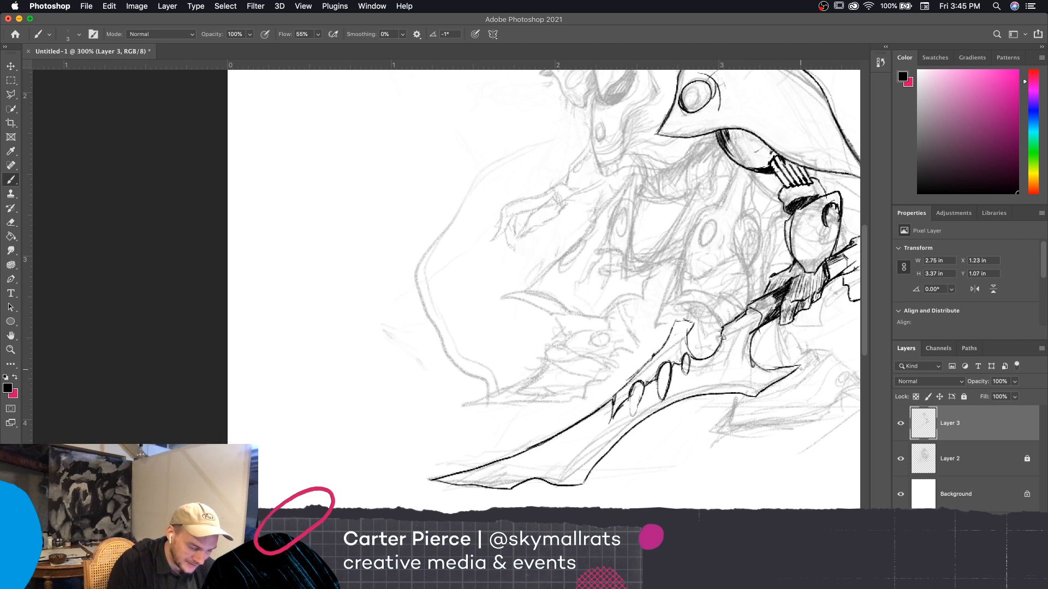
Undo the blade's lower edge and erase the leftover upturned stroke at the wavy end near the tip
{"action": "key", "text": "super+z"}
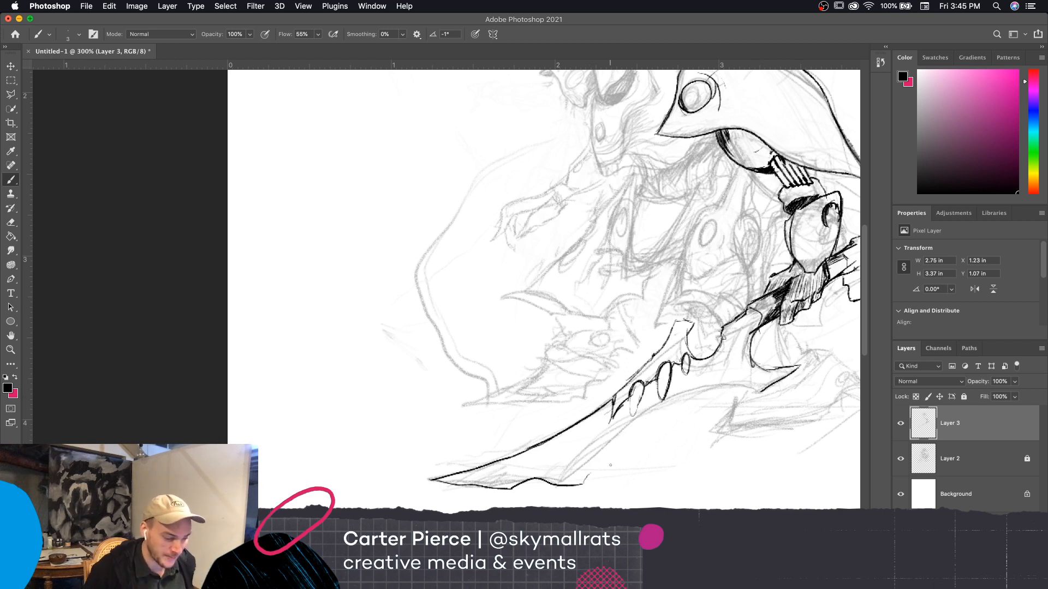
{"action": "key", "text": "e"}
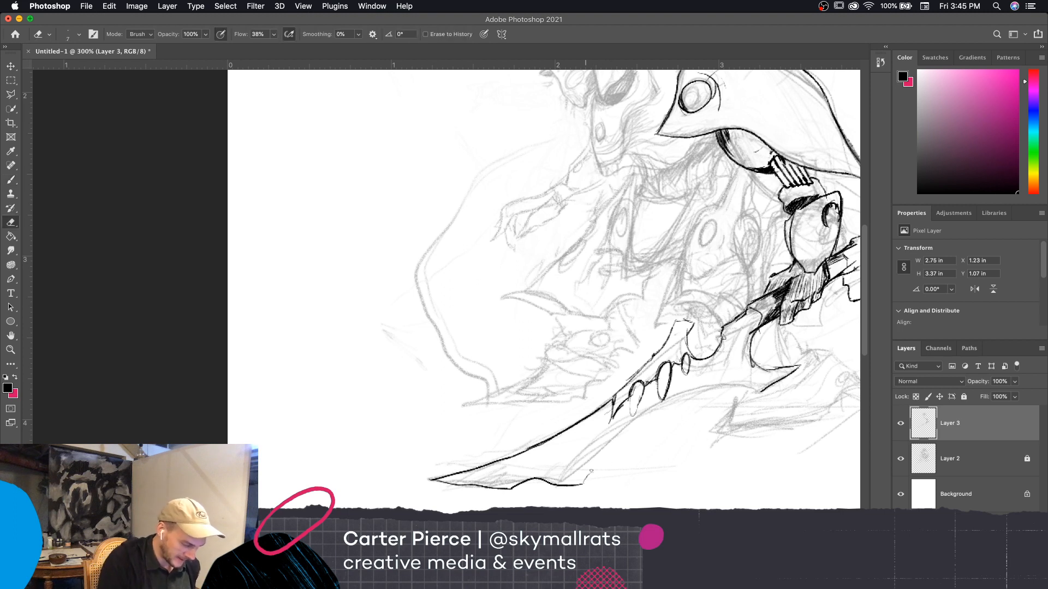
{"action": "mouse_move", "coordinate": [590, 471]}
{"action": "left_mouse_down"}
{"action": "mouse_move", "coordinate": [577, 485]}
{"action": "mouse_move", "coordinate": [588, 472]}
{"action": "left_mouse_up"}
{"action": "key", "text": "b"}
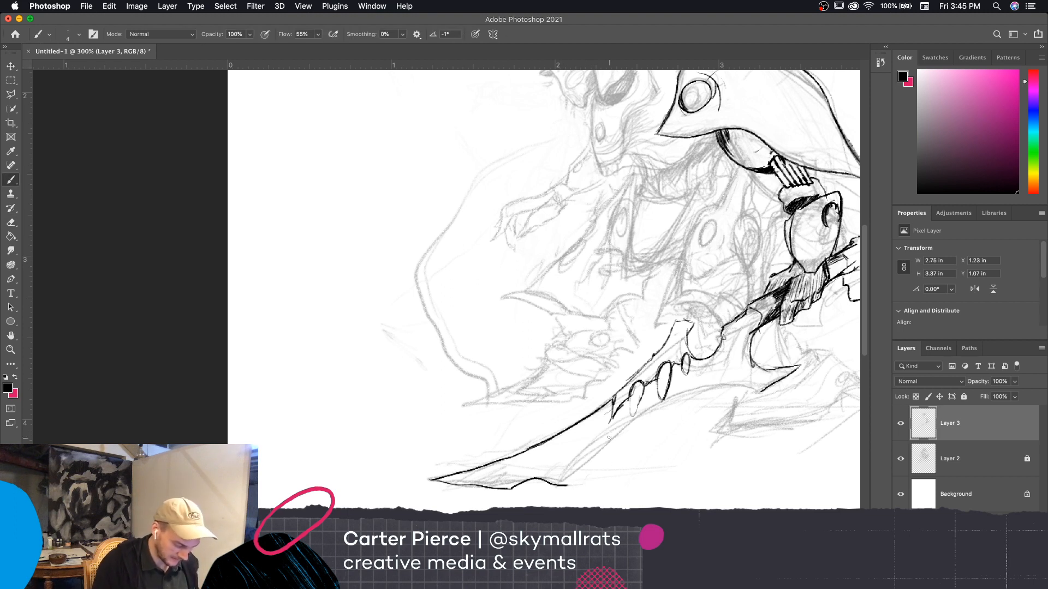
{"action": "left_click_drag", "start_coordinate": [580, 485], "coordinate": [554, 494]}
{"action": "key", "text": "super+z"}
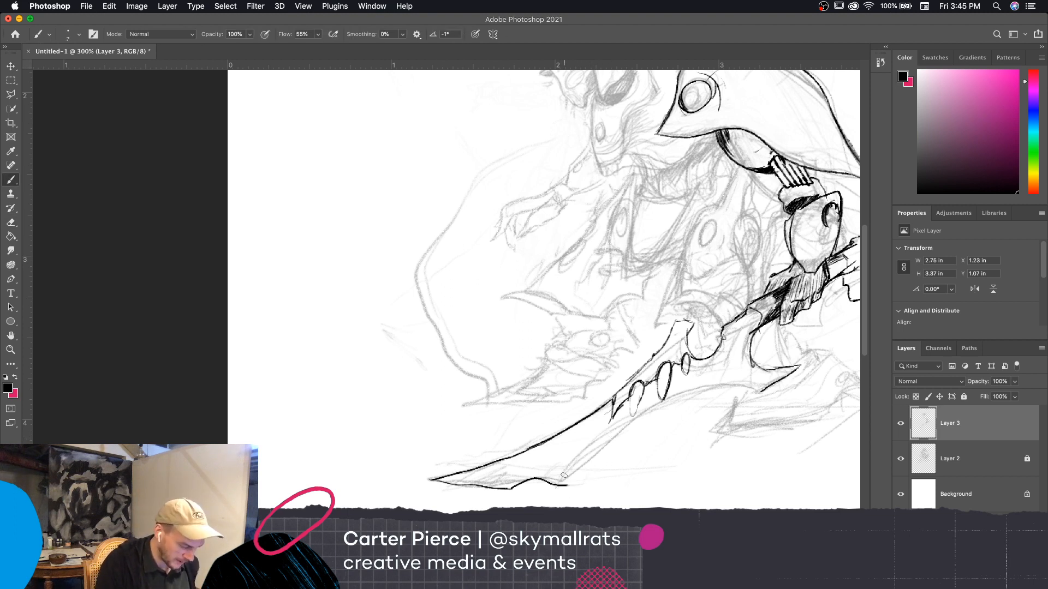
Trim the wavy contour's end with a larger eraser, and reduce the brush size to 3
{"action": "key", "text": "e"}
{"action": "left_click_drag", "start_coordinate": [568, 487], "coordinate": [561, 485]}
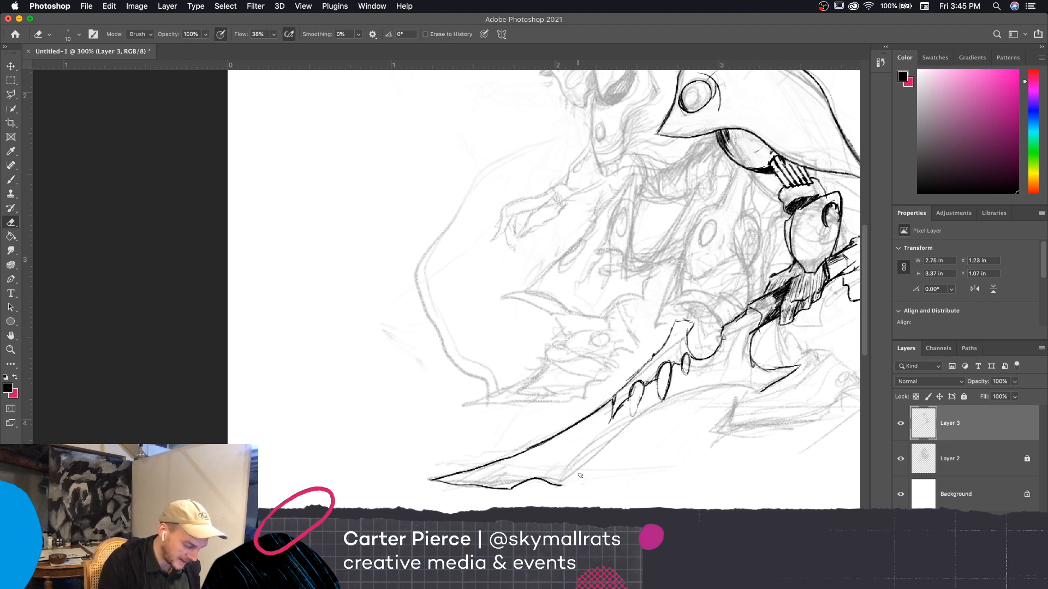
{"action": "key", "text": "bracketright"}
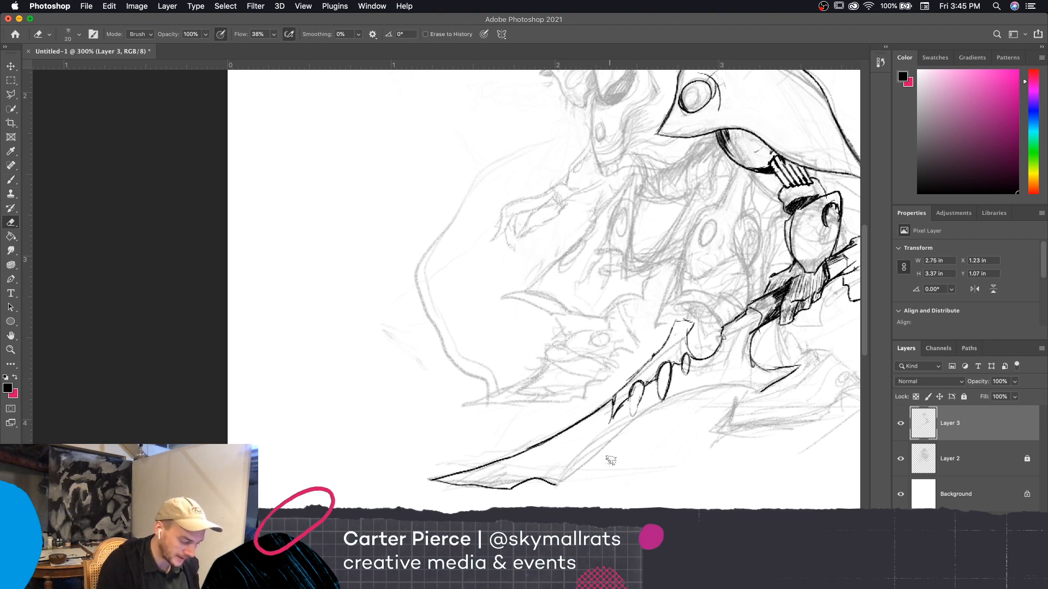
{"action": "key", "text": "b"}
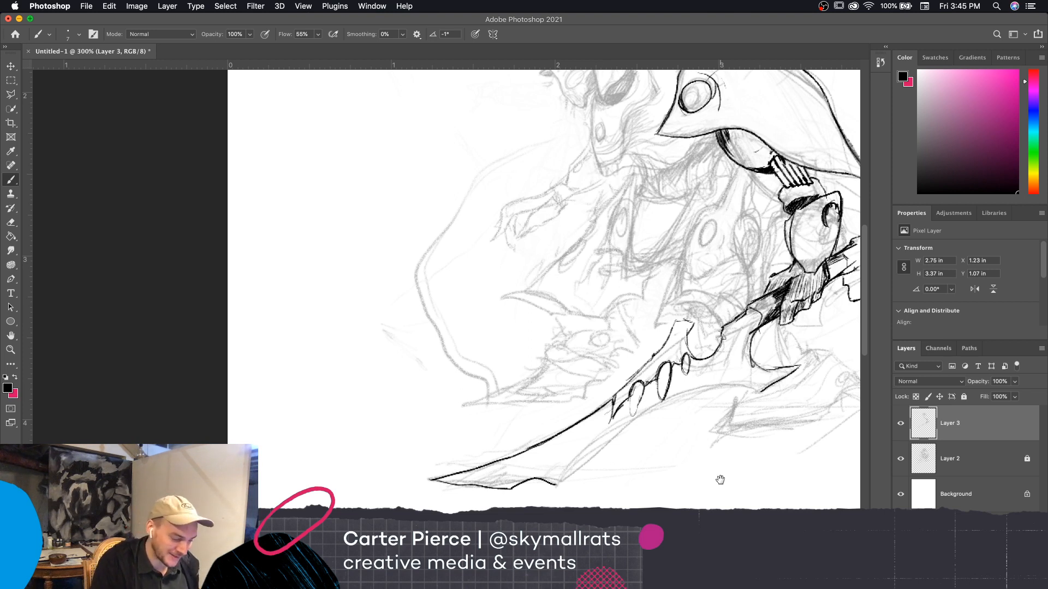
{"action": "scroll", "coordinate": [718, 479], "scroll_direction": "down", "scroll_amount": 2}
{"action": "scroll", "coordinate": [718, 480], "scroll_direction": "left", "scroll_amount": 2}
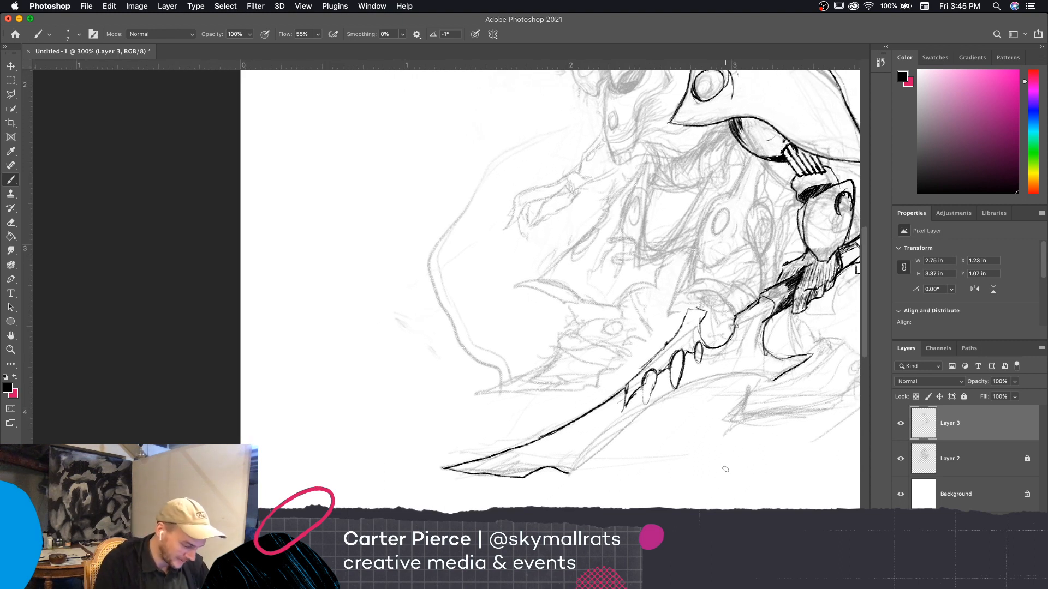
{"action": "key", "text": "bracketleft"}
{"action": "key", "text": "bracketleft"}
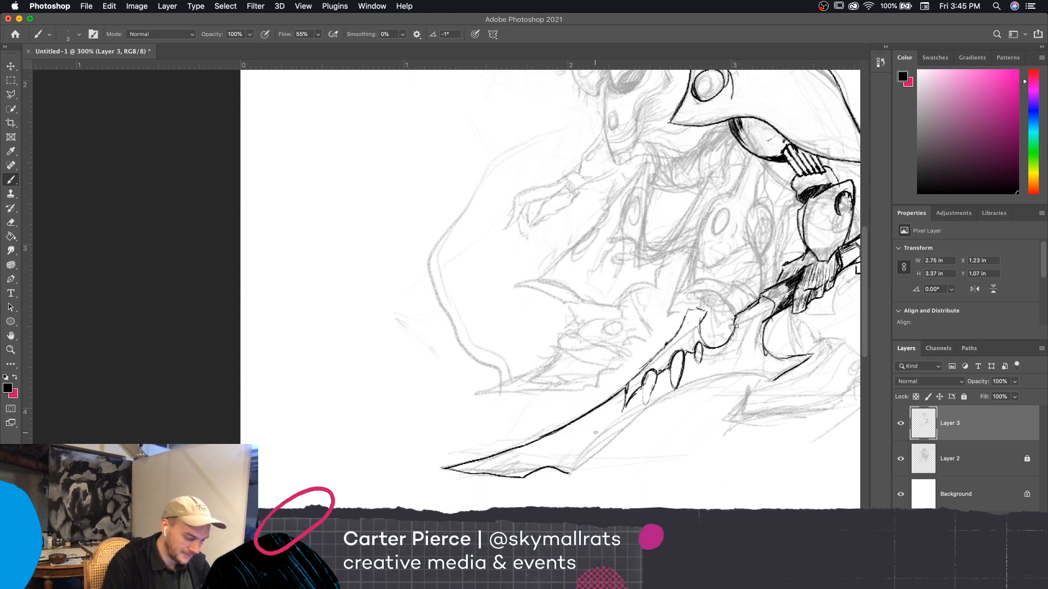
{"action": "left_click_drag", "start_coordinate": [574, 470], "coordinate": [642, 435]}
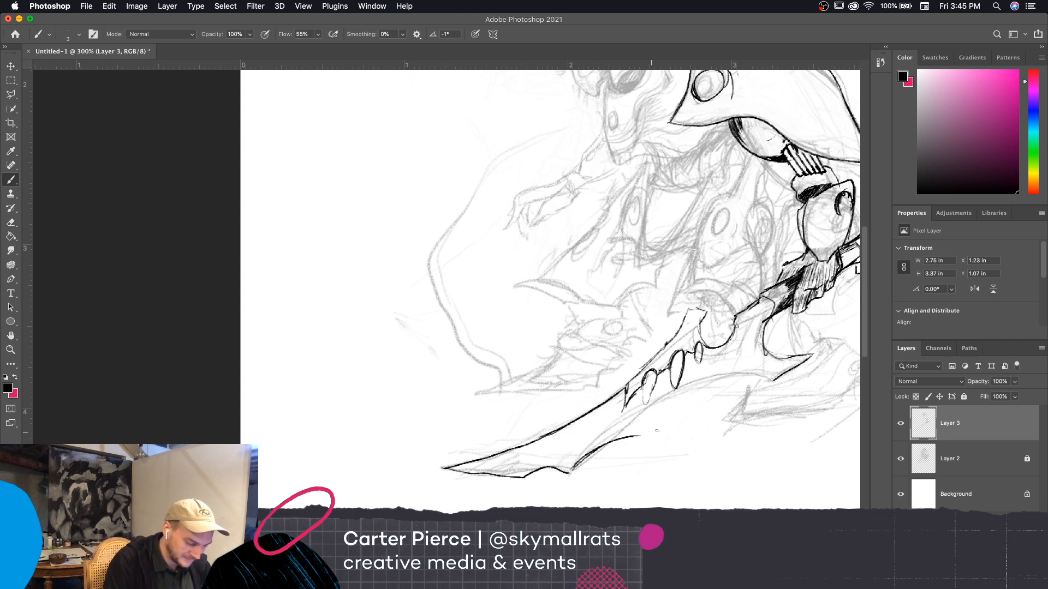
{"action": "key", "text": "super+z"}
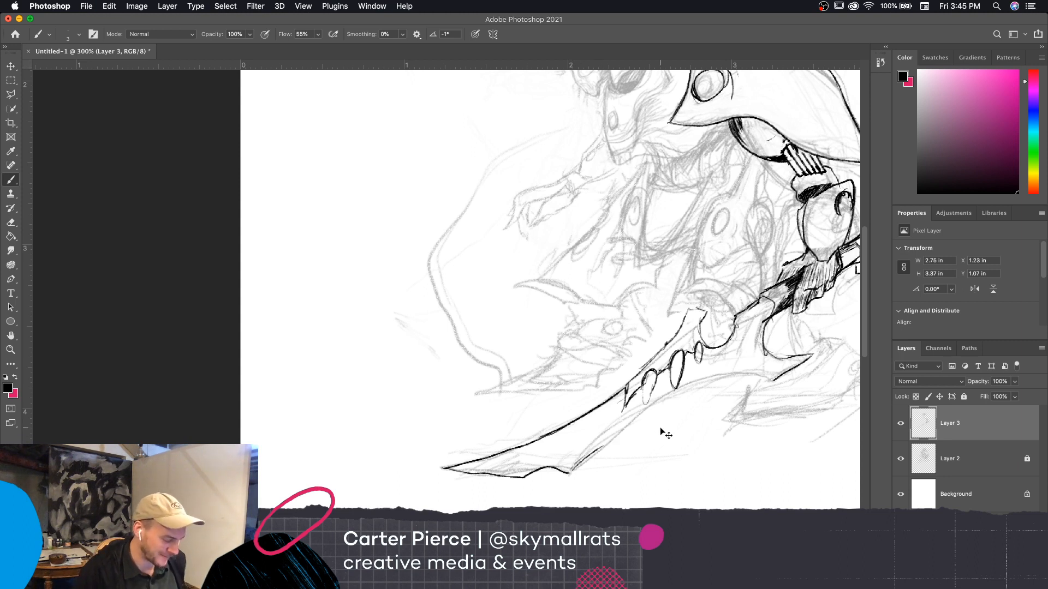
{"action": "key", "text": "super+z"}
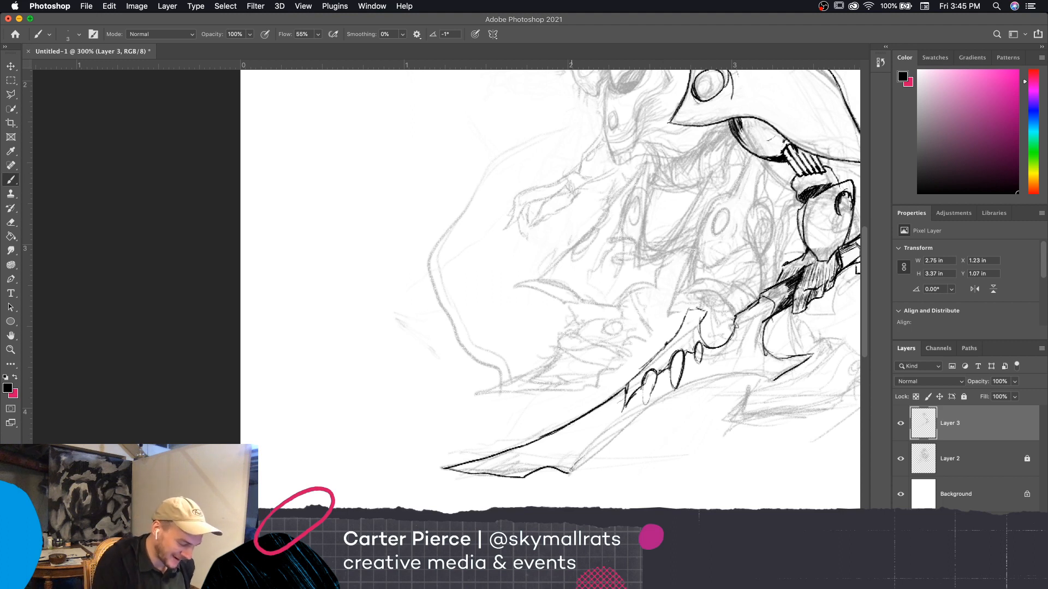
{"action": "left_click_drag", "start_coordinate": [571, 470], "coordinate": [627, 449]}
{"action": "key", "text": "super+z"}
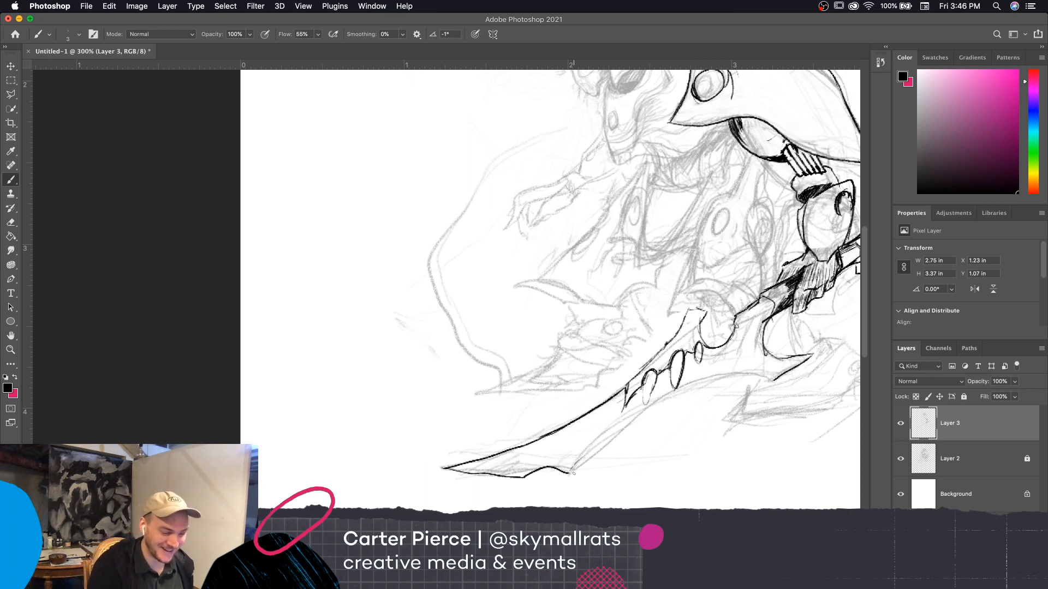
Erase the stray marks around the small oval on the forearm armor and redraw it as a closed outline
{"action": "scroll", "coordinate": [573, 472], "scroll_direction": "right", "scroll_amount": 3}
{"action": "key", "text": "e"}
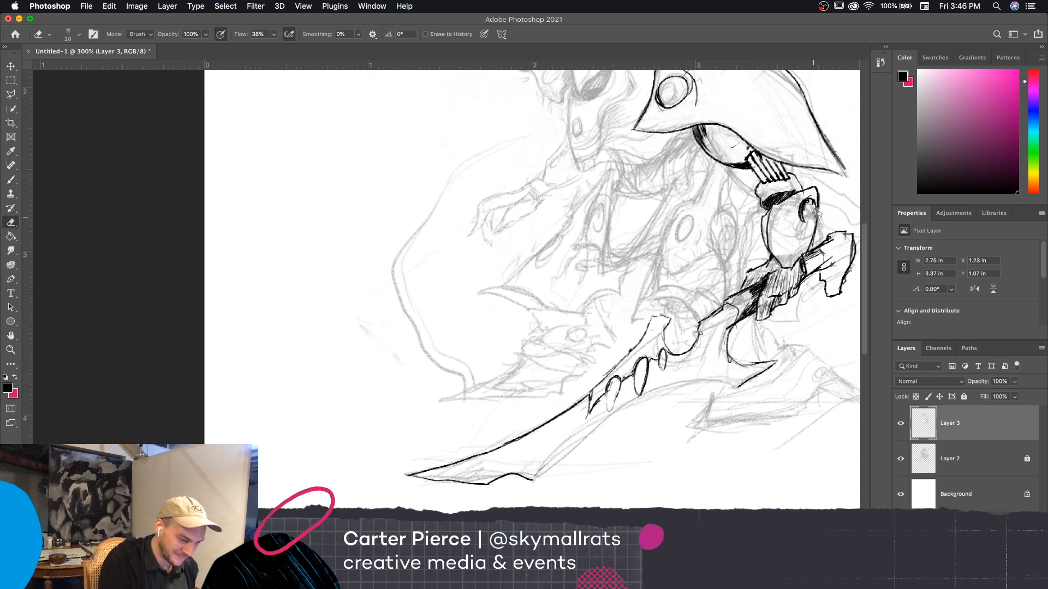
{"action": "left_click_drag", "start_coordinate": [816, 214], "coordinate": [817, 240]}
{"action": "key", "text": "b"}
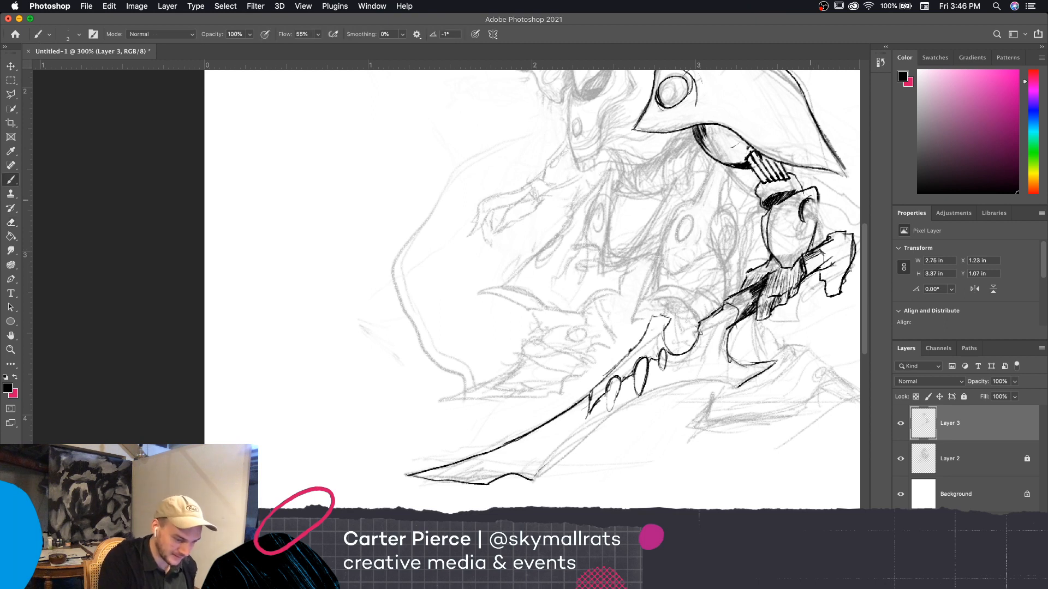
{"action": "mouse_move", "coordinate": [809, 199]}
{"action": "left_mouse_down"}
{"action": "mouse_move", "coordinate": [812, 224]}
{"action": "mouse_move", "coordinate": [798, 213]}
{"action": "left_mouse_up"}
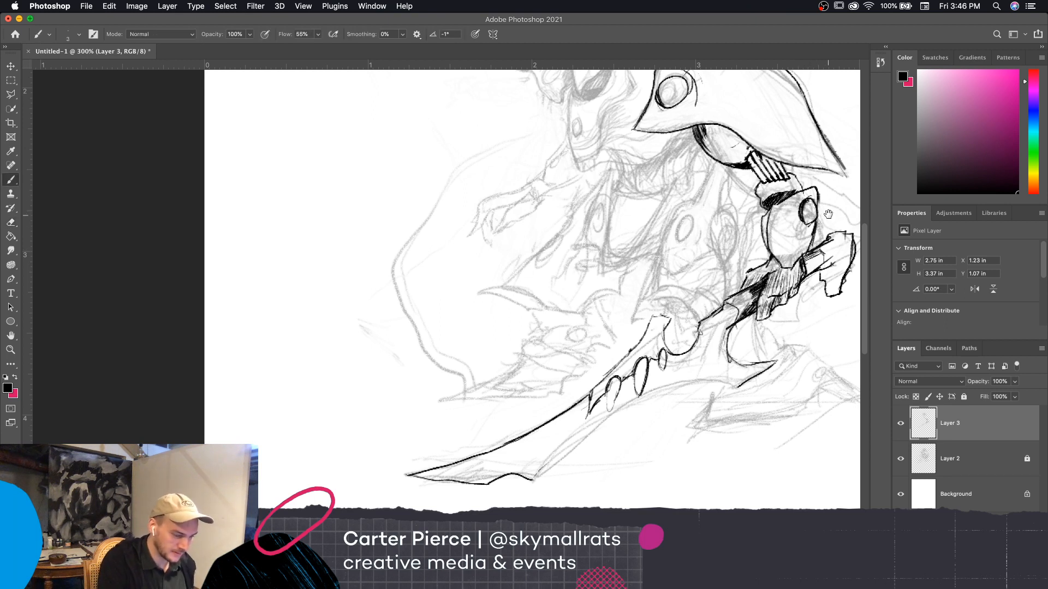
Ink the outline of the thigh armor plate below the shoulder armor, including the rounded piece on its edge nearest the forearm
{"action": "scroll", "coordinate": [828, 214], "scroll_direction": "right", "scroll_amount": 2}
{"action": "left_click_drag", "start_coordinate": [760, 389], "coordinate": [733, 483]}
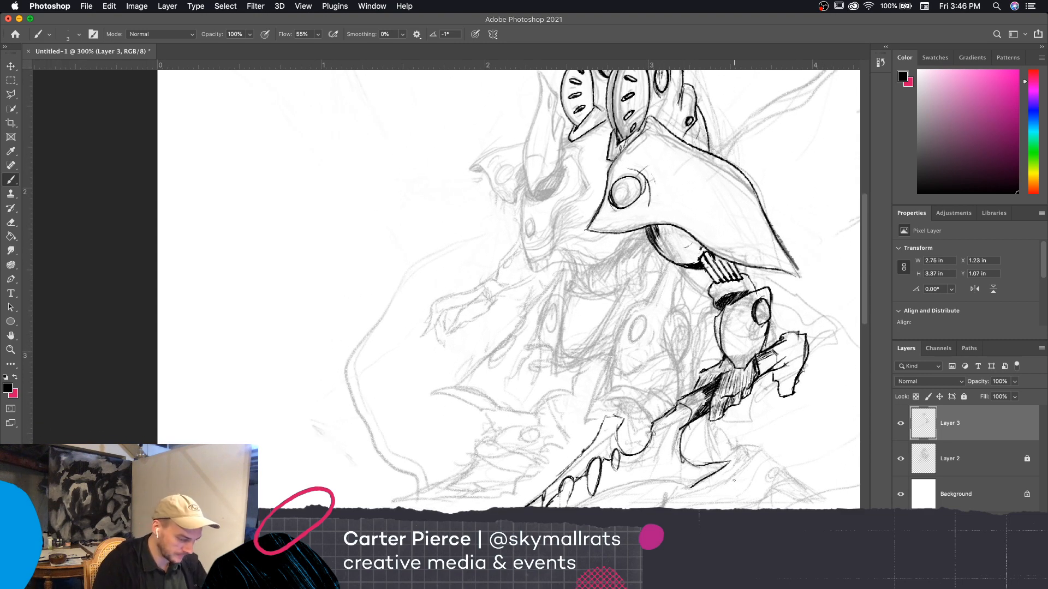
{"action": "left_click_drag", "start_coordinate": [730, 408], "coordinate": [735, 405]}
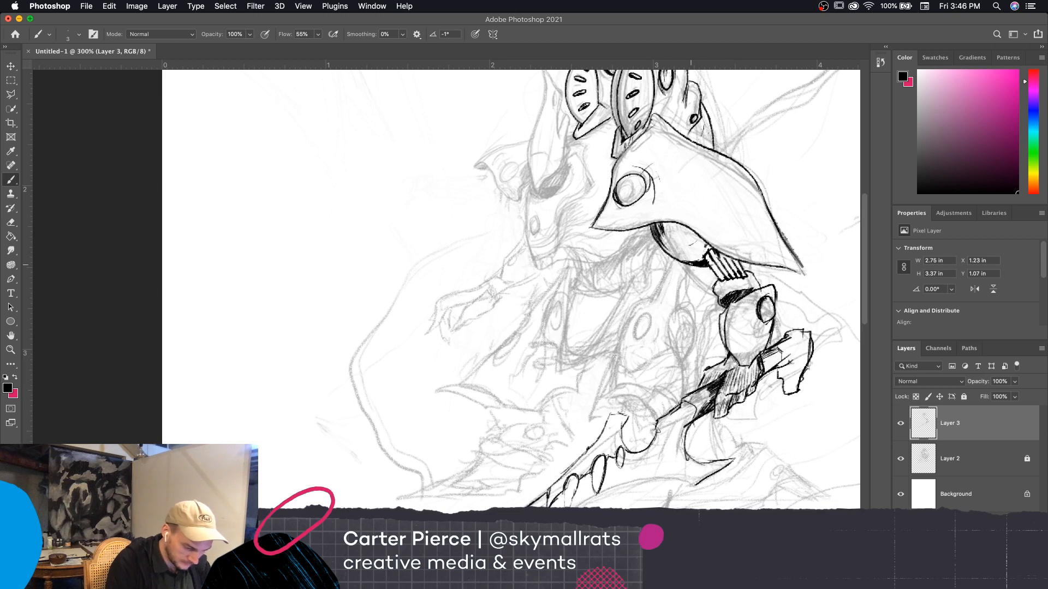
{"action": "mouse_move", "coordinate": [615, 351]}
{"action": "left_mouse_down"}
{"action": "mouse_move", "coordinate": [620, 322]}
{"action": "mouse_move", "coordinate": [668, 262]}
{"action": "mouse_move", "coordinate": [625, 325]}
{"action": "mouse_move", "coordinate": [623, 375]}
{"action": "mouse_move", "coordinate": [676, 350]}
{"action": "left_mouse_up"}
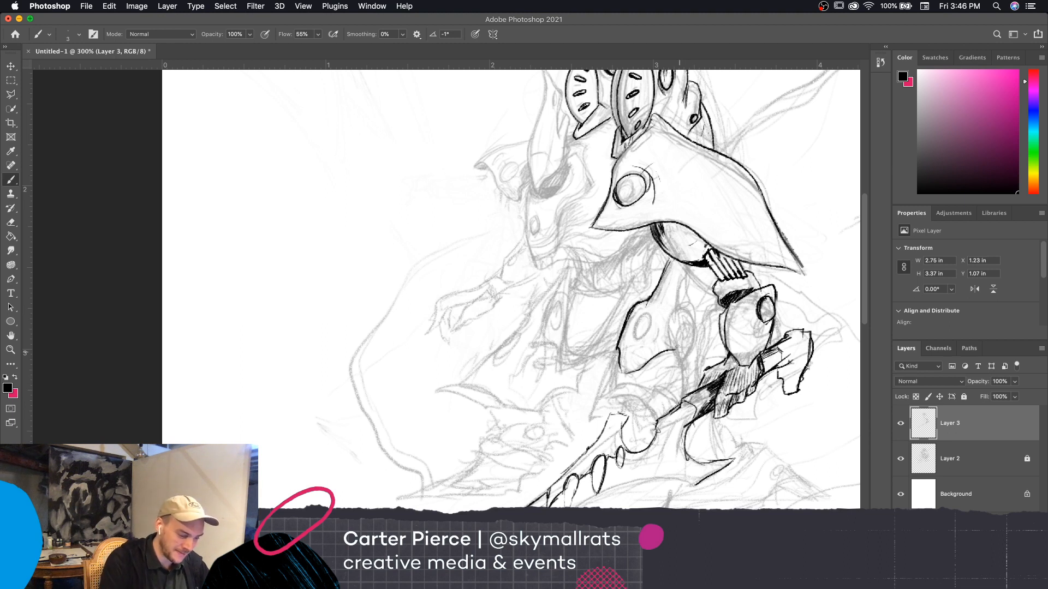
{"action": "mouse_move", "coordinate": [678, 351]}
{"action": "left_mouse_down"}
{"action": "mouse_move", "coordinate": [689, 331]}
{"action": "mouse_move", "coordinate": [677, 346]}
{"action": "left_mouse_up"}
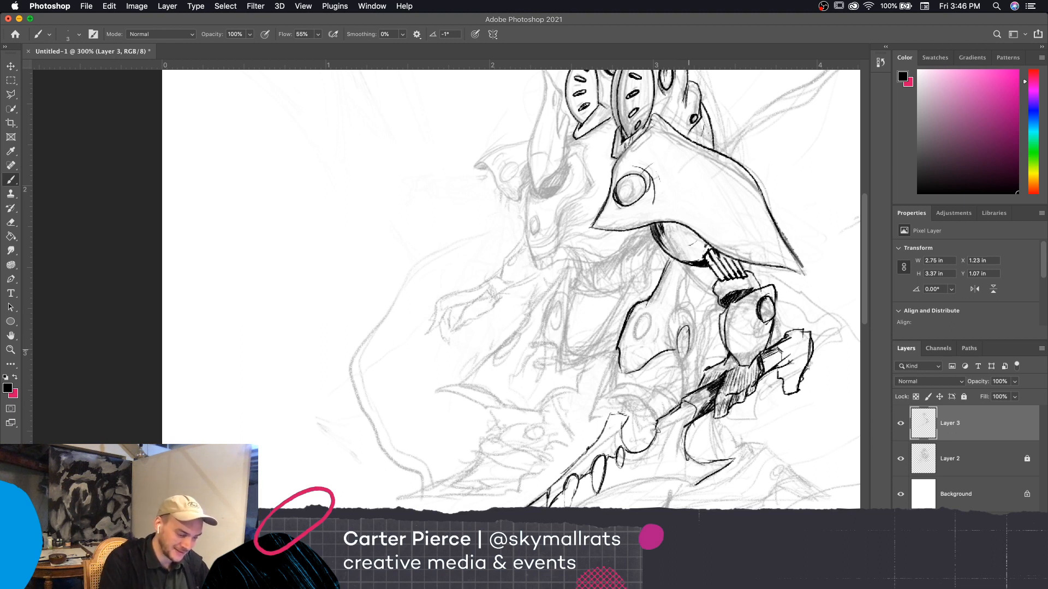
{"action": "key", "text": "super+z"}
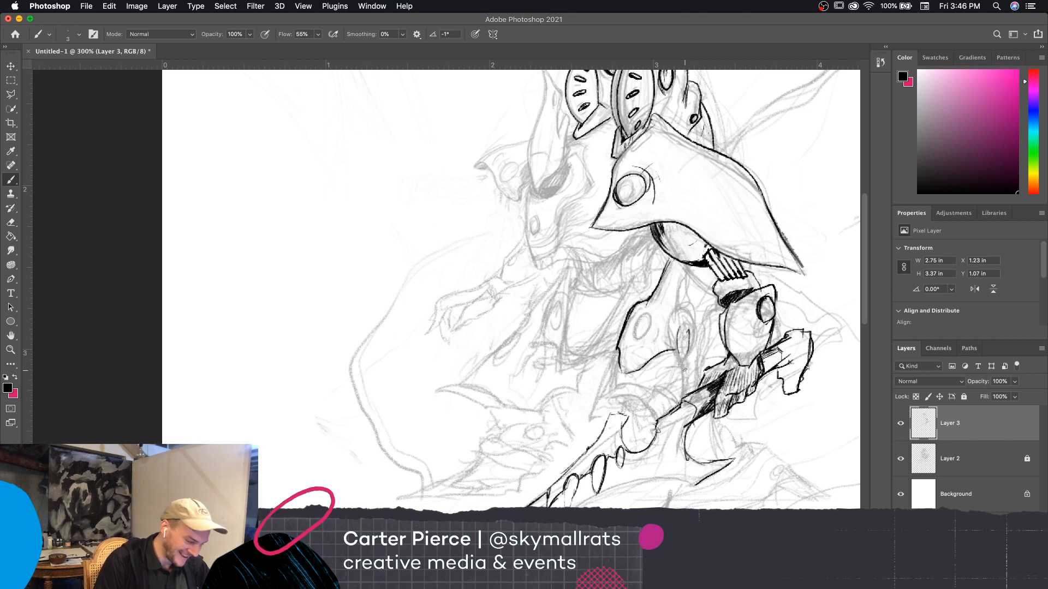
{"action": "mouse_move", "coordinate": [678, 328]}
{"action": "left_mouse_down"}
{"action": "mouse_move", "coordinate": [684, 344]}
{"action": "mouse_move", "coordinate": [676, 310]}
{"action": "mouse_move", "coordinate": [686, 281]}
{"action": "mouse_move", "coordinate": [673, 259]}
{"action": "mouse_move", "coordinate": [683, 260]}
{"action": "left_mouse_up"}
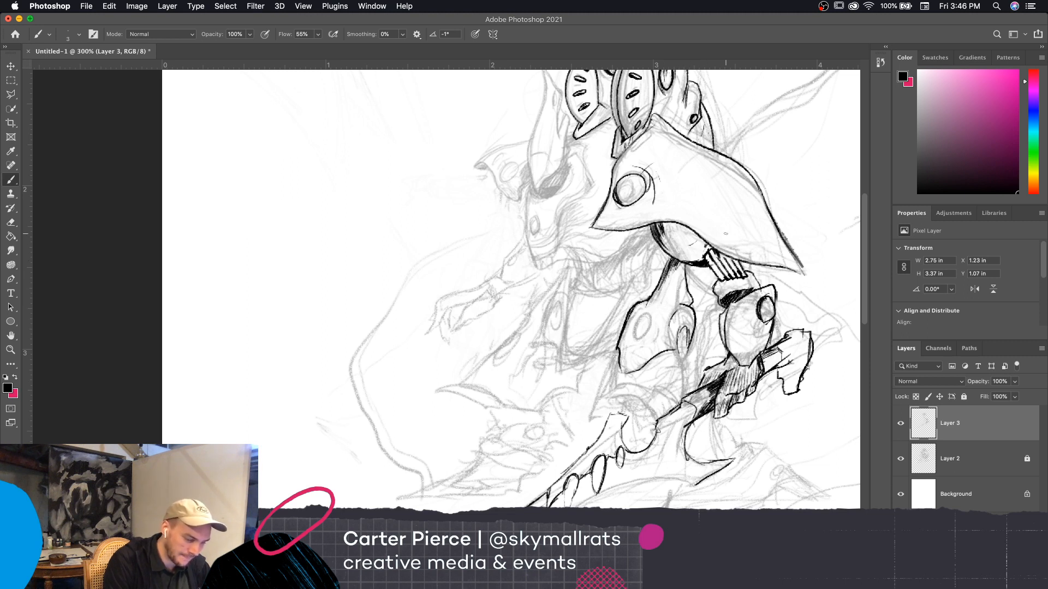
Ink the small oval inside the thigh armor plate and thicken its rim with shading
{"action": "scroll", "coordinate": [774, 453], "scroll_direction": "down", "scroll_amount": 5}
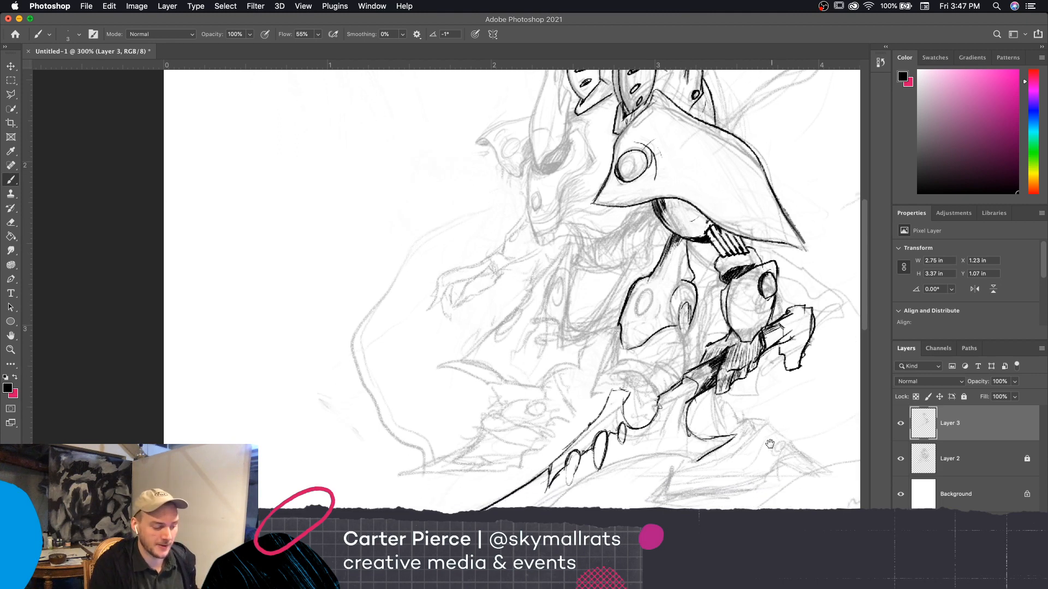
{"action": "scroll", "coordinate": [754, 456], "scroll_direction": "down", "scroll_amount": 2}
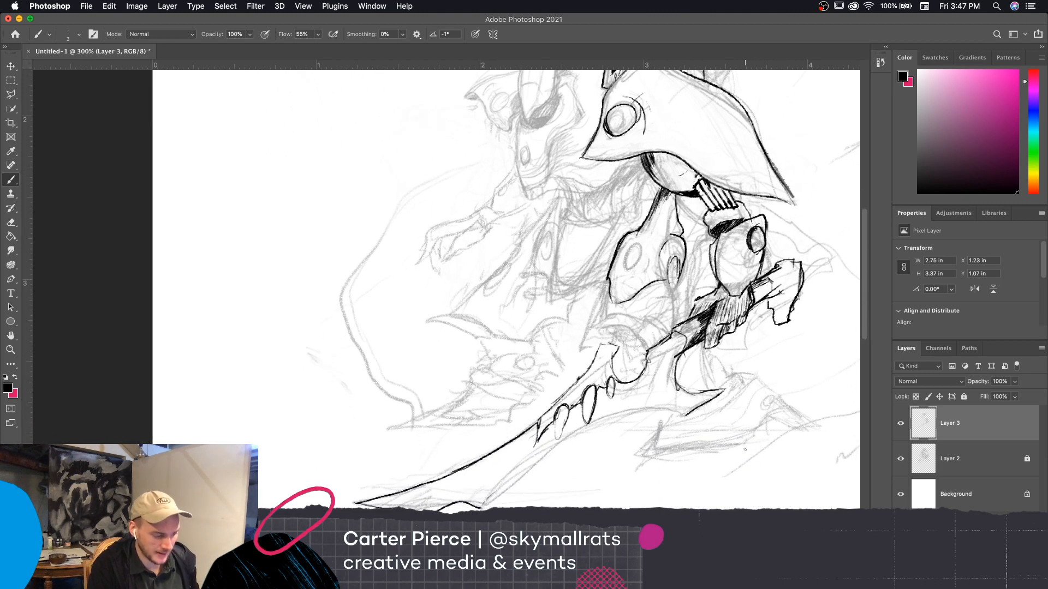
{"action": "left_click_drag", "start_coordinate": [634, 242], "coordinate": [626, 269]}
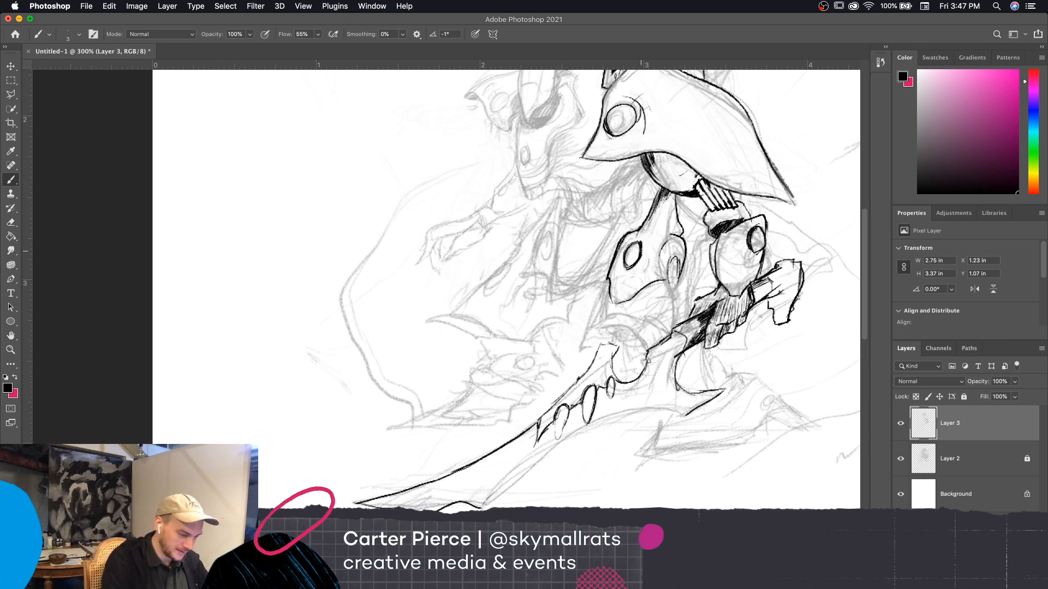
{"action": "mouse_move", "coordinate": [627, 266]}
{"action": "left_mouse_down"}
{"action": "mouse_move", "coordinate": [634, 257]}
{"action": "mouse_move", "coordinate": [628, 263]}
{"action": "left_mouse_up"}
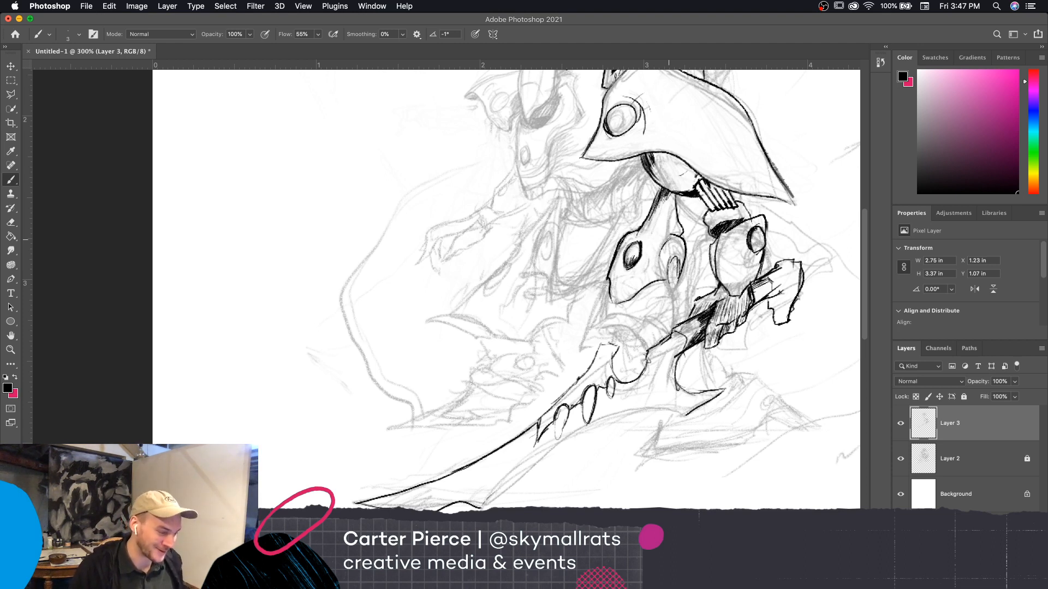
Ink the curved knee section and shaded cuff below the thigh plate, plus the sloping outer edge of the far hip
{"action": "scroll", "coordinate": [756, 378], "scroll_direction": "down", "scroll_amount": 2}
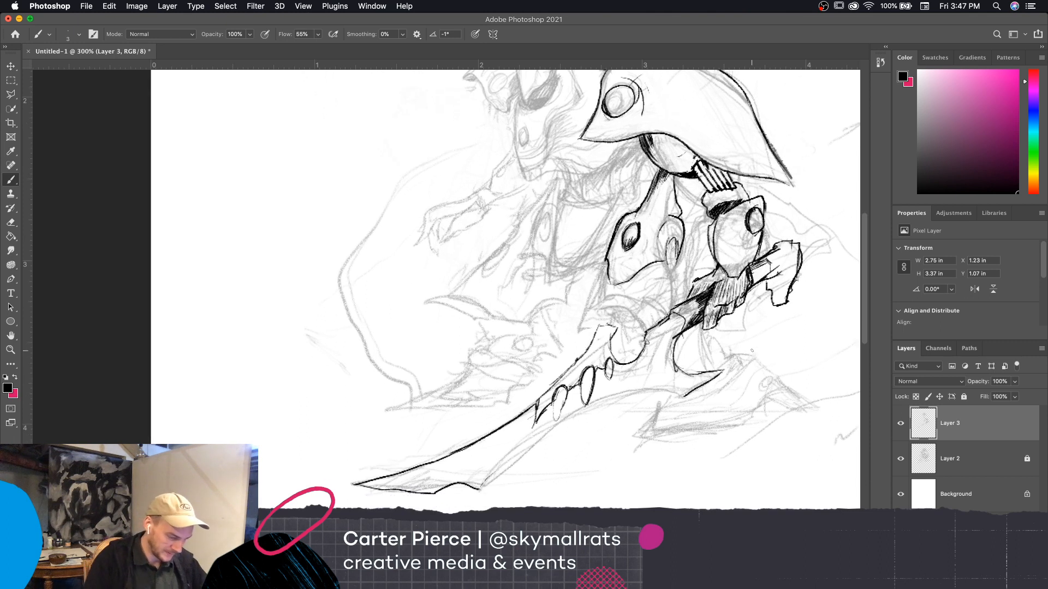
{"action": "mouse_move", "coordinate": [606, 266]}
{"action": "left_mouse_down"}
{"action": "mouse_move", "coordinate": [600, 296]}
{"action": "mouse_move", "coordinate": [640, 292]}
{"action": "mouse_move", "coordinate": [656, 319]}
{"action": "mouse_move", "coordinate": [674, 271]}
{"action": "left_mouse_up"}
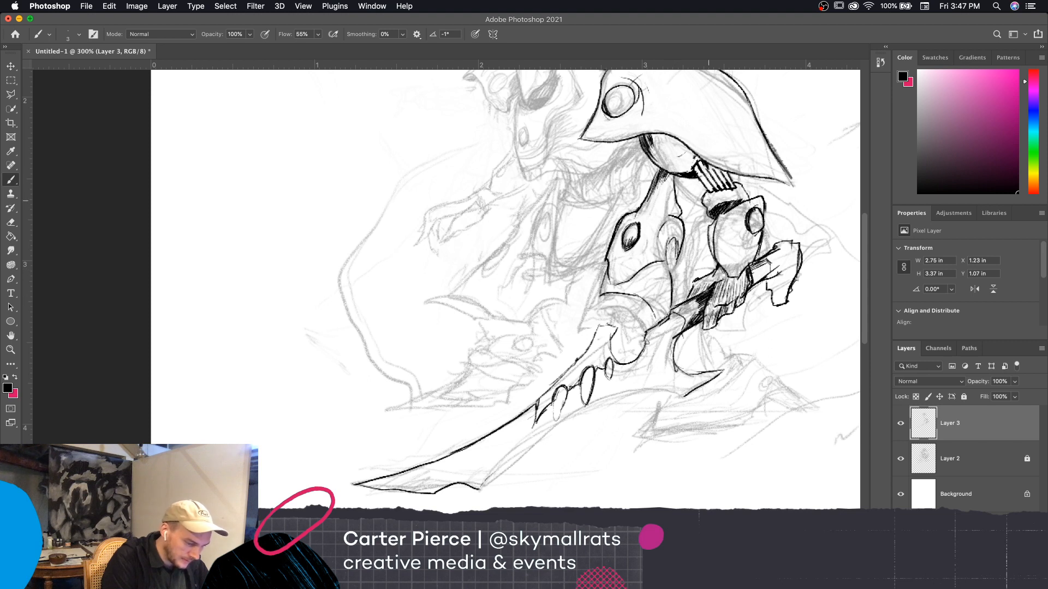
{"action": "mouse_move", "coordinate": [601, 295]}
{"action": "left_mouse_down"}
{"action": "mouse_move", "coordinate": [582, 314]}
{"action": "mouse_move", "coordinate": [599, 315]}
{"action": "left_mouse_up"}
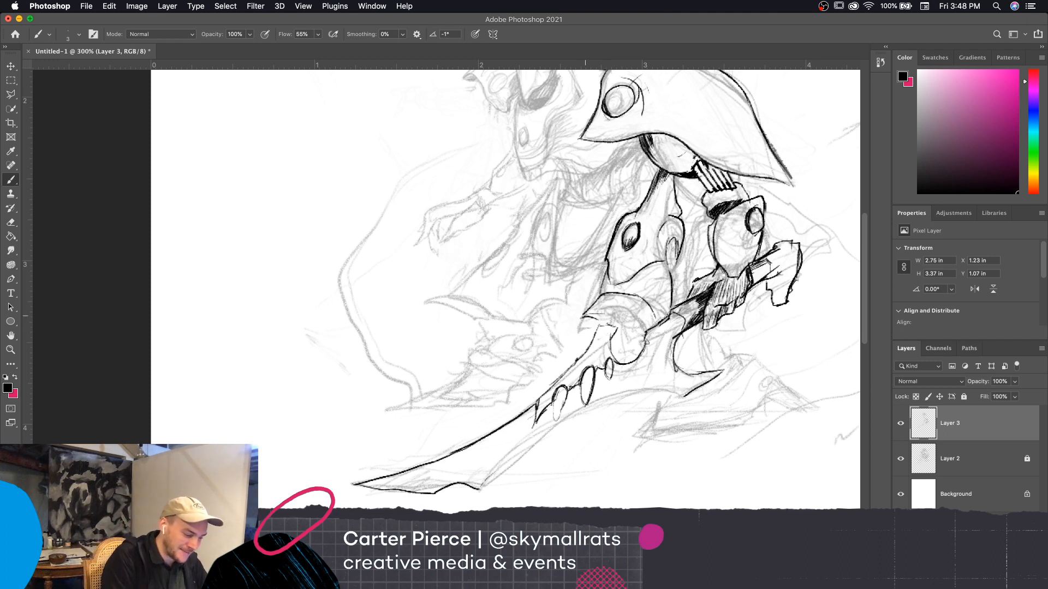
{"action": "left_click_drag", "start_coordinate": [588, 321], "coordinate": [625, 329]}
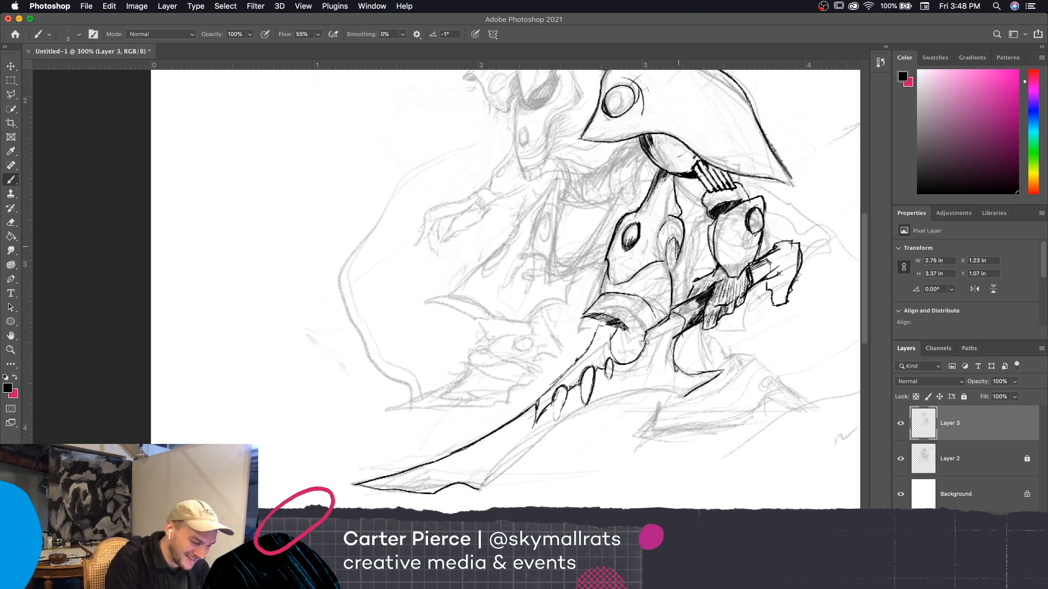
{"action": "left_click_drag", "start_coordinate": [682, 252], "coordinate": [677, 264]}
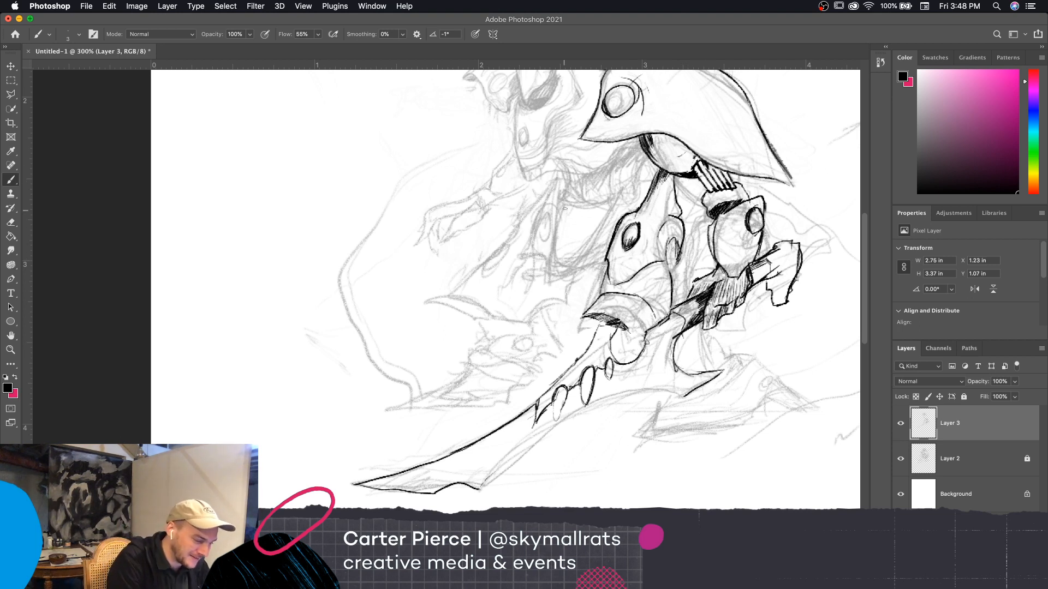
{"action": "mouse_move", "coordinate": [562, 204]}
{"action": "left_mouse_down"}
{"action": "mouse_move", "coordinate": [558, 173]}
{"action": "mouse_move", "coordinate": [515, 234]}
{"action": "left_mouse_up"}
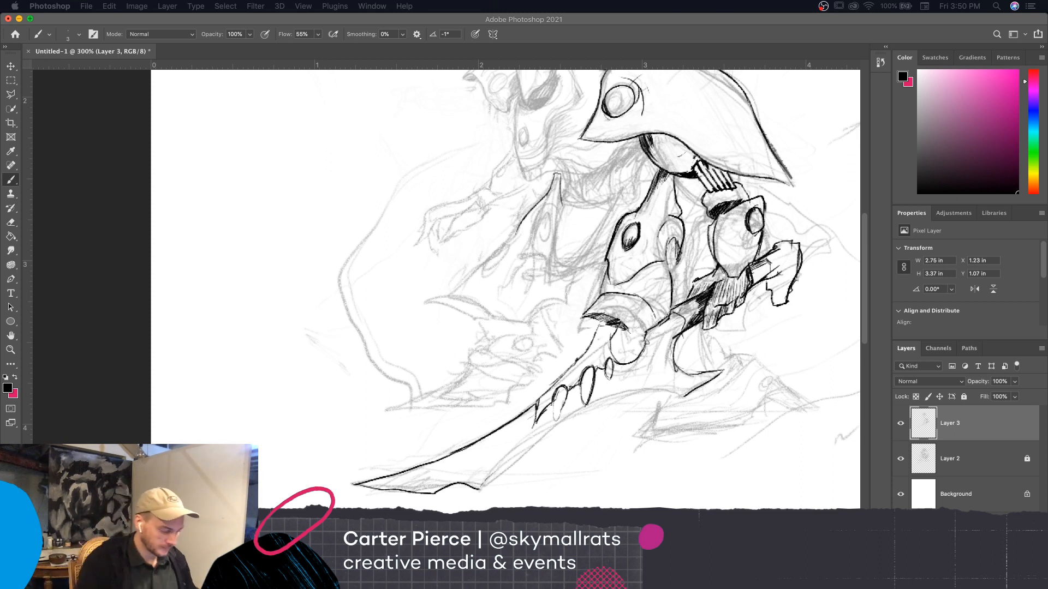
Clean up the blade line overlapping the leg cuff and ink the blade's long lower edge from the guard to the wavy end
{"action": "left_click", "coordinate": [481, 490]}
{"action": "left_click_drag", "start_coordinate": [479, 490], "coordinate": [514, 464]}
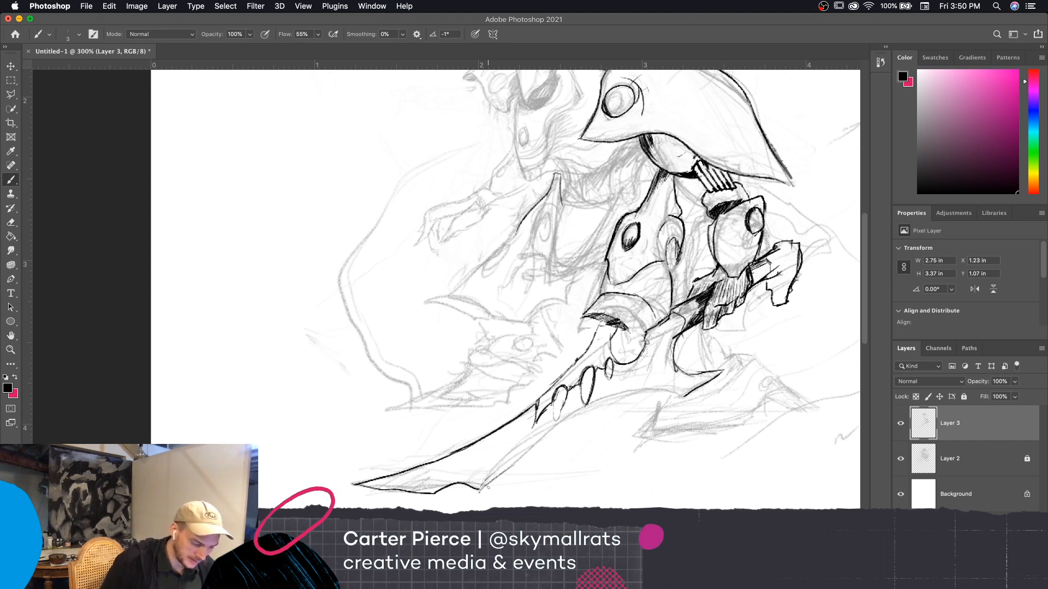
{"action": "left_click_drag", "start_coordinate": [479, 490], "coordinate": [496, 478]}
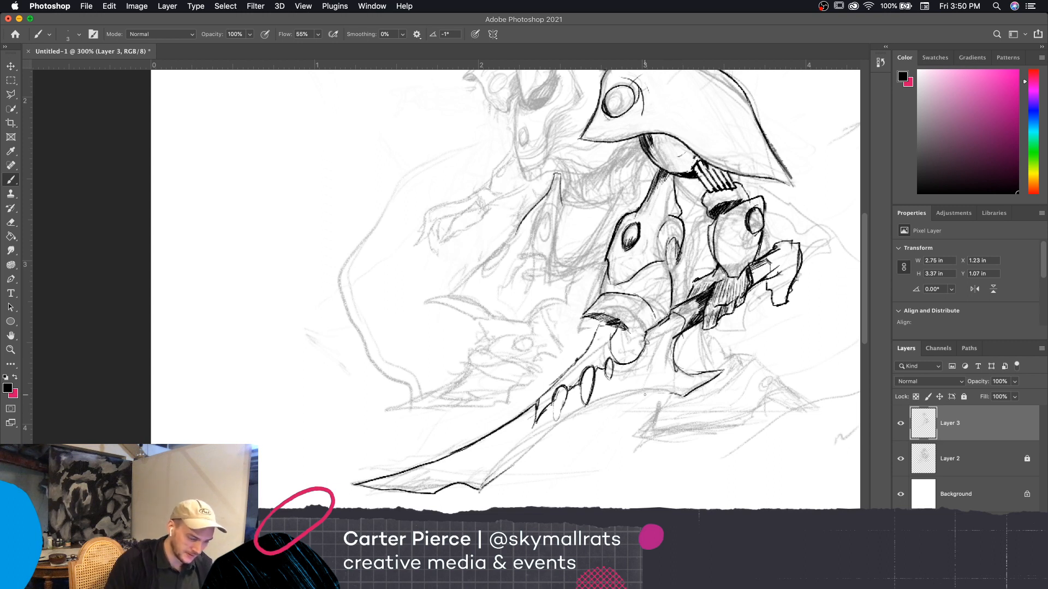
{"action": "key", "text": "e"}
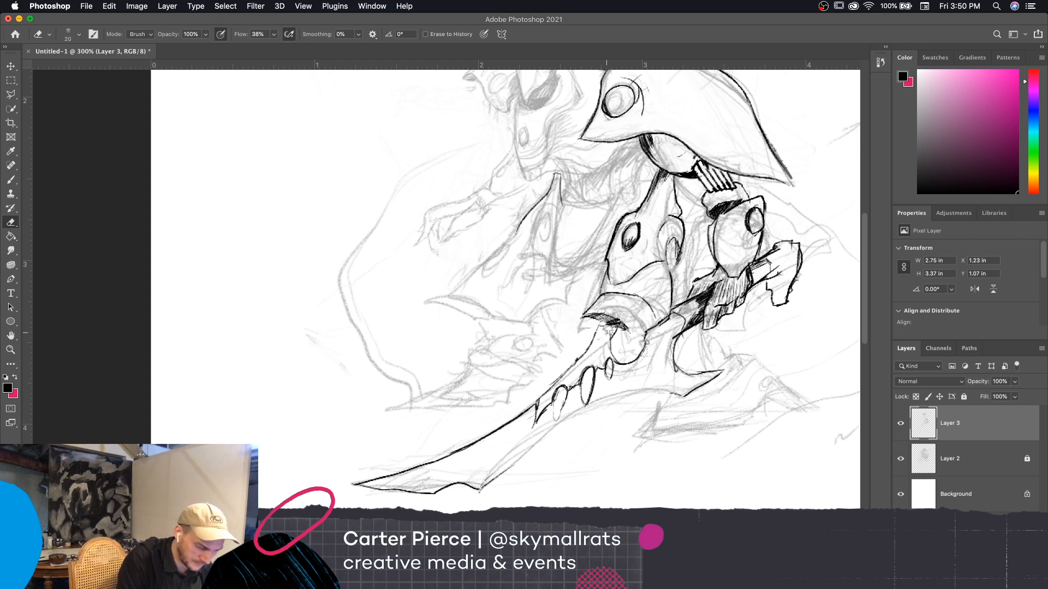
{"action": "mouse_move", "coordinate": [605, 331]}
{"action": "left_mouse_down"}
{"action": "mouse_move", "coordinate": [615, 325]}
{"action": "mouse_move", "coordinate": [605, 335]}
{"action": "left_mouse_up"}
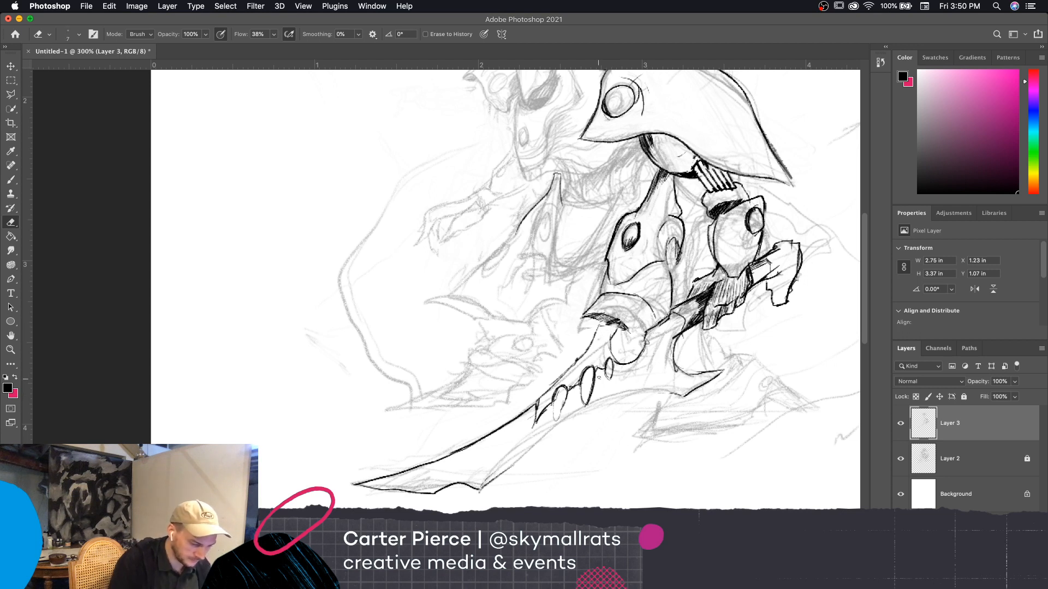
{"action": "key", "text": "b"}
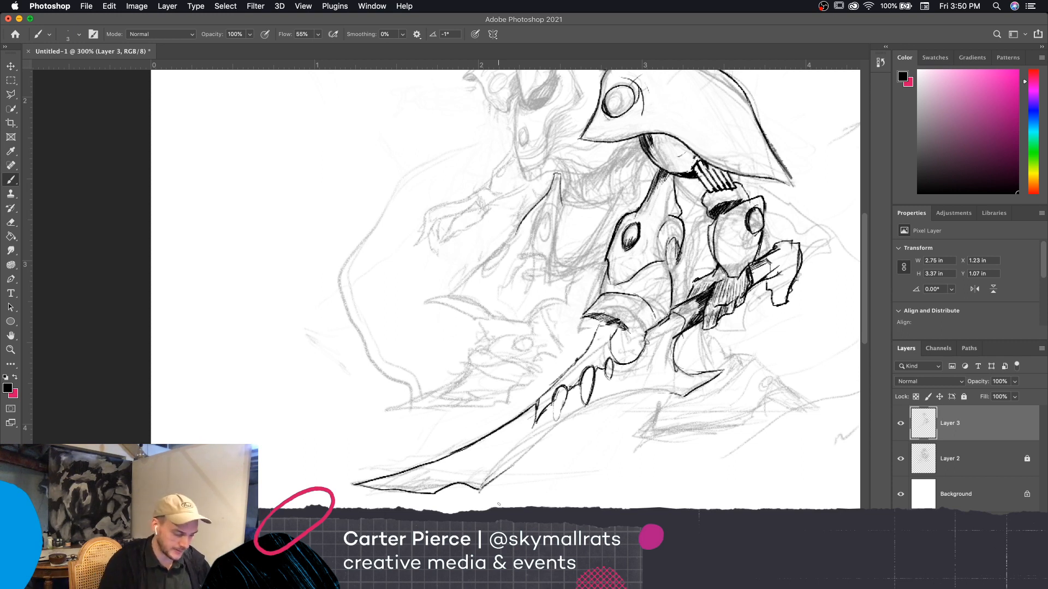
{"action": "mouse_move", "coordinate": [682, 396]}
{"action": "left_mouse_down"}
{"action": "mouse_move", "coordinate": [608, 401]}
{"action": "mouse_move", "coordinate": [494, 489]}
{"action": "mouse_move", "coordinate": [458, 484]}
{"action": "left_mouse_up"}
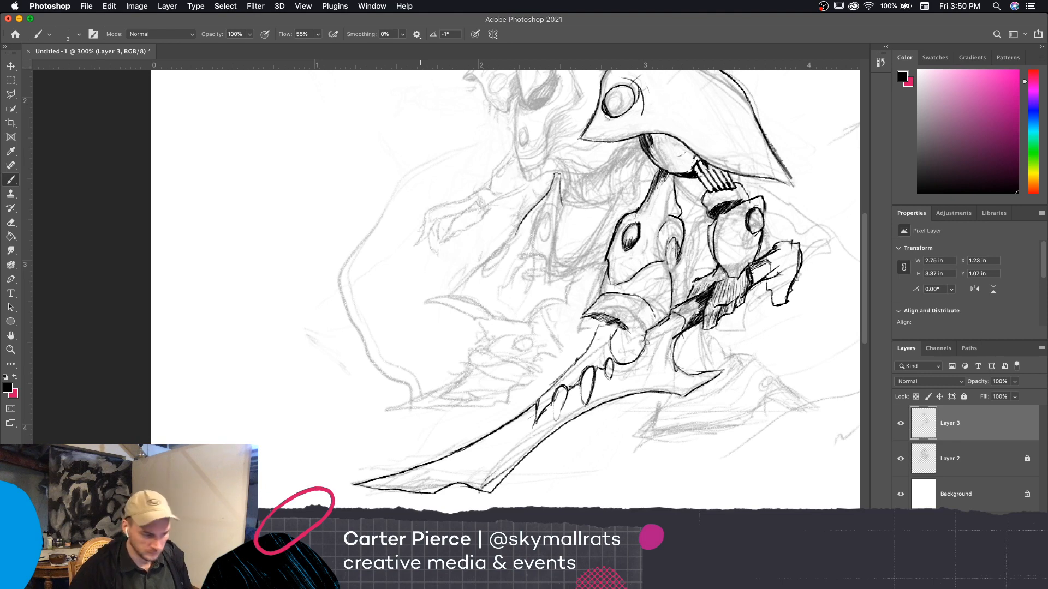
{"action": "key", "text": "super+minus"}
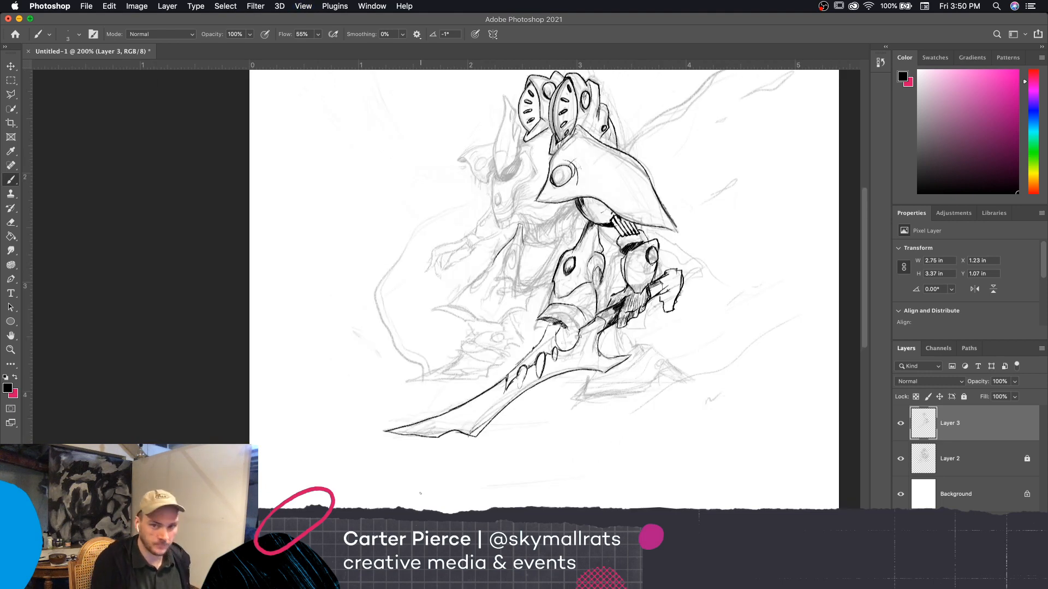
{"action": "left_click_drag", "start_coordinate": [678, 402], "coordinate": [656, 419]}
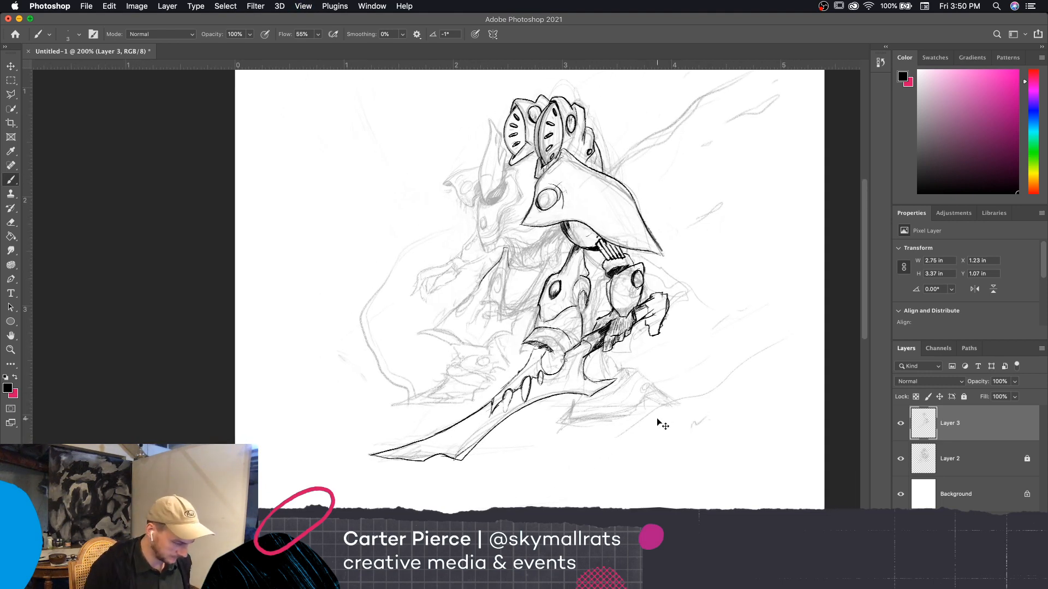
Ink the angular plate hanging between the hips, with its long side, bottom edge and redrawn inner diagonal line meeting the thigh armor
{"action": "key", "text": "super+plus"}
{"action": "scroll", "coordinate": [657, 419], "scroll_direction": "up", "scroll_amount": 2}
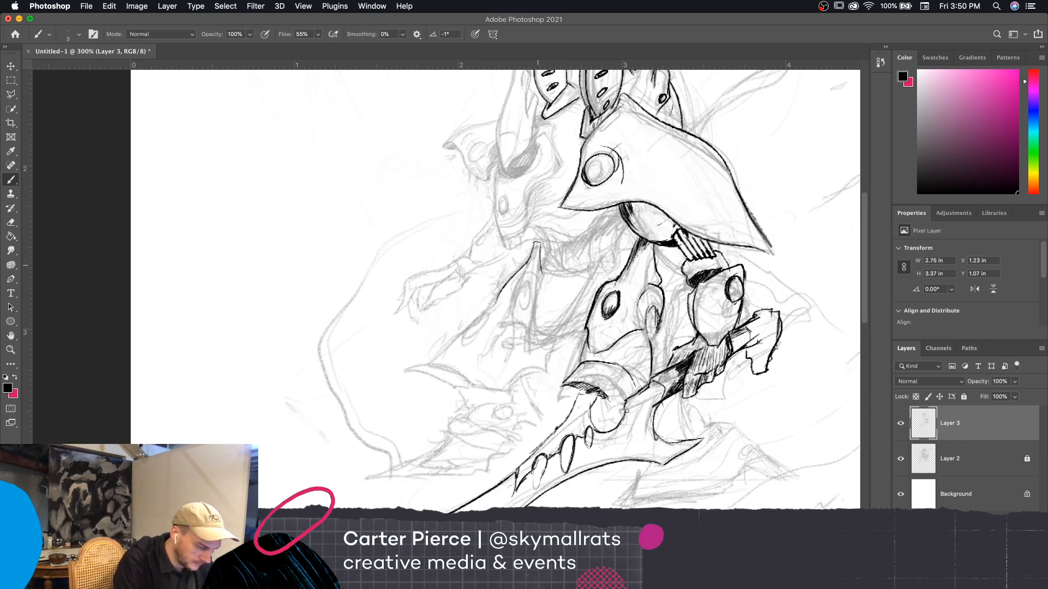
{"action": "mouse_move", "coordinate": [539, 274]}
{"action": "left_mouse_down"}
{"action": "mouse_move", "coordinate": [528, 332]}
{"action": "mouse_move", "coordinate": [529, 322]}
{"action": "left_mouse_up"}
{"action": "mouse_move", "coordinate": [532, 320]}
{"action": "left_mouse_down"}
{"action": "mouse_move", "coordinate": [526, 350]}
{"action": "mouse_move", "coordinate": [539, 354]}
{"action": "left_mouse_up"}
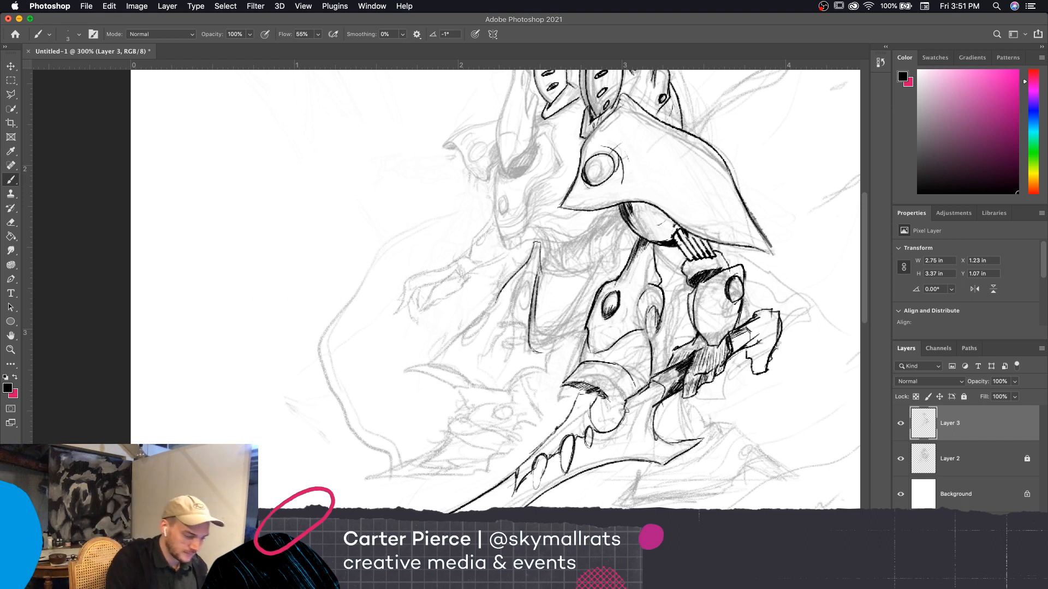
{"action": "left_click_drag", "start_coordinate": [532, 350], "coordinate": [585, 342]}
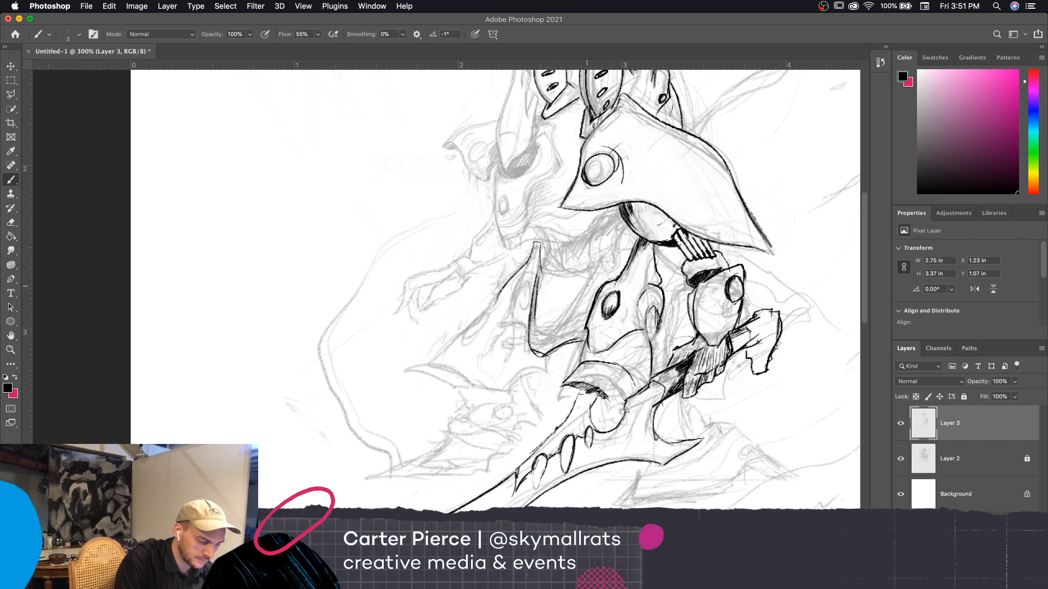
{"action": "left_click_drag", "start_coordinate": [552, 336], "coordinate": [600, 279]}
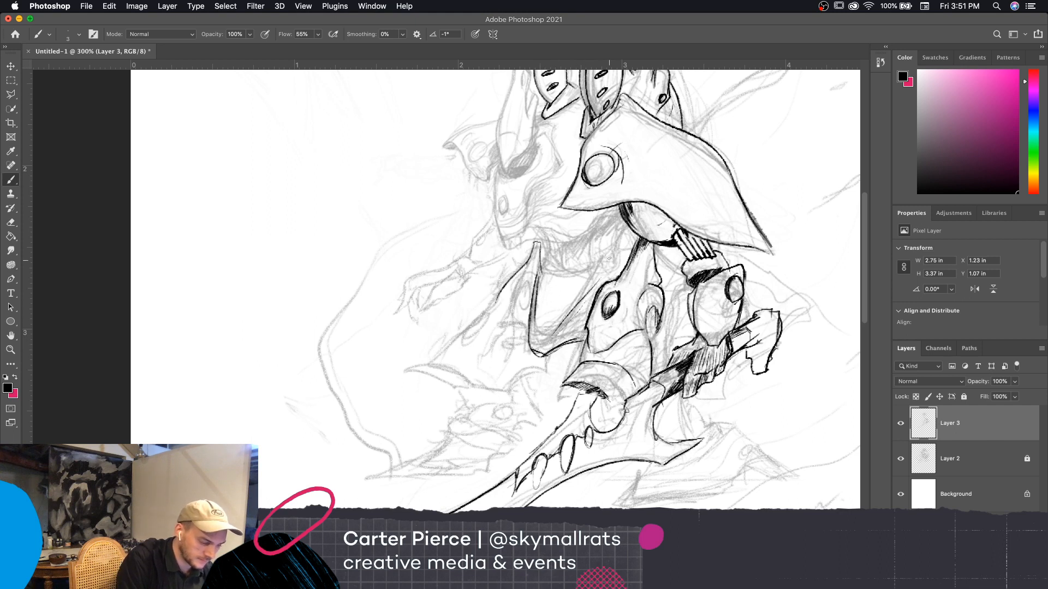
{"action": "key", "text": "super+z"}
{"action": "key", "text": "super+z"}
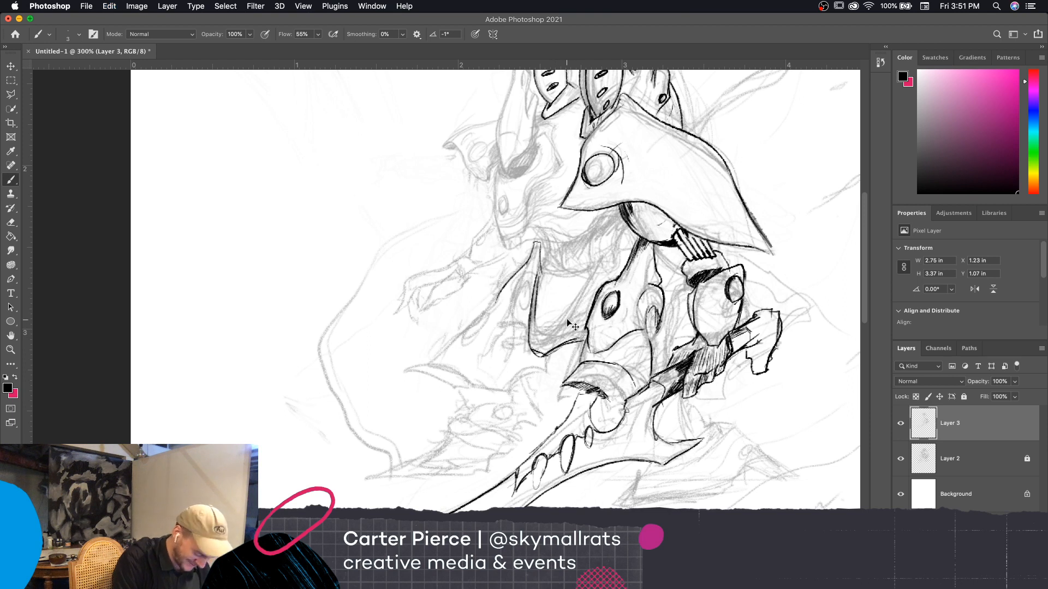
{"action": "left_click_drag", "start_coordinate": [552, 335], "coordinate": [600, 273]}
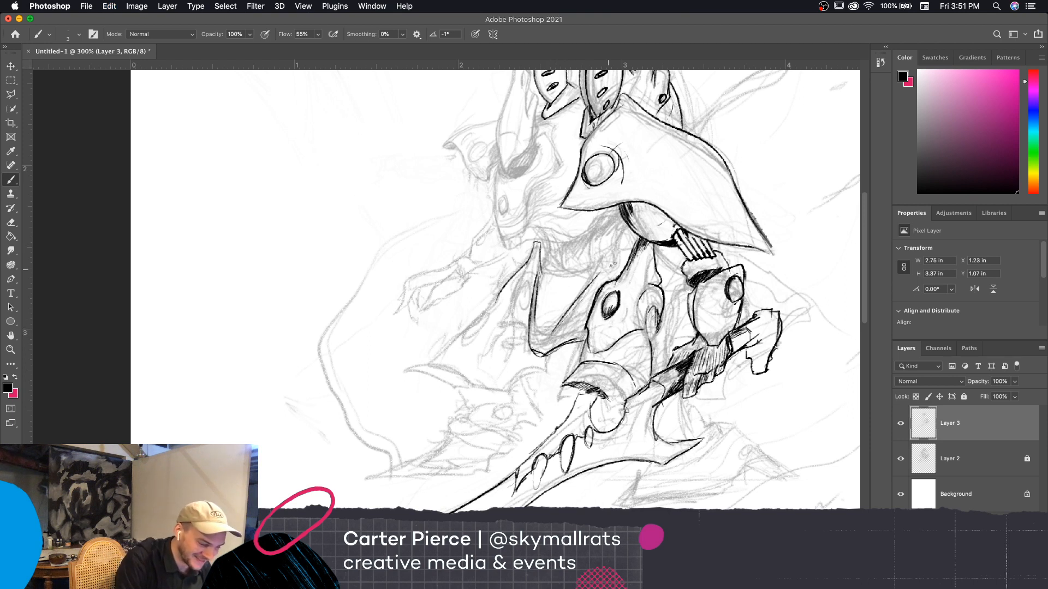
Ink the small hip detail and the body contour from below the dark eye to the lower point and back under the shoulder armor
{"action": "mouse_move", "coordinate": [542, 259]}
{"action": "left_mouse_down"}
{"action": "mouse_move", "coordinate": [537, 286]}
{"action": "mouse_move", "coordinate": [542, 259]}
{"action": "left_mouse_up"}
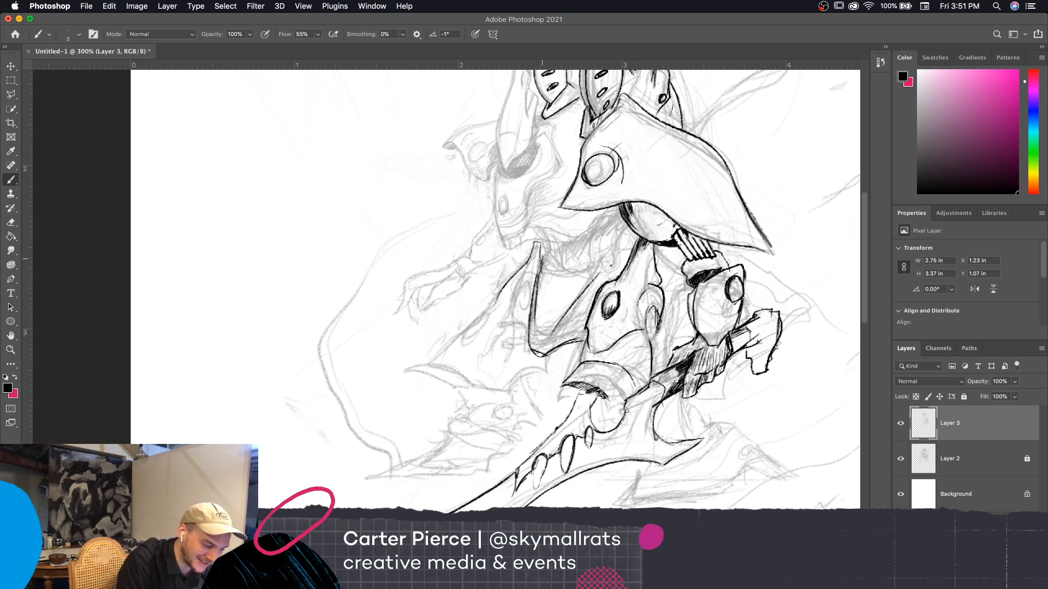
{"action": "left_click_drag", "start_coordinate": [628, 264], "coordinate": [614, 250]}
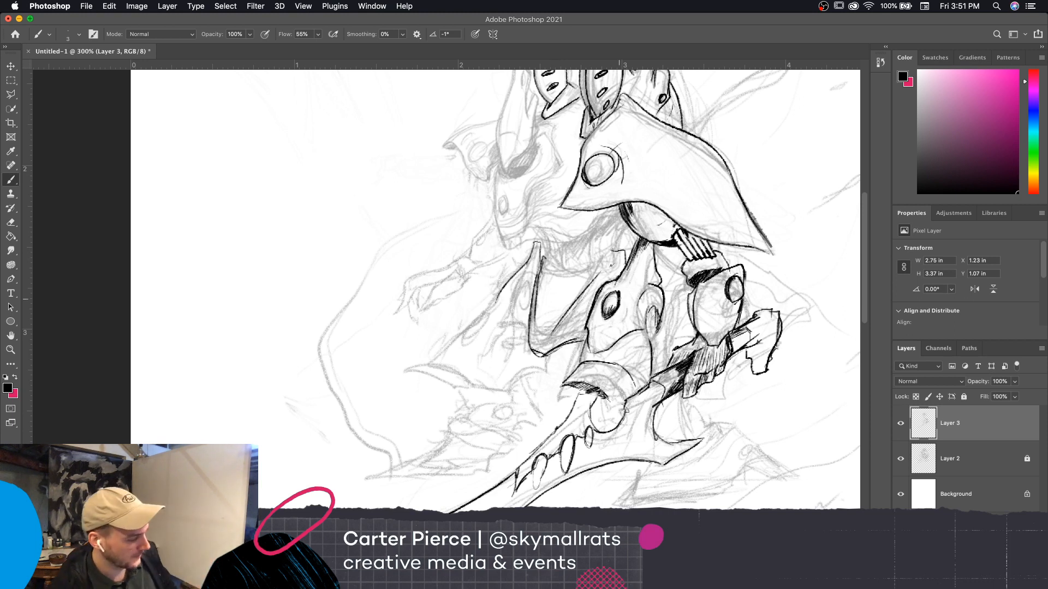
{"action": "mouse_move", "coordinate": [610, 260]}
{"action": "left_mouse_down"}
{"action": "mouse_move", "coordinate": [623, 232]}
{"action": "mouse_move", "coordinate": [510, 250]}
{"action": "mouse_move", "coordinate": [493, 224]}
{"action": "mouse_move", "coordinate": [491, 170]}
{"action": "left_mouse_up"}
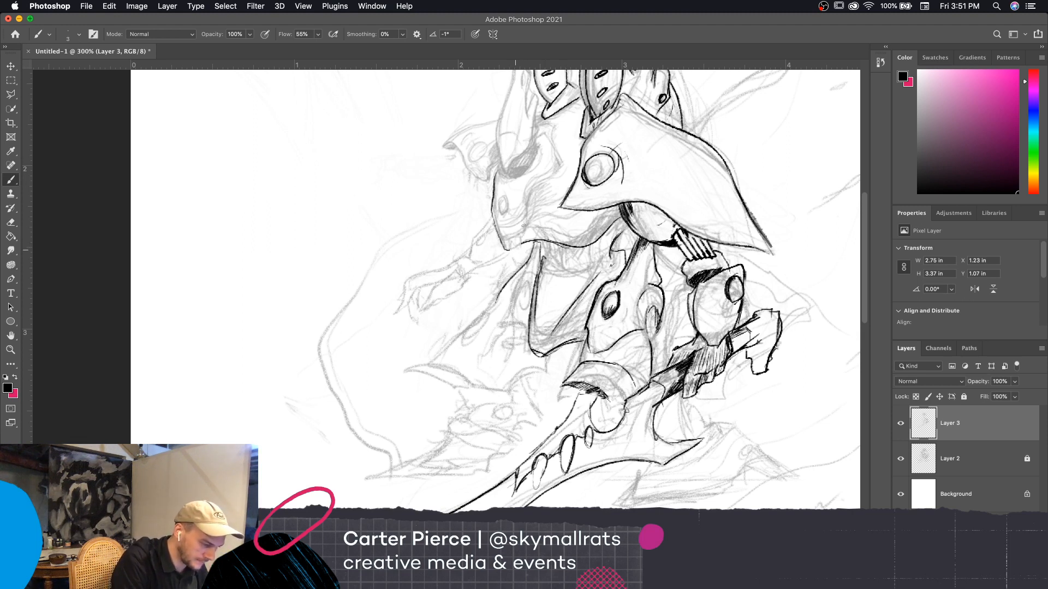
{"action": "left_click_drag", "start_coordinate": [505, 255], "coordinate": [529, 244]}
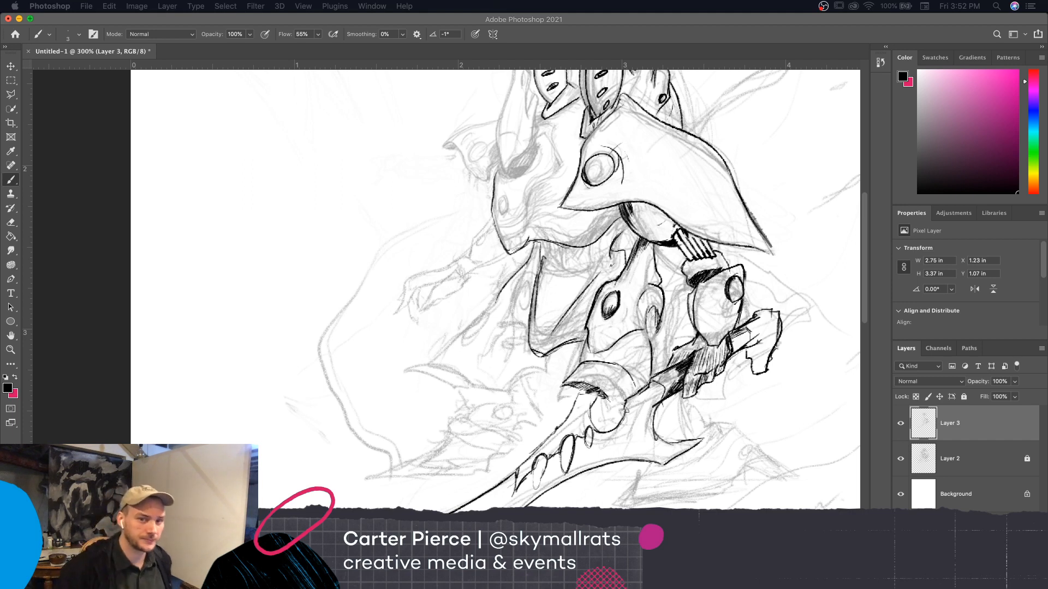
{"action": "left_click", "coordinate": [615, 280]}
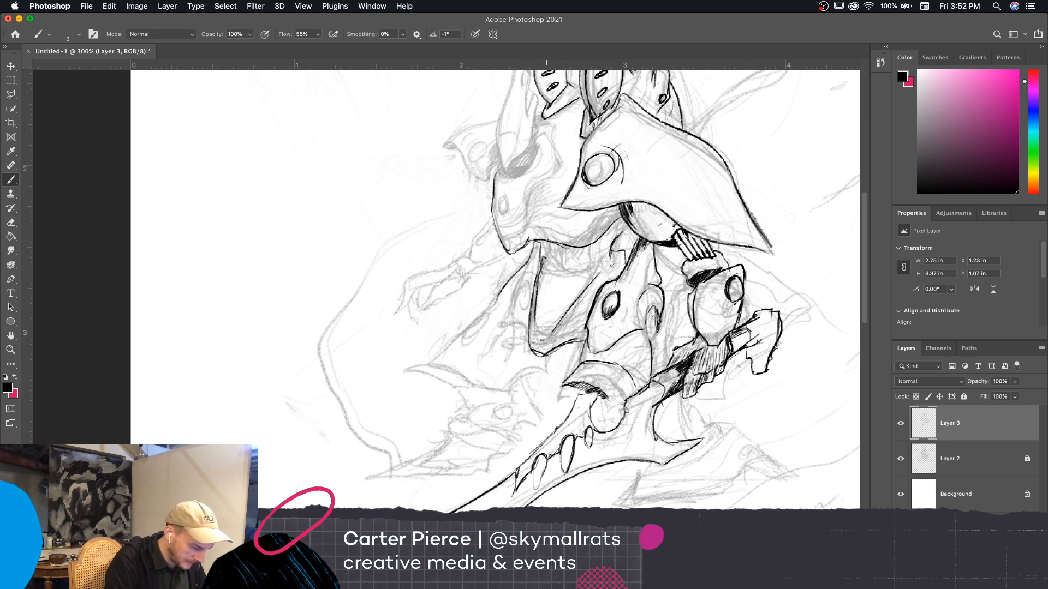
Reinforce the bottom and side edges of the plate hanging between the hips, and fill a dark crescent above the thigh armor's oval
{"action": "left_click_drag", "start_coordinate": [542, 339], "coordinate": [566, 338]}
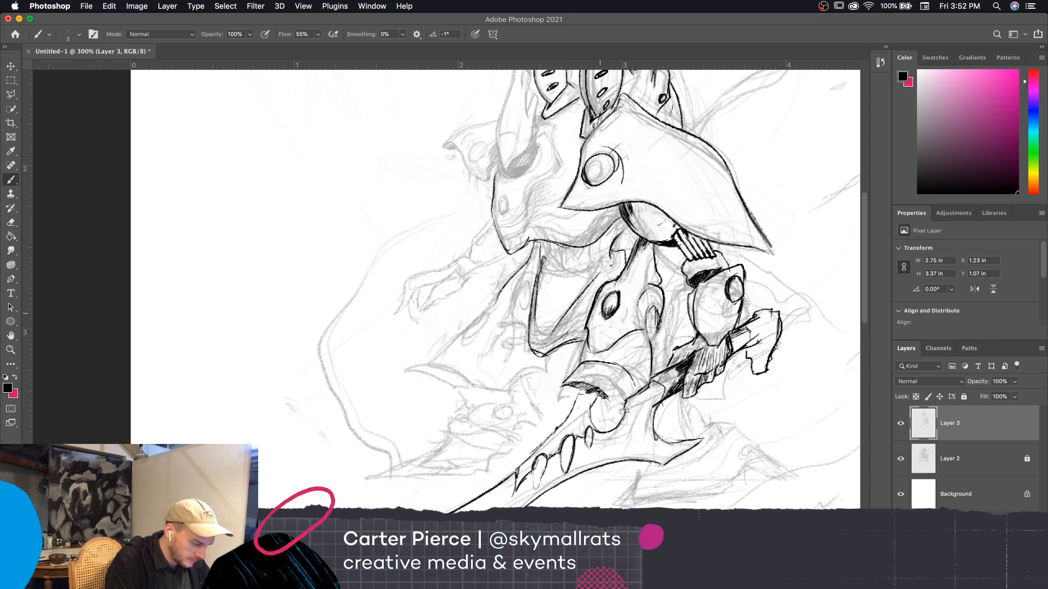
{"action": "left_click_drag", "start_coordinate": [595, 289], "coordinate": [618, 272]}
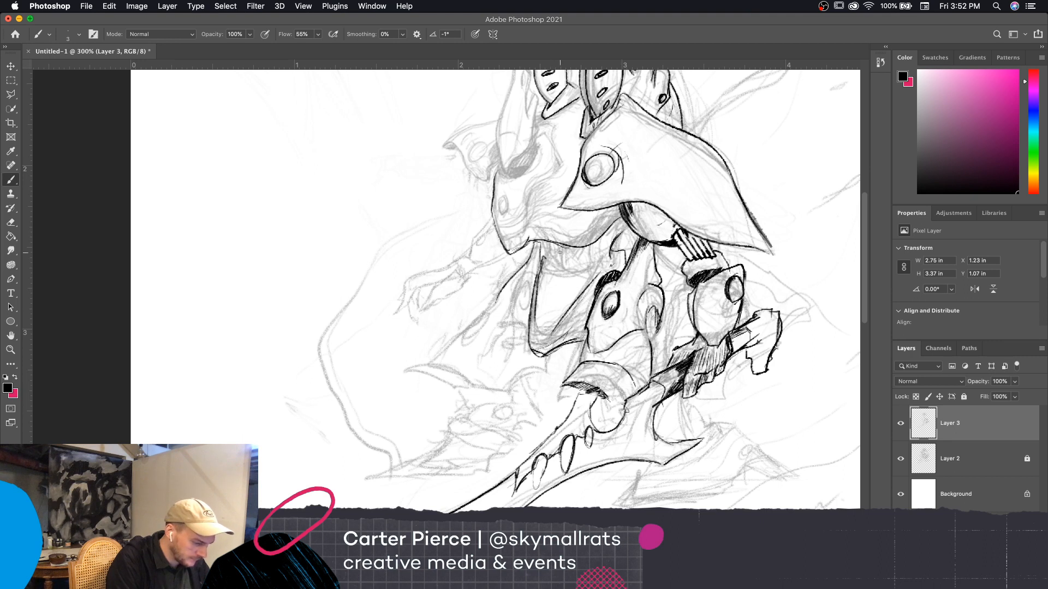
{"action": "left_click_drag", "start_coordinate": [535, 285], "coordinate": [540, 263]}
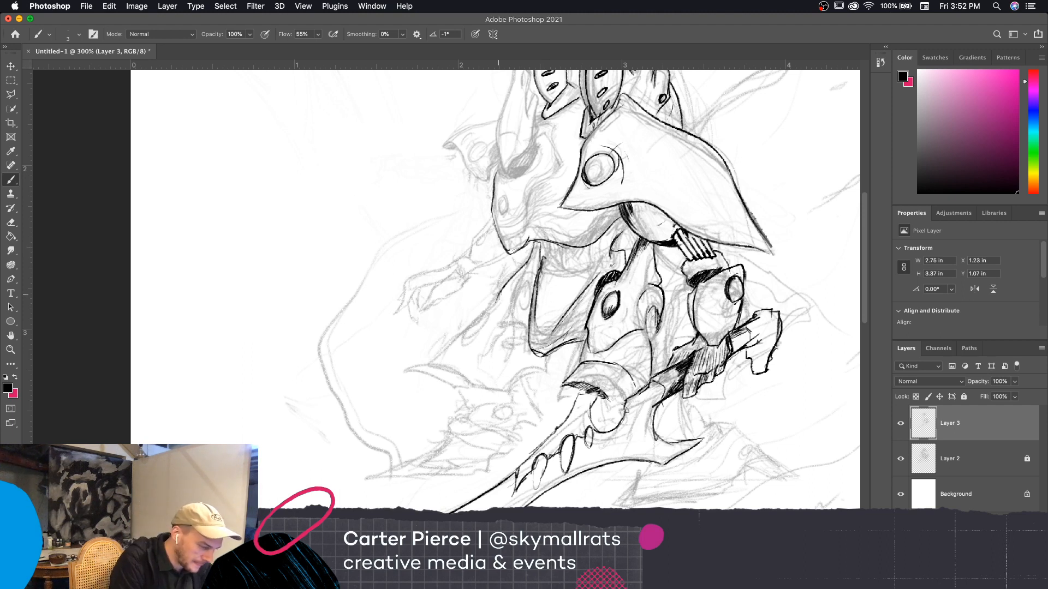
Ink the oval bolt on the far hip and outline the far leg plate with its sloping edge, inner curve and scalloped hem
{"action": "mouse_move", "coordinate": [498, 299]}
{"action": "left_mouse_down"}
{"action": "mouse_move", "coordinate": [520, 275]}
{"action": "mouse_move", "coordinate": [509, 297]}
{"action": "left_mouse_up"}
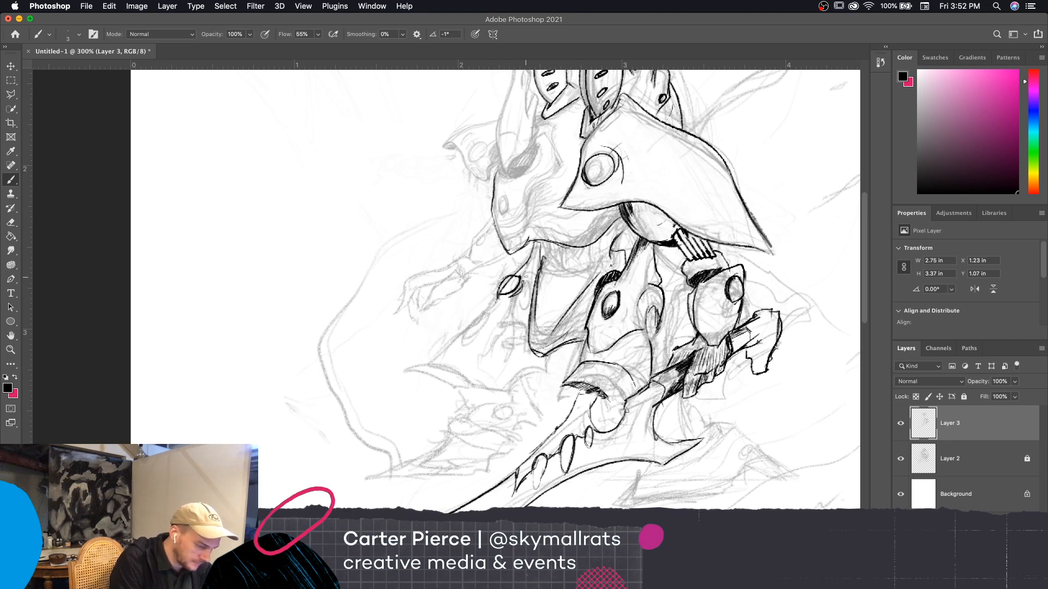
{"action": "left_click_drag", "start_coordinate": [580, 231], "coordinate": [590, 217]}
{"action": "left_click_drag", "start_coordinate": [507, 281], "coordinate": [496, 305]}
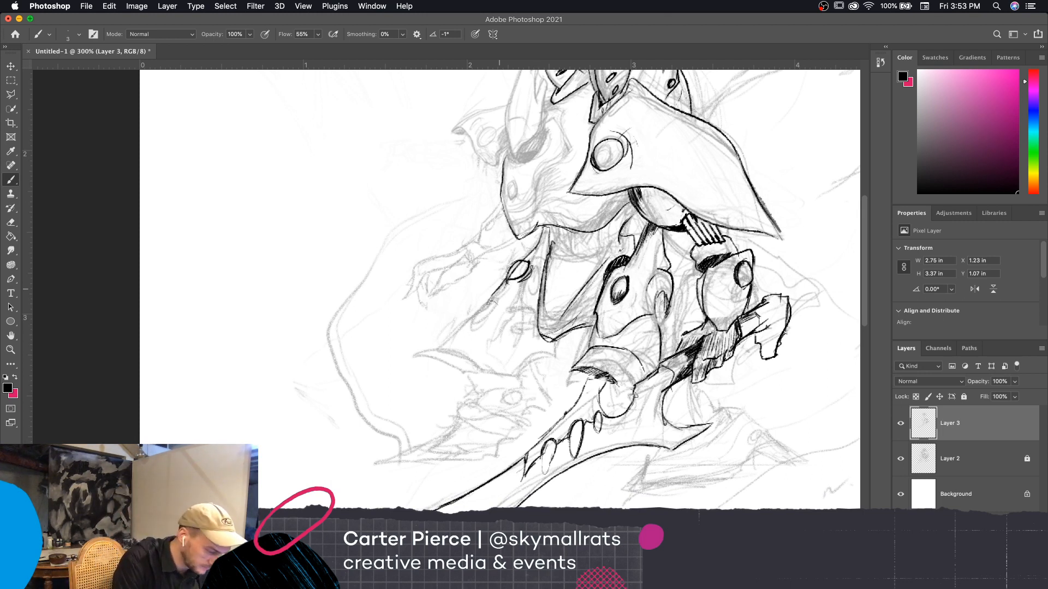
{"action": "left_click_drag", "start_coordinate": [487, 309], "coordinate": [518, 305]}
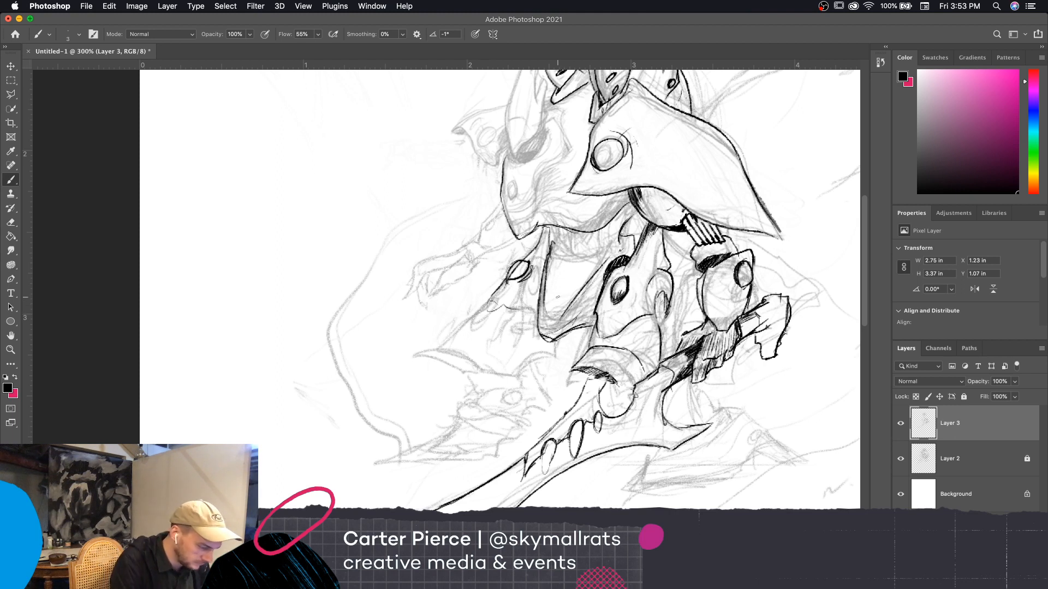
{"action": "mouse_move", "coordinate": [491, 309]}
{"action": "left_mouse_down"}
{"action": "mouse_move", "coordinate": [530, 304]}
{"action": "mouse_move", "coordinate": [441, 345]}
{"action": "mouse_move", "coordinate": [520, 359]}
{"action": "mouse_move", "coordinate": [509, 363]}
{"action": "mouse_move", "coordinate": [515, 381]}
{"action": "mouse_move", "coordinate": [484, 381]}
{"action": "mouse_move", "coordinate": [522, 377]}
{"action": "mouse_move", "coordinate": [561, 347]}
{"action": "left_mouse_up"}
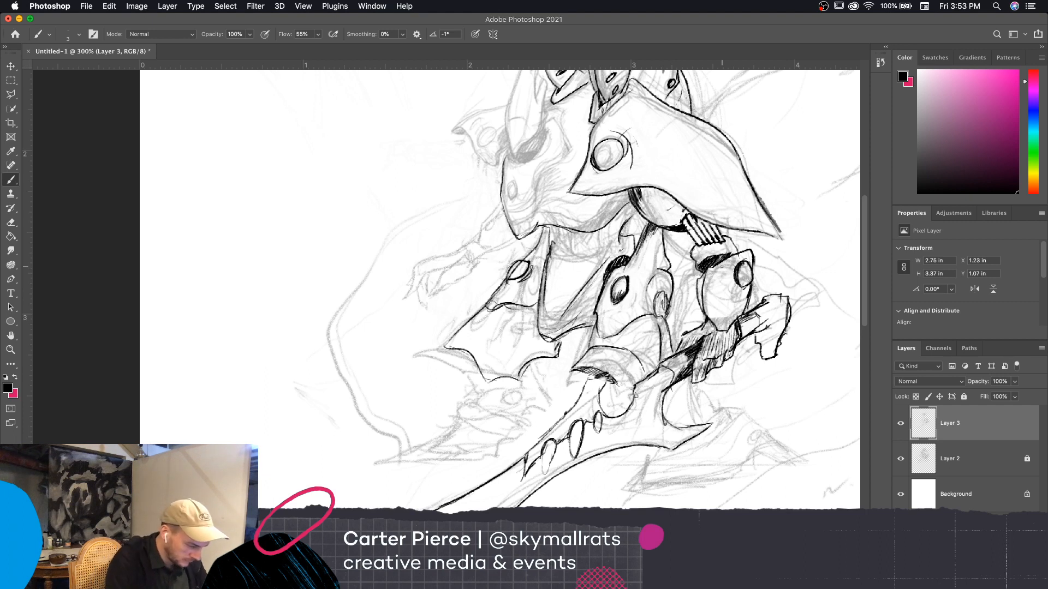
Erase the scalloped hem of the far leg plate with a larger eraser and redraw it as a simple rising line
{"action": "key", "text": "e"}
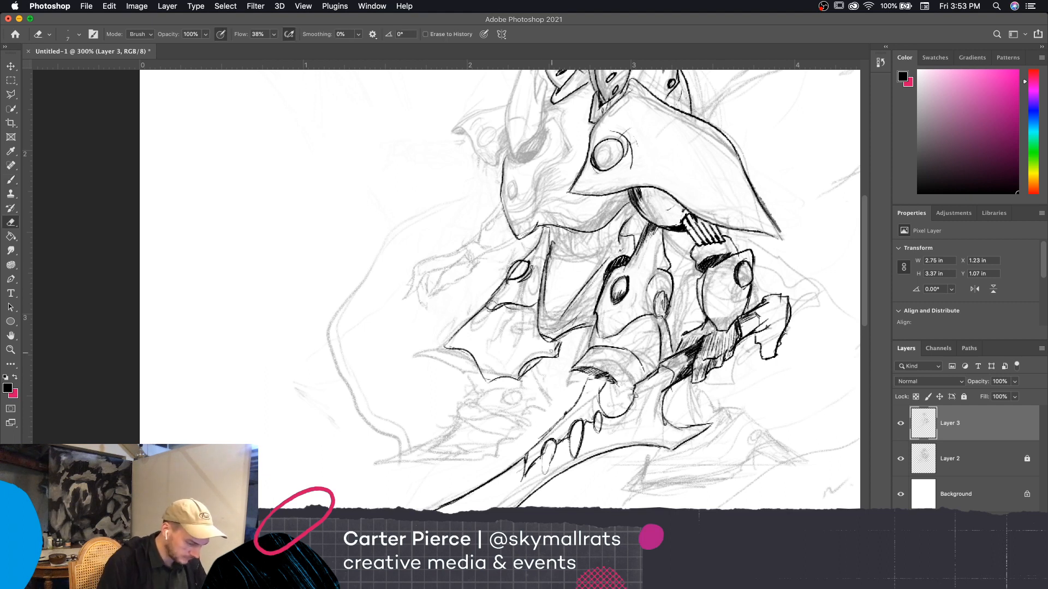
{"action": "mouse_move", "coordinate": [542, 358]}
{"action": "left_mouse_down"}
{"action": "mouse_move", "coordinate": [510, 365]}
{"action": "mouse_move", "coordinate": [482, 388]}
{"action": "mouse_move", "coordinate": [501, 363]}
{"action": "mouse_move", "coordinate": [520, 363]}
{"action": "mouse_move", "coordinate": [511, 380]}
{"action": "mouse_move", "coordinate": [488, 382]}
{"action": "left_mouse_up"}
{"action": "key", "text": "]"}
{"action": "key", "text": "]"}
{"action": "key", "text": "]"}
{"action": "key", "text": "]"}
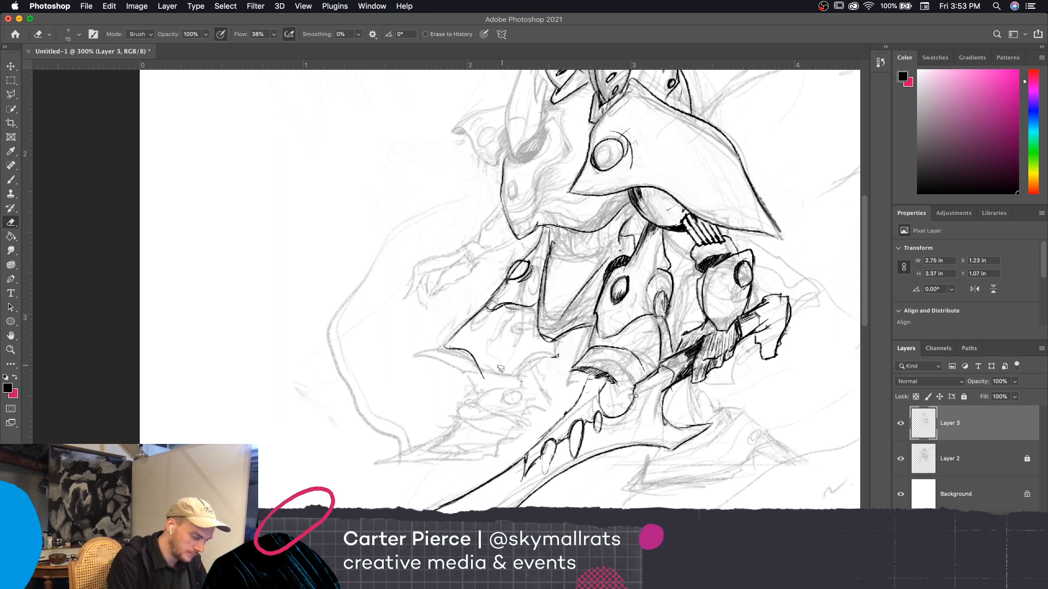
{"action": "left_click_drag", "start_coordinate": [556, 356], "coordinate": [551, 354]}
{"action": "key", "text": "b"}
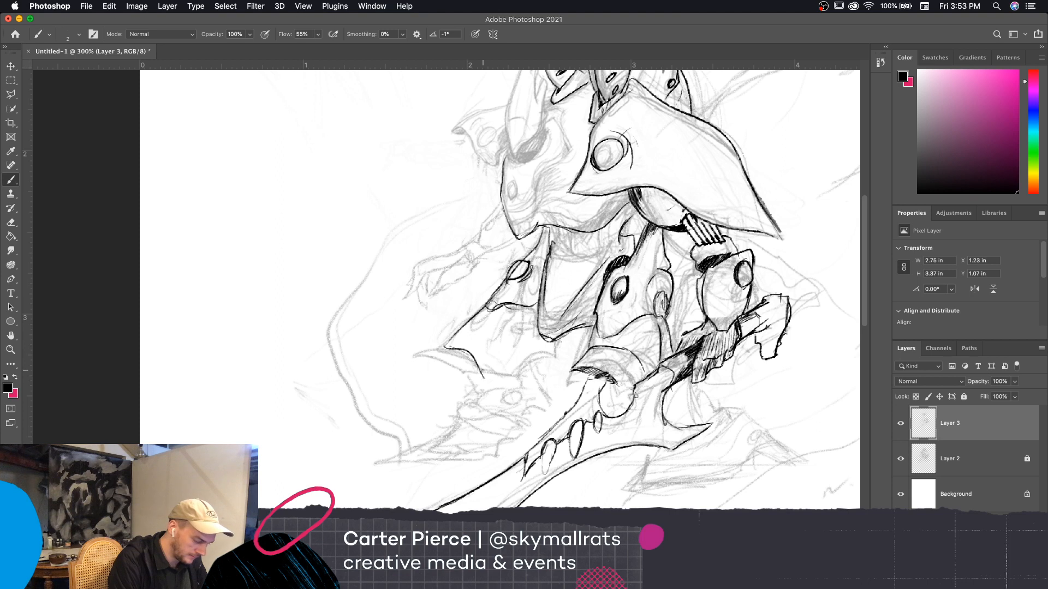
{"action": "mouse_move", "coordinate": [483, 384]}
{"action": "left_mouse_down"}
{"action": "mouse_move", "coordinate": [531, 341]}
{"action": "mouse_move", "coordinate": [527, 356]}
{"action": "mouse_move", "coordinate": [538, 330]}
{"action": "left_mouse_up"}
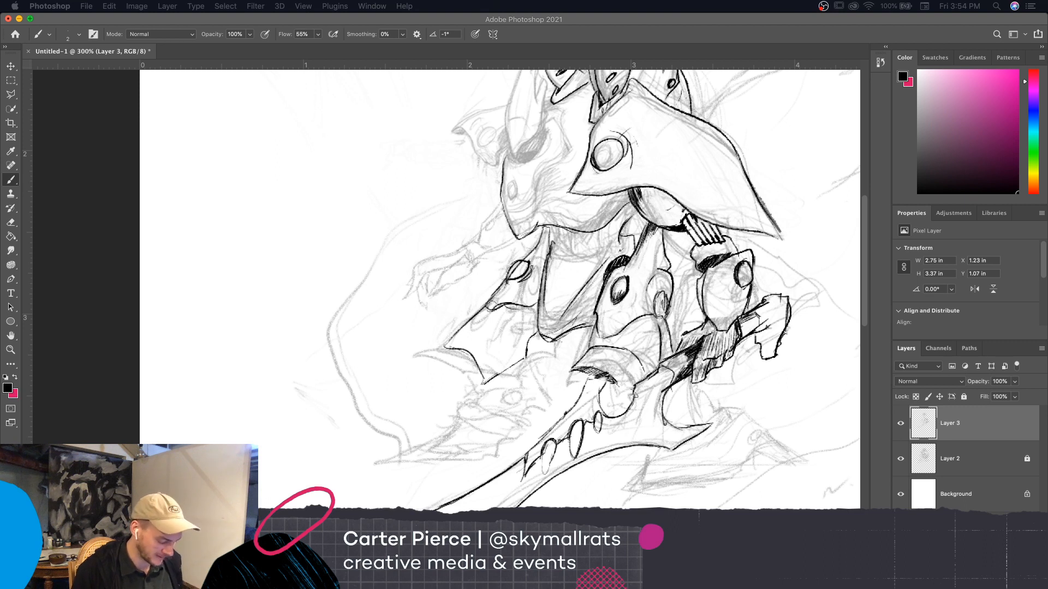
Ink the curved, pointed spike at the far leg plate's outer corner and the small dark-edged knee cuff below the hanging plate
{"action": "left_click", "coordinate": [475, 365]}
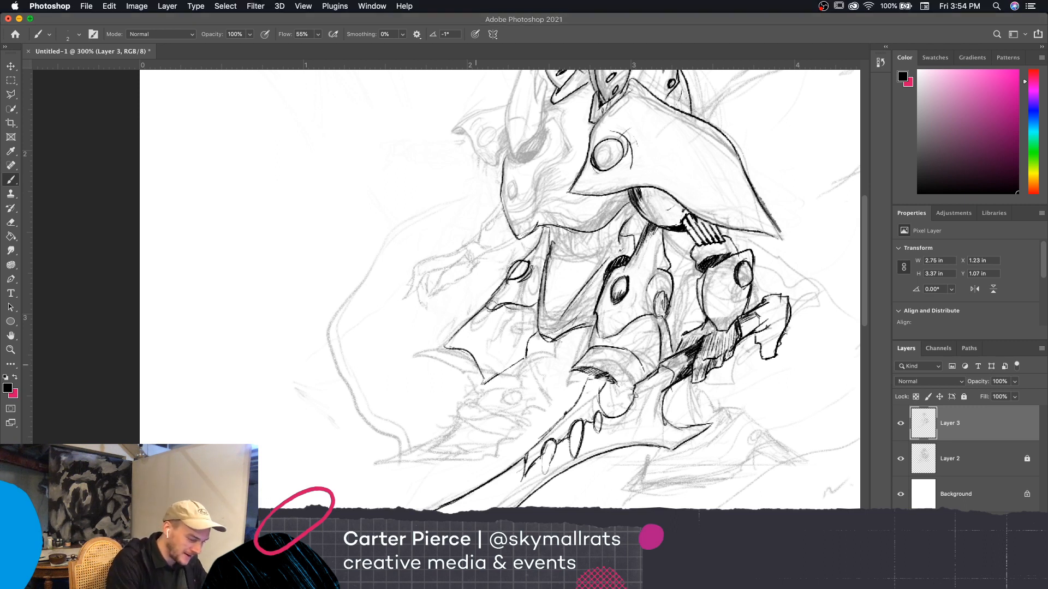
{"action": "mouse_move", "coordinate": [476, 362]}
{"action": "left_mouse_down"}
{"action": "mouse_move", "coordinate": [413, 350]}
{"action": "mouse_move", "coordinate": [483, 379]}
{"action": "left_mouse_up"}
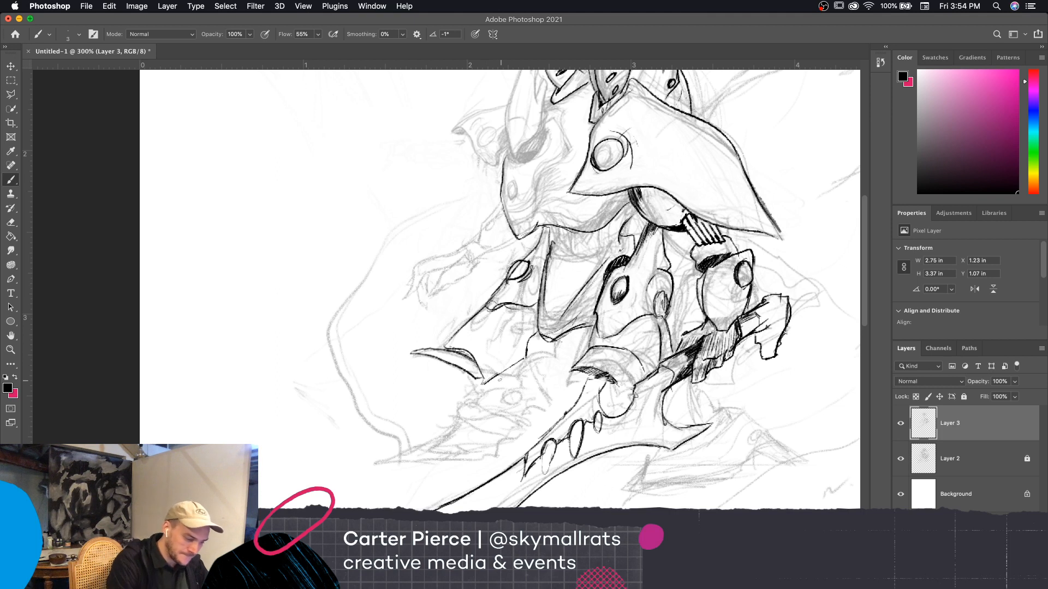
{"action": "left_click_drag", "start_coordinate": [516, 365], "coordinate": [554, 352]}
{"action": "left_click_drag", "start_coordinate": [605, 378], "coordinate": [641, 326]}
{"action": "left_click_drag", "start_coordinate": [618, 373], "coordinate": [609, 333]}
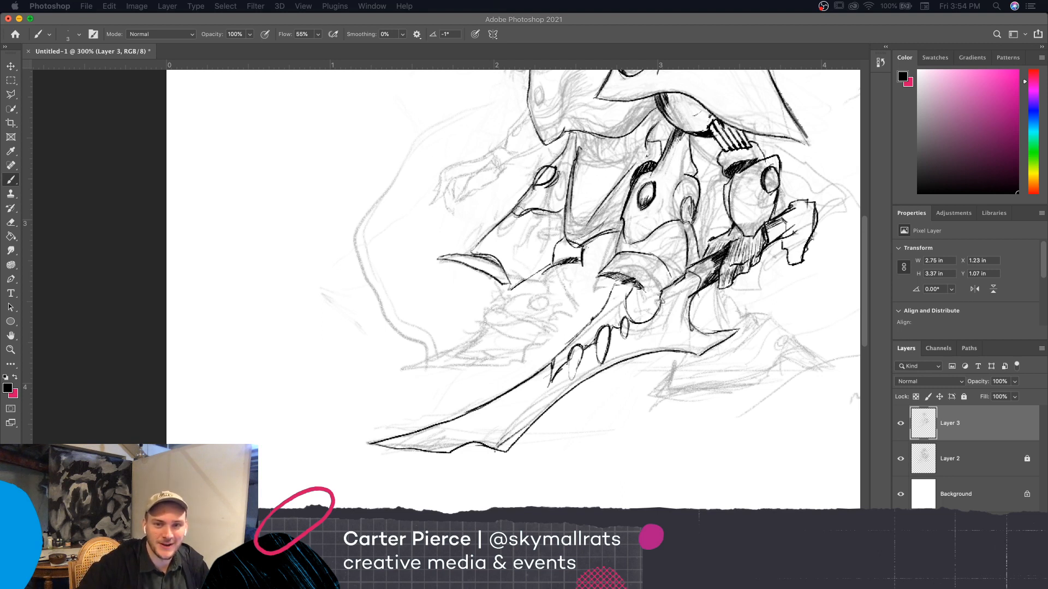
Ink the far leg's shin and ankle lines and the angular foot armor with its pointed toe behind the blade
{"action": "left_click", "coordinate": [718, 21]}
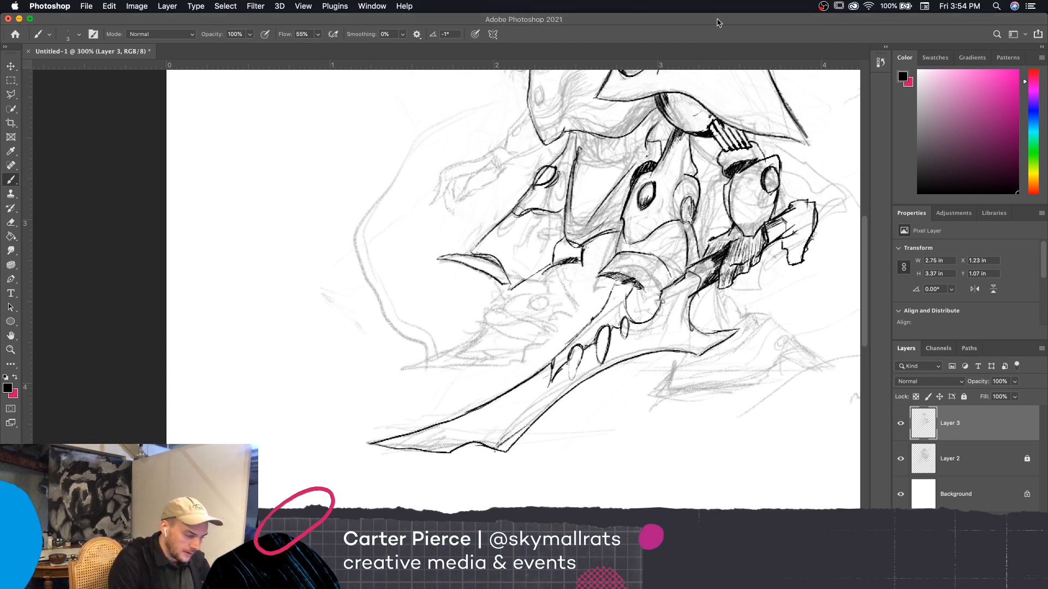
{"action": "left_click_drag", "start_coordinate": [564, 267], "coordinate": [577, 311]}
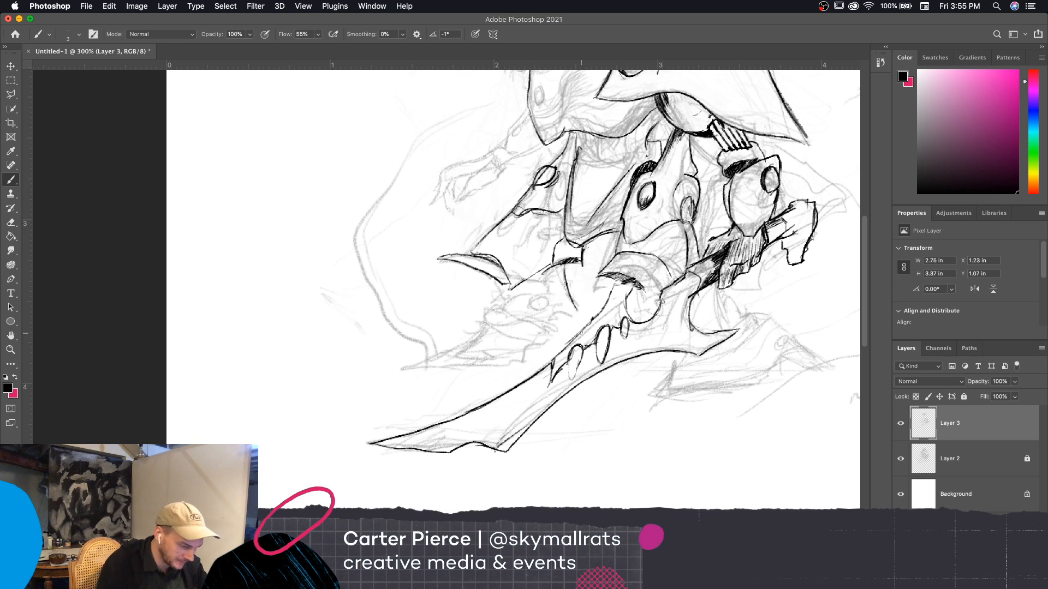
{"action": "left_click_drag", "start_coordinate": [524, 285], "coordinate": [551, 304]}
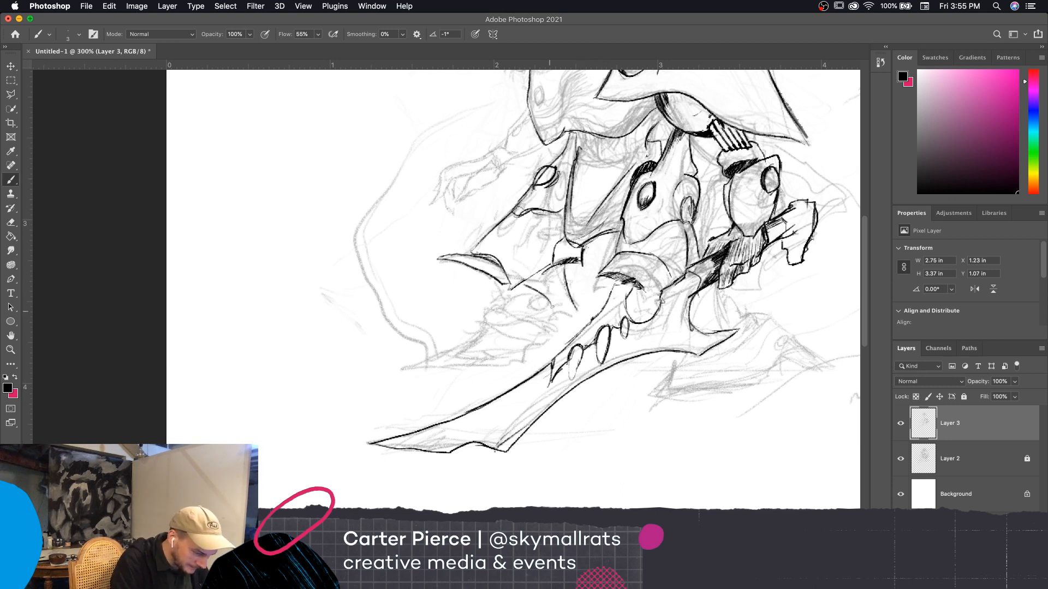
{"action": "mouse_move", "coordinate": [543, 311]}
{"action": "left_mouse_down"}
{"action": "mouse_move", "coordinate": [561, 297]}
{"action": "mouse_move", "coordinate": [581, 309]}
{"action": "mouse_move", "coordinate": [583, 326]}
{"action": "mouse_move", "coordinate": [562, 322]}
{"action": "mouse_move", "coordinate": [517, 346]}
{"action": "mouse_move", "coordinate": [532, 309]}
{"action": "mouse_move", "coordinate": [552, 298]}
{"action": "left_mouse_up"}
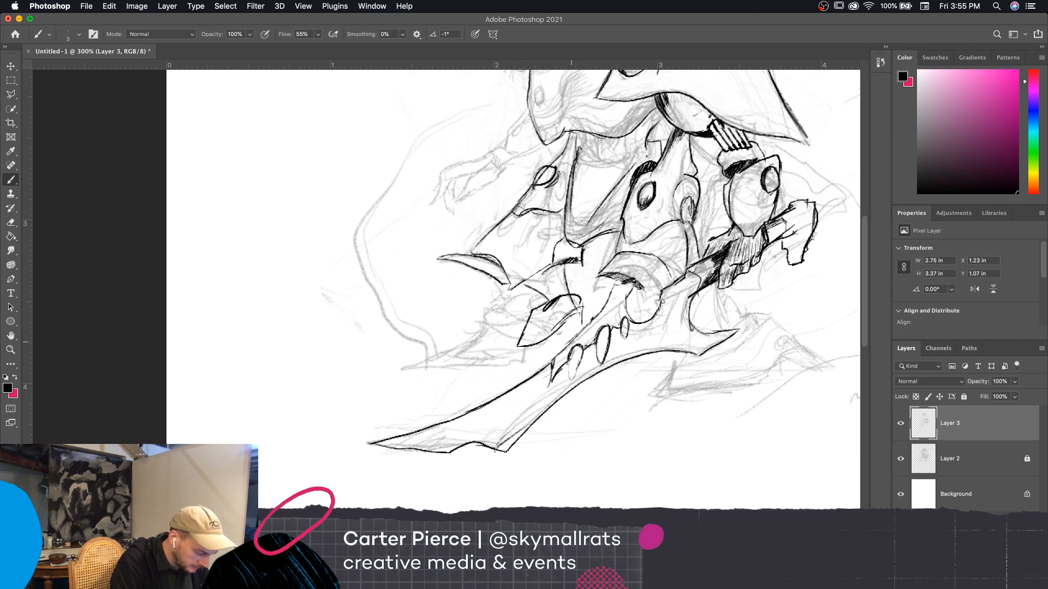
{"action": "left_click_drag", "start_coordinate": [501, 363], "coordinate": [536, 360]}
{"action": "mouse_move", "coordinate": [506, 338]}
{"action": "left_mouse_down"}
{"action": "mouse_move", "coordinate": [459, 361]}
{"action": "mouse_move", "coordinate": [550, 363]}
{"action": "mouse_move", "coordinate": [509, 355]}
{"action": "mouse_move", "coordinate": [515, 361]}
{"action": "mouse_move", "coordinate": [499, 343]}
{"action": "mouse_move", "coordinate": [527, 325]}
{"action": "mouse_move", "coordinate": [528, 310]}
{"action": "mouse_move", "coordinate": [582, 309]}
{"action": "mouse_move", "coordinate": [587, 324]}
{"action": "left_mouse_up"}
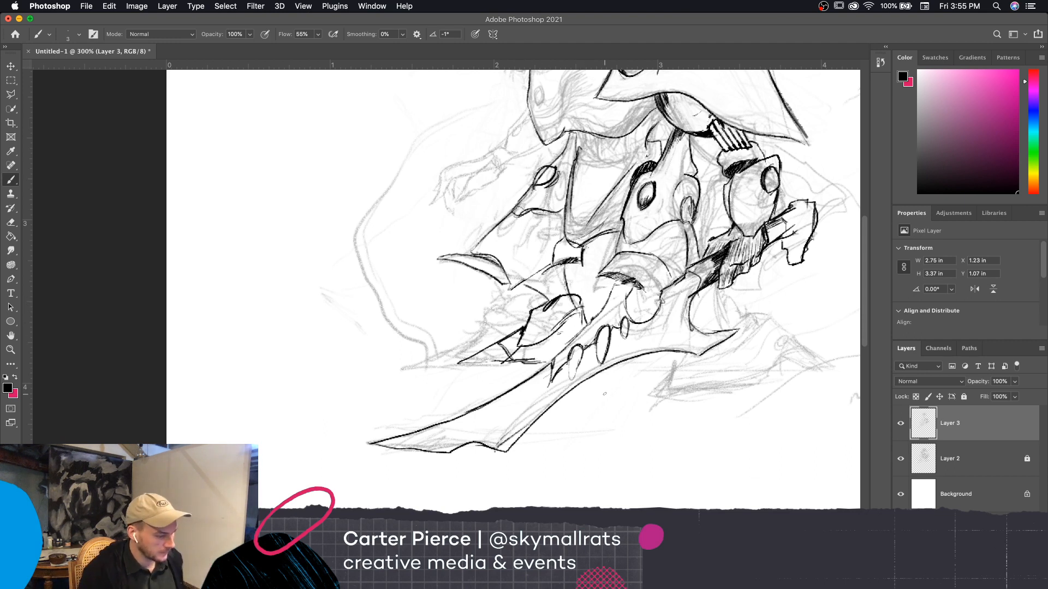
Erase part of the dark shading at the far foot's toe joint and reshade the gap with short black strokes
{"action": "key", "text": "super+0"}
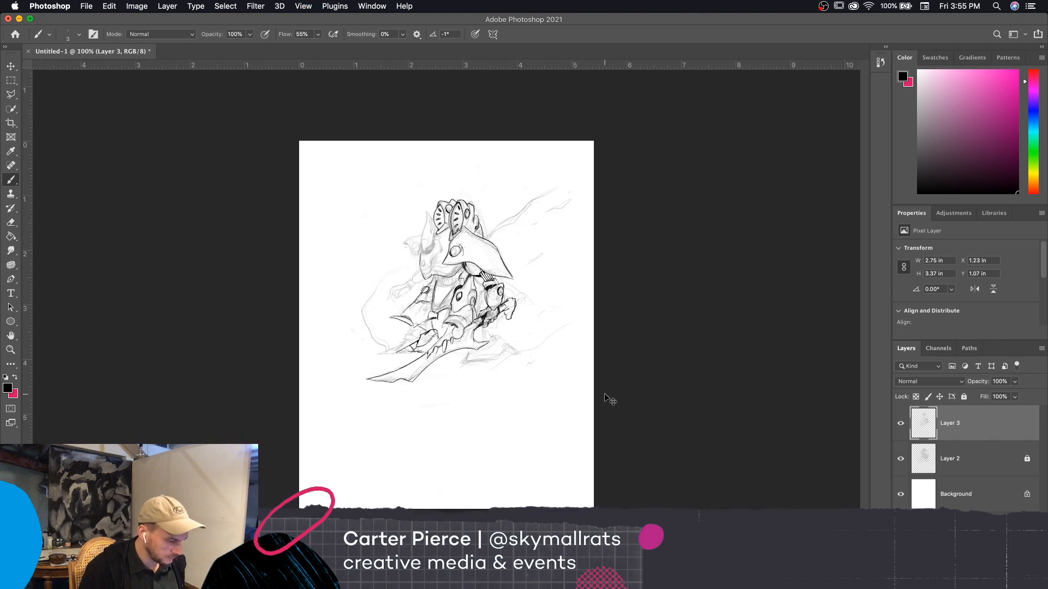
{"action": "key", "text": "super+equal"}
{"action": "key", "text": "super+equal"}
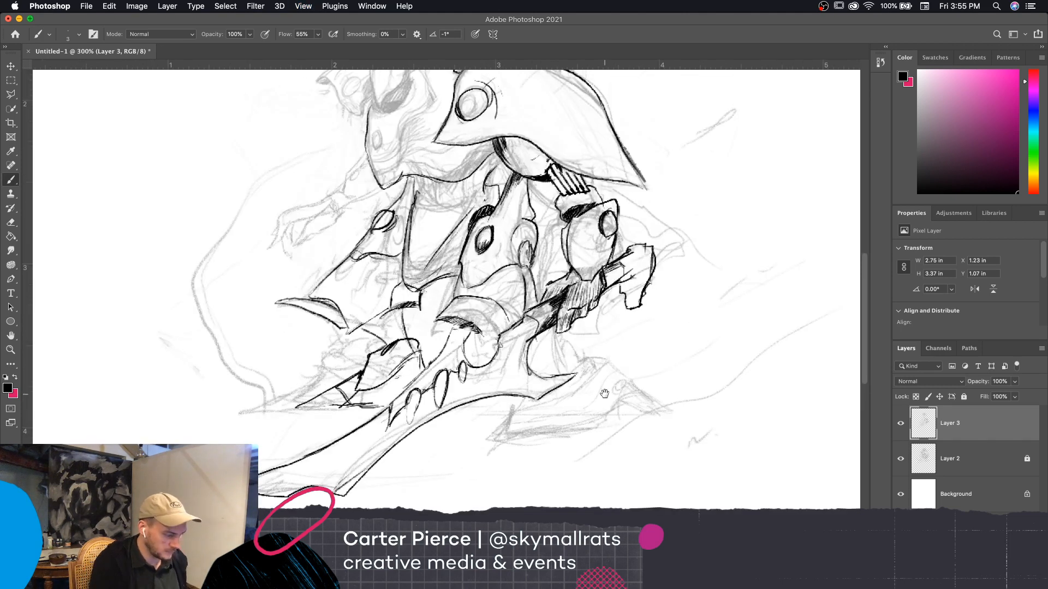
{"action": "scroll", "coordinate": [709, 416], "scroll_direction": "left", "scroll_amount": 3}
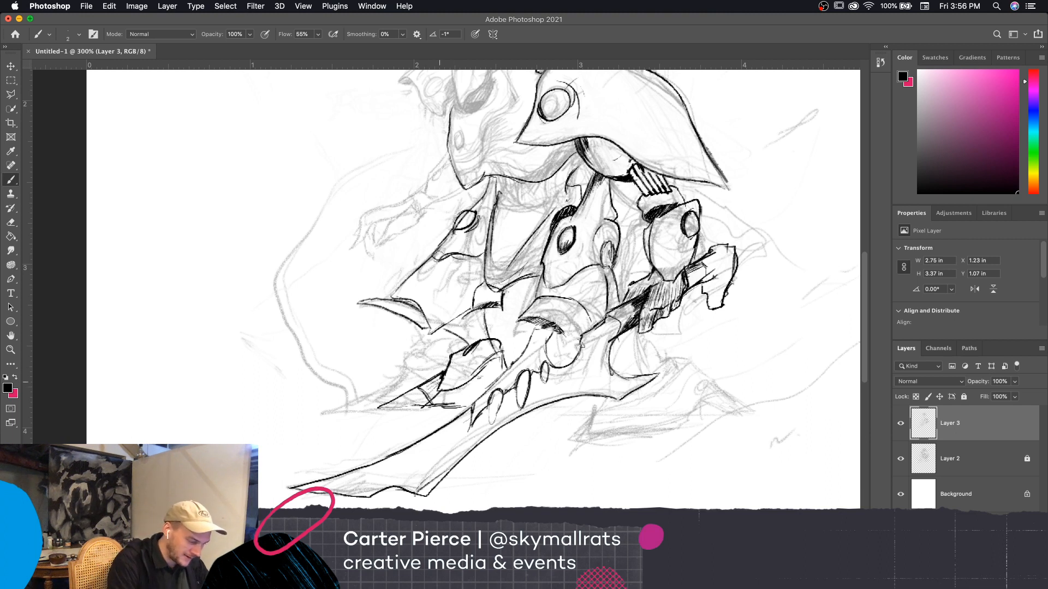
{"action": "key", "text": "e"}
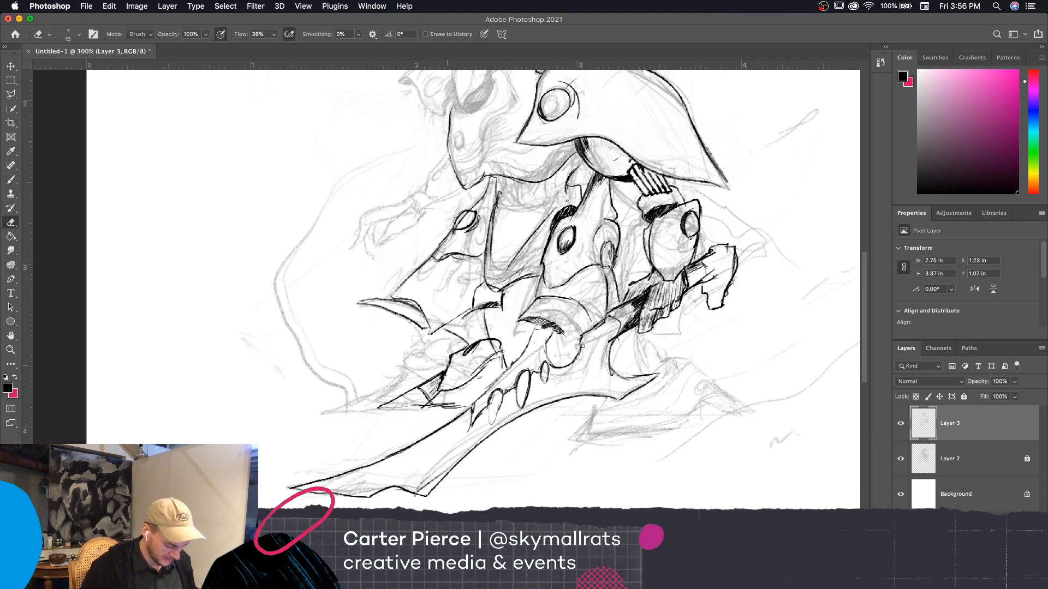
{"action": "mouse_move", "coordinate": [442, 388]}
{"action": "left_mouse_down"}
{"action": "mouse_move", "coordinate": [450, 374]}
{"action": "mouse_move", "coordinate": [449, 387]}
{"action": "left_mouse_up"}
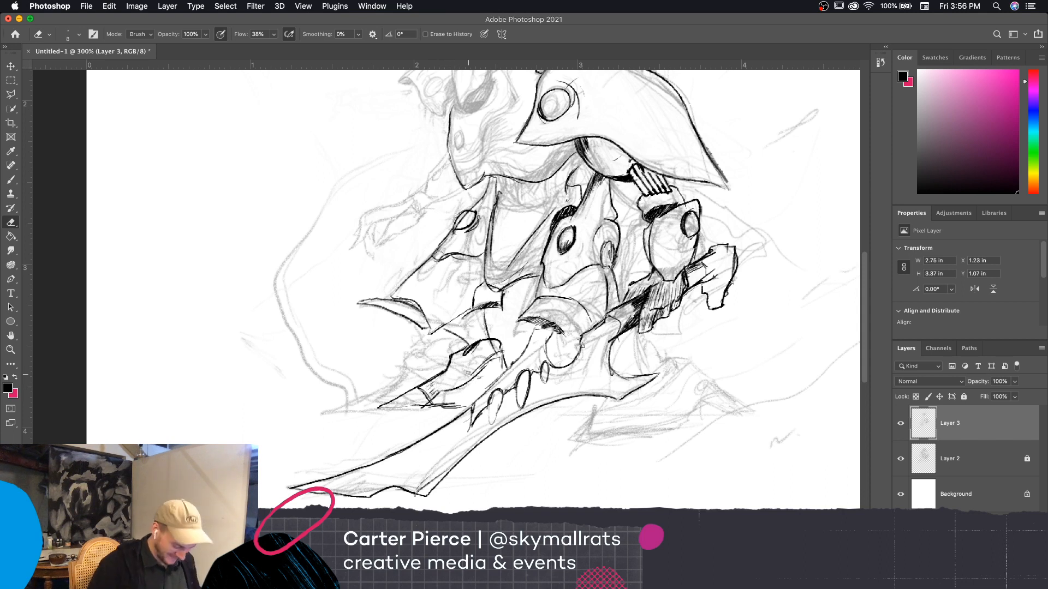
{"action": "key", "text": "b"}
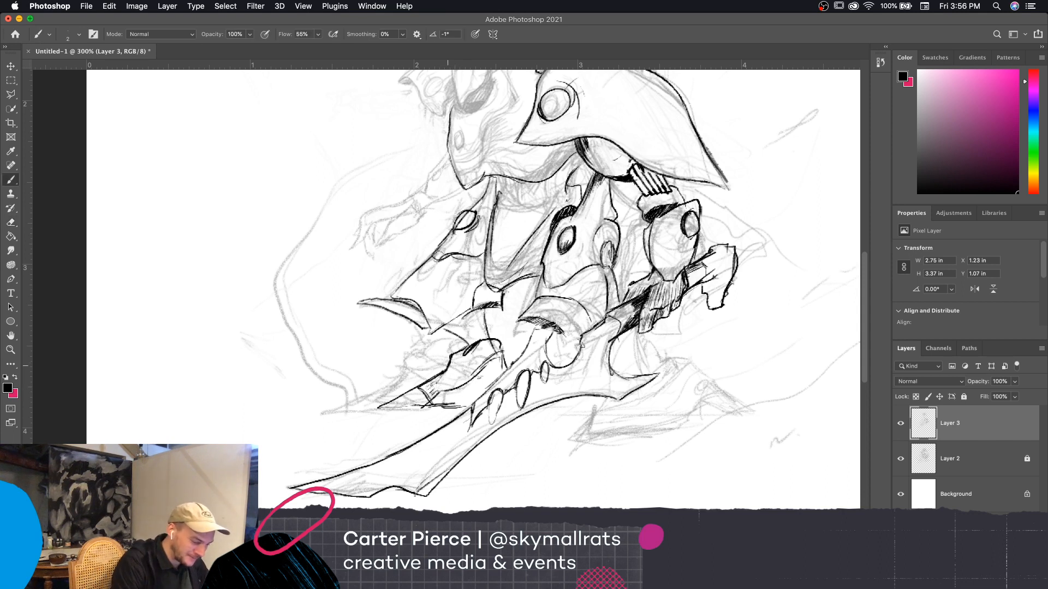
{"action": "left_click_drag", "start_coordinate": [444, 373], "coordinate": [433, 390]}
{"action": "left_click_drag", "start_coordinate": [437, 390], "coordinate": [453, 388]}
{"action": "left_click_drag", "start_coordinate": [452, 363], "coordinate": [433, 384]}
{"action": "left_click_drag", "start_coordinate": [439, 377], "coordinate": [424, 386]}
{"action": "left_click_drag", "start_coordinate": [434, 379], "coordinate": [426, 389]}
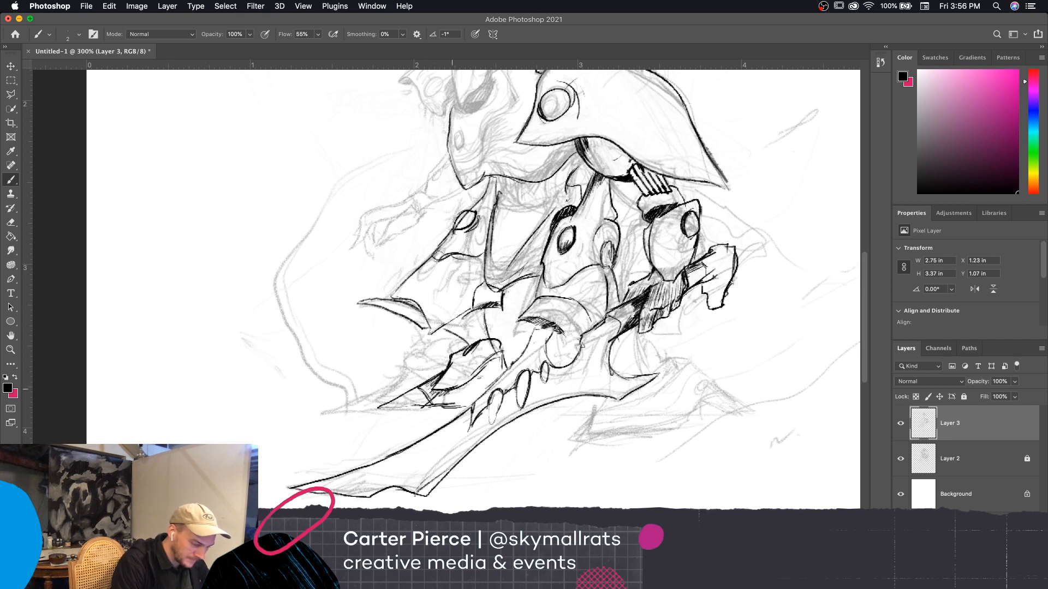
Darken the back edge of the far foot and fill the ankle above it with fanned black hatching up to the knee cuff
{"action": "left_click_drag", "start_coordinate": [507, 355], "coordinate": [503, 349]}
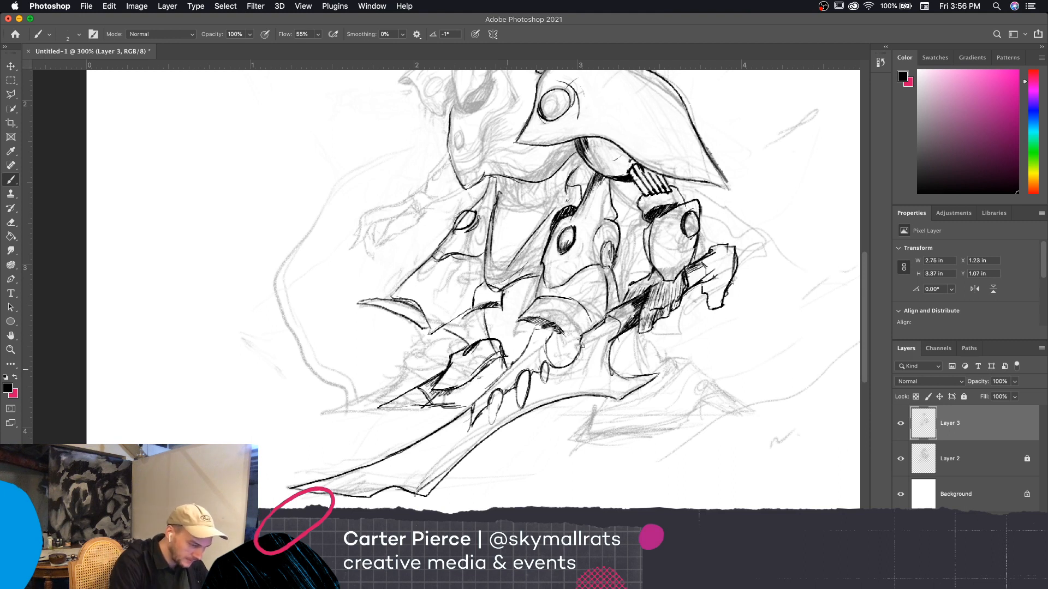
{"action": "key", "text": "bracketright"}
{"action": "left_click_drag", "start_coordinate": [464, 317], "coordinate": [475, 331]}
{"action": "left_click_drag", "start_coordinate": [469, 314], "coordinate": [477, 329]}
{"action": "left_click_drag", "start_coordinate": [474, 313], "coordinate": [480, 333]}
{"action": "mouse_move", "coordinate": [480, 308]}
{"action": "left_mouse_down"}
{"action": "mouse_move", "coordinate": [483, 335]}
{"action": "mouse_move", "coordinate": [483, 317]}
{"action": "mouse_move", "coordinate": [462, 332]}
{"action": "left_mouse_up"}
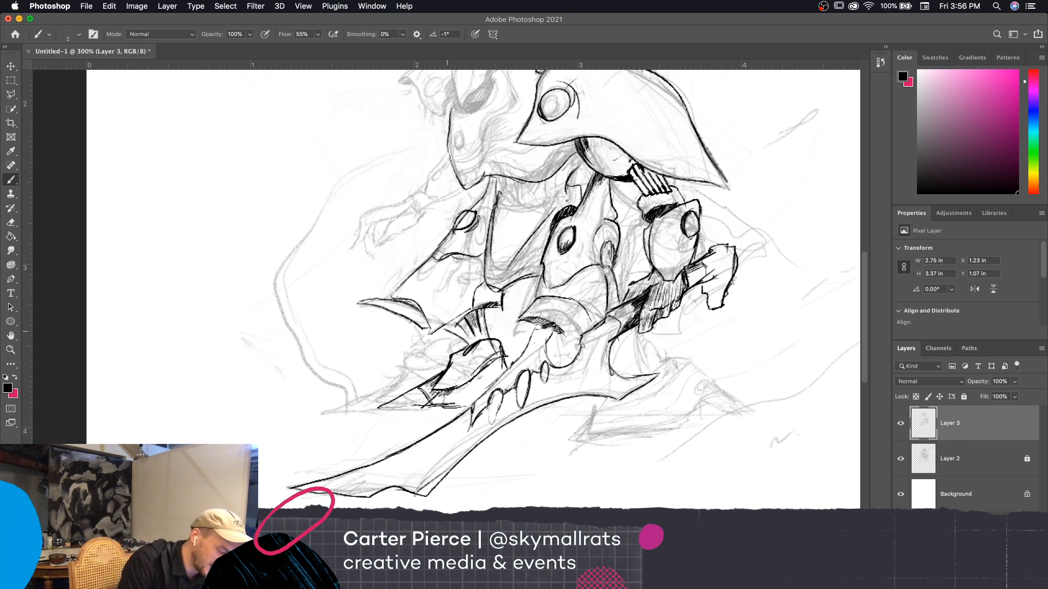
{"action": "mouse_move", "coordinate": [447, 330]}
{"action": "left_mouse_down"}
{"action": "mouse_move", "coordinate": [463, 317]}
{"action": "mouse_move", "coordinate": [462, 337]}
{"action": "mouse_move", "coordinate": [485, 340]}
{"action": "left_mouse_up"}
{"action": "mouse_move", "coordinate": [474, 329]}
{"action": "left_mouse_down"}
{"action": "mouse_move", "coordinate": [480, 341]}
{"action": "mouse_move", "coordinate": [468, 345]}
{"action": "left_mouse_up"}
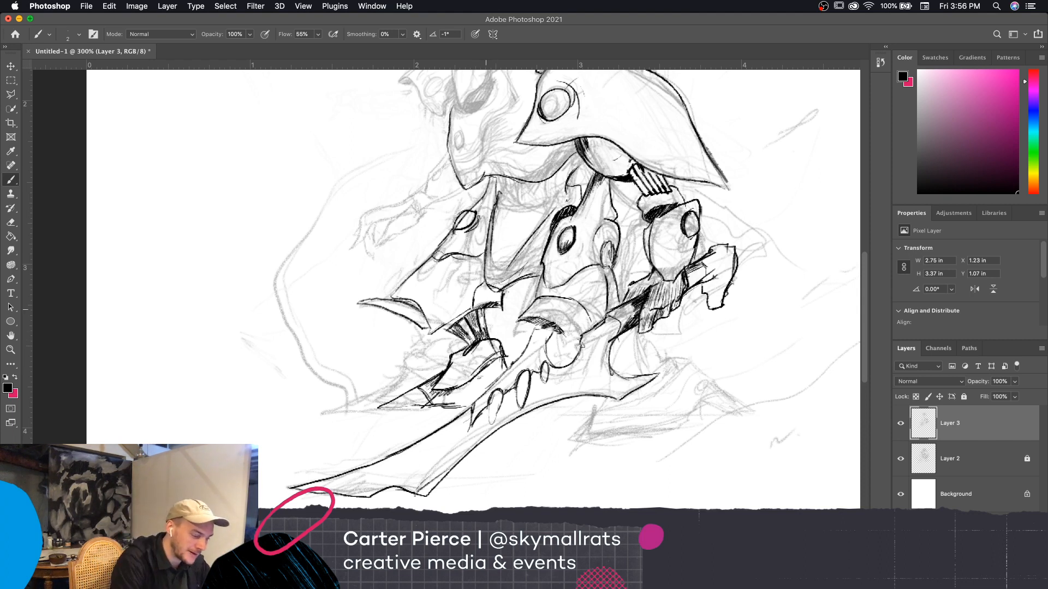
{"action": "left_click_drag", "start_coordinate": [488, 309], "coordinate": [494, 339]}
{"action": "left_click_drag", "start_coordinate": [492, 308], "coordinate": [489, 319]}
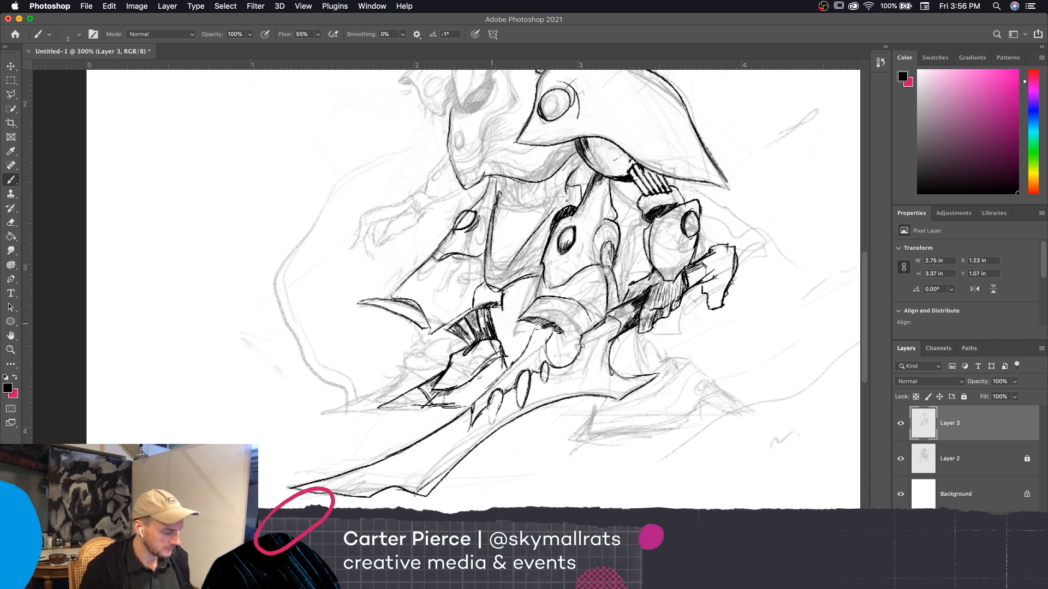
Erase the stray ink beneath the curved spike on the far leg plate and re-ink its short lower edge
{"action": "key", "text": "e"}
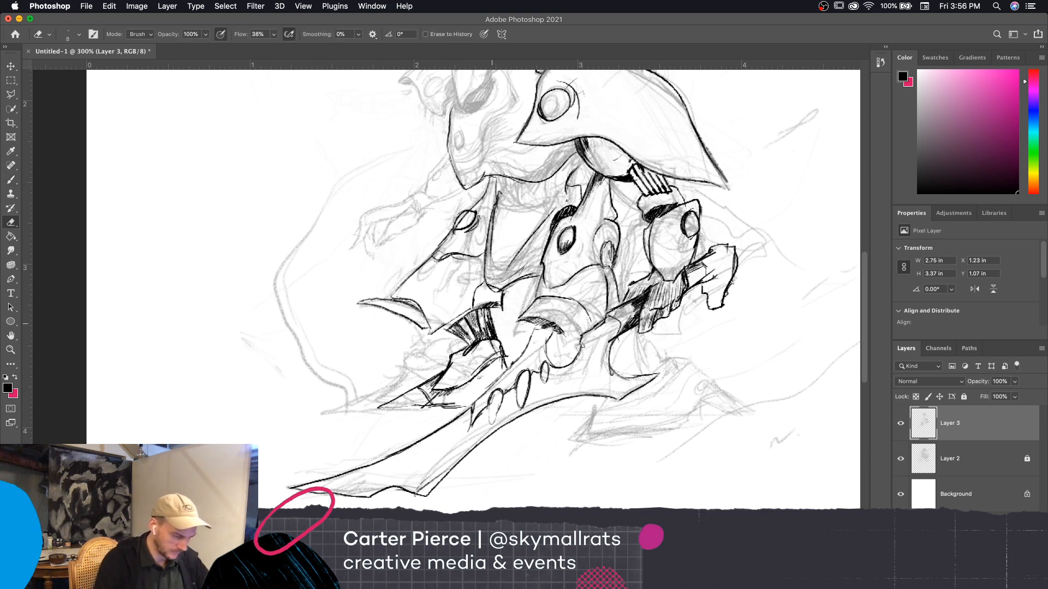
{"action": "key", "text": "bracketleft"}
{"action": "key", "text": "bracketleft"}
{"action": "key", "text": "bracketleft"}
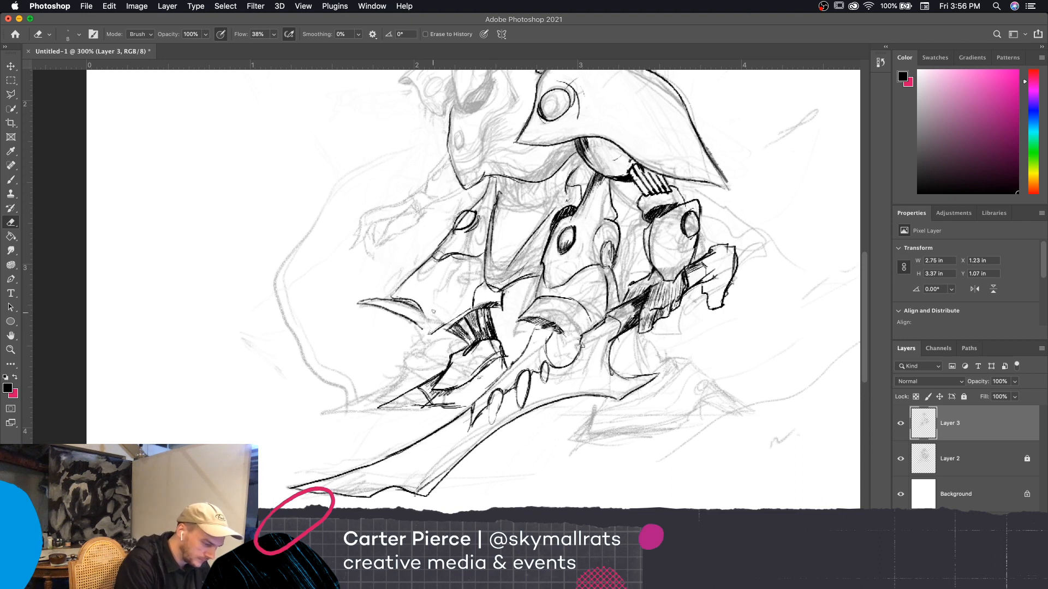
{"action": "key", "text": "b"}
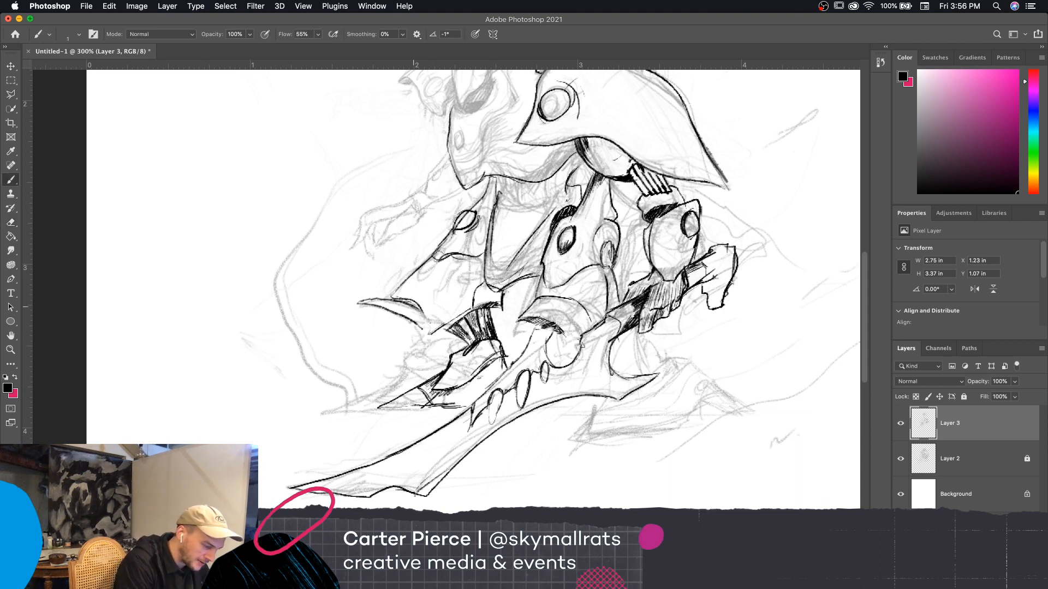
{"action": "left_click_drag", "start_coordinate": [417, 309], "coordinate": [434, 339]}
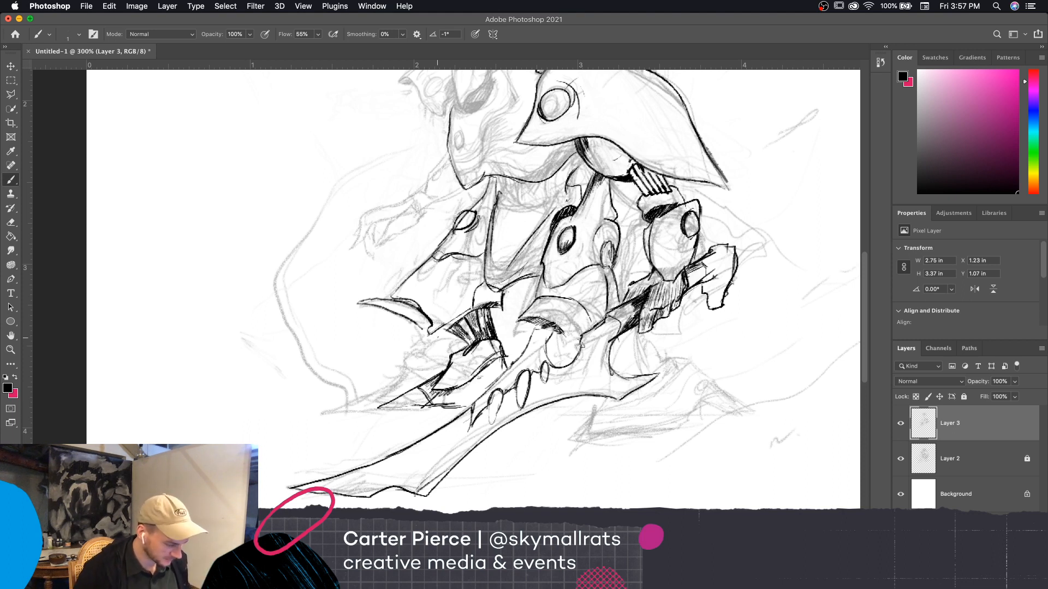
Erase the outer tip of the far leg plate's curved spike and redraw it as a shorter, cleaner point
{"action": "key", "text": "e"}
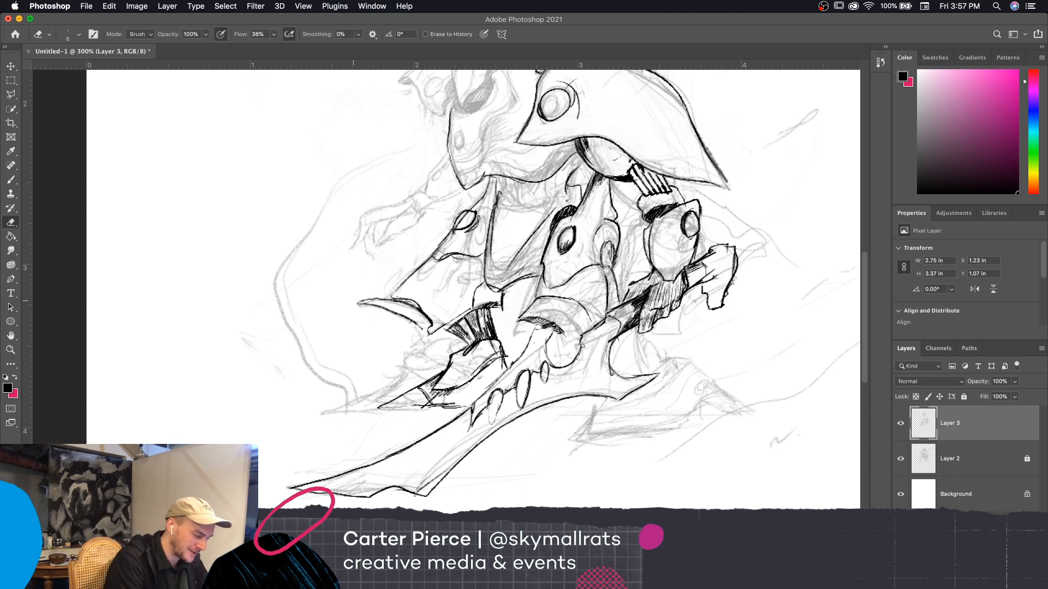
{"action": "left_click_drag", "start_coordinate": [359, 302], "coordinate": [375, 308]}
{"action": "key", "text": "bracketright"}
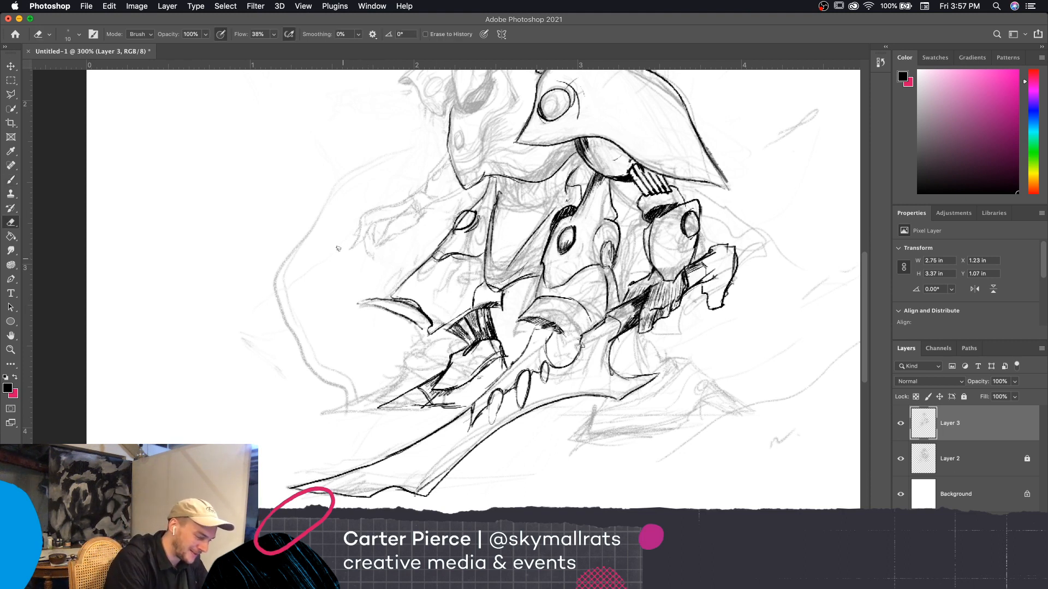
{"action": "key", "text": "bracketleft"}
{"action": "key", "text": "bracketleft"}
{"action": "key", "text": "bracketleft"}
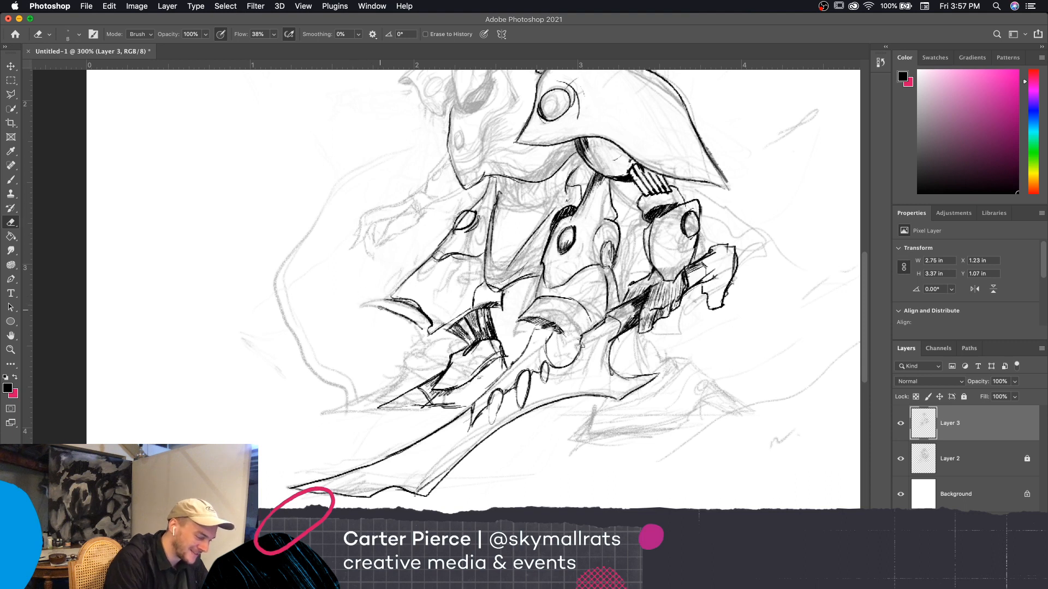
{"action": "key", "text": "b"}
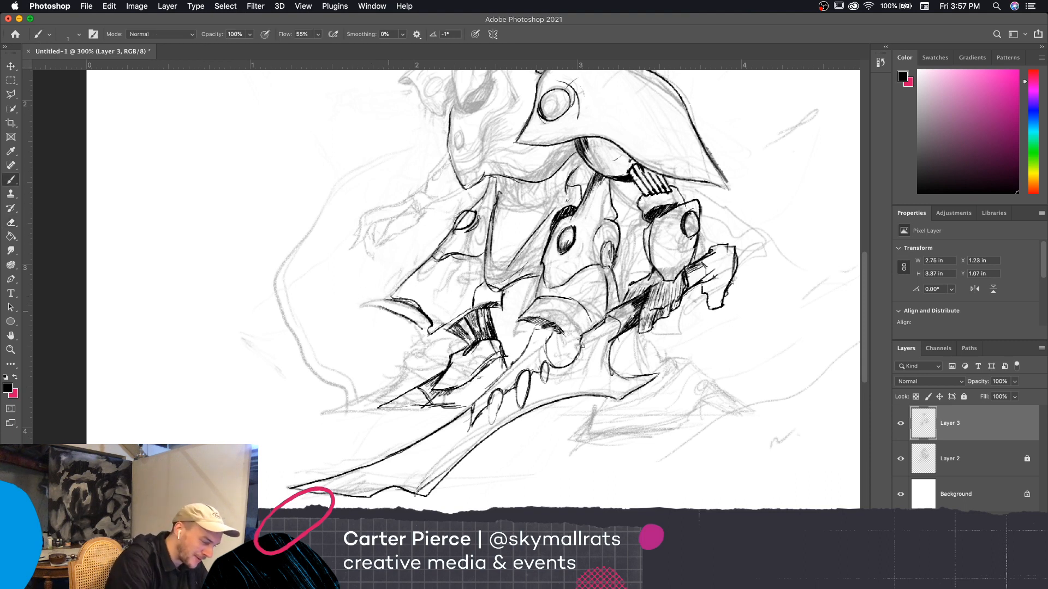
{"action": "key", "text": "bracketright"}
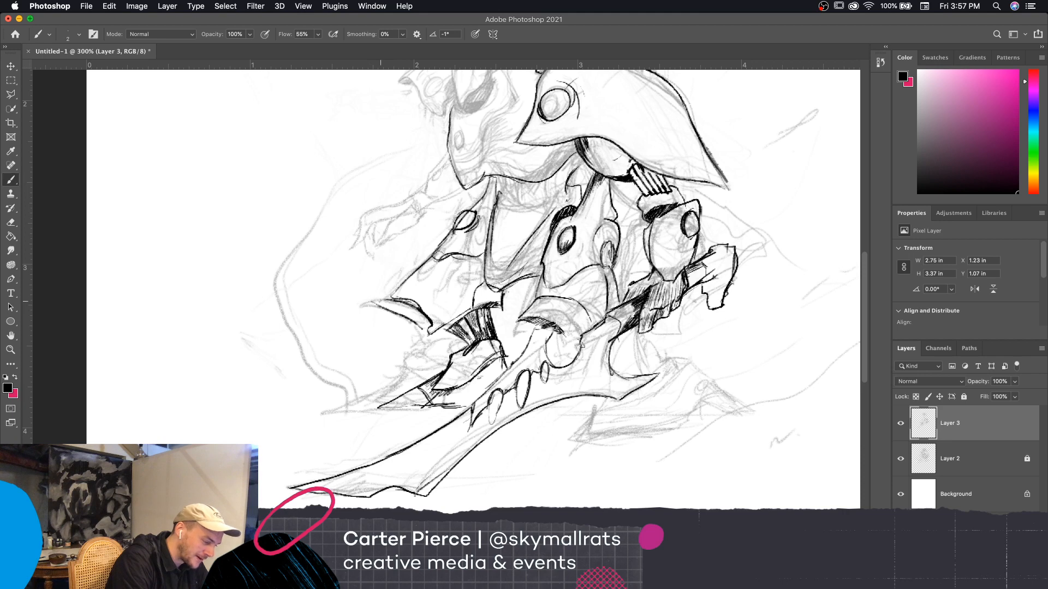
{"action": "left_click_drag", "start_coordinate": [369, 300], "coordinate": [422, 313]}
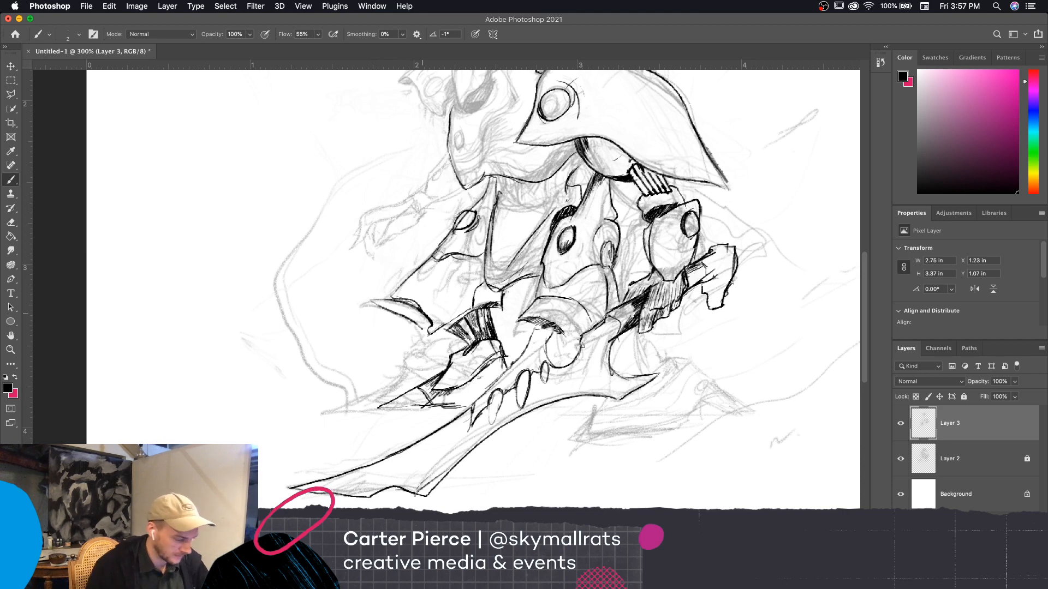
Add a short black line at the near knee cuff, beside the round joint above the blade
{"action": "key", "text": "super+minus"}
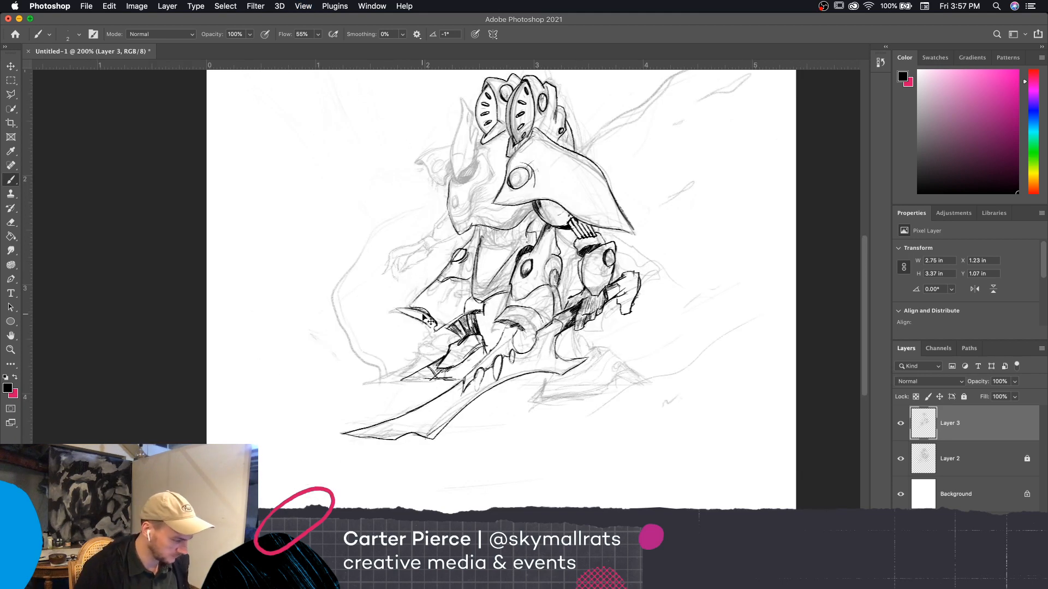
{"action": "scroll", "coordinate": [731, 403], "scroll_direction": "up", "scroll_amount": 2}
{"action": "scroll", "coordinate": [731, 404], "scroll_direction": "left", "scroll_amount": 2}
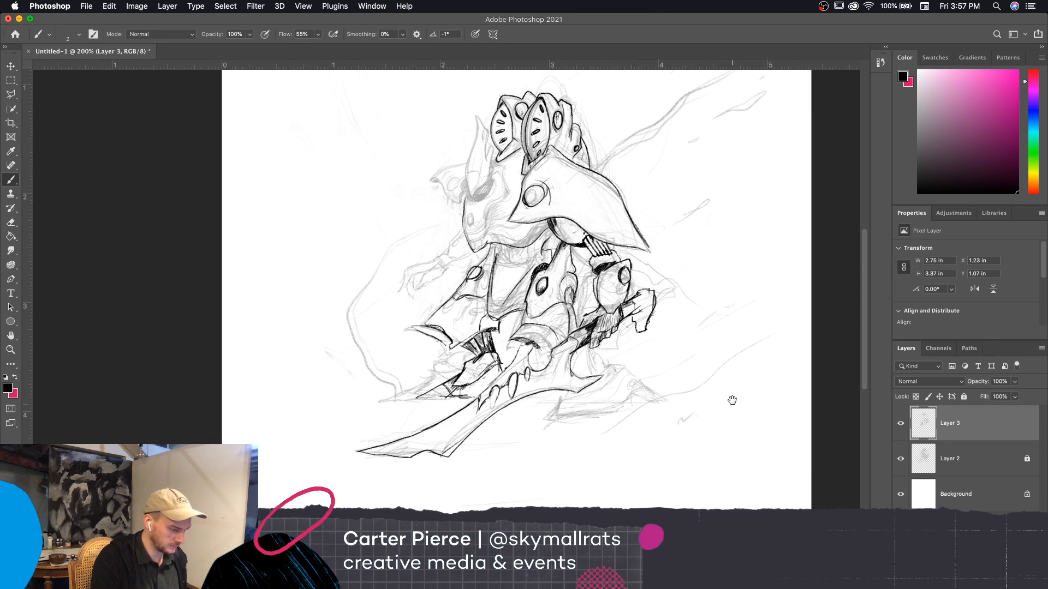
{"action": "key", "text": "super+plus"}
{"action": "scroll", "coordinate": [775, 360], "scroll_direction": "down", "scroll_amount": 2}
{"action": "scroll", "coordinate": [775, 361], "scroll_direction": "left", "scroll_amount": 1}
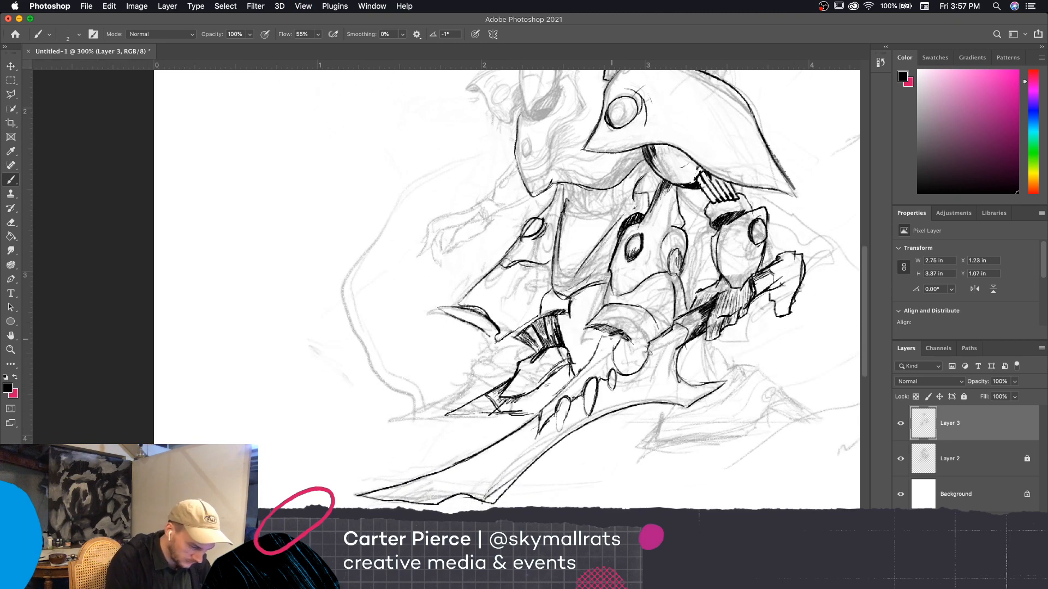
{"action": "mouse_move", "coordinate": [620, 334]}
{"action": "left_mouse_down"}
{"action": "mouse_move", "coordinate": [609, 352]}
{"action": "mouse_move", "coordinate": [638, 352]}
{"action": "left_mouse_up"}
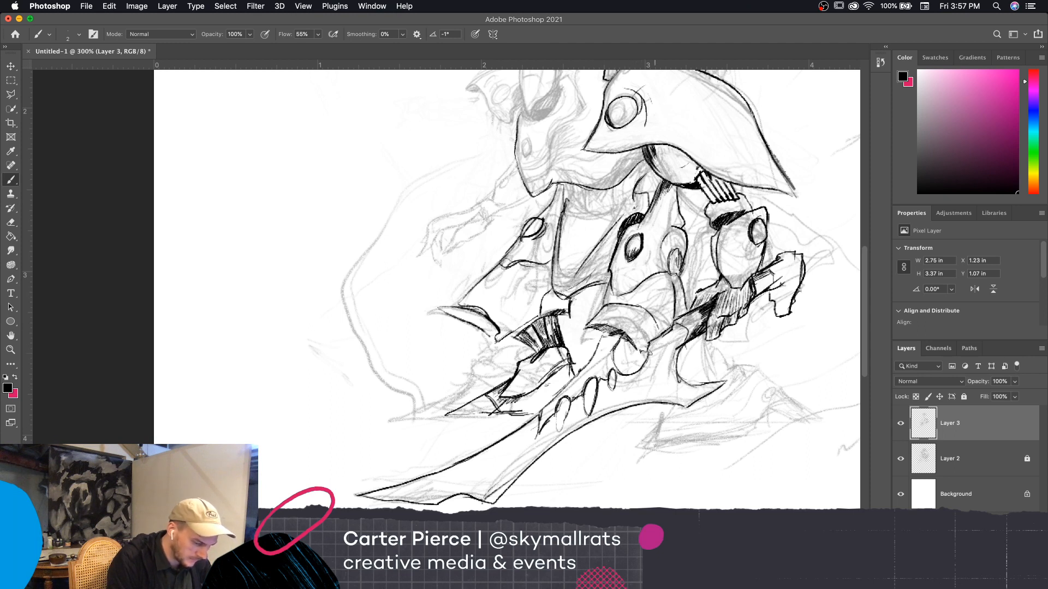
Ink the far arm from the chest plate outward, with its oval elbow disc, wrist and clawed, hanging fingers
{"action": "scroll", "coordinate": [791, 380], "scroll_direction": "up", "scroll_amount": 2}
{"action": "scroll", "coordinate": [790, 380], "scroll_direction": "right", "scroll_amount": 1}
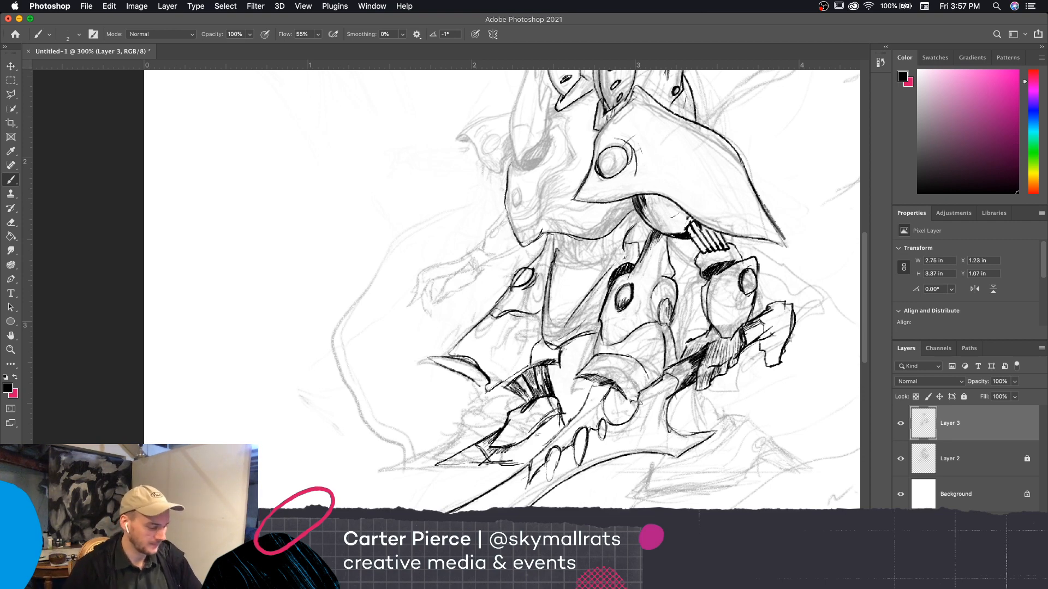
{"action": "left_click_drag", "start_coordinate": [775, 436], "coordinate": [785, 448]}
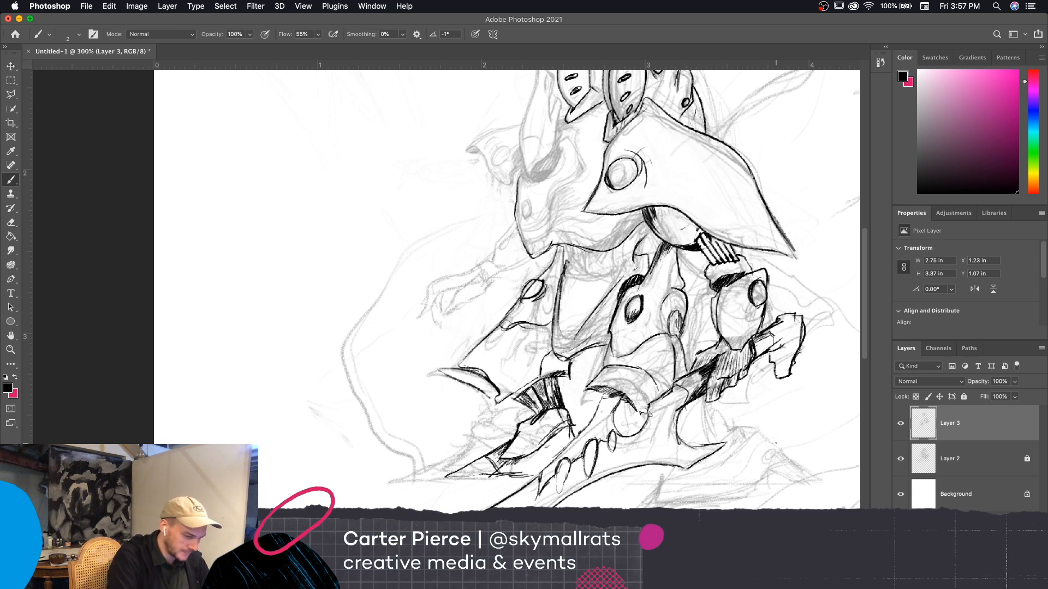
{"action": "mouse_move", "coordinate": [515, 223]}
{"action": "left_mouse_down"}
{"action": "mouse_move", "coordinate": [495, 266]}
{"action": "mouse_move", "coordinate": [532, 261]}
{"action": "mouse_move", "coordinate": [503, 245]}
{"action": "mouse_move", "coordinate": [516, 241]}
{"action": "mouse_move", "coordinate": [479, 274]}
{"action": "mouse_move", "coordinate": [441, 277]}
{"action": "mouse_move", "coordinate": [421, 316]}
{"action": "mouse_move", "coordinate": [464, 287]}
{"action": "mouse_move", "coordinate": [480, 298]}
{"action": "mouse_move", "coordinate": [484, 277]}
{"action": "mouse_move", "coordinate": [506, 267]}
{"action": "left_mouse_up"}
{"action": "key", "text": "bracketright"}
{"action": "key", "text": "bracketright"}
{"action": "mouse_move", "coordinate": [466, 304]}
{"action": "left_mouse_down"}
{"action": "mouse_move", "coordinate": [433, 328]}
{"action": "mouse_move", "coordinate": [440, 312]}
{"action": "left_mouse_up"}
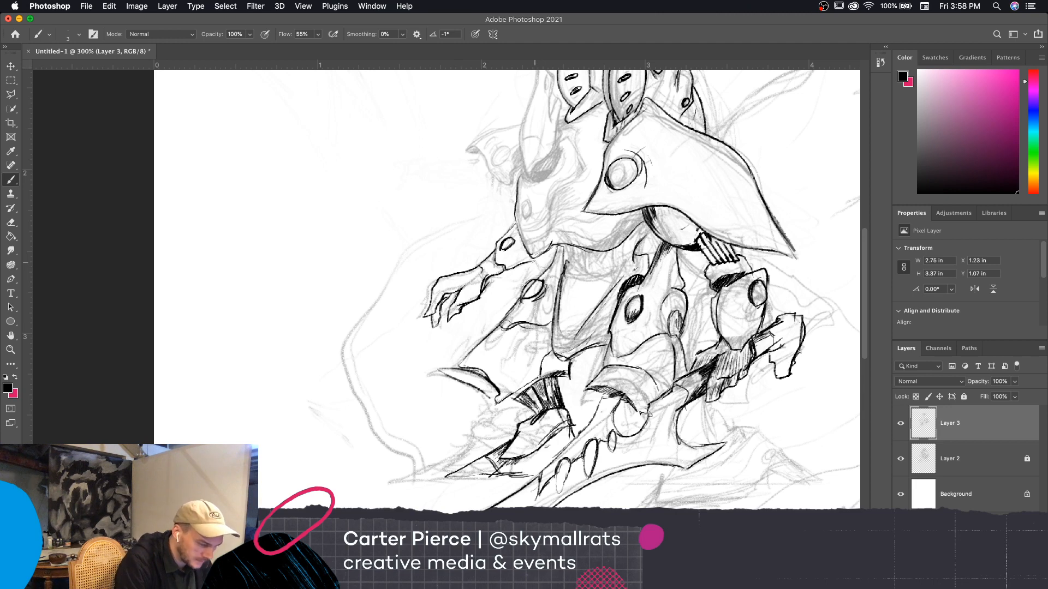
Try to extend the far forearm's lower edge up to the pointed bottom of the chest plate
{"action": "key", "text": "super+equal"}
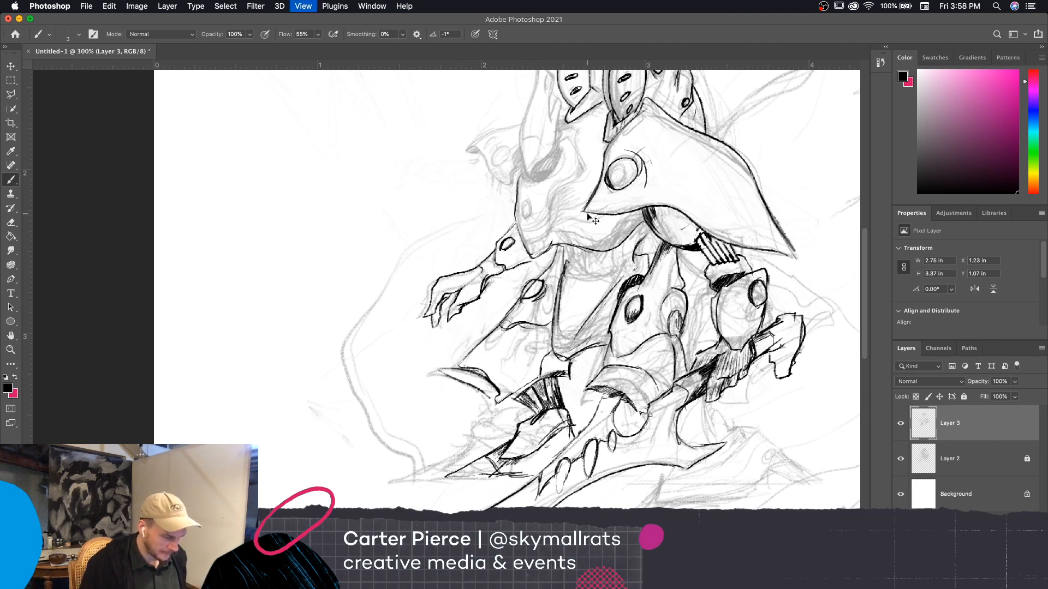
{"action": "key", "text": "super+equal"}
{"action": "left_click_drag", "start_coordinate": [712, 401], "coordinate": [702, 478]}
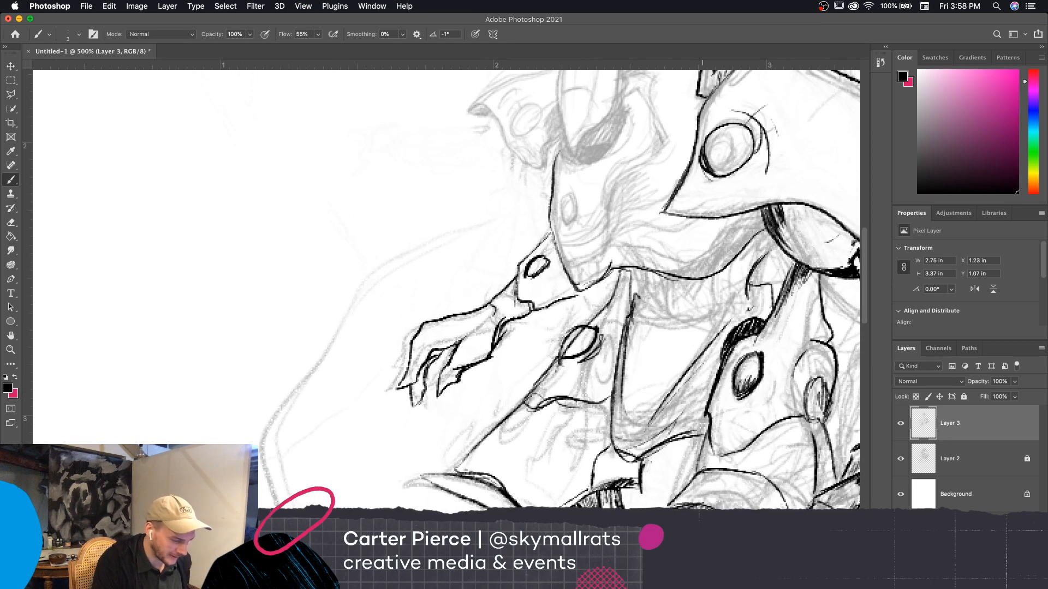
{"action": "key", "text": "bracketleft"}
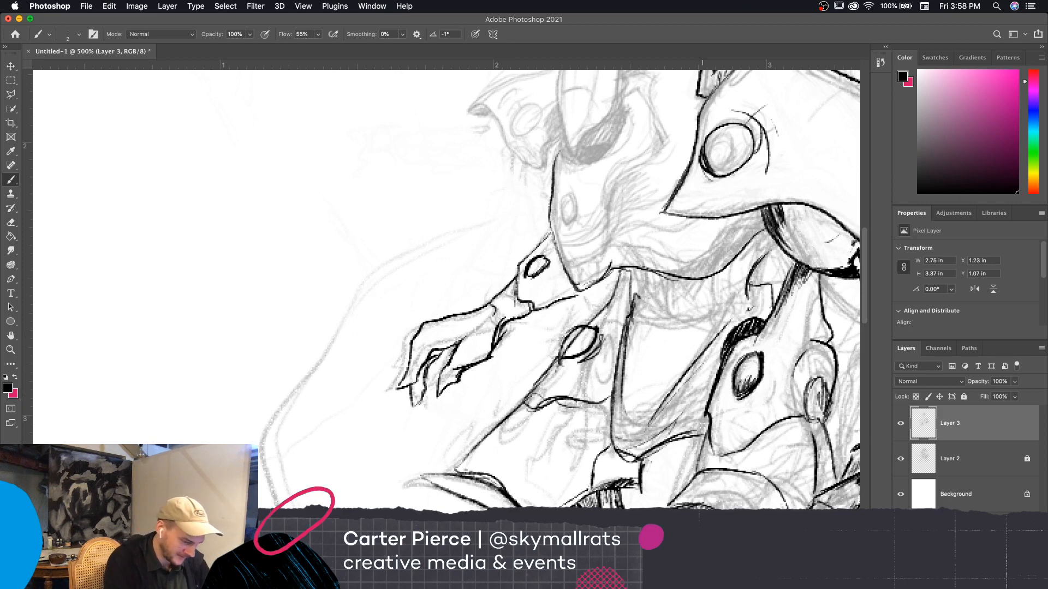
{"action": "key", "text": "bracketright"}
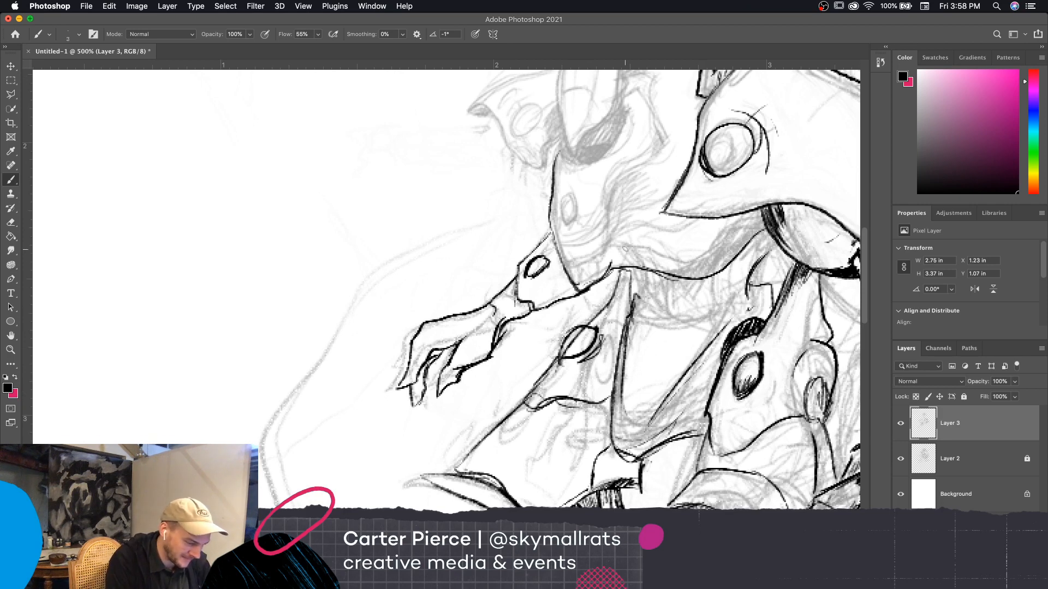
{"action": "left_click_drag", "start_coordinate": [704, 322], "coordinate": [663, 367]}
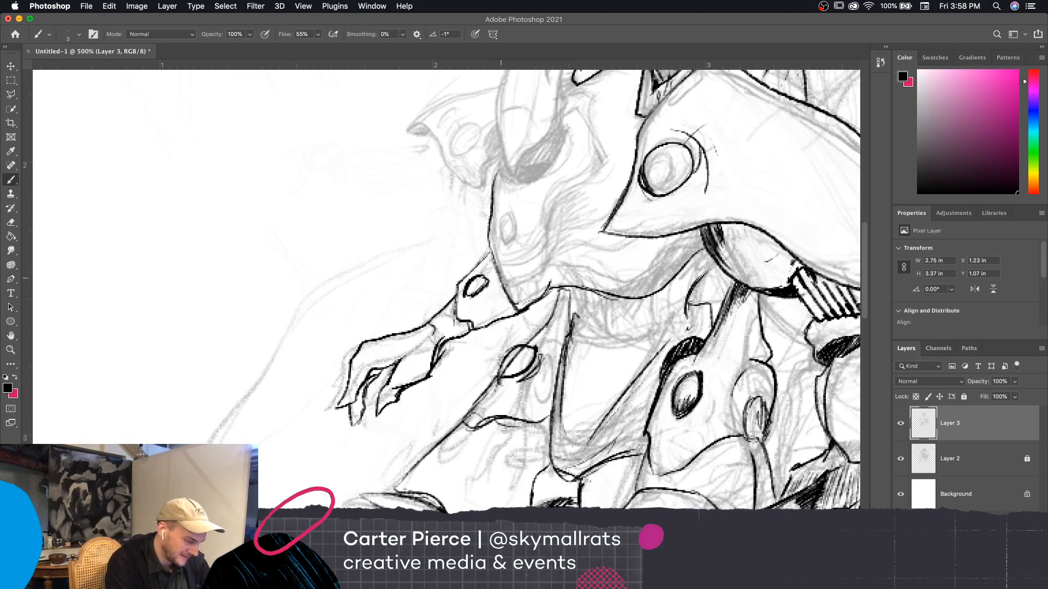
{"action": "left_click_drag", "start_coordinate": [520, 310], "coordinate": [496, 319]}
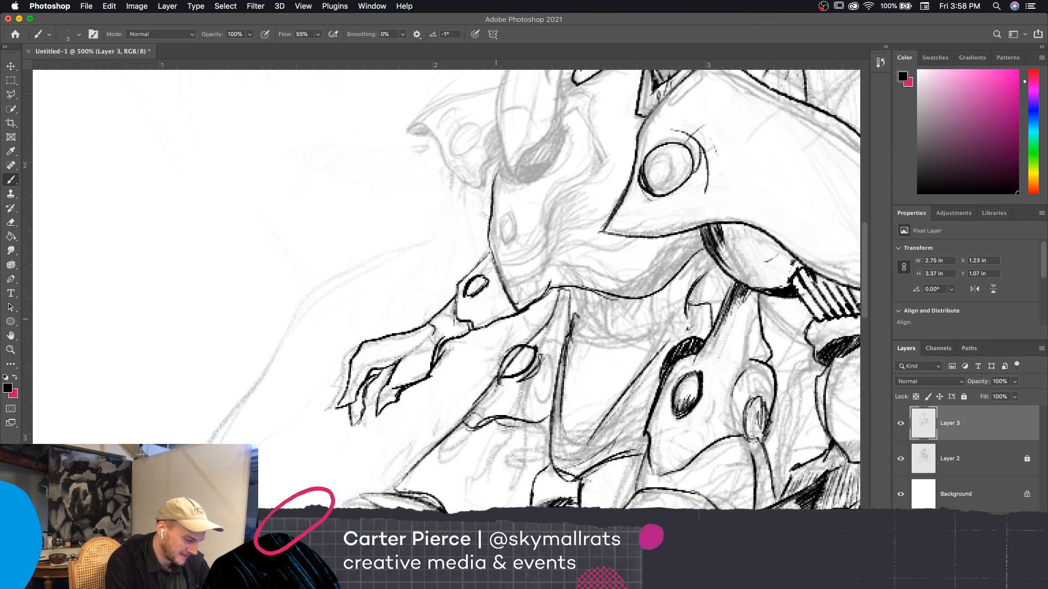
Erase the far forearm's lower edge beside the chest plate and redraw it as a clean line up to the plate
{"action": "mouse_move", "coordinate": [514, 317]}
{"action": "left_mouse_down"}
{"action": "mouse_move", "coordinate": [536, 304]}
{"action": "mouse_move", "coordinate": [516, 317]}
{"action": "left_mouse_up"}
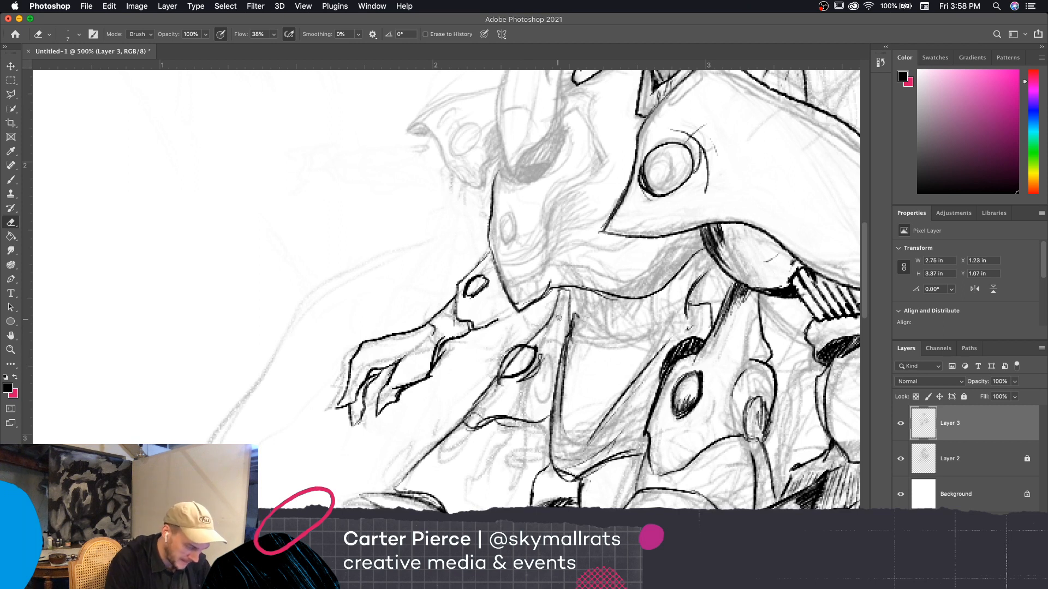
{"action": "key", "text": "b"}
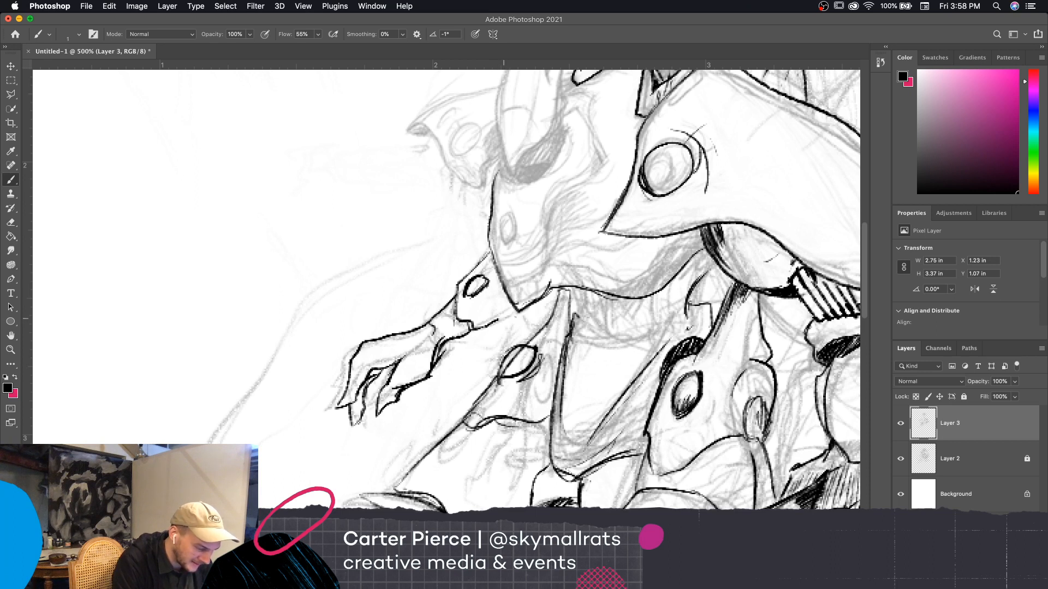
{"action": "key", "text": "bracketright"}
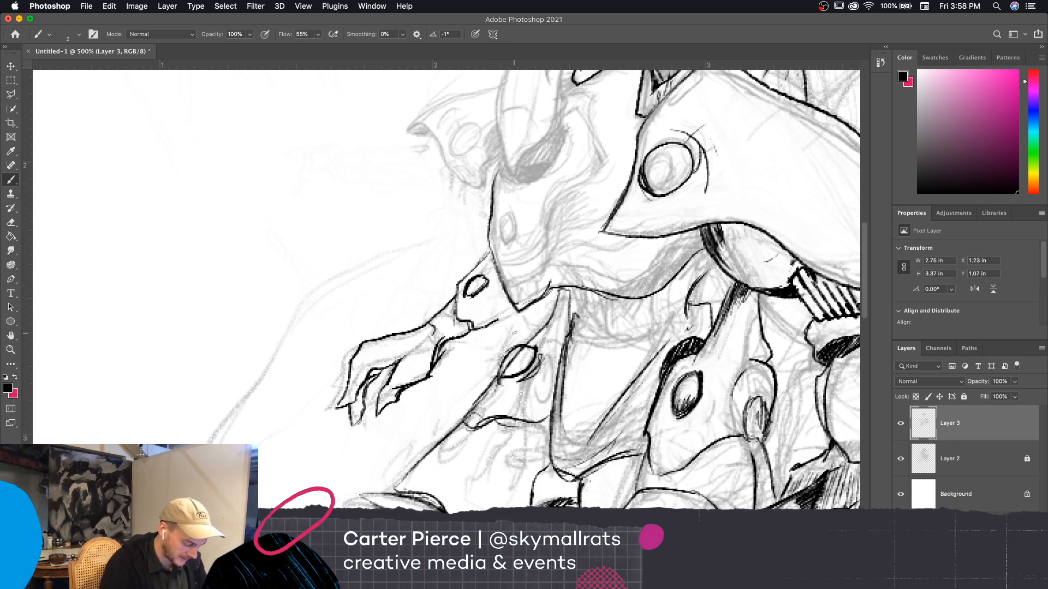
{"action": "key", "text": "e"}
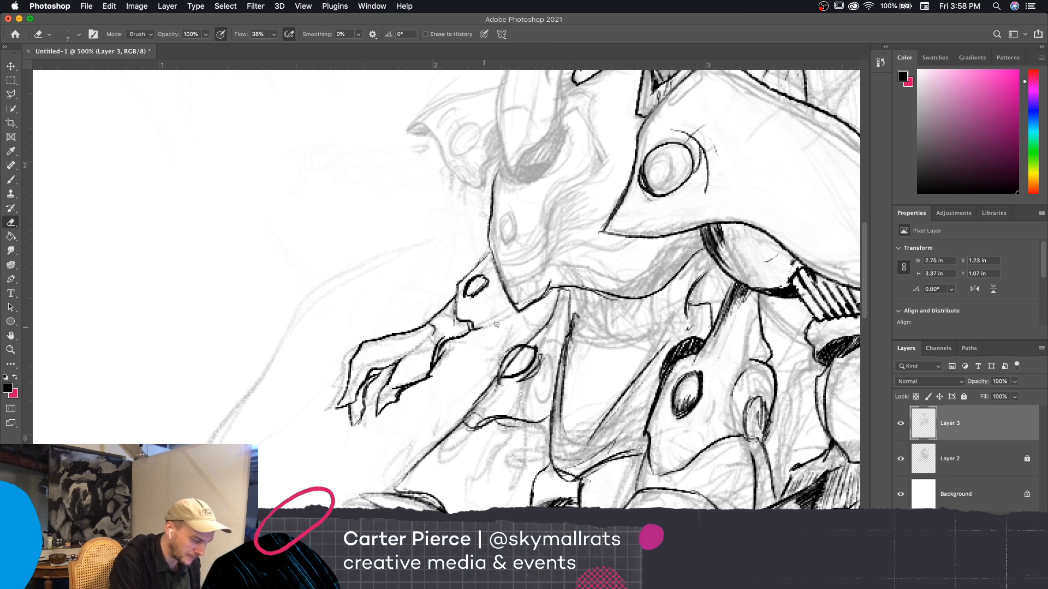
{"action": "key", "text": "b"}
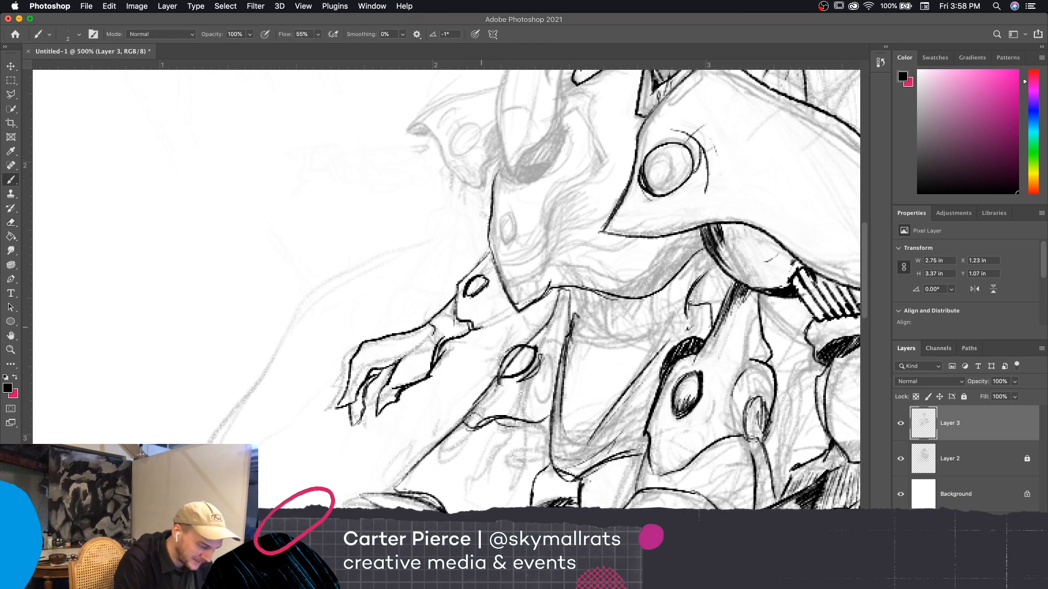
{"action": "mouse_move", "coordinate": [484, 328]}
{"action": "left_mouse_down"}
{"action": "mouse_move", "coordinate": [516, 305]}
{"action": "mouse_move", "coordinate": [506, 312]}
{"action": "left_mouse_up"}
{"action": "left_click_drag", "start_coordinate": [475, 329], "coordinate": [493, 320]}
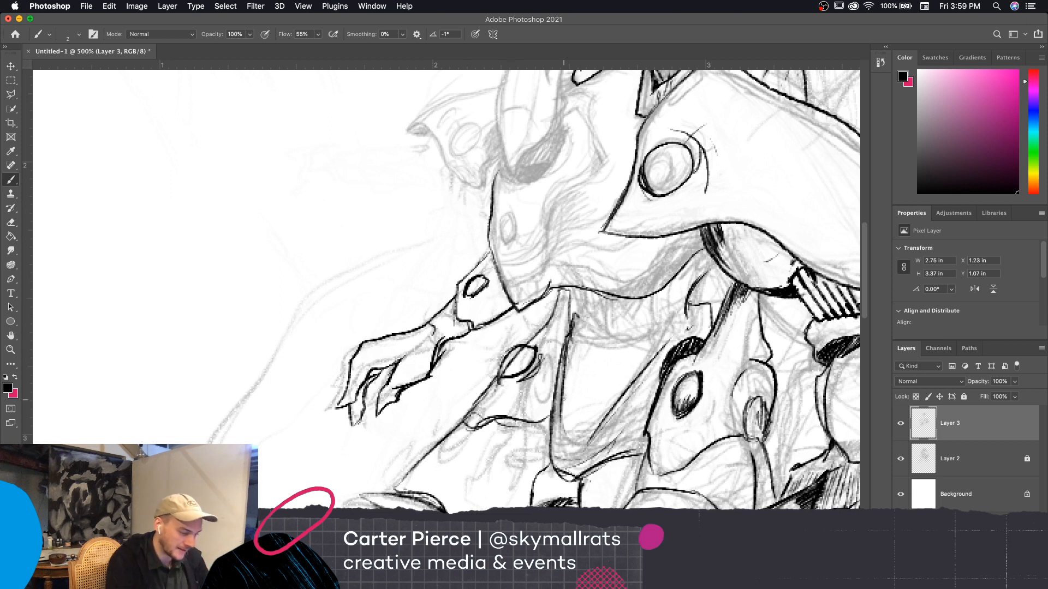
Erase the chest plate's bottom tip and redraw it as a sharper, lower point running up to the waist edge
{"action": "key", "text": "e"}
{"action": "mouse_move", "coordinate": [518, 310]}
{"action": "left_mouse_down"}
{"action": "mouse_move", "coordinate": [535, 297]}
{"action": "mouse_move", "coordinate": [521, 318]}
{"action": "left_mouse_up"}
{"action": "key", "text": "b"}
{"action": "left_click_drag", "start_coordinate": [521, 319], "coordinate": [558, 286]}
{"action": "key", "text": "e"}
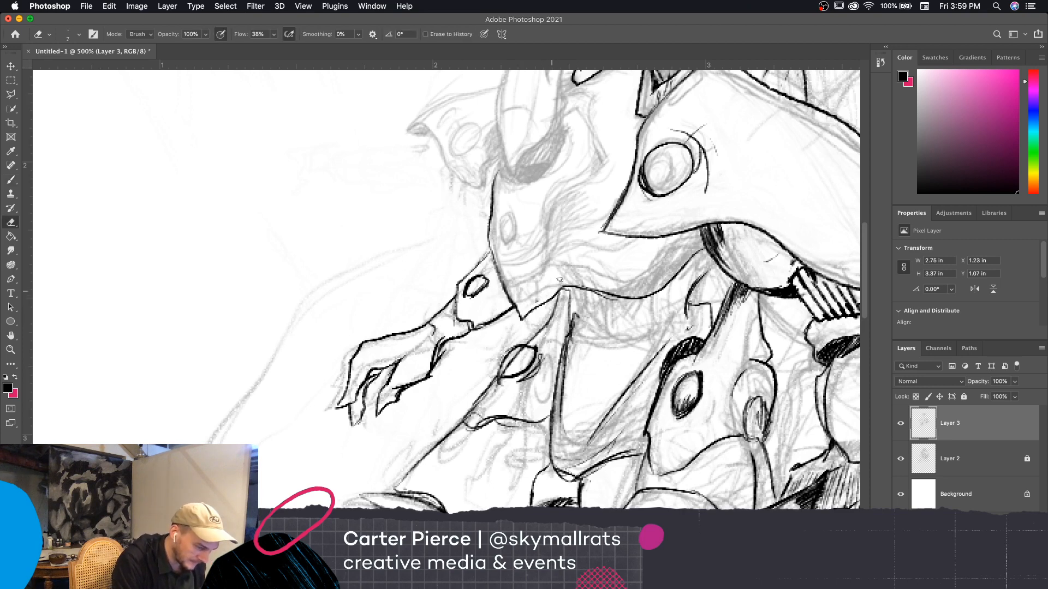
{"action": "key", "text": "b"}
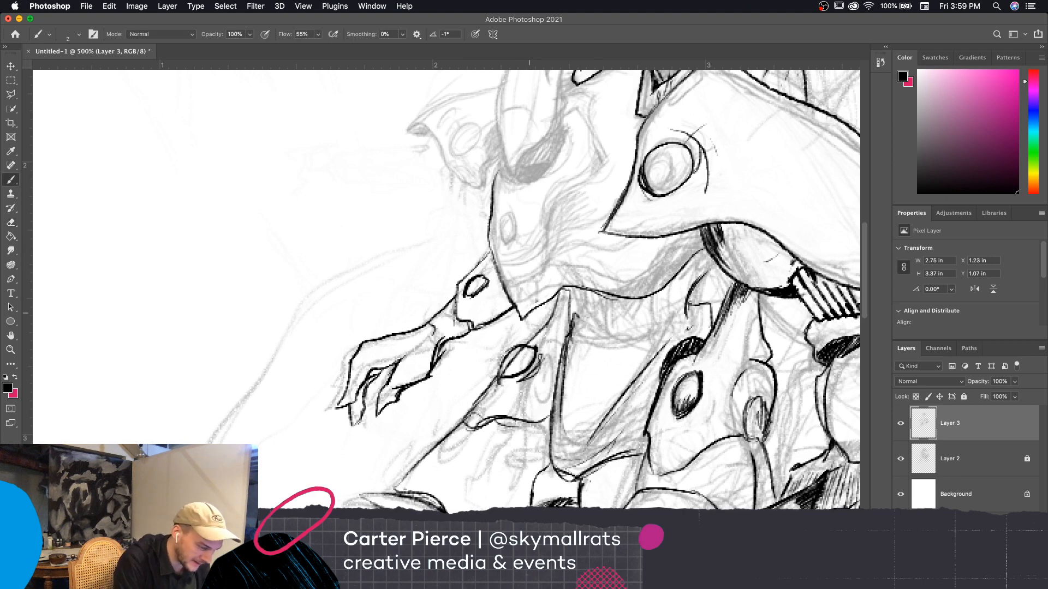
Ink the chest plate's curved inner edge from beside the lower point up to the notched corner behind the horned head
{"action": "left_click_drag", "start_coordinate": [696, 369], "coordinate": [680, 401]}
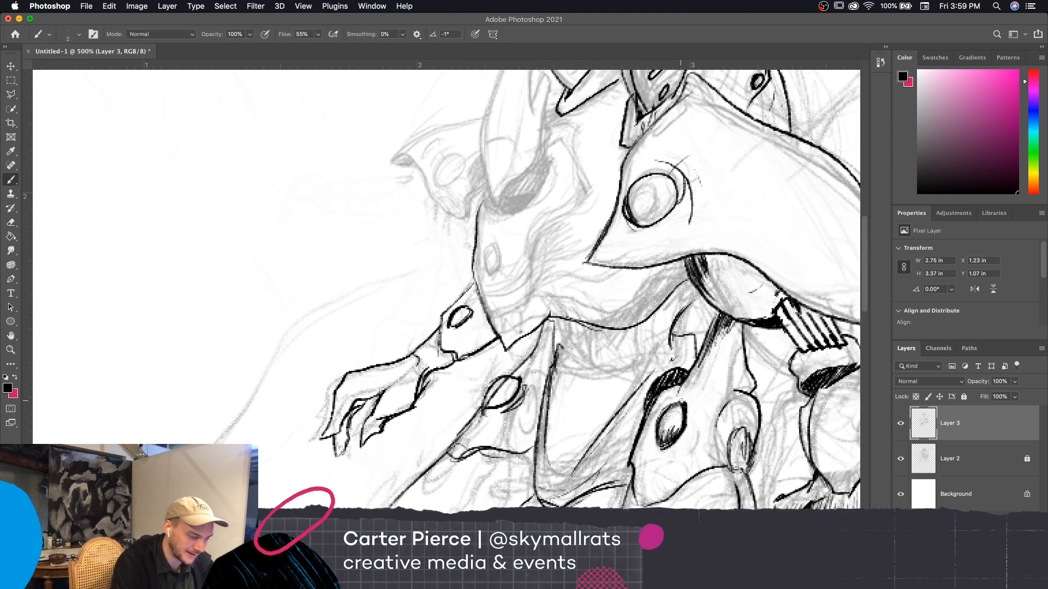
{"action": "mouse_move", "coordinate": [541, 292]}
{"action": "left_mouse_down"}
{"action": "mouse_move", "coordinate": [539, 308]}
{"action": "mouse_move", "coordinate": [537, 262]}
{"action": "mouse_move", "coordinate": [553, 223]}
{"action": "mouse_move", "coordinate": [583, 242]}
{"action": "mouse_move", "coordinate": [566, 280]}
{"action": "left_mouse_up"}
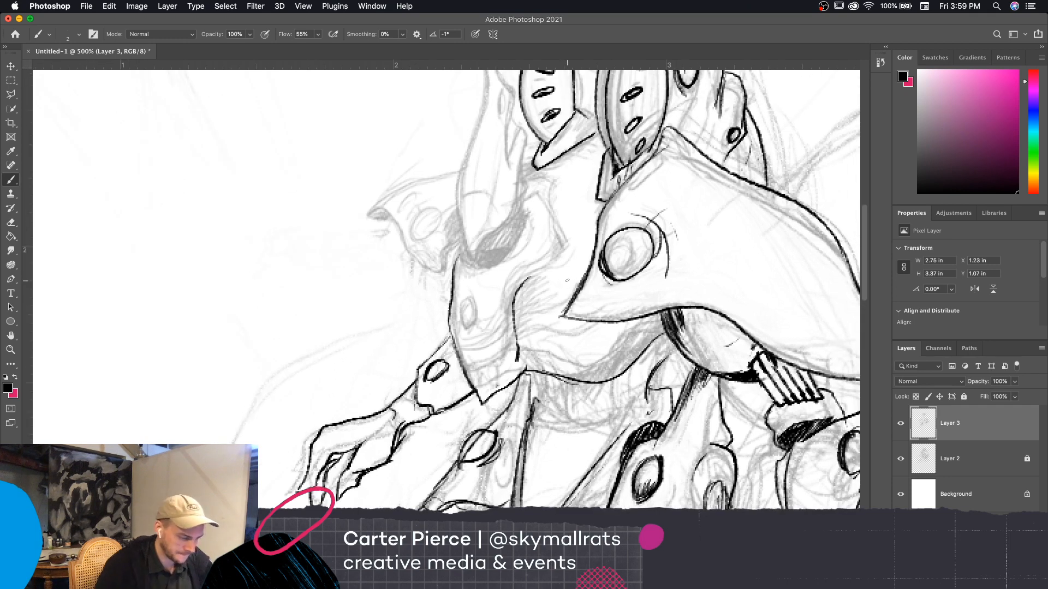
{"action": "mouse_move", "coordinate": [520, 184]}
{"action": "left_mouse_down"}
{"action": "mouse_move", "coordinate": [550, 176]}
{"action": "mouse_move", "coordinate": [568, 244]}
{"action": "mouse_move", "coordinate": [537, 272]}
{"action": "mouse_move", "coordinate": [522, 292]}
{"action": "left_mouse_up"}
{"action": "mouse_move", "coordinate": [505, 327]}
{"action": "left_mouse_down"}
{"action": "mouse_move", "coordinate": [536, 270]}
{"action": "mouse_move", "coordinate": [556, 261]}
{"action": "left_mouse_up"}
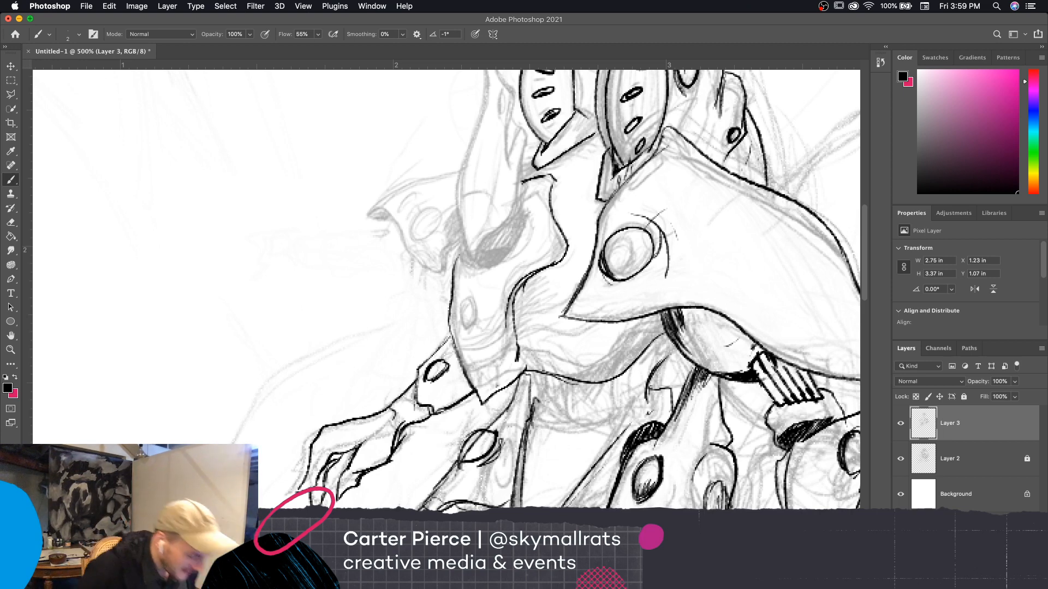
{"action": "key", "text": "e"}
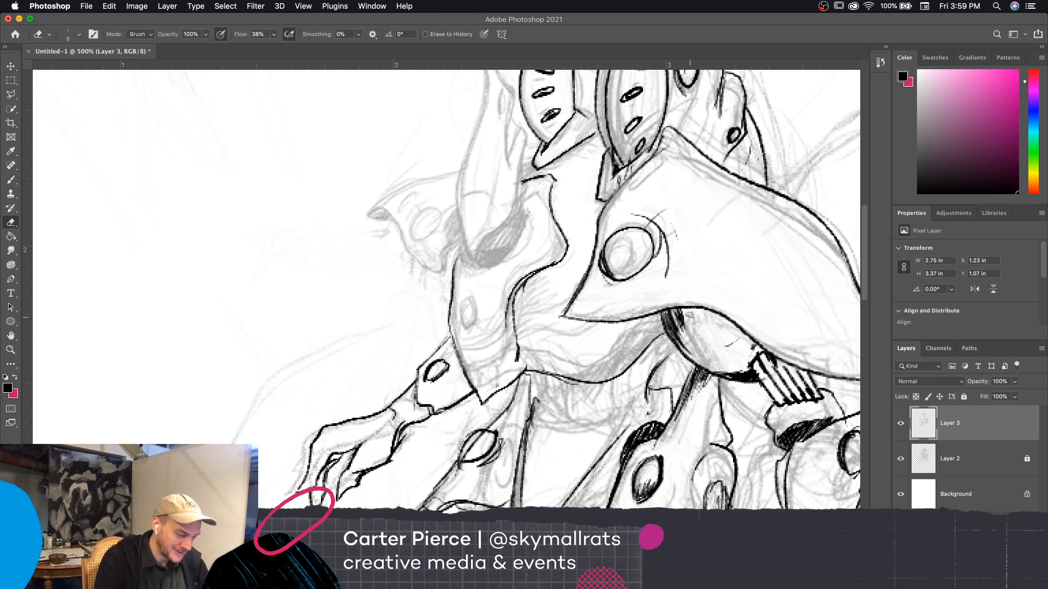
Ink the large shoulder plate's lower edge from its pointed inner corner across the top of the upper arm
{"action": "key", "text": "bracketright"}
{"action": "key", "text": "bracketright"}
{"action": "key", "text": "bracketright"}
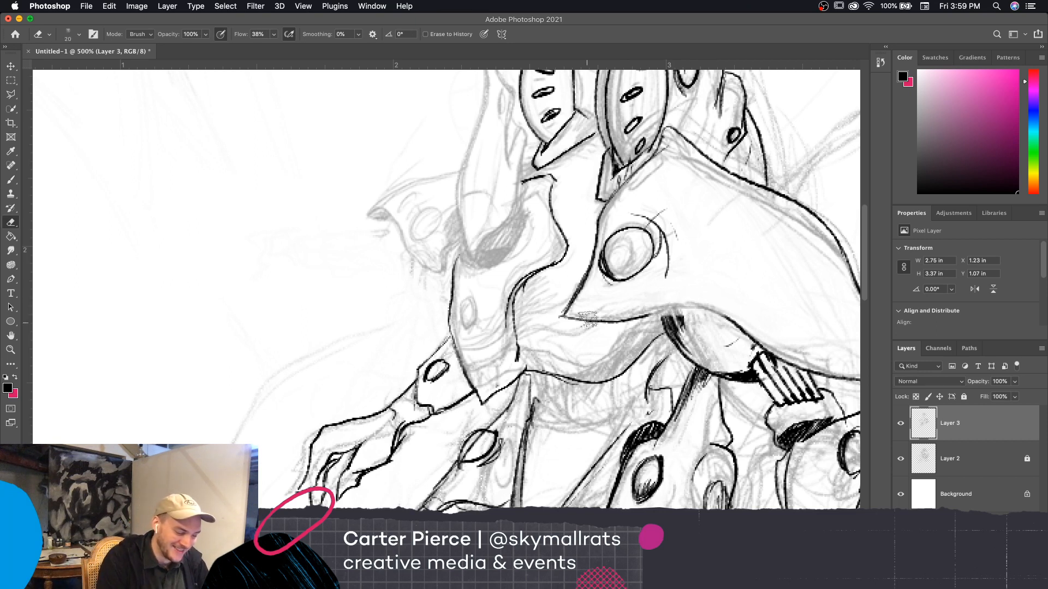
{"action": "key", "text": "bracketleft"}
{"action": "key", "text": "bracketleft"}
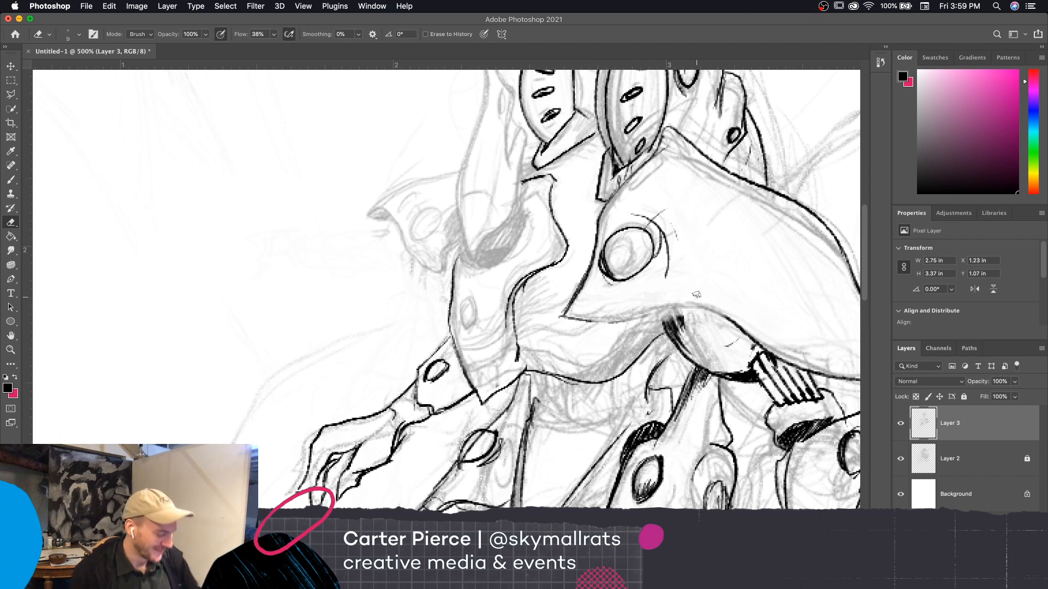
{"action": "key", "text": "b"}
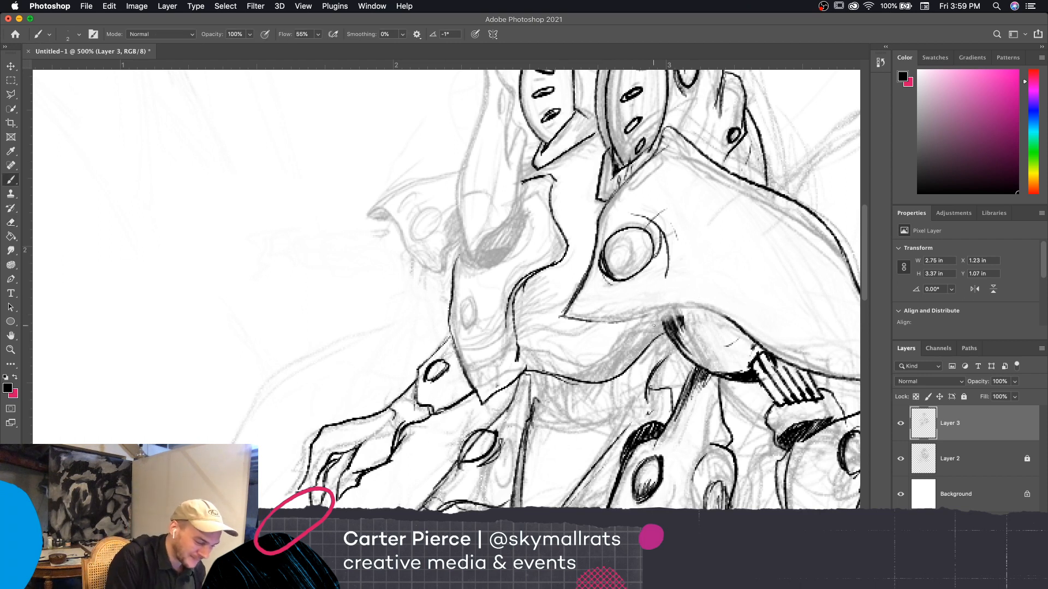
{"action": "mouse_move", "coordinate": [591, 321]}
{"action": "left_mouse_down"}
{"action": "mouse_move", "coordinate": [690, 318]}
{"action": "mouse_move", "coordinate": [742, 332]}
{"action": "mouse_move", "coordinate": [567, 316]}
{"action": "left_mouse_up"}
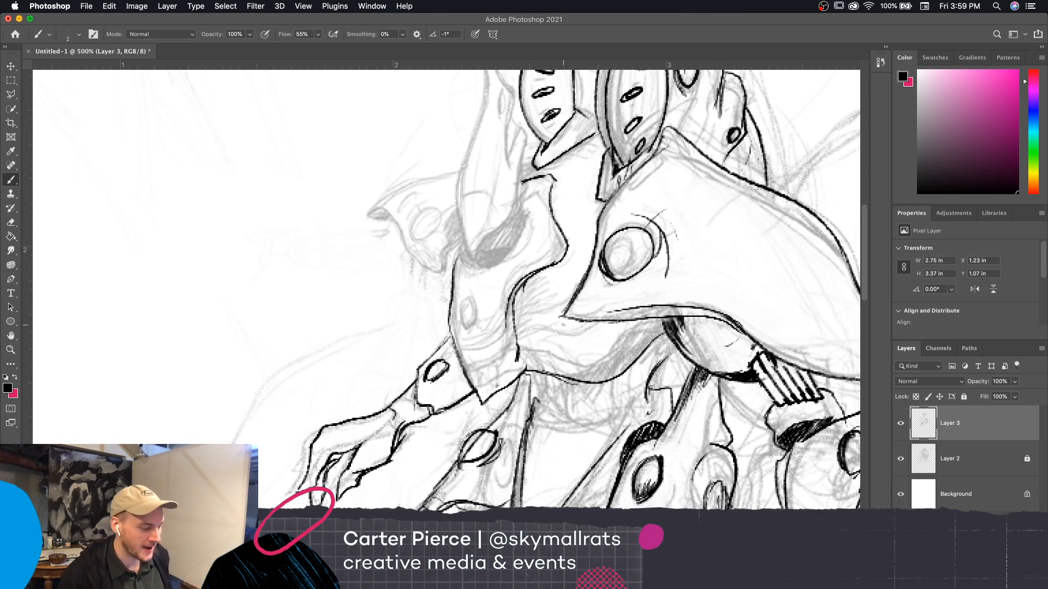
{"action": "key", "text": "e"}
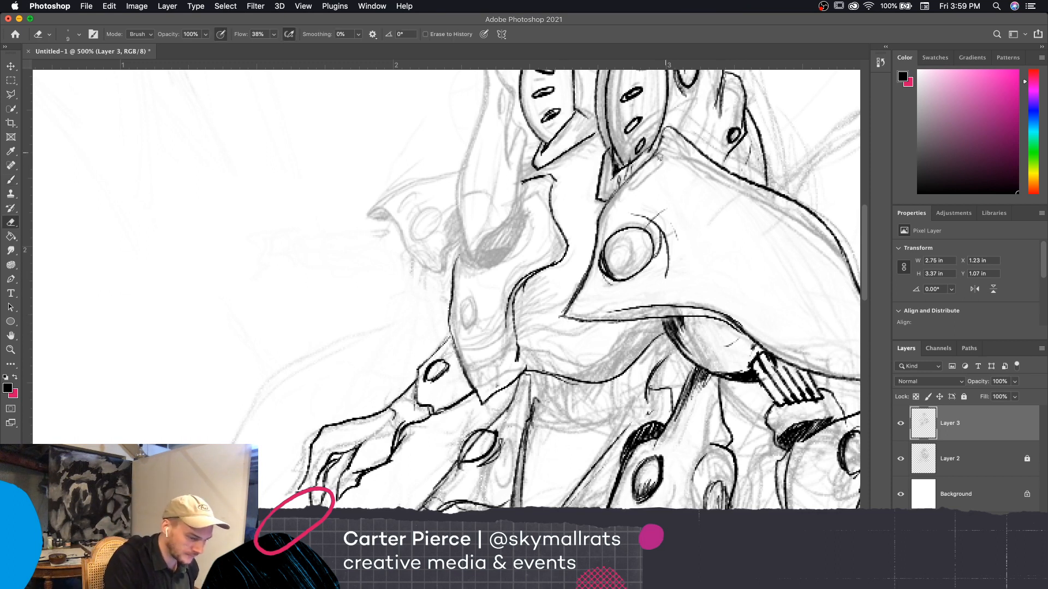
{"action": "key", "text": "b"}
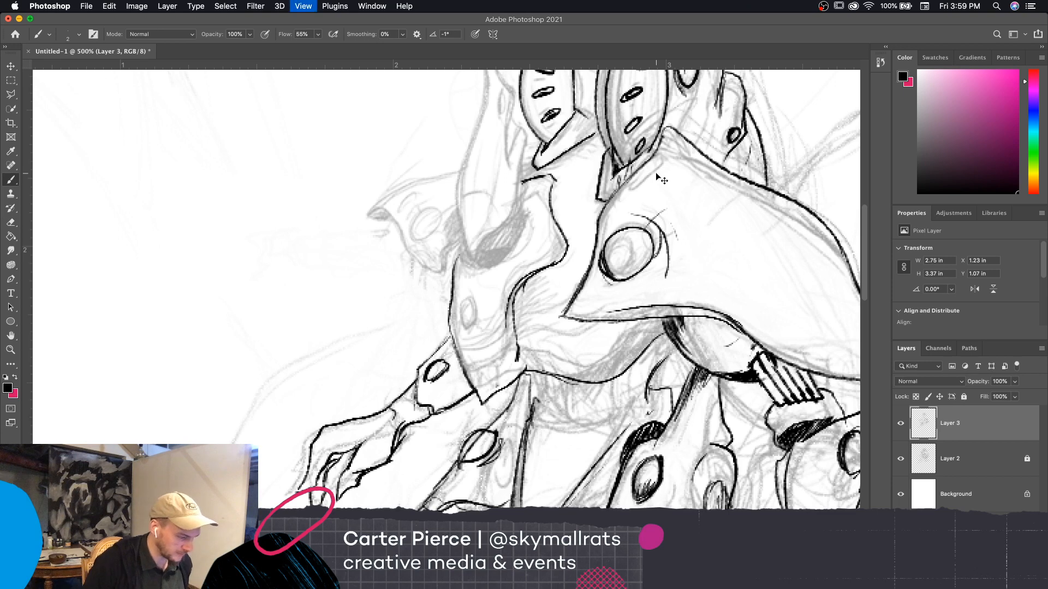
Ink the waist below the chest plate, adding its side line, the hanging panel's curved inner edge and short vertical creases
{"action": "key", "text": "super+minus"}
{"action": "key", "text": "super+minus"}
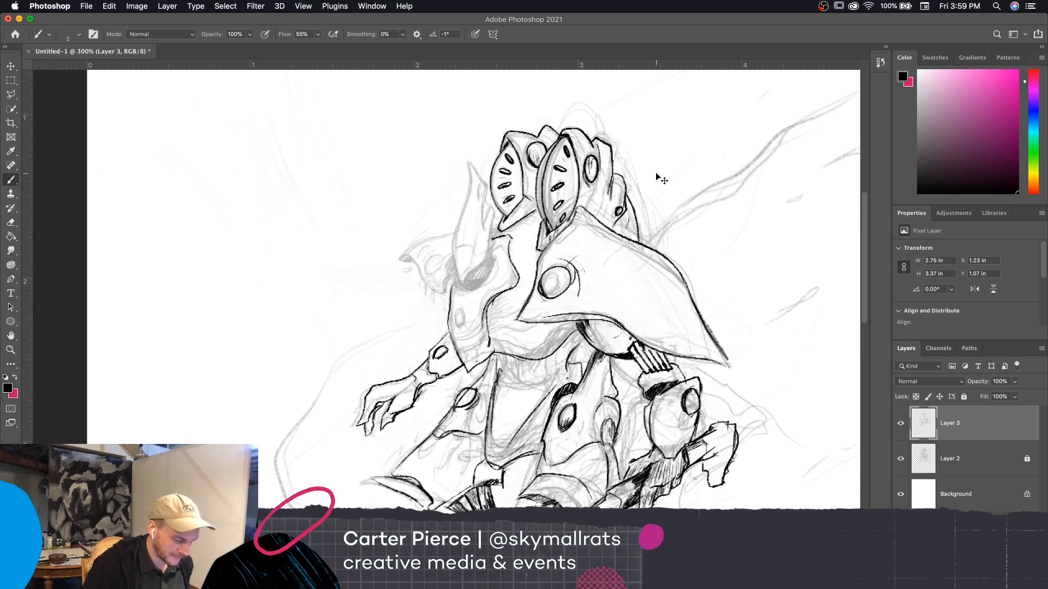
{"action": "key", "text": "super+plus"}
{"action": "left_click_drag", "start_coordinate": [837, 556], "coordinate": [772, 456]}
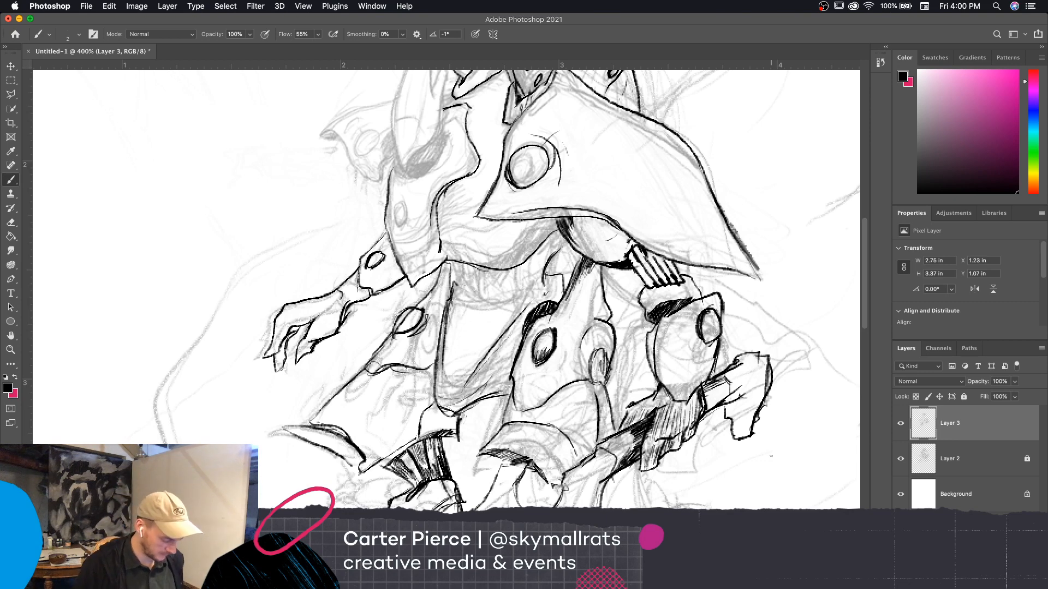
{"action": "left_click_drag", "start_coordinate": [724, 421], "coordinate": [772, 435]}
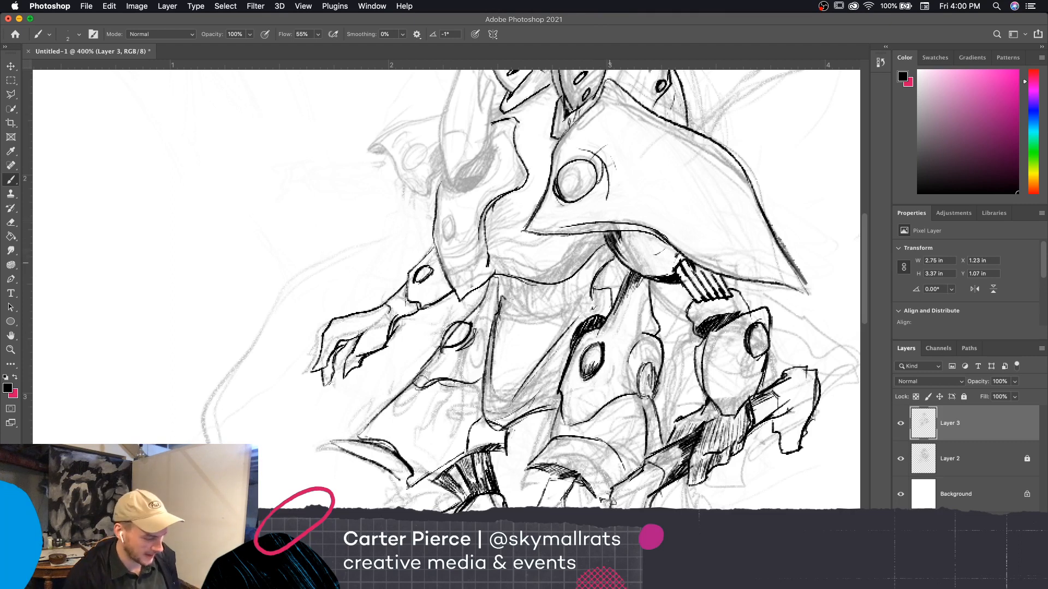
{"action": "left_click_drag", "start_coordinate": [502, 275], "coordinate": [505, 306]}
{"action": "left_click_drag", "start_coordinate": [500, 275], "coordinate": [508, 329]}
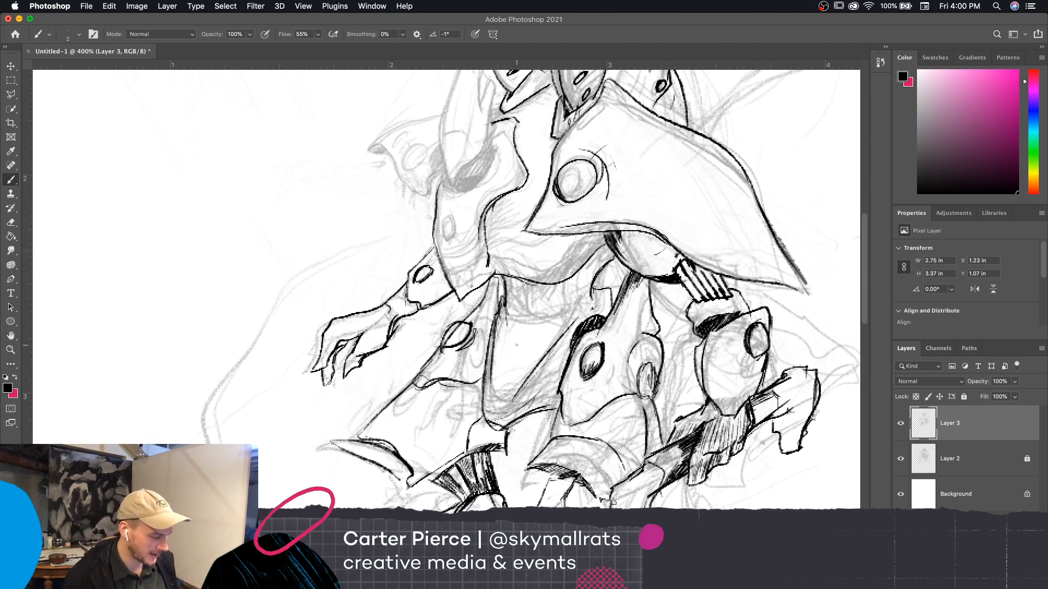
{"action": "mouse_move", "coordinate": [502, 308]}
{"action": "left_mouse_down"}
{"action": "mouse_move", "coordinate": [508, 346]}
{"action": "mouse_move", "coordinate": [524, 350]}
{"action": "mouse_move", "coordinate": [593, 296]}
{"action": "mouse_move", "coordinate": [544, 340]}
{"action": "mouse_move", "coordinate": [501, 333]}
{"action": "left_mouse_up"}
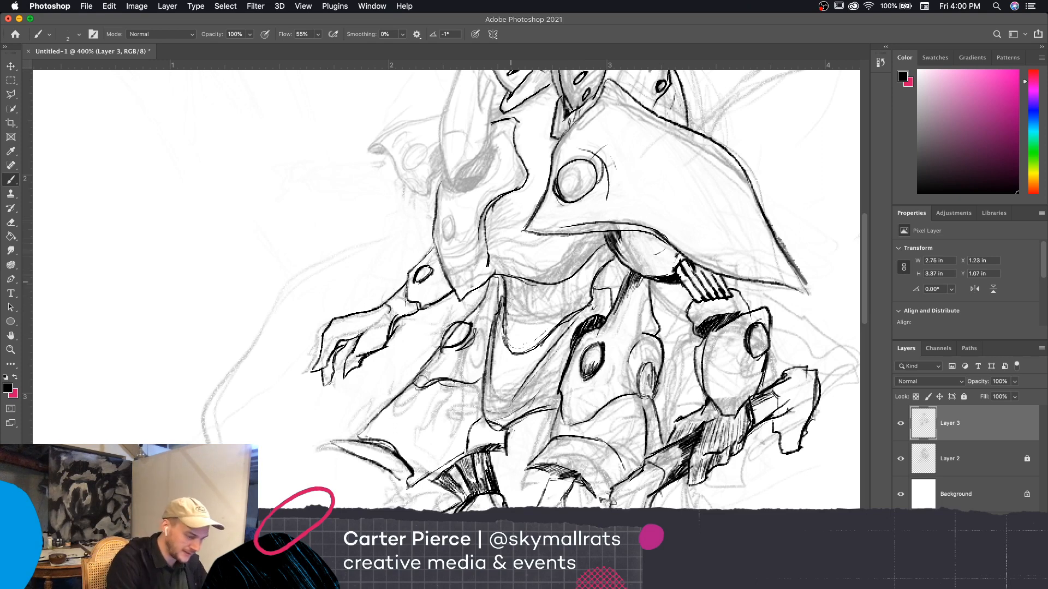
{"action": "mouse_move", "coordinate": [513, 283]}
{"action": "left_mouse_down"}
{"action": "mouse_move", "coordinate": [511, 329]}
{"action": "mouse_move", "coordinate": [545, 312]}
{"action": "left_mouse_up"}
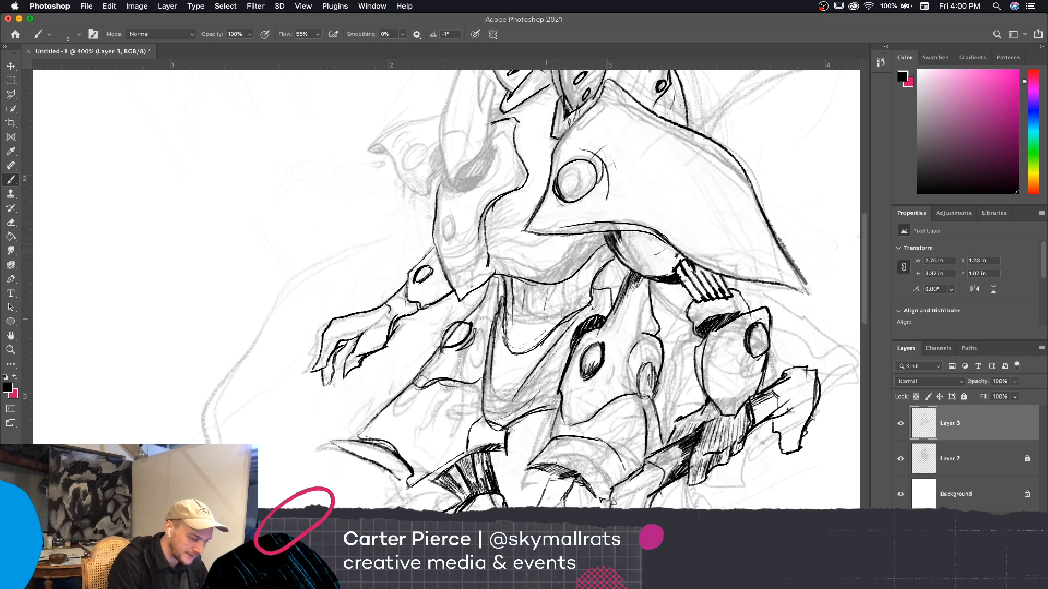
Ink and darken the curved bands running from the waist up under the large shoulder plate
{"action": "mouse_move", "coordinate": [566, 277]}
{"action": "left_mouse_down"}
{"action": "mouse_move", "coordinate": [559, 313]}
{"action": "mouse_move", "coordinate": [603, 244]}
{"action": "left_mouse_up"}
{"action": "left_click_drag", "start_coordinate": [581, 298], "coordinate": [614, 252]}
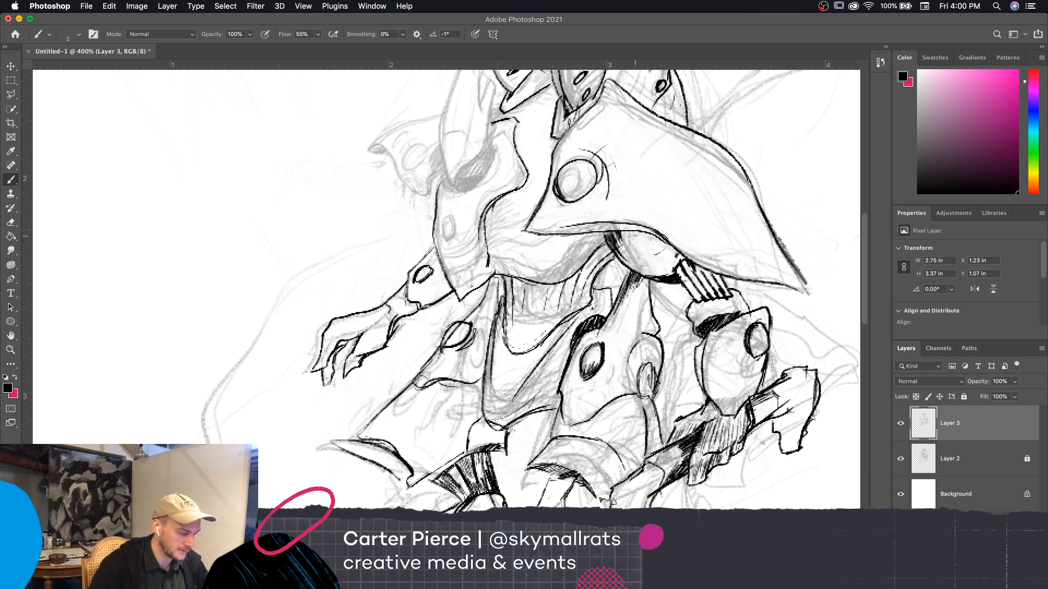
{"action": "mouse_move", "coordinate": [583, 298]}
{"action": "left_mouse_down"}
{"action": "mouse_move", "coordinate": [613, 254]}
{"action": "mouse_move", "coordinate": [567, 294]}
{"action": "left_mouse_up"}
{"action": "left_click_drag", "start_coordinate": [593, 256], "coordinate": [606, 246]}
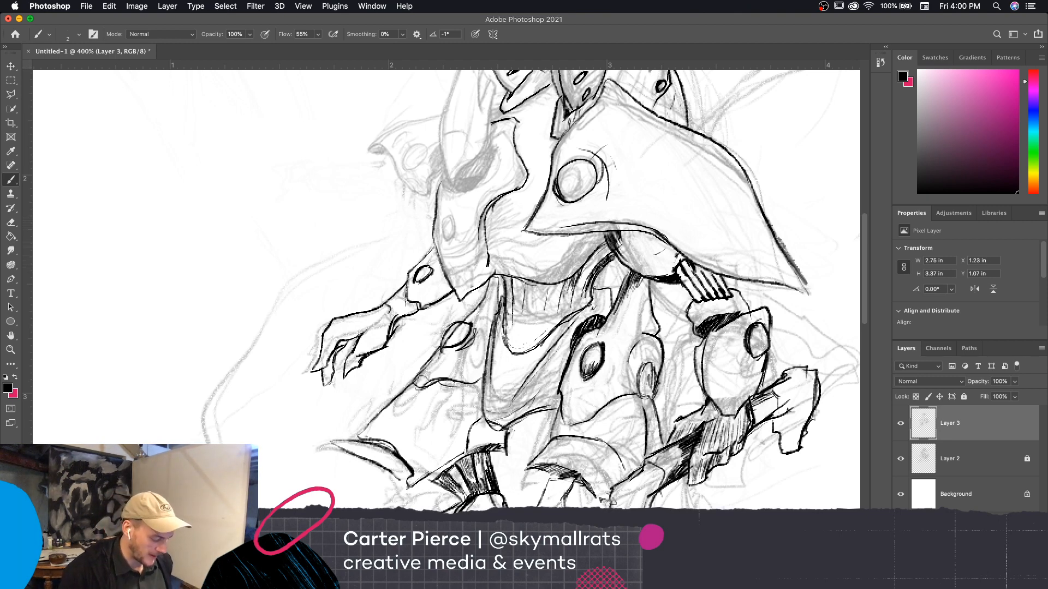
Hide Layer 3 and create a new group containing a new empty layer above Layer 2
{"action": "key", "text": "super+minus"}
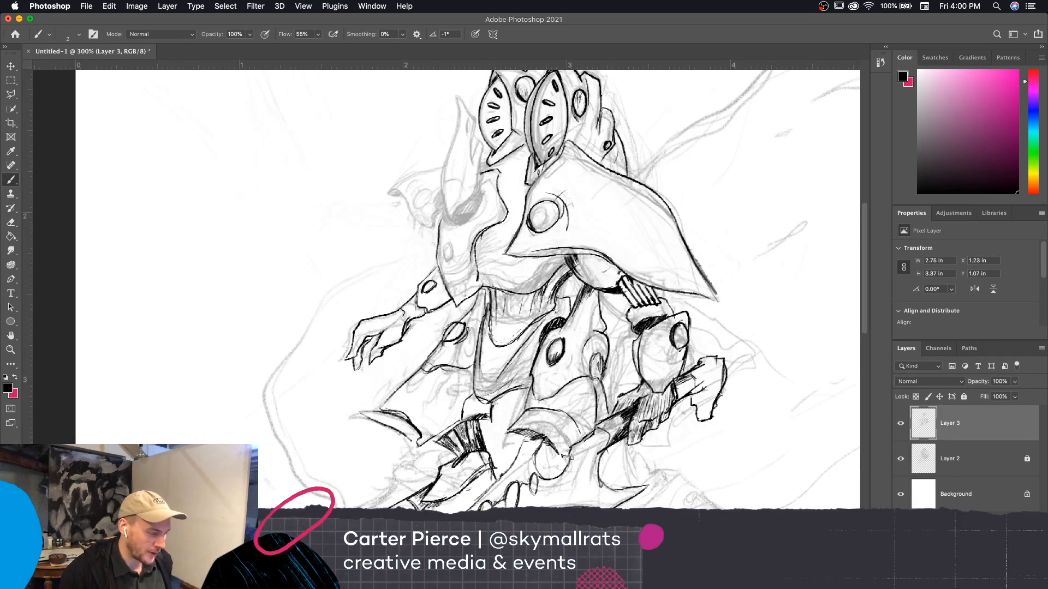
{"action": "key", "text": "super+minus"}
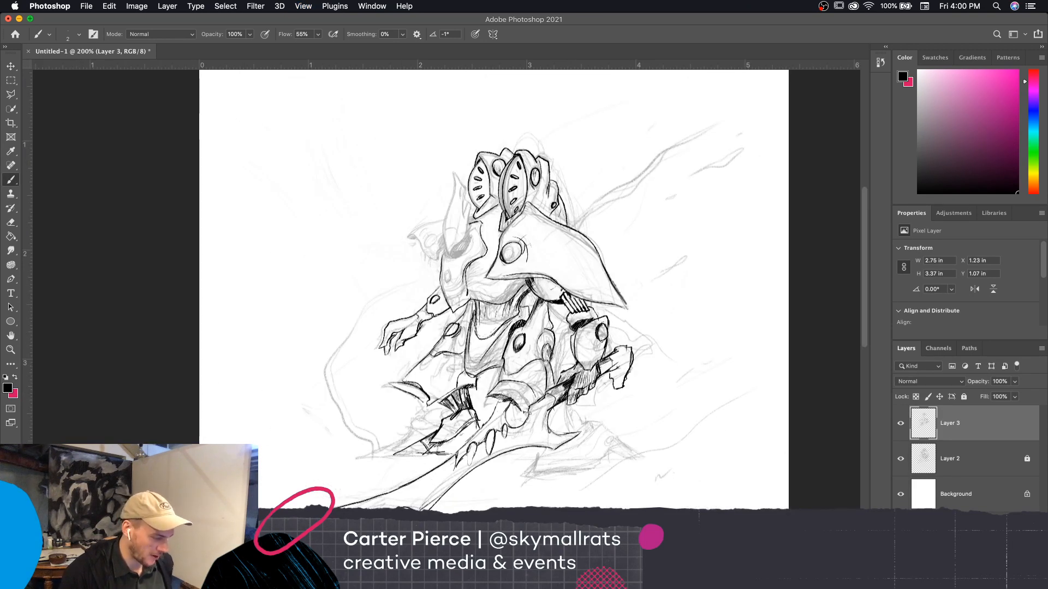
{"action": "key", "text": "super+plus"}
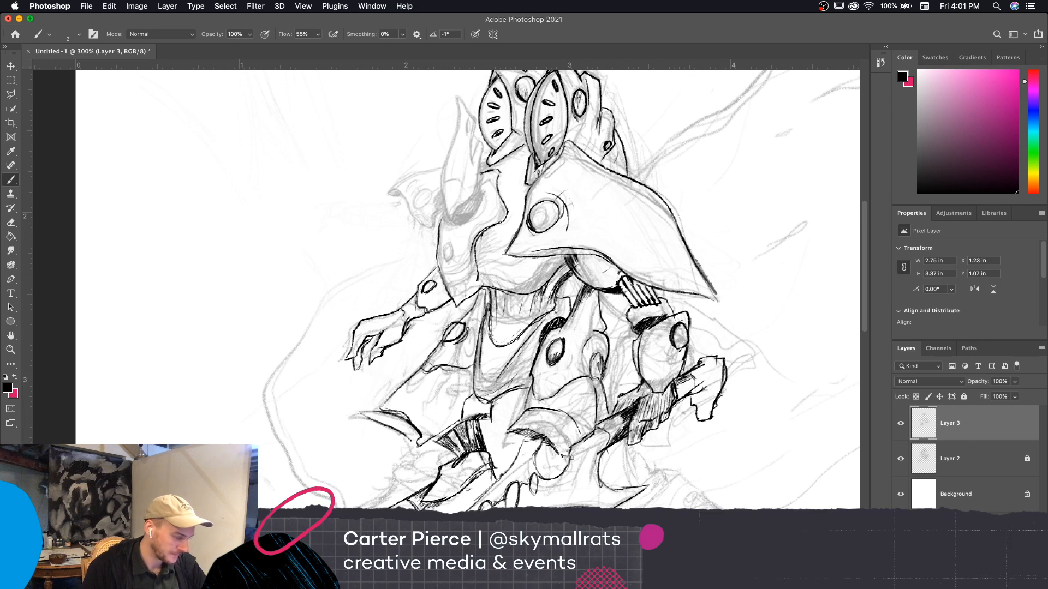
{"action": "mouse_move", "coordinate": [753, 454]}
{"action": "left_mouse_down"}
{"action": "mouse_move", "coordinate": [772, 440]}
{"action": "mouse_move", "coordinate": [768, 451]}
{"action": "left_mouse_up"}
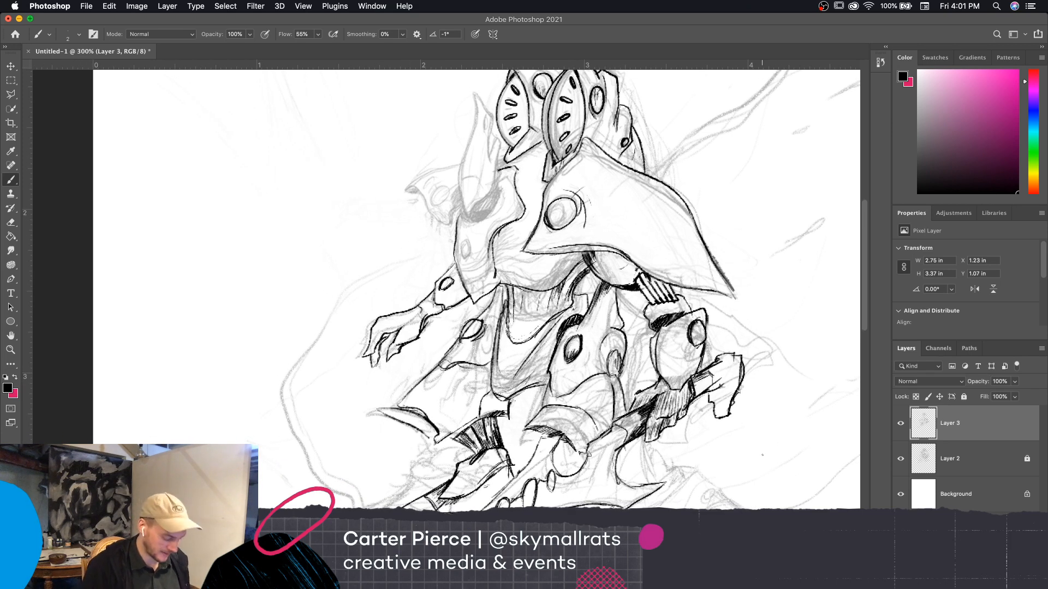
{"action": "left_click", "coordinate": [900, 422]}
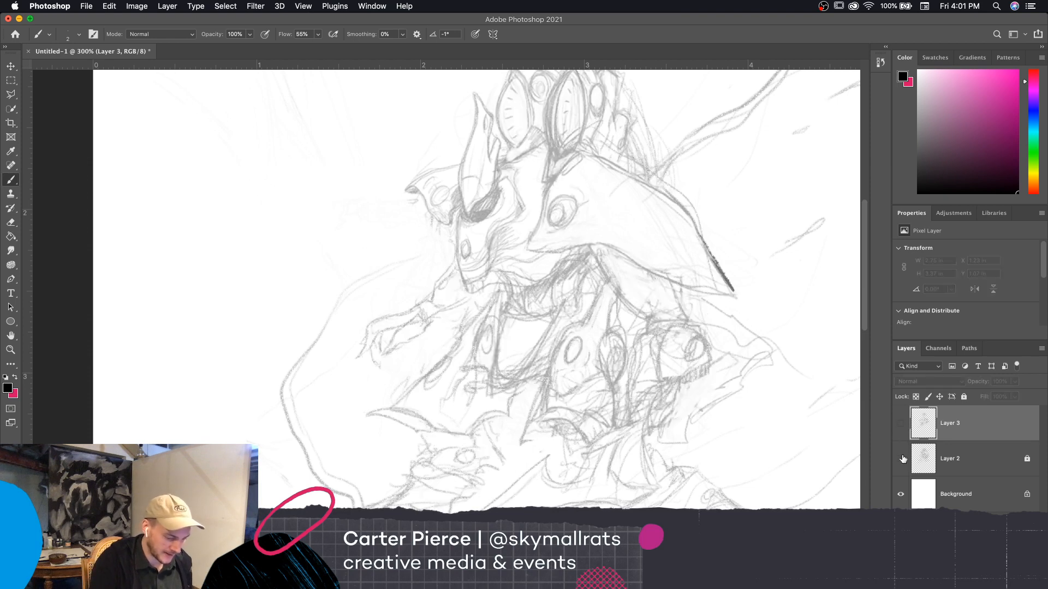
{"action": "left_click", "coordinate": [900, 458]}
{"action": "left_click", "coordinate": [900, 458]}
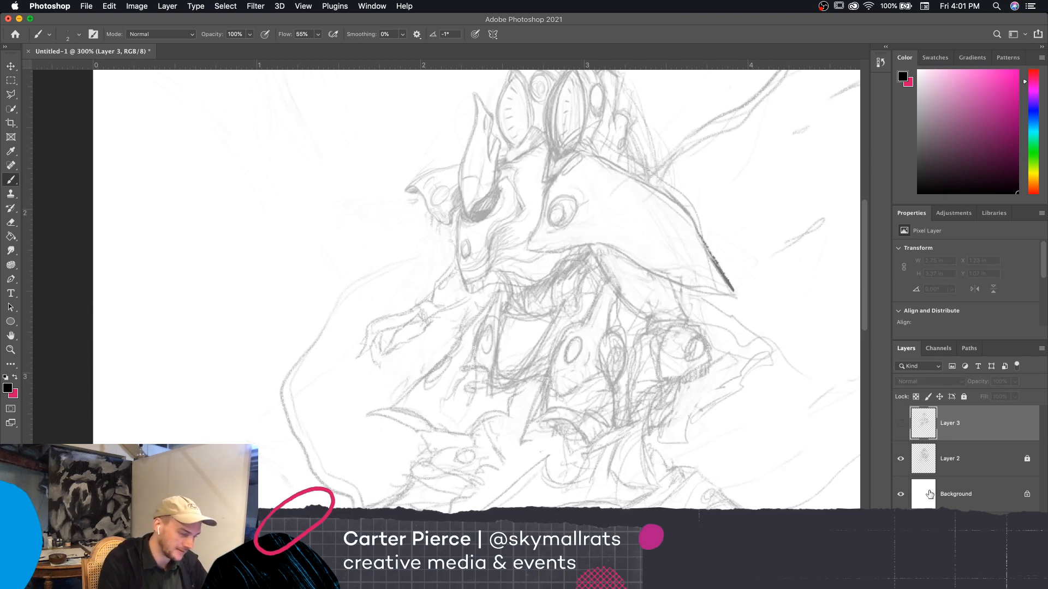
{"action": "left_click", "coordinate": [981, 456]}
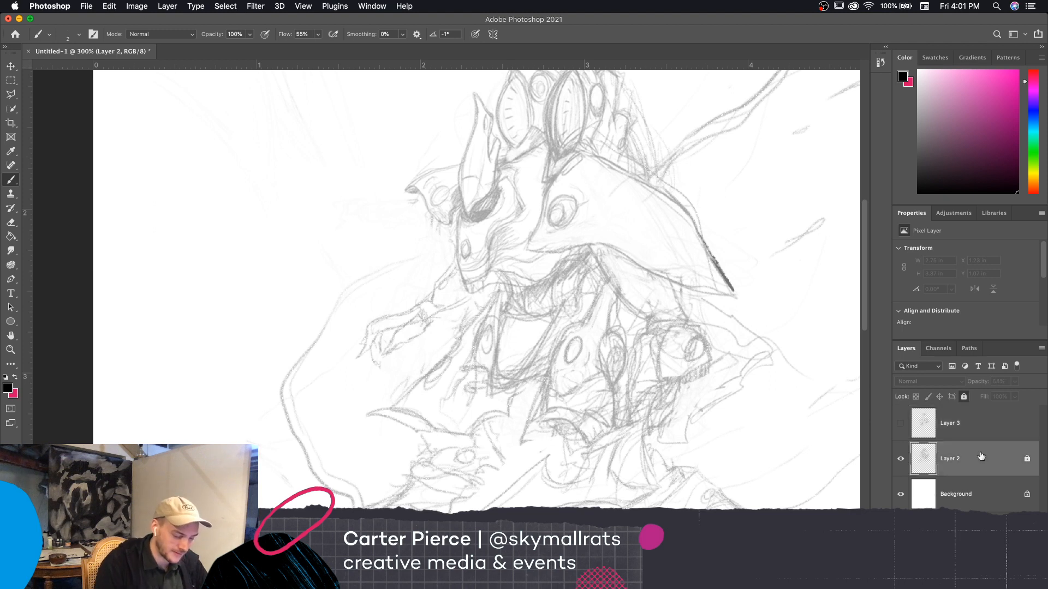
{"action": "left_click", "coordinate": [983, 583]}
{"action": "left_click", "coordinate": [996, 583]}
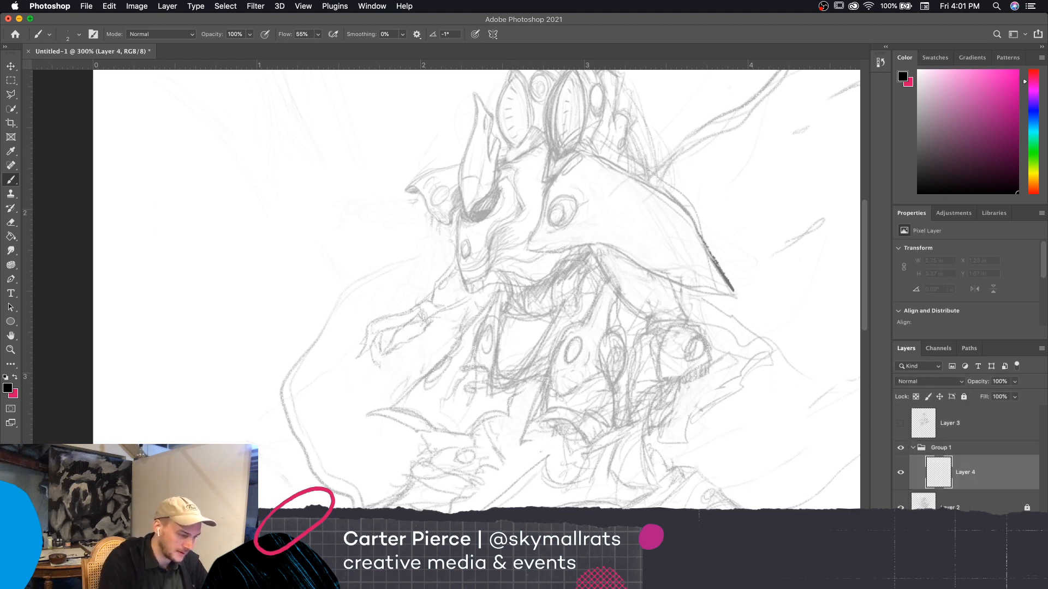
Undo the test stroke on the shoulder plate and switch the brush to the HB preset from the Extinction Entity set
{"action": "left_click_drag", "start_coordinate": [545, 186], "coordinate": [575, 154]}
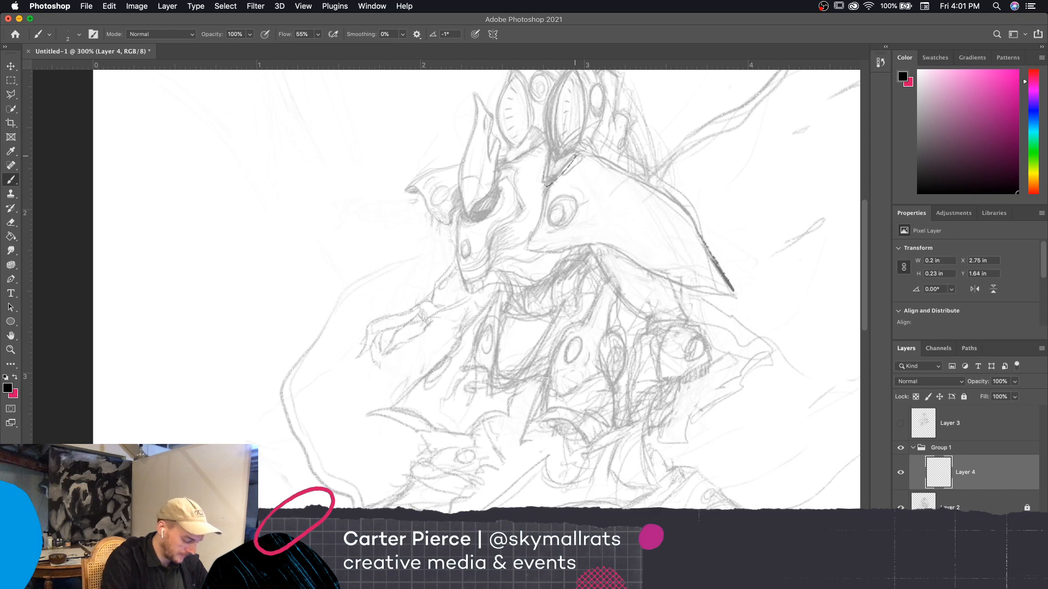
{"action": "key", "text": "super+z"}
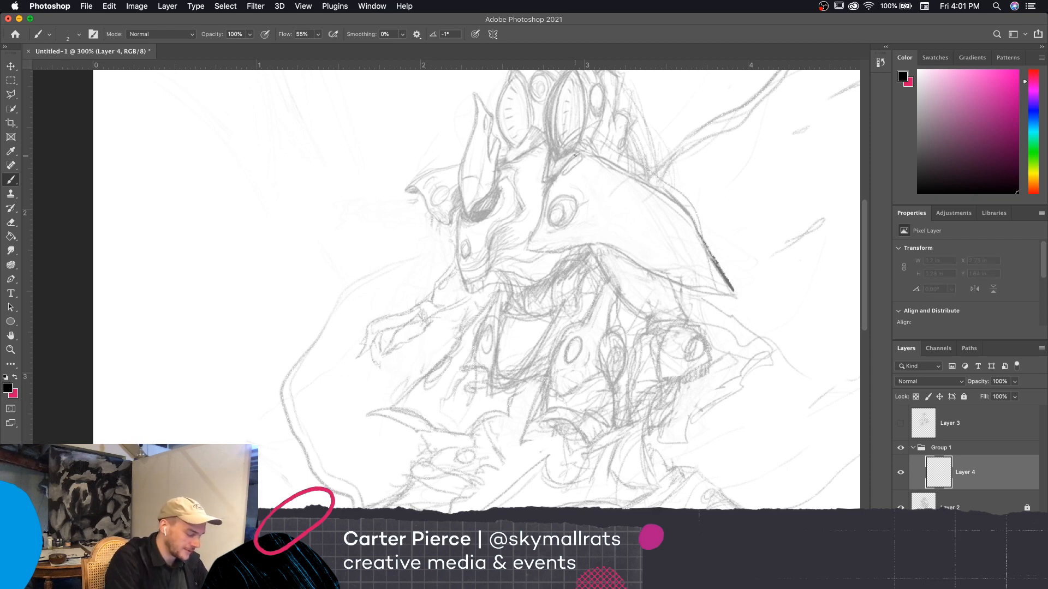
{"action": "left_click", "coordinate": [78, 34]}
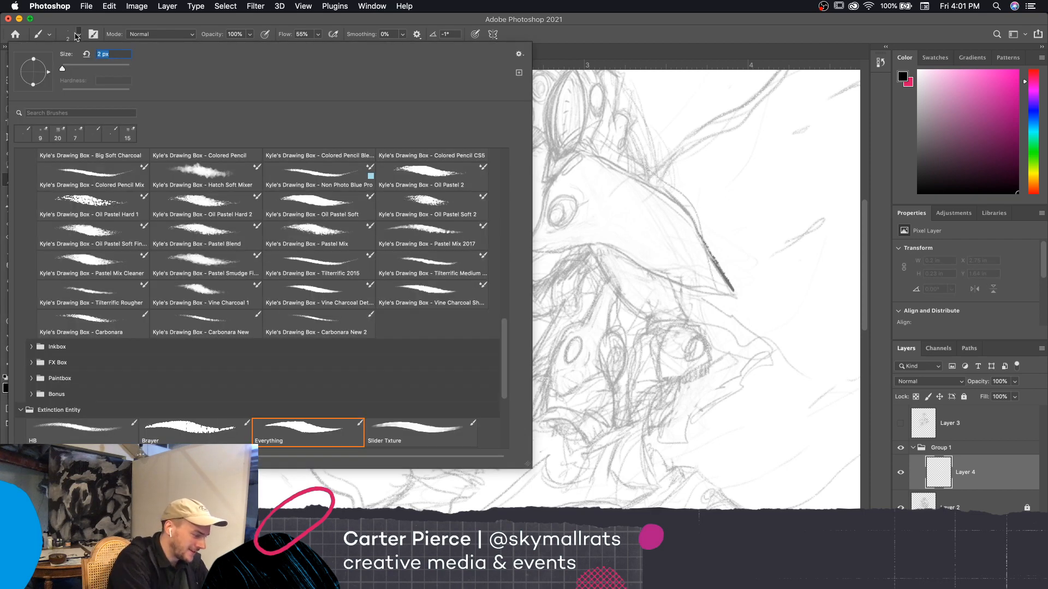
{"action": "left_click", "coordinate": [397, 429]}
{"action": "left_click", "coordinate": [308, 435]}
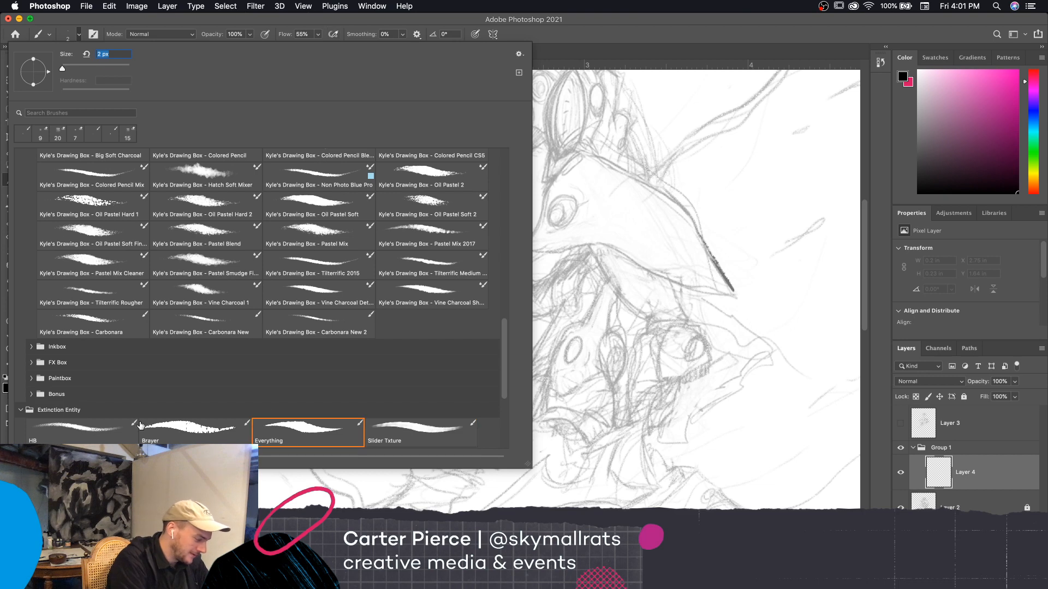
{"action": "double_click", "coordinate": [90, 431]}
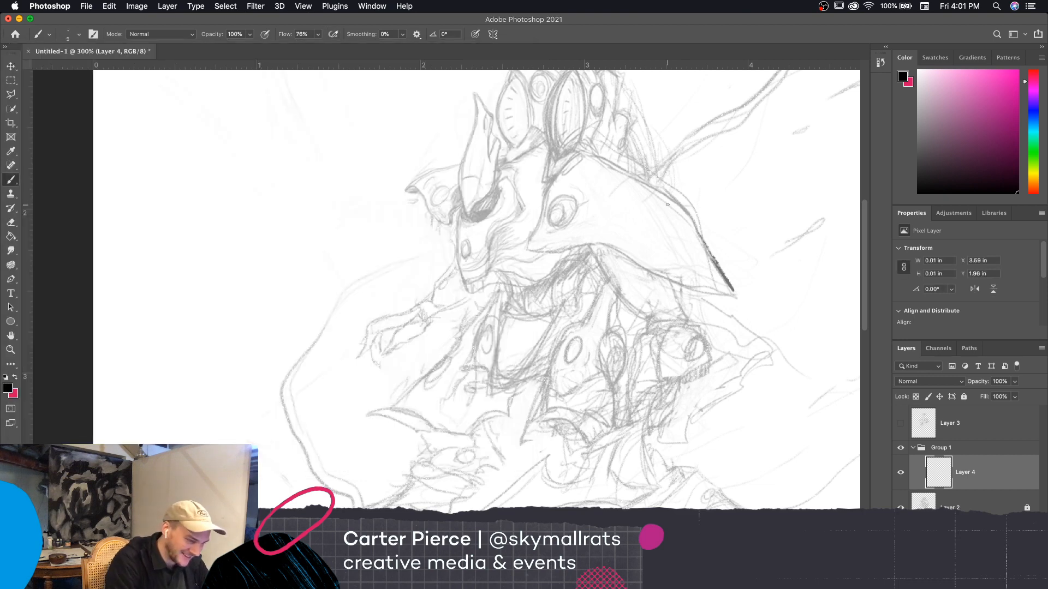
{"action": "key", "text": "bracketleft"}
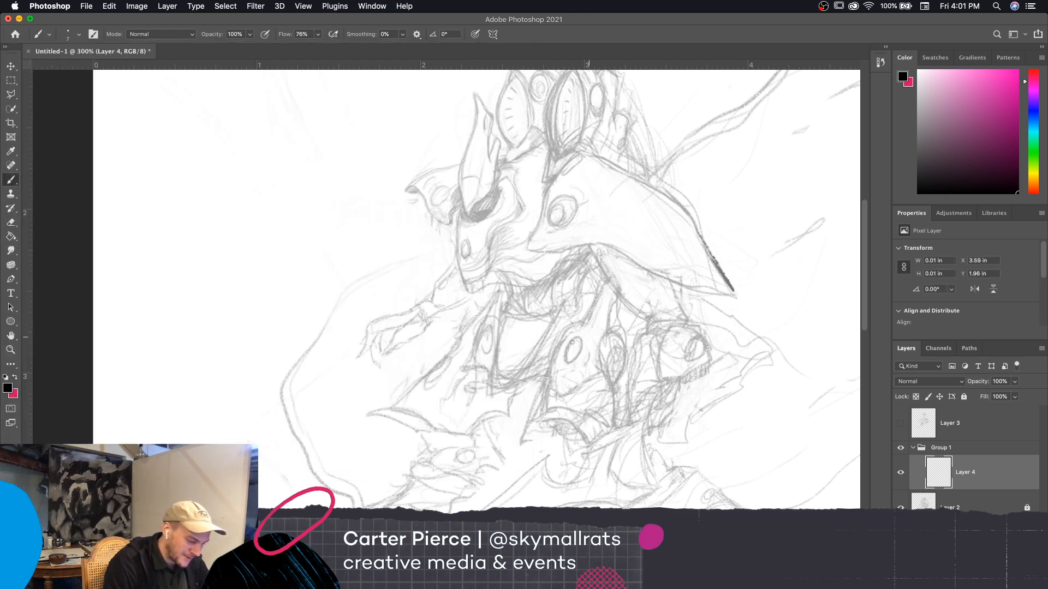
Sketch bold overlapping construction ellipses around the near thigh with the brush size raised to 10 px
{"action": "key", "text": "bracketright"}
{"action": "key", "text": "bracketright"}
{"action": "key", "text": "bracketright"}
{"action": "mouse_move", "coordinate": [545, 377]}
{"action": "left_mouse_down"}
{"action": "mouse_move", "coordinate": [538, 428]}
{"action": "mouse_move", "coordinate": [628, 386]}
{"action": "left_mouse_up"}
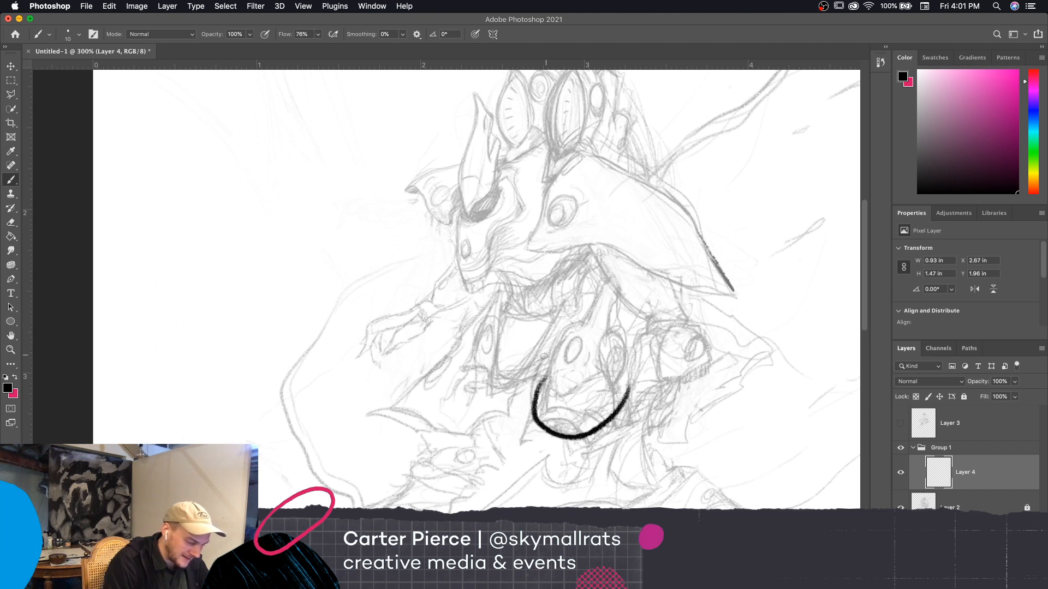
{"action": "mouse_move", "coordinate": [544, 356]}
{"action": "left_mouse_down"}
{"action": "mouse_move", "coordinate": [580, 442]}
{"action": "mouse_move", "coordinate": [627, 305]}
{"action": "mouse_move", "coordinate": [632, 312]}
{"action": "mouse_move", "coordinate": [555, 445]}
{"action": "mouse_move", "coordinate": [610, 324]}
{"action": "mouse_move", "coordinate": [557, 381]}
{"action": "left_mouse_up"}
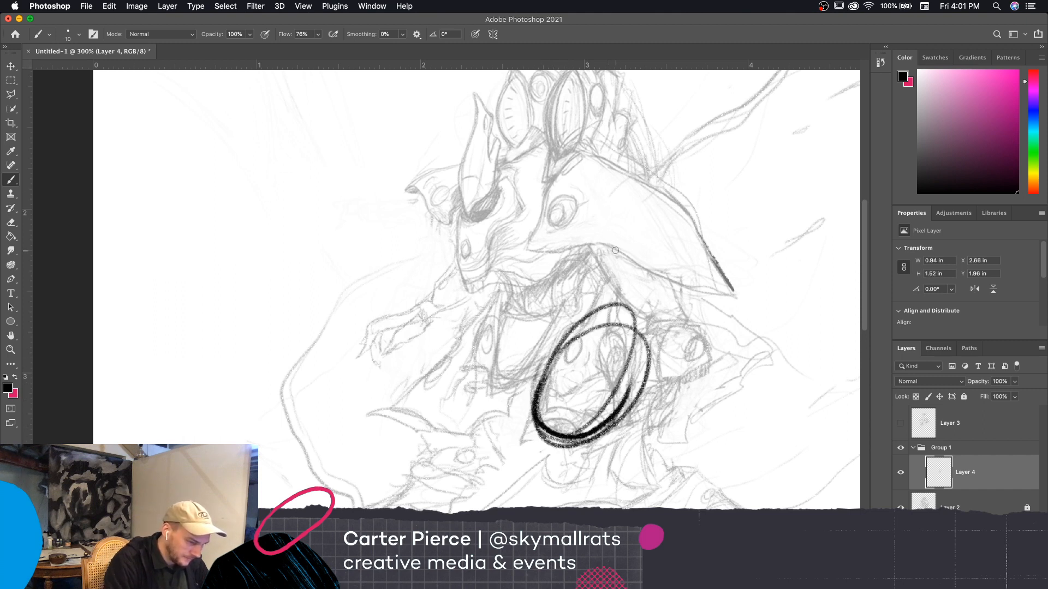
Reduce the brush size to 7 px and sketch a large tilted construction ellipse over the shoulder plate
{"action": "key", "text": "bracketleft"}
{"action": "key", "text": "bracketleft"}
{"action": "key", "text": "bracketleft"}
{"action": "mouse_move", "coordinate": [543, 192]}
{"action": "left_mouse_down"}
{"action": "mouse_move", "coordinate": [600, 156]}
{"action": "mouse_move", "coordinate": [567, 262]}
{"action": "mouse_move", "coordinate": [627, 284]}
{"action": "mouse_move", "coordinate": [551, 191]}
{"action": "left_mouse_up"}
Sketch a construction box over the near forearm with extended guide lines up to the shoulder ellipse, and reinforce that ellipse's outer edge
{"action": "mouse_move", "coordinate": [665, 342]}
{"action": "left_mouse_down"}
{"action": "mouse_move", "coordinate": [692, 318]}
{"action": "mouse_move", "coordinate": [679, 344]}
{"action": "mouse_move", "coordinate": [710, 336]}
{"action": "mouse_move", "coordinate": [694, 357]}
{"action": "mouse_move", "coordinate": [700, 333]}
{"action": "mouse_move", "coordinate": [714, 383]}
{"action": "mouse_move", "coordinate": [671, 330]}
{"action": "mouse_move", "coordinate": [730, 386]}
{"action": "left_mouse_up"}
{"action": "left_click_drag", "start_coordinate": [730, 386], "coordinate": [666, 391]}
{"action": "left_click_drag", "start_coordinate": [671, 330], "coordinate": [672, 402]}
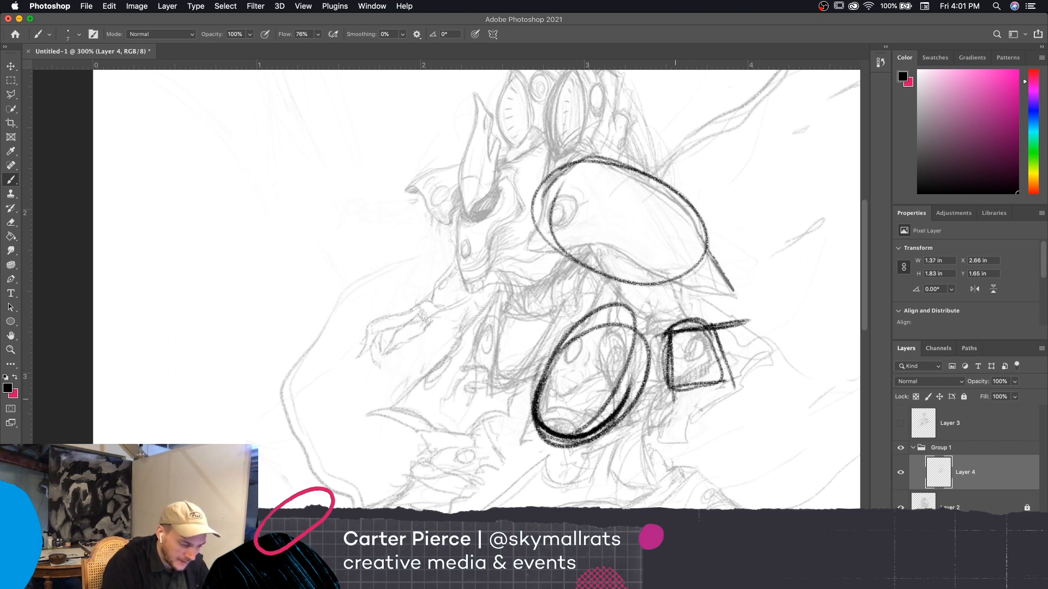
{"action": "left_click_drag", "start_coordinate": [754, 381], "coordinate": [633, 390]}
{"action": "mouse_move", "coordinate": [665, 333]}
{"action": "left_mouse_down"}
{"action": "mouse_move", "coordinate": [662, 284]}
{"action": "mouse_move", "coordinate": [746, 271]}
{"action": "left_mouse_up"}
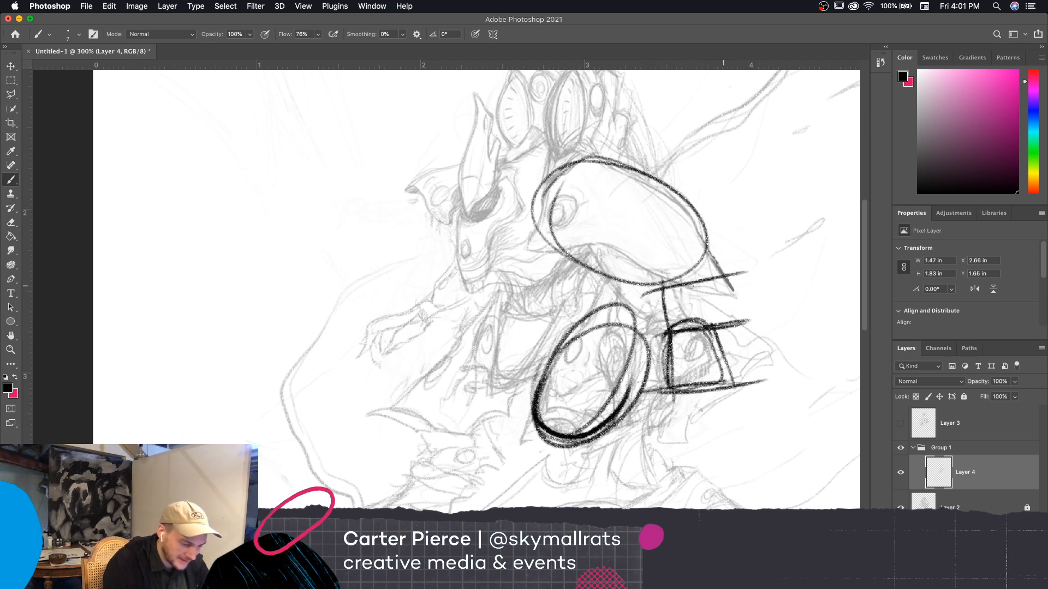
{"action": "left_click_drag", "start_coordinate": [647, 298], "coordinate": [698, 282]}
{"action": "mouse_move", "coordinate": [617, 281]}
{"action": "left_mouse_down"}
{"action": "mouse_move", "coordinate": [701, 254]}
{"action": "mouse_move", "coordinate": [692, 200]}
{"action": "left_mouse_up"}
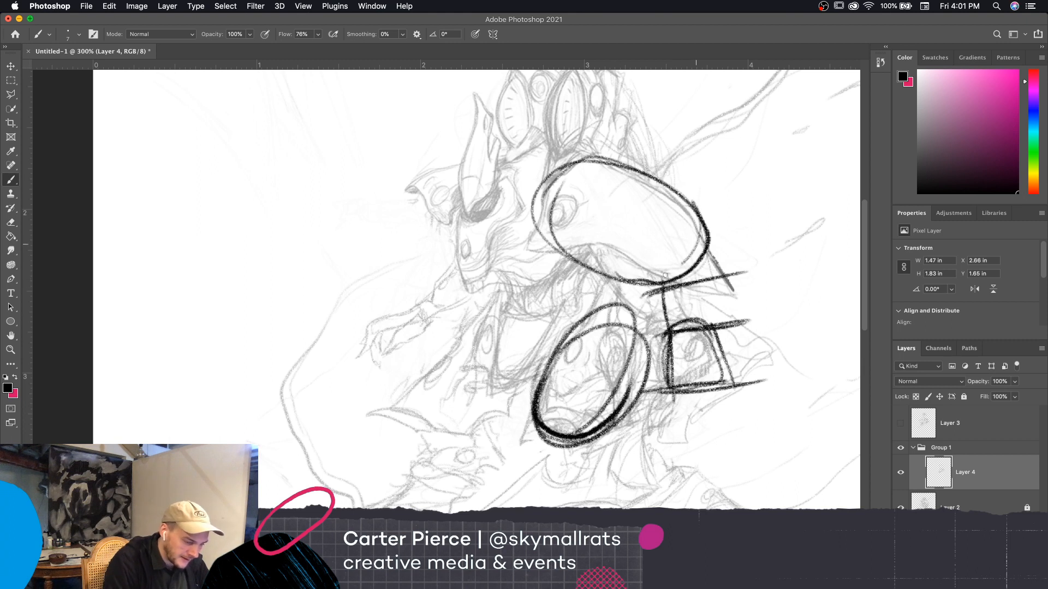
{"action": "mouse_move", "coordinate": [682, 264]}
{"action": "left_mouse_down"}
{"action": "mouse_move", "coordinate": [601, 284]}
{"action": "mouse_move", "coordinate": [750, 240]}
{"action": "mouse_move", "coordinate": [756, 253]}
{"action": "left_mouse_up"}
{"action": "left_click_drag", "start_coordinate": [598, 254], "coordinate": [737, 224]}
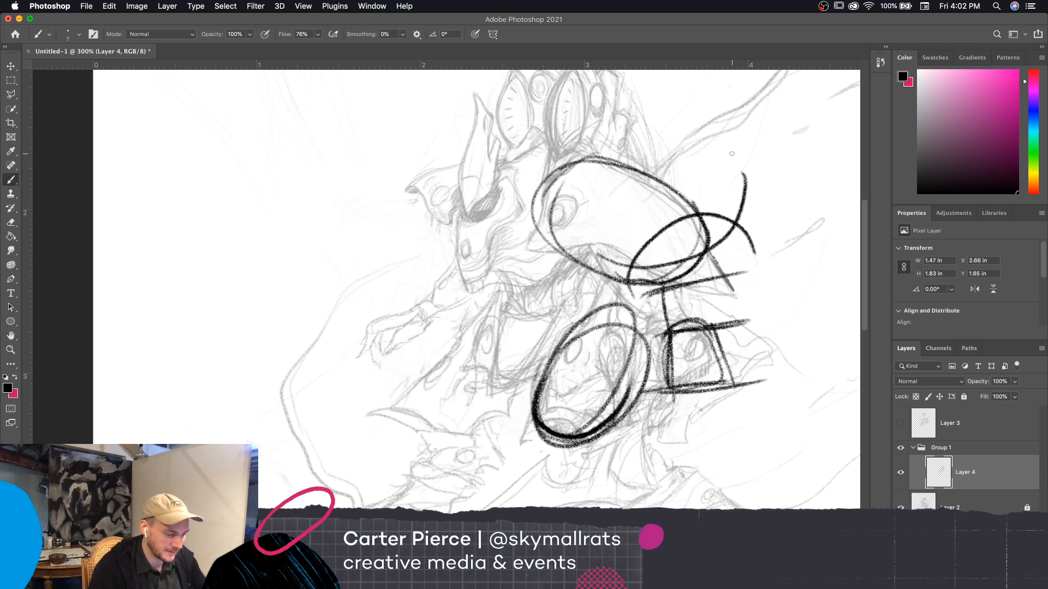
{"action": "key", "text": "super+z"}
{"action": "key", "text": "super+z"}
{"action": "key", "text": "super+z"}
{"action": "key", "text": "super+z"}
{"action": "key", "text": "super+z"}
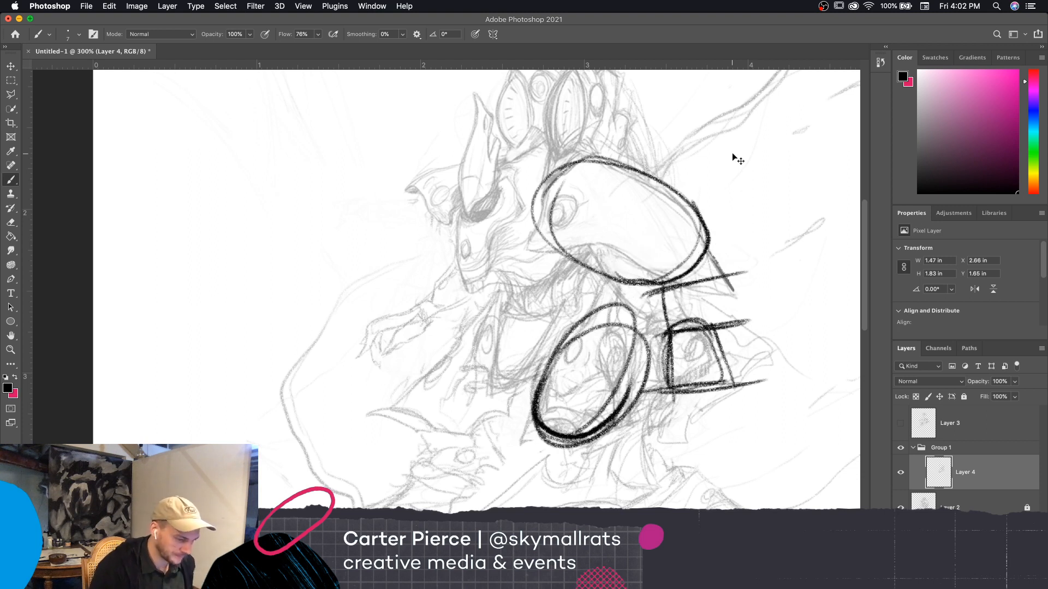
Undo the construction ellipses and boxes sketched over the thigh, shoulder plate and forearm, along with a fresh stroke on the thigh
{"action": "key", "text": "super+z"}
{"action": "key", "text": "super+z"}
{"action": "key", "text": "super+z"}
{"action": "key", "text": "super+z"}
{"action": "key", "text": "super+z"}
{"action": "key", "text": "super+z"}
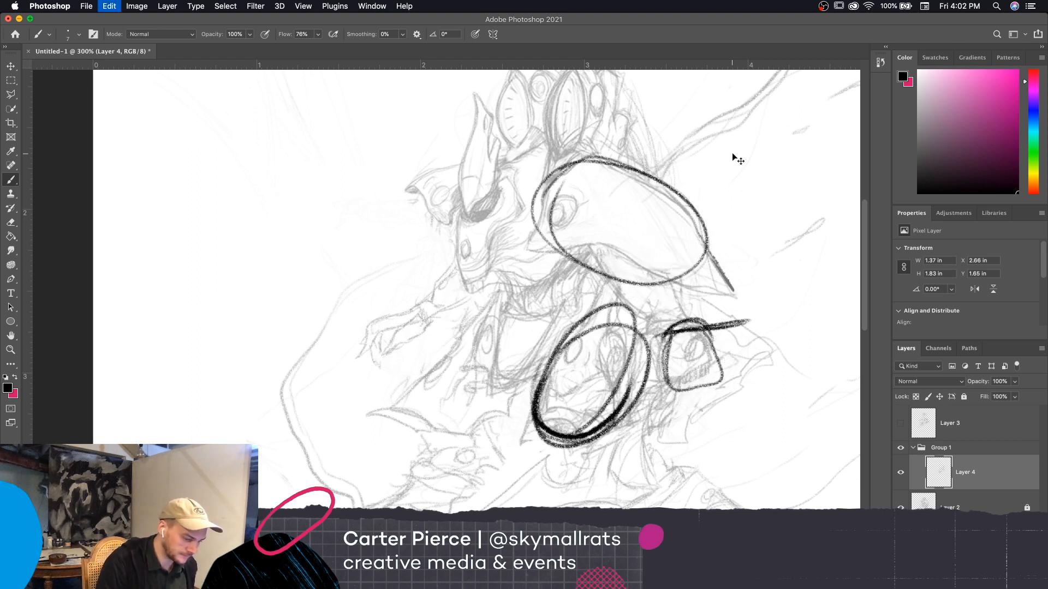
{"action": "key", "text": "super+z"}
{"action": "key", "text": "super+z"}
{"action": "key", "text": "super+z"}
{"action": "key", "text": "super+z"}
{"action": "key", "text": "super+z"}
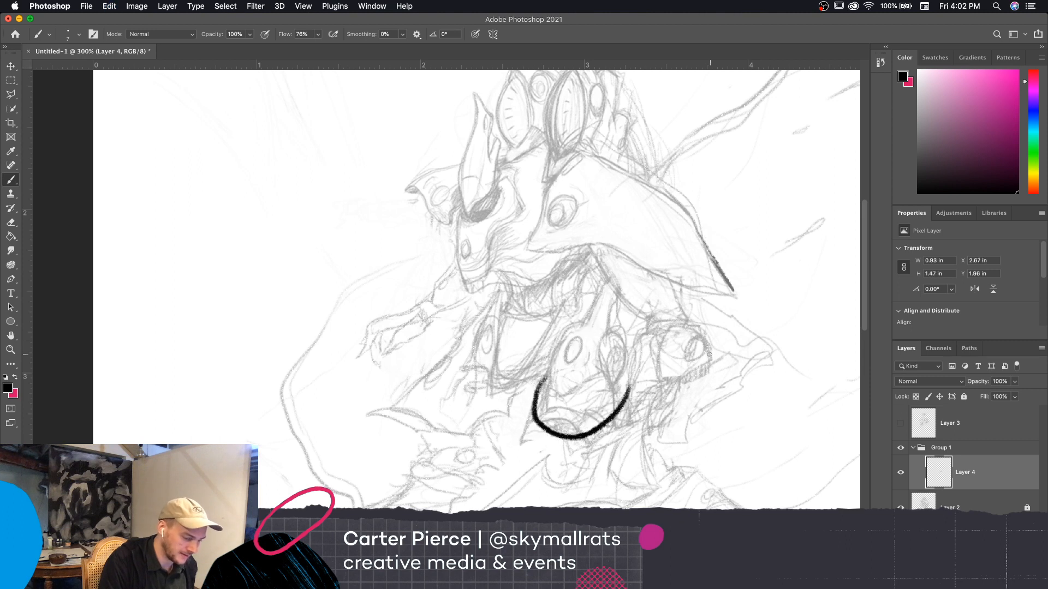
{"action": "mouse_move", "coordinate": [594, 371]}
{"action": "left_mouse_down"}
{"action": "mouse_move", "coordinate": [551, 392]}
{"action": "mouse_move", "coordinate": [612, 349]}
{"action": "mouse_move", "coordinate": [576, 388]}
{"action": "left_mouse_up"}
{"action": "key", "text": "super+z"}
Try opposing construction arcs above and below the shoulder plate's tip with a horizontal line between them, and undo them
{"action": "mouse_move", "coordinate": [646, 291]}
{"action": "left_mouse_down"}
{"action": "mouse_move", "coordinate": [720, 265]}
{"action": "mouse_move", "coordinate": [741, 281]}
{"action": "mouse_move", "coordinate": [709, 336]}
{"action": "mouse_move", "coordinate": [730, 294]}
{"action": "left_mouse_up"}
{"action": "left_click_drag", "start_coordinate": [659, 375], "coordinate": [703, 364]}
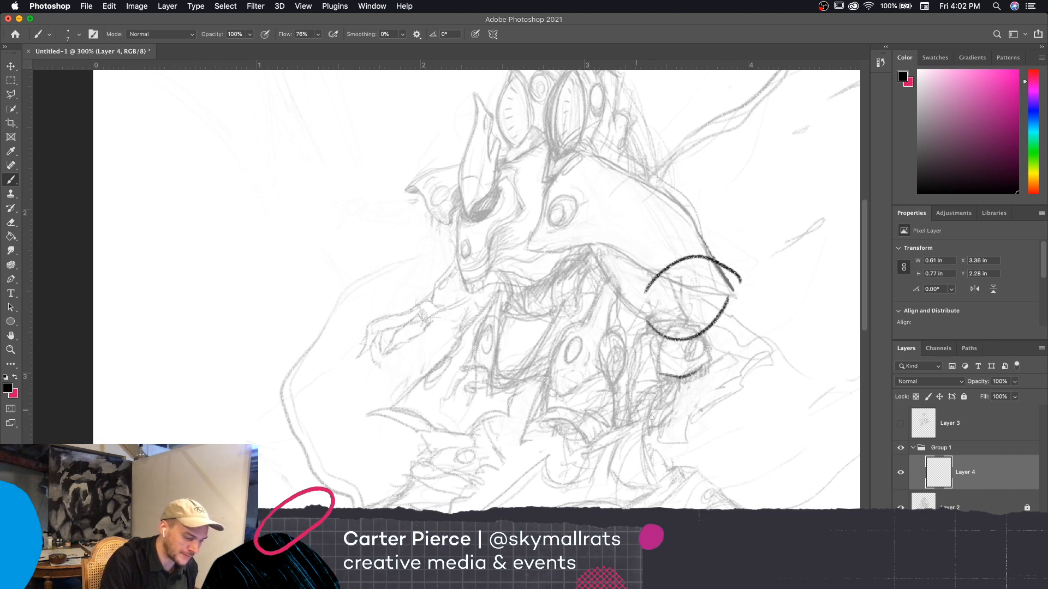
{"action": "left_click_drag", "start_coordinate": [637, 411], "coordinate": [680, 419]}
{"action": "left_click_drag", "start_coordinate": [339, 291], "coordinate": [729, 290]}
{"action": "key", "text": "super+z"}
{"action": "key", "text": "super+z"}
{"action": "key", "text": "super+z"}
{"action": "key", "text": "super+z"}
{"action": "key", "text": "super+z"}
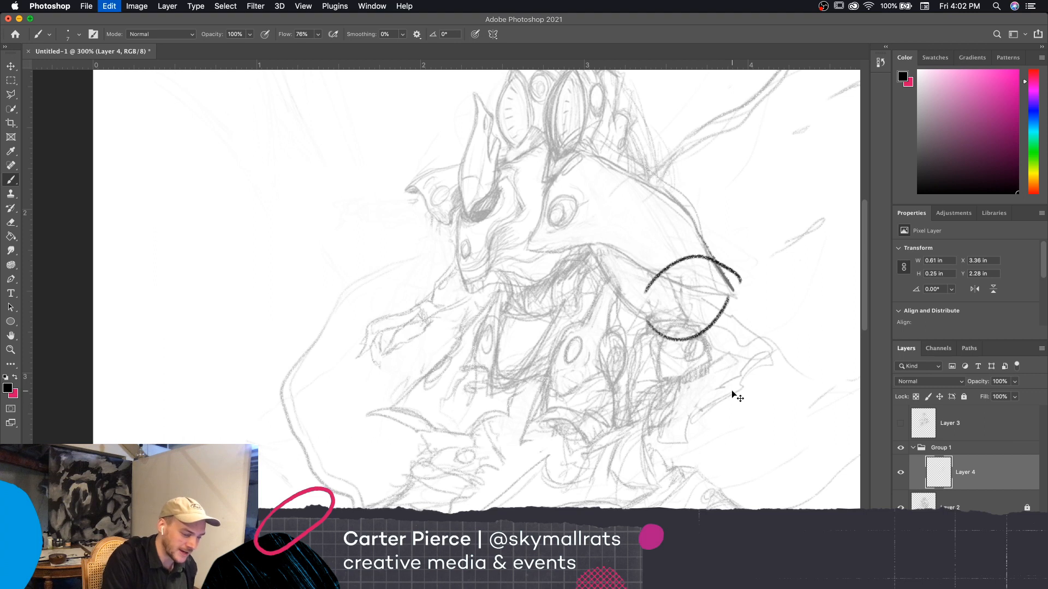
Sketch a horizontal horizon line about 2.34 in long across the waist and four upward-bulging arcs stacked above it over the shoulder plate
{"action": "left_click_drag", "start_coordinate": [371, 312], "coordinate": [749, 312]}
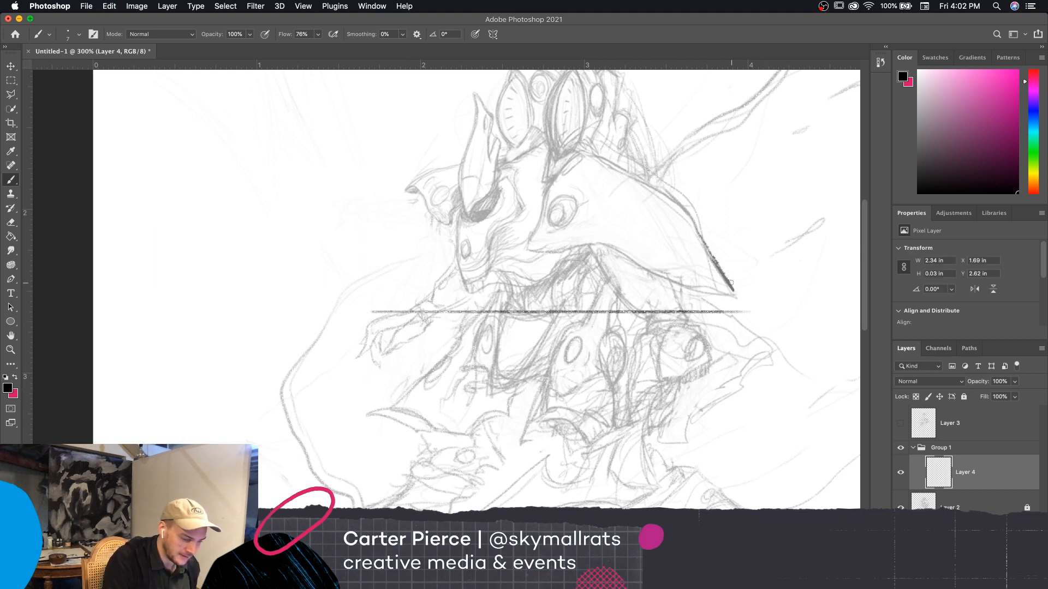
{"action": "mouse_move", "coordinate": [636, 302]}
{"action": "left_mouse_down"}
{"action": "mouse_move", "coordinate": [660, 294]}
{"action": "mouse_move", "coordinate": [710, 309]}
{"action": "left_mouse_up"}
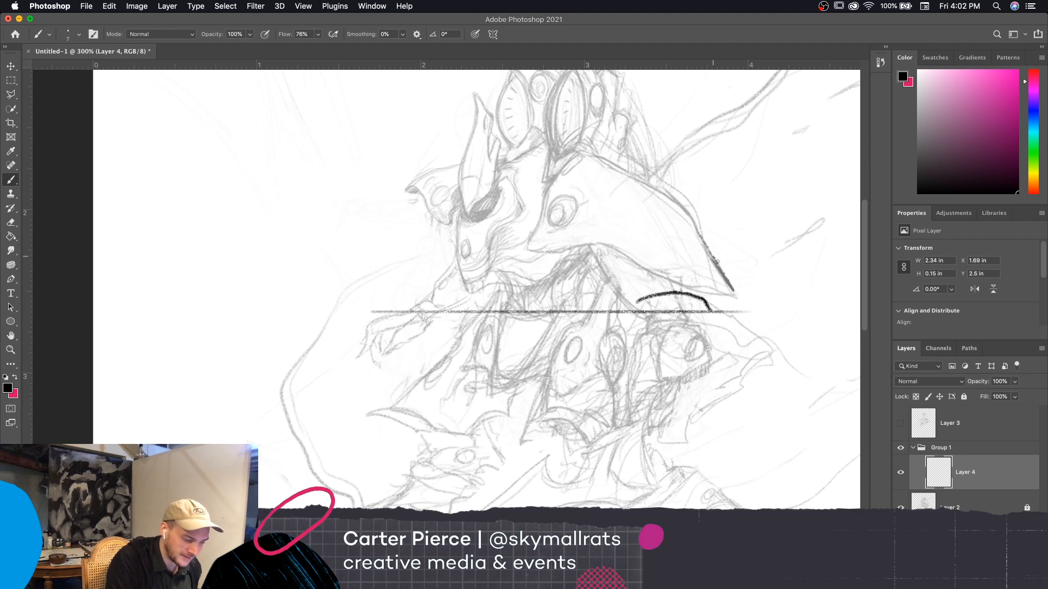
{"action": "key", "text": "super+z"}
{"action": "mouse_move", "coordinate": [636, 301]}
{"action": "left_mouse_down"}
{"action": "mouse_move", "coordinate": [699, 291]}
{"action": "mouse_move", "coordinate": [706, 299]}
{"action": "left_mouse_up"}
{"action": "mouse_move", "coordinate": [613, 284]}
{"action": "left_mouse_down"}
{"action": "mouse_move", "coordinate": [697, 256]}
{"action": "mouse_move", "coordinate": [714, 277]}
{"action": "left_mouse_up"}
{"action": "mouse_move", "coordinate": [600, 261]}
{"action": "left_mouse_down"}
{"action": "mouse_move", "coordinate": [689, 215]}
{"action": "mouse_move", "coordinate": [698, 235]}
{"action": "left_mouse_up"}
{"action": "mouse_move", "coordinate": [591, 216]}
{"action": "left_mouse_down"}
{"action": "mouse_move", "coordinate": [623, 155]}
{"action": "mouse_move", "coordinate": [686, 198]}
{"action": "left_mouse_up"}
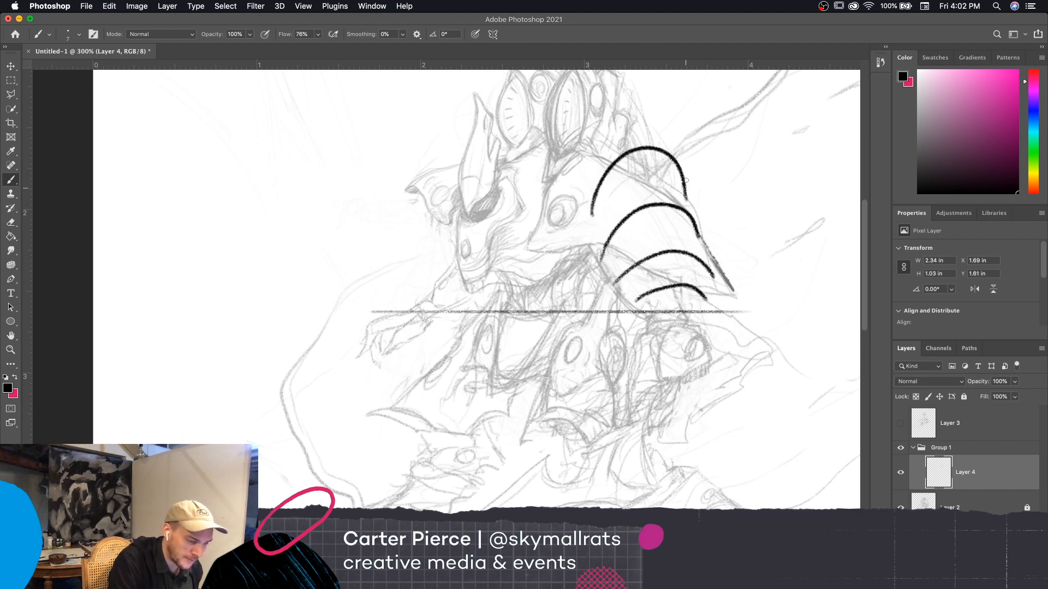
Sketch four progressively wider downward-bulging arcs below the horizon line, and try scribbled shading inside the topmost arc above it
{"action": "left_click_drag", "start_coordinate": [651, 336], "coordinate": [704, 330]}
{"action": "left_click_drag", "start_coordinate": [644, 364], "coordinate": [718, 360]}
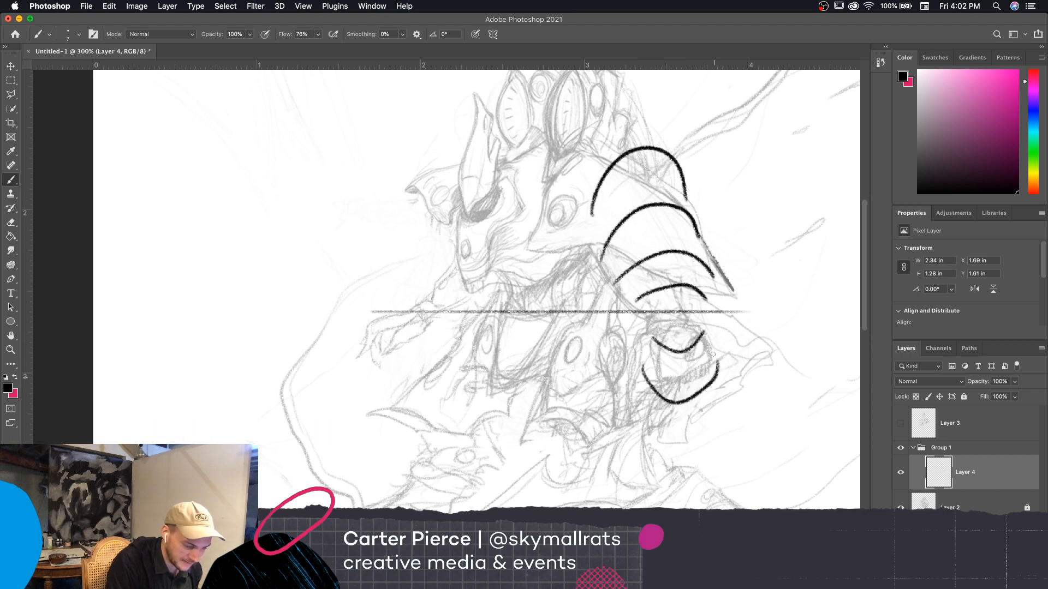
{"action": "mouse_move", "coordinate": [622, 393]}
{"action": "left_mouse_down"}
{"action": "mouse_move", "coordinate": [660, 462]}
{"action": "mouse_move", "coordinate": [726, 390]}
{"action": "left_mouse_up"}
{"action": "left_click_drag", "start_coordinate": [605, 439], "coordinate": [633, 508]}
{"action": "left_click_drag", "start_coordinate": [733, 462], "coordinate": [709, 508]}
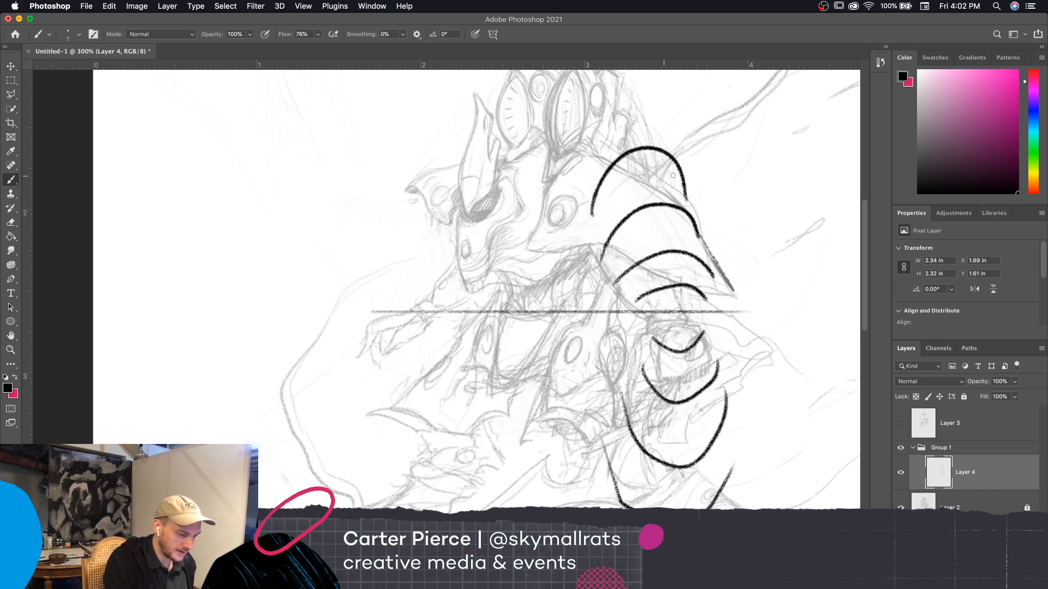
{"action": "mouse_move", "coordinate": [673, 175]}
{"action": "left_mouse_down"}
{"action": "mouse_move", "coordinate": [682, 188]}
{"action": "mouse_move", "coordinate": [663, 182]}
{"action": "mouse_move", "coordinate": [668, 170]}
{"action": "mouse_move", "coordinate": [622, 164]}
{"action": "mouse_move", "coordinate": [668, 161]}
{"action": "mouse_move", "coordinate": [682, 183]}
{"action": "left_mouse_up"}
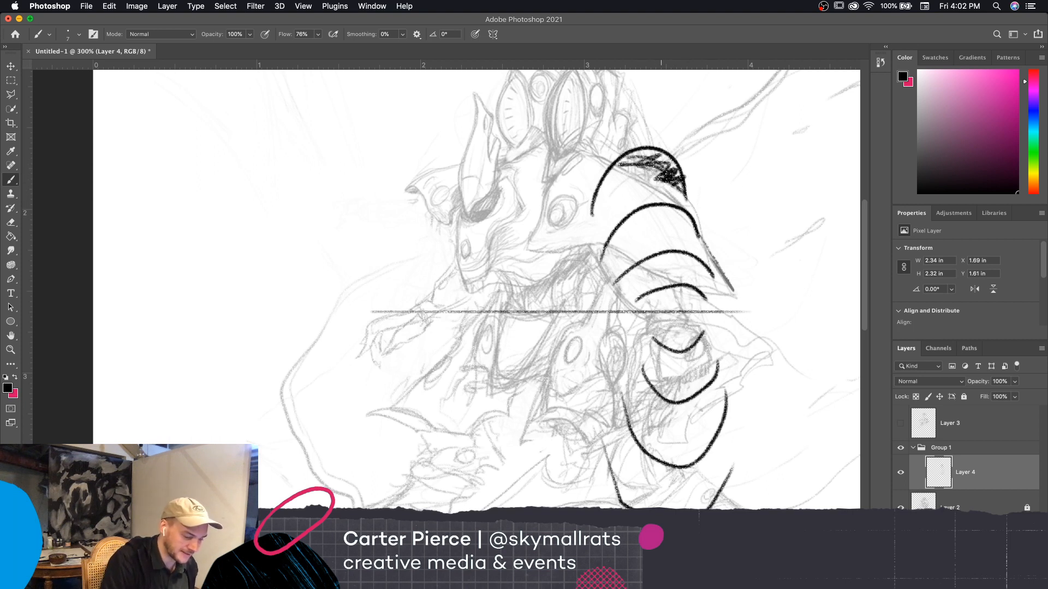
{"action": "key", "text": "super+z"}
{"action": "key", "text": "super+z"}
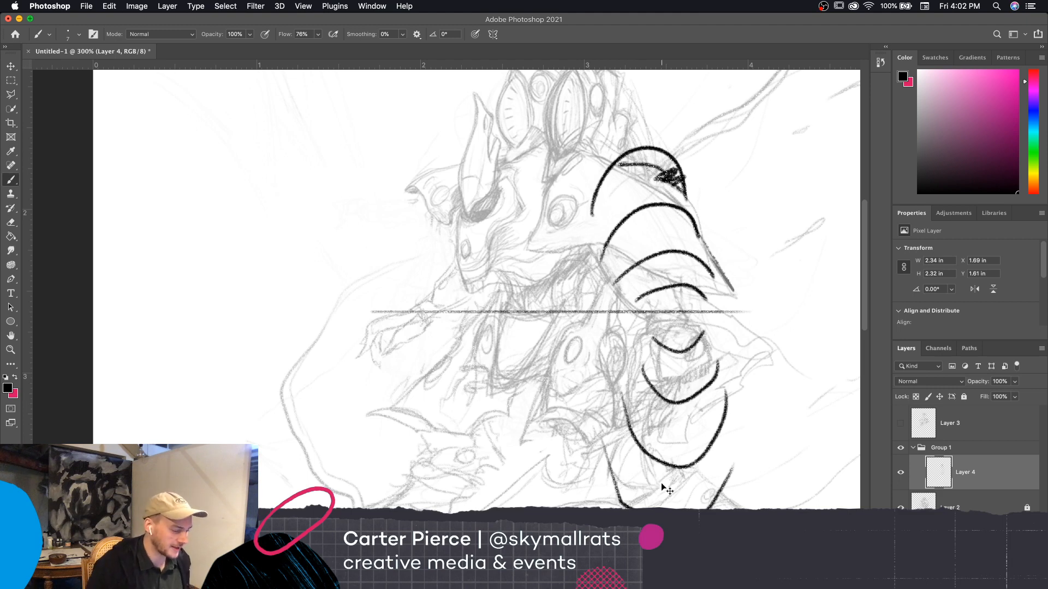
Delete the construction sketch layer, and show Layer 3 and make it the active layer
{"action": "key", "text": "BackSpace"}
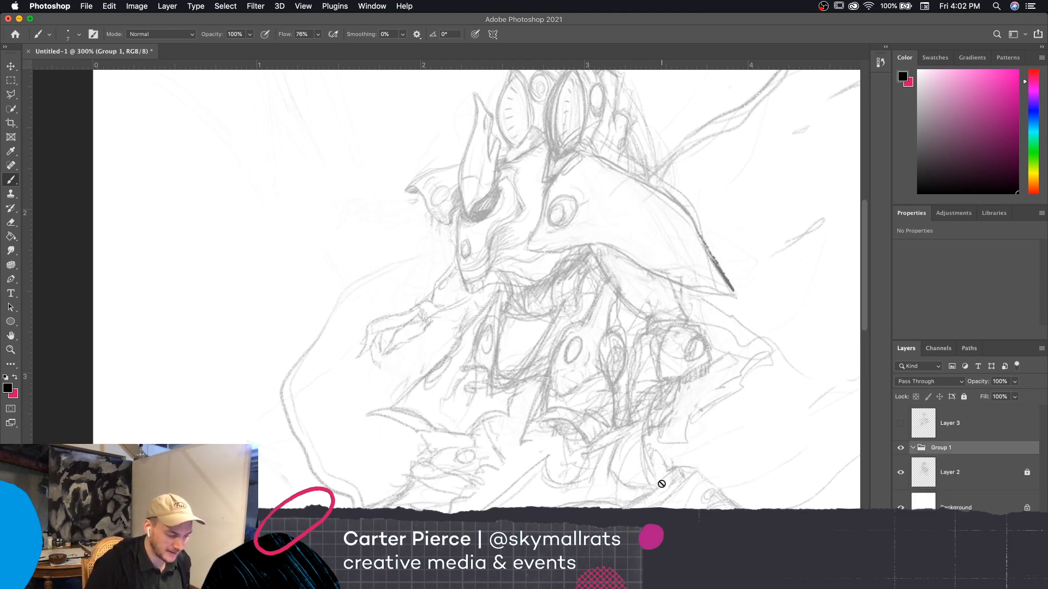
{"action": "left_click", "coordinate": [901, 425]}
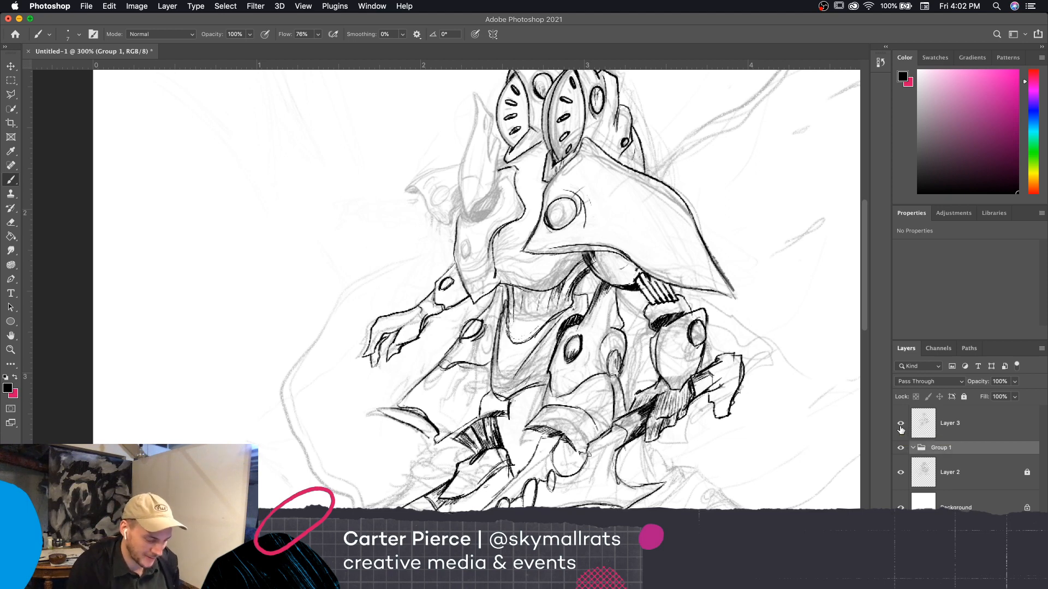
{"action": "left_click", "coordinate": [984, 426]}
{"action": "left_click_drag", "start_coordinate": [720, 442], "coordinate": [719, 451]}
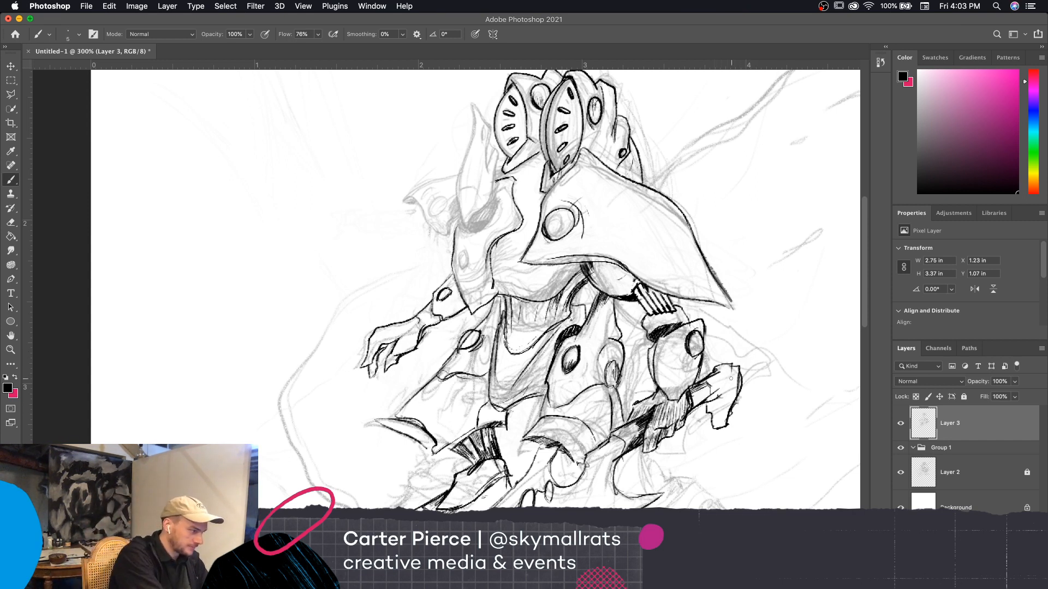
Switch the brush to the Scritchy pen preset from the Extinction Entity set at 3 px, and reduce the eraser size
{"action": "left_click", "coordinate": [72, 34]}
{"action": "left_click_drag", "start_coordinate": [507, 376], "coordinate": [502, 428]}
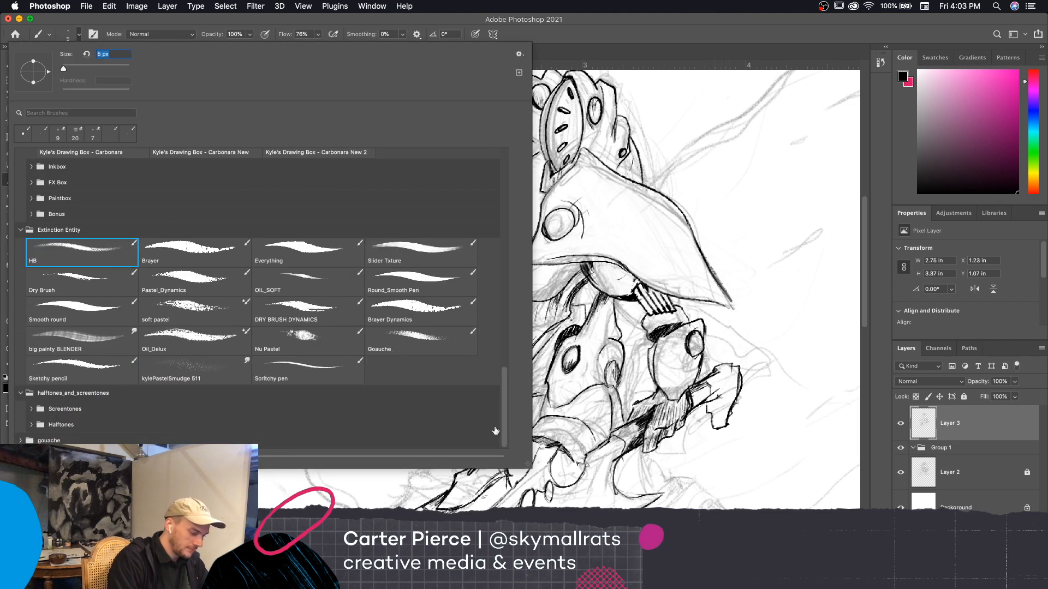
{"action": "left_click", "coordinate": [319, 382]}
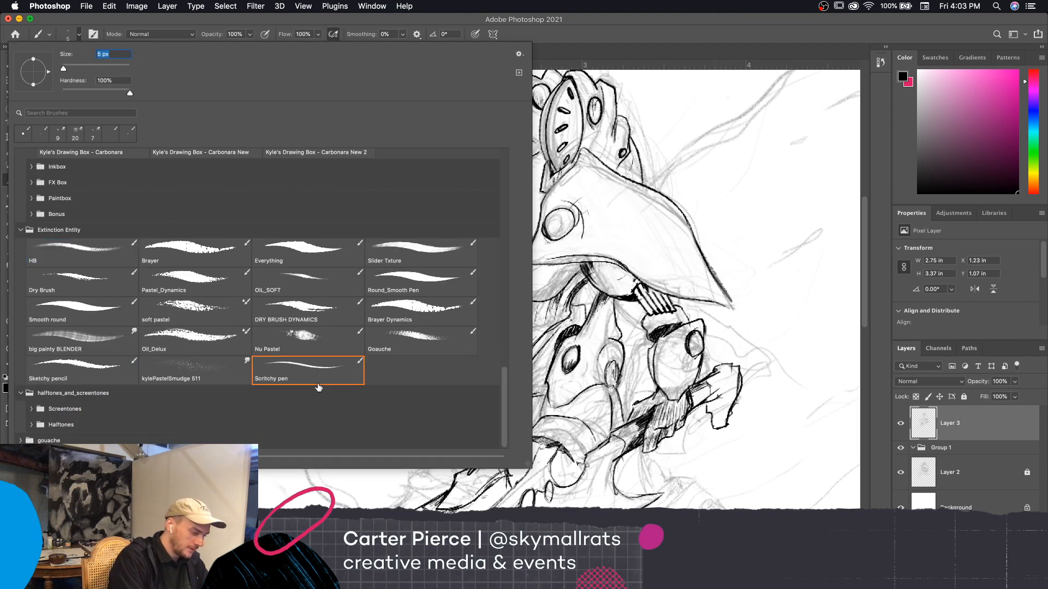
{"action": "left_click", "coordinate": [94, 382]}
{"action": "left_click", "coordinate": [410, 281]}
{"action": "left_click", "coordinate": [413, 252]}
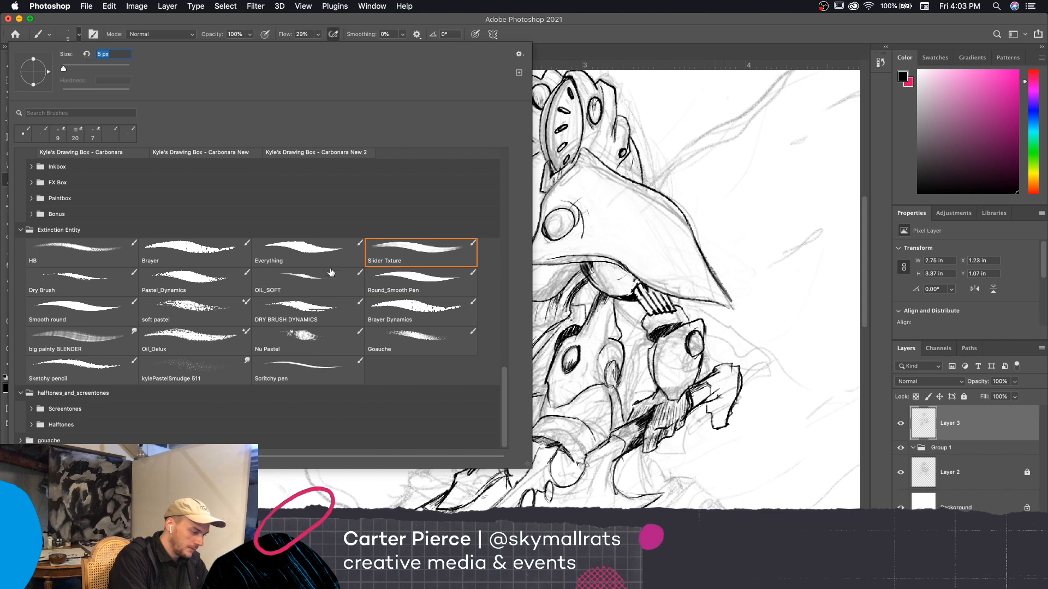
{"action": "left_click", "coordinate": [314, 374]}
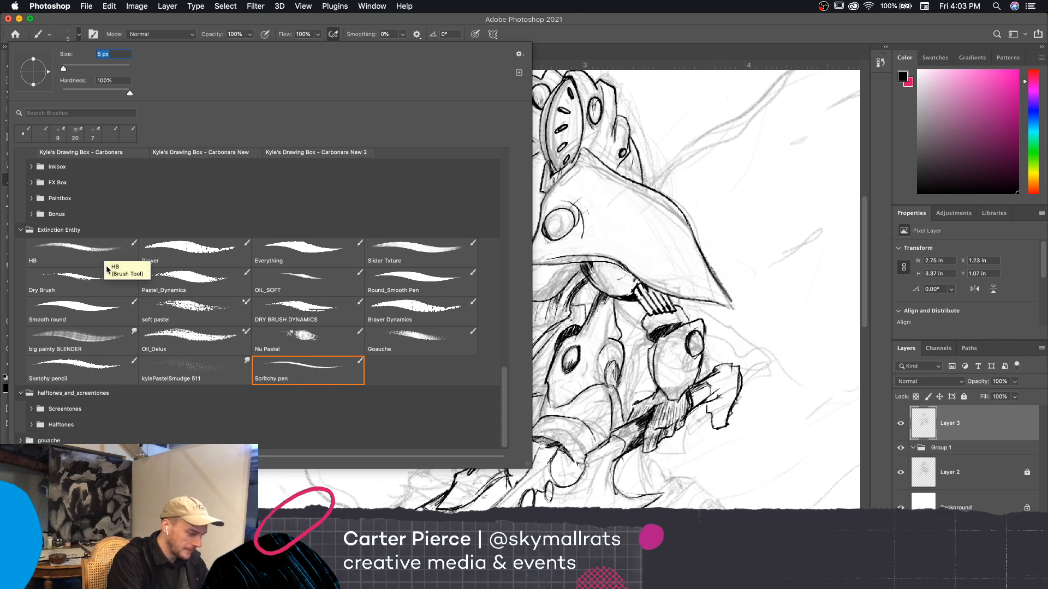
{"action": "left_click", "coordinate": [624, 281]}
{"action": "key", "text": "["}
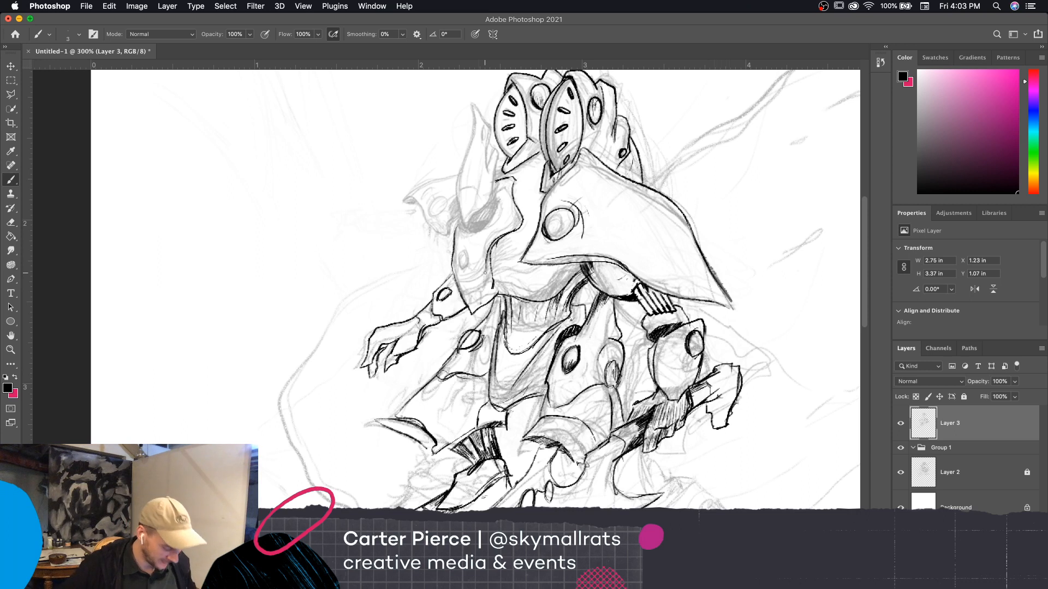
{"action": "key", "text": "e"}
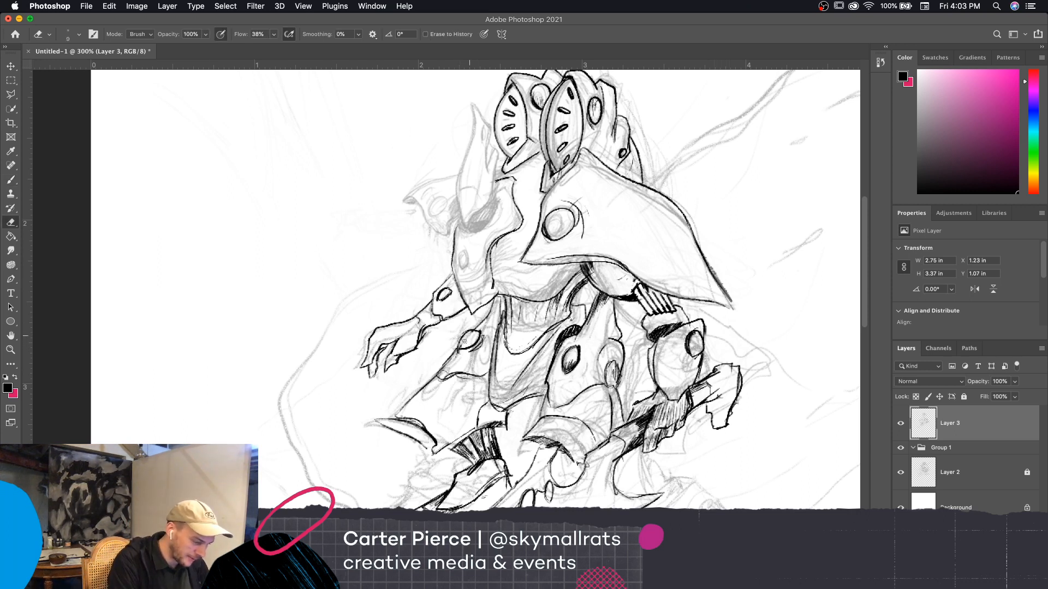
{"action": "key", "text": "bracketleft"}
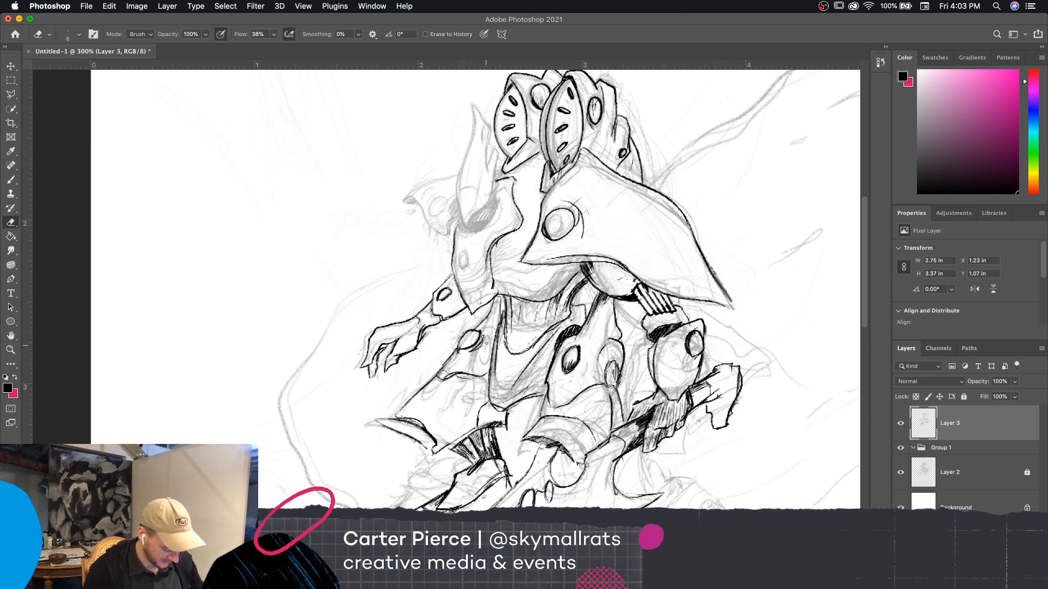
{"action": "key", "text": "b"}
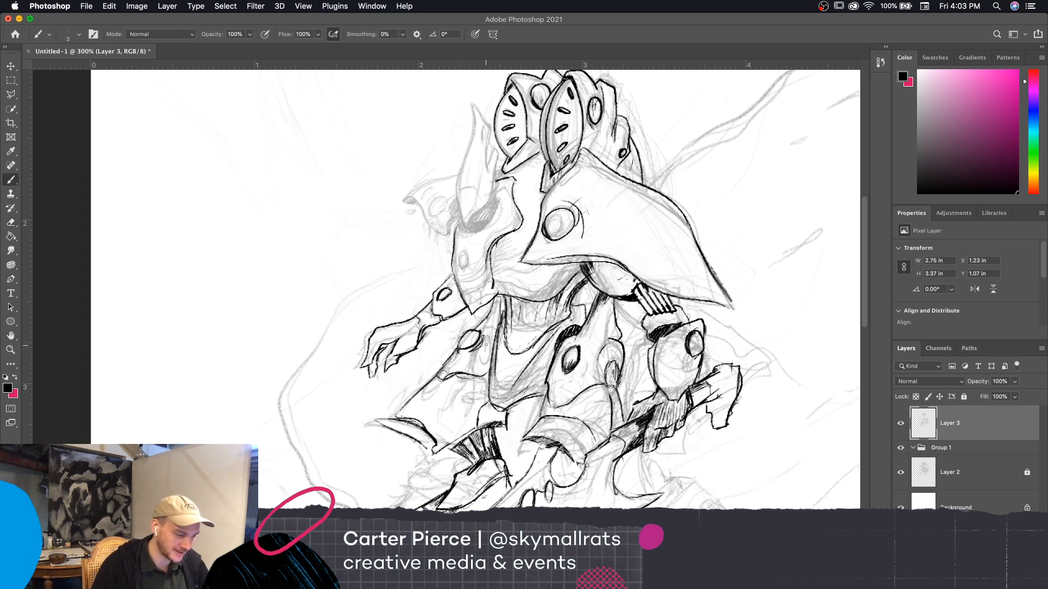
Shade the lower part of the shoulder plate's round stud, and ink the far chest plate's small oval and upper contour
{"action": "mouse_move", "coordinate": [546, 228]}
{"action": "left_mouse_down"}
{"action": "mouse_move", "coordinate": [548, 238]}
{"action": "mouse_move", "coordinate": [569, 230]}
{"action": "left_mouse_up"}
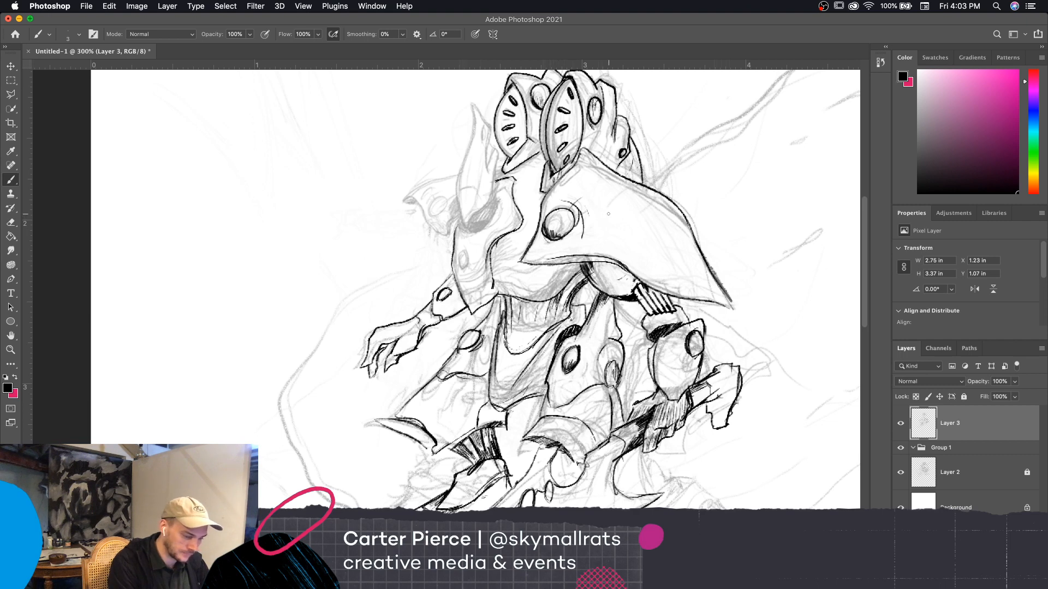
{"action": "left_click_drag", "start_coordinate": [721, 203], "coordinate": [706, 185]}
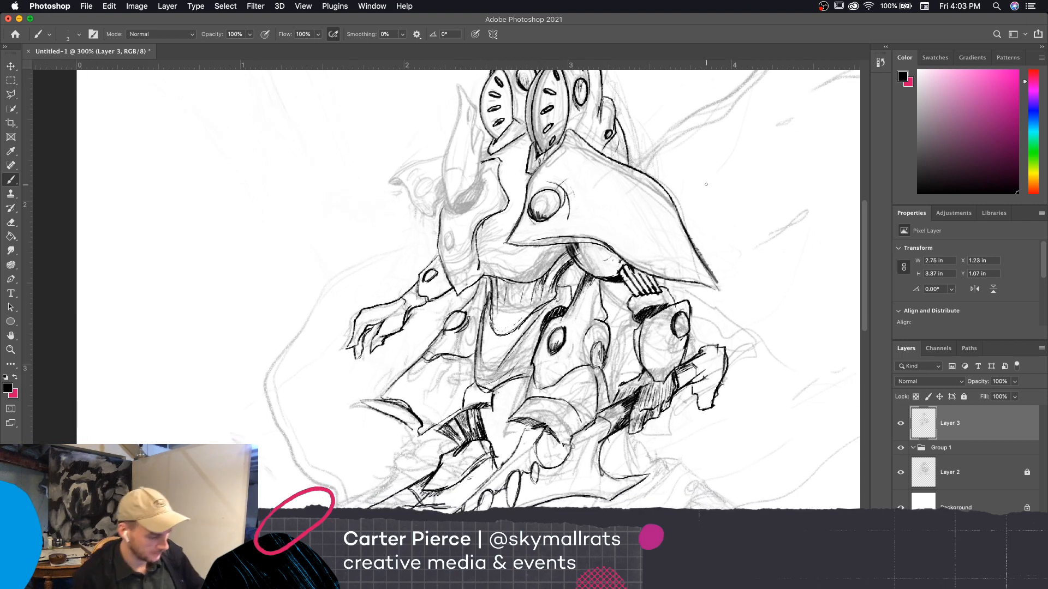
{"action": "mouse_move", "coordinate": [757, 408]}
{"action": "left_mouse_down"}
{"action": "mouse_move", "coordinate": [744, 367]}
{"action": "mouse_move", "coordinate": [734, 370]}
{"action": "left_mouse_up"}
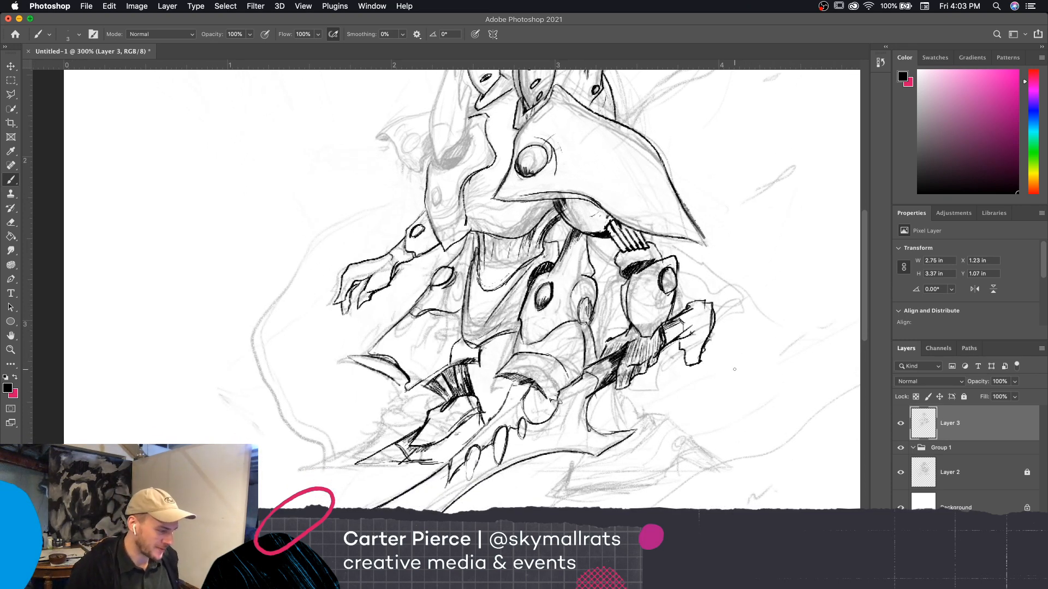
{"action": "left_click_drag", "start_coordinate": [755, 453], "coordinate": [794, 506]}
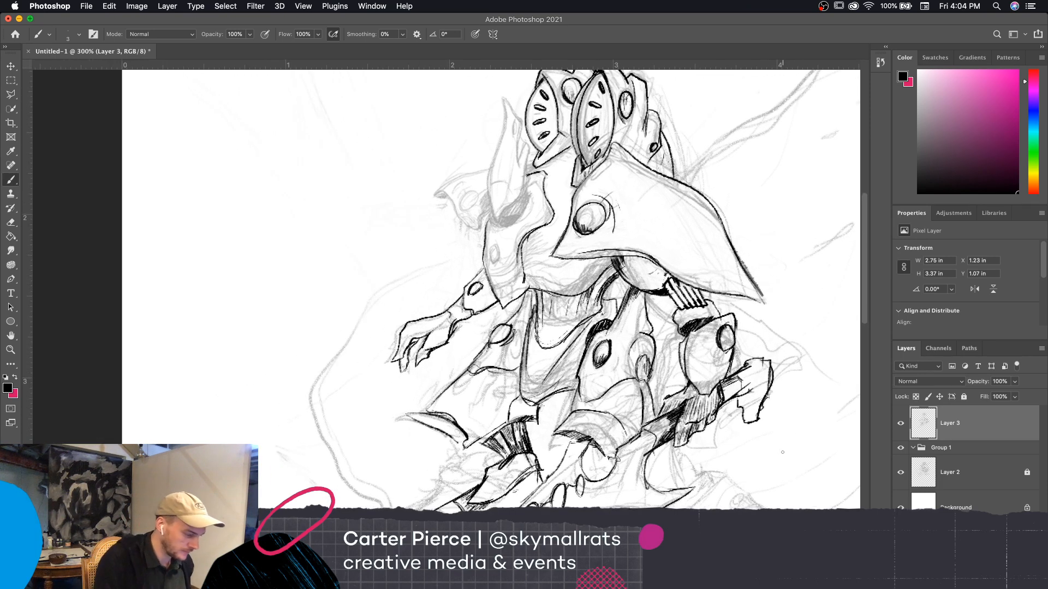
{"action": "left_click_drag", "start_coordinate": [496, 245], "coordinate": [488, 285]}
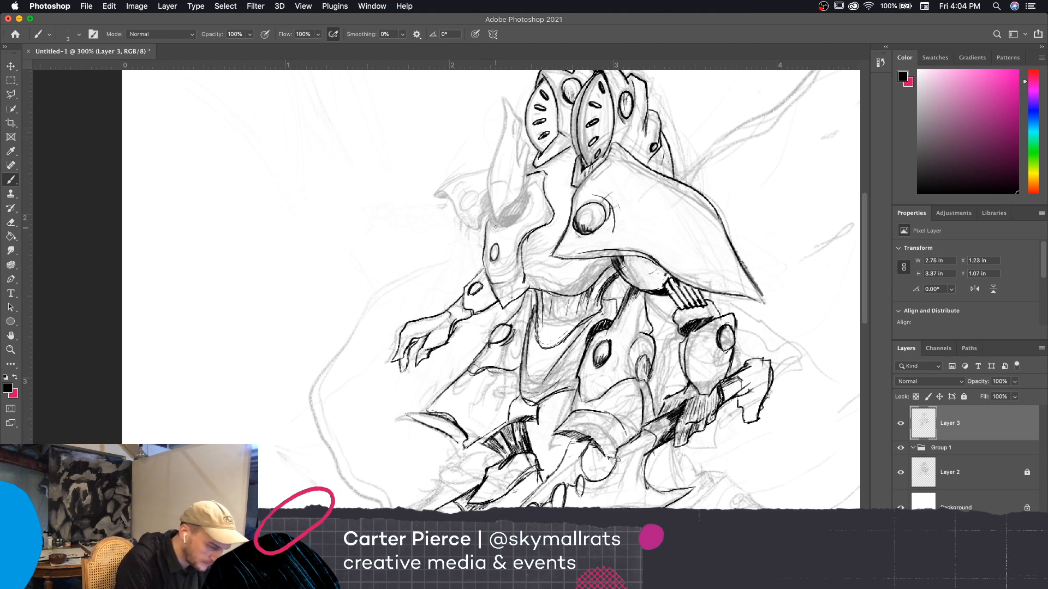
{"action": "mouse_move", "coordinate": [489, 224]}
{"action": "left_mouse_down"}
{"action": "mouse_move", "coordinate": [516, 225]}
{"action": "mouse_move", "coordinate": [533, 186]}
{"action": "left_mouse_up"}
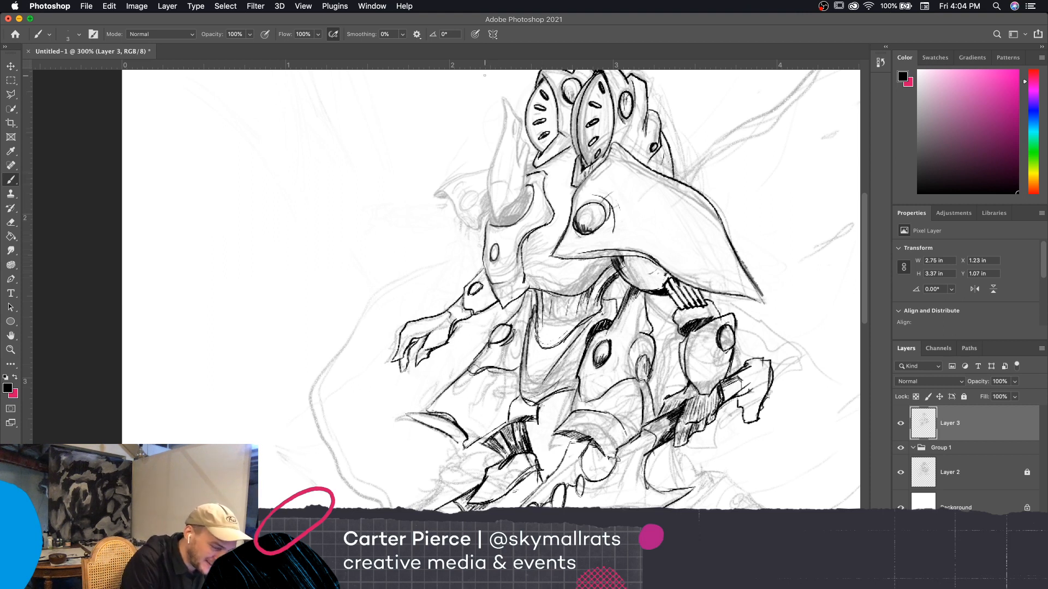
Ink the pointed horn rising above the far chest plate, adding a band line near its base and a small oval near its tip
{"action": "mouse_move", "coordinate": [492, 213]}
{"action": "left_mouse_down"}
{"action": "mouse_move", "coordinate": [504, 99]}
{"action": "mouse_move", "coordinate": [521, 130]}
{"action": "mouse_move", "coordinate": [518, 168]}
{"action": "mouse_move", "coordinate": [524, 146]}
{"action": "mouse_move", "coordinate": [529, 159]}
{"action": "mouse_move", "coordinate": [494, 218]}
{"action": "left_mouse_up"}
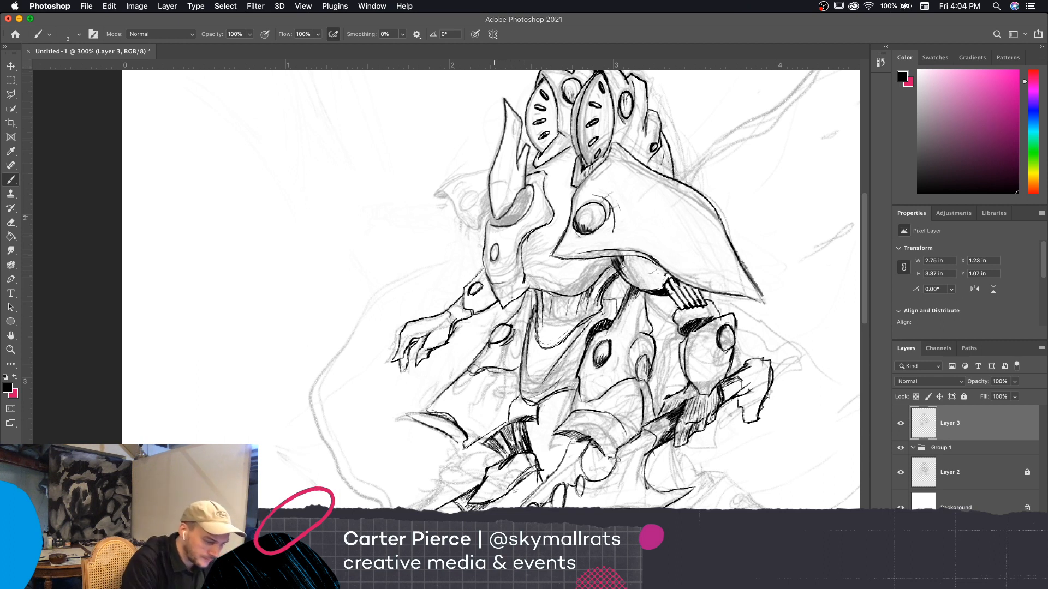
{"action": "left_click_drag", "start_coordinate": [494, 212], "coordinate": [516, 139]}
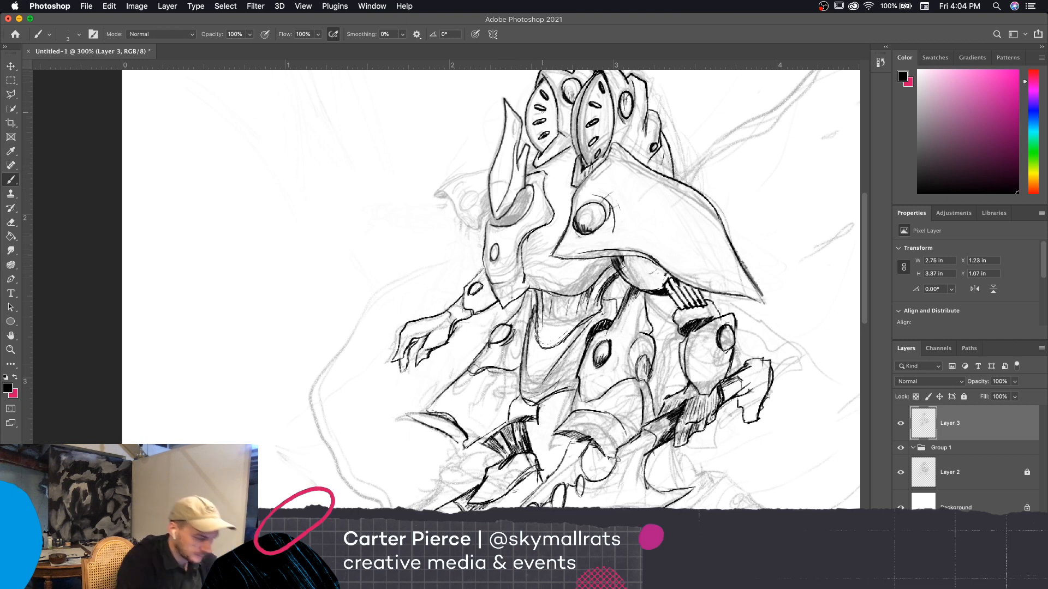
{"action": "key", "text": "super+plus"}
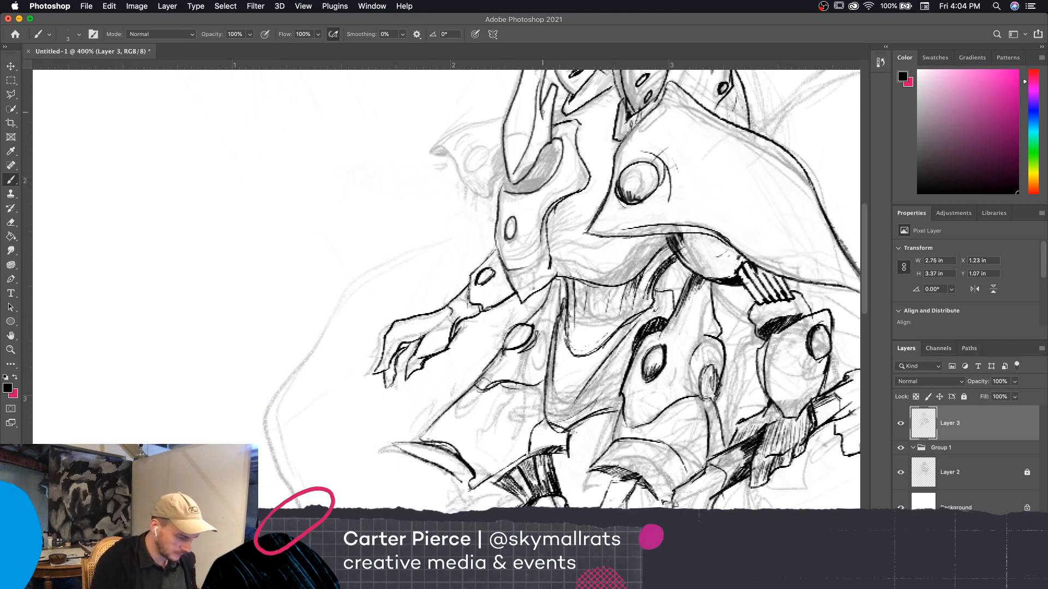
{"action": "left_click_drag", "start_coordinate": [542, 112], "coordinate": [521, 197]}
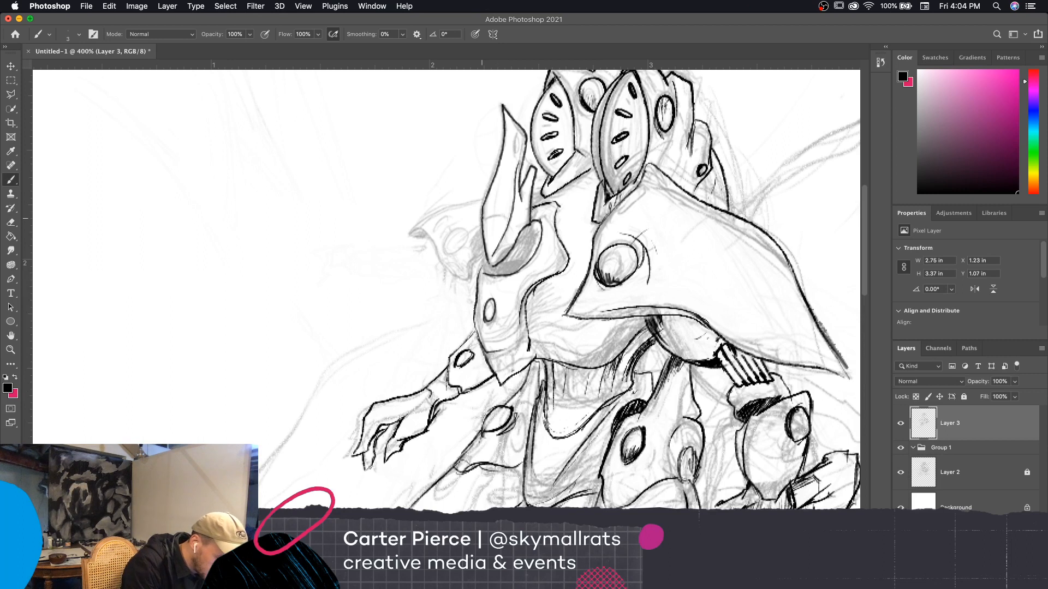
{"action": "mouse_move", "coordinate": [509, 222]}
{"action": "left_mouse_down"}
{"action": "mouse_move", "coordinate": [512, 238]}
{"action": "mouse_move", "coordinate": [522, 212]}
{"action": "mouse_move", "coordinate": [499, 193]}
{"action": "left_mouse_up"}
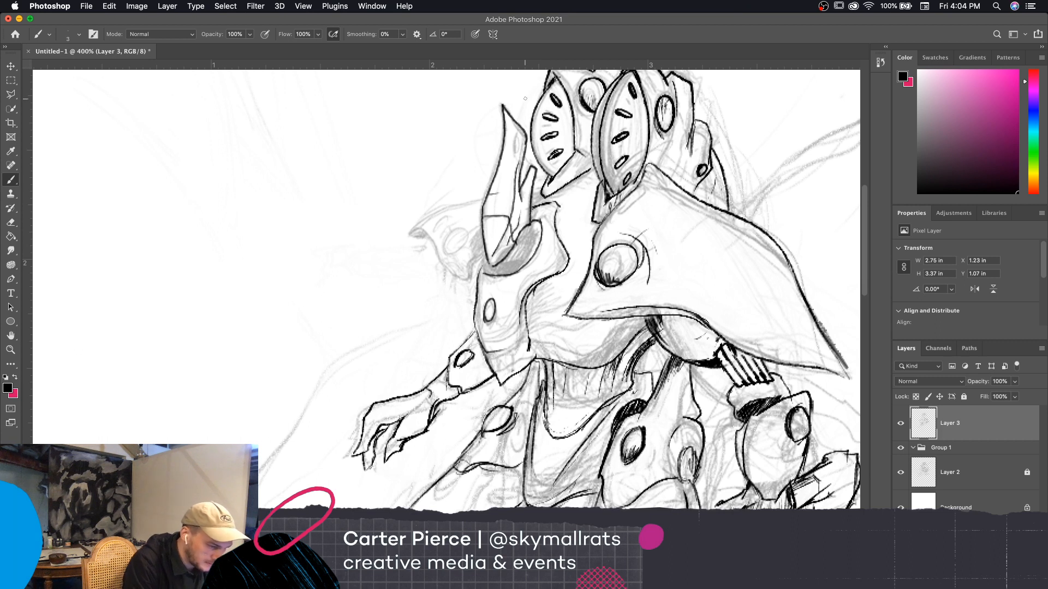
{"action": "mouse_move", "coordinate": [514, 157]}
{"action": "left_mouse_down"}
{"action": "mouse_move", "coordinate": [522, 135]}
{"action": "mouse_move", "coordinate": [514, 142]}
{"action": "left_mouse_up"}
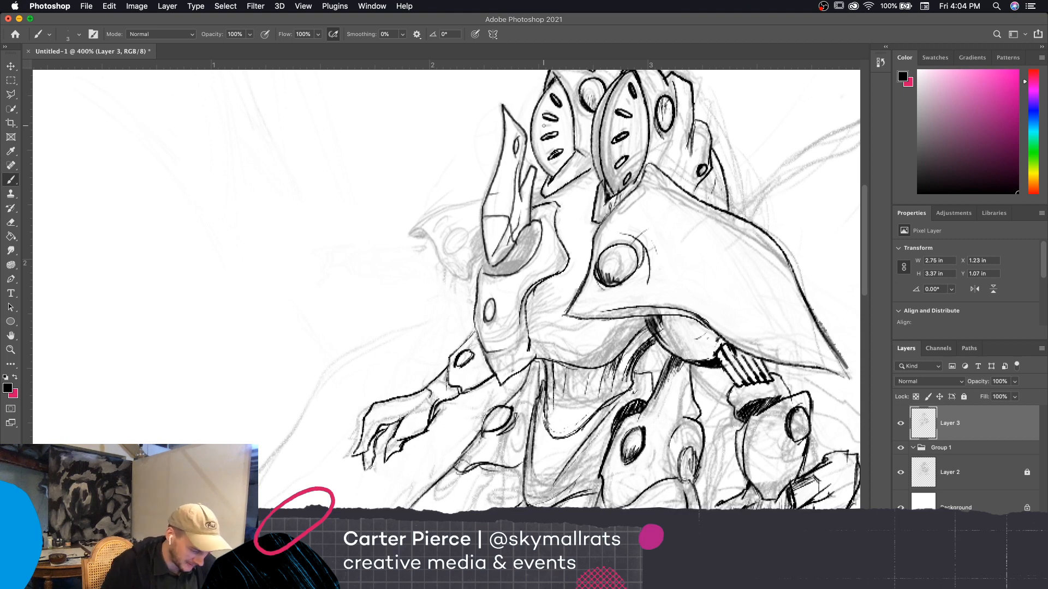
{"action": "key", "text": "super+minus"}
{"action": "key", "text": "super+minus"}
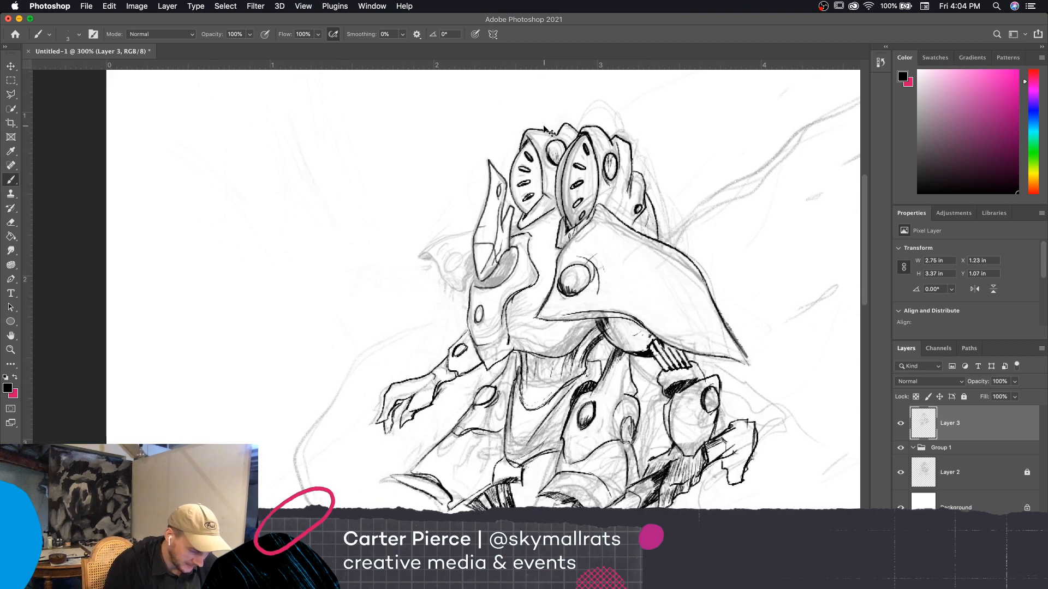
{"action": "key", "text": "super+plus"}
{"action": "key", "text": "super+plus"}
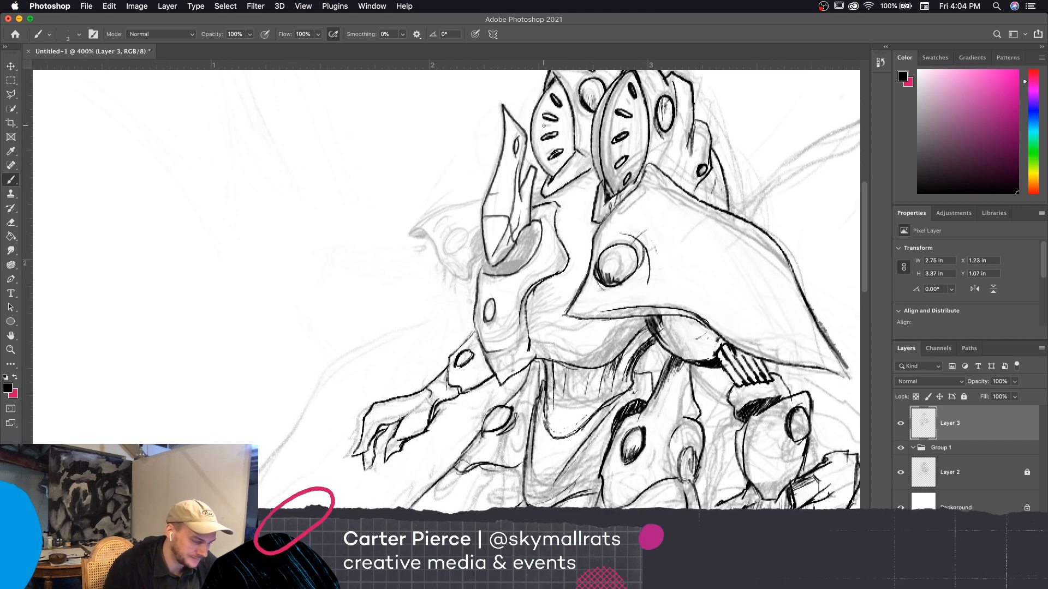
{"action": "left_click_drag", "start_coordinate": [537, 228], "coordinate": [525, 258]}
{"action": "key", "text": "super+z"}
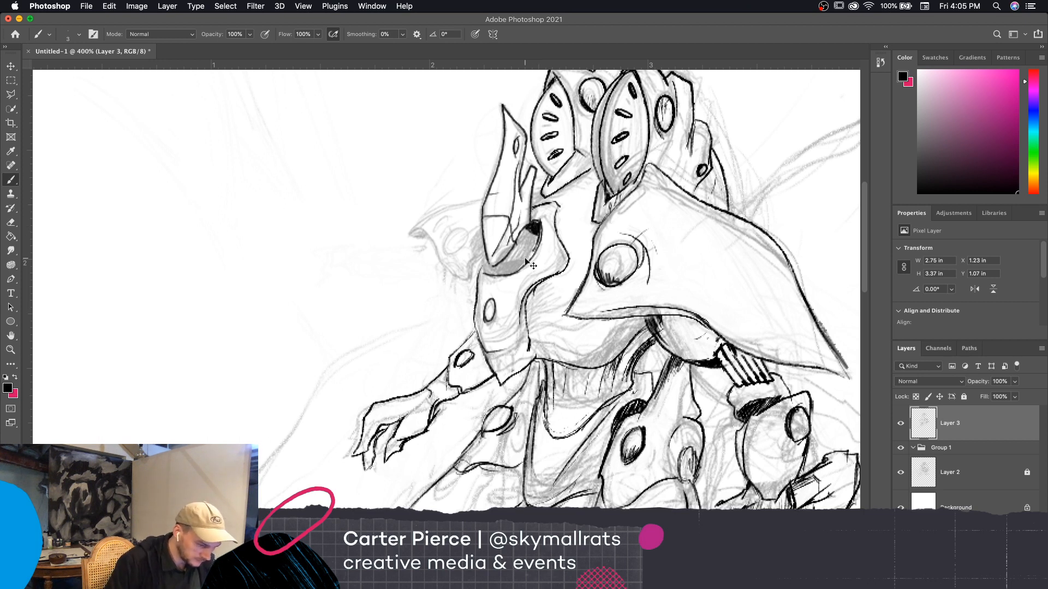
{"action": "key", "text": "super+z"}
{"action": "key", "text": "super+z"}
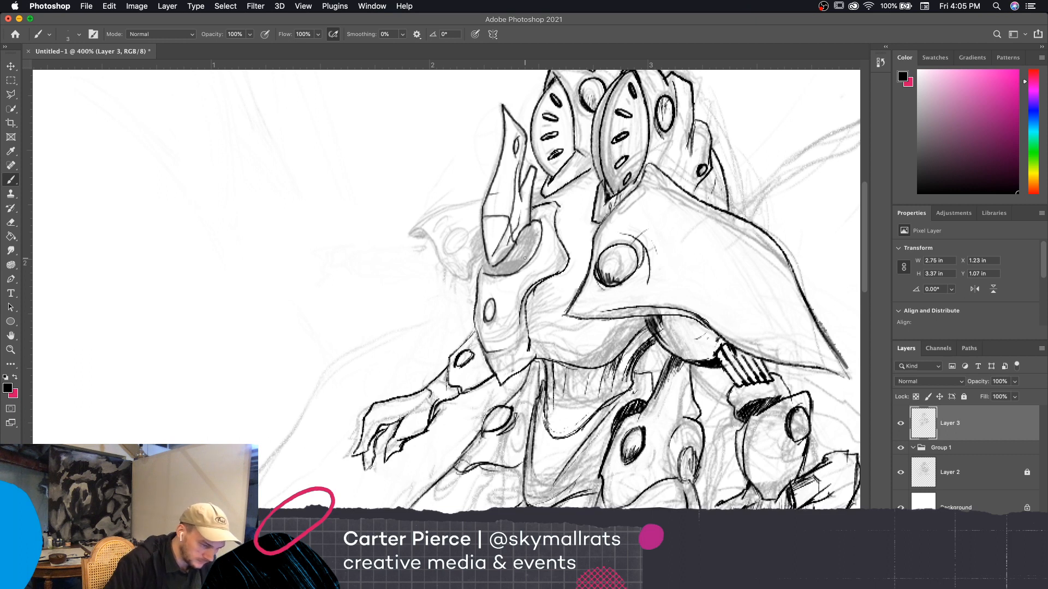
Ink the oval socket at the base of the pointed horn and darken its lower and outer rim
{"action": "left_click_drag", "start_coordinate": [532, 223], "coordinate": [537, 247]}
{"action": "left_click_drag", "start_coordinate": [496, 274], "coordinate": [540, 237]}
{"action": "left_click_drag", "start_coordinate": [501, 269], "coordinate": [536, 230]}
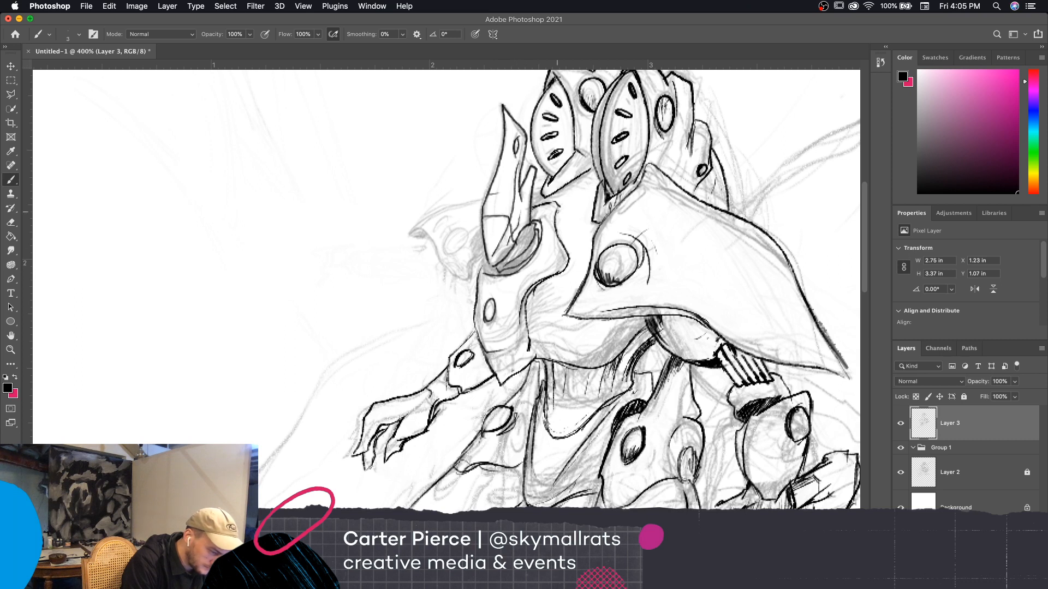
{"action": "mouse_move", "coordinate": [485, 274]}
{"action": "left_mouse_down"}
{"action": "mouse_move", "coordinate": [485, 263]}
{"action": "mouse_move", "coordinate": [520, 266]}
{"action": "left_mouse_up"}
{"action": "left_click_drag", "start_coordinate": [517, 270], "coordinate": [538, 224]}
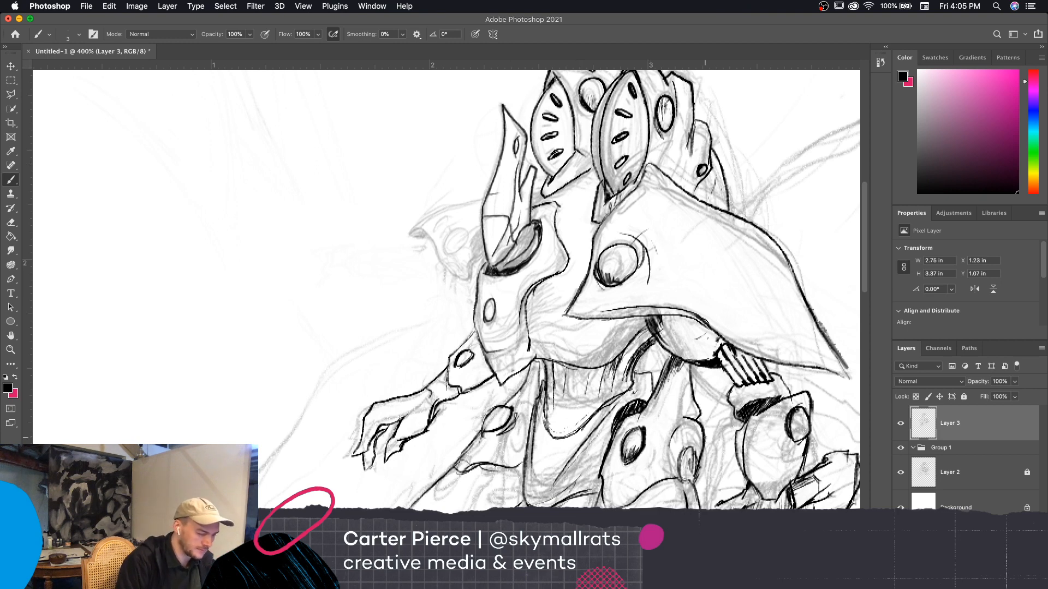
Ink the contour of the small far shoulder plate behind the horn, and outline the oval stud on it
{"action": "left_click_drag", "start_coordinate": [712, 432], "coordinate": [772, 418]}
{"action": "mouse_move", "coordinate": [528, 266]}
{"action": "left_mouse_down"}
{"action": "mouse_move", "coordinate": [549, 230]}
{"action": "mouse_move", "coordinate": [525, 270]}
{"action": "mouse_move", "coordinate": [509, 242]}
{"action": "mouse_move", "coordinate": [522, 265]}
{"action": "mouse_move", "coordinate": [466, 212]}
{"action": "mouse_move", "coordinate": [548, 178]}
{"action": "left_mouse_up"}
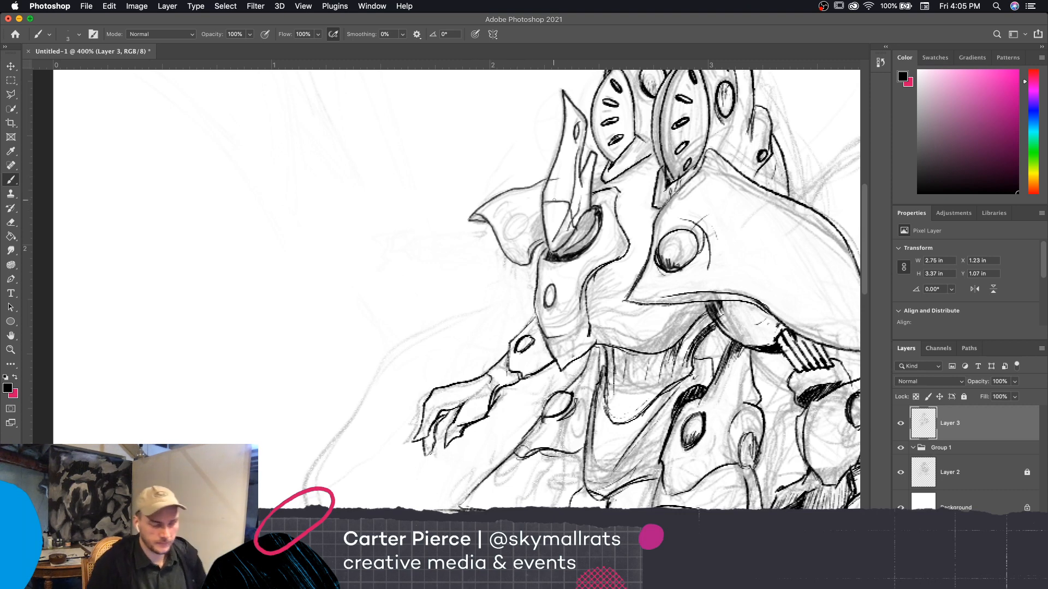
{"action": "left_click_drag", "start_coordinate": [553, 199], "coordinate": [559, 207]}
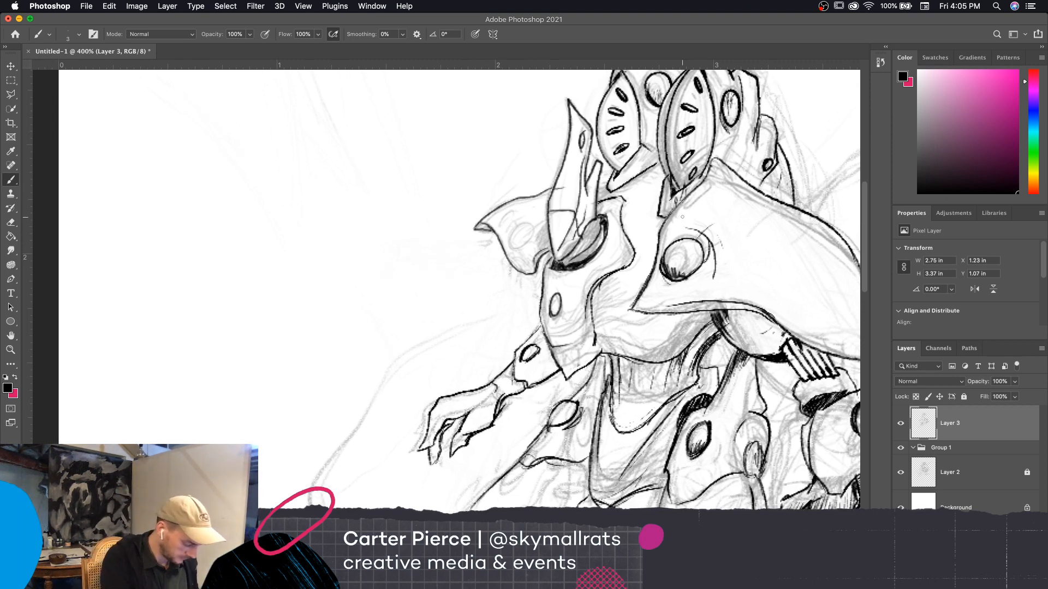
{"action": "key", "text": "e"}
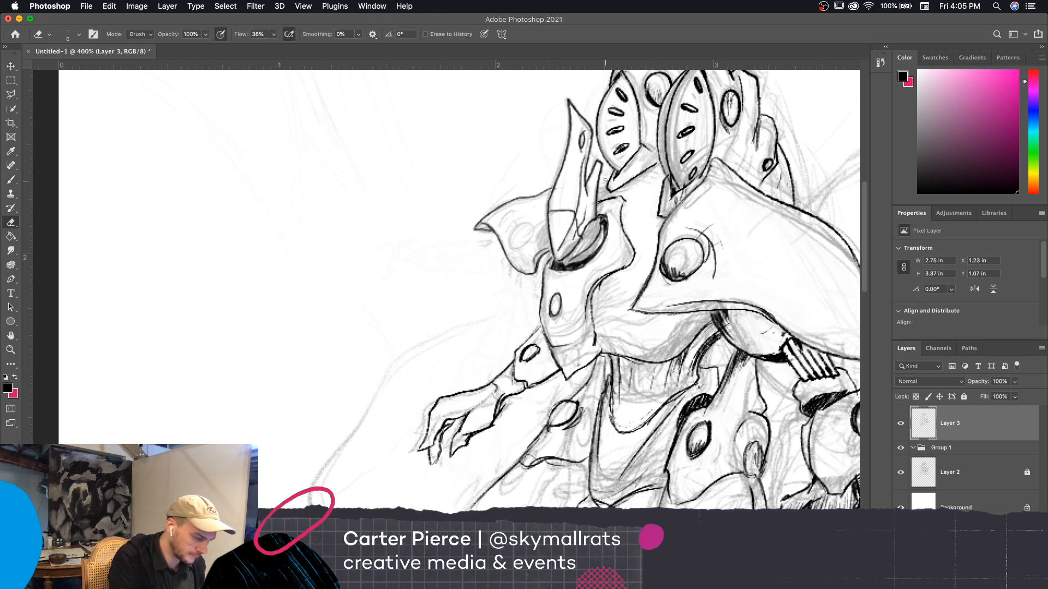
{"action": "key", "text": "b"}
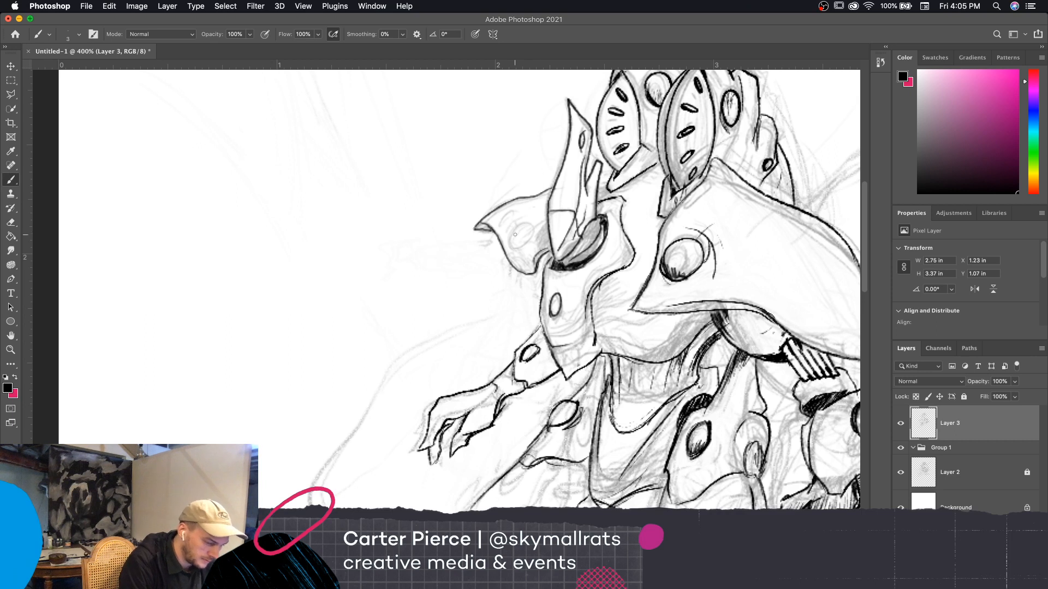
{"action": "mouse_move", "coordinate": [514, 235]}
{"action": "left_mouse_down"}
{"action": "mouse_move", "coordinate": [530, 229]}
{"action": "mouse_move", "coordinate": [530, 243]}
{"action": "mouse_move", "coordinate": [514, 231]}
{"action": "mouse_move", "coordinate": [529, 243]}
{"action": "mouse_move", "coordinate": [516, 229]}
{"action": "mouse_move", "coordinate": [533, 216]}
{"action": "mouse_move", "coordinate": [527, 248]}
{"action": "mouse_move", "coordinate": [539, 238]}
{"action": "mouse_move", "coordinate": [512, 240]}
{"action": "left_mouse_up"}
{"action": "left_click_drag", "start_coordinate": [679, 280], "coordinate": [666, 264]}
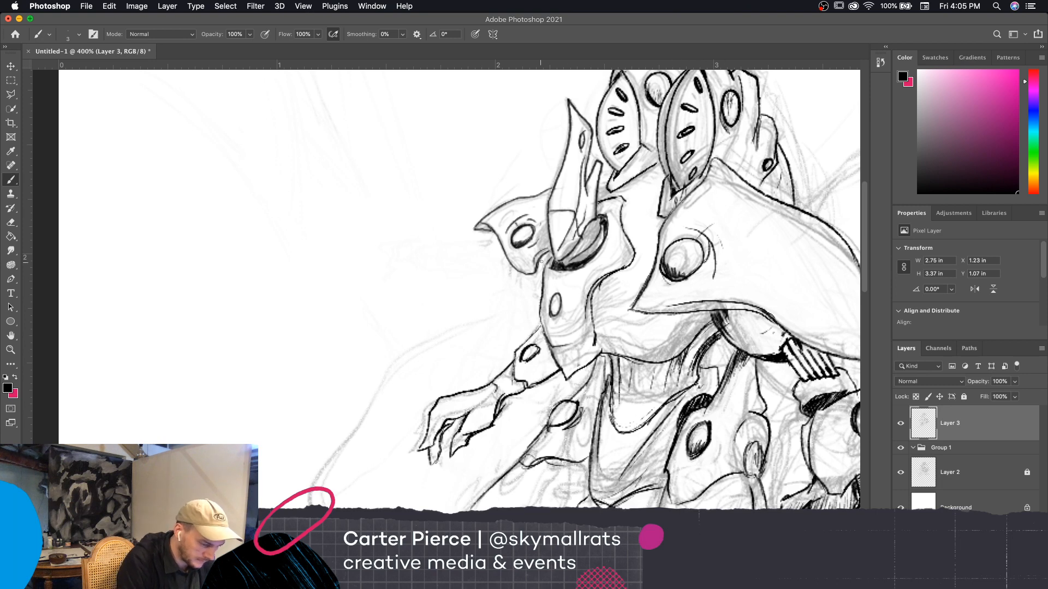
{"action": "left_click_drag", "start_coordinate": [541, 261], "coordinate": [551, 254]}
Clean up the ink lines at the neck beside the near head plate with the Eraser
{"action": "left_click_drag", "start_coordinate": [766, 424], "coordinate": [667, 436]}
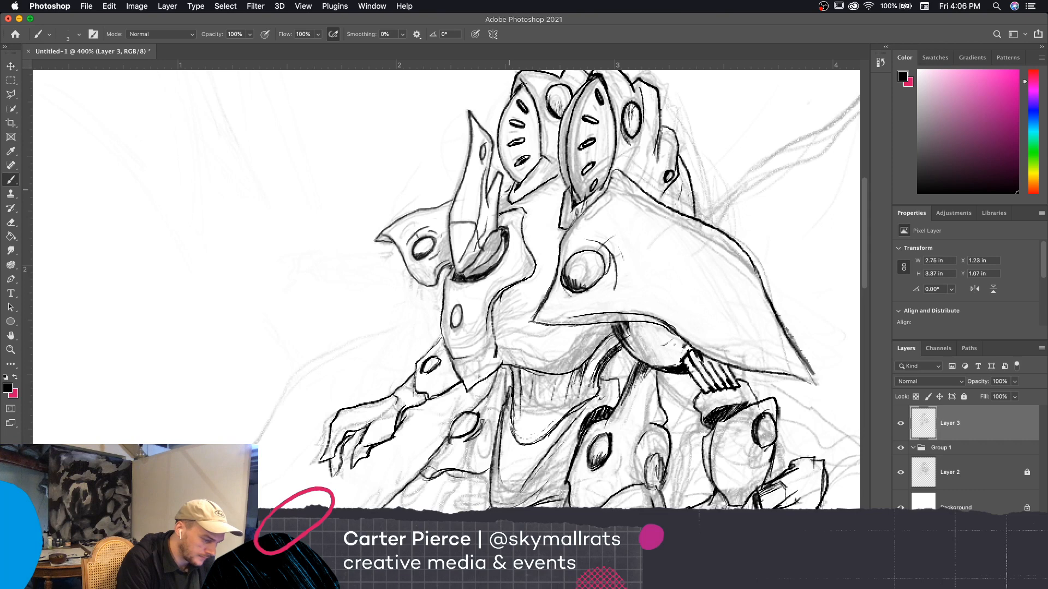
{"action": "left_click_drag", "start_coordinate": [767, 376], "coordinate": [691, 371]}
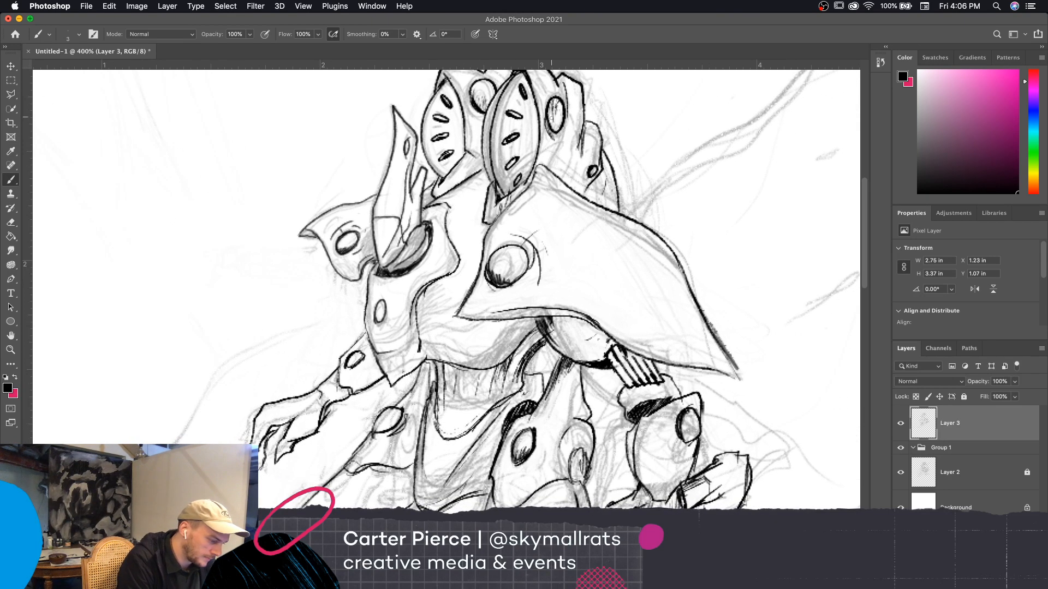
{"action": "left_click_drag", "start_coordinate": [611, 152], "coordinate": [599, 129]}
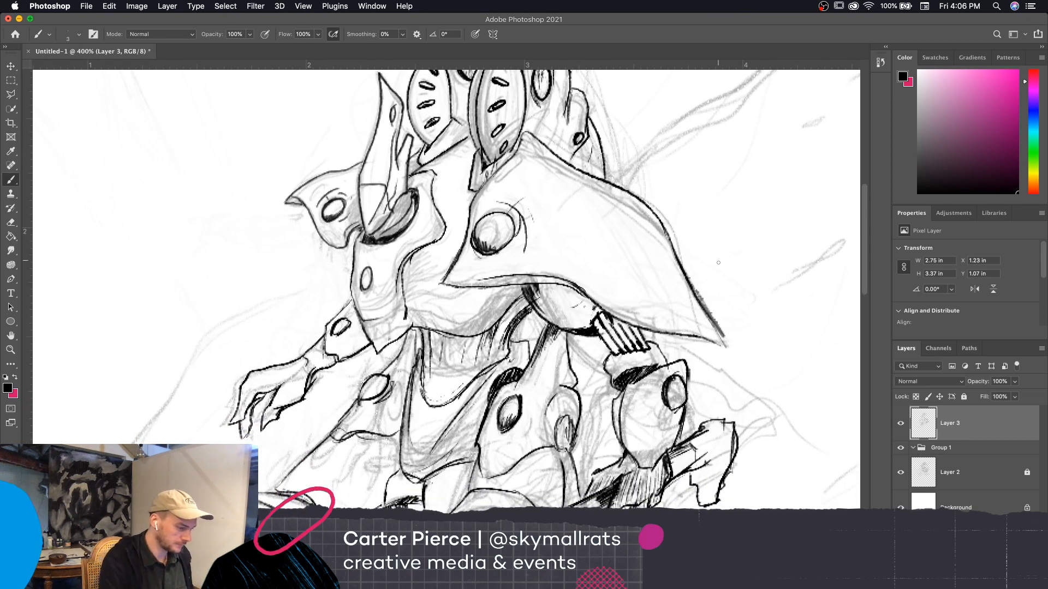
{"action": "key", "text": "e"}
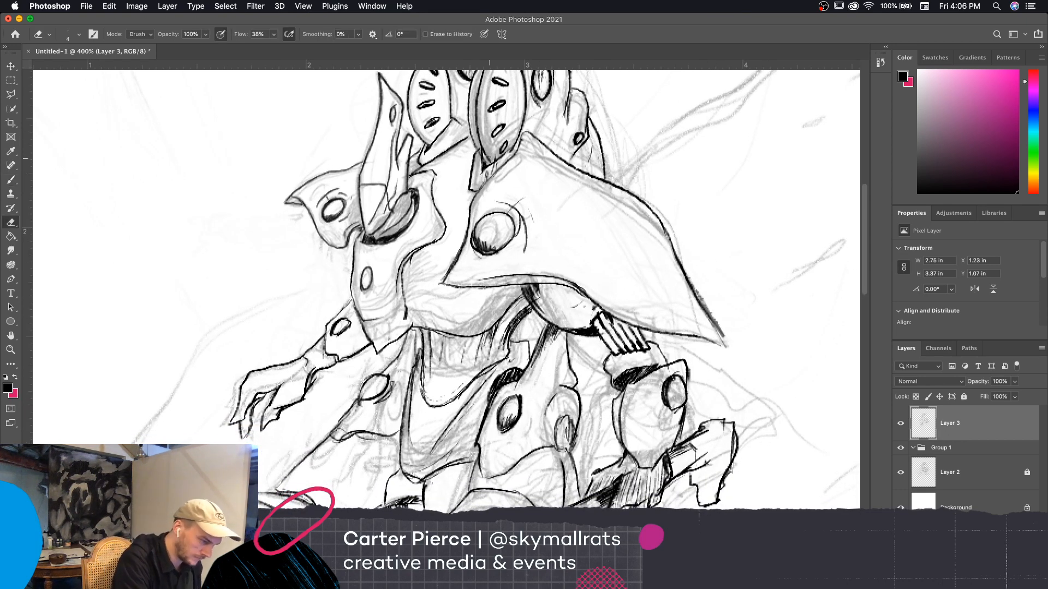
{"action": "left_click_drag", "start_coordinate": [482, 156], "coordinate": [477, 147]}
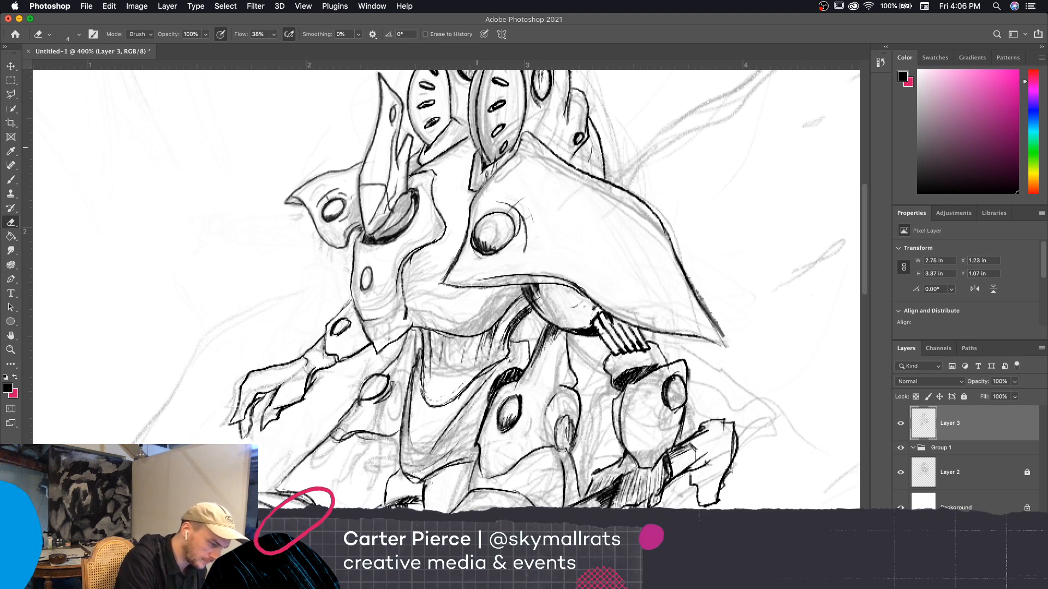
Compare the inked line art with the underlying sketch by toggling the visibility of Layer 3 and Layer 2
{"action": "left_click", "coordinate": [912, 447]}
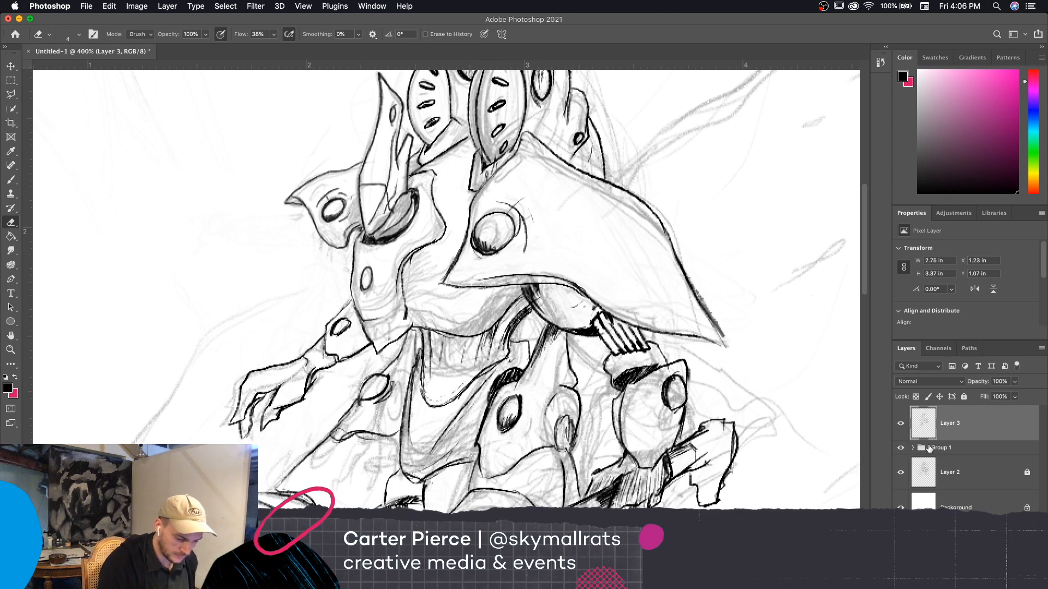
{"action": "left_click", "coordinate": [913, 448]}
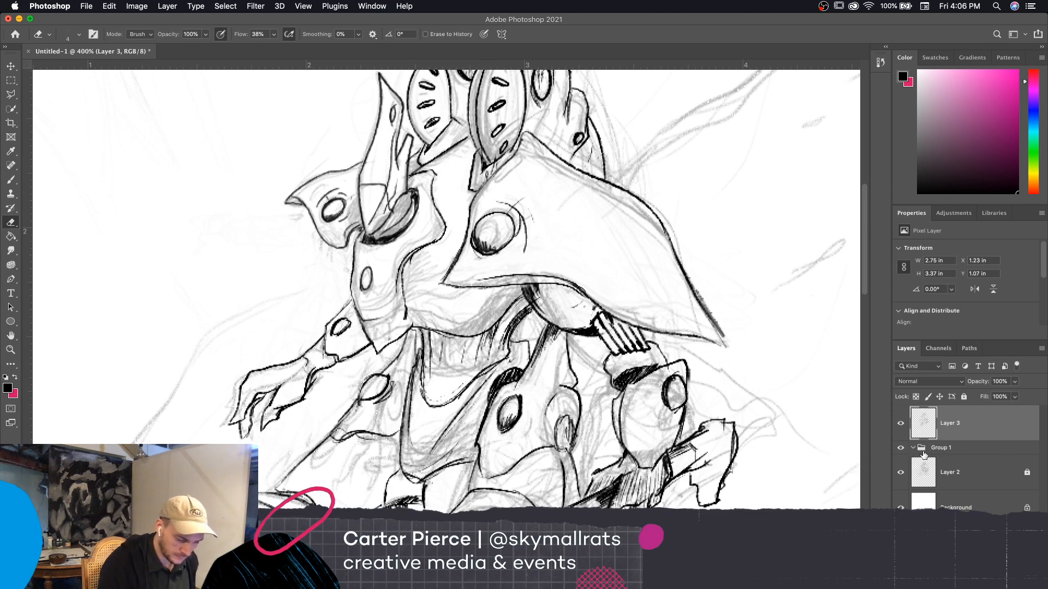
{"action": "left_click", "coordinate": [900, 424]}
{"action": "left_click", "coordinate": [901, 423]}
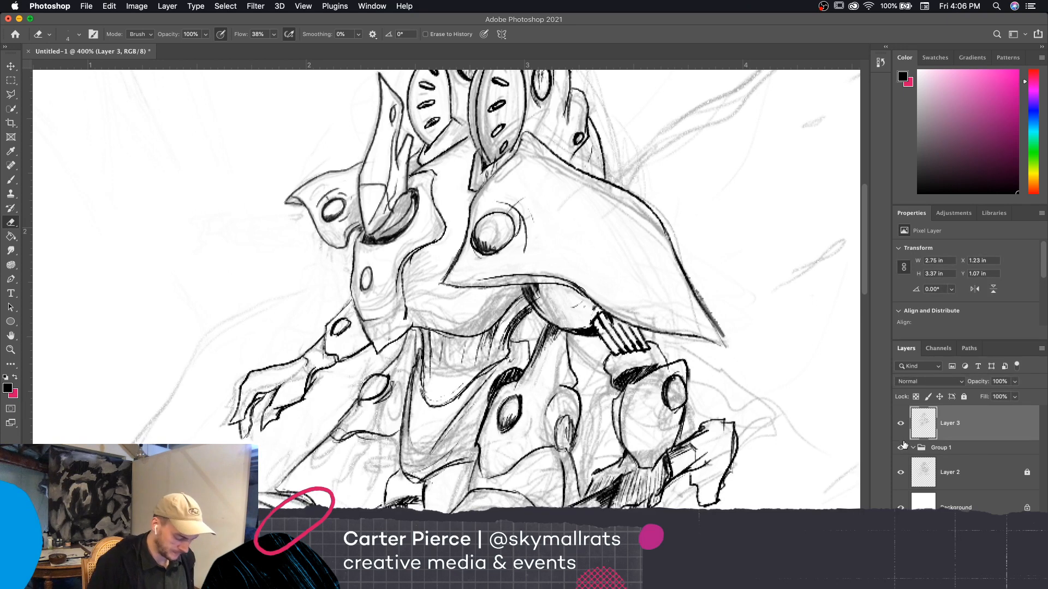
{"action": "key", "text": "super+minus"}
{"action": "left_click", "coordinate": [901, 472]}
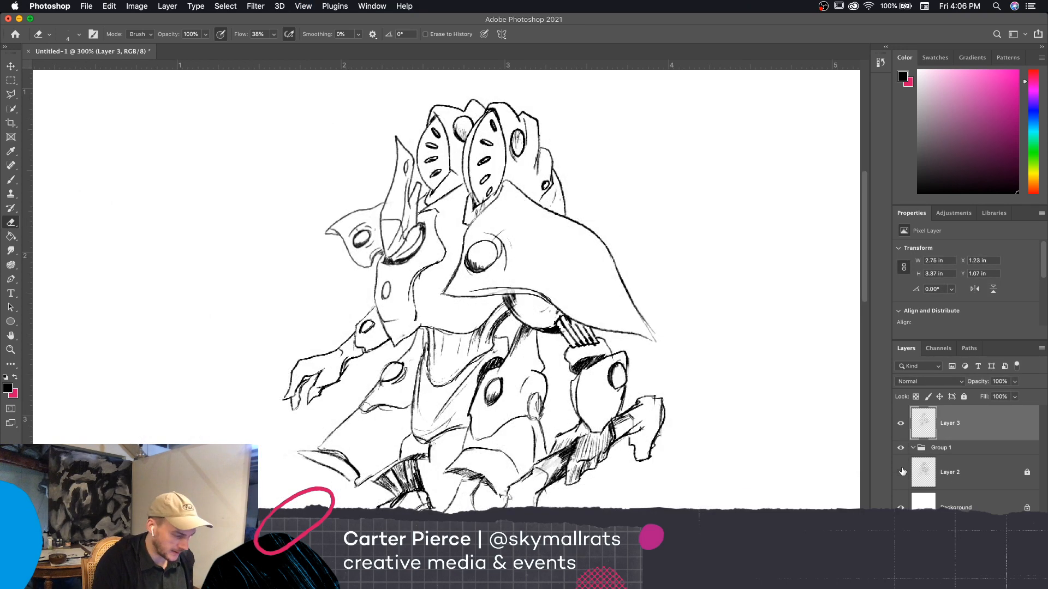
{"action": "left_click", "coordinate": [901, 470]}
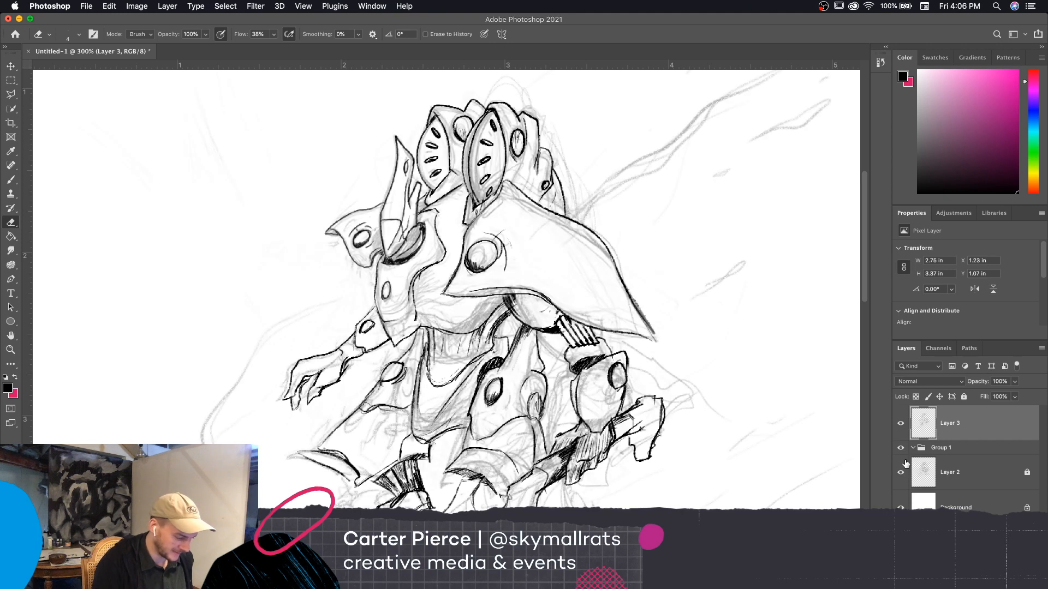
{"action": "key", "text": "super+minus"}
{"action": "scroll", "coordinate": [734, 406], "scroll_direction": "down", "scroll_amount": 5}
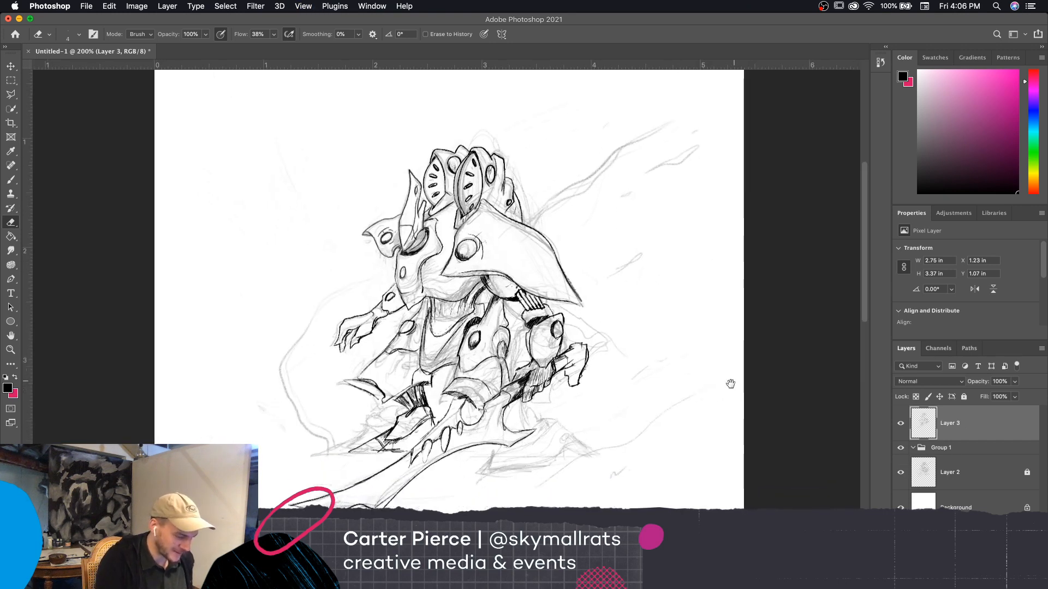
{"action": "left_click", "coordinate": [901, 472]}
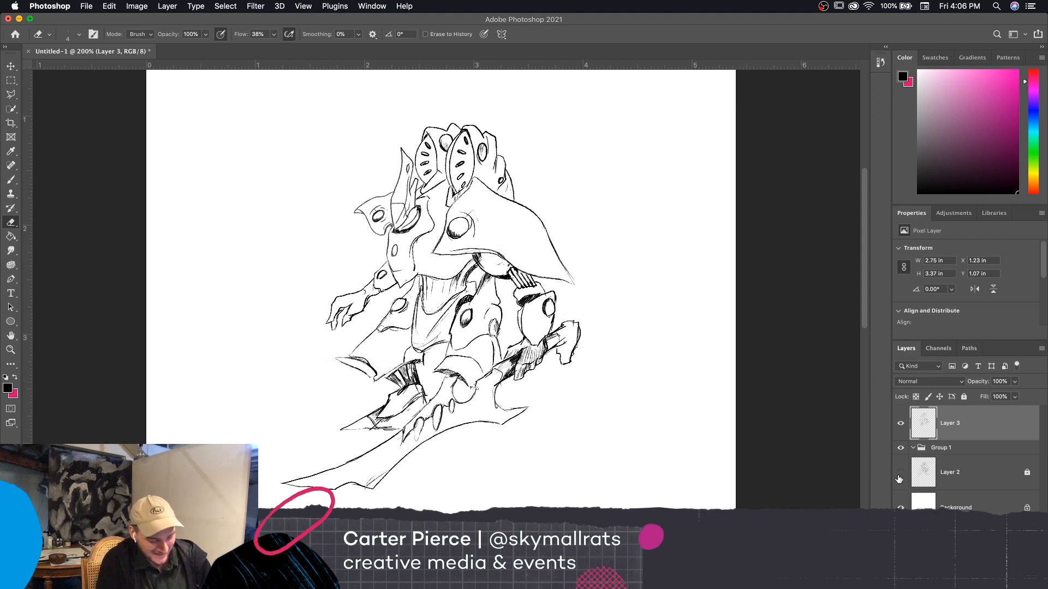
{"action": "left_click", "coordinate": [900, 472]}
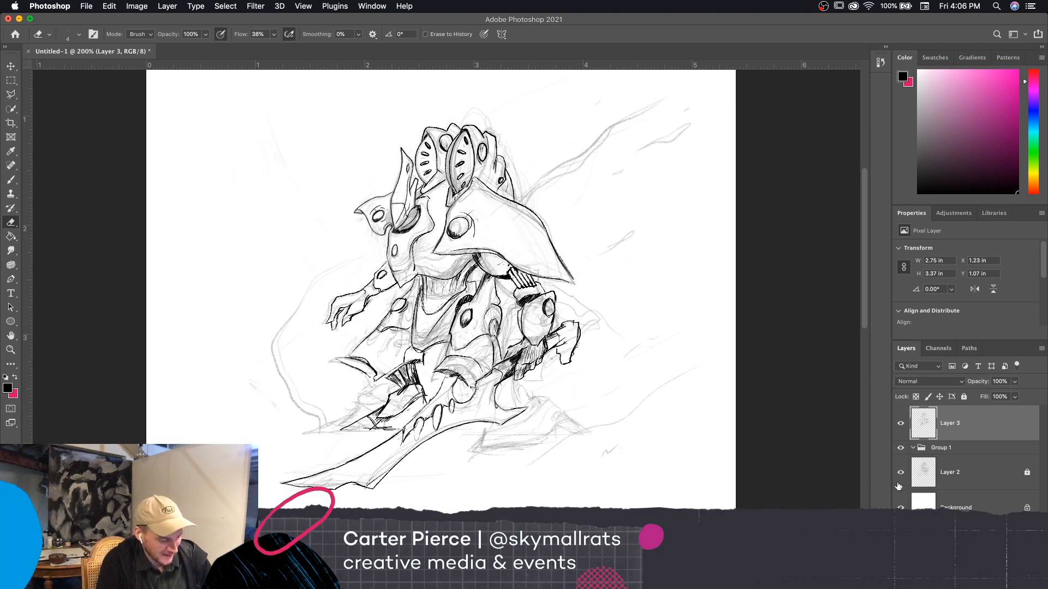
Unlock the sketch on Layer 2, raise its opacity to 100%, and compare it with the Layer 3 line art
{"action": "left_click", "coordinate": [900, 422]}
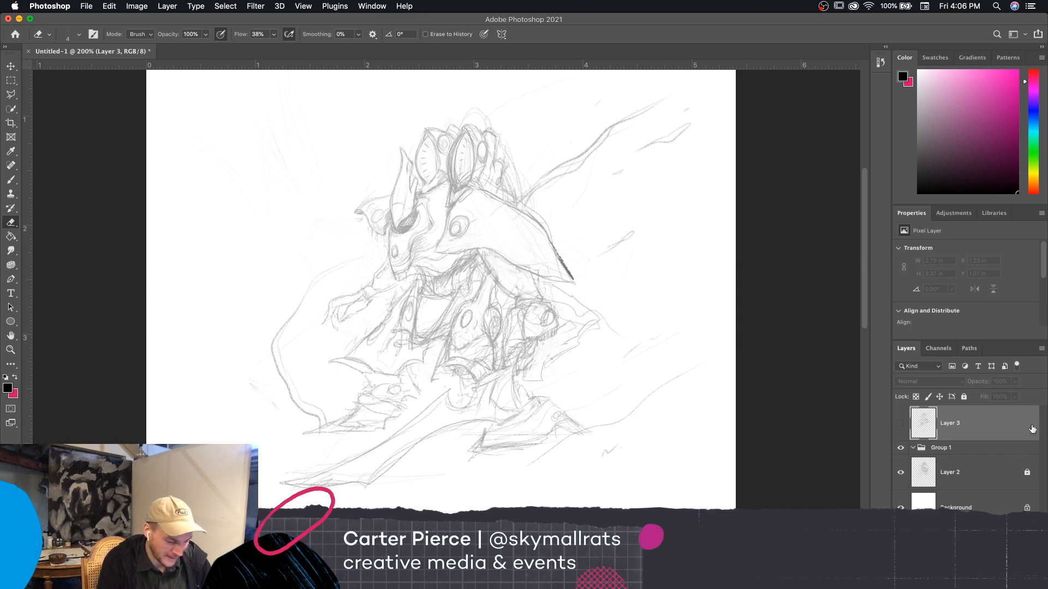
{"action": "left_click", "coordinate": [918, 473]}
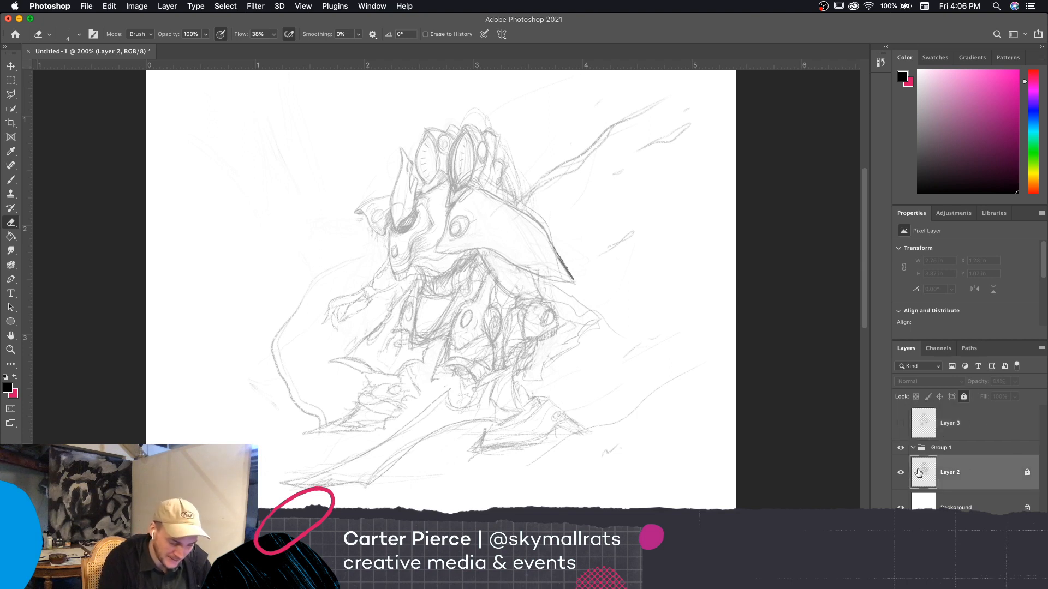
{"action": "left_click", "coordinate": [1027, 473]}
{"action": "left_click_drag", "start_coordinate": [978, 382], "coordinate": [1032, 386]}
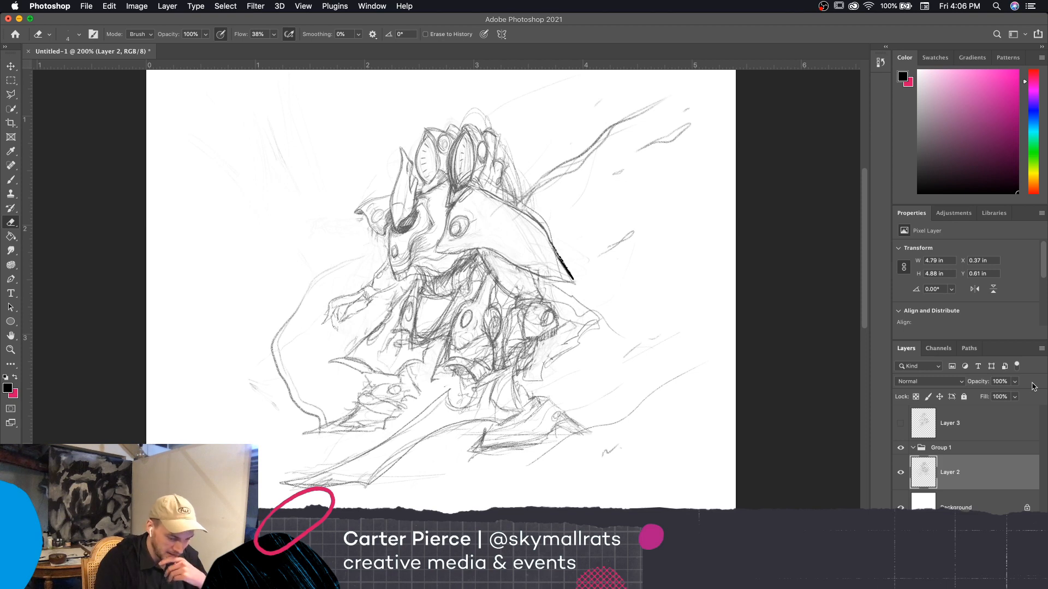
{"action": "left_click", "coordinate": [901, 423]}
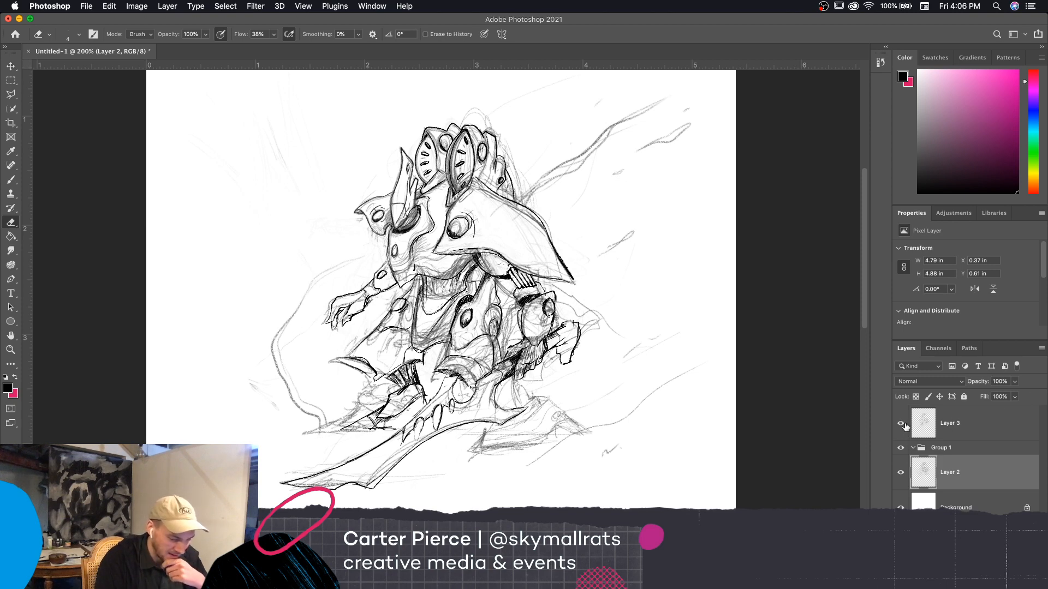
{"action": "left_click", "coordinate": [901, 472]}
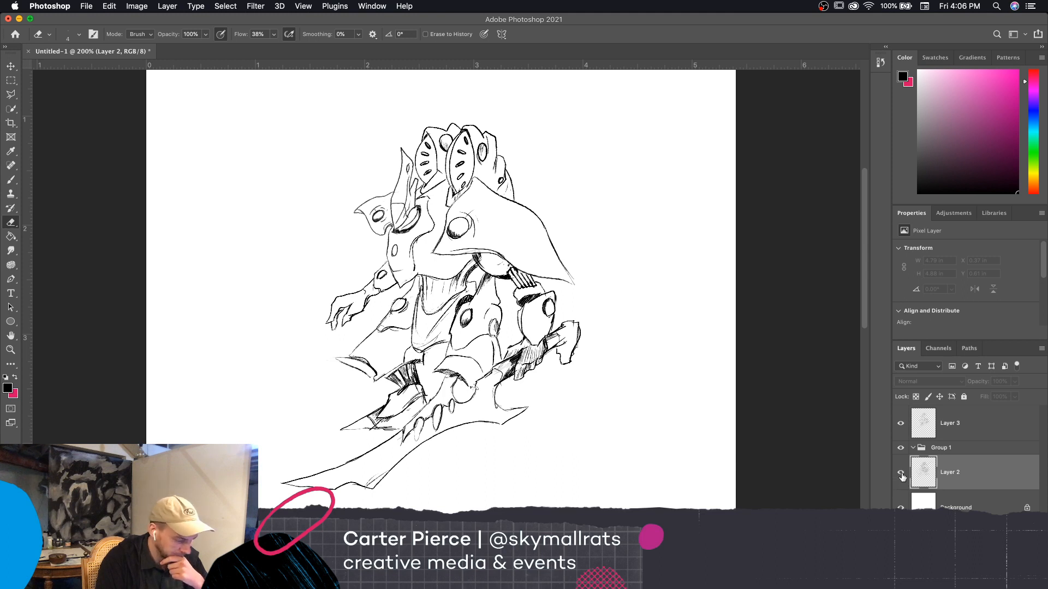
{"action": "left_click", "coordinate": [901, 474]}
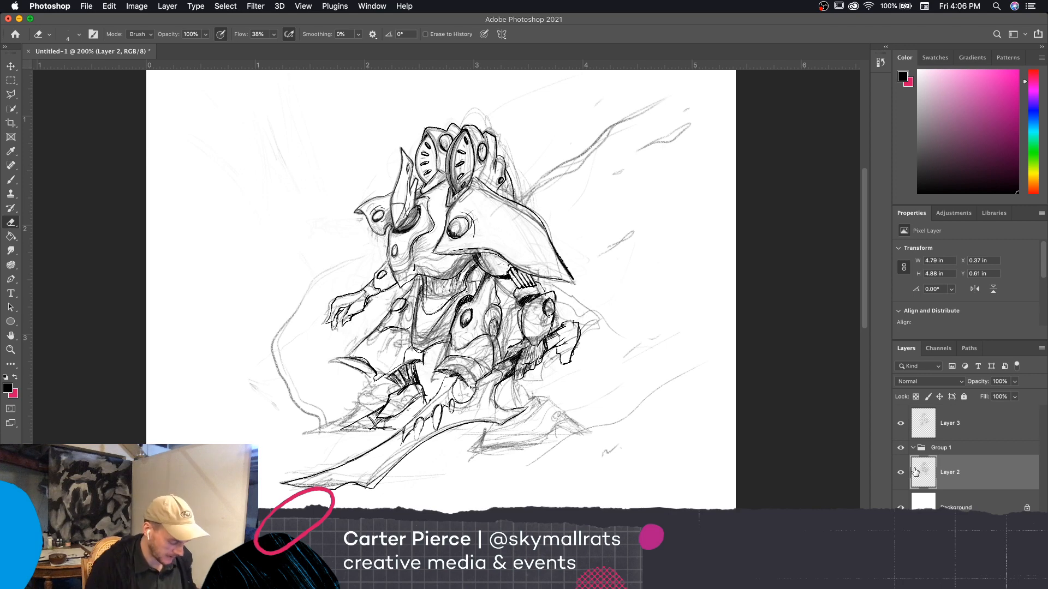
Ink the upper edge and sloping side of the rock behind the sword's blade on Layer 3 with the brush
{"action": "key", "text": "super+equal"}
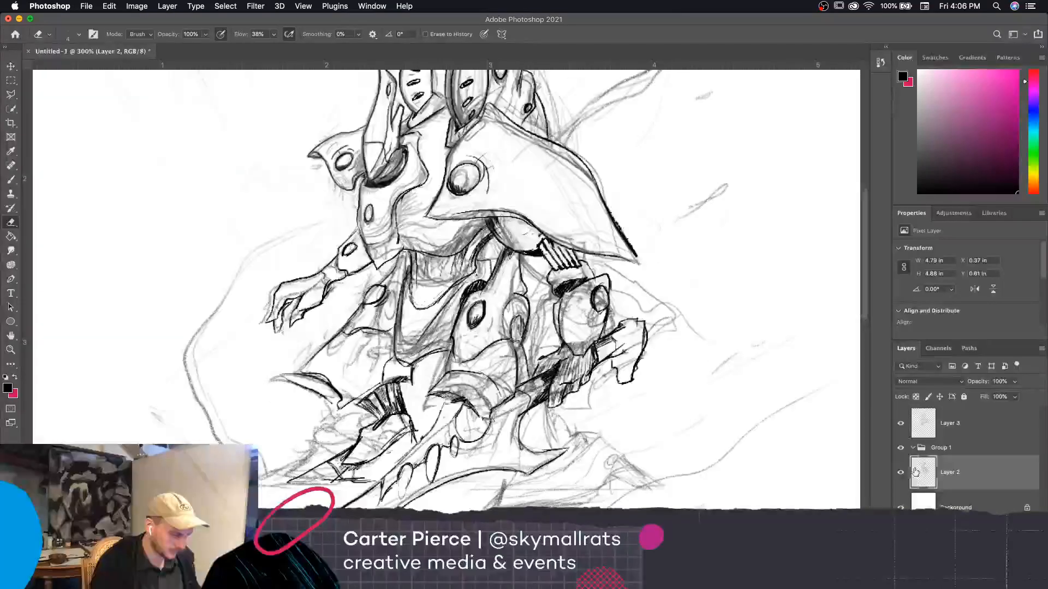
{"action": "key", "text": "b"}
{"action": "scroll", "coordinate": [437, 272], "scroll_direction": "down", "scroll_amount": 2}
{"action": "left_click", "coordinate": [971, 427]}
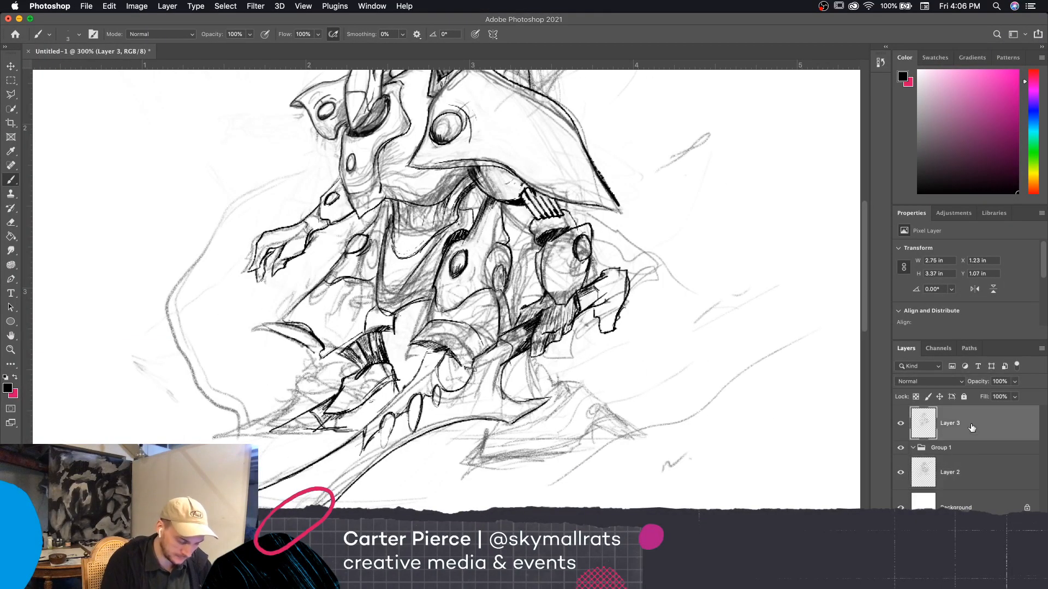
{"action": "mouse_move", "coordinate": [527, 356]}
{"action": "left_mouse_down"}
{"action": "mouse_move", "coordinate": [529, 387]}
{"action": "mouse_move", "coordinate": [577, 382]}
{"action": "mouse_move", "coordinate": [588, 394]}
{"action": "mouse_move", "coordinate": [551, 416]}
{"action": "left_mouse_up"}
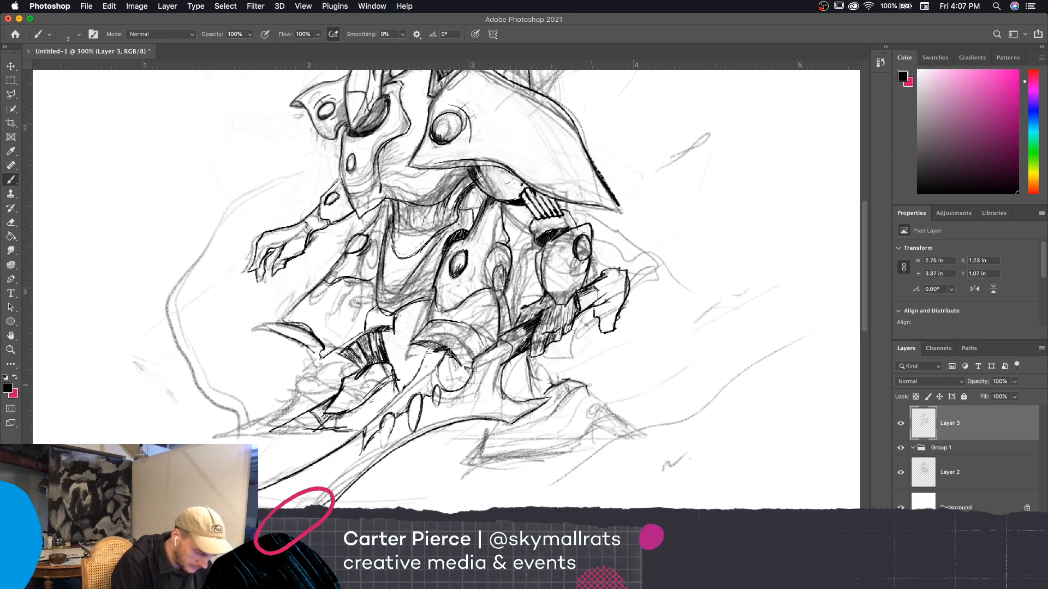
{"action": "left_click_drag", "start_coordinate": [586, 385], "coordinate": [619, 428]}
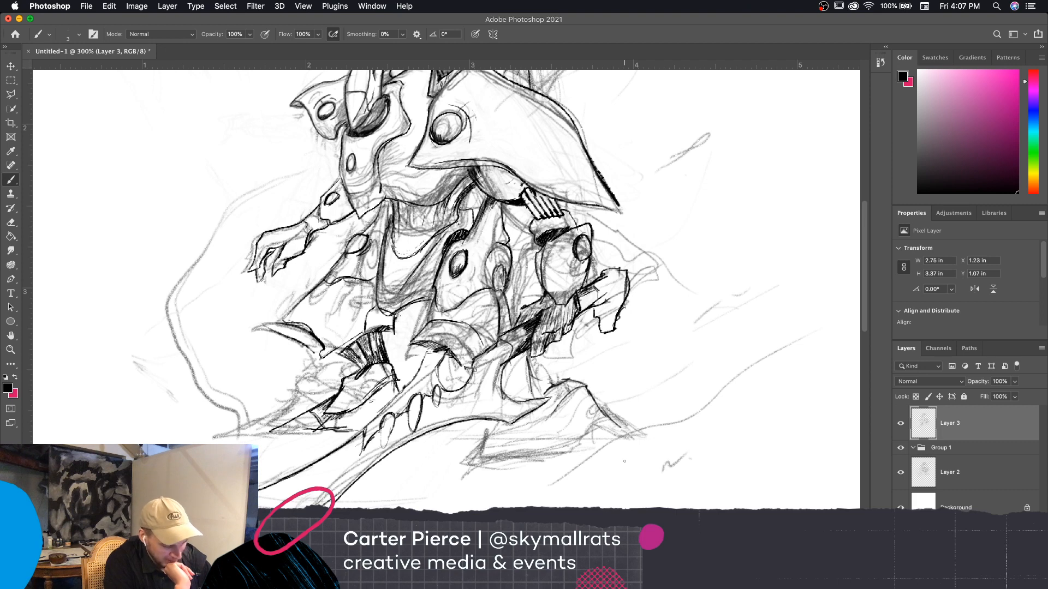
Hide the Layer 3 line art and make the Layer 2 sketch the active layer
{"action": "left_click", "coordinate": [900, 424]}
{"action": "left_click", "coordinate": [976, 478]}
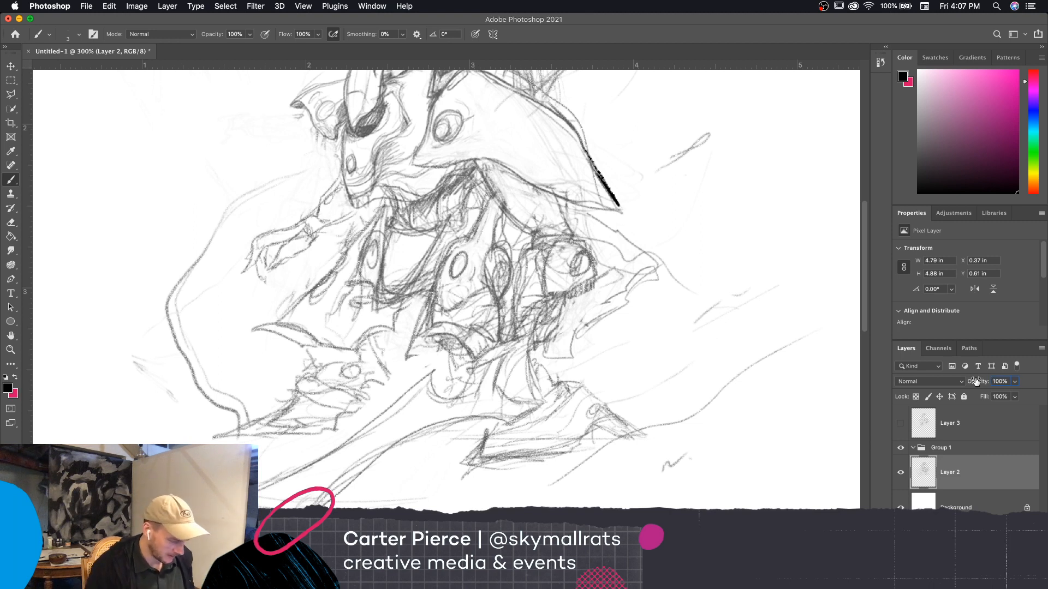
{"action": "scroll", "coordinate": [713, 398], "scroll_direction": "up", "scroll_amount": 3}
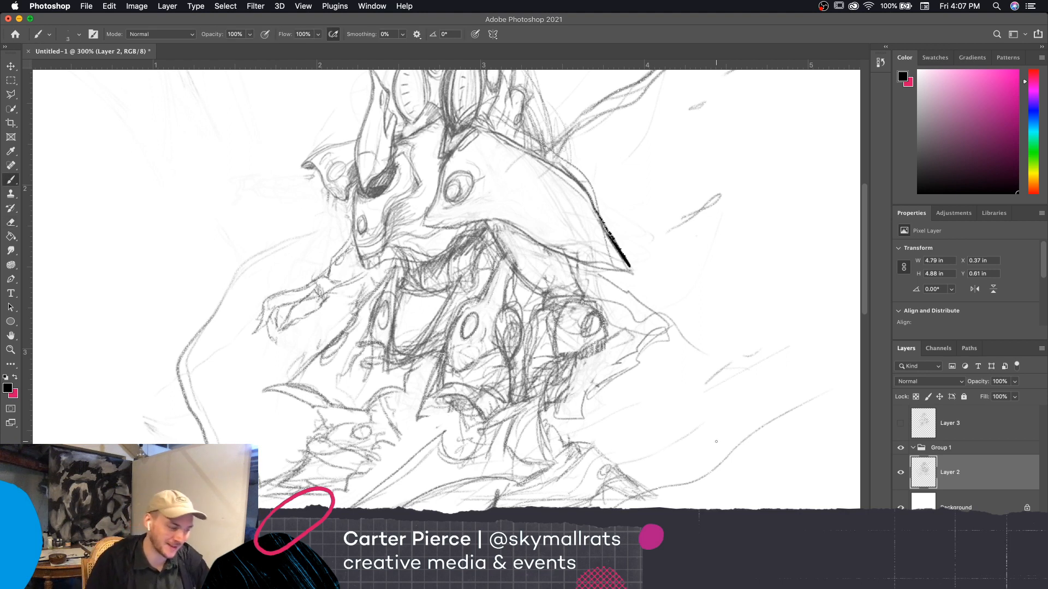
Extend the thick black edge to the lower tip of the large shoulder plate on Layer 2 and touch it up with a small eraser
{"action": "left_click_drag", "start_coordinate": [627, 262], "coordinate": [634, 271]}
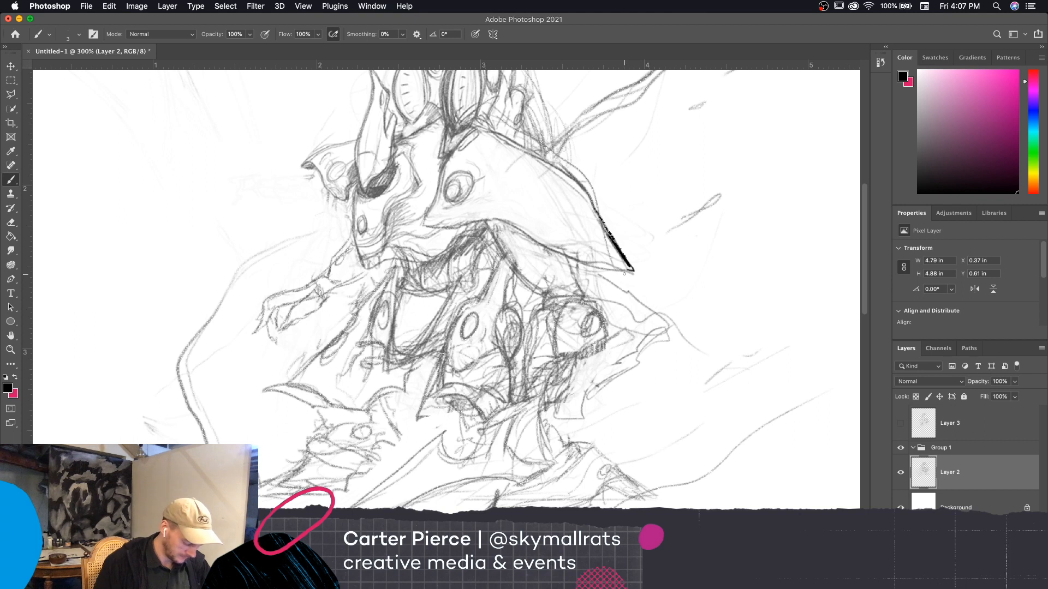
{"action": "key", "text": "e"}
{"action": "left_click_drag", "start_coordinate": [393, 344], "coordinate": [425, 329]}
{"action": "key", "text": "bracketright"}
{"action": "key", "text": "bracketright"}
{"action": "key", "text": "bracketright"}
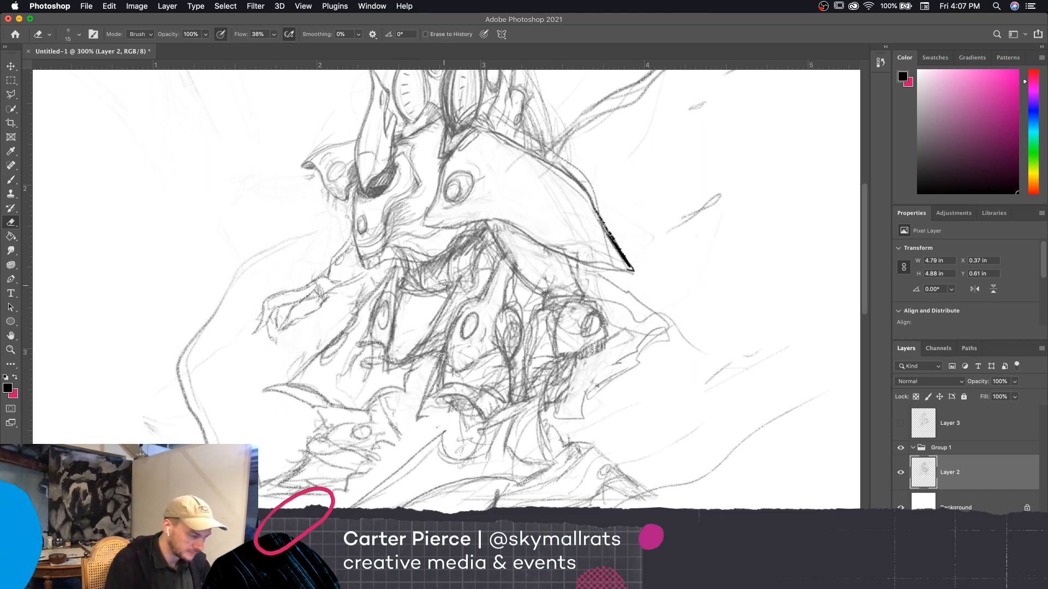
{"action": "key", "text": "bracketleft"}
{"action": "key", "text": "bracketleft"}
{"action": "key", "text": "bracketleft"}
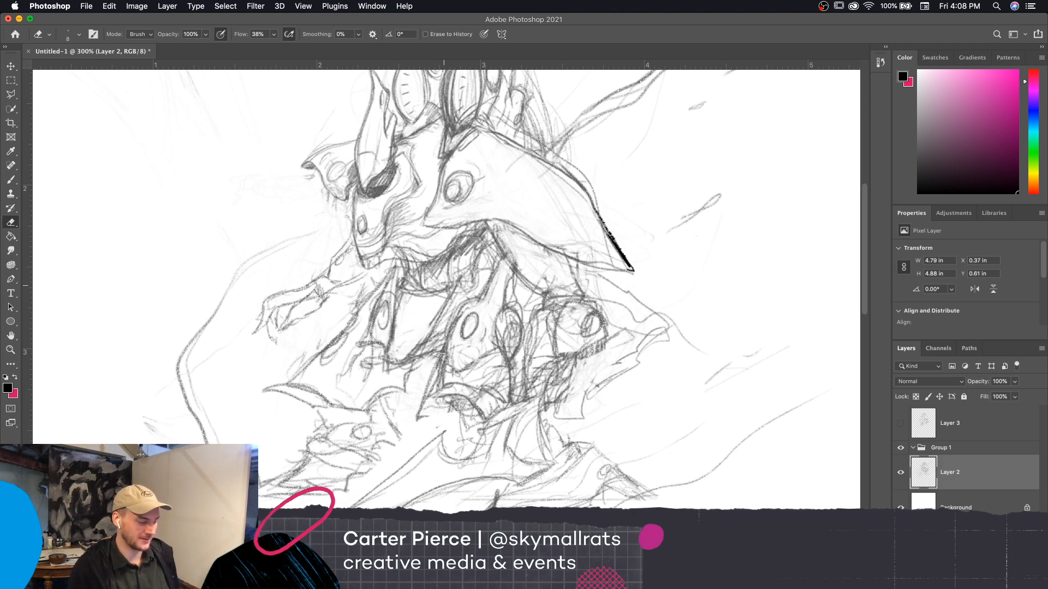
{"action": "key", "text": "super+minus"}
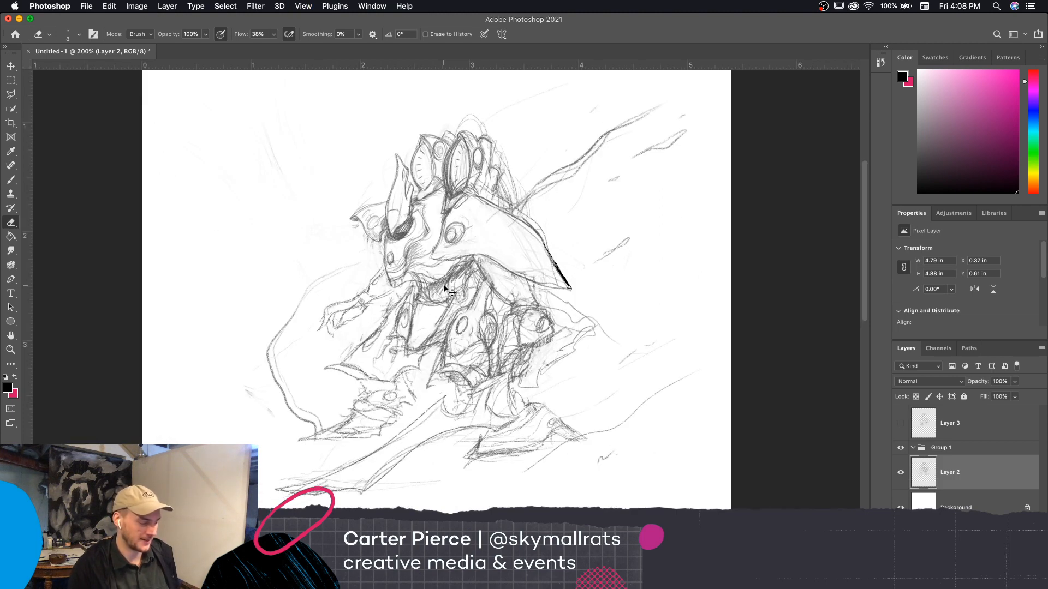
{"action": "key", "text": "super+equal"}
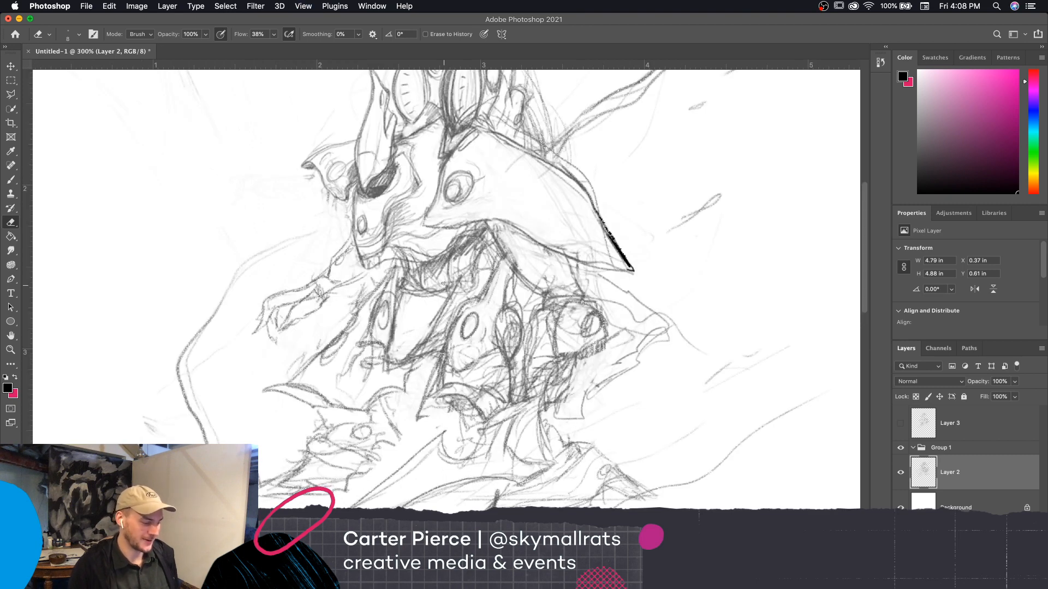
{"action": "left_click_drag", "start_coordinate": [691, 383], "coordinate": [705, 393]}
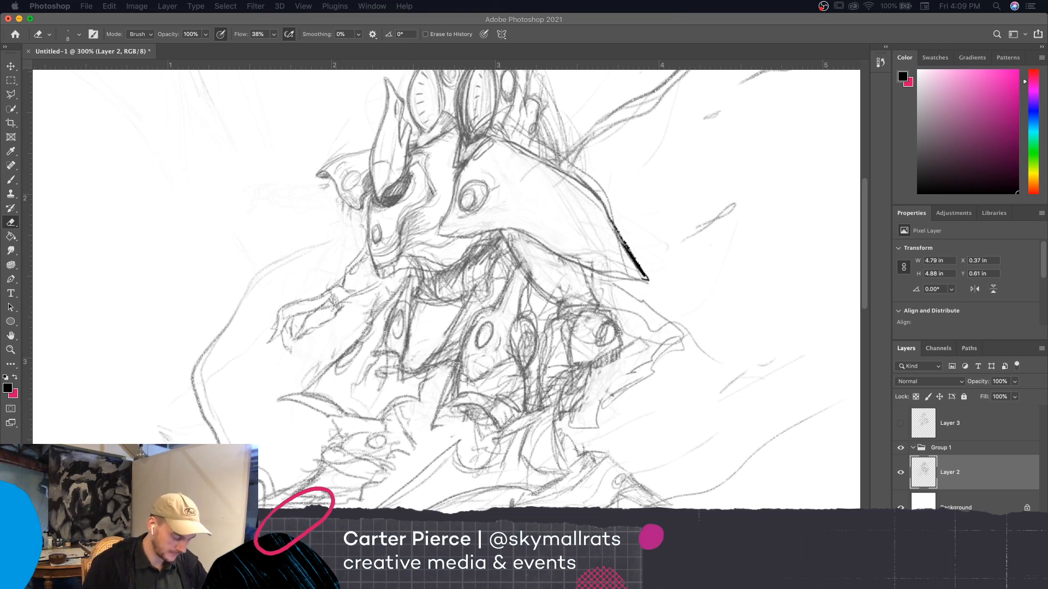
{"action": "left_click", "coordinate": [643, 278]}
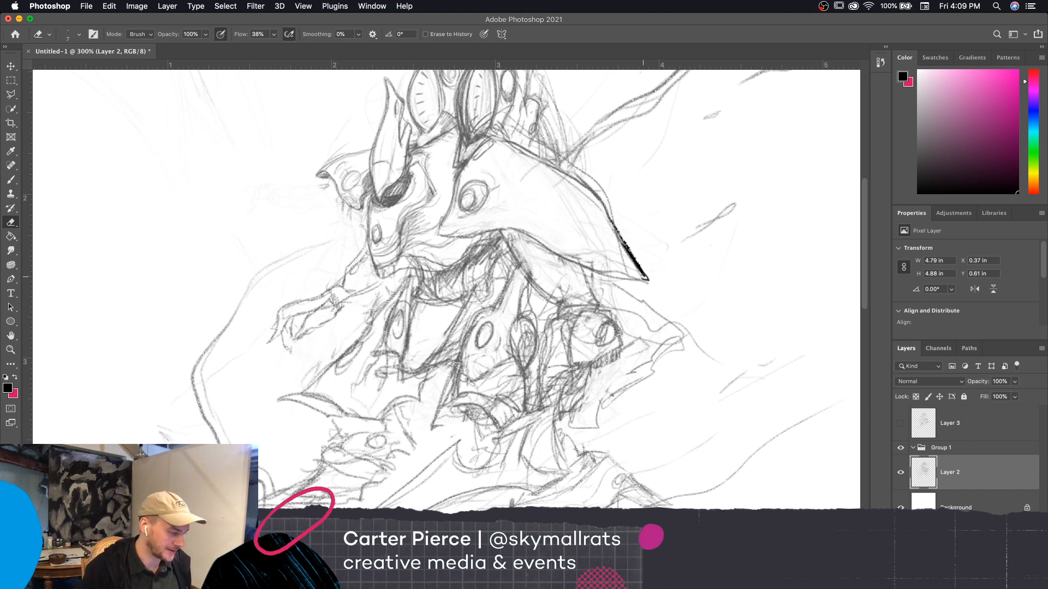
Show Layer 3 and use the brush on Layer 2 to strengthen the rock's jagged base and hatch the shadows where it meets the leg
{"action": "left_click", "coordinate": [900, 423]}
{"action": "left_click_drag", "start_coordinate": [754, 494], "coordinate": [768, 501]}
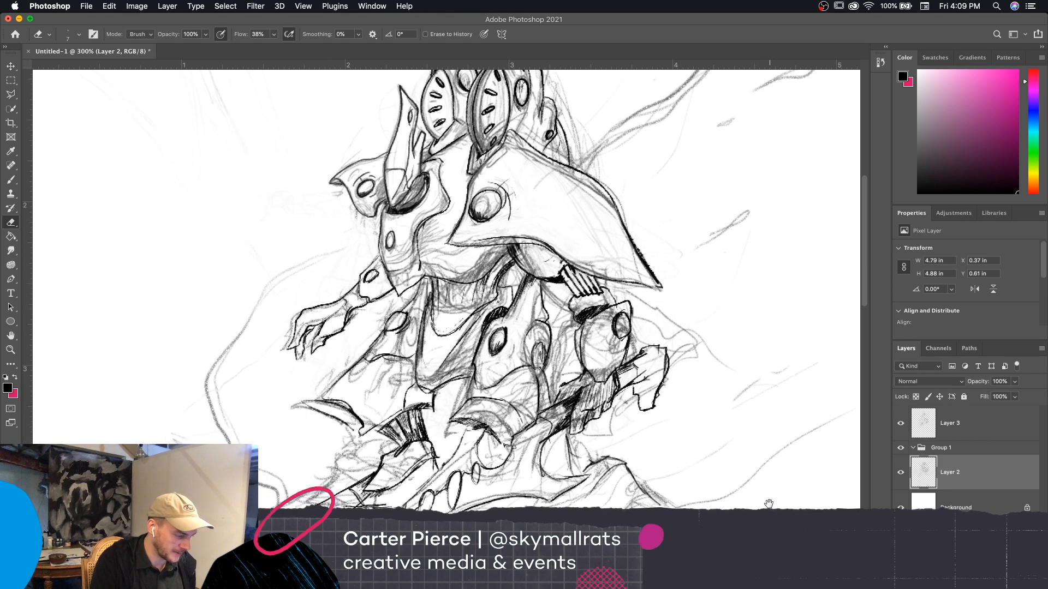
{"action": "scroll", "coordinate": [720, 382], "scroll_direction": "down", "scroll_amount": 5}
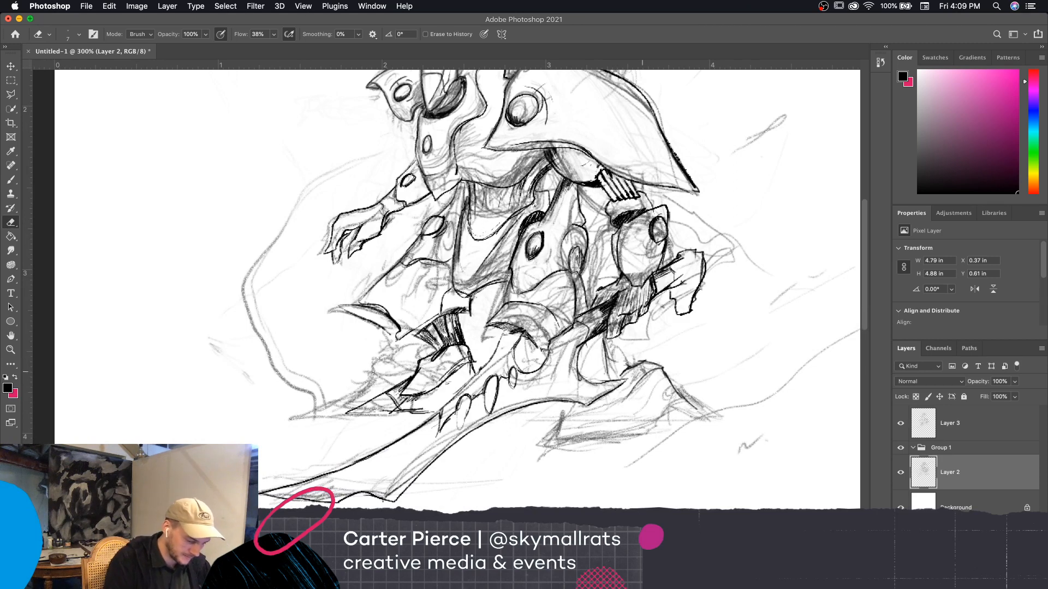
{"action": "key", "text": "b"}
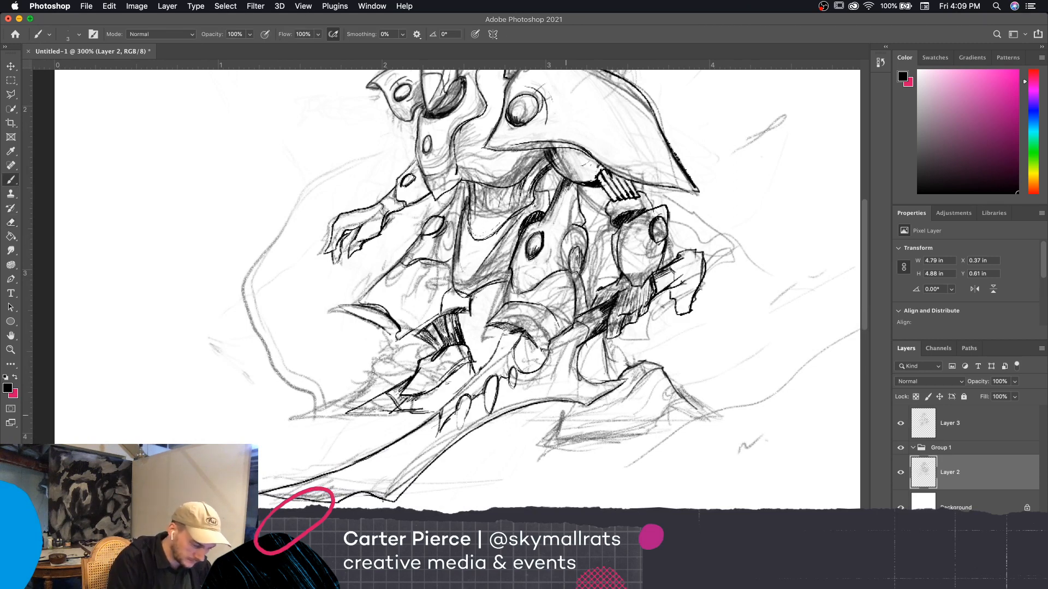
{"action": "mouse_move", "coordinate": [579, 403]}
{"action": "left_mouse_down"}
{"action": "mouse_move", "coordinate": [535, 449]}
{"action": "mouse_move", "coordinate": [700, 410]}
{"action": "mouse_move", "coordinate": [708, 422]}
{"action": "mouse_move", "coordinate": [684, 428]}
{"action": "mouse_move", "coordinate": [720, 427]}
{"action": "mouse_move", "coordinate": [697, 414]}
{"action": "left_mouse_up"}
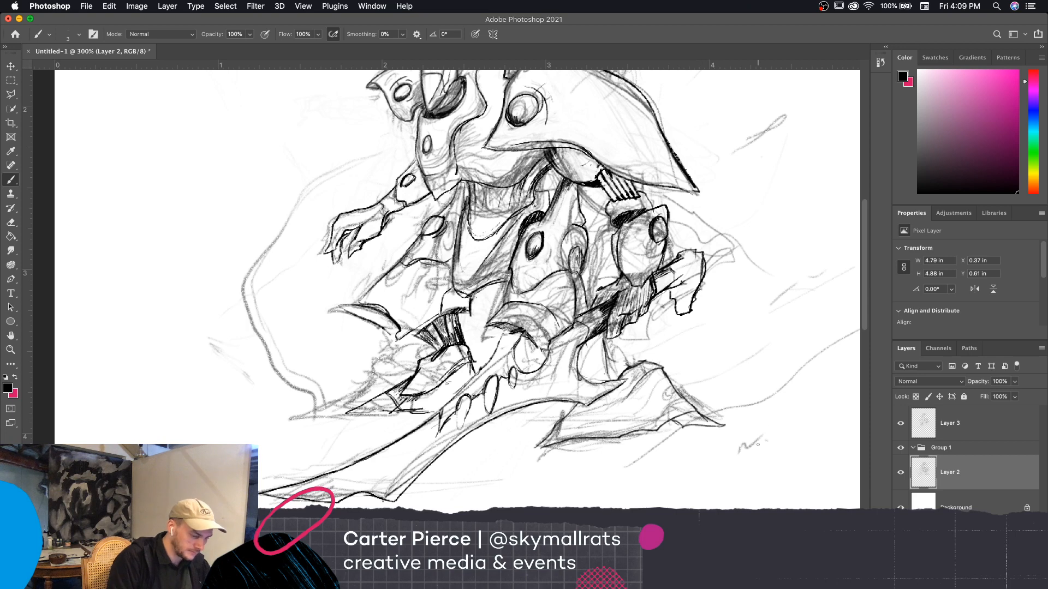
{"action": "left_click_drag", "start_coordinate": [611, 361], "coordinate": [610, 375]}
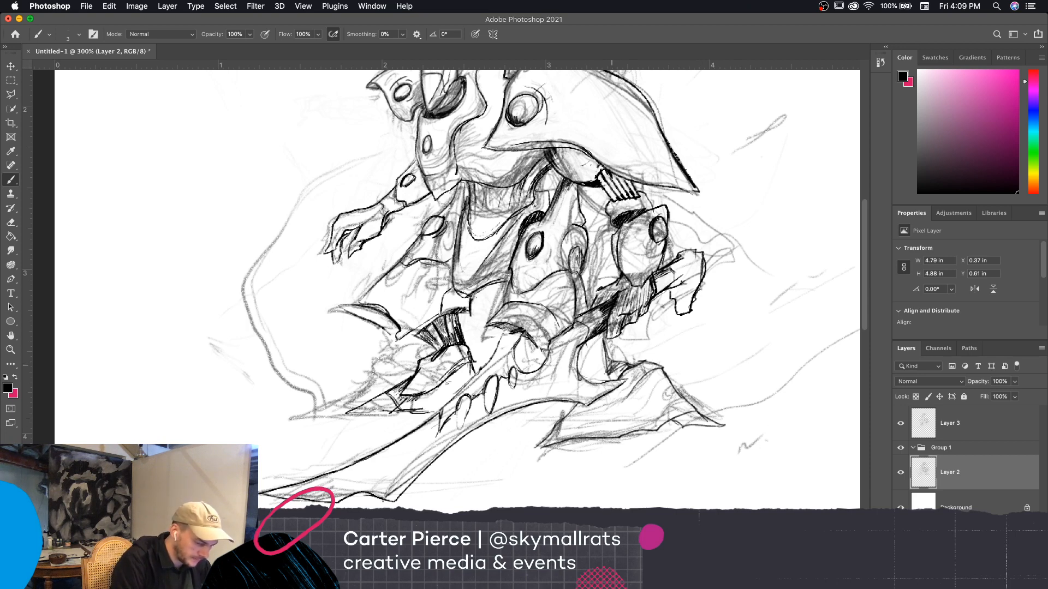
{"action": "mouse_move", "coordinate": [598, 379]}
{"action": "left_mouse_down"}
{"action": "mouse_move", "coordinate": [590, 347]}
{"action": "mouse_move", "coordinate": [579, 362]}
{"action": "mouse_move", "coordinate": [592, 339]}
{"action": "left_mouse_up"}
Compare the line art with the sketch by toggling Layer 3's visibility, and hide the Layer 2 sketch to check the inks alone
{"action": "left_click_drag", "start_coordinate": [691, 361], "coordinate": [665, 408]}
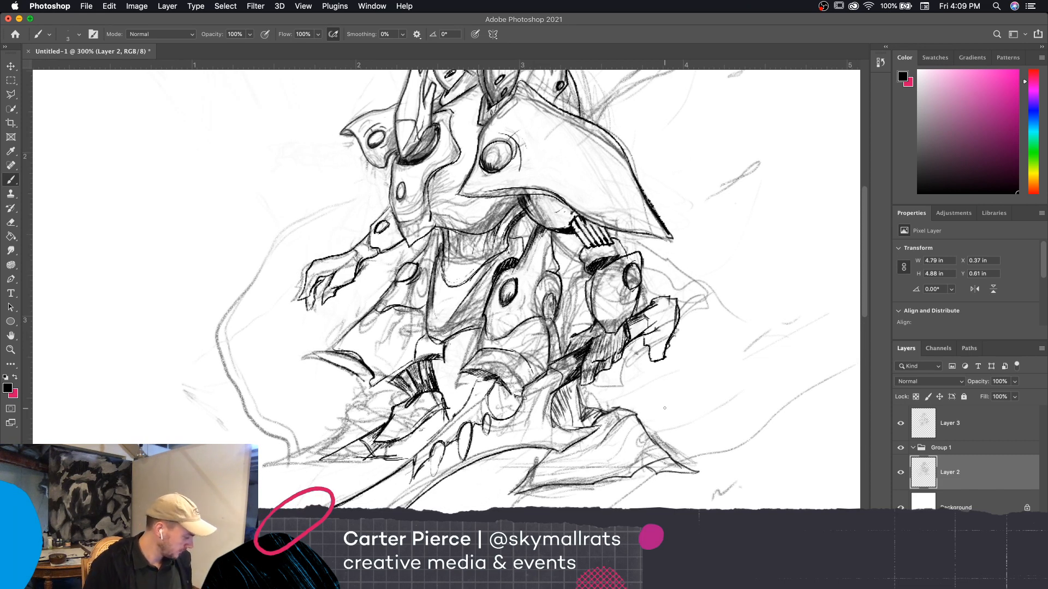
{"action": "key", "text": "super+minus"}
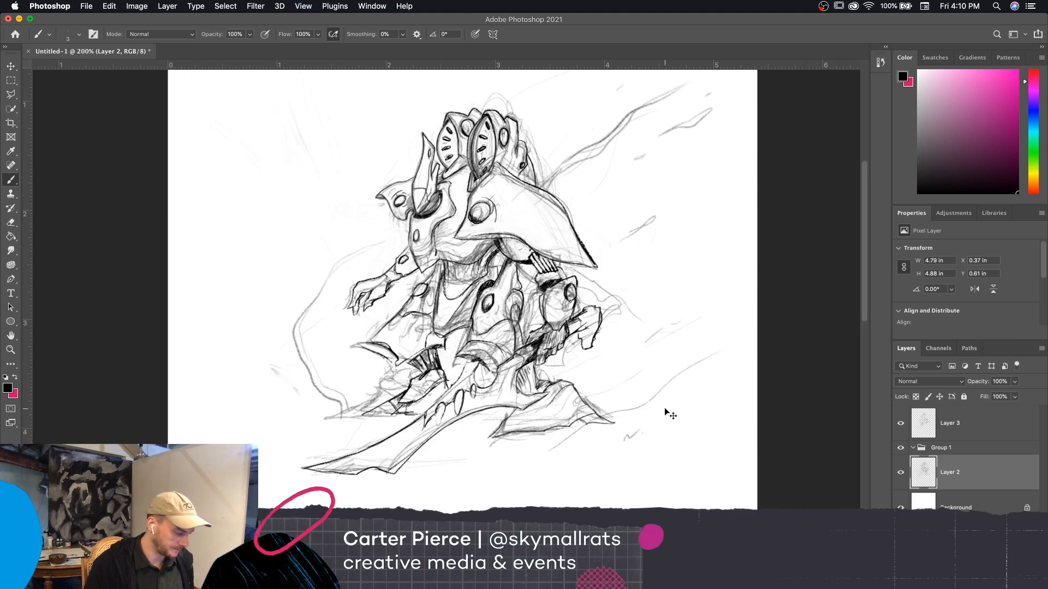
{"action": "key", "text": "super+plus"}
{"action": "scroll", "coordinate": [715, 420], "scroll_direction": "up", "scroll_amount": 2}
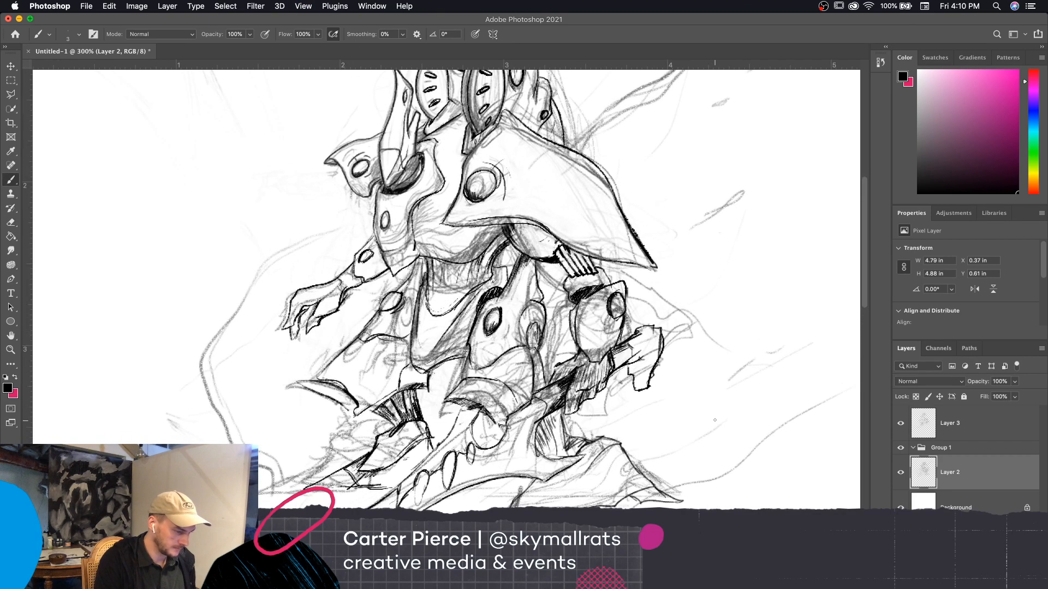
{"action": "left_click", "coordinate": [900, 426]}
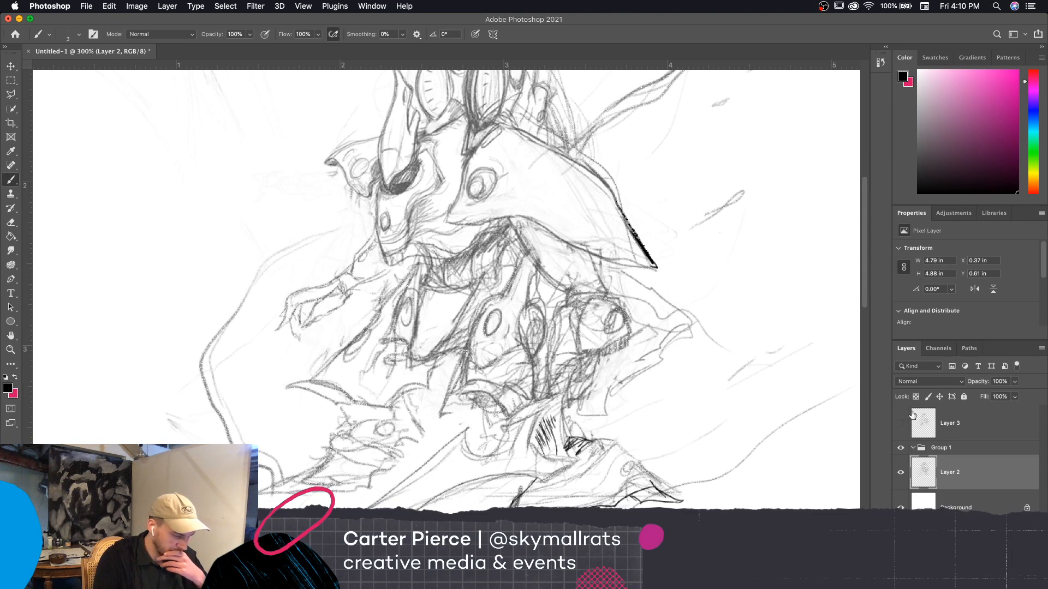
{"action": "left_click", "coordinate": [901, 427]}
{"action": "left_click", "coordinate": [901, 472]}
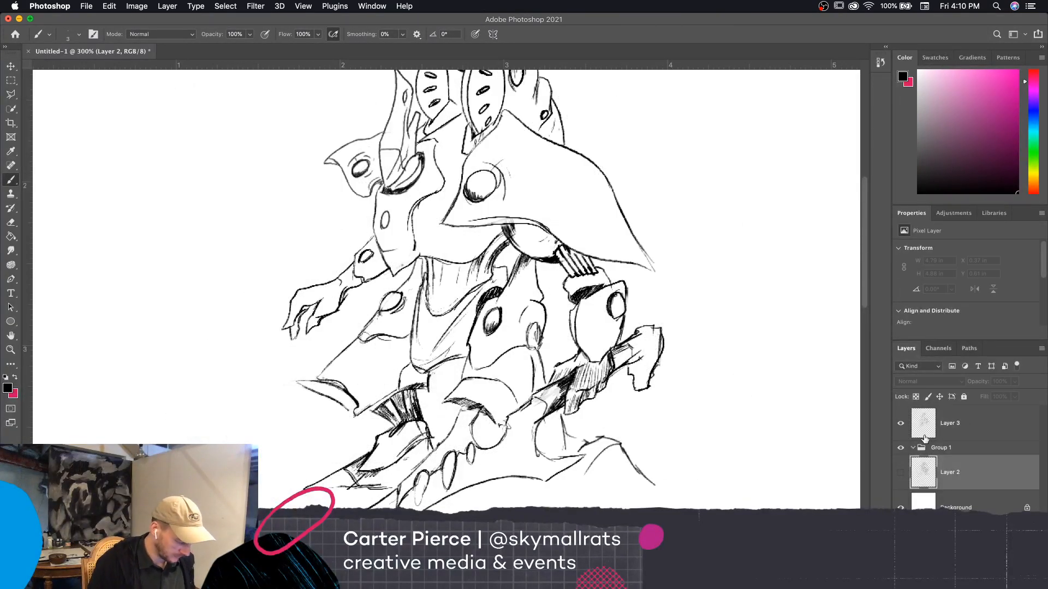
{"action": "key", "text": "super+minus"}
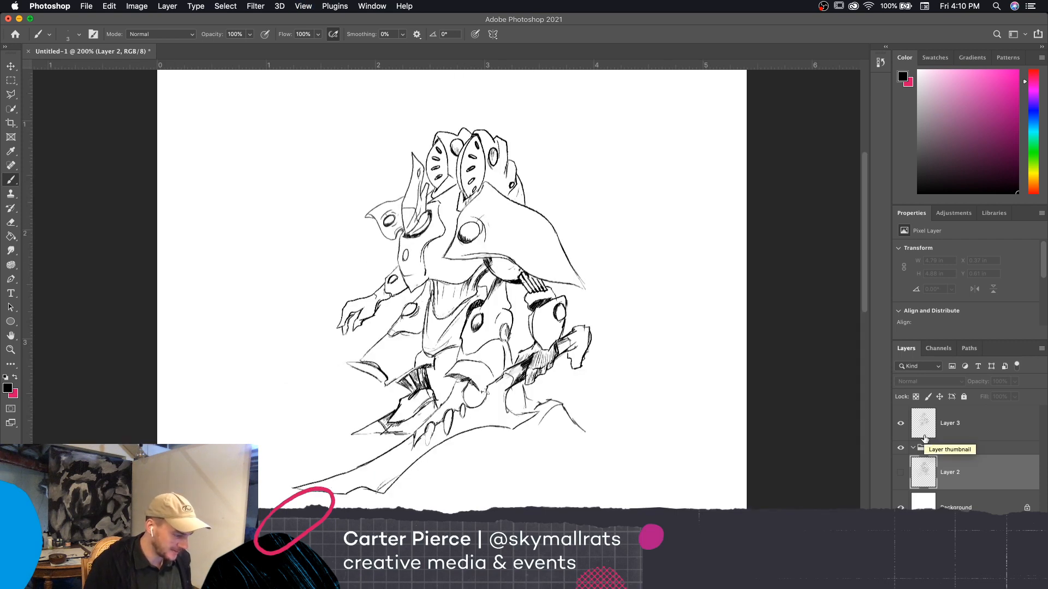
{"action": "key", "text": "super+minus"}
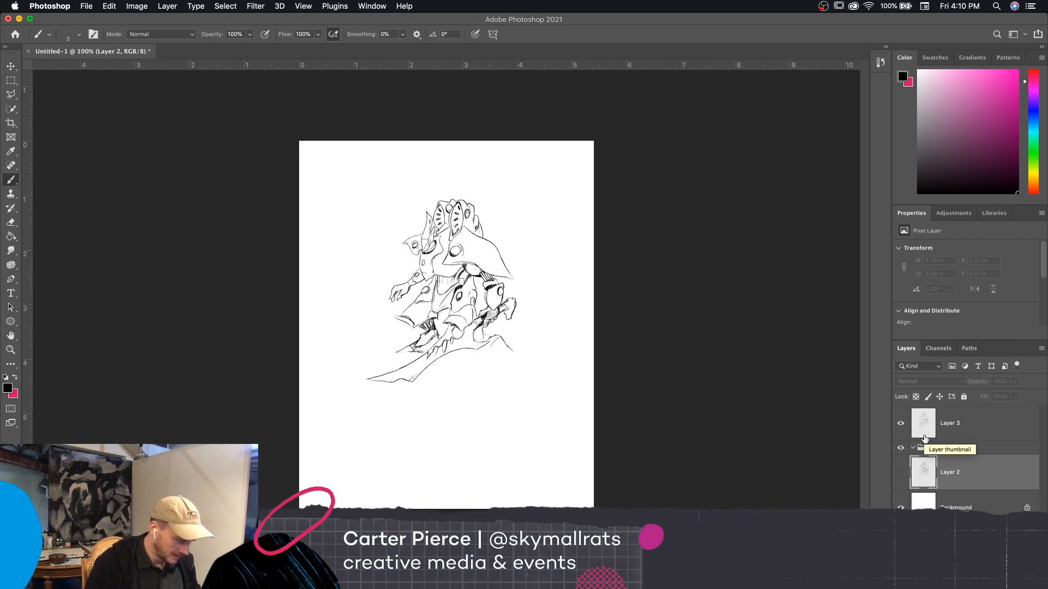
{"action": "key", "text": "super+plus"}
{"action": "key", "text": "super+plus"}
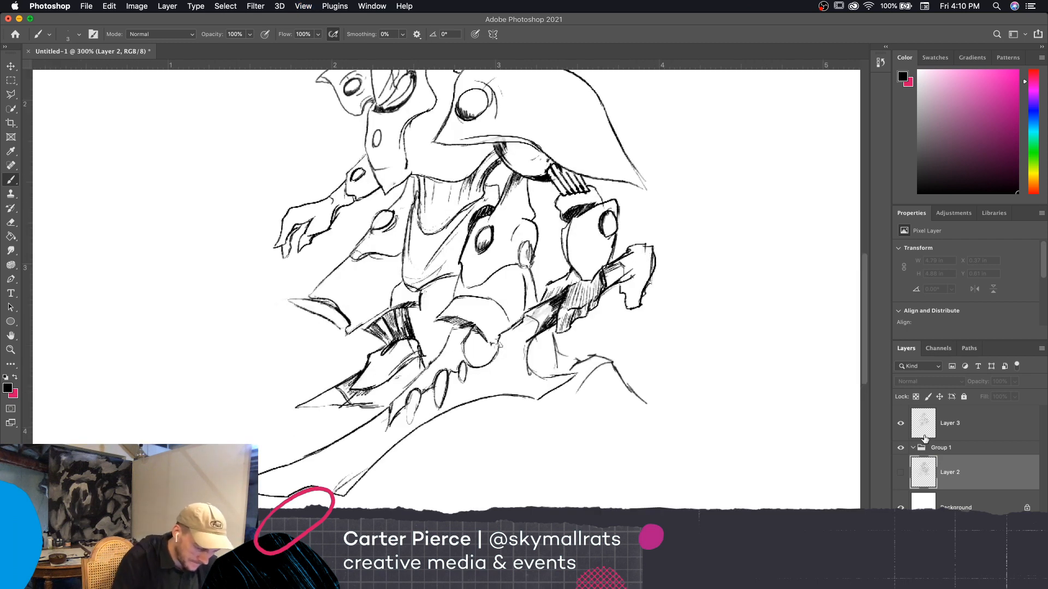
Make Layer 3 the active layer and ink a shading line down the rock's sloping peak with the brush
{"action": "left_click", "coordinate": [621, 395]}
{"action": "left_click", "coordinate": [603, 201]}
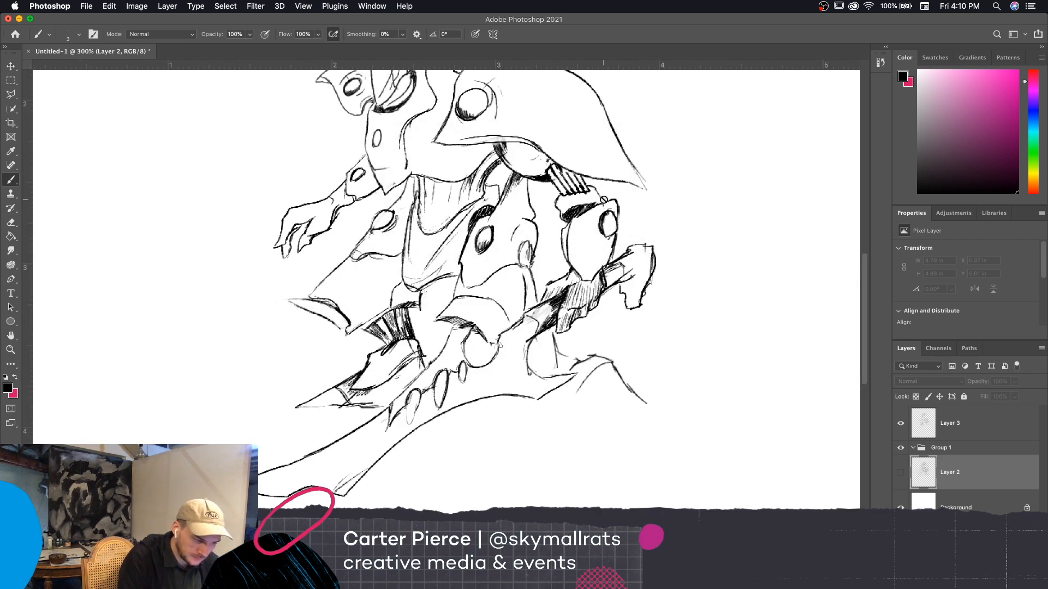
{"action": "left_click", "coordinate": [968, 429]}
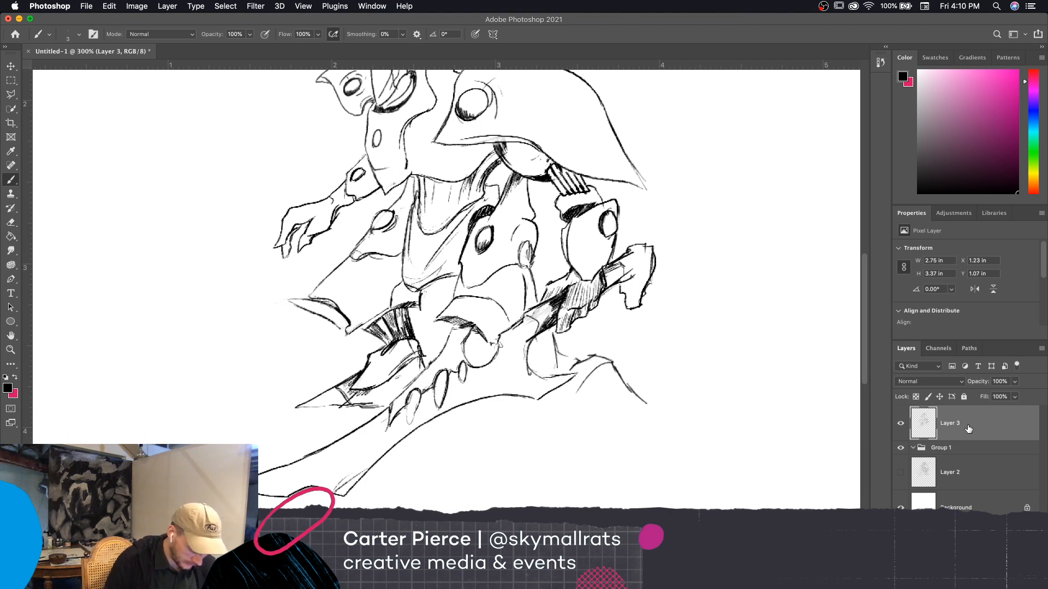
{"action": "left_click_drag", "start_coordinate": [617, 381], "coordinate": [631, 398]}
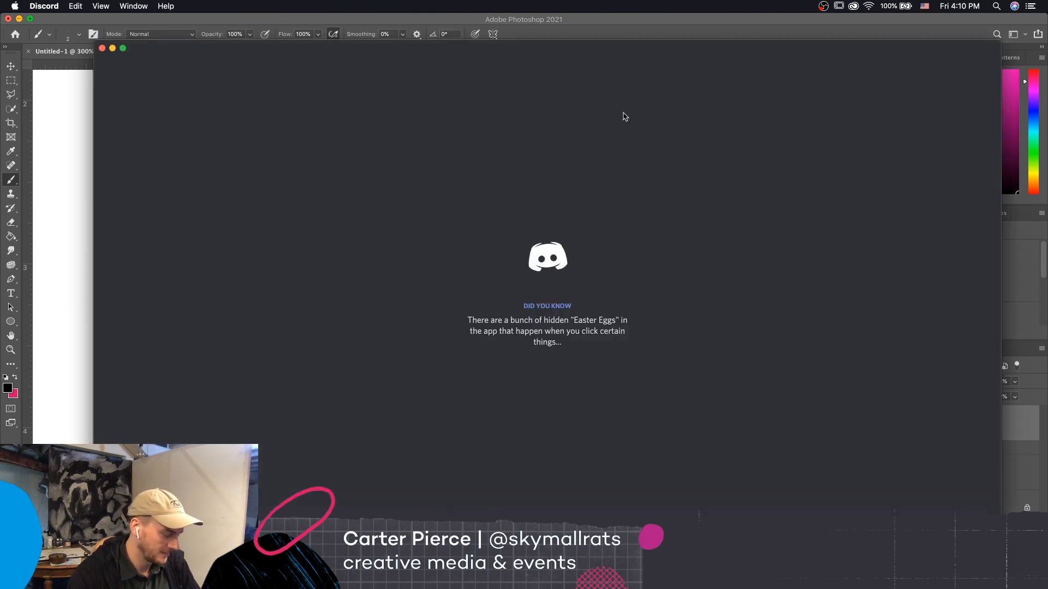
Move the Discord window off the Photoshop canvas
{"action": "left_click_drag", "start_coordinate": [519, 44], "coordinate": [1047, 45]}
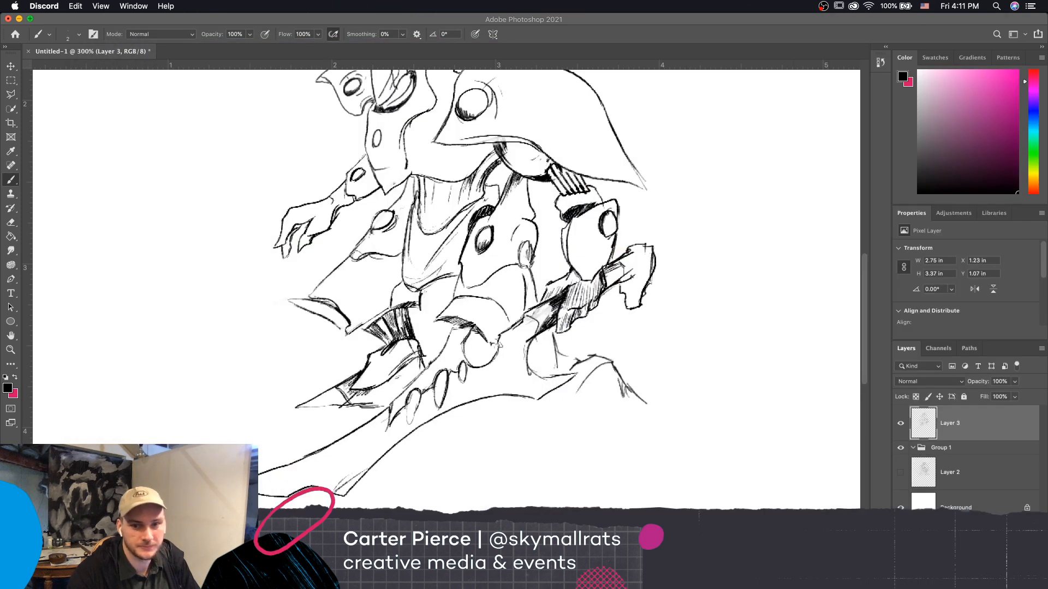
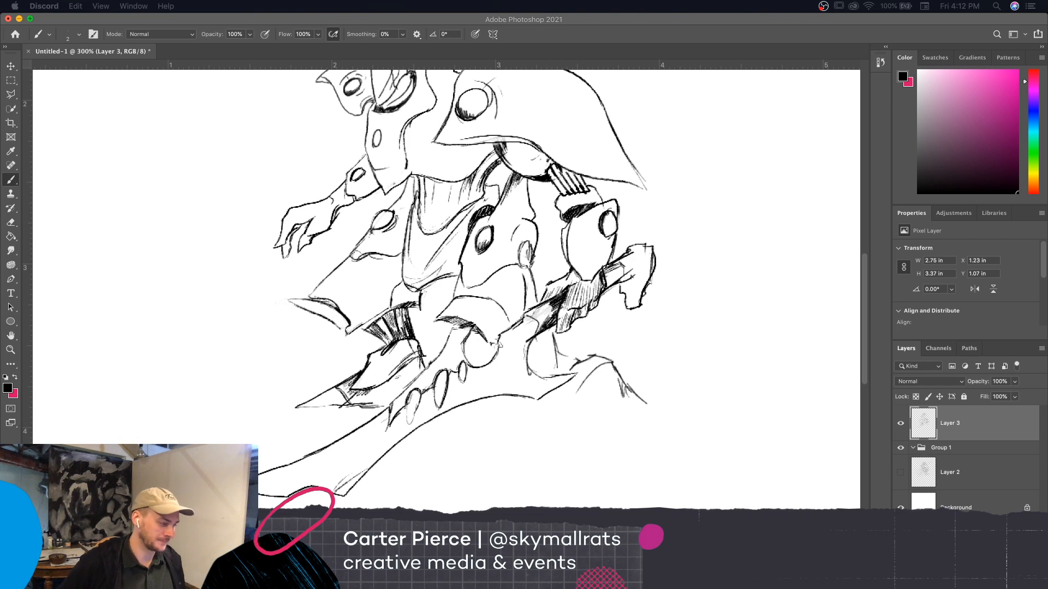
Hatch the shaded face of the small pointed rock on Layer 3 and ink its jagged base line with the brush
{"action": "left_click", "coordinate": [639, 388]}
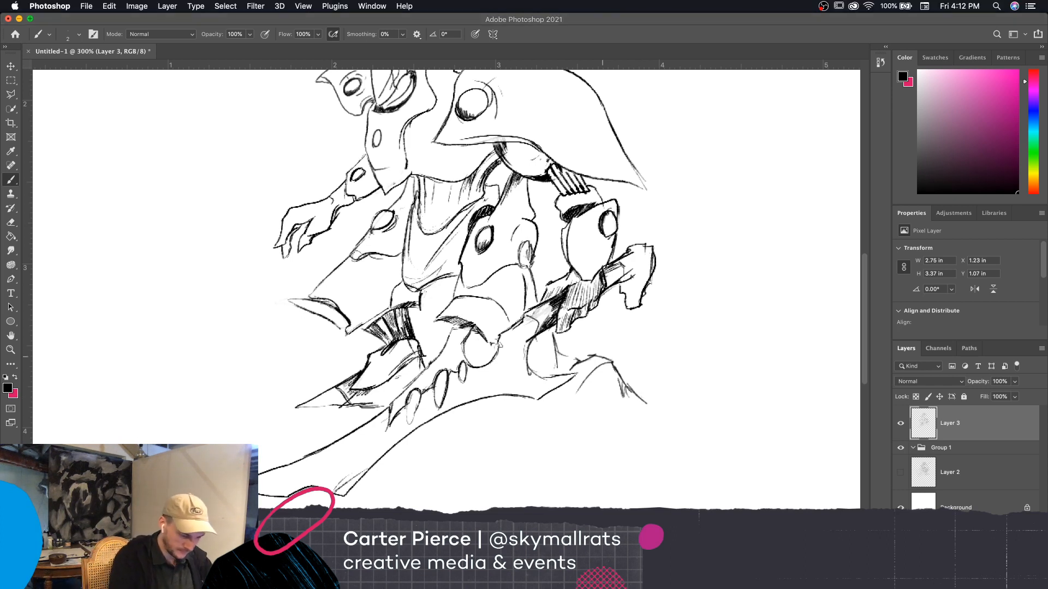
{"action": "mouse_move", "coordinate": [613, 377]}
{"action": "left_mouse_down"}
{"action": "mouse_move", "coordinate": [628, 399]}
{"action": "mouse_move", "coordinate": [601, 408]}
{"action": "left_mouse_up"}
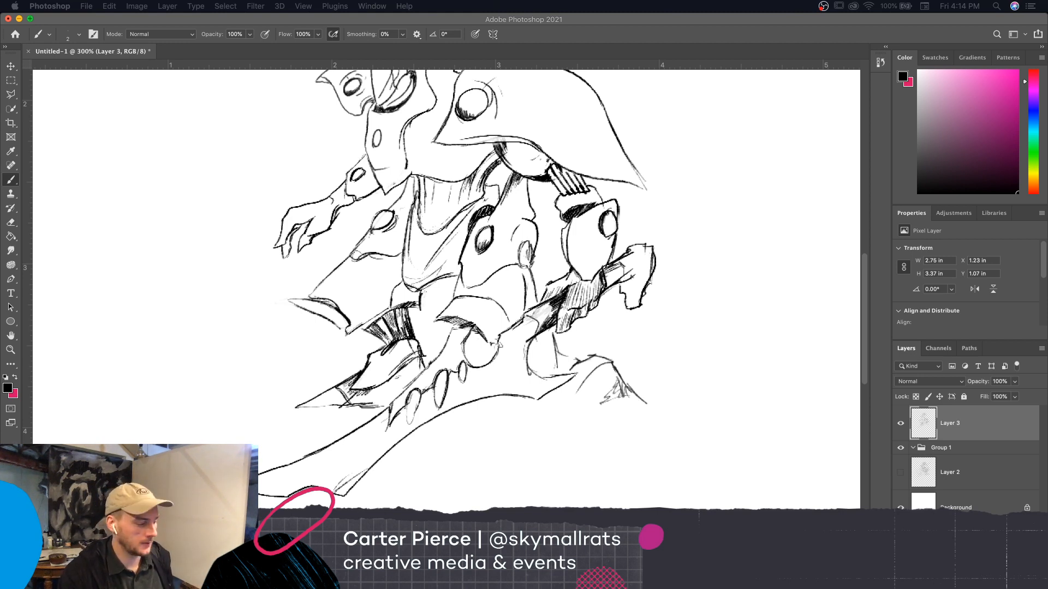
{"action": "left_click", "coordinate": [690, 23]}
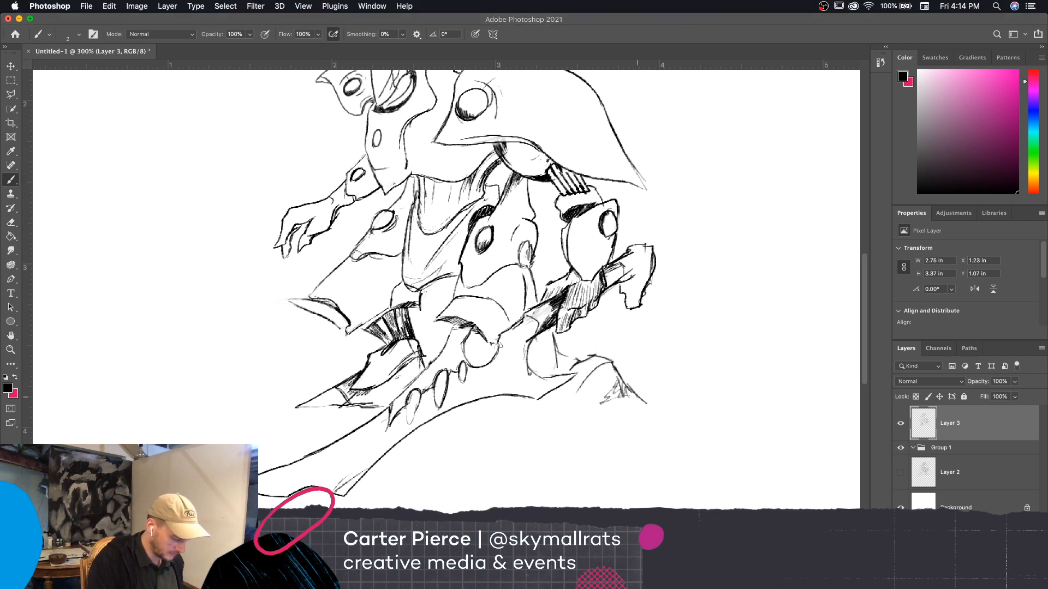
{"action": "left_click_drag", "start_coordinate": [643, 404], "coordinate": [595, 419]}
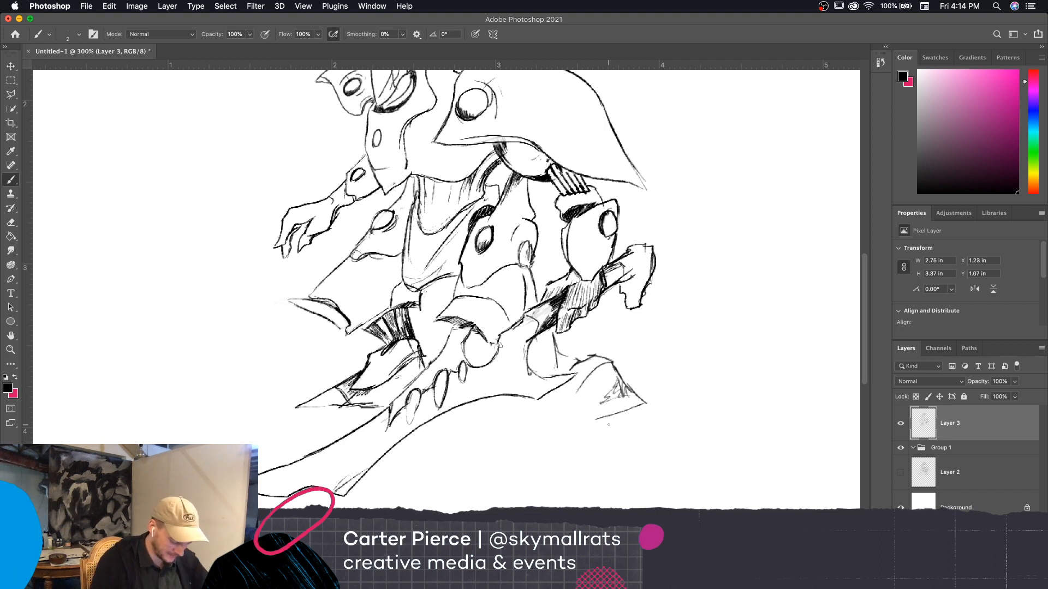
{"action": "mouse_move", "coordinate": [583, 376]}
{"action": "left_mouse_down"}
{"action": "mouse_move", "coordinate": [562, 410]}
{"action": "mouse_move", "coordinate": [614, 395]}
{"action": "mouse_move", "coordinate": [577, 395]}
{"action": "mouse_move", "coordinate": [598, 394]}
{"action": "mouse_move", "coordinate": [589, 422]}
{"action": "mouse_move", "coordinate": [522, 442]}
{"action": "mouse_move", "coordinate": [512, 424]}
{"action": "mouse_move", "coordinate": [494, 446]}
{"action": "mouse_move", "coordinate": [521, 442]}
{"action": "mouse_move", "coordinate": [490, 448]}
{"action": "left_mouse_up"}
Enlarge the brush to 3, ink the rock's edge up to the curved ledge, and darken the gap where the rock meets the foot
{"action": "key", "text": "bracketright"}
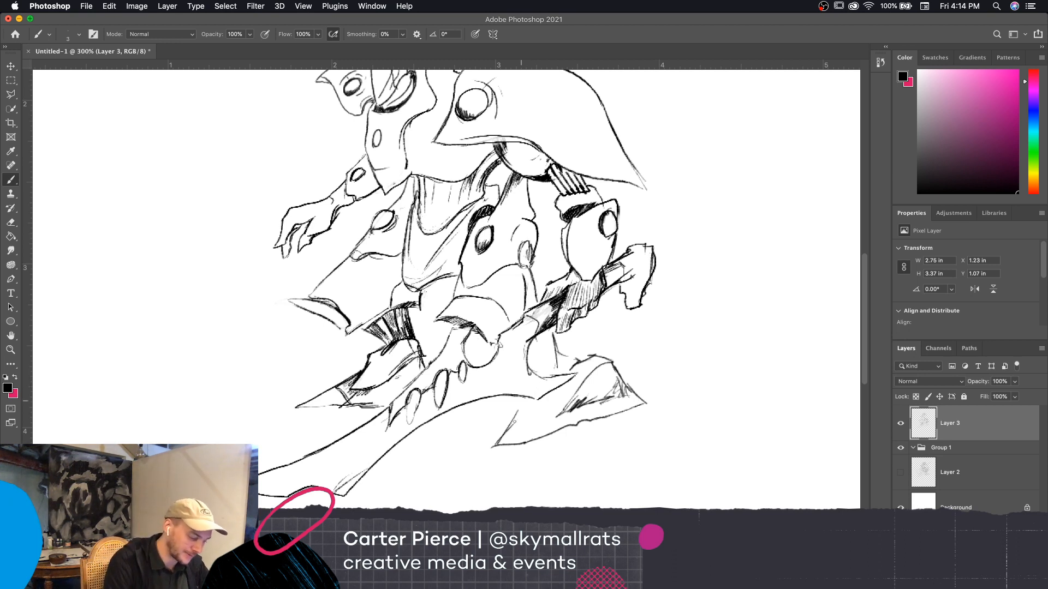
{"action": "left_click_drag", "start_coordinate": [515, 417], "coordinate": [525, 401]}
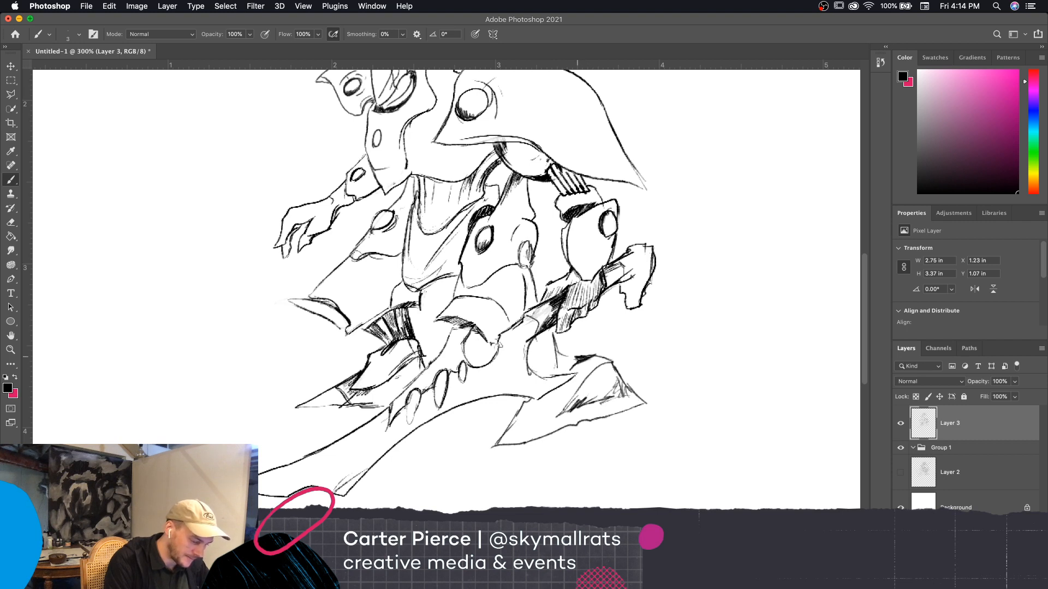
{"action": "left_click_drag", "start_coordinate": [598, 354], "coordinate": [550, 336]}
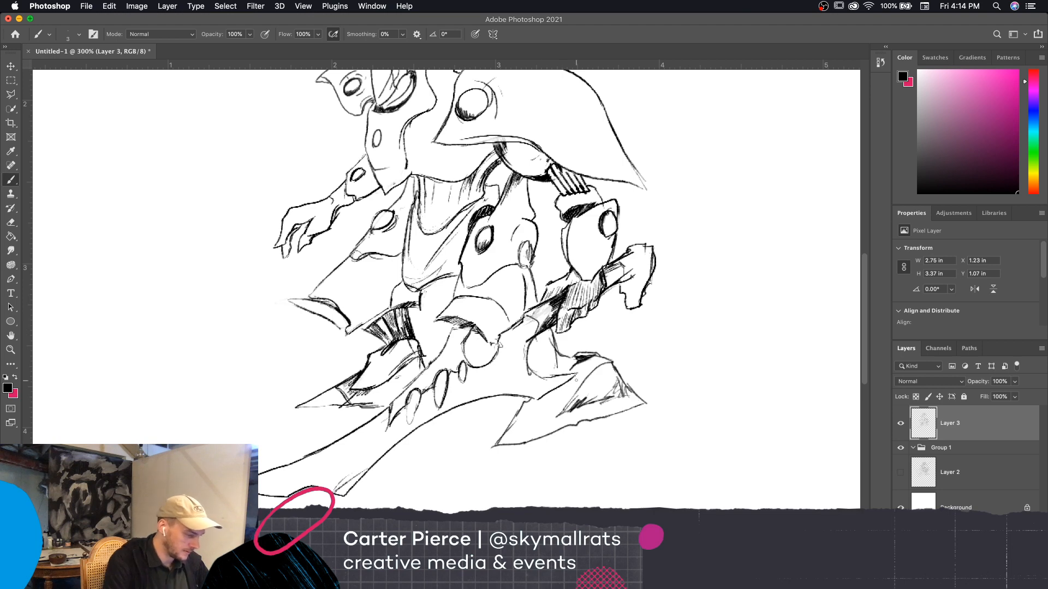
Hatch shadows beneath the large shoulder plate and at the neck with a size 2 brush, and add a contour line along the plate
{"action": "scroll", "coordinate": [718, 493], "scroll_direction": "up", "scroll_amount": 5}
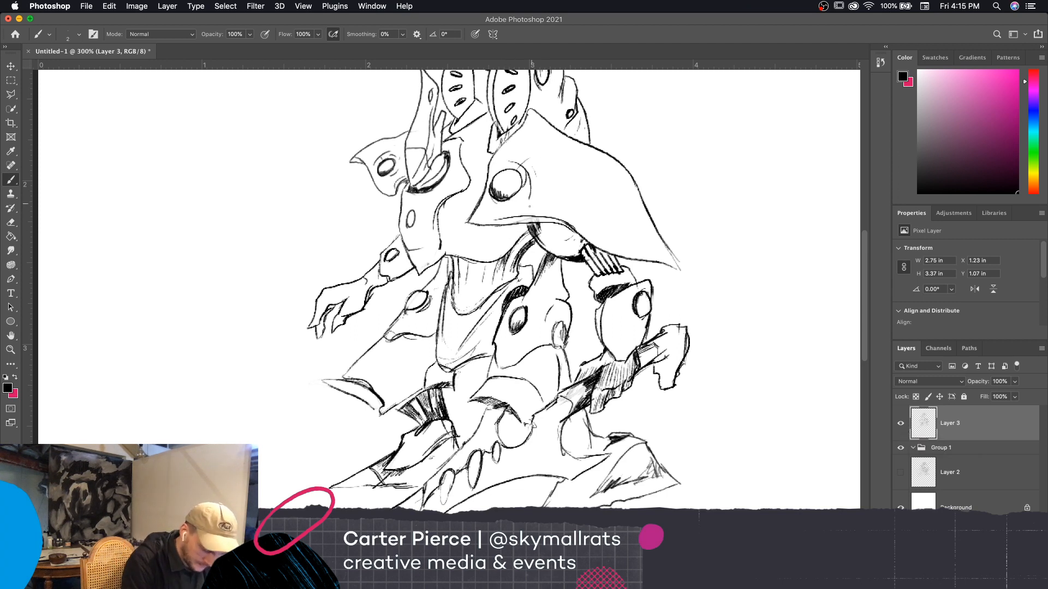
{"action": "key", "text": "bracketright"}
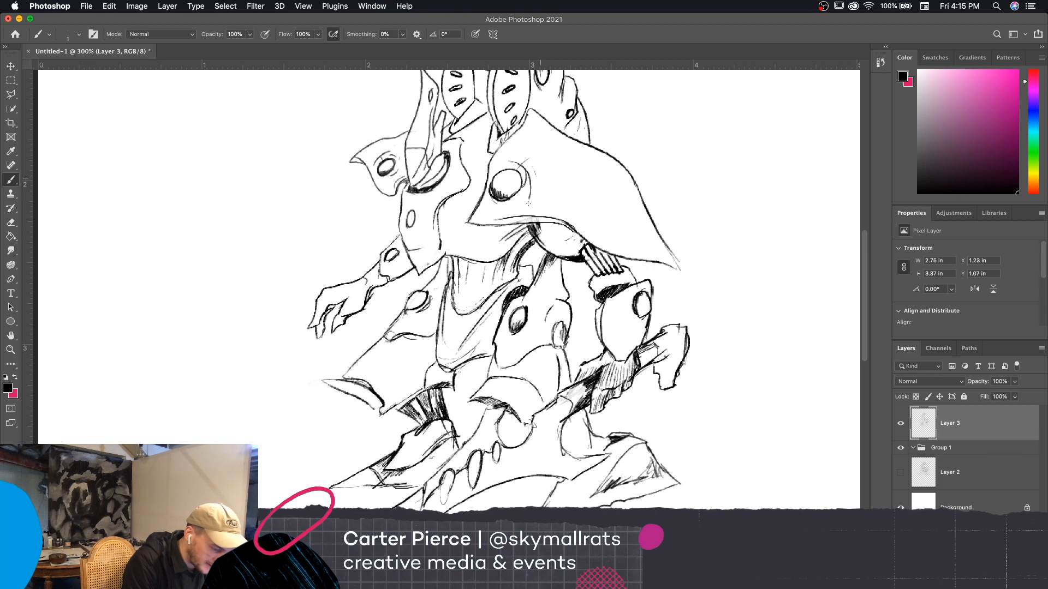
{"action": "key", "text": "bracketright"}
{"action": "left_click_drag", "start_coordinate": [543, 233], "coordinate": [544, 224]}
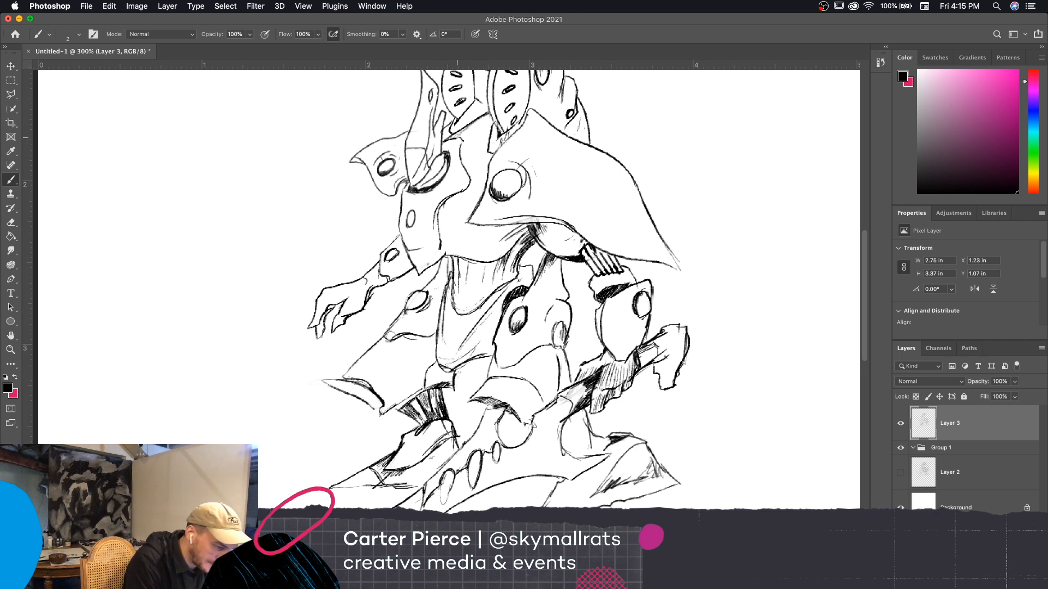
{"action": "left_click_drag", "start_coordinate": [461, 148], "coordinate": [468, 131]}
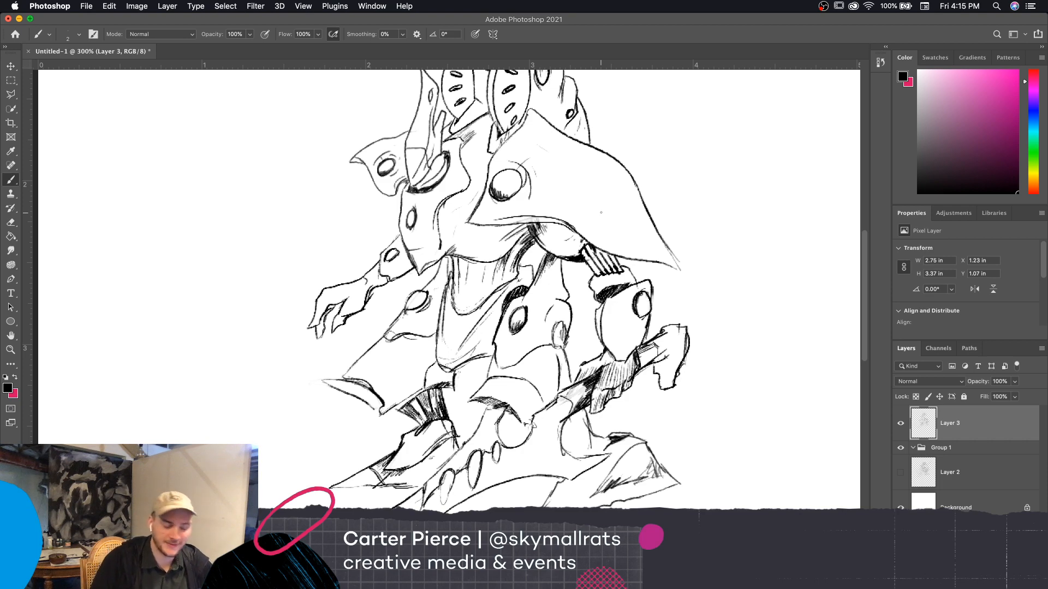
{"action": "left_click_drag", "start_coordinate": [550, 142], "coordinate": [609, 180]}
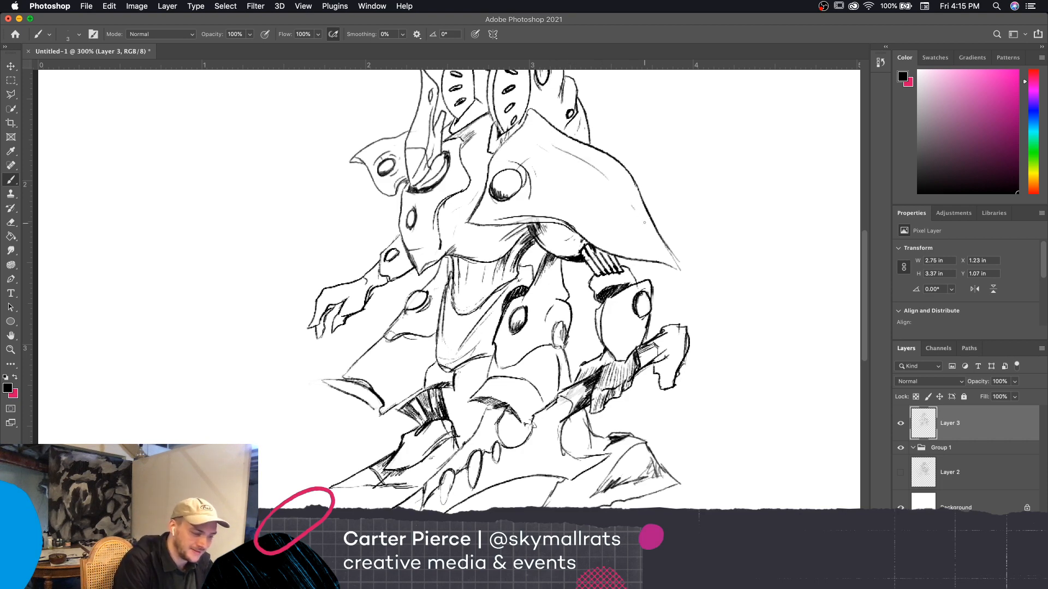
Shade the rounded forearm armor above the weapon hand with fine brush hatching along its side and lower end
{"action": "scroll", "coordinate": [757, 312], "scroll_direction": "up", "scroll_amount": 2}
{"action": "scroll", "coordinate": [758, 312], "scroll_direction": "right", "scroll_amount": 2}
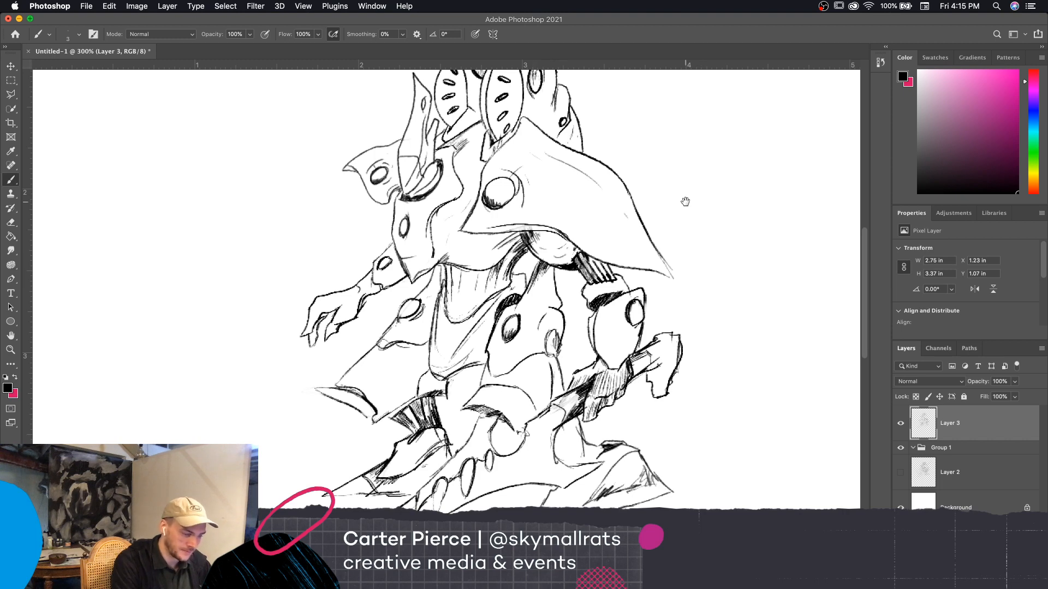
{"action": "left_click_drag", "start_coordinate": [686, 201], "coordinate": [694, 156]}
{"action": "left_click_drag", "start_coordinate": [593, 250], "coordinate": [611, 241]}
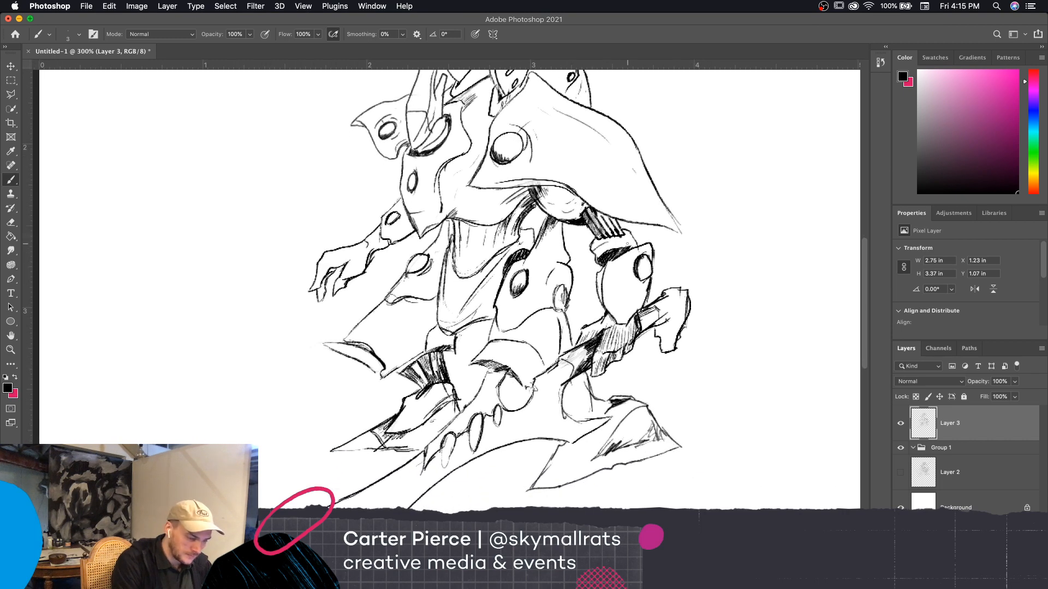
{"action": "mouse_move", "coordinate": [598, 288]}
{"action": "left_mouse_down"}
{"action": "mouse_move", "coordinate": [600, 272]}
{"action": "mouse_move", "coordinate": [601, 283]}
{"action": "mouse_move", "coordinate": [612, 283]}
{"action": "left_mouse_up"}
{"action": "mouse_move", "coordinate": [612, 319]}
{"action": "left_mouse_down"}
{"action": "mouse_move", "coordinate": [615, 304]}
{"action": "mouse_move", "coordinate": [617, 320]}
{"action": "mouse_move", "coordinate": [627, 315]}
{"action": "mouse_move", "coordinate": [616, 289]}
{"action": "mouse_move", "coordinate": [635, 298]}
{"action": "left_mouse_up"}
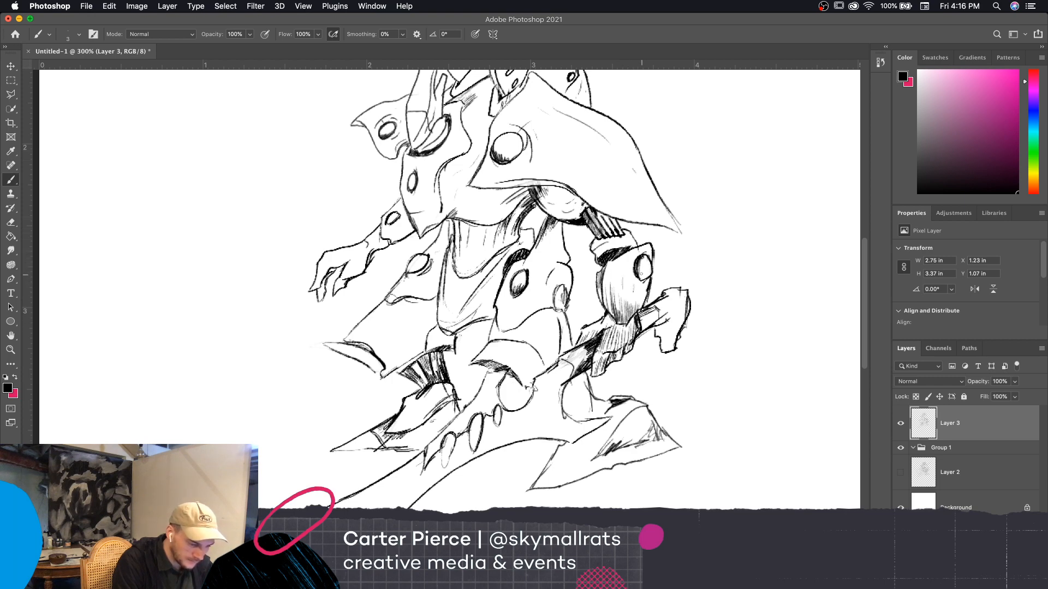
Erase stray marks around the underside of the front knee plate and return to the brush
{"action": "scroll", "coordinate": [662, 275], "scroll_direction": "down", "scroll_amount": 3}
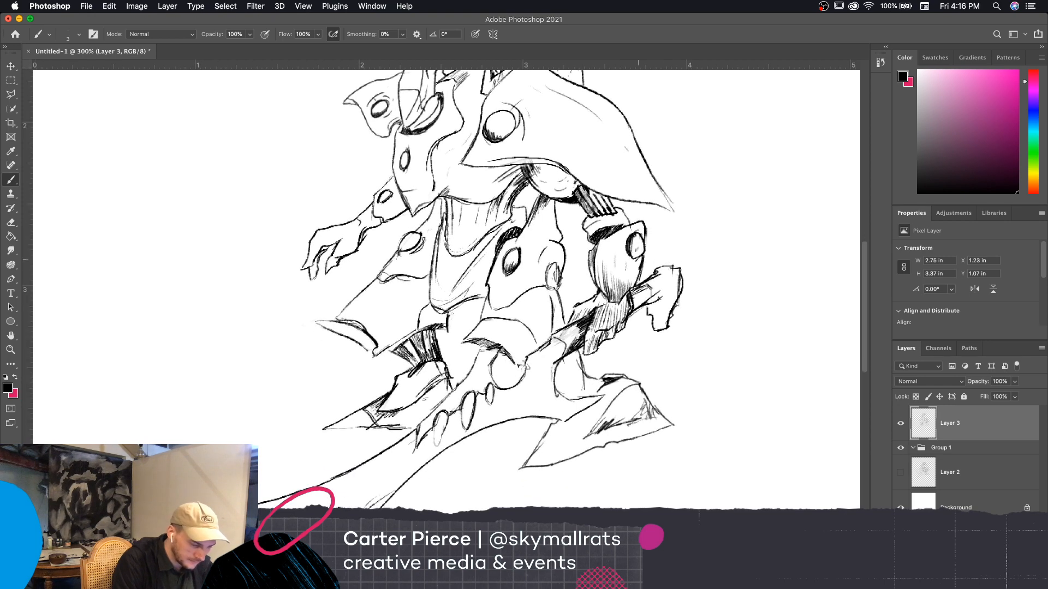
{"action": "scroll", "coordinate": [686, 293], "scroll_direction": "down", "scroll_amount": 3}
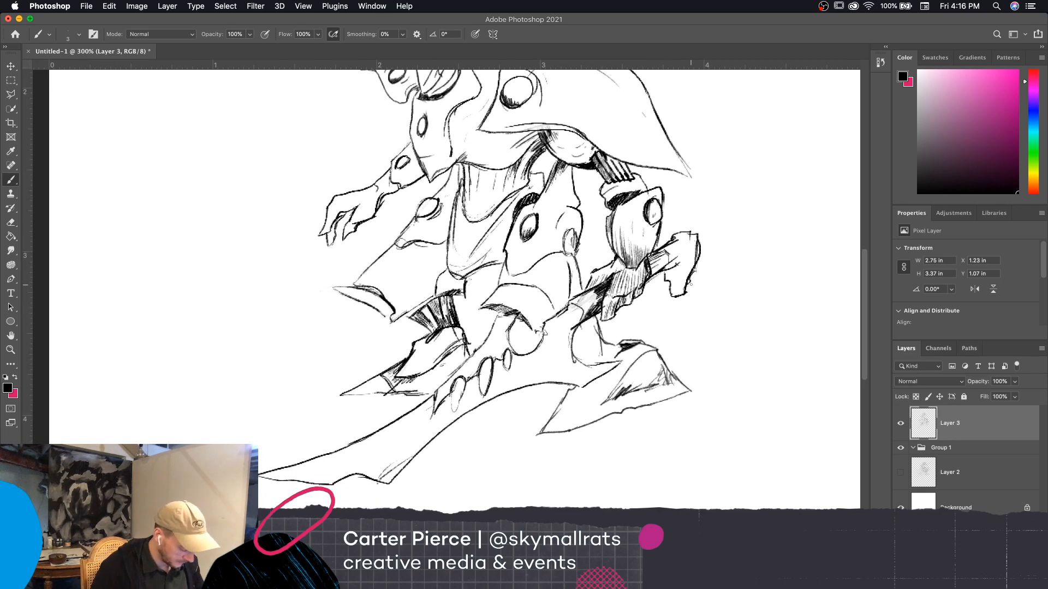
{"action": "key", "text": "e"}
{"action": "mouse_move", "coordinate": [516, 312]}
{"action": "left_mouse_down"}
{"action": "mouse_move", "coordinate": [500, 319]}
{"action": "mouse_move", "coordinate": [510, 322]}
{"action": "left_mouse_up"}
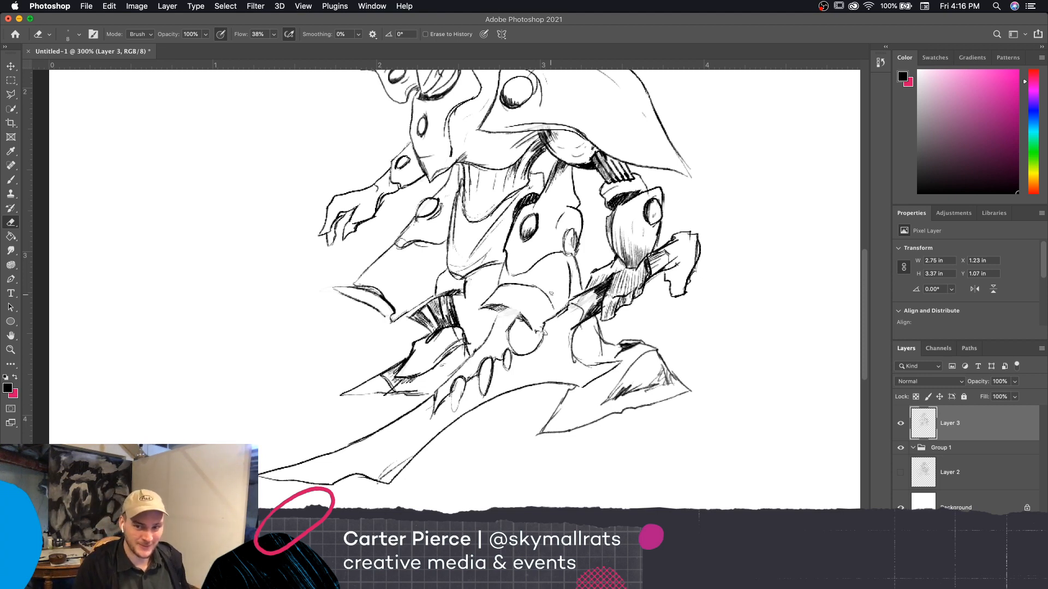
{"action": "key", "text": "b"}
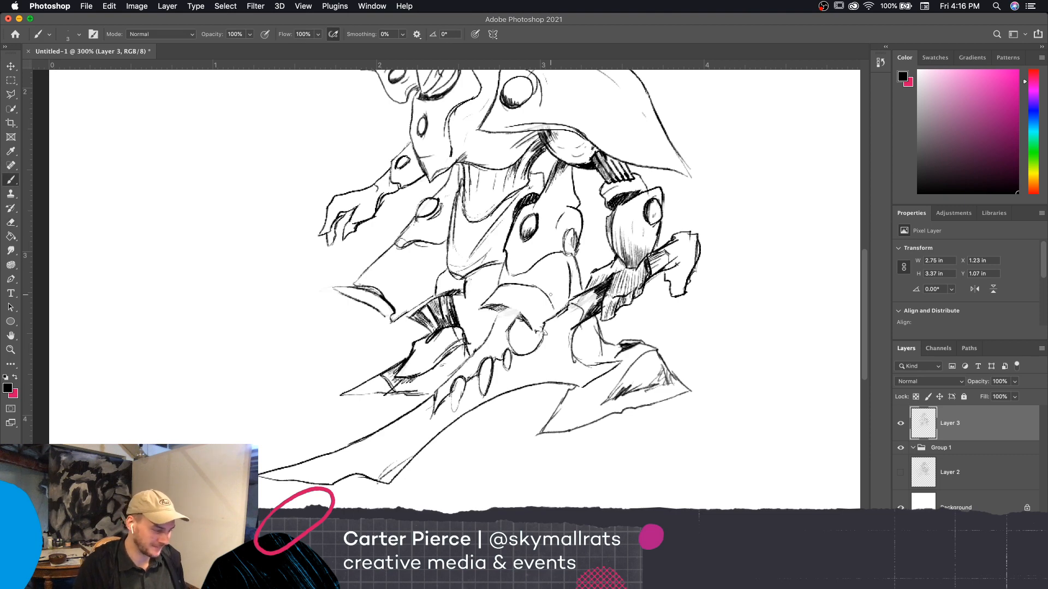
Check the line art of the whole figure at 200% and save the document
{"action": "scroll", "coordinate": [736, 321], "scroll_direction": "up", "scroll_amount": 3}
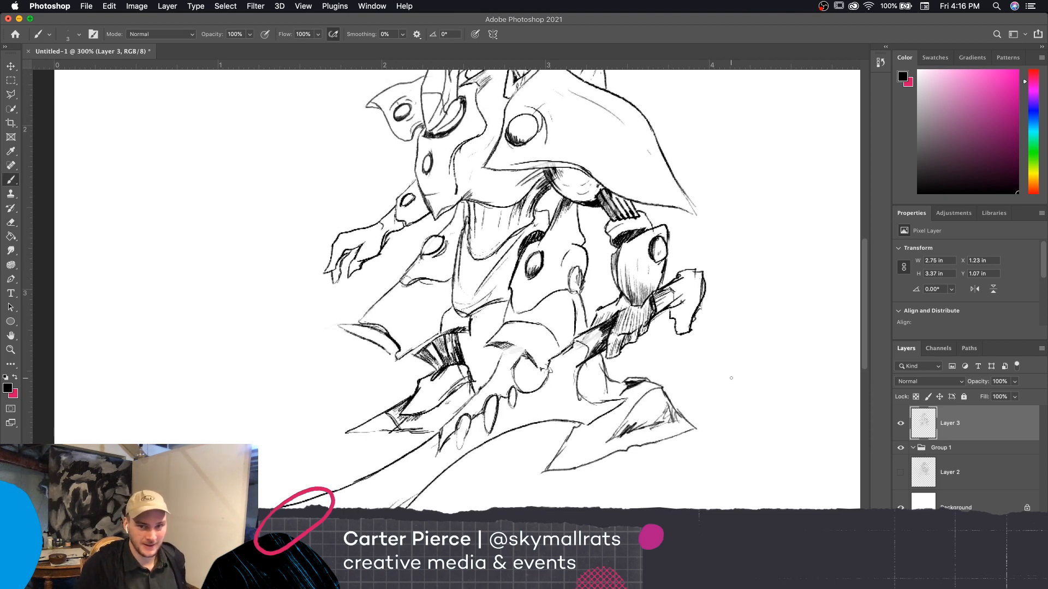
{"action": "scroll", "coordinate": [731, 377], "scroll_direction": "up", "scroll_amount": 5}
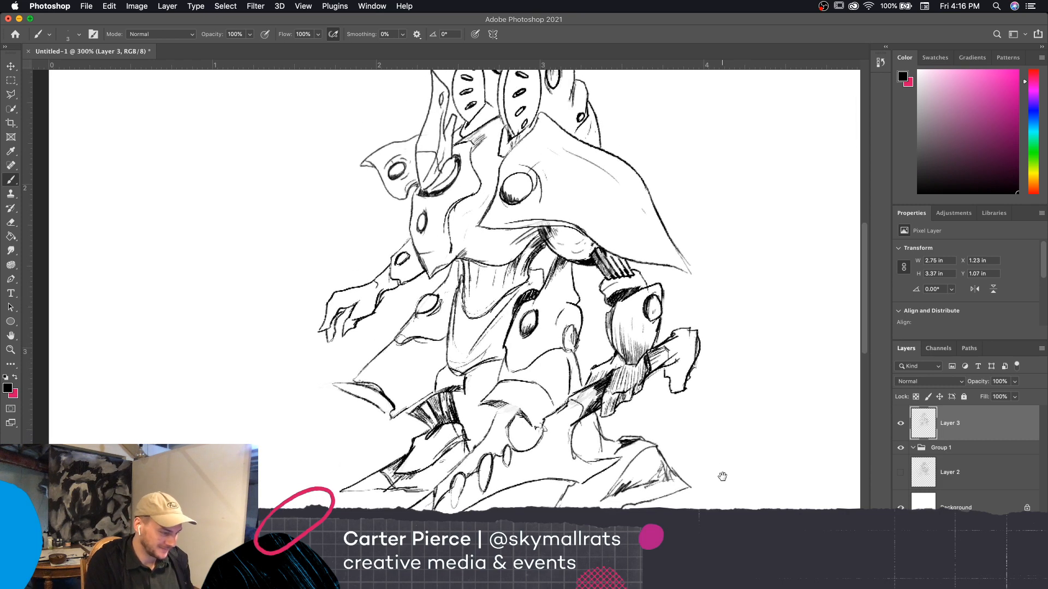
{"action": "key", "text": "super+minus"}
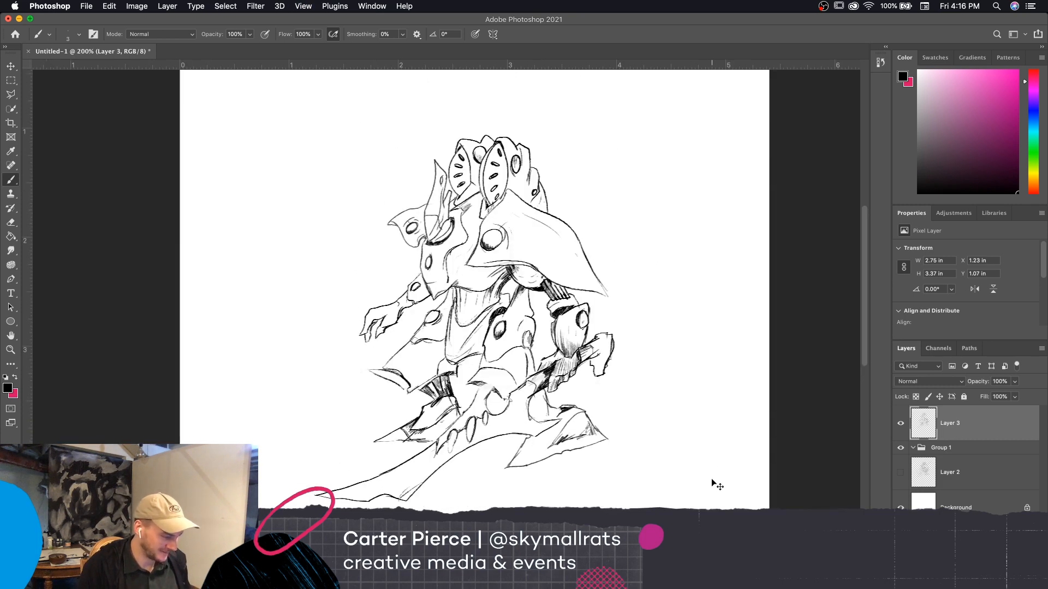
{"action": "key", "text": "super+equal"}
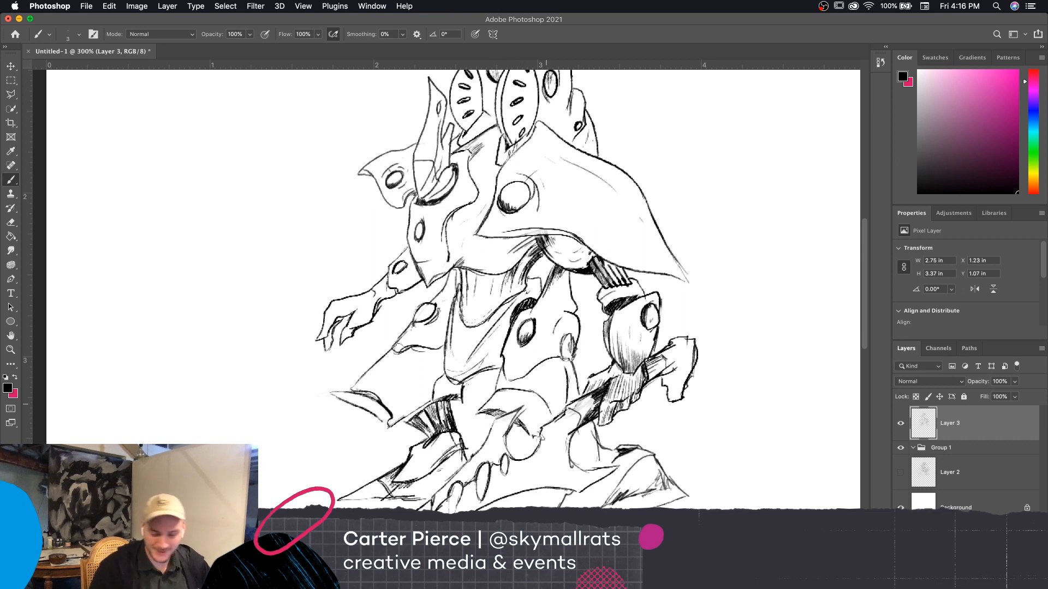
{"action": "key", "text": "super+s"}
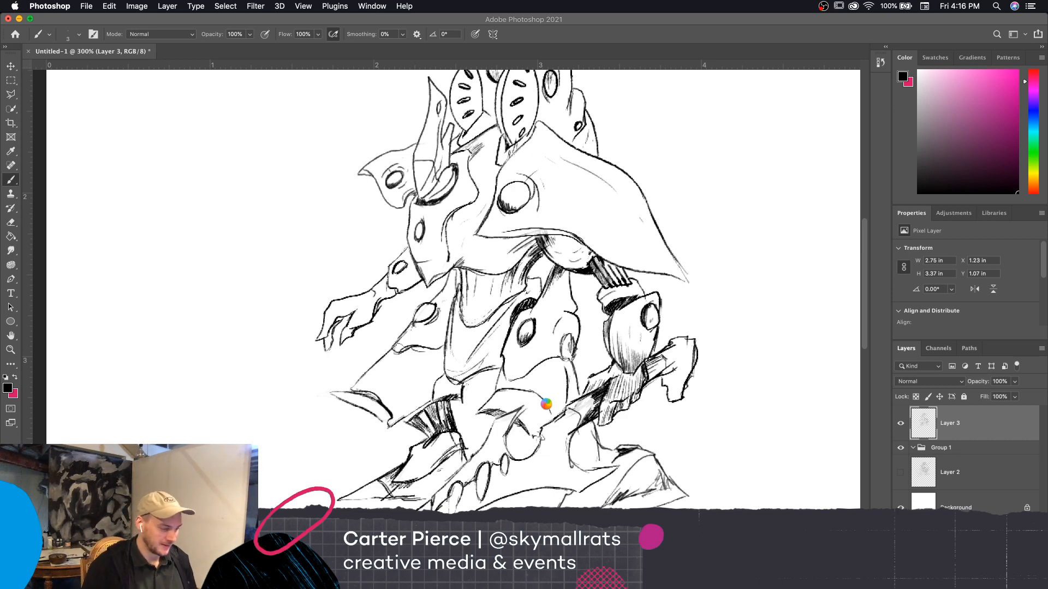
Ink short shading strokes on the underside of the front knee plate with the brush
{"action": "left_click_drag", "start_coordinate": [696, 434], "coordinate": [704, 416]}
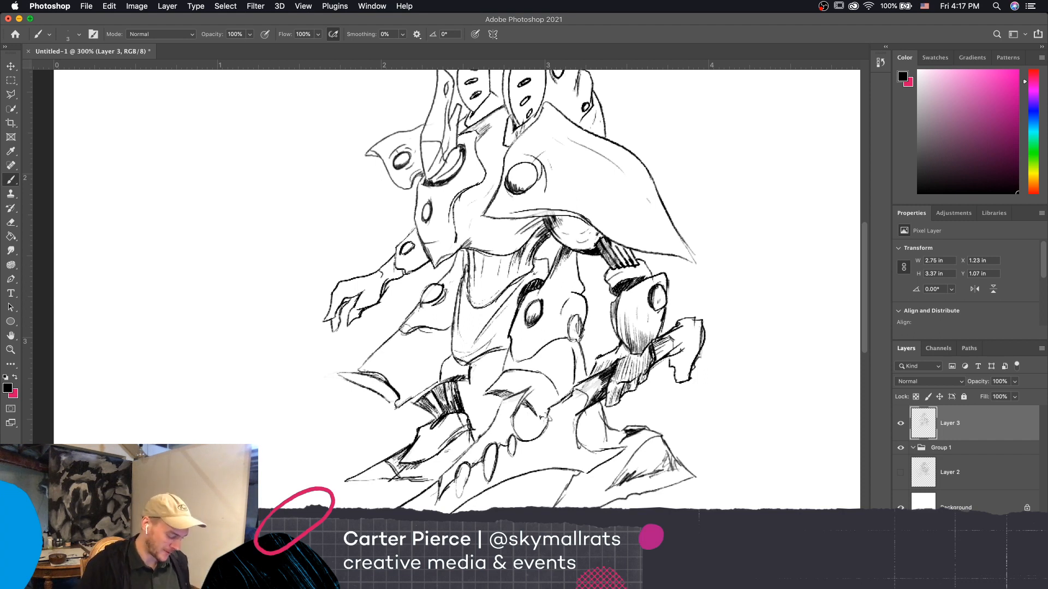
{"action": "key", "text": "e"}
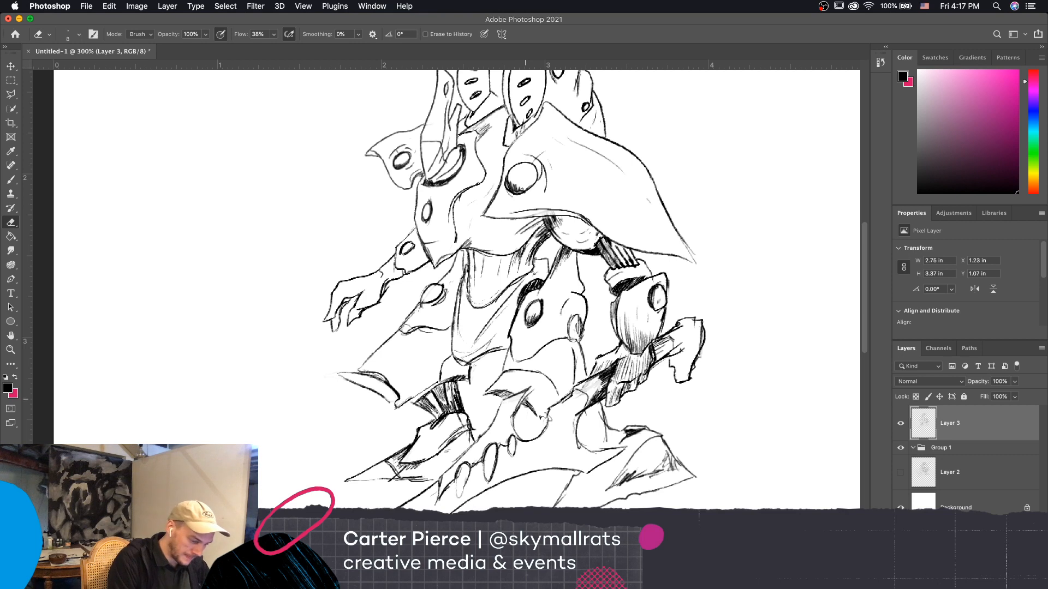
{"action": "key", "text": "b"}
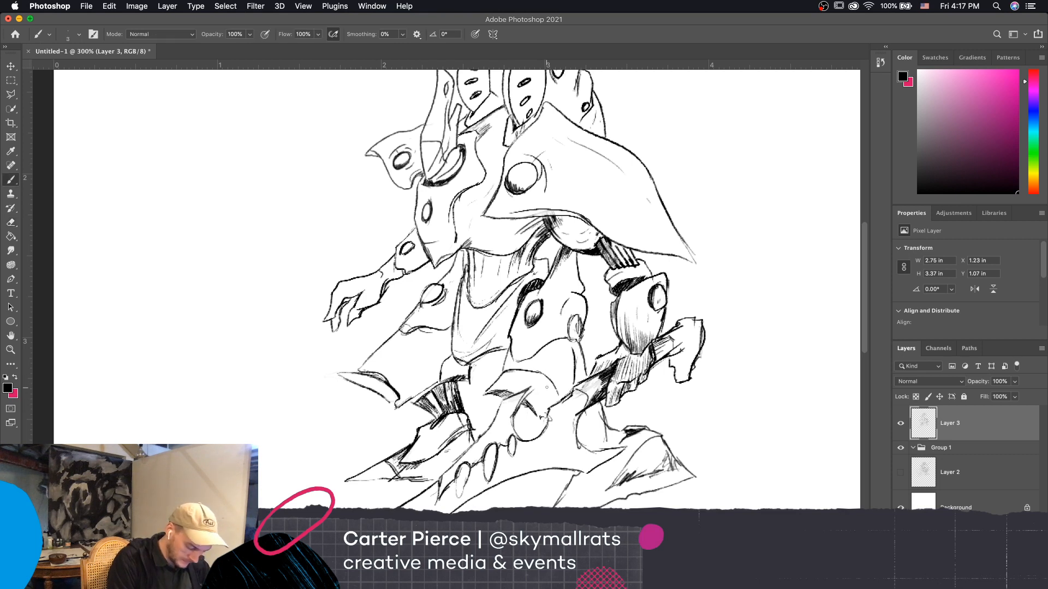
{"action": "left_click_drag", "start_coordinate": [522, 402], "coordinate": [534, 386]}
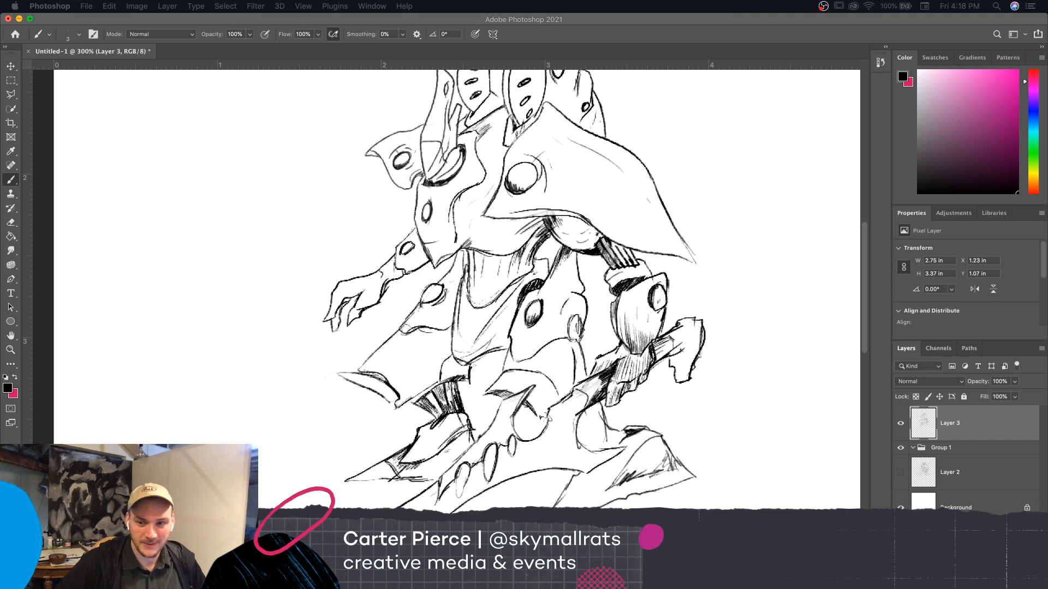
Darken and sharpen the pointed lower tip of the large shoulder plate with the brush
{"action": "left_click", "coordinate": [747, 431]}
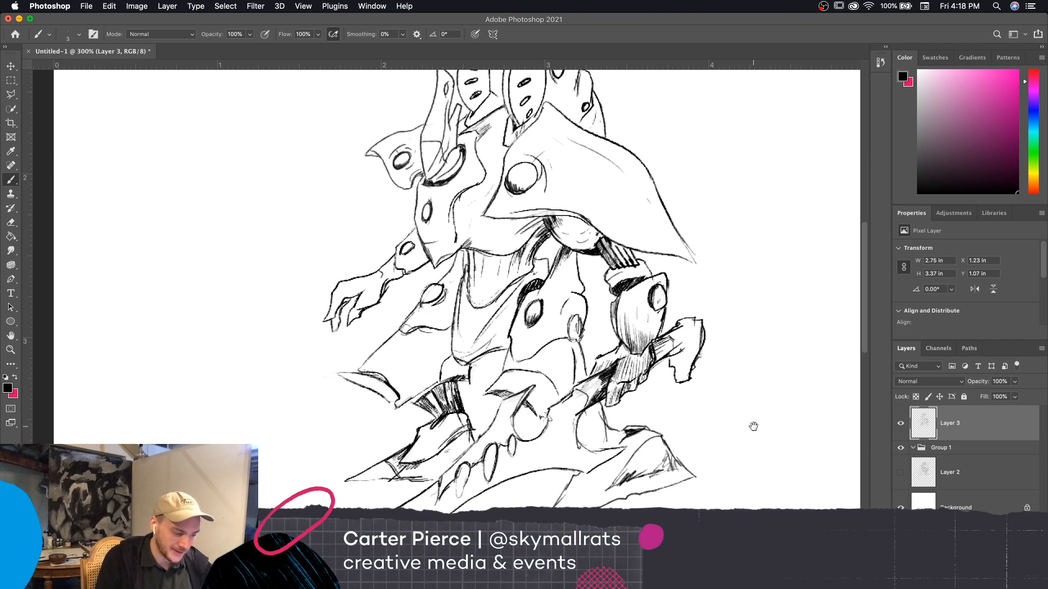
{"action": "left_click_drag", "start_coordinate": [747, 431], "coordinate": [738, 439]}
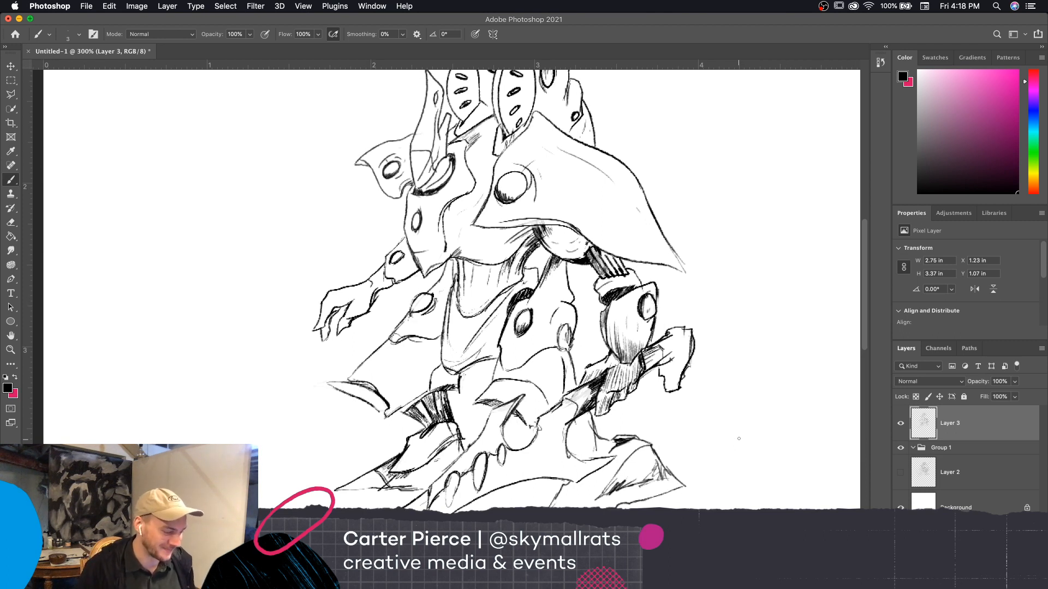
{"action": "mouse_move", "coordinate": [666, 265]}
{"action": "left_mouse_down"}
{"action": "mouse_move", "coordinate": [690, 275]}
{"action": "mouse_move", "coordinate": [670, 245]}
{"action": "left_mouse_up"}
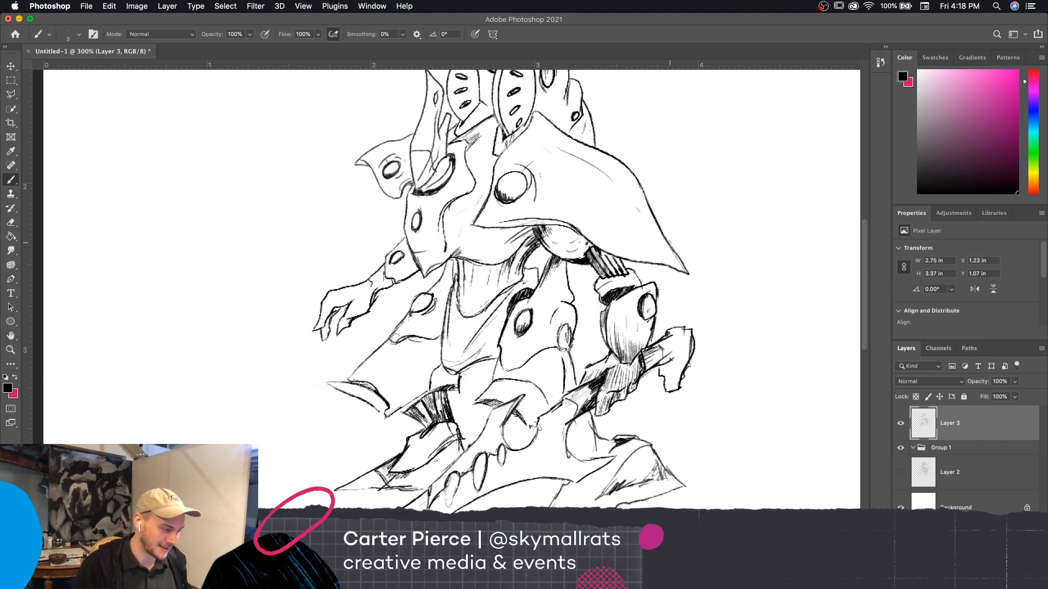
Reduce the brush to 2 and hatch a shadow down the upper chest beside the large shoulder plate
{"action": "scroll", "coordinate": [727, 467], "scroll_direction": "left", "scroll_amount": 5}
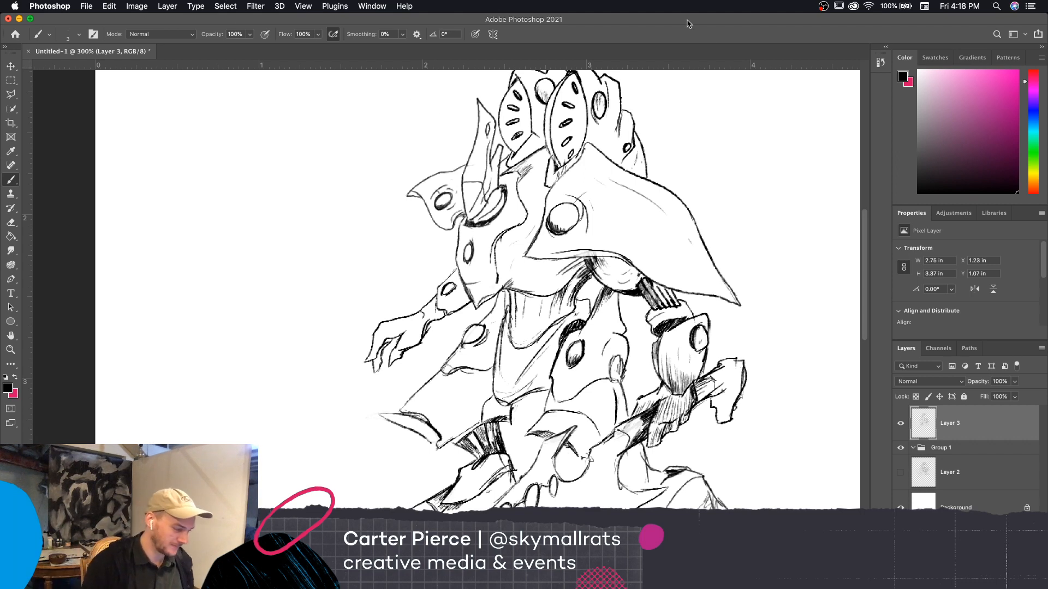
{"action": "key", "text": "bracketleft"}
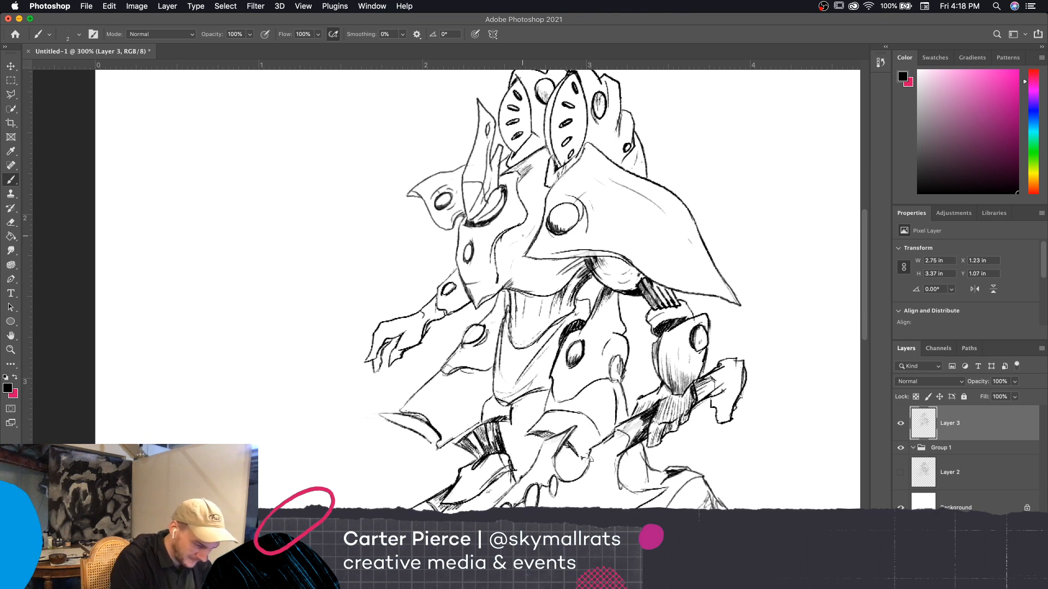
{"action": "key", "text": "bracketright"}
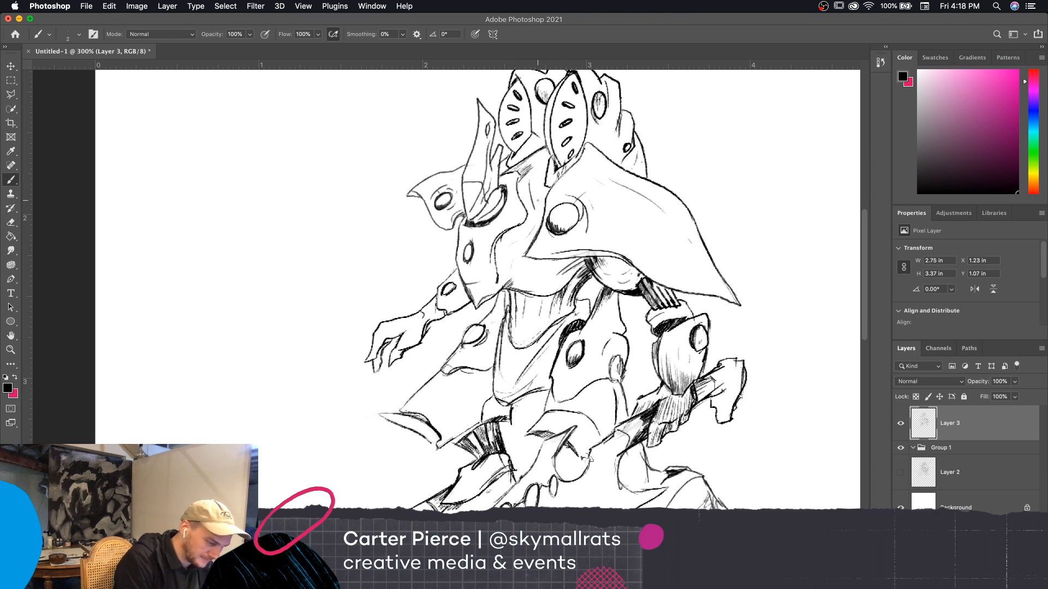
{"action": "left_click_drag", "start_coordinate": [535, 182], "coordinate": [538, 200]}
{"action": "scroll", "coordinate": [538, 200], "scroll_direction": "down", "scroll_amount": 3}
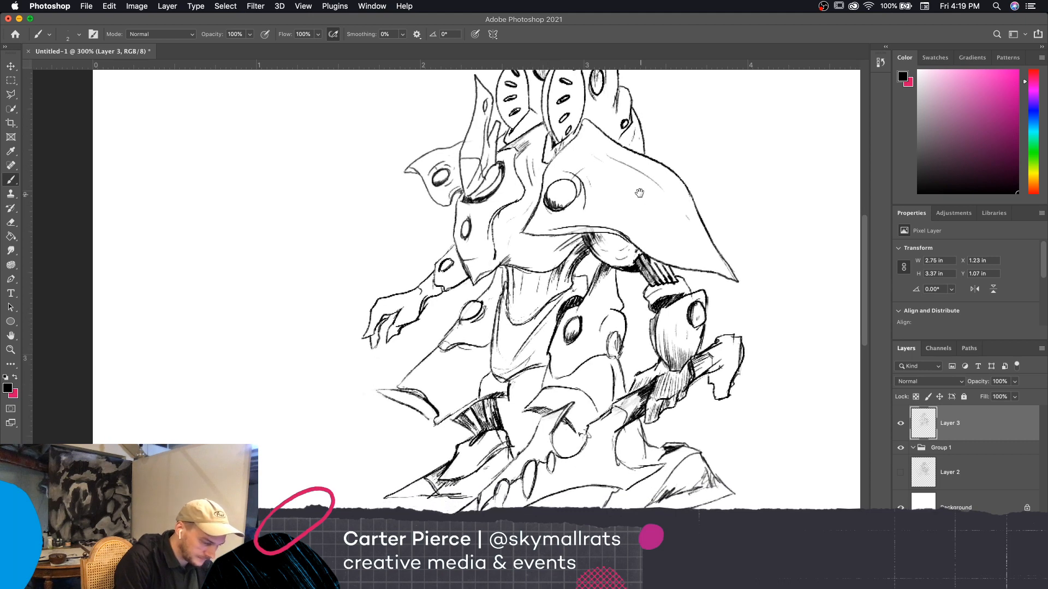
Hatch a shadow across the upper abdomen directly beneath the chest plate with short vertical brush strokes
{"action": "left_click_drag", "start_coordinate": [504, 221], "coordinate": [505, 242]}
{"action": "left_click_drag", "start_coordinate": [506, 220], "coordinate": [512, 255]}
{"action": "left_click_drag", "start_coordinate": [513, 224], "coordinate": [515, 247]}
{"action": "left_click_drag", "start_coordinate": [517, 222], "coordinate": [521, 242]}
{"action": "left_click_drag", "start_coordinate": [524, 225], "coordinate": [527, 257]}
{"action": "left_click_drag", "start_coordinate": [529, 224], "coordinate": [532, 248]}
{"action": "mouse_move", "coordinate": [534, 220]}
{"action": "left_mouse_down"}
{"action": "mouse_move", "coordinate": [536, 245]}
{"action": "mouse_move", "coordinate": [547, 245]}
{"action": "left_mouse_up"}
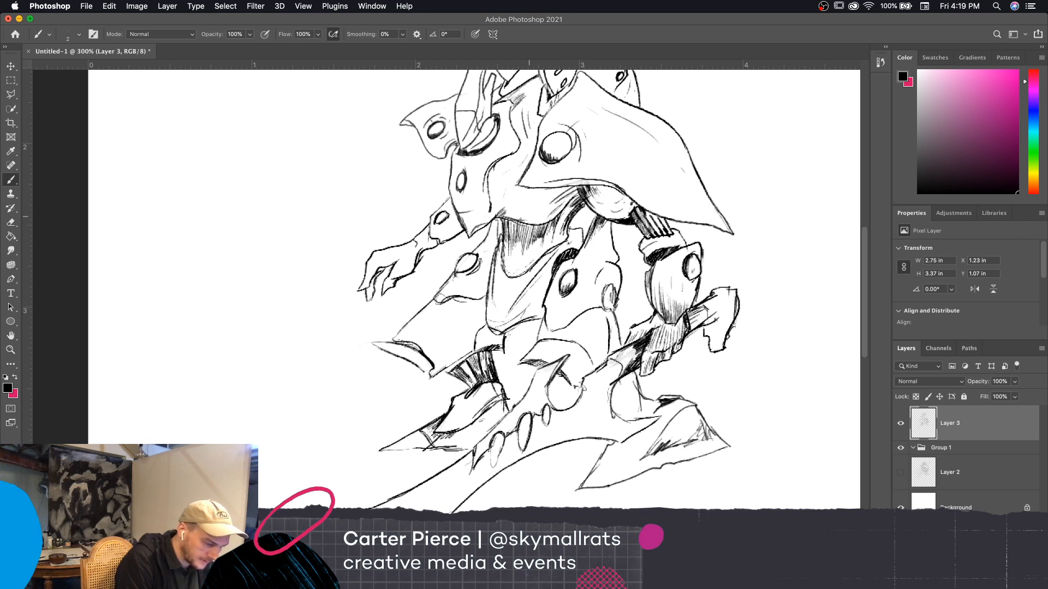
{"action": "left_click_drag", "start_coordinate": [603, 204], "coordinate": [595, 196]}
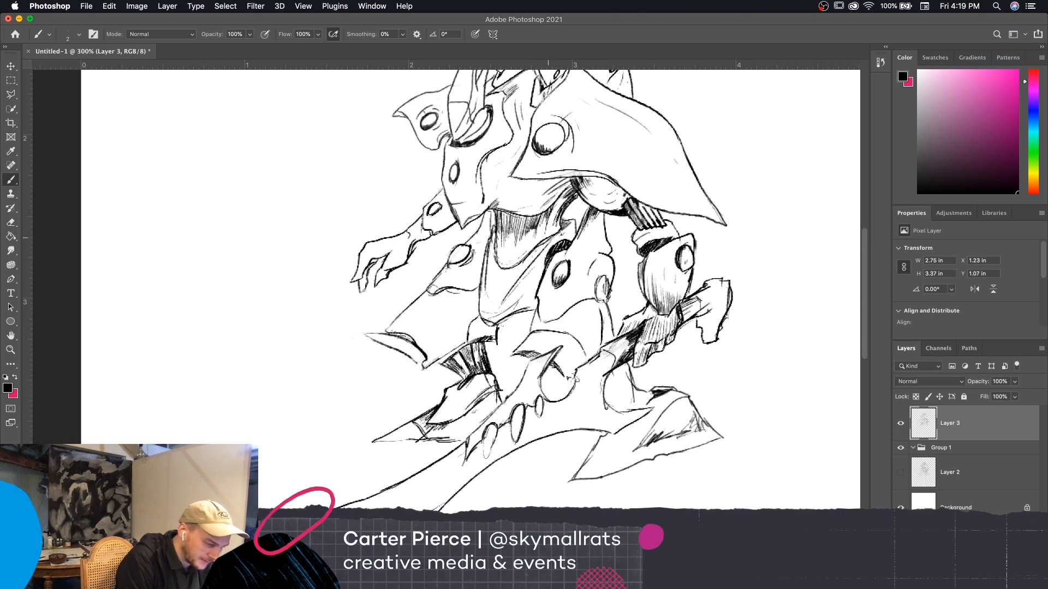
{"action": "left_click_drag", "start_coordinate": [492, 249], "coordinate": [493, 266]}
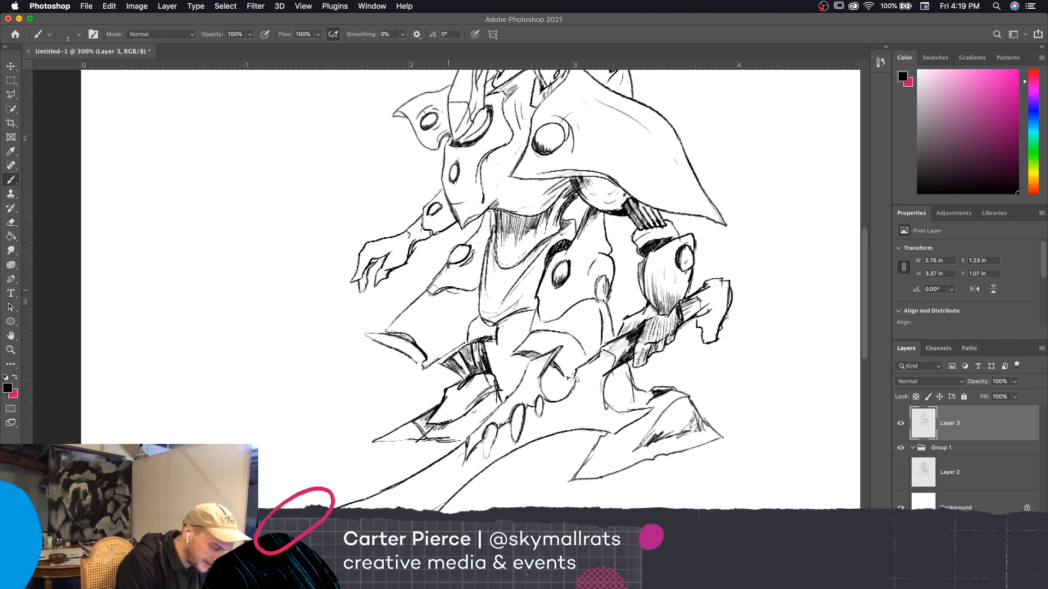
Erase the dark oval on the pointed side chest plate and redraw it more softly with the brush at size 3
{"action": "scroll", "coordinate": [729, 338], "scroll_direction": "down", "scroll_amount": 2}
{"action": "scroll", "coordinate": [728, 339], "scroll_direction": "right", "scroll_amount": 1}
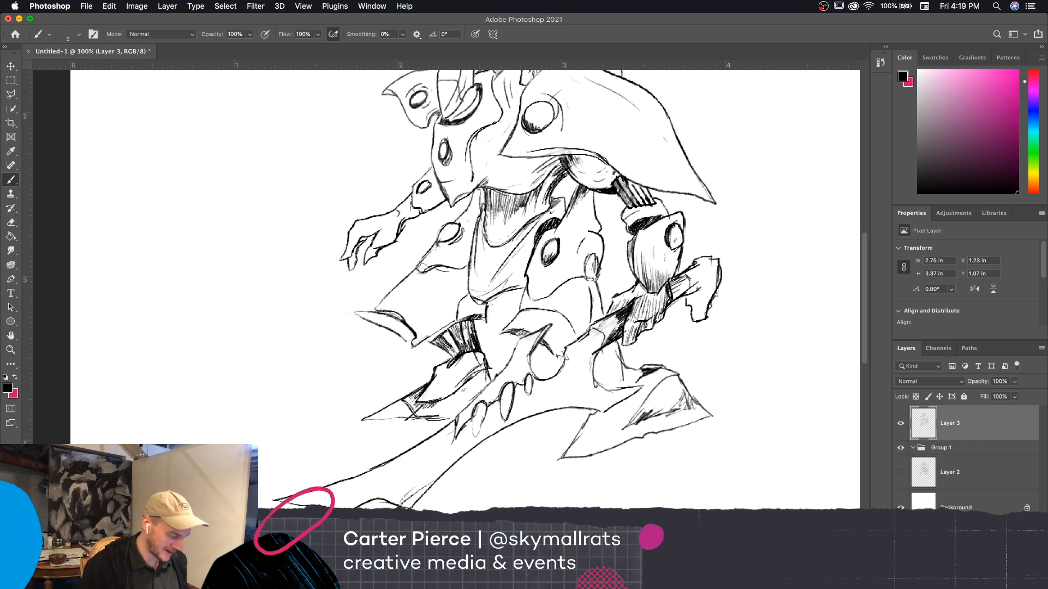
{"action": "key", "text": "e"}
{"action": "key", "text": "b"}
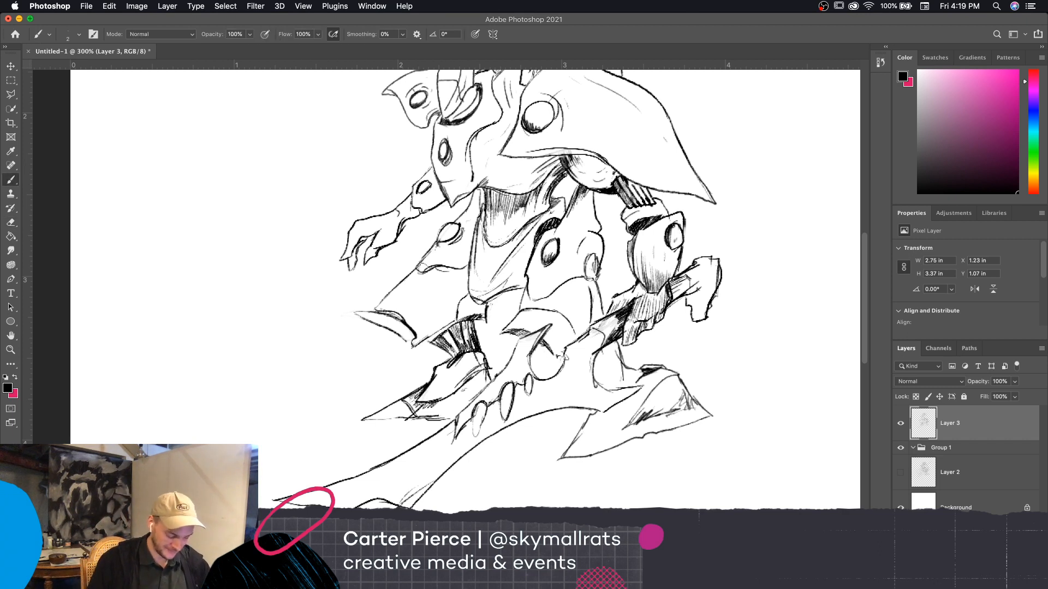
{"action": "key", "text": "e"}
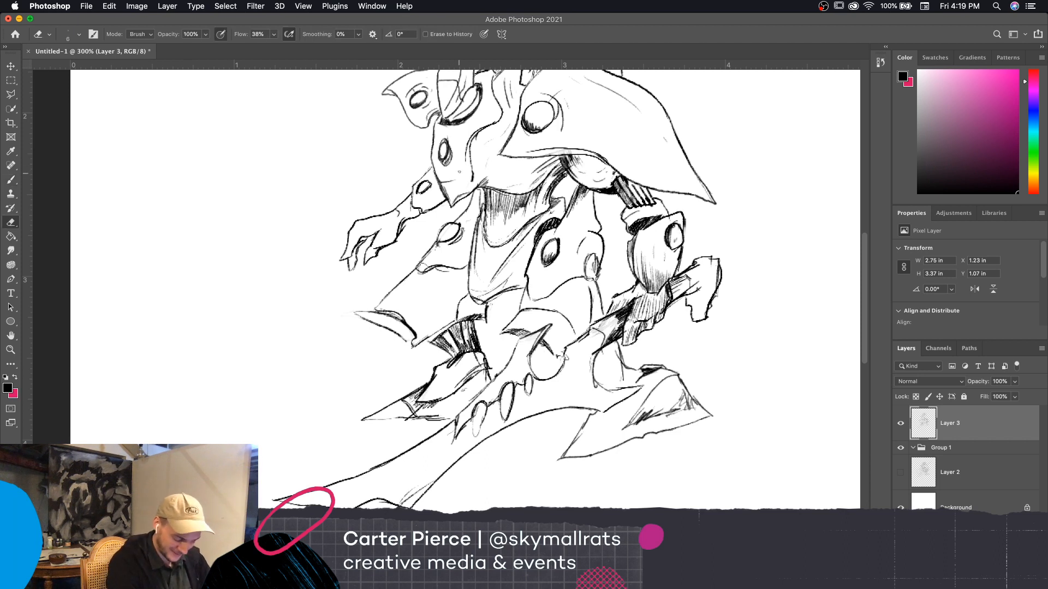
{"action": "key", "text": "]"}
{"action": "left_click_drag", "start_coordinate": [447, 142], "coordinate": [443, 154]}
{"action": "key", "text": "b"}
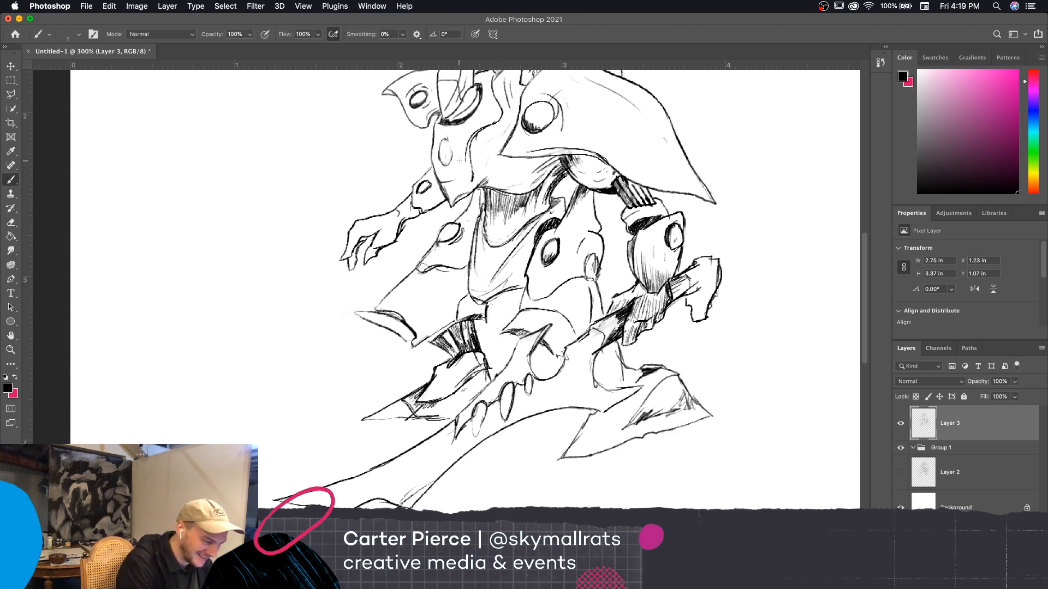
{"action": "key", "text": "]"}
{"action": "key", "text": "]"}
{"action": "left_click_drag", "start_coordinate": [445, 140], "coordinate": [446, 166]}
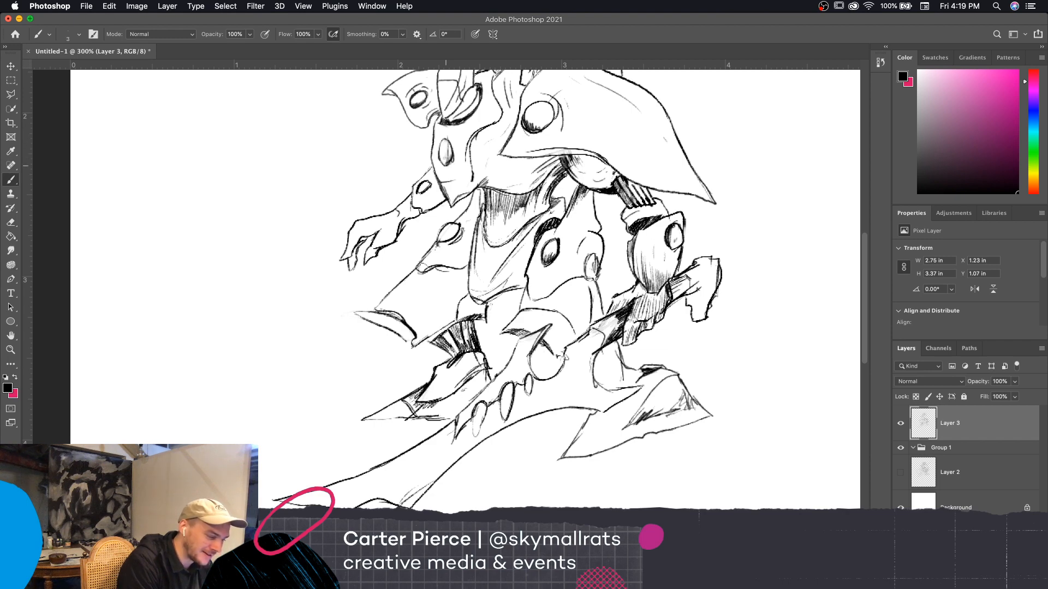
Review the whole figure at 200%, then draw a small narrow oval beside the round knob at the base of the blade at 300%
{"action": "scroll", "coordinate": [577, 297], "scroll_direction": "up", "scroll_amount": 5}
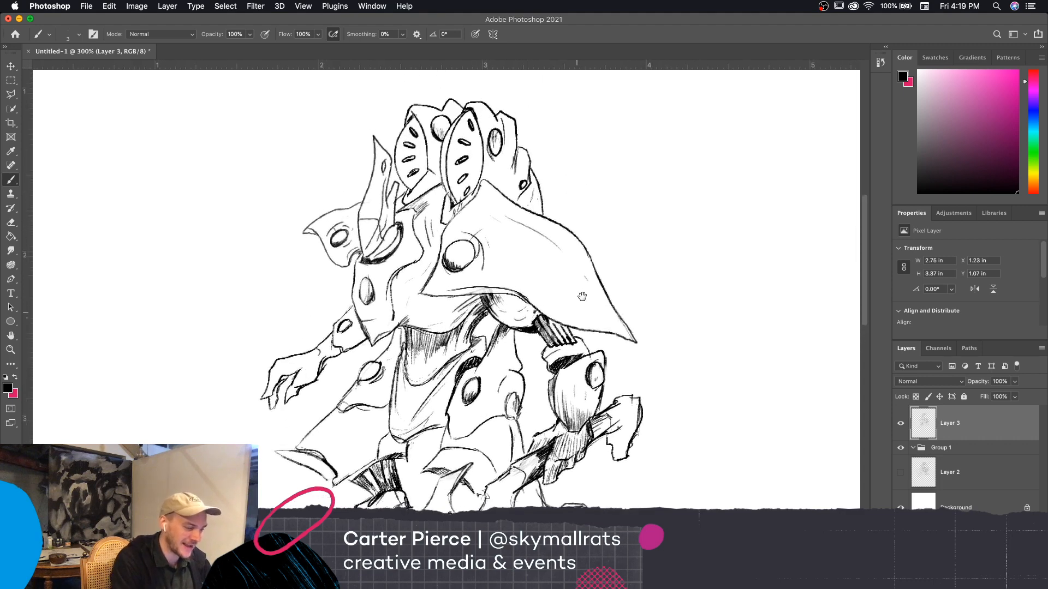
{"action": "key", "text": "super+minus"}
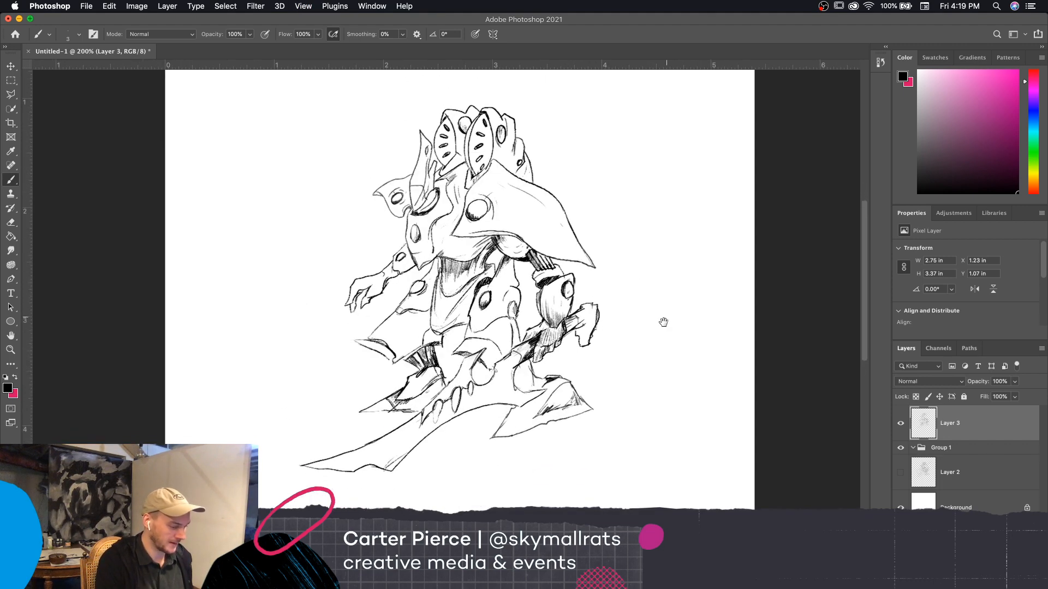
{"action": "scroll", "coordinate": [663, 324], "scroll_direction": "down", "scroll_amount": 3}
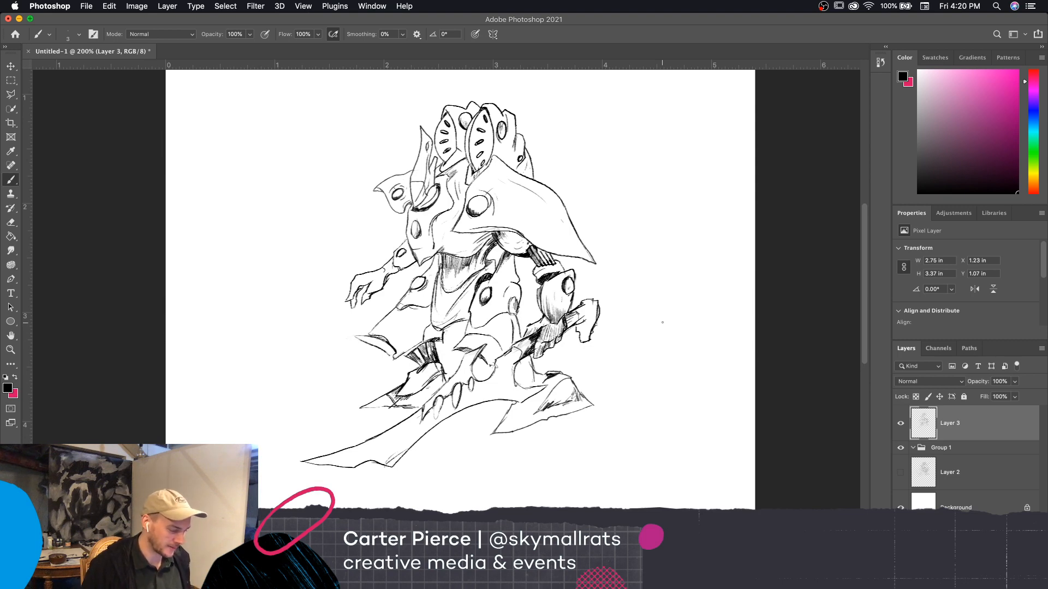
{"action": "key", "text": "super+plus"}
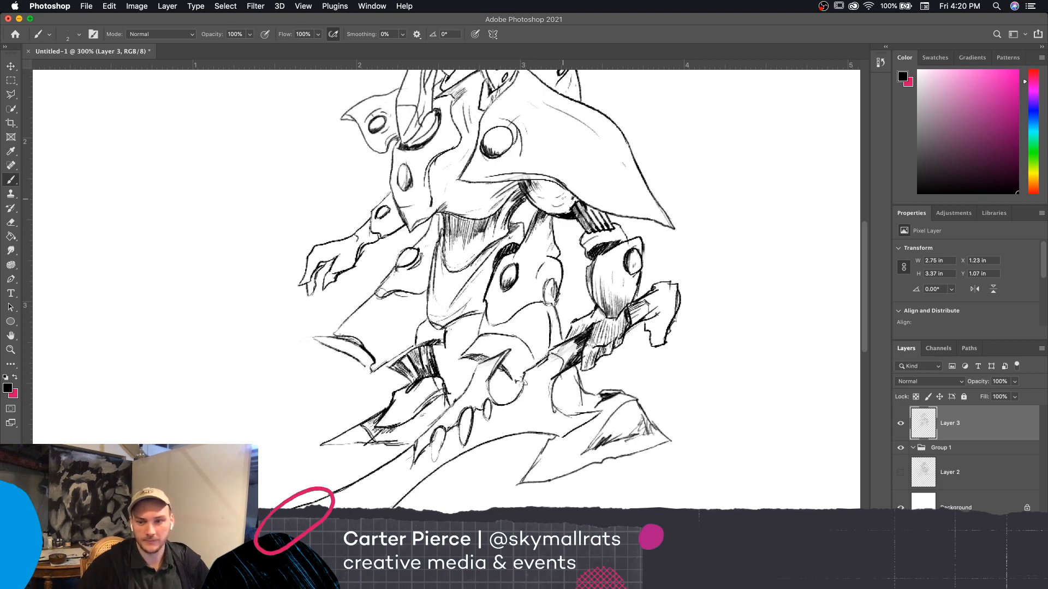
{"action": "mouse_move", "coordinate": [735, 329]}
{"action": "left_mouse_down"}
{"action": "mouse_move", "coordinate": [784, 262]}
{"action": "mouse_move", "coordinate": [772, 273]}
{"action": "left_mouse_up"}
{"action": "mouse_move", "coordinate": [614, 298]}
{"action": "left_mouse_down"}
{"action": "mouse_move", "coordinate": [604, 310]}
{"action": "mouse_move", "coordinate": [626, 340]}
{"action": "mouse_move", "coordinate": [660, 335]}
{"action": "mouse_move", "coordinate": [620, 360]}
{"action": "mouse_move", "coordinate": [571, 356]}
{"action": "mouse_move", "coordinate": [544, 368]}
{"action": "mouse_move", "coordinate": [468, 413]}
{"action": "mouse_move", "coordinate": [433, 451]}
{"action": "left_mouse_up"}
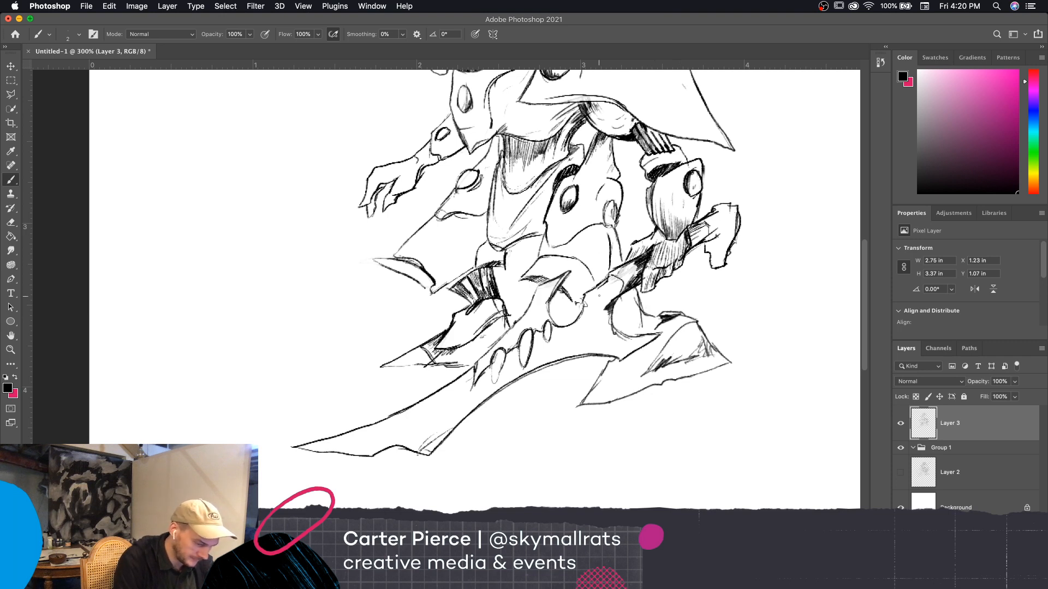
{"action": "mouse_move", "coordinate": [541, 302]}
{"action": "left_mouse_down"}
{"action": "mouse_move", "coordinate": [547, 288]}
{"action": "mouse_move", "coordinate": [551, 304]}
{"action": "mouse_move", "coordinate": [560, 294]}
{"action": "mouse_move", "coordinate": [550, 312]}
{"action": "left_mouse_up"}
{"action": "key", "text": "e"}
{"action": "key", "text": "b"}
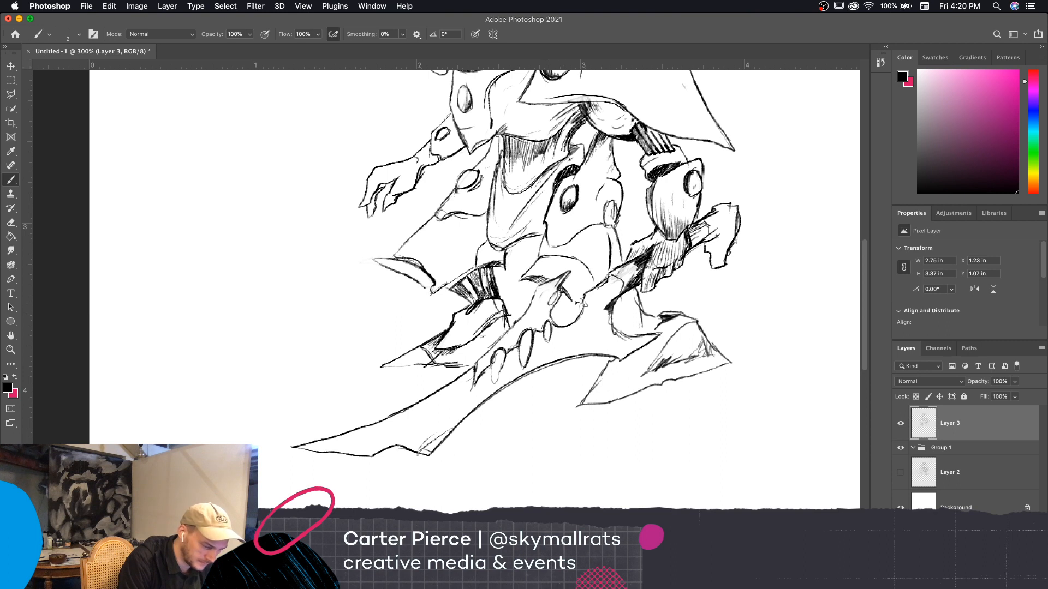
{"action": "mouse_move", "coordinate": [567, 273]}
{"action": "left_mouse_down"}
{"action": "mouse_move", "coordinate": [548, 305]}
{"action": "mouse_move", "coordinate": [548, 294]}
{"action": "left_mouse_up"}
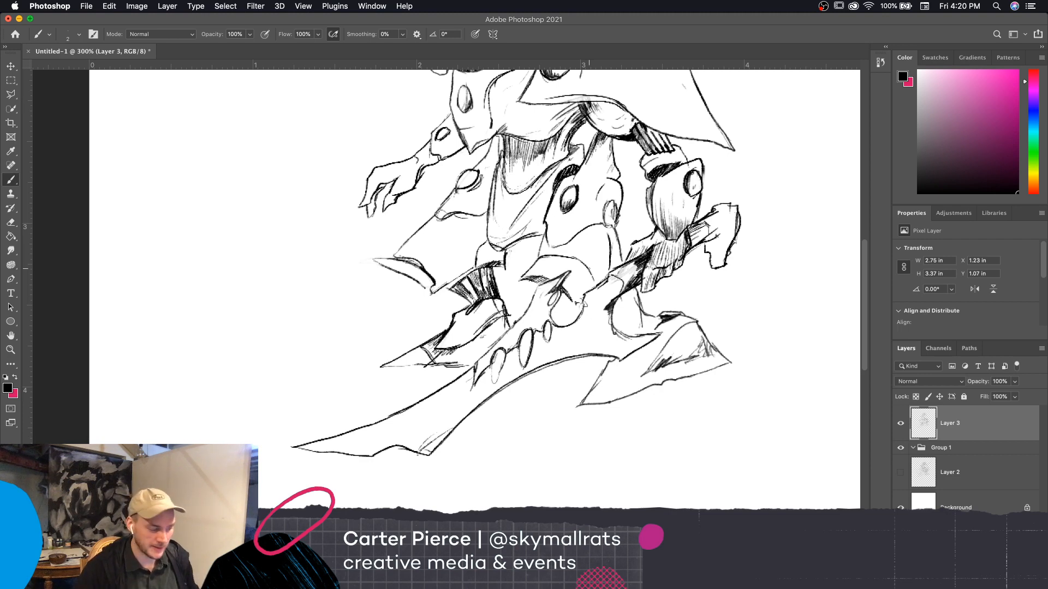
{"action": "scroll", "coordinate": [729, 467], "scroll_direction": "up", "scroll_amount": 5}
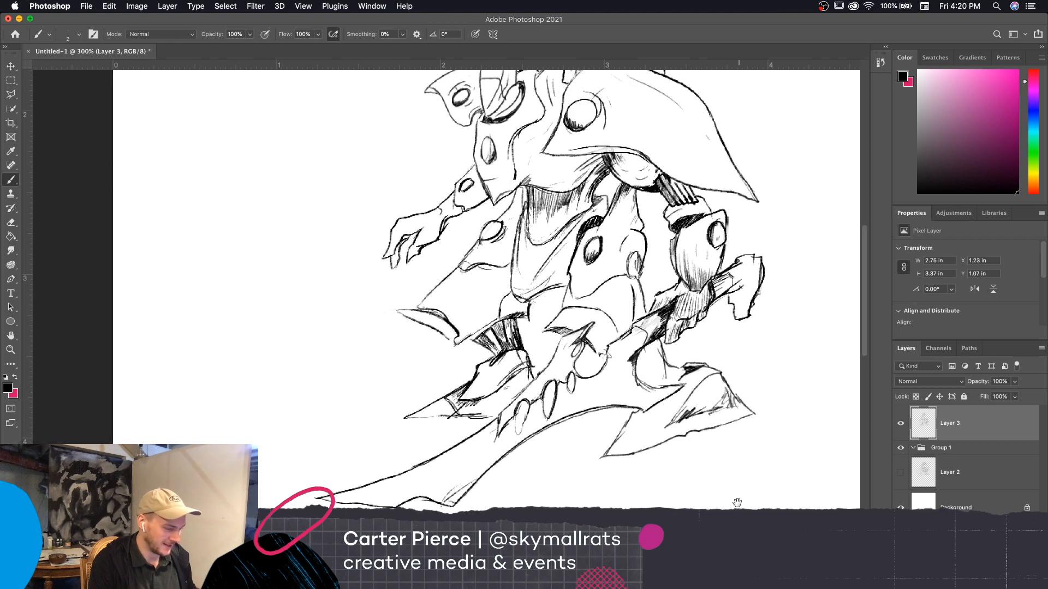
{"action": "scroll", "coordinate": [719, 469], "scroll_direction": "up", "scroll_amount": 1}
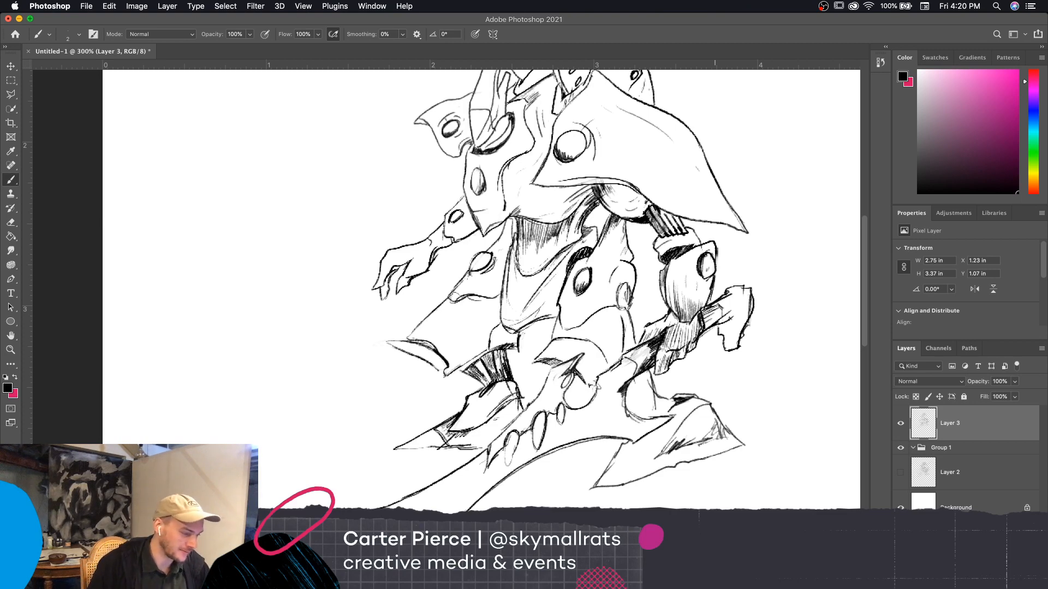
{"action": "scroll", "coordinate": [729, 459], "scroll_direction": "down", "scroll_amount": 4}
{"action": "scroll", "coordinate": [728, 458], "scroll_direction": "right", "scroll_amount": 3}
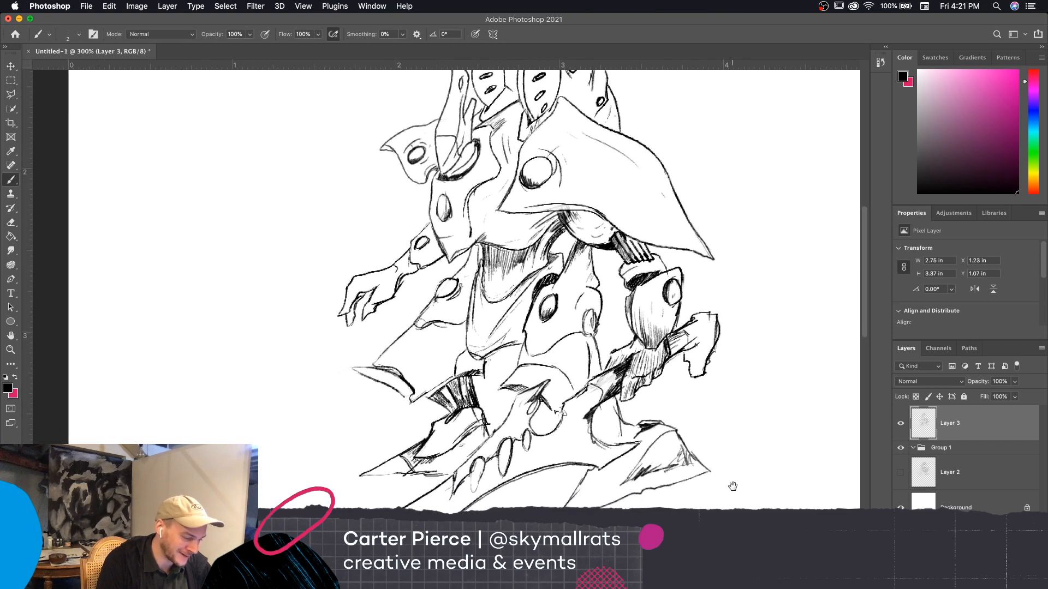
{"action": "scroll", "coordinate": [728, 457], "scroll_direction": "down", "scroll_amount": 2}
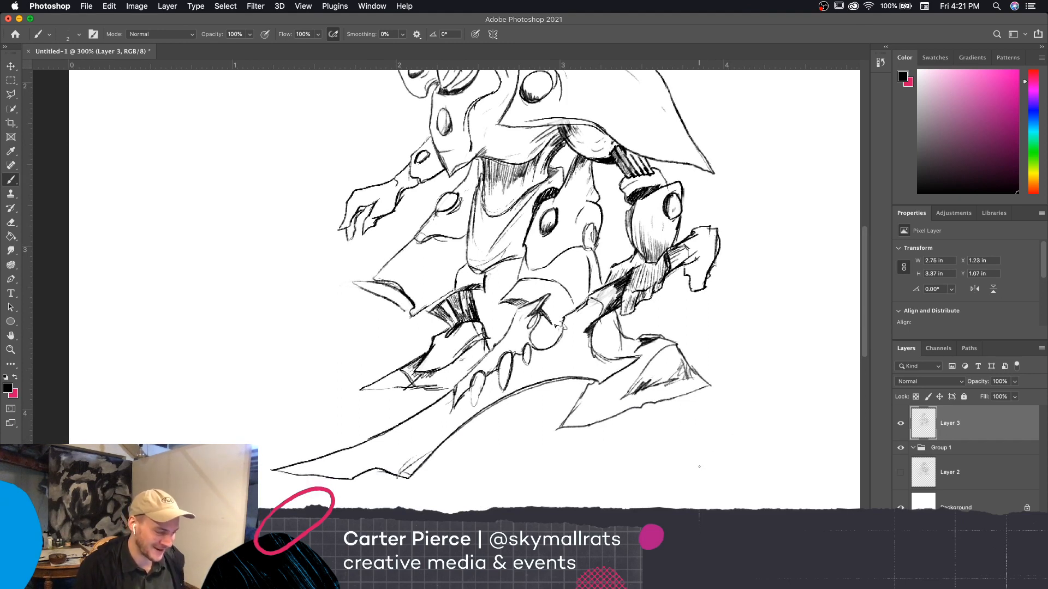
{"action": "key", "text": "e"}
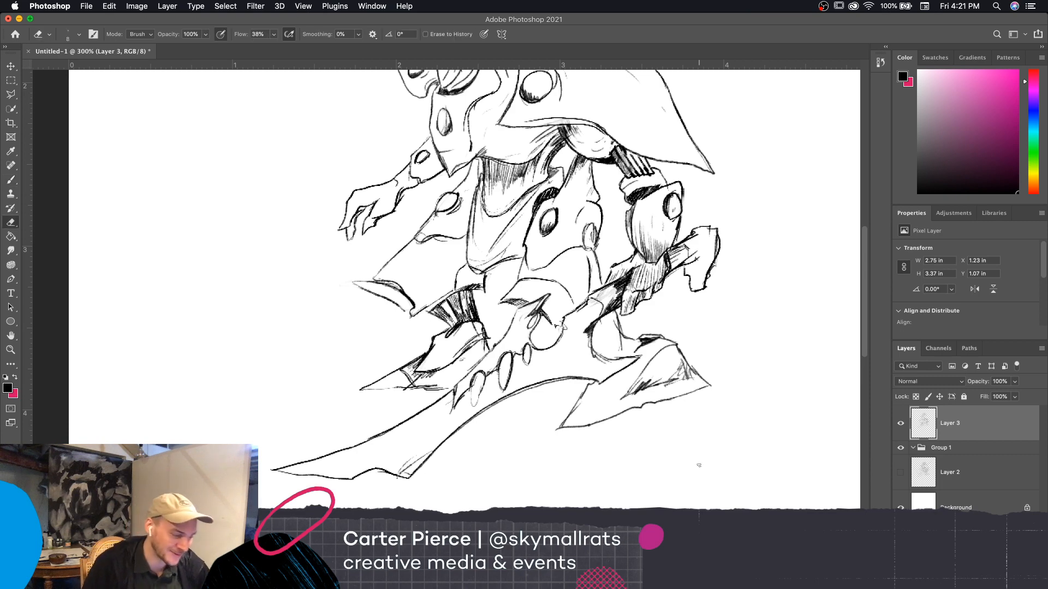
Hatch a small shadow along the outer edge of the blade's round knob with the brush at 2, undoing the first stroke
{"action": "scroll", "coordinate": [692, 439], "scroll_direction": "up", "scroll_amount": 2}
{"action": "key", "text": "b"}
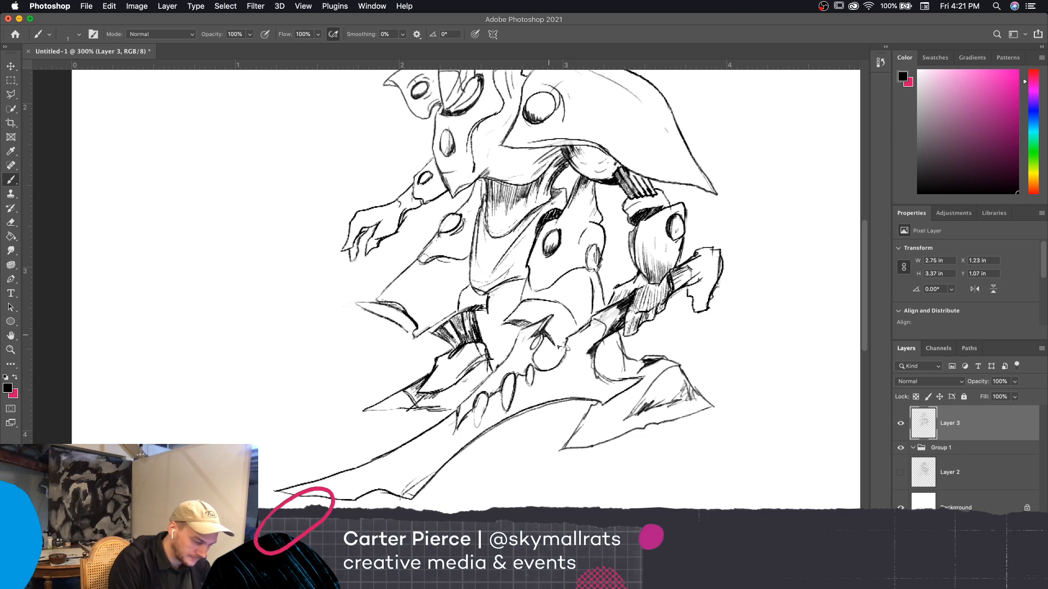
{"action": "left_click_drag", "start_coordinate": [577, 339], "coordinate": [571, 358]}
{"action": "key", "text": "super+z"}
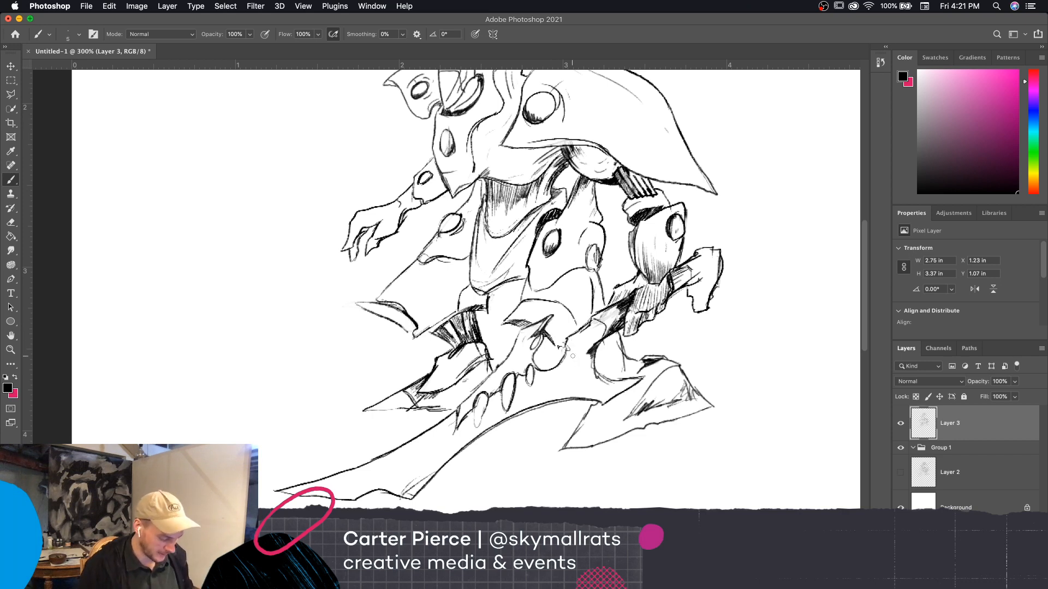
{"action": "left_click_drag", "start_coordinate": [572, 342], "coordinate": [573, 357]}
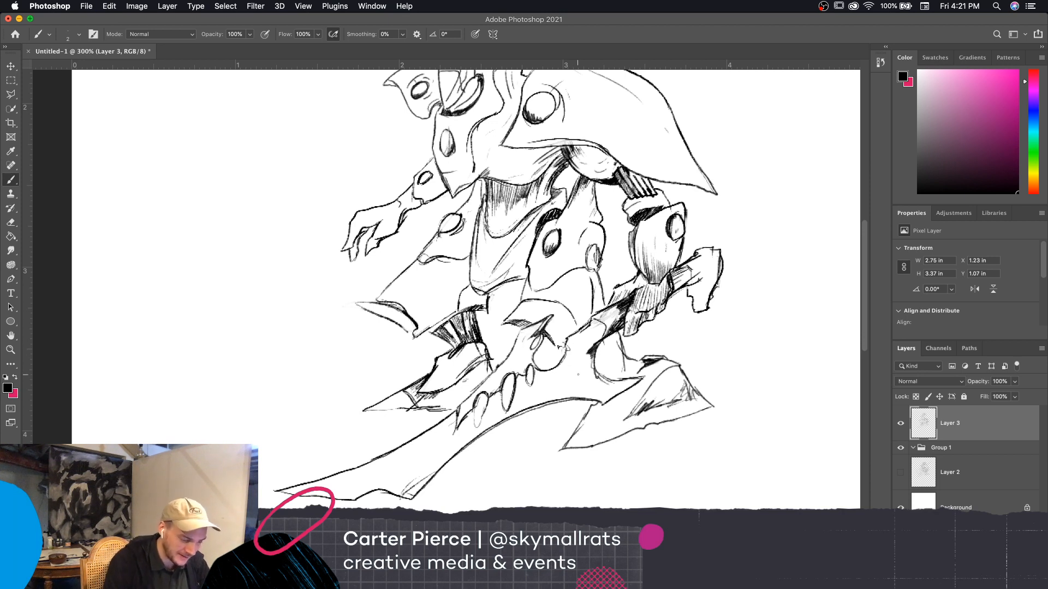
{"action": "left_click_drag", "start_coordinate": [568, 342], "coordinate": [567, 357]}
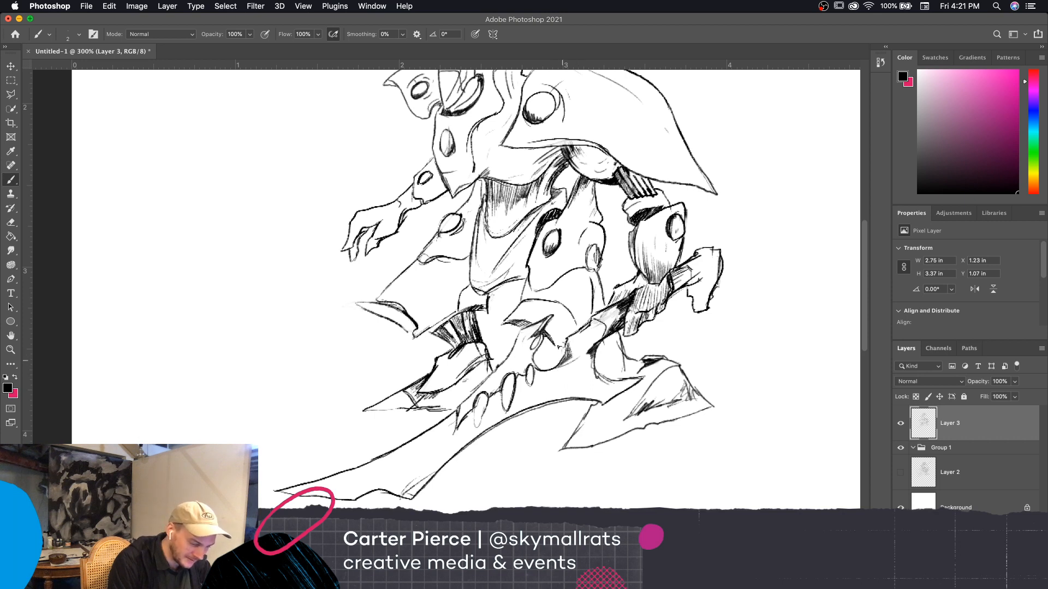
{"action": "left_click_drag", "start_coordinate": [571, 349], "coordinate": [569, 359]}
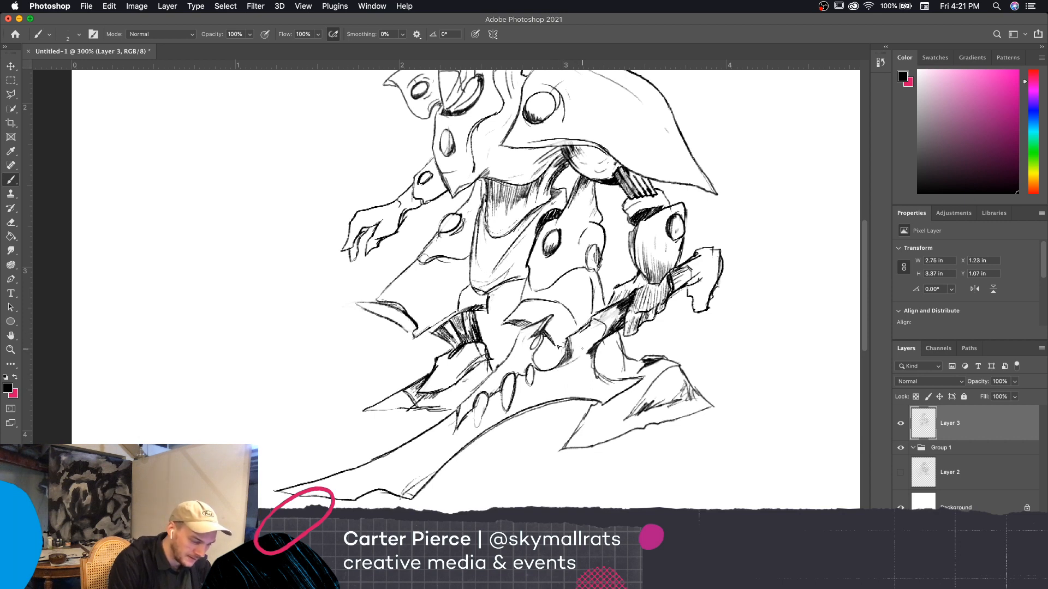
Hatch shading on the cloth flap beside the waist and deepen the abdomen shadow under the chest plate with the brush at 2
{"action": "scroll", "coordinate": [739, 329], "scroll_direction": "left", "scroll_amount": 5}
{"action": "scroll", "coordinate": [739, 328], "scroll_direction": "down", "scroll_amount": 3}
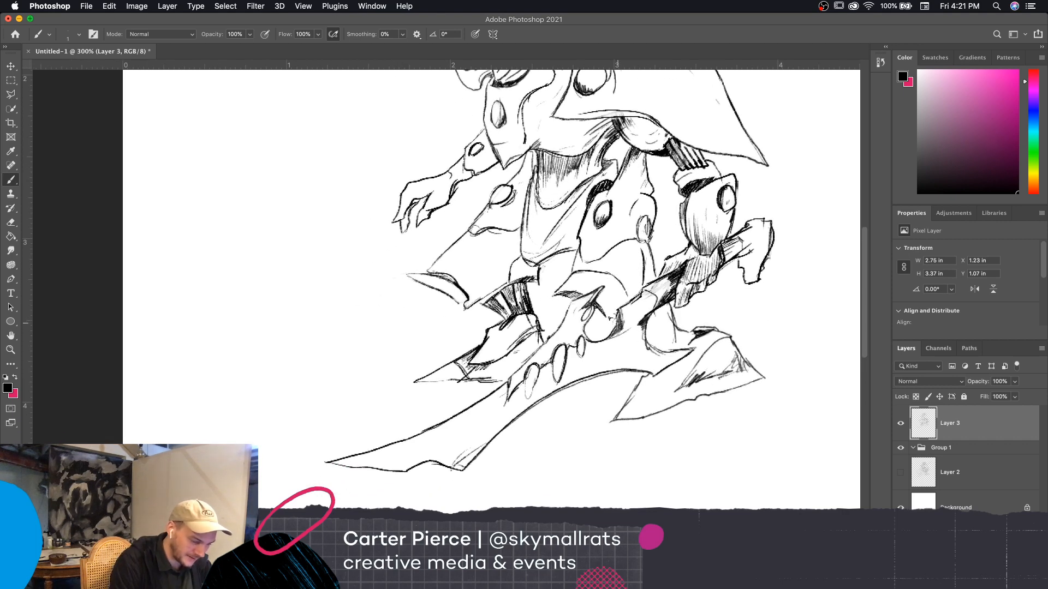
{"action": "key", "text": "bracketright"}
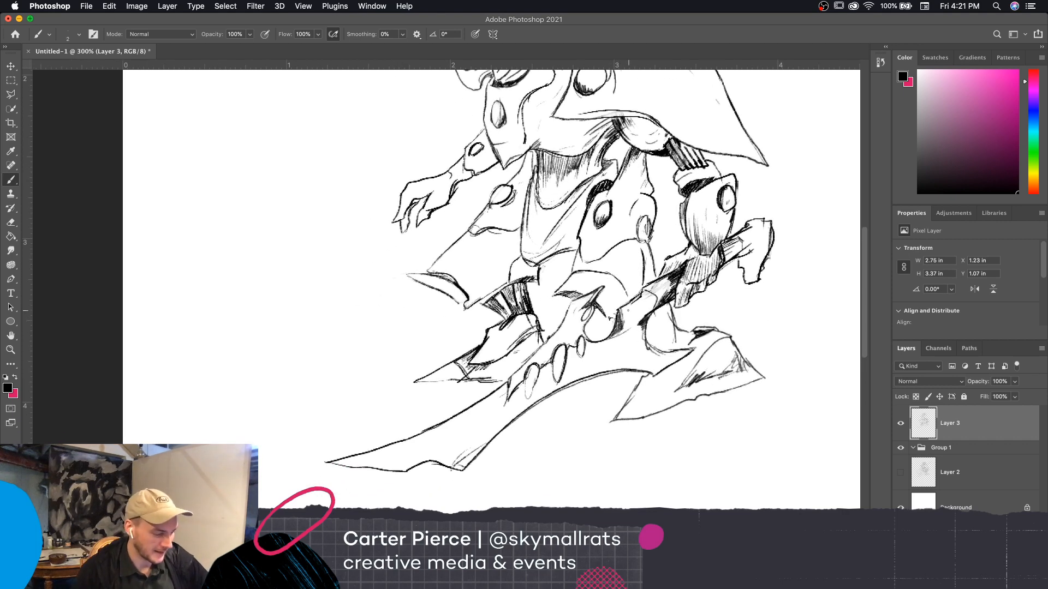
{"action": "left_click_drag", "start_coordinate": [742, 375], "coordinate": [740, 456]}
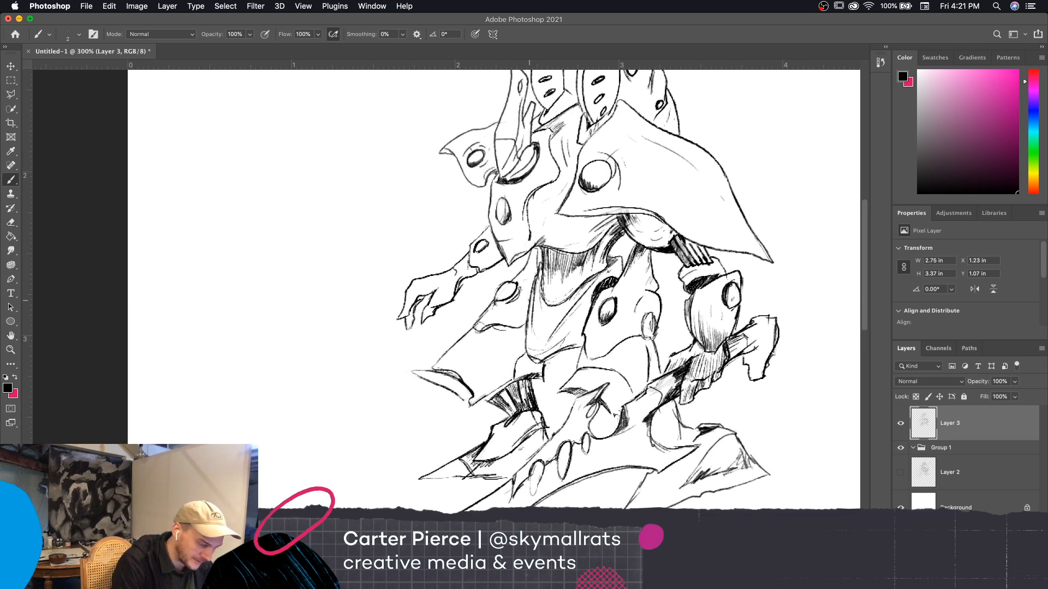
{"action": "left_click_drag", "start_coordinate": [536, 276], "coordinate": [528, 298]}
{"action": "left_click_drag", "start_coordinate": [536, 272], "coordinate": [530, 285]}
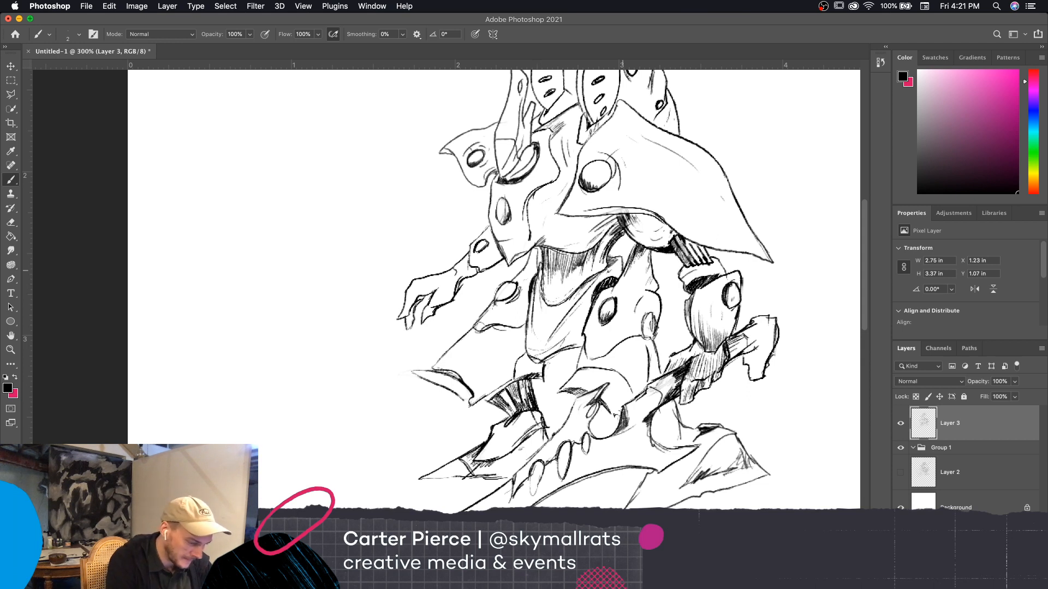
{"action": "left_click_drag", "start_coordinate": [608, 255], "coordinate": [622, 257]}
{"action": "mouse_move", "coordinate": [538, 258]}
{"action": "left_mouse_down"}
{"action": "mouse_move", "coordinate": [534, 273]}
{"action": "mouse_move", "coordinate": [571, 209]}
{"action": "mouse_move", "coordinate": [522, 267]}
{"action": "mouse_move", "coordinate": [547, 283]}
{"action": "left_mouse_up"}
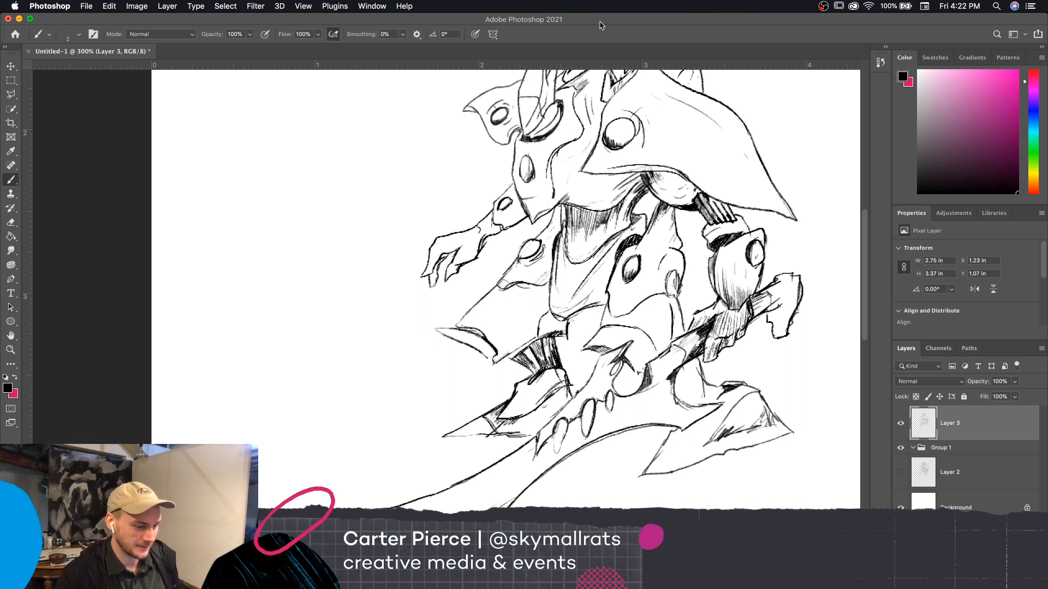
Shrink and reposition the program window so it leaves a margin around the edges of the screen
{"action": "mouse_move", "coordinate": [611, 24]}
{"action": "left_mouse_down"}
{"action": "mouse_move", "coordinate": [594, 22]}
{"action": "mouse_move", "coordinate": [615, 24]}
{"action": "left_mouse_up"}
{"action": "left_click_drag", "start_coordinate": [711, 15], "coordinate": [683, 49]}
{"action": "left_click_drag", "start_coordinate": [1024, 49], "coordinate": [978, 66]}
{"action": "left_click_drag", "start_coordinate": [828, 70], "coordinate": [880, 25]}
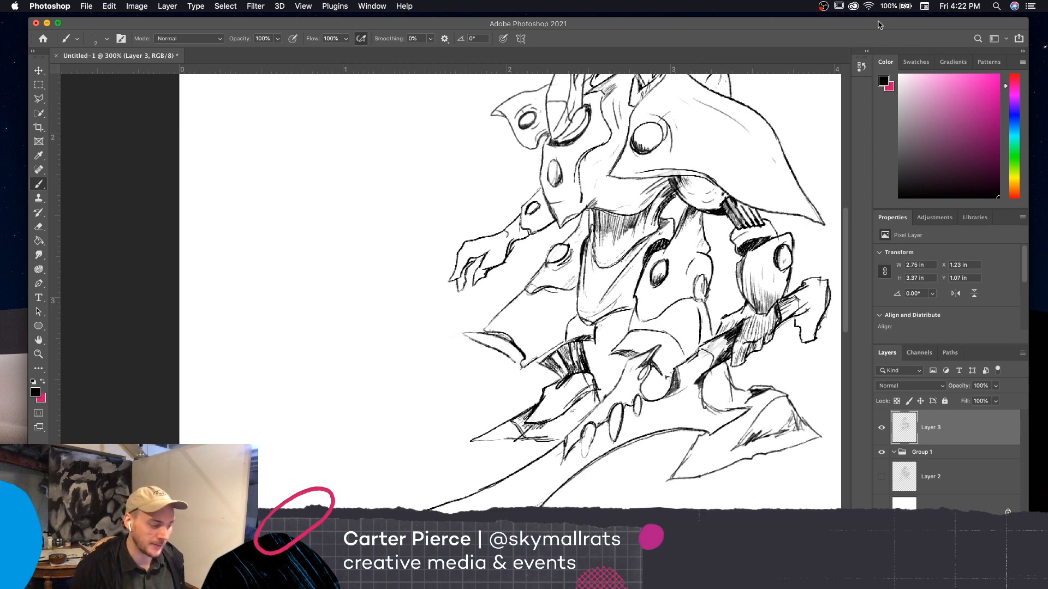
Shade the hip gap below the abdomen and hatch the abdomen's edge alongside the thigh plate with the brush
{"action": "left_click_drag", "start_coordinate": [769, 419], "coordinate": [755, 439]}
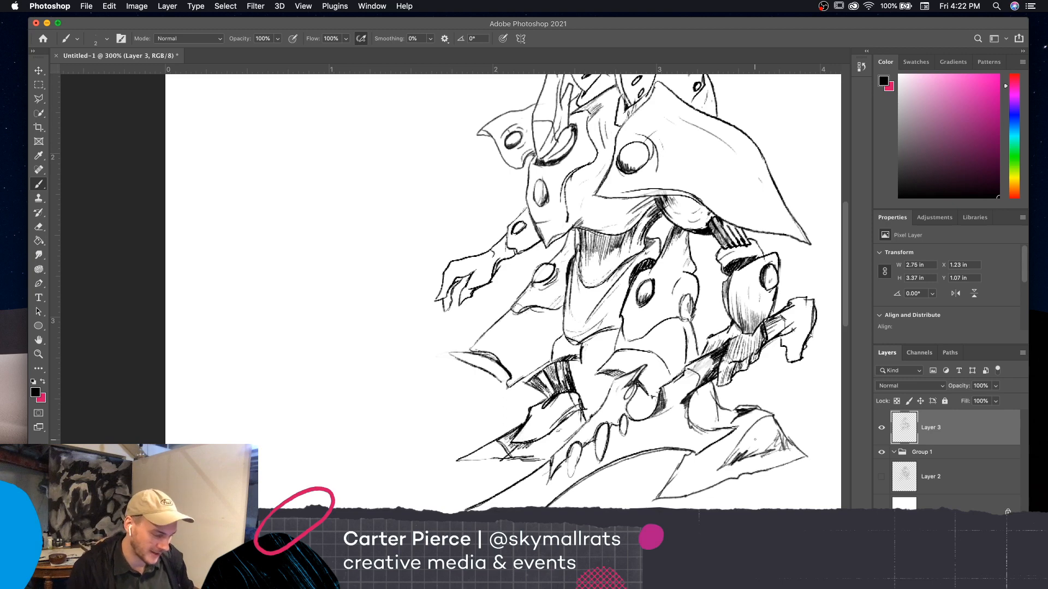
{"action": "scroll", "coordinate": [755, 440], "scroll_direction": "down", "scroll_amount": 2}
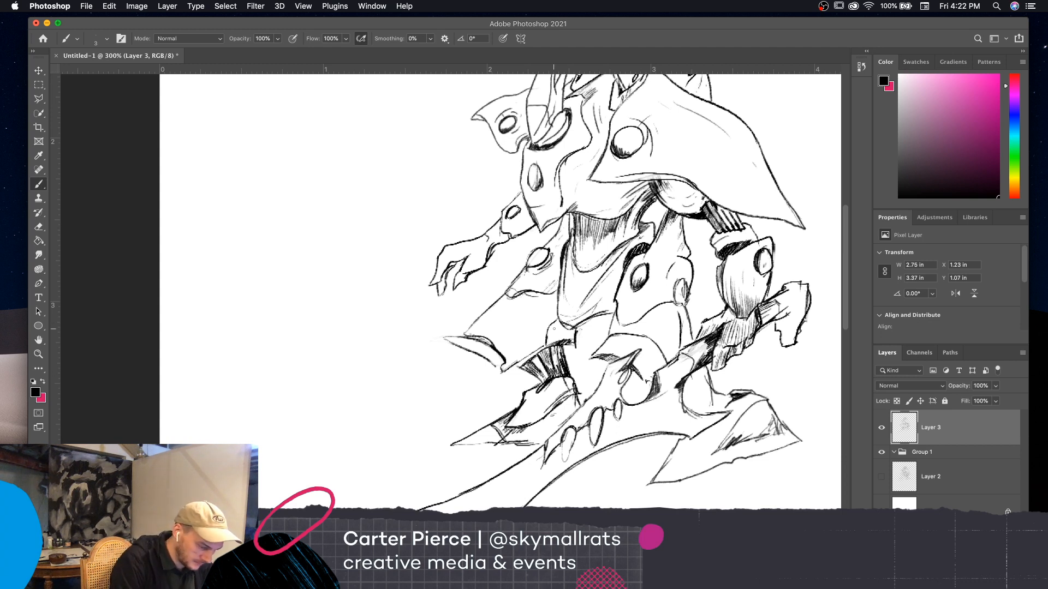
{"action": "mouse_move", "coordinate": [558, 322]}
{"action": "left_mouse_down"}
{"action": "mouse_move", "coordinate": [561, 342]}
{"action": "mouse_move", "coordinate": [575, 342]}
{"action": "mouse_move", "coordinate": [613, 312]}
{"action": "left_mouse_up"}
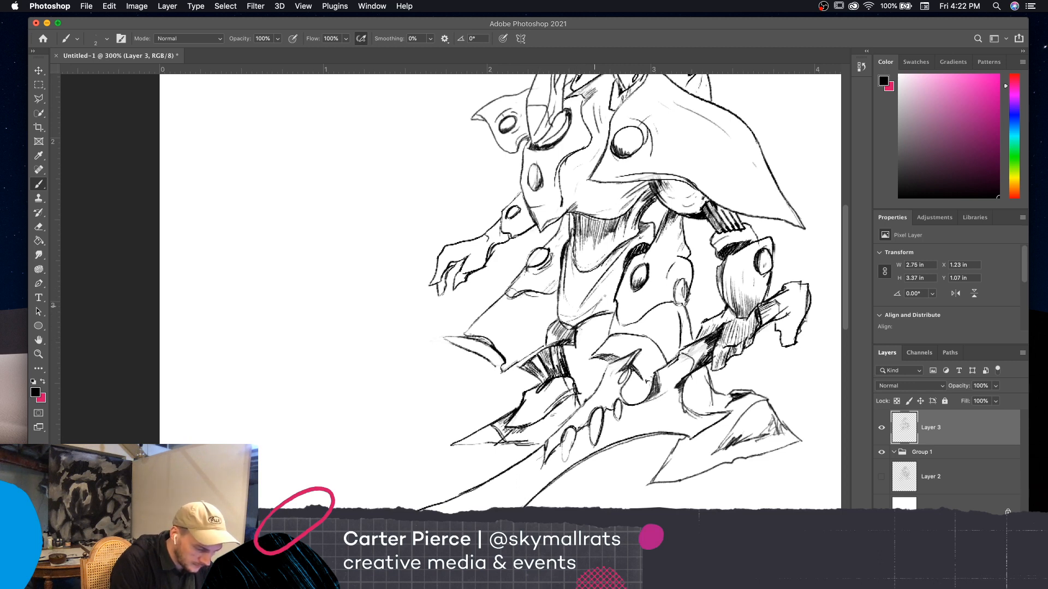
{"action": "mouse_move", "coordinate": [603, 299]}
{"action": "left_mouse_down"}
{"action": "mouse_move", "coordinate": [618, 277]}
{"action": "mouse_move", "coordinate": [615, 304]}
{"action": "mouse_move", "coordinate": [621, 276]}
{"action": "left_mouse_up"}
{"action": "mouse_move", "coordinate": [608, 300]}
{"action": "left_mouse_down"}
{"action": "mouse_move", "coordinate": [623, 281]}
{"action": "mouse_move", "coordinate": [598, 242]}
{"action": "mouse_move", "coordinate": [604, 257]}
{"action": "mouse_move", "coordinate": [620, 233]}
{"action": "left_mouse_up"}
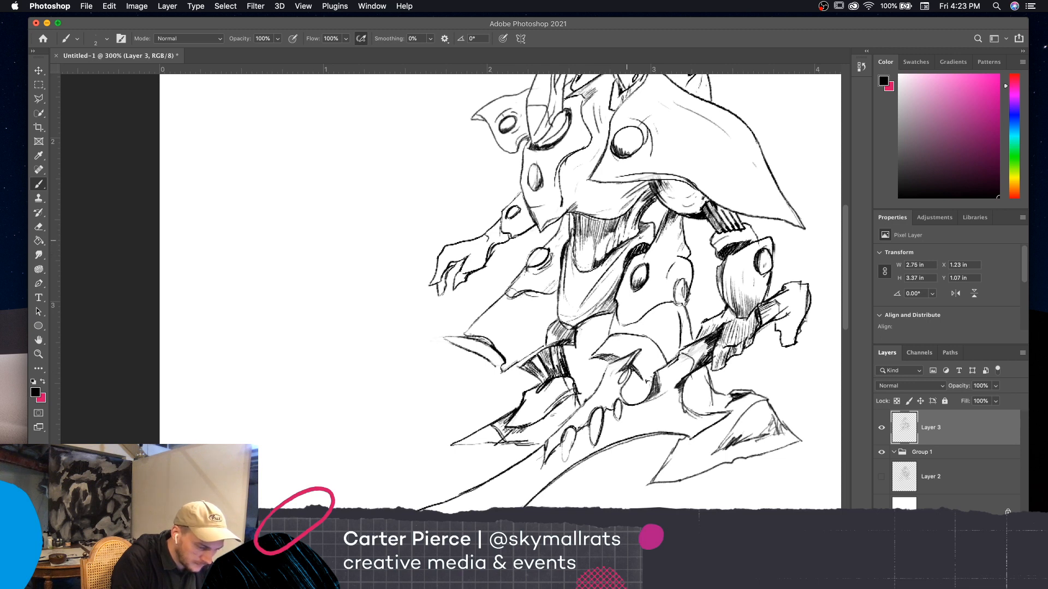
Erase the row of oval holes along the upper part of the blade with the eraser at 9
{"action": "mouse_move", "coordinate": [580, 268]}
{"action": "left_mouse_down"}
{"action": "mouse_move", "coordinate": [574, 233]}
{"action": "mouse_move", "coordinate": [637, 224]}
{"action": "mouse_move", "coordinate": [633, 207]}
{"action": "mouse_move", "coordinate": [649, 191]}
{"action": "left_mouse_up"}
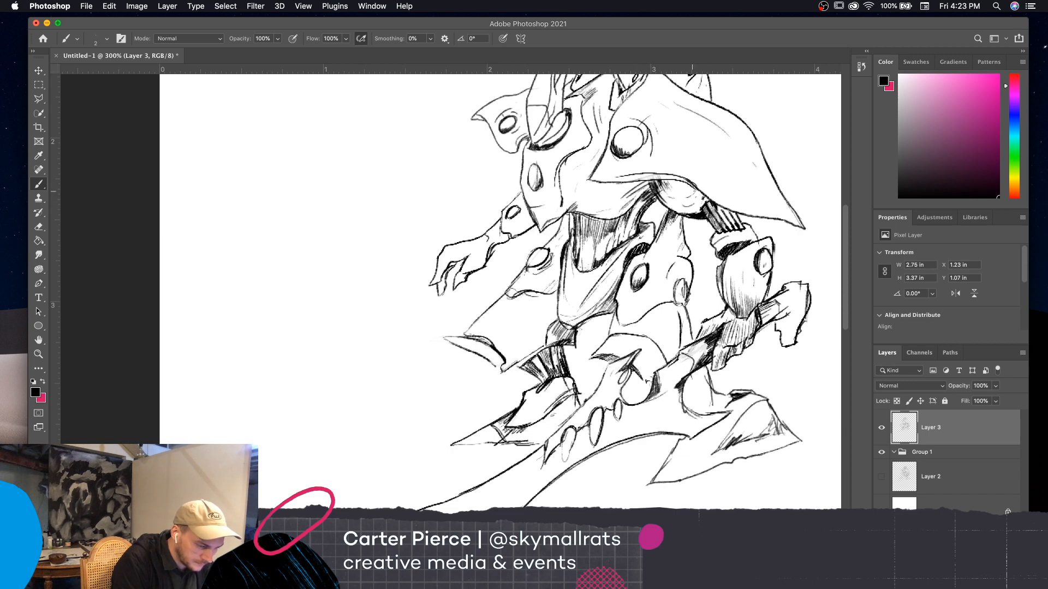
{"action": "left_click_drag", "start_coordinate": [693, 262], "coordinate": [638, 201]}
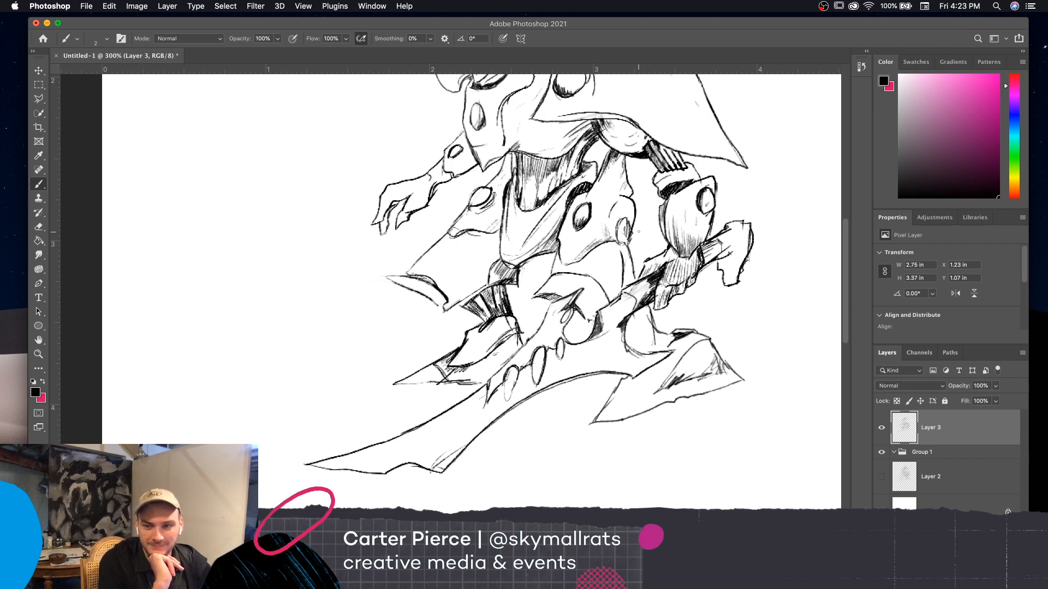
{"action": "scroll", "coordinate": [687, 209], "scroll_direction": "down", "scroll_amount": 1}
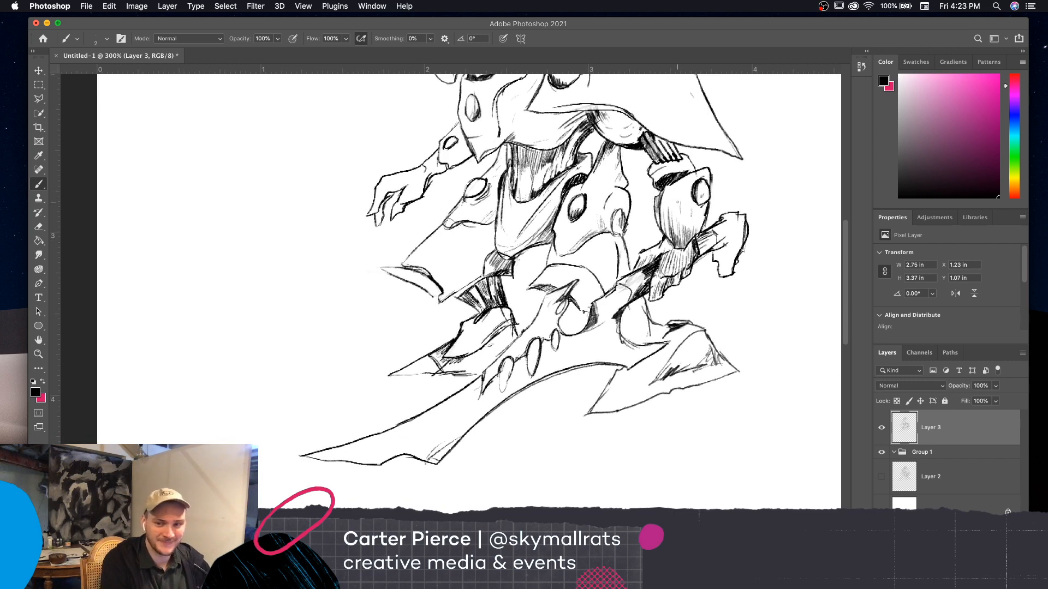
{"action": "left_click_drag", "start_coordinate": [758, 325], "coordinate": [801, 321]}
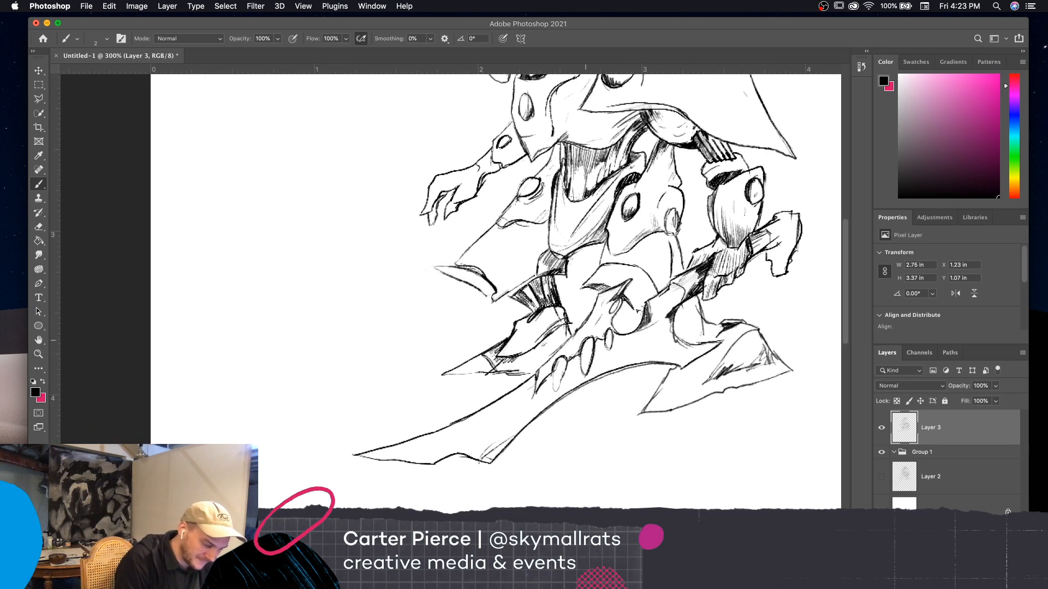
{"action": "left_click_drag", "start_coordinate": [757, 357], "coordinate": [794, 304]}
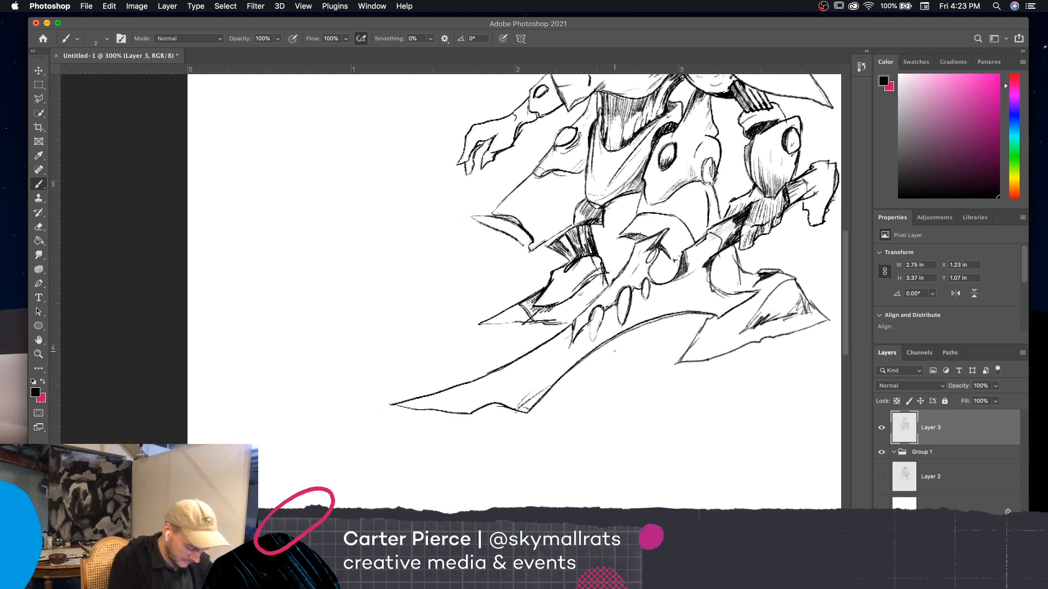
{"action": "key", "text": "e"}
{"action": "mouse_move", "coordinate": [632, 295]}
{"action": "left_mouse_down"}
{"action": "mouse_move", "coordinate": [626, 284]}
{"action": "mouse_move", "coordinate": [592, 327]}
{"action": "mouse_move", "coordinate": [647, 283]}
{"action": "mouse_move", "coordinate": [638, 280]}
{"action": "left_mouse_up"}
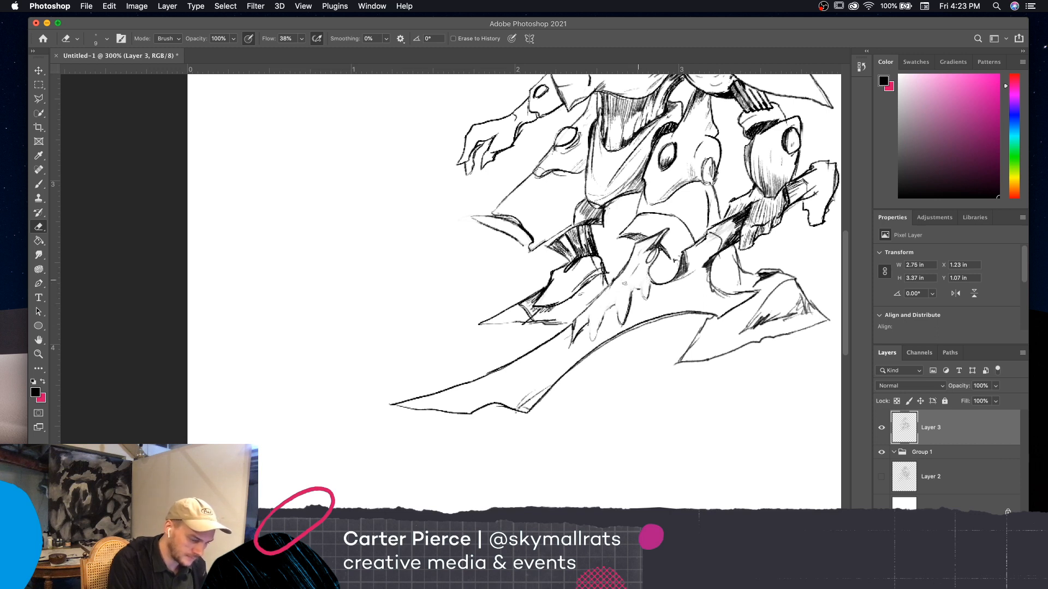
Redraw three oval holes on the blade as double outlines with inner ovals, using the brush at 2
{"action": "key", "text": "b"}
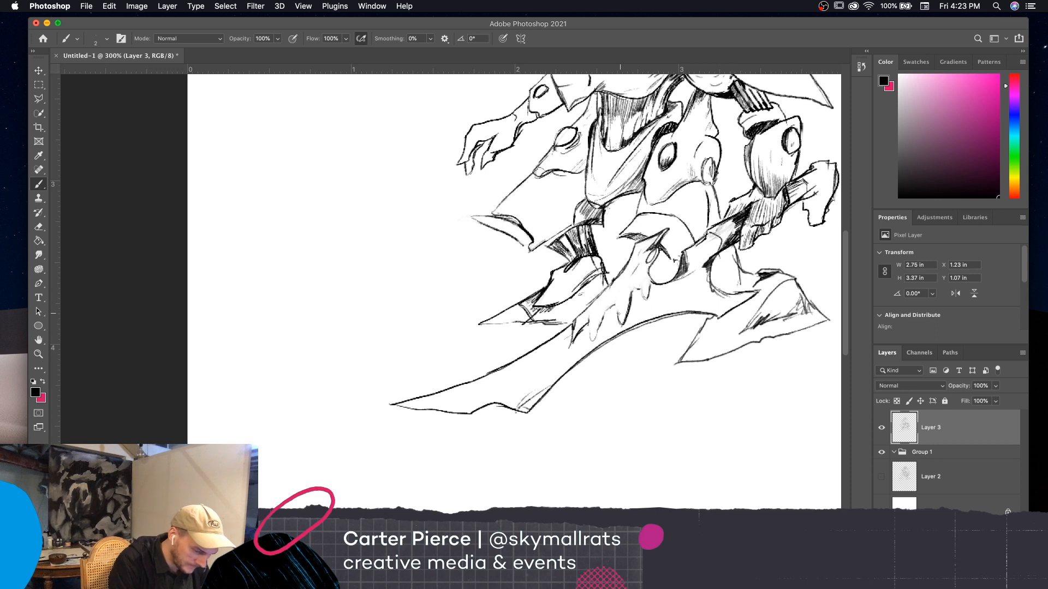
{"action": "mouse_move", "coordinate": [617, 314]}
{"action": "left_mouse_down"}
{"action": "mouse_move", "coordinate": [630, 289]}
{"action": "mouse_move", "coordinate": [631, 304]}
{"action": "mouse_move", "coordinate": [614, 321]}
{"action": "mouse_move", "coordinate": [628, 284]}
{"action": "mouse_move", "coordinate": [633, 315]}
{"action": "mouse_move", "coordinate": [635, 302]}
{"action": "left_mouse_up"}
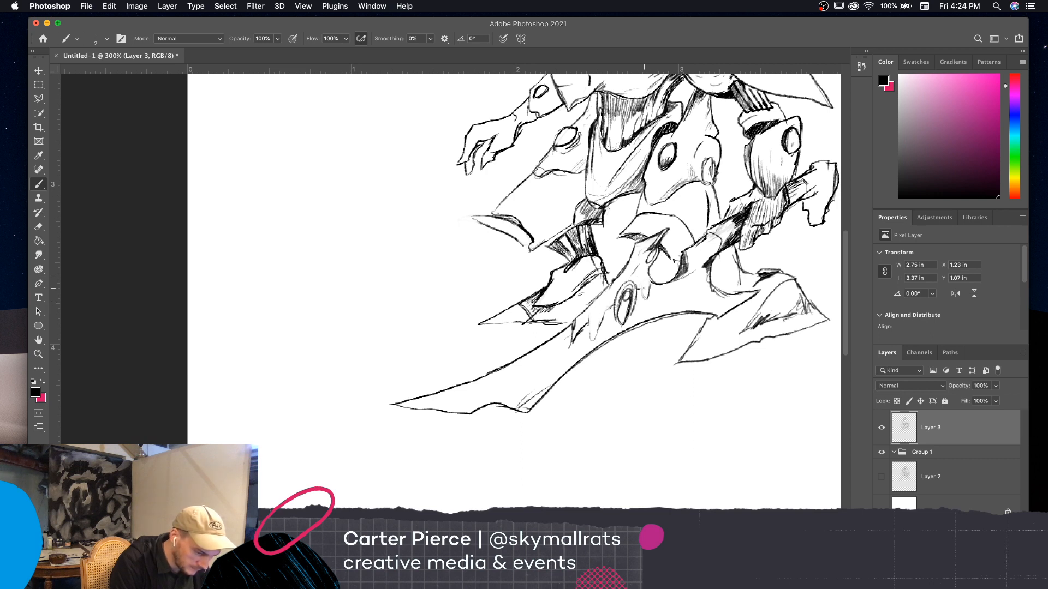
{"action": "mouse_move", "coordinate": [647, 281]}
{"action": "left_mouse_down"}
{"action": "mouse_move", "coordinate": [641, 305]}
{"action": "mouse_move", "coordinate": [651, 278]}
{"action": "mouse_move", "coordinate": [652, 295]}
{"action": "mouse_move", "coordinate": [642, 303]}
{"action": "mouse_move", "coordinate": [642, 282]}
{"action": "left_mouse_up"}
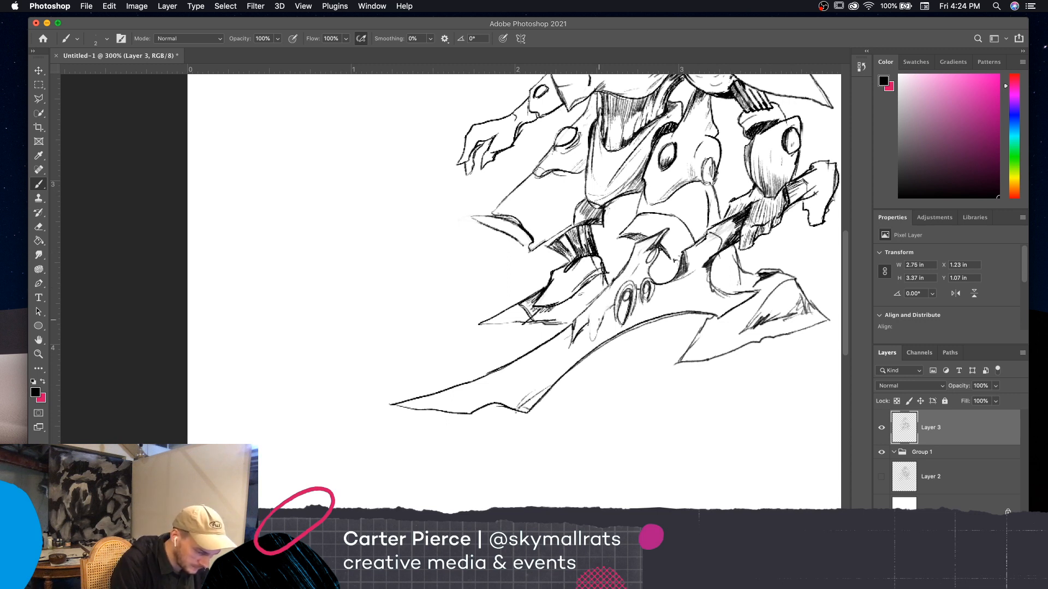
{"action": "mouse_move", "coordinate": [601, 304]}
{"action": "left_mouse_down"}
{"action": "mouse_move", "coordinate": [598, 331]}
{"action": "mouse_move", "coordinate": [600, 306]}
{"action": "mouse_move", "coordinate": [589, 310]}
{"action": "mouse_move", "coordinate": [587, 339]}
{"action": "left_mouse_up"}
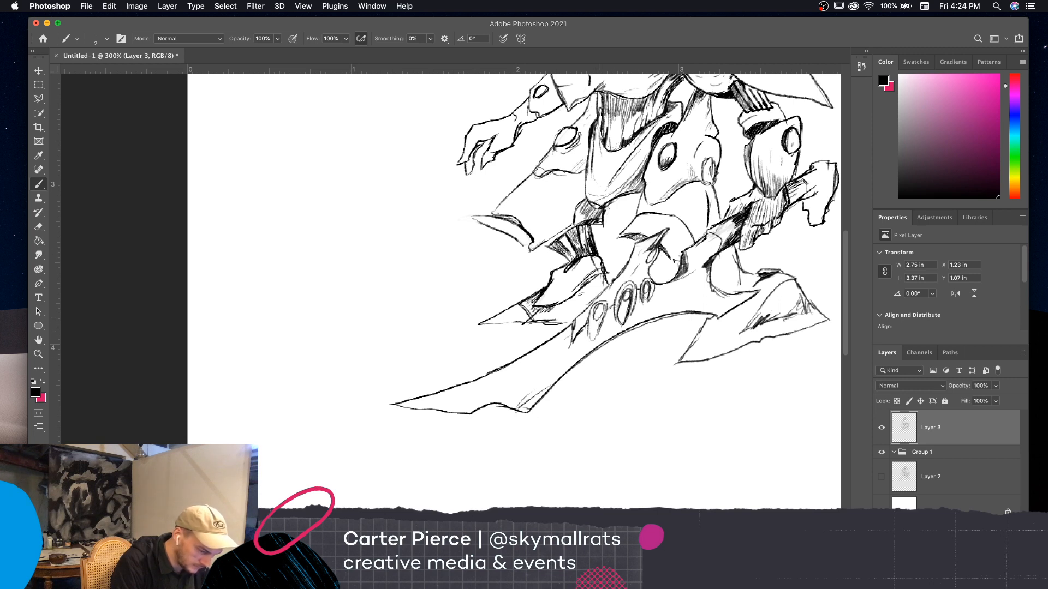
{"action": "left_click_drag", "start_coordinate": [593, 312], "coordinate": [591, 342]}
{"action": "mouse_move", "coordinate": [606, 313]}
{"action": "left_mouse_down"}
{"action": "mouse_move", "coordinate": [592, 338]}
{"action": "mouse_move", "coordinate": [601, 326]}
{"action": "left_mouse_up"}
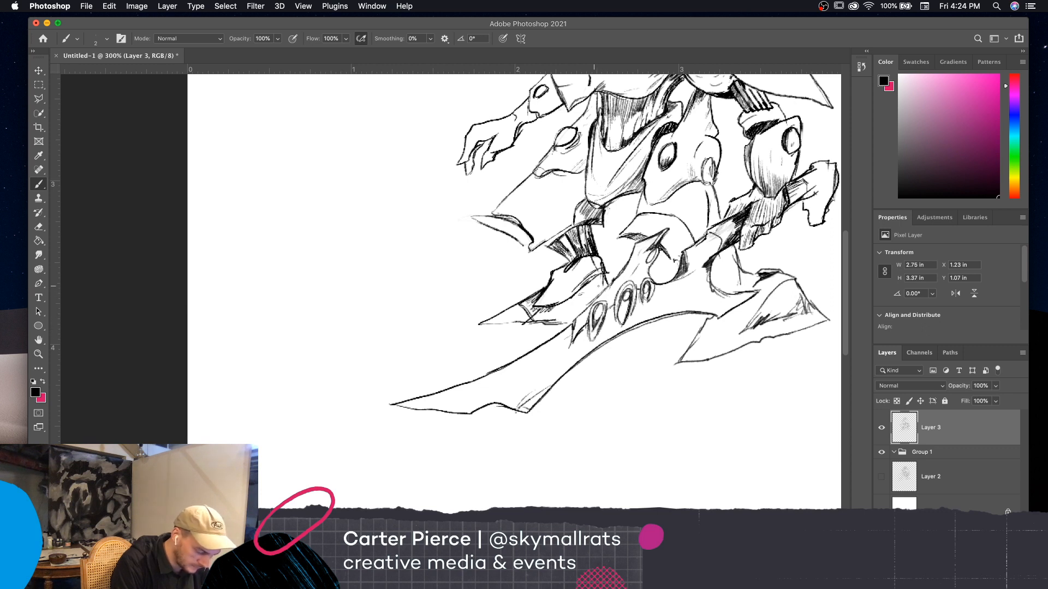
Clear the leftover lines beside the blade's ovals, draw a fourth smaller oval toward the tip, and darken the inside of the largest one
{"action": "key", "text": "e"}
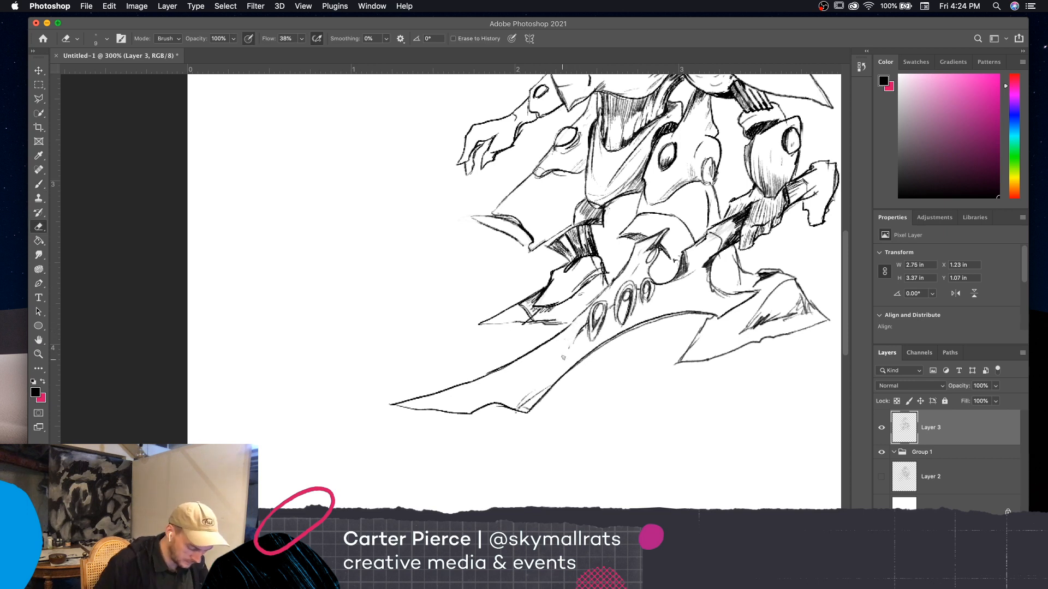
{"action": "key", "text": "b"}
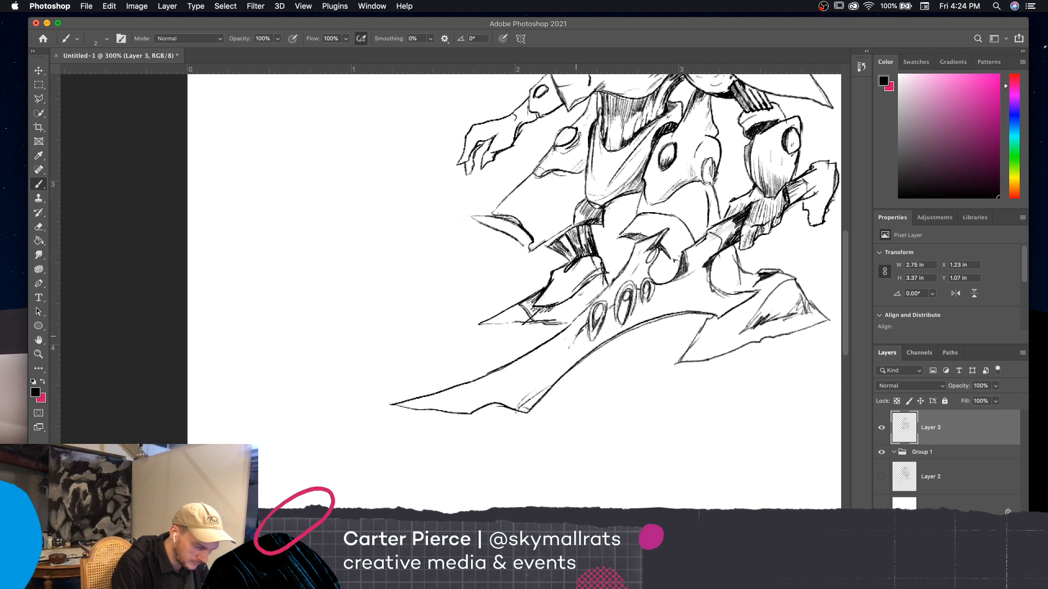
{"action": "left_click_drag", "start_coordinate": [577, 326], "coordinate": [570, 338]}
{"action": "mouse_move", "coordinate": [579, 332]}
{"action": "left_mouse_down"}
{"action": "mouse_move", "coordinate": [565, 349]}
{"action": "mouse_move", "coordinate": [576, 328]}
{"action": "left_mouse_up"}
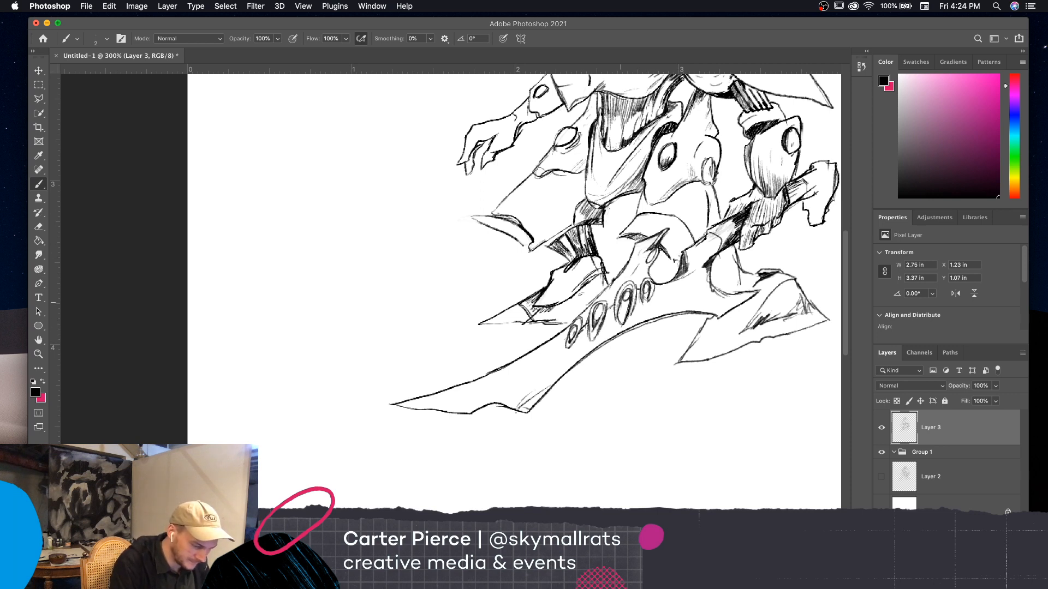
{"action": "mouse_move", "coordinate": [621, 303]}
{"action": "left_mouse_down"}
{"action": "mouse_move", "coordinate": [625, 310]}
{"action": "mouse_move", "coordinate": [630, 301]}
{"action": "left_mouse_up"}
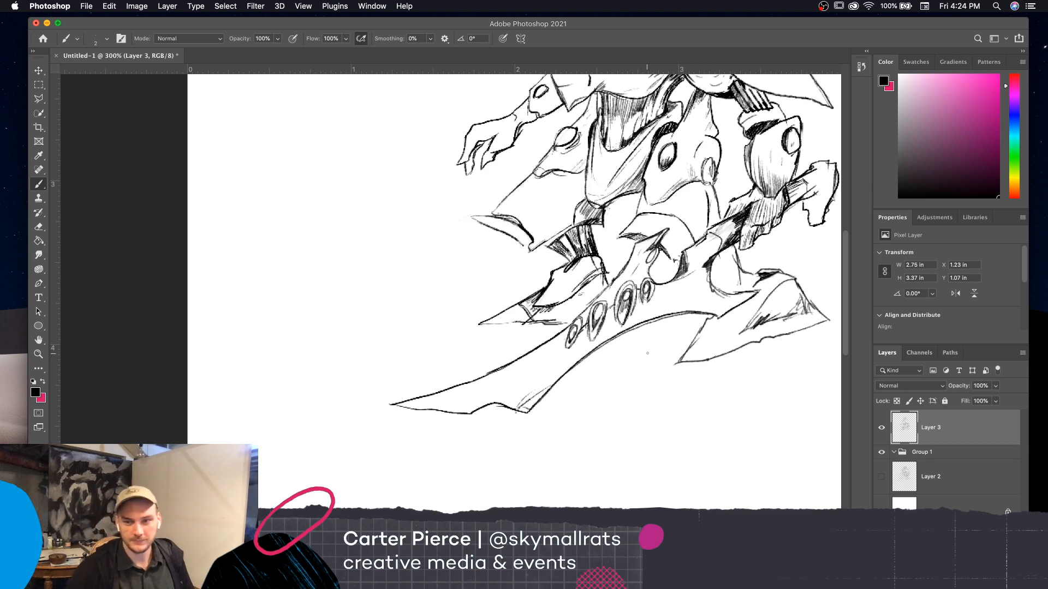
Erase the cloth flap's lower contour beside the leg, redraw it as a curved edge, and hatch the shadow under the knobbed plate
{"action": "key", "text": "e"}
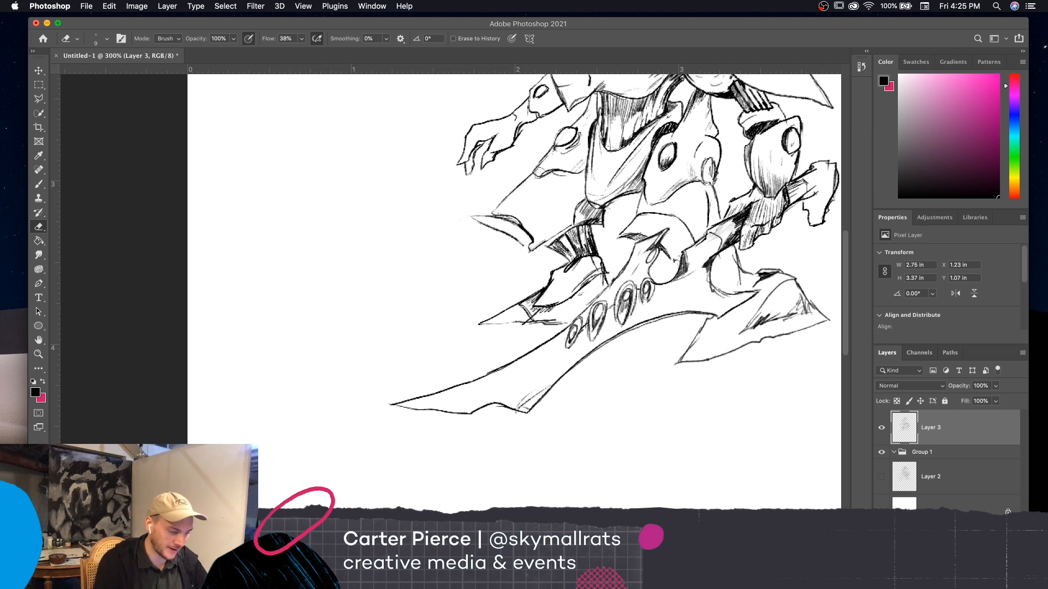
{"action": "key", "text": "bracketright"}
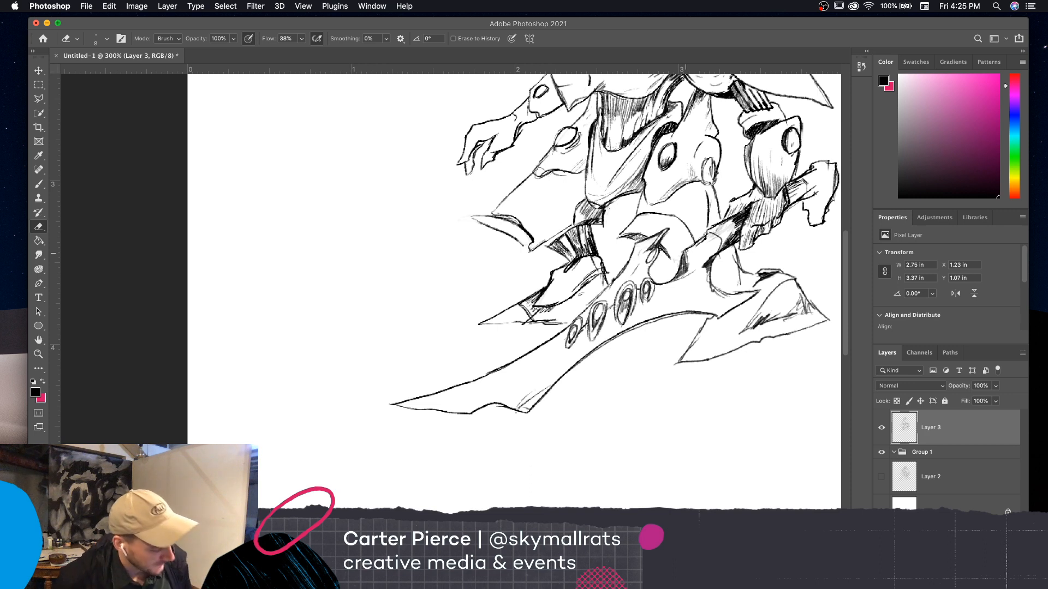
{"action": "key", "text": "b"}
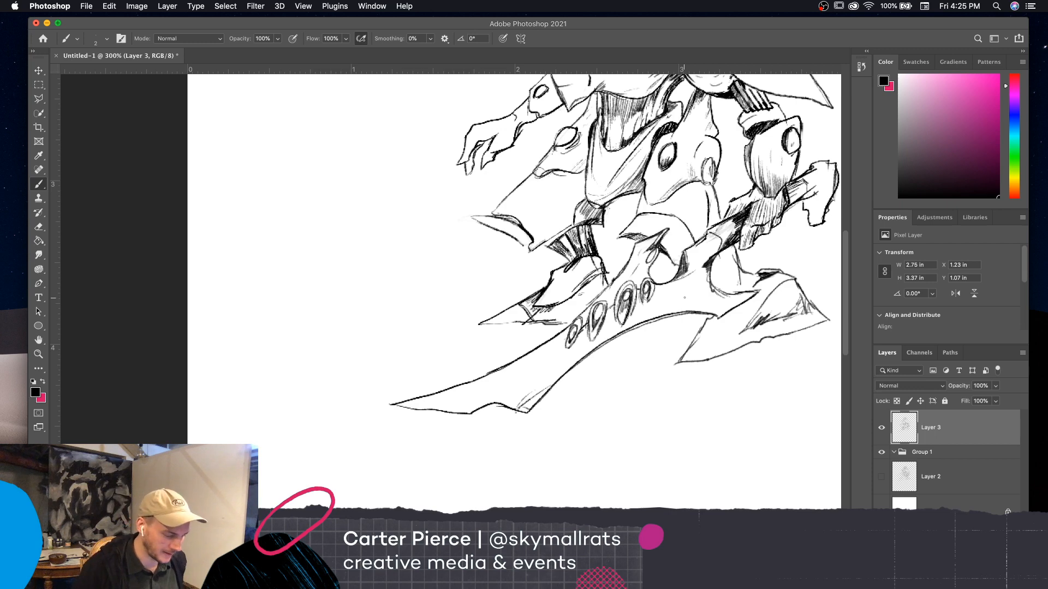
{"action": "left_click_drag", "start_coordinate": [763, 441], "coordinate": [742, 485]}
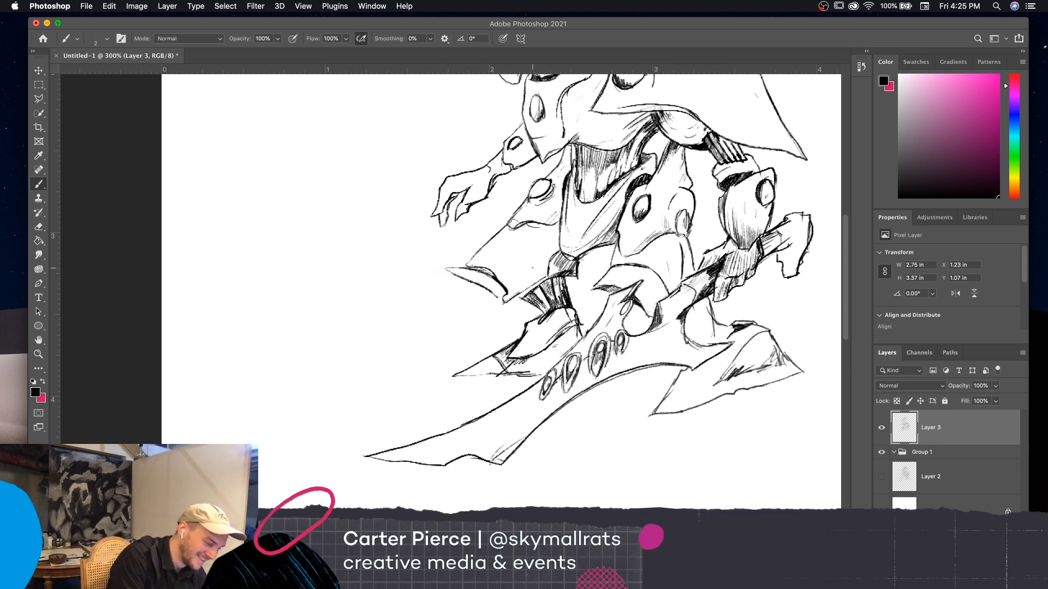
{"action": "key", "text": "e"}
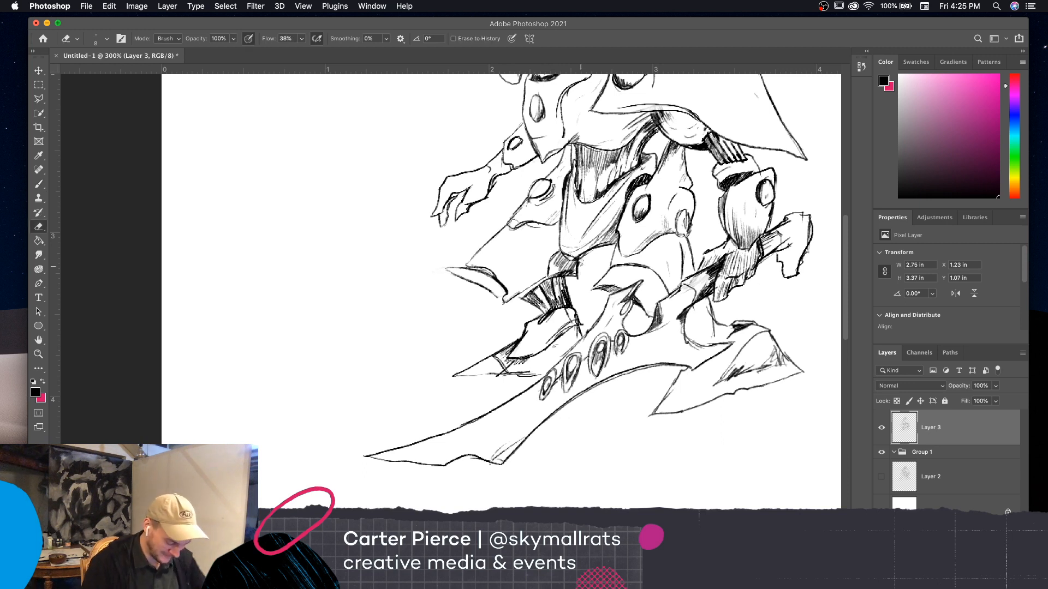
{"action": "mouse_move", "coordinate": [580, 264]}
{"action": "left_mouse_down"}
{"action": "mouse_move", "coordinate": [519, 281]}
{"action": "mouse_move", "coordinate": [517, 296]}
{"action": "mouse_move", "coordinate": [548, 257]}
{"action": "mouse_move", "coordinate": [514, 305]}
{"action": "left_mouse_up"}
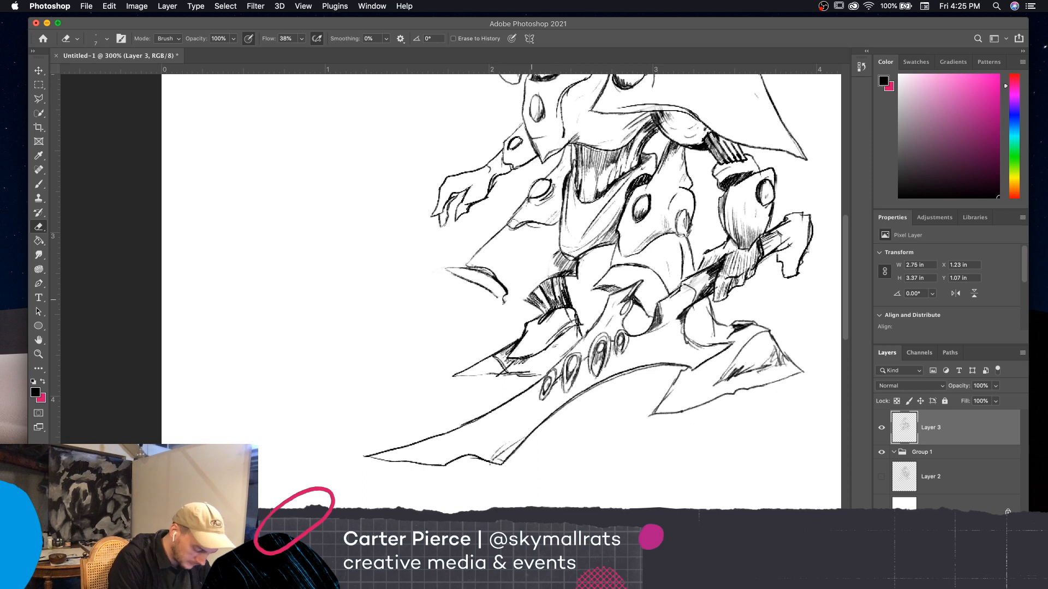
{"action": "key", "text": "b"}
{"action": "mouse_move", "coordinate": [505, 299]}
{"action": "left_mouse_down"}
{"action": "mouse_move", "coordinate": [516, 312]}
{"action": "mouse_move", "coordinate": [532, 237]}
{"action": "mouse_move", "coordinate": [531, 228]}
{"action": "mouse_move", "coordinate": [505, 234]}
{"action": "left_mouse_up"}
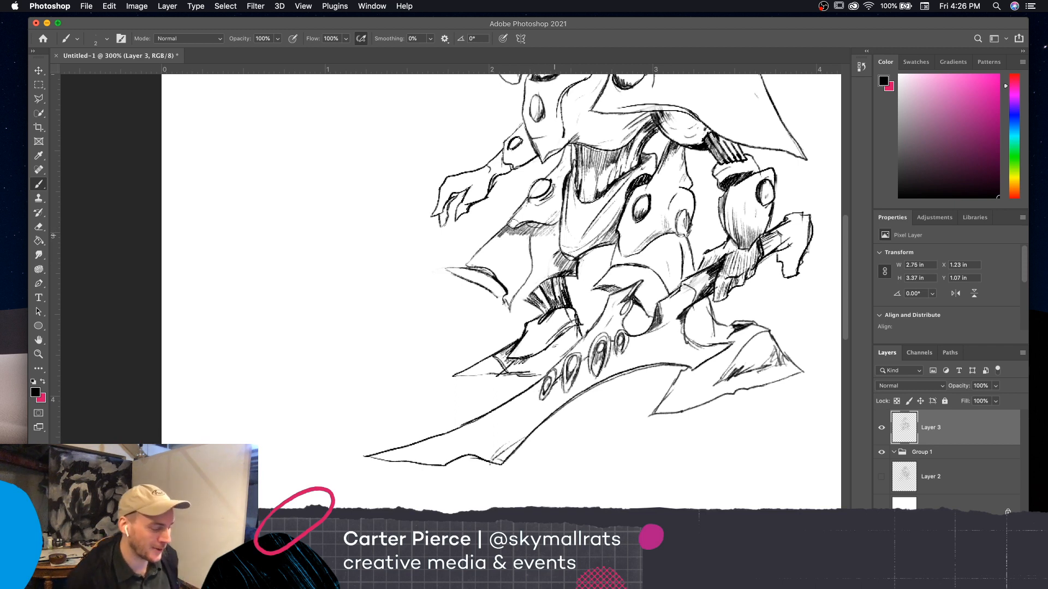
Erase the dark hip shading below the abdomen with the eraser at 10 and redraw the thin contour there with the brush
{"action": "key", "text": "e"}
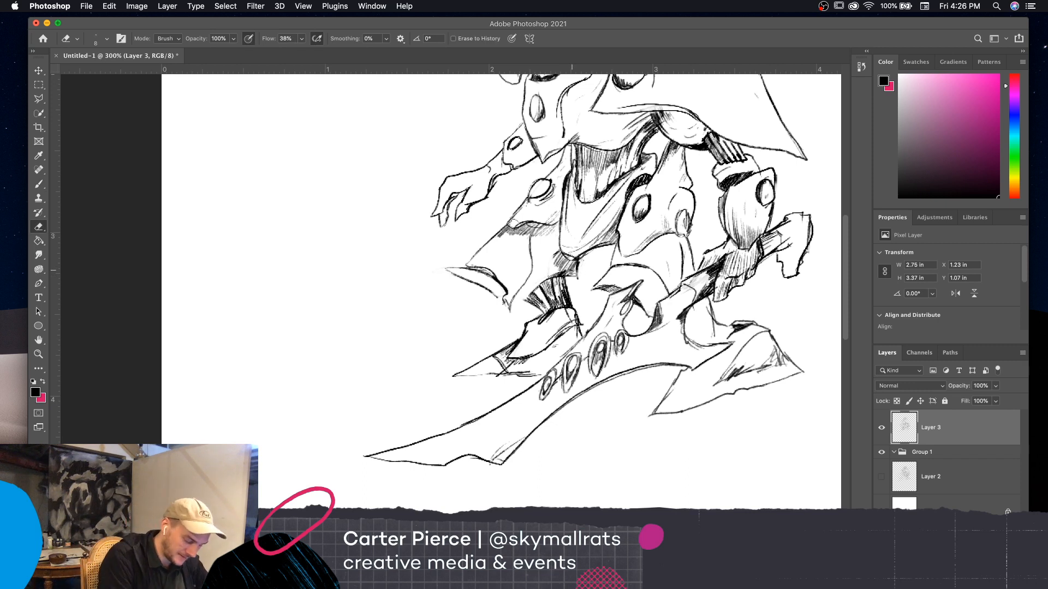
{"action": "key", "text": "bracketright"}
{"action": "key", "text": "bracketright"}
{"action": "mouse_move", "coordinate": [575, 275]}
{"action": "left_mouse_down"}
{"action": "mouse_move", "coordinate": [564, 271]}
{"action": "mouse_move", "coordinate": [577, 262]}
{"action": "mouse_move", "coordinate": [561, 268]}
{"action": "mouse_move", "coordinate": [565, 259]}
{"action": "mouse_move", "coordinate": [577, 269]}
{"action": "left_mouse_up"}
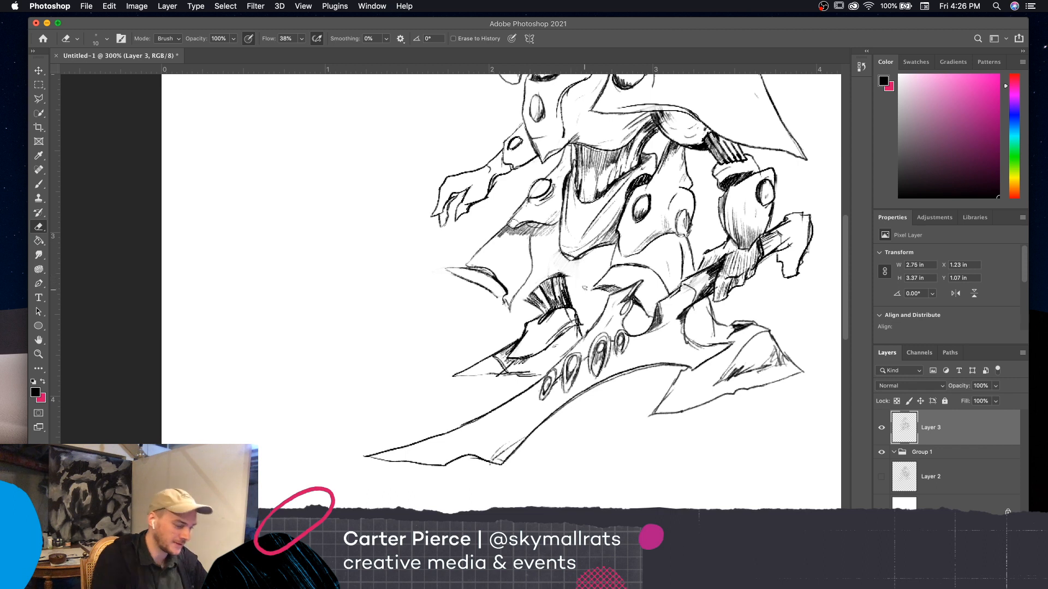
{"action": "key", "text": "b"}
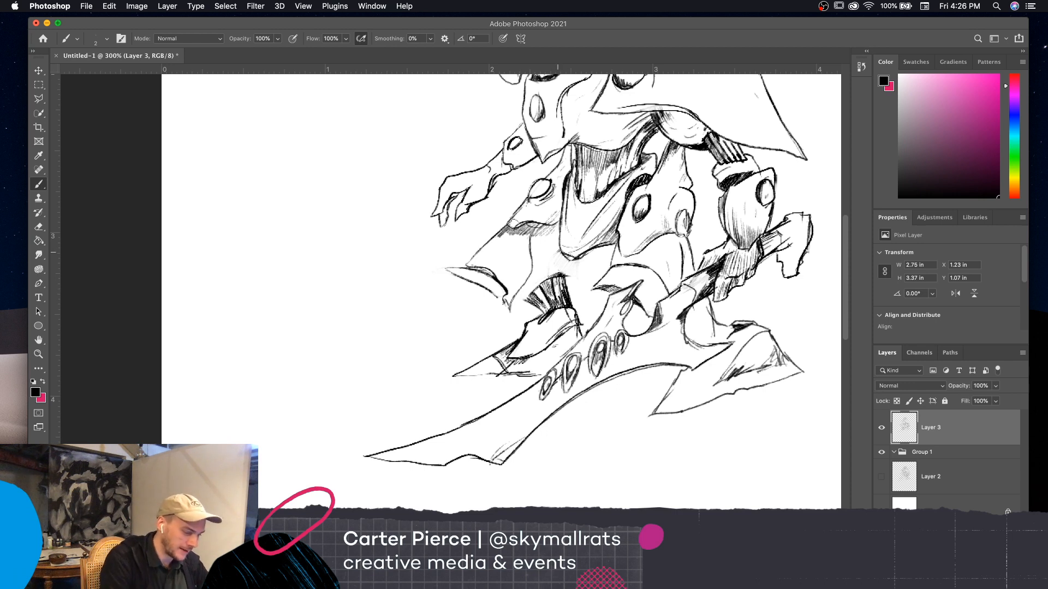
{"action": "left_click_drag", "start_coordinate": [559, 250], "coordinate": [535, 278]}
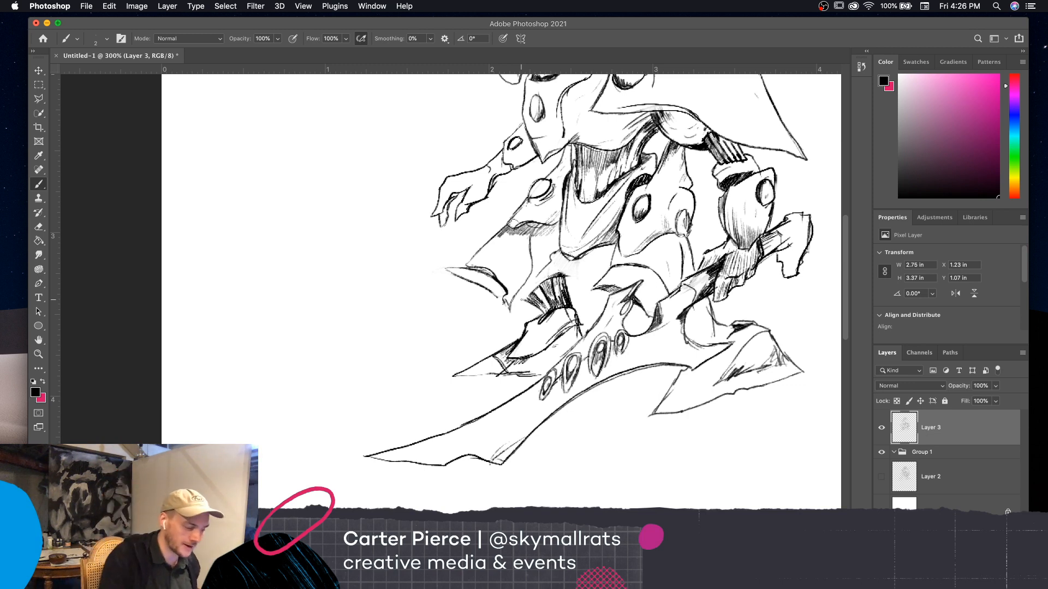
Hatch the shadow between the cloth flap's inner edge and the thigh, down to the lower leg's dark folds
{"action": "mouse_move", "coordinate": [514, 295]}
{"action": "left_mouse_down"}
{"action": "mouse_move", "coordinate": [555, 267]}
{"action": "mouse_move", "coordinate": [551, 249]}
{"action": "left_mouse_up"}
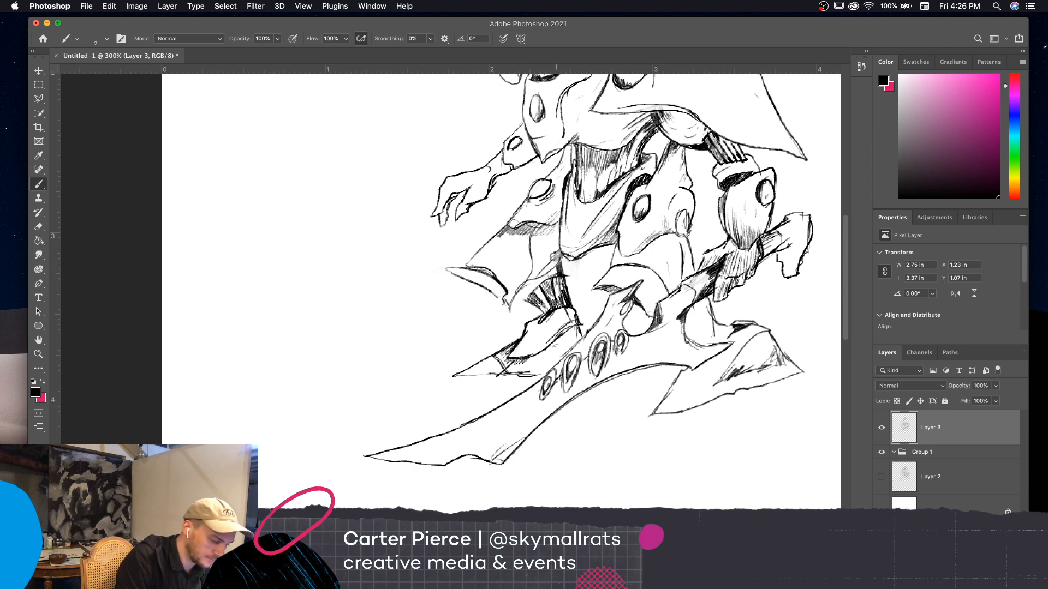
{"action": "left_click_drag", "start_coordinate": [538, 275], "coordinate": [546, 292]}
{"action": "mouse_move", "coordinate": [541, 277]}
{"action": "left_mouse_down"}
{"action": "mouse_move", "coordinate": [548, 288]}
{"action": "mouse_move", "coordinate": [527, 305]}
{"action": "left_mouse_up"}
{"action": "left_click_drag", "start_coordinate": [529, 287], "coordinate": [523, 303]}
Add light hatching to the creature's empty-handed forearm near the wrist
{"action": "mouse_move", "coordinate": [770, 429]}
{"action": "left_mouse_down"}
{"action": "mouse_move", "coordinate": [721, 497]}
{"action": "mouse_move", "coordinate": [697, 459]}
{"action": "left_mouse_up"}
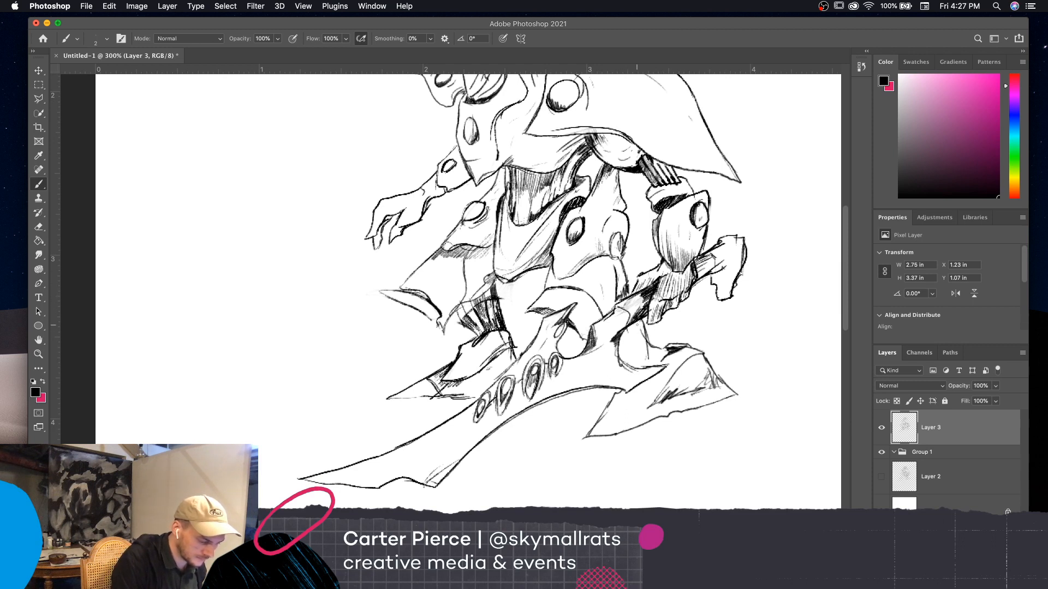
{"action": "key", "text": "super+minus"}
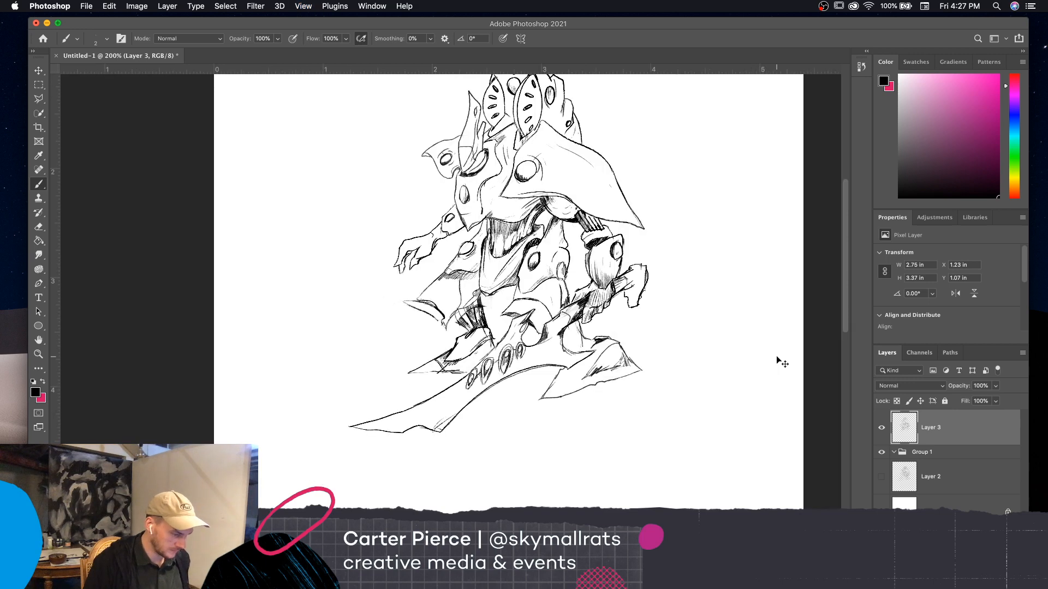
{"action": "key", "text": "super+minus"}
{"action": "key", "text": "super+plus"}
{"action": "key", "text": "super+plus"}
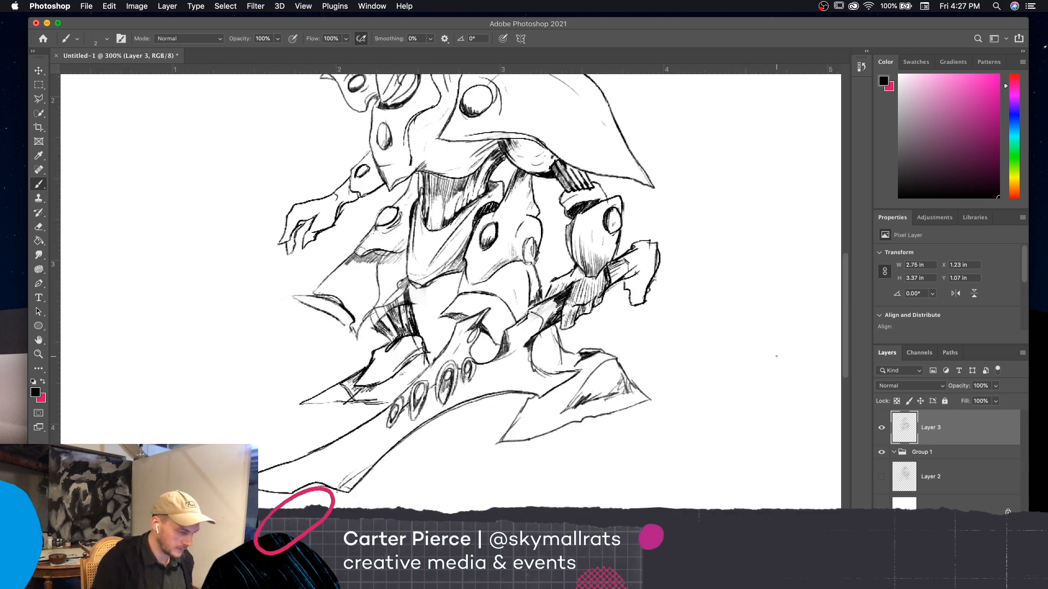
{"action": "left_click_drag", "start_coordinate": [715, 404], "coordinate": [780, 454]}
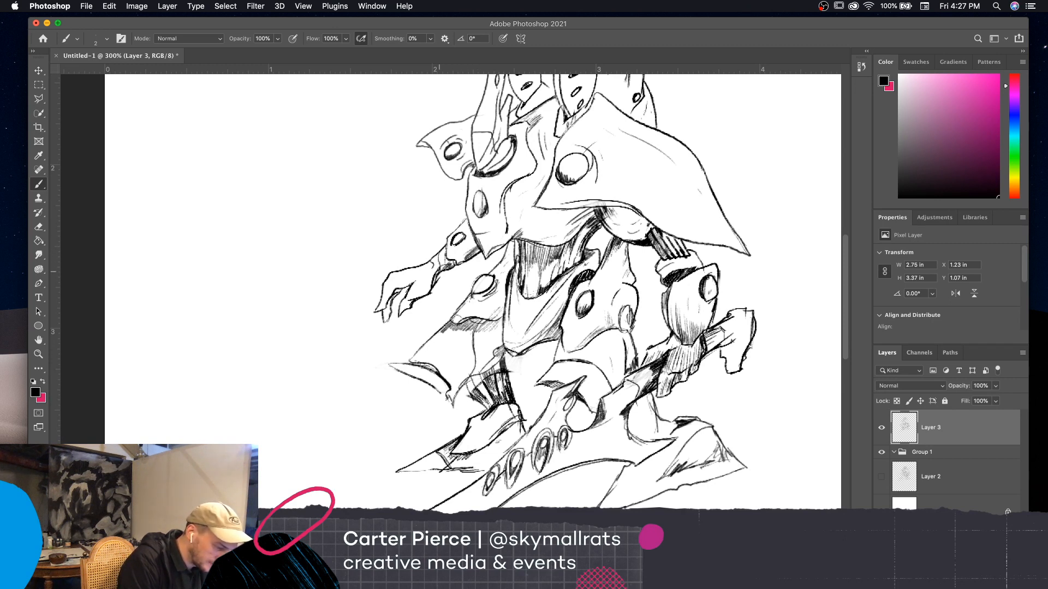
{"action": "left_click_drag", "start_coordinate": [441, 272], "coordinate": [445, 261]}
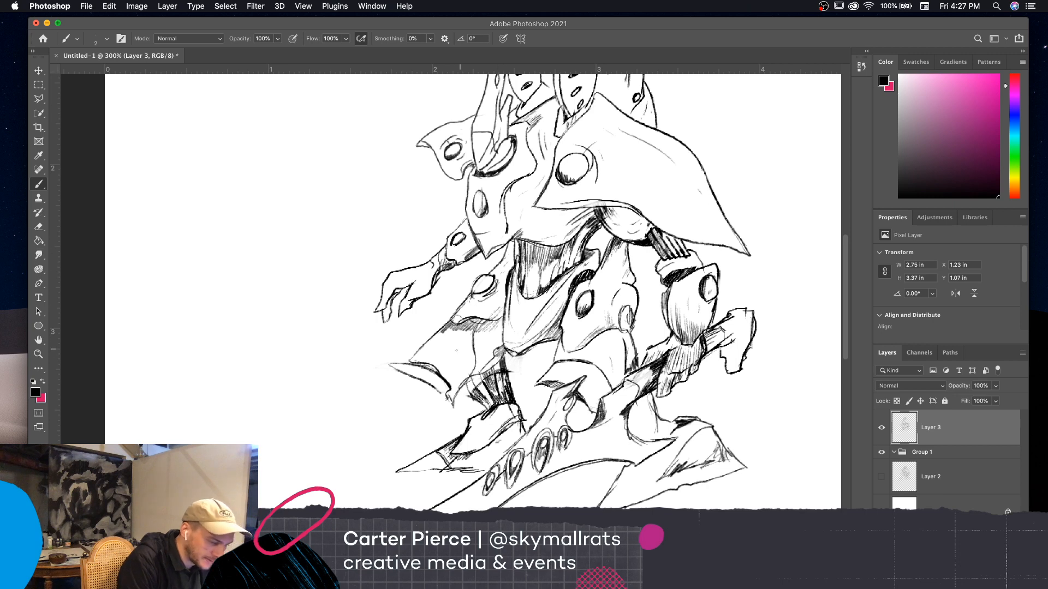
{"action": "left_click_drag", "start_coordinate": [428, 381], "coordinate": [419, 410]}
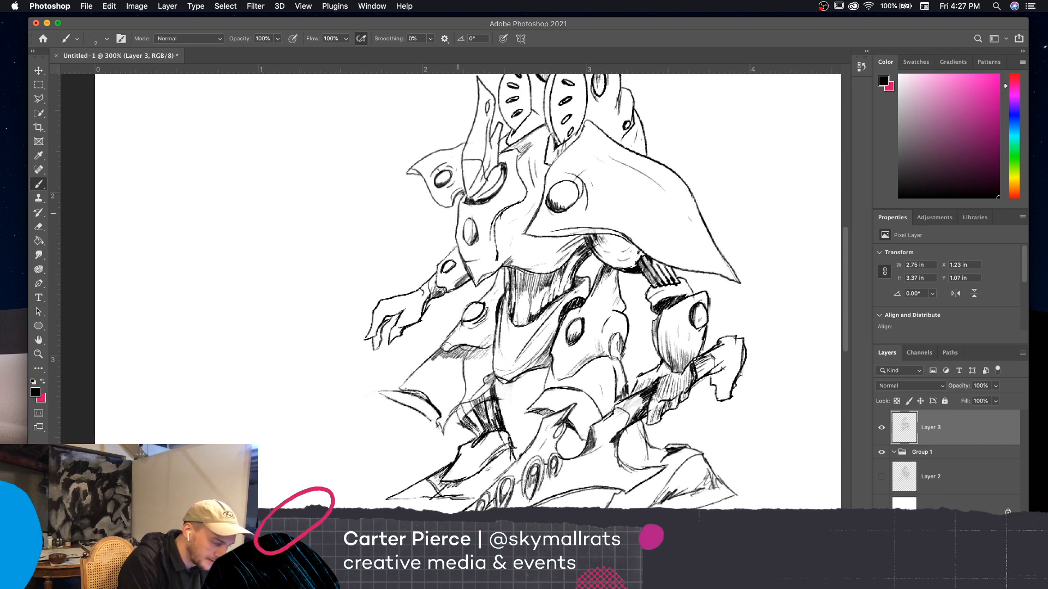
Hatch and darken the creased shadow on the armored foot below the blade-holding hand, extending the shading toward its rear point
{"action": "scroll", "coordinate": [754, 316], "scroll_direction": "down", "scroll_amount": 4}
{"action": "scroll", "coordinate": [754, 317], "scroll_direction": "right", "scroll_amount": 2}
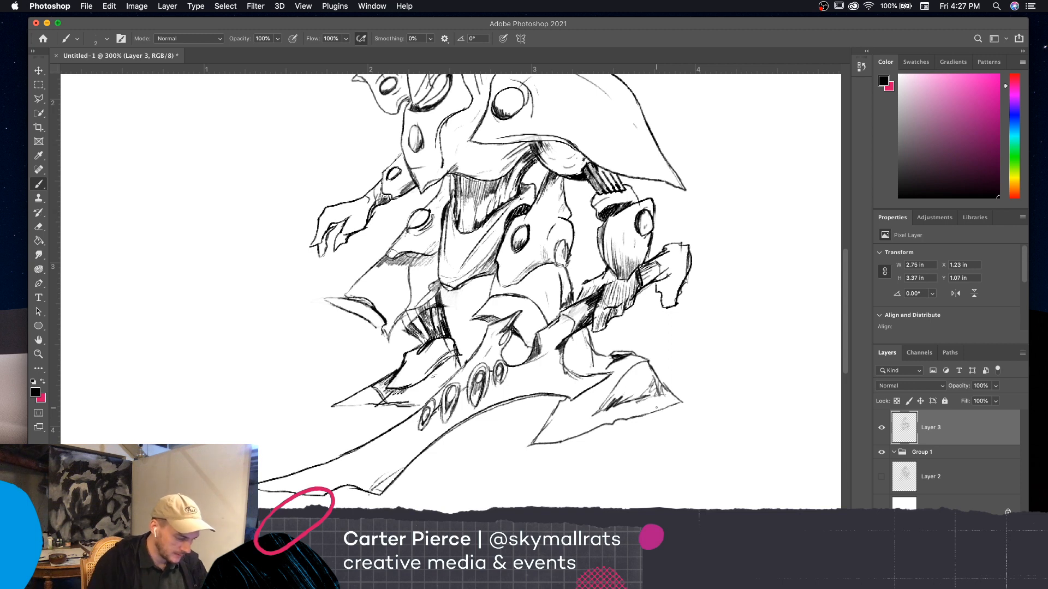
{"action": "left_click_drag", "start_coordinate": [604, 405], "coordinate": [606, 400]}
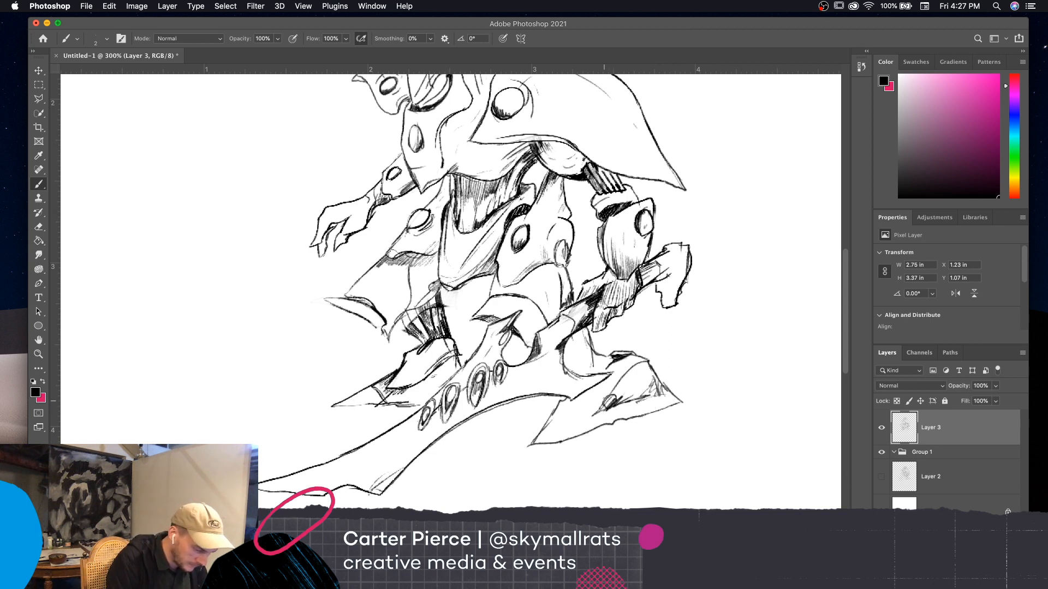
{"action": "left_click_drag", "start_coordinate": [595, 396], "coordinate": [622, 383]}
{"action": "left_click_drag", "start_coordinate": [617, 388], "coordinate": [625, 373]}
{"action": "left_click_drag", "start_coordinate": [618, 383], "coordinate": [633, 365]}
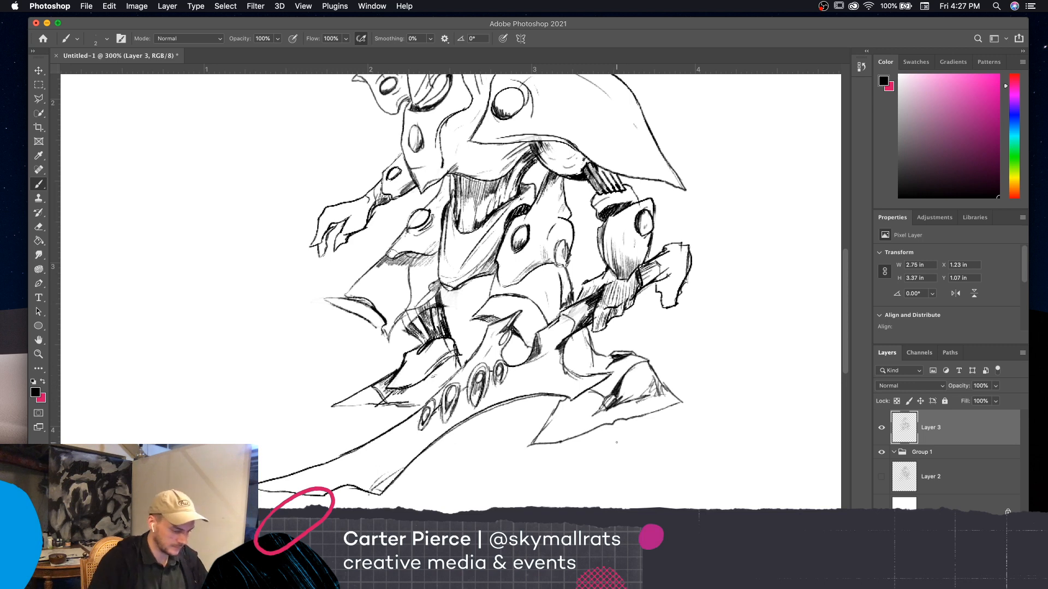
{"action": "mouse_move", "coordinate": [620, 402]}
{"action": "left_mouse_down"}
{"action": "mouse_move", "coordinate": [657, 389]}
{"action": "mouse_move", "coordinate": [642, 393]}
{"action": "left_mouse_up"}
{"action": "left_click_drag", "start_coordinate": [635, 398], "coordinate": [665, 388]}
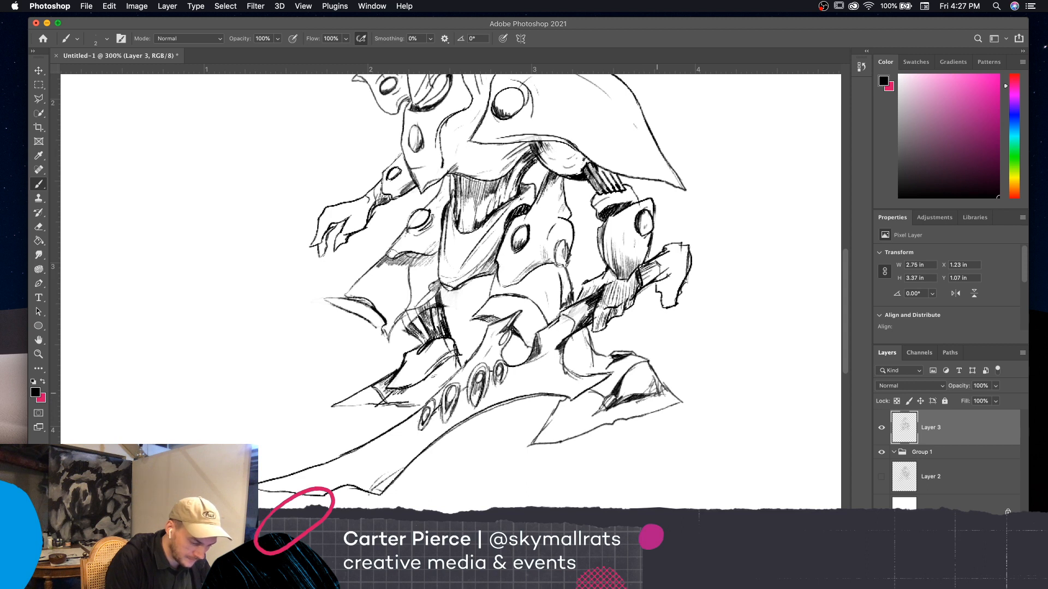
{"action": "left_click_drag", "start_coordinate": [580, 423], "coordinate": [596, 413]}
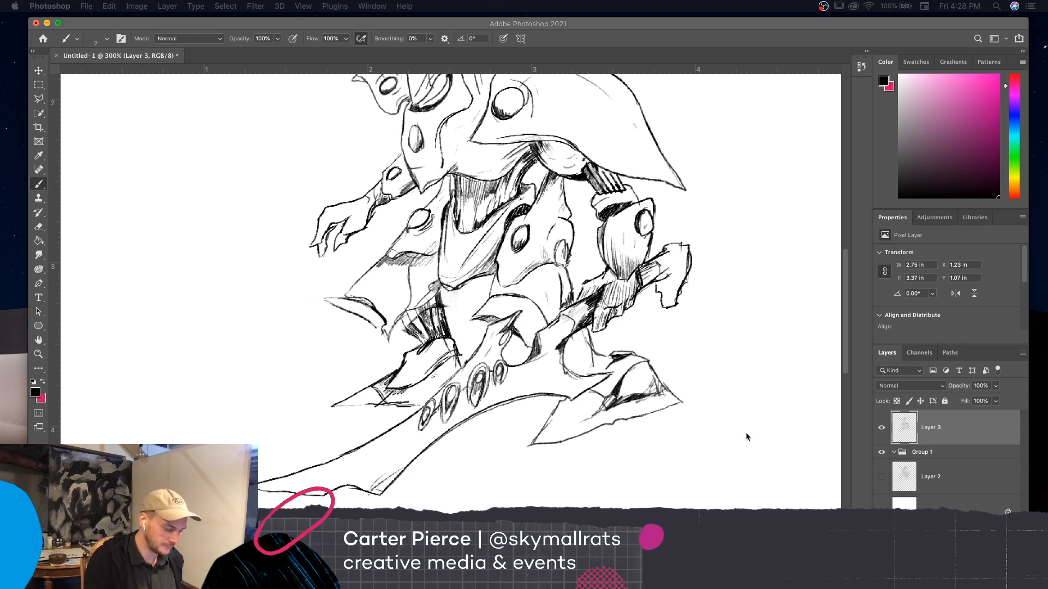
Add a new layer and try sketching a rough terrain line and scattered loose strokes around the creature with the brush at 10
{"action": "key", "text": "super+minus"}
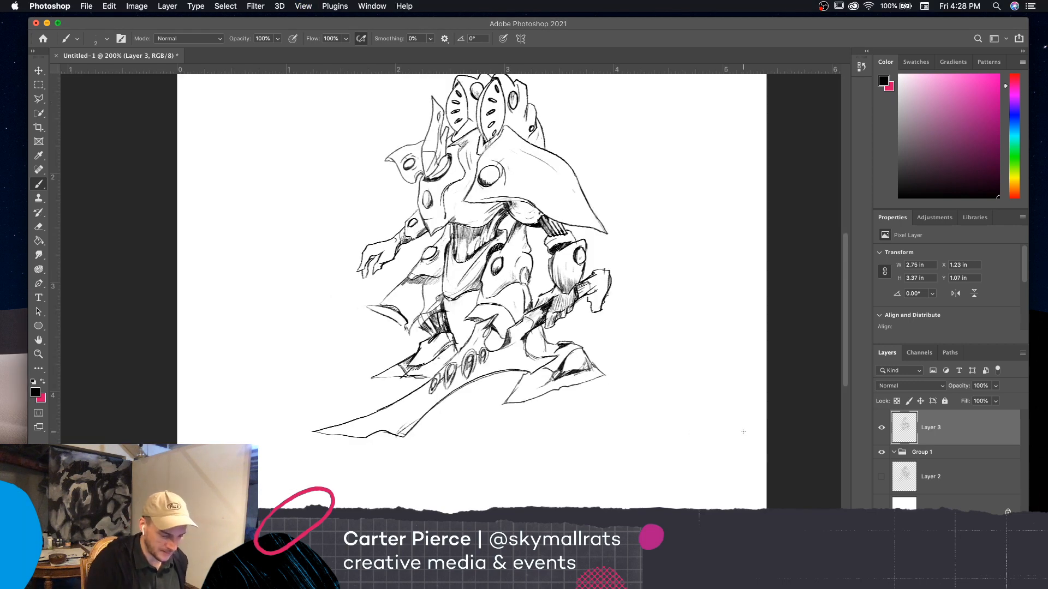
{"action": "key", "text": "super+shift+alt+n"}
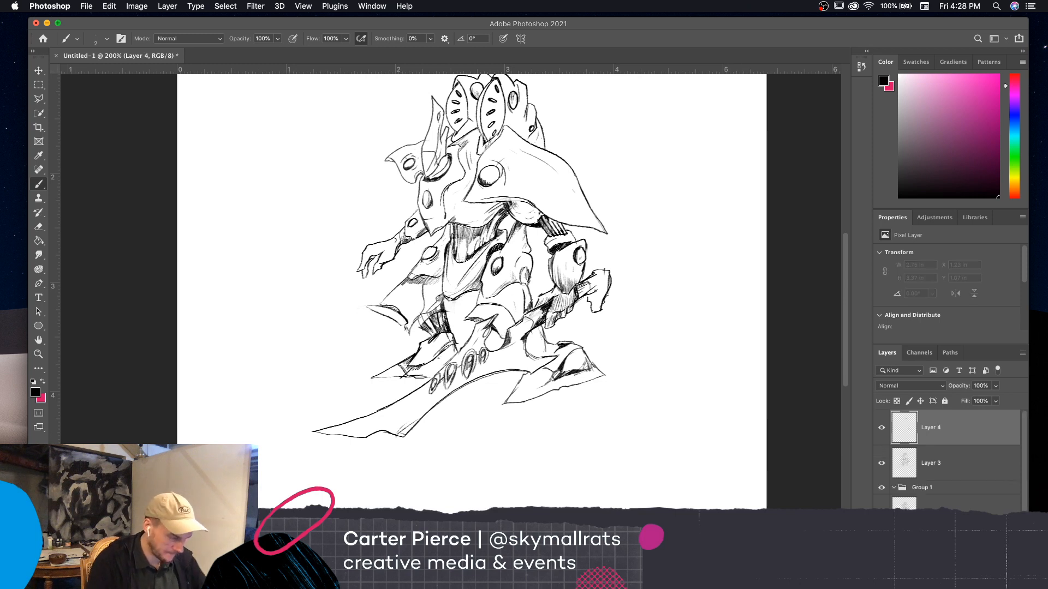
{"action": "key", "text": "bracketright"}
{"action": "key", "text": "bracketright"}
{"action": "key", "text": "bracketright"}
{"action": "key", "text": "bracketright"}
{"action": "key", "text": "bracketright"}
{"action": "key", "text": "bracketright"}
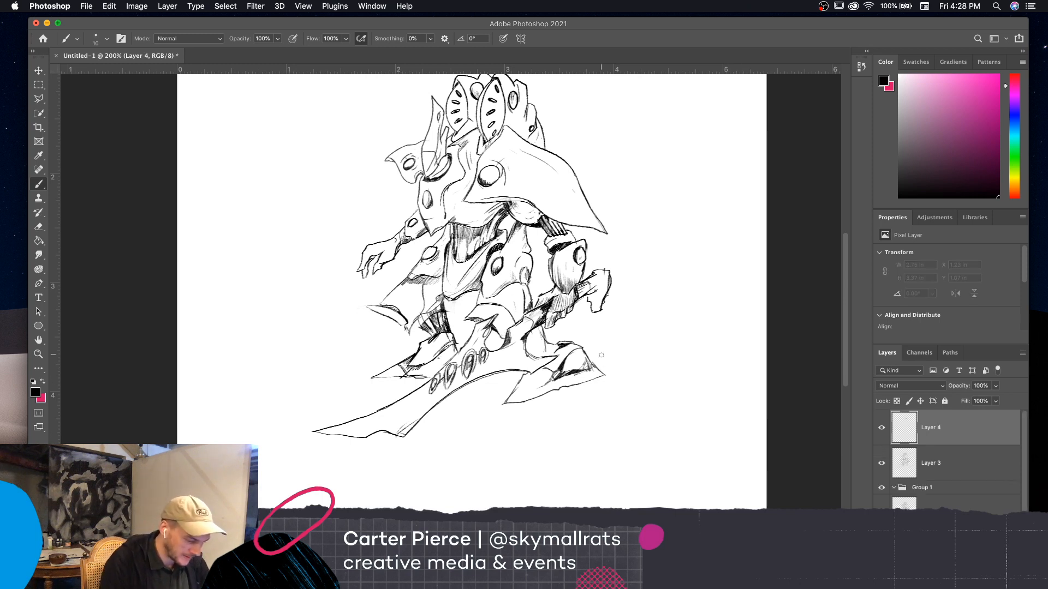
{"action": "left_click_drag", "start_coordinate": [590, 387], "coordinate": [751, 247]}
{"action": "left_click_drag", "start_coordinate": [646, 228], "coordinate": [676, 203]}
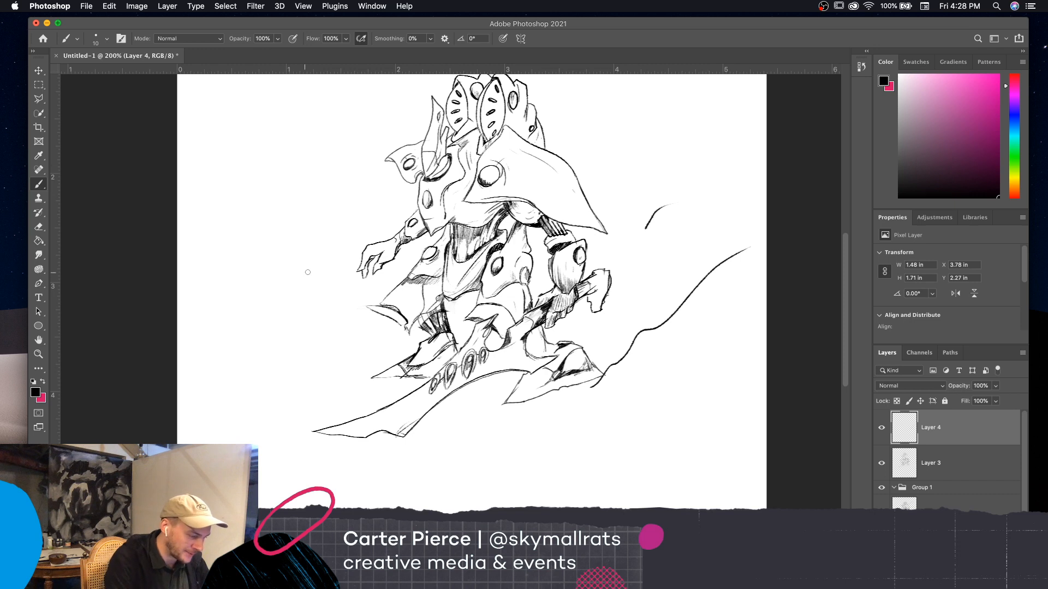
{"action": "left_click_drag", "start_coordinate": [316, 252], "coordinate": [341, 213]}
{"action": "left_click_drag", "start_coordinate": [597, 129], "coordinate": [659, 103]}
{"action": "mouse_move", "coordinate": [503, 438]}
{"action": "left_mouse_down"}
{"action": "mouse_move", "coordinate": [525, 483]}
{"action": "mouse_move", "coordinate": [587, 471]}
{"action": "left_mouse_up"}
{"action": "left_click_drag", "start_coordinate": [596, 432], "coordinate": [626, 438]}
{"action": "left_click_drag", "start_coordinate": [627, 405], "coordinate": [656, 411]}
{"action": "mouse_move", "coordinate": [644, 366]}
{"action": "left_mouse_down"}
{"action": "mouse_move", "coordinate": [665, 364]}
{"action": "mouse_move", "coordinate": [660, 343]}
{"action": "left_mouse_up"}
{"action": "mouse_move", "coordinate": [464, 474]}
{"action": "left_mouse_down"}
{"action": "mouse_move", "coordinate": [454, 489]}
{"action": "mouse_move", "coordinate": [410, 487]}
{"action": "left_mouse_up"}
{"action": "left_click_drag", "start_coordinate": [361, 468], "coordinate": [353, 472]}
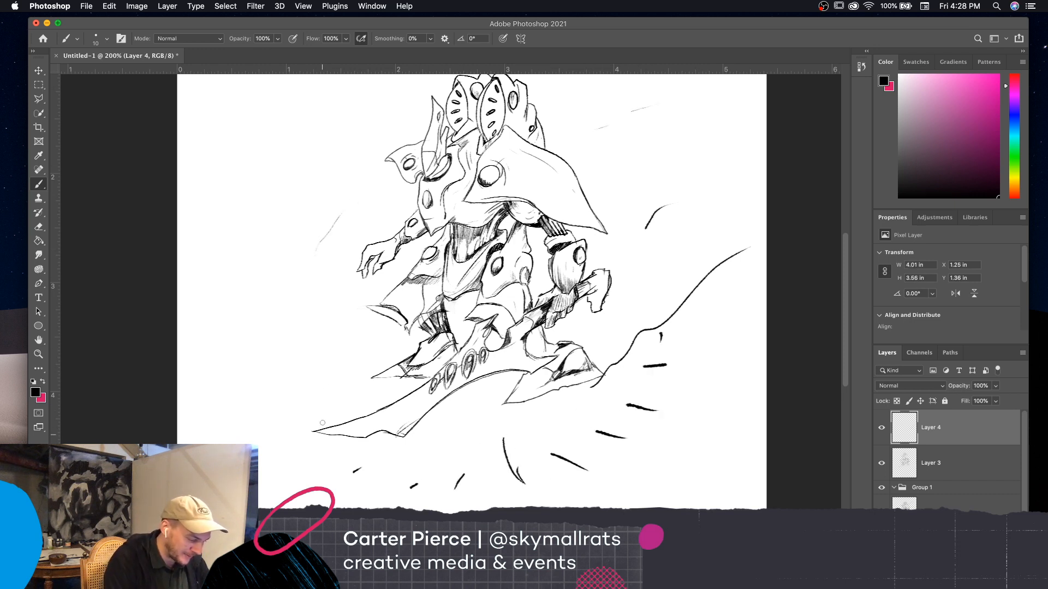
{"action": "left_click_drag", "start_coordinate": [317, 390], "coordinate": [308, 387]}
{"action": "left_click_drag", "start_coordinate": [295, 378], "coordinate": [285, 378]}
Undo all the rough terrain and loose strokes on the new layer
{"action": "key", "text": "super+z"}
{"action": "key", "text": "super+z"}
{"action": "key", "text": "super+z"}
{"action": "key", "text": "super+z"}
{"action": "key", "text": "super+z"}
{"action": "key", "text": "super+z"}
{"action": "key", "text": "super+z"}
{"action": "key", "text": "super+z"}
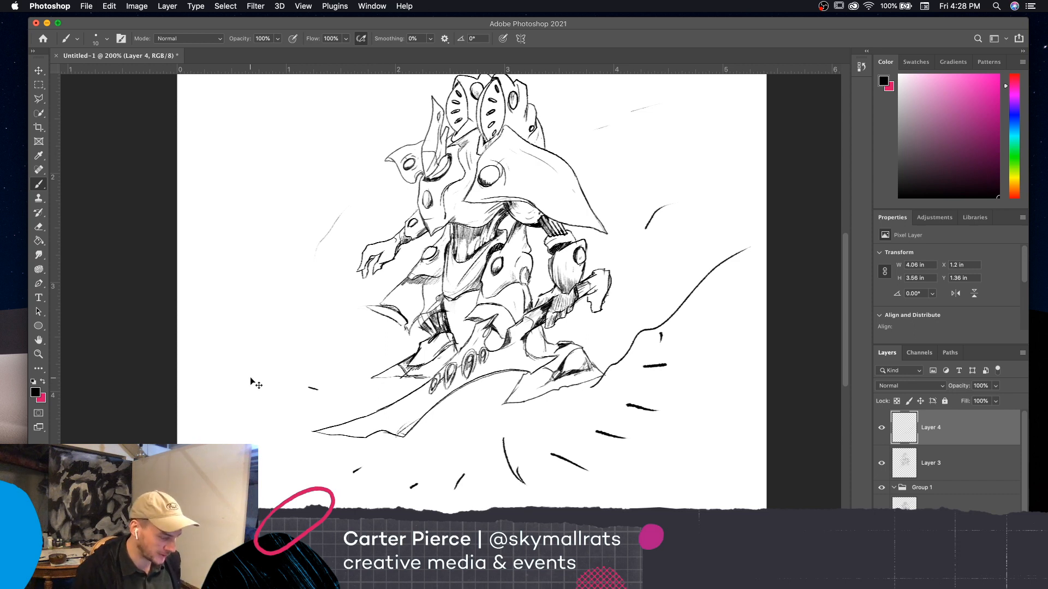
{"action": "key", "text": "super+z"}
{"action": "key", "text": "super+z"}
{"action": "key", "text": "super+z"}
{"action": "key", "text": "super+z"}
{"action": "key", "text": "super+z"}
{"action": "key", "text": "super+z"}
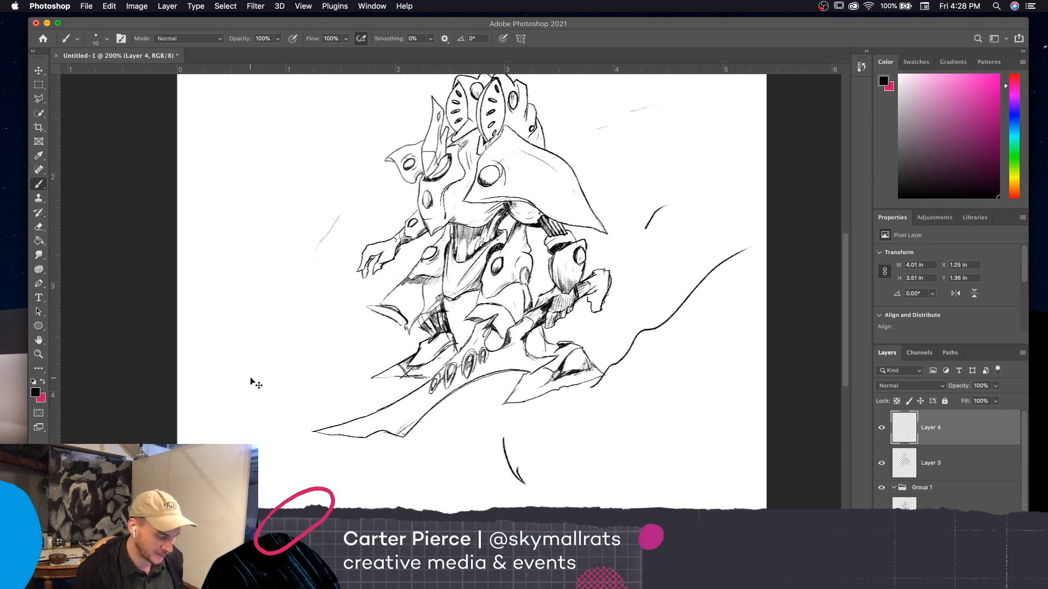
{"action": "key", "text": "super+z"}
{"action": "key", "text": "super+z"}
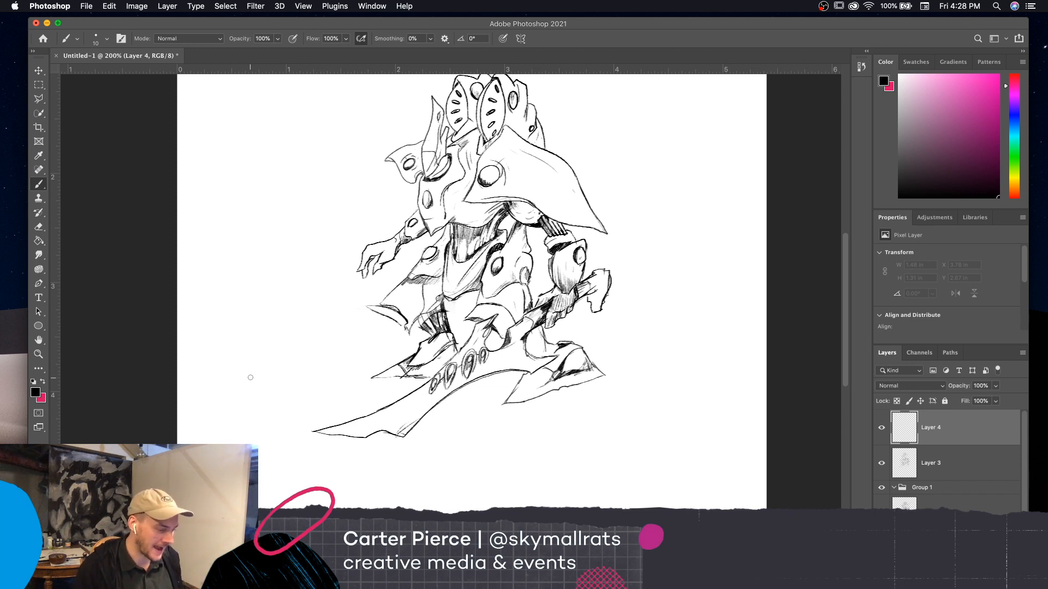
Reduce the brush size to 2 for fine line work on the creature
{"action": "key", "text": "space"}
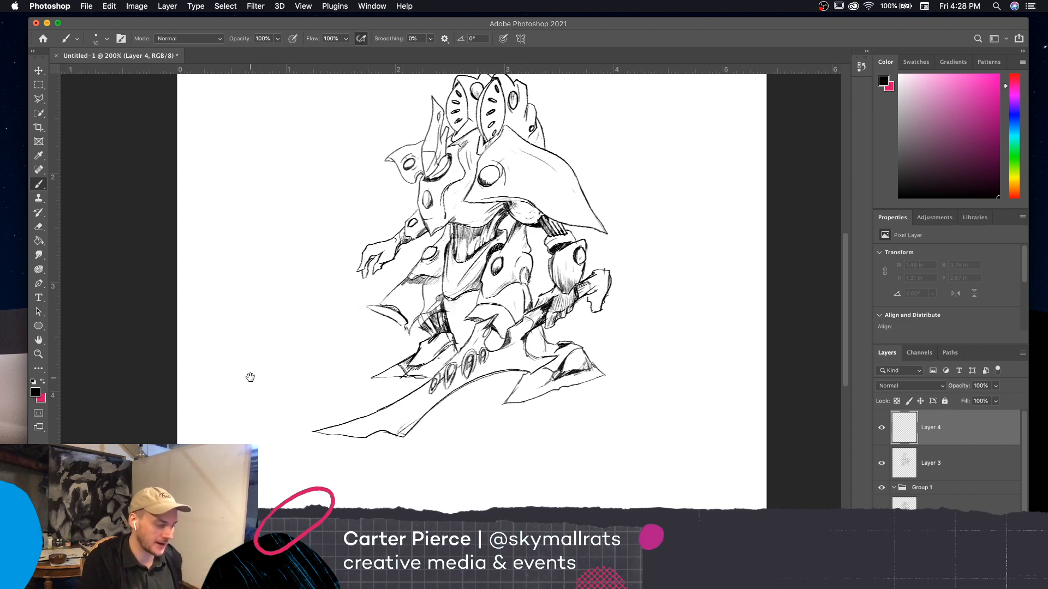
{"action": "left_click_drag", "start_coordinate": [727, 443], "coordinate": [750, 474]}
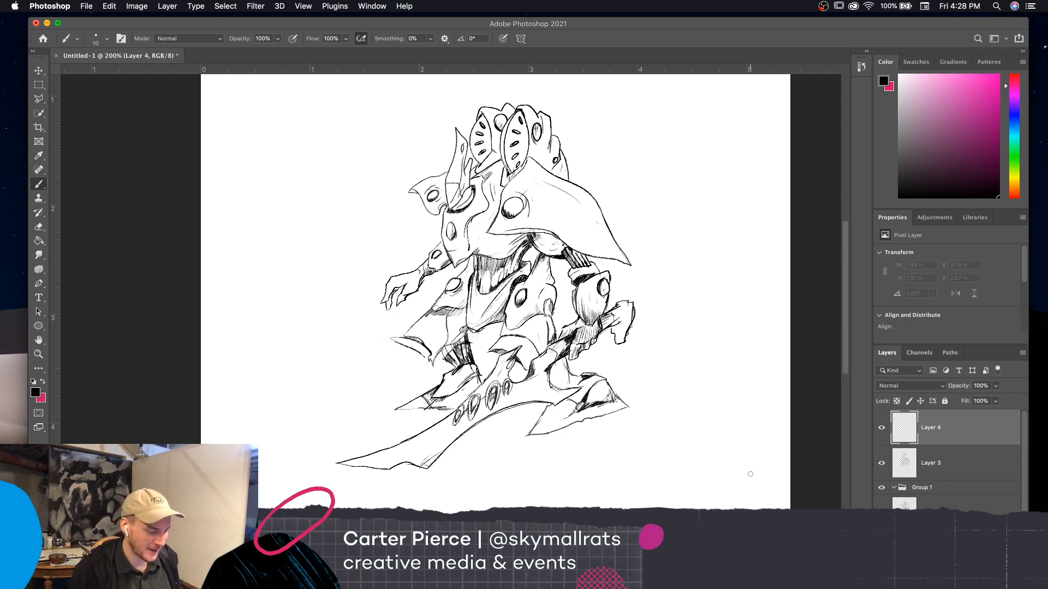
{"action": "scroll", "coordinate": [704, 464], "scroll_direction": "up", "scroll_amount": 1}
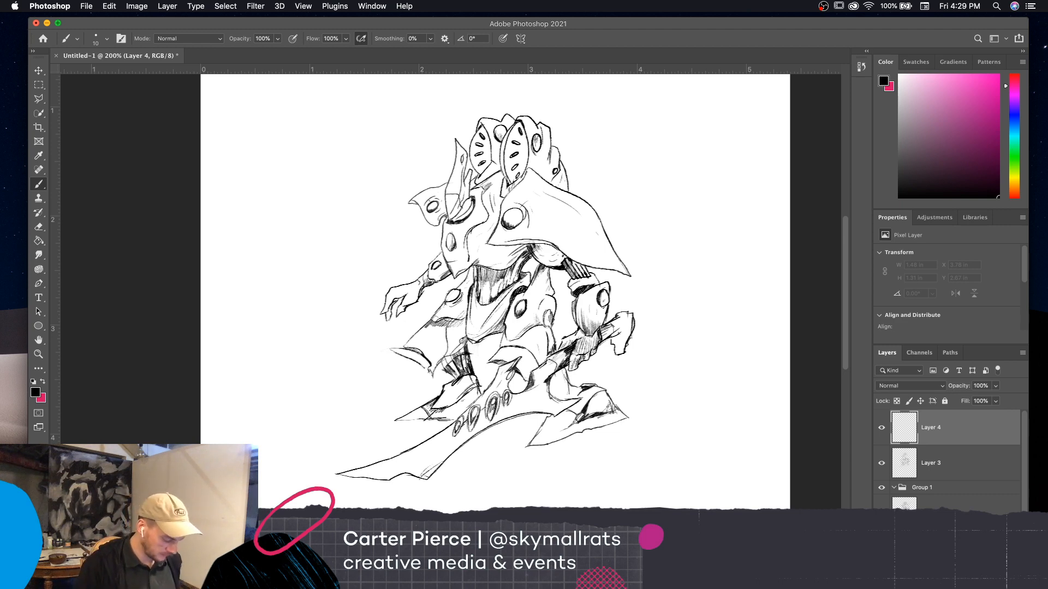
{"action": "key", "text": "super+equal"}
{"action": "scroll", "coordinate": [722, 423], "scroll_direction": "up", "scroll_amount": 1}
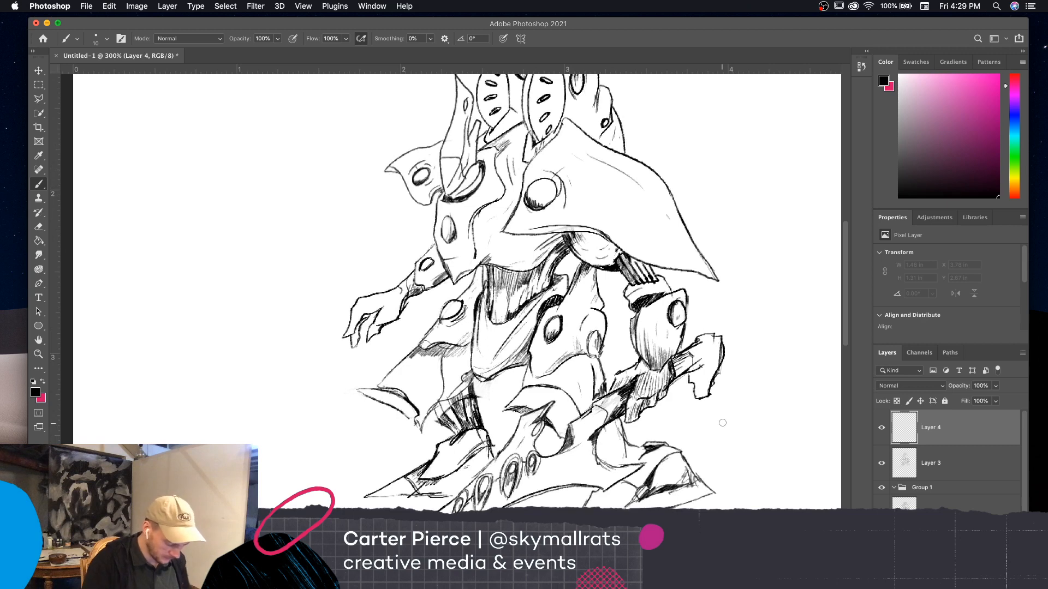
{"action": "key", "text": "bracketleft"}
{"action": "key", "text": "bracketleft"}
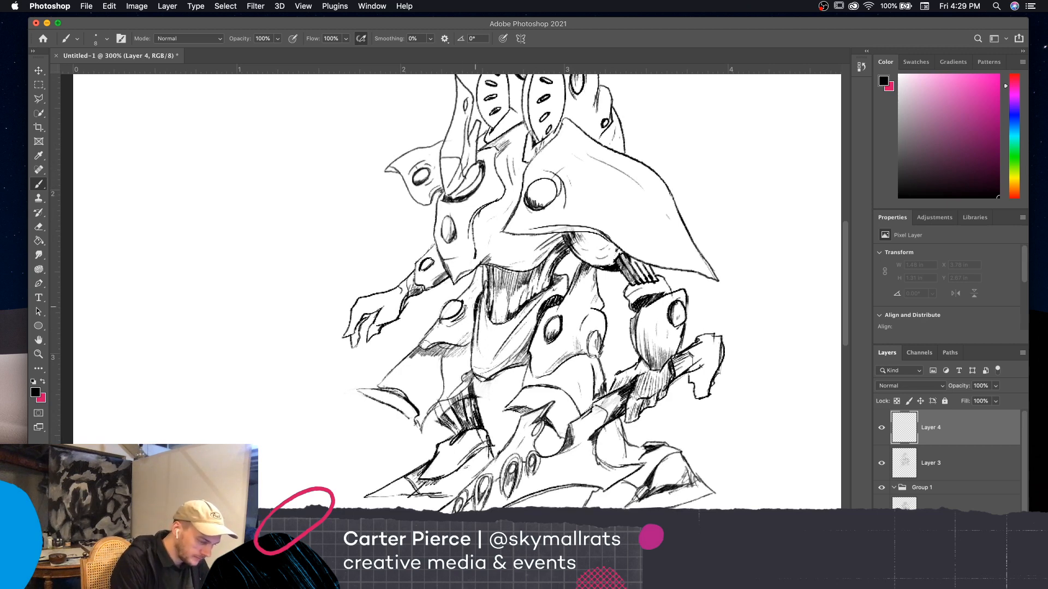
{"action": "scroll", "coordinate": [753, 347], "scroll_direction": "down", "scroll_amount": 3}
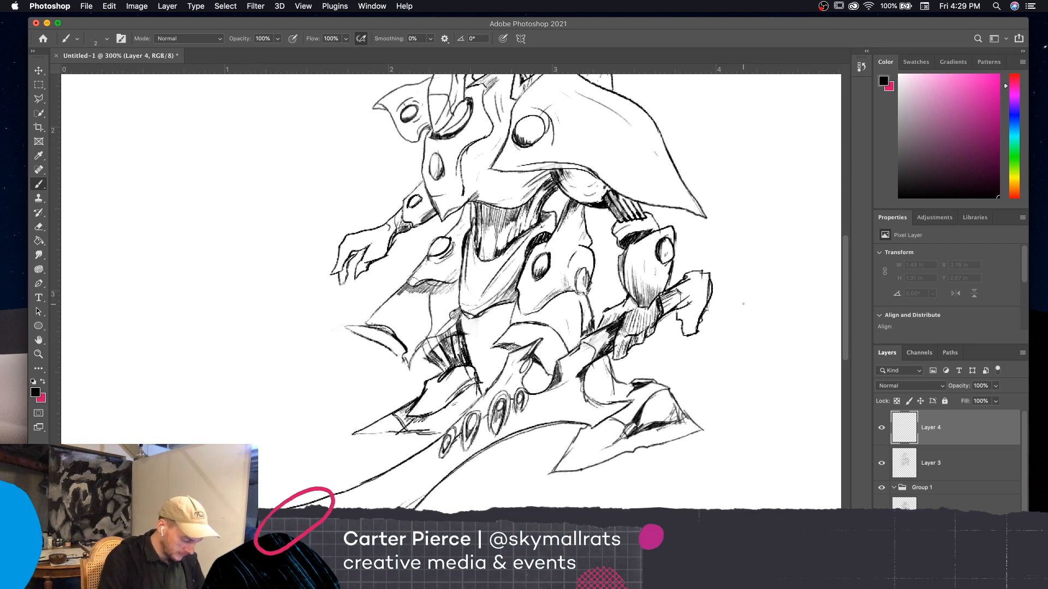
Switch to the eraser at size 25 and delete the empty Layer 4
{"action": "key", "text": "e"}
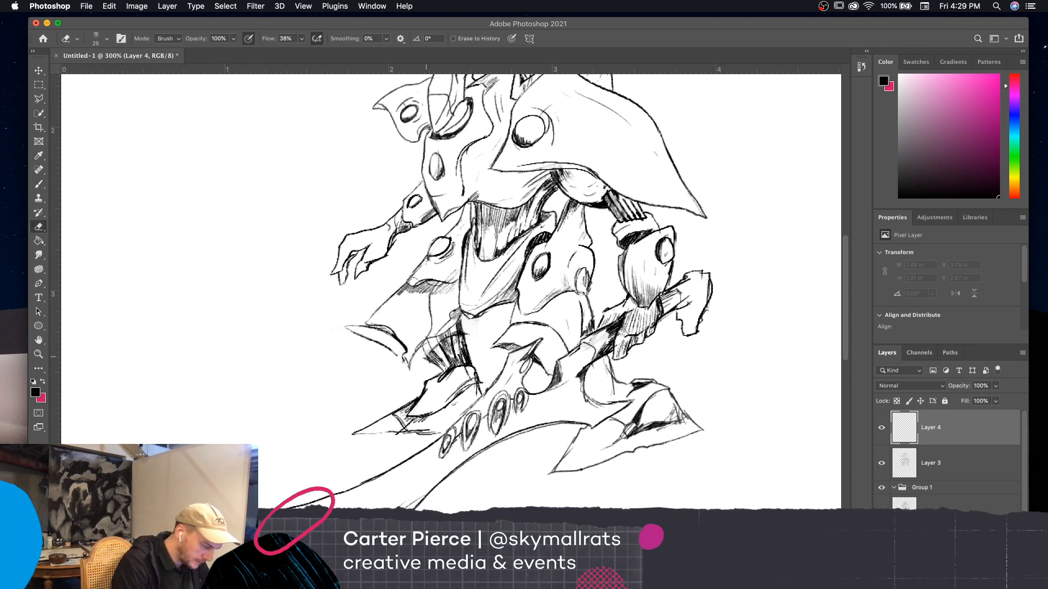
{"action": "key", "text": "bracketleft"}
{"action": "key", "text": "bracketleft"}
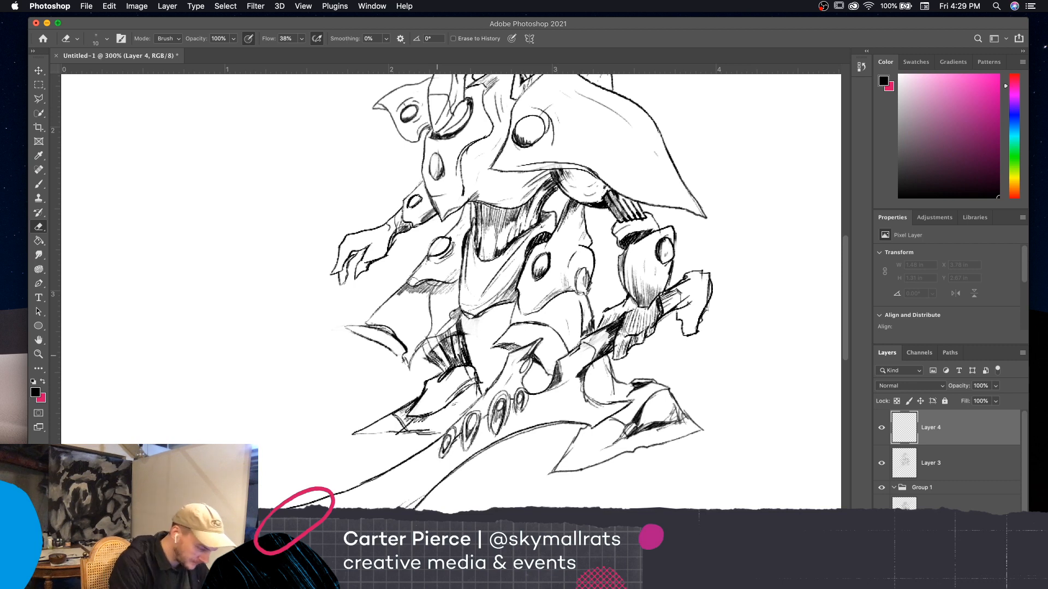
{"action": "key", "text": "bracketright"}
{"action": "key", "text": "bracketright"}
{"action": "key", "text": "bracketright"}
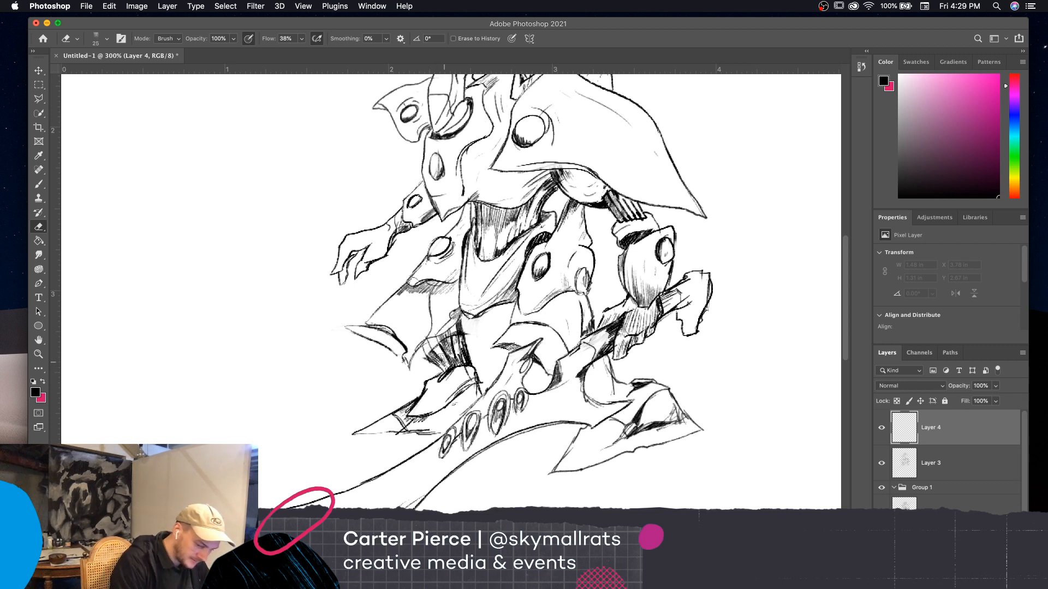
{"action": "left_click", "coordinate": [959, 466]}
{"action": "left_click", "coordinate": [959, 437]}
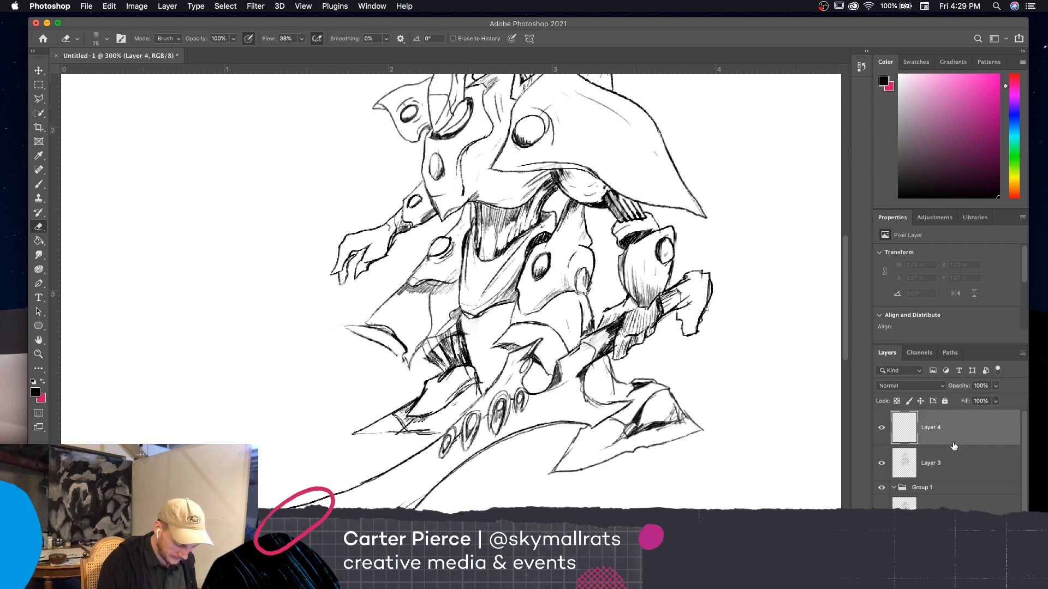
{"action": "key", "text": "Delete"}
Erase the outer part of the lower leg's dark folds on Layer 3 and redraw its contours and hatching with the brush
{"action": "left_click_drag", "start_coordinate": [430, 361], "coordinate": [441, 377]}
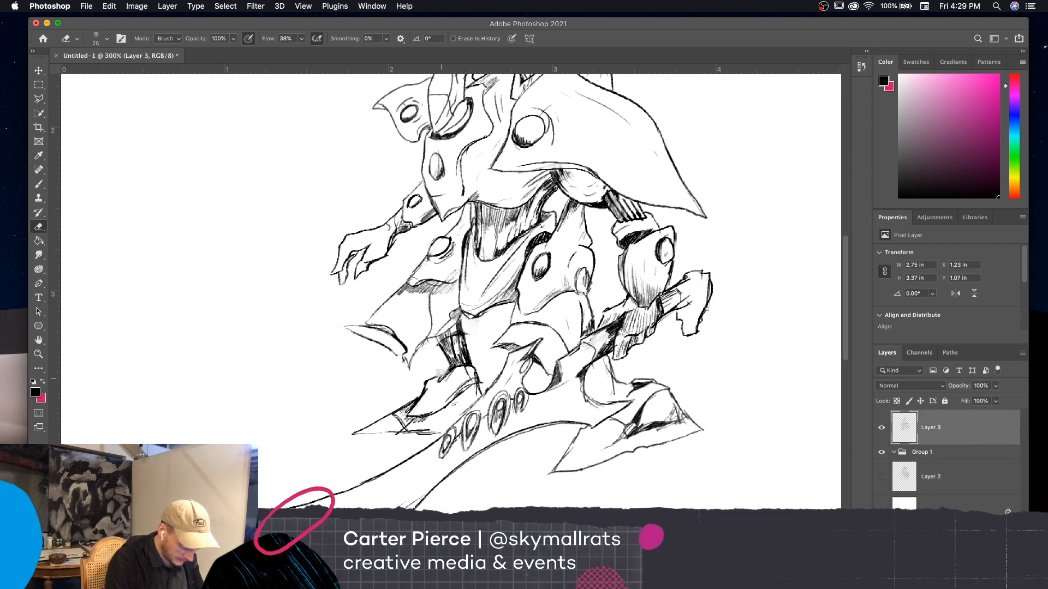
{"action": "key", "text": "b"}
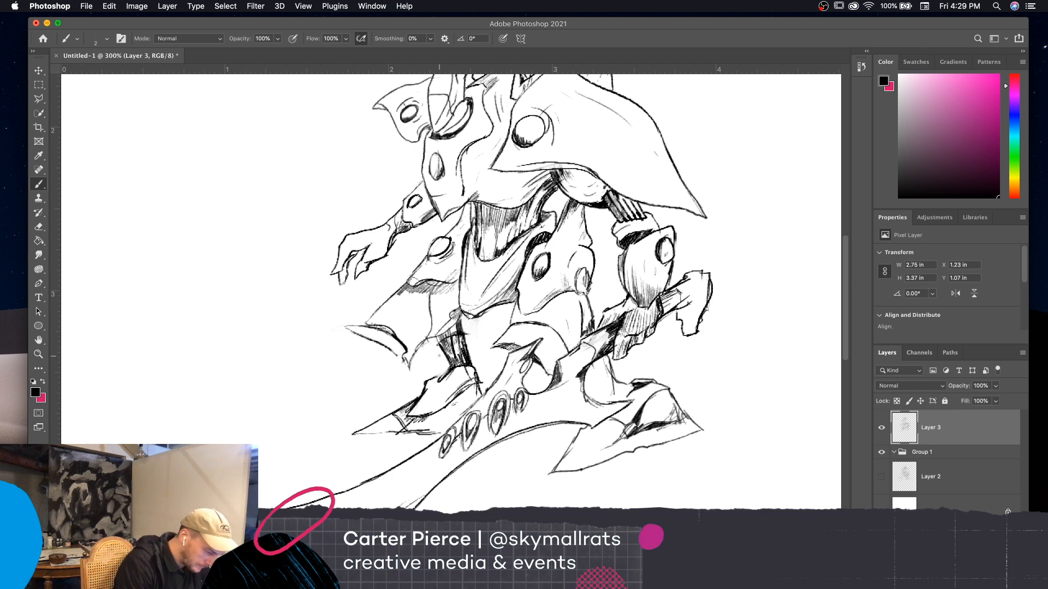
{"action": "left_click_drag", "start_coordinate": [430, 343], "coordinate": [445, 374]}
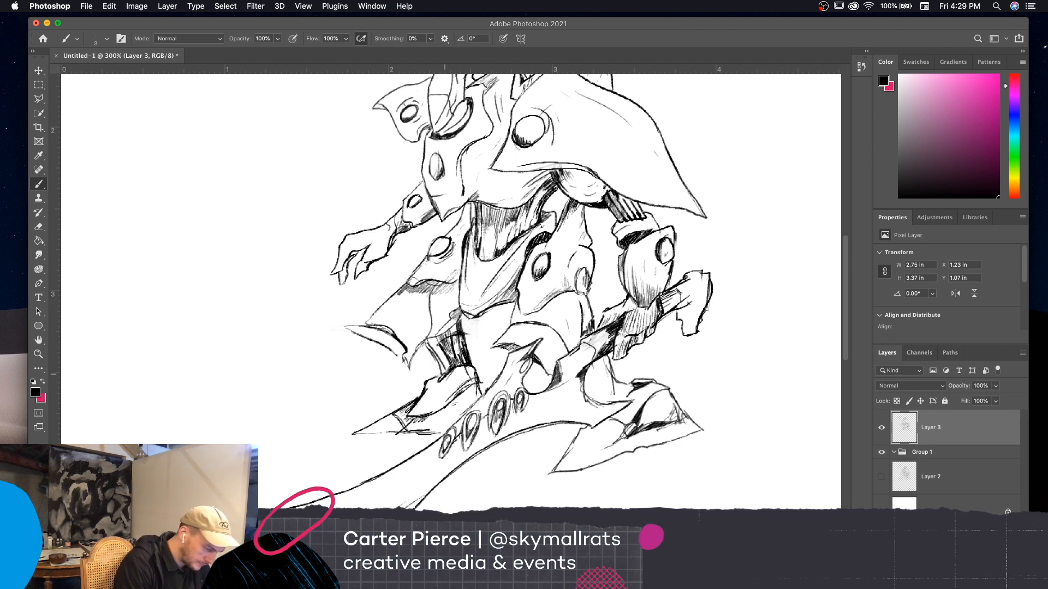
{"action": "left_click_drag", "start_coordinate": [436, 337], "coordinate": [427, 357]}
{"action": "mouse_move", "coordinate": [430, 347]}
{"action": "left_mouse_down"}
{"action": "mouse_move", "coordinate": [421, 364]}
{"action": "mouse_move", "coordinate": [436, 347]}
{"action": "mouse_move", "coordinate": [448, 365]}
{"action": "left_mouse_up"}
{"action": "left_click_drag", "start_coordinate": [461, 346], "coordinate": [457, 362]}
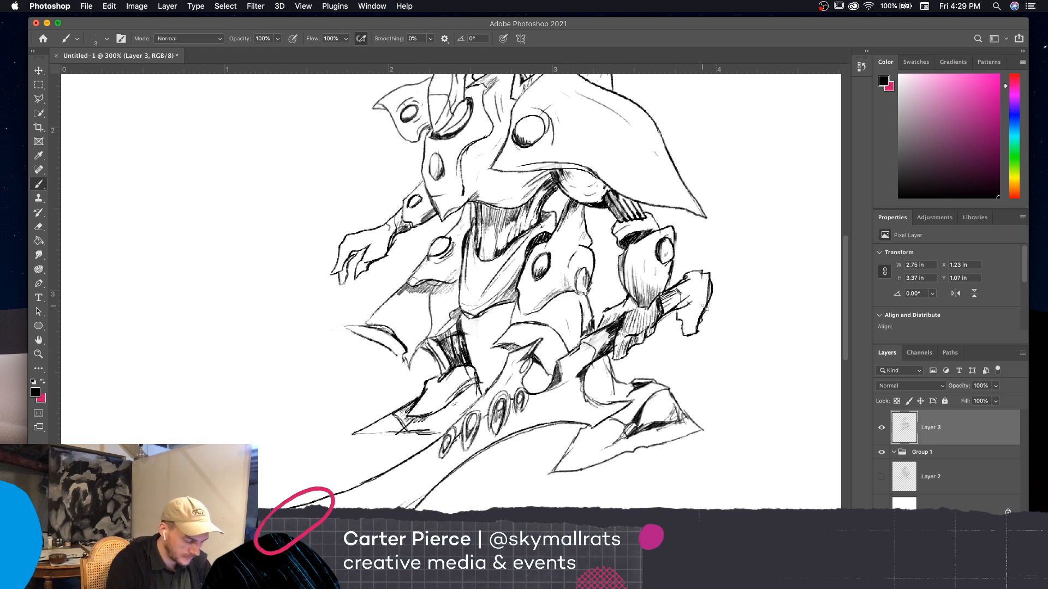
Draw inner contours on the ankle below the blade-holding hand and fill the recess beside the blade with dark hatching
{"action": "left_click_drag", "start_coordinate": [728, 334], "coordinate": [692, 309]}
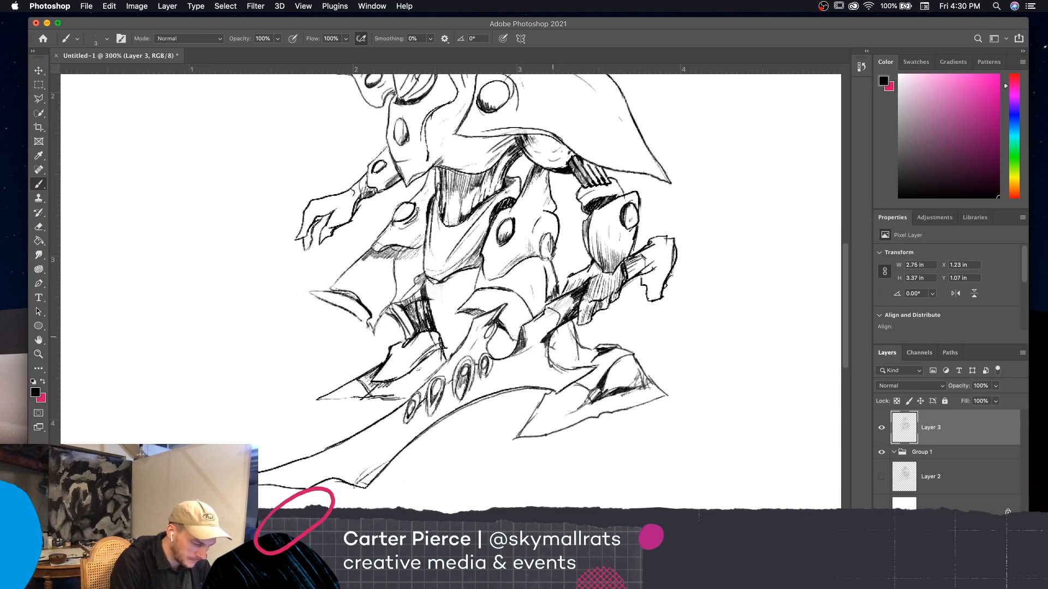
{"action": "mouse_move", "coordinate": [551, 347]}
{"action": "left_mouse_down"}
{"action": "mouse_move", "coordinate": [559, 358]}
{"action": "mouse_move", "coordinate": [601, 350]}
{"action": "left_mouse_up"}
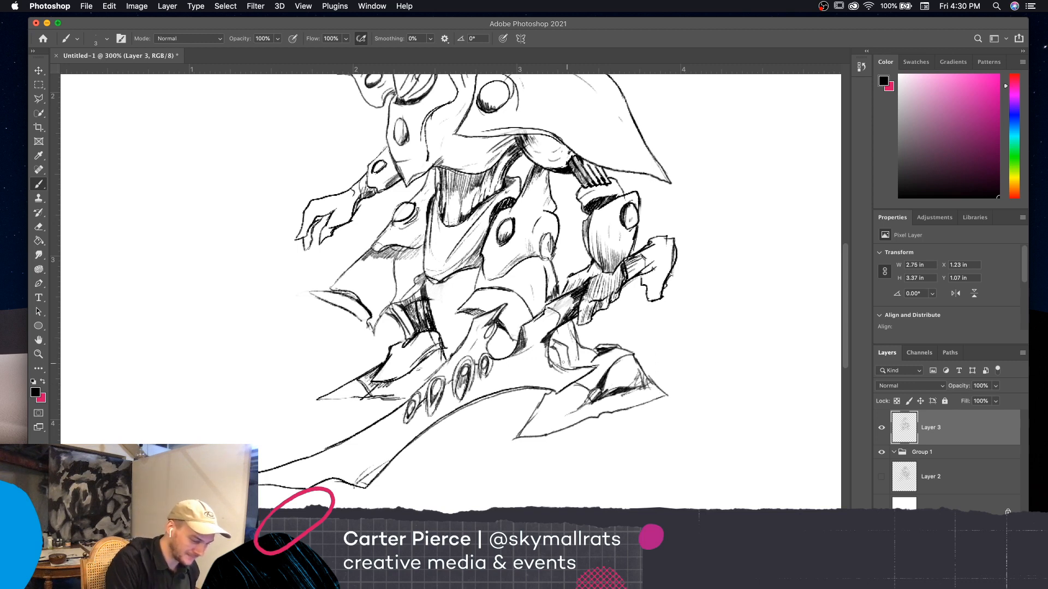
{"action": "mouse_move", "coordinate": [557, 365]}
{"action": "left_mouse_down"}
{"action": "mouse_move", "coordinate": [549, 347]}
{"action": "mouse_move", "coordinate": [562, 354]}
{"action": "left_mouse_up"}
{"action": "left_click_drag", "start_coordinate": [560, 351], "coordinate": [565, 368]}
{"action": "left_click_drag", "start_coordinate": [563, 347], "coordinate": [569, 368]}
{"action": "left_click_drag", "start_coordinate": [564, 347], "coordinate": [562, 354]}
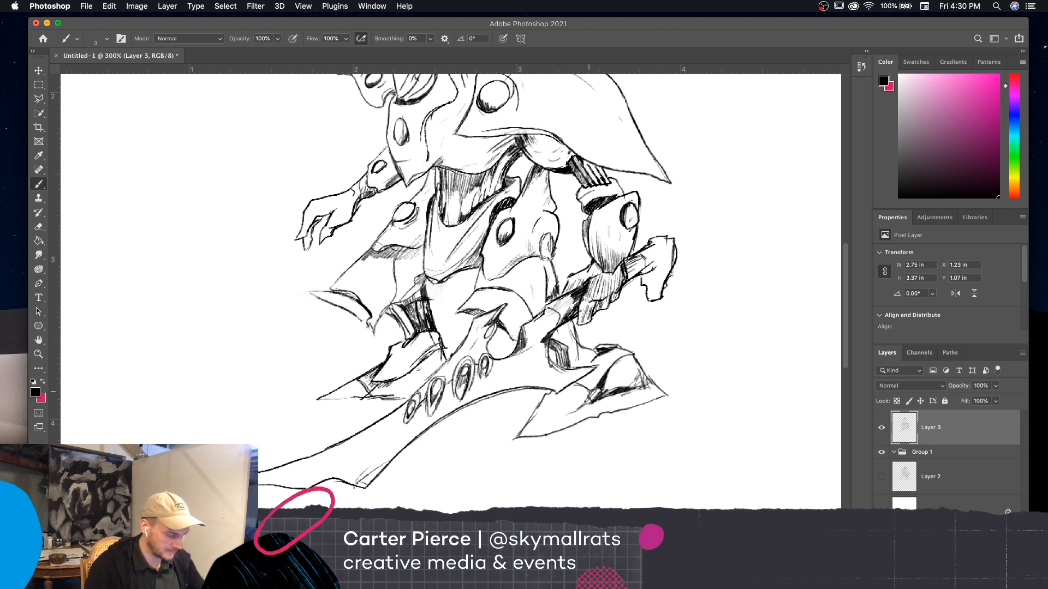
{"action": "left_click_drag", "start_coordinate": [587, 364], "coordinate": [597, 355]}
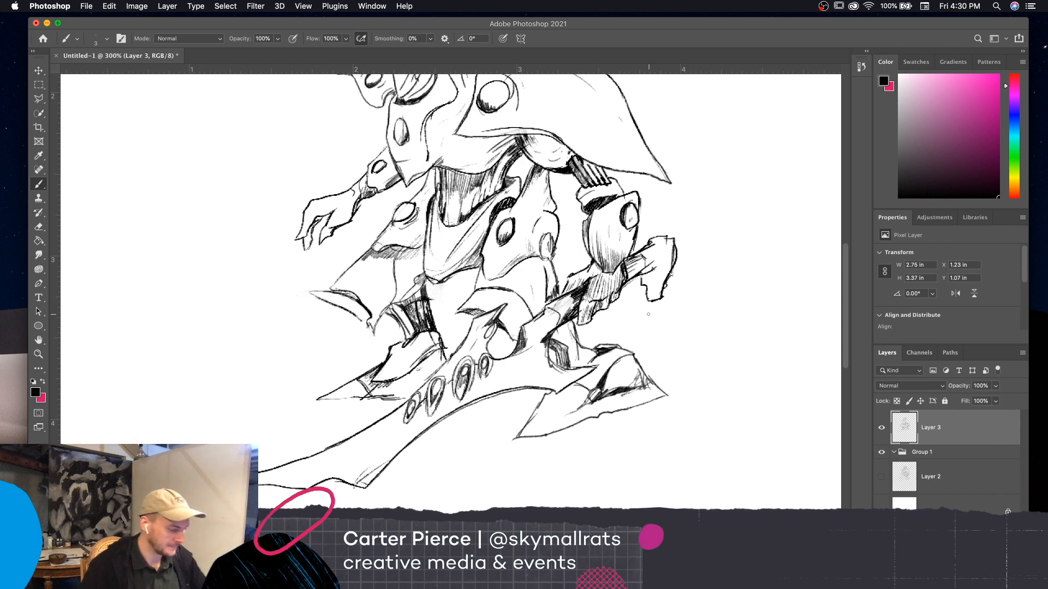
Add a thin inner edge line along the pointed toe of the armored foot beside the blade
{"action": "left_click_drag", "start_coordinate": [743, 375], "coordinate": [815, 458]}
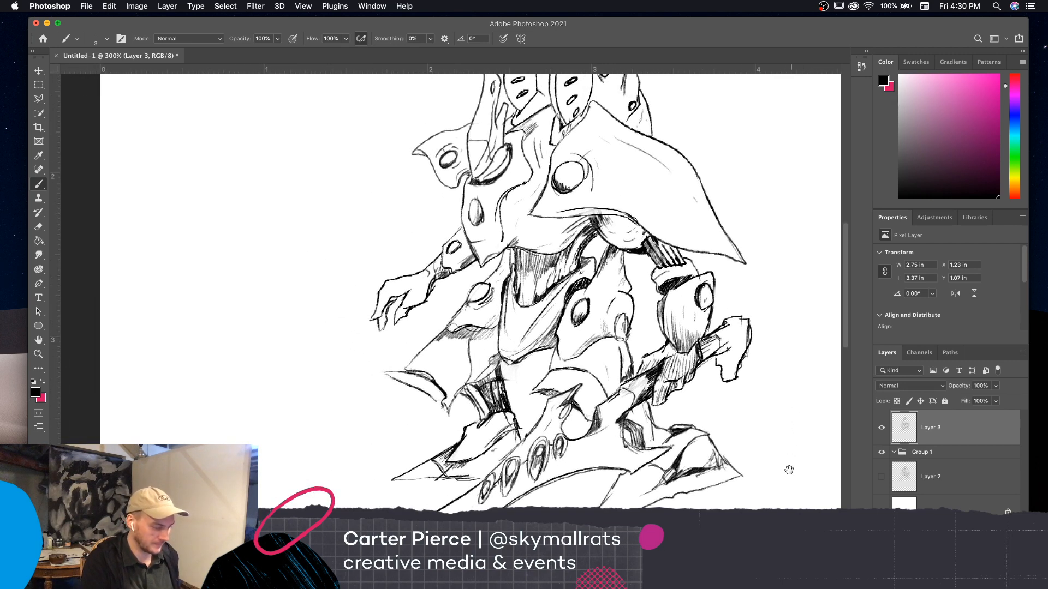
{"action": "key", "text": "super+minus"}
{"action": "key", "text": "super+minus"}
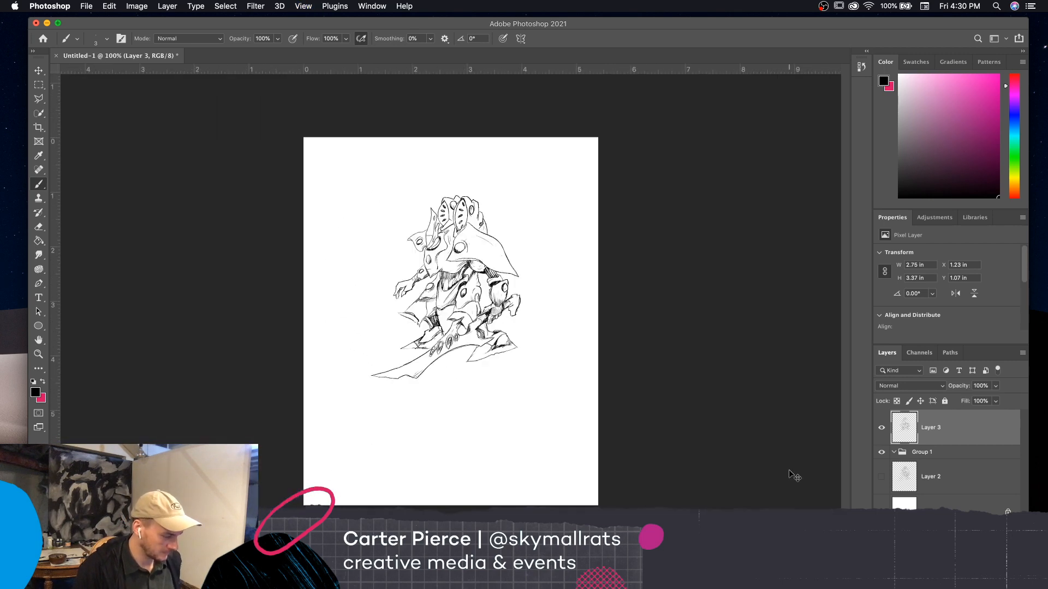
{"action": "key", "text": "super+equal"}
{"action": "key", "text": "super+equal"}
{"action": "scroll", "coordinate": [741, 400], "scroll_direction": "down", "scroll_amount": 3}
{"action": "scroll", "coordinate": [741, 400], "scroll_direction": "left", "scroll_amount": 2}
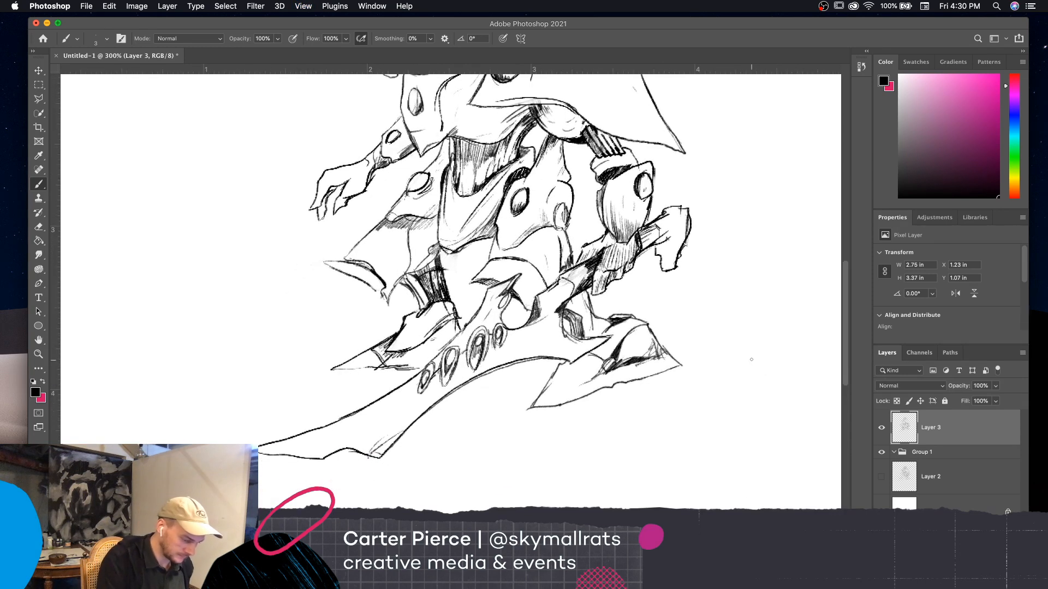
{"action": "mouse_move", "coordinate": [548, 385]}
{"action": "left_mouse_down"}
{"action": "mouse_move", "coordinate": [572, 384]}
{"action": "mouse_move", "coordinate": [575, 395]}
{"action": "mouse_move", "coordinate": [537, 402]}
{"action": "left_mouse_up"}
{"action": "scroll", "coordinate": [680, 442], "scroll_direction": "up", "scroll_amount": 5}
{"action": "scroll", "coordinate": [685, 496], "scroll_direction": "left", "scroll_amount": 1}
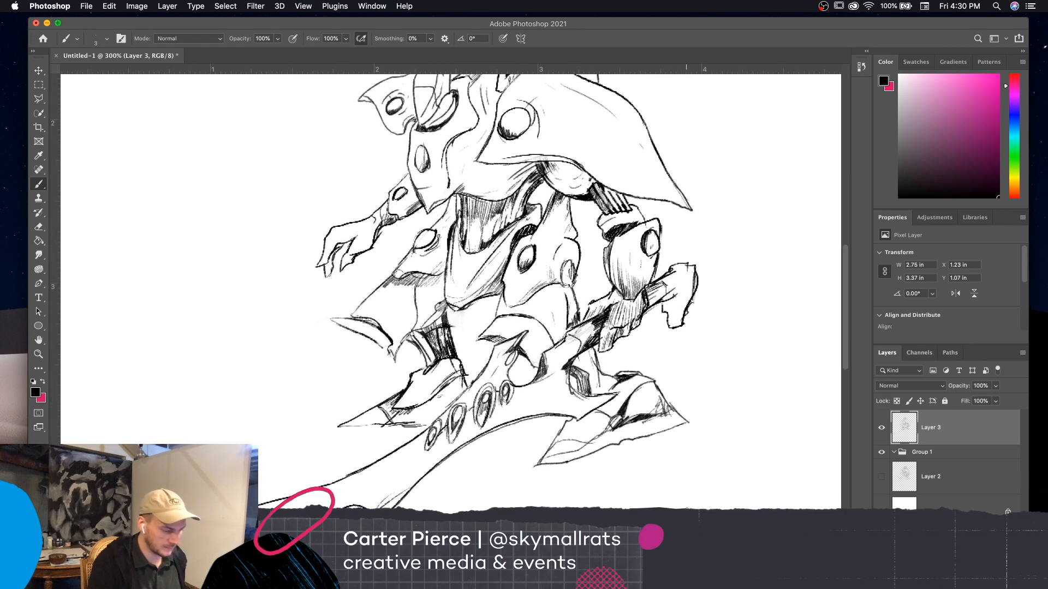
Add a short contour line on the pointed toe of the foot beside the blade and a shading mark along the knee armor's edge
{"action": "scroll", "coordinate": [752, 419], "scroll_direction": "up", "scroll_amount": 2}
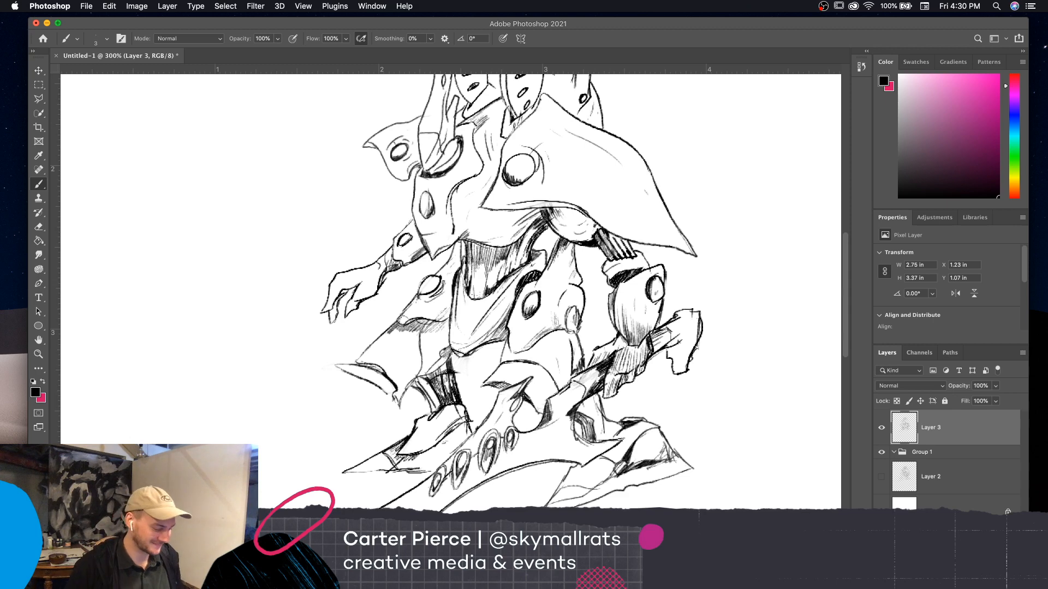
{"action": "scroll", "coordinate": [732, 452], "scroll_direction": "down", "scroll_amount": 1}
{"action": "scroll", "coordinate": [731, 451], "scroll_direction": "left", "scroll_amount": 1}
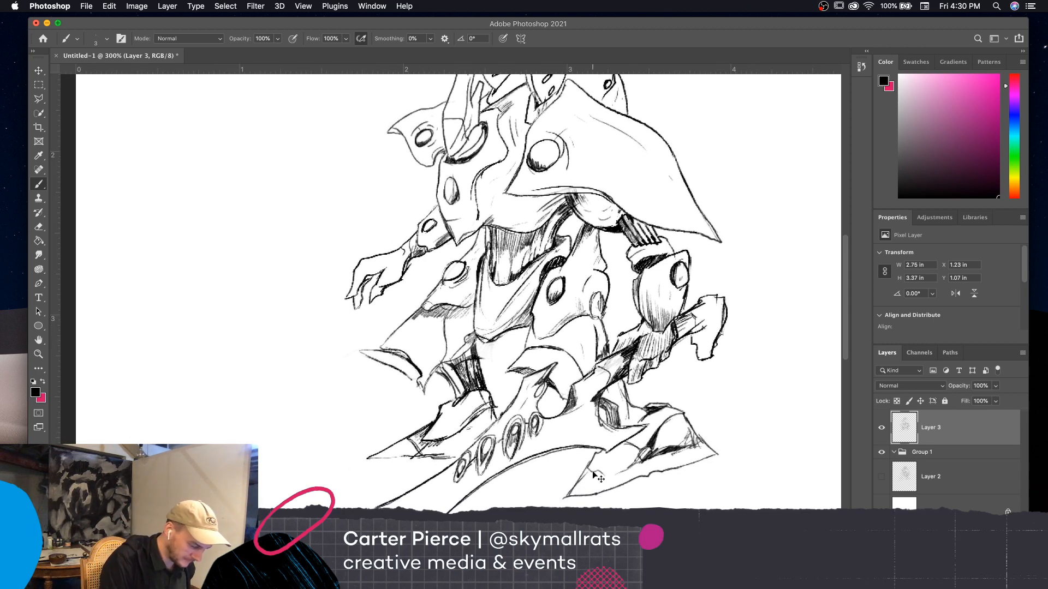
{"action": "left_click_drag", "start_coordinate": [591, 464], "coordinate": [621, 473]}
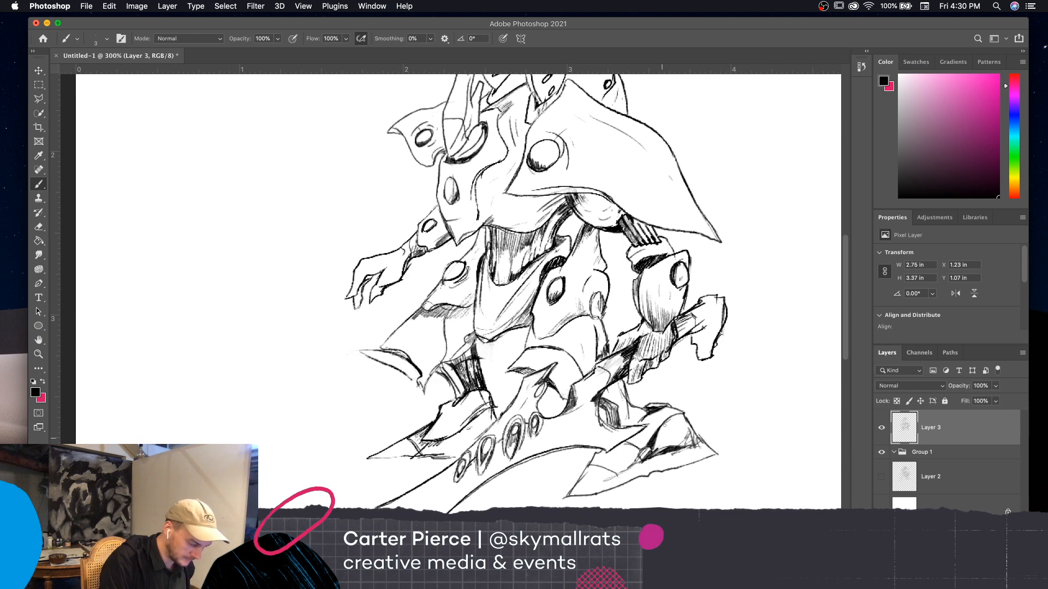
{"action": "scroll", "coordinate": [728, 464], "scroll_direction": "down", "scroll_amount": 1}
{"action": "scroll", "coordinate": [728, 463], "scroll_direction": "left", "scroll_amount": 1}
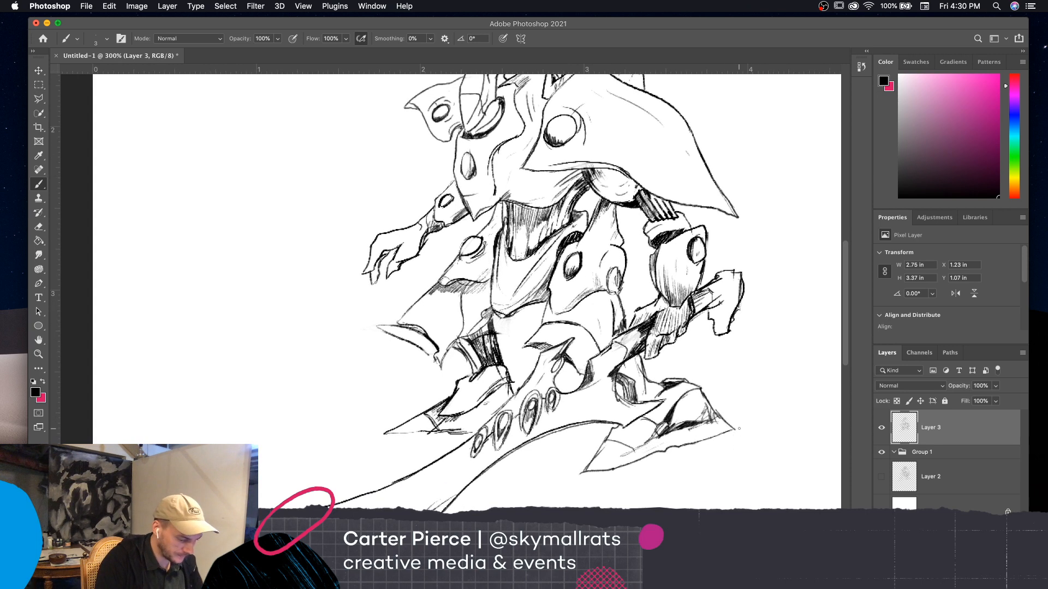
{"action": "scroll", "coordinate": [728, 330], "scroll_direction": "left", "scroll_amount": 2}
{"action": "scroll", "coordinate": [728, 330], "scroll_direction": "down", "scroll_amount": 1}
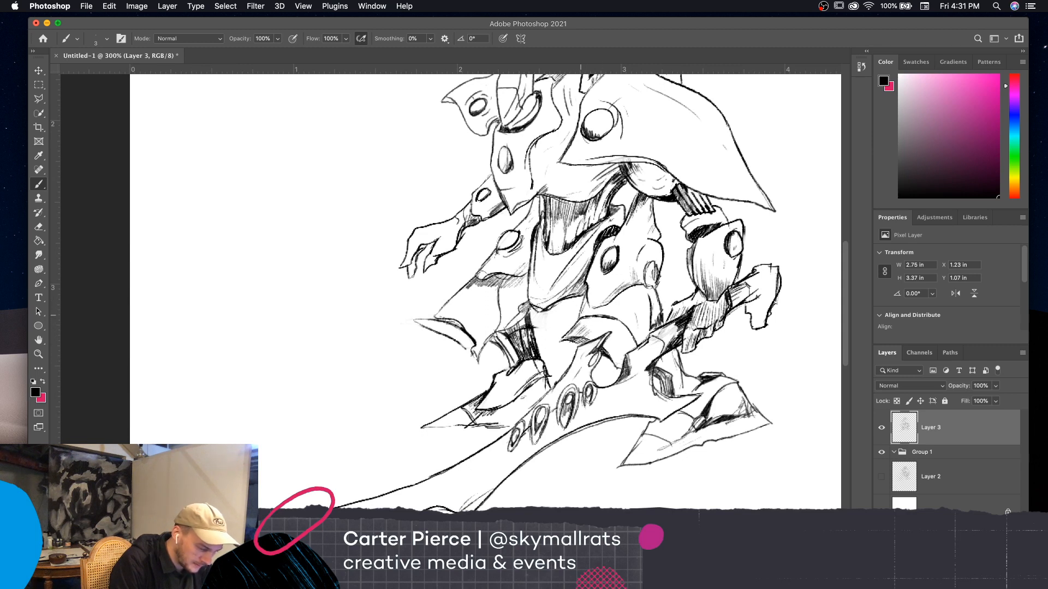
{"action": "left_click_drag", "start_coordinate": [587, 318], "coordinate": [606, 315]}
{"action": "mouse_move", "coordinate": [780, 372]}
{"action": "left_mouse_down"}
{"action": "mouse_move", "coordinate": [792, 388]}
{"action": "mouse_move", "coordinate": [779, 411]}
{"action": "left_mouse_up"}
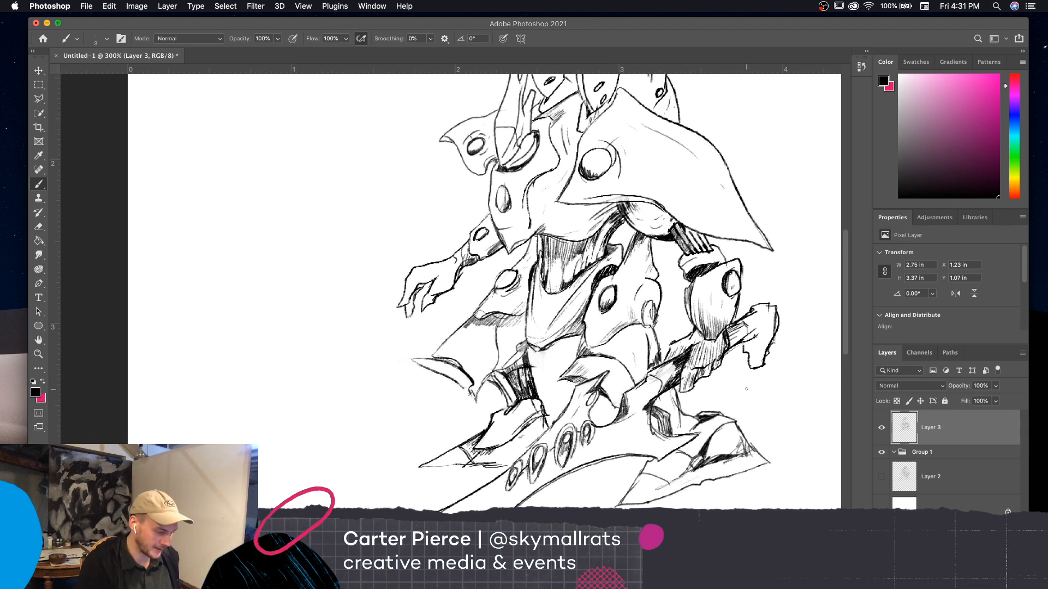
Fill the upper surface of the rear foot, just below the dark ankle folds, with diagonal hatching
{"action": "scroll", "coordinate": [756, 485], "scroll_direction": "down", "scroll_amount": 3}
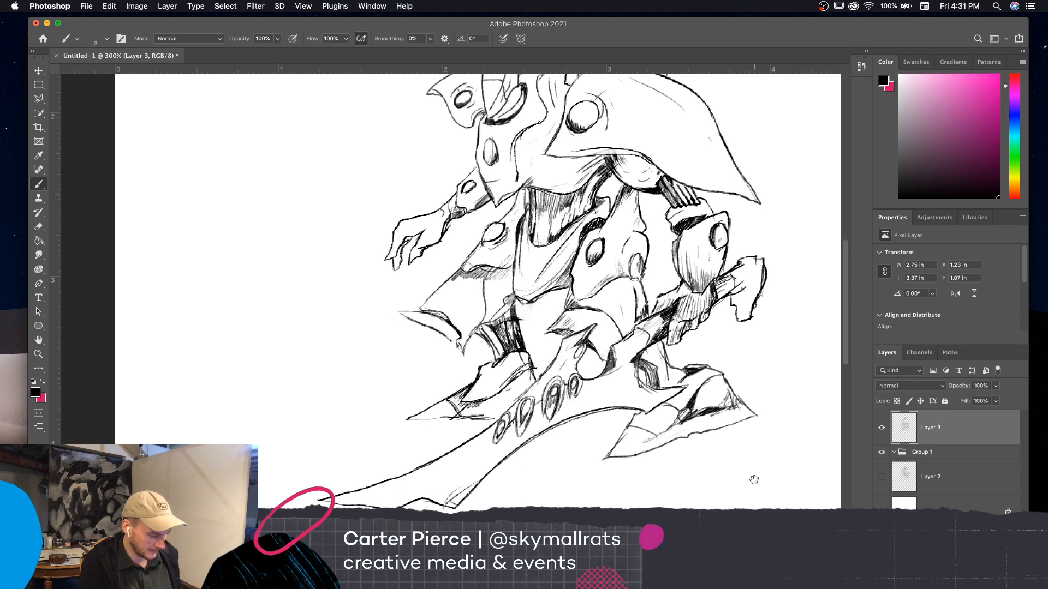
{"action": "scroll", "coordinate": [754, 479], "scroll_direction": "left", "scroll_amount": 3}
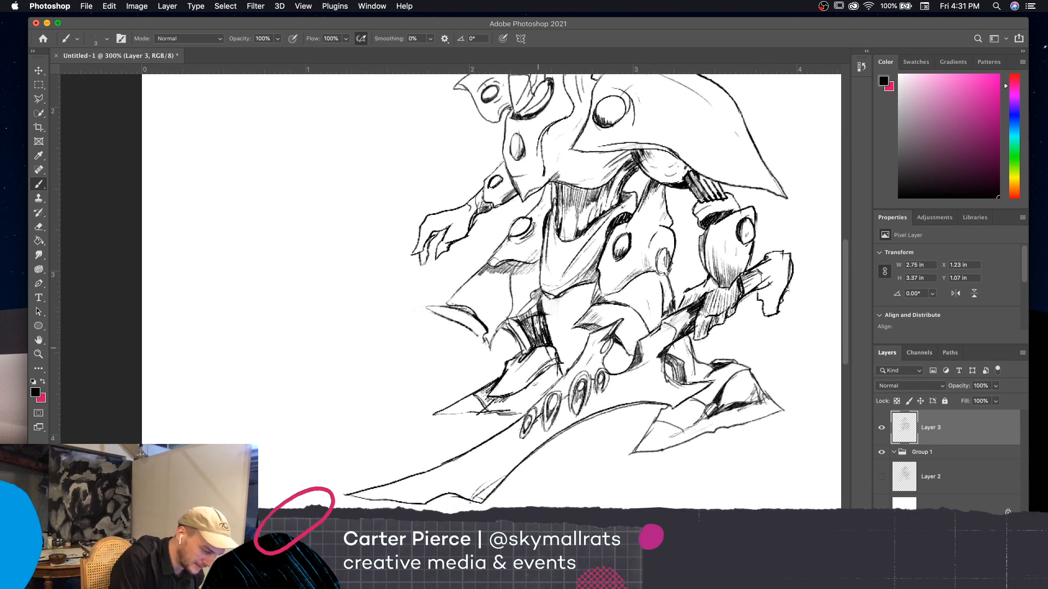
{"action": "left_click_drag", "start_coordinate": [530, 358], "coordinate": [521, 367]}
{"action": "left_click_drag", "start_coordinate": [540, 348], "coordinate": [528, 362]}
{"action": "left_click_drag", "start_coordinate": [544, 348], "coordinate": [534, 361]}
{"action": "mouse_move", "coordinate": [546, 351]}
{"action": "left_mouse_down"}
{"action": "mouse_move", "coordinate": [536, 359]}
{"action": "mouse_move", "coordinate": [548, 360]}
{"action": "mouse_move", "coordinate": [530, 363]}
{"action": "left_mouse_up"}
{"action": "left_click_drag", "start_coordinate": [539, 348], "coordinate": [507, 372]}
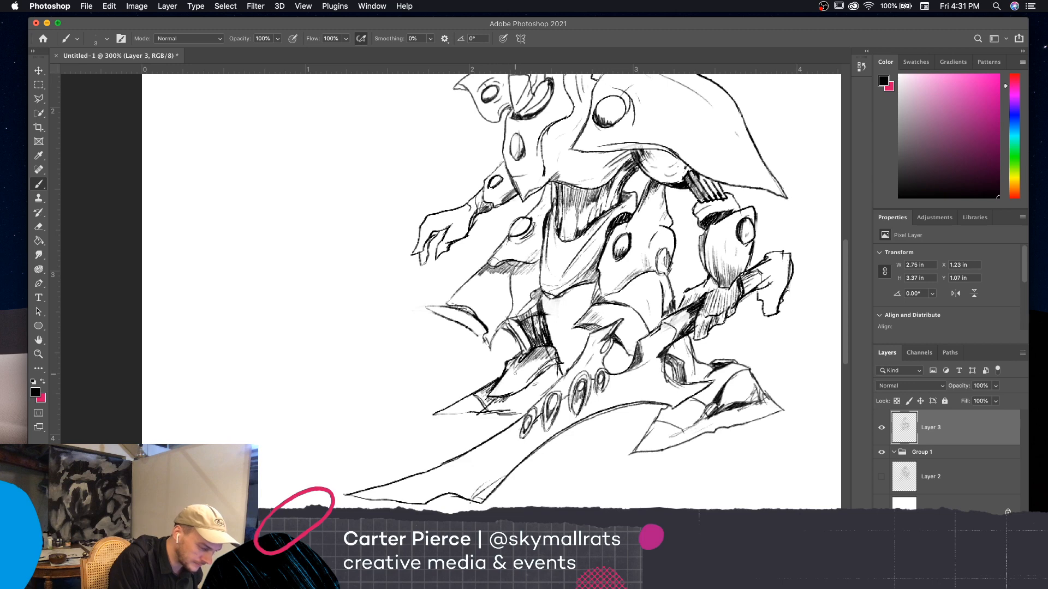
Hatch the lower leg and ankle directly beneath the hand that holds the blade
{"action": "left_click_drag", "start_coordinate": [692, 377], "coordinate": [654, 409]}
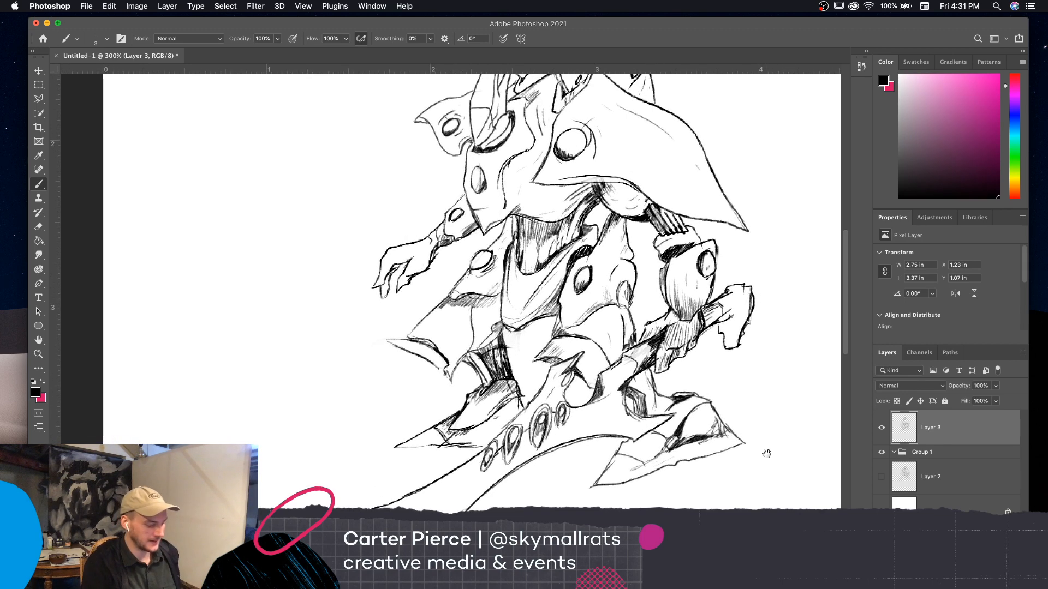
{"action": "left_click_drag", "start_coordinate": [764, 454], "coordinate": [752, 411]}
{"action": "mouse_move", "coordinate": [635, 342]}
{"action": "left_mouse_down"}
{"action": "mouse_move", "coordinate": [625, 356]}
{"action": "mouse_move", "coordinate": [640, 352]}
{"action": "left_mouse_up"}
{"action": "mouse_move", "coordinate": [652, 332]}
{"action": "left_mouse_down"}
{"action": "mouse_move", "coordinate": [644, 352]}
{"action": "mouse_move", "coordinate": [656, 373]}
{"action": "left_mouse_up"}
{"action": "left_click_drag", "start_coordinate": [665, 359], "coordinate": [658, 374]}
{"action": "left_click_drag", "start_coordinate": [672, 360], "coordinate": [663, 373]}
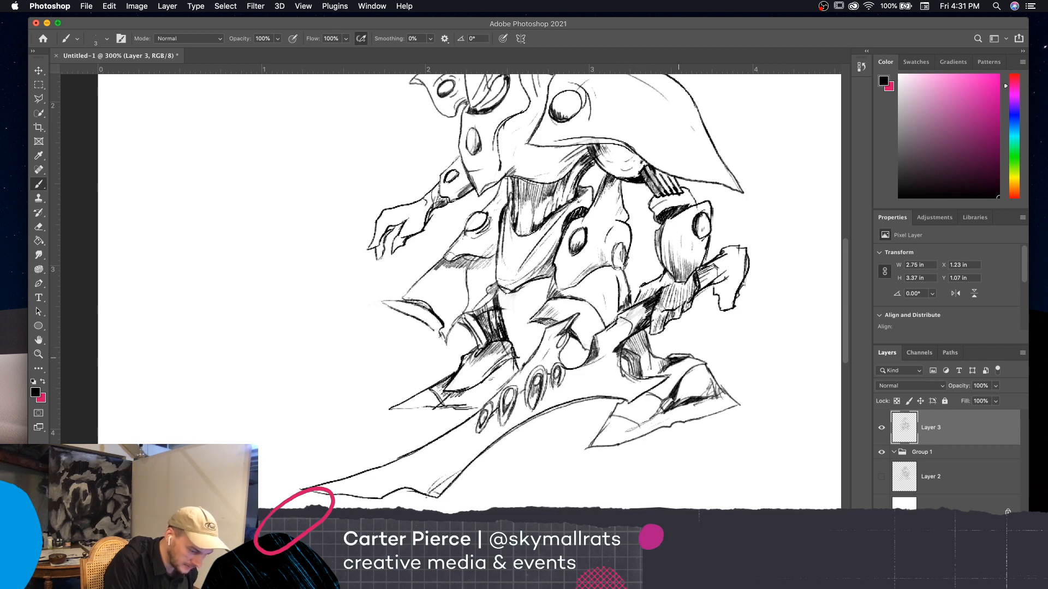
Draw an inner contour line on the large shoulder plate and add shading strokes toward its tip and lower edge
{"action": "mouse_move", "coordinate": [781, 468]}
{"action": "left_mouse_down"}
{"action": "mouse_move", "coordinate": [760, 498]}
{"action": "mouse_move", "coordinate": [753, 479]}
{"action": "mouse_move", "coordinate": [751, 507]}
{"action": "mouse_move", "coordinate": [748, 496]}
{"action": "mouse_move", "coordinate": [732, 507]}
{"action": "left_mouse_up"}
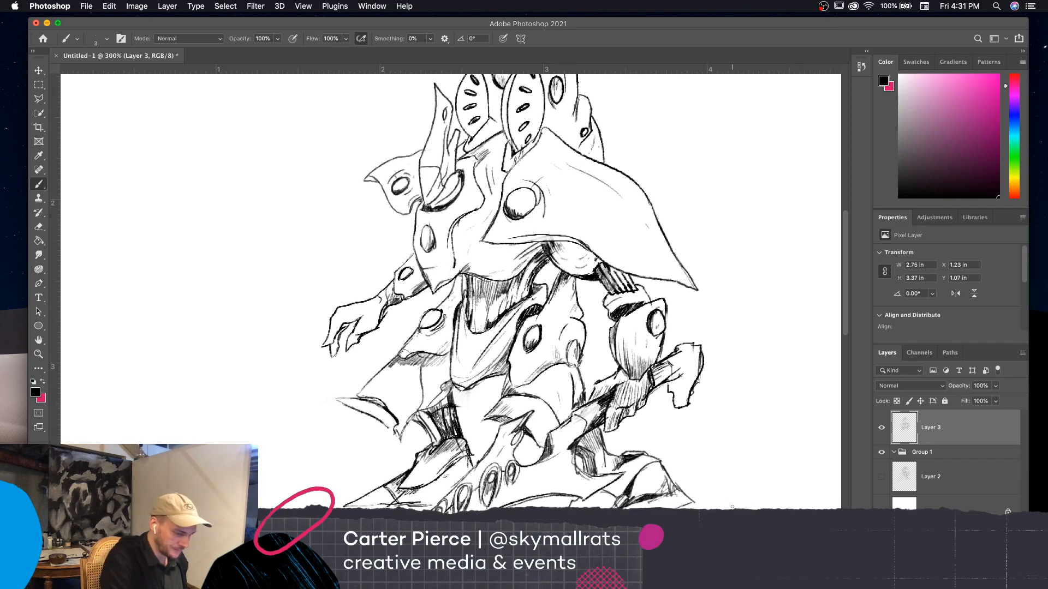
{"action": "left_click_drag", "start_coordinate": [629, 256], "coordinate": [592, 219]}
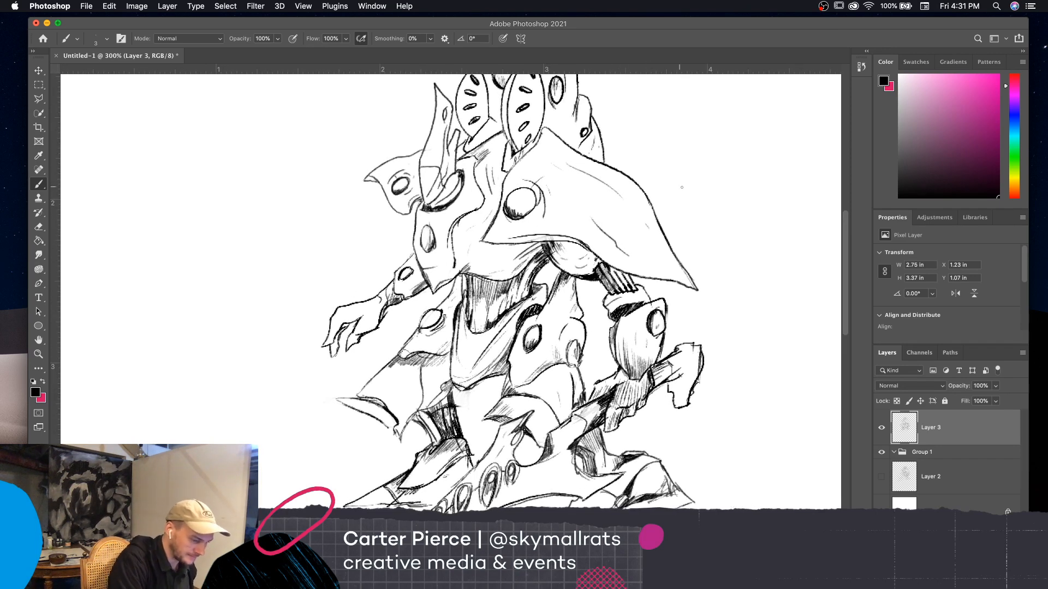
{"action": "scroll", "coordinate": [706, 330], "scroll_direction": "right", "scroll_amount": 5}
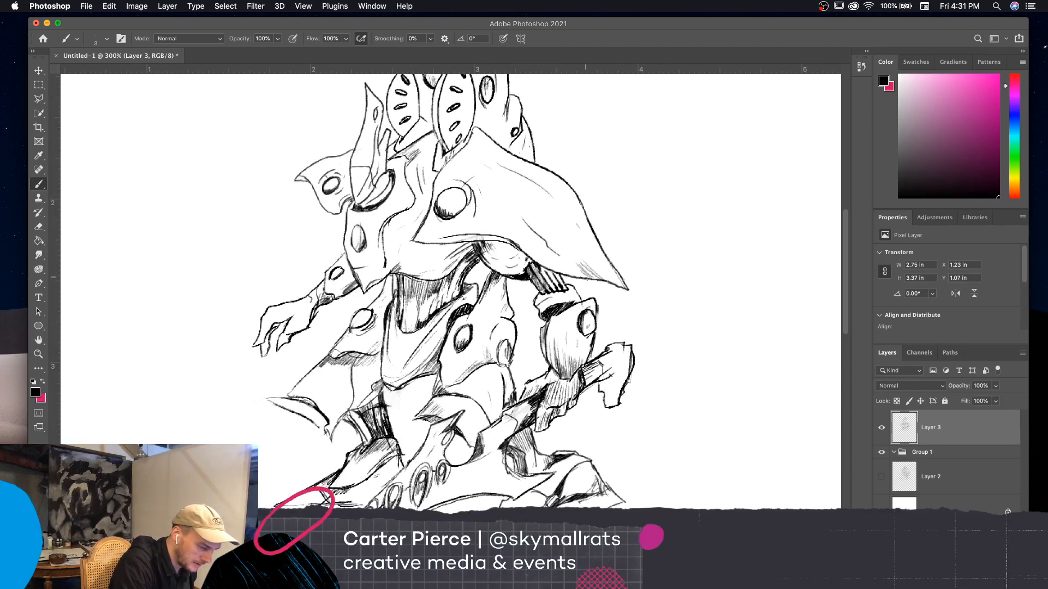
{"action": "left_click_drag", "start_coordinate": [592, 249], "coordinate": [629, 230]}
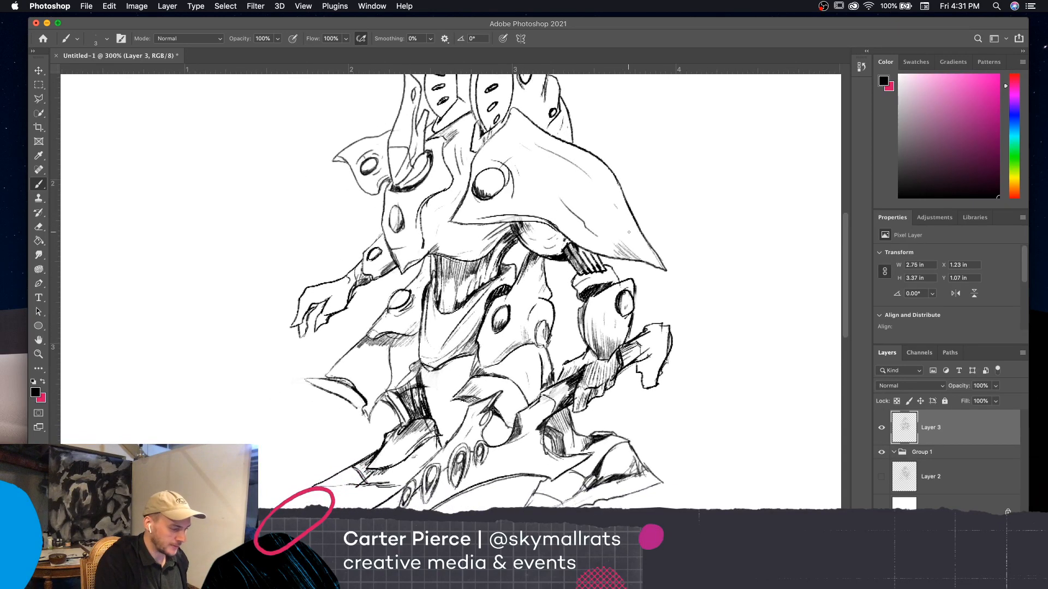
{"action": "mouse_move", "coordinate": [693, 446]}
{"action": "left_mouse_down"}
{"action": "mouse_move", "coordinate": [718, 456]}
{"action": "mouse_move", "coordinate": [720, 466]}
{"action": "mouse_move", "coordinate": [709, 463]}
{"action": "left_mouse_up"}
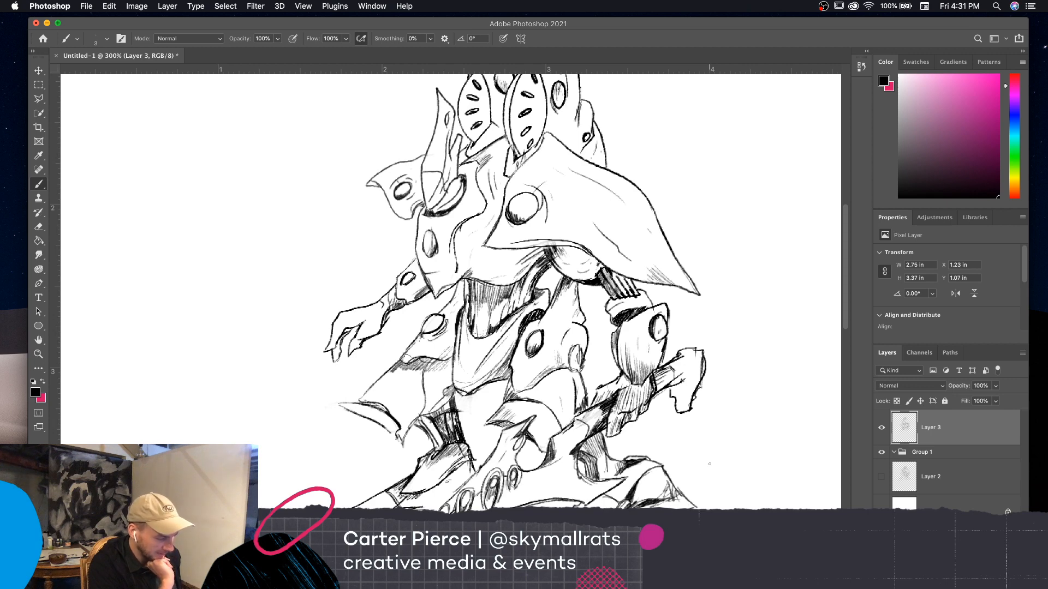
{"action": "left_click_drag", "start_coordinate": [719, 439], "coordinate": [739, 456]}
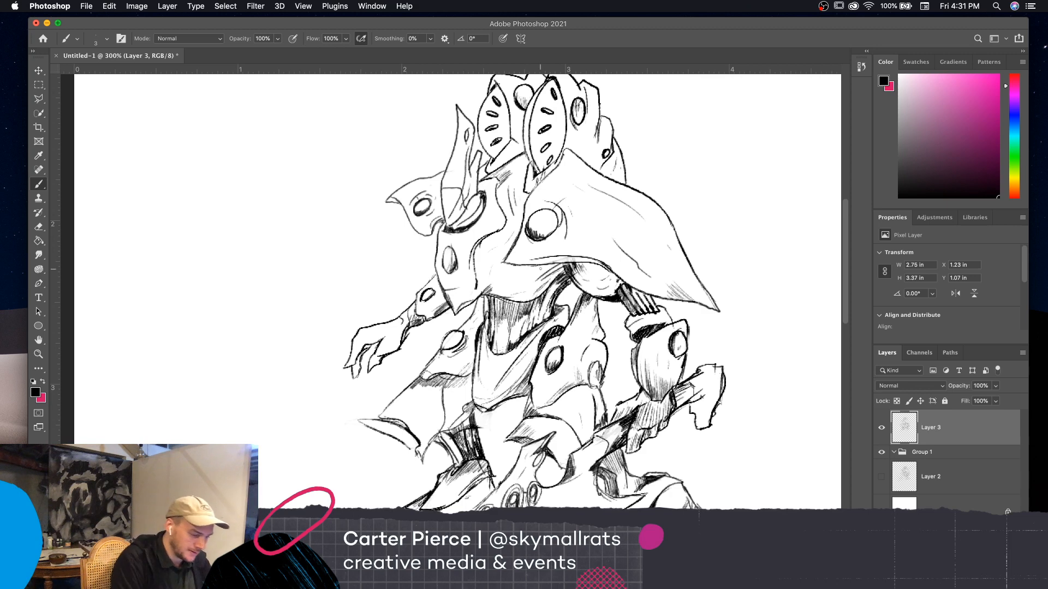
{"action": "left_click_drag", "start_coordinate": [533, 278], "coordinate": [549, 270]}
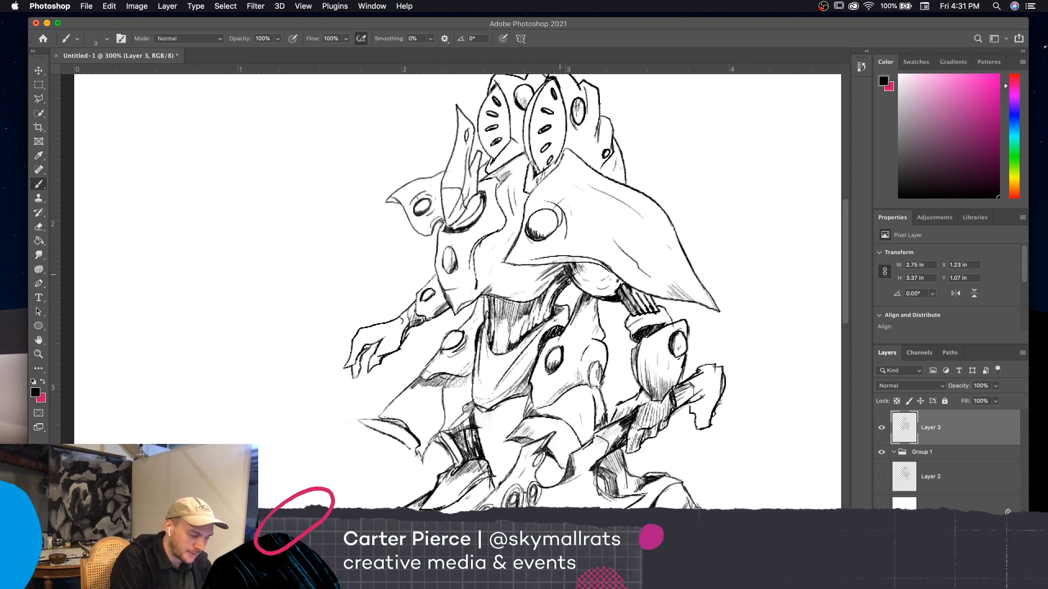
Shade the upright spike on the far shoulder with vertical hatching from its base up along its inner edges
{"action": "left_click_drag", "start_coordinate": [704, 345], "coordinate": [704, 383]}
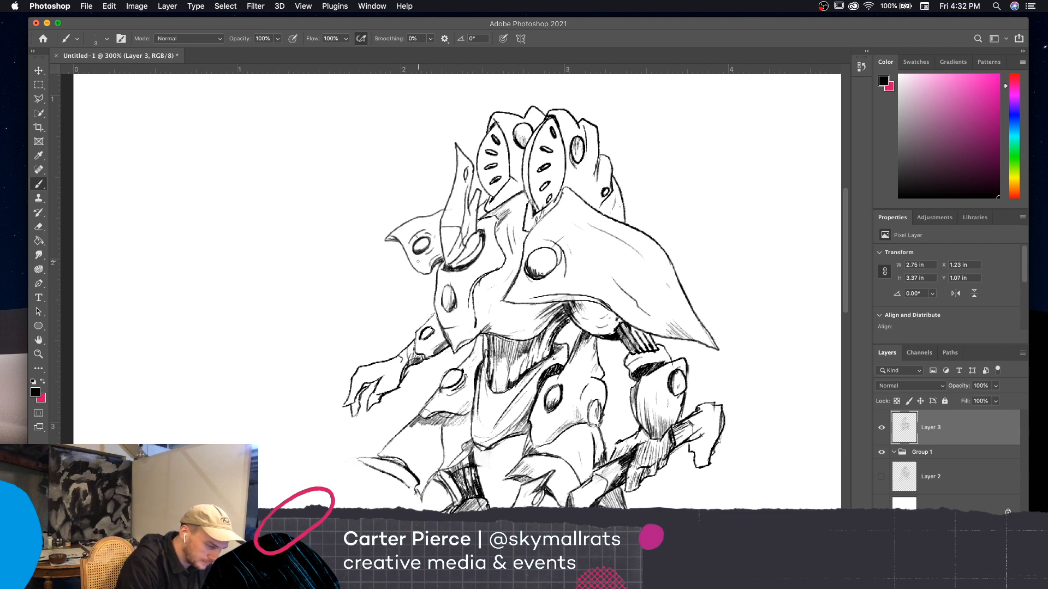
{"action": "left_click_drag", "start_coordinate": [442, 239], "coordinate": [445, 260]}
{"action": "left_click_drag", "start_coordinate": [449, 240], "coordinate": [447, 255]}
{"action": "left_click_drag", "start_coordinate": [455, 236], "coordinate": [441, 248]}
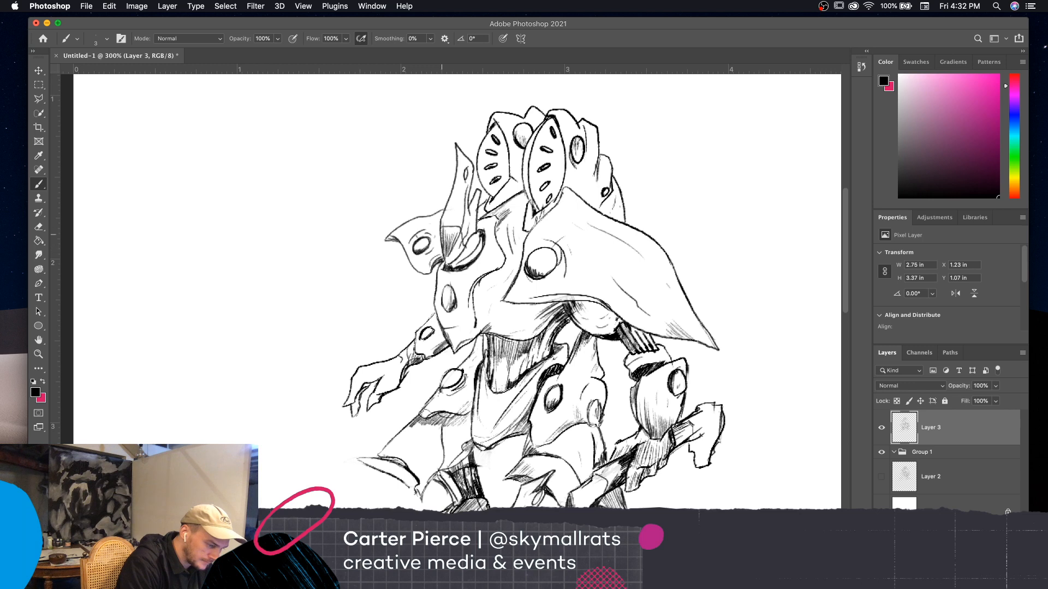
{"action": "left_click_drag", "start_coordinate": [446, 212], "coordinate": [445, 223]}
{"action": "left_click_drag", "start_coordinate": [453, 205], "coordinate": [450, 218]}
{"action": "left_click_drag", "start_coordinate": [458, 202], "coordinate": [454, 215]}
{"action": "left_click_drag", "start_coordinate": [460, 201], "coordinate": [457, 223]}
{"action": "mouse_move", "coordinate": [465, 192]}
{"action": "left_mouse_down"}
{"action": "mouse_move", "coordinate": [460, 218]}
{"action": "mouse_move", "coordinate": [462, 205]}
{"action": "left_mouse_up"}
{"action": "left_click_drag", "start_coordinate": [465, 190], "coordinate": [461, 220]}
{"action": "mouse_move", "coordinate": [467, 186]}
{"action": "left_mouse_down"}
{"action": "mouse_move", "coordinate": [465, 222]}
{"action": "mouse_move", "coordinate": [468, 213]}
{"action": "left_mouse_up"}
{"action": "left_click_drag", "start_coordinate": [474, 198], "coordinate": [469, 228]}
{"action": "left_click_drag", "start_coordinate": [476, 208], "coordinate": [472, 229]}
{"action": "left_click_drag", "start_coordinate": [474, 217], "coordinate": [469, 232]}
{"action": "left_click_drag", "start_coordinate": [472, 207], "coordinate": [470, 239]}
{"action": "mouse_move", "coordinate": [472, 231]}
{"action": "left_mouse_down"}
{"action": "mouse_move", "coordinate": [462, 241]}
{"action": "mouse_move", "coordinate": [470, 234]}
{"action": "left_mouse_up"}
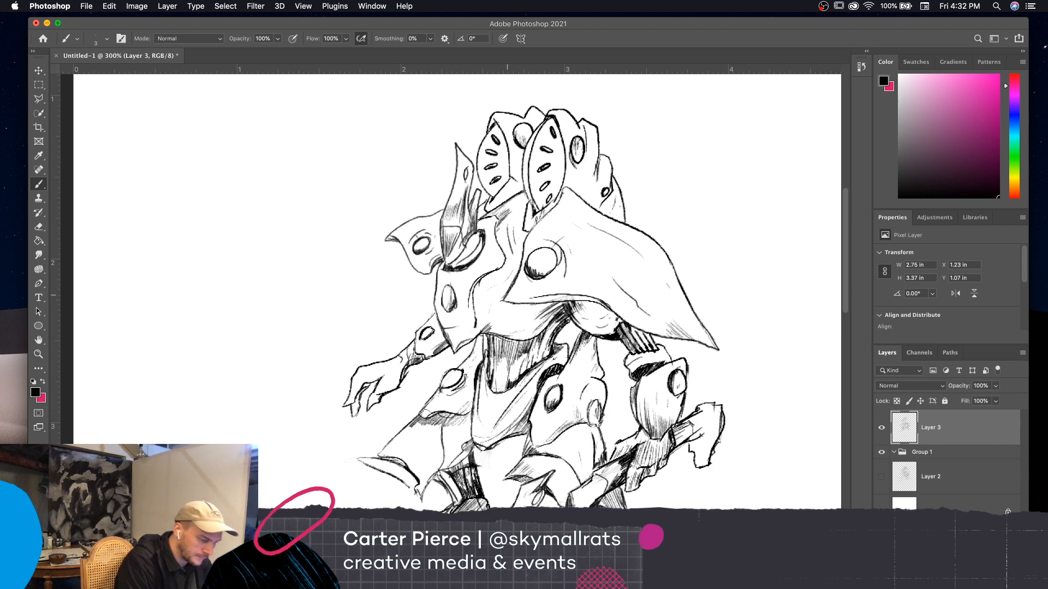
Darken the oval socket at the base of the shoulder spike and shade the underarm beneath the large shoulder plate
{"action": "left_click_drag", "start_coordinate": [697, 354], "coordinate": [714, 375]}
{"action": "mouse_move", "coordinate": [474, 279]}
{"action": "left_mouse_down"}
{"action": "mouse_move", "coordinate": [468, 285]}
{"action": "mouse_move", "coordinate": [488, 268]}
{"action": "left_mouse_up"}
{"action": "mouse_move", "coordinate": [495, 255]}
{"action": "left_mouse_down"}
{"action": "mouse_move", "coordinate": [483, 283]}
{"action": "mouse_move", "coordinate": [495, 266]}
{"action": "left_mouse_up"}
{"action": "left_click_drag", "start_coordinate": [496, 265], "coordinate": [485, 279]}
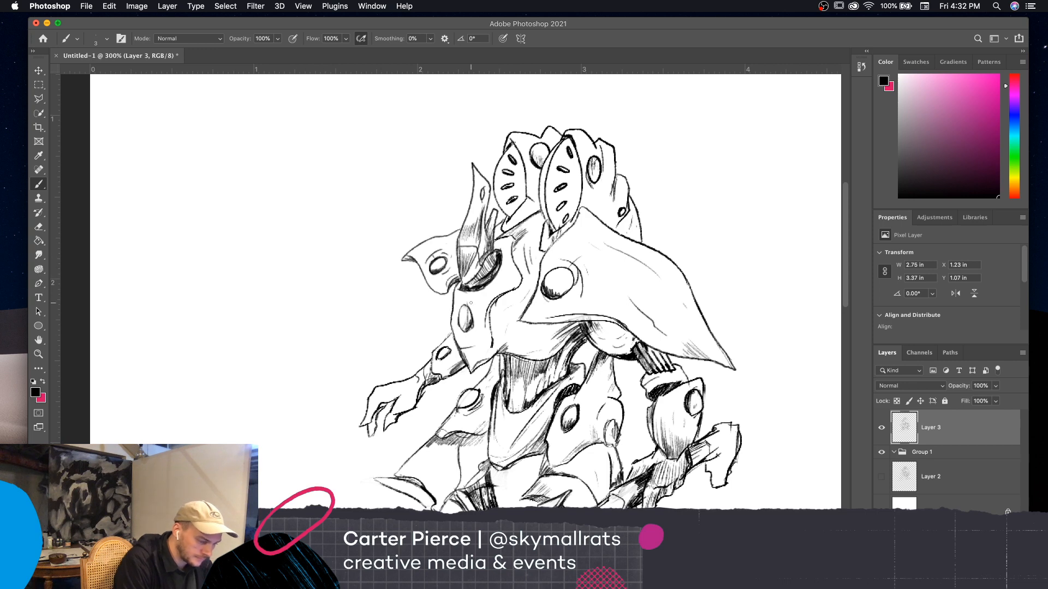
{"action": "scroll", "coordinate": [600, 343], "scroll_direction": "right", "scroll_amount": 3}
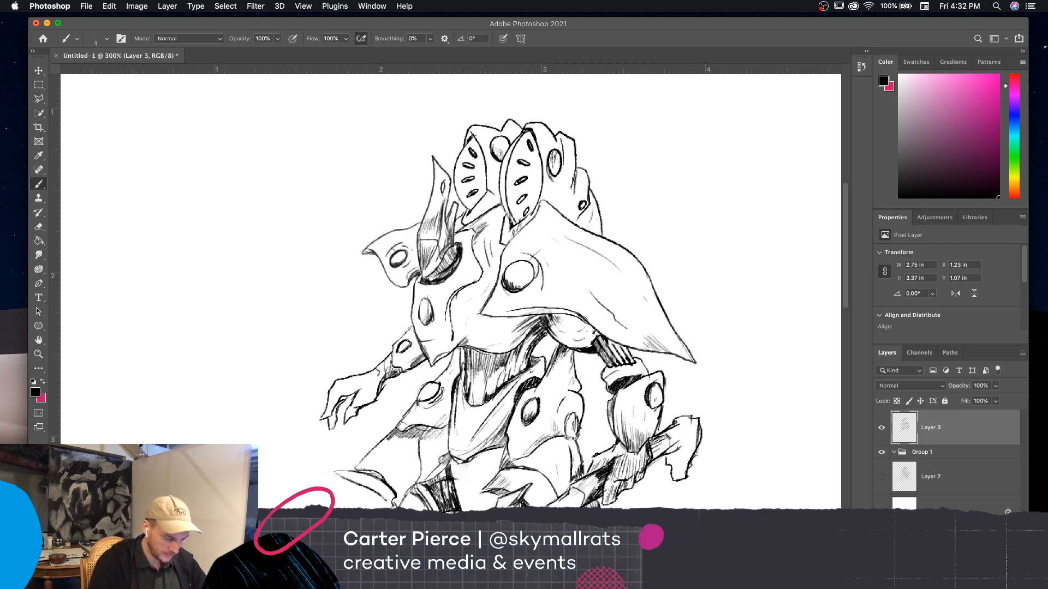
{"action": "mouse_move", "coordinate": [559, 316]}
{"action": "left_mouse_down"}
{"action": "mouse_move", "coordinate": [587, 327]}
{"action": "mouse_move", "coordinate": [561, 339]}
{"action": "mouse_move", "coordinate": [550, 319]}
{"action": "mouse_move", "coordinate": [555, 326]}
{"action": "left_mouse_up"}
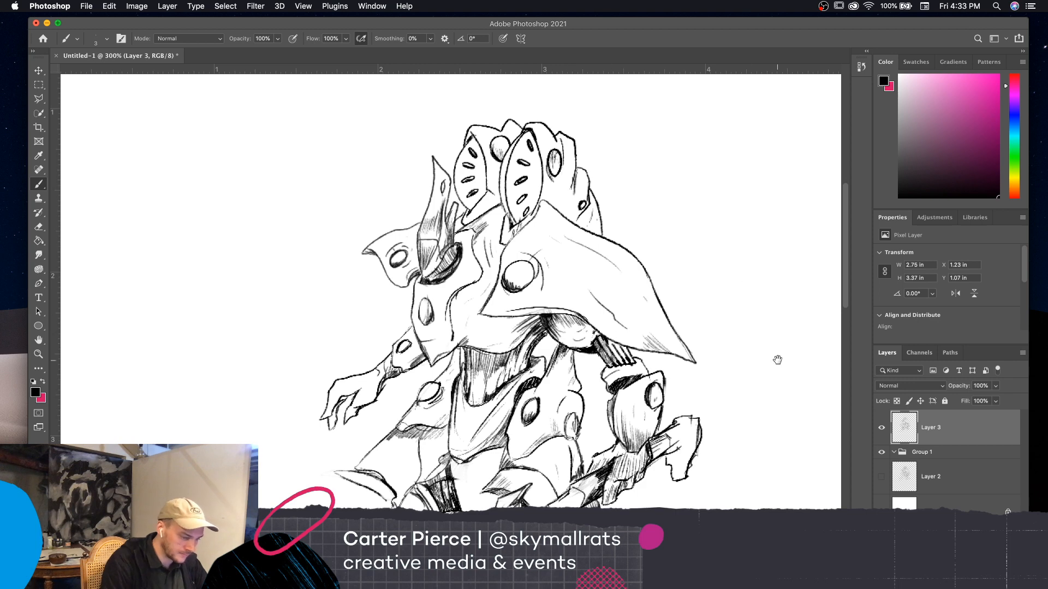
Set the brush size to 2 and hatch the narrow back plate behind the head crests
{"action": "scroll", "coordinate": [776, 358], "scroll_direction": "up", "scroll_amount": 2}
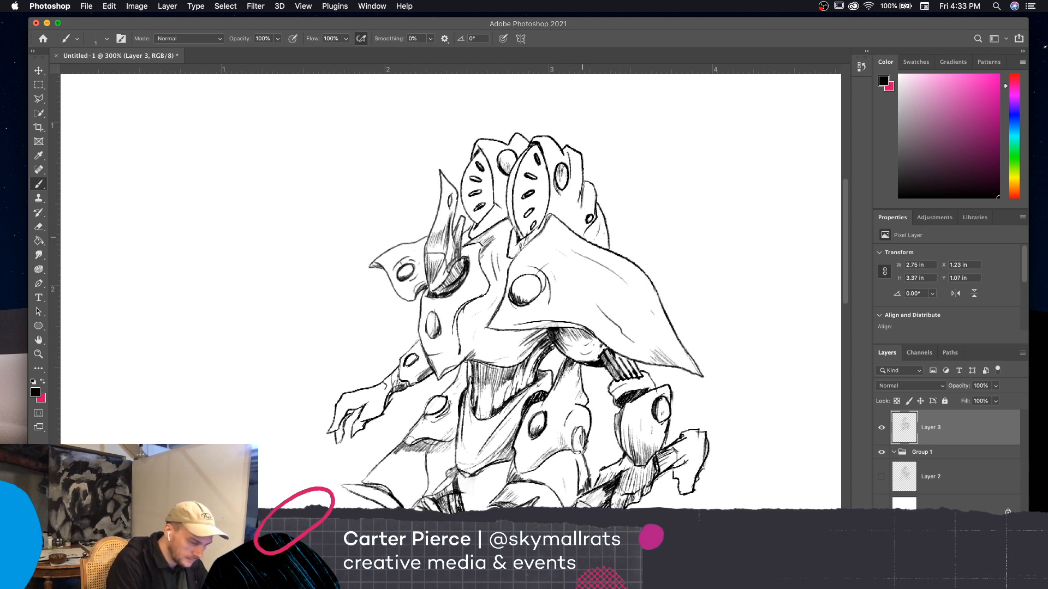
{"action": "key", "text": "]"}
{"action": "left_click_drag", "start_coordinate": [591, 226], "coordinate": [590, 240]}
{"action": "left_click_drag", "start_coordinate": [597, 229], "coordinate": [586, 241]}
{"action": "mouse_move", "coordinate": [591, 231]}
{"action": "left_mouse_down"}
{"action": "mouse_move", "coordinate": [585, 240]}
{"action": "mouse_move", "coordinate": [597, 252]}
{"action": "left_mouse_up"}
{"action": "mouse_move", "coordinate": [605, 228]}
{"action": "left_mouse_down"}
{"action": "mouse_move", "coordinate": [601, 252]}
{"action": "mouse_move", "coordinate": [603, 240]}
{"action": "left_mouse_up"}
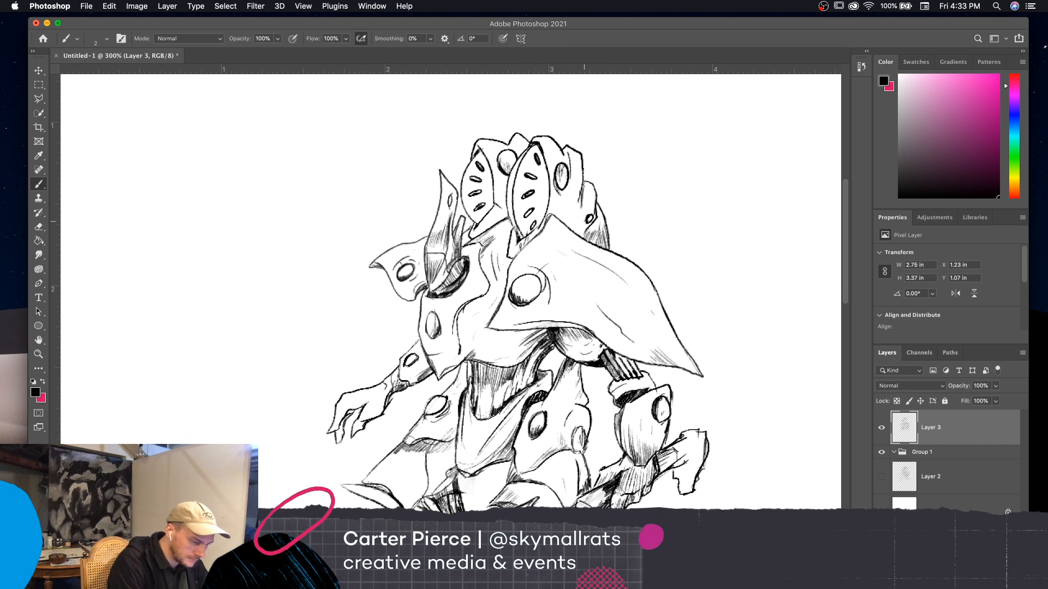
{"action": "left_click_drag", "start_coordinate": [581, 199], "coordinate": [577, 209]}
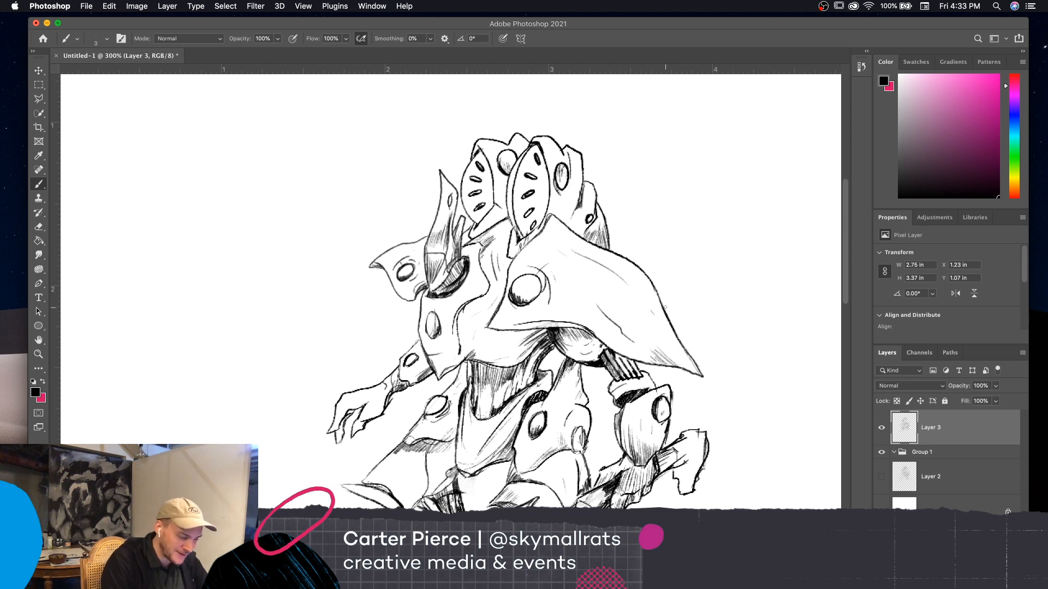
{"action": "mouse_move", "coordinate": [660, 301]}
{"action": "left_mouse_down"}
{"action": "mouse_move", "coordinate": [680, 319]}
{"action": "mouse_move", "coordinate": [667, 322]}
{"action": "left_mouse_up"}
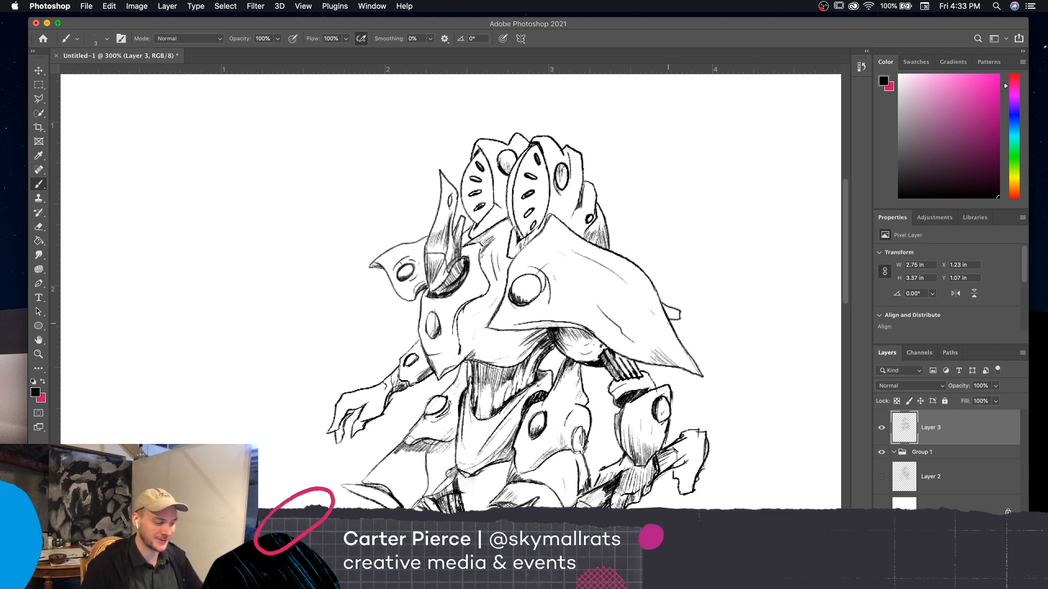
{"action": "key", "text": "super+z"}
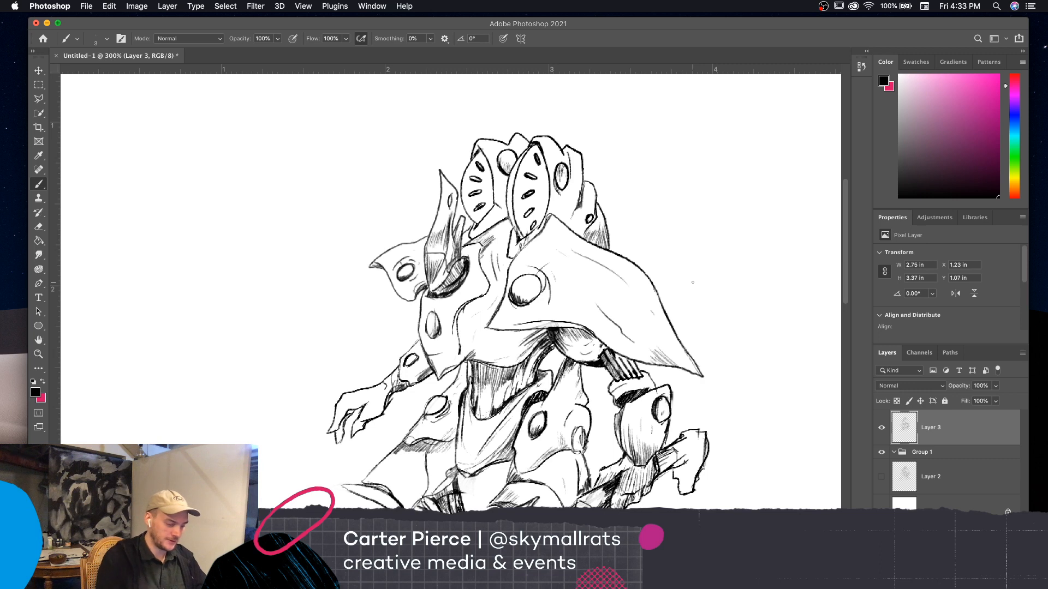
{"action": "mouse_move", "coordinate": [605, 431]}
{"action": "left_mouse_down"}
{"action": "mouse_move", "coordinate": [614, 437]}
{"action": "mouse_move", "coordinate": [588, 390]}
{"action": "mouse_move", "coordinate": [610, 432]}
{"action": "left_mouse_up"}
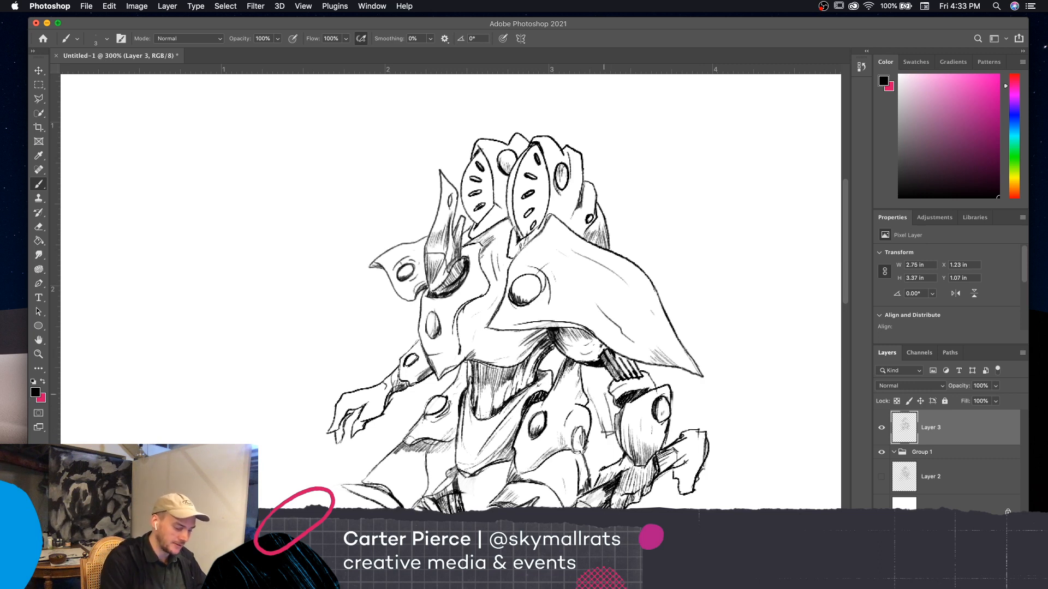
{"action": "key", "text": "super+z"}
{"action": "key", "text": "super+z"}
{"action": "key", "text": "super+z"}
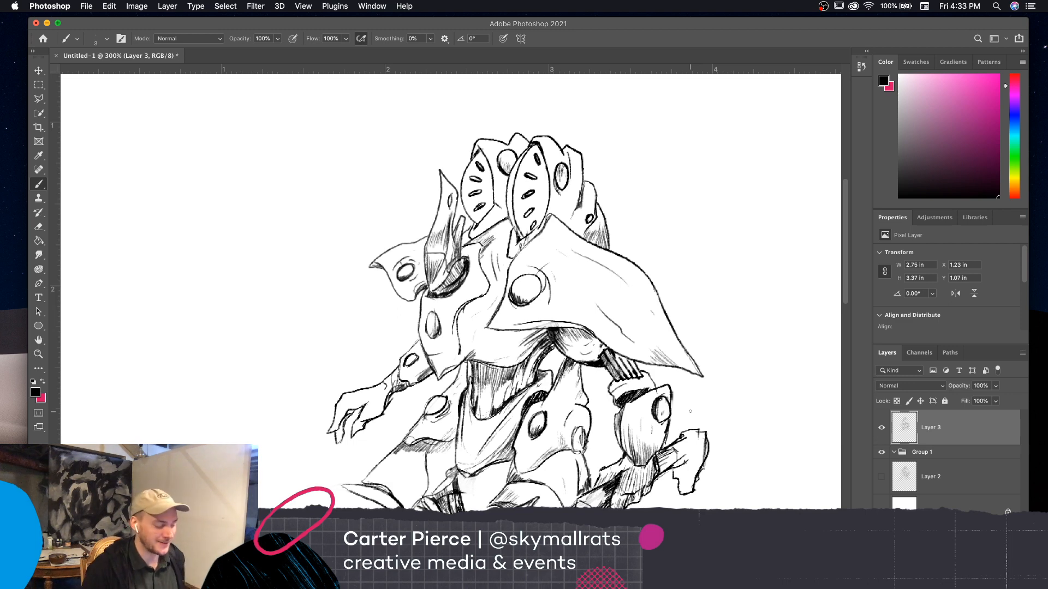
Zoom out to 200% to review the whole creature and enlarge the application window to fill the screen
{"action": "key", "text": "super+minus"}
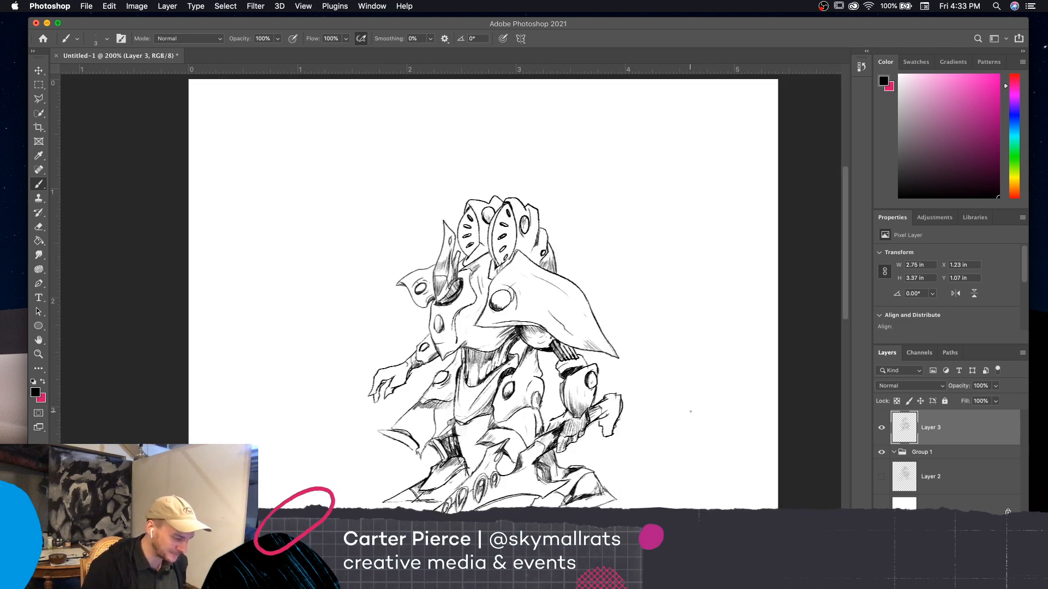
{"action": "scroll", "coordinate": [704, 387], "scroll_direction": "down", "scroll_amount": 2}
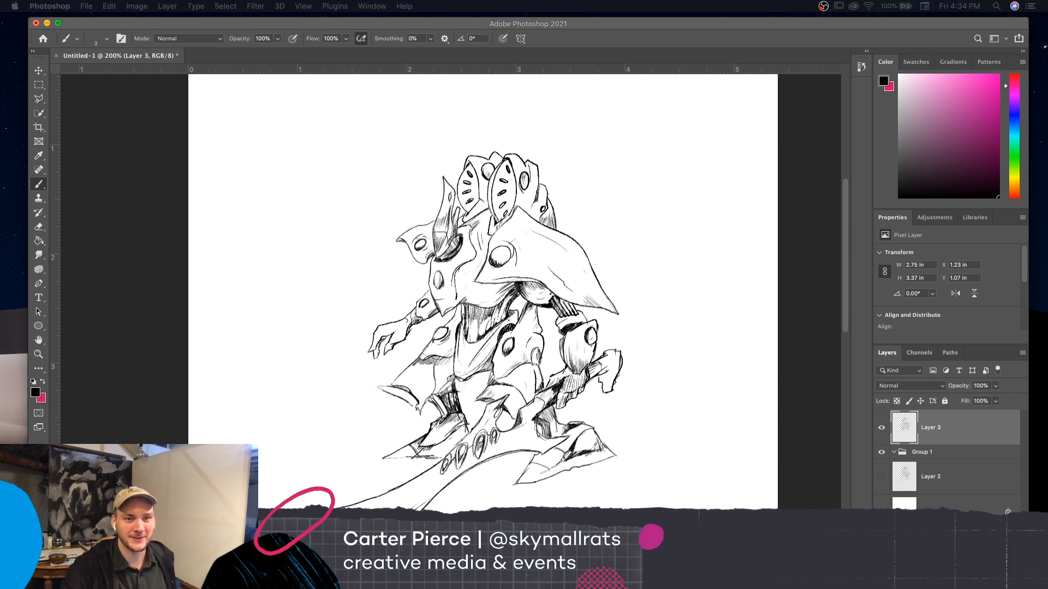
{"action": "double_click", "coordinate": [650, 26]}
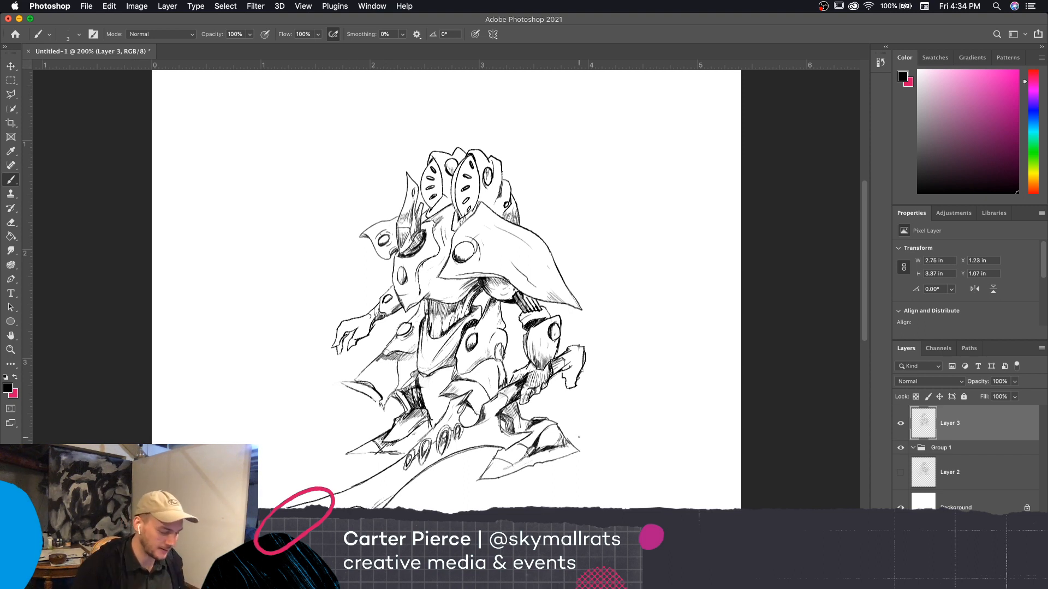
{"action": "left_click", "coordinate": [697, 415]}
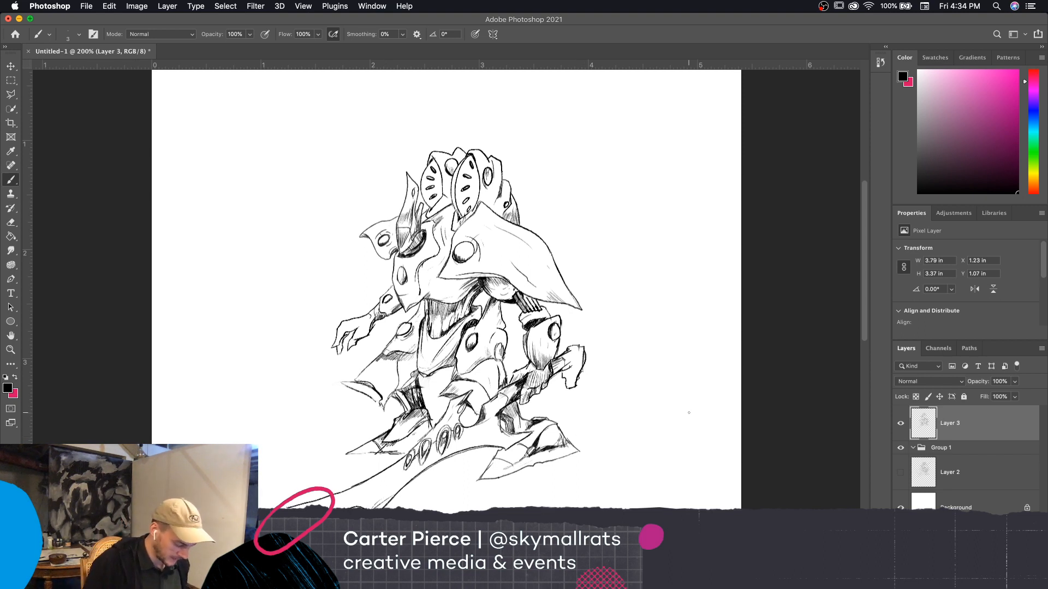
Flip the creature drawing horizontally and show the whole figure at 200% to check its proportions
{"action": "key", "text": "super+minus"}
{"action": "key", "text": "super+equal"}
{"action": "key", "text": "super+equal"}
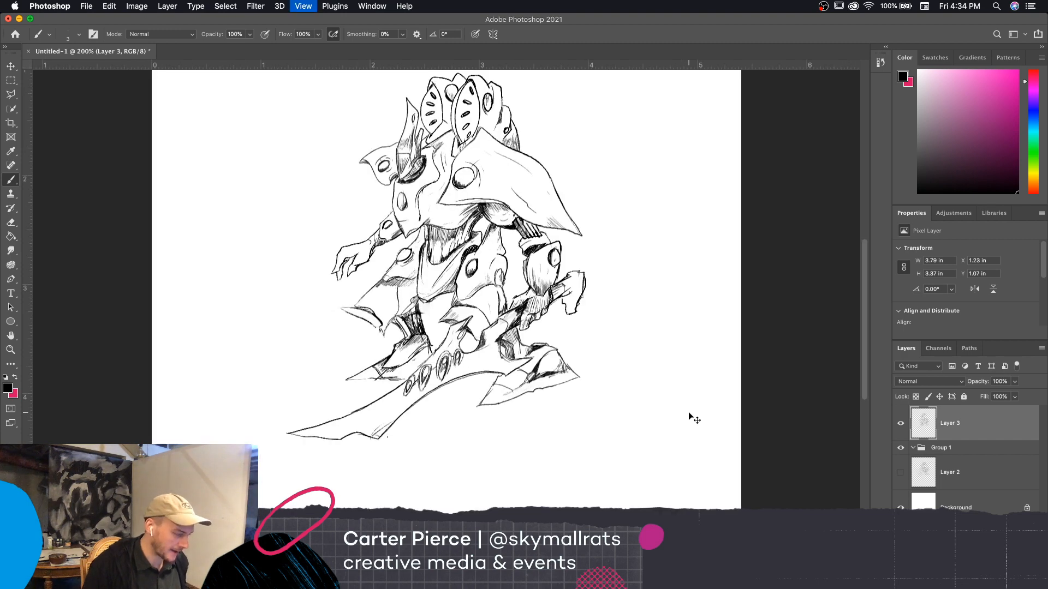
{"action": "scroll", "coordinate": [755, 489], "scroll_direction": "up", "scroll_amount": 5}
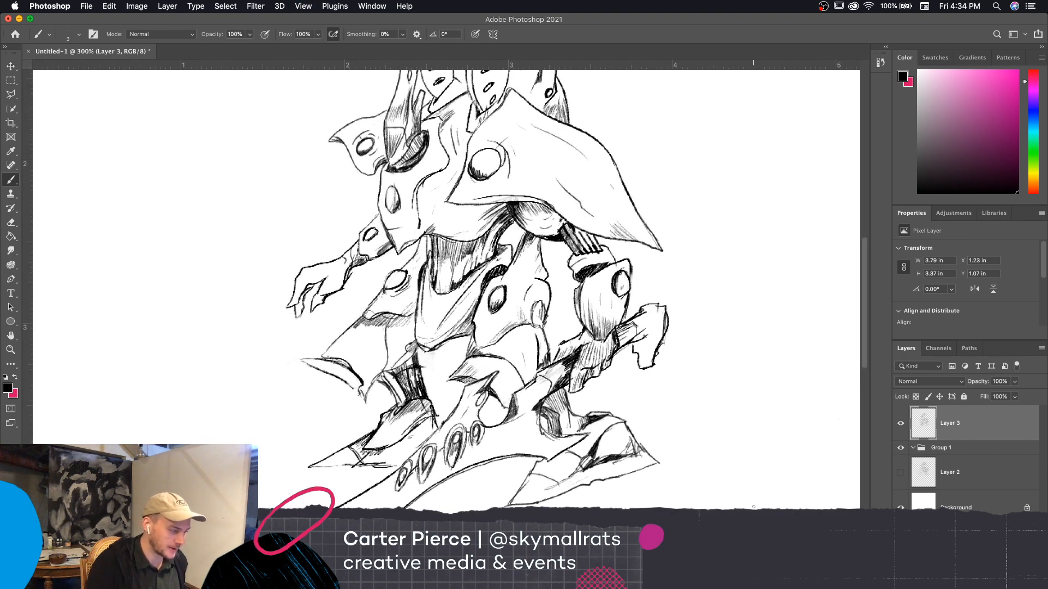
{"action": "left_click_drag", "start_coordinate": [747, 429], "coordinate": [763, 493]}
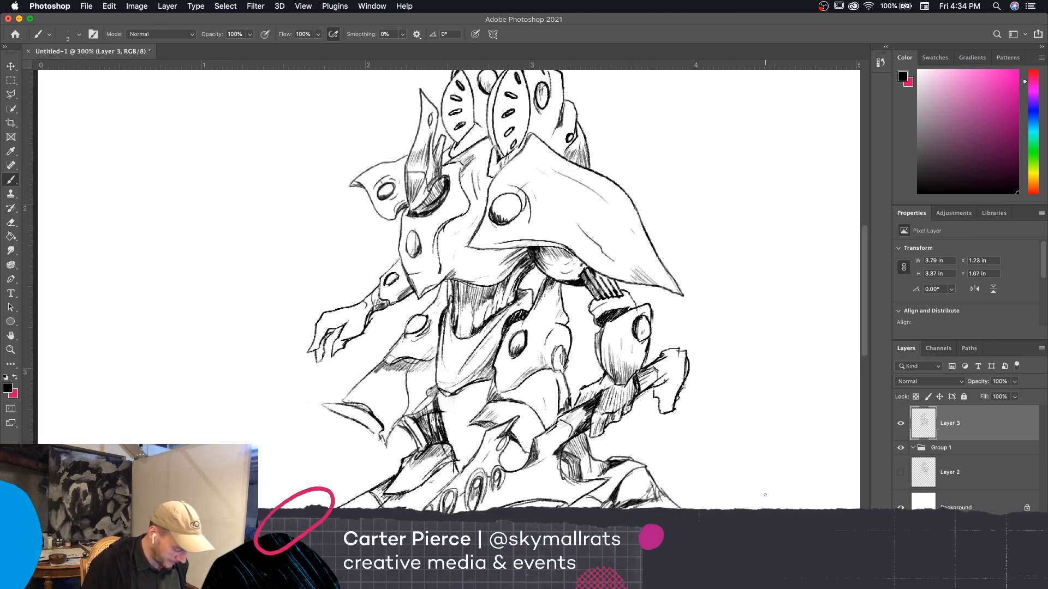
{"action": "key", "text": "super+shift+h"}
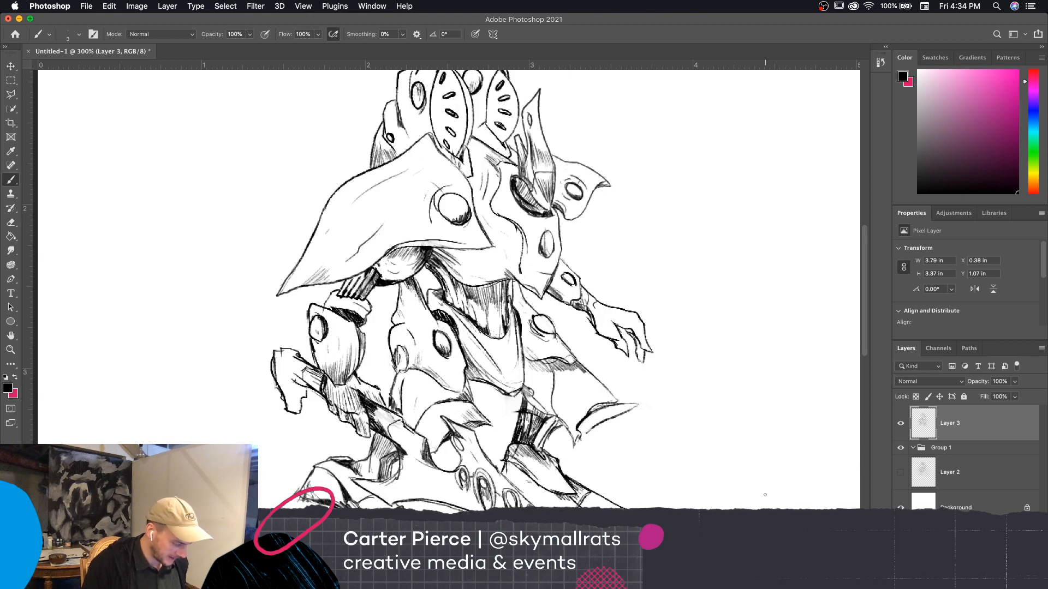
{"action": "key", "text": "super+minus"}
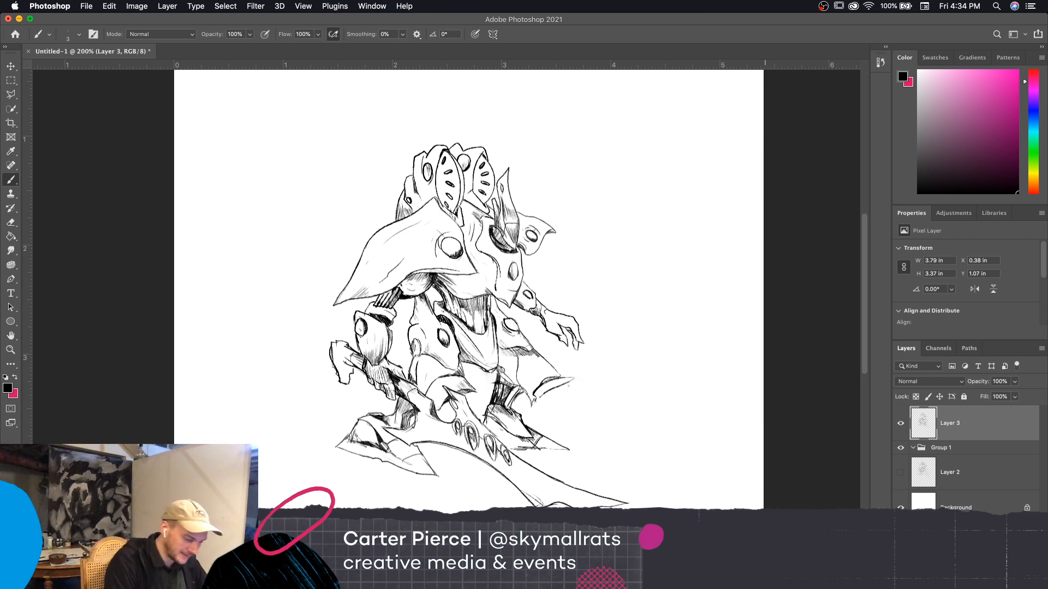
Sharpen the outline of the hooked lower tip of the hip armor plate and darken its shaded inner side with small strokes
{"action": "left_click_drag", "start_coordinate": [578, 377], "coordinate": [558, 379]}
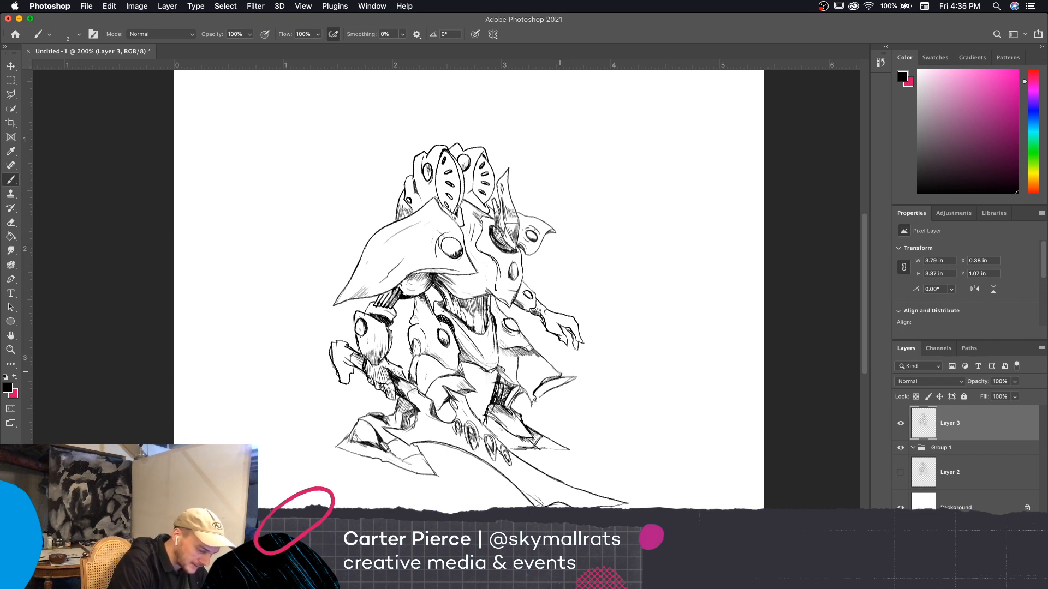
{"action": "left_click_drag", "start_coordinate": [565, 375], "coordinate": [543, 360]}
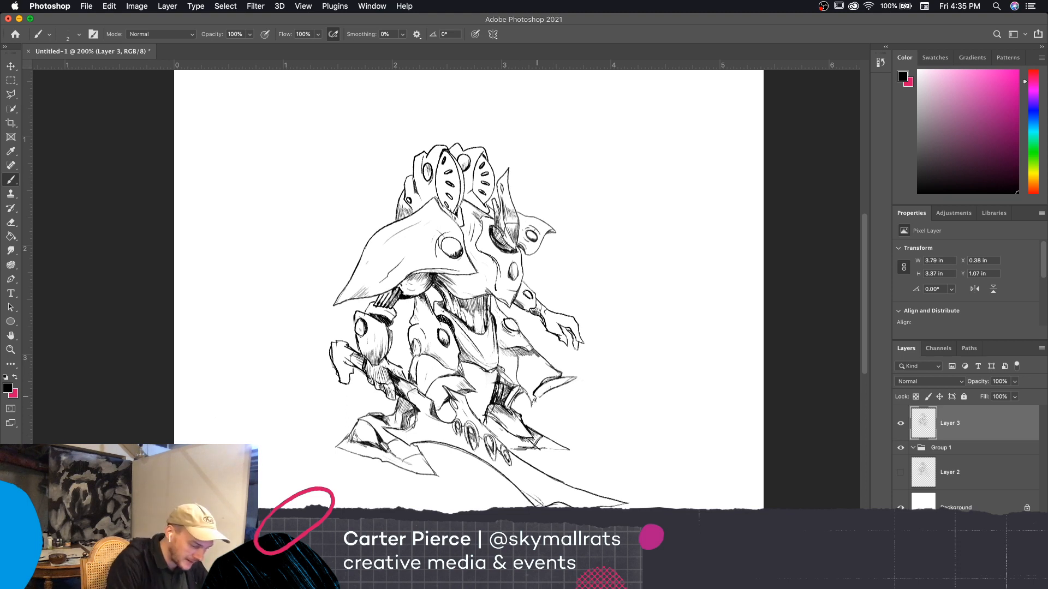
{"action": "left_click_drag", "start_coordinate": [537, 396], "coordinate": [548, 383]}
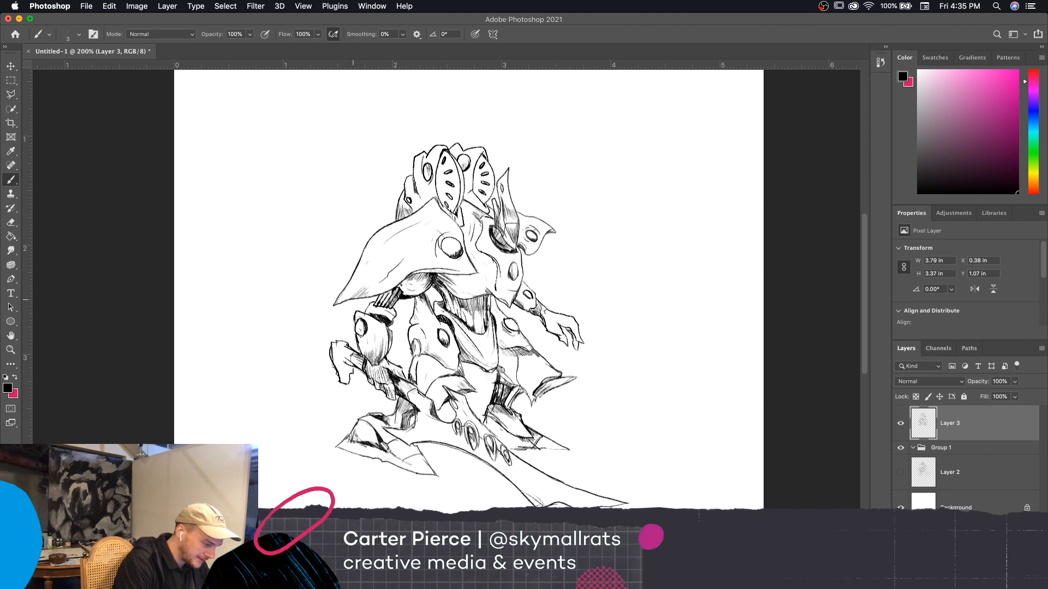
{"action": "left_click_drag", "start_coordinate": [351, 302], "coordinate": [332, 319]}
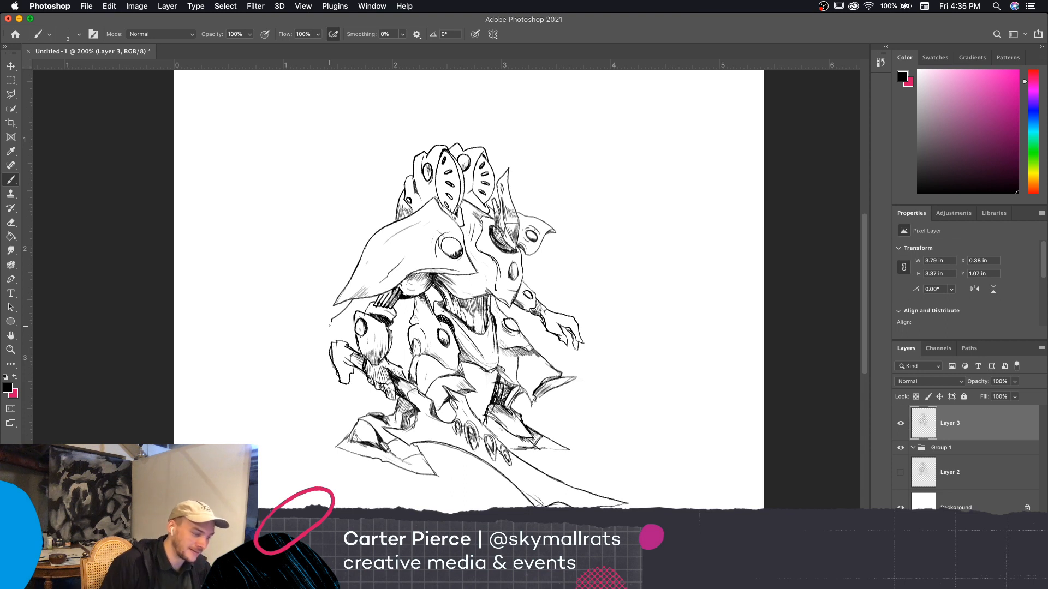
{"action": "left_click_drag", "start_coordinate": [332, 323], "coordinate": [372, 303]}
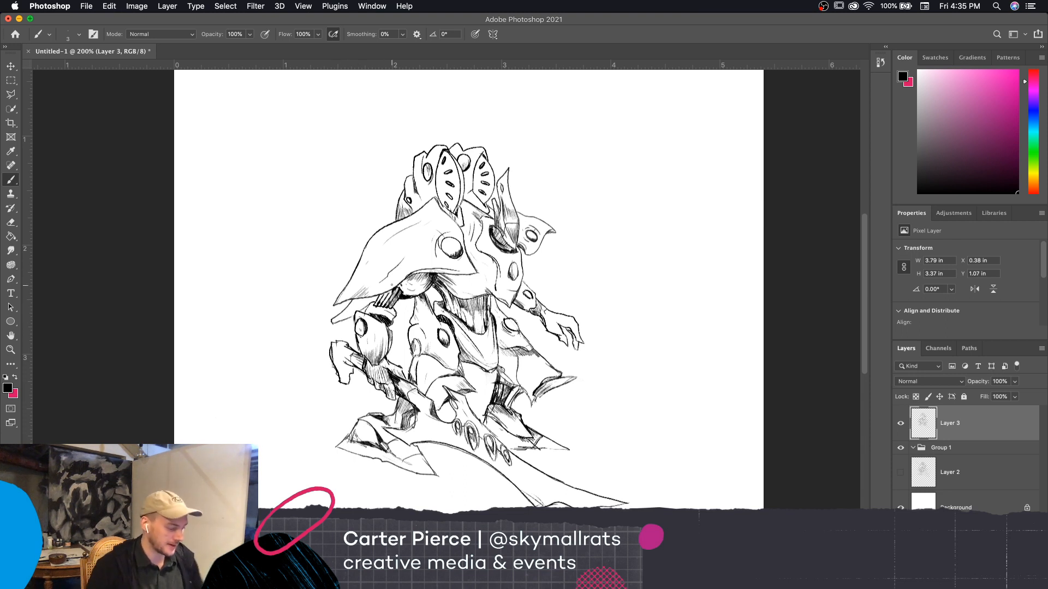
{"action": "key", "text": "super+z"}
{"action": "key", "text": "super+z"}
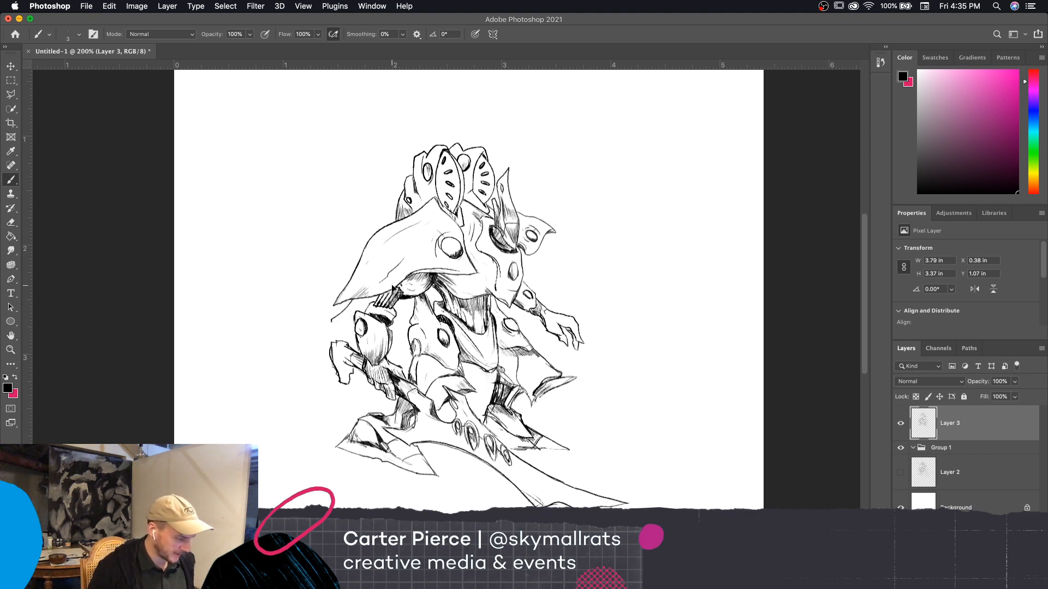
{"action": "key", "text": "super+z"}
{"action": "key", "text": "super+z"}
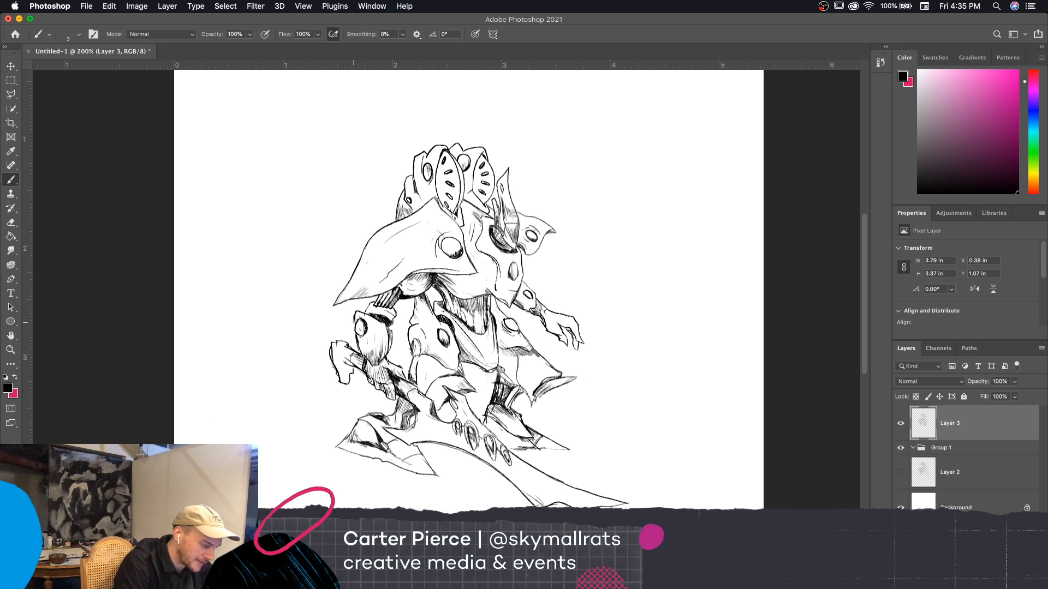
{"action": "mouse_move", "coordinate": [349, 305]}
{"action": "left_mouse_down"}
{"action": "mouse_move", "coordinate": [324, 328]}
{"action": "mouse_move", "coordinate": [335, 329]}
{"action": "left_mouse_up"}
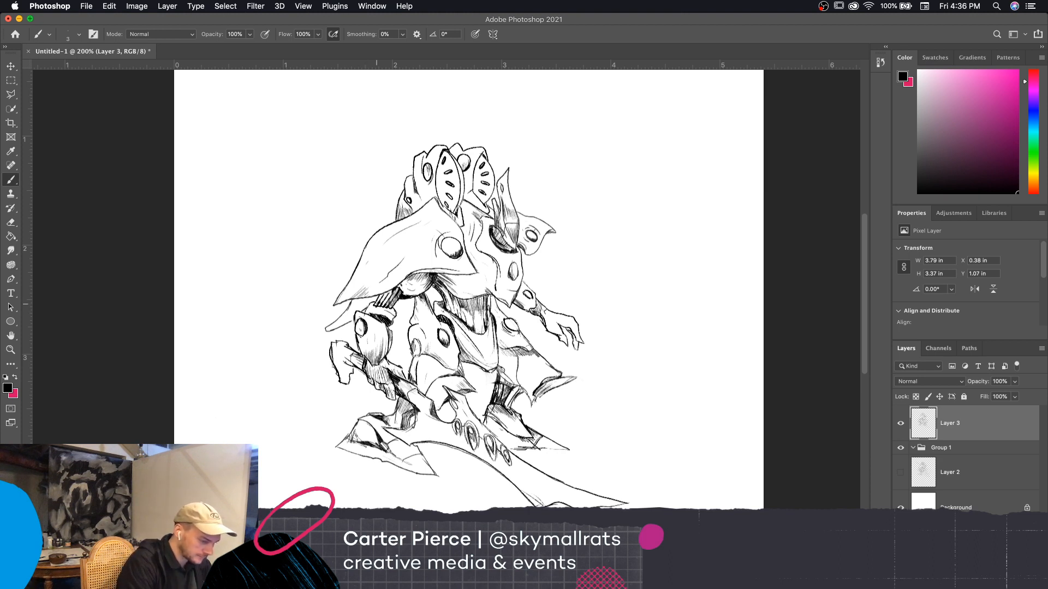
{"action": "key", "text": "super+z"}
{"action": "key", "text": "super+z"}
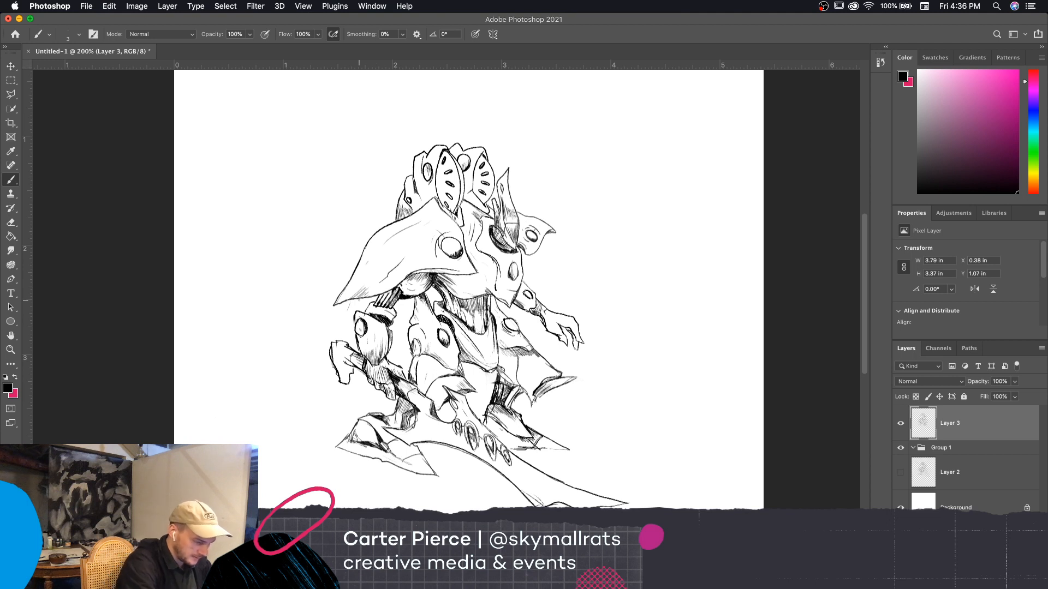
{"action": "mouse_move", "coordinate": [342, 288]}
{"action": "left_mouse_down"}
{"action": "mouse_move", "coordinate": [311, 275]}
{"action": "mouse_move", "coordinate": [358, 261]}
{"action": "left_mouse_up"}
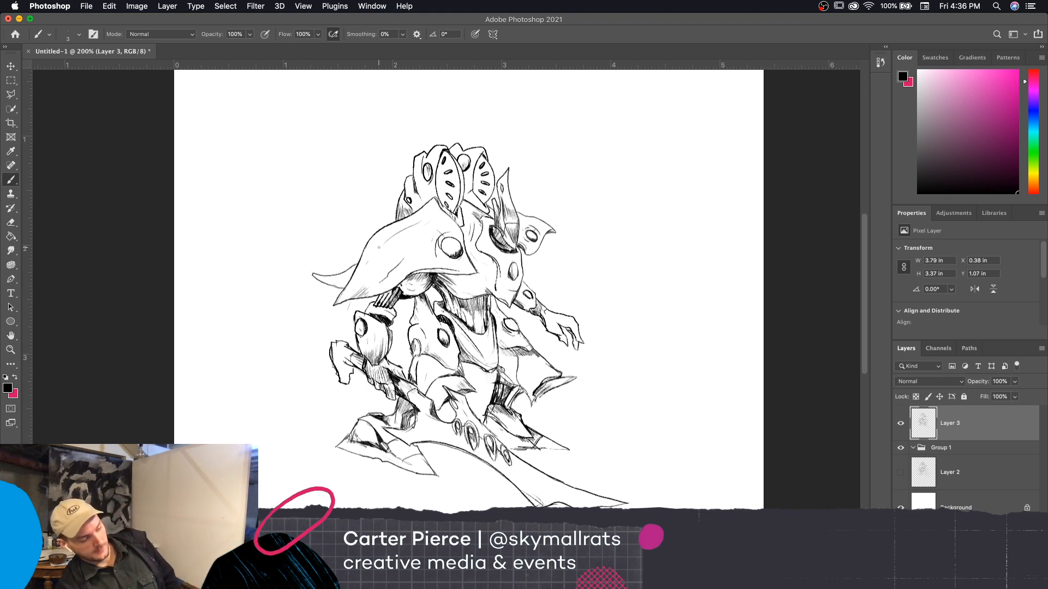
{"action": "key", "text": "super+z"}
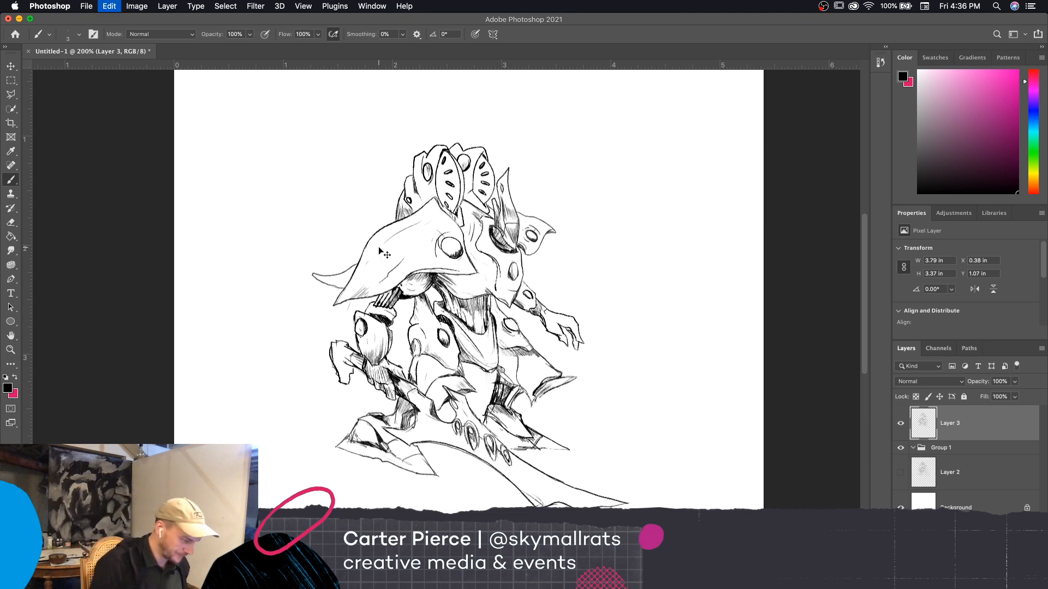
{"action": "key", "text": "super+z"}
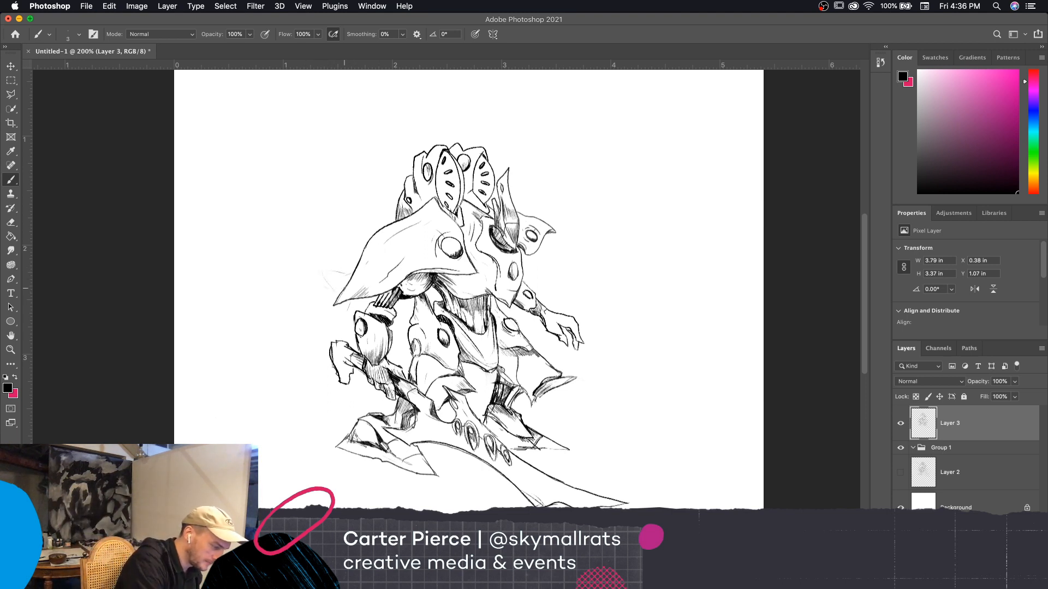
Sketch and ink a long curved spike and a smaller one above it, both projecting from behind the large shoulder plate
{"action": "left_click_drag", "start_coordinate": [319, 280], "coordinate": [297, 256]}
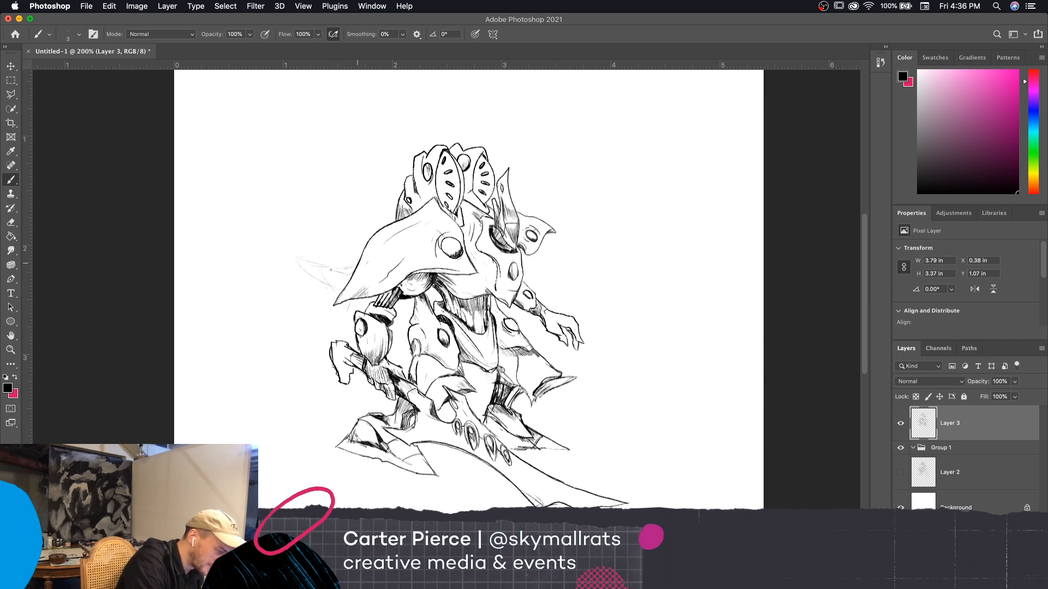
{"action": "left_click_drag", "start_coordinate": [337, 271], "coordinate": [293, 260]}
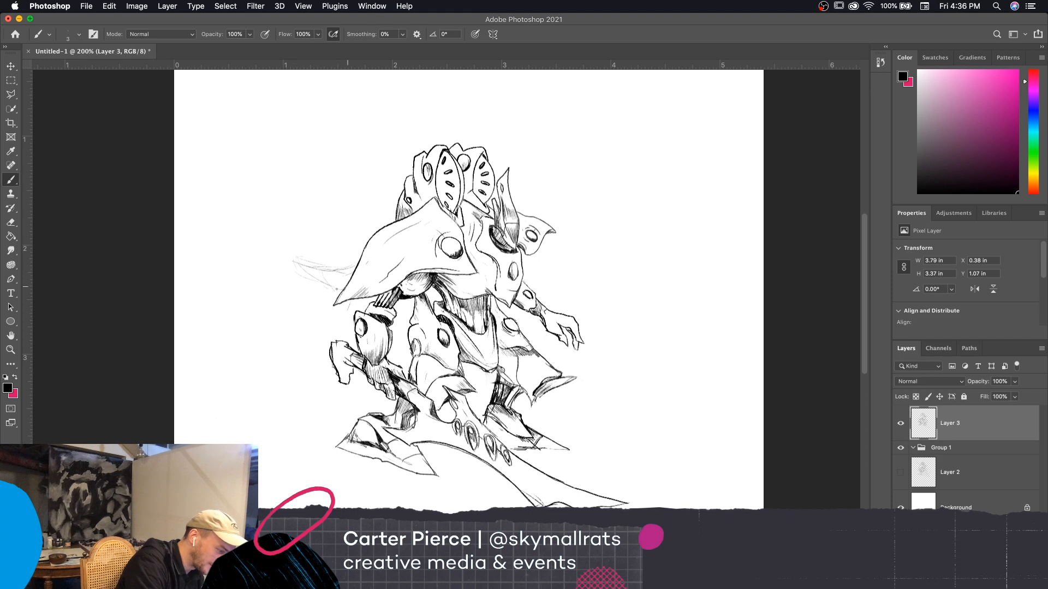
{"action": "mouse_move", "coordinate": [342, 290]}
{"action": "left_mouse_down"}
{"action": "mouse_move", "coordinate": [316, 285]}
{"action": "mouse_move", "coordinate": [293, 261]}
{"action": "mouse_move", "coordinate": [339, 270]}
{"action": "left_mouse_up"}
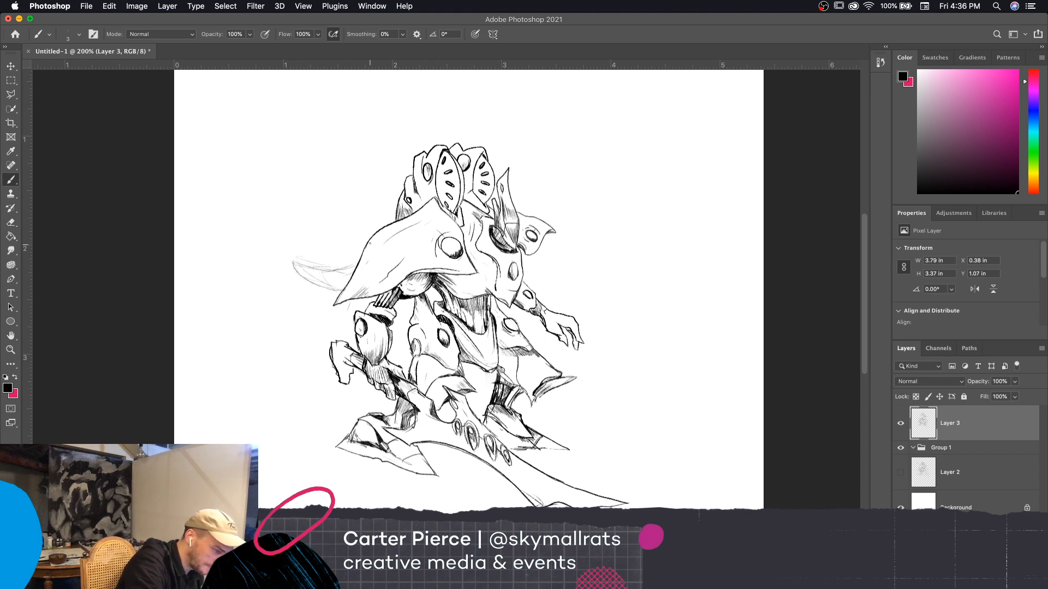
{"action": "mouse_move", "coordinate": [361, 249]}
{"action": "left_mouse_down"}
{"action": "mouse_move", "coordinate": [347, 238]}
{"action": "mouse_move", "coordinate": [373, 238]}
{"action": "left_mouse_up"}
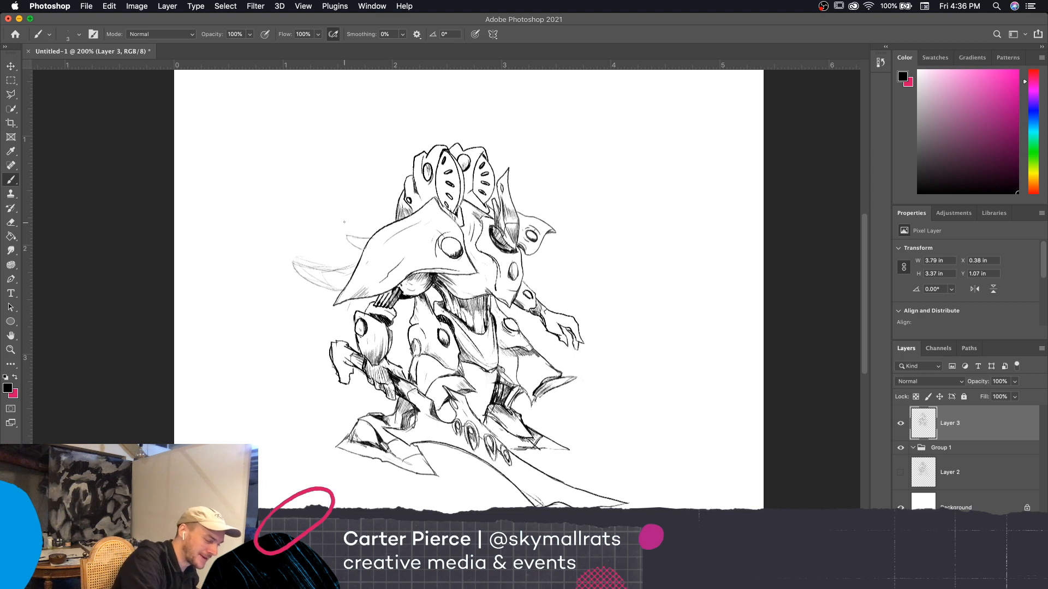
{"action": "mouse_move", "coordinate": [343, 293]}
{"action": "left_mouse_down"}
{"action": "mouse_move", "coordinate": [293, 261]}
{"action": "mouse_move", "coordinate": [342, 271]}
{"action": "mouse_move", "coordinate": [356, 265]}
{"action": "mouse_move", "coordinate": [346, 237]}
{"action": "mouse_move", "coordinate": [372, 239]}
{"action": "left_mouse_up"}
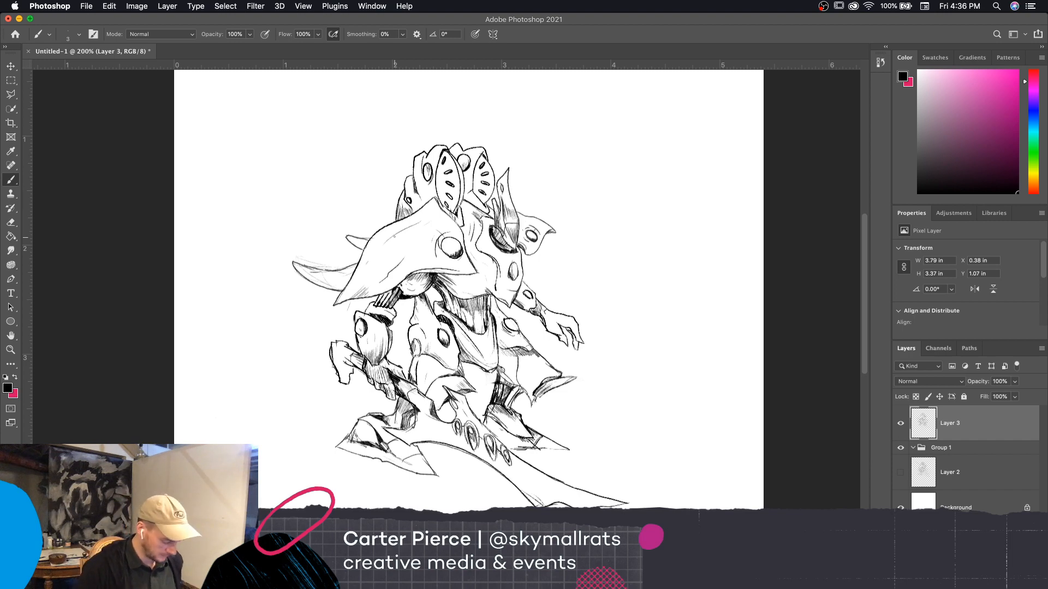
Flip the drawing horizontally again and erase the two curved spikes behind the large shoulder plate, reducing the eraser from size 60 to 25
{"action": "key", "text": "super+shift+h"}
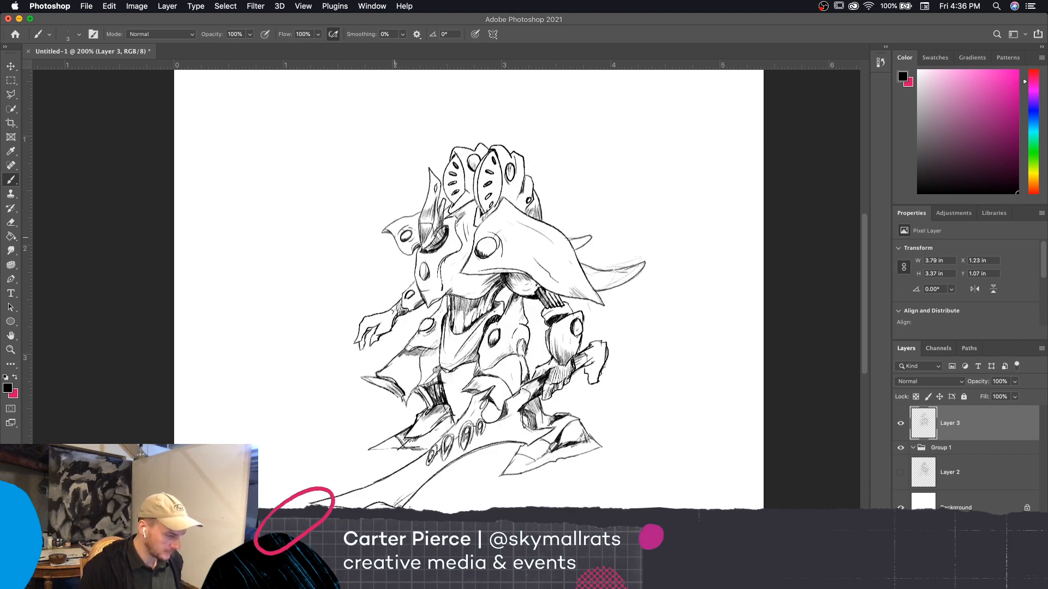
{"action": "key", "text": "e"}
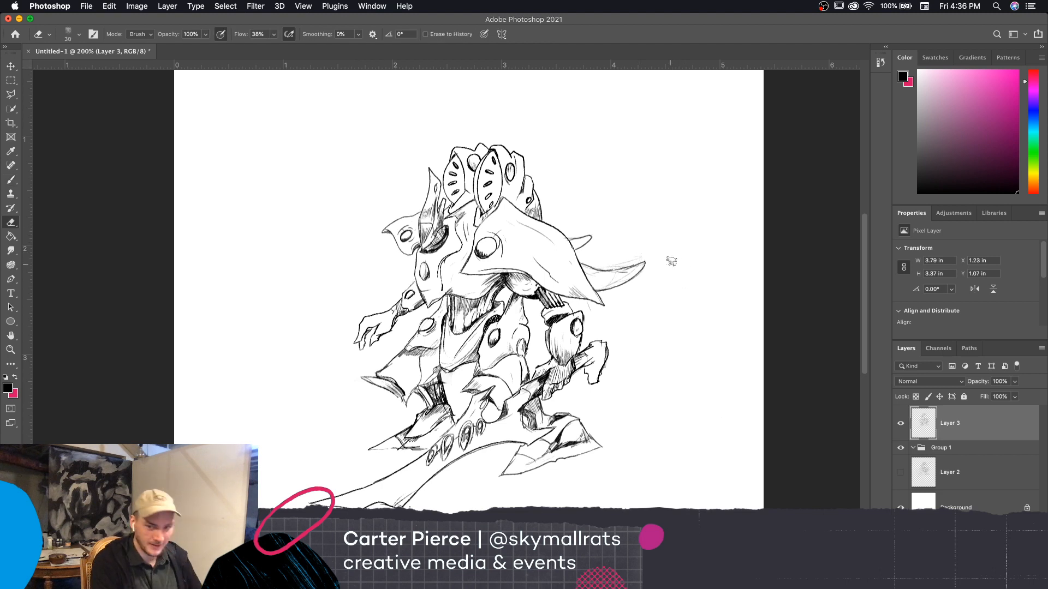
{"action": "key", "text": "bracketright"}
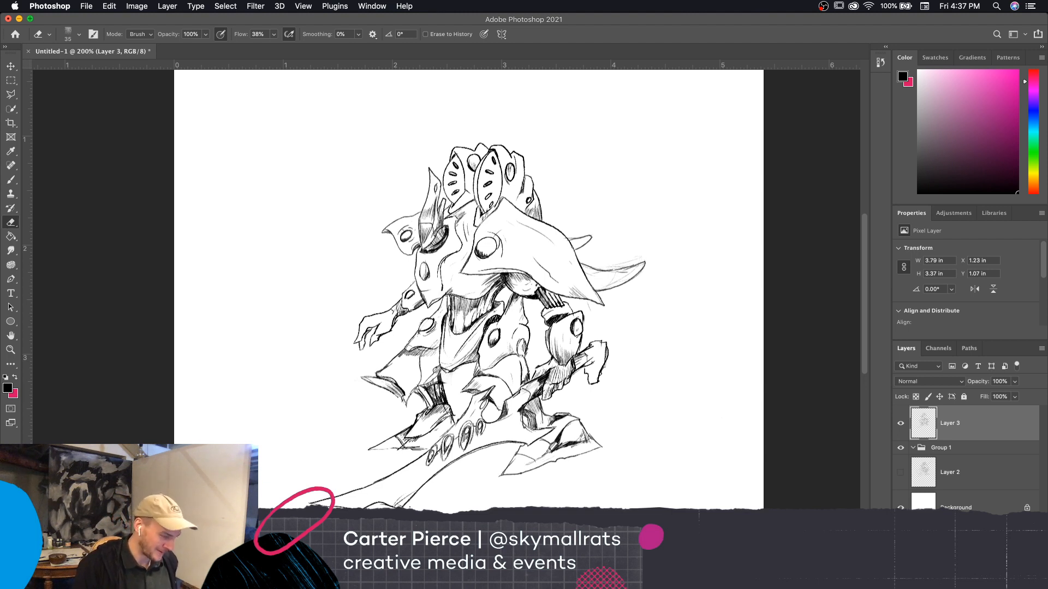
{"action": "key", "text": "]"}
{"action": "key", "text": "]"}
{"action": "key", "text": "]"}
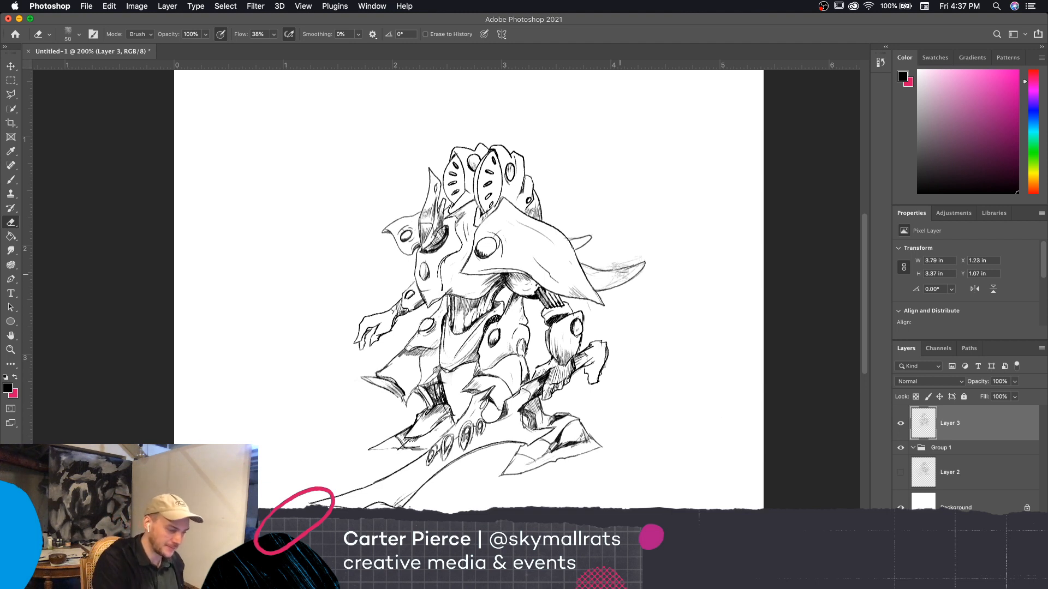
{"action": "mouse_move", "coordinate": [620, 271]}
{"action": "left_mouse_down"}
{"action": "mouse_move", "coordinate": [634, 256]}
{"action": "mouse_move", "coordinate": [633, 283]}
{"action": "left_mouse_up"}
{"action": "key", "text": "bracketleft"}
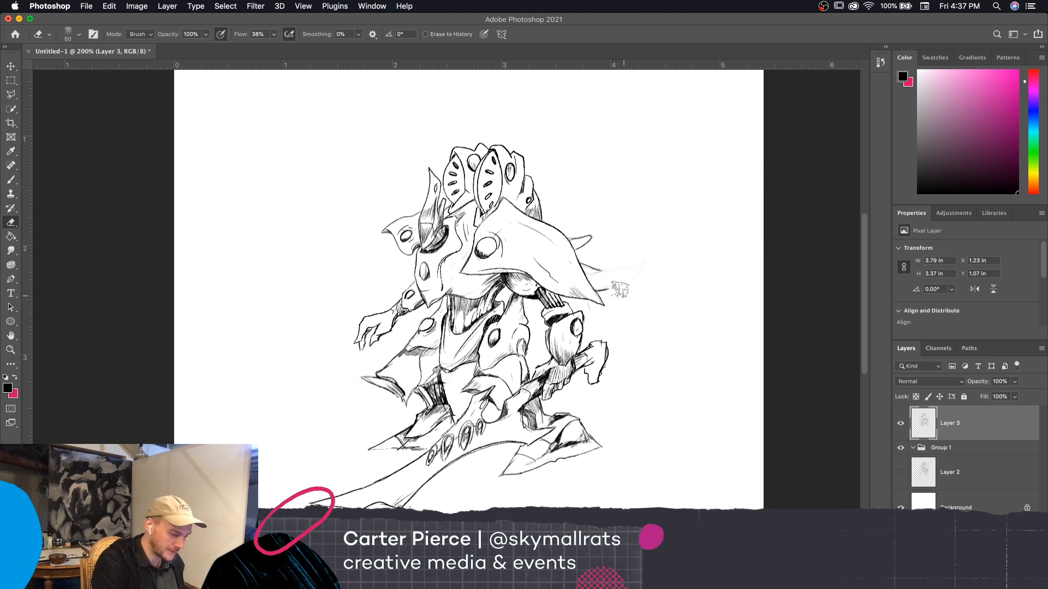
{"action": "key", "text": "bracketleft"}
{"action": "key", "text": "bracketleft"}
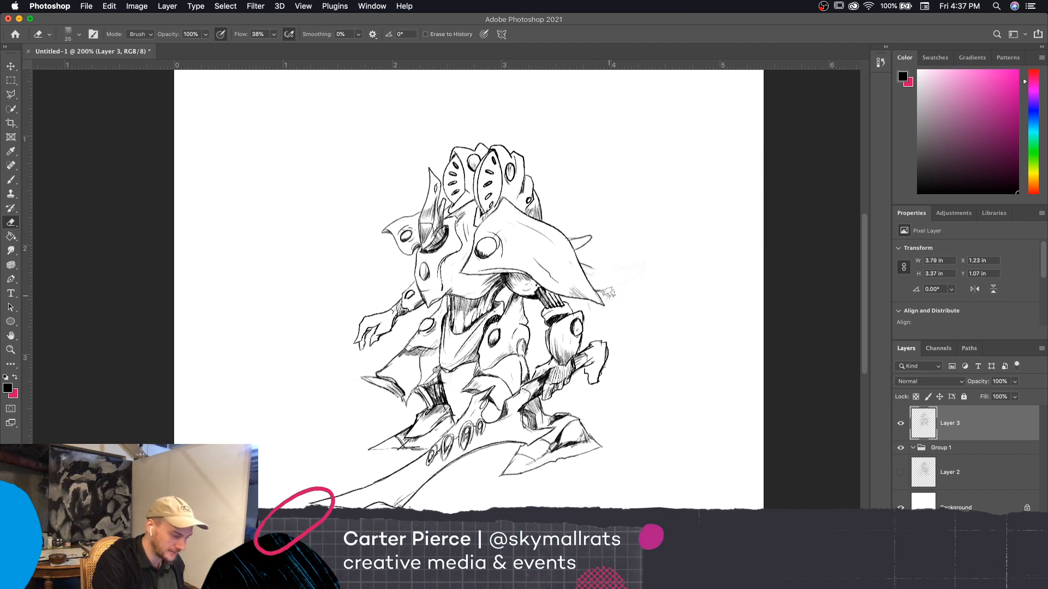
{"action": "key", "text": "bracketleft"}
{"action": "key", "text": "bracketleft"}
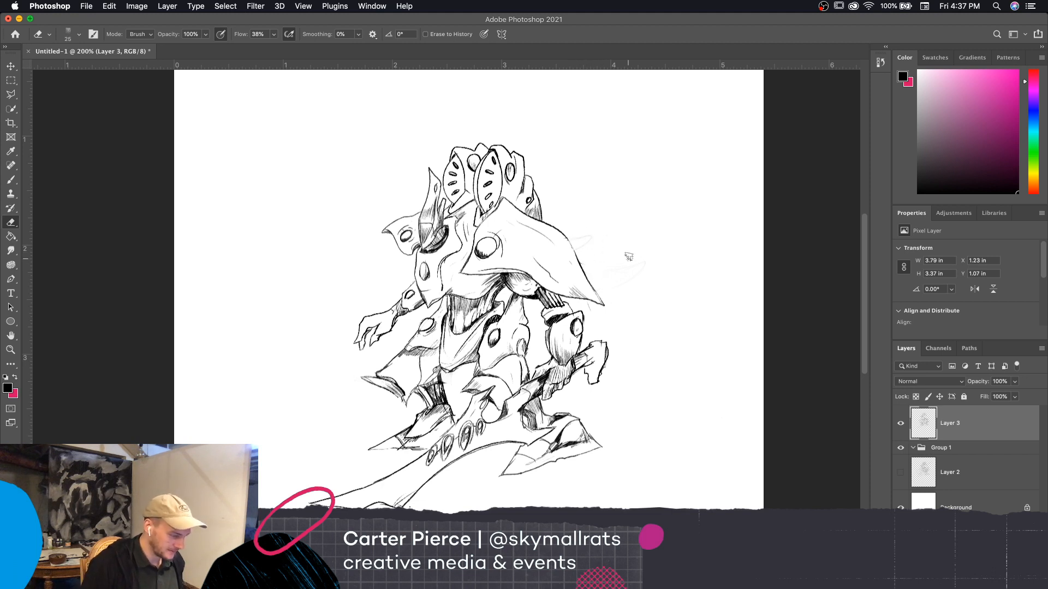
Draw a short, straight-edged spike behind the outer edge of the large shoulder plate with the size 2 brush, undoing unwanted strokes
{"action": "key", "text": "b"}
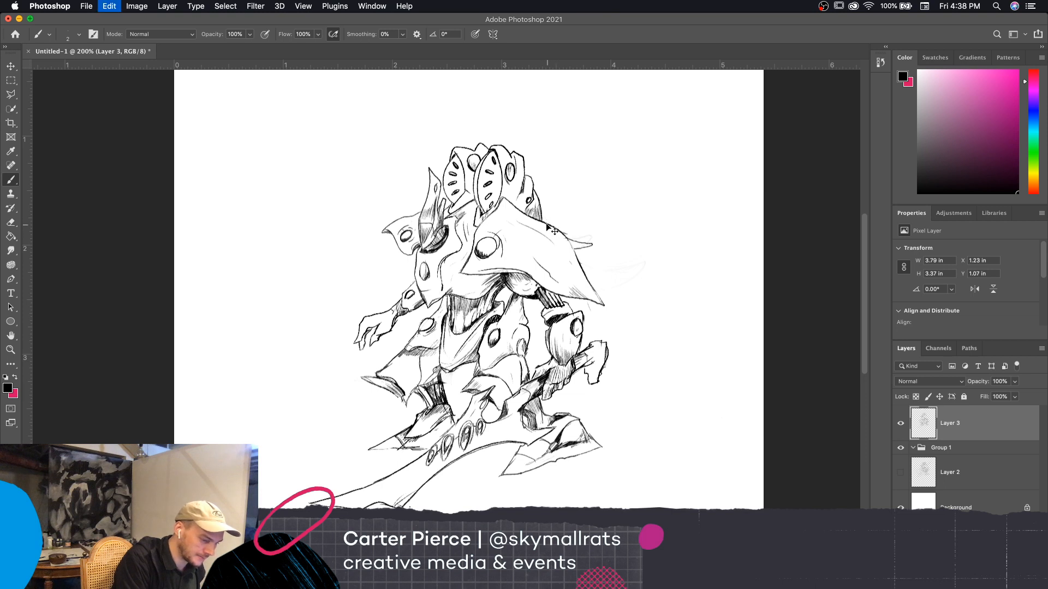
{"action": "key", "text": "super+z"}
{"action": "key", "text": "super+z"}
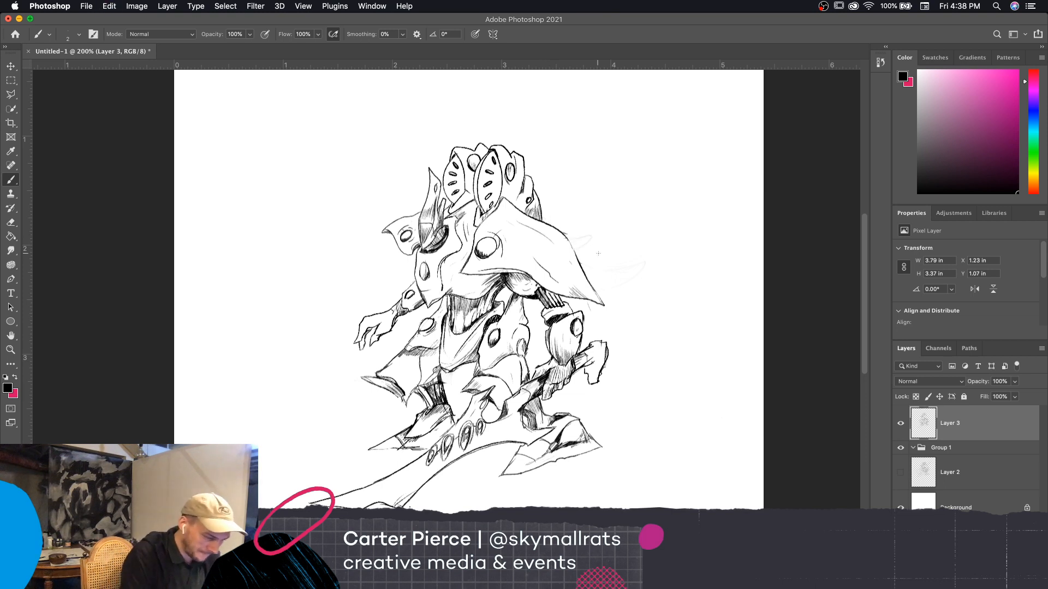
{"action": "mouse_move", "coordinate": [575, 251]}
{"action": "left_mouse_down"}
{"action": "mouse_move", "coordinate": [609, 251]}
{"action": "mouse_move", "coordinate": [585, 250]}
{"action": "mouse_move", "coordinate": [610, 262]}
{"action": "mouse_move", "coordinate": [583, 264]}
{"action": "mouse_move", "coordinate": [614, 279]}
{"action": "left_mouse_up"}
{"action": "key", "text": "super+z"}
{"action": "key", "text": "super+z"}
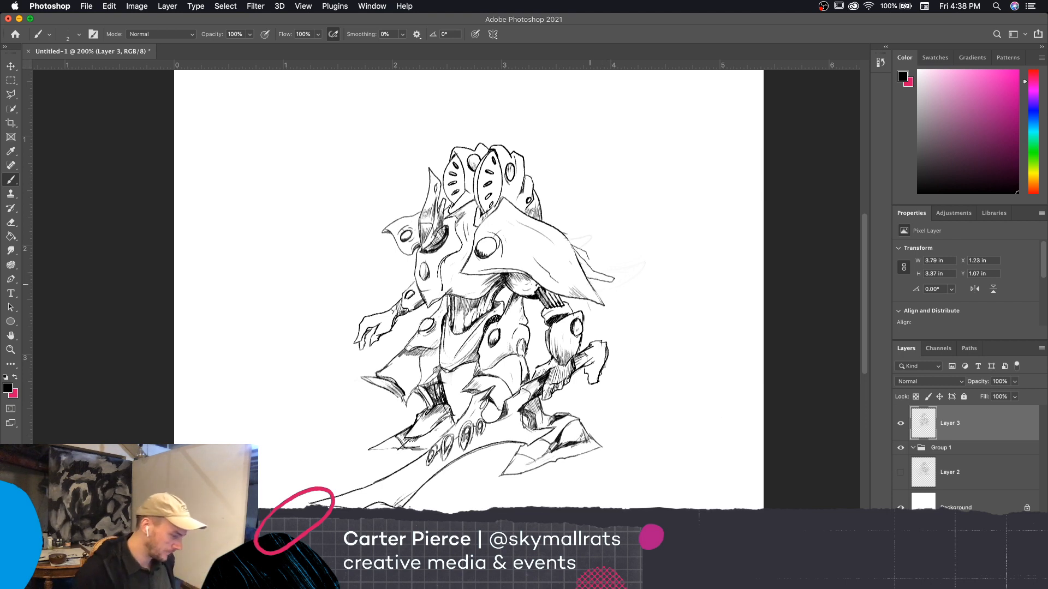
Clean up leftover faint sketch lines around the spike behind the shoulder plate with a size 15 eraser, and return to the Brush tool
{"action": "key", "text": "e"}
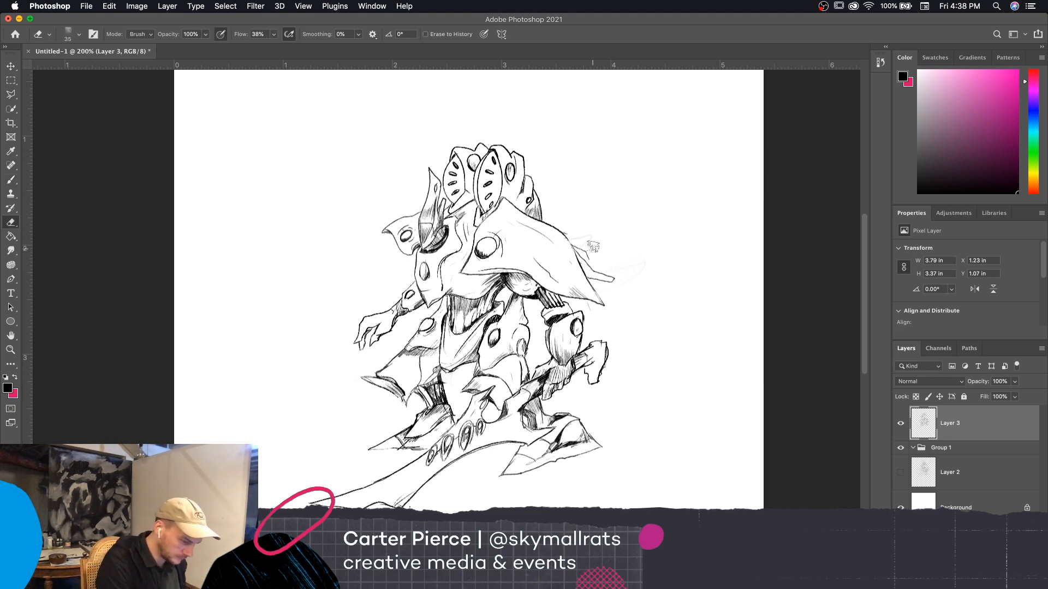
{"action": "key", "text": "bracketleft"}
{"action": "key", "text": "bracketleft"}
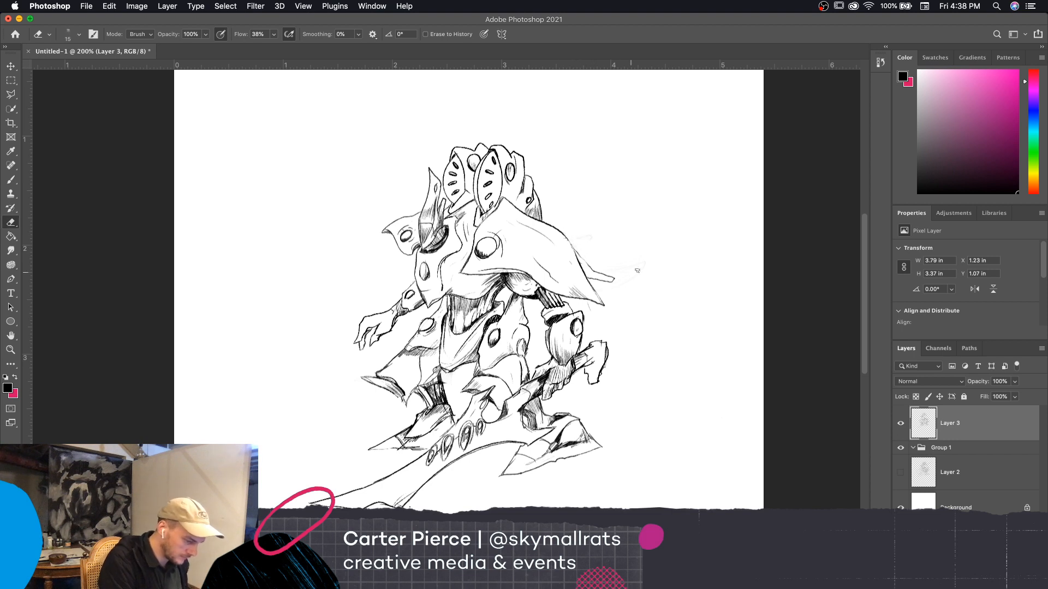
{"action": "key", "text": "b"}
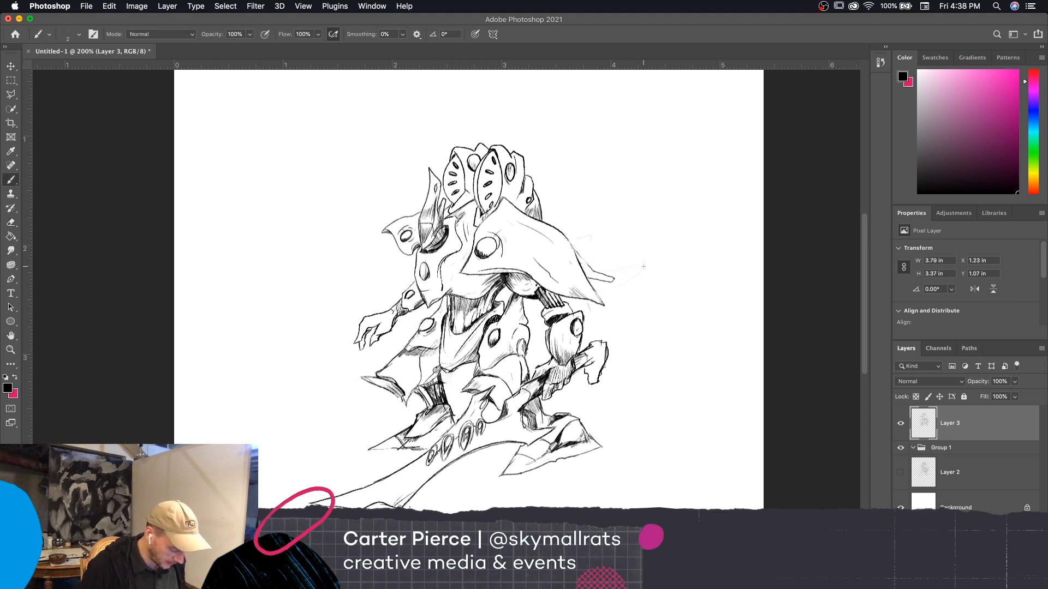
Ink a second short, pointed spike behind the upper outer edge of the large shoulder plate
{"action": "left_click_drag", "start_coordinate": [574, 247], "coordinate": [587, 266]}
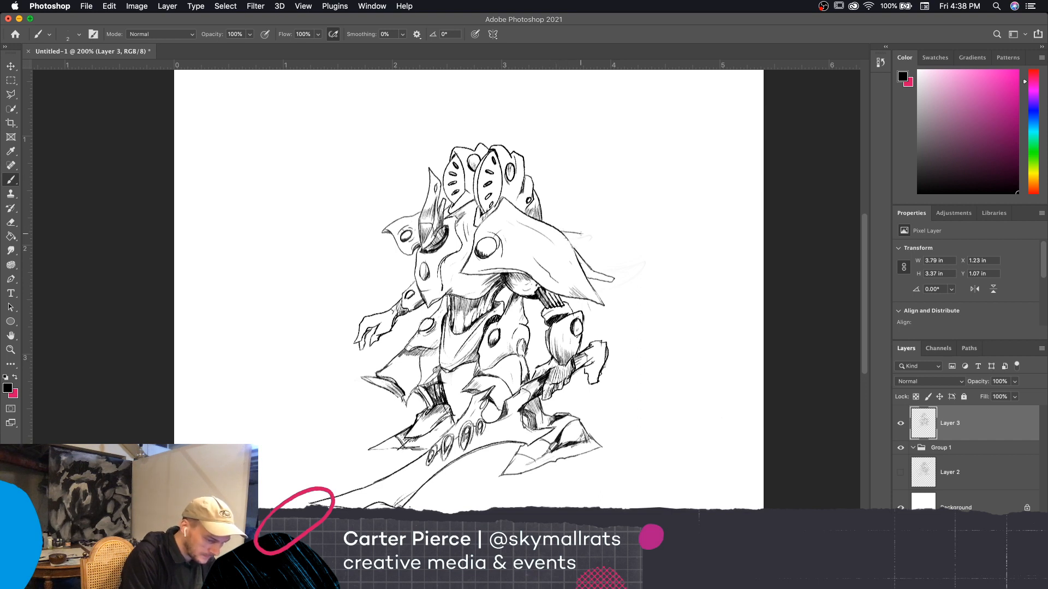
{"action": "left_click_drag", "start_coordinate": [581, 235], "coordinate": [568, 239]}
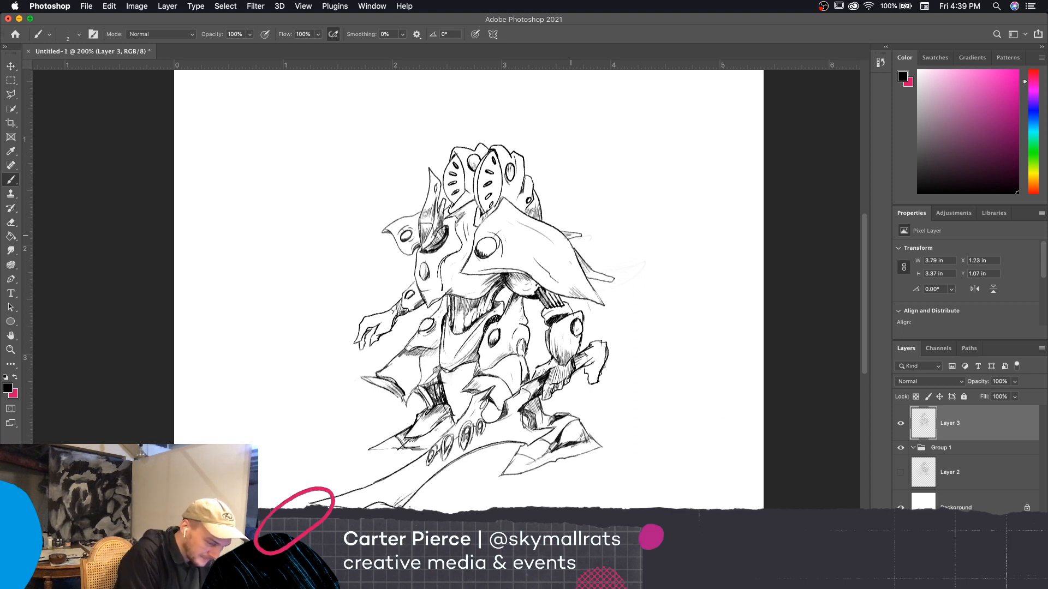
Erase rough lines on the hand gripping the blade's handle and redraw the finger contours with the size 2 brush
{"action": "left_click_drag", "start_coordinate": [719, 480], "coordinate": [743, 454]}
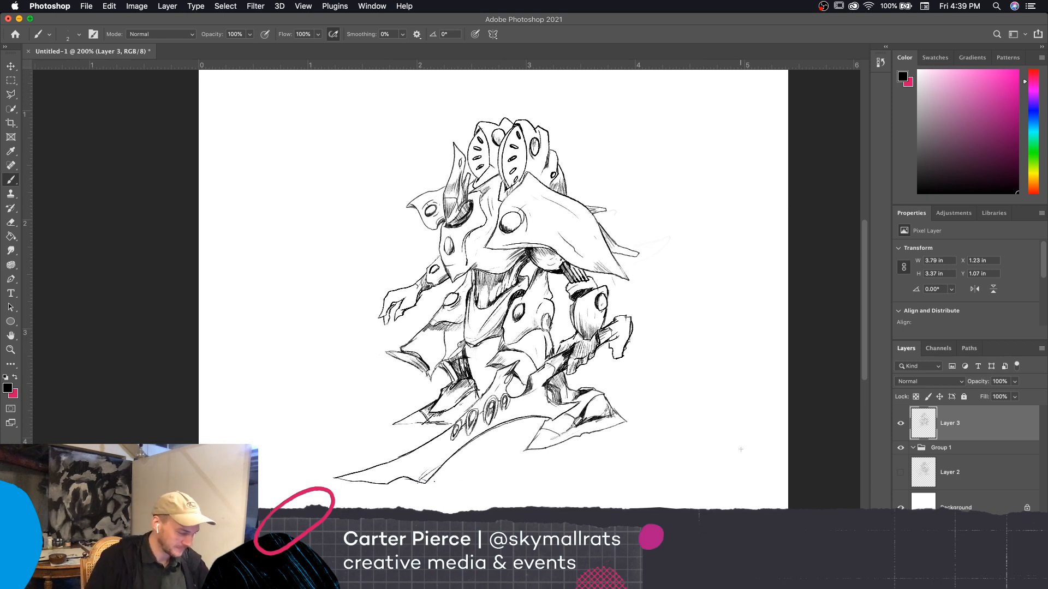
{"action": "key", "text": "super+equal"}
{"action": "scroll", "coordinate": [731, 402], "scroll_direction": "down", "scroll_amount": 5}
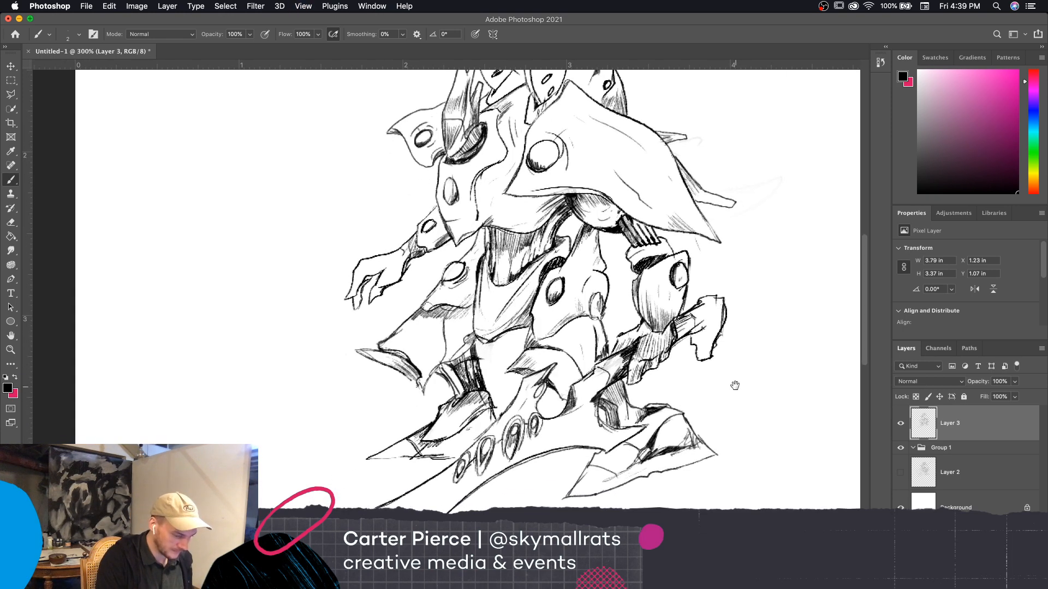
{"action": "key", "text": "e"}
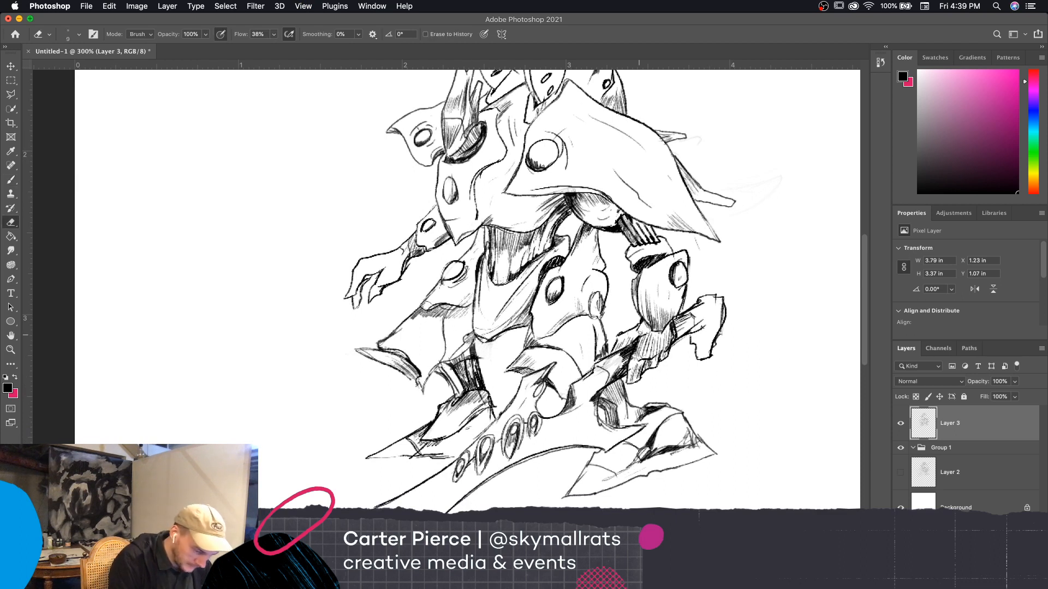
{"action": "mouse_move", "coordinate": [640, 333]}
{"action": "left_mouse_down"}
{"action": "mouse_move", "coordinate": [633, 359]}
{"action": "mouse_move", "coordinate": [629, 345]}
{"action": "left_mouse_up"}
{"action": "key", "text": "b"}
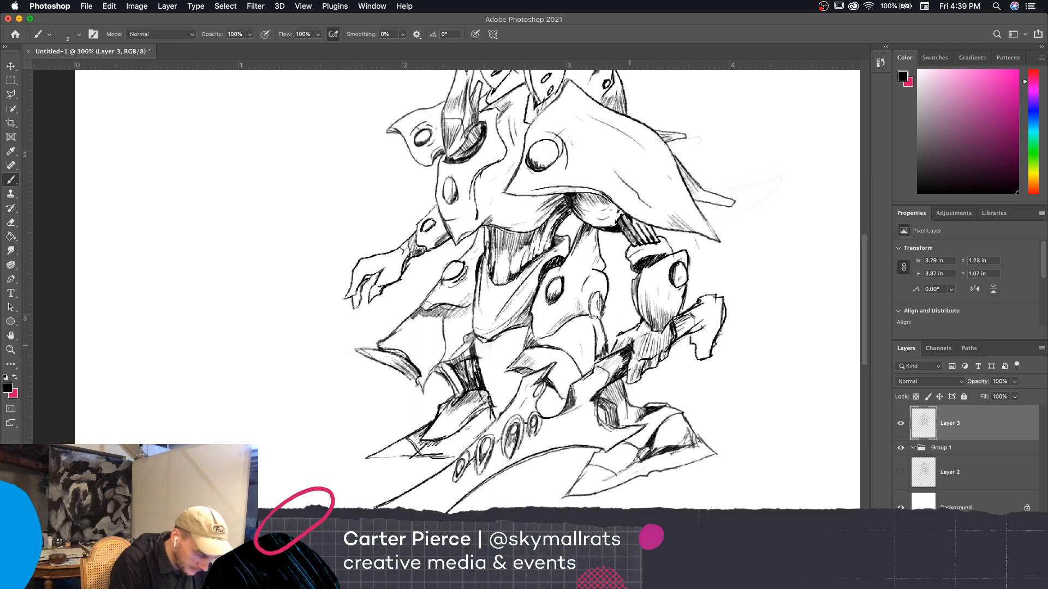
{"action": "key", "text": "e"}
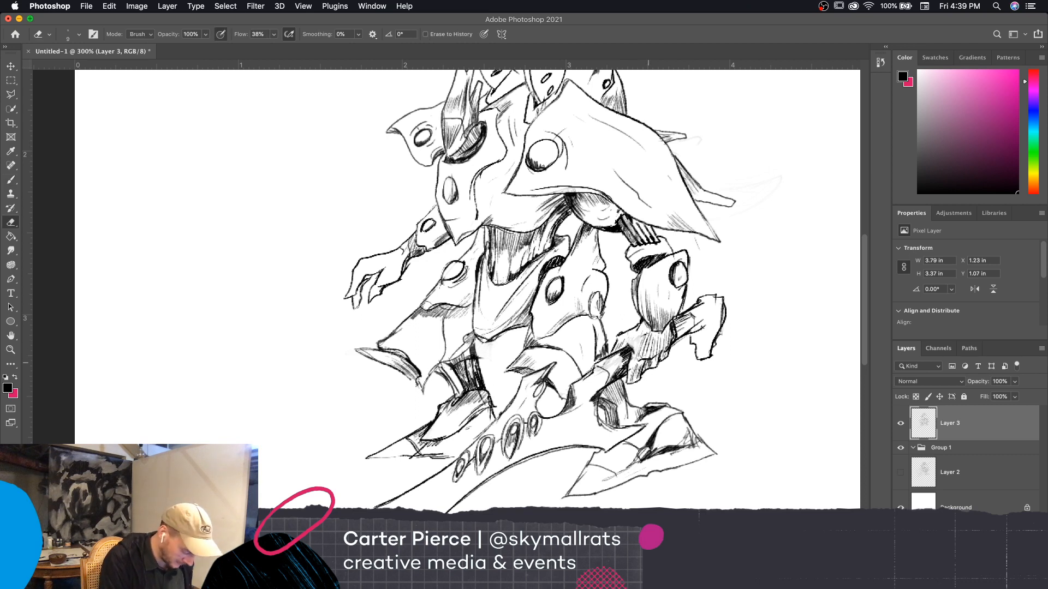
{"action": "key", "text": "b"}
{"action": "left_click_drag", "start_coordinate": [632, 347], "coordinate": [637, 348]}
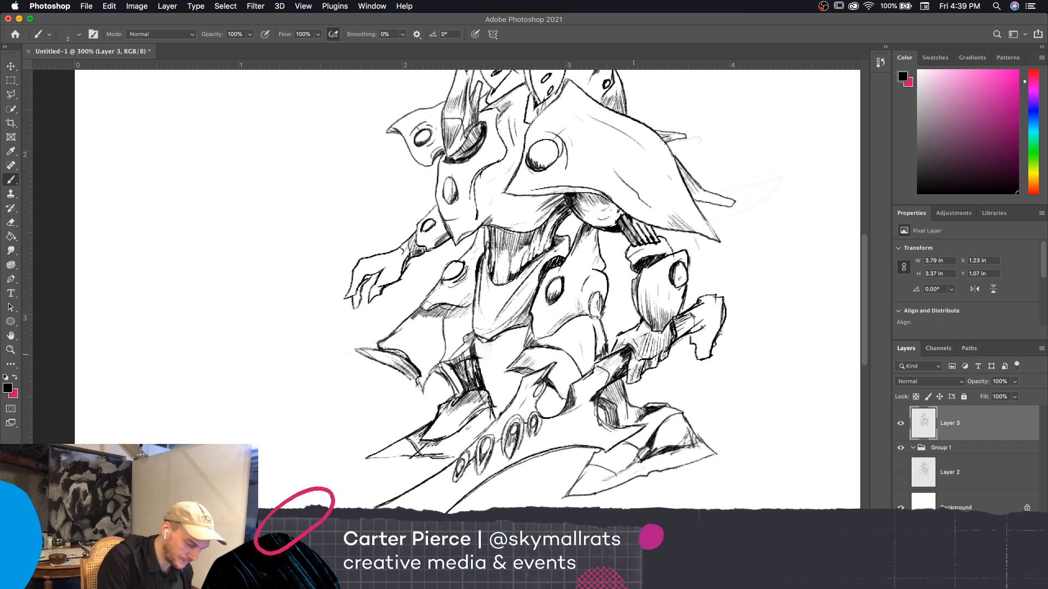
{"action": "left_click_drag", "start_coordinate": [634, 354], "coordinate": [642, 372]}
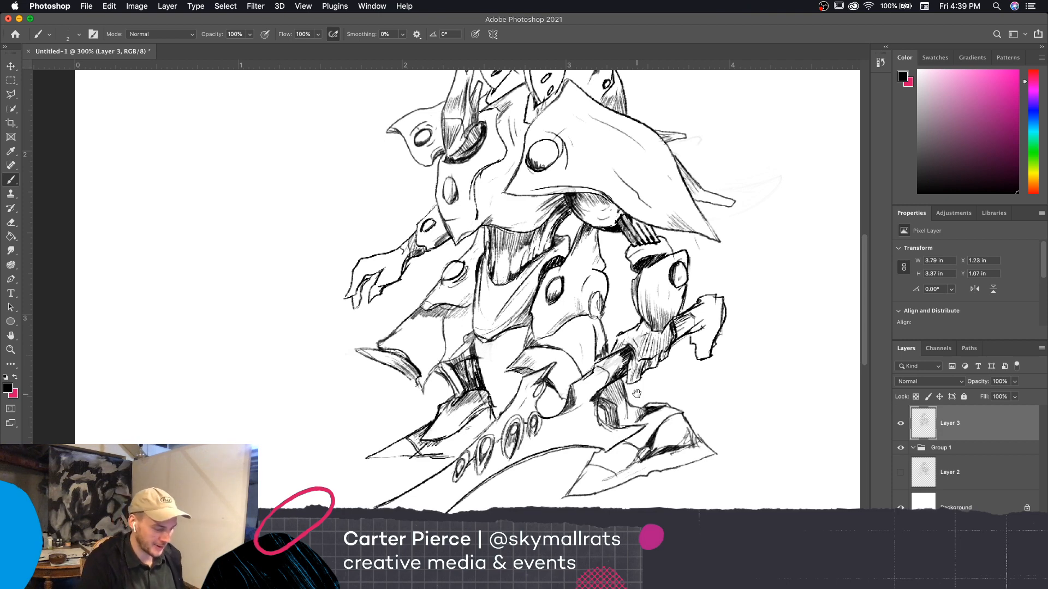
Erase the lower part of the handle's hooked end with a size 15 eraser and add a short replacement stroke with the brush
{"action": "scroll", "coordinate": [732, 449], "scroll_direction": "up", "scroll_amount": 1}
{"action": "key", "text": "e"}
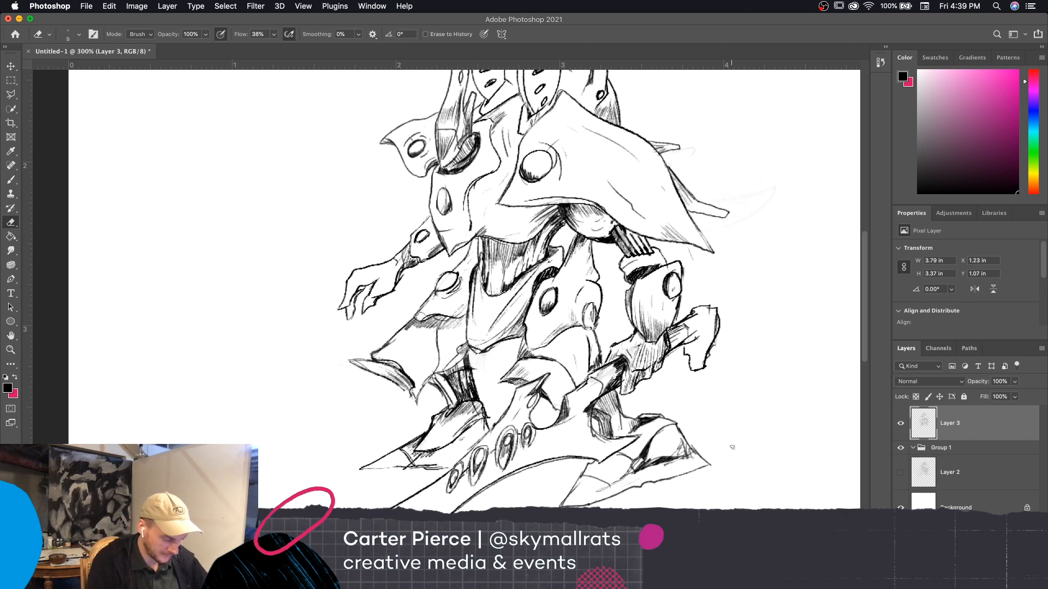
{"action": "key", "text": "bracketright"}
{"action": "key", "text": "bracketright"}
{"action": "mouse_move", "coordinate": [685, 353]}
{"action": "left_mouse_down"}
{"action": "mouse_move", "coordinate": [696, 381]}
{"action": "mouse_move", "coordinate": [717, 358]}
{"action": "left_mouse_up"}
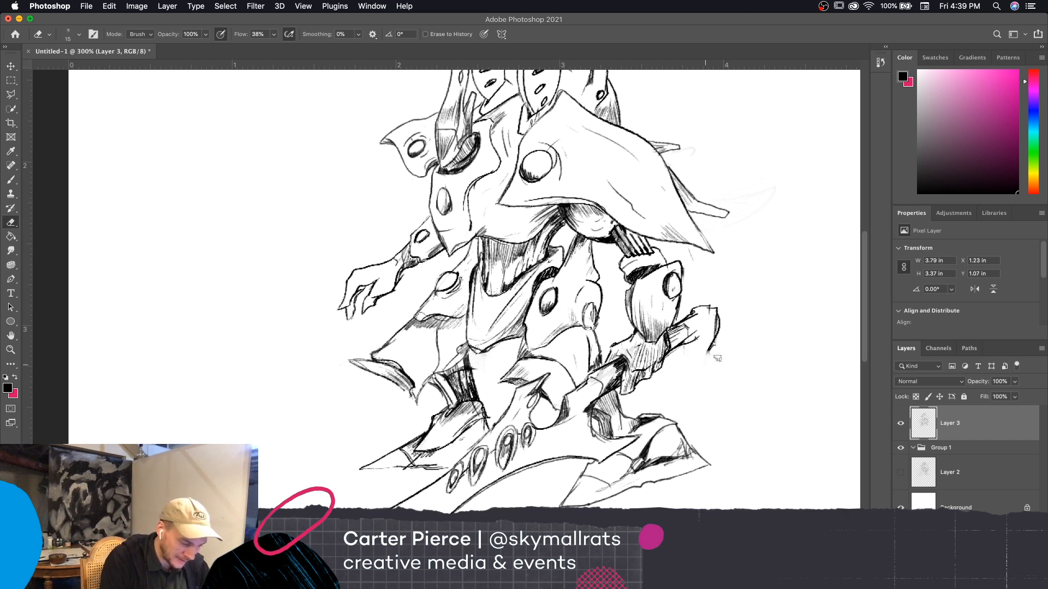
{"action": "key", "text": "bracketleft"}
{"action": "key", "text": "b"}
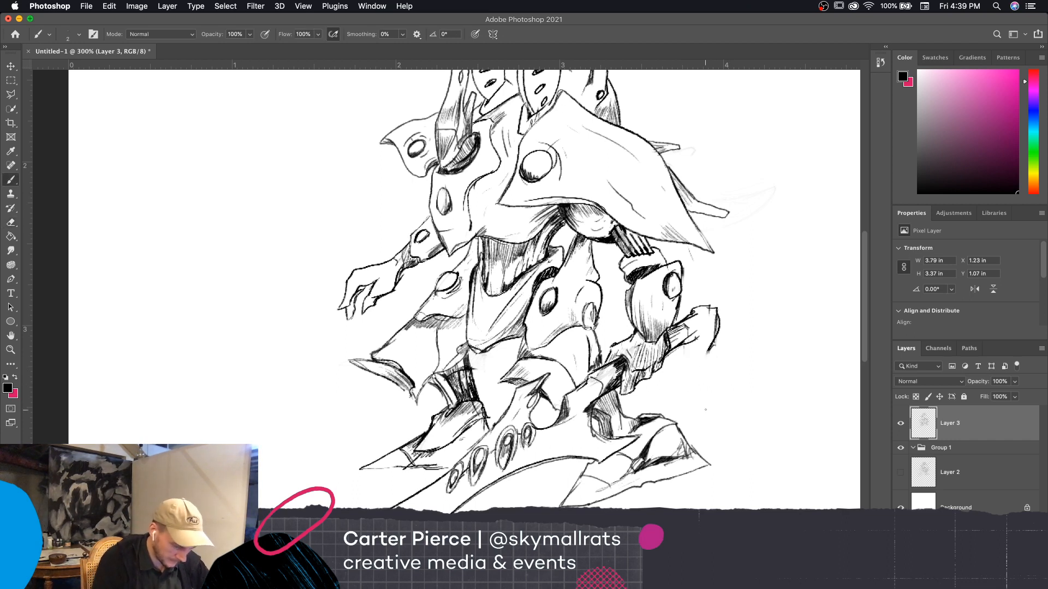
{"action": "left_click_drag", "start_coordinate": [689, 346], "coordinate": [696, 364]}
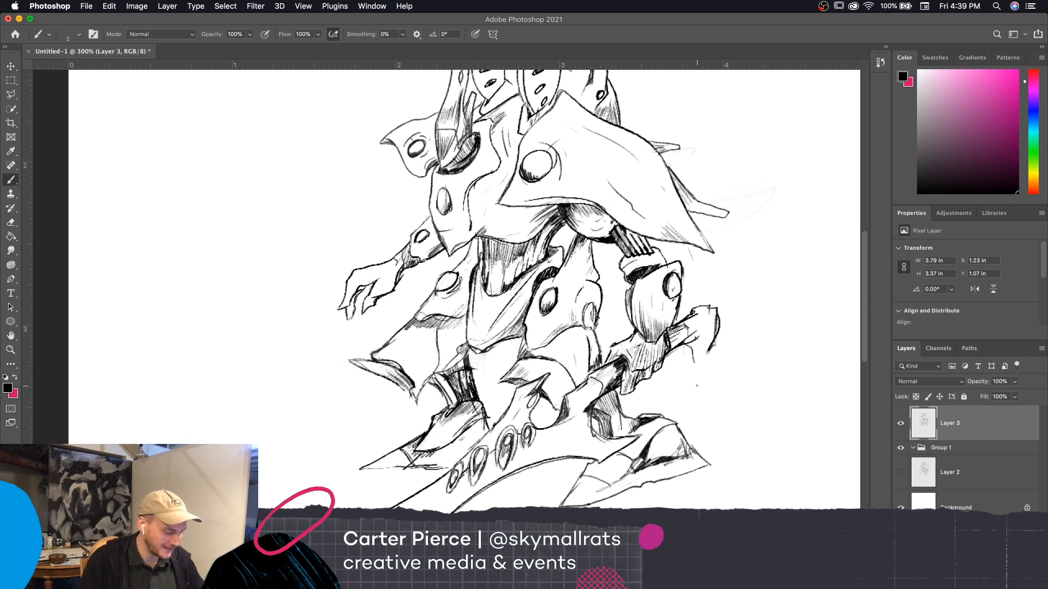
Erase lines inside the foot behind the blade and rework its upper contour and inner lines with a size 3 brush
{"action": "key", "text": "e"}
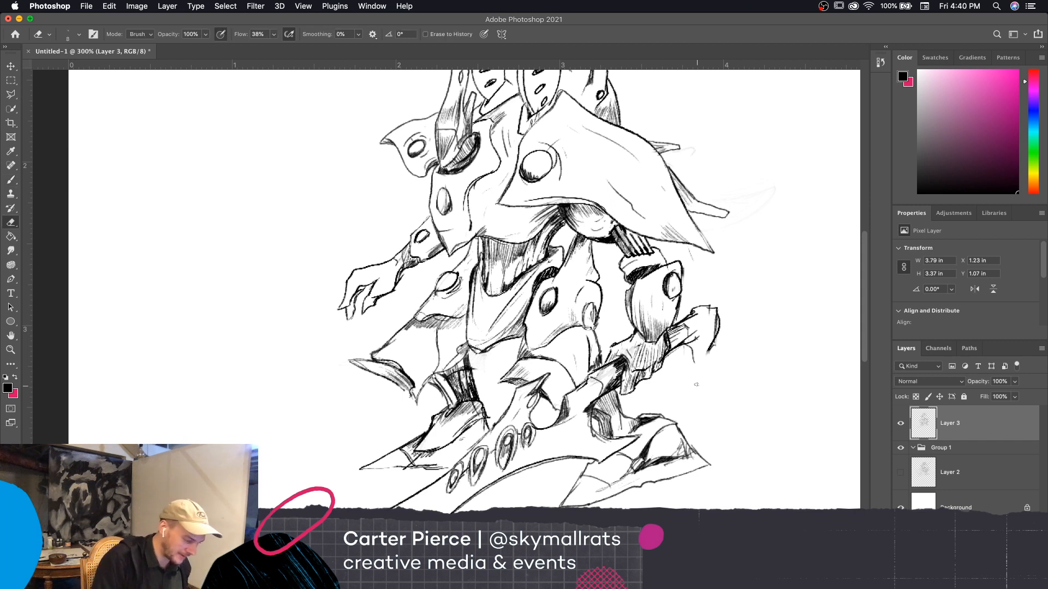
{"action": "mouse_move", "coordinate": [431, 443]}
{"action": "left_mouse_down"}
{"action": "mouse_move", "coordinate": [412, 449]}
{"action": "mouse_move", "coordinate": [453, 443]}
{"action": "mouse_move", "coordinate": [417, 457]}
{"action": "left_mouse_up"}
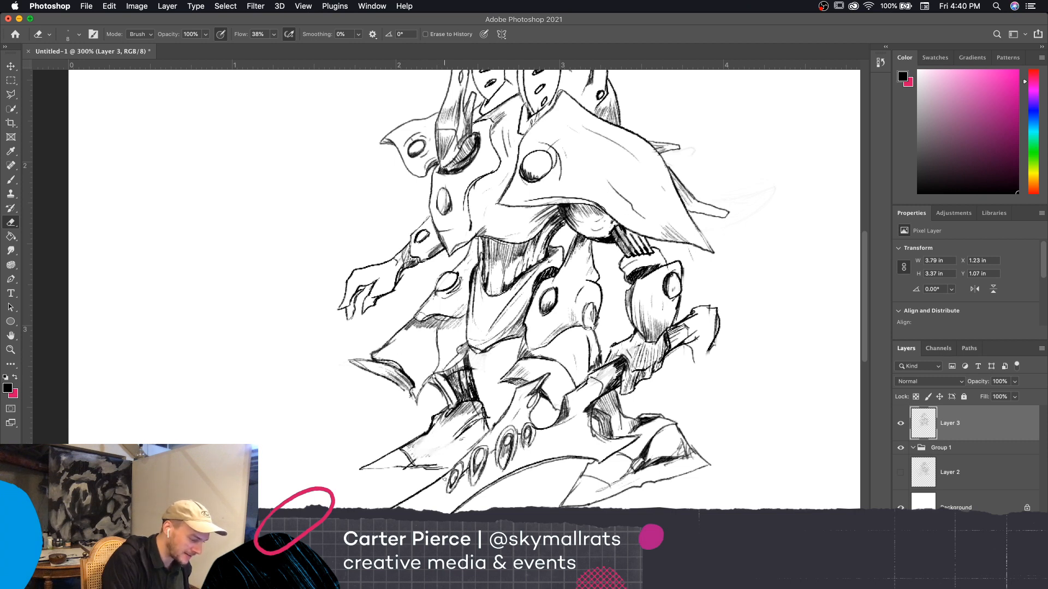
{"action": "key", "text": "b"}
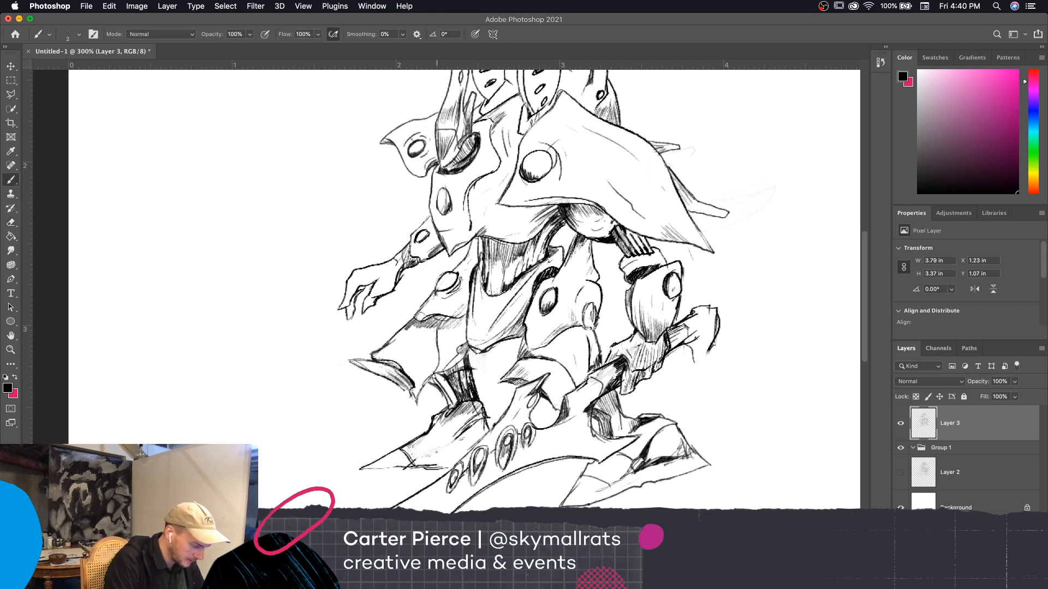
{"action": "mouse_move", "coordinate": [436, 452]}
{"action": "left_mouse_down"}
{"action": "mouse_move", "coordinate": [427, 435]}
{"action": "mouse_move", "coordinate": [427, 447]}
{"action": "mouse_move", "coordinate": [489, 419]}
{"action": "mouse_move", "coordinate": [428, 437]}
{"action": "left_mouse_up"}
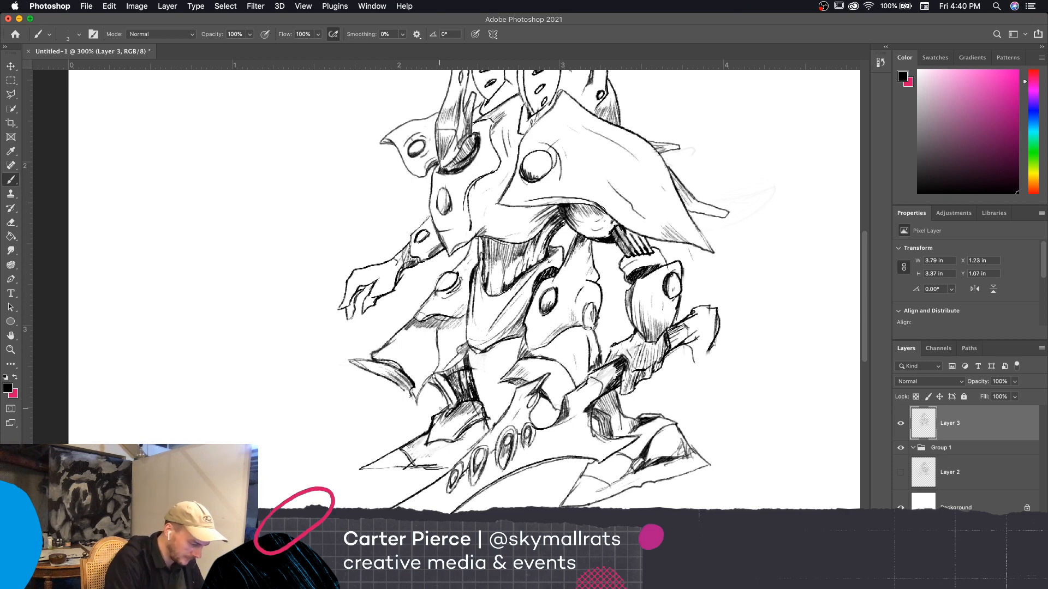
{"action": "left_click_drag", "start_coordinate": [422, 434], "coordinate": [405, 444]}
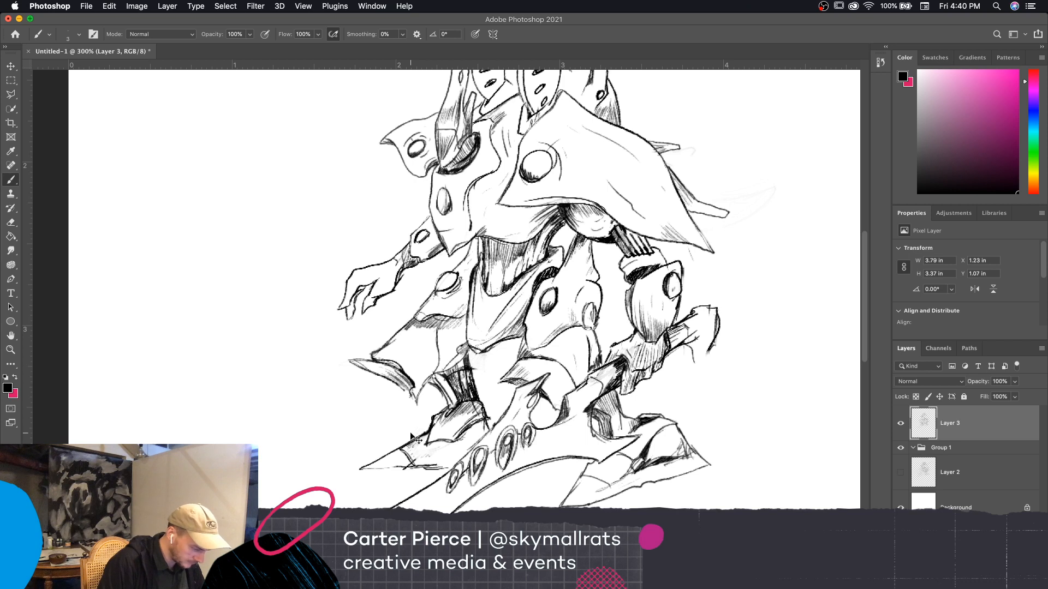
Erase the long pointed tip and outer edge of the foot behind the blade, and return to the Brush tool
{"action": "key", "text": "e"}
{"action": "mouse_move", "coordinate": [410, 431]}
{"action": "left_mouse_down"}
{"action": "mouse_move", "coordinate": [361, 462]}
{"action": "mouse_move", "coordinate": [379, 428]}
{"action": "mouse_move", "coordinate": [385, 468]}
{"action": "mouse_move", "coordinate": [386, 447]}
{"action": "mouse_move", "coordinate": [401, 465]}
{"action": "left_mouse_up"}
{"action": "mouse_move", "coordinate": [422, 429]}
{"action": "left_mouse_down"}
{"action": "mouse_move", "coordinate": [383, 469]}
{"action": "mouse_move", "coordinate": [386, 450]}
{"action": "mouse_move", "coordinate": [404, 454]}
{"action": "mouse_move", "coordinate": [386, 475]}
{"action": "left_mouse_up"}
{"action": "mouse_move", "coordinate": [424, 423]}
{"action": "left_mouse_down"}
{"action": "mouse_move", "coordinate": [412, 454]}
{"action": "mouse_move", "coordinate": [451, 471]}
{"action": "mouse_move", "coordinate": [412, 454]}
{"action": "mouse_move", "coordinate": [427, 434]}
{"action": "left_mouse_up"}
{"action": "key", "text": "b"}
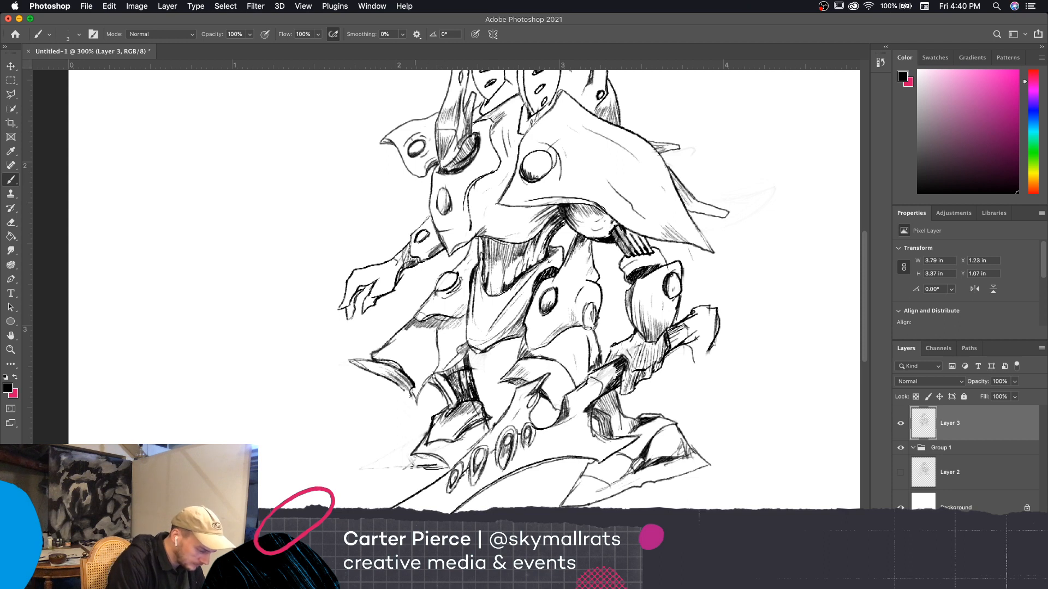
Redraw the foot behind the blade with a shorter, sharp tip and touch up its upper edge with the eraser
{"action": "left_click_drag", "start_coordinate": [417, 454], "coordinate": [399, 474]}
{"action": "left_click_drag", "start_coordinate": [415, 455], "coordinate": [392, 479]}
{"action": "mouse_move", "coordinate": [392, 479]}
{"action": "left_mouse_down"}
{"action": "mouse_move", "coordinate": [441, 475]}
{"action": "mouse_move", "coordinate": [391, 470]}
{"action": "mouse_move", "coordinate": [407, 462]}
{"action": "left_mouse_up"}
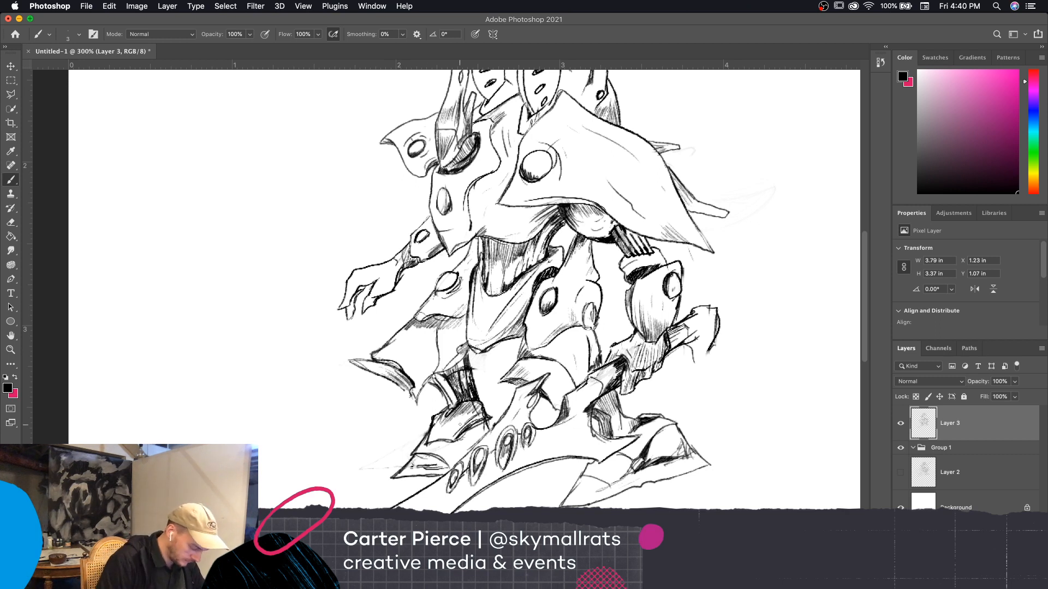
{"action": "key", "text": "e"}
{"action": "mouse_move", "coordinate": [434, 430]}
{"action": "left_mouse_down"}
{"action": "mouse_move", "coordinate": [435, 417]}
{"action": "mouse_move", "coordinate": [433, 432]}
{"action": "left_mouse_up"}
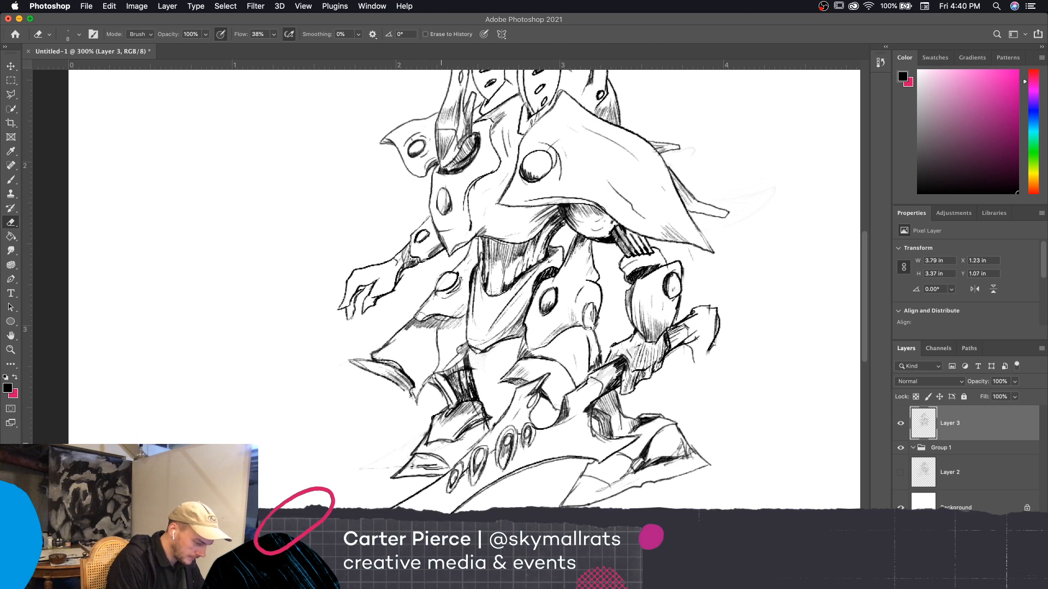
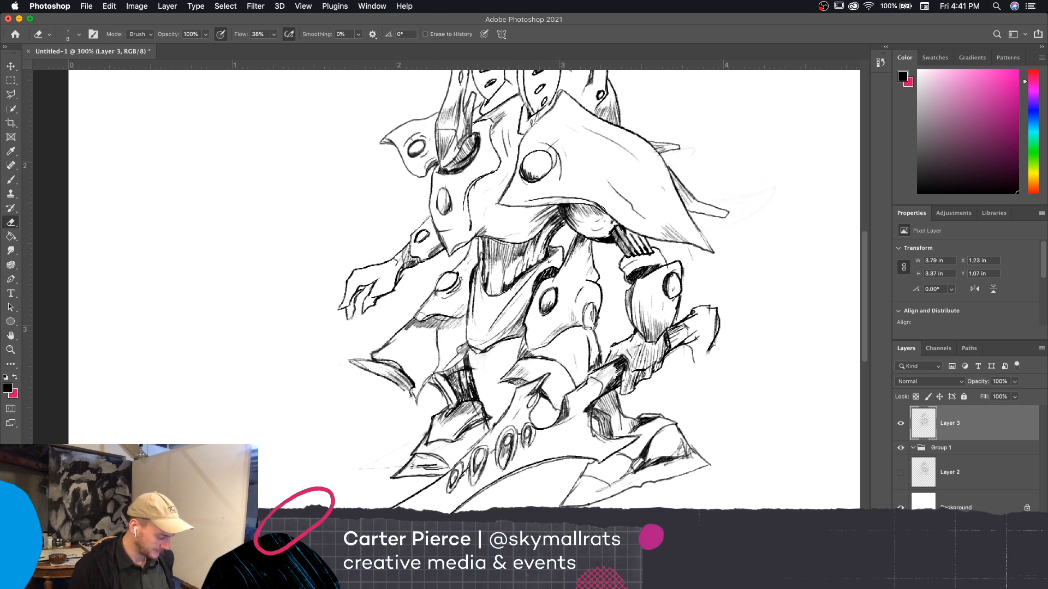
Erase the upper contour of the foot behind the blade with a small eraser
{"action": "key", "text": "bracketright"}
{"action": "key", "text": "bracketright"}
{"action": "key", "text": "bracketright"}
{"action": "key", "text": "bracketright"}
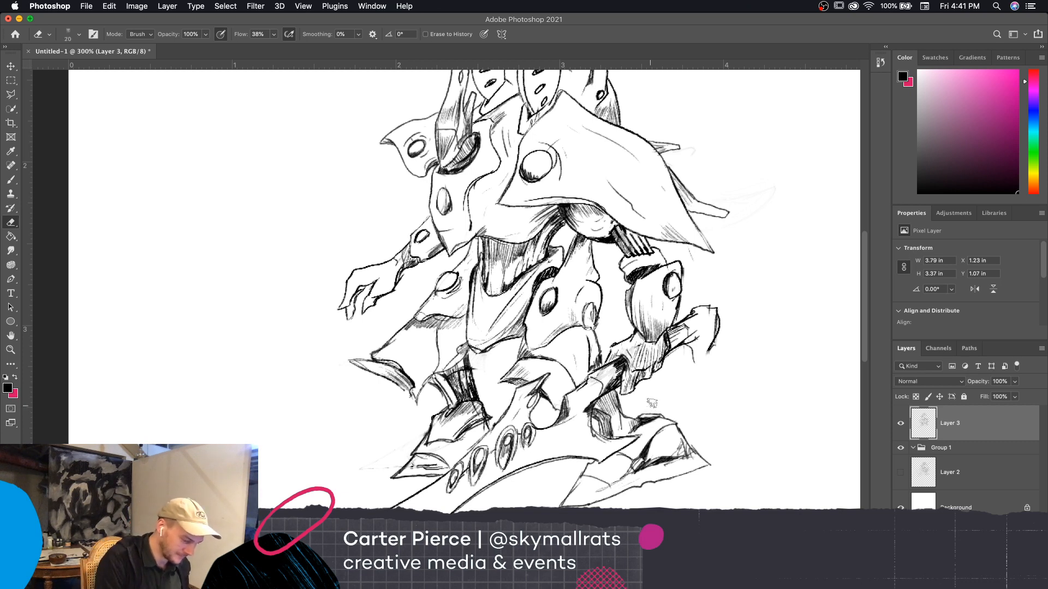
{"action": "key", "text": "bracketleft"}
{"action": "key", "text": "bracketleft"}
{"action": "key", "text": "bracketleft"}
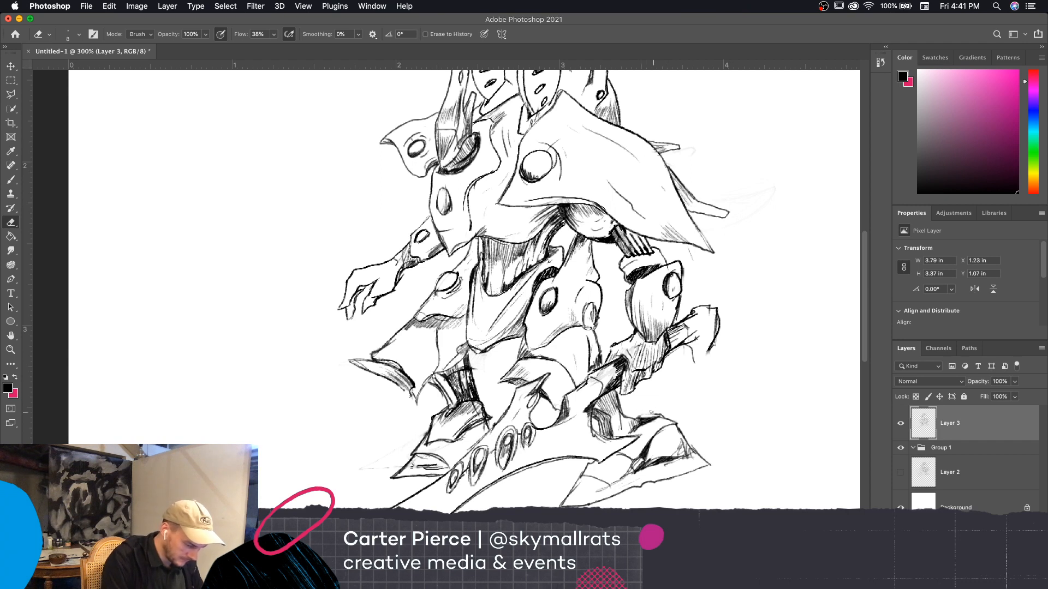
{"action": "mouse_move", "coordinate": [643, 420]}
{"action": "left_mouse_down"}
{"action": "mouse_move", "coordinate": [636, 415]}
{"action": "mouse_move", "coordinate": [662, 416]}
{"action": "left_mouse_up"}
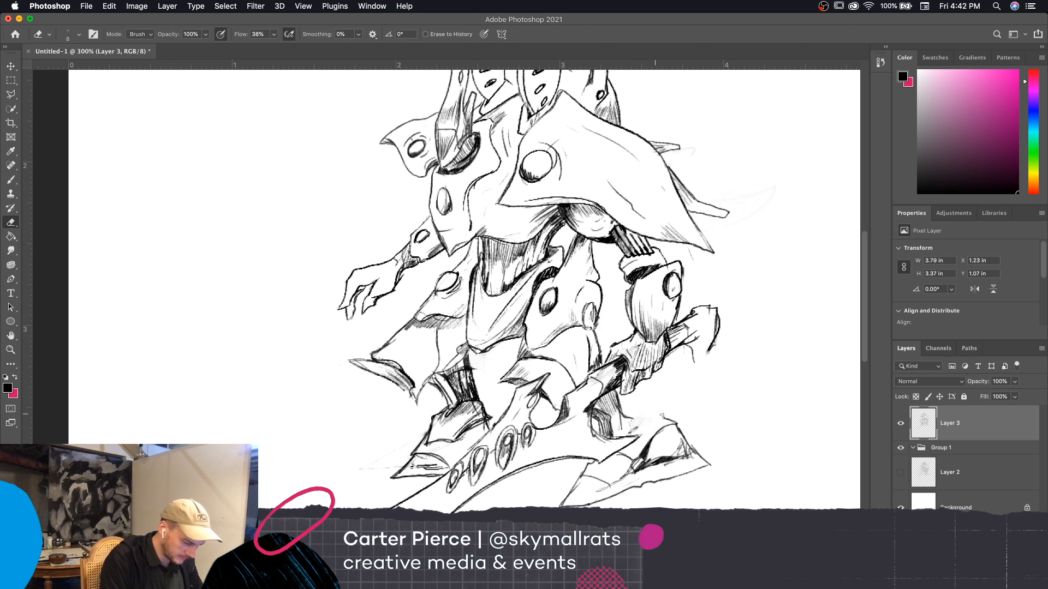
Redraw the top of the foot behind the blade as a taller, angular ankle plate with a size 3 brush, cleaning up stray lines
{"action": "key", "text": "b"}
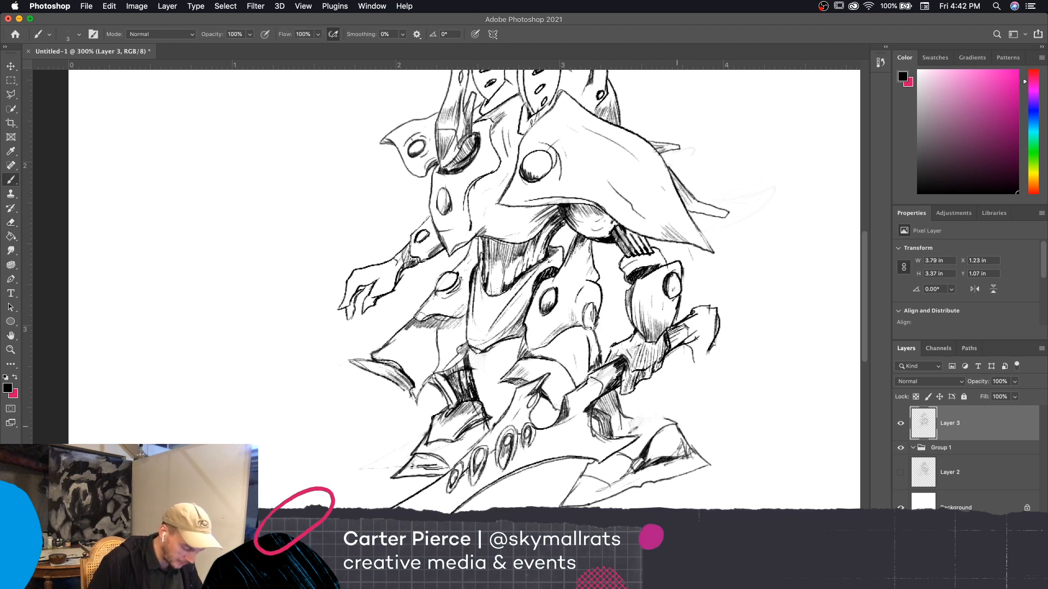
{"action": "mouse_move", "coordinate": [631, 432]}
{"action": "left_mouse_down"}
{"action": "mouse_move", "coordinate": [641, 402]}
{"action": "mouse_move", "coordinate": [674, 424]}
{"action": "mouse_move", "coordinate": [628, 399]}
{"action": "mouse_move", "coordinate": [632, 421]}
{"action": "mouse_move", "coordinate": [643, 396]}
{"action": "mouse_move", "coordinate": [669, 419]}
{"action": "left_mouse_up"}
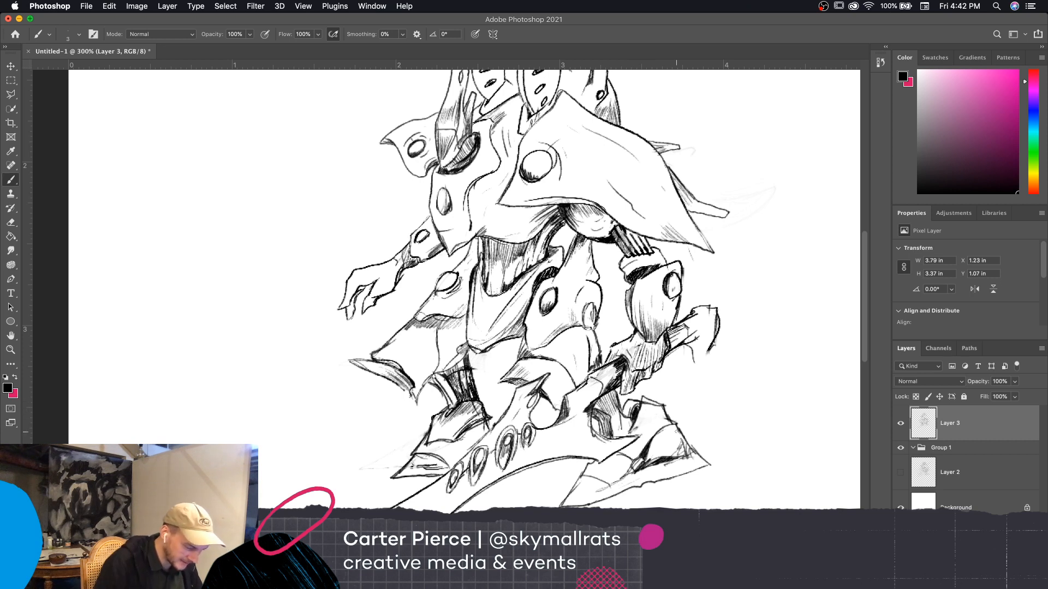
{"action": "key", "text": "e"}
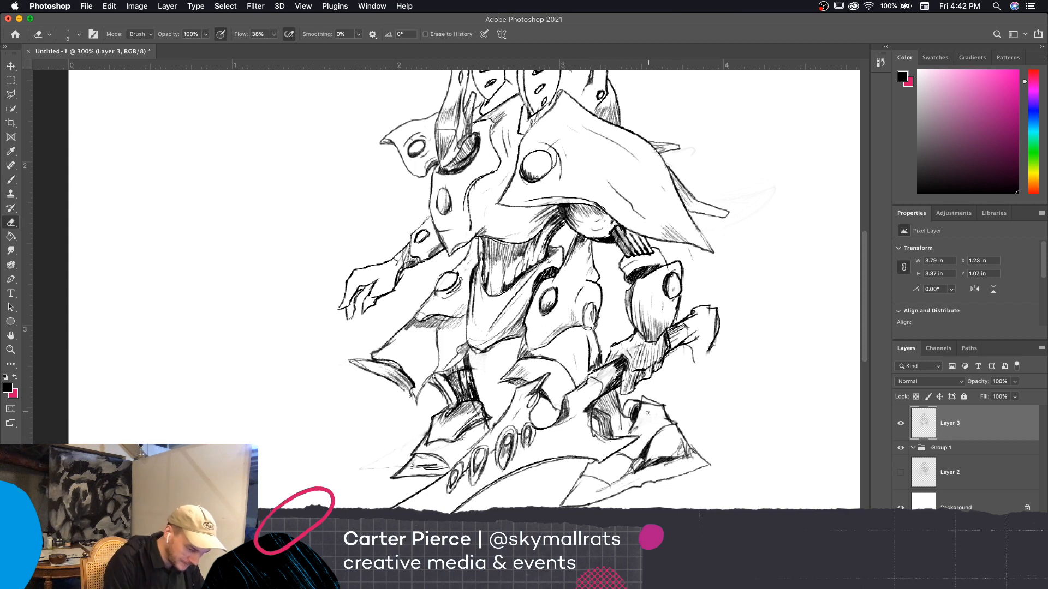
{"action": "mouse_move", "coordinate": [648, 413]}
{"action": "left_mouse_down"}
{"action": "mouse_move", "coordinate": [645, 404]}
{"action": "mouse_move", "coordinate": [664, 418]}
{"action": "left_mouse_up"}
{"action": "key", "text": "b"}
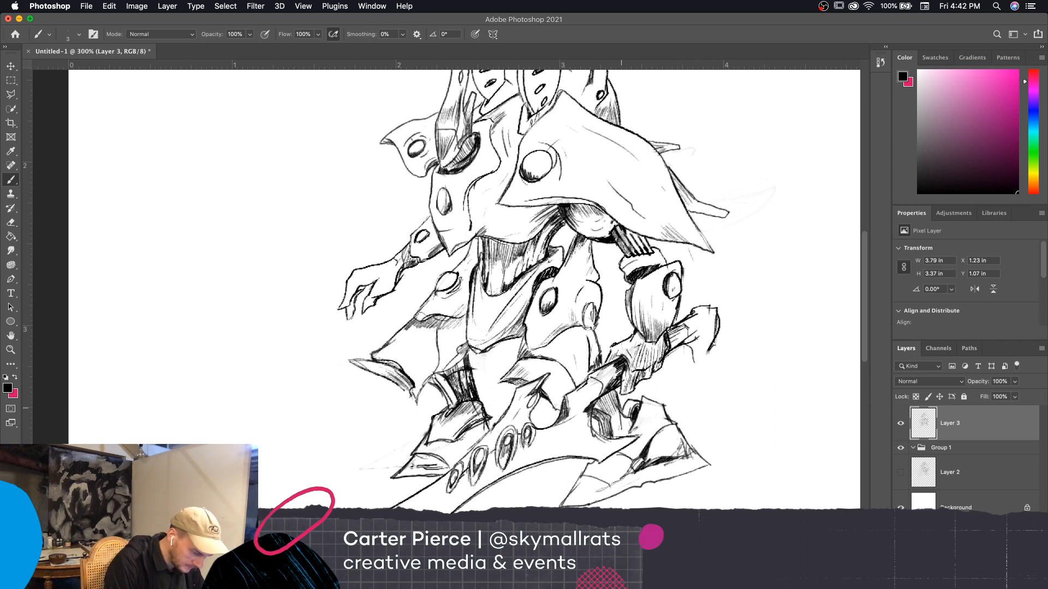
{"action": "left_click_drag", "start_coordinate": [620, 410], "coordinate": [627, 394]}
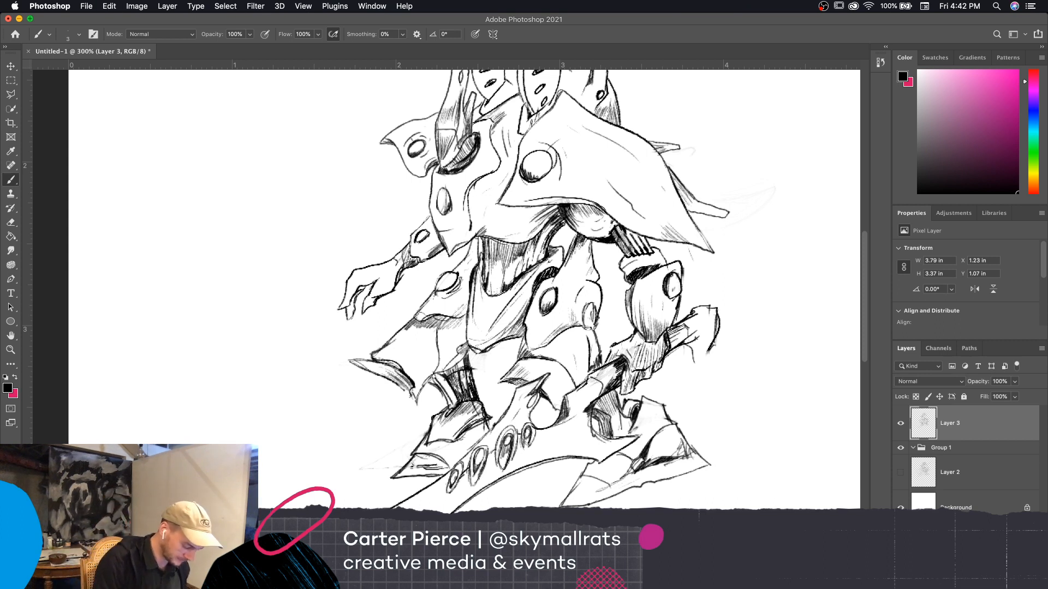
{"action": "left_click_drag", "start_coordinate": [620, 406], "coordinate": [634, 398]}
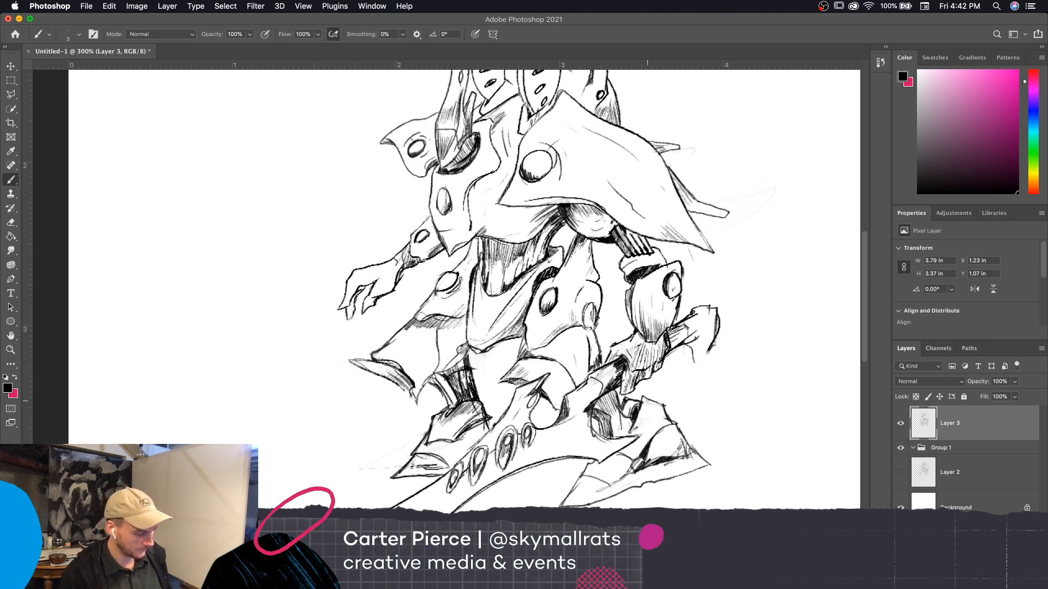
Hatch shading onto the ankle plate of the foot behind the blade with a size 2 brush
{"action": "key", "text": "bracketleft"}
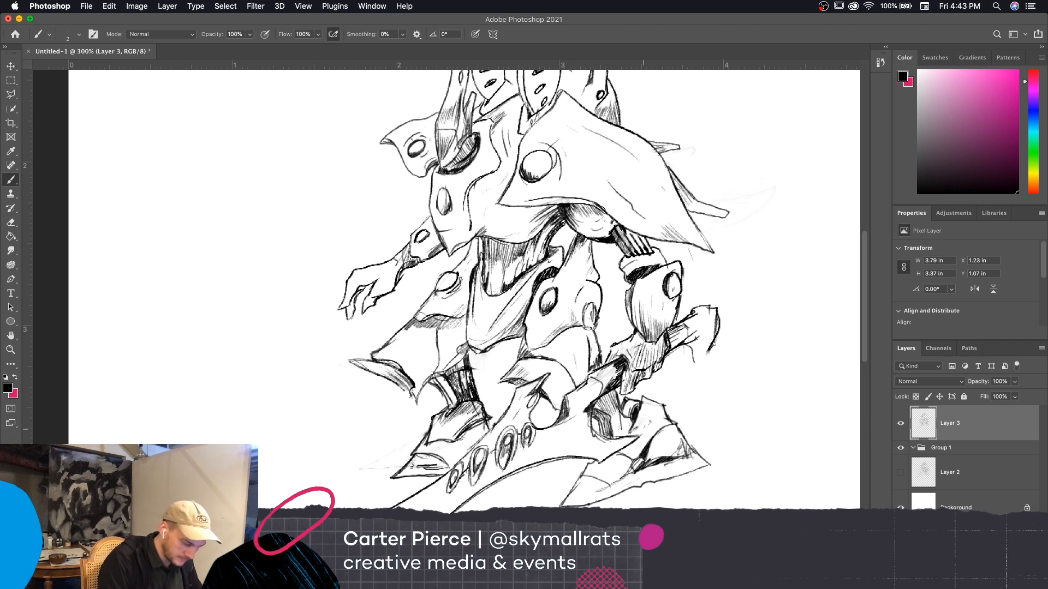
{"action": "left_click_drag", "start_coordinate": [660, 409], "coordinate": [653, 418]}
{"action": "left_click_drag", "start_coordinate": [663, 410], "coordinate": [652, 423]}
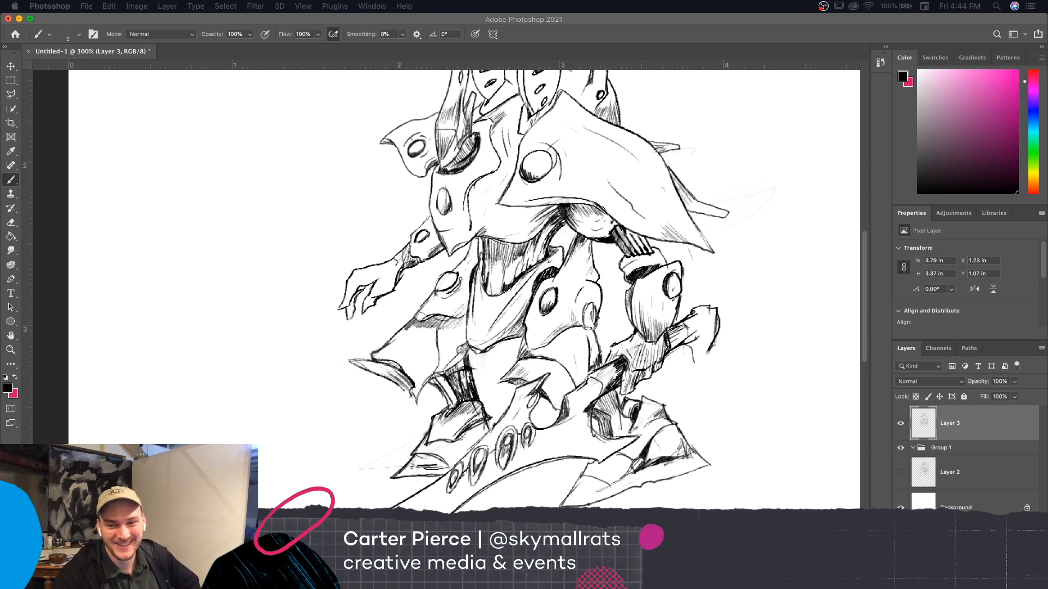
{"action": "key", "text": "super+Tab"}
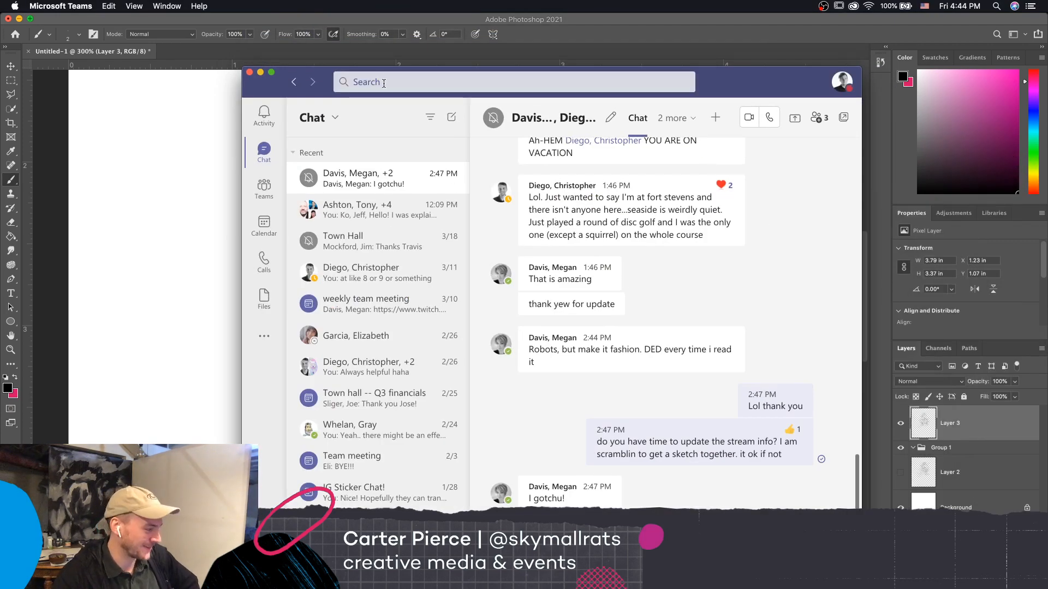
{"action": "key", "text": "super+Tab"}
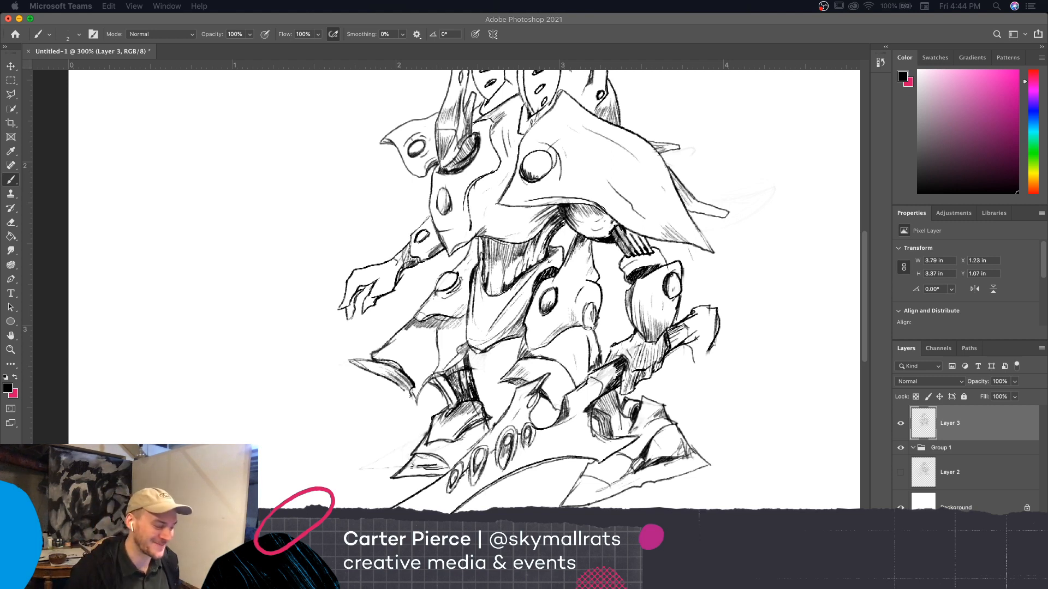
{"action": "left_click", "coordinate": [656, 446]}
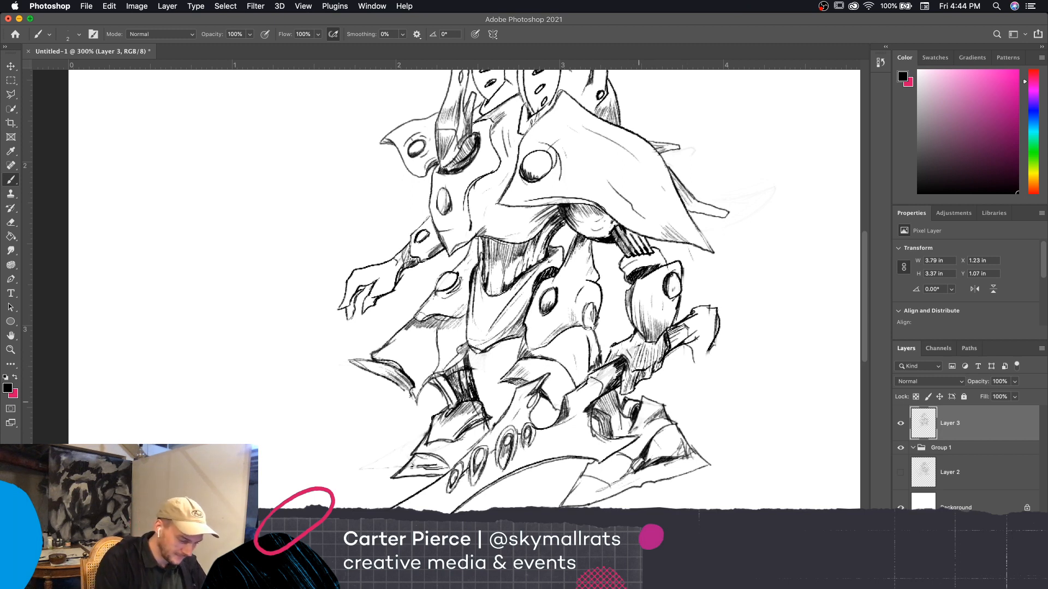
Darken the recess between the leg and the ankle plate on the foot behind the blade
{"action": "left_click_drag", "start_coordinate": [640, 397], "coordinate": [624, 400]}
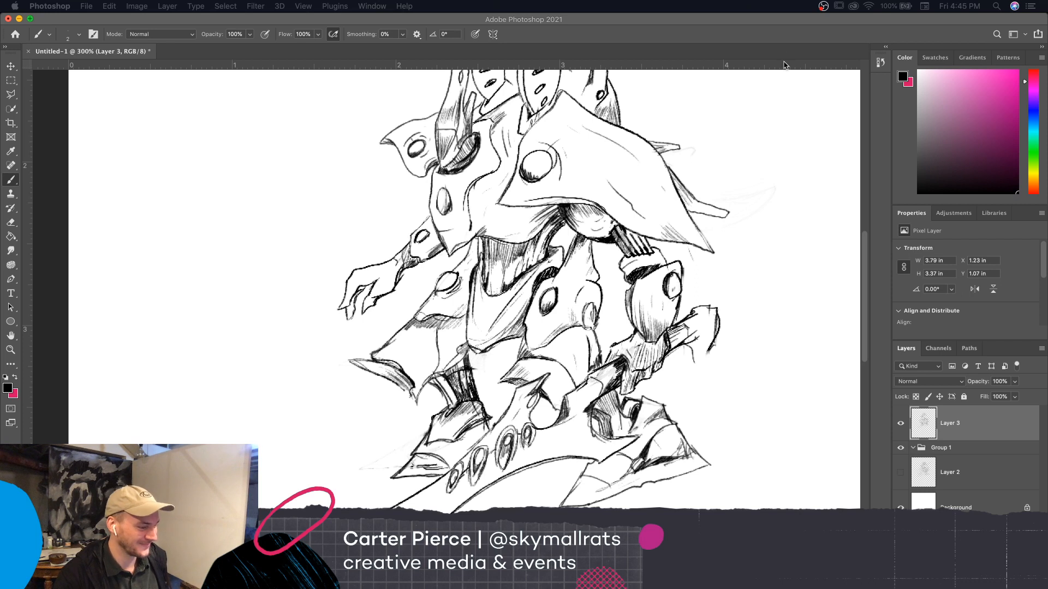
{"action": "left_click", "coordinate": [780, 23]}
{"action": "left_click_drag", "start_coordinate": [780, 24], "coordinate": [781, 24]}
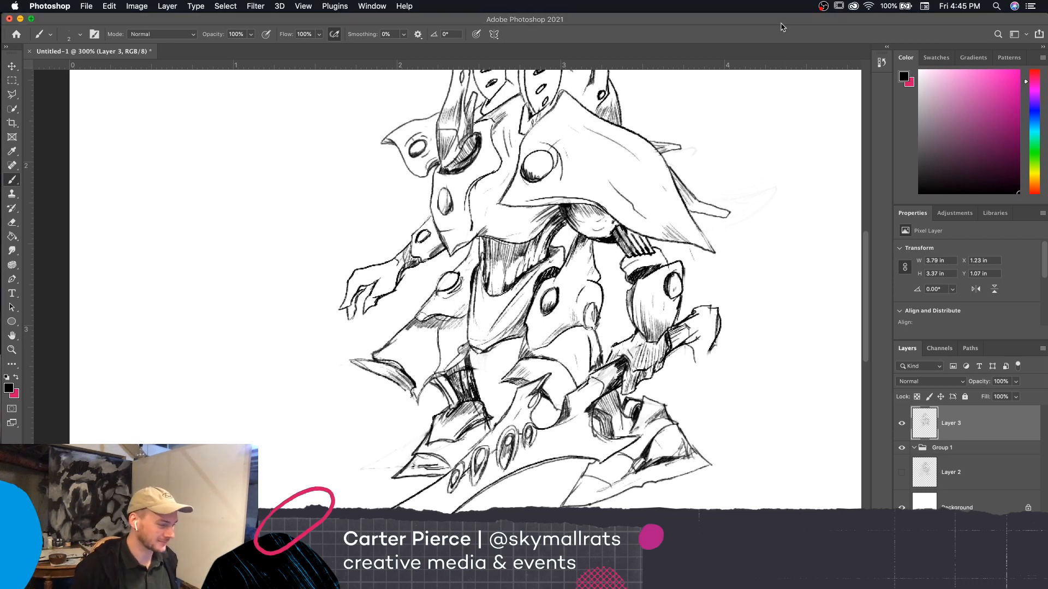
Refine the outline and shading at the ankle of the other foot with a size 3 brush, viewing the drawing at 200%
{"action": "scroll", "coordinate": [757, 334], "scroll_direction": "up", "scroll_amount": 2}
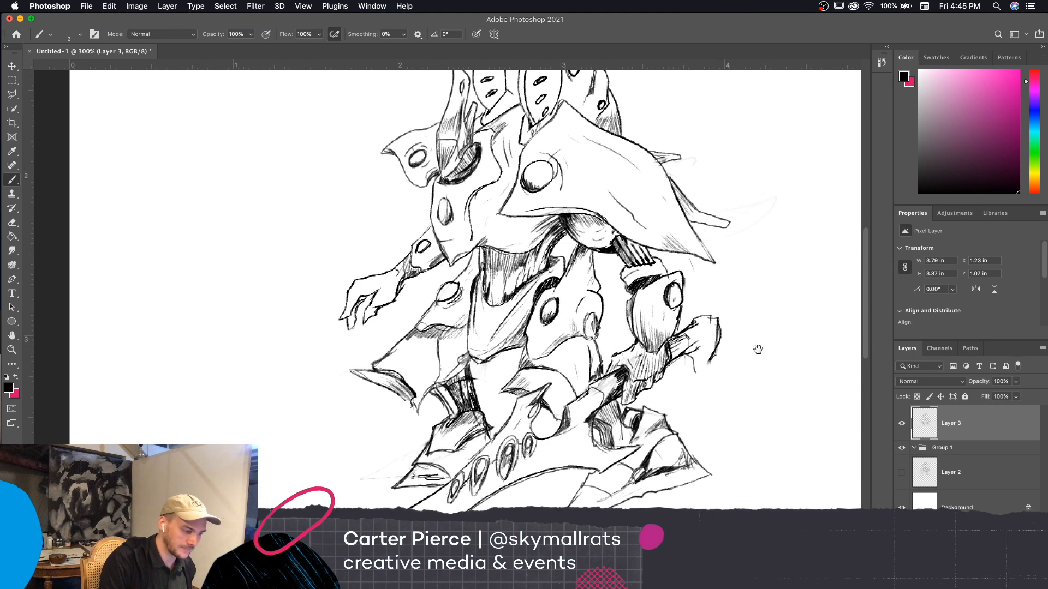
{"action": "key", "text": "e"}
{"action": "scroll", "coordinate": [748, 414], "scroll_direction": "left", "scroll_amount": 4}
{"action": "scroll", "coordinate": [748, 414], "scroll_direction": "up", "scroll_amount": 2}
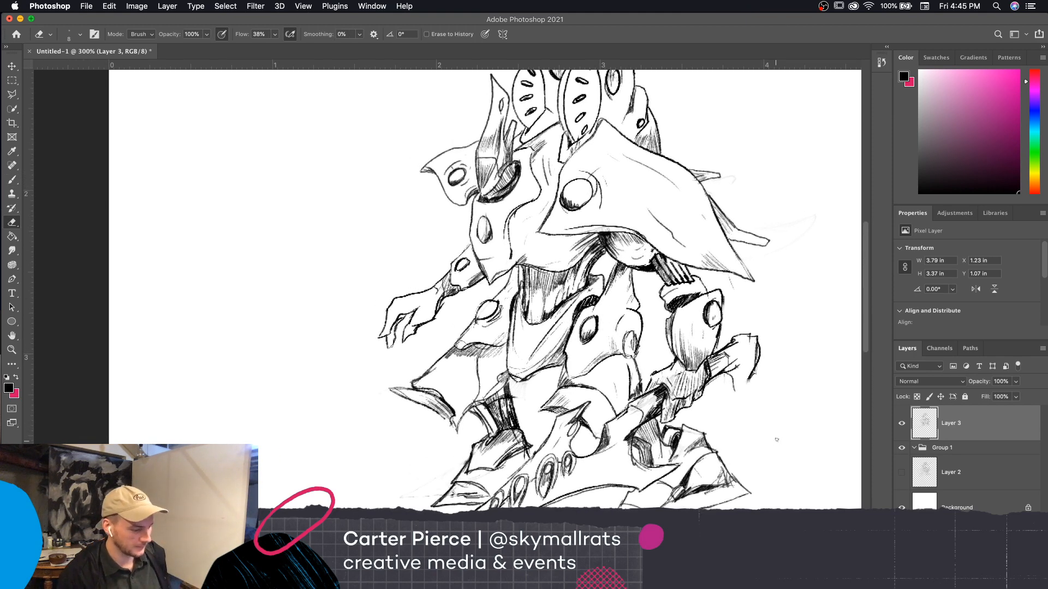
{"action": "key", "text": "b"}
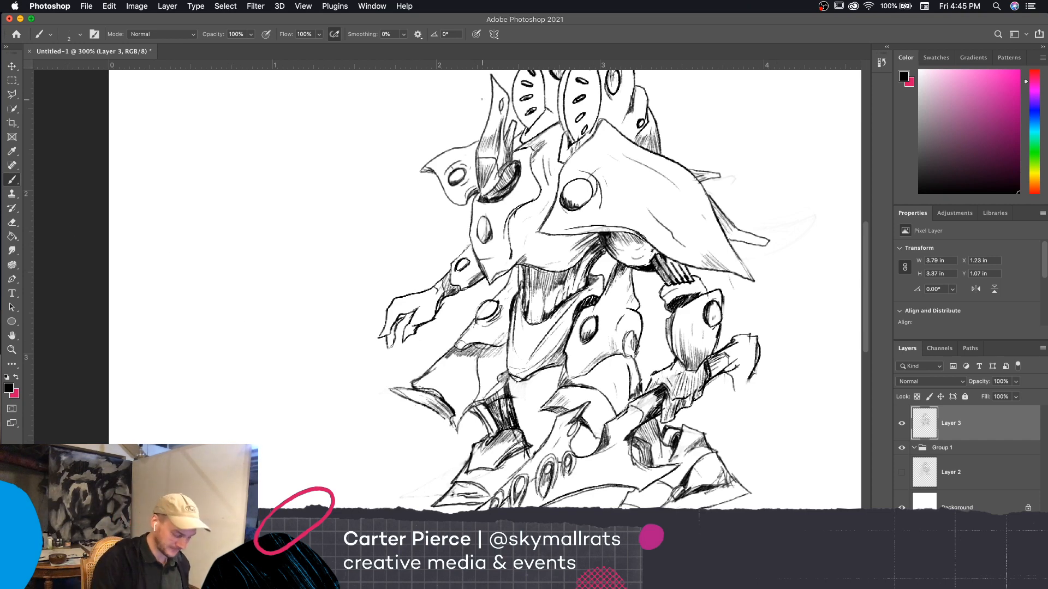
{"action": "scroll", "coordinate": [744, 424], "scroll_direction": "left", "scroll_amount": 2}
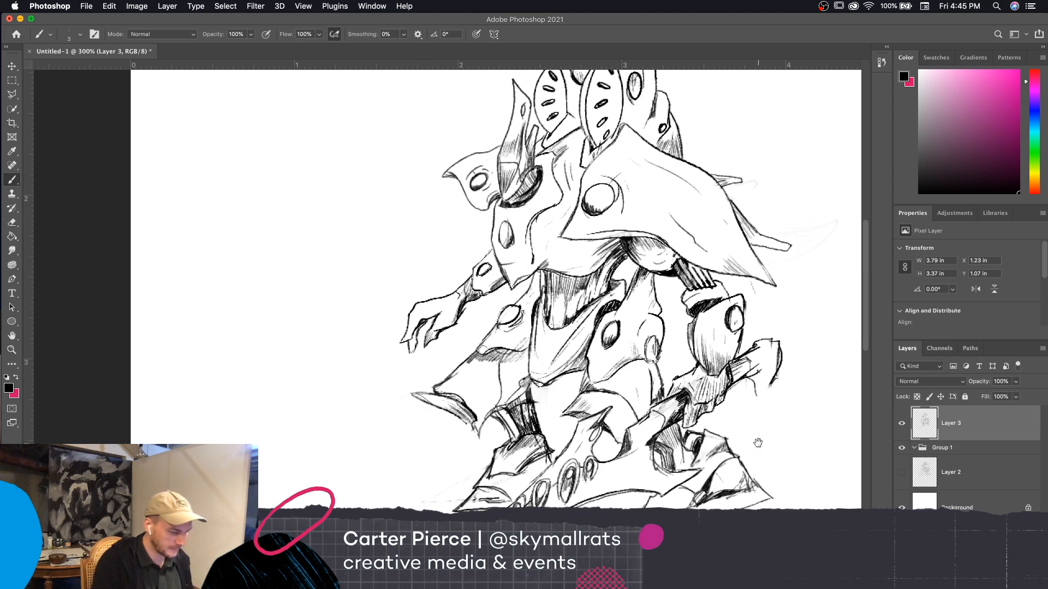
{"action": "left_click_drag", "start_coordinate": [757, 443], "coordinate": [773, 451]}
{"action": "key", "text": "super+minus"}
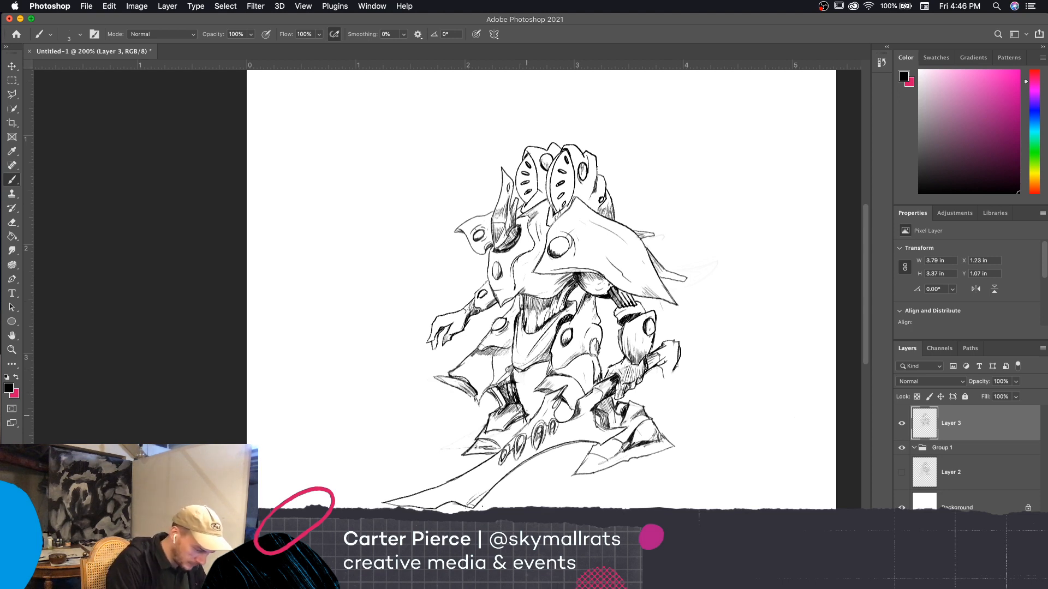
{"action": "left_click_drag", "start_coordinate": [527, 414], "coordinate": [520, 404]}
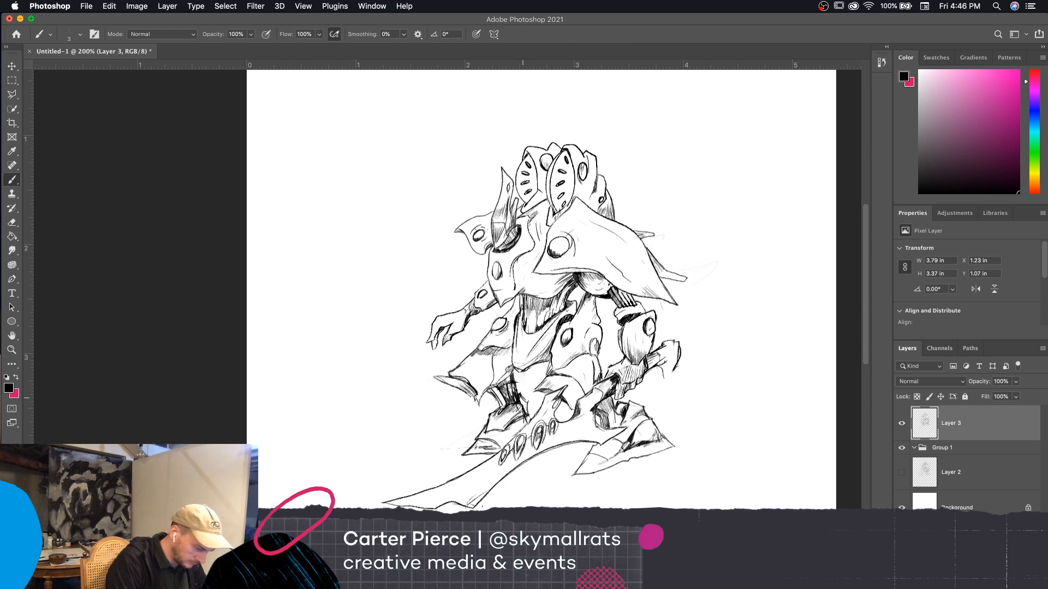
{"action": "mouse_move", "coordinate": [527, 402]}
{"action": "left_mouse_down"}
{"action": "mouse_move", "coordinate": [532, 418]}
{"action": "mouse_move", "coordinate": [521, 402]}
{"action": "mouse_move", "coordinate": [510, 411]}
{"action": "mouse_move", "coordinate": [521, 415]}
{"action": "mouse_move", "coordinate": [507, 408]}
{"action": "left_mouse_up"}
{"action": "key", "text": "e"}
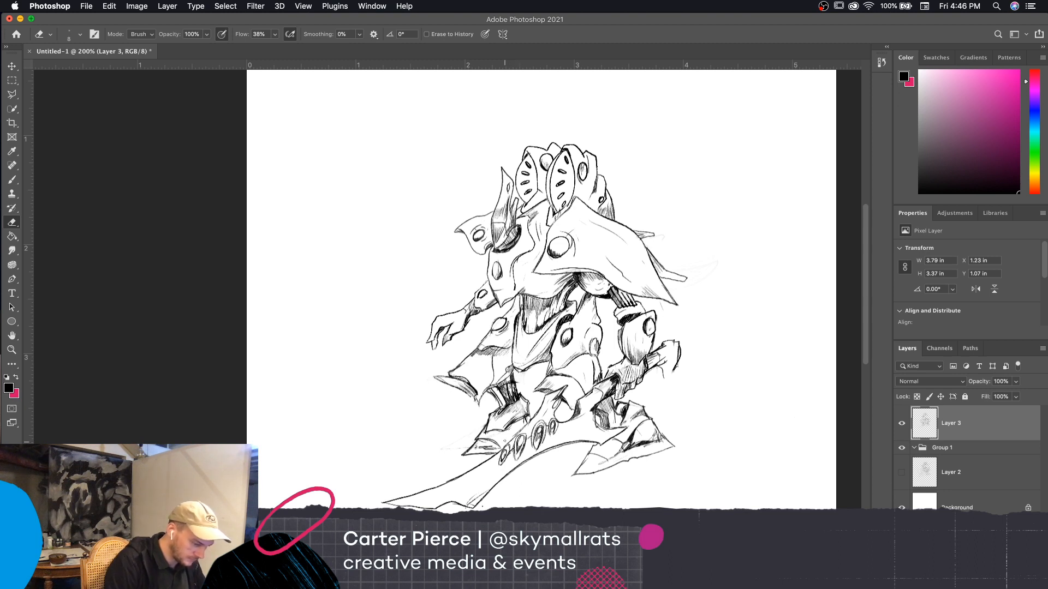
{"action": "key", "text": "b"}
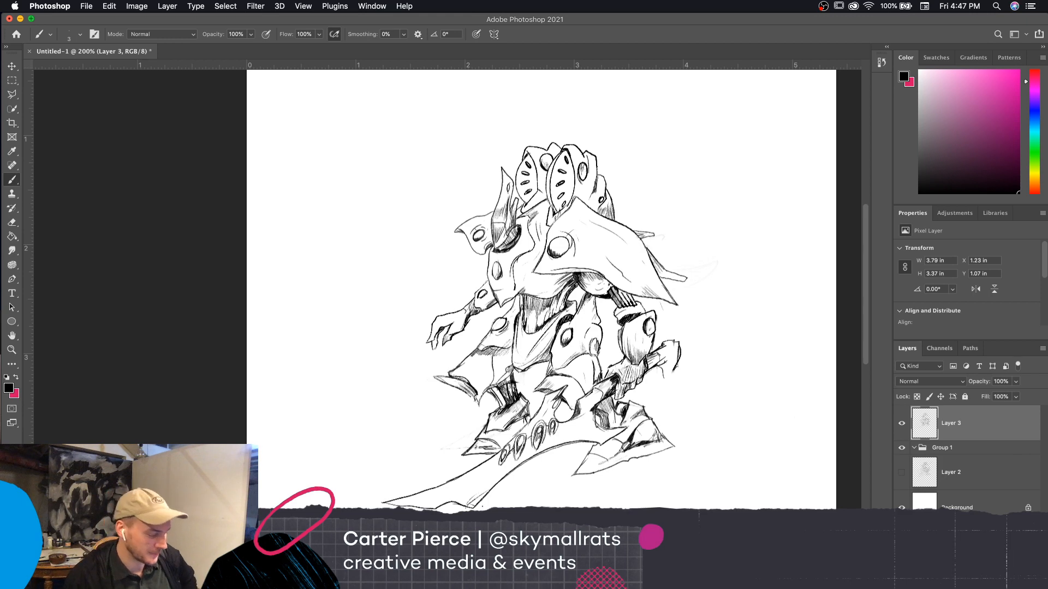
Draw the missing outer and lower edges of the handle's hooked end to close its shape
{"action": "scroll", "coordinate": [745, 404], "scroll_direction": "down", "scroll_amount": 1}
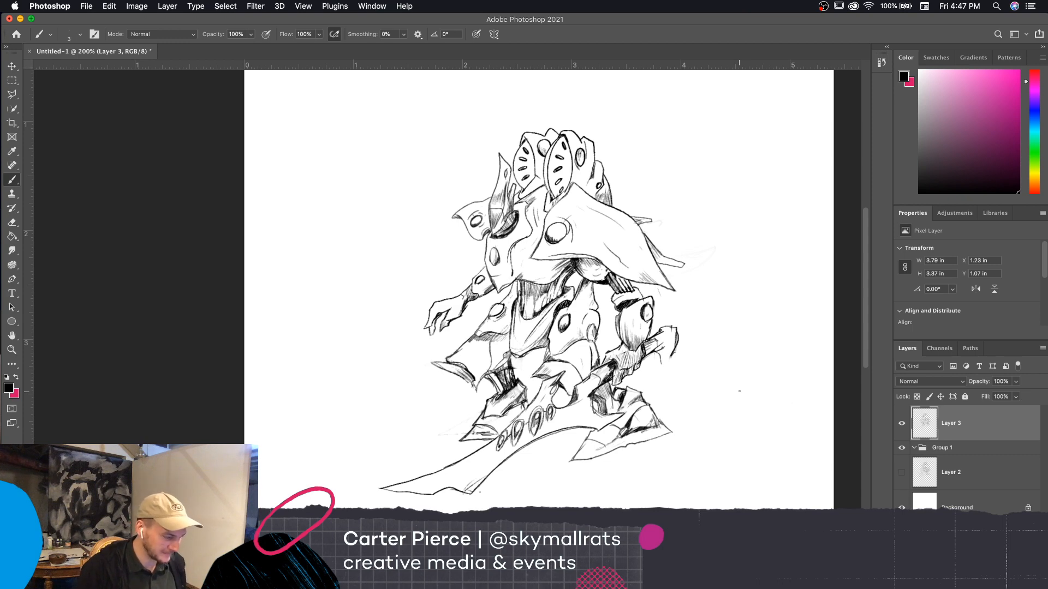
{"action": "scroll", "coordinate": [734, 461], "scroll_direction": "down", "scroll_amount": 1}
{"action": "scroll", "coordinate": [734, 461], "scroll_direction": "right", "scroll_amount": 1}
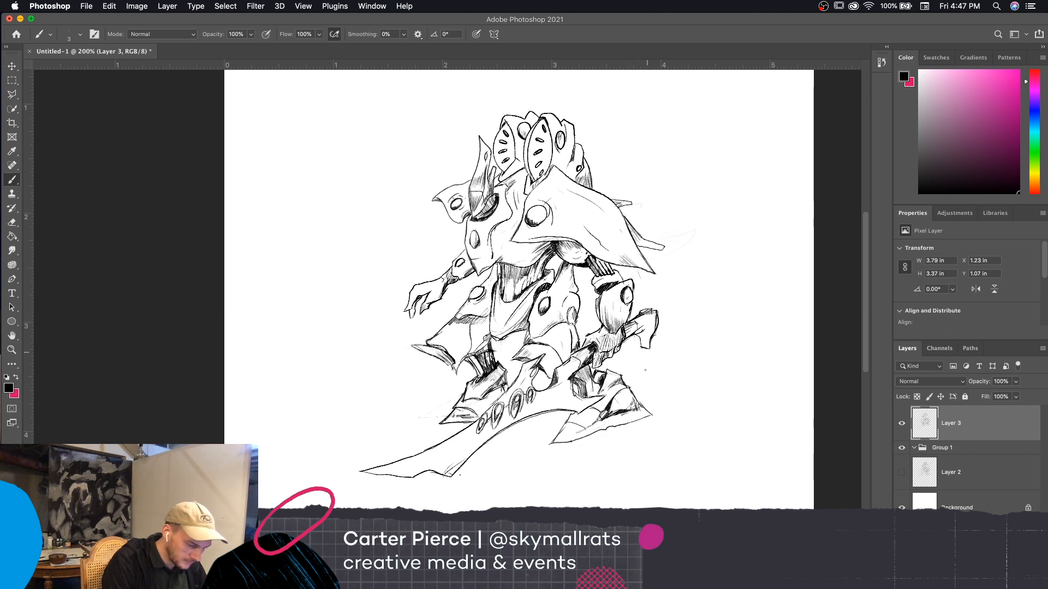
{"action": "left_click_drag", "start_coordinate": [651, 317], "coordinate": [647, 343]}
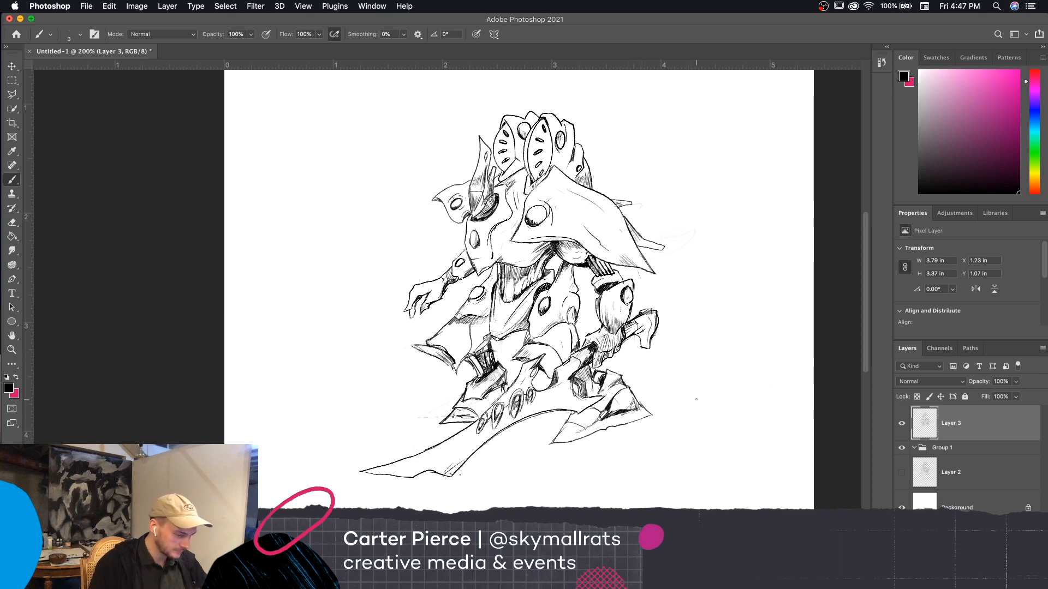
{"action": "scroll", "coordinate": [696, 399], "scroll_direction": "left", "scroll_amount": 3}
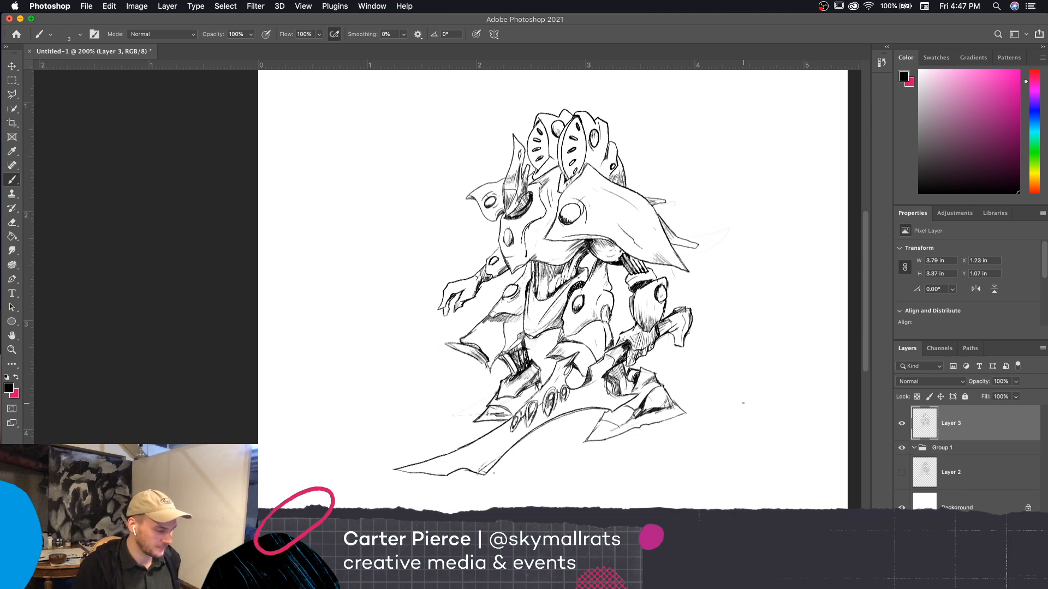
{"action": "key", "text": "space"}
{"action": "left_click_drag", "start_coordinate": [725, 443], "coordinate": [736, 448]}
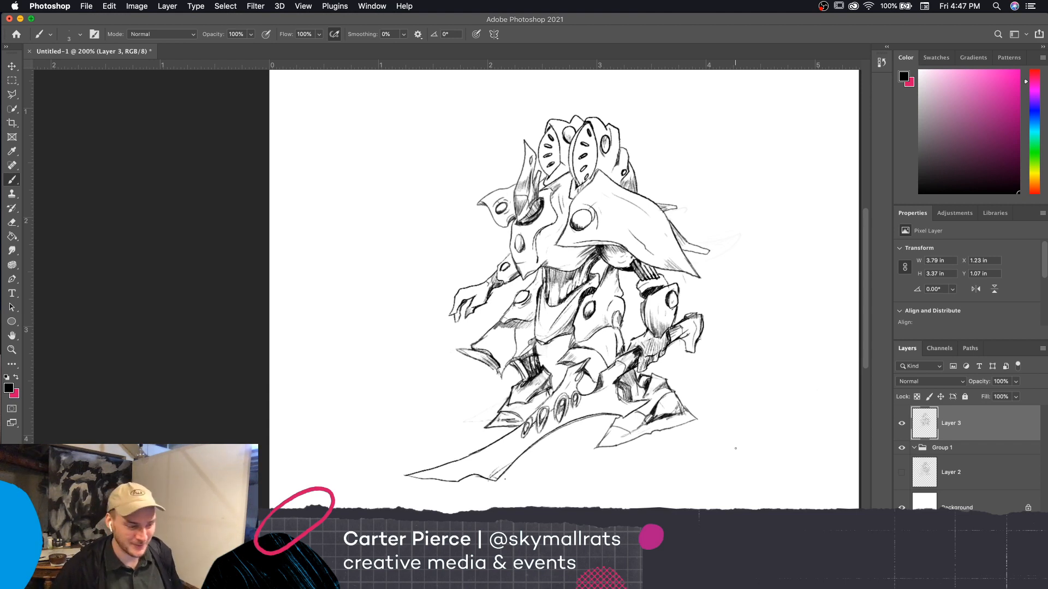
{"action": "scroll", "coordinate": [756, 485], "scroll_direction": "up", "scroll_amount": 2}
{"action": "scroll", "coordinate": [756, 486], "scroll_direction": "right", "scroll_amount": 2}
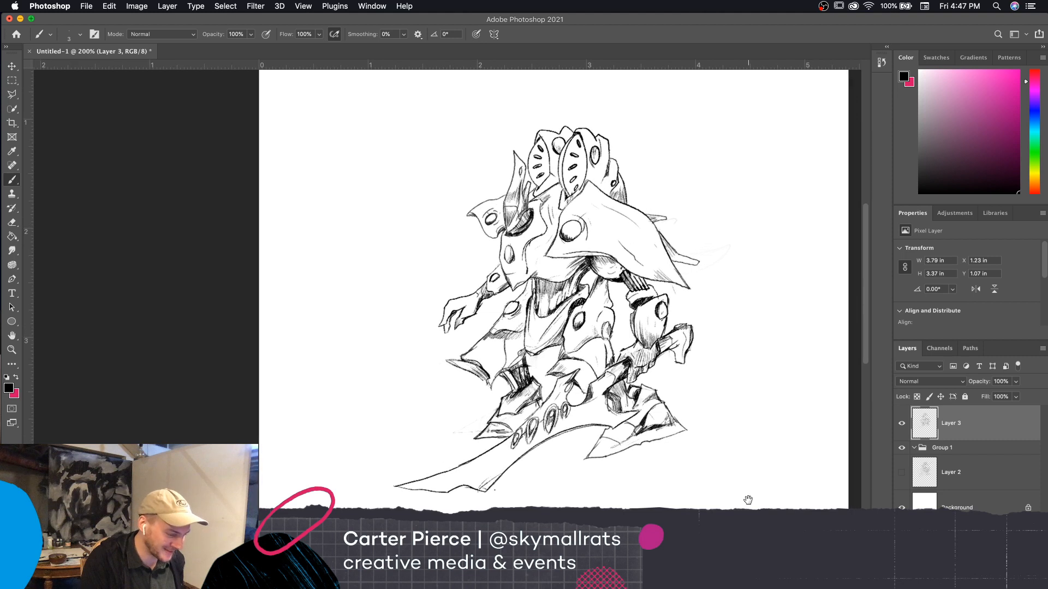
{"action": "scroll", "coordinate": [753, 489], "scroll_direction": "right", "scroll_amount": 2}
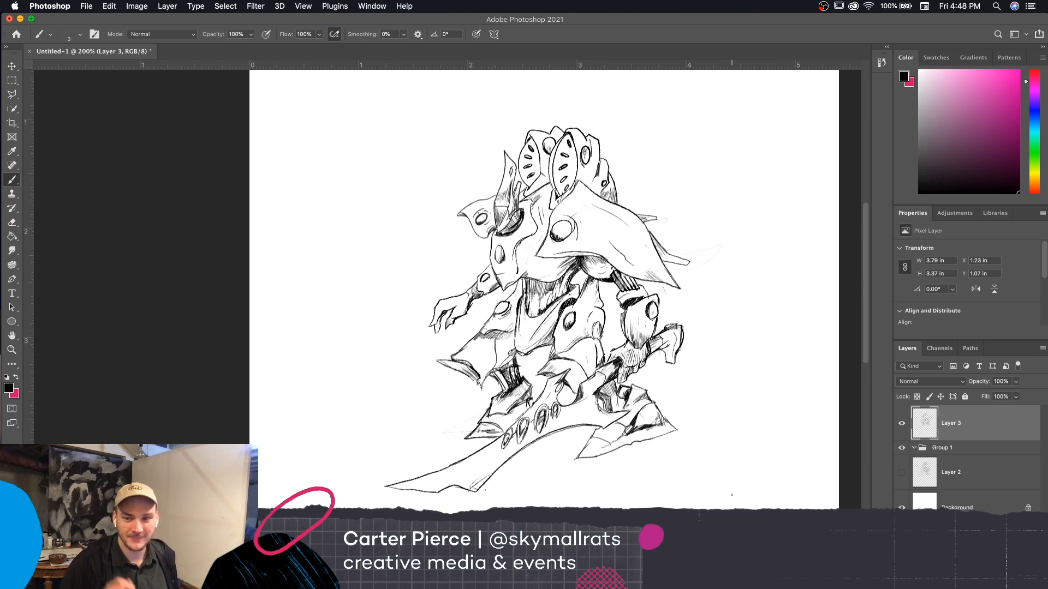
{"action": "scroll", "coordinate": [732, 494], "scroll_direction": "up", "scroll_amount": 4}
{"action": "scroll", "coordinate": [731, 495], "scroll_direction": "left", "scroll_amount": 3}
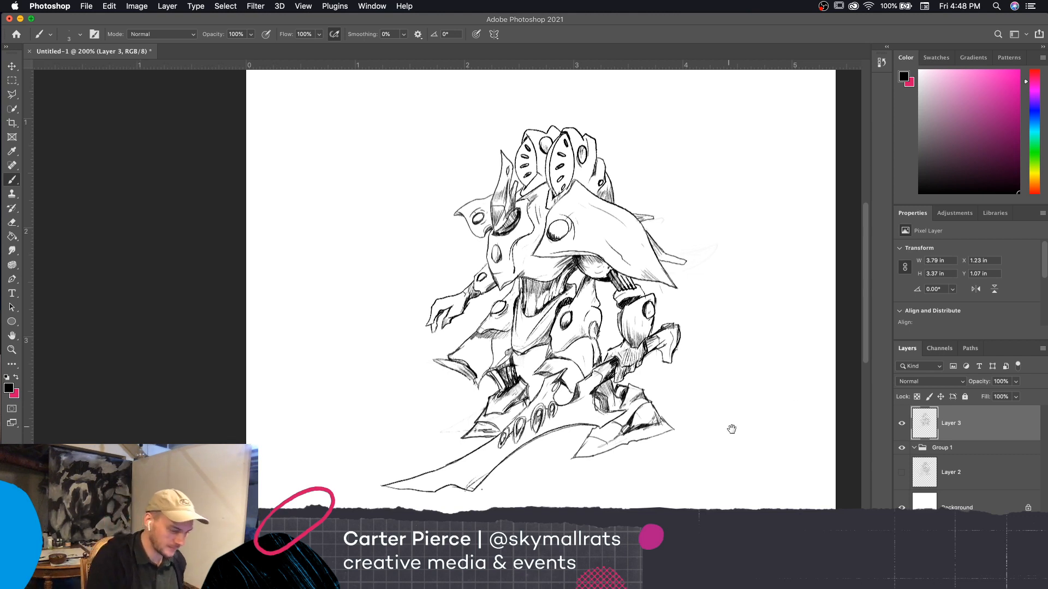
{"action": "key", "text": "e"}
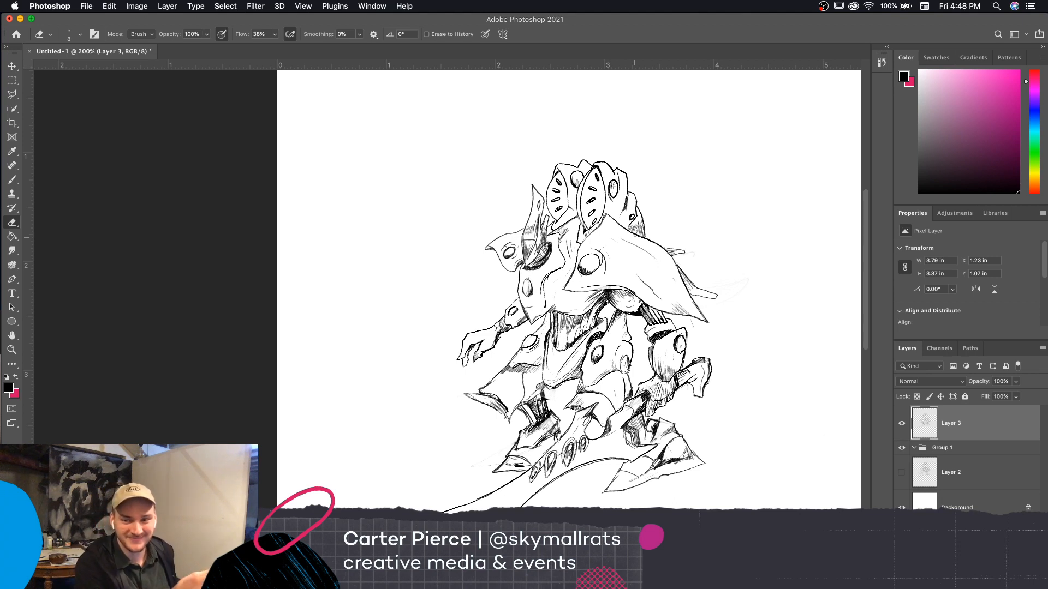
{"action": "key", "text": "b"}
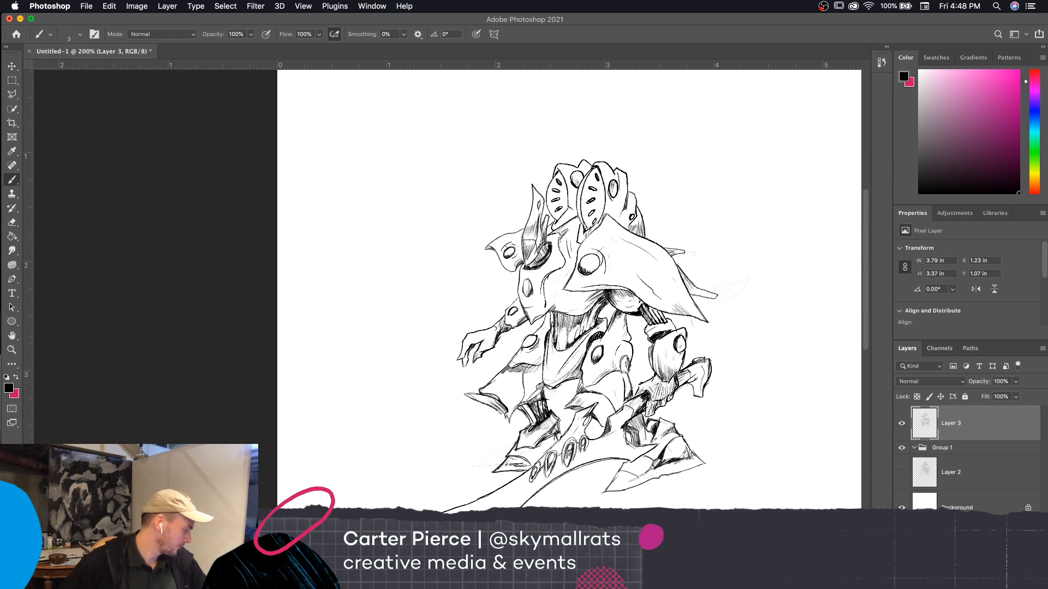
{"action": "scroll", "coordinate": [769, 426], "scroll_direction": "down", "scroll_amount": 3}
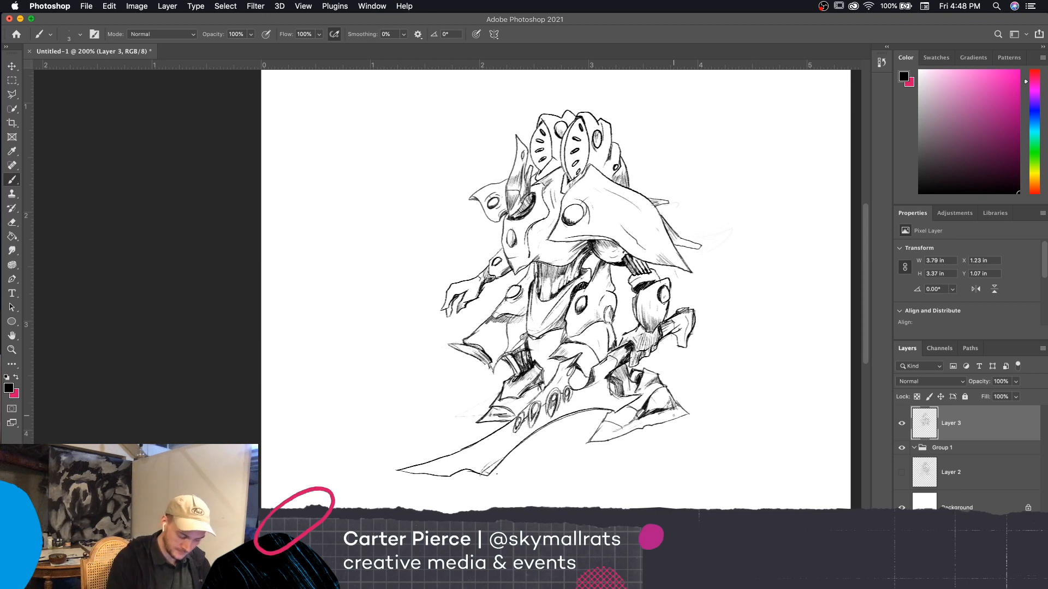
Sketch horizontal ground-shadow strokes and a short upright line beside the armored foot behind the handle
{"action": "mouse_move", "coordinate": [606, 436]}
{"action": "left_mouse_down"}
{"action": "mouse_move", "coordinate": [746, 438]}
{"action": "mouse_move", "coordinate": [689, 414]}
{"action": "mouse_move", "coordinate": [713, 420]}
{"action": "mouse_move", "coordinate": [640, 426]}
{"action": "mouse_move", "coordinate": [691, 422]}
{"action": "left_mouse_up"}
{"action": "key", "text": "super+z"}
{"action": "left_click_drag", "start_coordinate": [703, 416], "coordinate": [679, 417]}
{"action": "left_click_drag", "start_coordinate": [696, 412], "coordinate": [681, 416]}
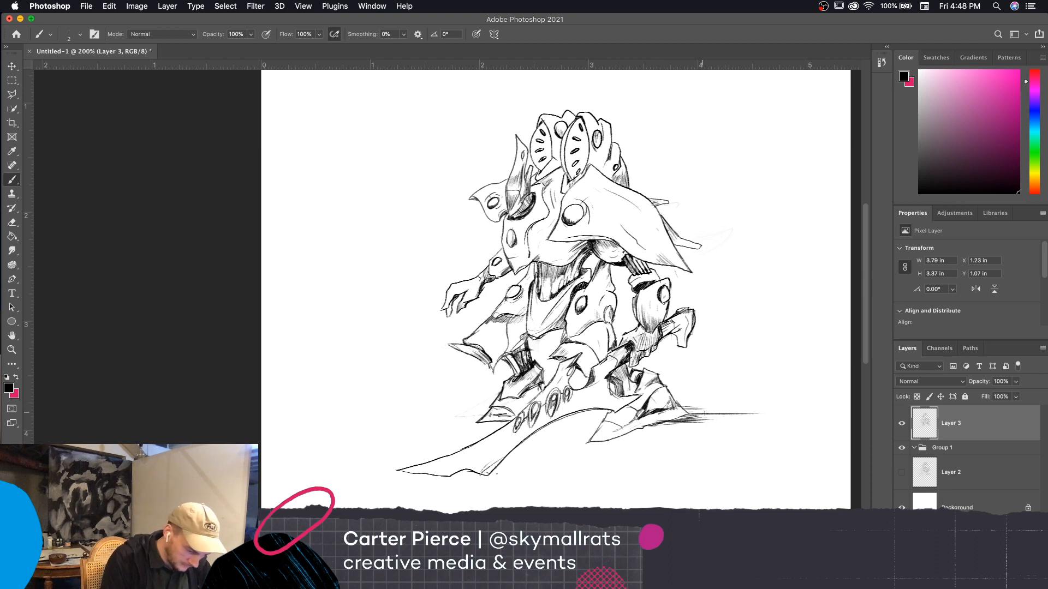
{"action": "left_click_drag", "start_coordinate": [706, 408], "coordinate": [703, 377]}
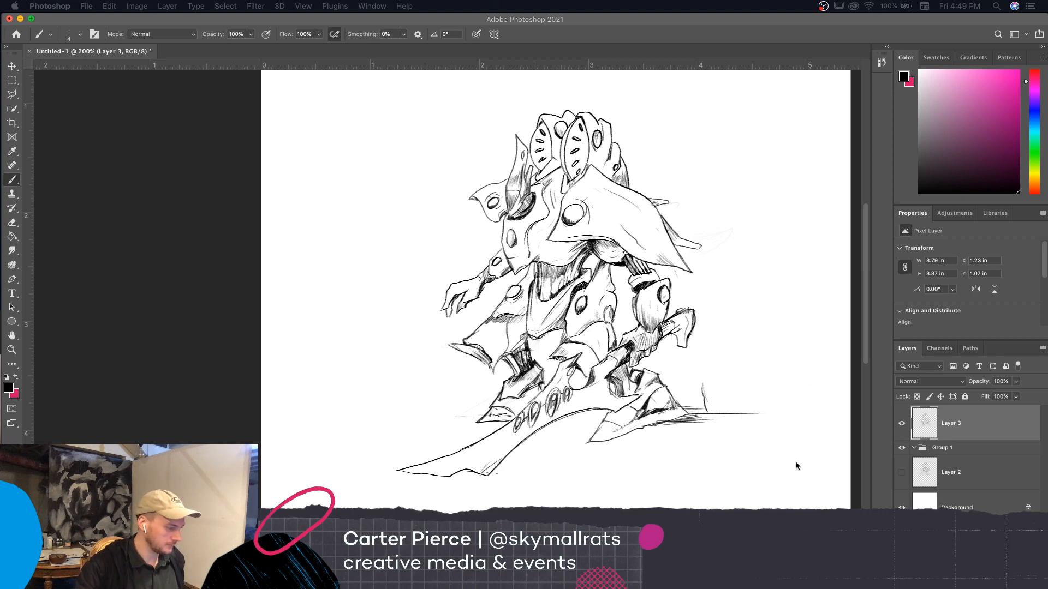
Check the drawing by toggling Layer 3's visibility and flipping it horizontally, and restore its original orientation
{"action": "left_click", "coordinate": [670, 149]}
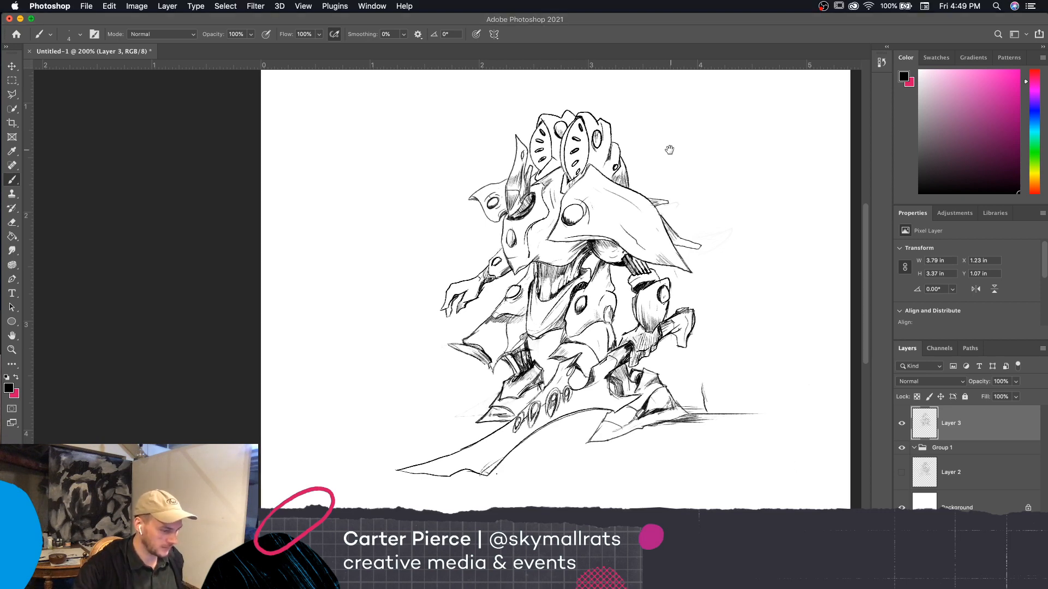
{"action": "left_click_drag", "start_coordinate": [670, 150], "coordinate": [625, 181]}
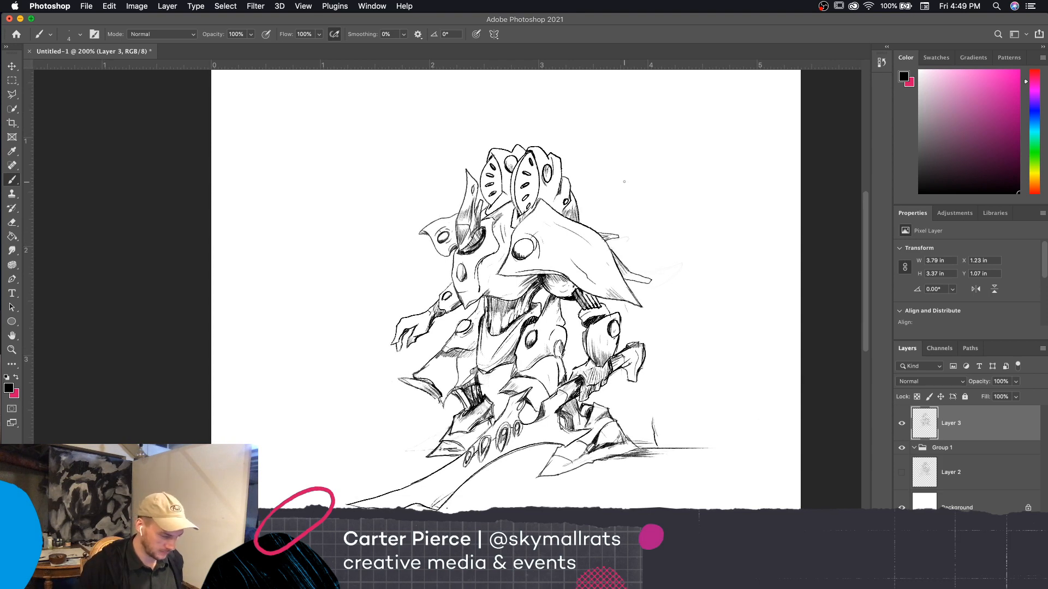
{"action": "left_click", "coordinate": [902, 424]}
{"action": "left_click", "coordinate": [901, 424]}
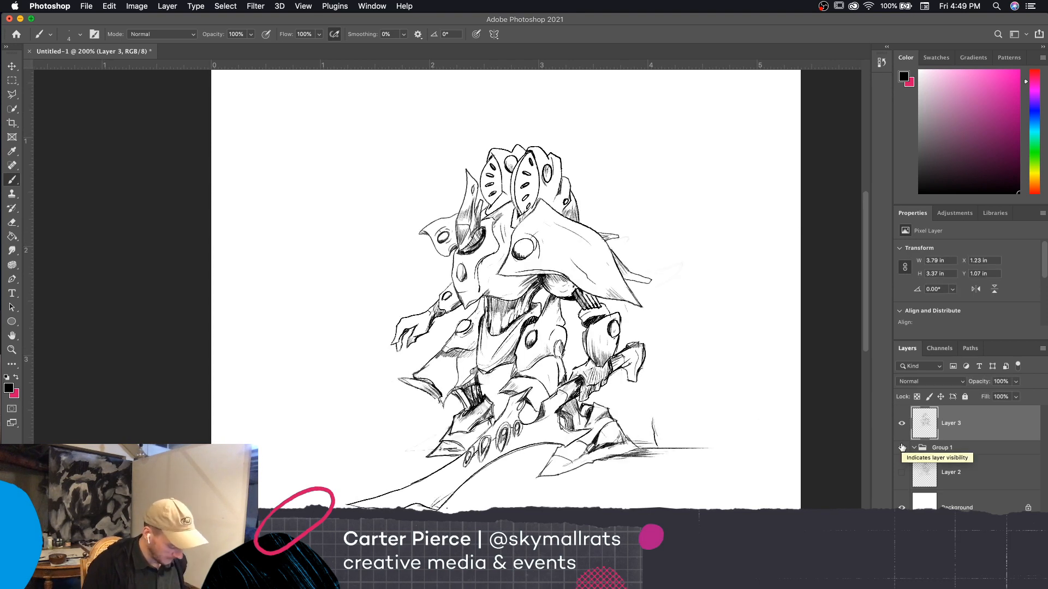
{"action": "key", "text": "super+shift+h"}
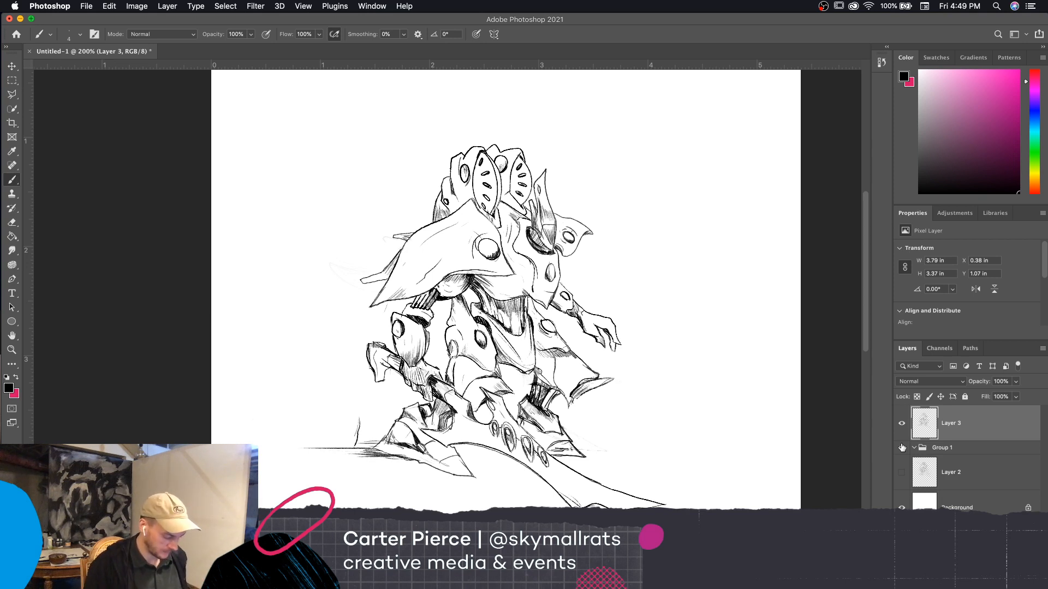
{"action": "key", "text": "super+z"}
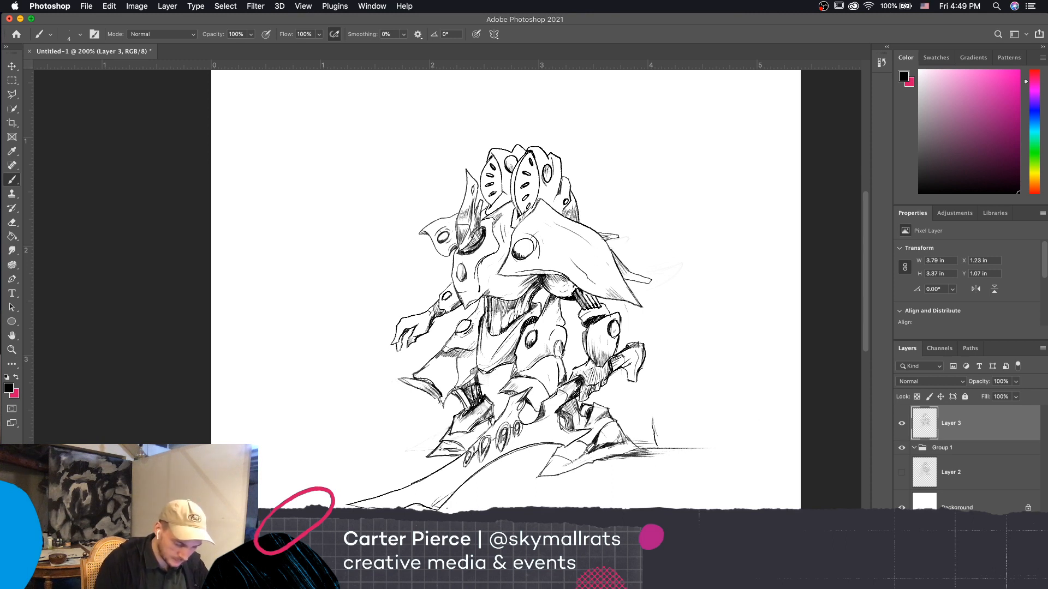
Choose a screen position for the Dock from its options
{"action": "right_click", "coordinate": [774, 569]}
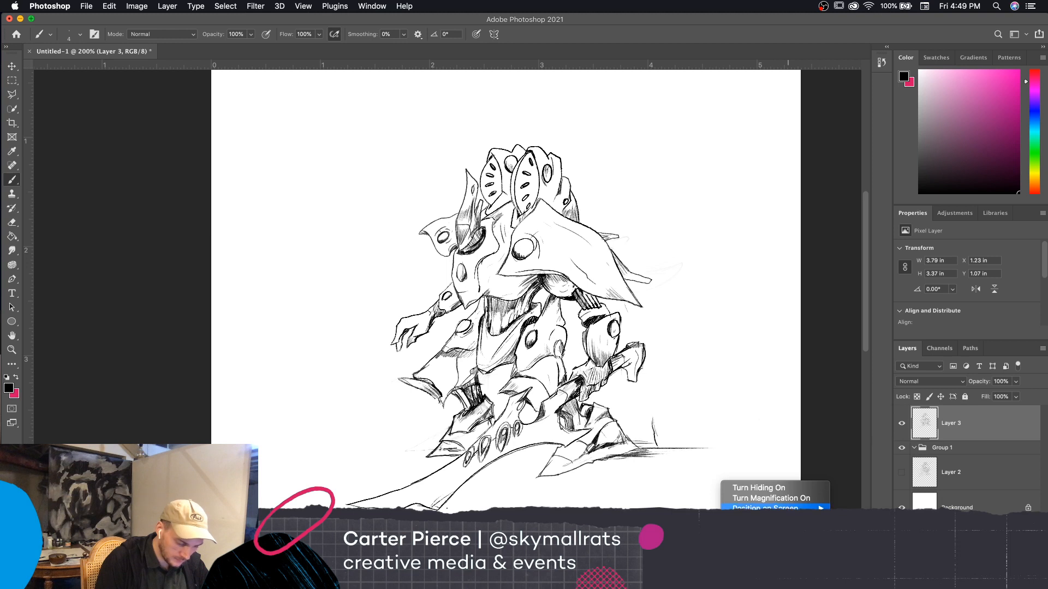
{"action": "mouse_move", "coordinate": [785, 510]}
{"action": "left_click", "coordinate": [849, 519]}
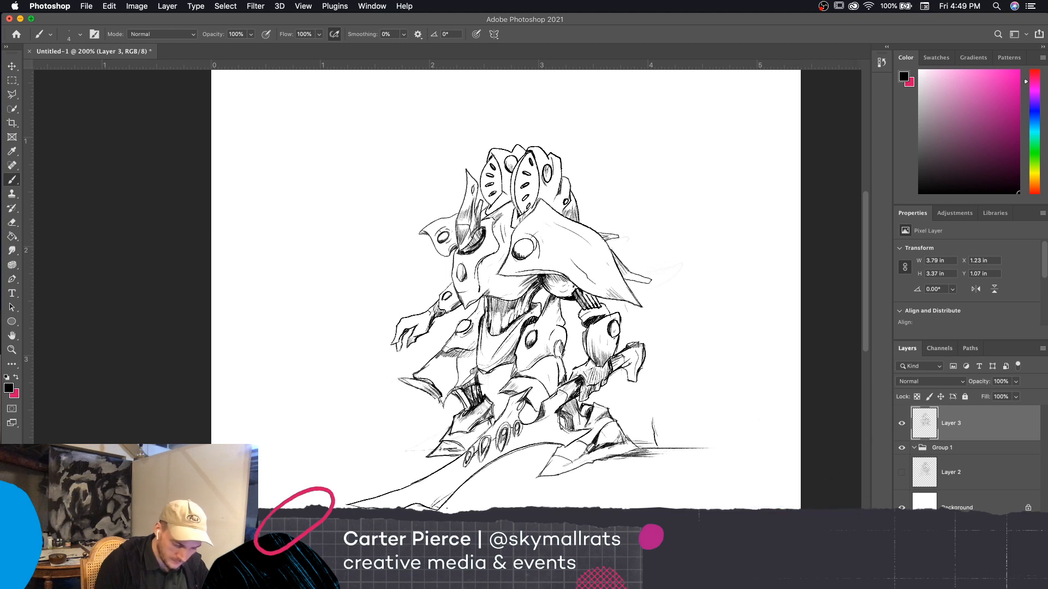
Add a new layer above Layer 3, and hide and show Layer 3 again
{"action": "key", "text": "super+alt+shift+n"}
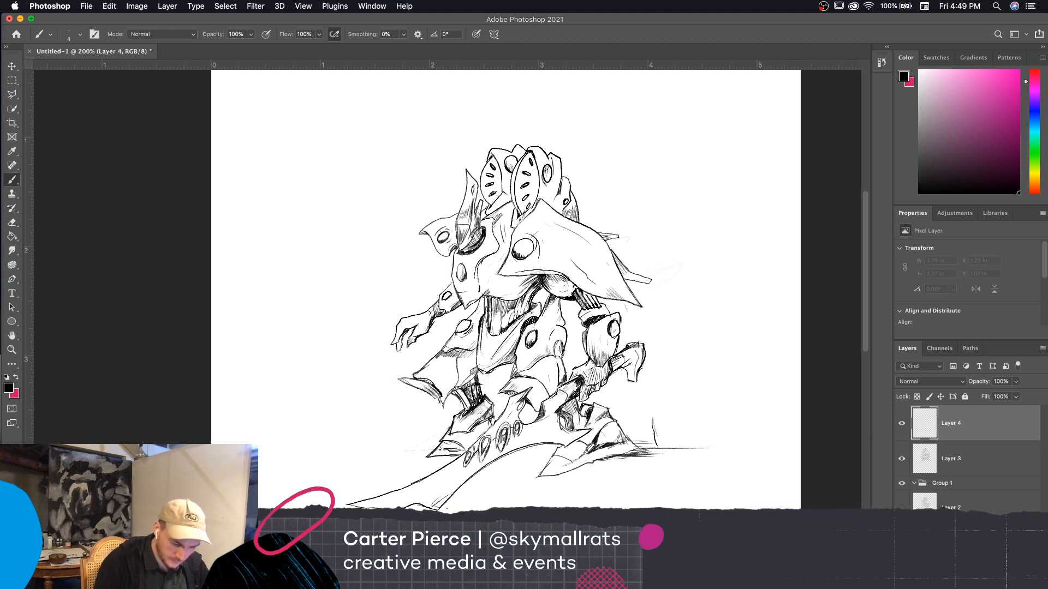
{"action": "left_click", "coordinate": [902, 462]}
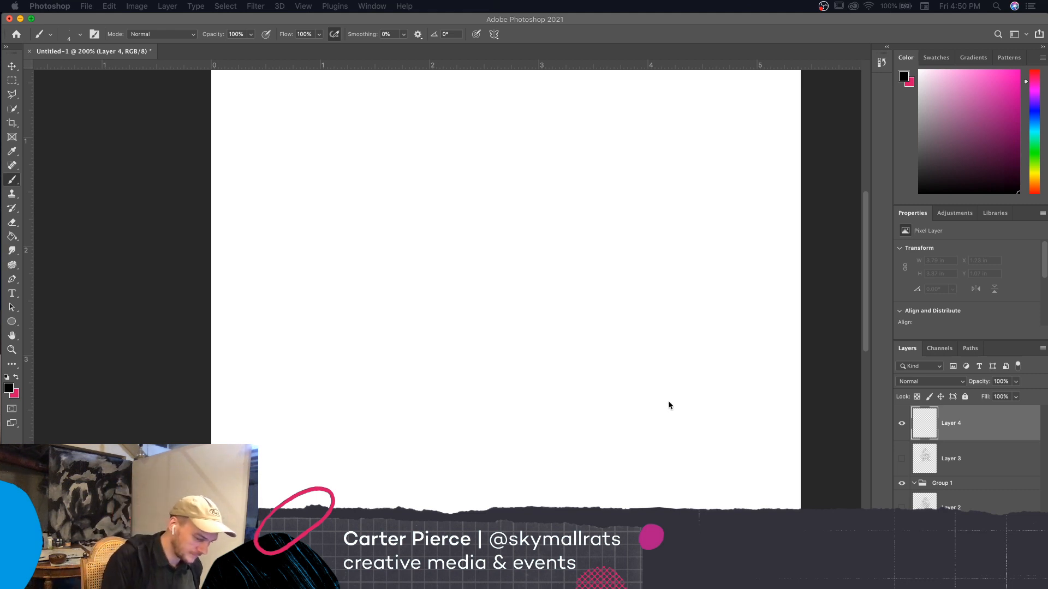
{"action": "left_click", "coordinate": [673, 422]}
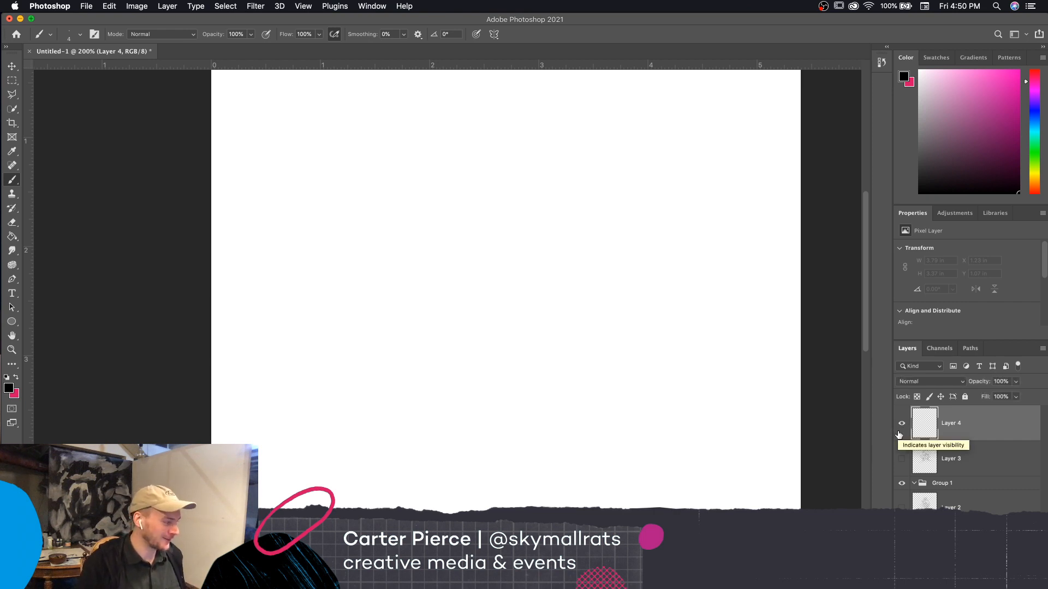
{"action": "key", "text": "super+minus"}
{"action": "key", "text": "super+equal"}
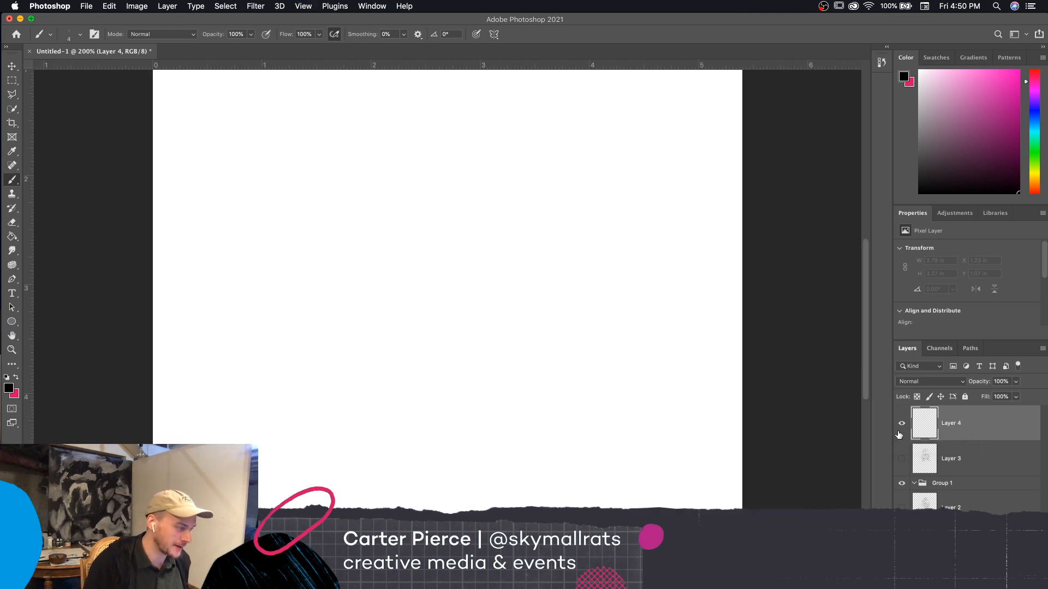
{"action": "scroll", "coordinate": [731, 446], "scroll_direction": "left", "scroll_amount": 2}
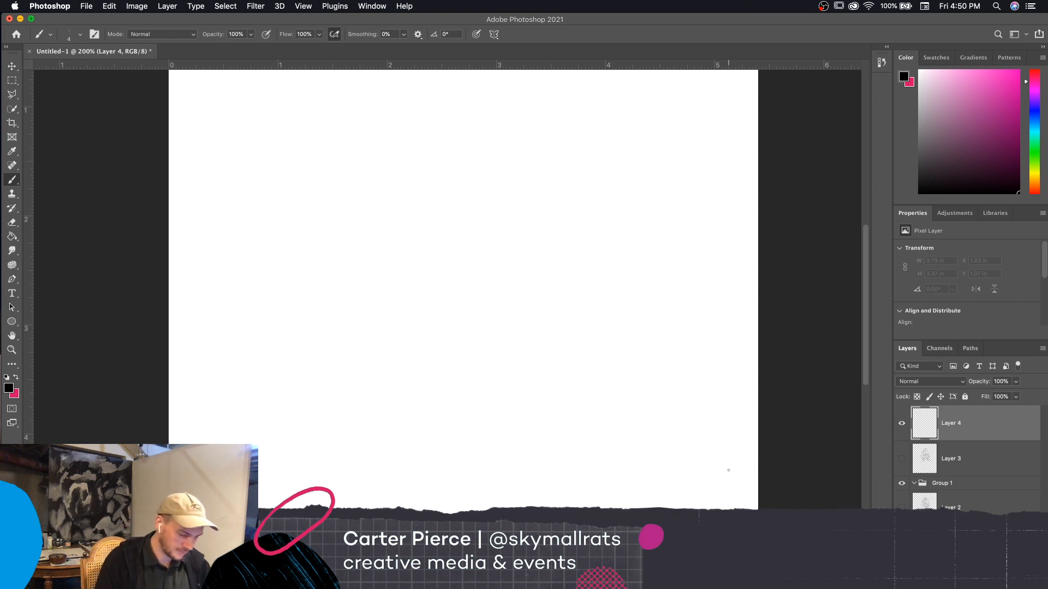
{"action": "left_click", "coordinate": [901, 458]}
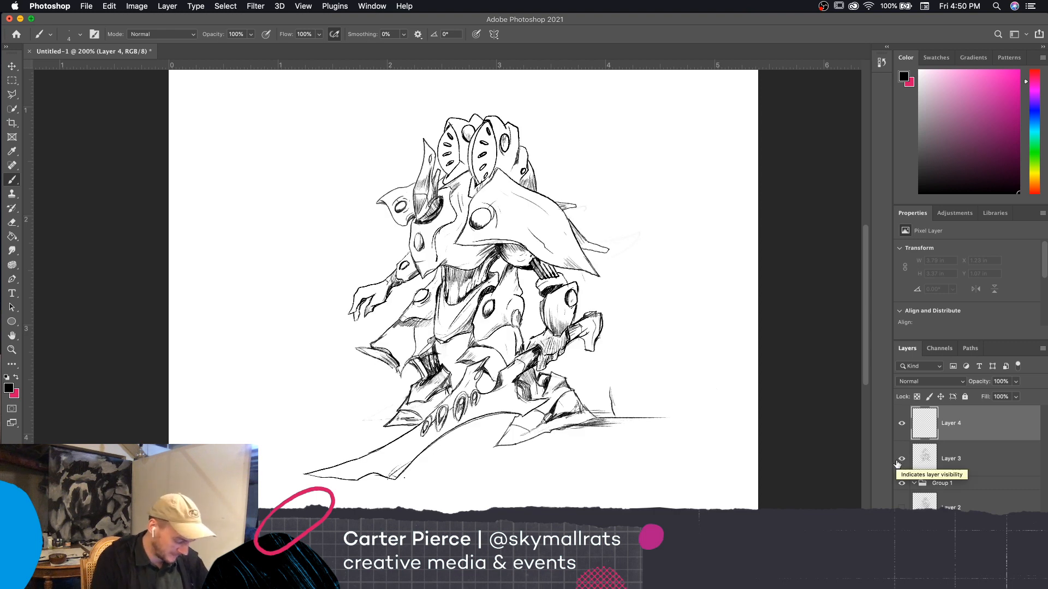
Merge Layer 4 with Layer 3 and erase the ground strokes and upright line beside the foot with a size 25 eraser
{"action": "key", "text": "e"}
{"action": "key", "text": "]"}
{"action": "key", "text": "]"}
{"action": "key", "text": "]"}
{"action": "key", "text": "]"}
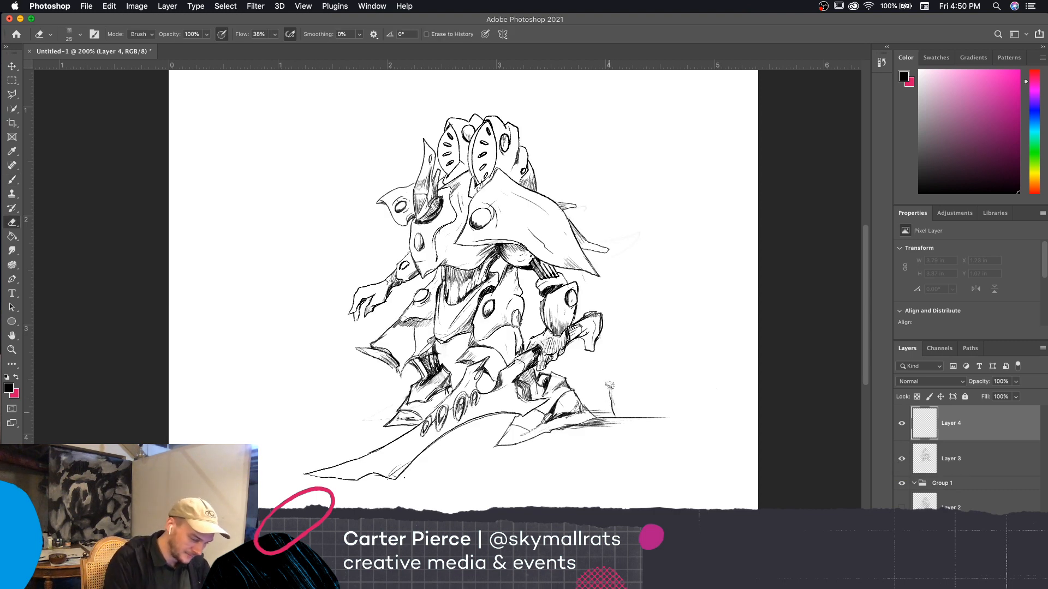
{"action": "left_click", "coordinate": [948, 462]}
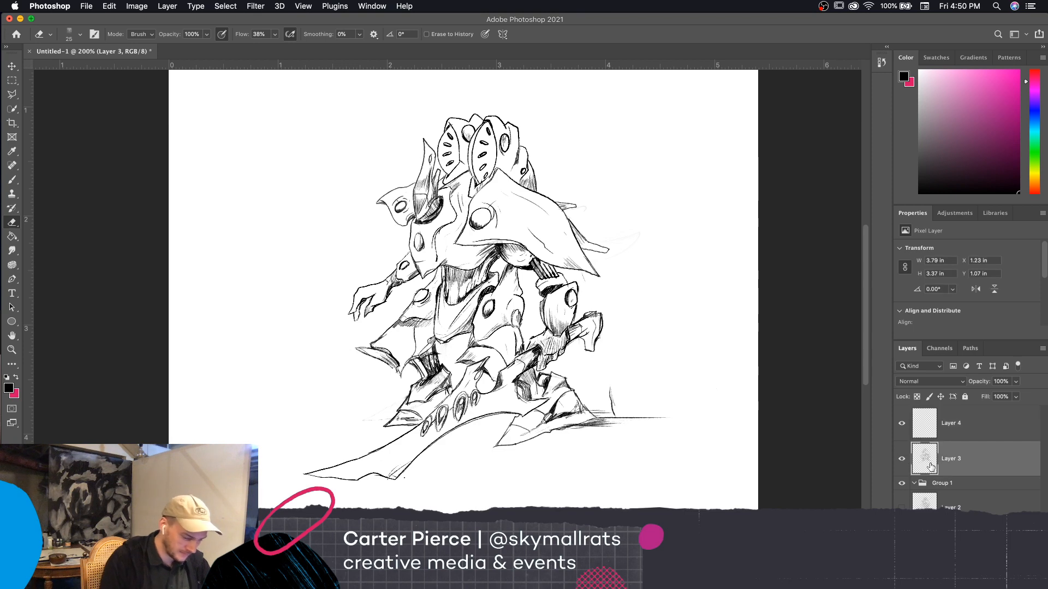
{"action": "left_click", "coordinate": [960, 432], "text": "shift"}
{"action": "key", "text": "super+e"}
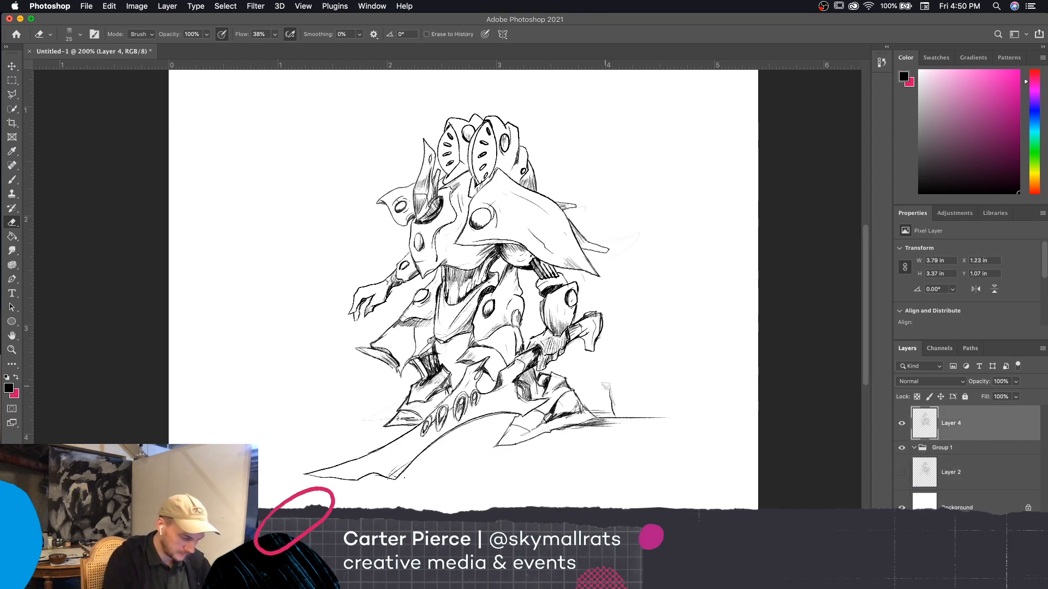
{"action": "mouse_move", "coordinate": [612, 410]}
{"action": "left_mouse_down"}
{"action": "mouse_move", "coordinate": [575, 430]}
{"action": "mouse_move", "coordinate": [657, 413]}
{"action": "mouse_move", "coordinate": [627, 413]}
{"action": "mouse_move", "coordinate": [606, 397]}
{"action": "mouse_move", "coordinate": [595, 409]}
{"action": "mouse_move", "coordinate": [673, 417]}
{"action": "mouse_move", "coordinate": [600, 397]}
{"action": "mouse_move", "coordinate": [607, 419]}
{"action": "mouse_move", "coordinate": [566, 431]}
{"action": "left_mouse_up"}
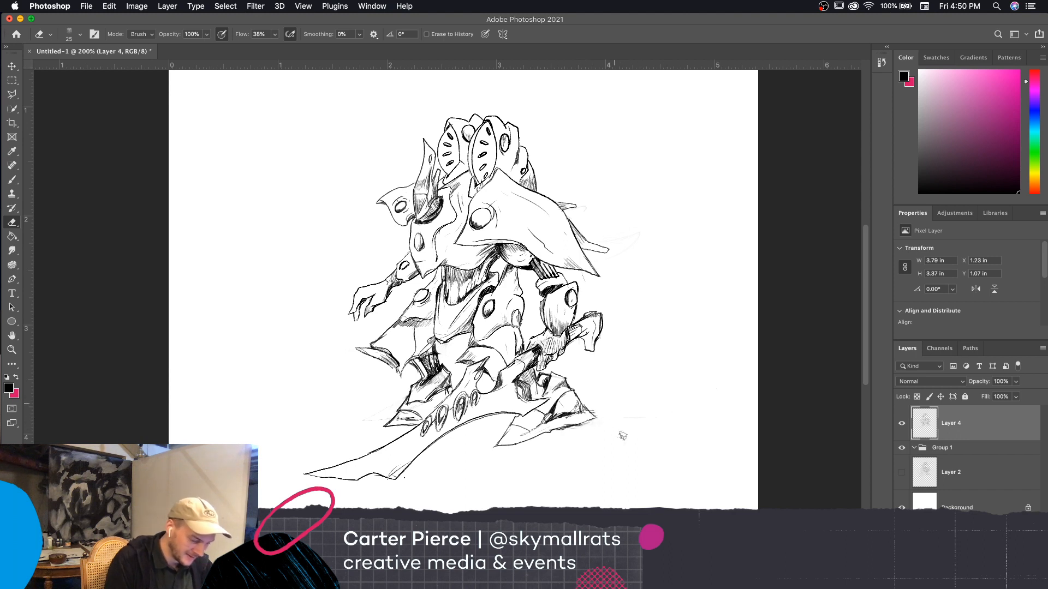
Add a fine line along the back of the creature's open hand with a size 2 brush
{"action": "key", "text": "b"}
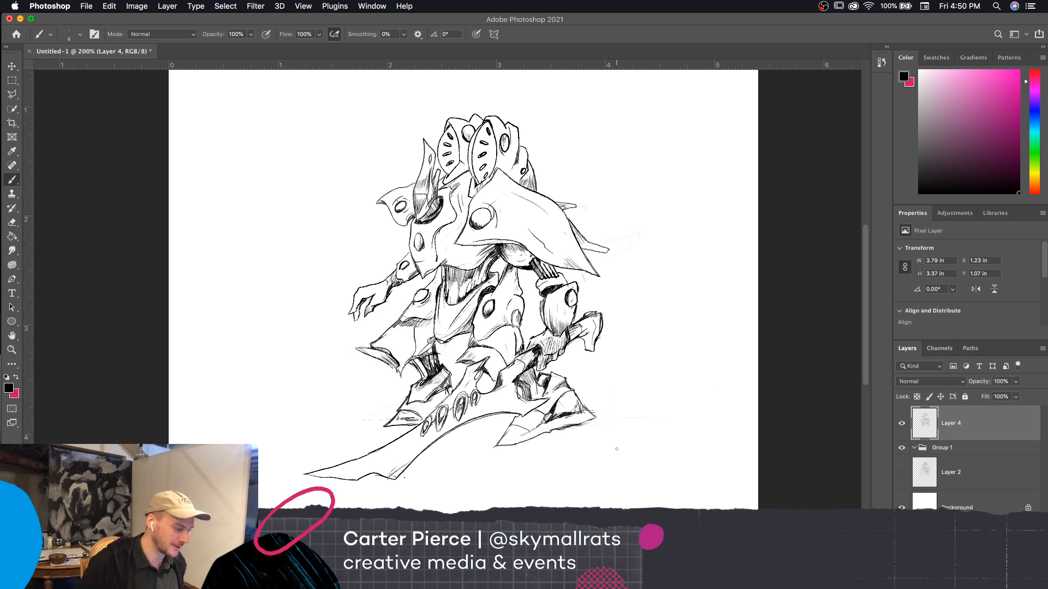
{"action": "scroll", "coordinate": [706, 465], "scroll_direction": "left", "scroll_amount": 3}
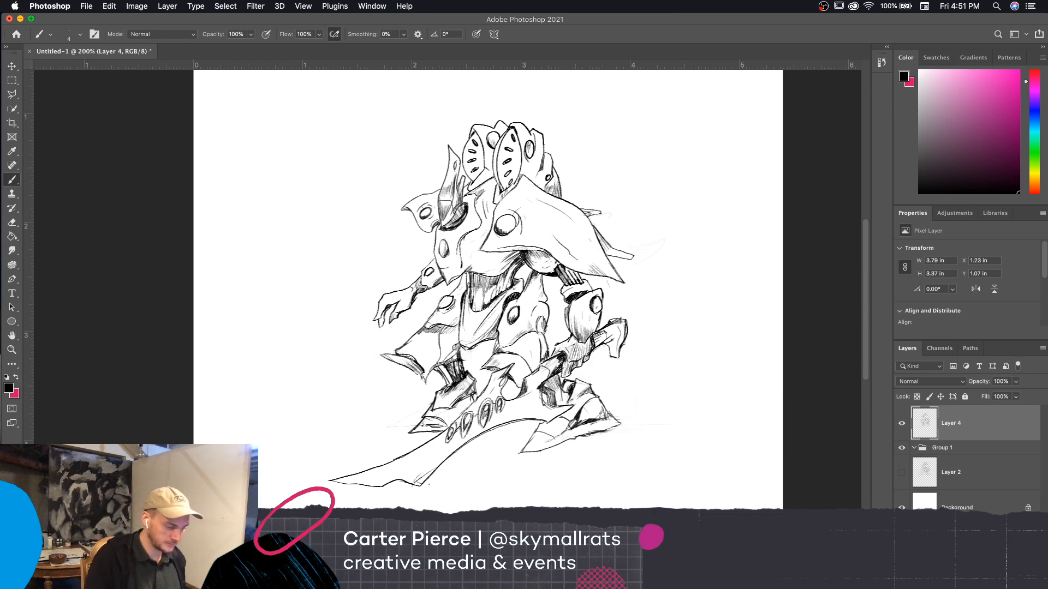
{"action": "scroll", "coordinate": [694, 444], "scroll_direction": "left", "scroll_amount": 5}
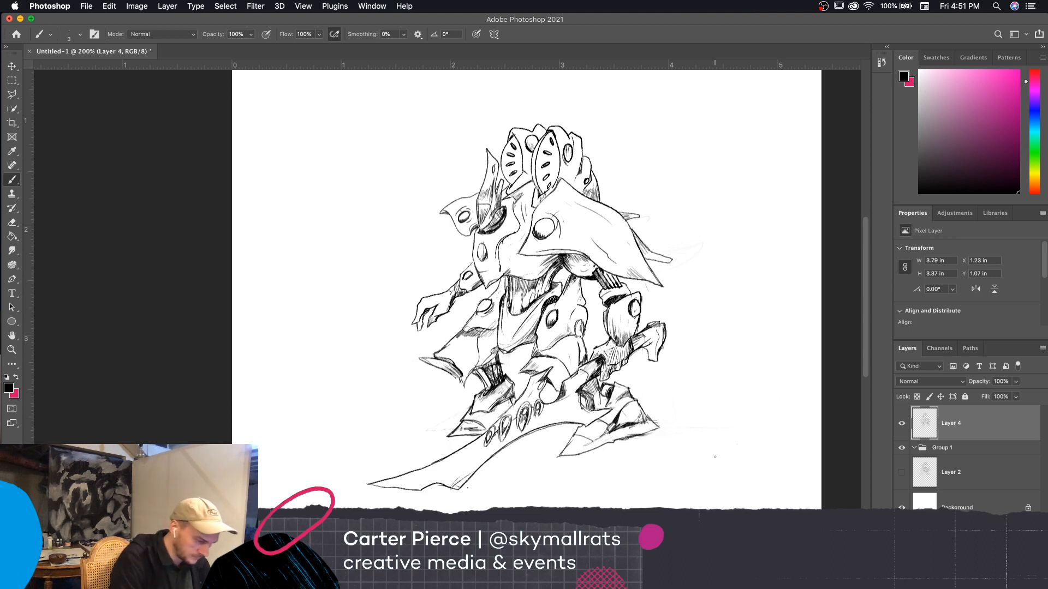
{"action": "key", "text": "bracketleft"}
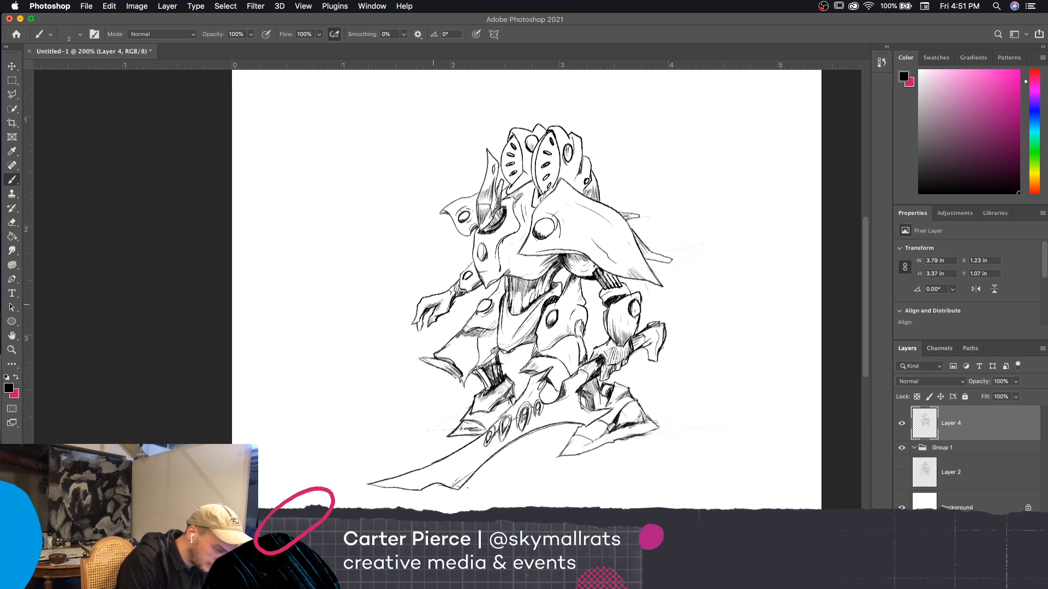
{"action": "left_click_drag", "start_coordinate": [421, 302], "coordinate": [438, 298]}
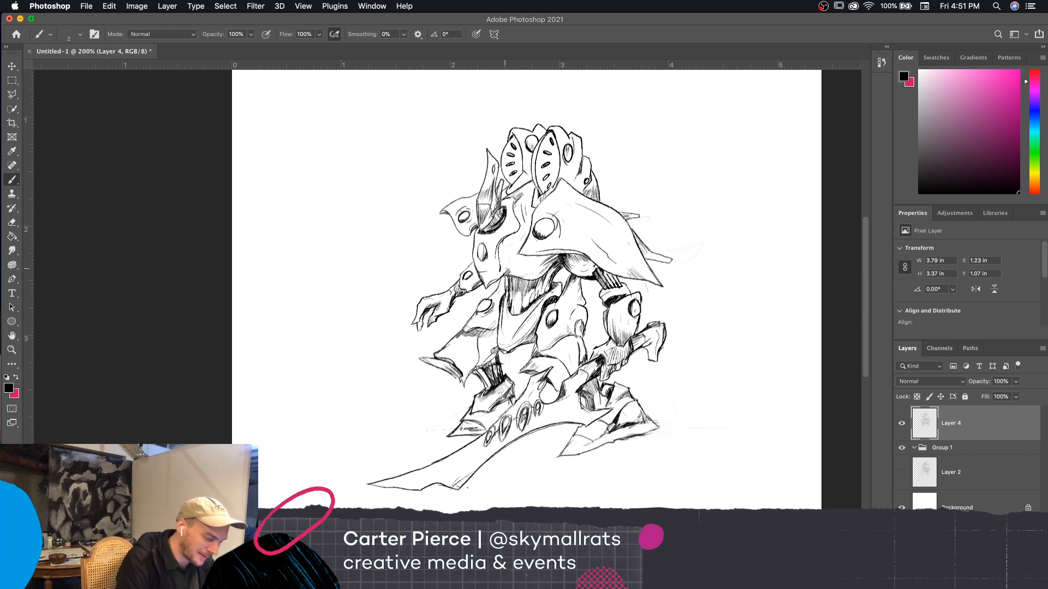
Hatch light shading along the inner contour and lower edge of the chest armor
{"action": "left_click_drag", "start_coordinate": [501, 251], "coordinate": [509, 273]}
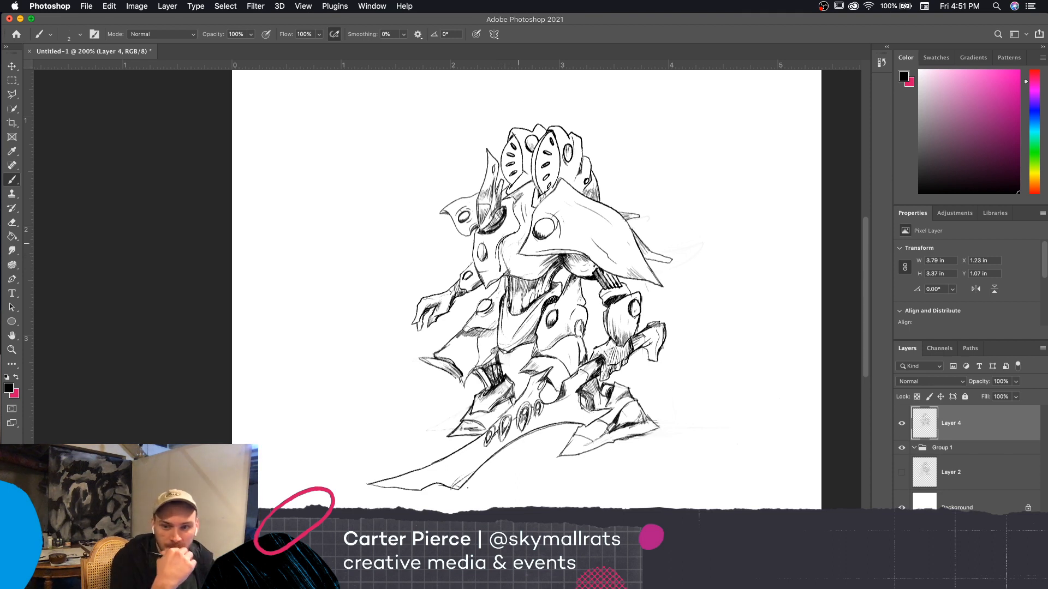
{"action": "left_click_drag", "start_coordinate": [504, 252], "coordinate": [521, 228]}
{"action": "left_click_drag", "start_coordinate": [517, 235], "coordinate": [524, 216]}
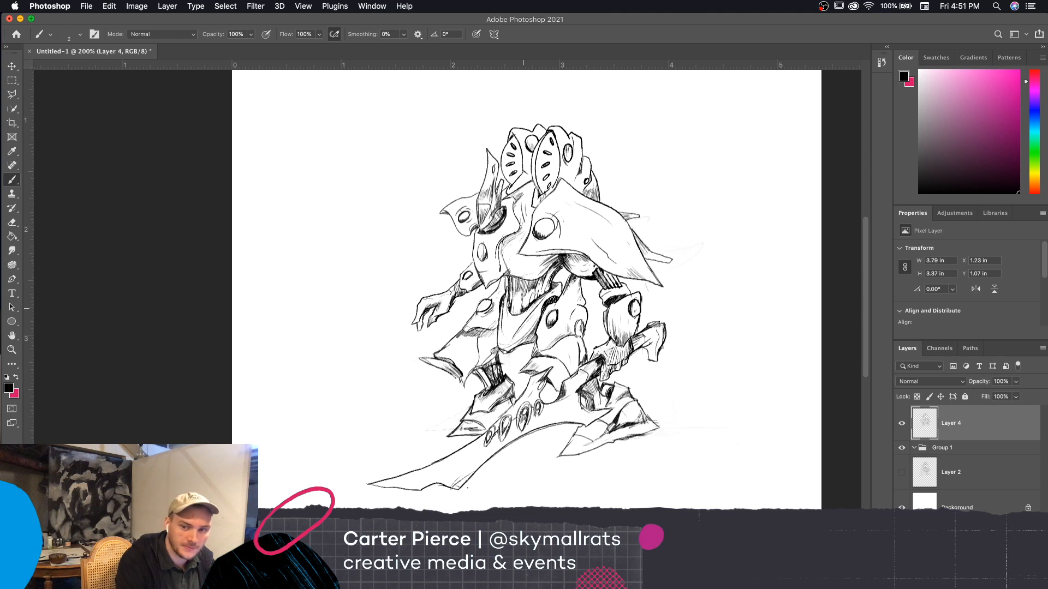
{"action": "left_click_drag", "start_coordinate": [538, 274], "coordinate": [547, 266]}
{"action": "left_click_drag", "start_coordinate": [524, 277], "coordinate": [535, 274]}
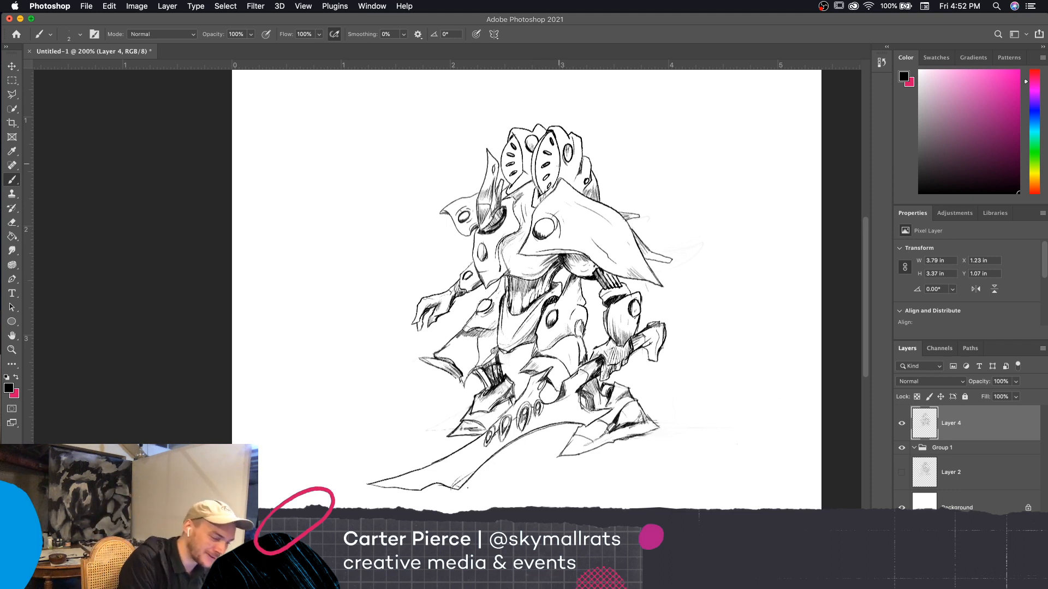
Hatch shading onto the head's two slotted fins, the neck beneath them and the rear edge of the head
{"action": "left_click_drag", "start_coordinate": [557, 172], "coordinate": [558, 161]}
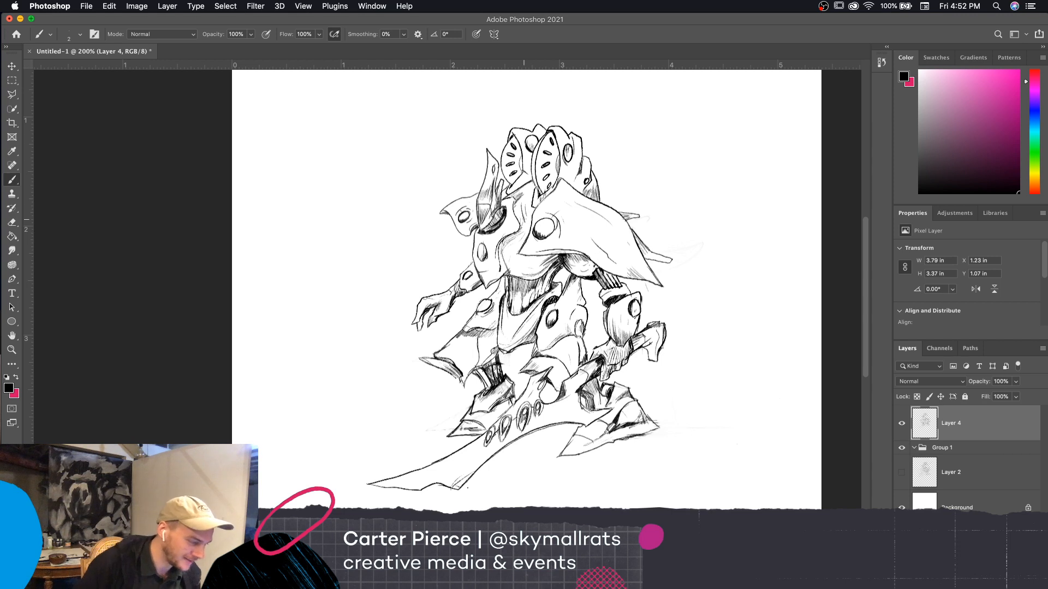
{"action": "left_click_drag", "start_coordinate": [521, 171], "coordinate": [523, 156]}
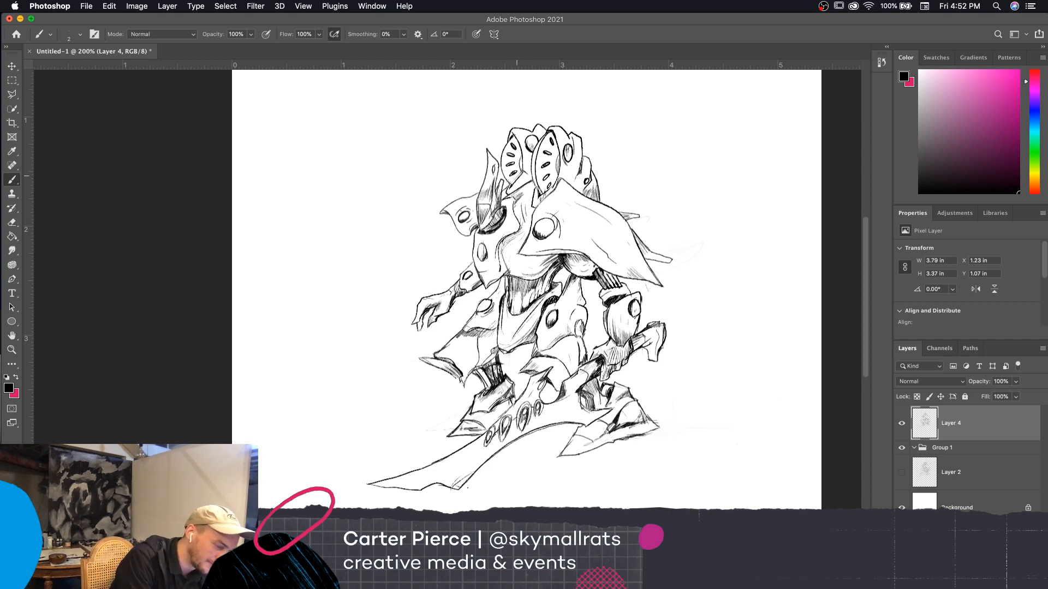
{"action": "left_click_drag", "start_coordinate": [518, 177], "coordinate": [511, 185]}
{"action": "left_click_drag", "start_coordinate": [520, 172], "coordinate": [510, 182]}
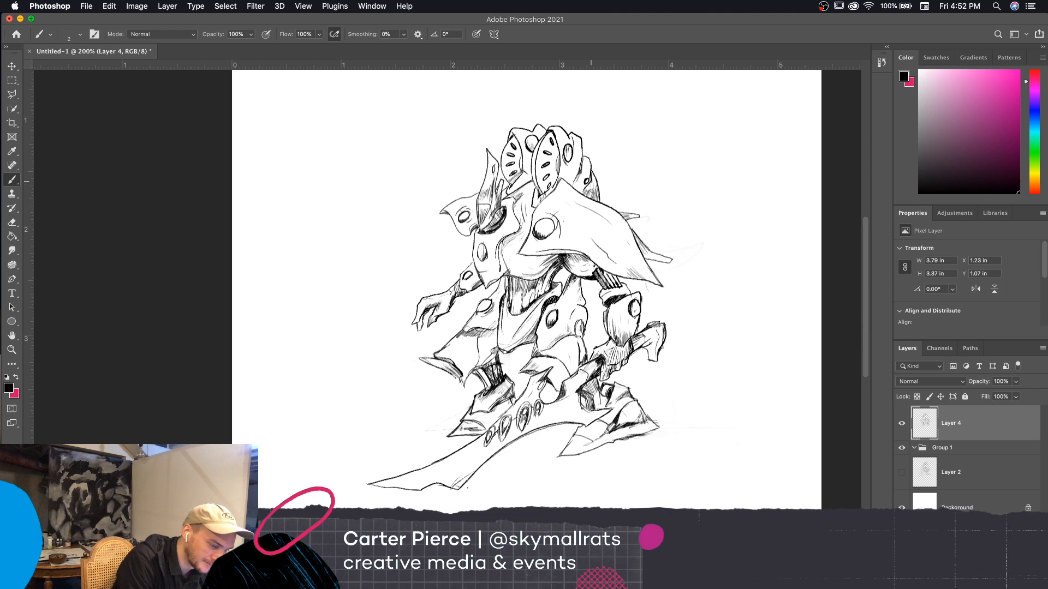
{"action": "left_click_drag", "start_coordinate": [592, 173], "coordinate": [594, 187]}
{"action": "left_click_drag", "start_coordinate": [592, 174], "coordinate": [596, 193]}
{"action": "left_click_drag", "start_coordinate": [590, 182], "coordinate": [593, 194]}
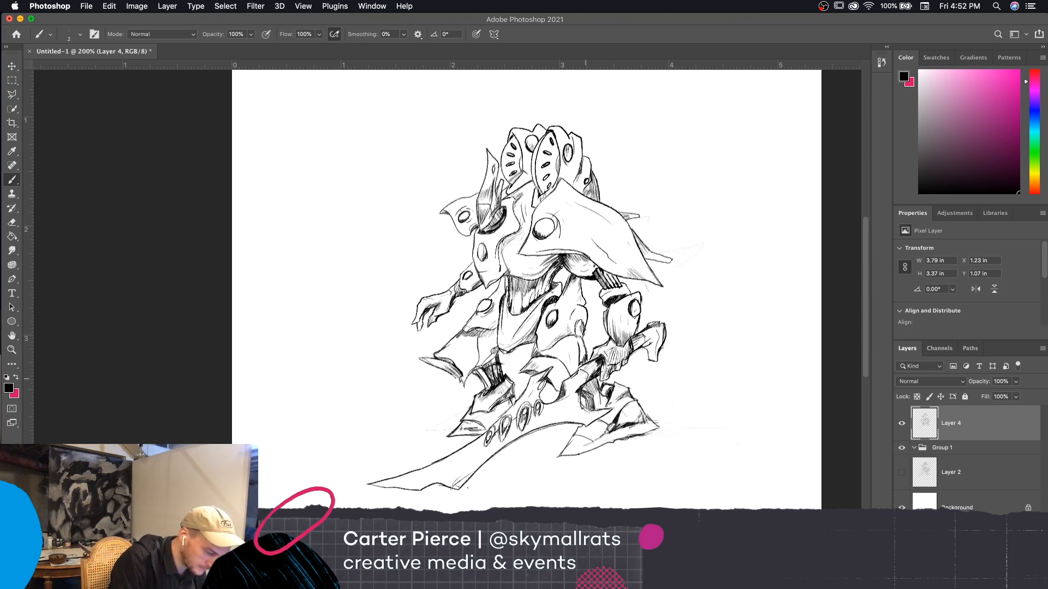
{"action": "left_click_drag", "start_coordinate": [731, 419], "coordinate": [765, 407]}
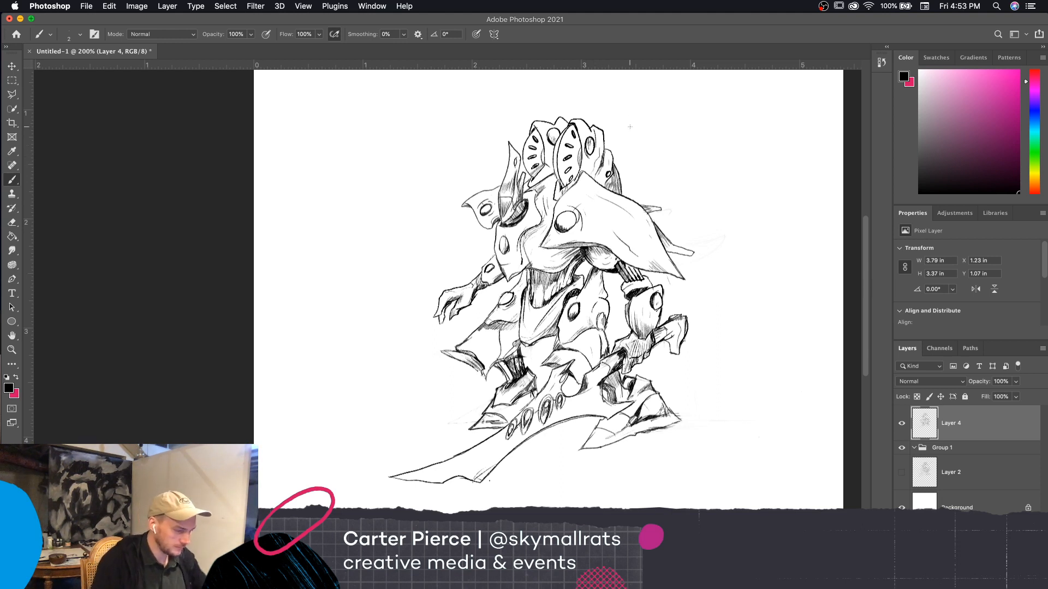
{"action": "scroll", "coordinate": [698, 195], "scroll_direction": "down", "scroll_amount": 2}
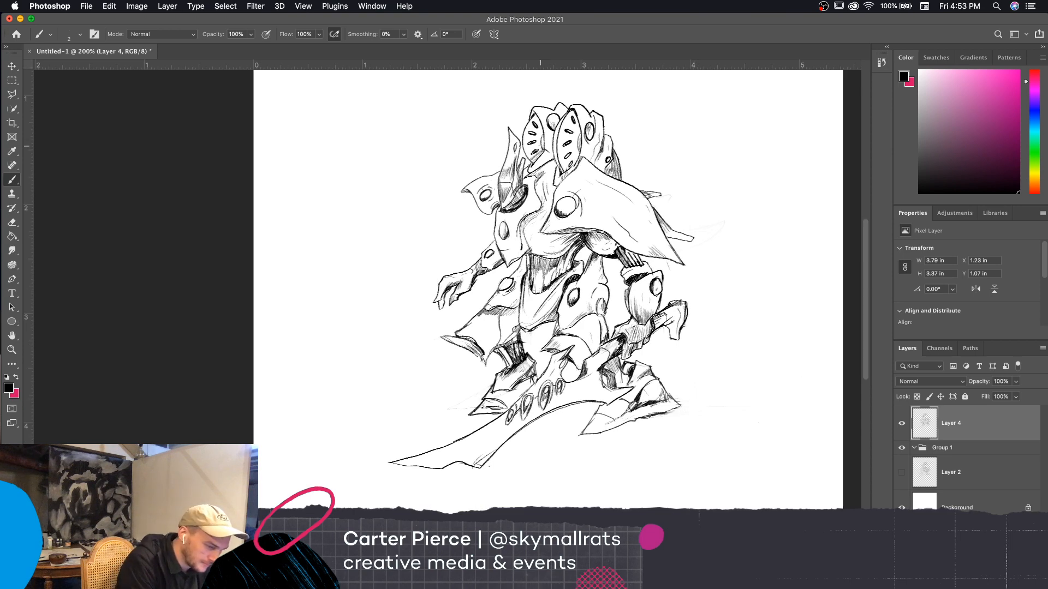
{"action": "scroll", "coordinate": [649, 138], "scroll_direction": "down", "scroll_amount": 2}
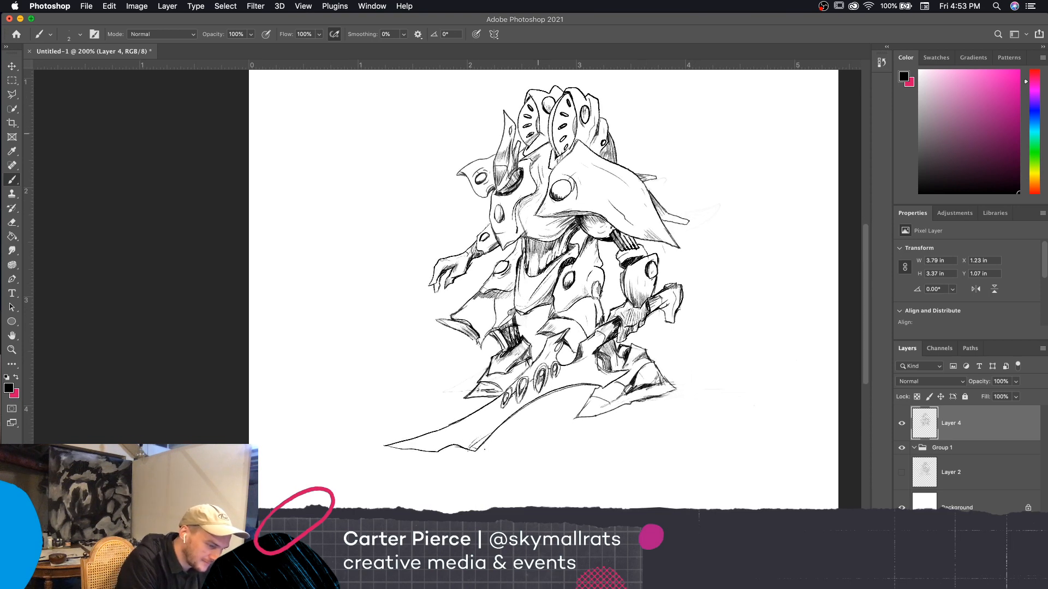
{"action": "scroll", "coordinate": [630, 123], "scroll_direction": "down", "scroll_amount": 2}
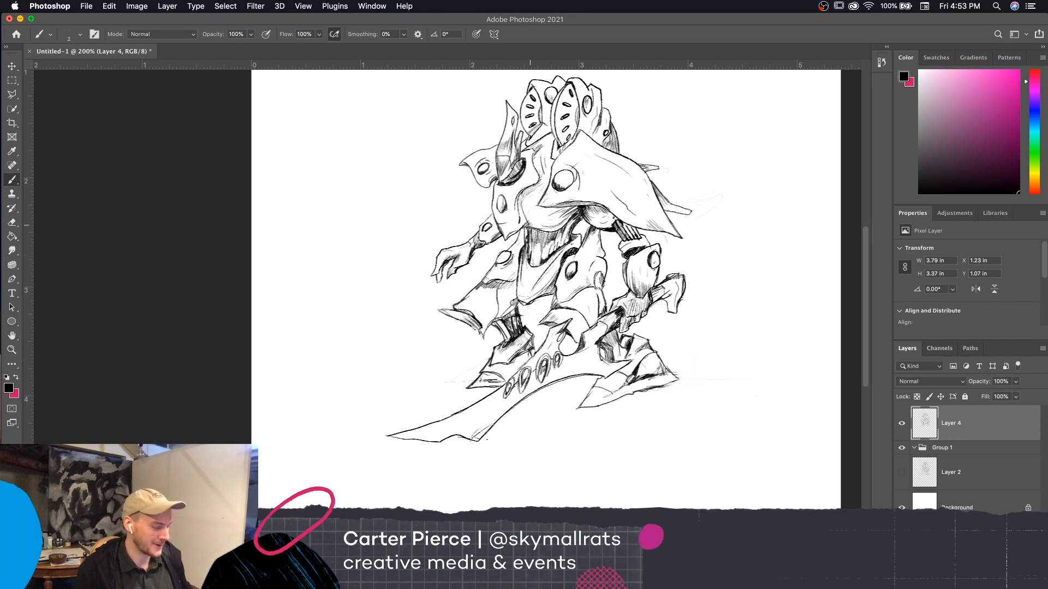
Sketch ground lines running outward from the foot behind the blade's handle, plus a short ground mark in front of it
{"action": "scroll", "coordinate": [748, 420], "scroll_direction": "down", "scroll_amount": 2}
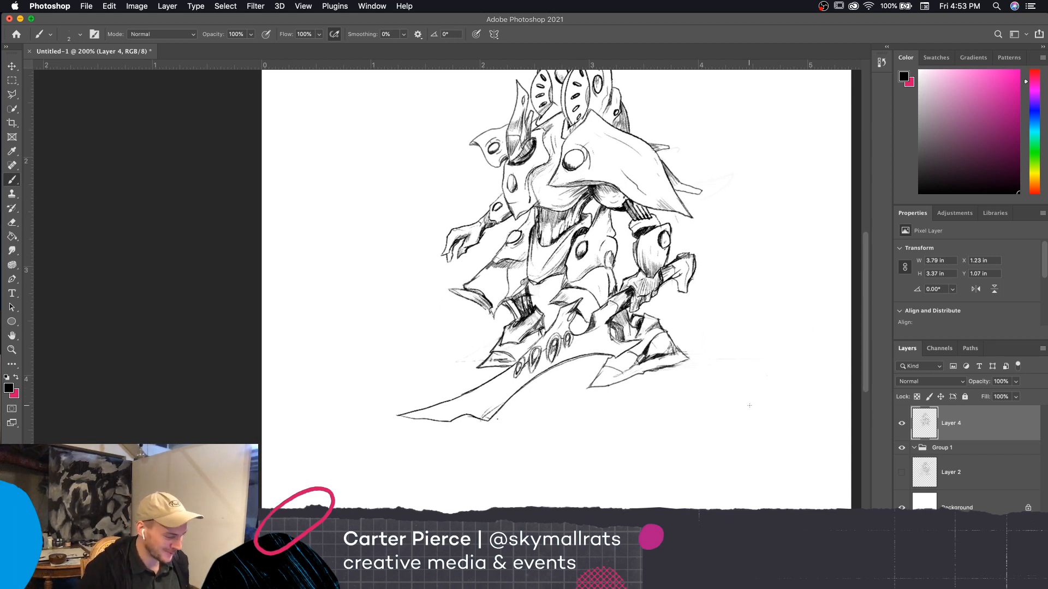
{"action": "scroll", "coordinate": [744, 449], "scroll_direction": "left", "scroll_amount": 5}
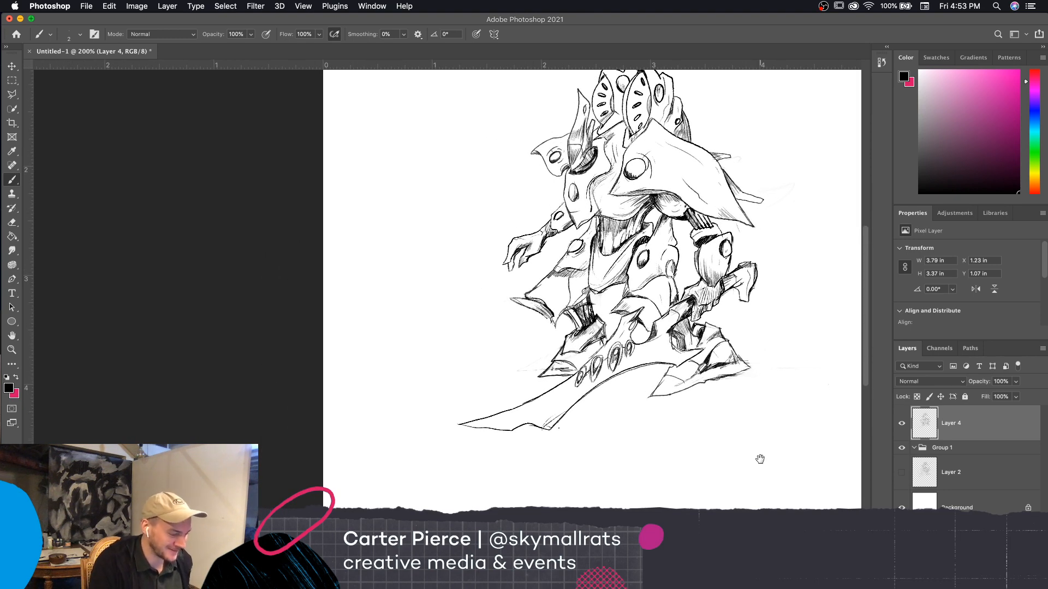
{"action": "scroll", "coordinate": [753, 466], "scroll_direction": "up", "scroll_amount": 2}
{"action": "scroll", "coordinate": [747, 469], "scroll_direction": "right", "scroll_amount": 2}
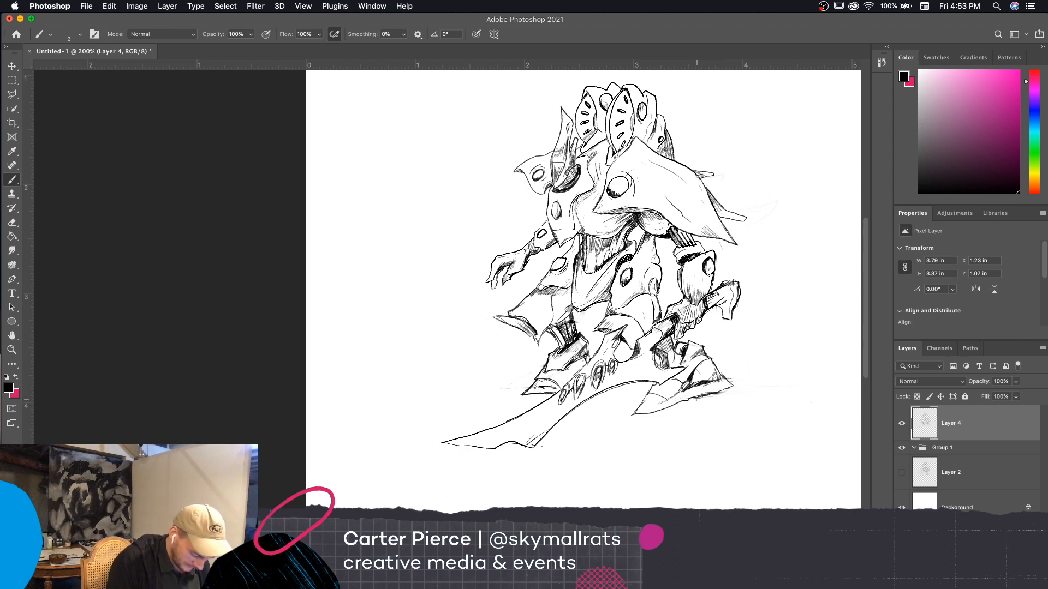
{"action": "mouse_move", "coordinate": [668, 406]}
{"action": "left_mouse_down"}
{"action": "mouse_move", "coordinate": [753, 392]}
{"action": "mouse_move", "coordinate": [756, 381]}
{"action": "mouse_move", "coordinate": [786, 386]}
{"action": "left_mouse_up"}
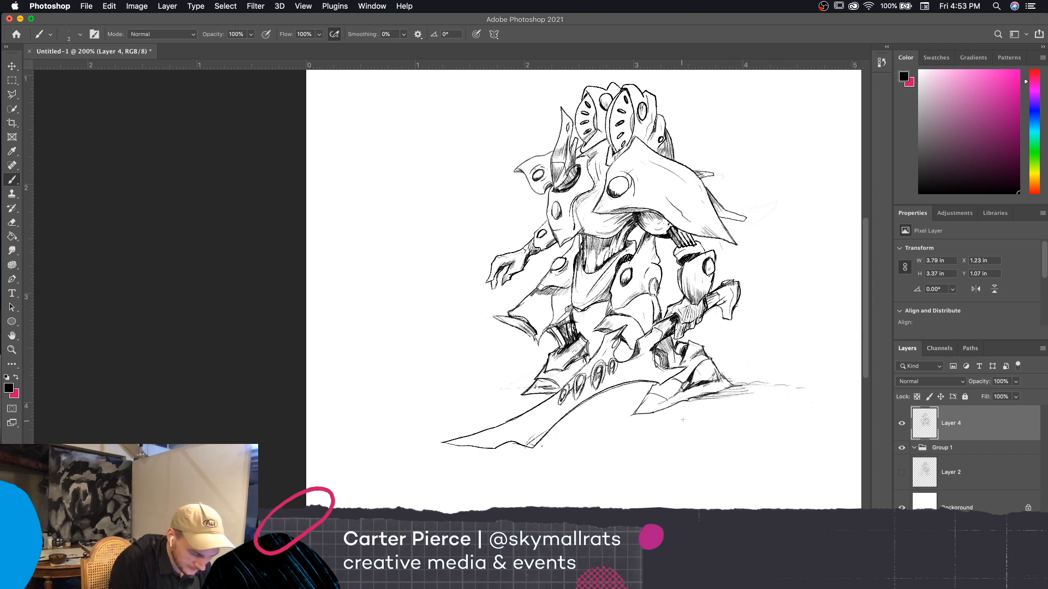
{"action": "left_click_drag", "start_coordinate": [683, 420], "coordinate": [701, 419]}
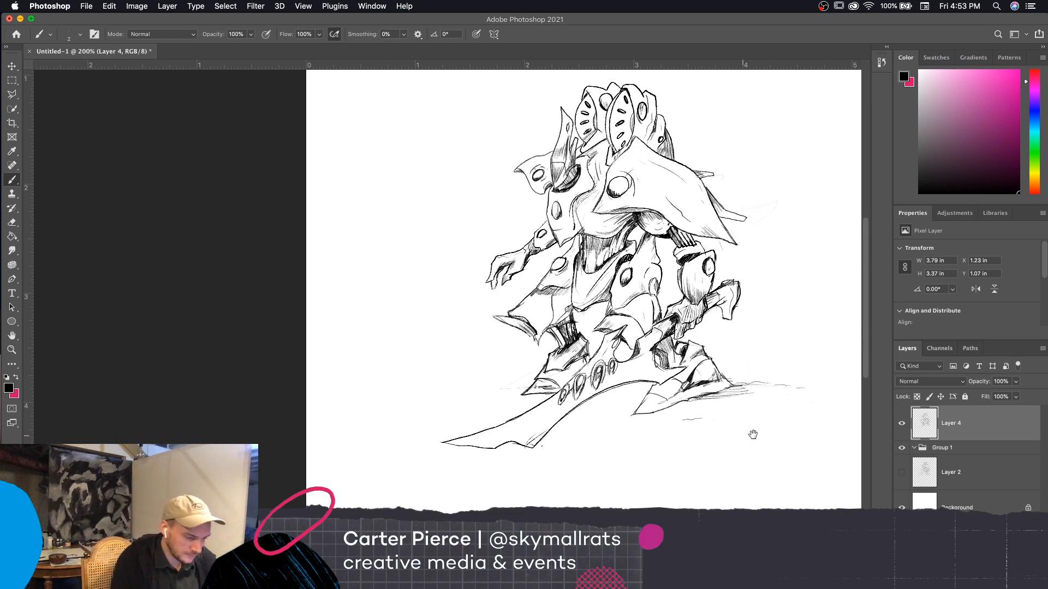
Sketch ground lines and a light hatched shadow beside the foot on the open hand's side
{"action": "left_click_drag", "start_coordinate": [752, 434], "coordinate": [826, 428]}
{"action": "mouse_move", "coordinate": [601, 369]}
{"action": "left_mouse_down"}
{"action": "mouse_move", "coordinate": [550, 374]}
{"action": "mouse_move", "coordinate": [591, 372]}
{"action": "left_mouse_up"}
{"action": "left_click_drag", "start_coordinate": [610, 371], "coordinate": [537, 374]}
{"action": "left_click_drag", "start_coordinate": [613, 365], "coordinate": [565, 376]}
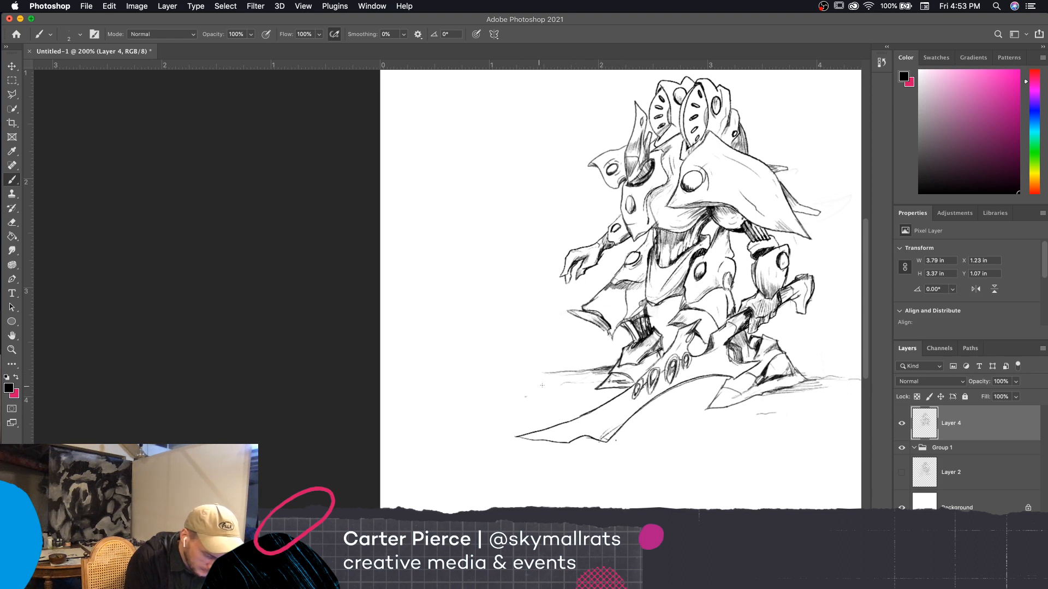
{"action": "left_click_drag", "start_coordinate": [615, 363], "coordinate": [591, 365]}
{"action": "left_click_drag", "start_coordinate": [614, 358], "coordinate": [601, 362]}
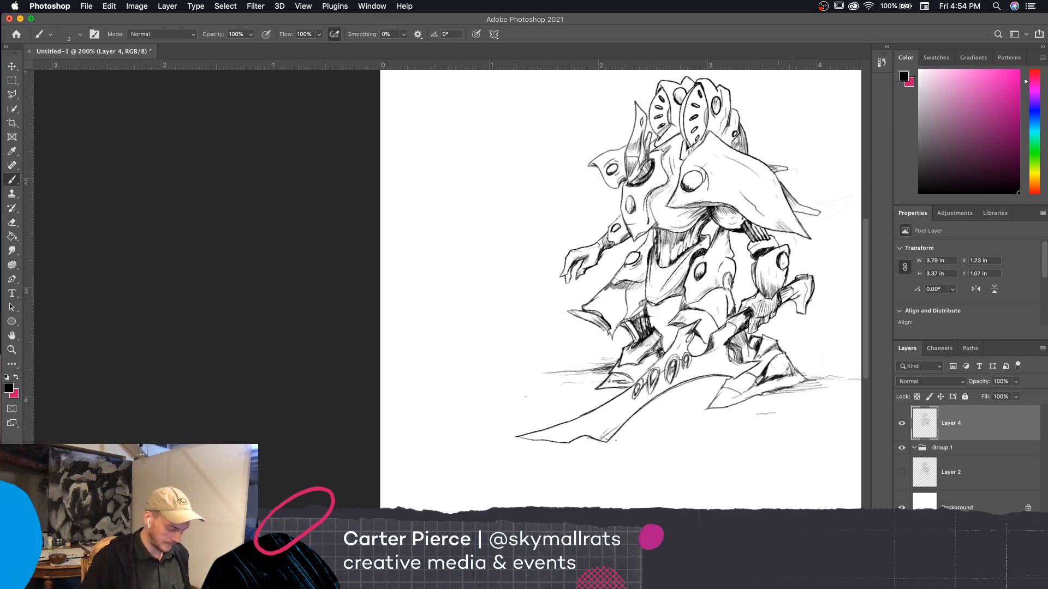
Strengthen the blade's curved lower edge with an additional stroke near the foot
{"action": "key", "text": "super+minus"}
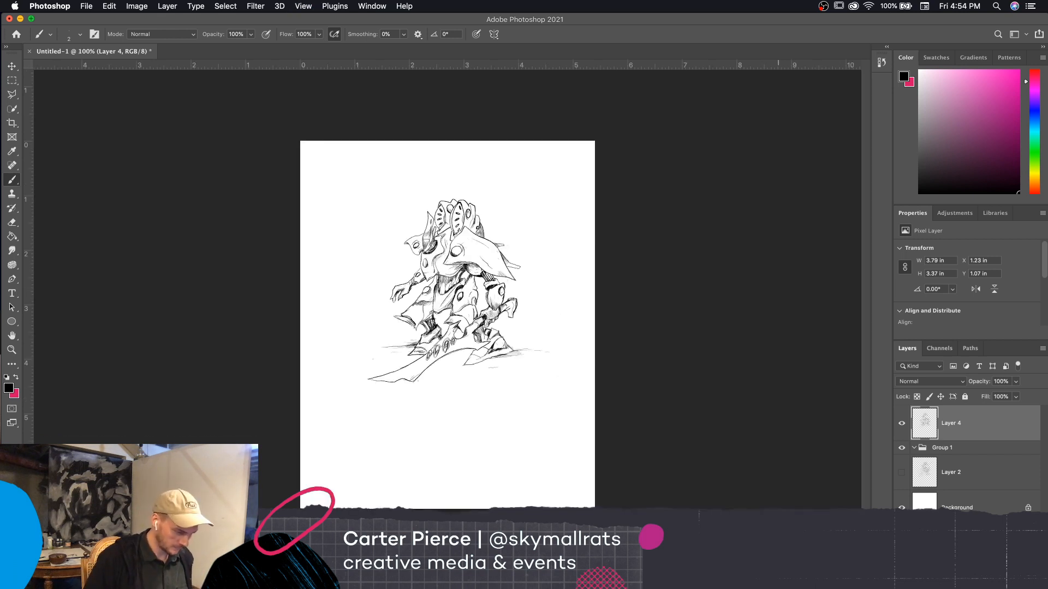
{"action": "key", "text": "super+plus"}
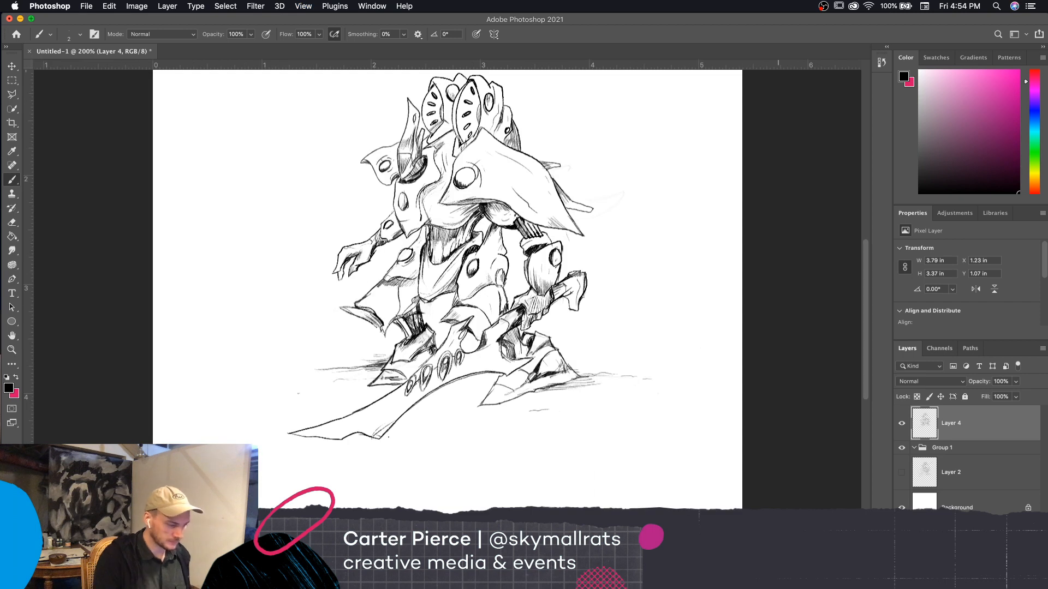
{"action": "scroll", "coordinate": [666, 463], "scroll_direction": "up", "scroll_amount": 3}
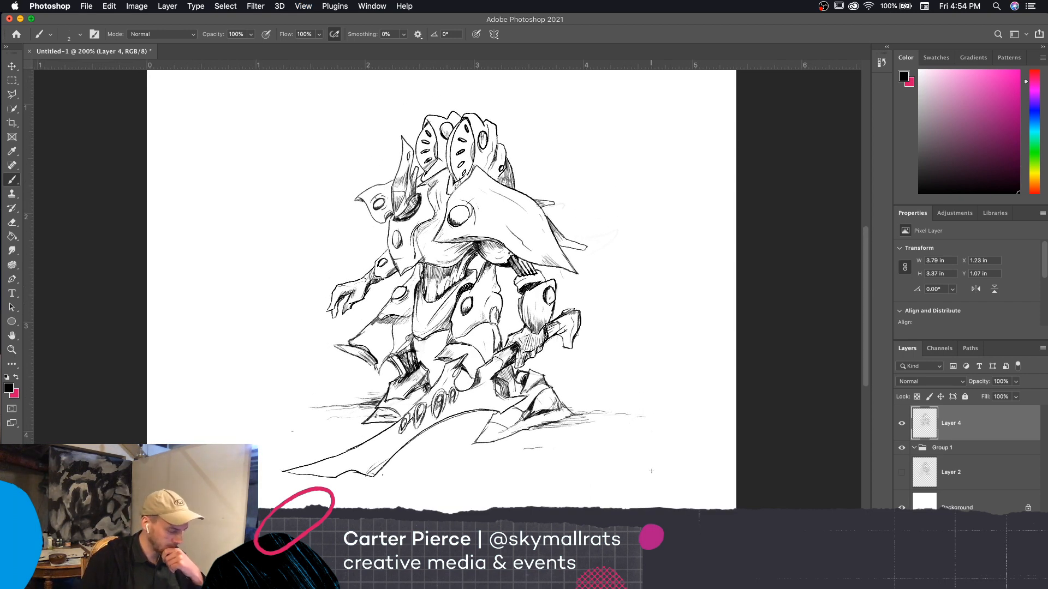
{"action": "key", "text": "super+plus"}
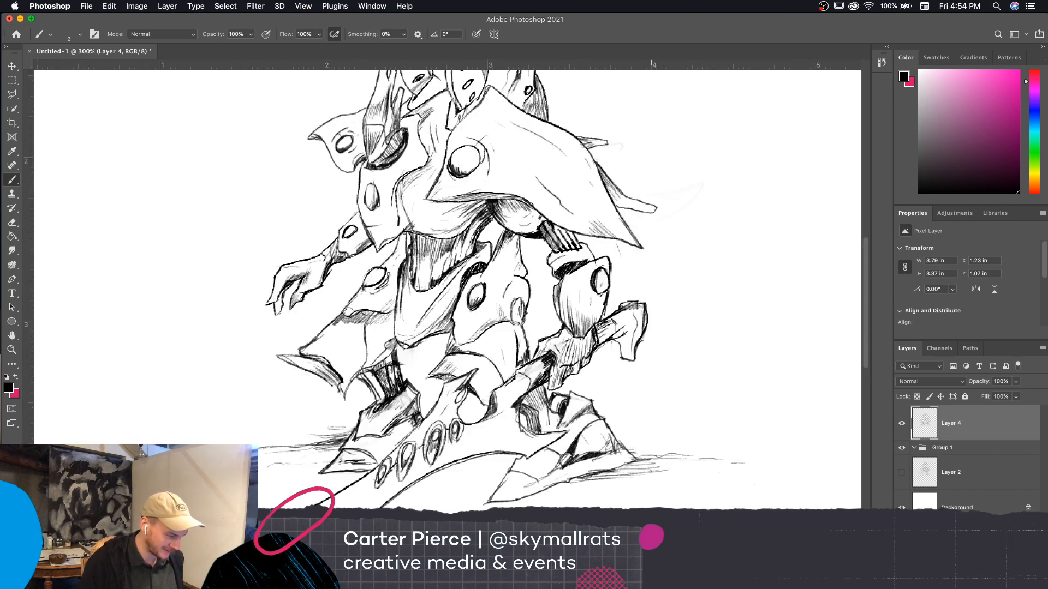
{"action": "left_click_drag", "start_coordinate": [718, 457], "coordinate": [844, 374]}
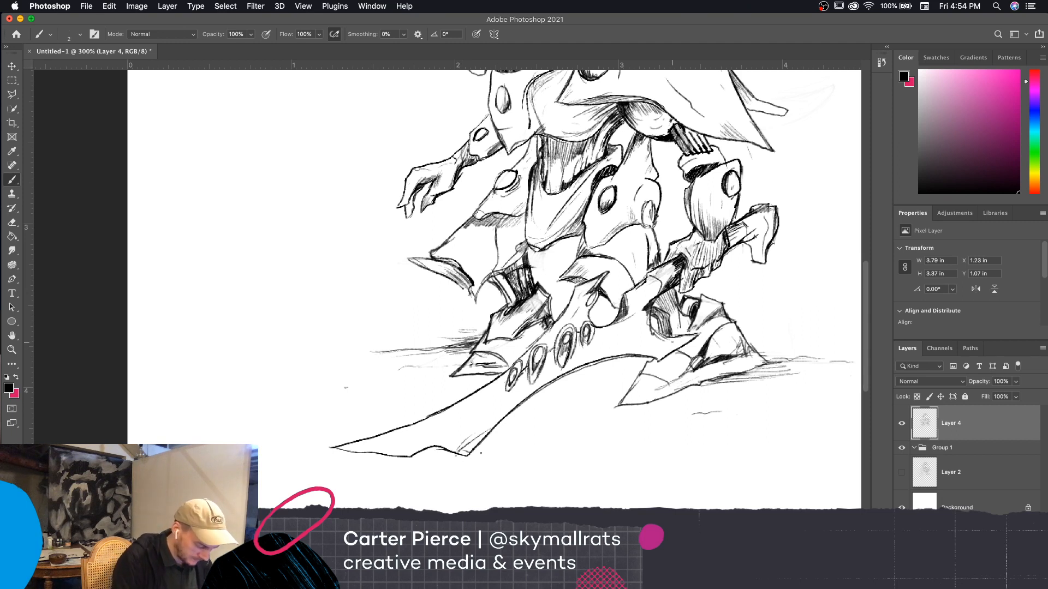
{"action": "left_click_drag", "start_coordinate": [678, 340], "coordinate": [655, 353]}
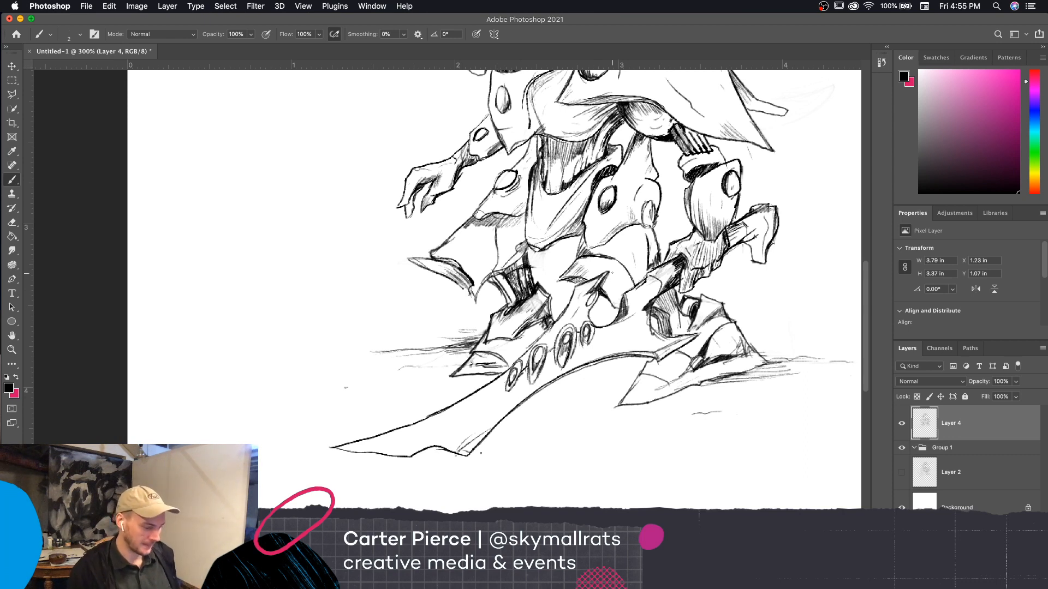
Thin the blade's curved lower edge with a size 10 eraser and redraw it with the size 2 brush
{"action": "left_click_drag", "start_coordinate": [736, 455], "coordinate": [765, 459]}
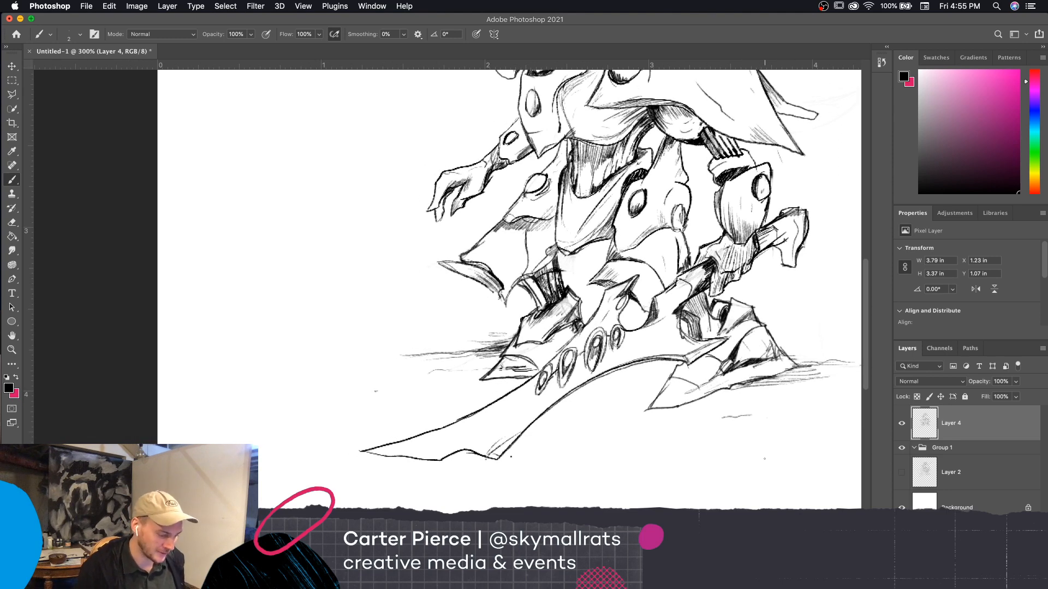
{"action": "left_click_drag", "start_coordinate": [747, 473], "coordinate": [754, 456]}
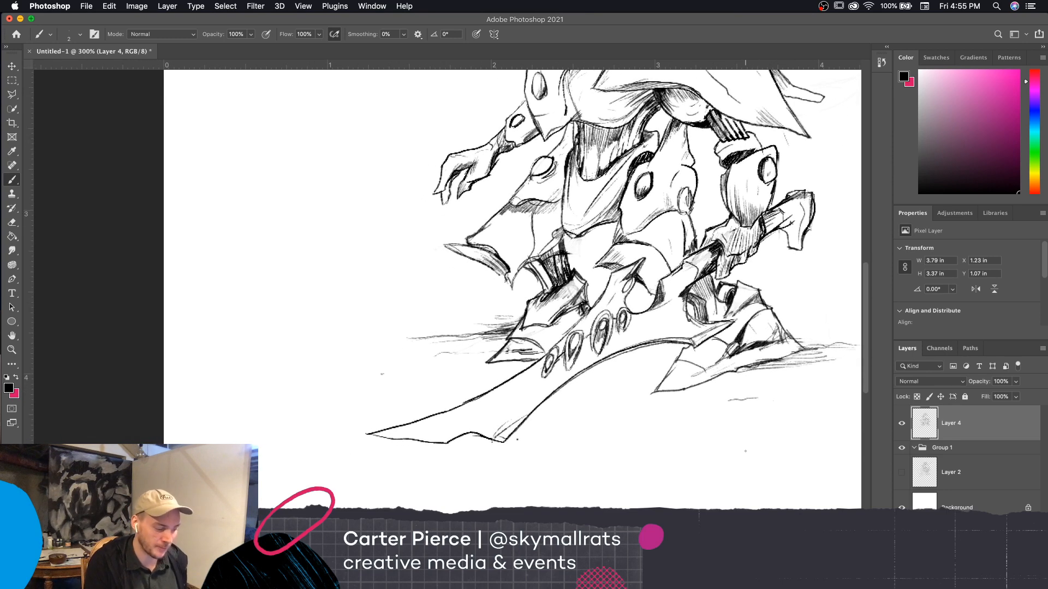
{"action": "key", "text": "e"}
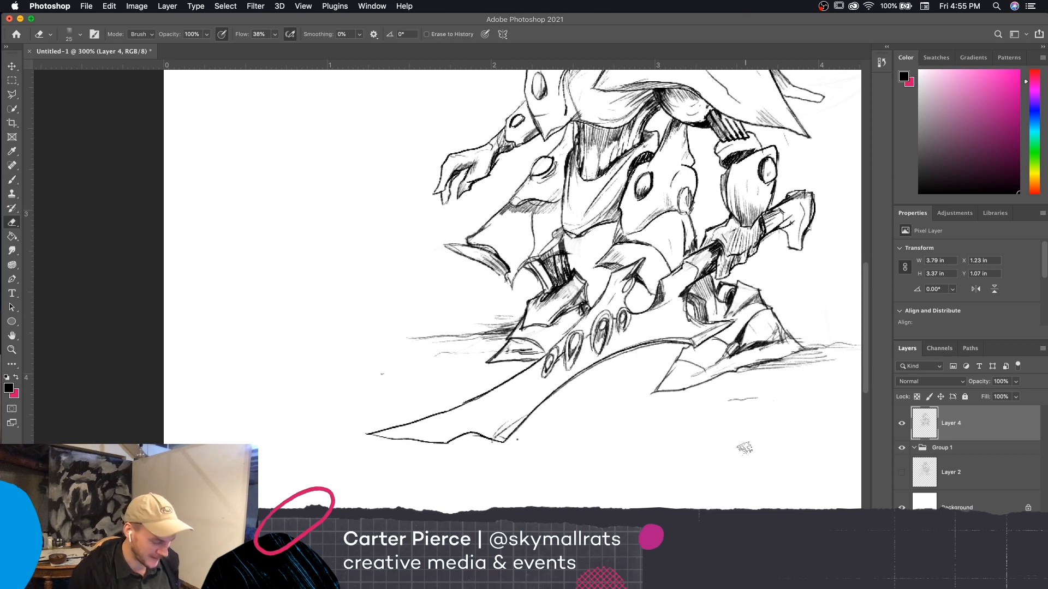
{"action": "key", "text": "bracketleft"}
{"action": "key", "text": "bracketleft"}
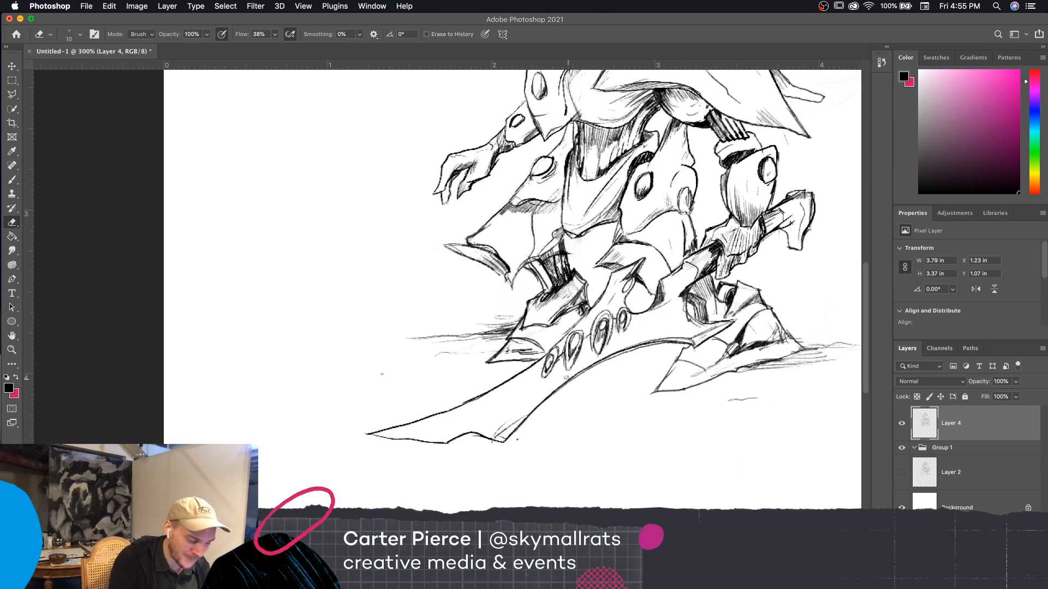
{"action": "left_click_drag", "start_coordinate": [567, 377], "coordinate": [605, 356]}
{"action": "left_click_drag", "start_coordinate": [641, 342], "coordinate": [588, 365]}
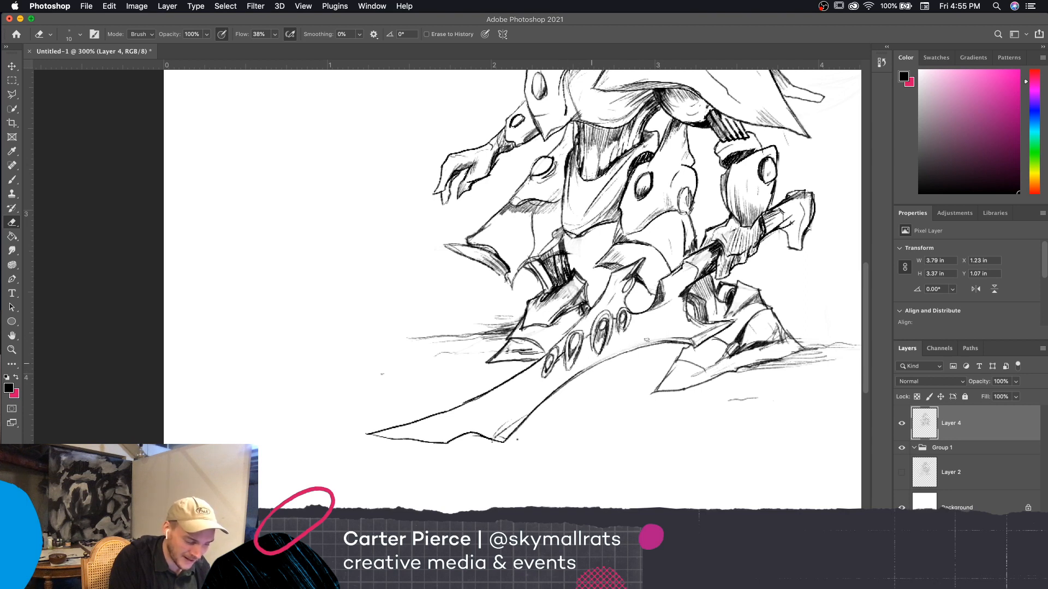
{"action": "left_click_drag", "start_coordinate": [677, 335], "coordinate": [607, 358]}
{"action": "key", "text": "b"}
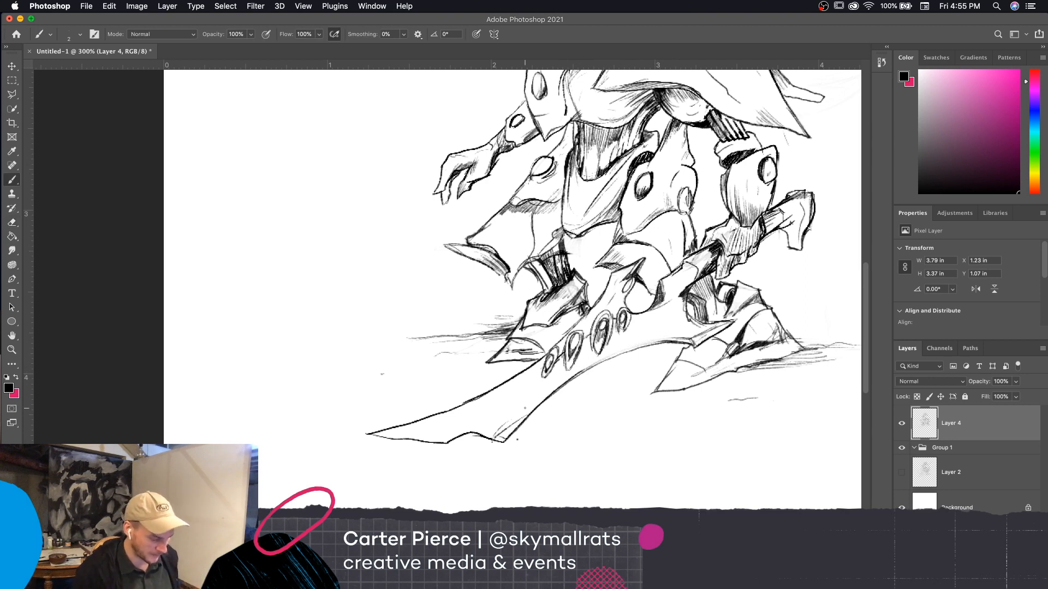
{"action": "left_click_drag", "start_coordinate": [579, 374], "coordinate": [671, 337]}
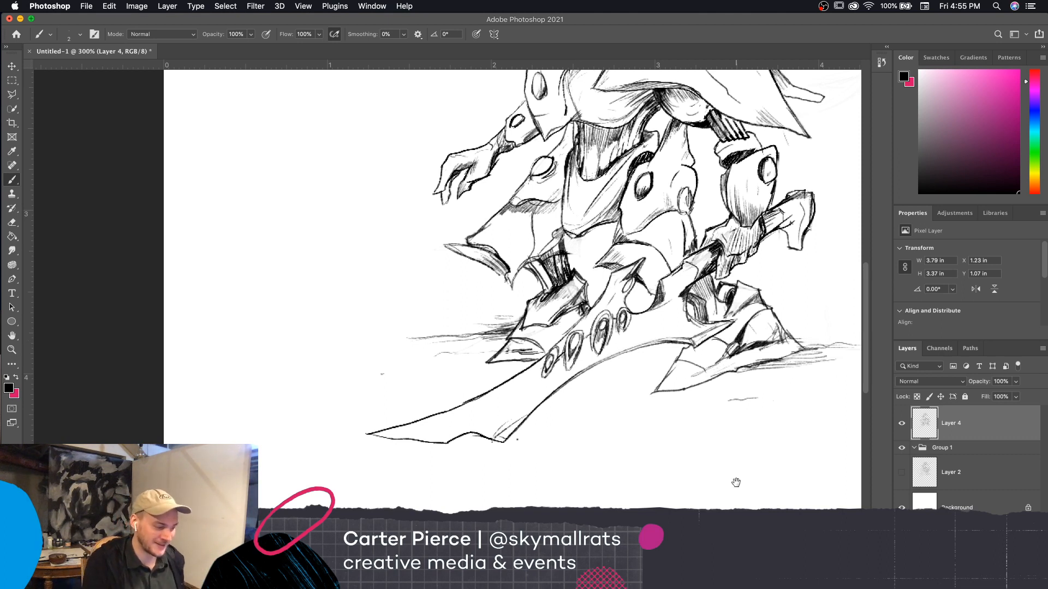
Clean up the pointed lower corner near the blade's tip with the eraser and hatch shading along it
{"action": "left_click_drag", "start_coordinate": [734, 482], "coordinate": [771, 459]}
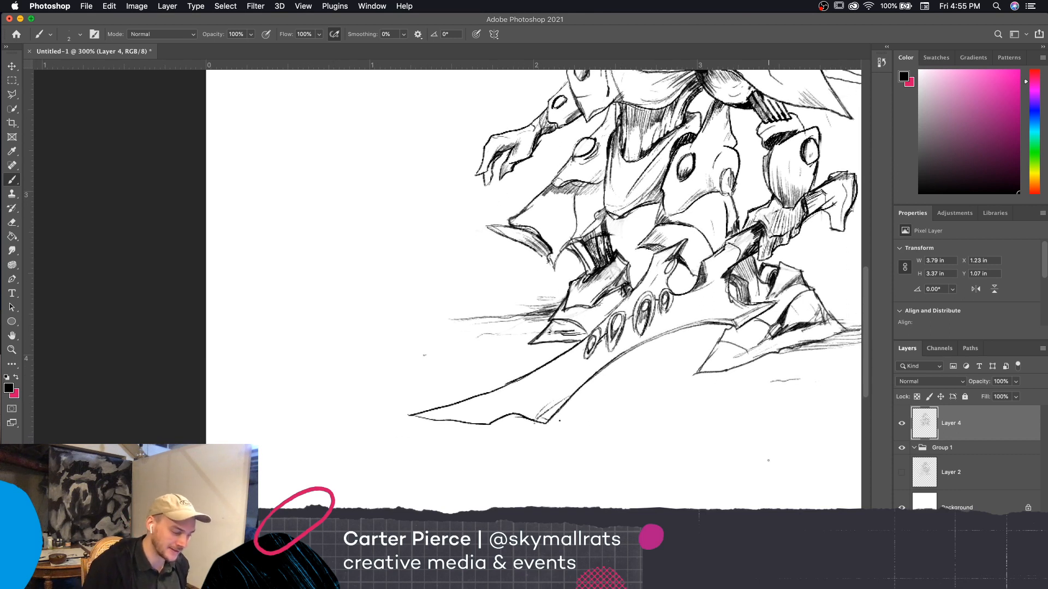
{"action": "key", "text": "e"}
{"action": "mouse_move", "coordinate": [537, 417]}
{"action": "left_mouse_down"}
{"action": "mouse_move", "coordinate": [550, 406]}
{"action": "mouse_move", "coordinate": [543, 417]}
{"action": "left_mouse_up"}
{"action": "key", "text": "b"}
{"action": "left_click_drag", "start_coordinate": [550, 412], "coordinate": [561, 405]}
{"action": "left_click_drag", "start_coordinate": [545, 422], "coordinate": [567, 400]}
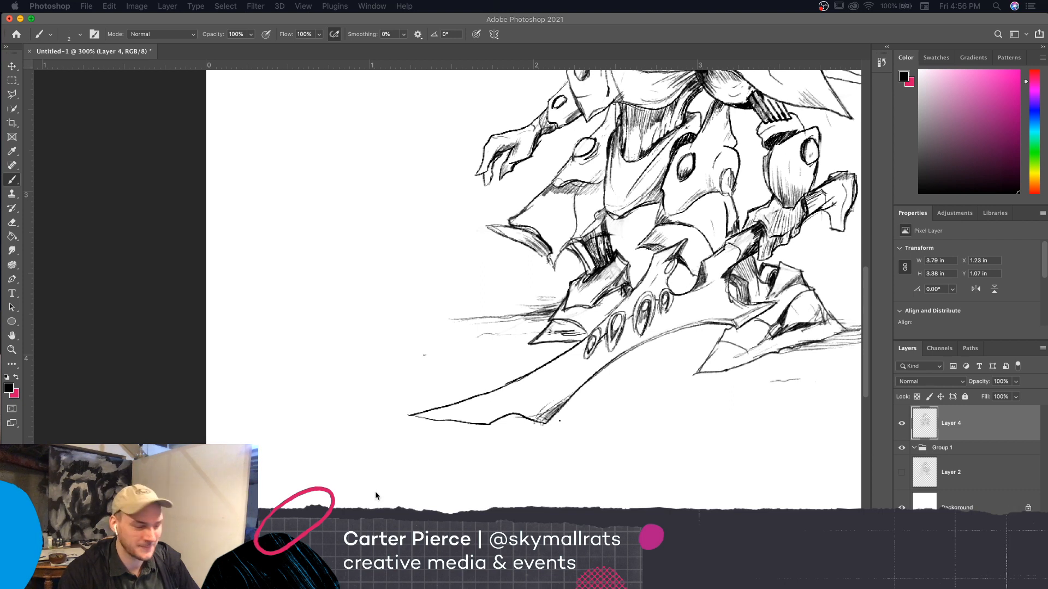
Hatch fine shading inward from the notch in the blade's lower edge
{"action": "left_click", "coordinate": [628, 21]}
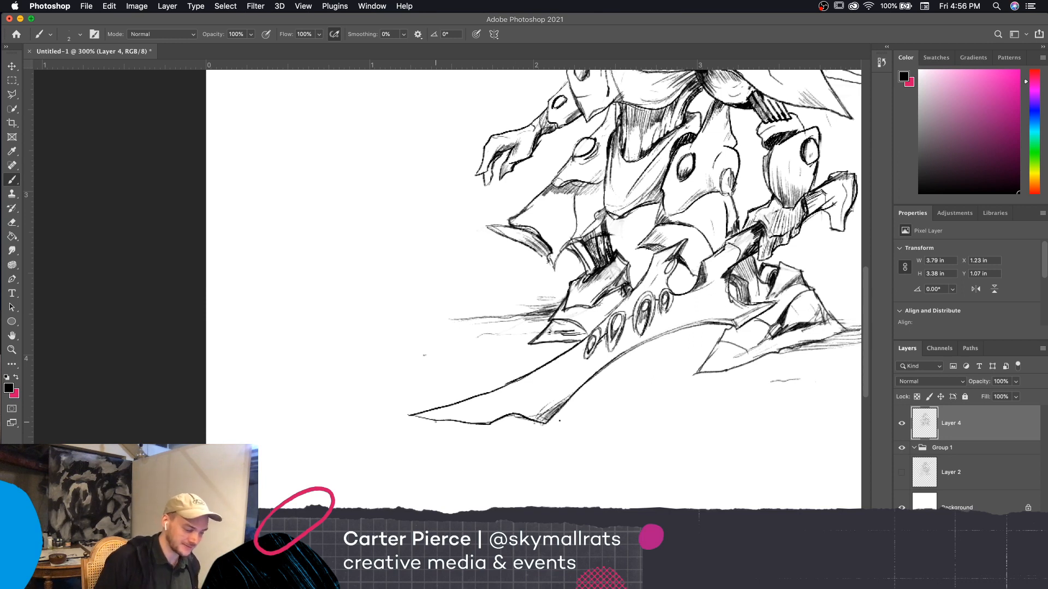
{"action": "left_click_drag", "start_coordinate": [498, 419], "coordinate": [536, 399]}
{"action": "left_click_drag", "start_coordinate": [532, 402], "coordinate": [522, 412]}
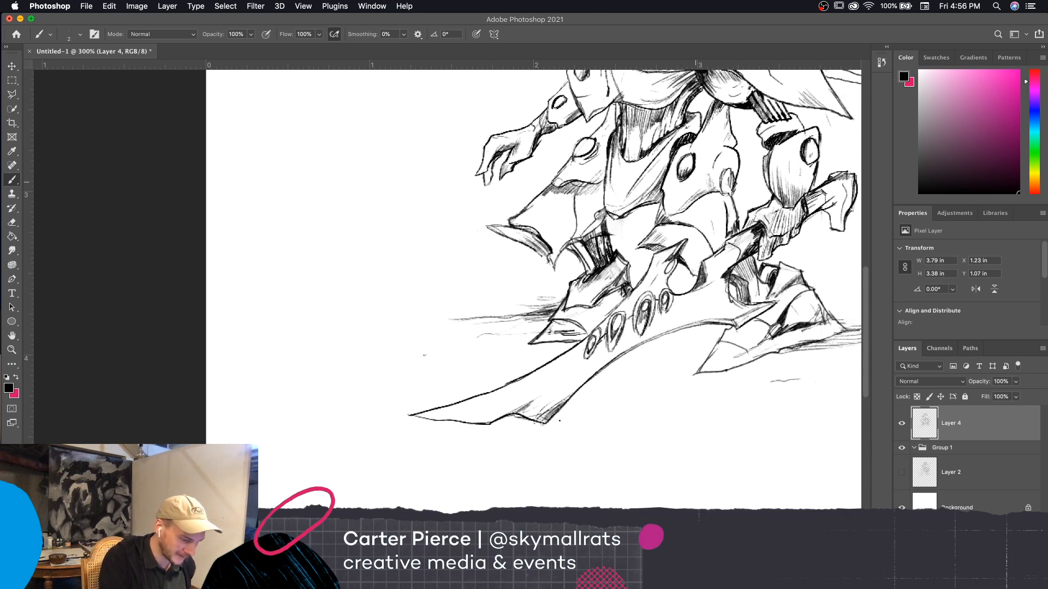
{"action": "key", "text": "e"}
{"action": "key", "text": "b"}
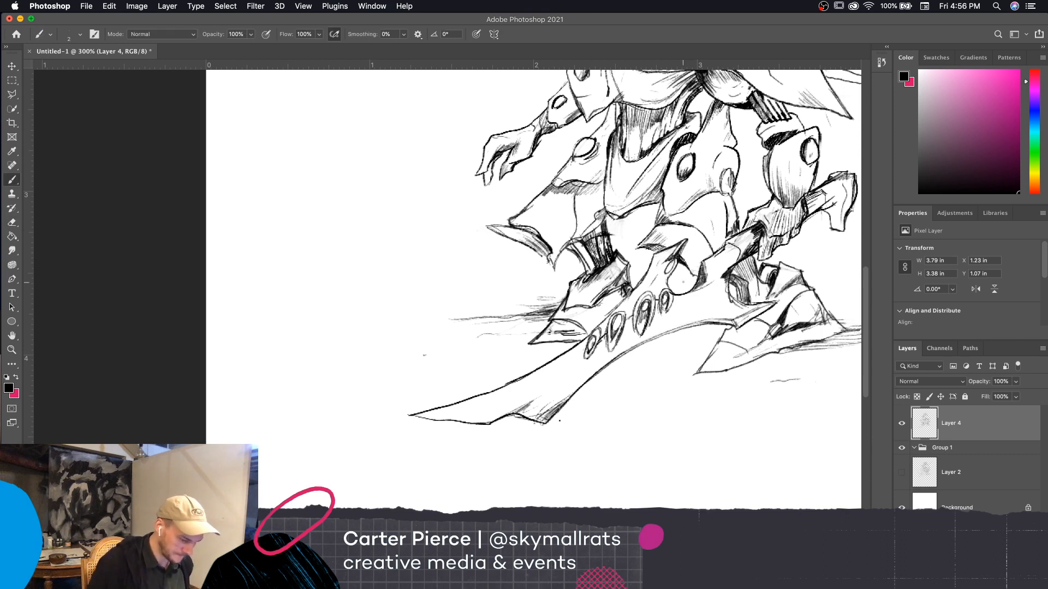
Add fine bevel lines from the blade's notch along its length and below the oval holes
{"action": "key", "text": "super+minus"}
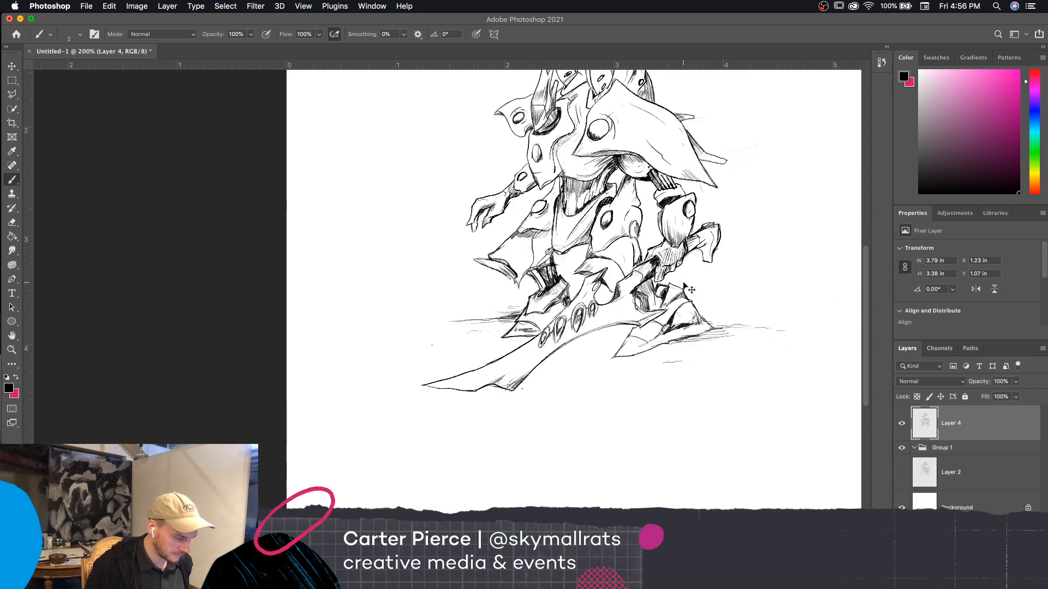
{"action": "key", "text": "super+plus"}
{"action": "mouse_move", "coordinate": [700, 453]}
{"action": "left_mouse_down"}
{"action": "mouse_move", "coordinate": [715, 488]}
{"action": "mouse_move", "coordinate": [772, 512]}
{"action": "left_mouse_up"}
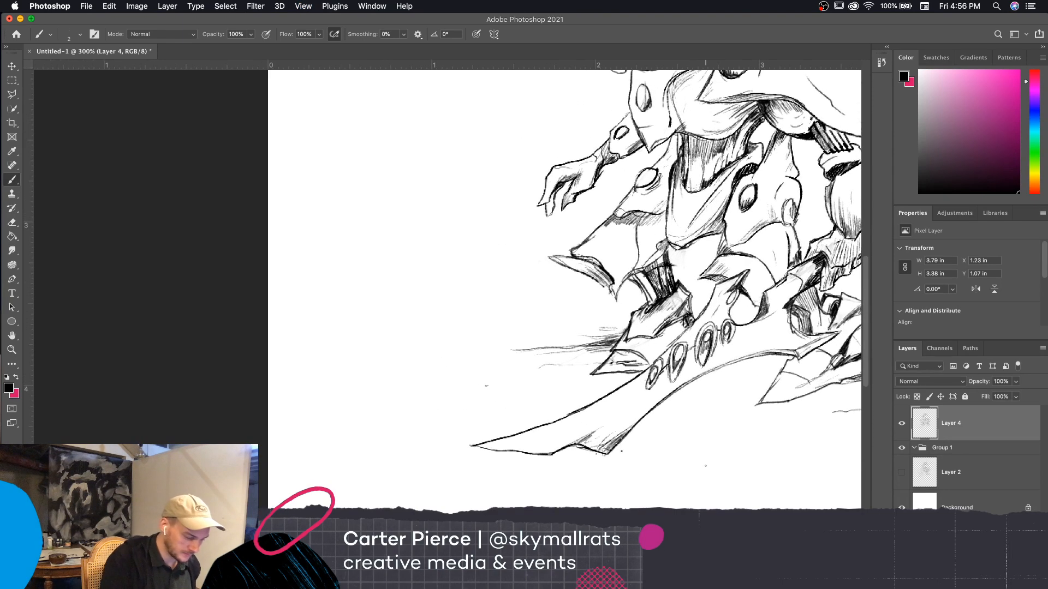
{"action": "mouse_move", "coordinate": [549, 454]}
{"action": "left_mouse_down"}
{"action": "mouse_move", "coordinate": [476, 445]}
{"action": "mouse_move", "coordinate": [574, 435]}
{"action": "left_mouse_up"}
{"action": "scroll", "coordinate": [698, 427], "scroll_direction": "right", "scroll_amount": 5}
{"action": "scroll", "coordinate": [697, 427], "scroll_direction": "up", "scroll_amount": 3}
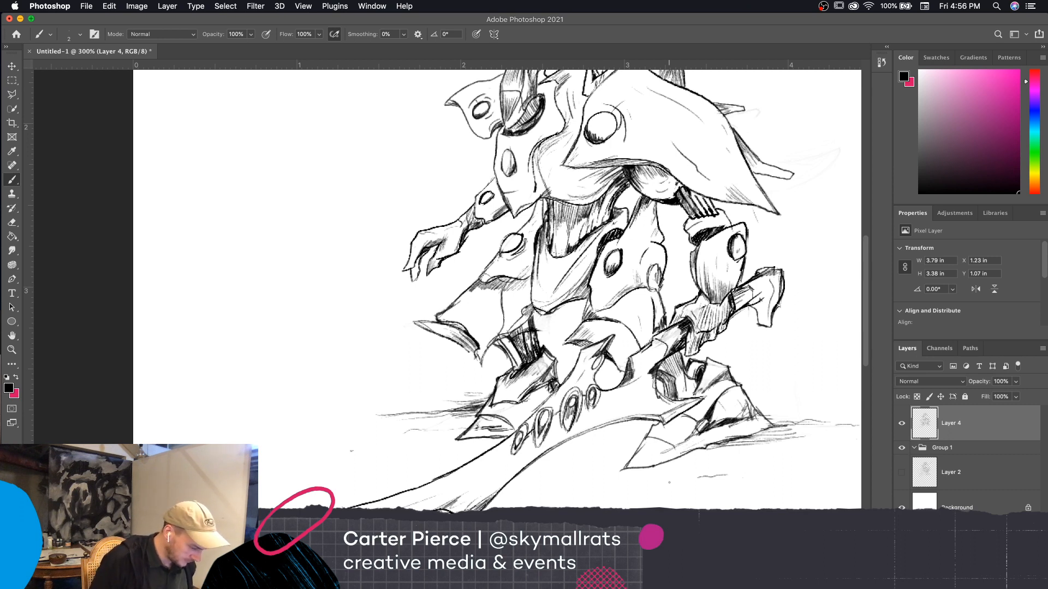
{"action": "mouse_move", "coordinate": [512, 443]}
{"action": "left_mouse_down"}
{"action": "mouse_move", "coordinate": [411, 505]}
{"action": "mouse_move", "coordinate": [479, 498]}
{"action": "mouse_move", "coordinate": [588, 430]}
{"action": "left_mouse_up"}
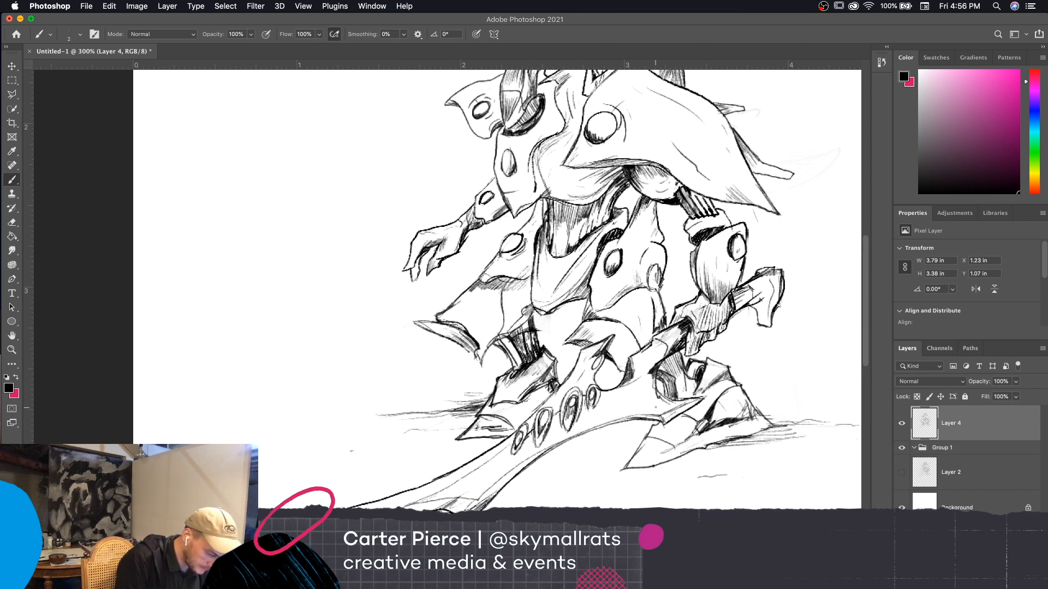
Lighten the hatching around the notched end of the blade with an enlarged eraser, then restore its size to 10
{"action": "key", "text": "e"}
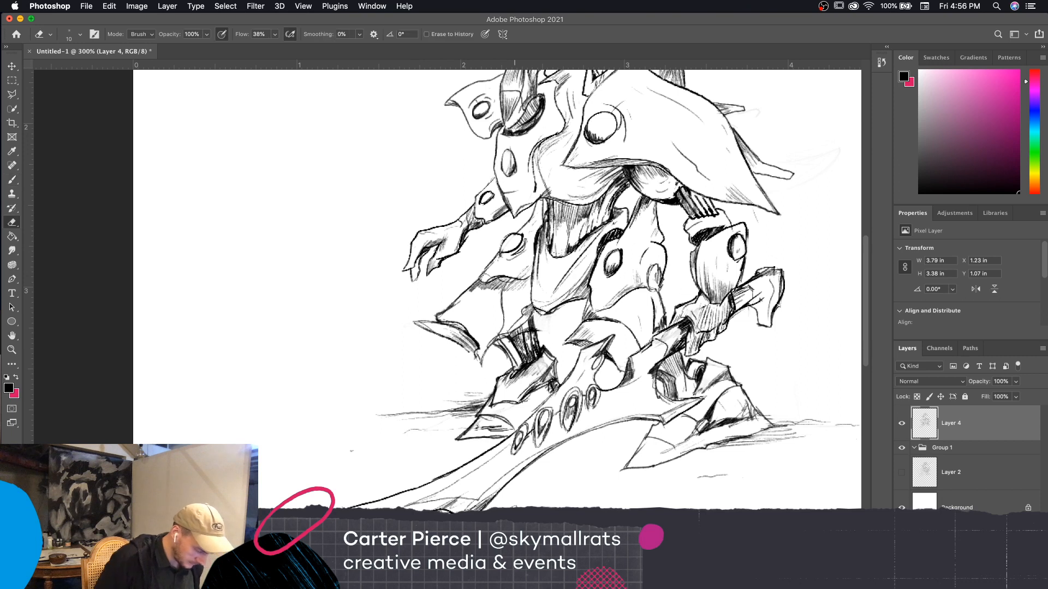
{"action": "key", "text": "bracketright"}
{"action": "key", "text": "bracketright"}
{"action": "key", "text": "bracketright"}
{"action": "left_click_drag", "start_coordinate": [437, 505], "coordinate": [481, 500]}
{"action": "key", "text": "bracketleft"}
{"action": "key", "text": "bracketleft"}
{"action": "key", "text": "bracketleft"}
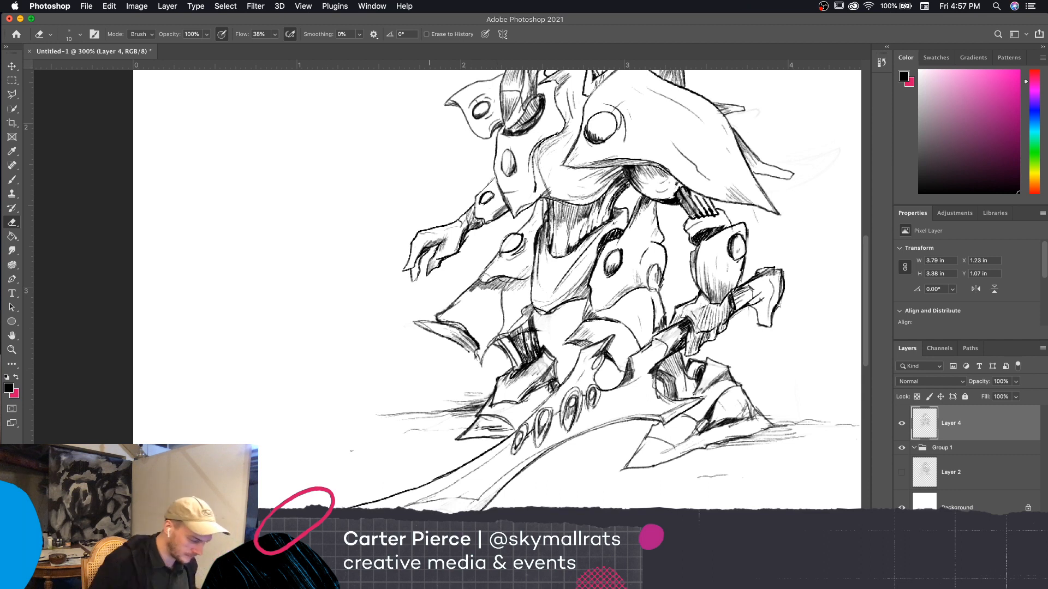
Retouch the lines near the blade's notch and tip with the brush, then thin the upper edge with the size 10 eraser
{"action": "key", "text": "b"}
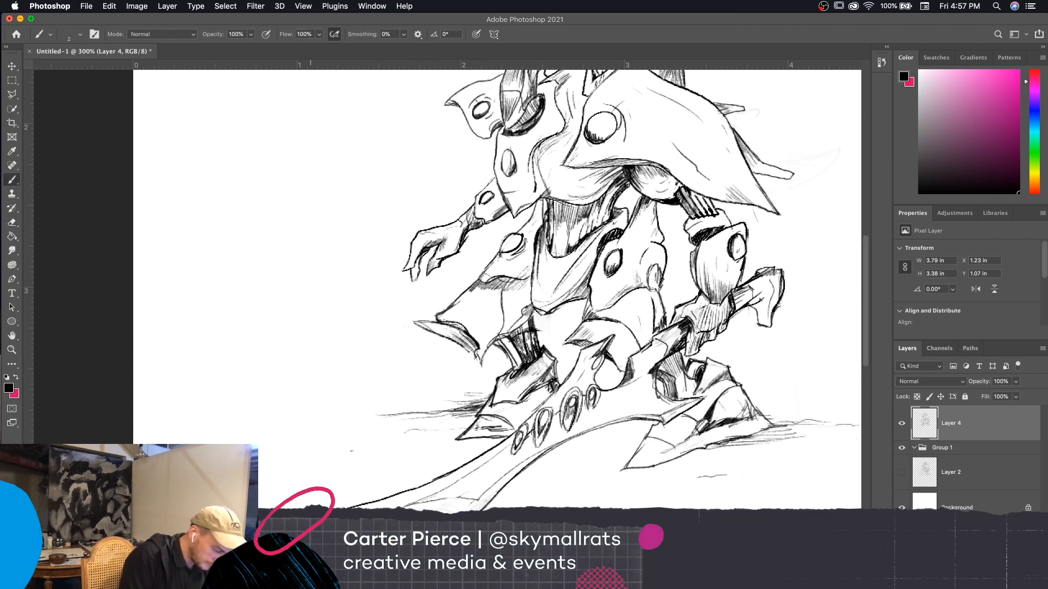
{"action": "mouse_move", "coordinate": [457, 513]}
{"action": "left_mouse_down"}
{"action": "mouse_move", "coordinate": [406, 508]}
{"action": "mouse_move", "coordinate": [432, 480]}
{"action": "left_mouse_up"}
{"action": "mouse_move", "coordinate": [361, 509]}
{"action": "left_mouse_down"}
{"action": "mouse_move", "coordinate": [399, 494]}
{"action": "mouse_move", "coordinate": [350, 508]}
{"action": "left_mouse_up"}
{"action": "key", "text": "e"}
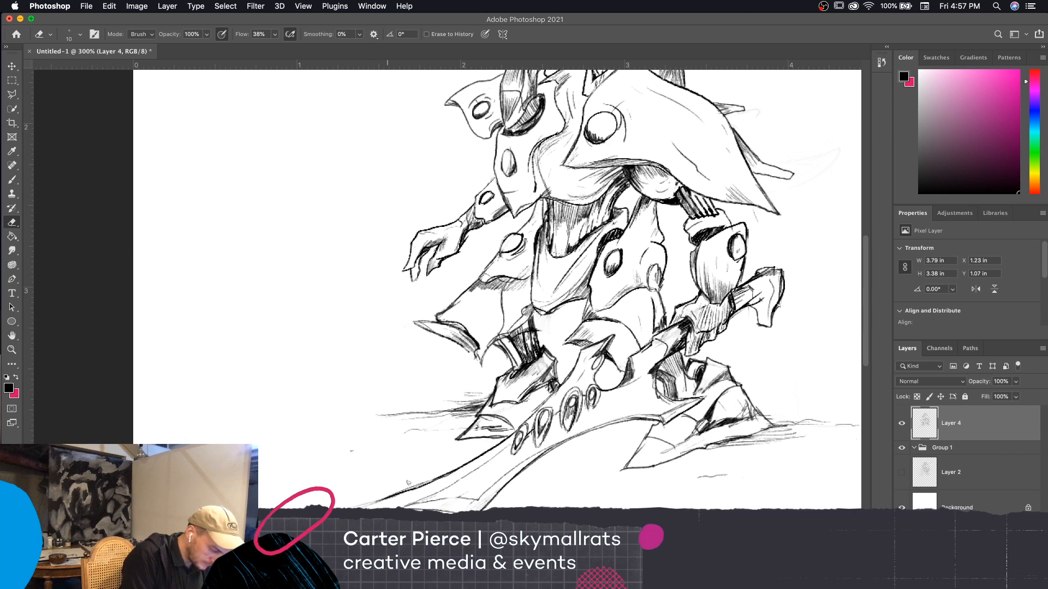
{"action": "left_click_drag", "start_coordinate": [408, 482], "coordinate": [371, 503]}
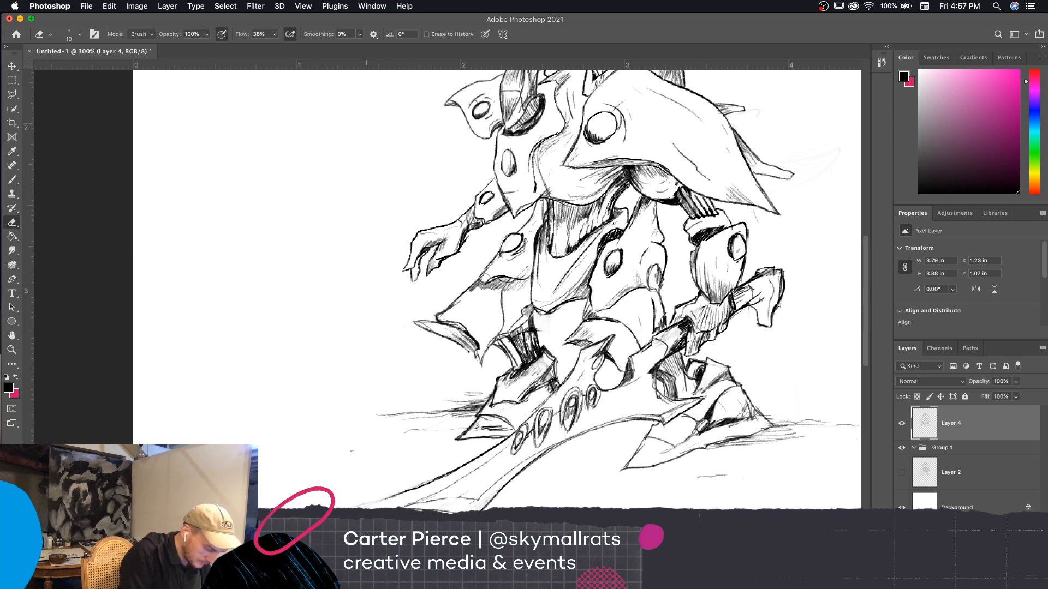
{"action": "key", "text": "b"}
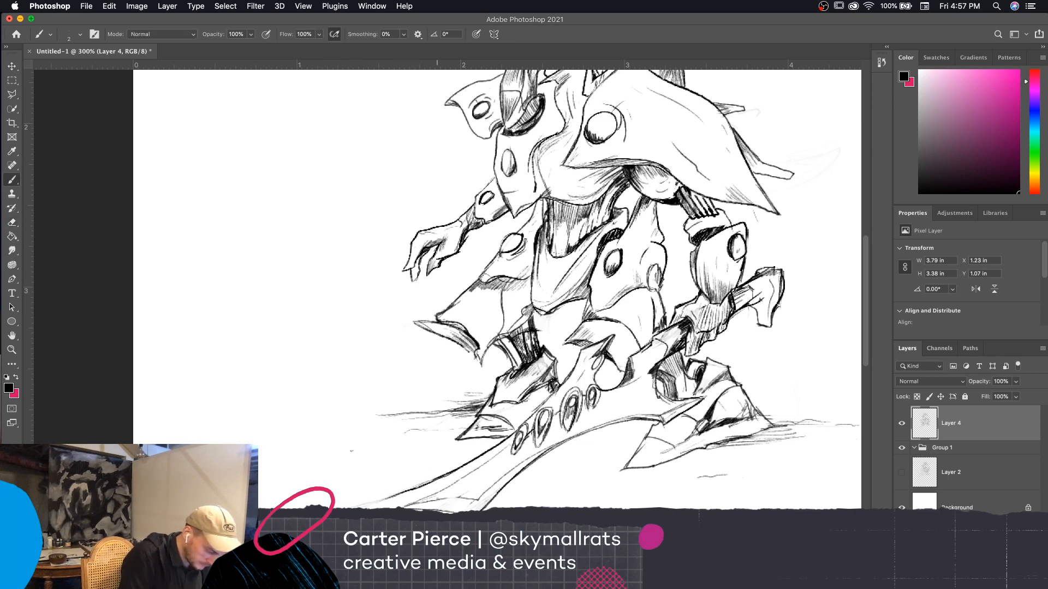
Retouch the edge lines at the far tip of the blade with short size 2 brush strokes
{"action": "mouse_move", "coordinate": [377, 508]}
{"action": "left_mouse_down"}
{"action": "mouse_move", "coordinate": [419, 489]}
{"action": "mouse_move", "coordinate": [381, 509]}
{"action": "left_mouse_up"}
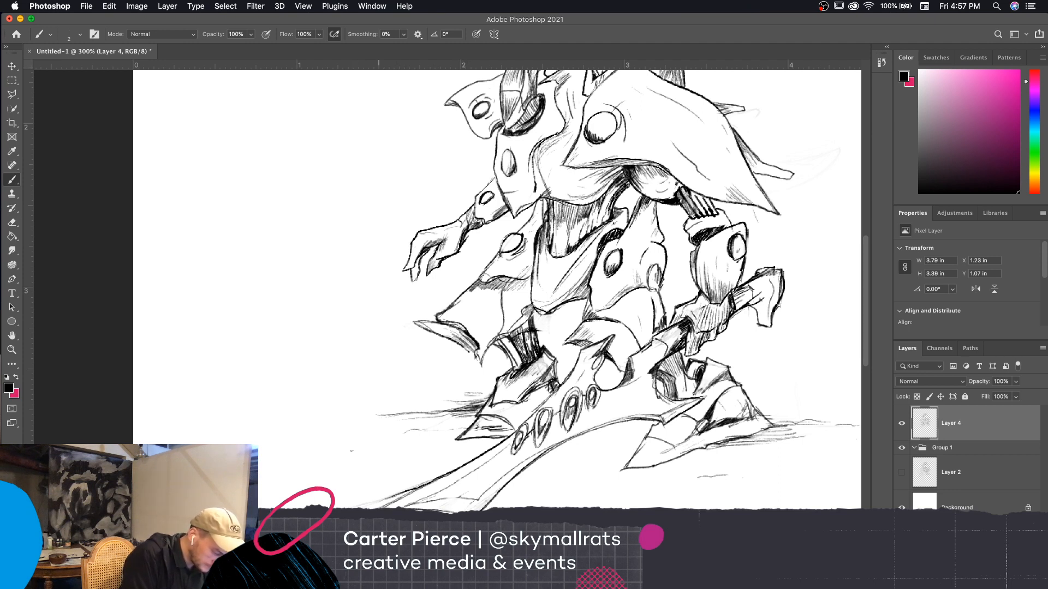
{"action": "mouse_move", "coordinate": [378, 508]}
{"action": "left_mouse_down"}
{"action": "mouse_move", "coordinate": [416, 490]}
{"action": "mouse_move", "coordinate": [373, 505]}
{"action": "left_mouse_up"}
{"action": "key", "text": "e"}
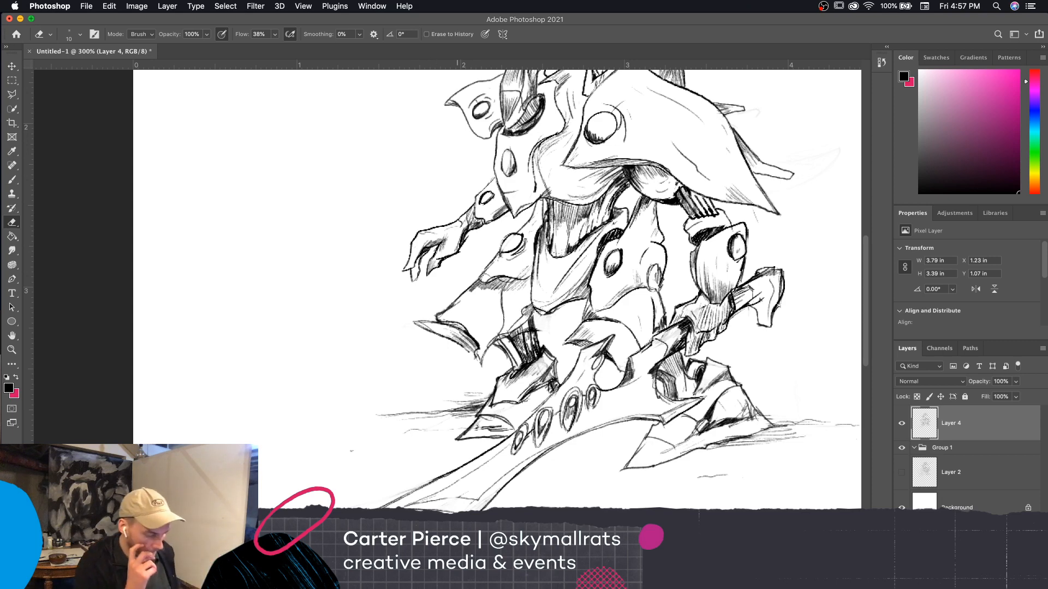
{"action": "key", "text": "super+minus"}
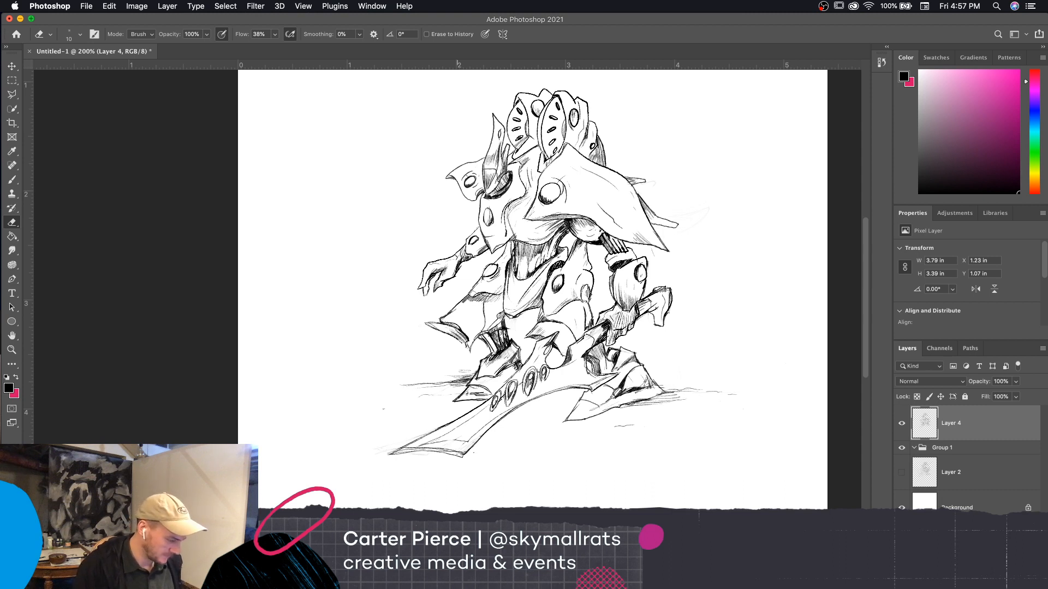
Reinforce the blade's lower edge near the oval holes with the brush at size 3
{"action": "key", "text": "b"}
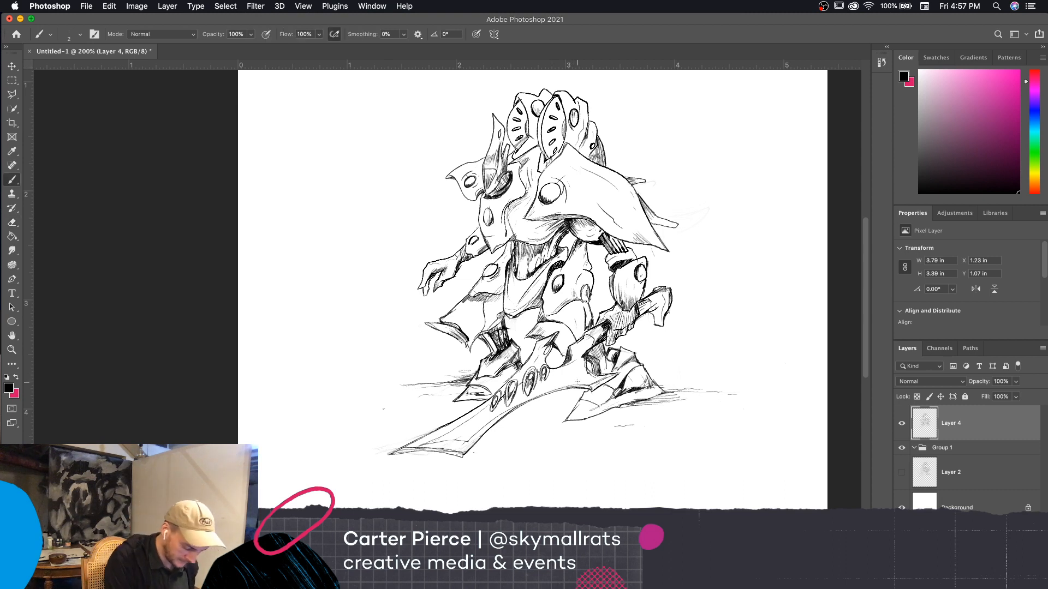
{"action": "key", "text": "bracketright"}
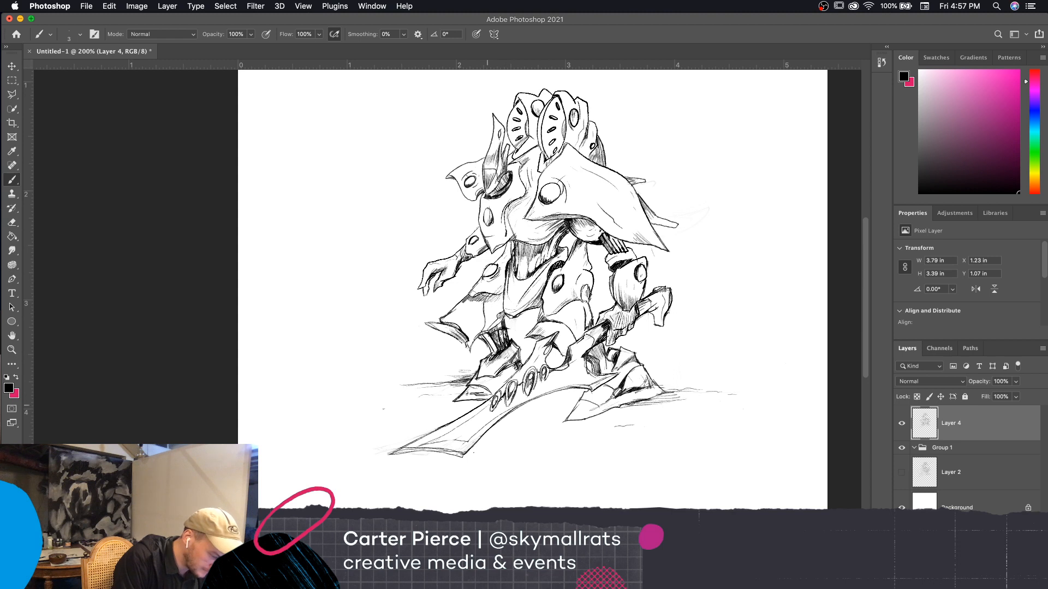
{"action": "left_click_drag", "start_coordinate": [480, 406], "coordinate": [492, 394]}
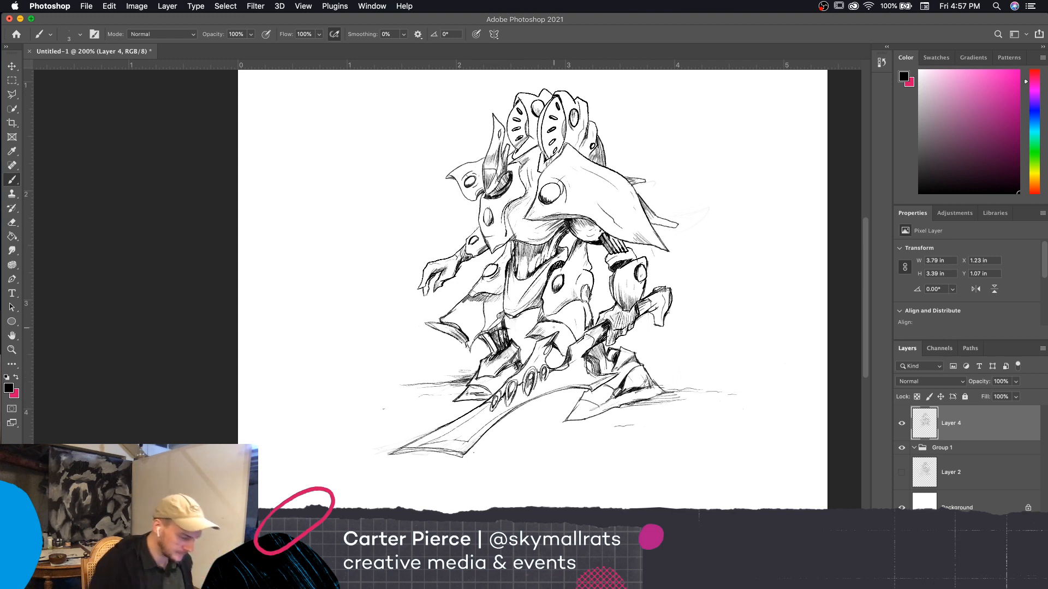
Add a small crossed ground mark and horizontal ground hatching beside the creature's foot on the side opposite the blade tip
{"action": "left_click_drag", "start_coordinate": [726, 465], "coordinate": [689, 504]}
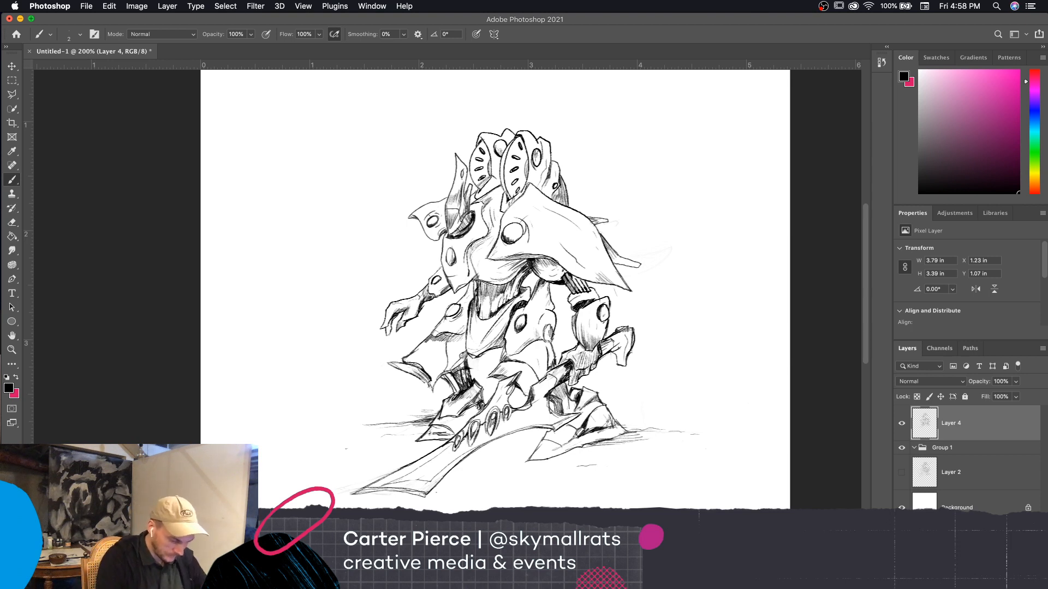
{"action": "key", "text": "bracketright"}
{"action": "key", "text": "bracketleft"}
{"action": "left_click_drag", "start_coordinate": [670, 440], "coordinate": [673, 423]}
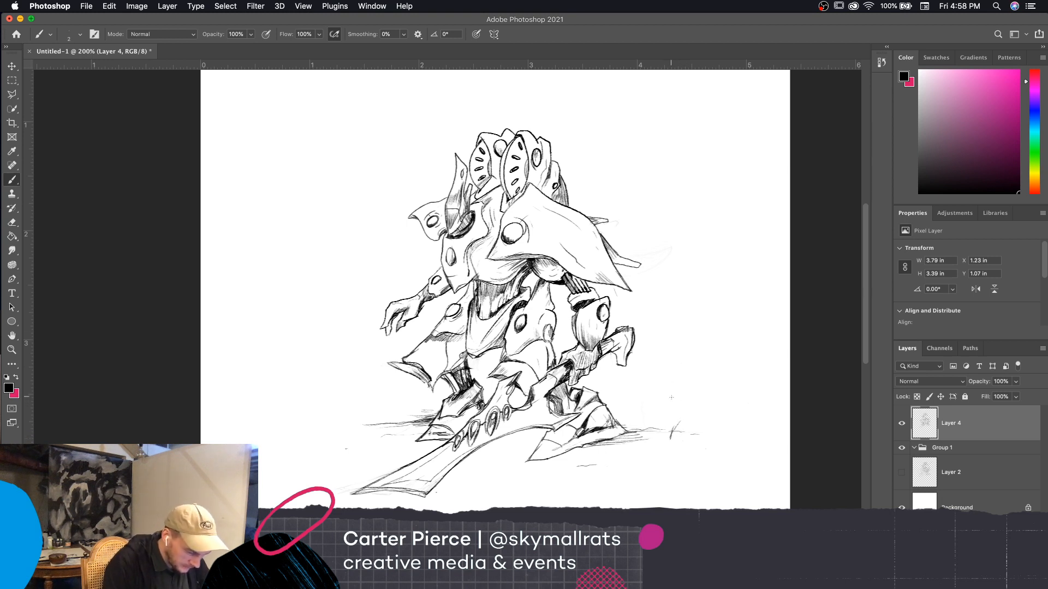
{"action": "mouse_move", "coordinate": [622, 431]}
{"action": "left_mouse_down"}
{"action": "mouse_move", "coordinate": [655, 424]}
{"action": "mouse_move", "coordinate": [657, 411]}
{"action": "left_mouse_up"}
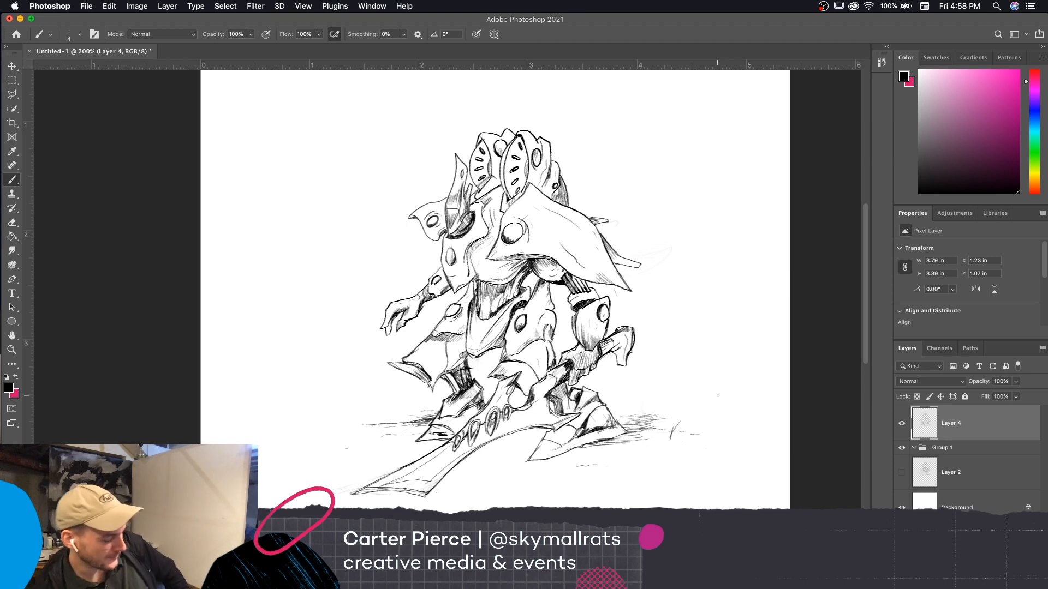
Sketch short grass-like strokes on the ground below the blade and undo the excess ones
{"action": "key", "text": "super+minus"}
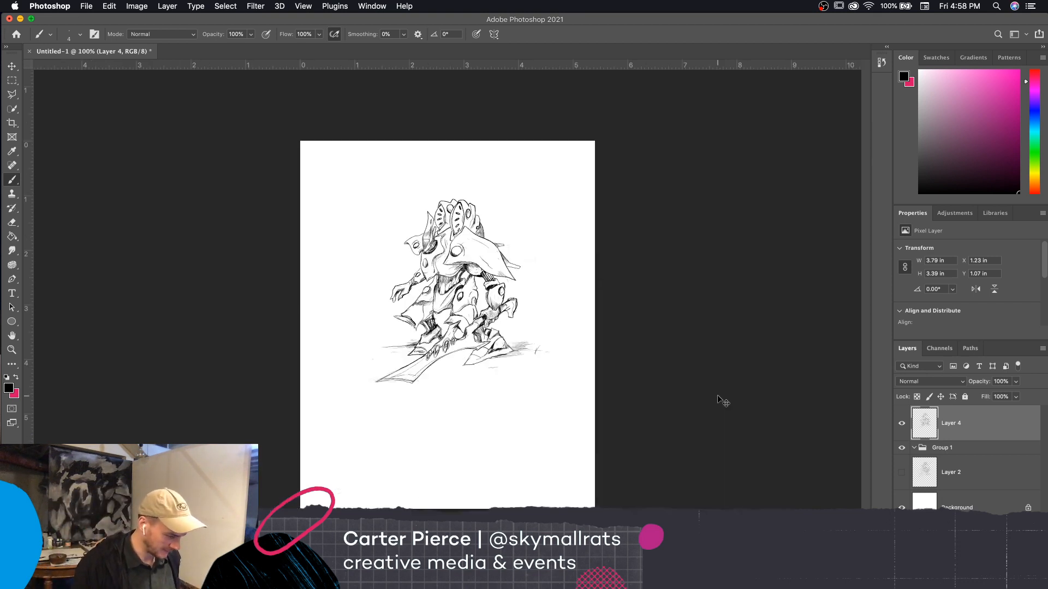
{"action": "key", "text": "super+plus"}
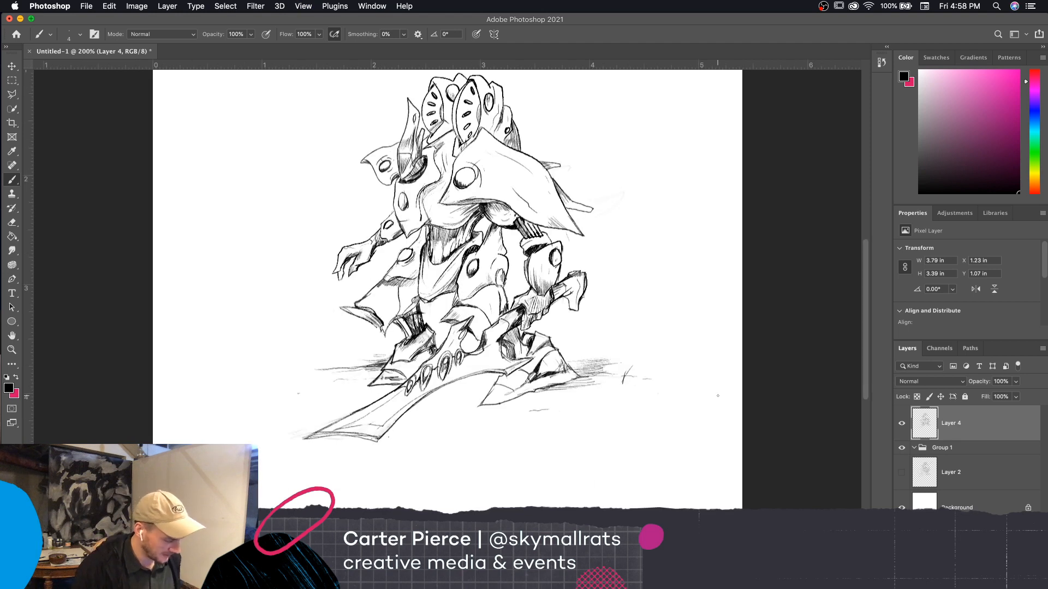
{"action": "left_click_drag", "start_coordinate": [445, 423], "coordinate": [428, 445]}
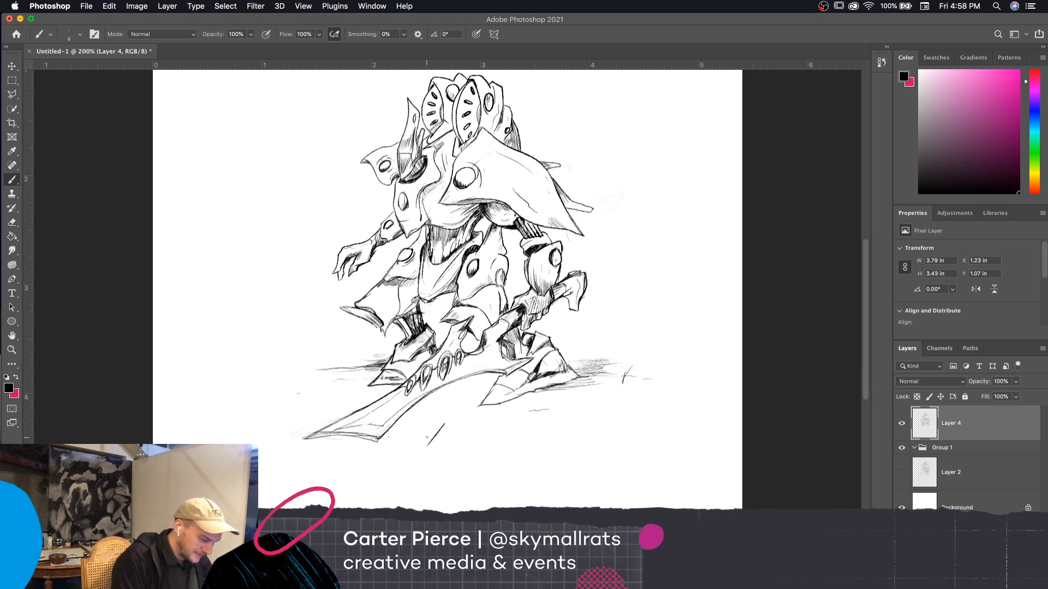
{"action": "key", "text": "super+z"}
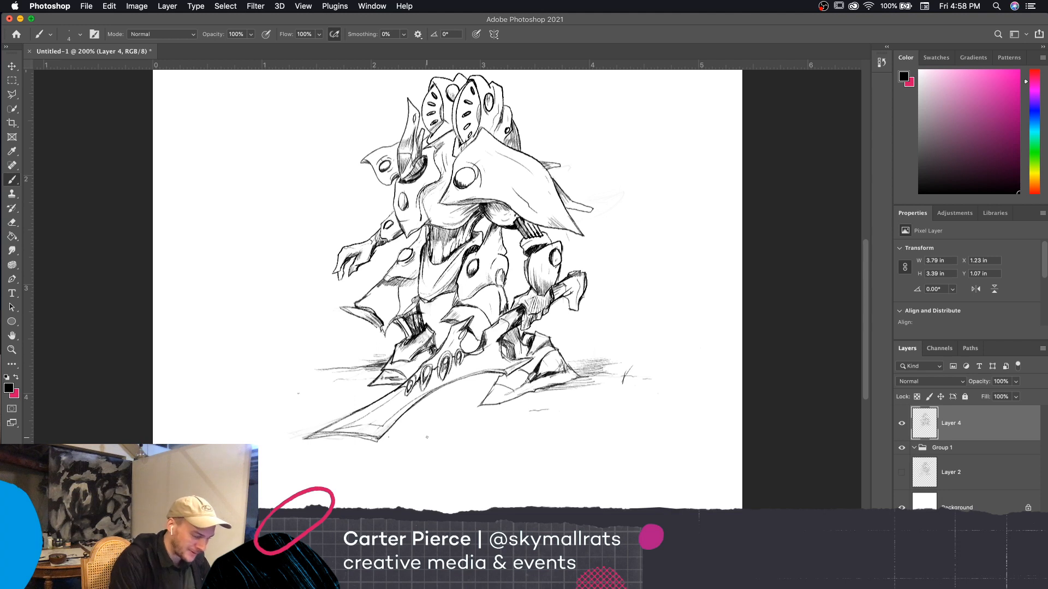
{"action": "mouse_move", "coordinate": [439, 434]}
{"action": "left_mouse_down"}
{"action": "mouse_move", "coordinate": [460, 458]}
{"action": "mouse_move", "coordinate": [463, 435]}
{"action": "mouse_move", "coordinate": [460, 459]}
{"action": "left_mouse_up"}
{"action": "left_click_drag", "start_coordinate": [467, 434], "coordinate": [468, 469]}
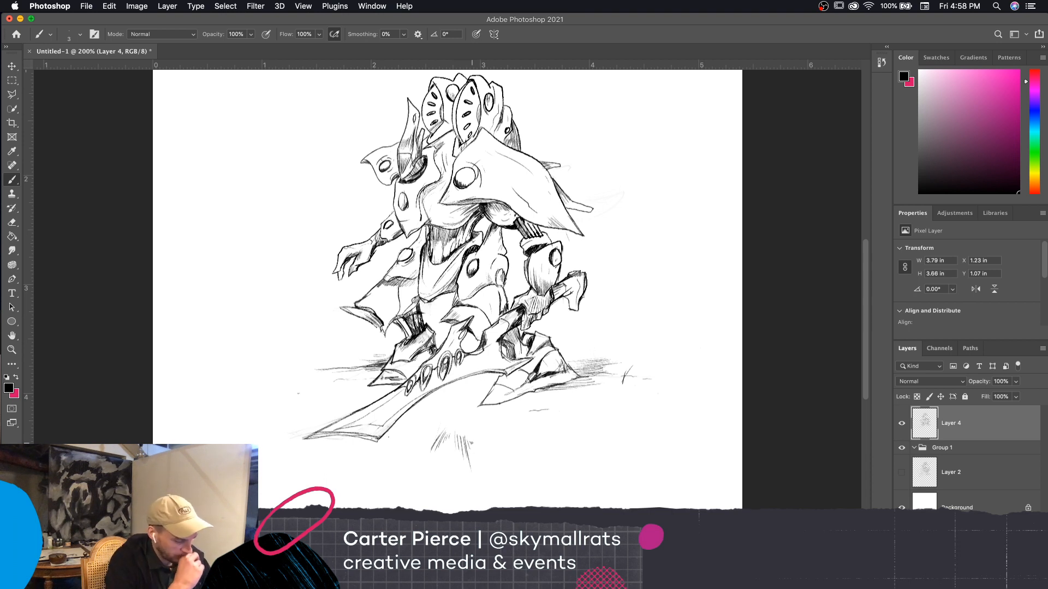
{"action": "key", "text": "super+z"}
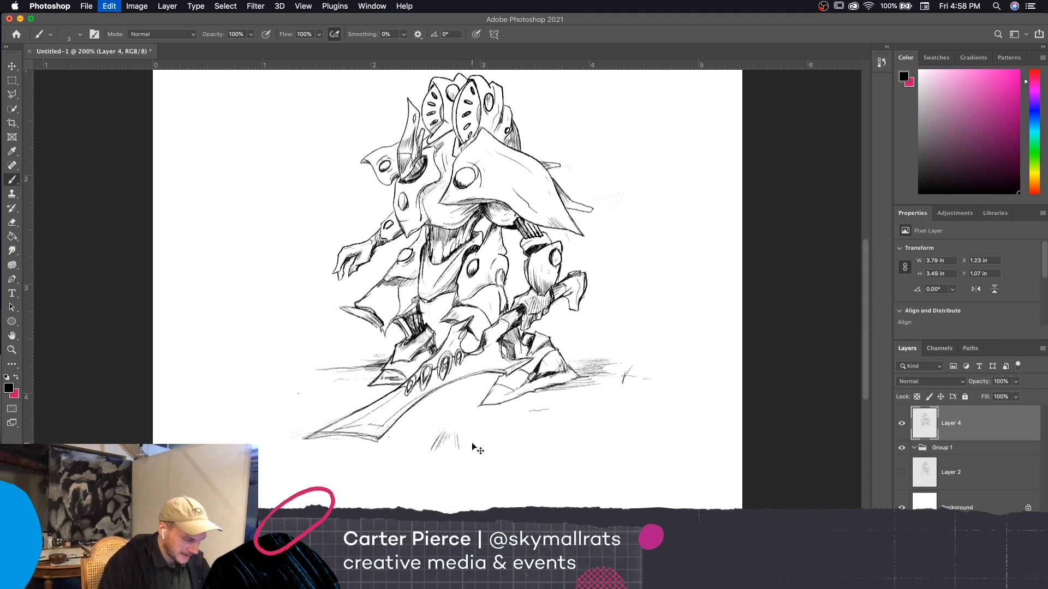
{"action": "key", "text": "super+z"}
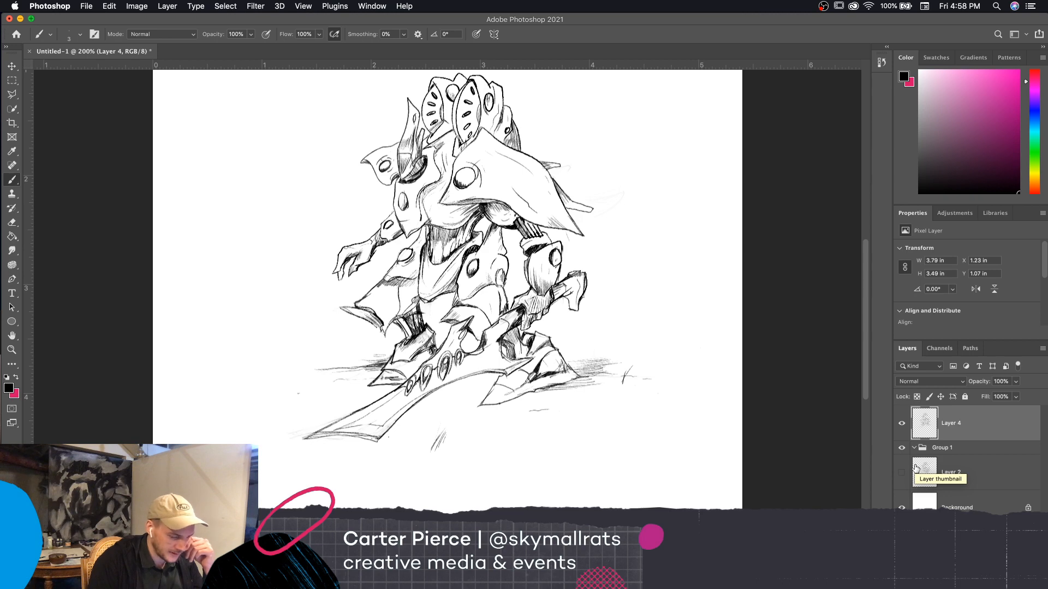
Create a new layer above Layer 4 and choose the Brayer Dynamics brush from the Extinction Entity set
{"action": "key", "text": "super+alt+shift+n"}
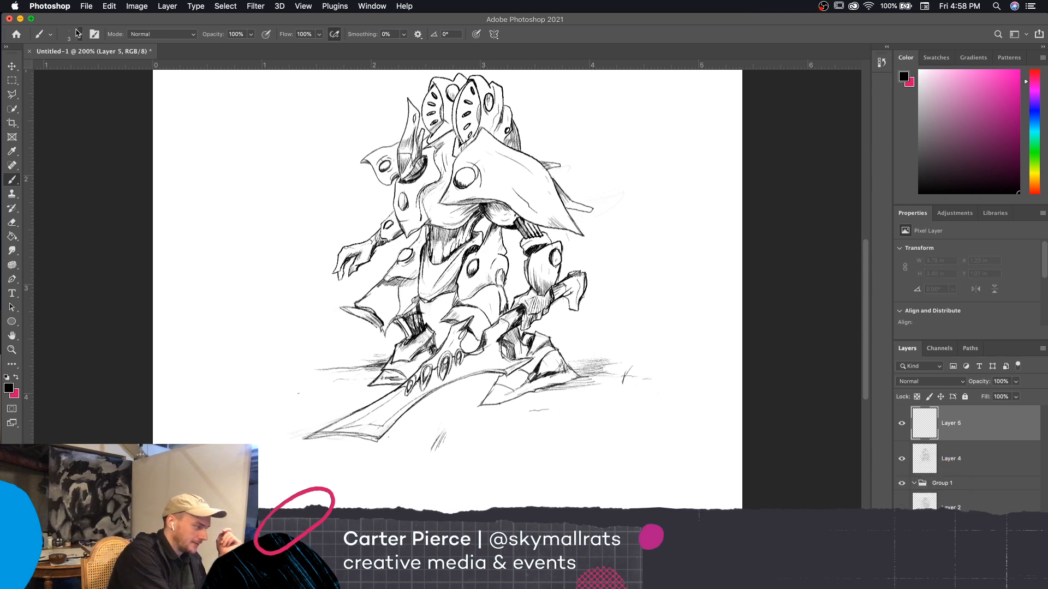
{"action": "left_click", "coordinate": [76, 33]}
{"action": "scroll", "coordinate": [494, 377], "scroll_direction": "down", "scroll_amount": 2}
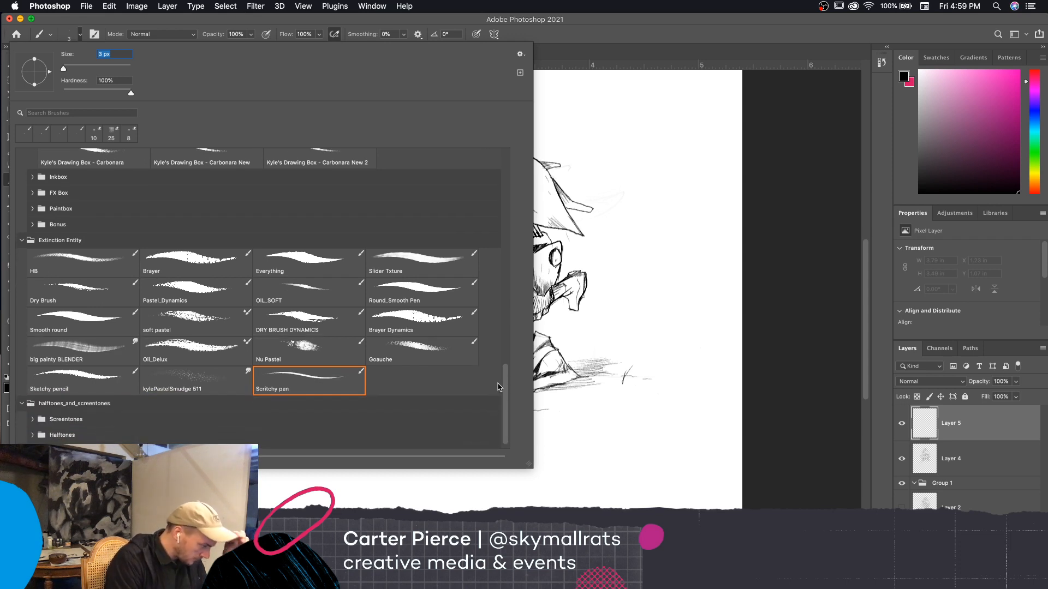
{"action": "scroll", "coordinate": [507, 381], "scroll_direction": "up", "scroll_amount": 1}
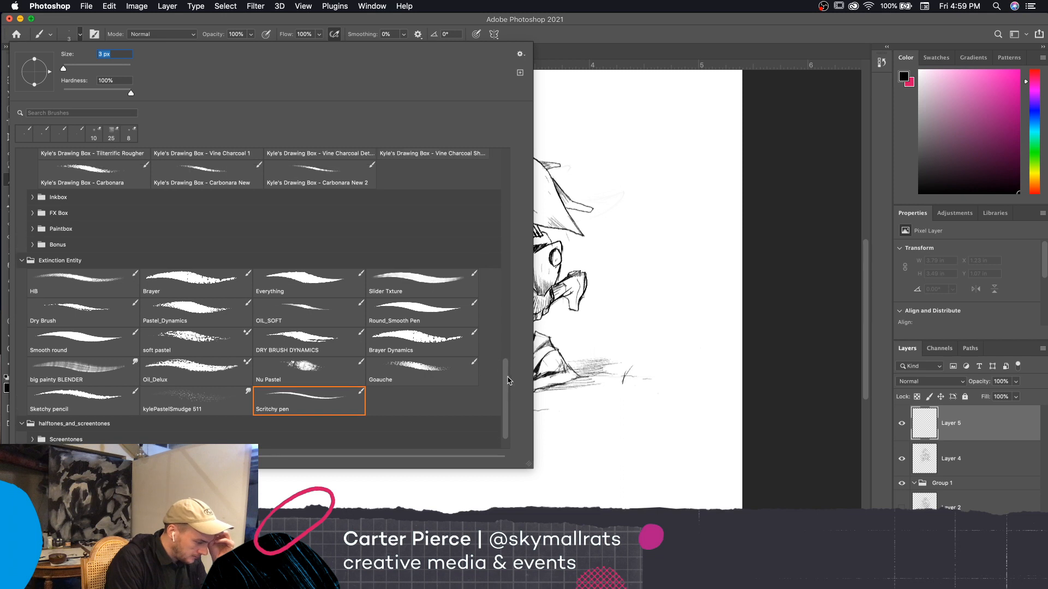
{"action": "scroll", "coordinate": [508, 381], "scroll_direction": "down", "scroll_amount": 1}
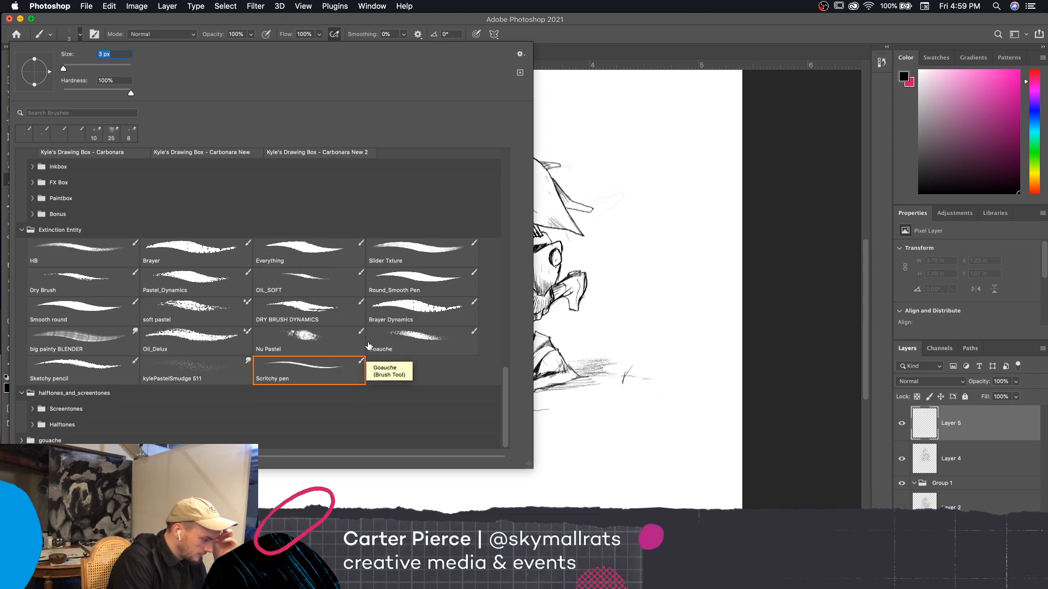
{"action": "left_click", "coordinate": [432, 312]}
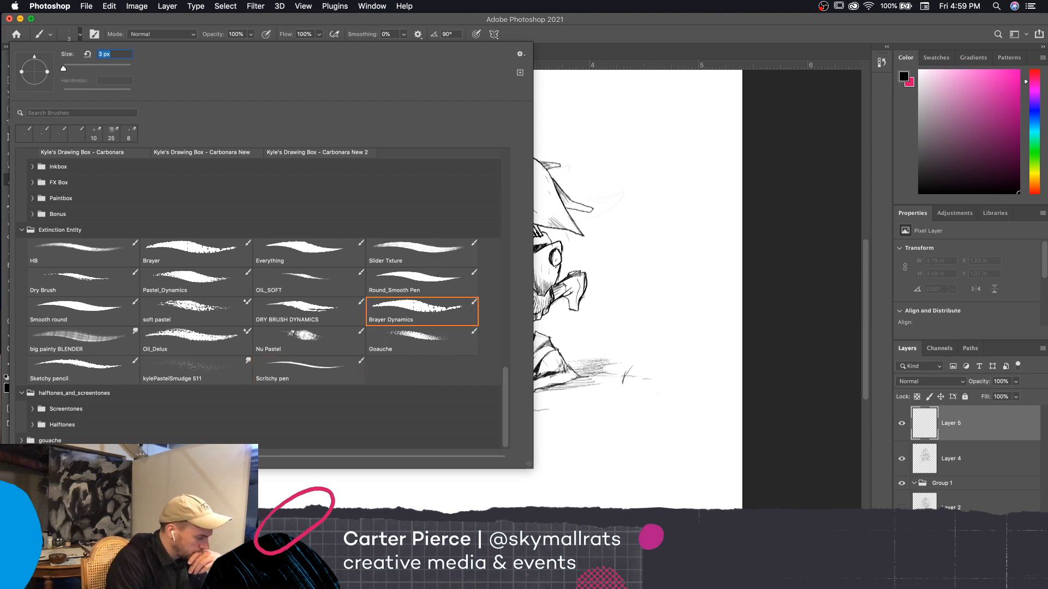
{"action": "left_click", "coordinate": [562, 219]}
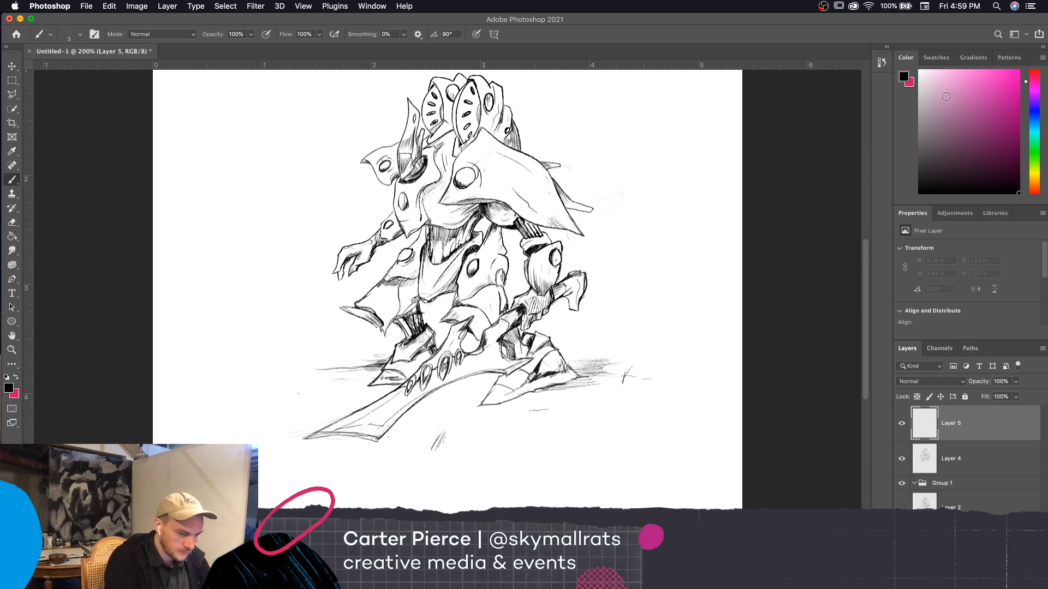
Set the foreground color to dark gray 4a4a4a
{"action": "left_click", "coordinate": [904, 78]}
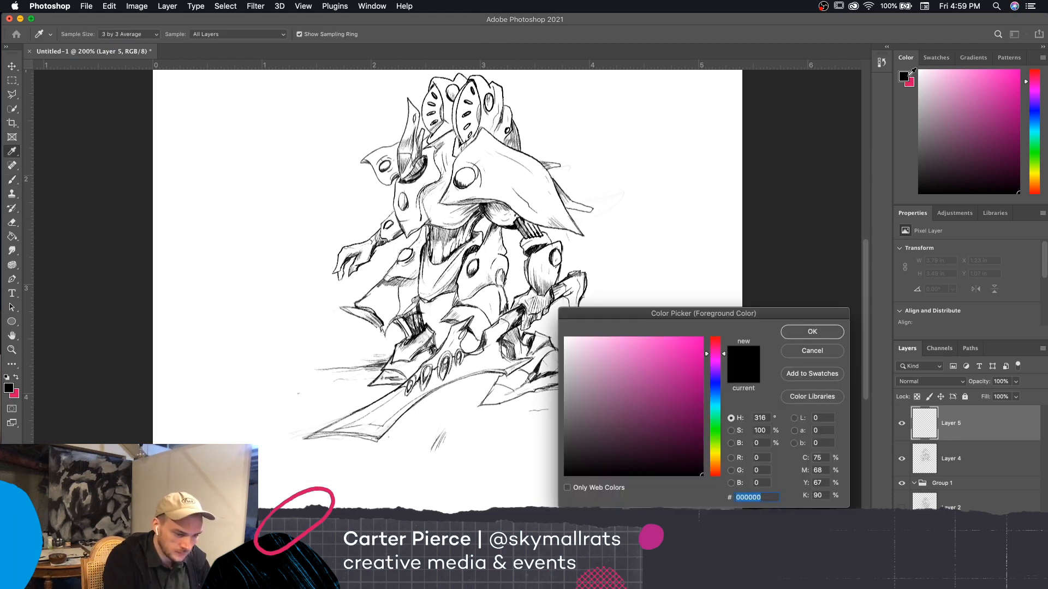
{"action": "left_click_drag", "start_coordinate": [581, 443], "coordinate": [565, 437]}
{"action": "left_click", "coordinate": [808, 331]}
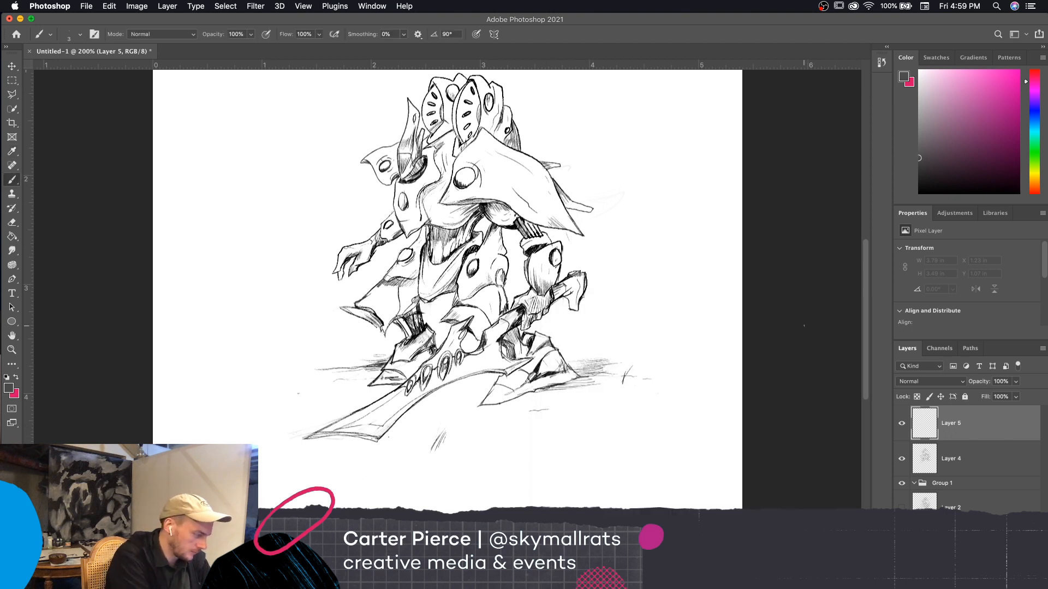
Set the background color to the pale blue-gray bdd6da
{"action": "left_click", "coordinate": [14, 393]}
{"action": "left_click_drag", "start_coordinate": [565, 375], "coordinate": [561, 348]}
{"action": "left_click", "coordinate": [718, 401]}
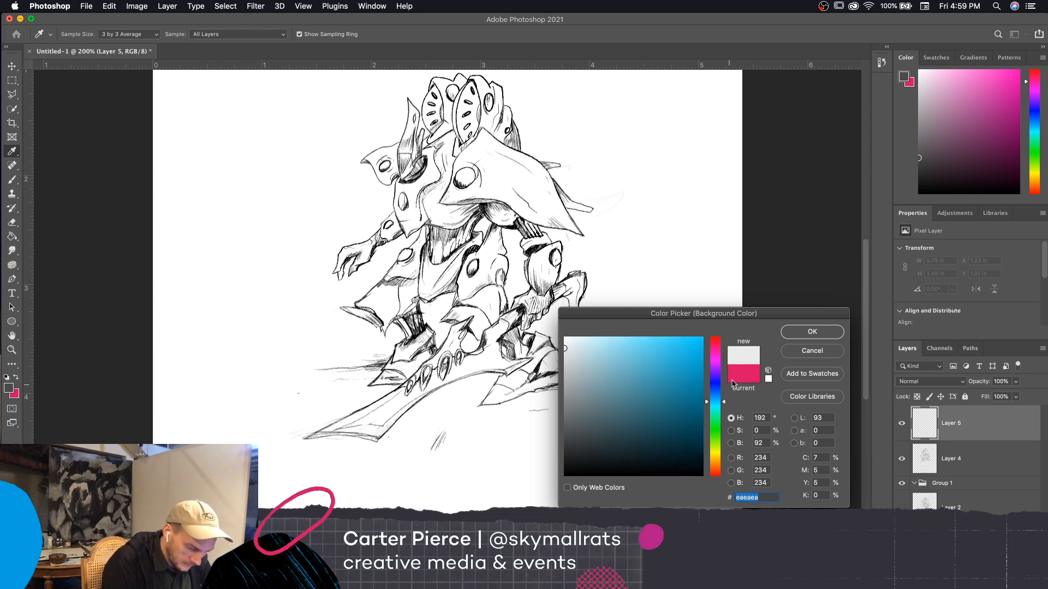
{"action": "left_click", "coordinate": [723, 402]}
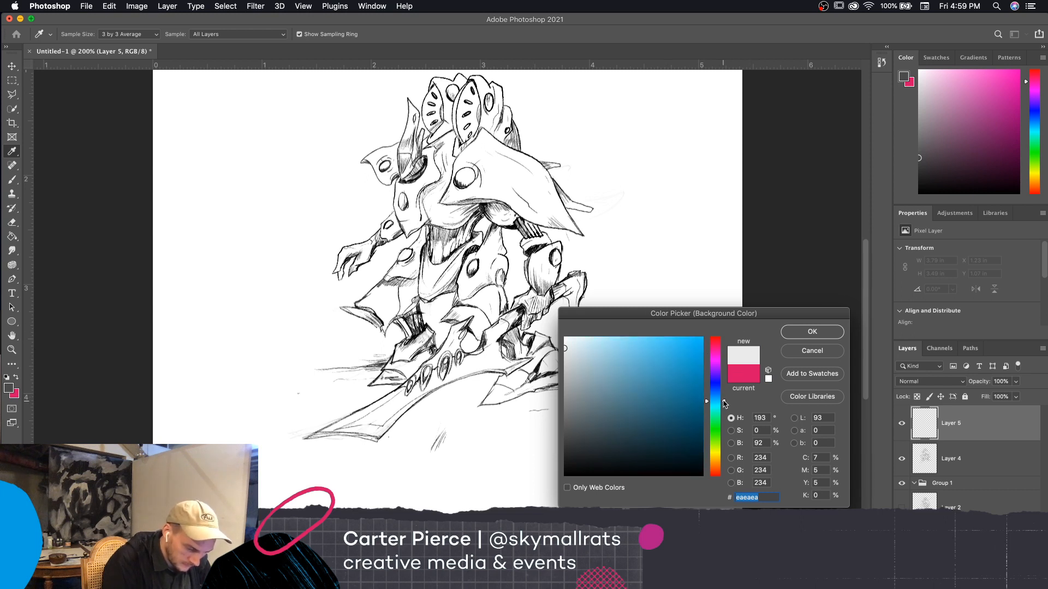
{"action": "left_click", "coordinate": [724, 392]}
{"action": "left_click", "coordinate": [723, 406]}
{"action": "left_click", "coordinate": [724, 404]}
{"action": "left_click", "coordinate": [581, 351]}
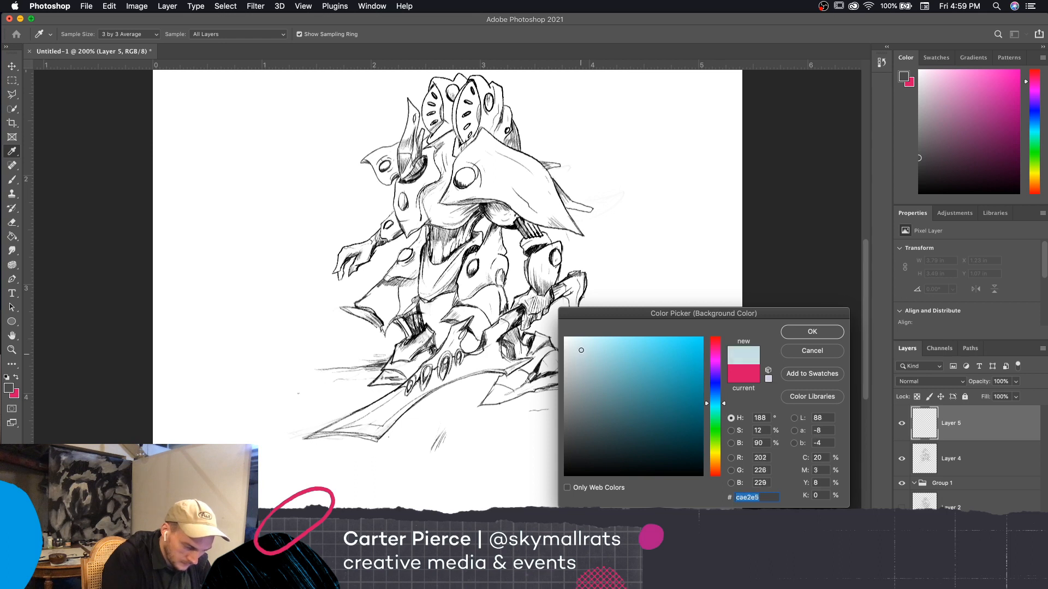
{"action": "left_click", "coordinate": [582, 357]}
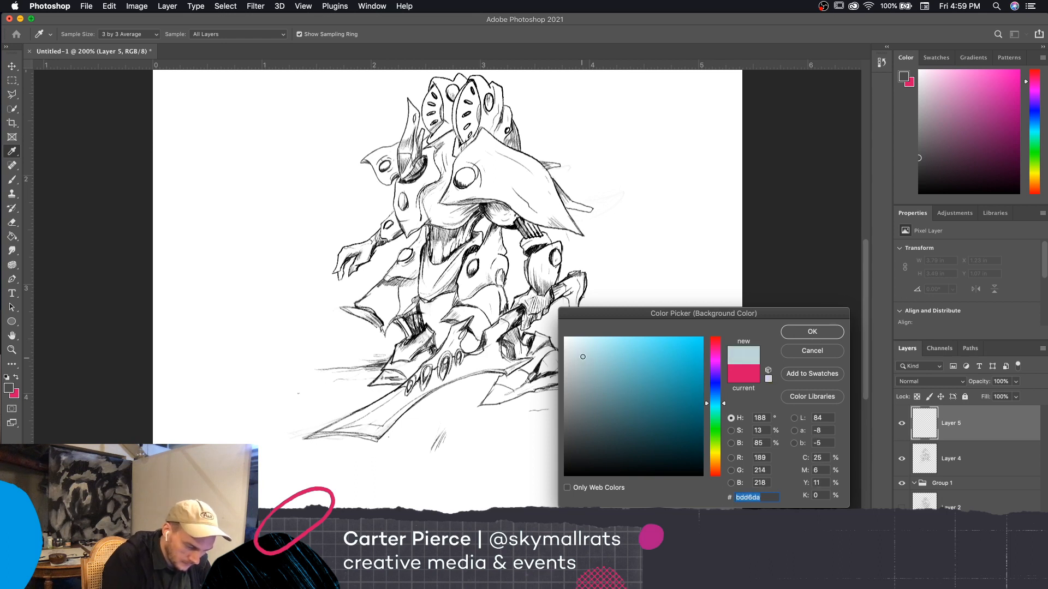
{"action": "left_click", "coordinate": [812, 332]}
Set the foreground color to a dark, muted navy blue and return to the brush
{"action": "key", "text": "b"}
{"action": "left_click", "coordinate": [10, 389]}
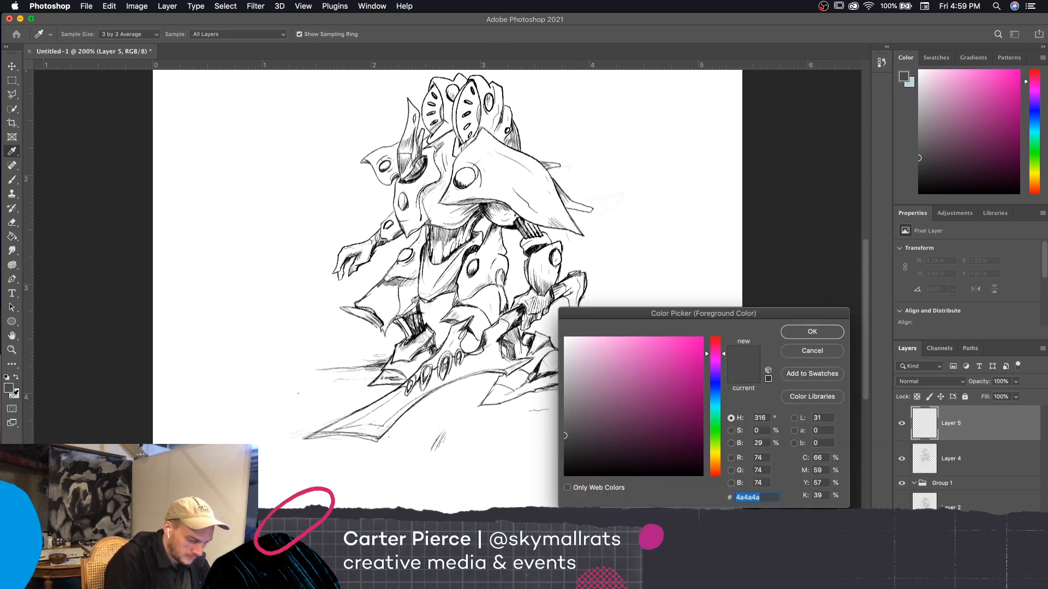
{"action": "left_click", "coordinate": [812, 351]}
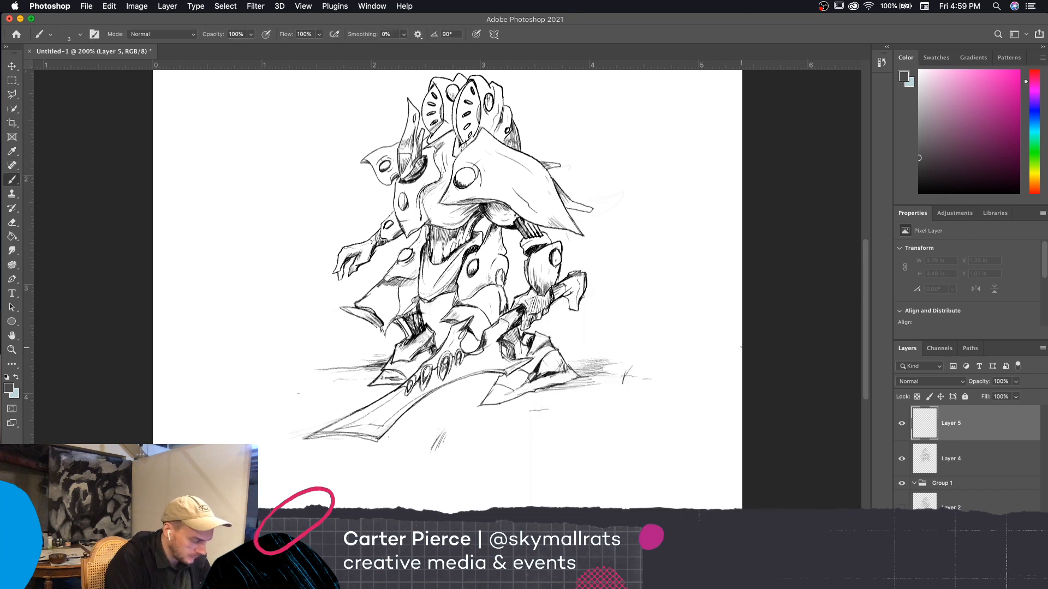
{"action": "left_click", "coordinate": [9, 389]}
{"action": "left_click", "coordinate": [715, 379]}
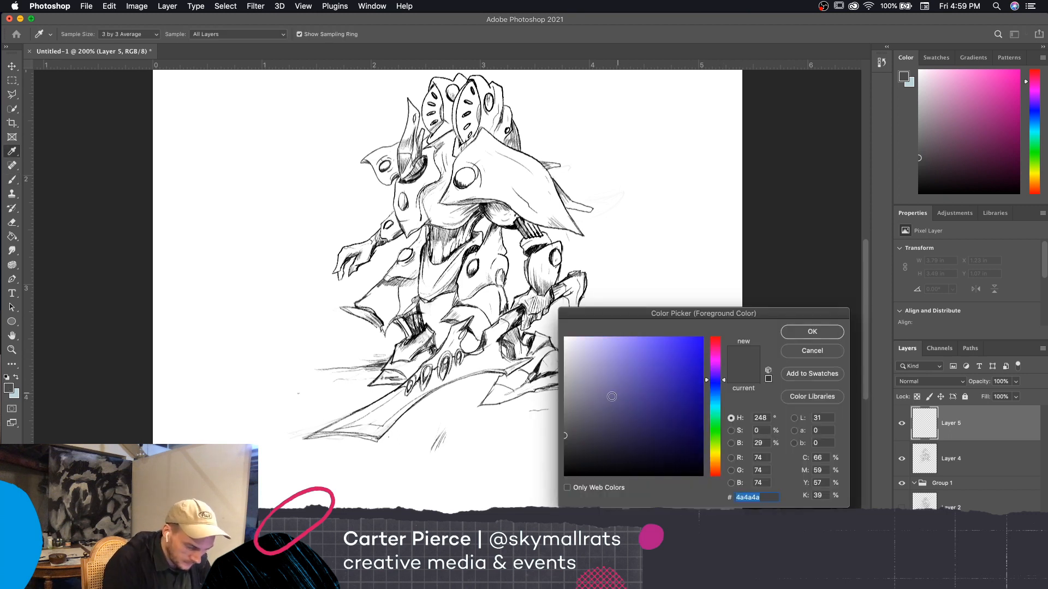
{"action": "left_click", "coordinate": [604, 422]}
{"action": "mouse_move", "coordinate": [605, 422]}
{"action": "left_mouse_down"}
{"action": "mouse_move", "coordinate": [590, 437]}
{"action": "mouse_move", "coordinate": [606, 428]}
{"action": "left_mouse_up"}
{"action": "left_click_drag", "start_coordinate": [723, 380], "coordinate": [721, 384]}
{"action": "left_click_drag", "start_coordinate": [611, 424], "coordinate": [609, 435]}
{"action": "key", "text": "Return"}
{"action": "key", "text": "b"}
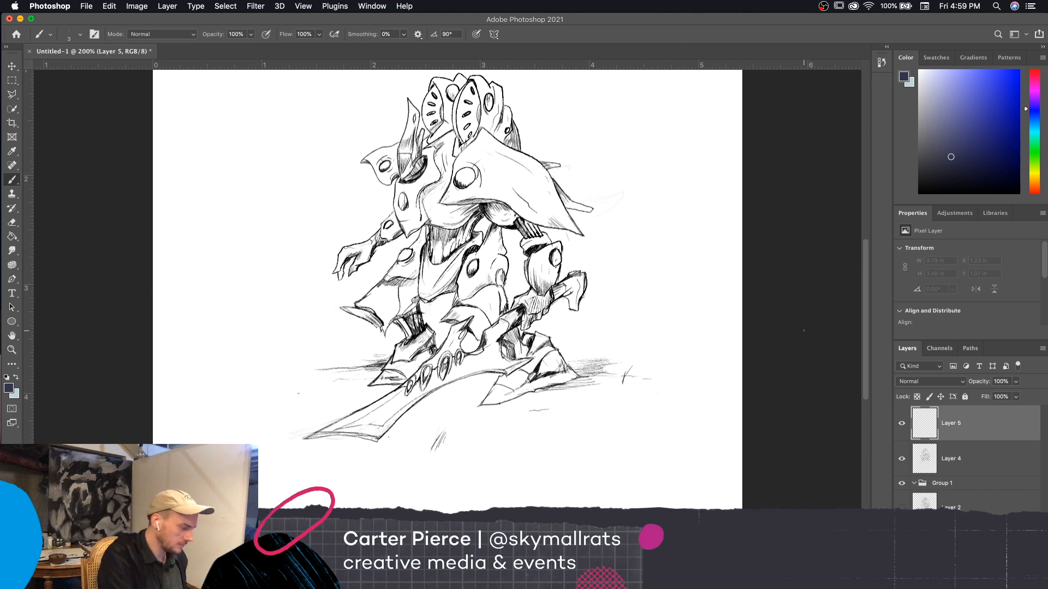
Swap the foreground and background colors to make the pale blue-gray the painting color
{"action": "left_click", "coordinate": [18, 376]}
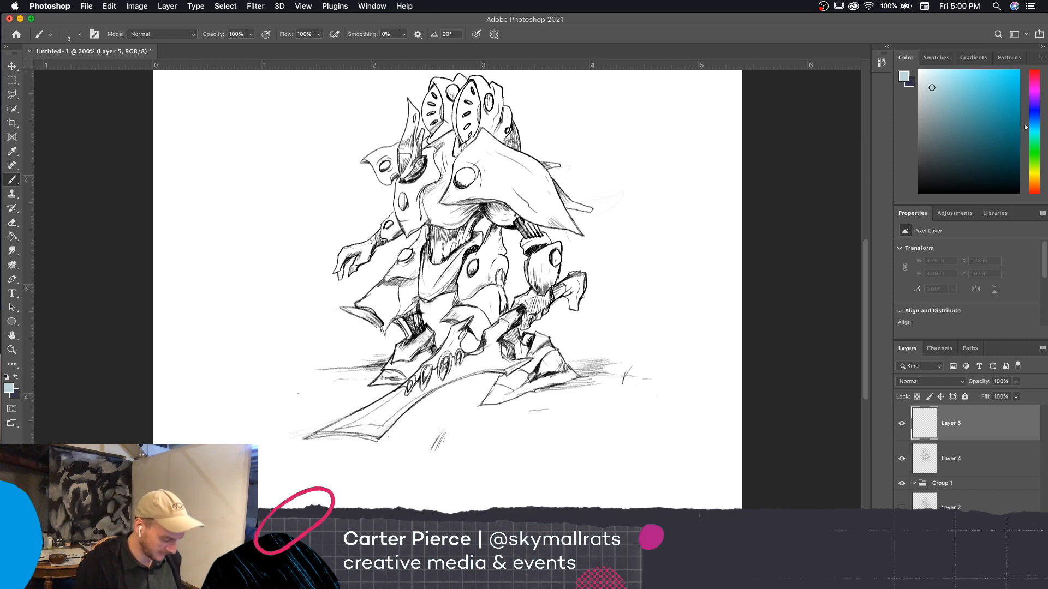
{"action": "key", "text": "super+minus"}
{"action": "key", "text": "super+equal"}
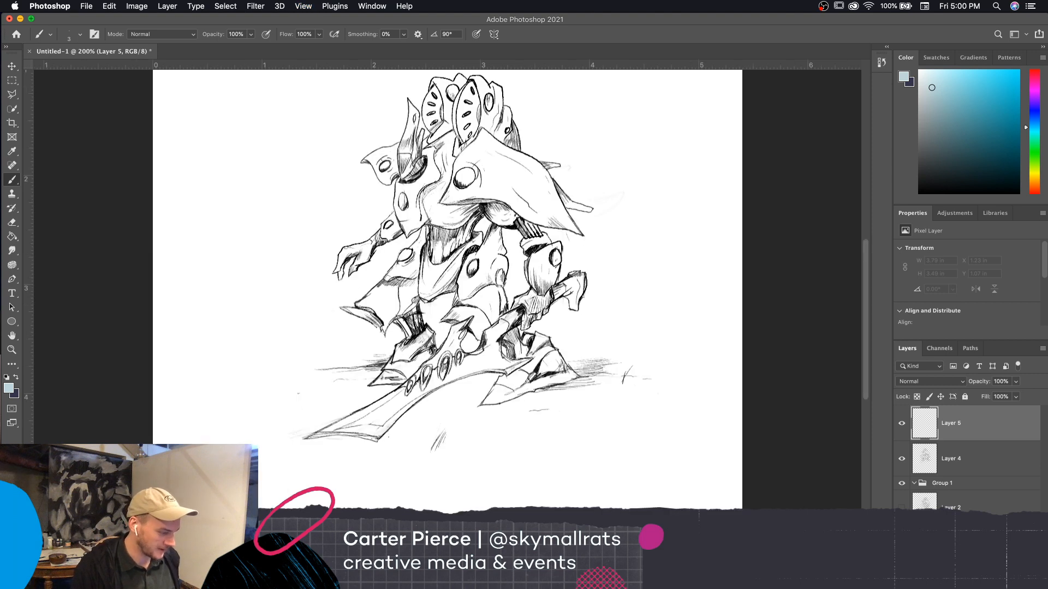
{"action": "left_click_drag", "start_coordinate": [686, 455], "coordinate": [705, 482]}
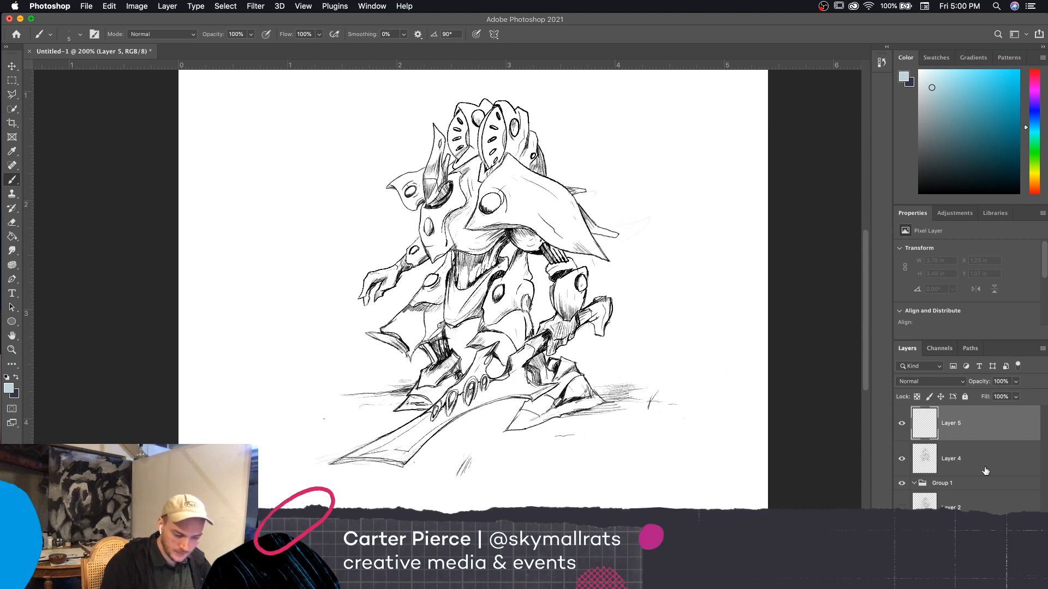
Move Layer 5 beneath Layer 4 and rename Layer 4 as Line Art
{"action": "left_click_drag", "start_coordinate": [992, 437], "coordinate": [988, 478]}
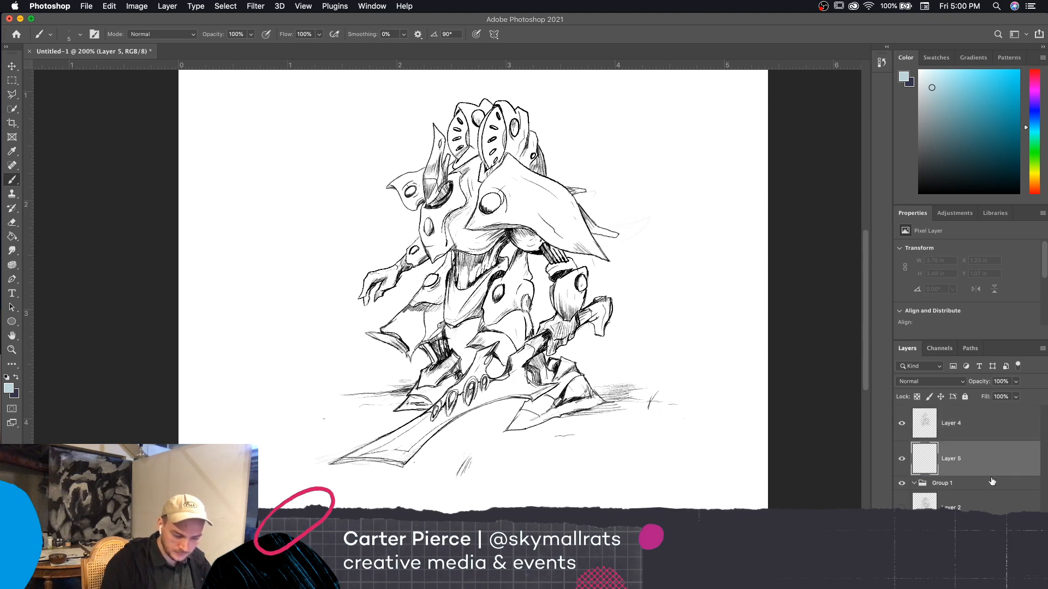
{"action": "double_click", "coordinate": [949, 424]}
{"action": "type", "text": "Line"}
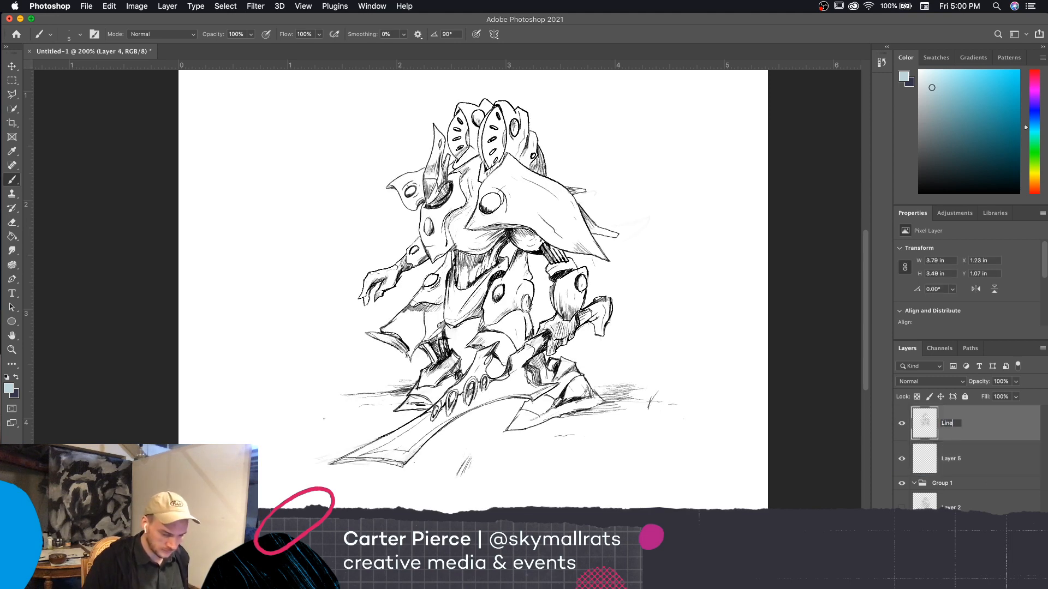
{"action": "type", "text": " ARt"}
{"action": "key", "text": "BackSpace"}
{"action": "key", "text": "BackSpace"}
{"action": "type", "text": "rt"}
{"action": "key", "text": "Return"}
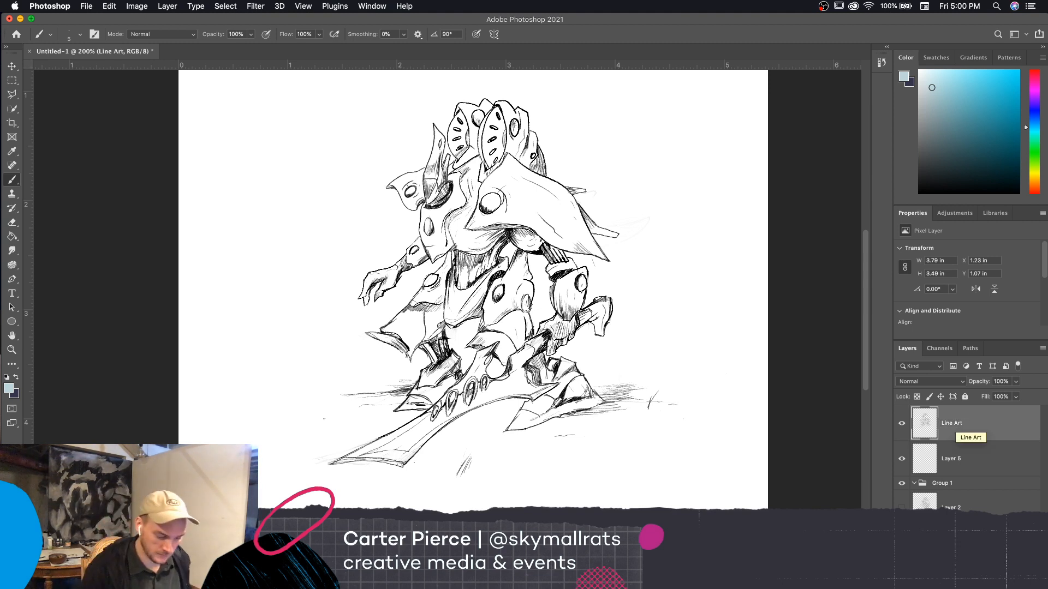
On Layer 5, paint blue-gray over the inner half of the large shoulder plate, around its round boss, with an enlarged brush
{"action": "left_click", "coordinate": [972, 459]}
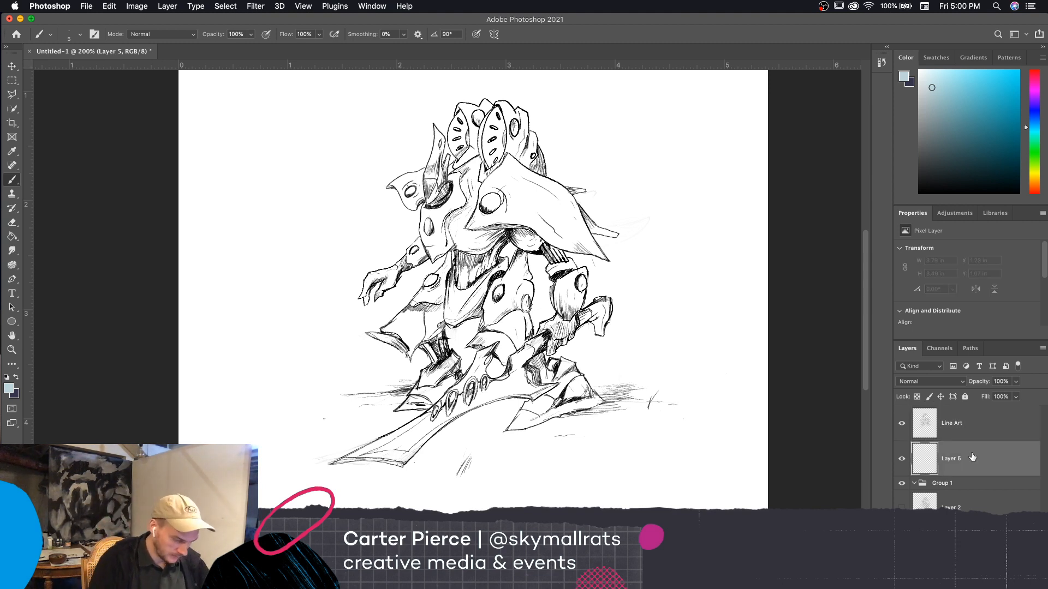
{"action": "key", "text": "bracketright"}
{"action": "mouse_move", "coordinate": [495, 226]}
{"action": "left_mouse_down"}
{"action": "mouse_move", "coordinate": [493, 206]}
{"action": "mouse_move", "coordinate": [475, 211]}
{"action": "mouse_move", "coordinate": [500, 215]}
{"action": "mouse_move", "coordinate": [493, 187]}
{"action": "mouse_move", "coordinate": [519, 213]}
{"action": "mouse_move", "coordinate": [480, 224]}
{"action": "mouse_move", "coordinate": [546, 234]}
{"action": "mouse_move", "coordinate": [511, 163]}
{"action": "left_mouse_up"}
{"action": "key", "text": "bracketright"}
{"action": "key", "text": "bracketright"}
{"action": "key", "text": "bracketright"}
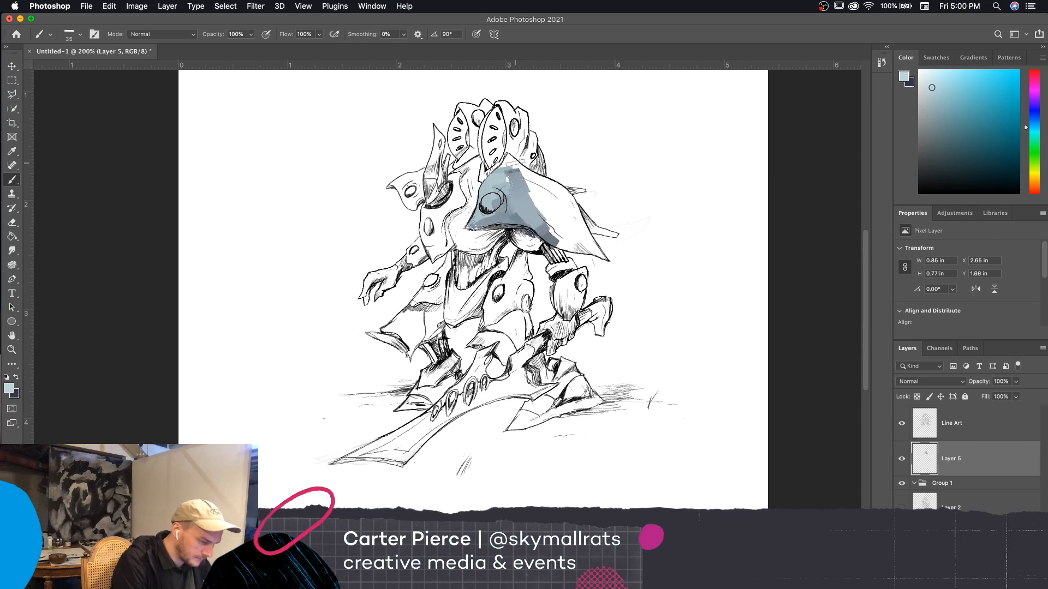
Extend the blue-gray paint across the outer half of the shoulder plate to its pointed tip, using a smaller brush along the edges
{"action": "key", "text": "super+equal"}
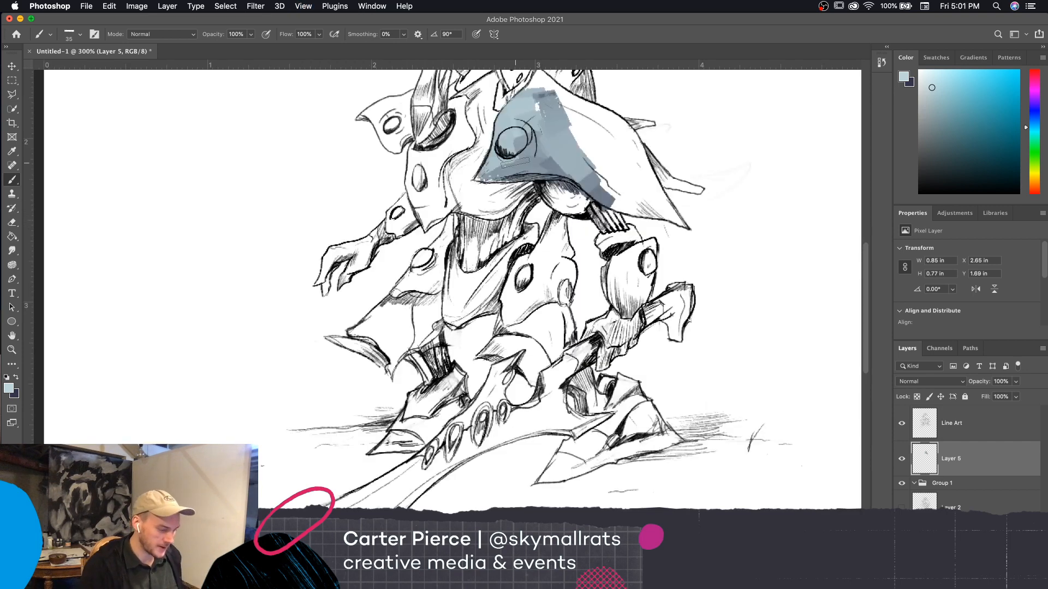
{"action": "scroll", "coordinate": [718, 379], "scroll_direction": "up", "scroll_amount": 3}
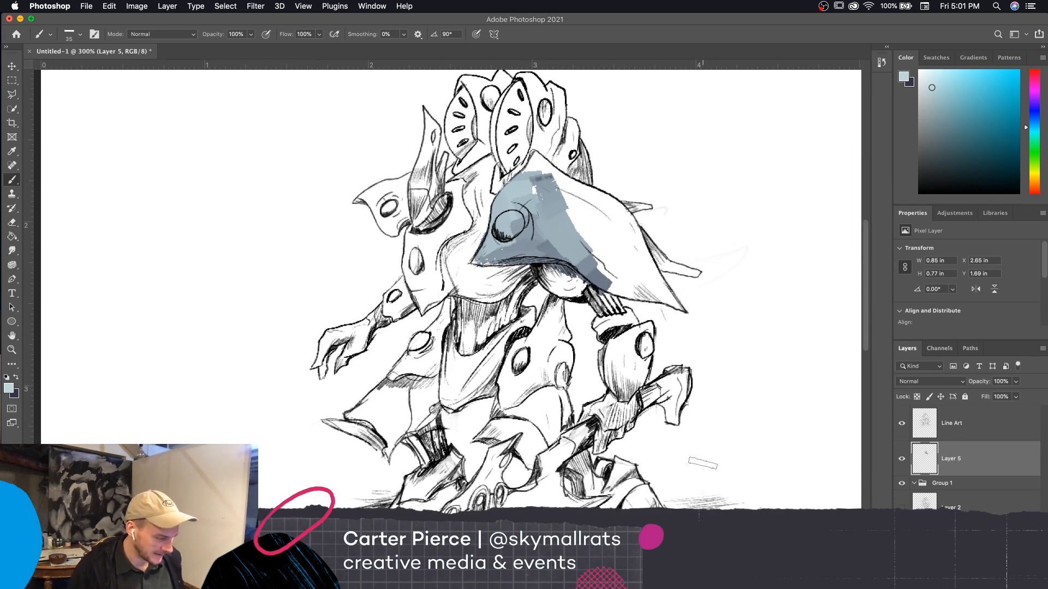
{"action": "left_click_drag", "start_coordinate": [581, 243], "coordinate": [626, 281]}
{"action": "key", "text": "bracketleft"}
{"action": "key", "text": "bracketleft"}
{"action": "key", "text": "bracketleft"}
{"action": "left_click_drag", "start_coordinate": [591, 235], "coordinate": [620, 260]}
{"action": "left_click_drag", "start_coordinate": [603, 235], "coordinate": [676, 309]}
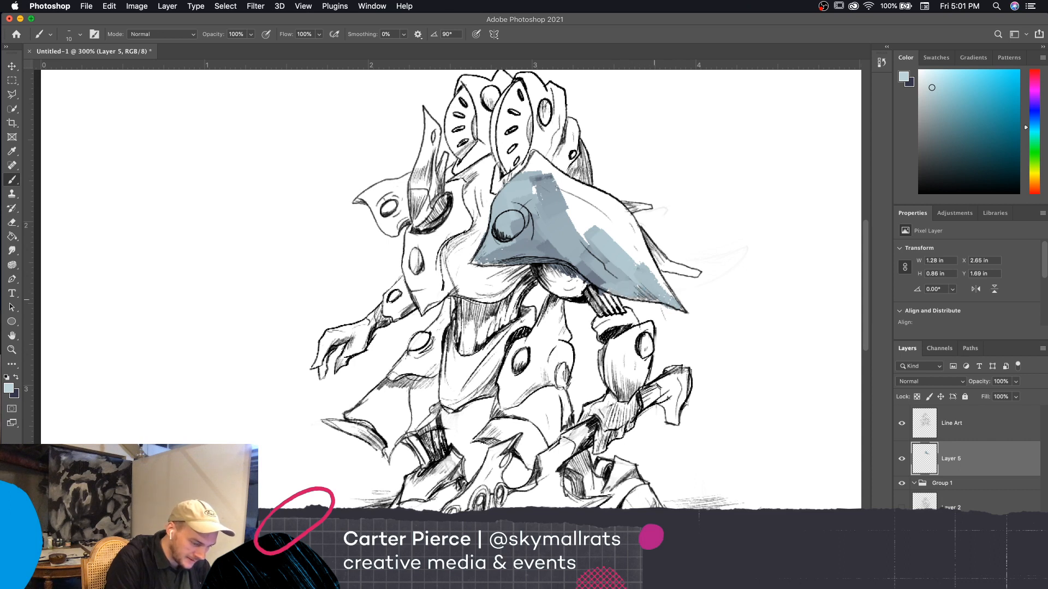
{"action": "mouse_move", "coordinate": [654, 293]}
{"action": "left_mouse_down"}
{"action": "mouse_move", "coordinate": [666, 299]}
{"action": "mouse_move", "coordinate": [604, 217]}
{"action": "mouse_move", "coordinate": [595, 225]}
{"action": "mouse_move", "coordinate": [572, 210]}
{"action": "mouse_move", "coordinate": [633, 240]}
{"action": "mouse_move", "coordinate": [627, 229]}
{"action": "mouse_move", "coordinate": [652, 287]}
{"action": "left_mouse_up"}
{"action": "key", "text": "bracketright"}
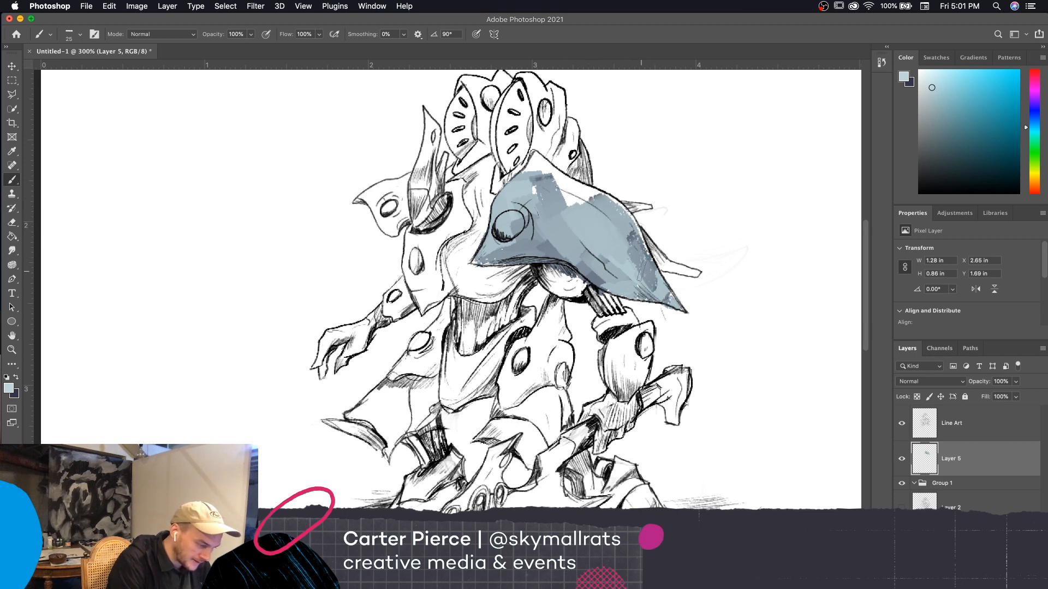
Keep the pale blue-gray as painting color, fill the shoulder plate's remaining white upper edge and peak, and layer tones across its surface
{"action": "left_click", "coordinate": [908, 83]}
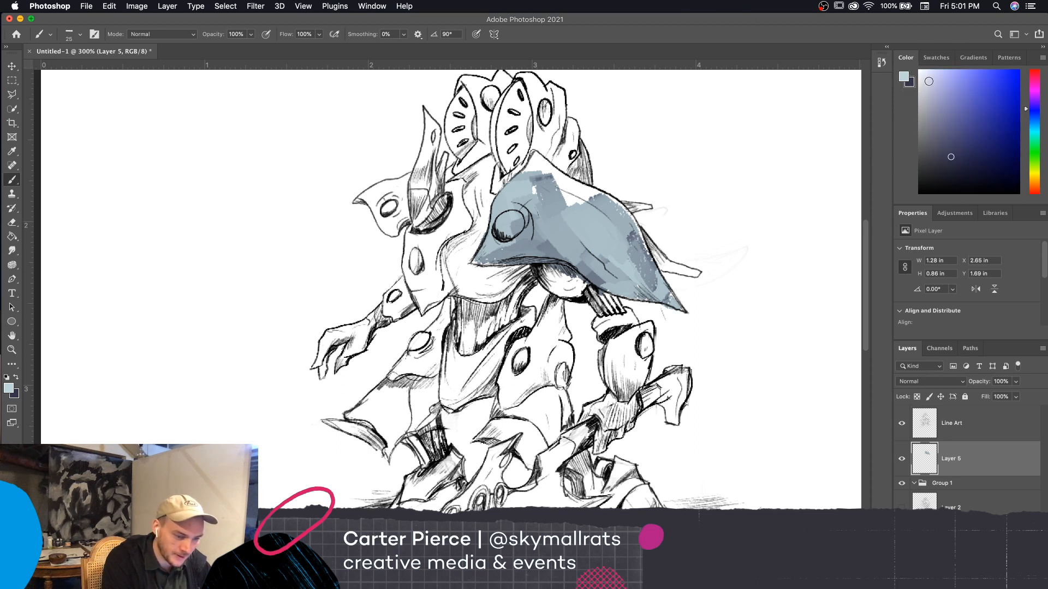
{"action": "left_click", "coordinate": [904, 78]}
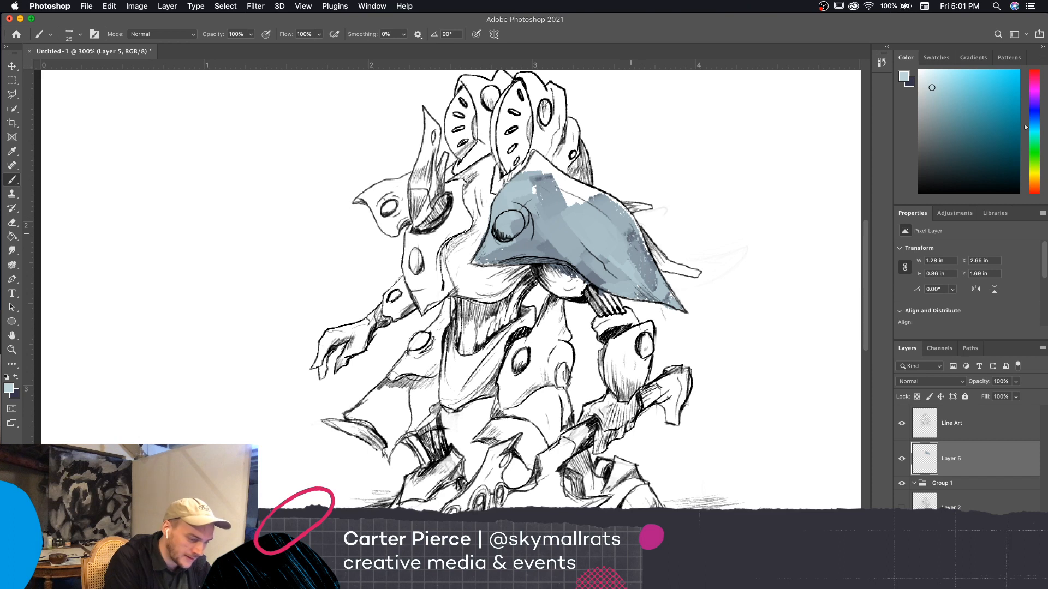
{"action": "mouse_move", "coordinate": [625, 233]}
{"action": "left_mouse_down"}
{"action": "mouse_move", "coordinate": [579, 196]}
{"action": "mouse_move", "coordinate": [617, 219]}
{"action": "mouse_move", "coordinate": [662, 297]}
{"action": "mouse_move", "coordinate": [605, 281]}
{"action": "mouse_move", "coordinate": [576, 254]}
{"action": "left_mouse_up"}
{"action": "left_click_drag", "start_coordinate": [608, 285], "coordinate": [551, 245]}
{"action": "mouse_move", "coordinate": [594, 205]}
{"action": "left_mouse_down"}
{"action": "mouse_move", "coordinate": [530, 173]}
{"action": "mouse_move", "coordinate": [535, 165]}
{"action": "mouse_move", "coordinate": [529, 171]}
{"action": "mouse_move", "coordinate": [539, 164]}
{"action": "mouse_move", "coordinate": [628, 212]}
{"action": "left_mouse_up"}
{"action": "key", "text": "bracketleft"}
{"action": "key", "text": "bracketleft"}
{"action": "key", "text": "bracketleft"}
{"action": "key", "text": "bracketright"}
{"action": "key", "text": "bracketright"}
{"action": "mouse_move", "coordinate": [534, 183]}
{"action": "left_mouse_down"}
{"action": "mouse_move", "coordinate": [537, 195]}
{"action": "mouse_move", "coordinate": [599, 200]}
{"action": "left_mouse_up"}
{"action": "left_click_drag", "start_coordinate": [632, 246], "coordinate": [645, 264]}
{"action": "key", "text": "bracketleft"}
{"action": "key", "text": "bracketleft"}
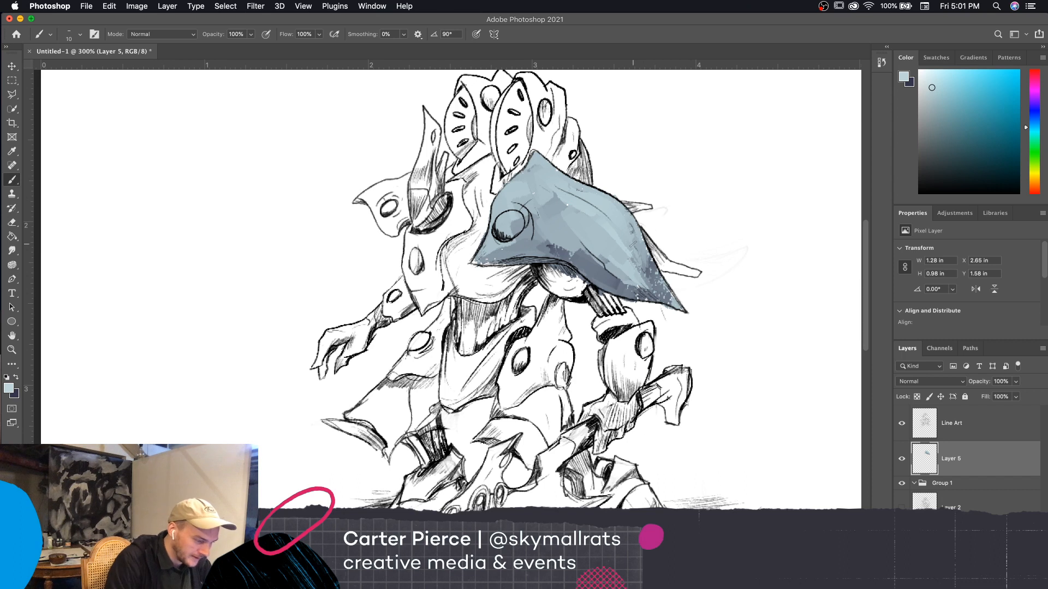
Add textured dark shading along the lower edge of the shoulder plate beneath the round boss
{"action": "key", "text": "bracketright"}
{"action": "key", "text": "bracketright"}
{"action": "mouse_move", "coordinate": [475, 262]}
{"action": "left_mouse_down"}
{"action": "mouse_move", "coordinate": [521, 255]}
{"action": "mouse_move", "coordinate": [532, 256]}
{"action": "mouse_move", "coordinate": [508, 259]}
{"action": "mouse_move", "coordinate": [578, 268]}
{"action": "left_mouse_up"}
{"action": "key", "text": "bracketleft"}
{"action": "key", "text": "bracketleft"}
{"action": "key", "text": "bracketleft"}
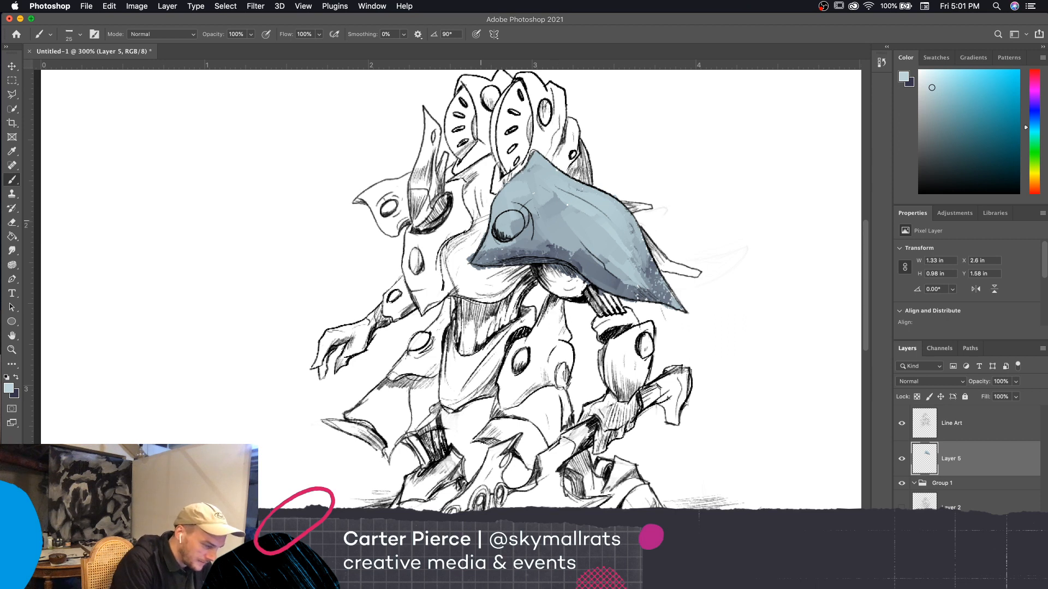
Paint the chest and collar area beside the shoulder plate in darker blue-gray tones with textured strokes at its lower edge
{"action": "mouse_move", "coordinate": [480, 219]}
{"action": "left_mouse_down"}
{"action": "mouse_move", "coordinate": [473, 195]}
{"action": "mouse_move", "coordinate": [490, 193]}
{"action": "mouse_move", "coordinate": [480, 234]}
{"action": "mouse_move", "coordinate": [474, 185]}
{"action": "mouse_move", "coordinate": [486, 161]}
{"action": "mouse_move", "coordinate": [450, 178]}
{"action": "mouse_move", "coordinate": [470, 213]}
{"action": "mouse_move", "coordinate": [474, 256]}
{"action": "mouse_move", "coordinate": [445, 272]}
{"action": "mouse_move", "coordinate": [447, 257]}
{"action": "mouse_move", "coordinate": [486, 224]}
{"action": "mouse_move", "coordinate": [475, 273]}
{"action": "mouse_move", "coordinate": [492, 195]}
{"action": "mouse_move", "coordinate": [466, 286]}
{"action": "left_mouse_up"}
{"action": "key", "text": "bracketright"}
{"action": "key", "text": "bracketright"}
{"action": "key", "text": "bracketright"}
{"action": "mouse_move", "coordinate": [487, 270]}
{"action": "left_mouse_down"}
{"action": "mouse_move", "coordinate": [508, 278]}
{"action": "mouse_move", "coordinate": [469, 284]}
{"action": "mouse_move", "coordinate": [521, 295]}
{"action": "mouse_move", "coordinate": [506, 311]}
{"action": "mouse_move", "coordinate": [483, 284]}
{"action": "mouse_move", "coordinate": [469, 289]}
{"action": "mouse_move", "coordinate": [504, 289]}
{"action": "left_mouse_up"}
{"action": "key", "text": "["}
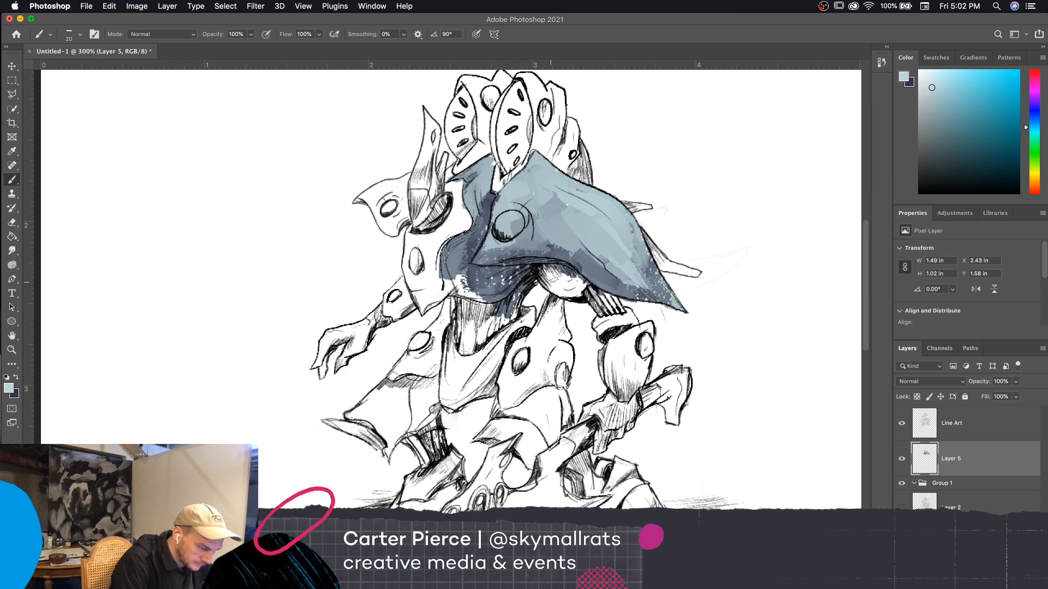
{"action": "key", "text": "["}
Swap to the dark navy and paint the shadowed underarm and upper arm beneath the shoulder plate
{"action": "left_click", "coordinate": [17, 376]}
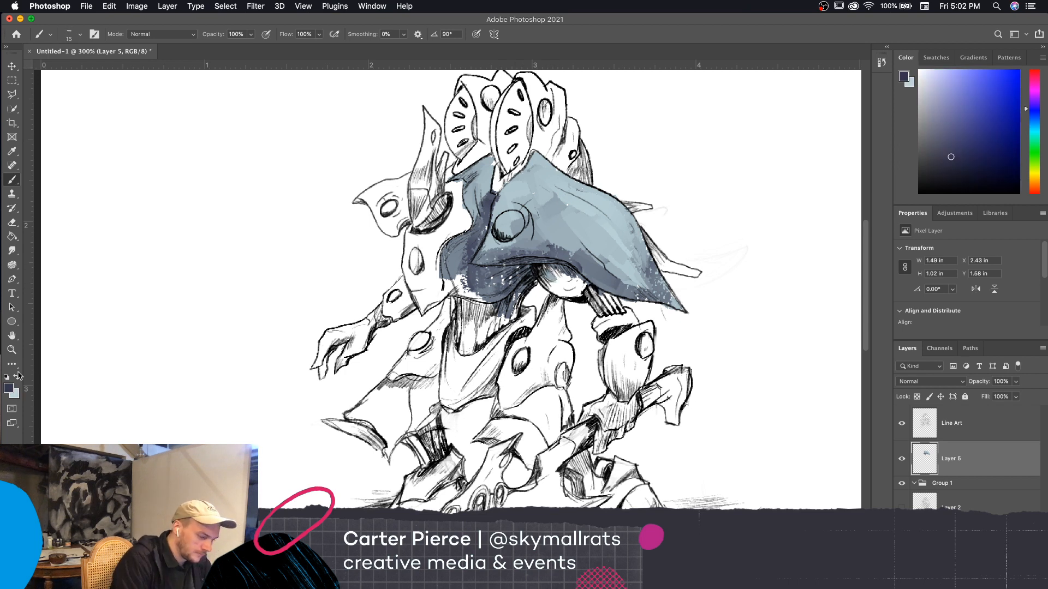
{"action": "mouse_move", "coordinate": [541, 269]}
{"action": "left_mouse_down"}
{"action": "mouse_move", "coordinate": [566, 293]}
{"action": "mouse_move", "coordinate": [556, 285]}
{"action": "mouse_move", "coordinate": [584, 292]}
{"action": "mouse_move", "coordinate": [578, 276]}
{"action": "mouse_move", "coordinate": [604, 312]}
{"action": "left_mouse_up"}
{"action": "key", "text": "]"}
{"action": "key", "text": "["}
{"action": "key", "text": "["}
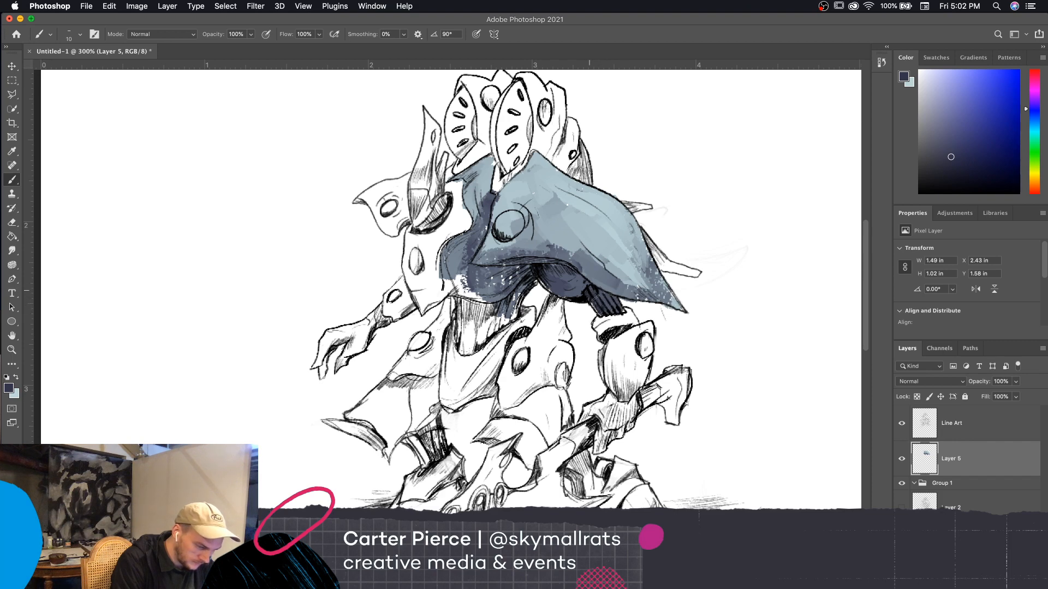
Paint the elbow cuff and forearm armor of the blade-holding arm in dark navy, enlarging the brush for the broad areas
{"action": "left_click_drag", "start_coordinate": [745, 428], "coordinate": [725, 369]}
{"action": "key", "text": "]"}
{"action": "key", "text": "]"}
{"action": "key", "text": "]"}
{"action": "mouse_move", "coordinate": [603, 284]}
{"action": "left_mouse_down"}
{"action": "mouse_move", "coordinate": [579, 301]}
{"action": "mouse_move", "coordinate": [610, 281]}
{"action": "mouse_move", "coordinate": [616, 291]}
{"action": "mouse_move", "coordinate": [587, 300]}
{"action": "mouse_move", "coordinate": [600, 349]}
{"action": "mouse_move", "coordinate": [604, 306]}
{"action": "mouse_move", "coordinate": [607, 316]}
{"action": "mouse_move", "coordinate": [627, 290]}
{"action": "mouse_move", "coordinate": [604, 367]}
{"action": "mouse_move", "coordinate": [628, 333]}
{"action": "mouse_move", "coordinate": [616, 321]}
{"action": "mouse_move", "coordinate": [634, 295]}
{"action": "mouse_move", "coordinate": [620, 343]}
{"action": "mouse_move", "coordinate": [621, 300]}
{"action": "left_mouse_up"}
{"action": "key", "text": "]"}
{"action": "key", "text": "]"}
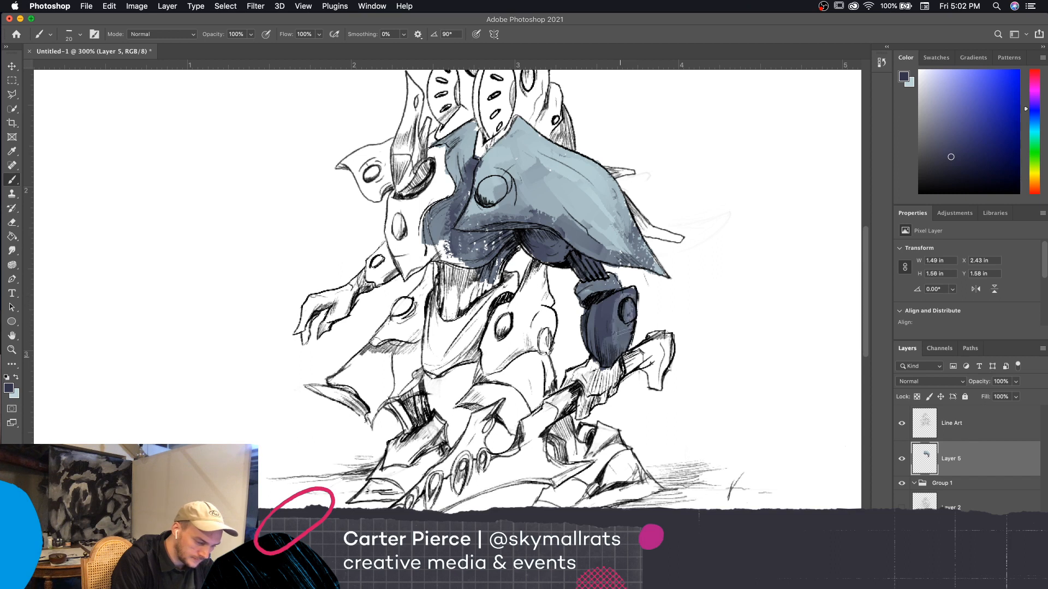
Swap back to the pale blue-gray and brush lighter tones along the shoulder plate's outer and upper edges
{"action": "left_click_drag", "start_coordinate": [745, 407], "coordinate": [755, 398]}
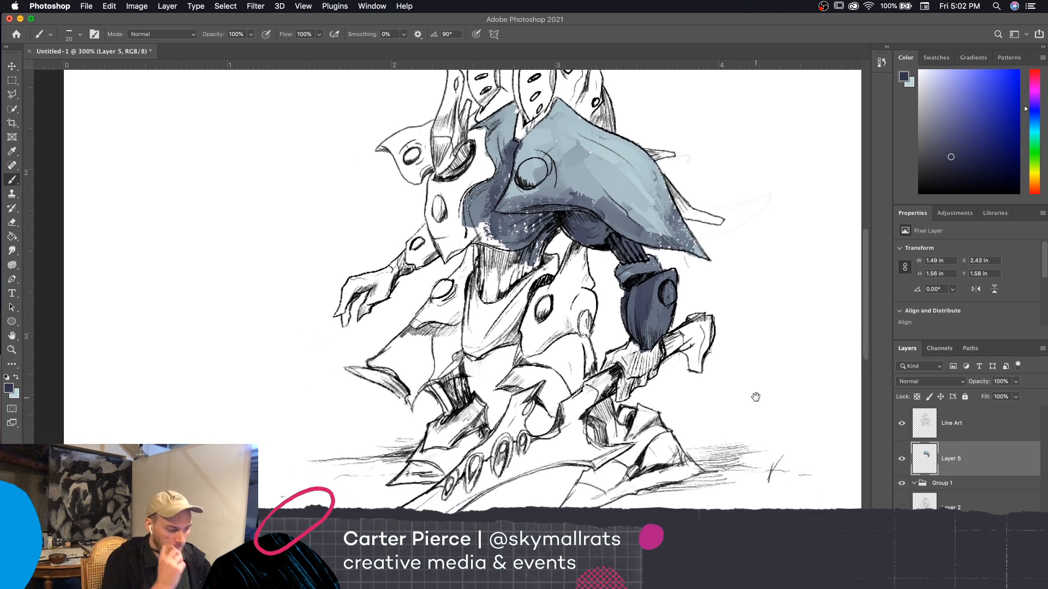
{"action": "left_click_drag", "start_coordinate": [685, 397], "coordinate": [618, 424]}
{"action": "key", "text": "bracketright"}
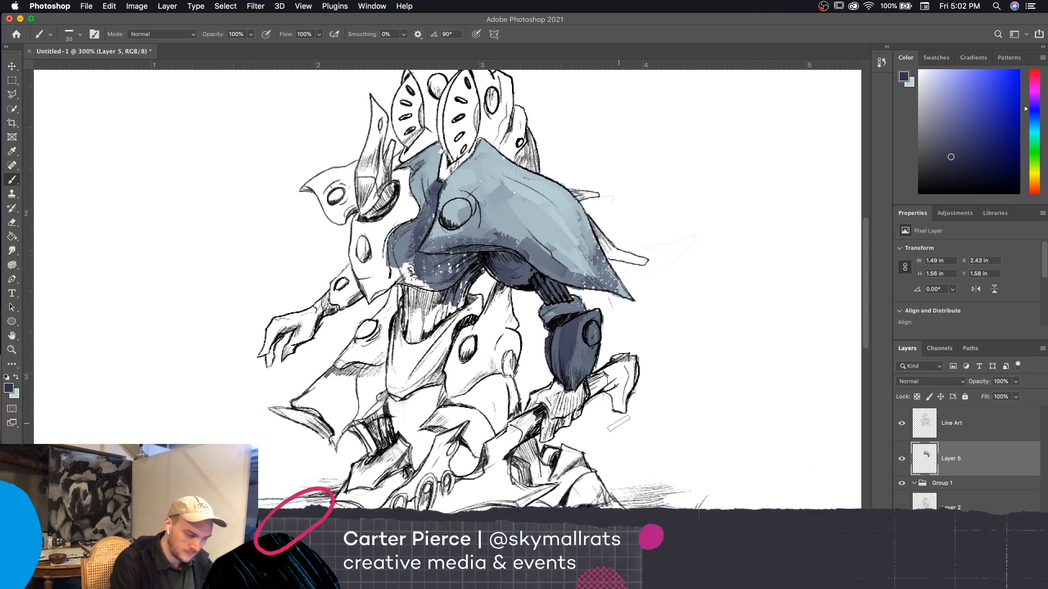
{"action": "left_click", "coordinate": [16, 377]}
{"action": "mouse_move", "coordinate": [552, 188]}
{"action": "left_mouse_down"}
{"action": "mouse_move", "coordinate": [544, 199]}
{"action": "mouse_move", "coordinate": [612, 286]}
{"action": "left_mouse_up"}
{"action": "key", "text": "bracketleft"}
{"action": "left_click_drag", "start_coordinate": [578, 221], "coordinate": [516, 177]}
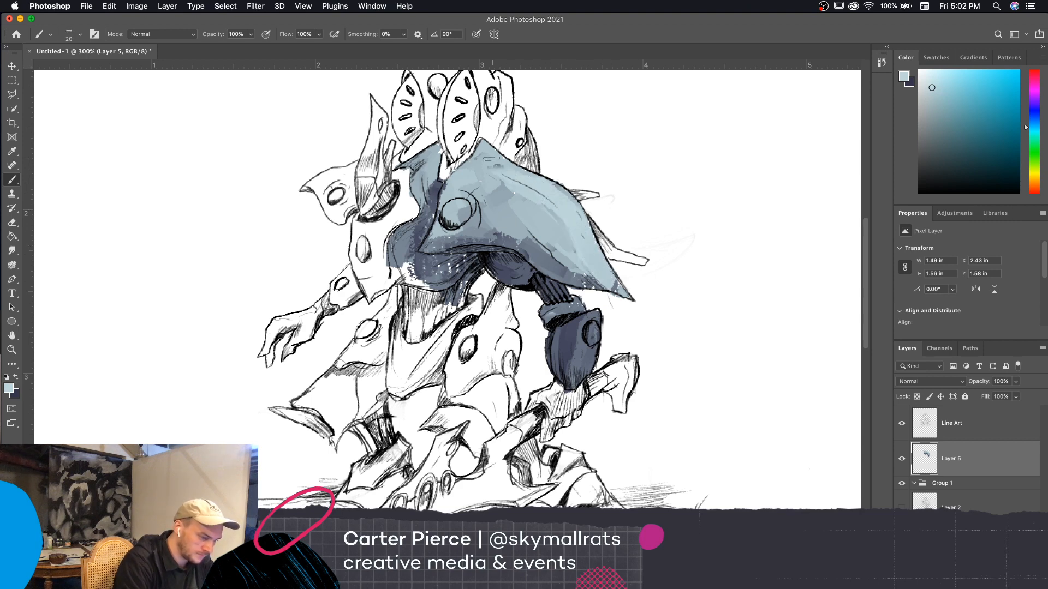
Paint the side and back of the head armor blue-gray with a smaller brush, and touch up the neck area below it
{"action": "key", "text": "bracketleft"}
{"action": "scroll", "coordinate": [546, 180], "scroll_direction": "up", "scroll_amount": 3}
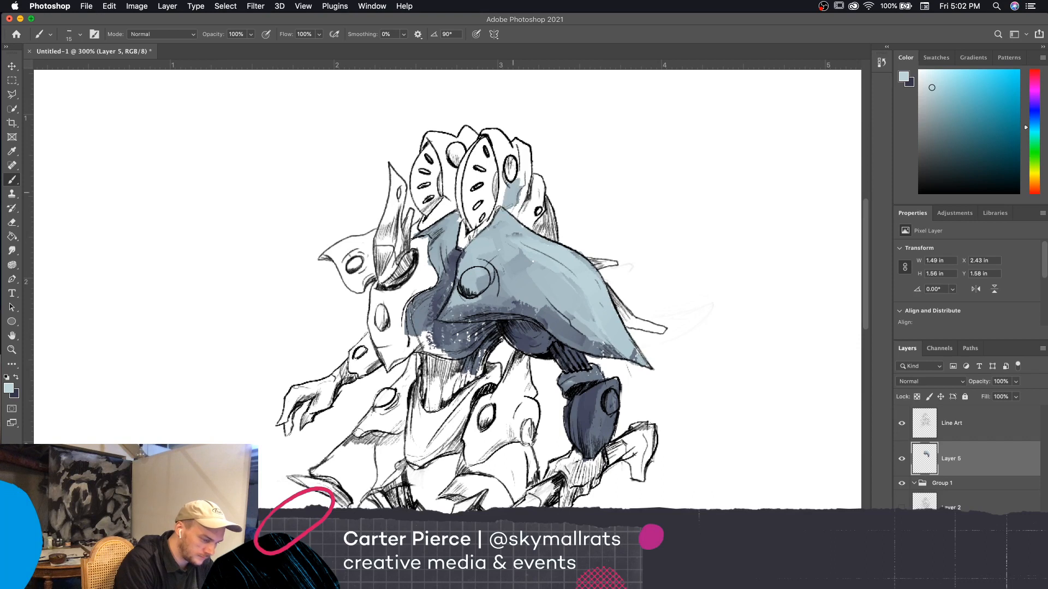
{"action": "mouse_move", "coordinate": [513, 193]}
{"action": "left_mouse_down"}
{"action": "mouse_move", "coordinate": [503, 191]}
{"action": "mouse_move", "coordinate": [495, 133]}
{"action": "left_mouse_up"}
{"action": "key", "text": "bracketright"}
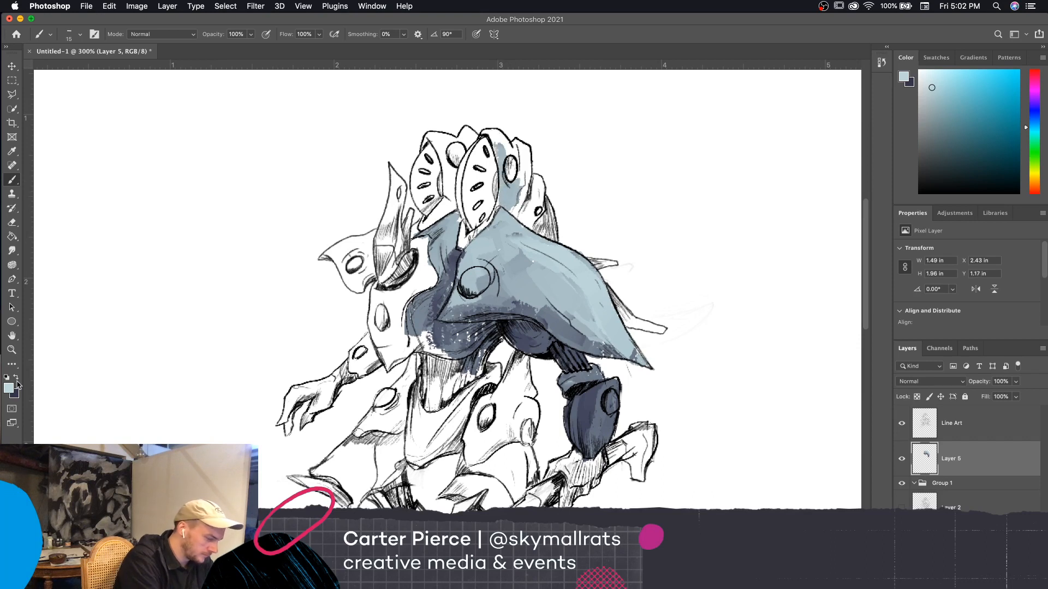
{"action": "mouse_move", "coordinate": [485, 224]}
{"action": "left_mouse_down"}
{"action": "mouse_move", "coordinate": [458, 246]}
{"action": "mouse_move", "coordinate": [448, 228]}
{"action": "mouse_move", "coordinate": [452, 247]}
{"action": "left_mouse_up"}
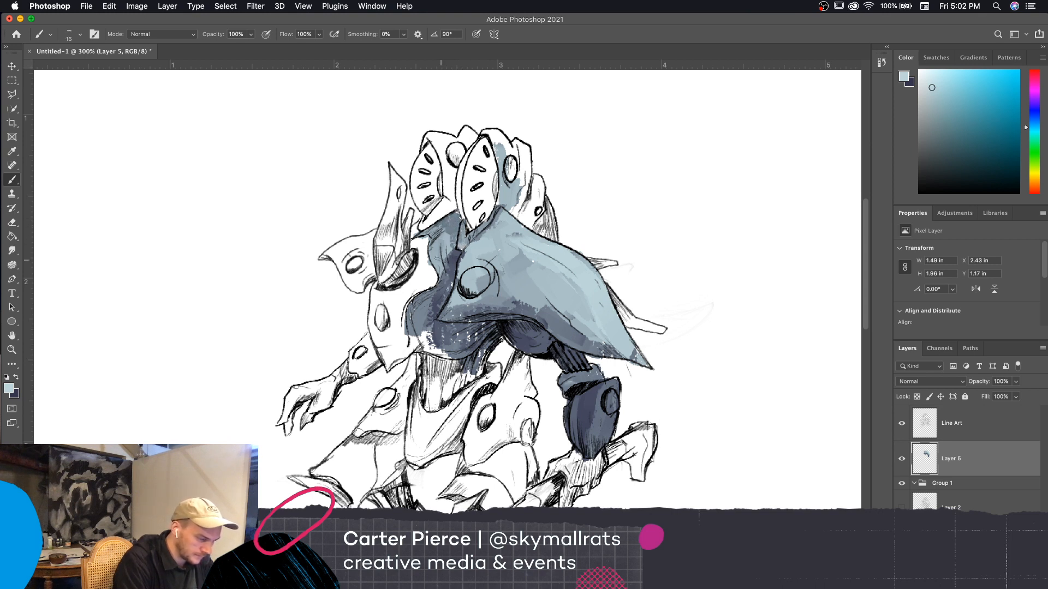
{"action": "mouse_move", "coordinate": [482, 210]}
{"action": "left_mouse_down"}
{"action": "mouse_move", "coordinate": [469, 218]}
{"action": "mouse_move", "coordinate": [464, 196]}
{"action": "mouse_move", "coordinate": [527, 209]}
{"action": "mouse_move", "coordinate": [508, 206]}
{"action": "mouse_move", "coordinate": [535, 224]}
{"action": "mouse_move", "coordinate": [533, 213]}
{"action": "mouse_move", "coordinate": [520, 215]}
{"action": "mouse_move", "coordinate": [536, 180]}
{"action": "mouse_move", "coordinate": [525, 191]}
{"action": "mouse_move", "coordinate": [523, 158]}
{"action": "mouse_move", "coordinate": [511, 175]}
{"action": "mouse_move", "coordinate": [491, 133]}
{"action": "mouse_move", "coordinate": [510, 169]}
{"action": "mouse_move", "coordinate": [496, 156]}
{"action": "mouse_move", "coordinate": [510, 213]}
{"action": "mouse_move", "coordinate": [502, 197]}
{"action": "left_mouse_up"}
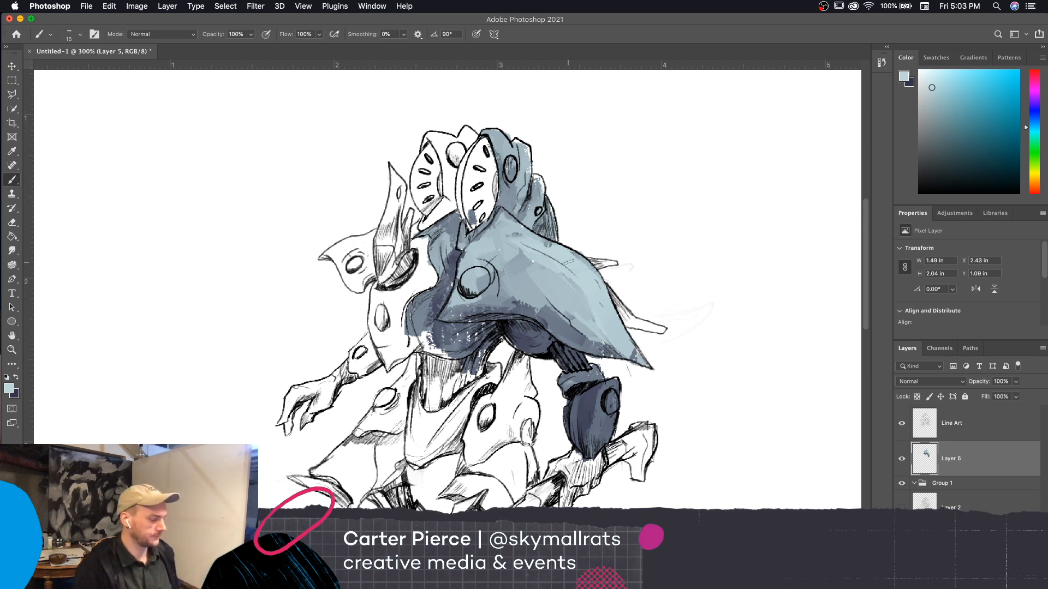
Swap to the dark navy and fill the two spikes protruding behind the shoulder plate with a small brush
{"action": "left_click_drag", "start_coordinate": [723, 400], "coordinate": [768, 420]}
{"action": "left_click_drag", "start_coordinate": [752, 445], "coordinate": [783, 368]}
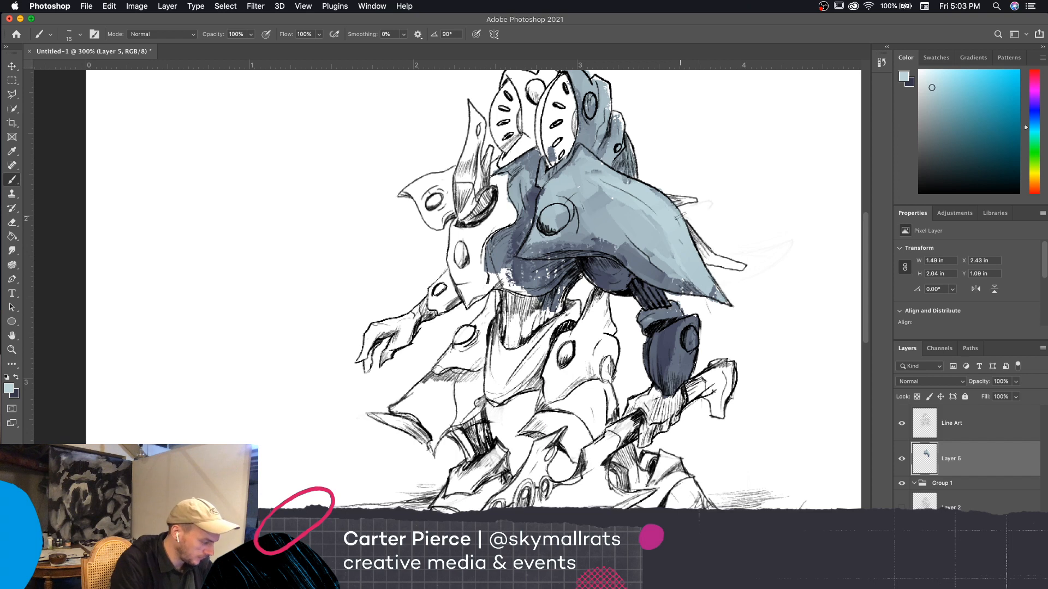
{"action": "key", "text": "x"}
{"action": "key", "text": "bracketleft"}
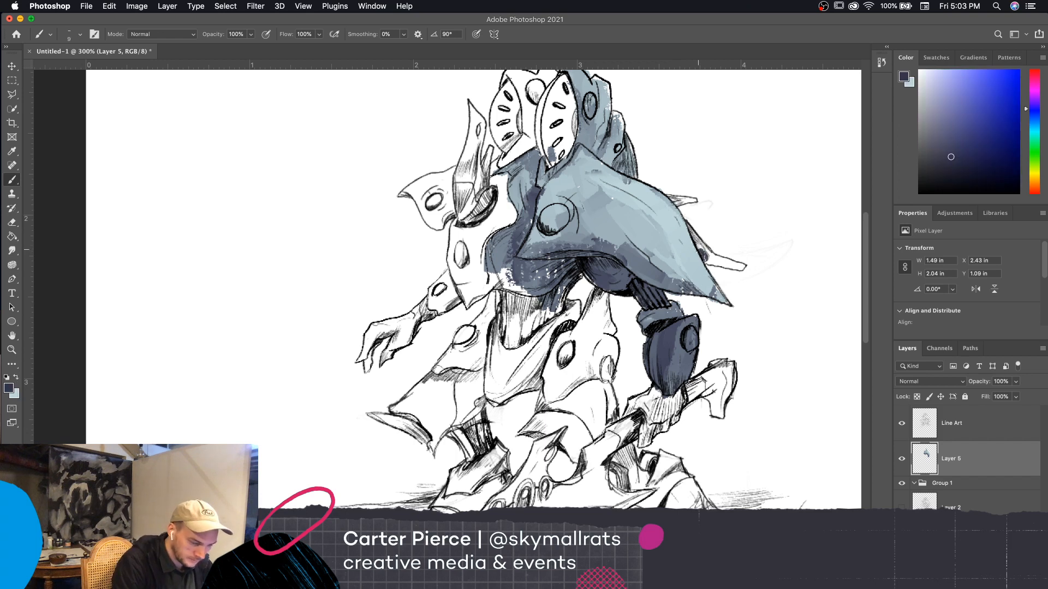
{"action": "left_click_drag", "start_coordinate": [690, 237], "coordinate": [709, 263]}
{"action": "key", "text": "bracketright"}
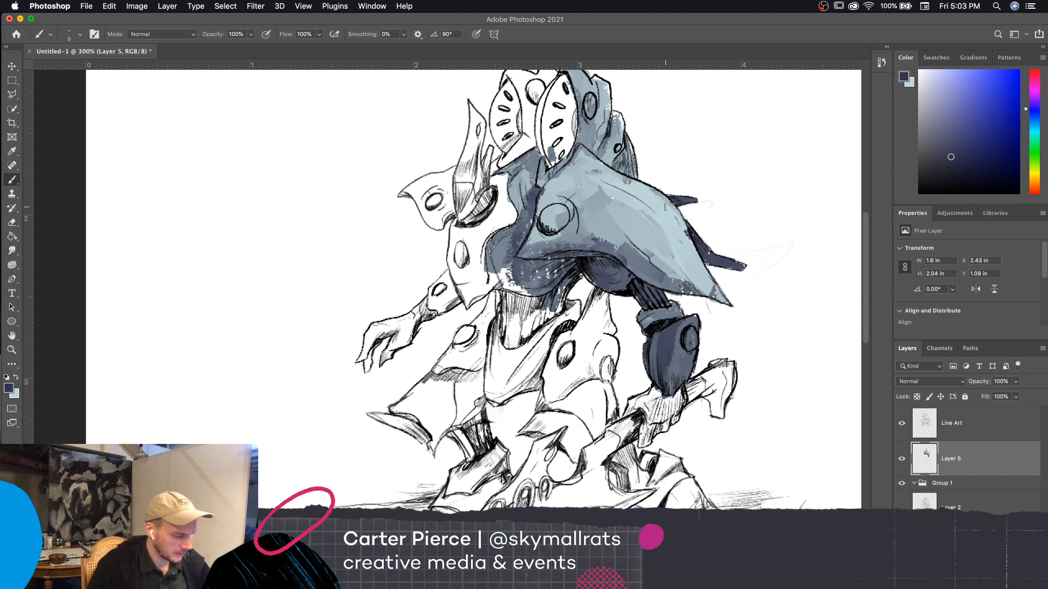
Select the Line Art layer together with Layer 5 and move the artwork to about X 1.29 in, Y 1.16 in on the page
{"action": "key", "text": "super+minus"}
{"action": "key", "text": "super+minus"}
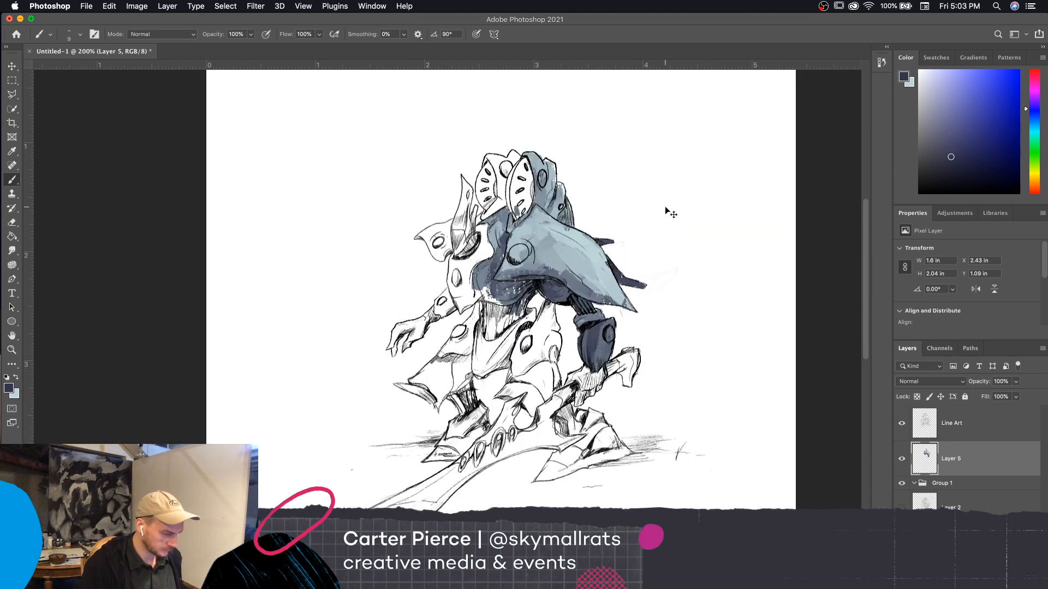
{"action": "key", "text": "super+plus"}
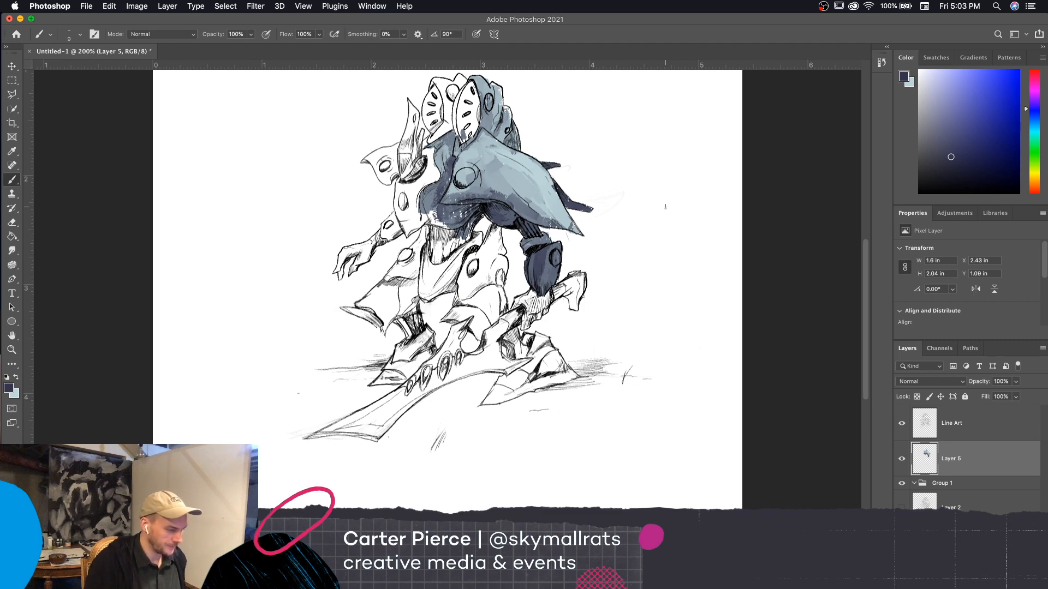
{"action": "key", "text": "super+minus"}
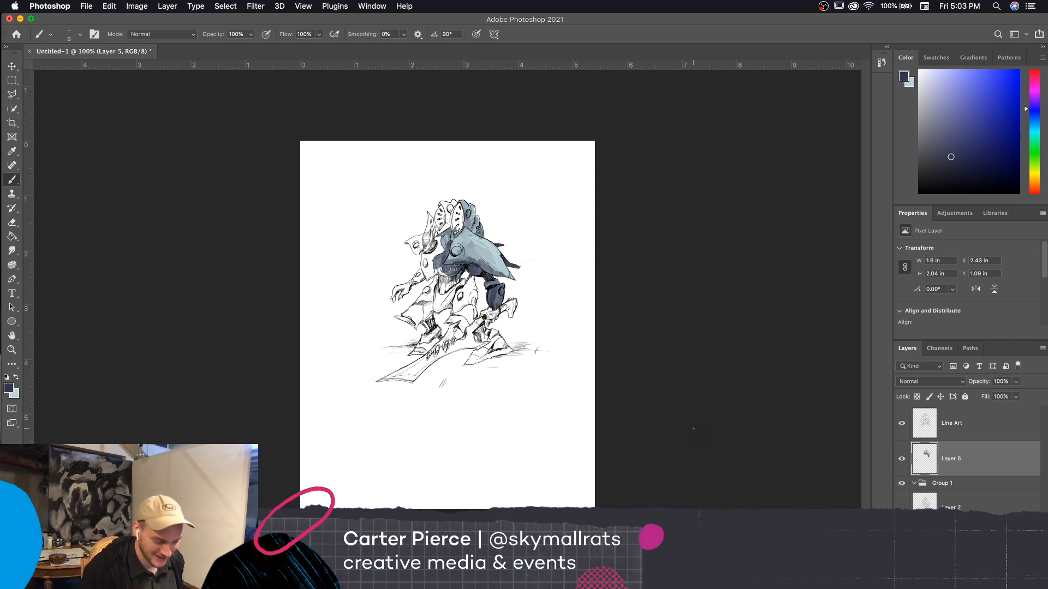
{"action": "left_click", "coordinate": [971, 419], "text": "shift"}
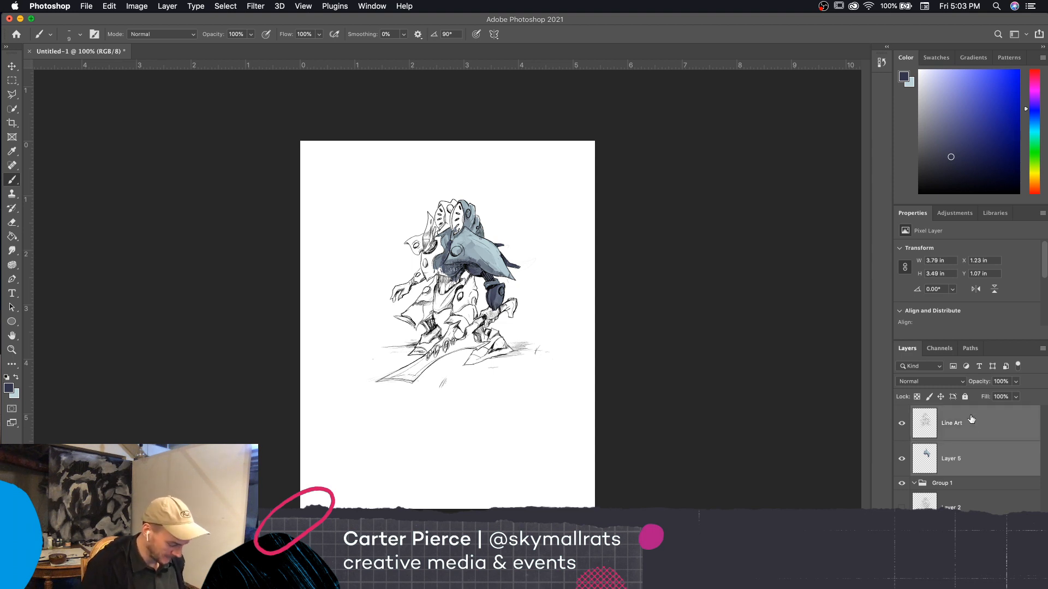
{"action": "key", "text": "super+t"}
{"action": "mouse_move", "coordinate": [499, 351]}
{"action": "left_mouse_down"}
{"action": "mouse_move", "coordinate": [536, 370]}
{"action": "mouse_move", "coordinate": [550, 435]}
{"action": "mouse_move", "coordinate": [537, 375]}
{"action": "mouse_move", "coordinate": [521, 356]}
{"action": "mouse_move", "coordinate": [482, 361]}
{"action": "left_mouse_up"}
{"action": "key", "text": "Return"}
{"action": "key", "text": "b"}
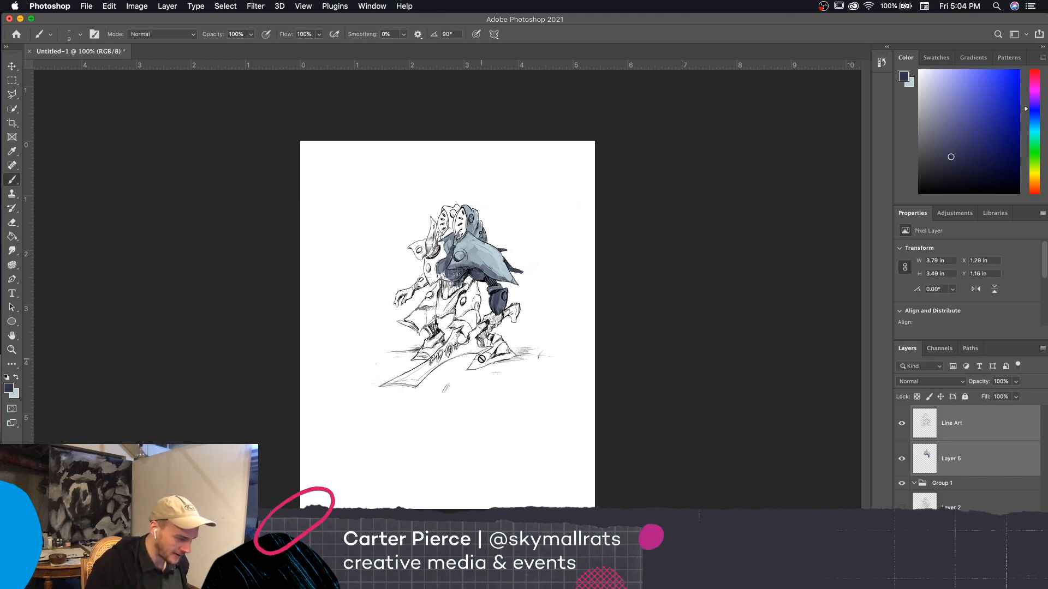
{"action": "scroll", "coordinate": [482, 361], "scroll_direction": "up", "scroll_amount": 2}
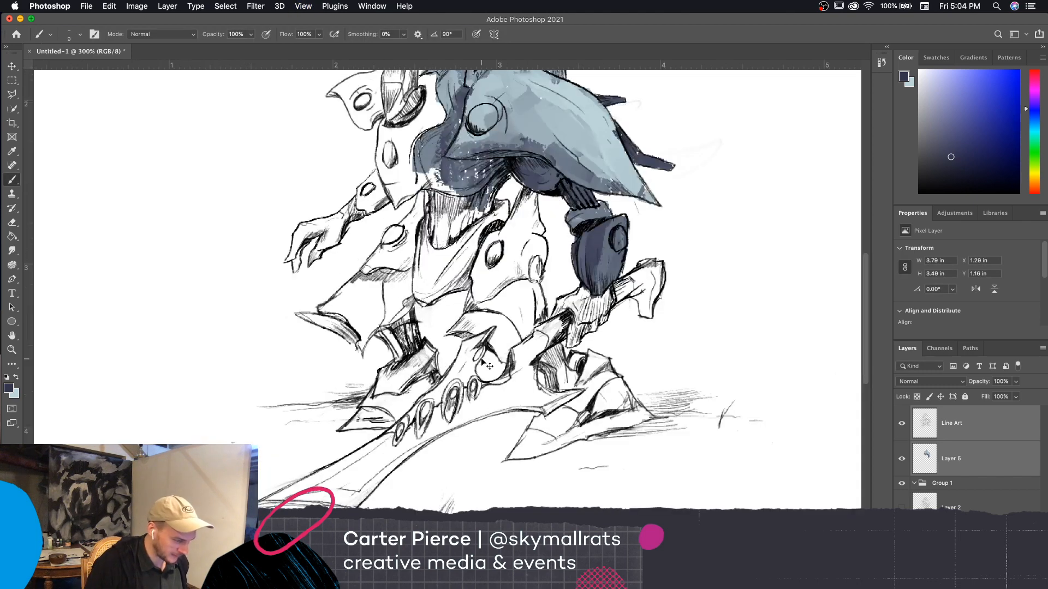
{"action": "scroll", "coordinate": [482, 361], "scroll_direction": "down", "scroll_amount": 1}
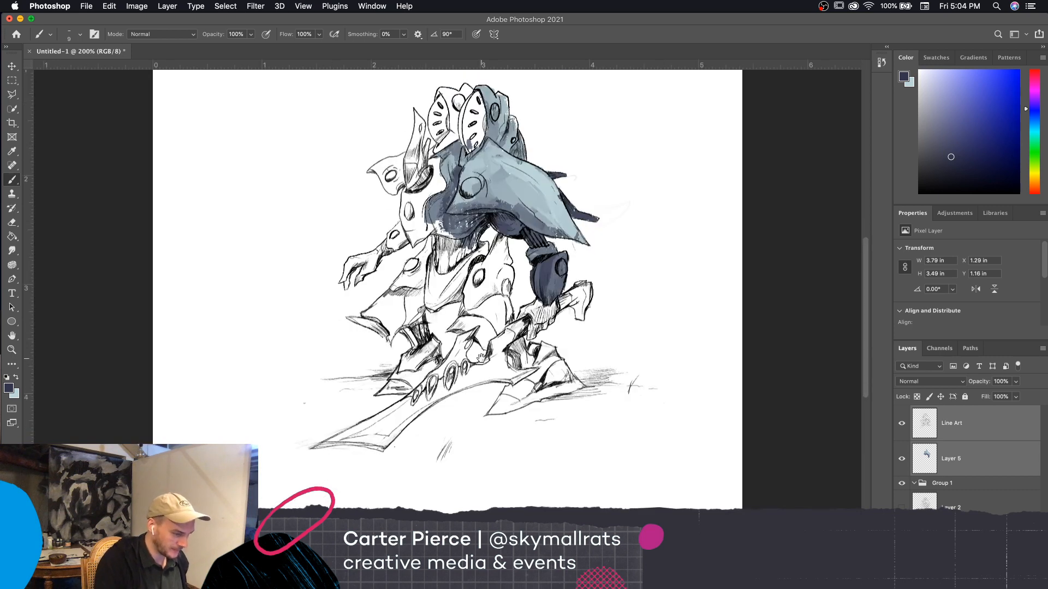
{"action": "scroll", "coordinate": [701, 470], "scroll_direction": "left", "scroll_amount": 2}
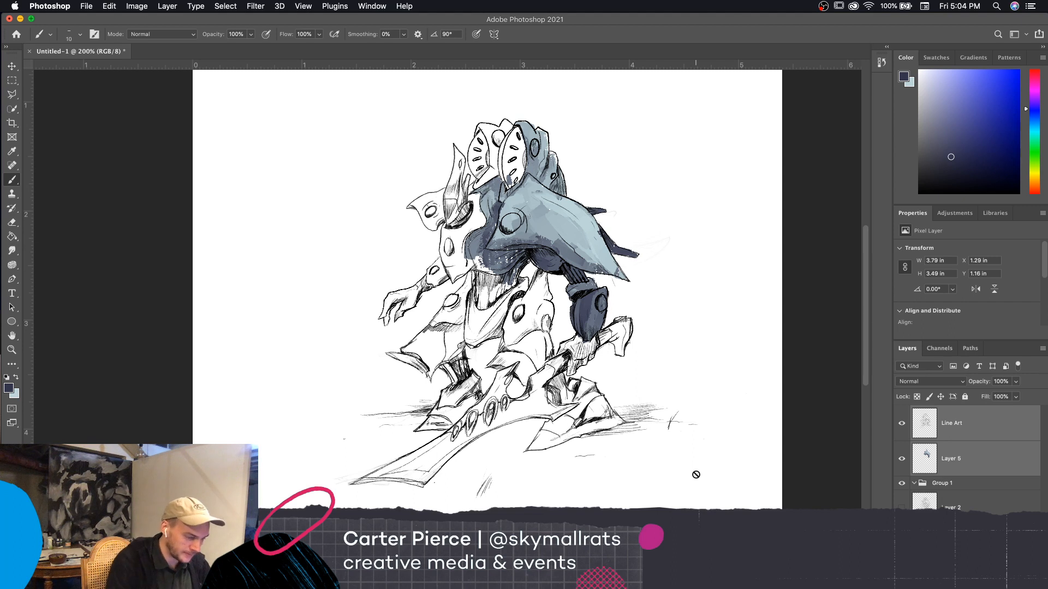
Make only Layer 5 active and paint the chest and side torso armor beside the shoulder plate blue-gray with a larger brush
{"action": "key", "text": "bracketright"}
{"action": "key", "text": "bracketright"}
{"action": "key", "text": "bracketright"}
{"action": "key", "text": "bracketright"}
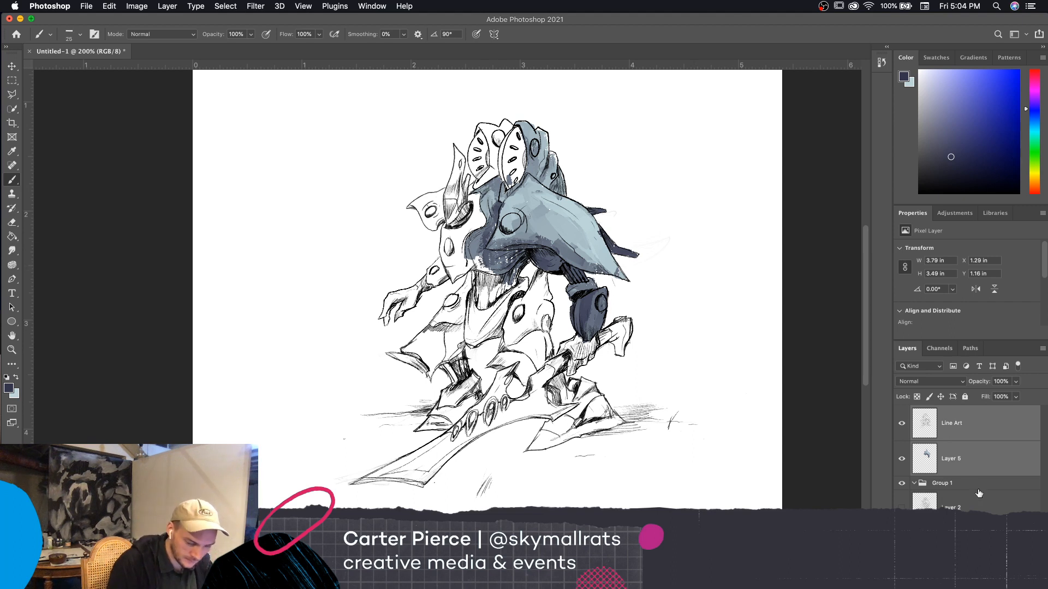
{"action": "left_click", "coordinate": [977, 463]}
{"action": "key", "text": "bracketright"}
{"action": "key", "text": "bracketright"}
{"action": "mouse_move", "coordinate": [482, 285]}
{"action": "left_mouse_down"}
{"action": "mouse_move", "coordinate": [491, 289]}
{"action": "mouse_move", "coordinate": [475, 261]}
{"action": "mouse_move", "coordinate": [454, 261]}
{"action": "mouse_move", "coordinate": [465, 252]}
{"action": "mouse_move", "coordinate": [447, 262]}
{"action": "mouse_move", "coordinate": [473, 221]}
{"action": "mouse_move", "coordinate": [450, 258]}
{"action": "mouse_move", "coordinate": [444, 234]}
{"action": "mouse_move", "coordinate": [456, 240]}
{"action": "mouse_move", "coordinate": [448, 266]}
{"action": "mouse_move", "coordinate": [478, 210]}
{"action": "mouse_move", "coordinate": [484, 235]}
{"action": "mouse_move", "coordinate": [471, 257]}
{"action": "mouse_move", "coordinate": [488, 188]}
{"action": "mouse_move", "coordinate": [480, 256]}
{"action": "mouse_move", "coordinate": [502, 256]}
{"action": "mouse_move", "coordinate": [475, 240]}
{"action": "left_mouse_up"}
{"action": "key", "text": "bracketleft"}
{"action": "key", "text": "bracketleft"}
{"action": "key", "text": "bracketright"}
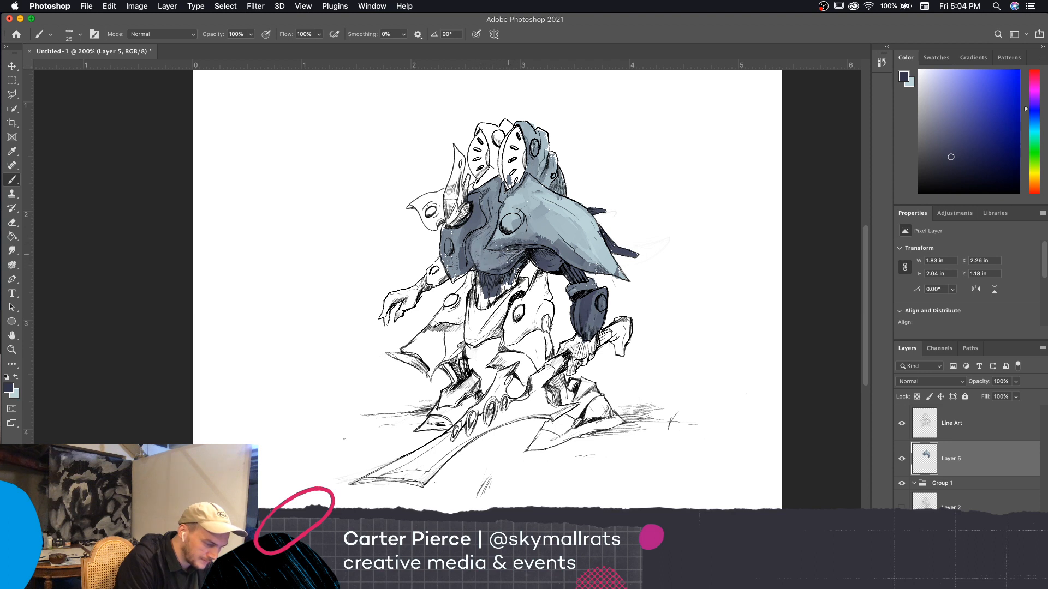
{"action": "left_click_drag", "start_coordinate": [520, 245], "coordinate": [505, 246]}
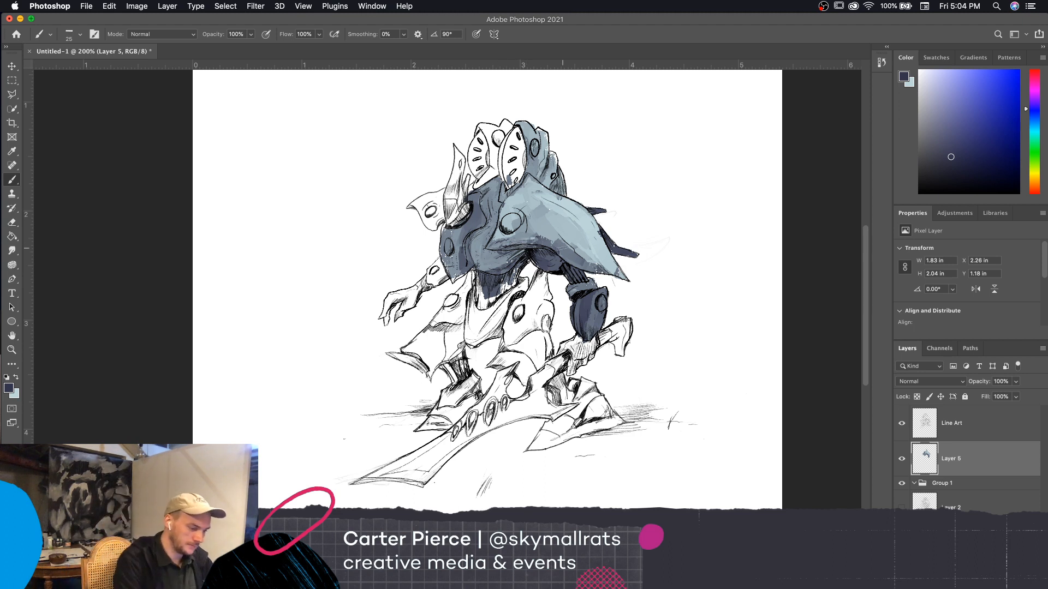
Fill the waist and the pelvis plate below the torso with dark navy, reducing the brush size for the edges
{"action": "left_click_drag", "start_coordinate": [571, 186], "coordinate": [580, 173]}
{"action": "key", "text": "bracketleft"}
{"action": "key", "text": "bracketright"}
{"action": "mouse_move", "coordinate": [499, 299]}
{"action": "left_mouse_down"}
{"action": "mouse_move", "coordinate": [494, 277]}
{"action": "mouse_move", "coordinate": [483, 317]}
{"action": "left_mouse_up"}
{"action": "left_click_drag", "start_coordinate": [488, 276], "coordinate": [476, 332]}
{"action": "key", "text": "bracketleft"}
{"action": "mouse_move", "coordinate": [478, 284]}
{"action": "left_mouse_down"}
{"action": "mouse_move", "coordinate": [485, 317]}
{"action": "mouse_move", "coordinate": [494, 303]}
{"action": "mouse_move", "coordinate": [506, 308]}
{"action": "mouse_move", "coordinate": [495, 321]}
{"action": "mouse_move", "coordinate": [512, 270]}
{"action": "mouse_move", "coordinate": [525, 267]}
{"action": "left_mouse_up"}
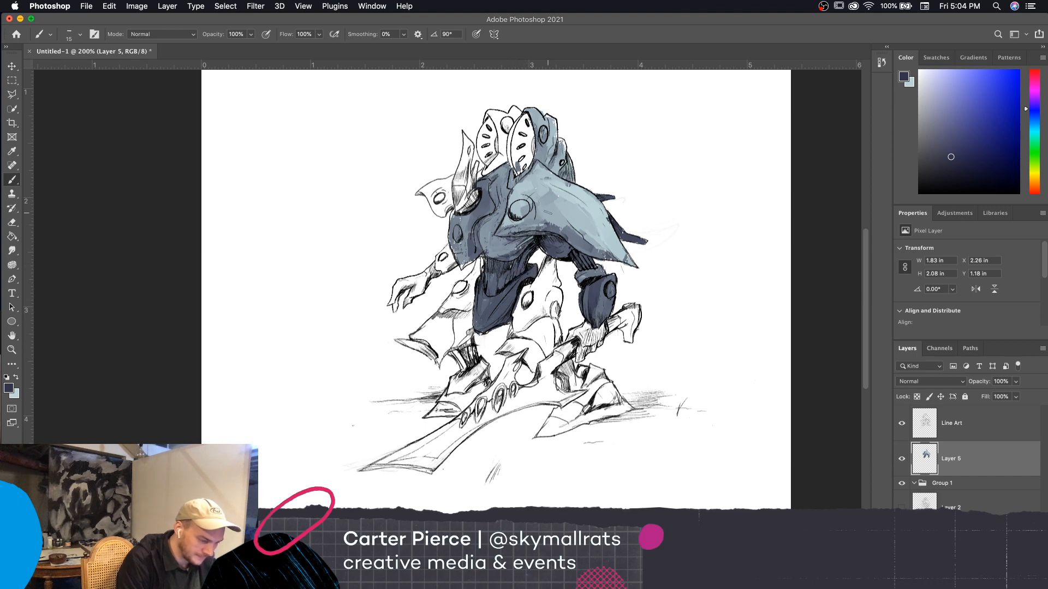
Paint the upper thigh armor of the sword-side leg navy with a size 10 brush, right beside the pelvis plate
{"action": "scroll", "coordinate": [680, 277], "scroll_direction": "down", "scroll_amount": 3}
{"action": "scroll", "coordinate": [679, 276], "scroll_direction": "left", "scroll_amount": 2}
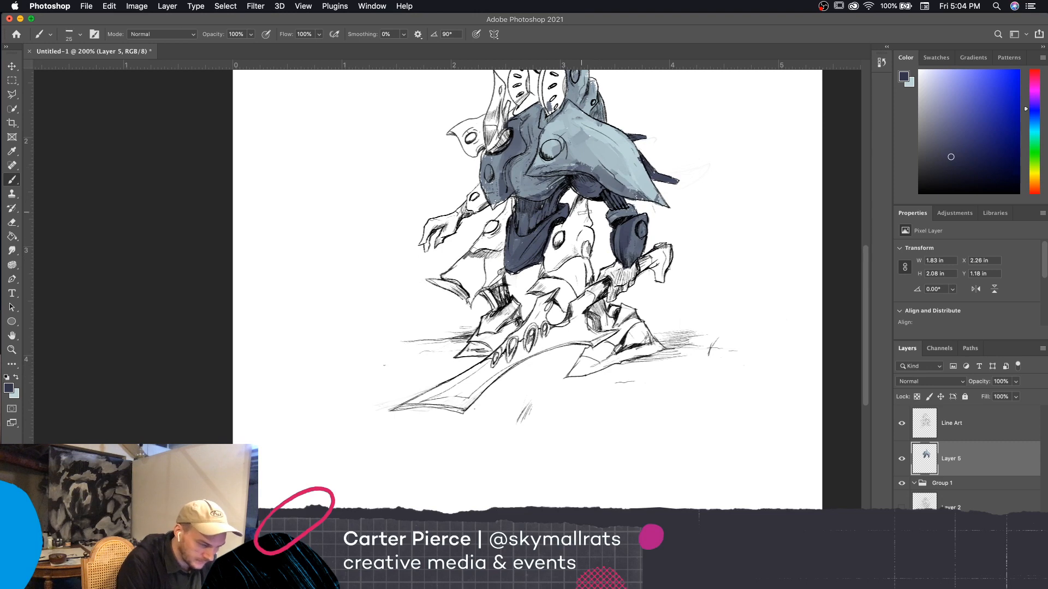
{"action": "key", "text": "bracketleft"}
{"action": "mouse_move", "coordinate": [572, 235]}
{"action": "left_mouse_down"}
{"action": "mouse_move", "coordinate": [574, 206]}
{"action": "mouse_move", "coordinate": [546, 267]}
{"action": "mouse_move", "coordinate": [588, 238]}
{"action": "mouse_move", "coordinate": [581, 232]}
{"action": "left_mouse_up"}
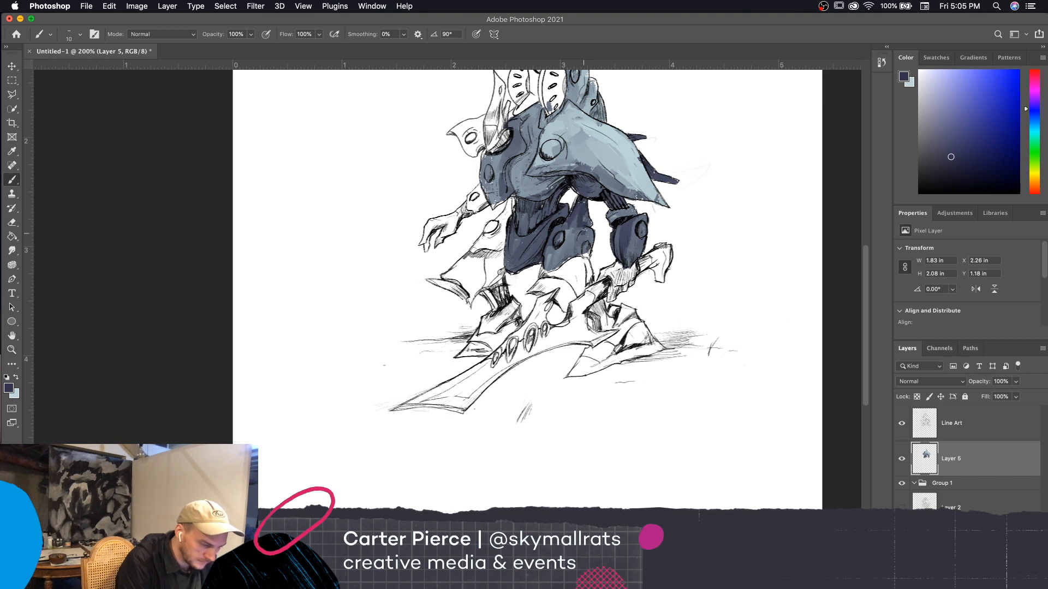
Paint the knee plate of the sword-side leg blue-gray and the pointed guard beneath it dark navy
{"action": "left_click_drag", "start_coordinate": [616, 275], "coordinate": [639, 239]}
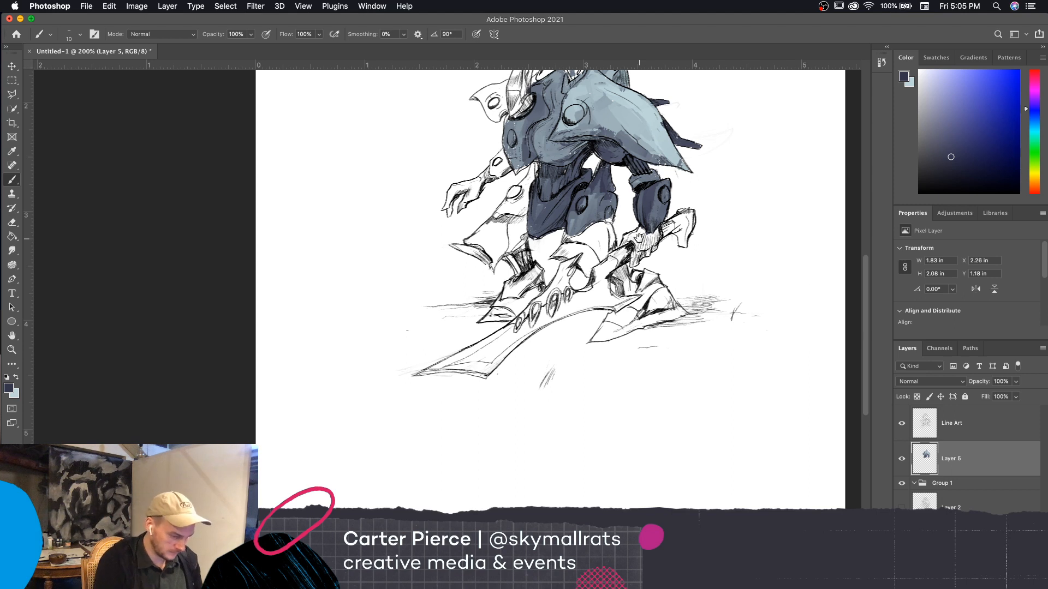
{"action": "left_click_drag", "start_coordinate": [639, 239], "coordinate": [645, 236]}
{"action": "left_click_drag", "start_coordinate": [704, 393], "coordinate": [713, 389]}
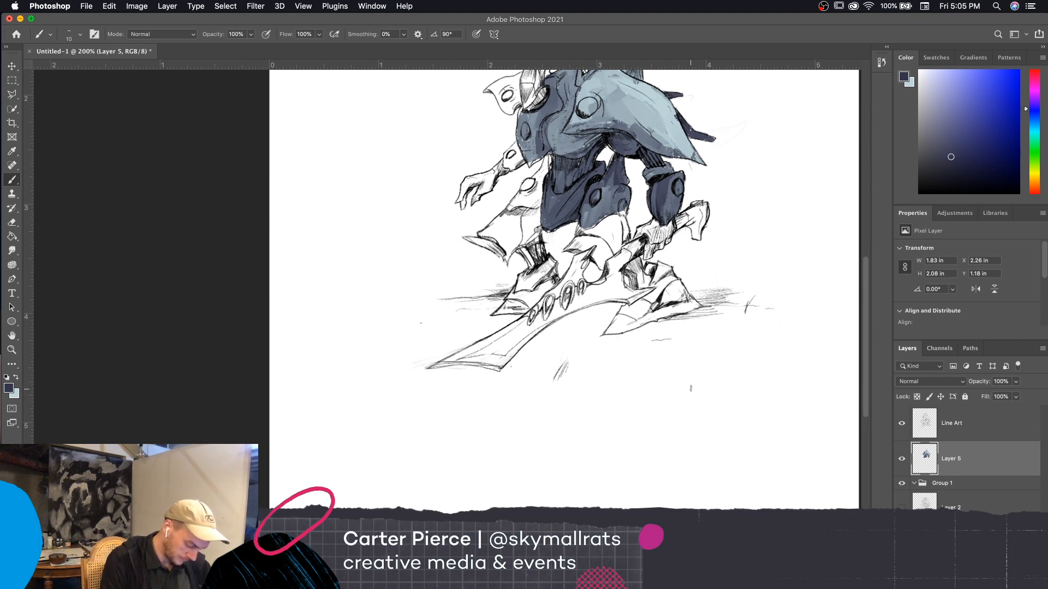
{"action": "key", "text": "bracketright"}
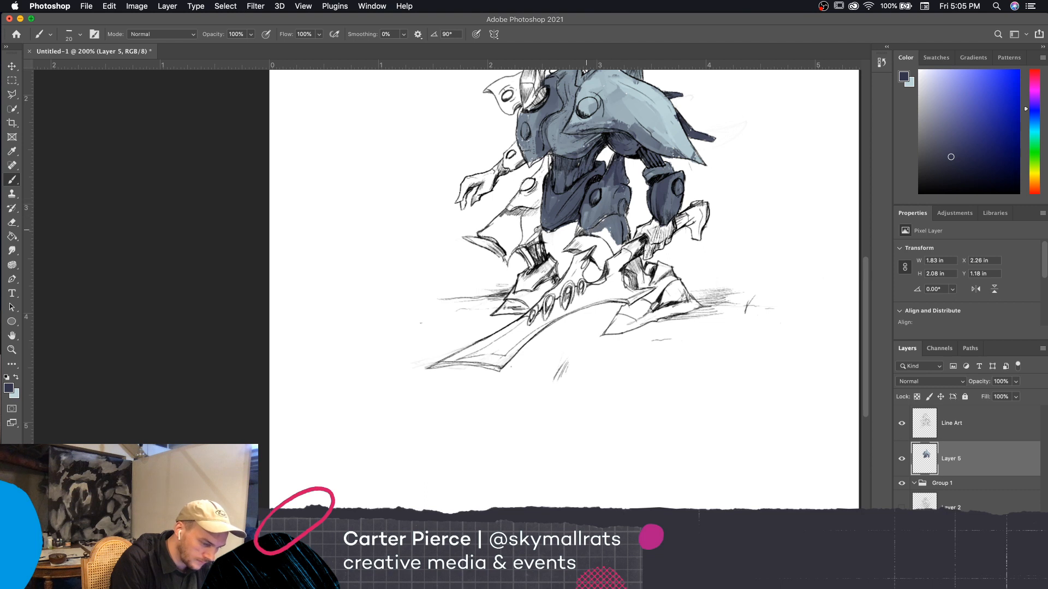
{"action": "left_click_drag", "start_coordinate": [573, 244], "coordinate": [585, 238]}
{"action": "key", "text": "bracketright"}
{"action": "key", "text": "bracketleft"}
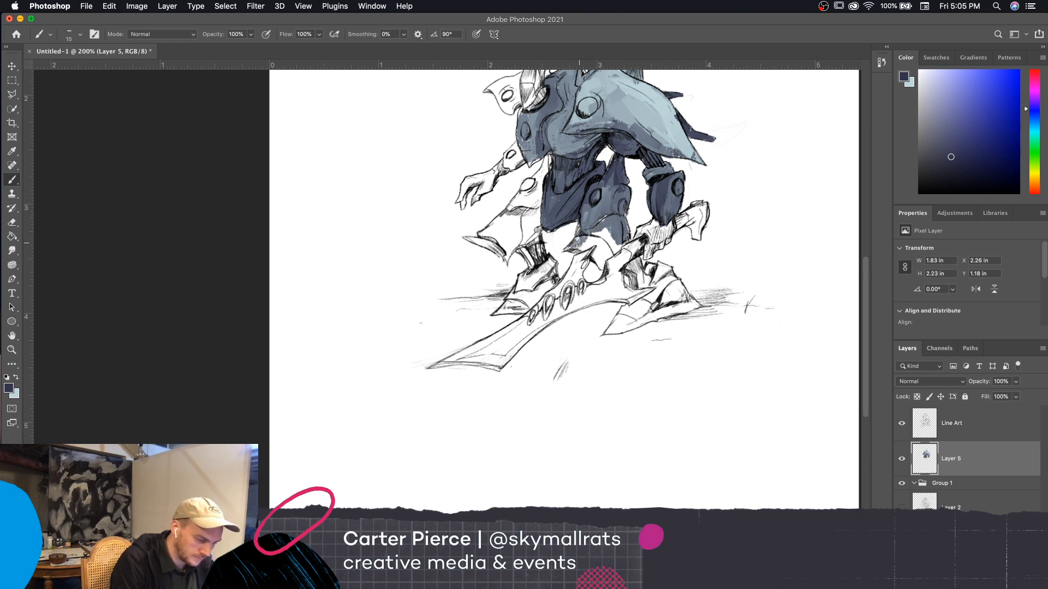
{"action": "mouse_move", "coordinate": [585, 248]}
{"action": "left_mouse_down"}
{"action": "mouse_move", "coordinate": [579, 232]}
{"action": "mouse_move", "coordinate": [600, 266]}
{"action": "mouse_move", "coordinate": [613, 248]}
{"action": "mouse_move", "coordinate": [604, 235]}
{"action": "mouse_move", "coordinate": [621, 246]}
{"action": "mouse_move", "coordinate": [601, 229]}
{"action": "left_mouse_up"}
{"action": "key", "text": "bracketright"}
{"action": "key", "text": "bracketright"}
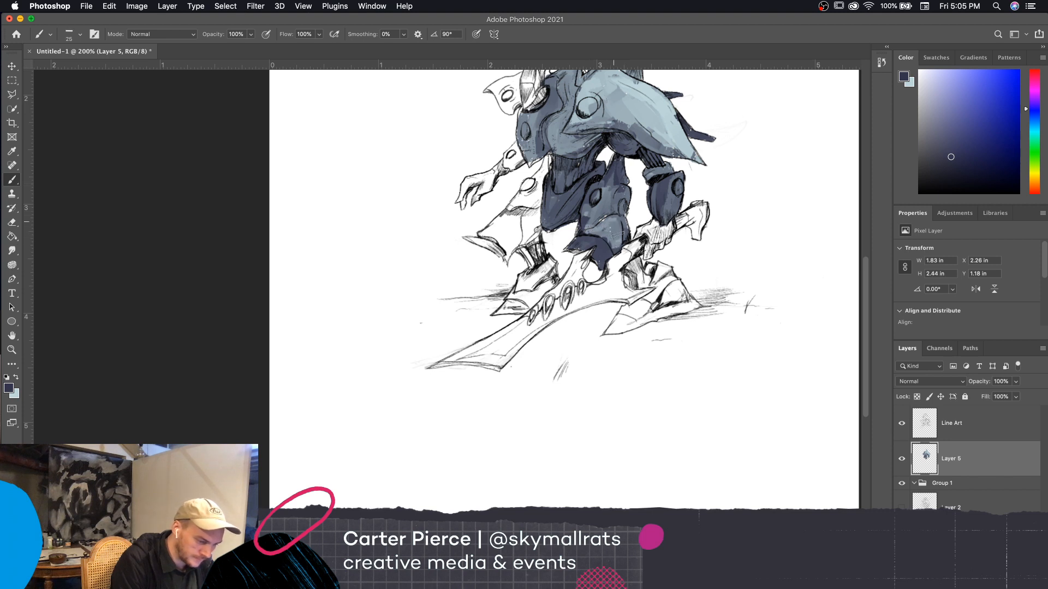
Fill the flared thigh armor and exposed lower leg on the open-handed side with navy and blue-gray, using a size 25 brush
{"action": "scroll", "coordinate": [733, 221], "scroll_direction": "up", "scroll_amount": 3}
{"action": "scroll", "coordinate": [734, 221], "scroll_direction": "left", "scroll_amount": 3}
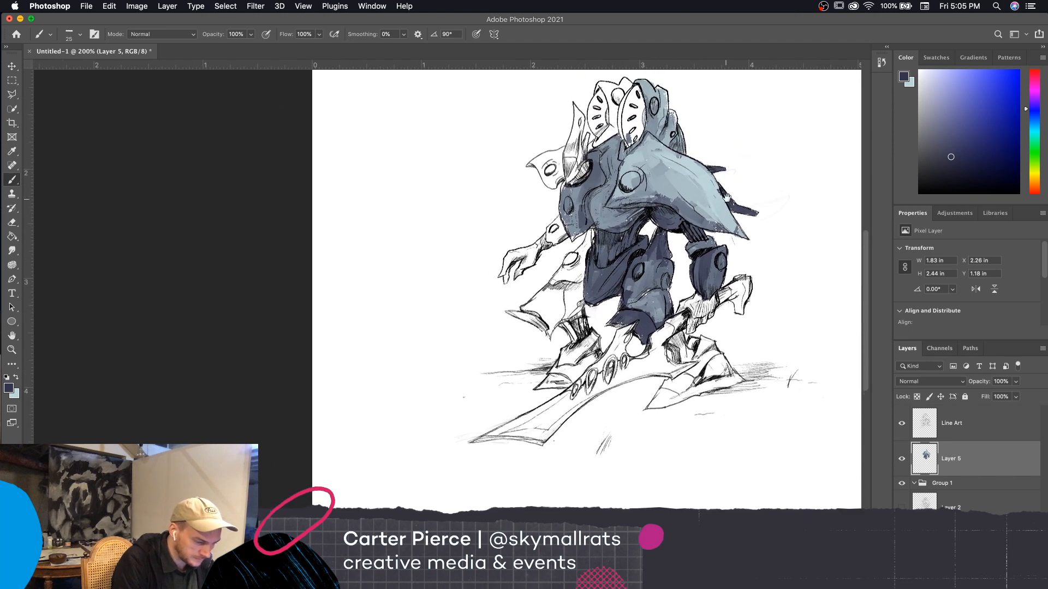
{"action": "mouse_move", "coordinate": [566, 275]}
{"action": "left_mouse_down"}
{"action": "mouse_move", "coordinate": [552, 276]}
{"action": "mouse_move", "coordinate": [568, 280]}
{"action": "mouse_move", "coordinate": [567, 309]}
{"action": "mouse_move", "coordinate": [586, 284]}
{"action": "mouse_move", "coordinate": [567, 267]}
{"action": "mouse_move", "coordinate": [598, 273]}
{"action": "mouse_move", "coordinate": [589, 295]}
{"action": "mouse_move", "coordinate": [600, 315]}
{"action": "mouse_move", "coordinate": [604, 300]}
{"action": "left_mouse_up"}
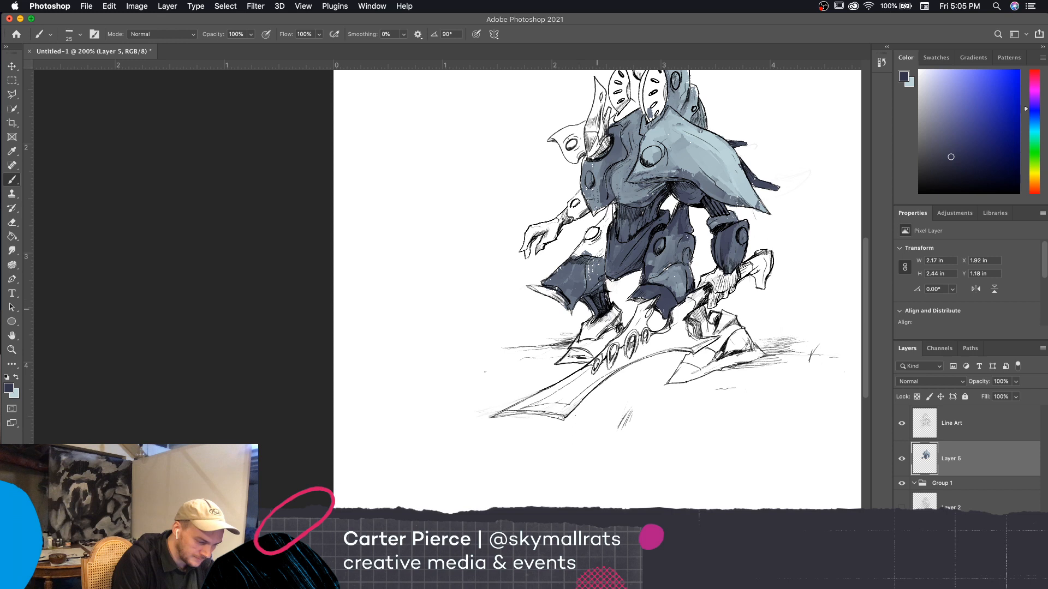
{"action": "mouse_move", "coordinate": [602, 215]}
{"action": "left_mouse_down"}
{"action": "mouse_move", "coordinate": [601, 254]}
{"action": "mouse_move", "coordinate": [582, 248]}
{"action": "left_mouse_up"}
{"action": "key", "text": "bracketleft"}
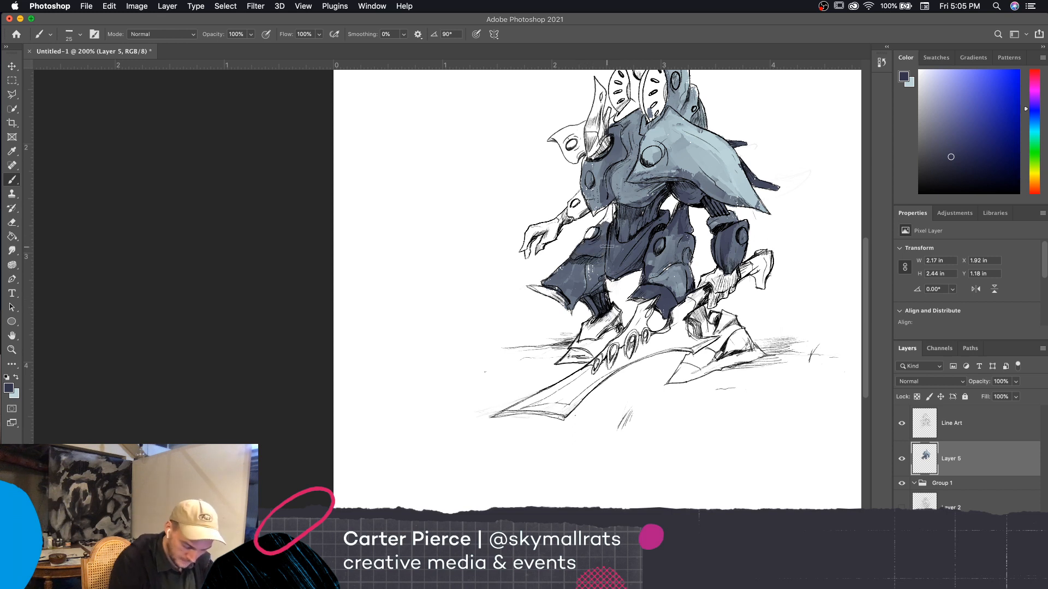
{"action": "key", "text": "bracketleft"}
{"action": "key", "text": "bracketleft"}
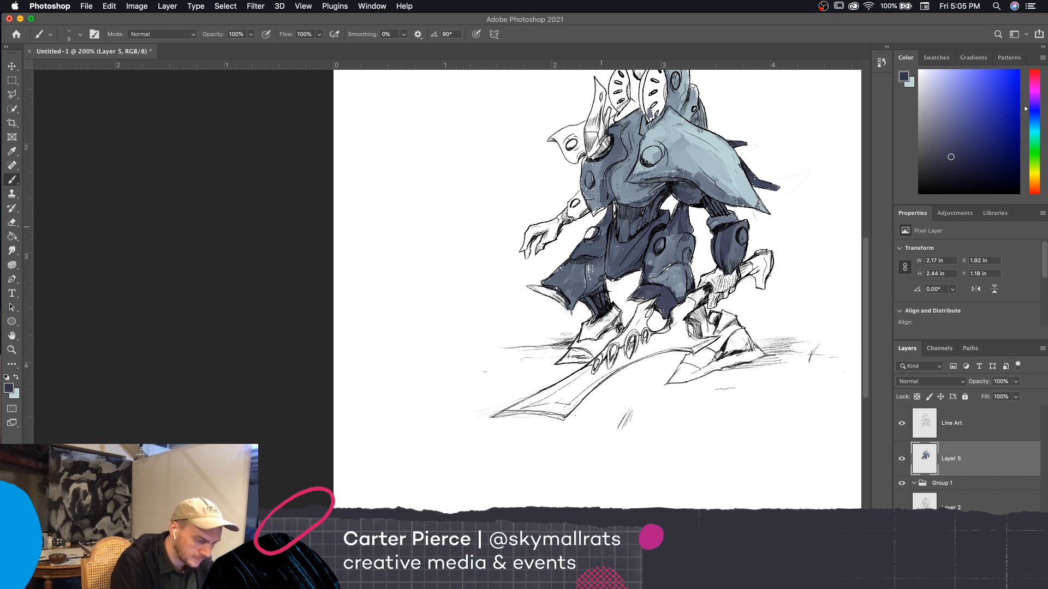
Touch up the knee and thigh plates of the sword-side leg with a smaller brush at 300% zoom
{"action": "left_click_drag", "start_coordinate": [735, 445], "coordinate": [688, 462]}
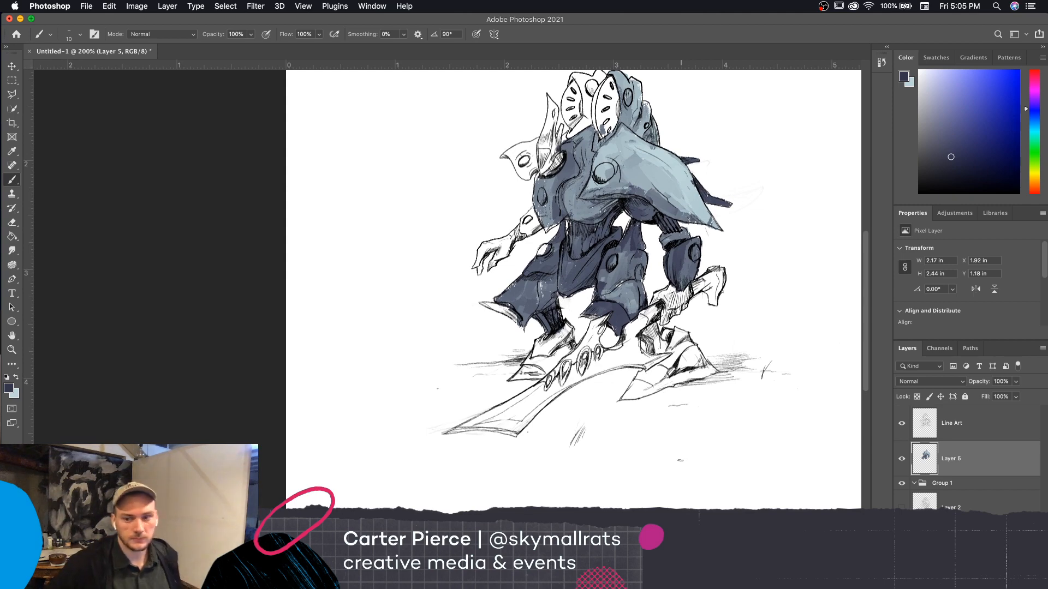
{"action": "key", "text": "super+plus"}
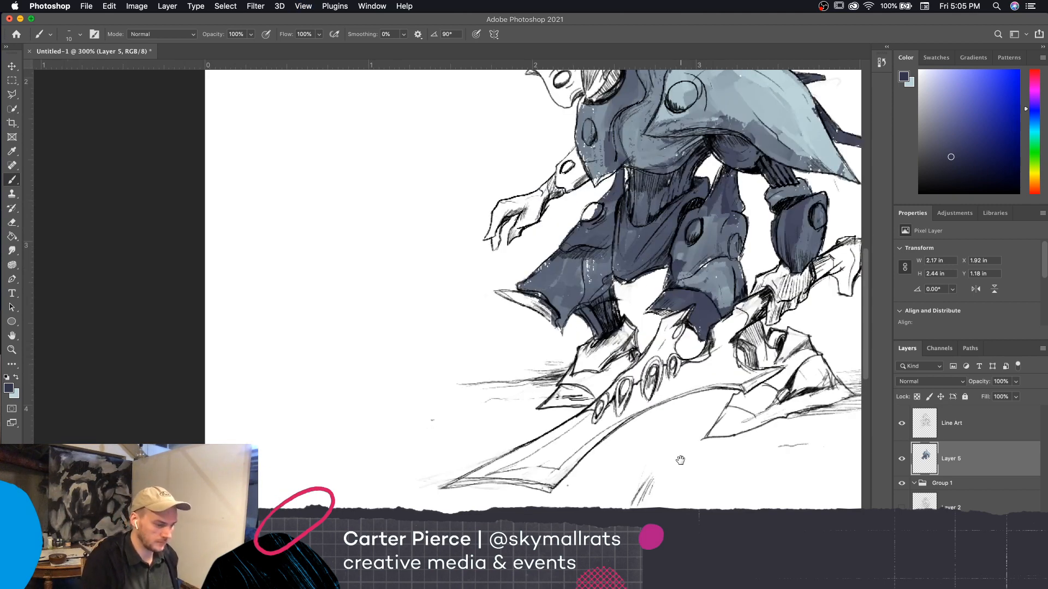
{"action": "mouse_move", "coordinate": [698, 460]}
{"action": "left_mouse_down"}
{"action": "mouse_move", "coordinate": [685, 492]}
{"action": "mouse_move", "coordinate": [650, 524]}
{"action": "left_mouse_up"}
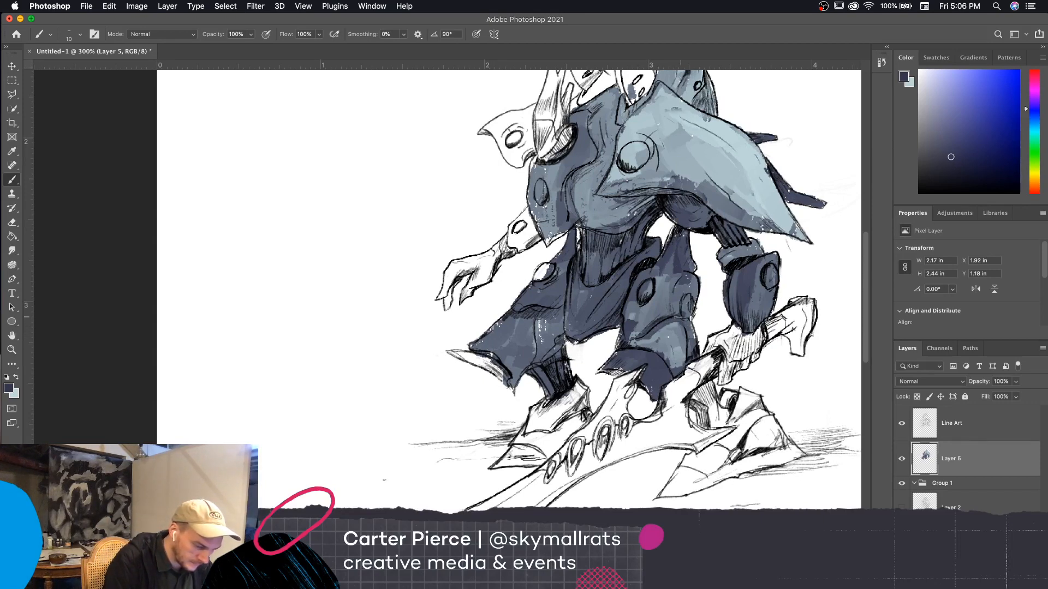
{"action": "mouse_move", "coordinate": [673, 316]}
{"action": "left_mouse_down"}
{"action": "mouse_move", "coordinate": [678, 283]}
{"action": "mouse_move", "coordinate": [680, 318]}
{"action": "left_mouse_up"}
{"action": "key", "text": "bracketleft"}
{"action": "key", "text": "bracketleft"}
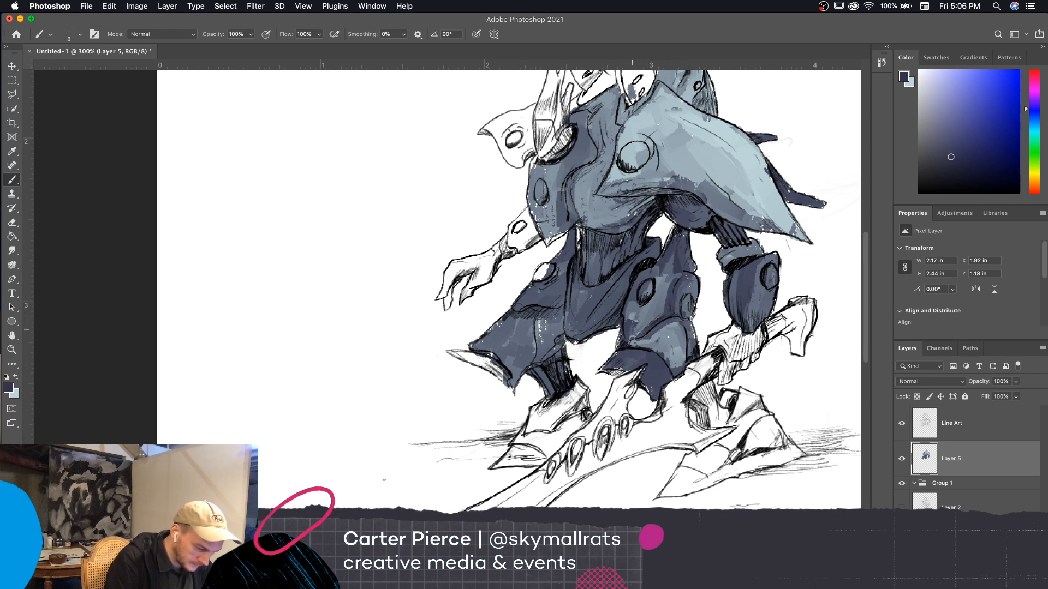
{"action": "left_click_drag", "start_coordinate": [632, 329], "coordinate": [628, 319]}
Brush lighter blue-gray tones over the pelvis plate and the adjoining thigh armor with a size 20 brush
{"action": "key", "text": "bracketright"}
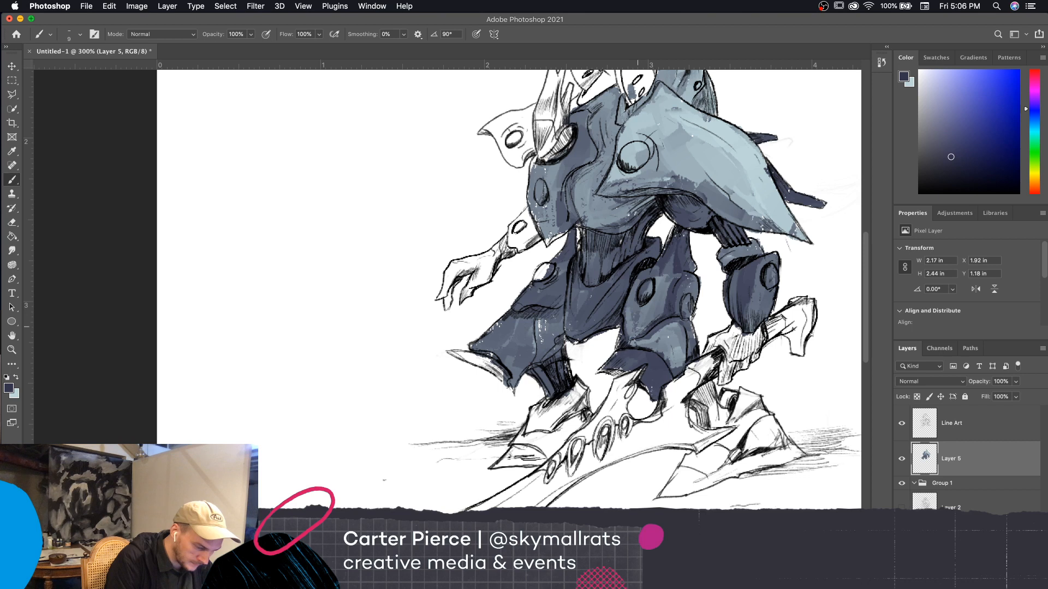
{"action": "key", "text": "bracketright"}
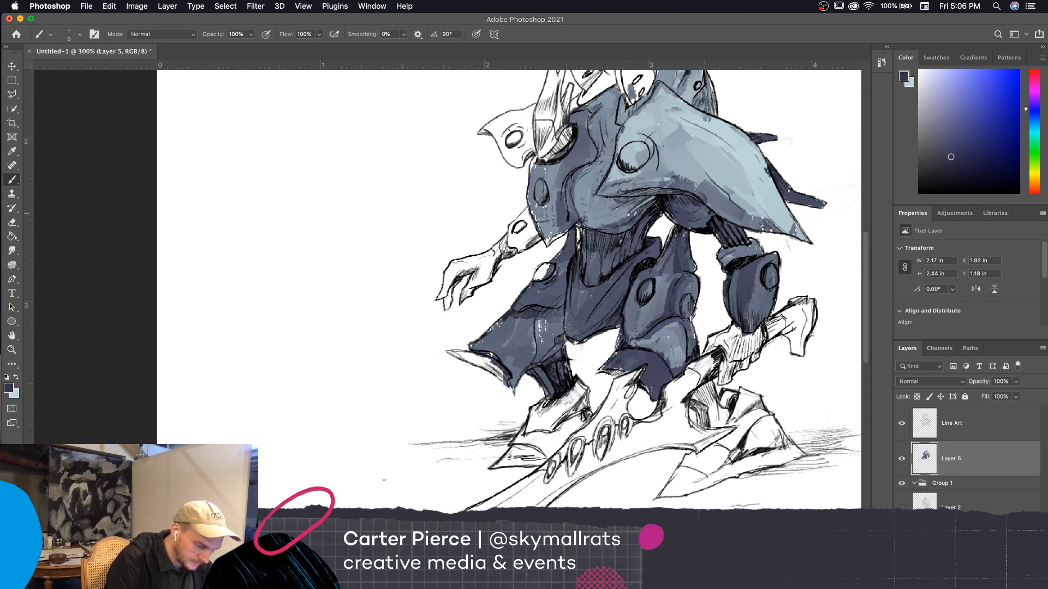
{"action": "key", "text": "bracketright"}
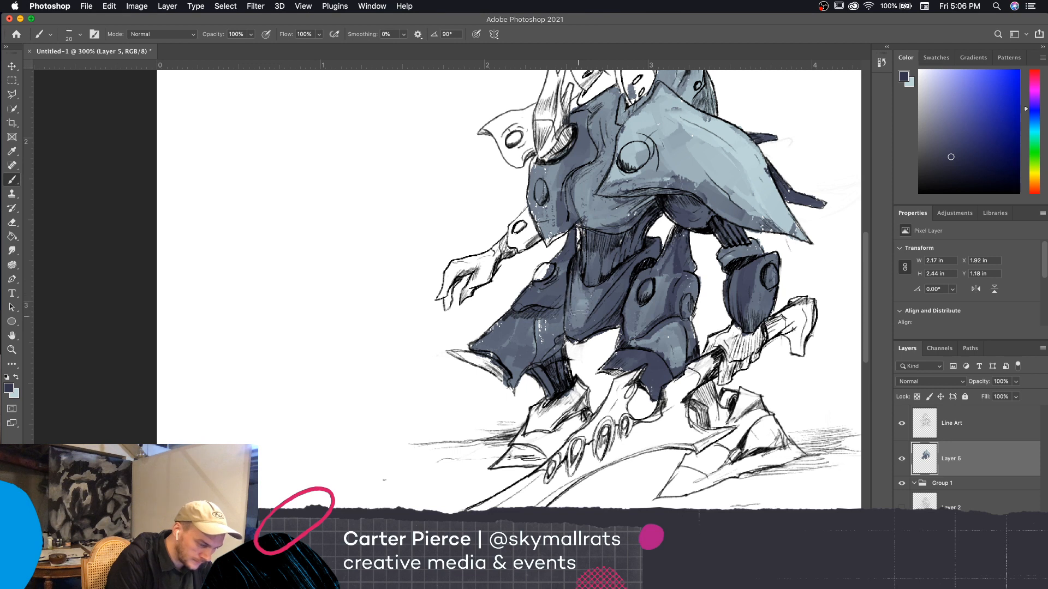
{"action": "key", "text": "bracketleft"}
{"action": "key", "text": "bracketleft"}
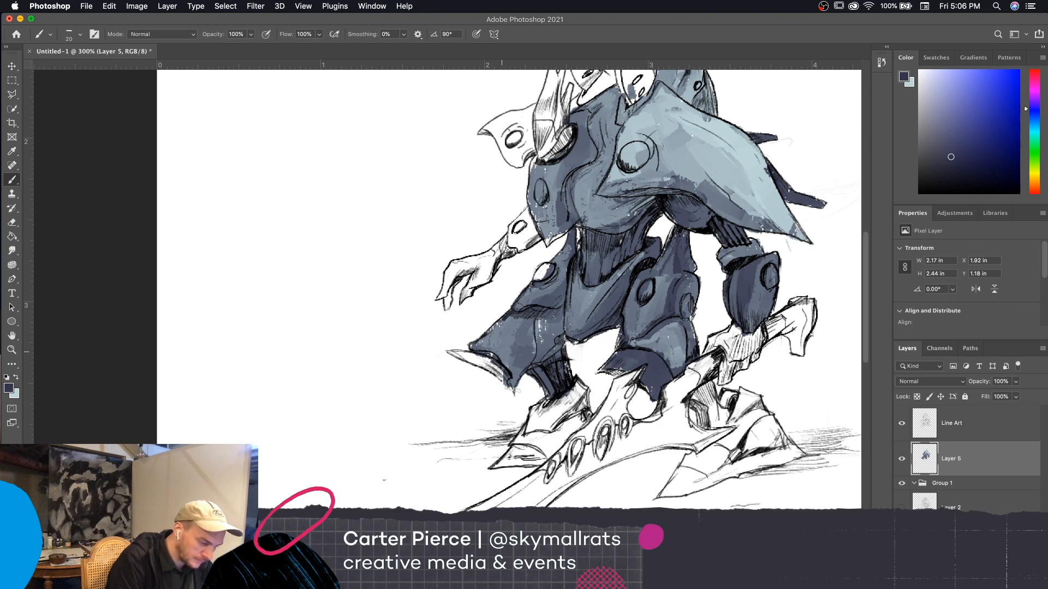
Paint the upper arm above the open hand dark navy with a size 10 brush
{"action": "mouse_move", "coordinate": [750, 488]}
{"action": "left_mouse_down"}
{"action": "mouse_move", "coordinate": [712, 521]}
{"action": "mouse_move", "coordinate": [743, 588]}
{"action": "left_mouse_up"}
{"action": "key", "text": "bracketleft"}
{"action": "mouse_move", "coordinate": [526, 338]}
{"action": "left_mouse_down"}
{"action": "mouse_move", "coordinate": [509, 349]}
{"action": "mouse_move", "coordinate": [505, 330]}
{"action": "mouse_move", "coordinate": [527, 326]}
{"action": "mouse_move", "coordinate": [505, 319]}
{"action": "left_mouse_up"}
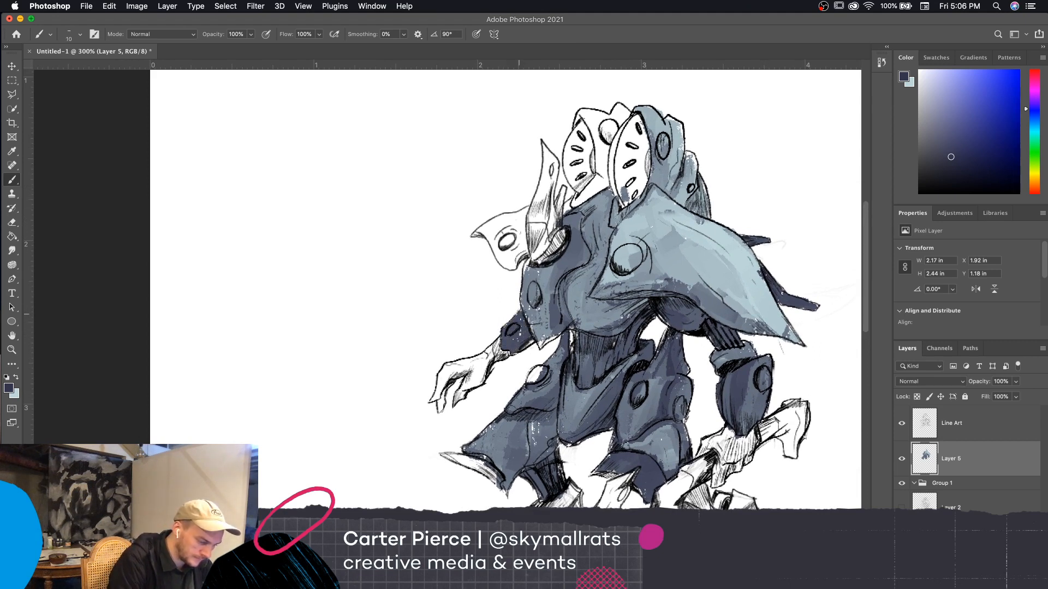
Paint the ankle and the upper foot armor behind the sword in dark navy
{"action": "mouse_move", "coordinate": [611, 343]}
{"action": "left_mouse_down"}
{"action": "mouse_move", "coordinate": [672, 250]}
{"action": "mouse_move", "coordinate": [597, 191]}
{"action": "left_mouse_up"}
{"action": "left_click_drag", "start_coordinate": [685, 405], "coordinate": [626, 352]}
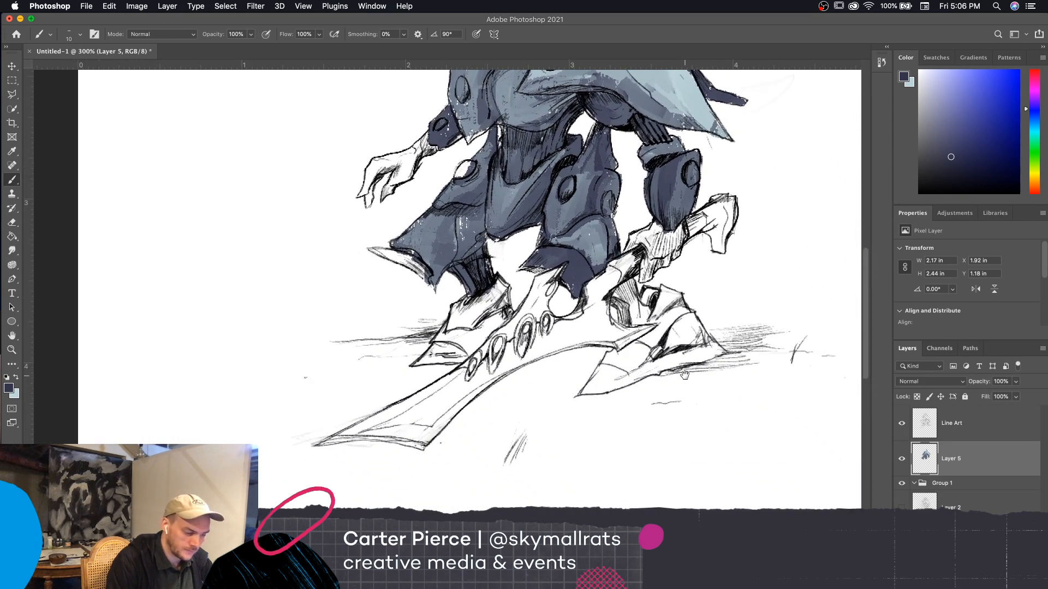
{"action": "mouse_move", "coordinate": [621, 294]}
{"action": "left_mouse_down"}
{"action": "mouse_move", "coordinate": [633, 309]}
{"action": "mouse_move", "coordinate": [636, 280]}
{"action": "mouse_move", "coordinate": [645, 329]}
{"action": "left_mouse_up"}
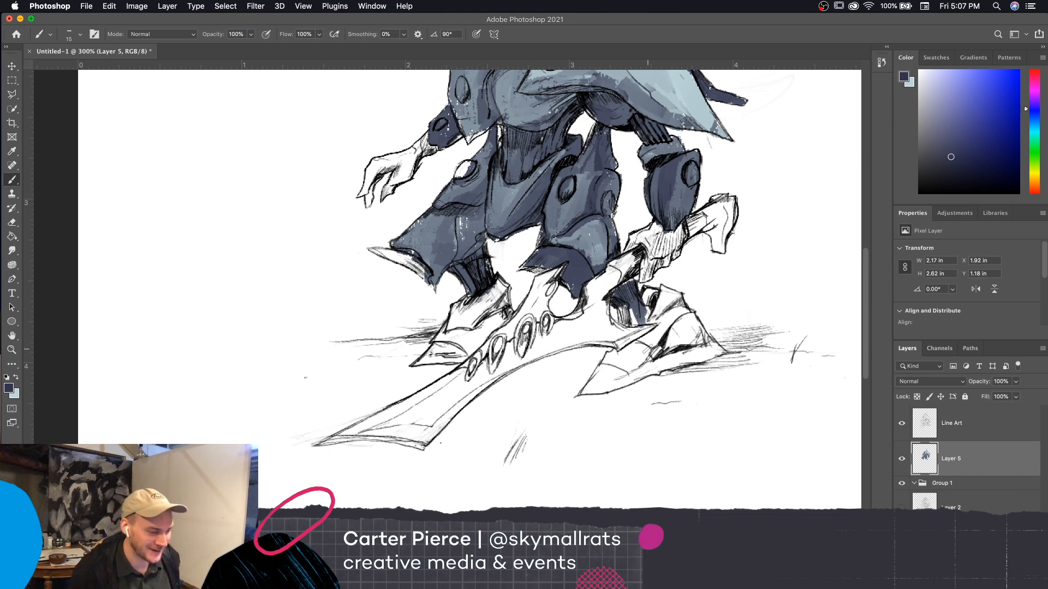
{"action": "scroll", "coordinate": [737, 433], "scroll_direction": "up", "scroll_amount": 5}
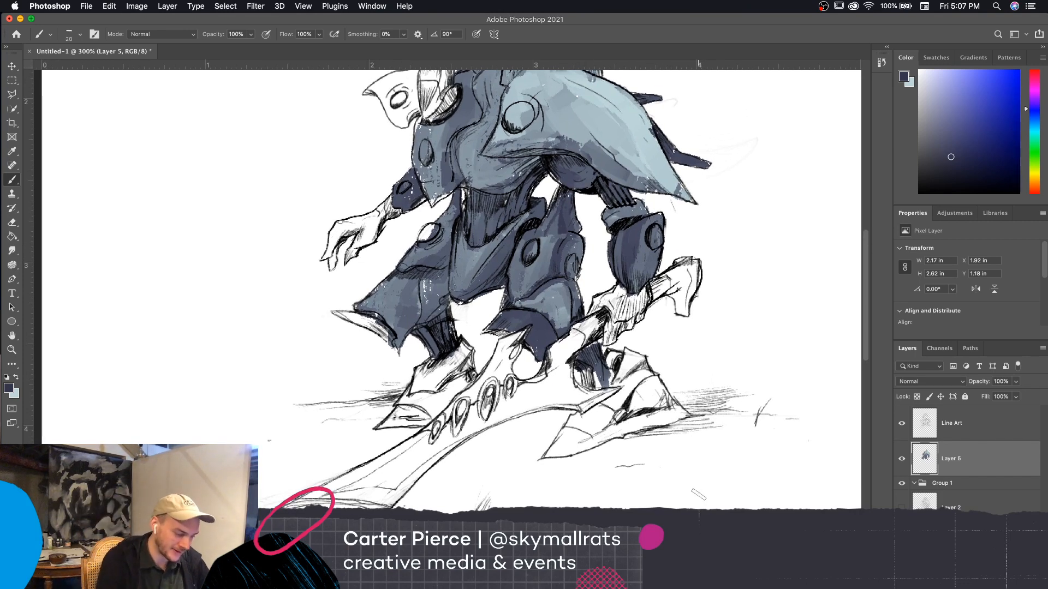
{"action": "mouse_move", "coordinate": [586, 369]}
{"action": "left_mouse_down"}
{"action": "mouse_move", "coordinate": [597, 391]}
{"action": "mouse_move", "coordinate": [619, 385]}
{"action": "left_mouse_up"}
{"action": "mouse_move", "coordinate": [631, 348]}
{"action": "left_mouse_down"}
{"action": "mouse_move", "coordinate": [604, 374]}
{"action": "mouse_move", "coordinate": [636, 354]}
{"action": "mouse_move", "coordinate": [617, 386]}
{"action": "mouse_move", "coordinate": [625, 389]}
{"action": "mouse_move", "coordinate": [630, 350]}
{"action": "mouse_move", "coordinate": [601, 406]}
{"action": "left_mouse_up"}
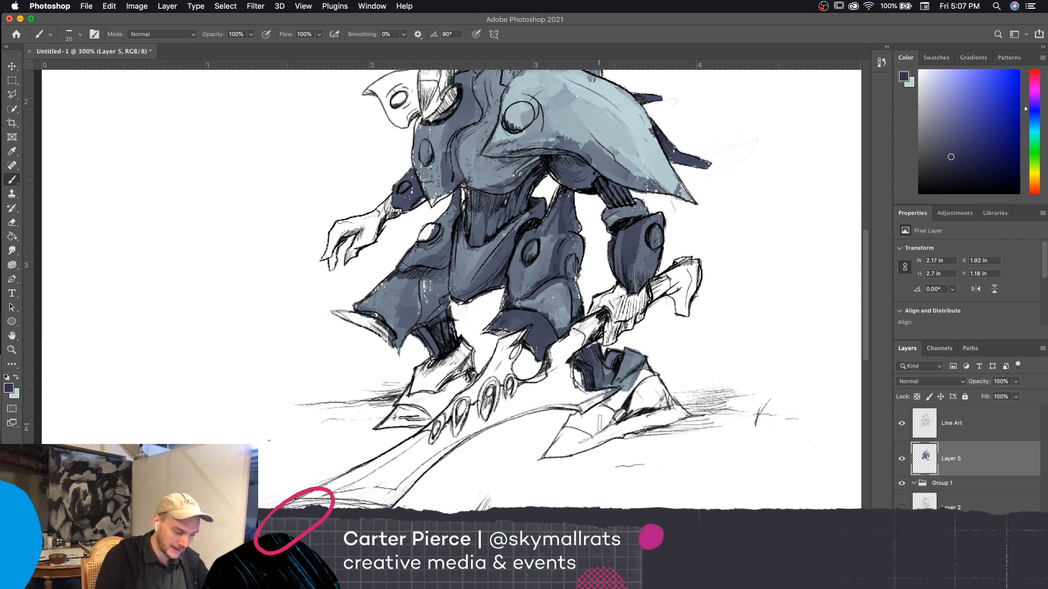
Paint the instep and pointed toe of the sword-side foot navy and blue-gray, undoing the last touch-up stroke on the toe
{"action": "mouse_move", "coordinate": [649, 370]}
{"action": "left_mouse_down"}
{"action": "mouse_move", "coordinate": [625, 396]}
{"action": "mouse_move", "coordinate": [633, 393]}
{"action": "mouse_move", "coordinate": [628, 407]}
{"action": "mouse_move", "coordinate": [619, 396]}
{"action": "mouse_move", "coordinate": [568, 430]}
{"action": "left_mouse_up"}
{"action": "mouse_move", "coordinate": [621, 408]}
{"action": "left_mouse_down"}
{"action": "mouse_move", "coordinate": [588, 434]}
{"action": "mouse_move", "coordinate": [564, 429]}
{"action": "mouse_move", "coordinate": [546, 456]}
{"action": "mouse_move", "coordinate": [562, 450]}
{"action": "left_mouse_up"}
{"action": "key", "text": "bracketleft"}
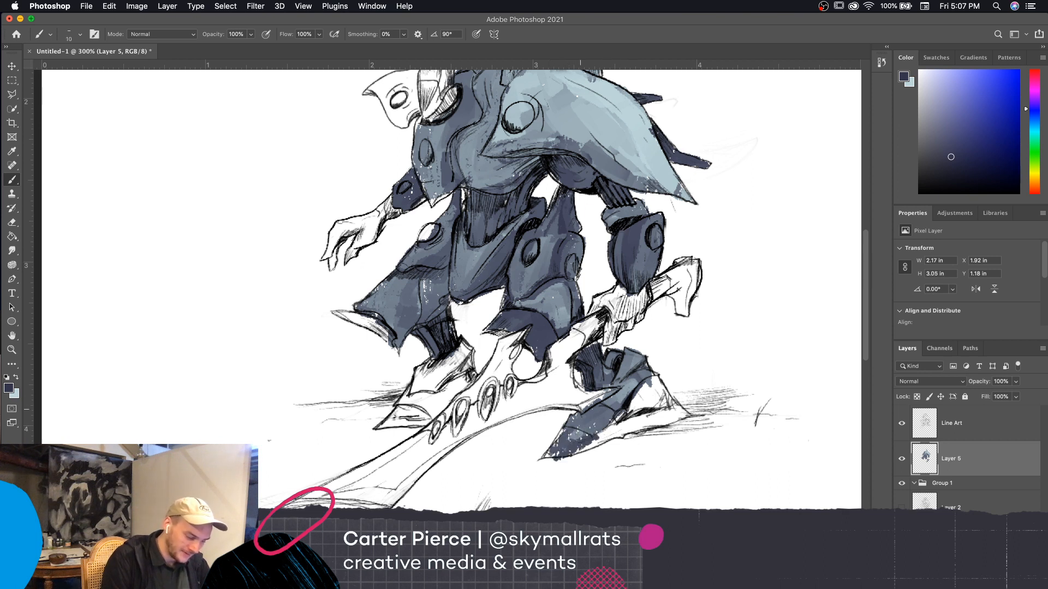
{"action": "key", "text": "bracketleft"}
{"action": "key", "text": "bracketleft"}
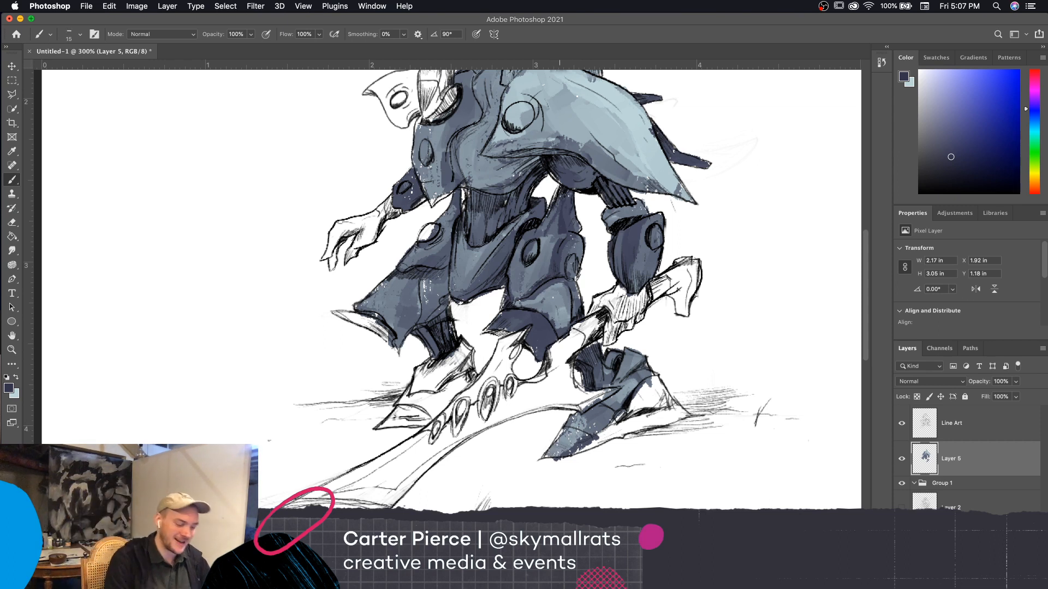
{"action": "mouse_move", "coordinate": [575, 448]}
{"action": "left_mouse_down"}
{"action": "mouse_move", "coordinate": [545, 456]}
{"action": "mouse_move", "coordinate": [568, 427]}
{"action": "left_mouse_up"}
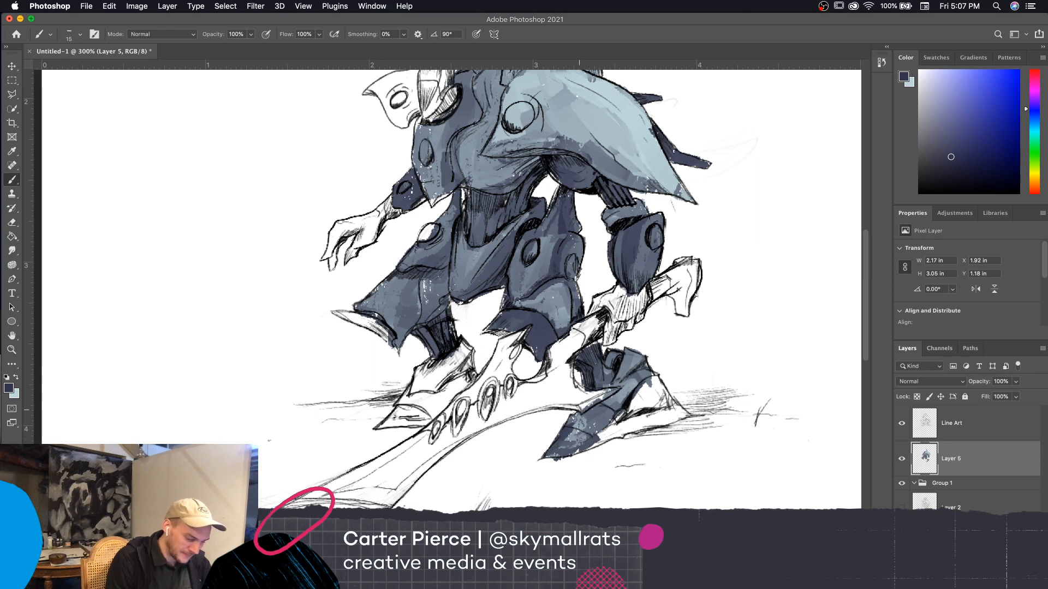
{"action": "key", "text": "super+z"}
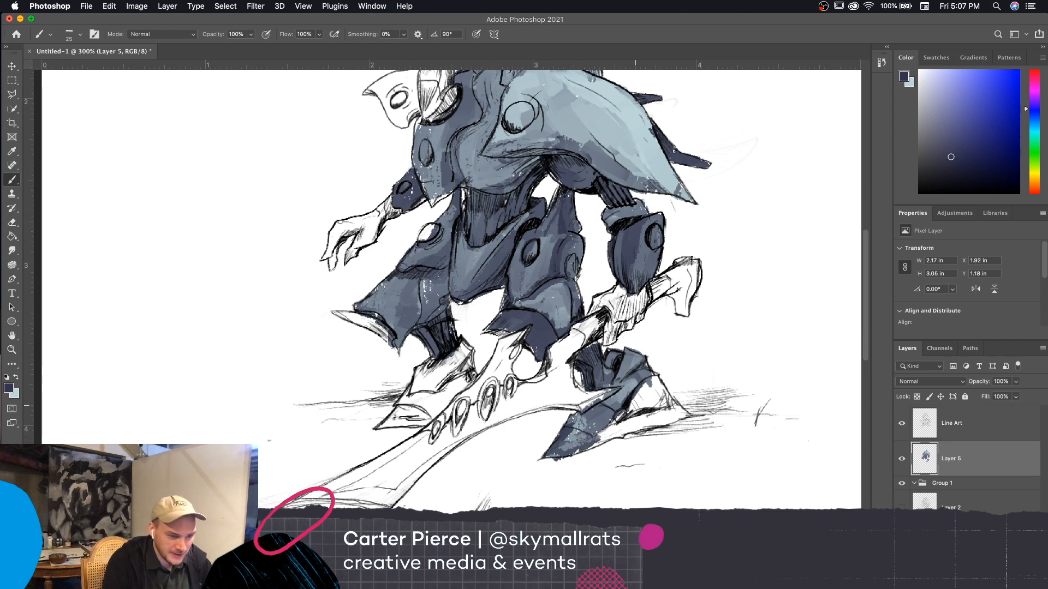
Fill the remaining outer side and heel of the sword-side foot with dark navy
{"action": "mouse_move", "coordinate": [604, 431]}
{"action": "left_mouse_down"}
{"action": "mouse_move", "coordinate": [657, 416]}
{"action": "mouse_move", "coordinate": [631, 400]}
{"action": "mouse_move", "coordinate": [655, 383]}
{"action": "mouse_move", "coordinate": [664, 409]}
{"action": "mouse_move", "coordinate": [683, 416]}
{"action": "mouse_move", "coordinate": [658, 424]}
{"action": "mouse_move", "coordinate": [684, 416]}
{"action": "left_mouse_up"}
{"action": "key", "text": "super+z"}
{"action": "key", "text": "bracketleft"}
{"action": "key", "text": "bracketleft"}
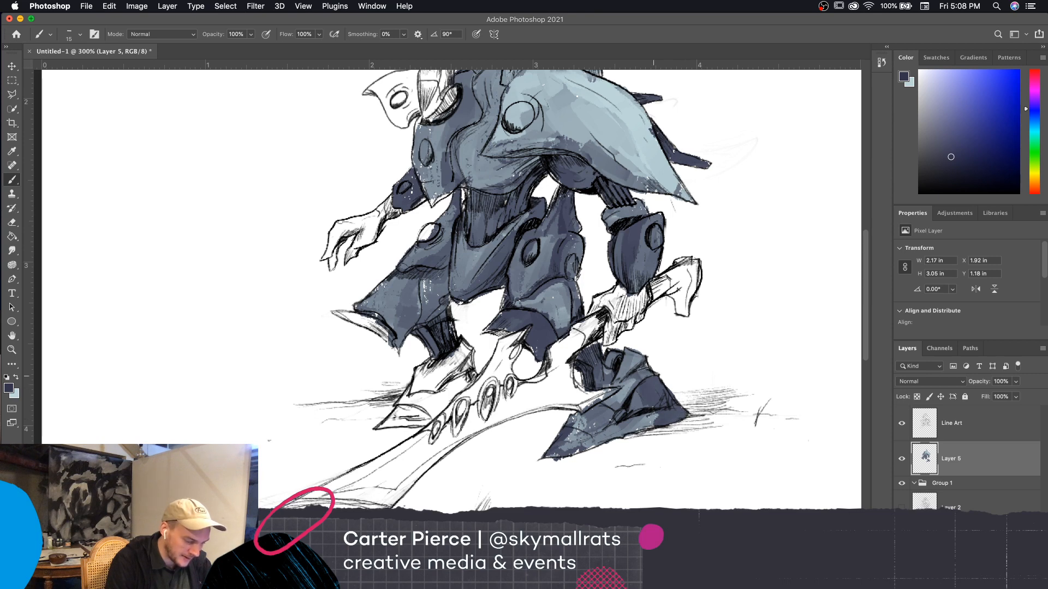
{"action": "left_click_drag", "start_coordinate": [733, 439], "coordinate": [728, 470]}
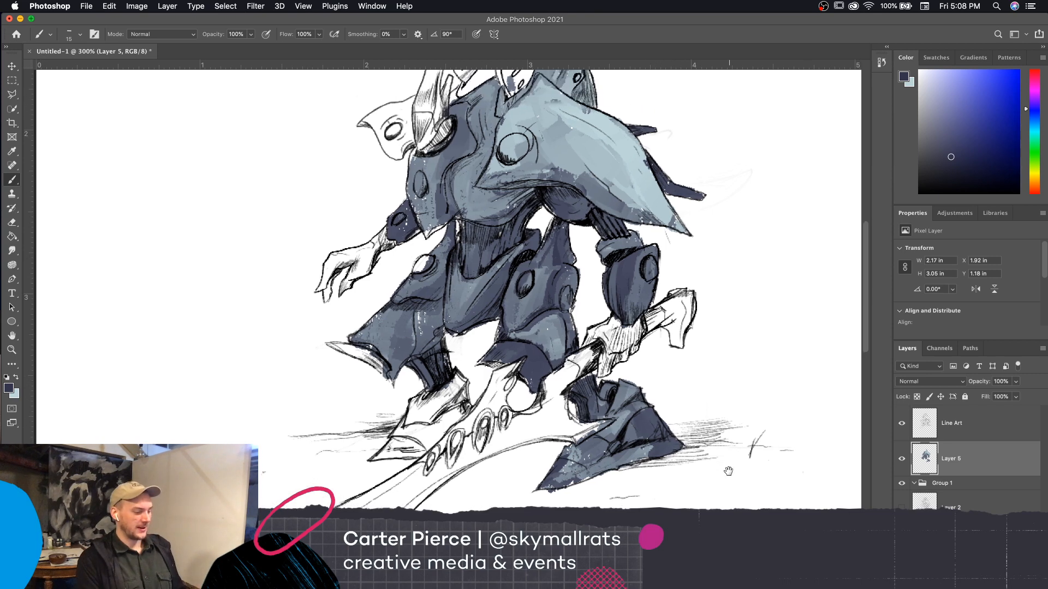
{"action": "key", "text": "super+minus"}
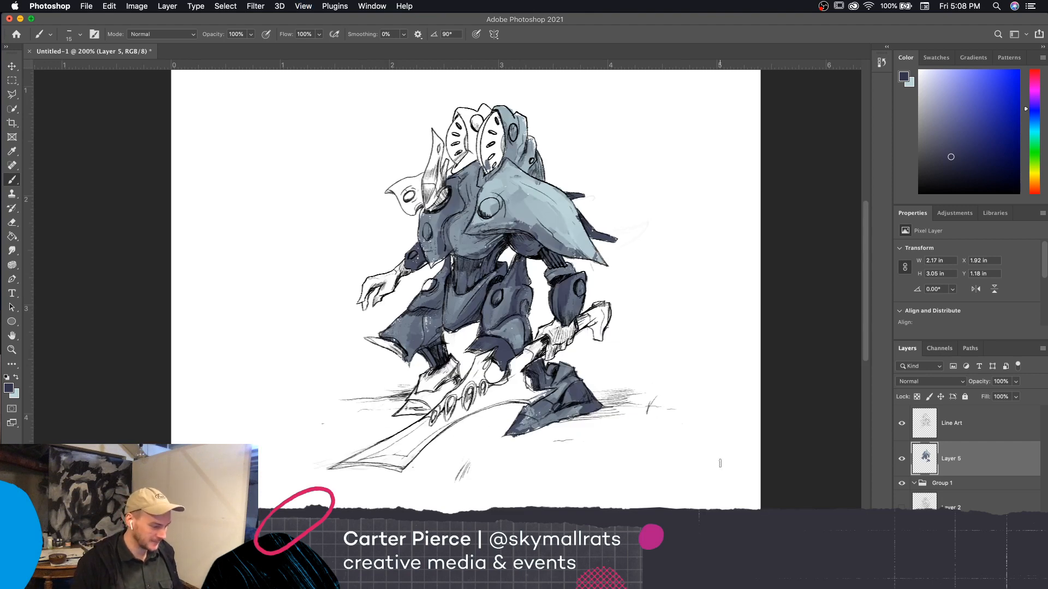
Paint the ankle and foot beside the sword blade, on the open-hand side, dark navy with an enlarged brush
{"action": "key", "text": "super+plus"}
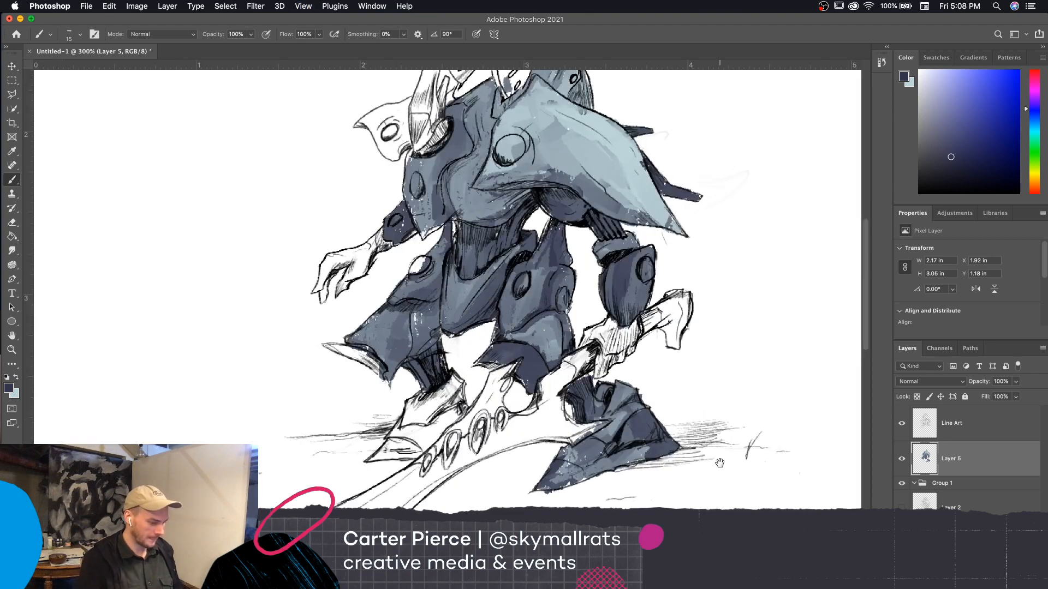
{"action": "left_click_drag", "start_coordinate": [720, 463], "coordinate": [800, 449]}
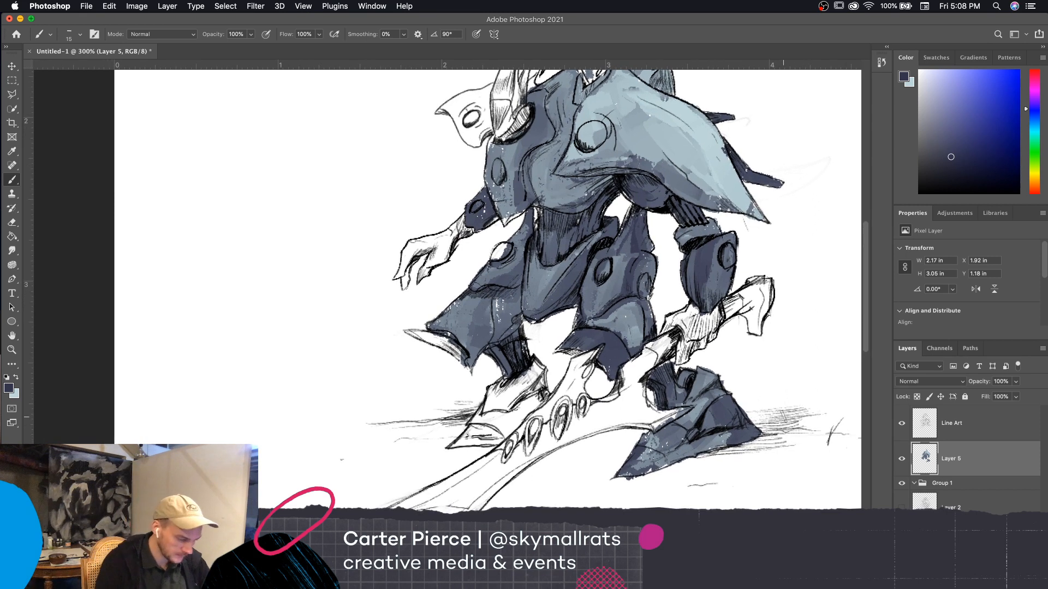
{"action": "key", "text": "bracketright"}
{"action": "key", "text": "bracketright"}
{"action": "key", "text": "bracketright"}
{"action": "mouse_move", "coordinate": [517, 384]}
{"action": "left_mouse_down"}
{"action": "mouse_move", "coordinate": [491, 397]}
{"action": "mouse_move", "coordinate": [496, 387]}
{"action": "mouse_move", "coordinate": [502, 402]}
{"action": "mouse_move", "coordinate": [455, 446]}
{"action": "mouse_move", "coordinate": [480, 423]}
{"action": "mouse_move", "coordinate": [491, 440]}
{"action": "mouse_move", "coordinate": [511, 439]}
{"action": "mouse_move", "coordinate": [494, 414]}
{"action": "mouse_move", "coordinate": [519, 425]}
{"action": "mouse_move", "coordinate": [535, 404]}
{"action": "mouse_move", "coordinate": [515, 399]}
{"action": "mouse_move", "coordinate": [526, 369]}
{"action": "mouse_move", "coordinate": [545, 368]}
{"action": "mouse_move", "coordinate": [543, 400]}
{"action": "mouse_move", "coordinate": [483, 414]}
{"action": "left_mouse_up"}
{"action": "key", "text": "bracketleft"}
{"action": "key", "text": "bracketleft"}
{"action": "key", "text": "bracketleft"}
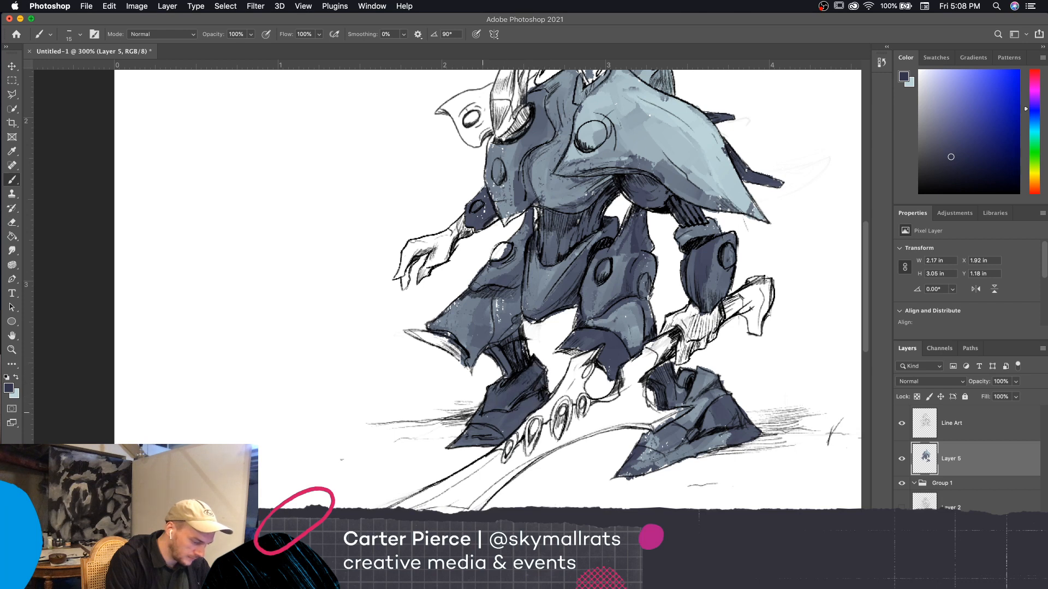
Touch up the lower edge of the chest armor beside the open-hand arm in dark navy with a size 10 brush
{"action": "mouse_move", "coordinate": [511, 321]}
{"action": "left_mouse_down"}
{"action": "mouse_move", "coordinate": [498, 305]}
{"action": "mouse_move", "coordinate": [504, 316]}
{"action": "left_mouse_up"}
{"action": "scroll", "coordinate": [507, 320], "scroll_direction": "up", "scroll_amount": 5}
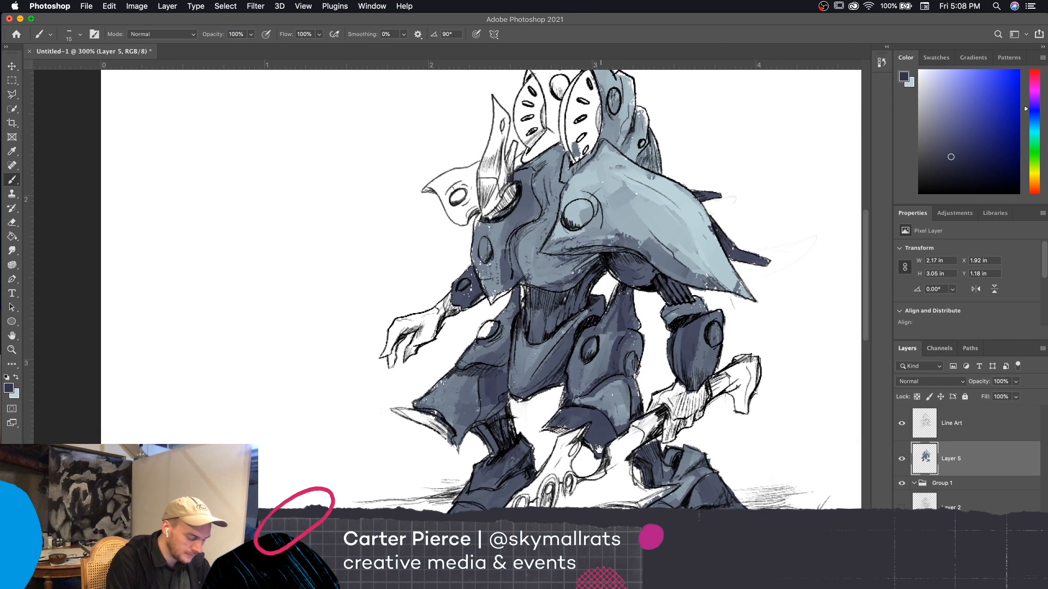
{"action": "key", "text": "bracketleft"}
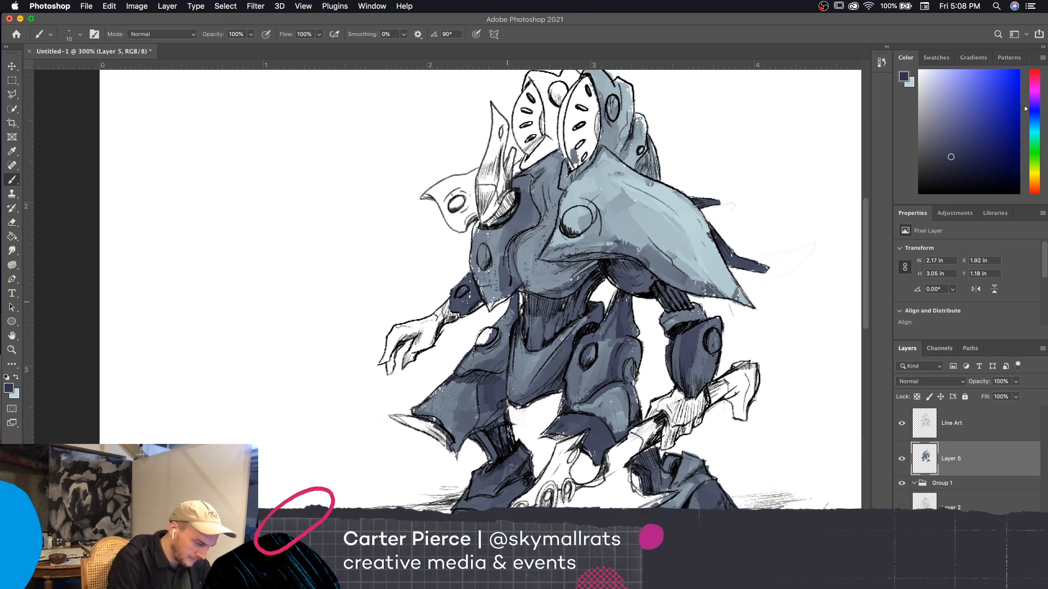
{"action": "mouse_move", "coordinate": [509, 298]}
{"action": "left_mouse_down"}
{"action": "mouse_move", "coordinate": [494, 306]}
{"action": "mouse_move", "coordinate": [477, 279]}
{"action": "left_mouse_up"}
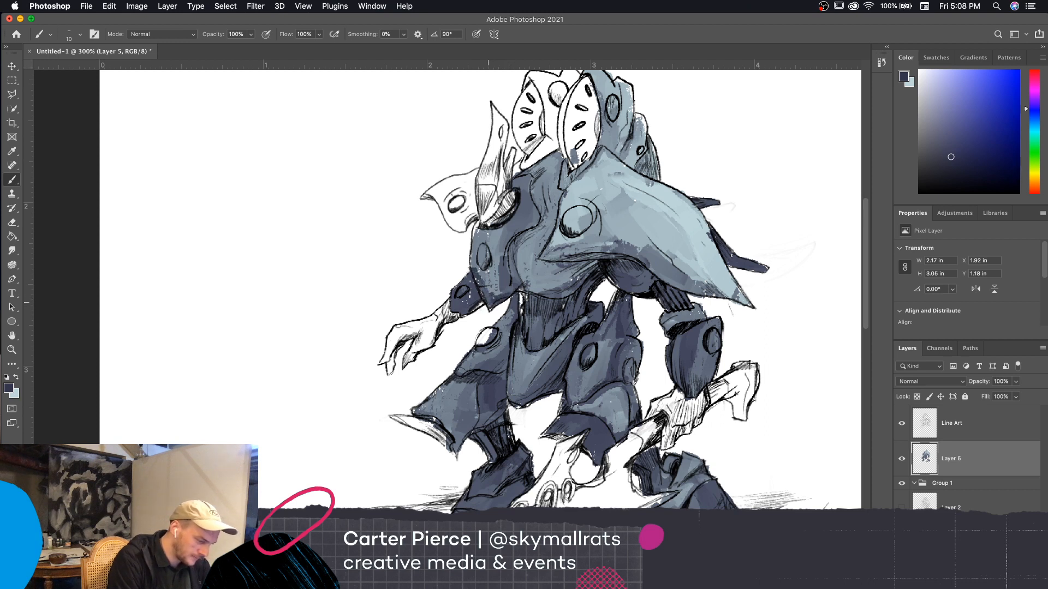
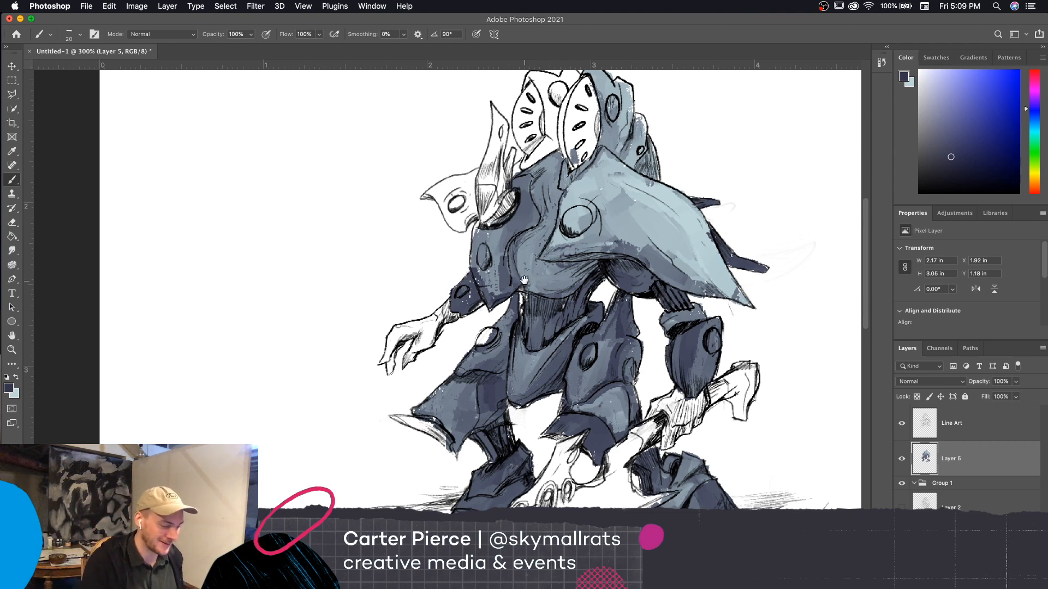
Switch to the light blue and paint the small pointed shoulder plate on the far side of the figure with a small brush
{"action": "left_click_drag", "start_coordinate": [525, 281], "coordinate": [561, 316]}
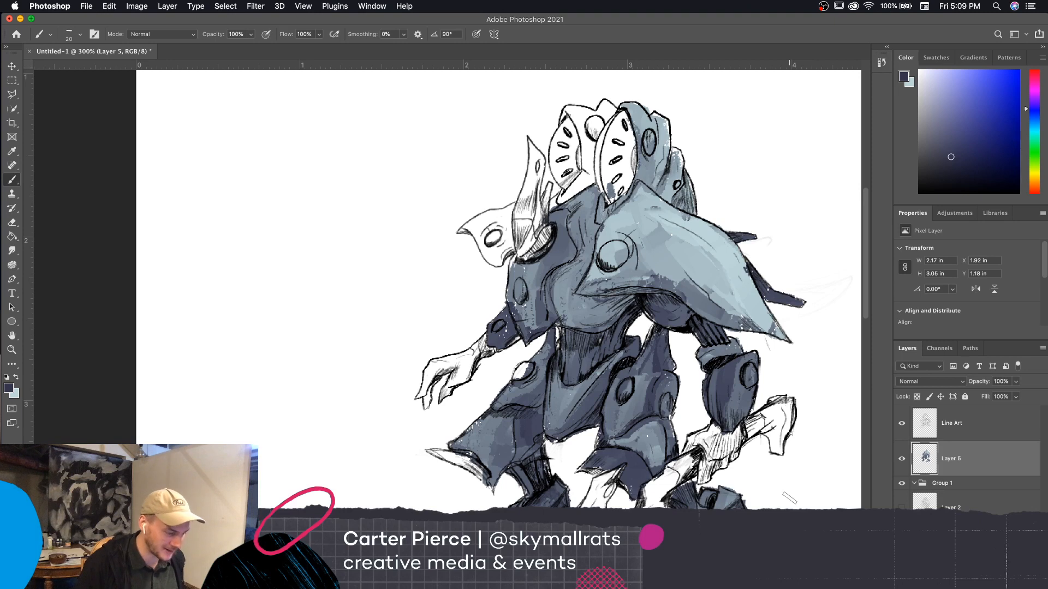
{"action": "mouse_move", "coordinate": [491, 255]}
{"action": "left_mouse_down"}
{"action": "mouse_move", "coordinate": [507, 253]}
{"action": "mouse_move", "coordinate": [499, 276]}
{"action": "mouse_move", "coordinate": [506, 246]}
{"action": "mouse_move", "coordinate": [496, 256]}
{"action": "mouse_move", "coordinate": [508, 243]}
{"action": "mouse_move", "coordinate": [493, 255]}
{"action": "mouse_move", "coordinate": [500, 262]}
{"action": "mouse_move", "coordinate": [507, 228]}
{"action": "mouse_move", "coordinate": [509, 249]}
{"action": "mouse_move", "coordinate": [500, 224]}
{"action": "mouse_move", "coordinate": [466, 229]}
{"action": "mouse_move", "coordinate": [515, 206]}
{"action": "left_mouse_up"}
{"action": "key", "text": "super+z"}
{"action": "key", "text": "bracketleft"}
{"action": "left_click", "coordinate": [15, 378]}
{"action": "key", "text": "bracketright"}
{"action": "key", "text": "bracketright"}
{"action": "key", "text": "bracketleft"}
{"action": "key", "text": "bracketleft"}
{"action": "key", "text": "bracketleft"}
{"action": "key", "text": "bracketleft"}
{"action": "key", "text": "bracketleft"}
{"action": "key", "text": "bracketleft"}
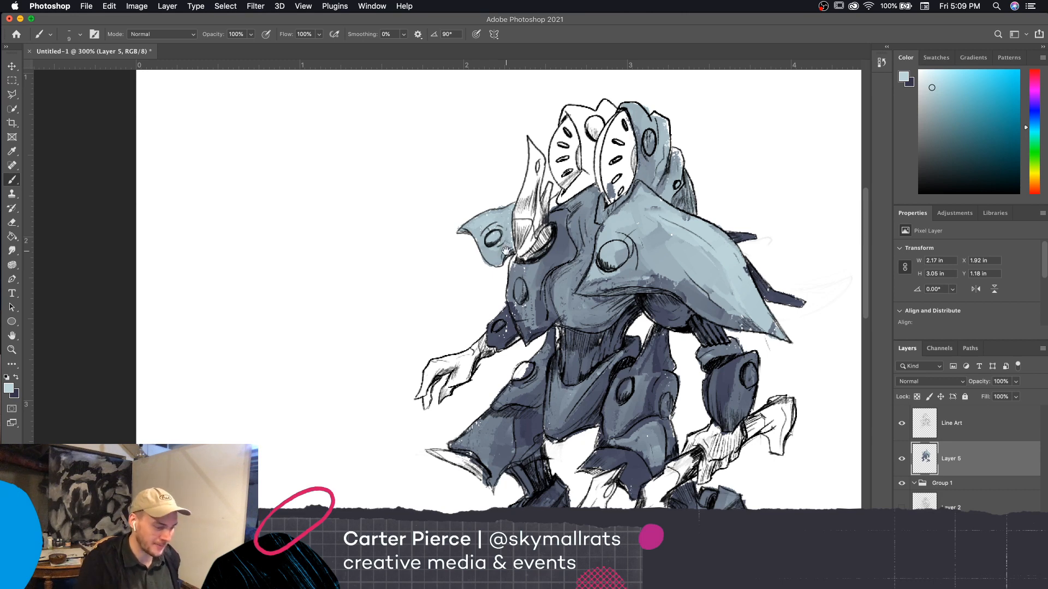
Switch back to the dark navy and fill the slotted oval panel inside the near side of the hood
{"action": "left_click_drag", "start_coordinate": [755, 457], "coordinate": [714, 487]}
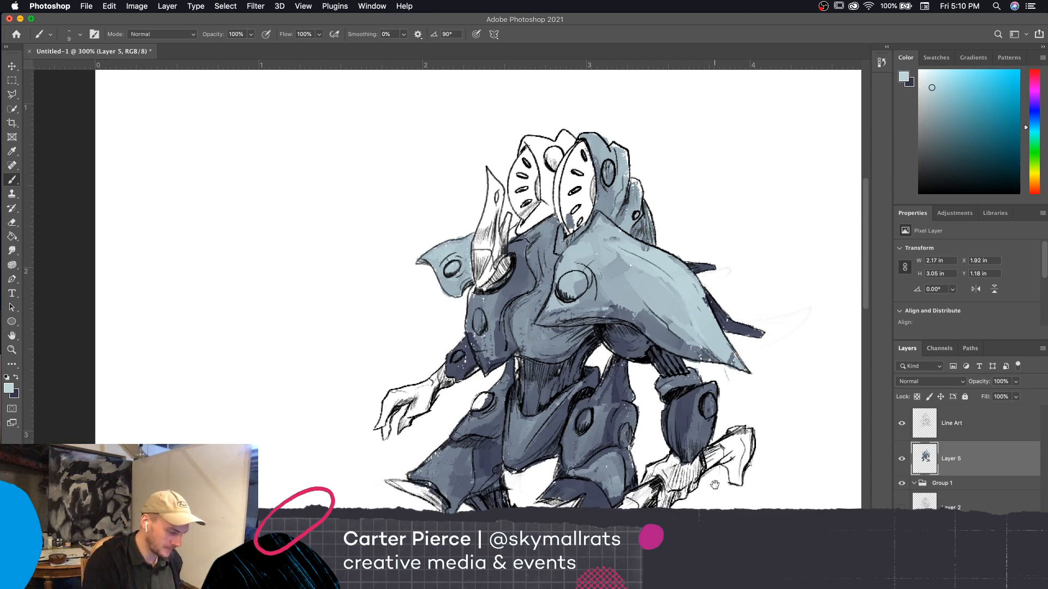
{"action": "left_click_drag", "start_coordinate": [714, 484], "coordinate": [735, 433]}
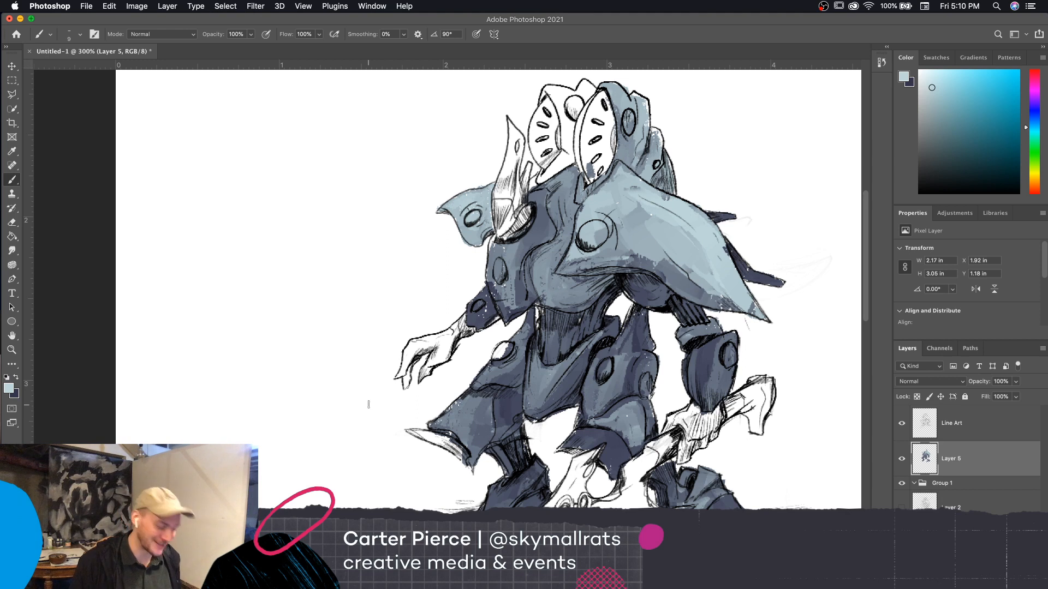
{"action": "scroll", "coordinate": [584, 188], "scroll_direction": "up", "scroll_amount": 2}
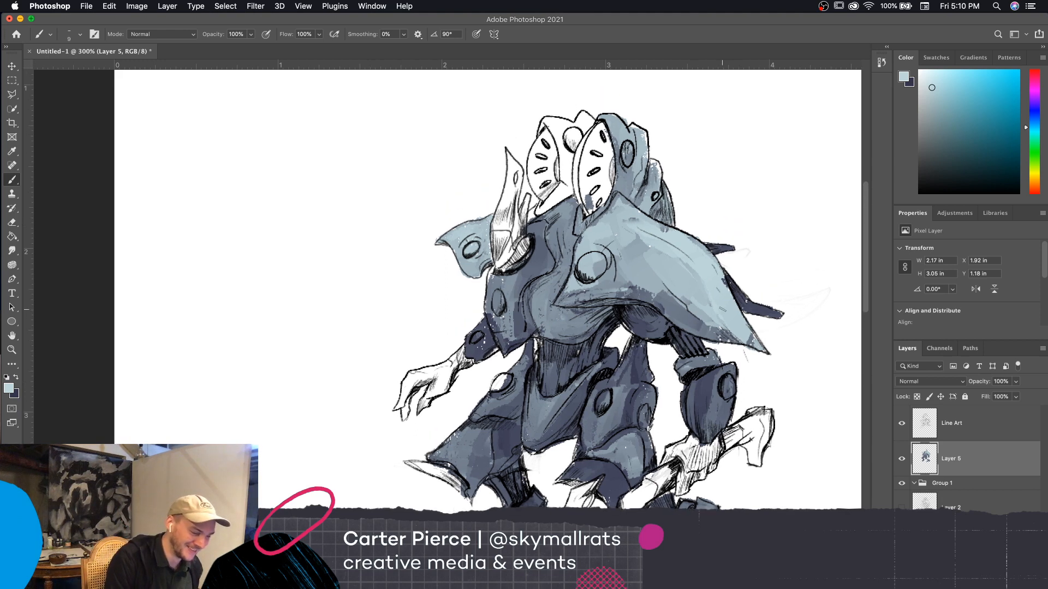
{"action": "left_click", "coordinate": [16, 378]}
{"action": "left_click_drag", "start_coordinate": [590, 212], "coordinate": [594, 181]}
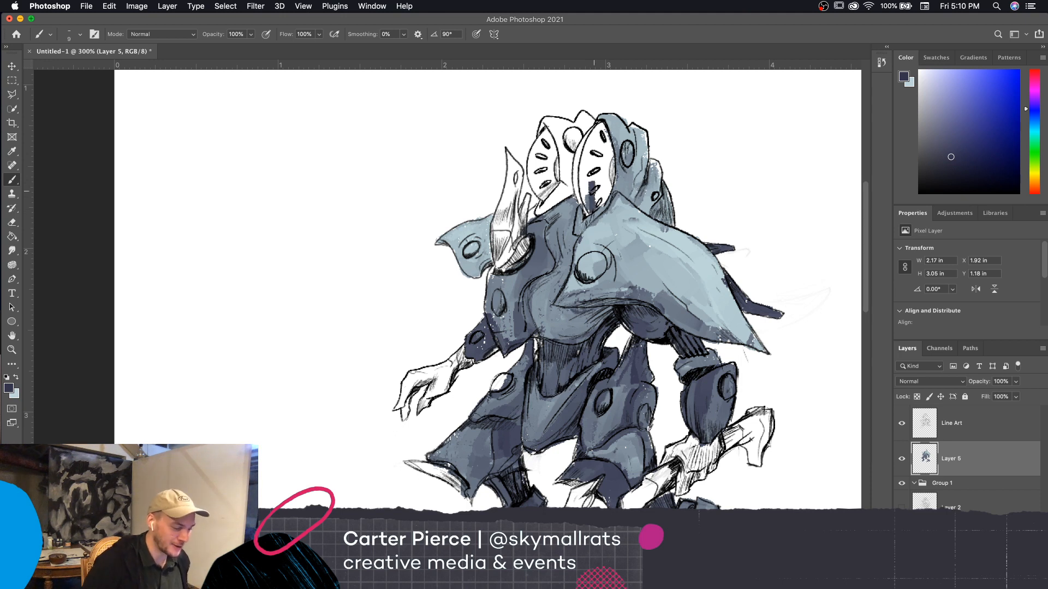
{"action": "key", "text": "bracketright"}
{"action": "key", "text": "bracketright"}
{"action": "key", "text": "bracketright"}
{"action": "key", "text": "bracketright"}
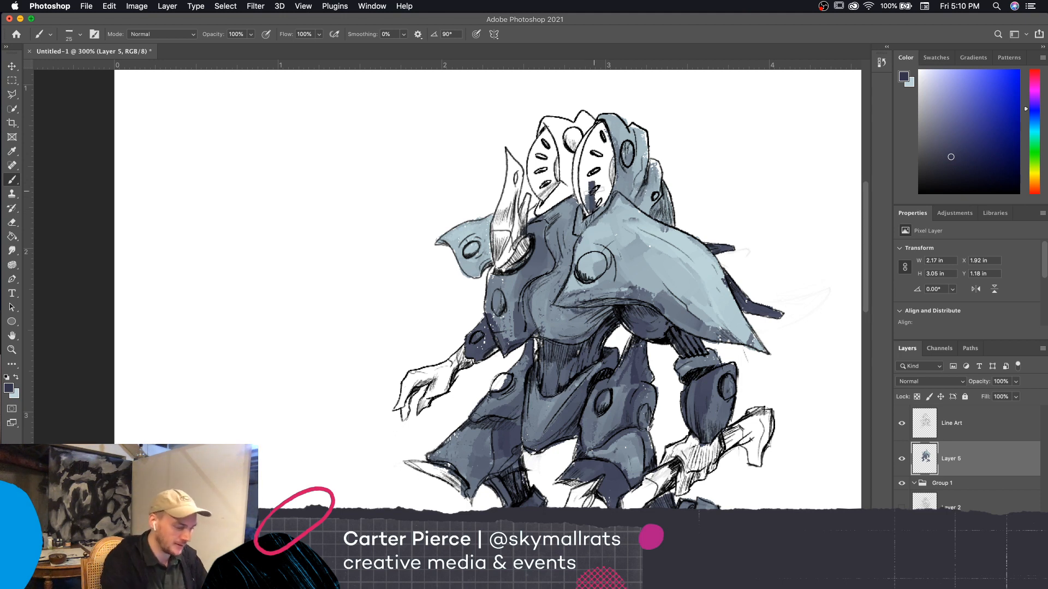
{"action": "mouse_move", "coordinate": [592, 202]}
{"action": "left_mouse_down"}
{"action": "mouse_move", "coordinate": [584, 183]}
{"action": "mouse_move", "coordinate": [600, 183]}
{"action": "mouse_move", "coordinate": [604, 194]}
{"action": "mouse_move", "coordinate": [584, 149]}
{"action": "mouse_move", "coordinate": [609, 186]}
{"action": "mouse_move", "coordinate": [598, 128]}
{"action": "mouse_move", "coordinate": [589, 131]}
{"action": "mouse_move", "coordinate": [599, 208]}
{"action": "mouse_move", "coordinate": [588, 217]}
{"action": "mouse_move", "coordinate": [602, 191]}
{"action": "left_mouse_up"}
{"action": "key", "text": "bracketleft"}
{"action": "key", "text": "bracketleft"}
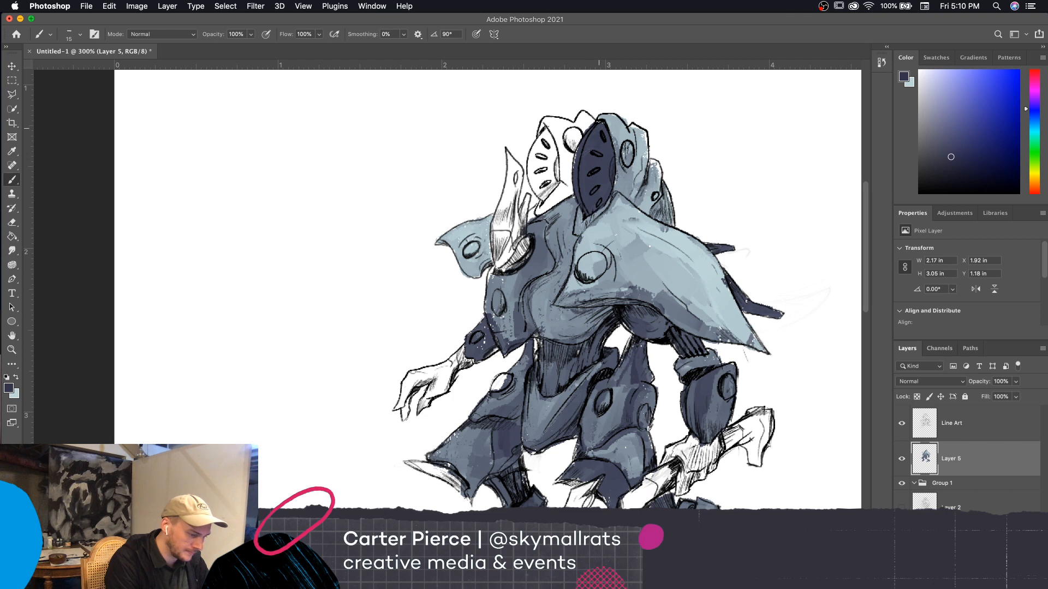
{"action": "mouse_move", "coordinate": [578, 149]}
{"action": "left_mouse_down"}
{"action": "mouse_move", "coordinate": [575, 171]}
{"action": "mouse_move", "coordinate": [599, 125]}
{"action": "left_mouse_up"}
{"action": "left_click_drag", "start_coordinate": [601, 135], "coordinate": [602, 153]}
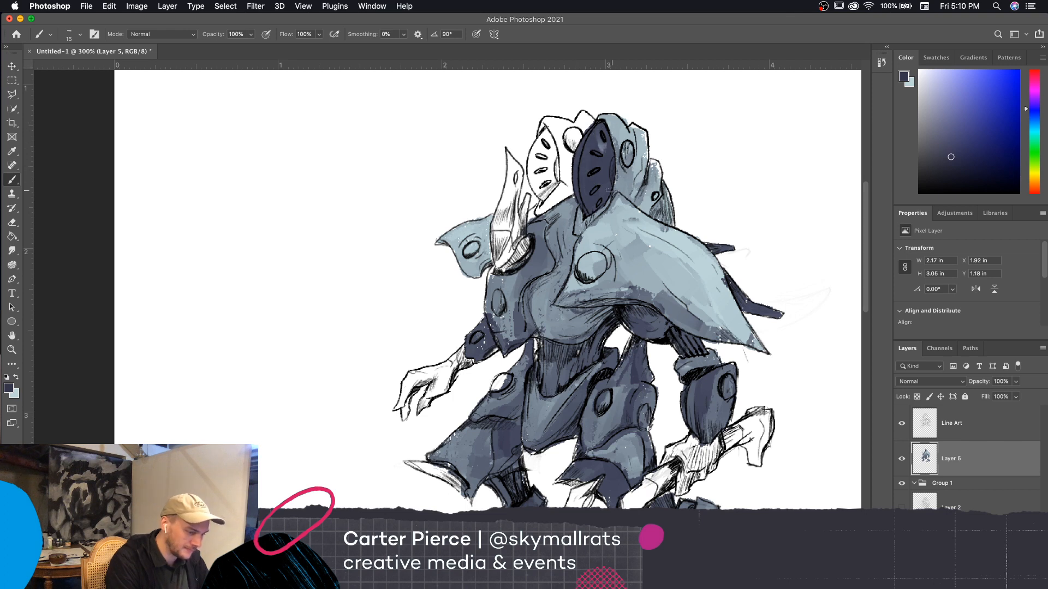
Fill the slotted oval panel on the far side of the hood with dark navy, using a 10 px brush
{"action": "scroll", "coordinate": [800, 468], "scroll_direction": "up", "scroll_amount": 3}
{"action": "key", "text": "bracketright"}
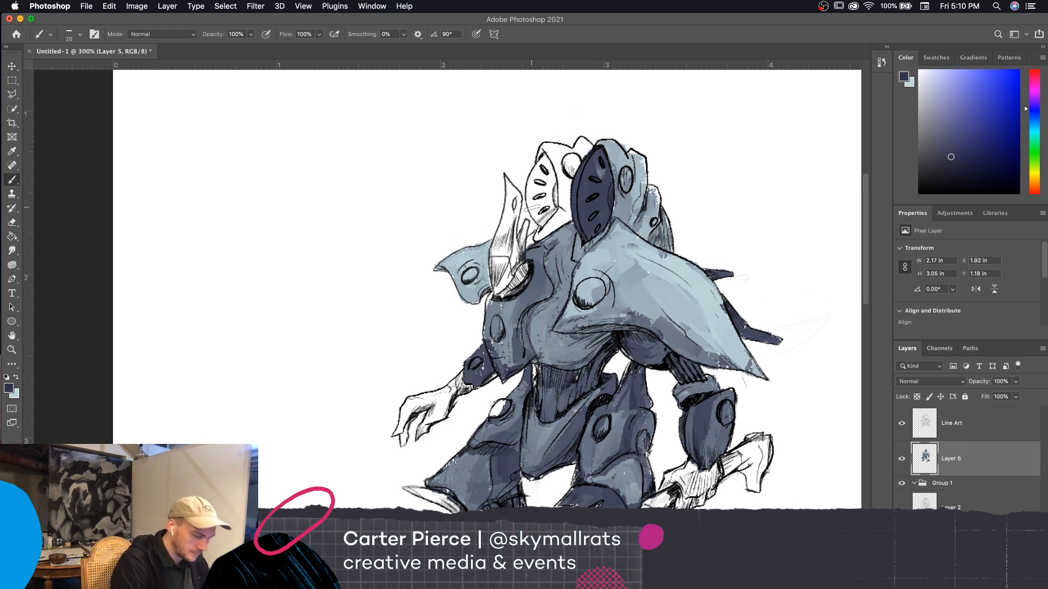
{"action": "key", "text": "bracketleft"}
{"action": "key", "text": "bracketleft"}
{"action": "mouse_move", "coordinate": [534, 205]}
{"action": "left_mouse_down"}
{"action": "mouse_move", "coordinate": [545, 219]}
{"action": "mouse_move", "coordinate": [557, 190]}
{"action": "mouse_move", "coordinate": [532, 219]}
{"action": "mouse_move", "coordinate": [532, 172]}
{"action": "mouse_move", "coordinate": [557, 159]}
{"action": "mouse_move", "coordinate": [548, 152]}
{"action": "left_mouse_up"}
{"action": "left_click_drag", "start_coordinate": [557, 200], "coordinate": [552, 211]}
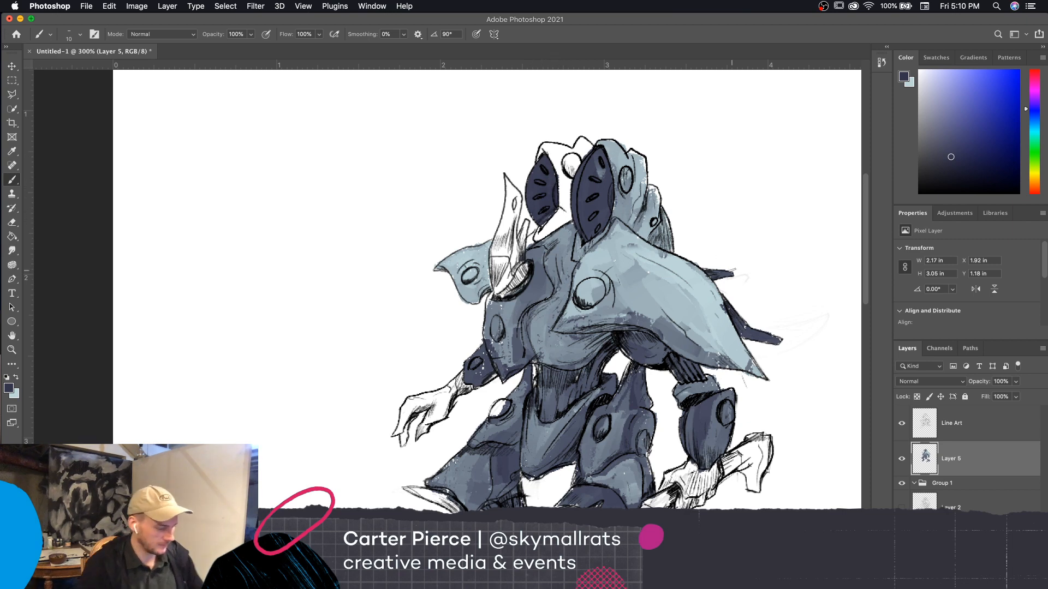
Set the foreground color to a muted dark purple with a hue of 253° and return to the Brush tool
{"action": "left_click_drag", "start_coordinate": [760, 428], "coordinate": [771, 397]}
{"action": "scroll", "coordinate": [771, 397], "scroll_direction": "down", "scroll_amount": 5}
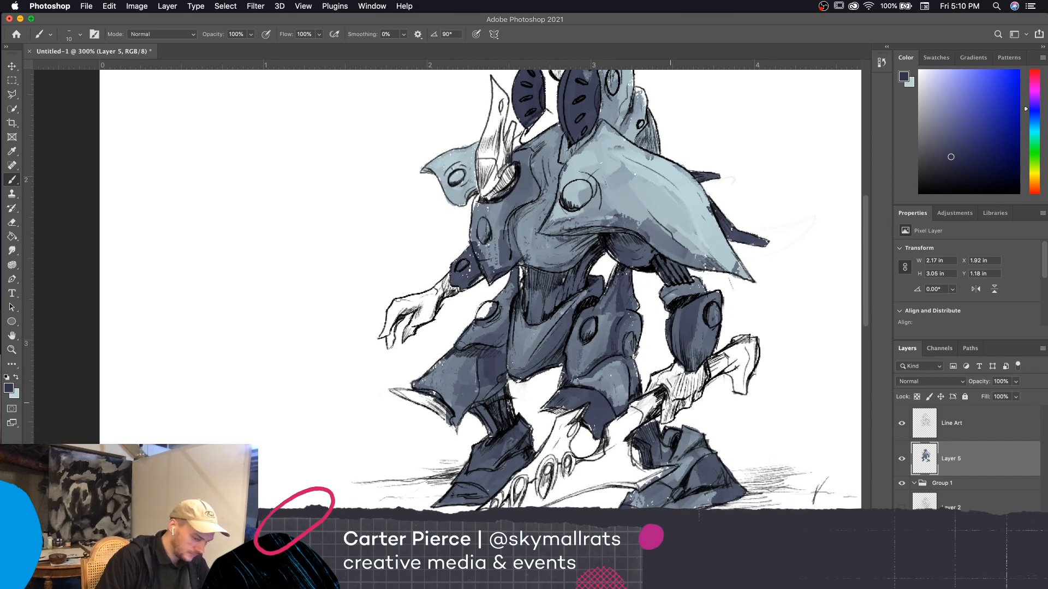
{"action": "left_click", "coordinate": [9, 388]}
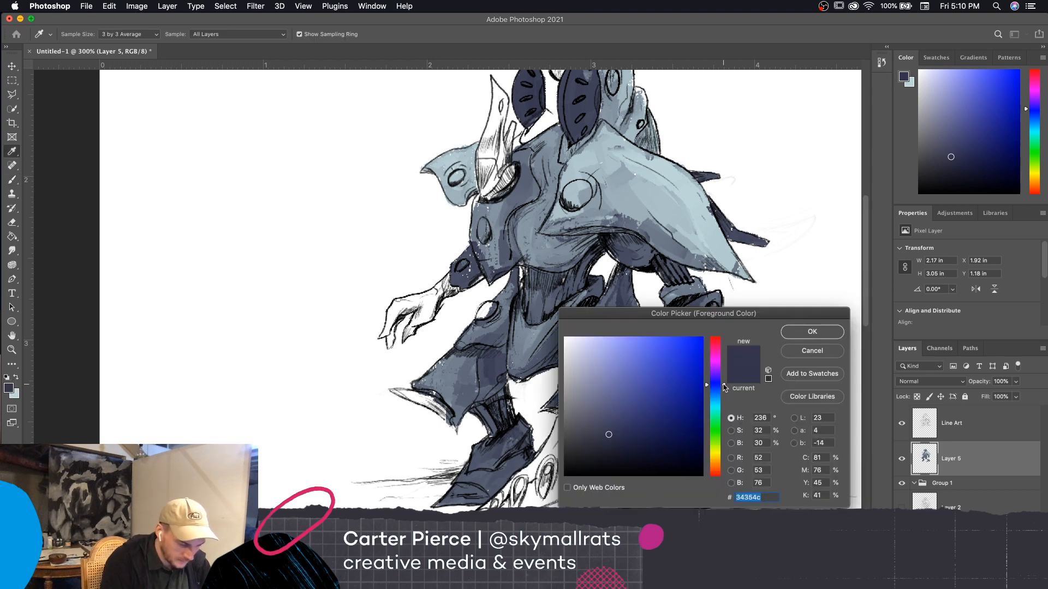
{"action": "left_click_drag", "start_coordinate": [723, 385], "coordinate": [722, 378]}
{"action": "left_click", "coordinate": [610, 427]}
{"action": "left_click", "coordinate": [615, 429]}
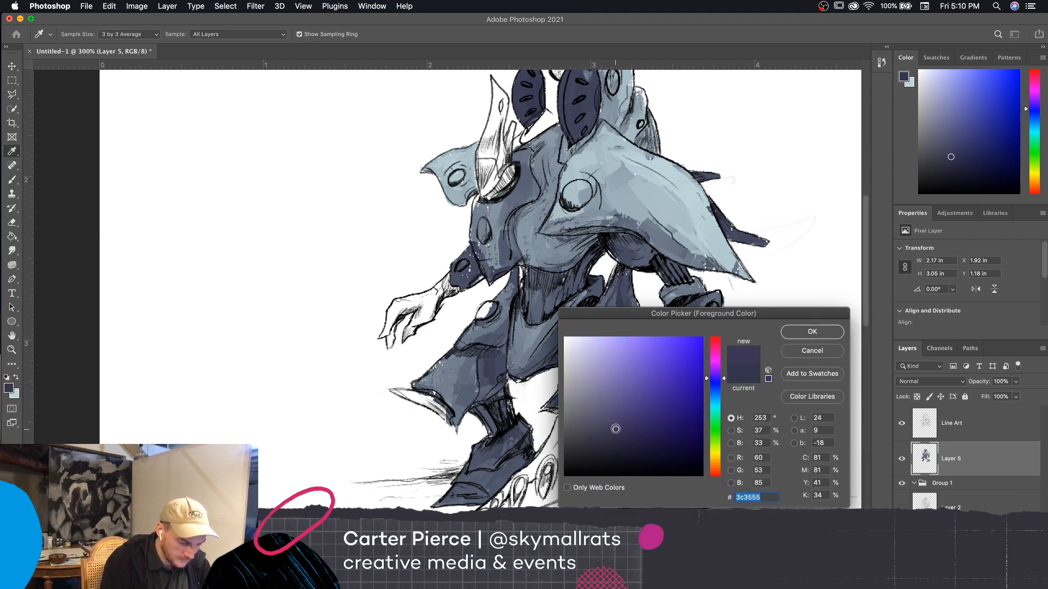
{"action": "left_click_drag", "start_coordinate": [616, 430], "coordinate": [595, 432]}
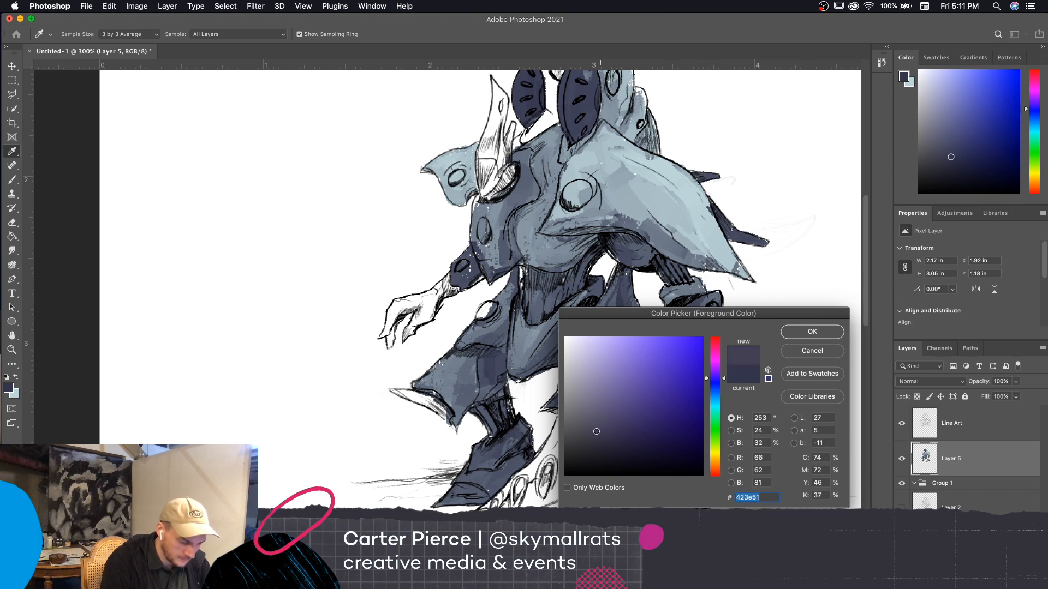
{"action": "left_click", "coordinate": [812, 332]}
{"action": "key", "text": "b"}
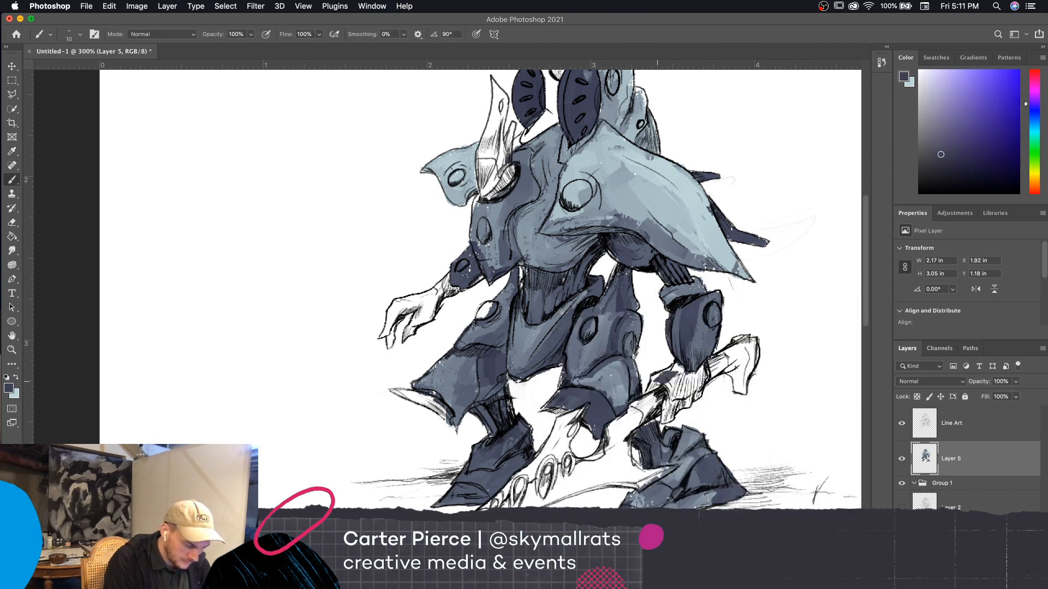
Set the background color to a slightly lighter, grayish purple
{"action": "left_click", "coordinate": [14, 394]}
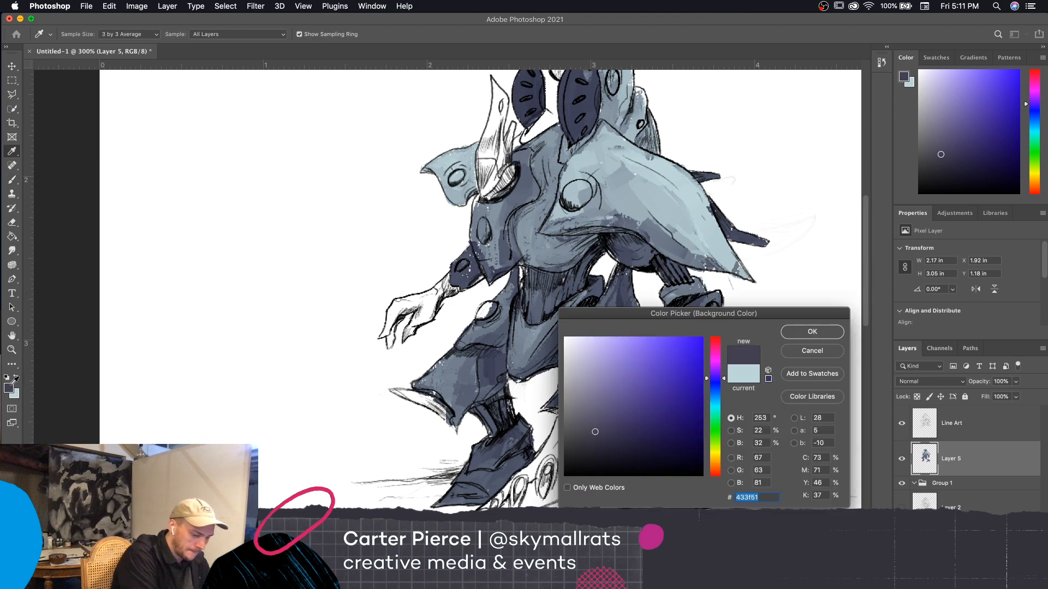
{"action": "left_click_drag", "start_coordinate": [597, 415], "coordinate": [584, 409]}
{"action": "left_click", "coordinate": [796, 333]}
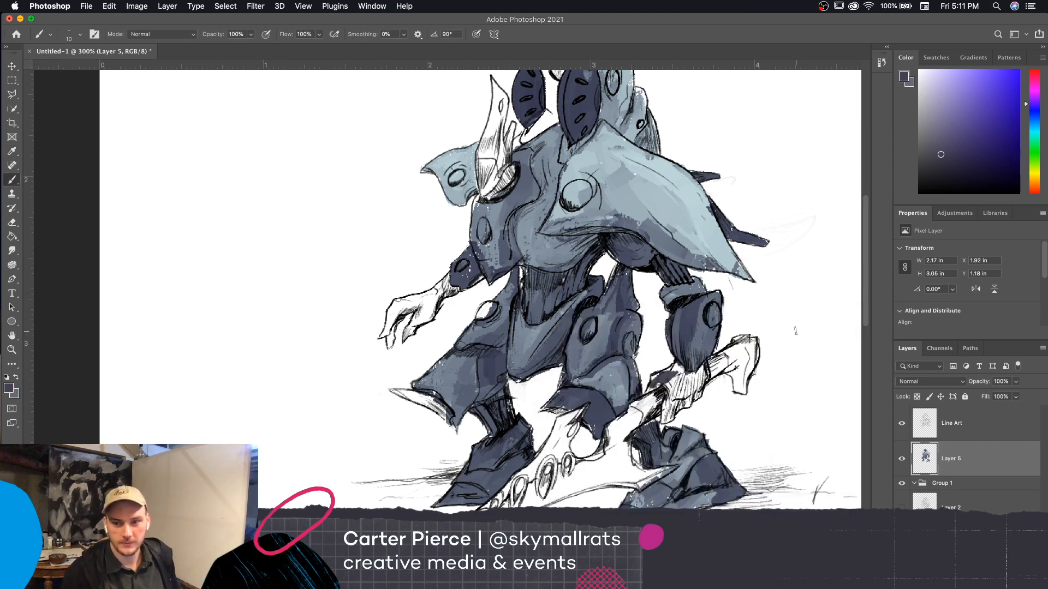
Paint the hand gripping the weapon in the muted dark purple
{"action": "key", "text": "bracketright"}
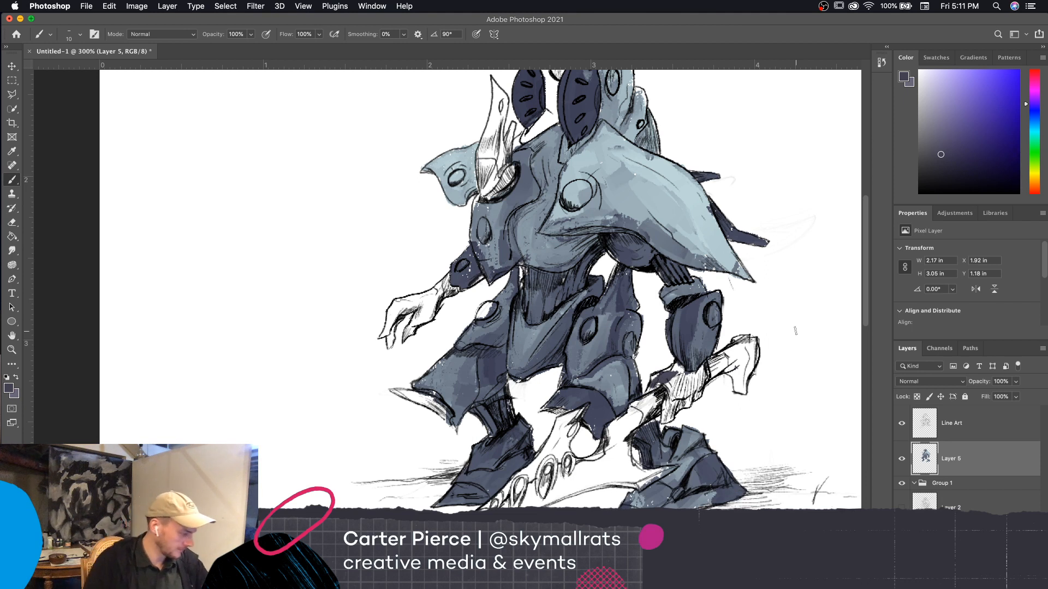
{"action": "key", "text": "bracketright"}
{"action": "mouse_move", "coordinate": [667, 388]}
{"action": "left_mouse_down"}
{"action": "mouse_move", "coordinate": [676, 394]}
{"action": "mouse_move", "coordinate": [668, 418]}
{"action": "mouse_move", "coordinate": [690, 389]}
{"action": "mouse_move", "coordinate": [654, 384]}
{"action": "mouse_move", "coordinate": [673, 368]}
{"action": "mouse_move", "coordinate": [703, 377]}
{"action": "mouse_move", "coordinate": [698, 398]}
{"action": "mouse_move", "coordinate": [664, 417]}
{"action": "mouse_move", "coordinate": [671, 382]}
{"action": "mouse_move", "coordinate": [685, 381]}
{"action": "left_mouse_up"}
{"action": "key", "text": "bracketright"}
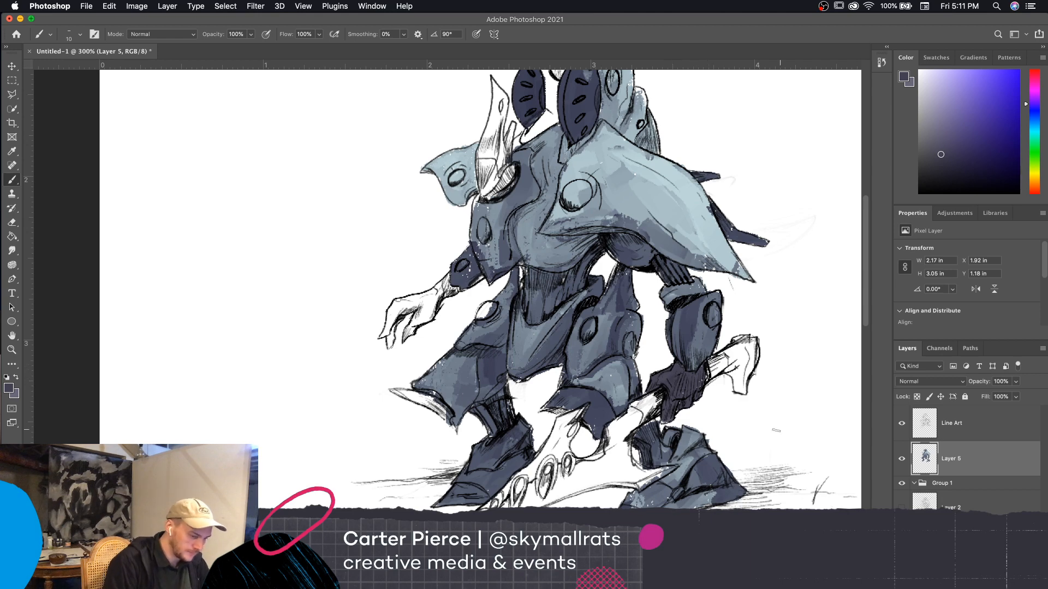
Paint the empty hand and its wrist in the same dark purple, reducing the brush to 8 px for the narrow areas
{"action": "left_click_drag", "start_coordinate": [771, 469], "coordinate": [796, 488]}
{"action": "key", "text": "bracketright"}
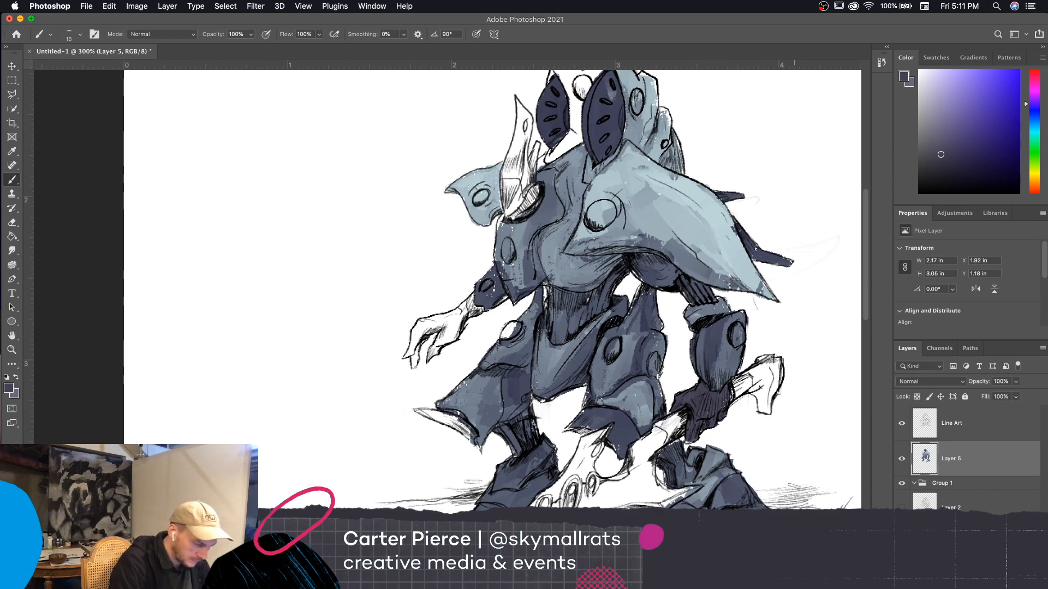
{"action": "mouse_move", "coordinate": [461, 316]}
{"action": "left_mouse_down"}
{"action": "mouse_move", "coordinate": [432, 354]}
{"action": "mouse_move", "coordinate": [448, 342]}
{"action": "mouse_move", "coordinate": [432, 330]}
{"action": "mouse_move", "coordinate": [405, 359]}
{"action": "mouse_move", "coordinate": [429, 324]}
{"action": "mouse_move", "coordinate": [411, 343]}
{"action": "mouse_move", "coordinate": [465, 304]}
{"action": "mouse_move", "coordinate": [487, 309]}
{"action": "mouse_move", "coordinate": [457, 293]}
{"action": "left_mouse_up"}
{"action": "key", "text": "bracketleft"}
{"action": "key", "text": "bracketleft"}
{"action": "key", "text": "bracketleft"}
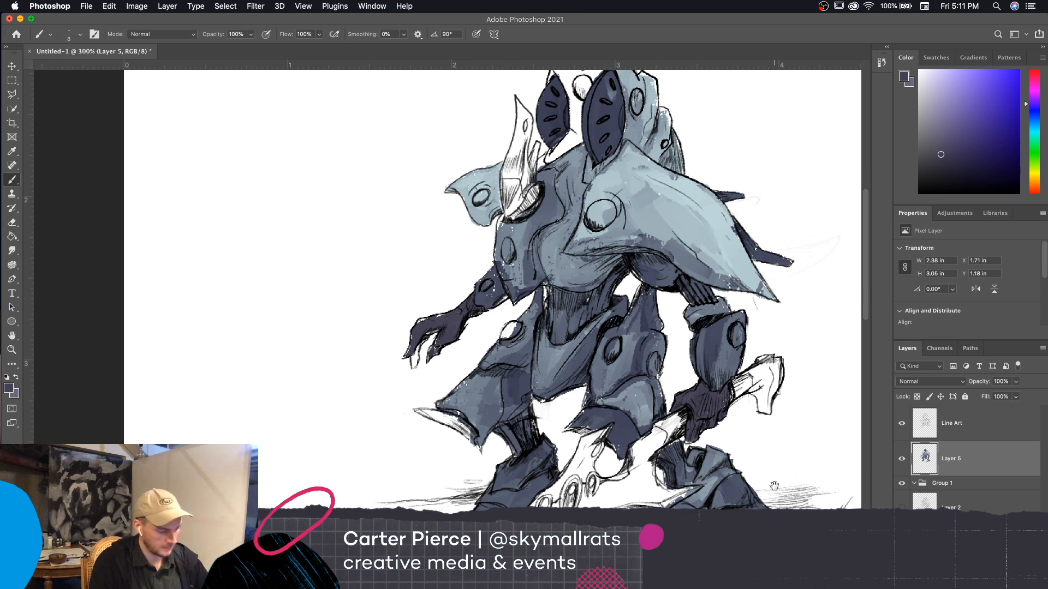
Fill the remaining white fingertips of the empty hand with dark purple
{"action": "left_click_drag", "start_coordinate": [772, 463], "coordinate": [843, 447]}
{"action": "key", "text": "bracketright"}
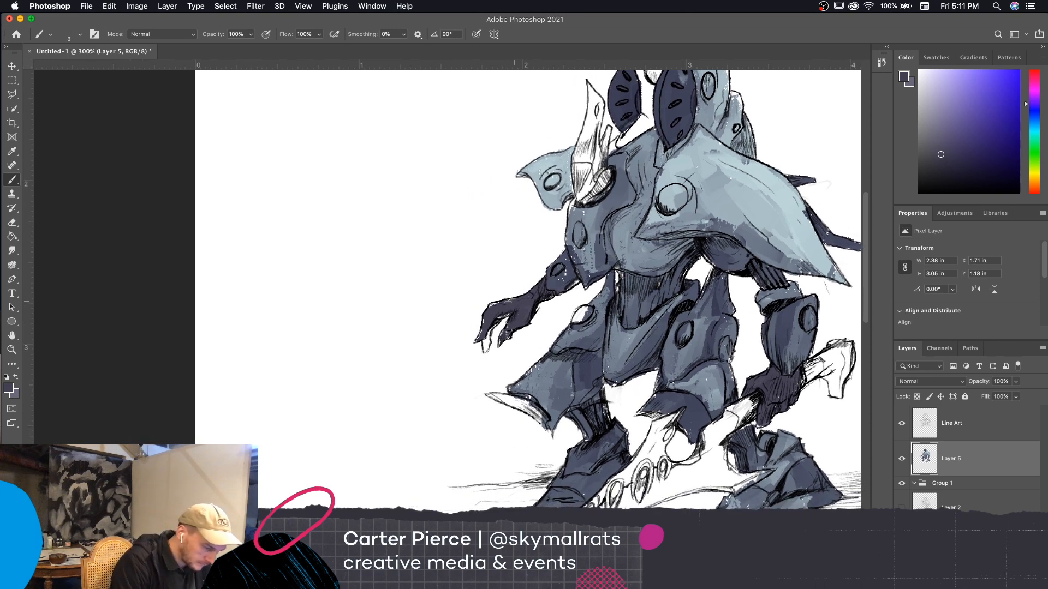
{"action": "left_click_drag", "start_coordinate": [516, 301], "coordinate": [500, 301]}
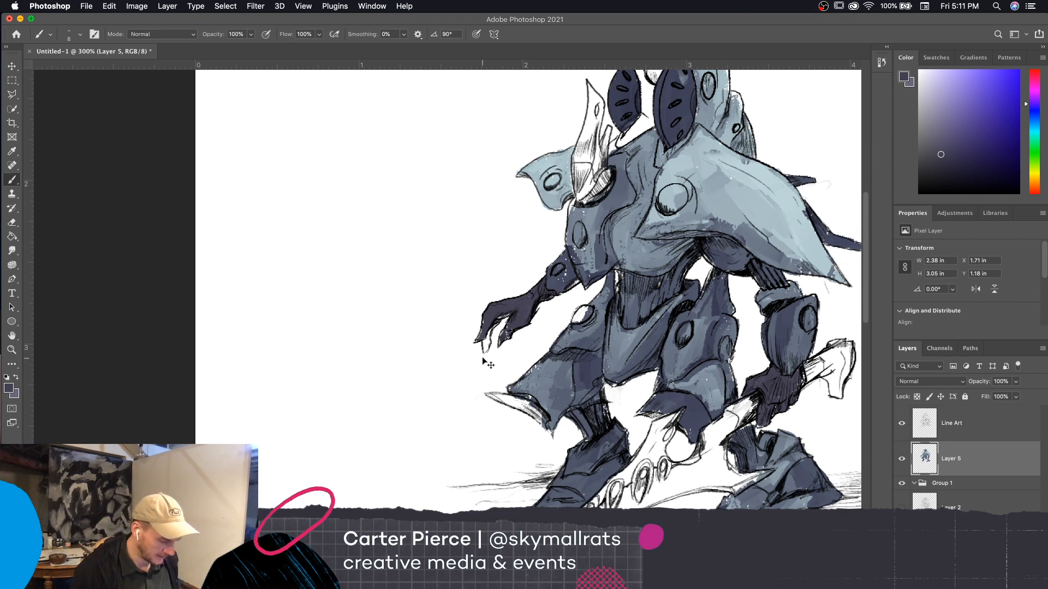
{"action": "key", "text": "super+minus"}
{"action": "key", "text": "super+plus"}
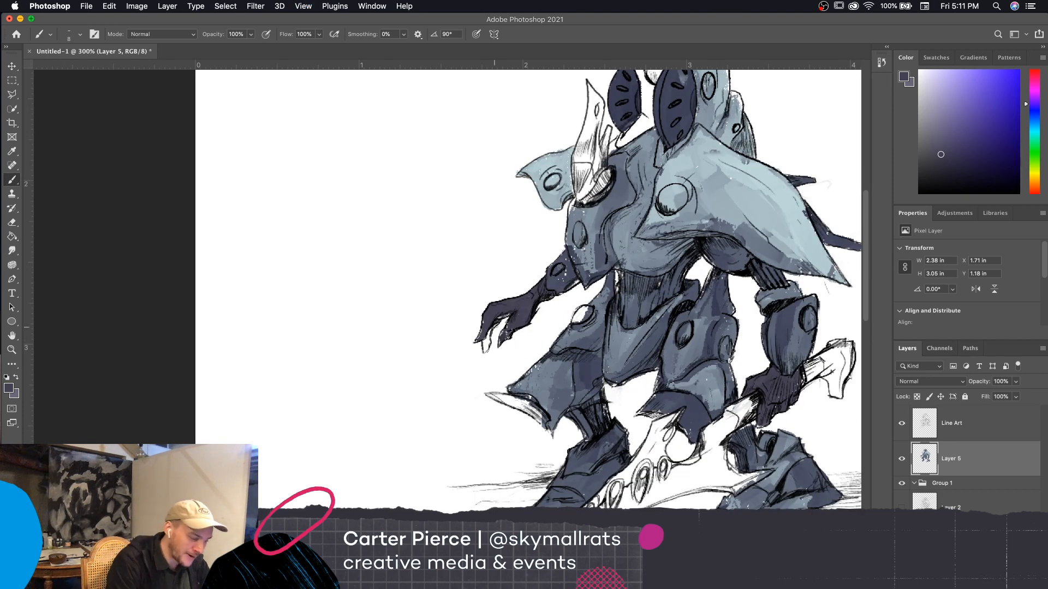
{"action": "mouse_move", "coordinate": [489, 332]}
{"action": "left_mouse_down"}
{"action": "mouse_move", "coordinate": [485, 351]}
{"action": "mouse_move", "coordinate": [490, 318]}
{"action": "mouse_move", "coordinate": [514, 315]}
{"action": "mouse_move", "coordinate": [508, 329]}
{"action": "left_mouse_up"}
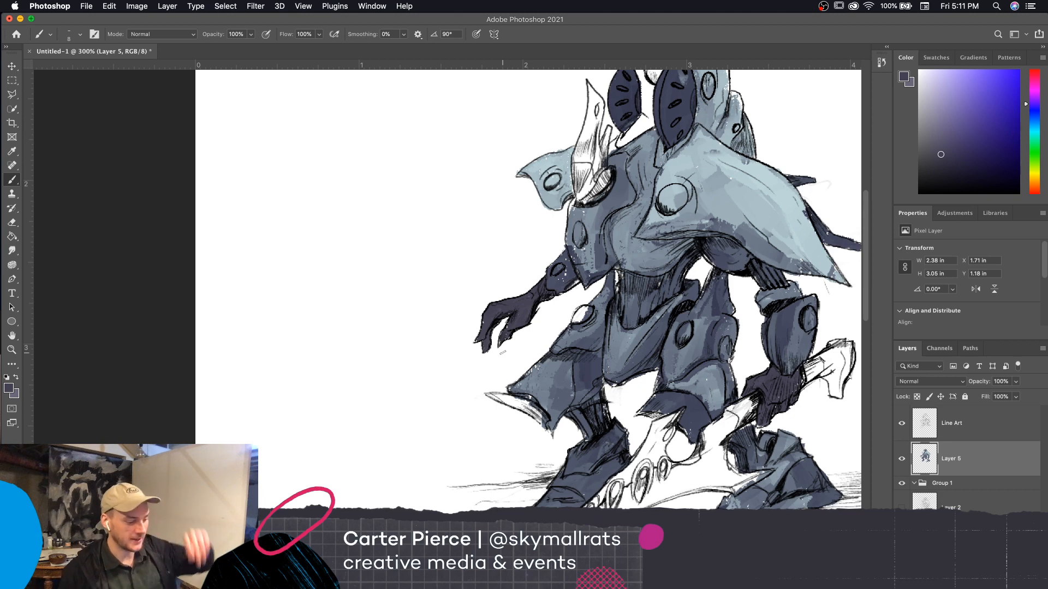
Sample the slate blue beneath the large shoulder plate and paint the white underside of the far leg's flared plate with a 9 px brush
{"action": "scroll", "coordinate": [502, 353], "scroll_direction": "right", "scroll_amount": 5}
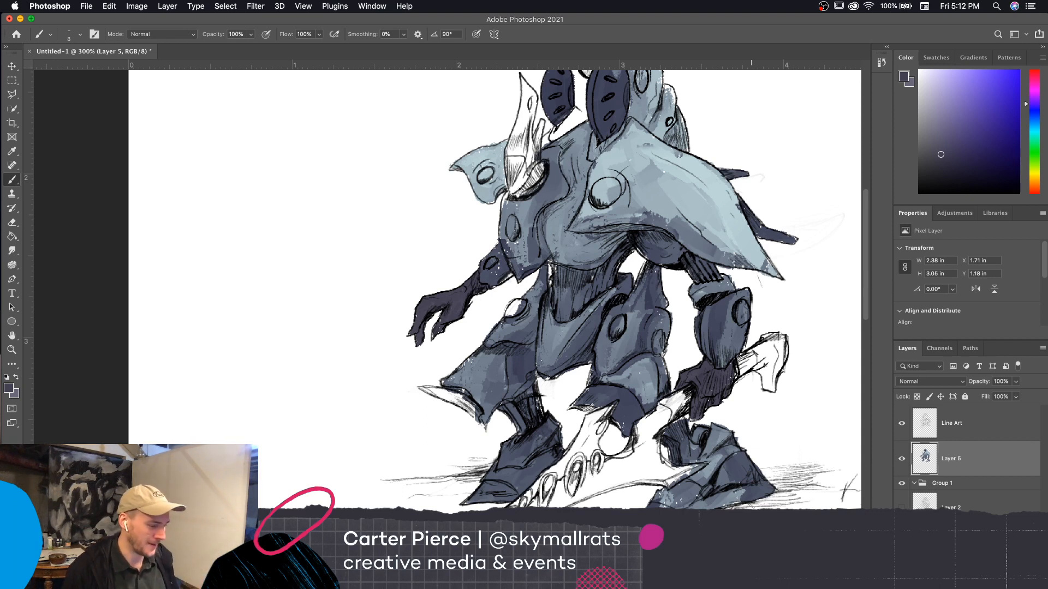
{"action": "scroll", "coordinate": [779, 465], "scroll_direction": "right", "scroll_amount": 4}
{"action": "scroll", "coordinate": [779, 465], "scroll_direction": "up", "scroll_amount": 3}
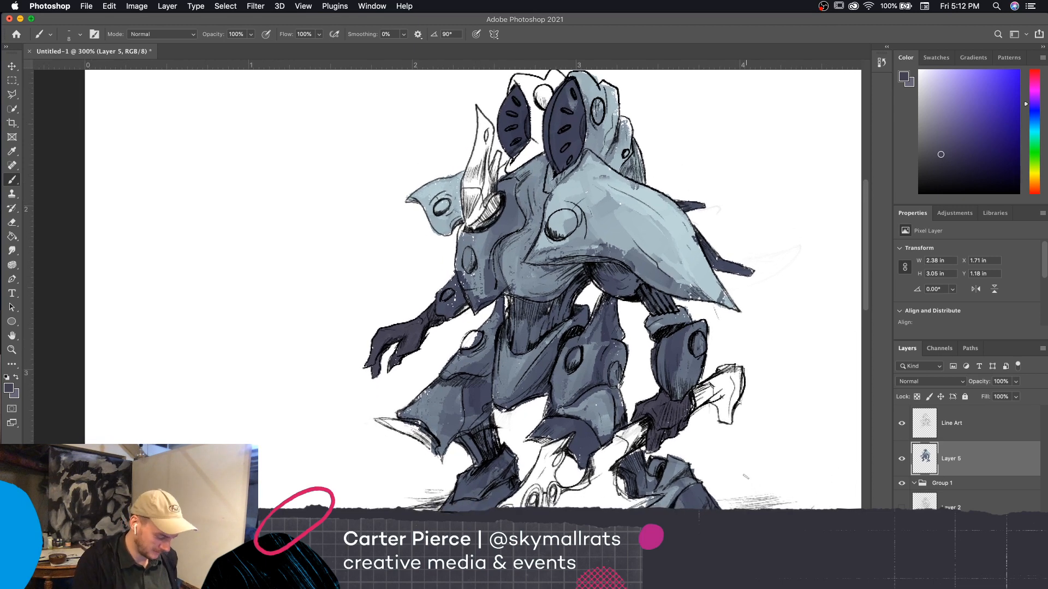
{"action": "key", "text": "i"}
{"action": "left_click", "coordinate": [611, 283]}
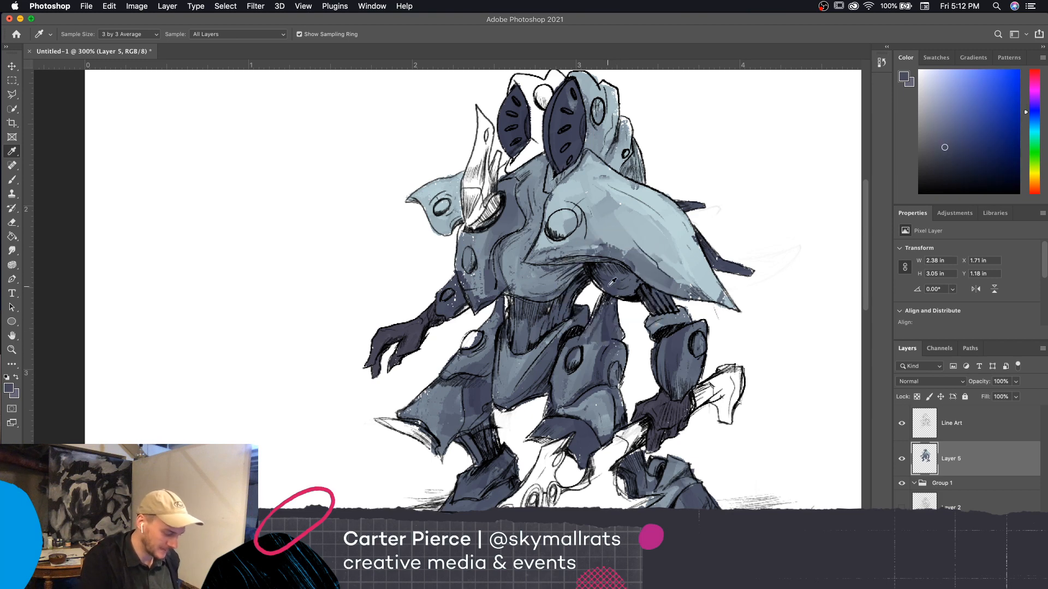
{"action": "key", "text": "b"}
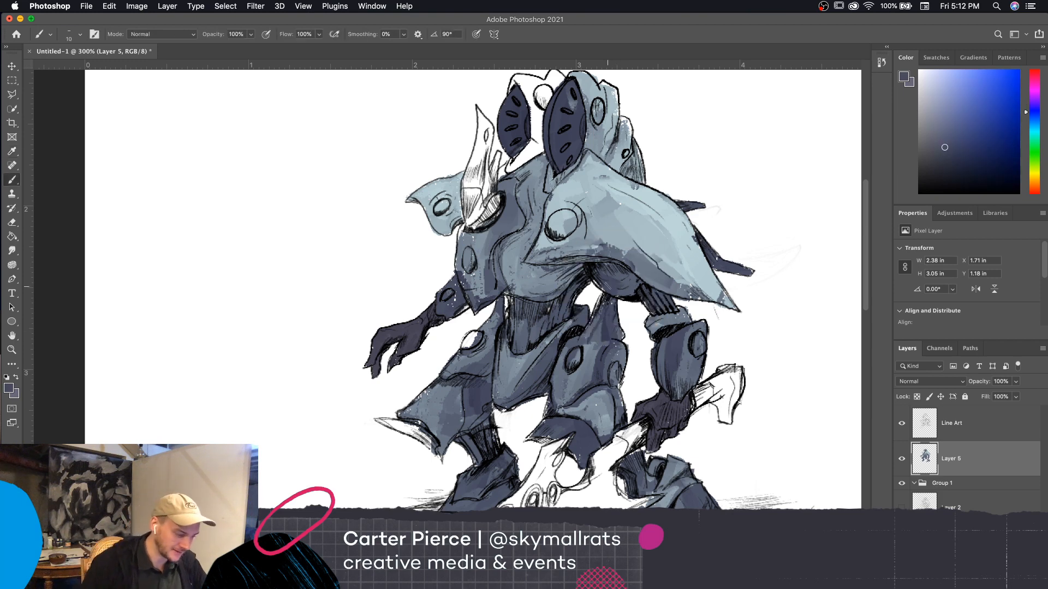
{"action": "scroll", "coordinate": [771, 474], "scroll_direction": "down", "scroll_amount": 4}
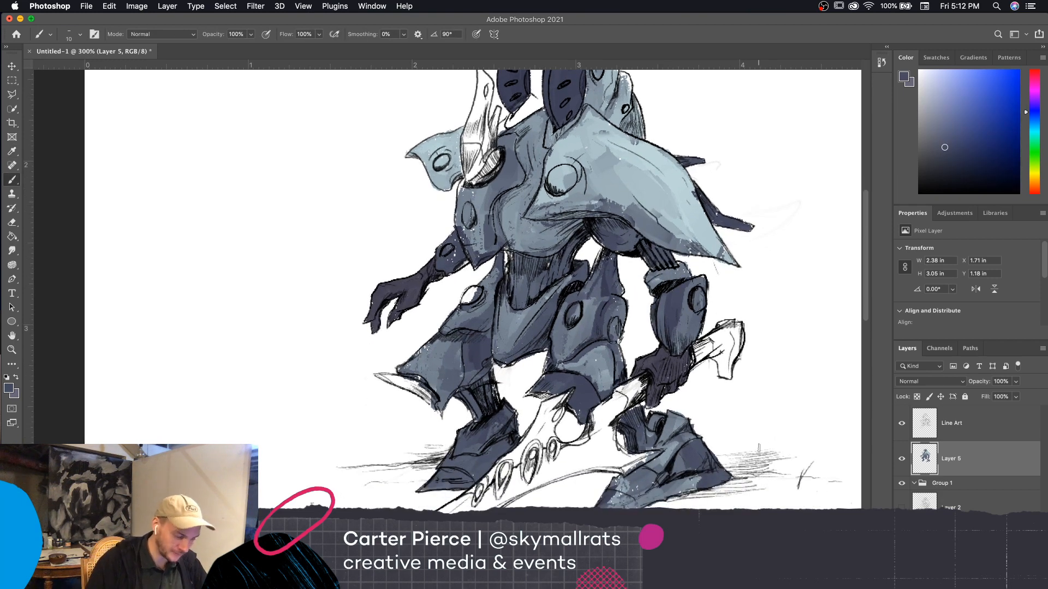
{"action": "key", "text": "bracketleft"}
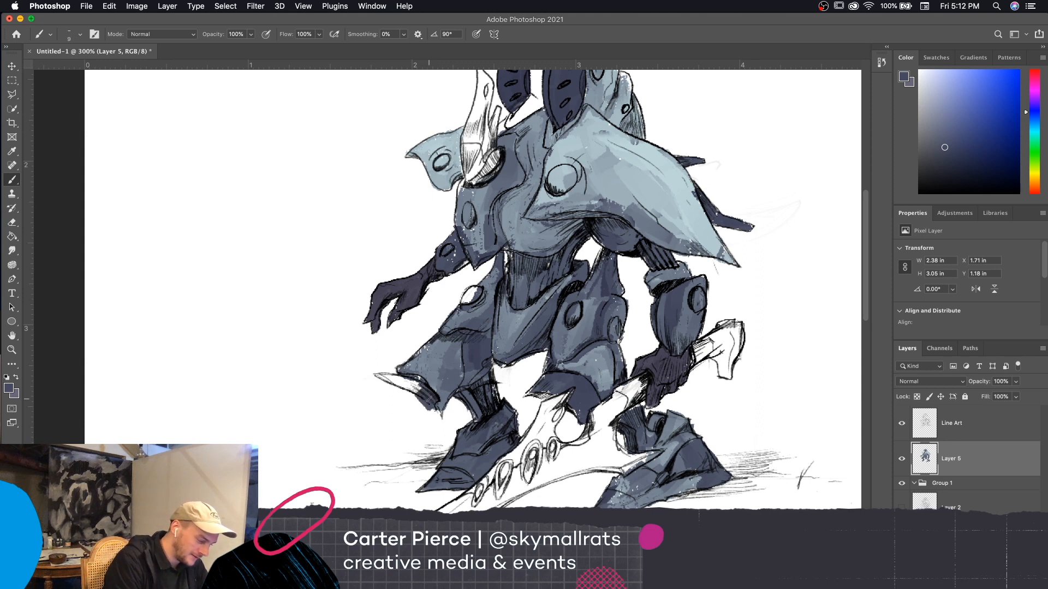
{"action": "mouse_move", "coordinate": [429, 399]}
{"action": "left_mouse_down"}
{"action": "mouse_move", "coordinate": [390, 381]}
{"action": "mouse_move", "coordinate": [407, 381]}
{"action": "left_mouse_up"}
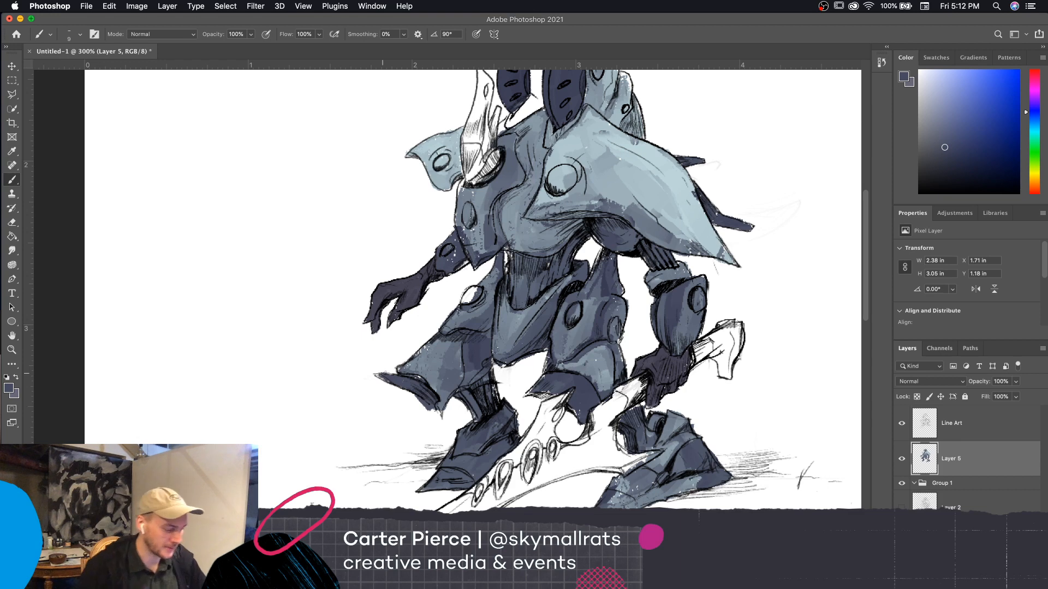
Touch up the pointed edge of the near leg's plate above the weapon with the slate blue
{"action": "mouse_move", "coordinate": [761, 456]}
{"action": "left_mouse_down"}
{"action": "mouse_move", "coordinate": [754, 462]}
{"action": "mouse_move", "coordinate": [754, 452]}
{"action": "left_mouse_up"}
{"action": "mouse_move", "coordinate": [535, 385]}
{"action": "left_mouse_down"}
{"action": "mouse_move", "coordinate": [542, 393]}
{"action": "mouse_move", "coordinate": [522, 390]}
{"action": "mouse_move", "coordinate": [539, 389]}
{"action": "left_mouse_up"}
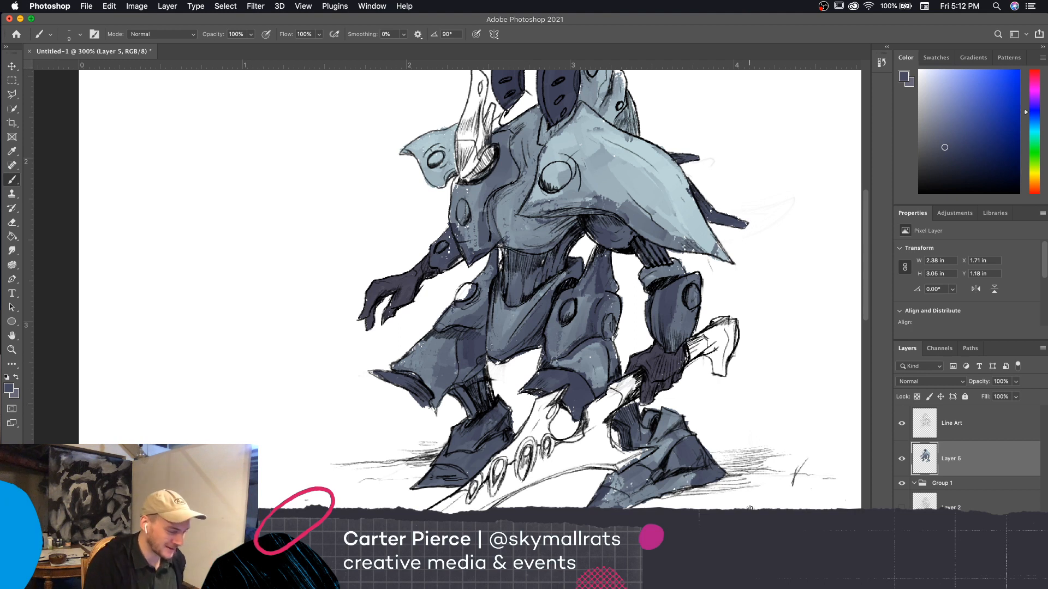
{"action": "left_click_drag", "start_coordinate": [750, 508], "coordinate": [758, 523]}
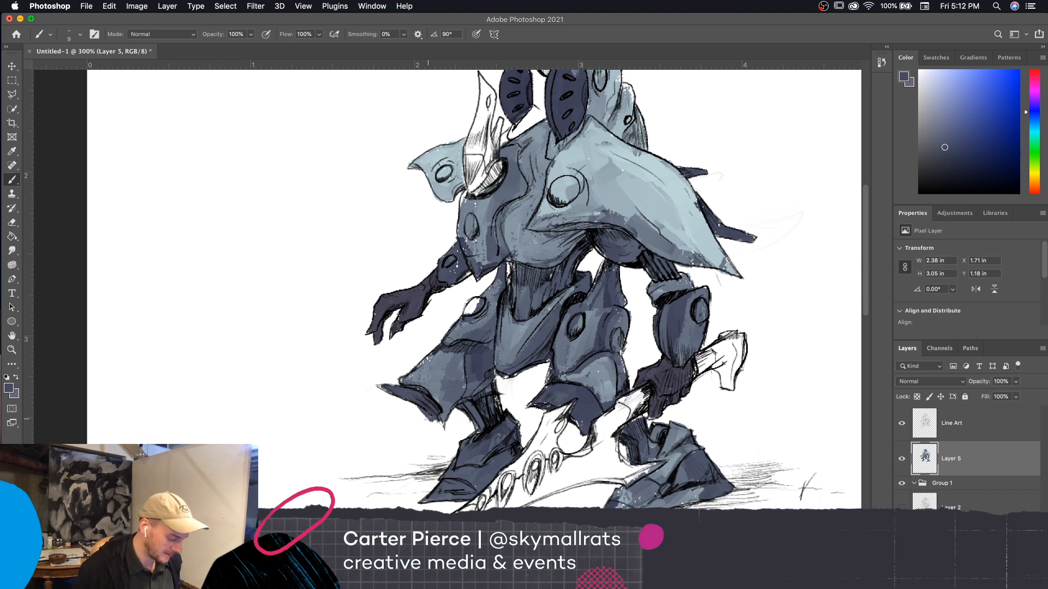
Sample the light blue of the large shoulder plate and paint highlights on the near leg's thigh plate with a 5 px brush
{"action": "left_click", "coordinate": [685, 225], "text": "alt"}
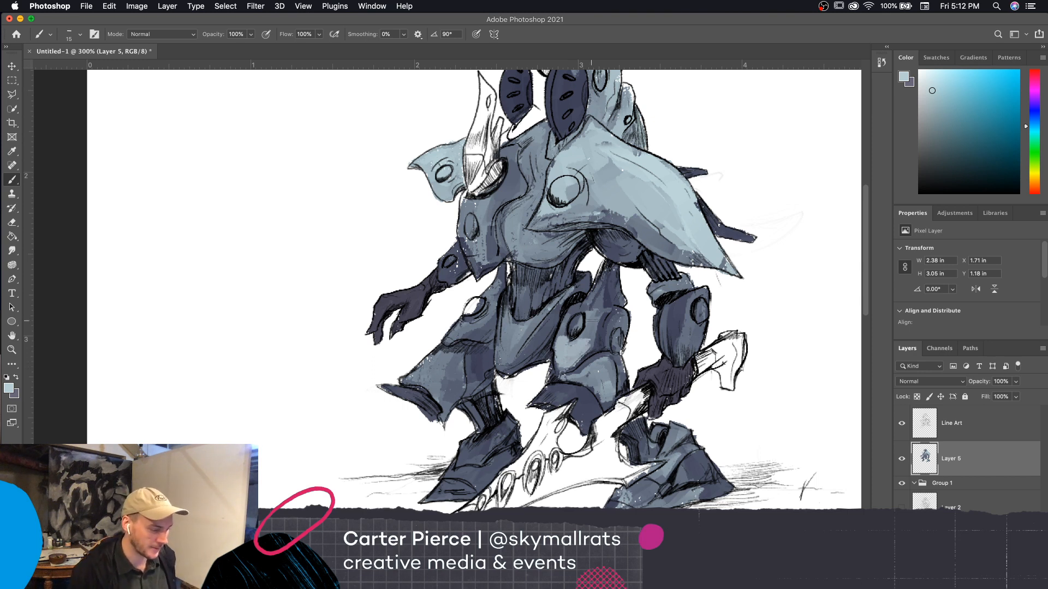
{"action": "scroll", "coordinate": [590, 319], "scroll_direction": "left", "scroll_amount": 3}
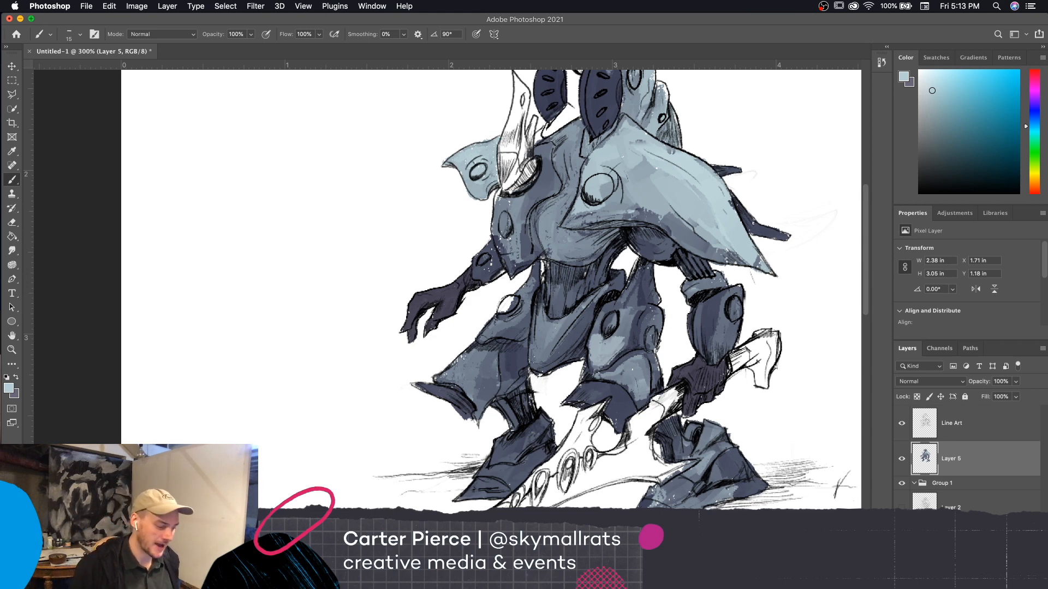
{"action": "scroll", "coordinate": [546, 273], "scroll_direction": "right", "scroll_amount": 5}
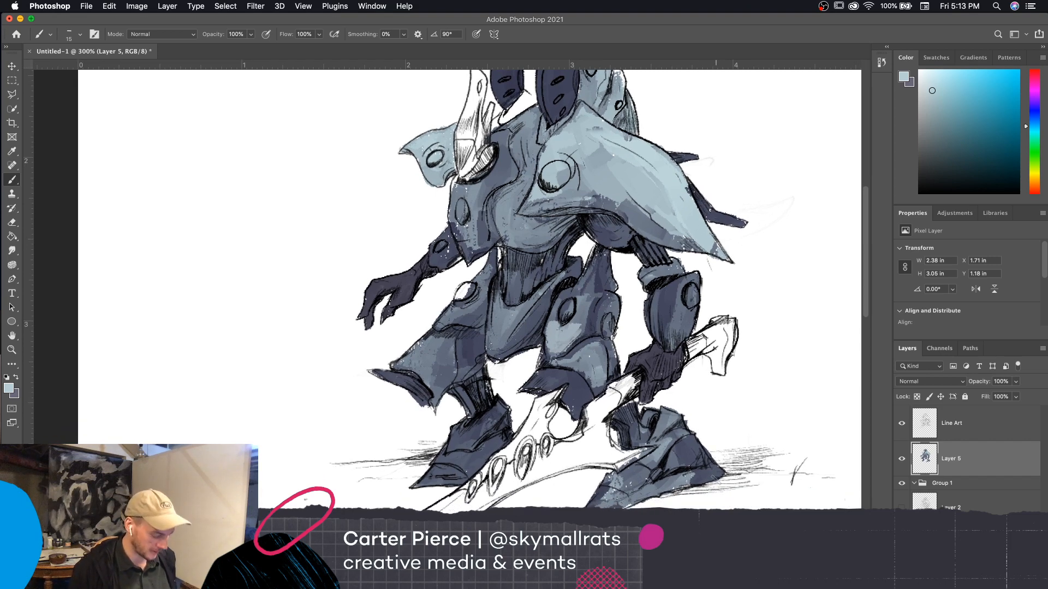
{"action": "key", "text": "bracketleft"}
{"action": "key", "text": "bracketleft"}
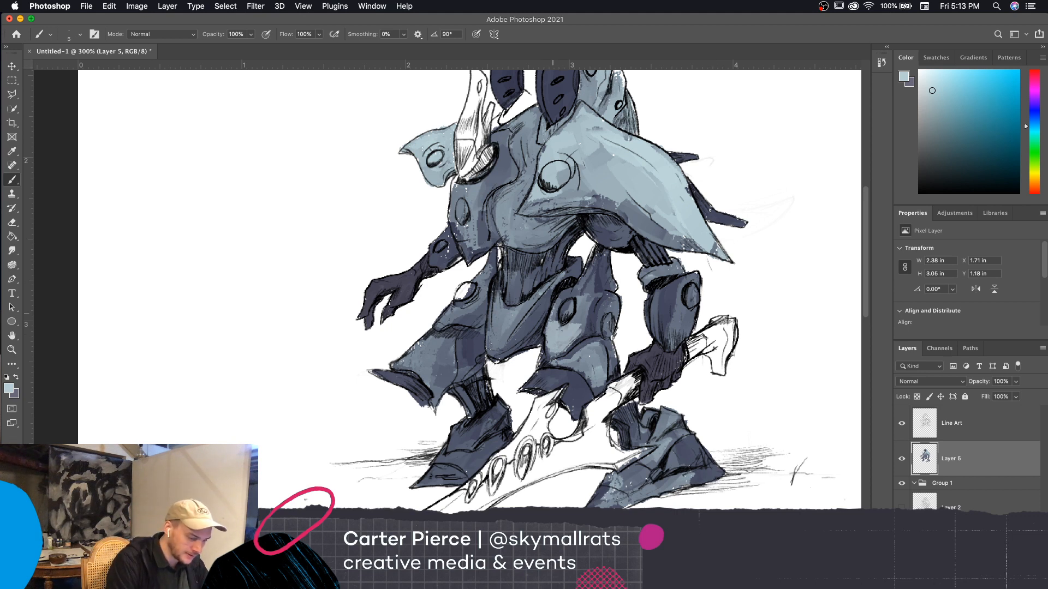
{"action": "left_click_drag", "start_coordinate": [576, 337], "coordinate": [596, 295]}
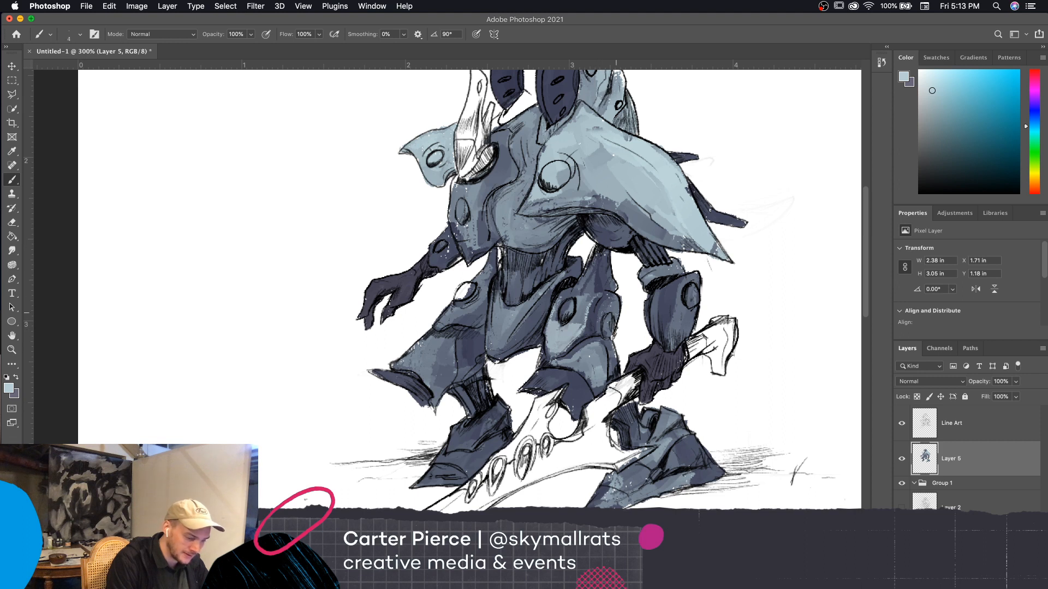
{"action": "scroll", "coordinate": [769, 449], "scroll_direction": "up", "scroll_amount": 3}
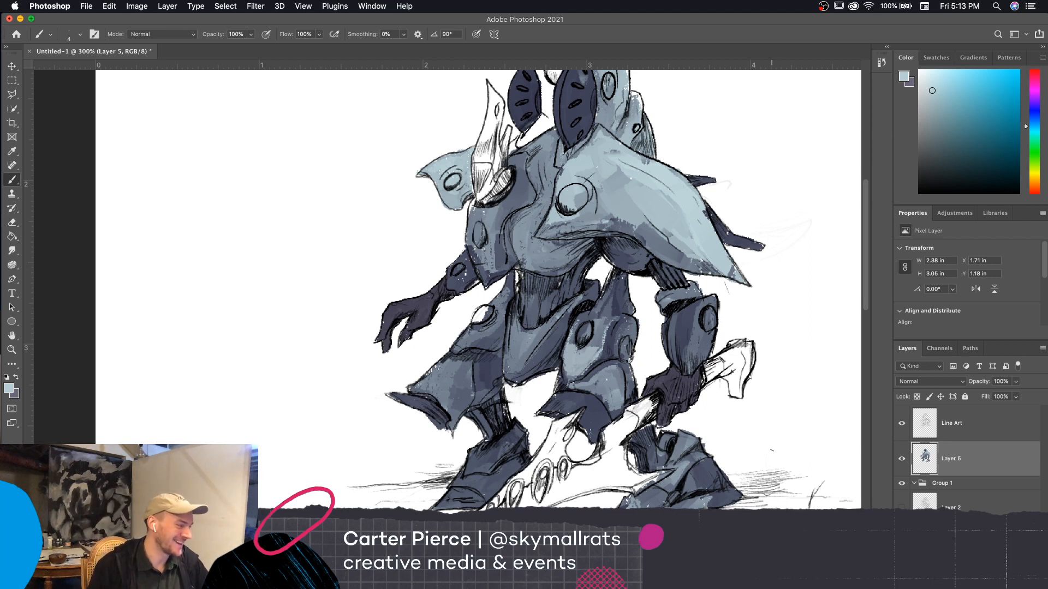
Save the document as Phoenix_Protocol_.psd
{"action": "left_click", "coordinate": [86, 6]}
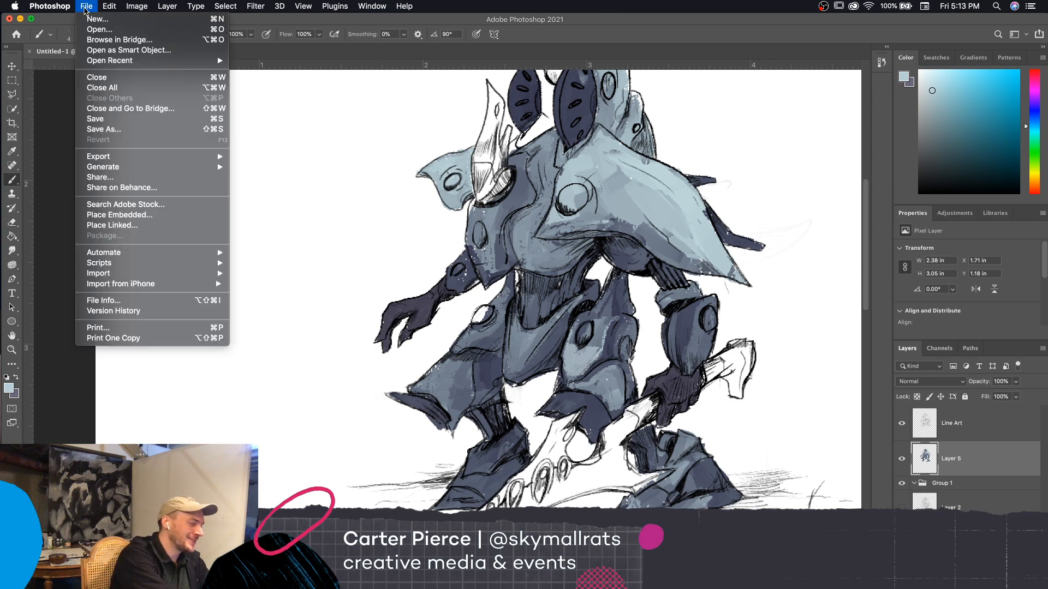
{"action": "left_click", "coordinate": [170, 117]}
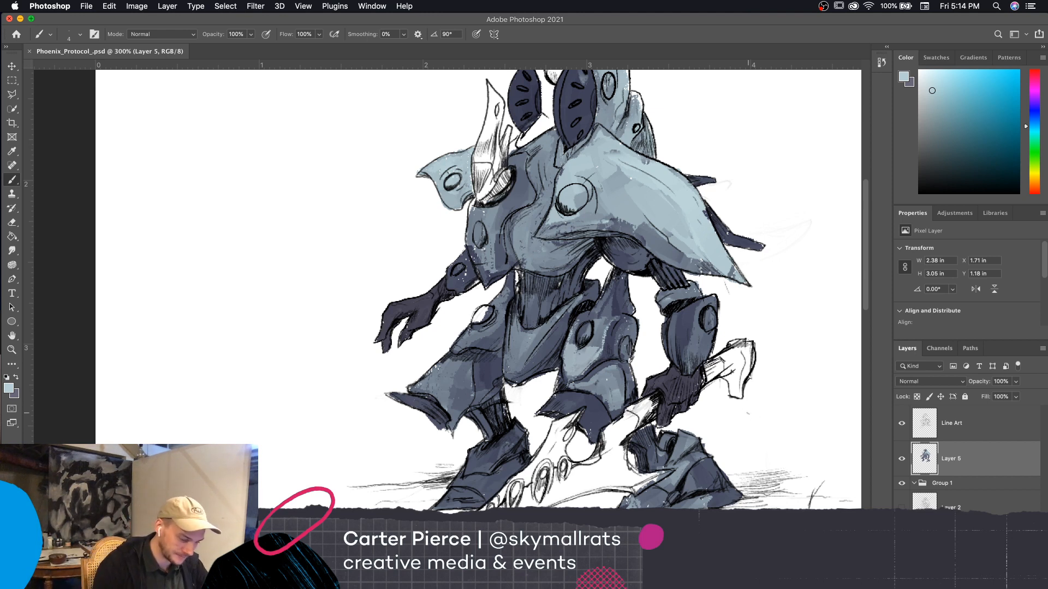
Paint light blue highlights along the forearm guard of the weapon arm with a 9 to 10 px brush
{"action": "key", "text": "]"}
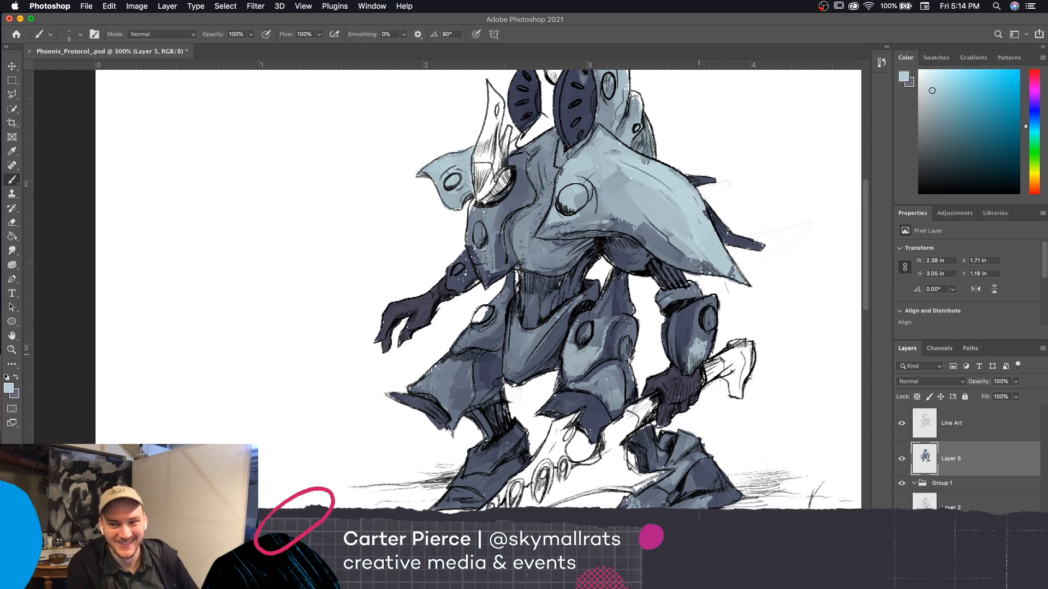
{"action": "scroll", "coordinate": [700, 410], "scroll_direction": "right", "scroll_amount": 3}
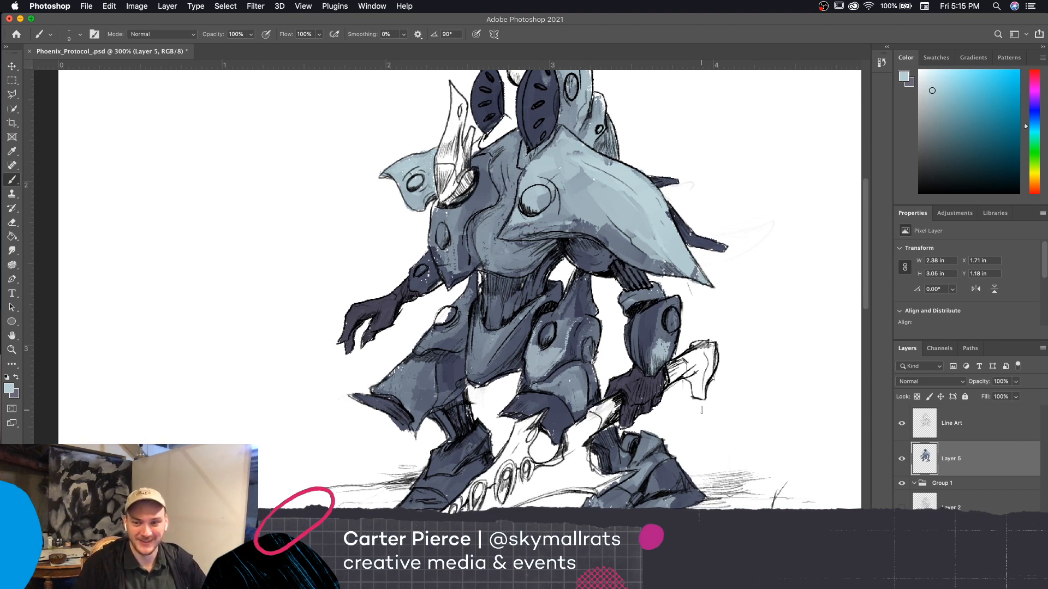
{"action": "key", "text": "bracketright"}
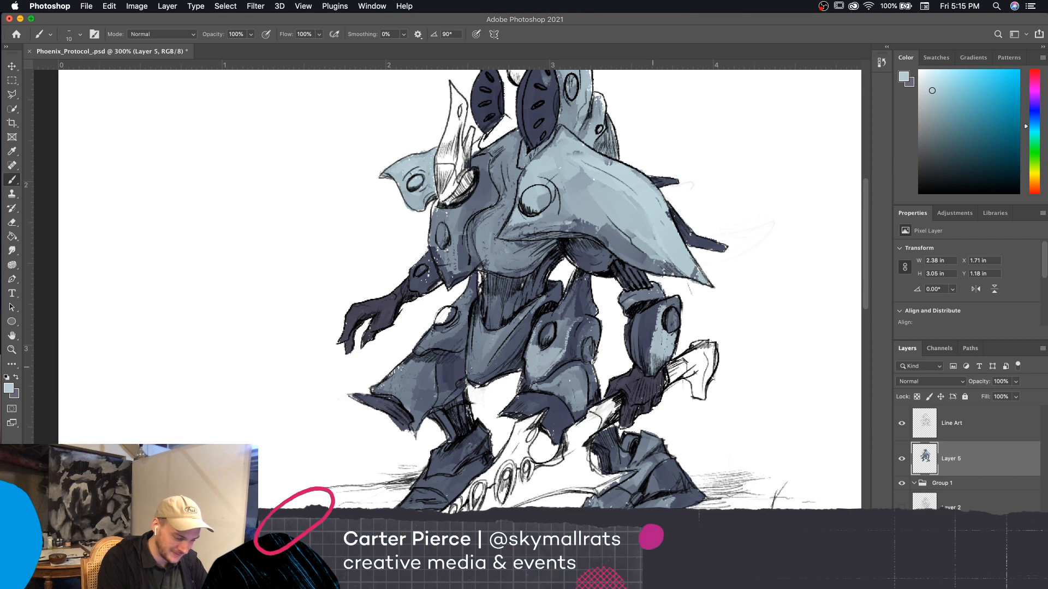
{"action": "left_click_drag", "start_coordinate": [653, 367], "coordinate": [651, 353]}
{"action": "mouse_move", "coordinate": [660, 310]}
{"action": "left_mouse_down"}
{"action": "mouse_move", "coordinate": [650, 353]}
{"action": "mouse_move", "coordinate": [653, 321]}
{"action": "mouse_move", "coordinate": [680, 306]}
{"action": "mouse_move", "coordinate": [664, 263]}
{"action": "left_mouse_up"}
Reduce the brush to 8 px and paint light blue highlights on the armor of the near foot
{"action": "key", "text": "bracketleft"}
{"action": "key", "text": "bracketleft"}
{"action": "key", "text": "bracketleft"}
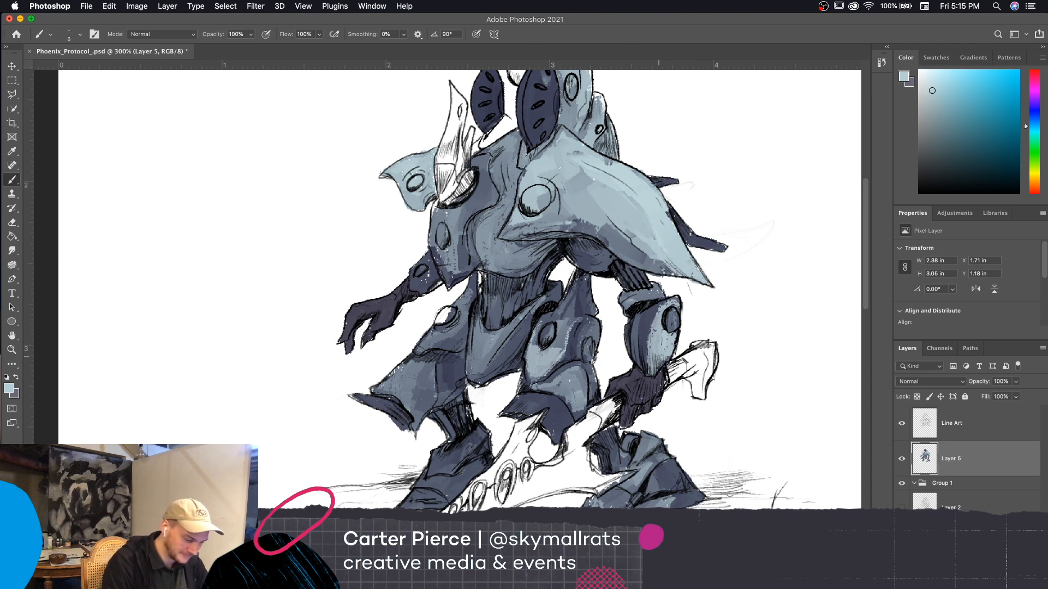
{"action": "left_click_drag", "start_coordinate": [647, 465], "coordinate": [632, 488]}
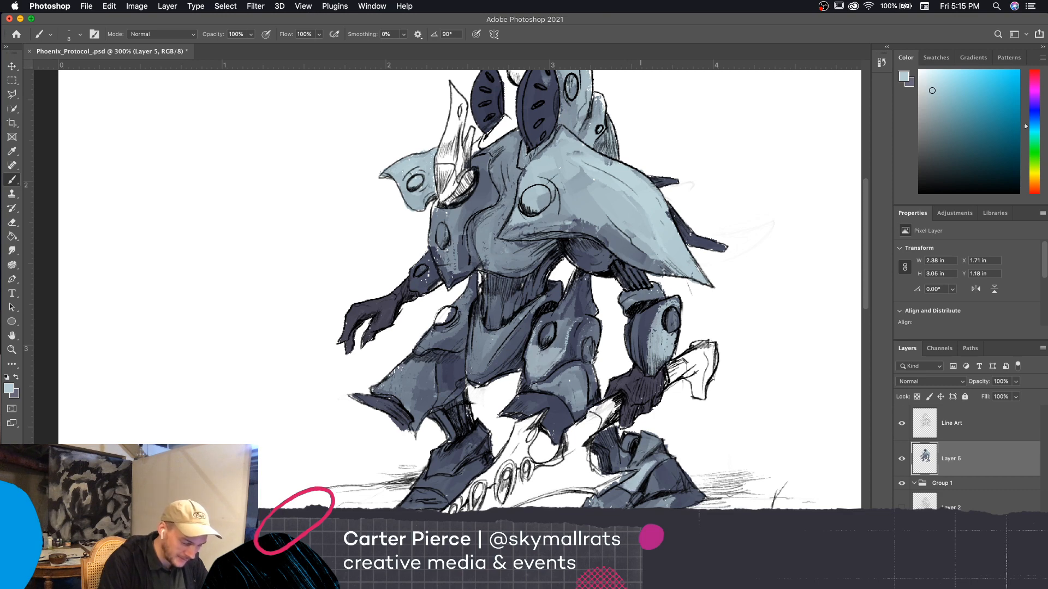
{"action": "left_click_drag", "start_coordinate": [648, 440], "coordinate": [633, 460]}
{"action": "left_click_drag", "start_coordinate": [652, 444], "coordinate": [647, 449]}
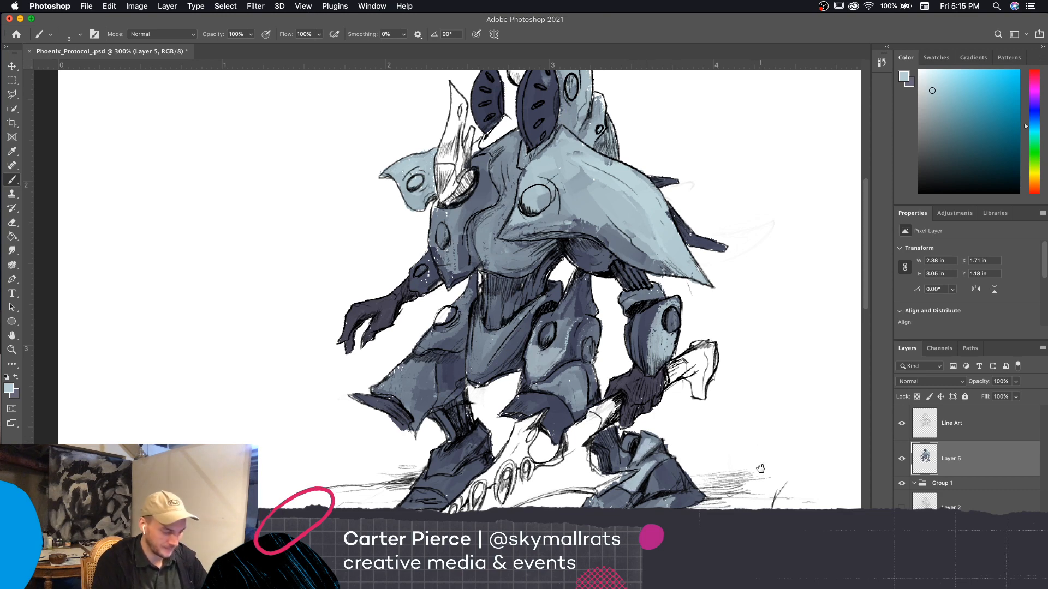
Brighten the near leg's knee and thigh plates with light blue, varying the brush between 7 and 9 px
{"action": "left_click_drag", "start_coordinate": [756, 473], "coordinate": [773, 432]}
{"action": "key", "text": "["}
{"action": "key", "text": "["}
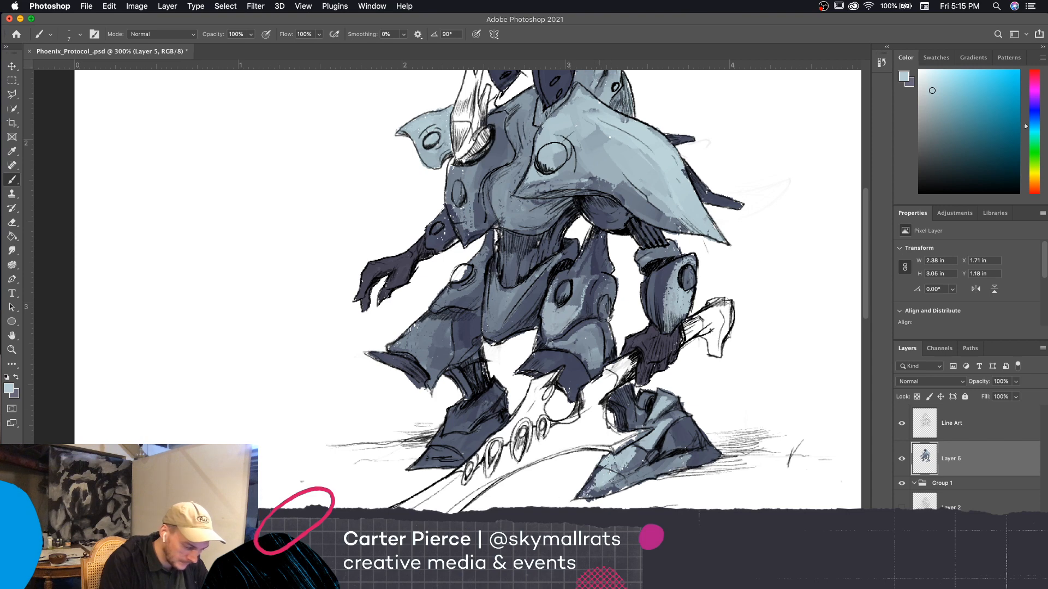
{"action": "mouse_move", "coordinate": [759, 378]}
{"action": "left_mouse_down"}
{"action": "mouse_move", "coordinate": [776, 408]}
{"action": "mouse_move", "coordinate": [831, 379]}
{"action": "left_mouse_up"}
{"action": "key", "text": "bracketright"}
{"action": "key", "text": "bracketright"}
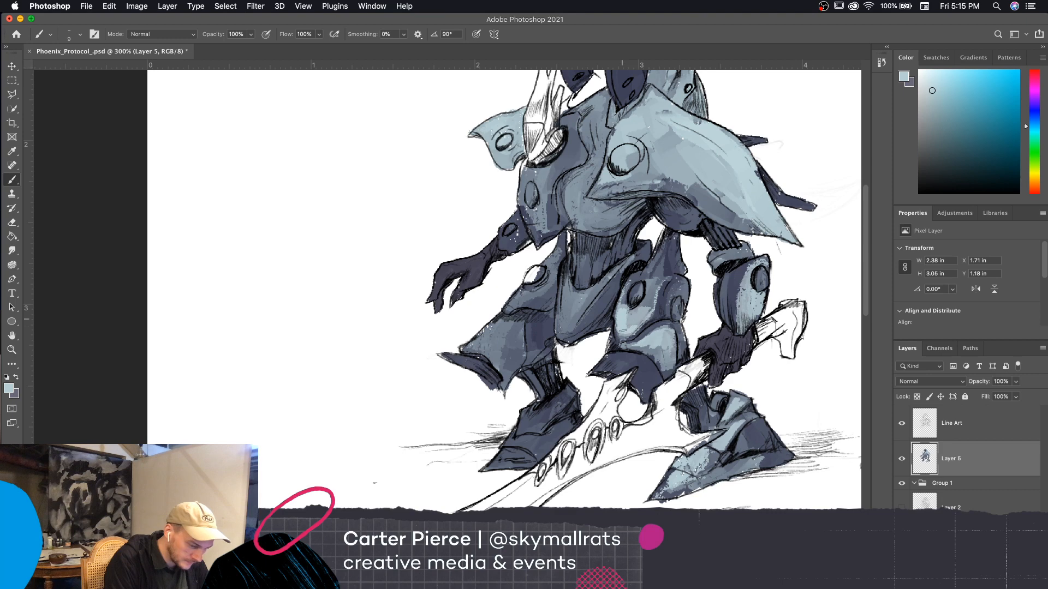
{"action": "key", "text": "bracketleft"}
{"action": "key", "text": "bracketleft"}
{"action": "key", "text": "bracketleft"}
{"action": "left_click_drag", "start_coordinate": [768, 310], "coordinate": [822, 303]}
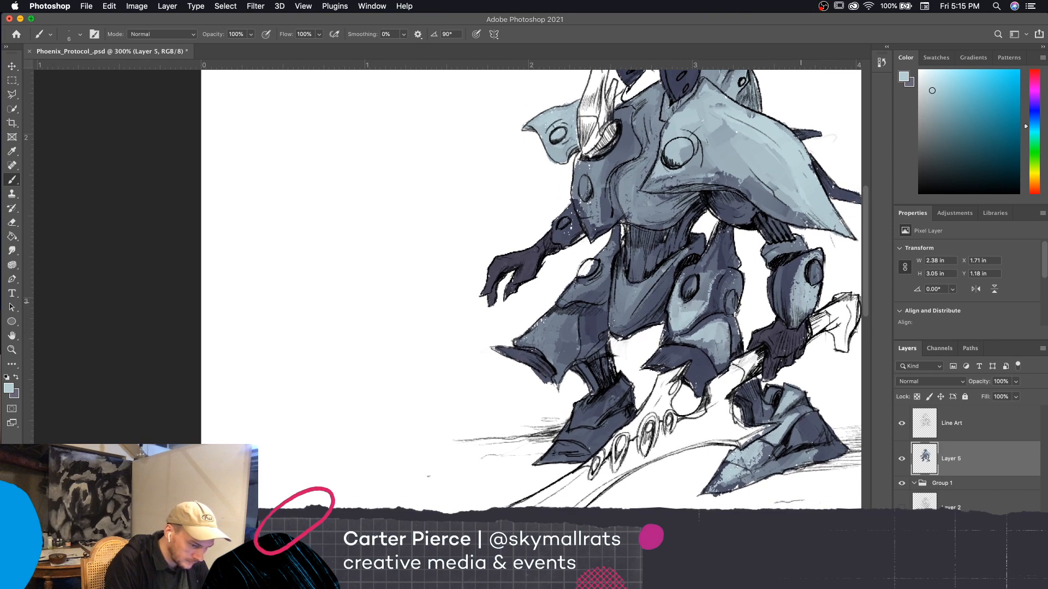
Paint light blue highlights on the pointed pelvis plate between the legs, adjusting the brush size to fit
{"action": "key", "text": "bracketright"}
{"action": "key", "text": "bracketright"}
{"action": "key", "text": "bracketright"}
{"action": "mouse_move", "coordinate": [618, 292]}
{"action": "left_mouse_down"}
{"action": "mouse_move", "coordinate": [617, 316]}
{"action": "mouse_move", "coordinate": [620, 303]}
{"action": "mouse_move", "coordinate": [629, 316]}
{"action": "mouse_move", "coordinate": [614, 311]}
{"action": "mouse_move", "coordinate": [628, 322]}
{"action": "mouse_move", "coordinate": [655, 282]}
{"action": "mouse_move", "coordinate": [642, 297]}
{"action": "left_mouse_up"}
{"action": "key", "text": "bracketleft"}
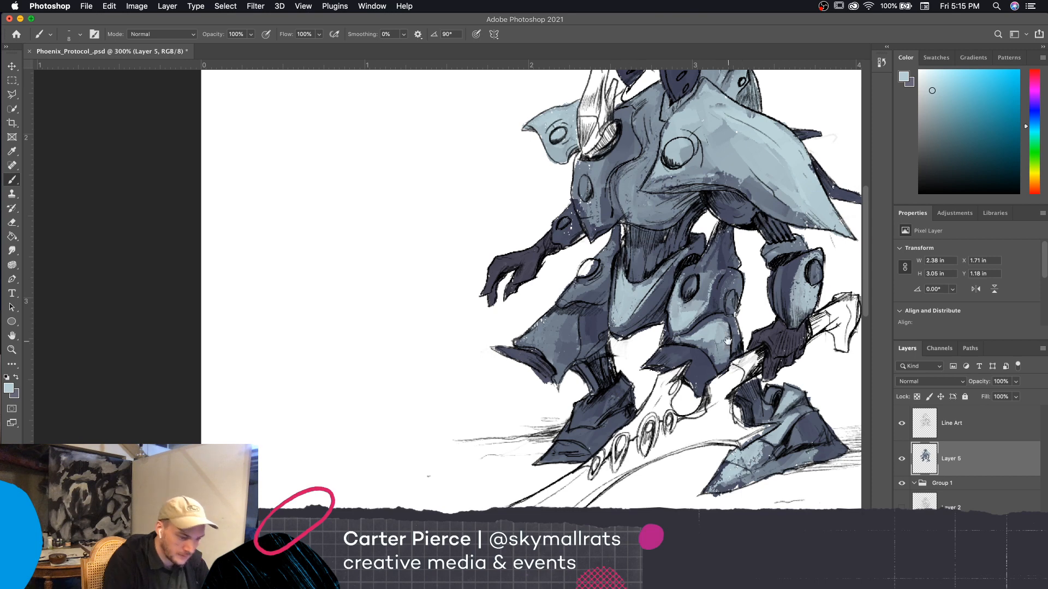
Toggle the visibility of Layer 5 and the Line Art layer to compare the painting with and without its lines
{"action": "left_click_drag", "start_coordinate": [785, 387], "coordinate": [775, 387]}
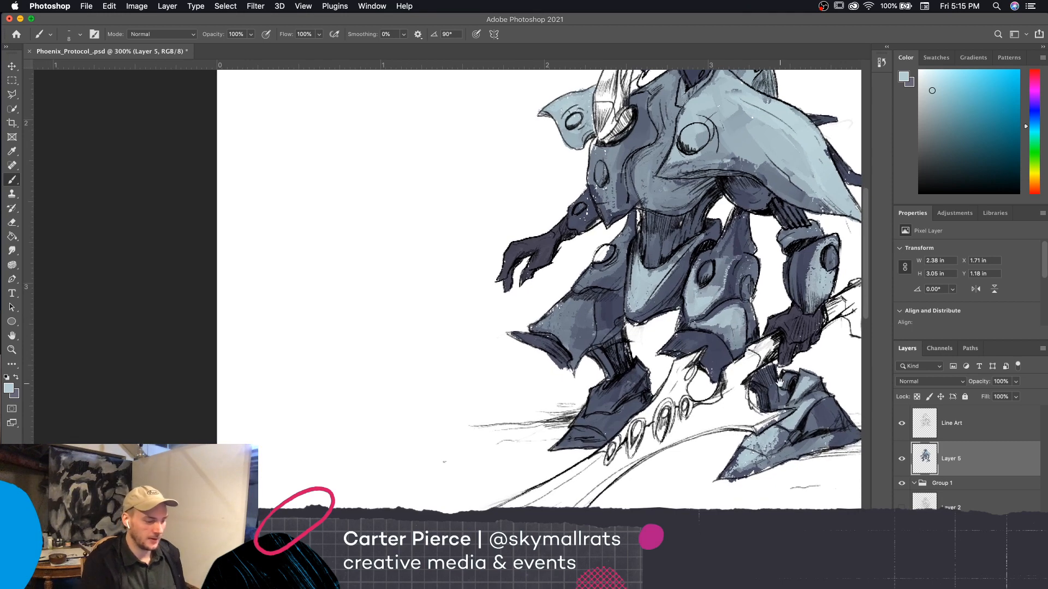
{"action": "left_click_drag", "start_coordinate": [704, 457], "coordinate": [654, 463]}
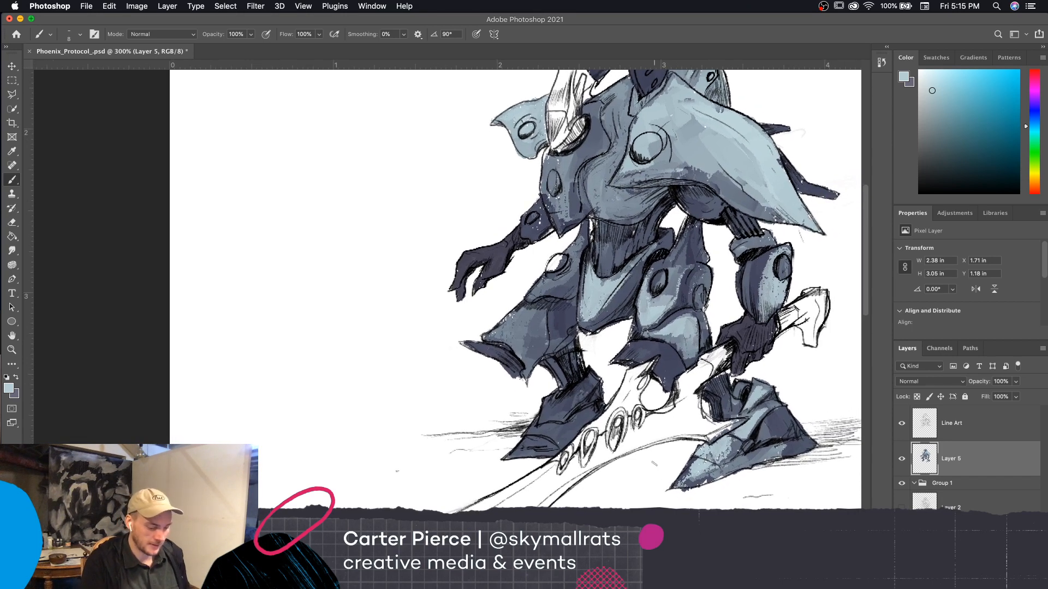
{"action": "left_click", "coordinate": [901, 461]}
{"action": "left_click", "coordinate": [901, 461]}
{"action": "left_click", "coordinate": [901, 425]}
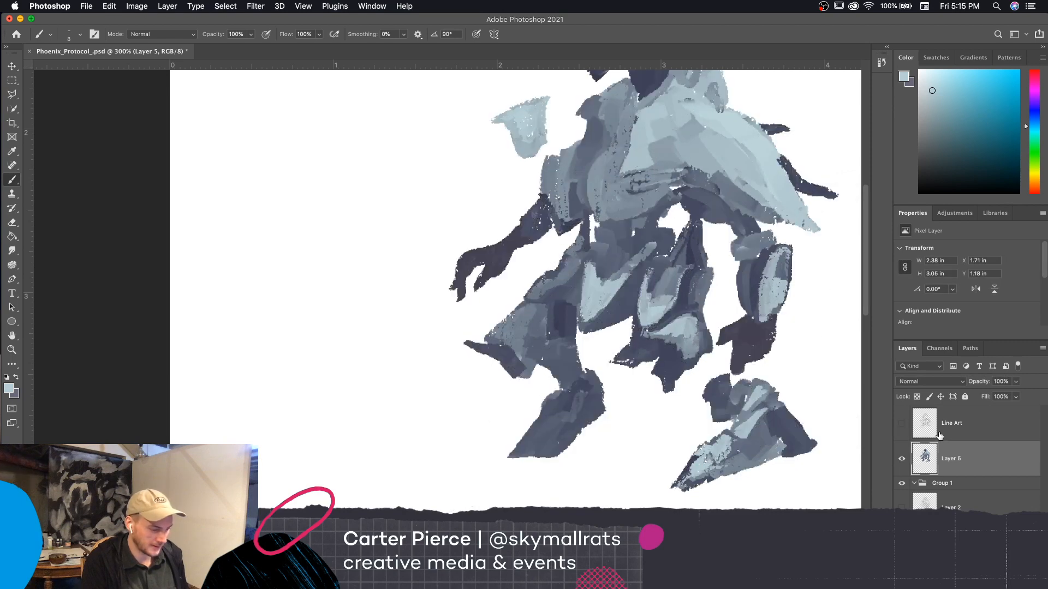
{"action": "left_click_drag", "start_coordinate": [807, 511], "coordinate": [732, 542]}
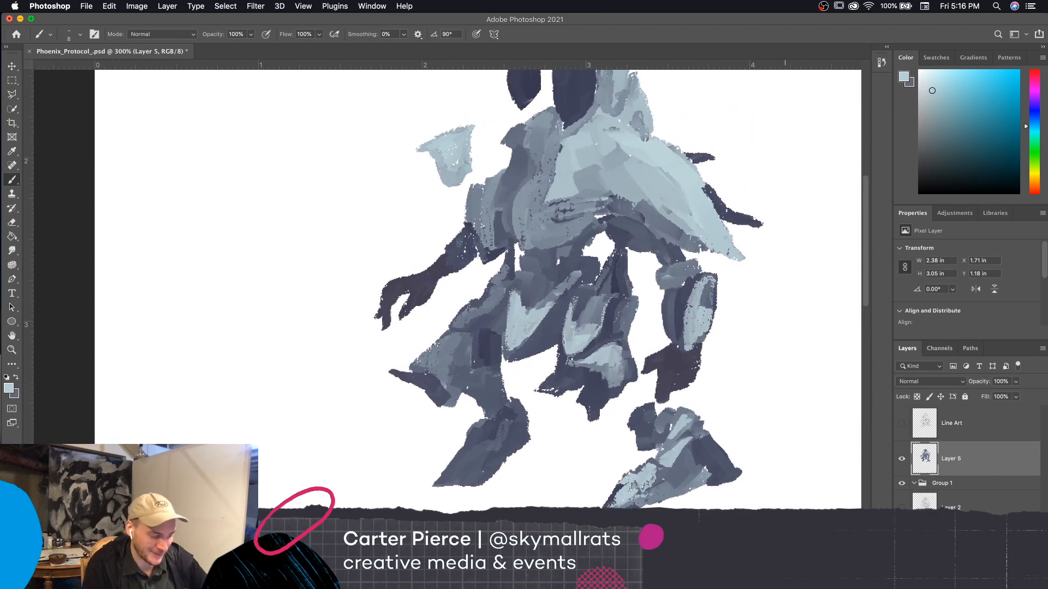
{"action": "left_click", "coordinate": [901, 424]}
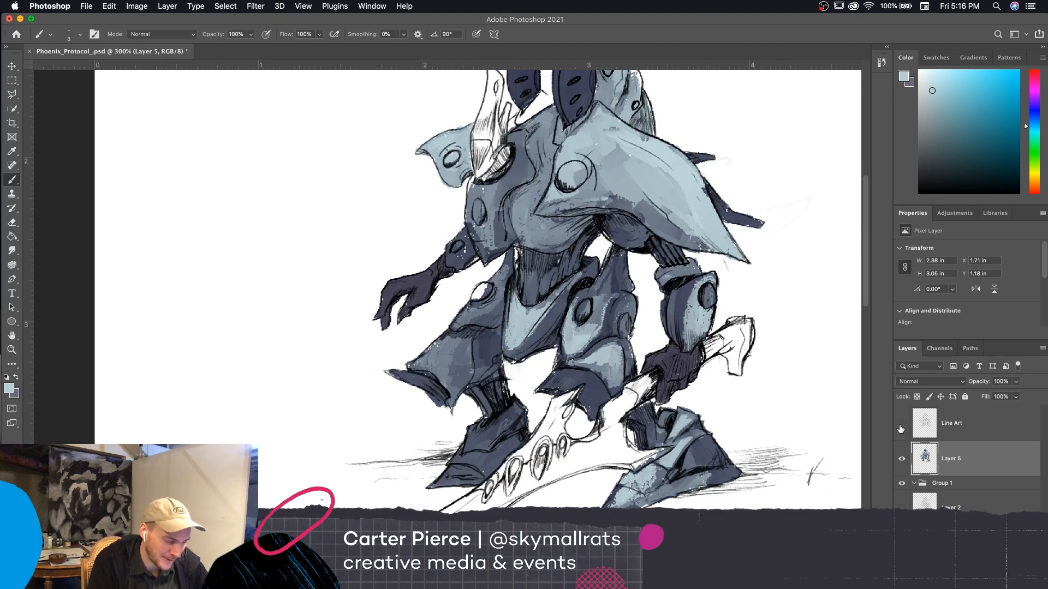
{"action": "left_click", "coordinate": [901, 426]}
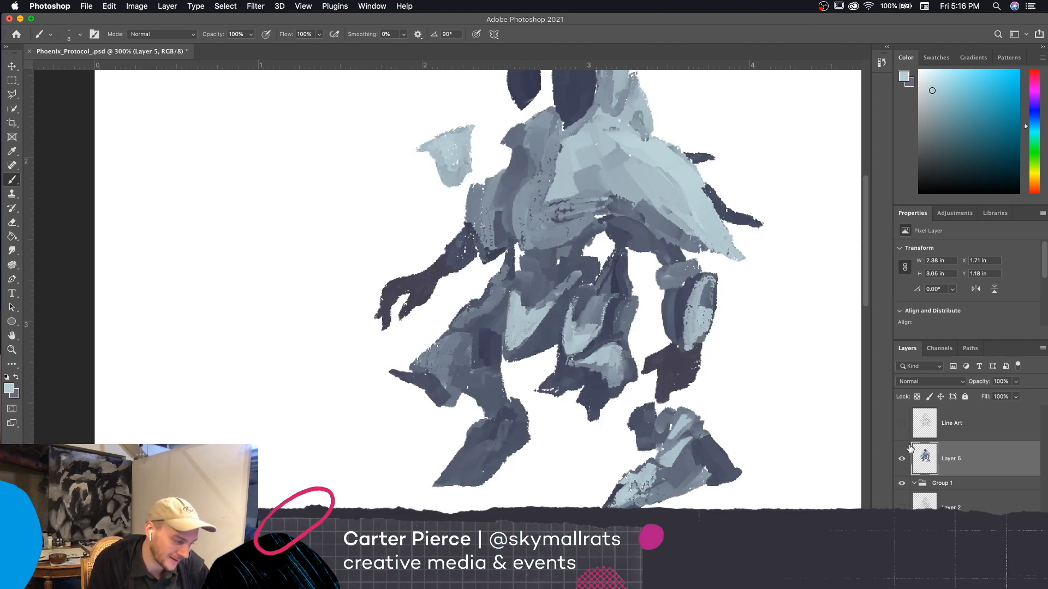
{"action": "left_click", "coordinate": [902, 423]}
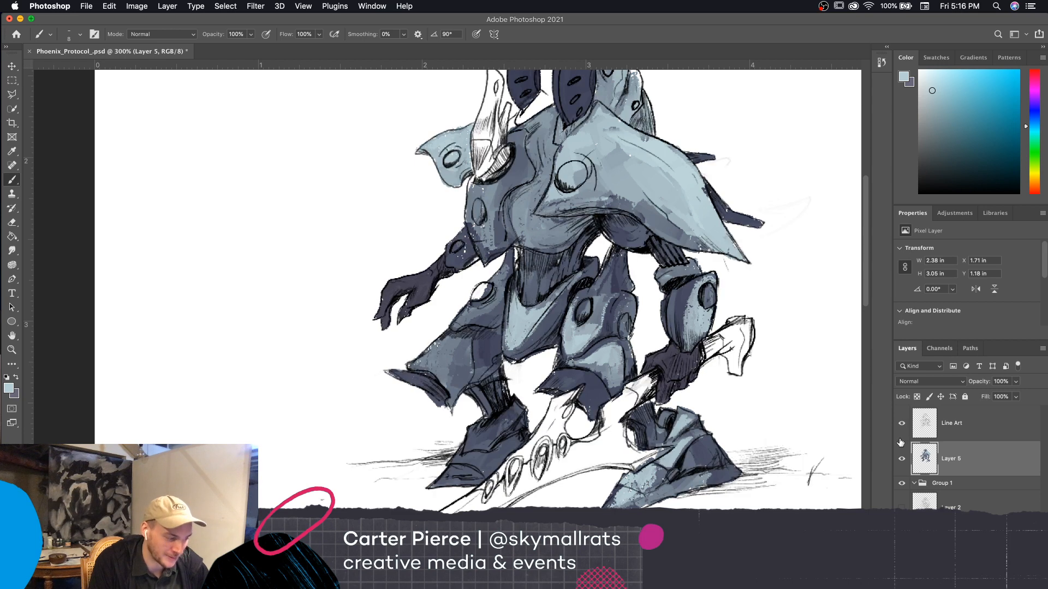
{"action": "left_click", "coordinate": [902, 423]}
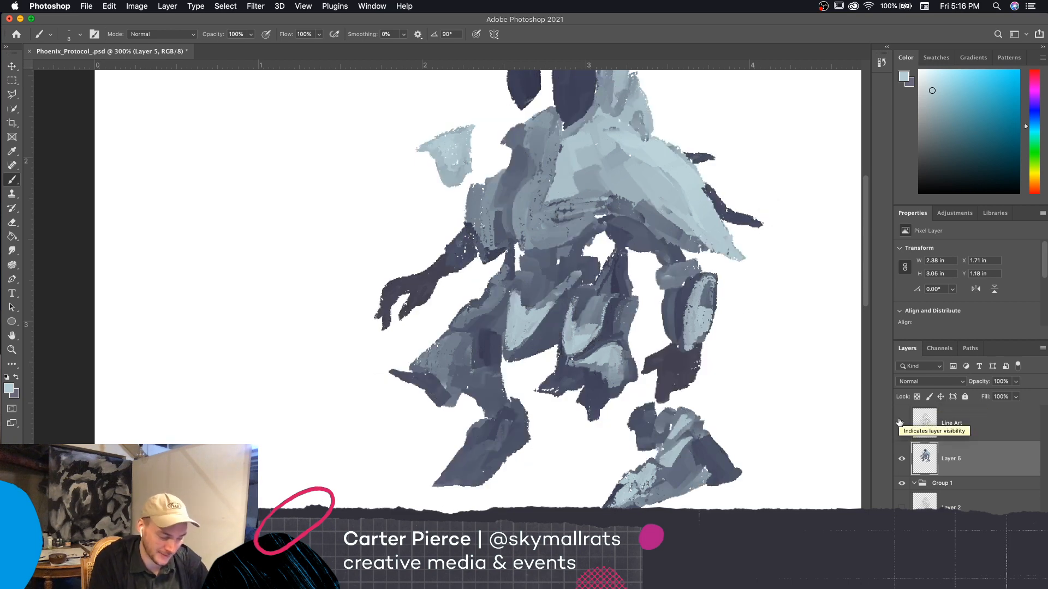
{"action": "left_click", "coordinate": [902, 423]}
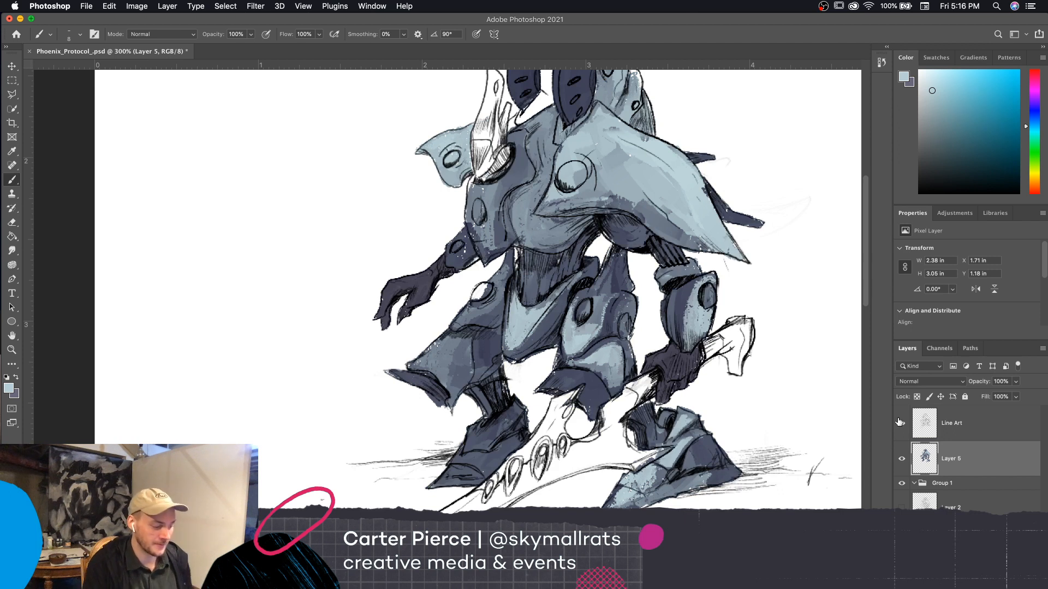
Paint light blue highlights on the pointed side plate of the chest, above the empty hand's arm, with a 9 px brush
{"action": "scroll", "coordinate": [753, 488], "scroll_direction": "left", "scroll_amount": 3}
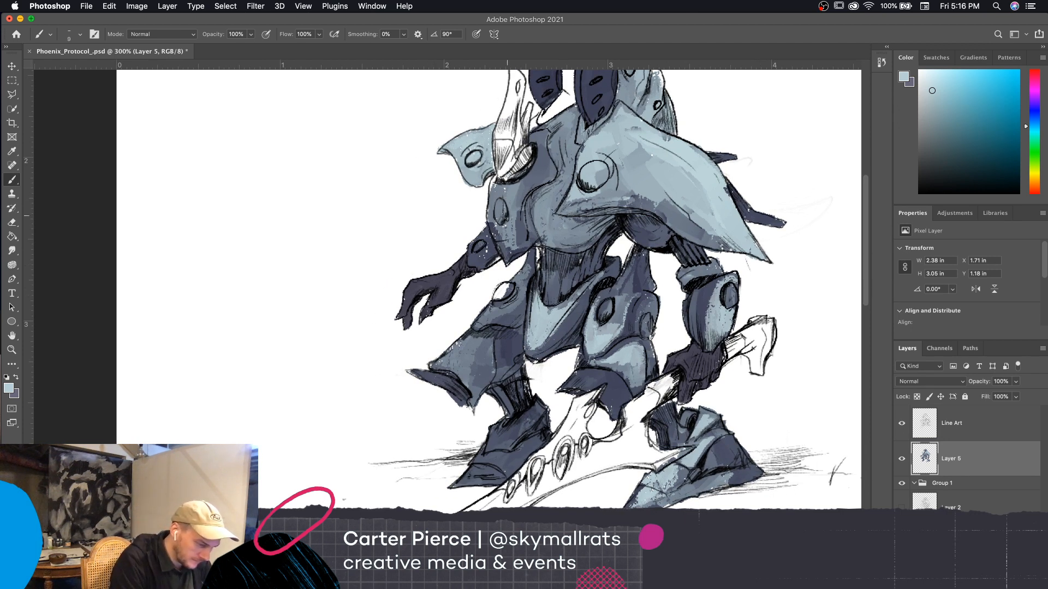
{"action": "mouse_move", "coordinate": [511, 227]}
{"action": "left_mouse_down"}
{"action": "mouse_move", "coordinate": [496, 252]}
{"action": "mouse_move", "coordinate": [502, 259]}
{"action": "mouse_move", "coordinate": [499, 244]}
{"action": "left_mouse_up"}
{"action": "mouse_move", "coordinate": [512, 250]}
{"action": "left_mouse_down"}
{"action": "mouse_move", "coordinate": [499, 263]}
{"action": "mouse_move", "coordinate": [509, 257]}
{"action": "left_mouse_up"}
{"action": "left_click_drag", "start_coordinate": [494, 203], "coordinate": [491, 221]}
{"action": "mouse_move", "coordinate": [496, 185]}
{"action": "left_mouse_down"}
{"action": "mouse_move", "coordinate": [492, 217]}
{"action": "mouse_move", "coordinate": [513, 246]}
{"action": "mouse_move", "coordinate": [517, 191]}
{"action": "mouse_move", "coordinate": [500, 190]}
{"action": "left_mouse_up"}
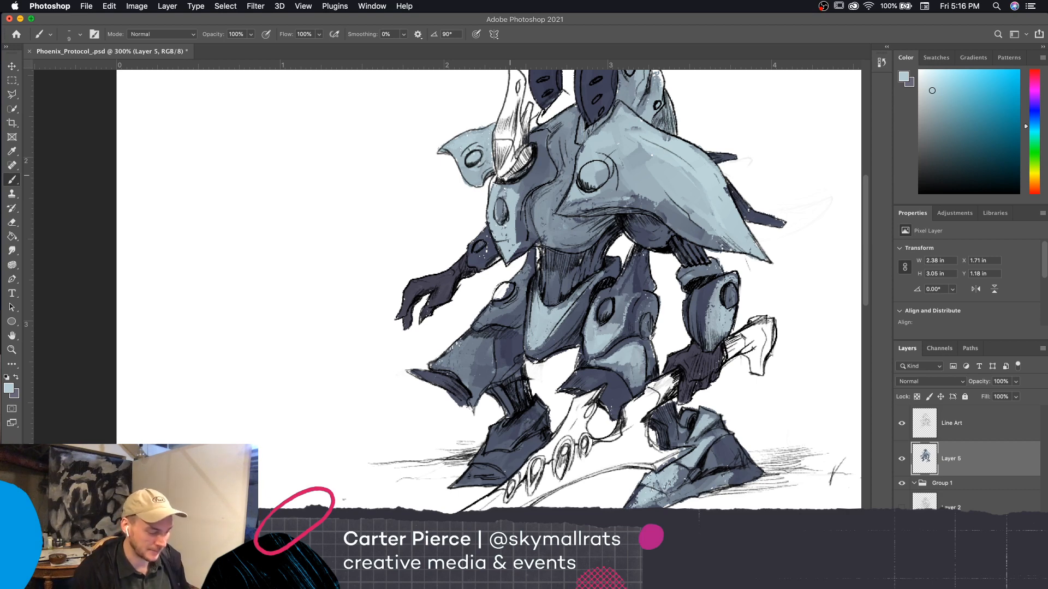
Enlarge the brush to 15 px and paint light blue over the upper chest beside the round socket
{"action": "scroll", "coordinate": [785, 464], "scroll_direction": "up", "scroll_amount": 3}
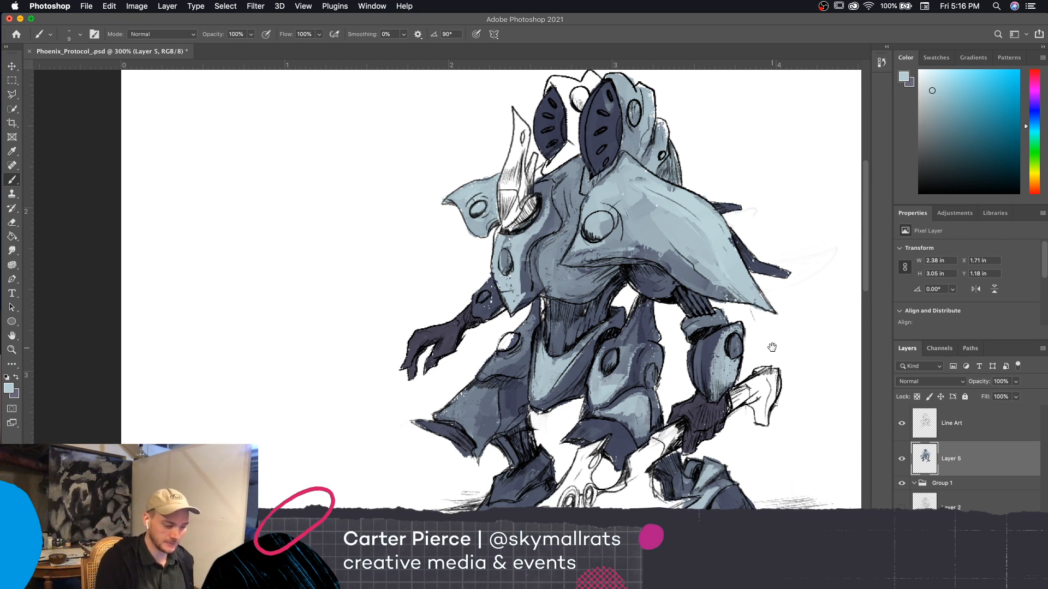
{"action": "left_click_drag", "start_coordinate": [771, 347], "coordinate": [757, 348]}
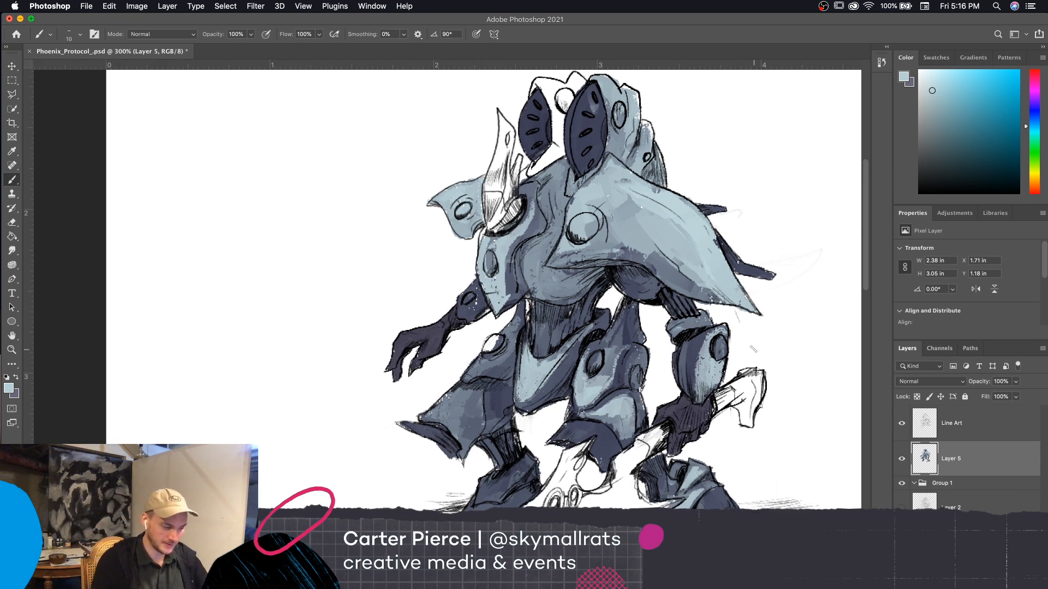
{"action": "key", "text": "bracketright"}
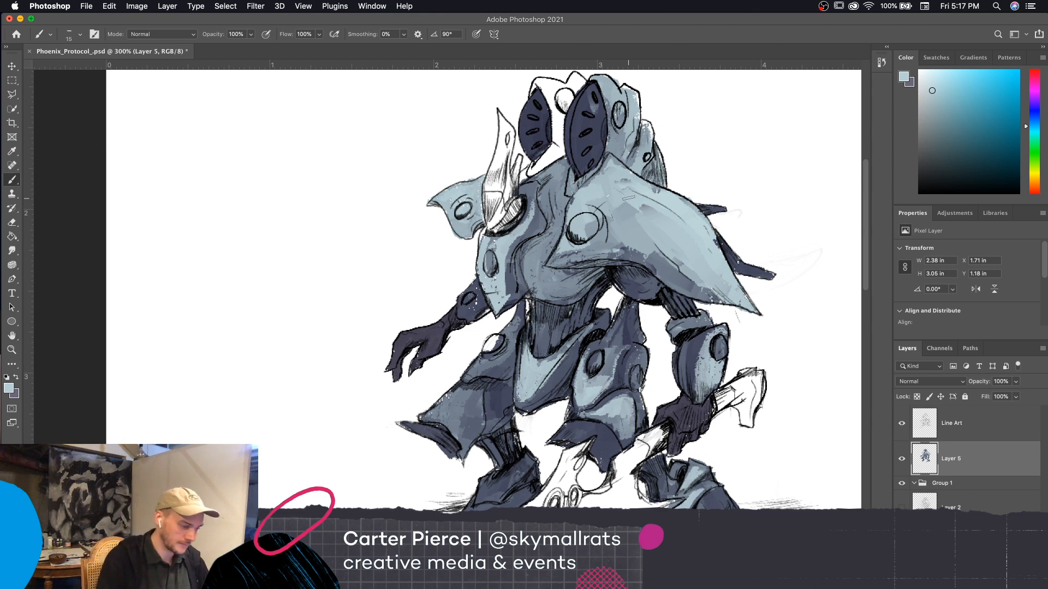
{"action": "mouse_move", "coordinate": [522, 223]}
{"action": "left_mouse_down"}
{"action": "mouse_move", "coordinate": [529, 191]}
{"action": "mouse_move", "coordinate": [520, 190]}
{"action": "left_mouse_up"}
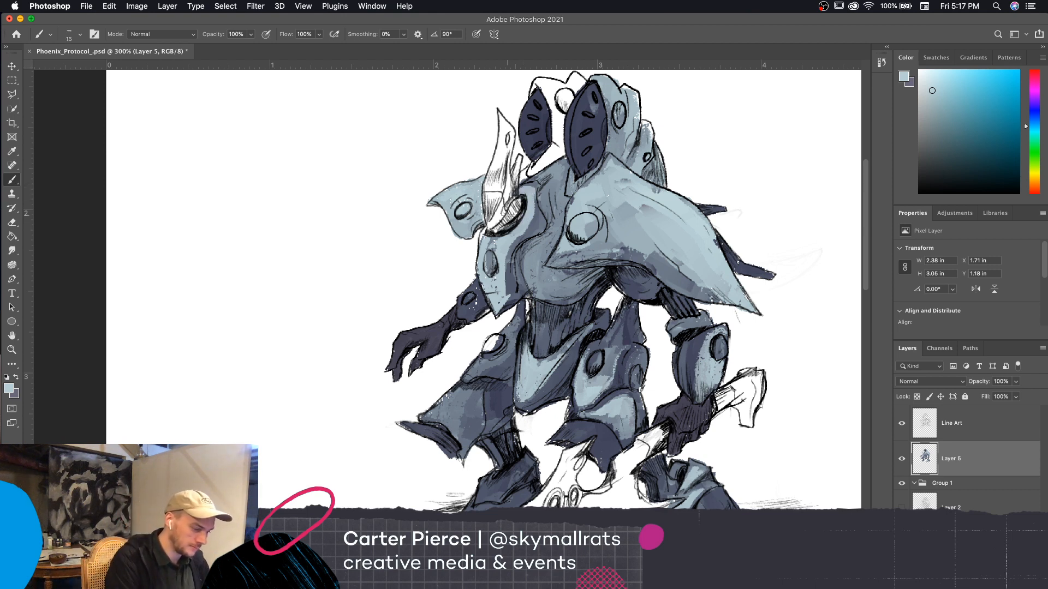
{"action": "scroll", "coordinate": [742, 334], "scroll_direction": "down", "scroll_amount": 2}
{"action": "scroll", "coordinate": [742, 334], "scroll_direction": "left", "scroll_amount": 2}
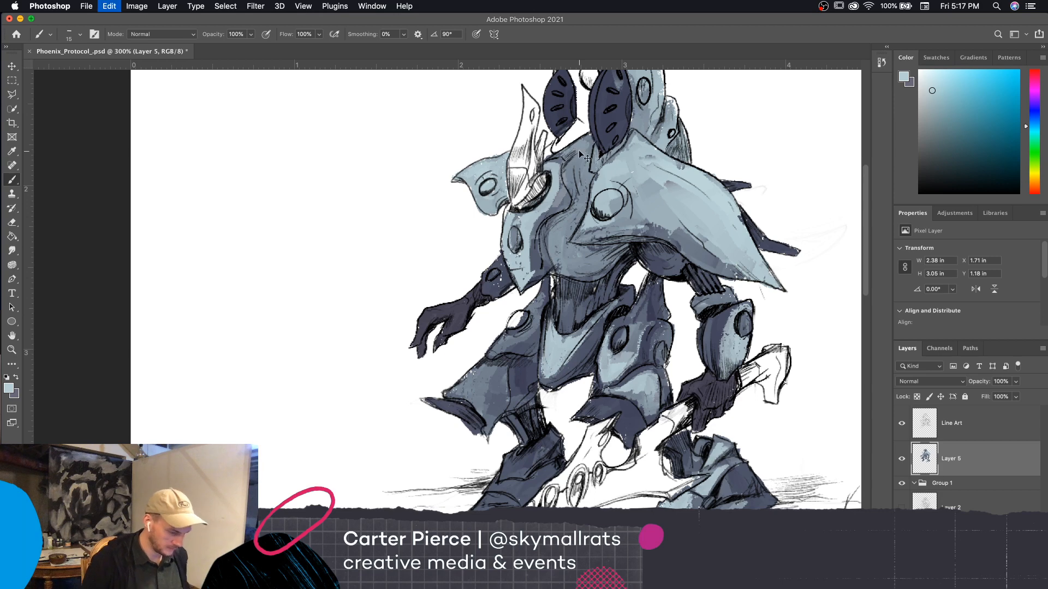
{"action": "scroll", "coordinate": [709, 328], "scroll_direction": "left", "scroll_amount": 2}
{"action": "scroll", "coordinate": [709, 327], "scroll_direction": "down", "scroll_amount": 2}
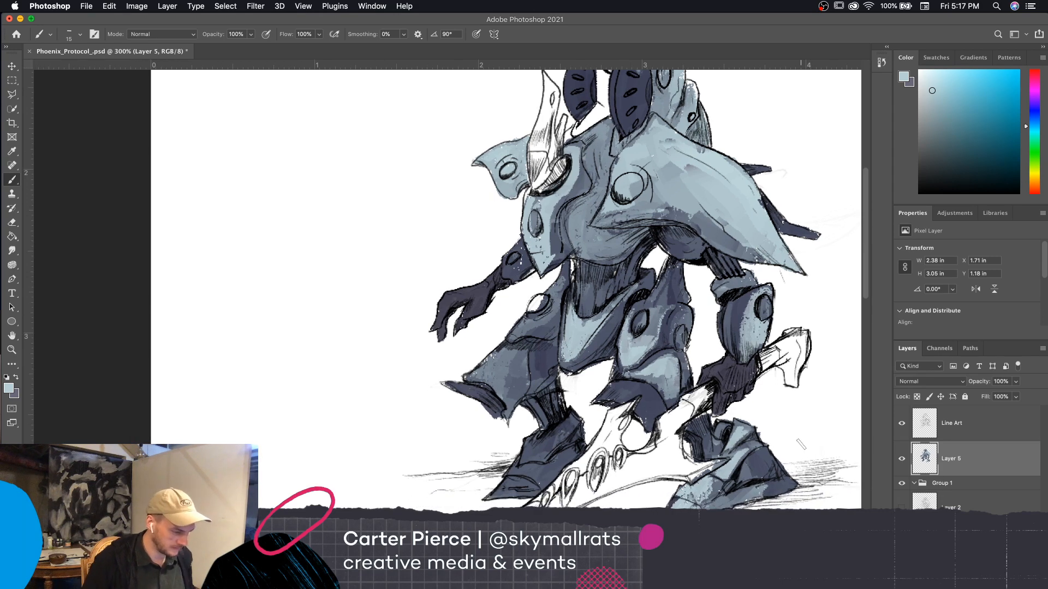
Set the background color to the dark navy #2e313f and return to the Brush tool
{"action": "key", "text": "i"}
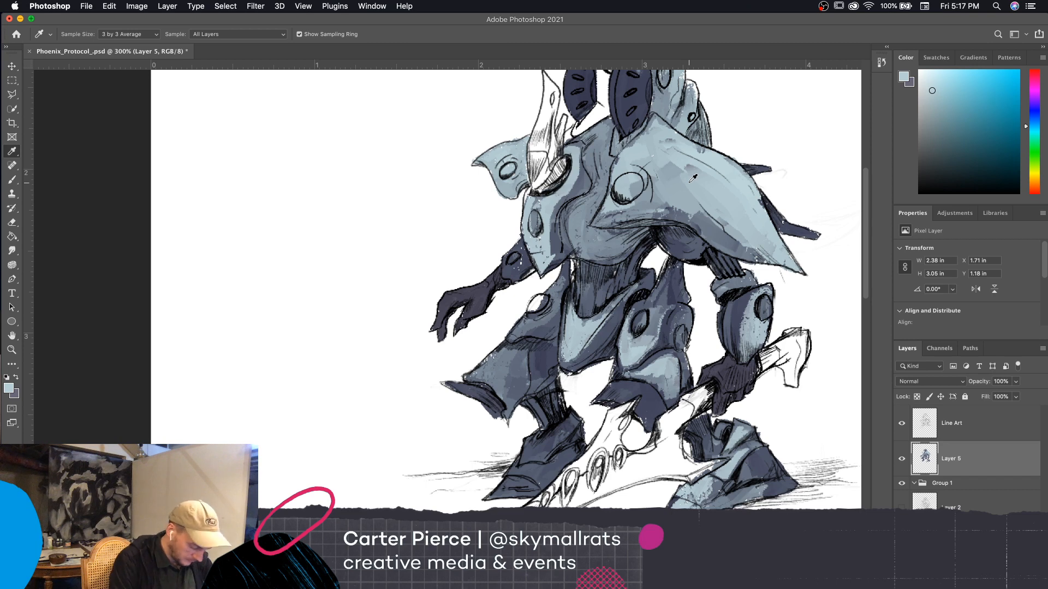
{"action": "left_click", "coordinate": [17, 391]}
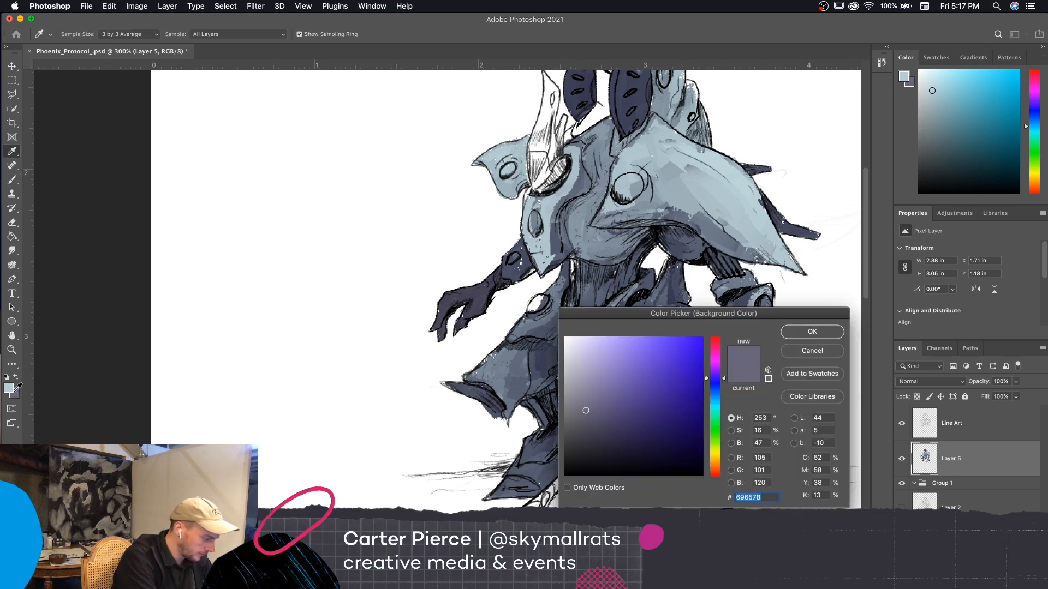
{"action": "left_click", "coordinate": [10, 388]}
{"action": "left_click", "coordinate": [590, 424]}
{"action": "left_click", "coordinate": [586, 440]}
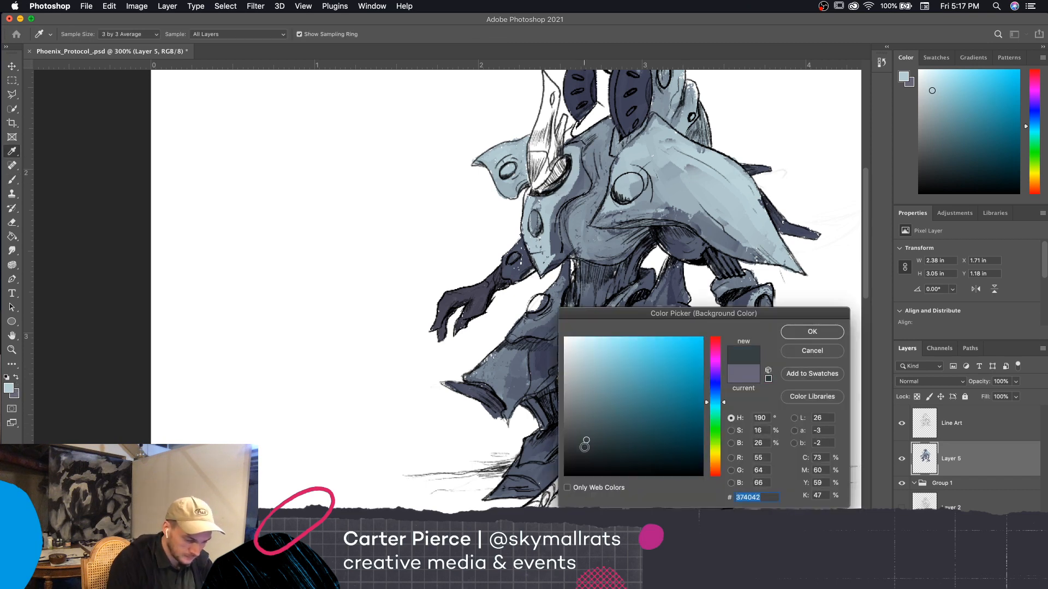
{"action": "left_click", "coordinate": [584, 448]}
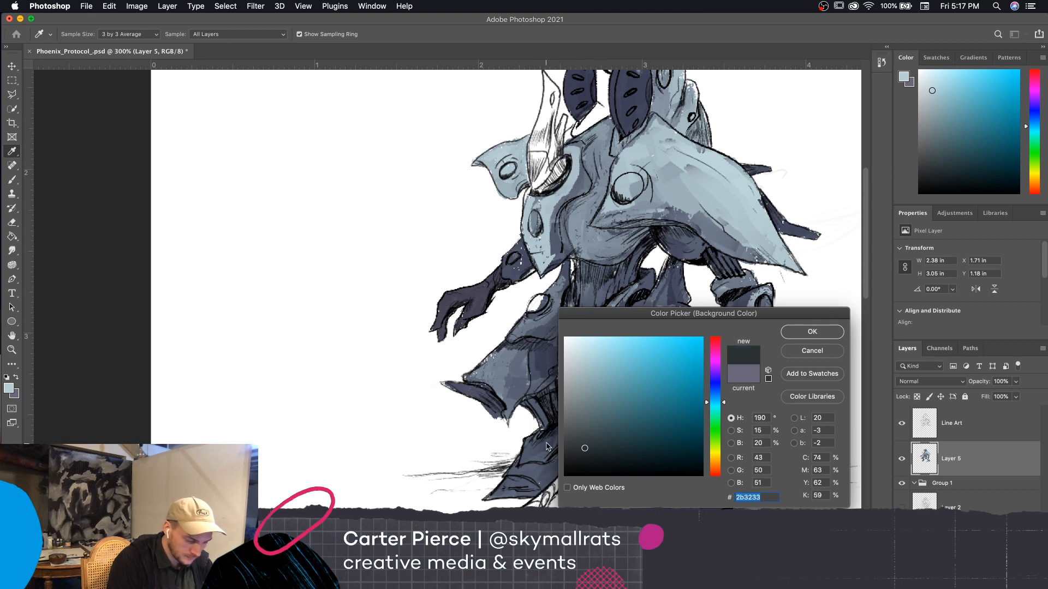
{"action": "left_click", "coordinate": [547, 447]}
{"action": "left_click", "coordinate": [599, 447]}
{"action": "left_click", "coordinate": [602, 442]}
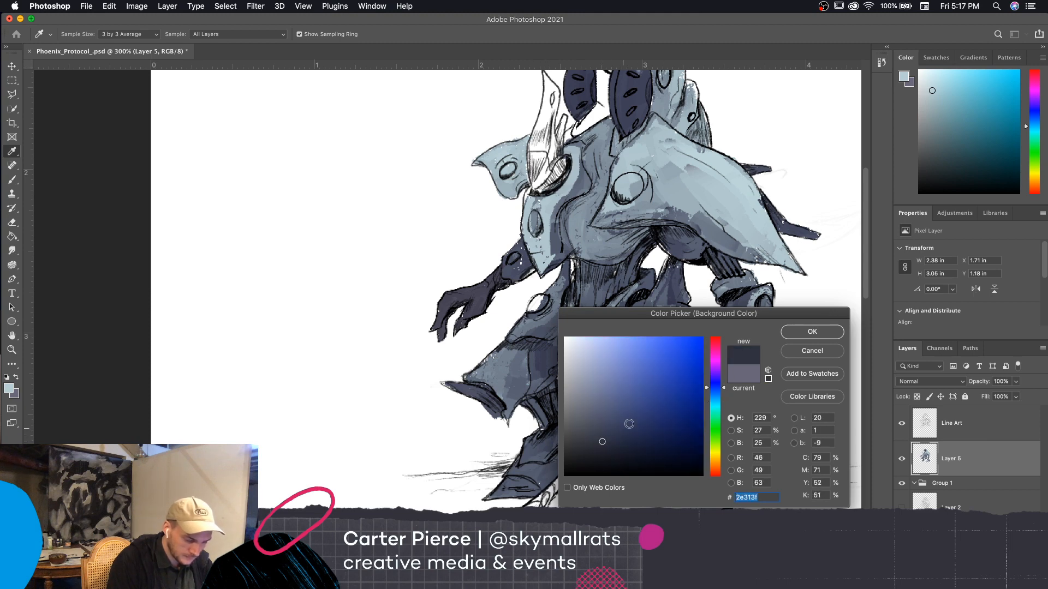
{"action": "left_click", "coordinate": [806, 332]}
{"action": "key", "text": "b"}
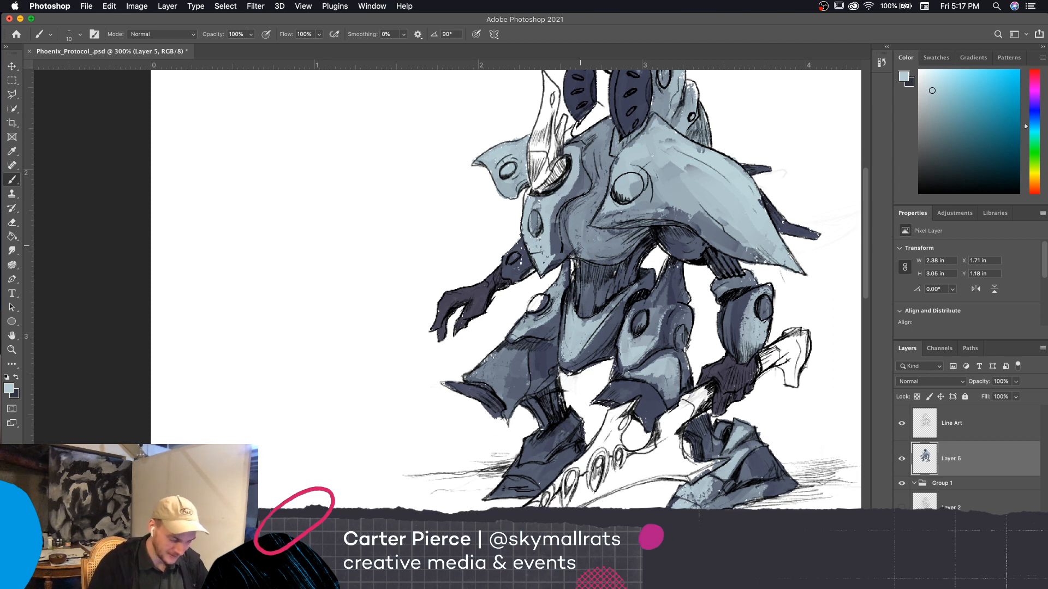
Paint light blue highlights on the leg and pelvis plates and the large shoulder plate, enlarging the brush to 9 px
{"action": "mouse_move", "coordinate": [482, 371]}
{"action": "left_mouse_down"}
{"action": "mouse_move", "coordinate": [507, 348]}
{"action": "mouse_move", "coordinate": [478, 375]}
{"action": "mouse_move", "coordinate": [499, 382]}
{"action": "left_mouse_up"}
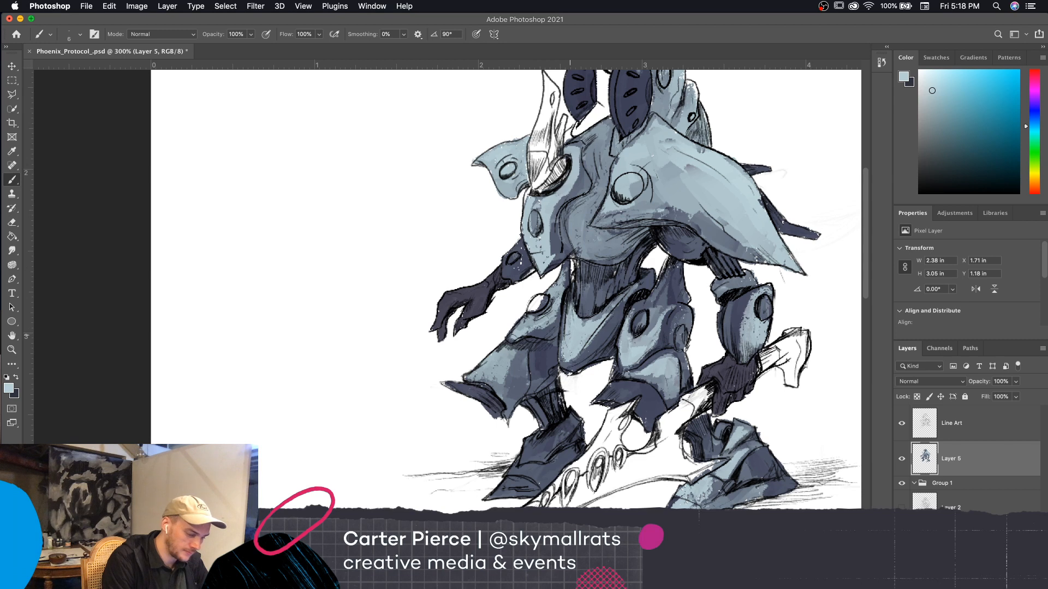
{"action": "left_click_drag", "start_coordinate": [569, 289], "coordinate": [568, 332]}
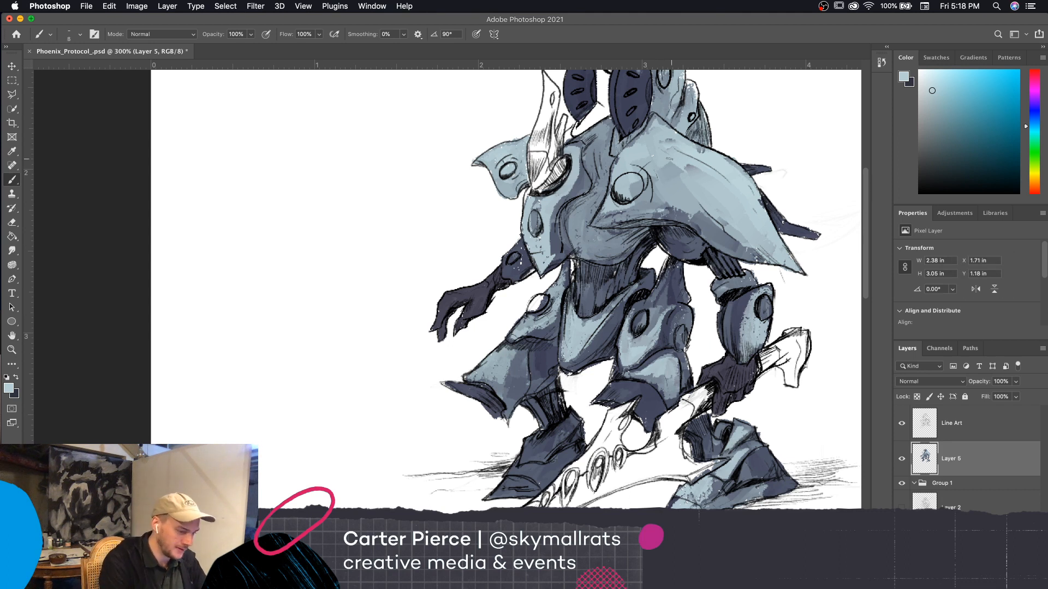
{"action": "key", "text": "bracketright"}
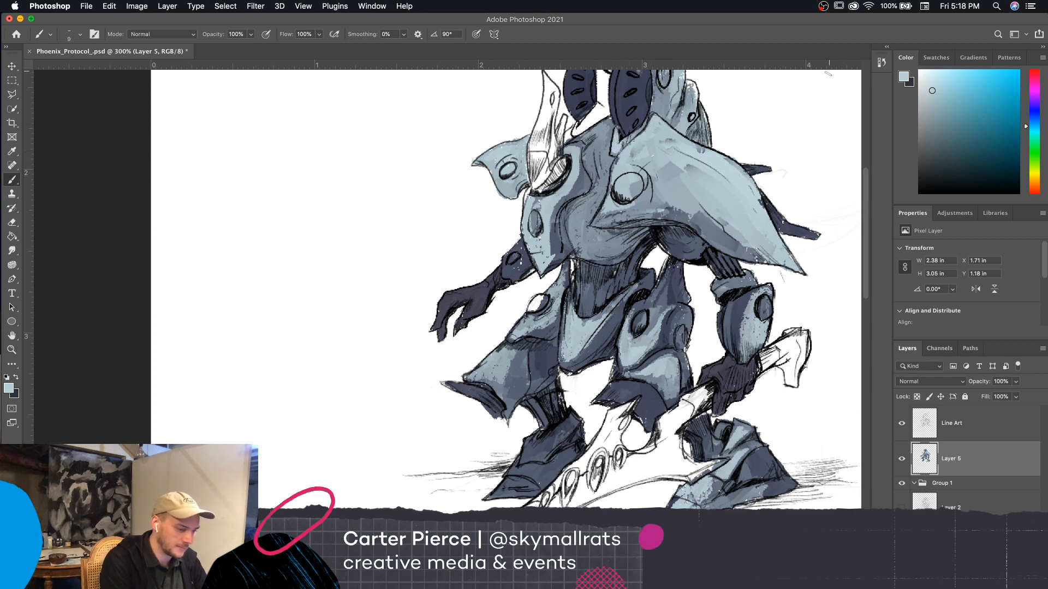
{"action": "mouse_move", "coordinate": [740, 179]}
{"action": "left_mouse_down"}
{"action": "mouse_move", "coordinate": [753, 193]}
{"action": "mouse_move", "coordinate": [775, 182]}
{"action": "left_mouse_up"}
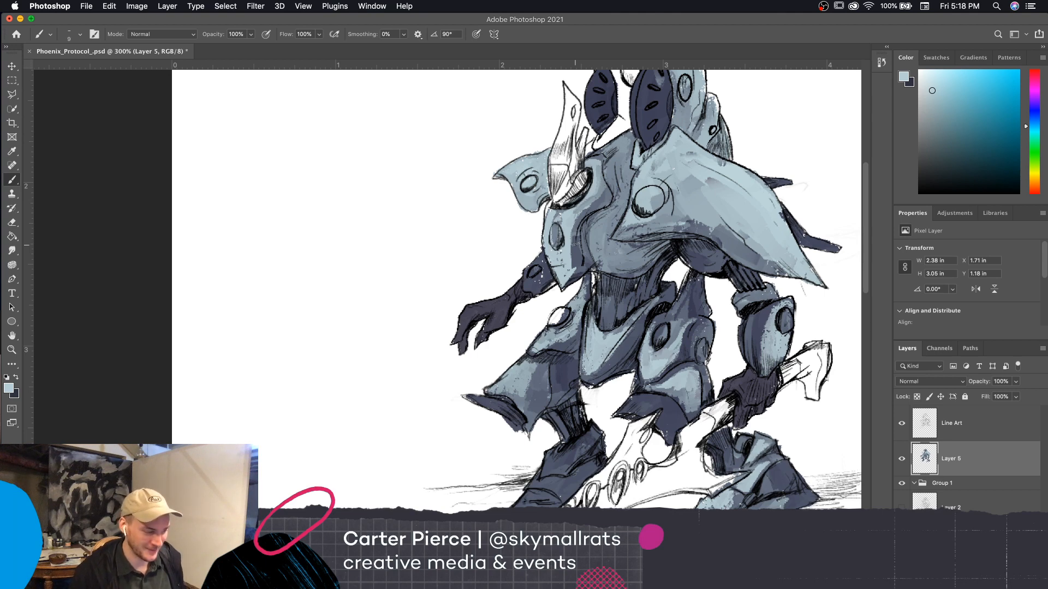
Paint the white crest plate between the two dark fins light blue with an 8 px brush
{"action": "scroll", "coordinate": [764, 498], "scroll_direction": "right", "scroll_amount": 5}
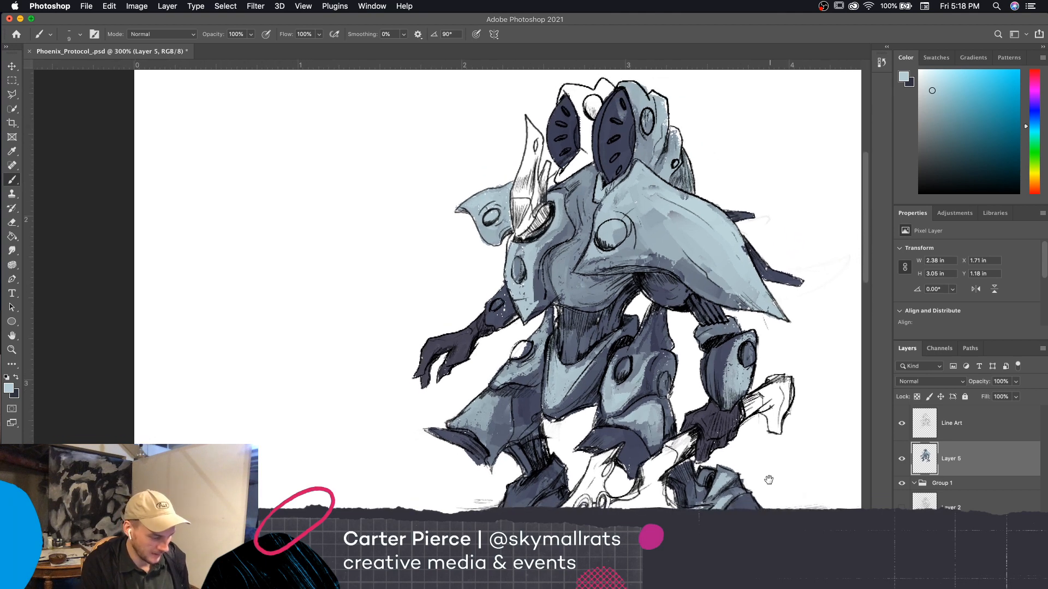
{"action": "scroll", "coordinate": [735, 485], "scroll_direction": "up", "scroll_amount": 5}
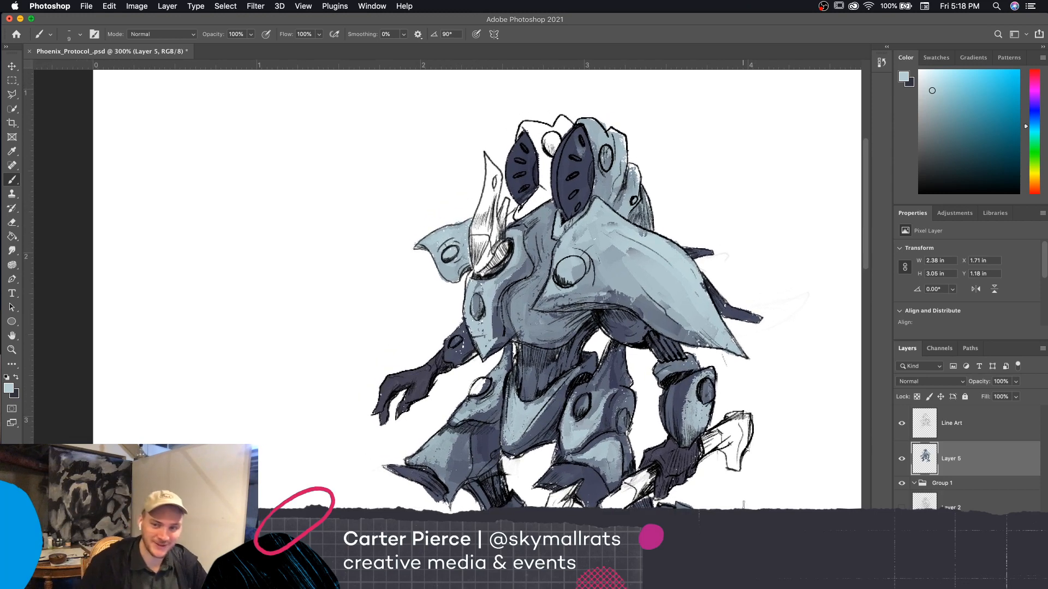
{"action": "key", "text": "bracketleft"}
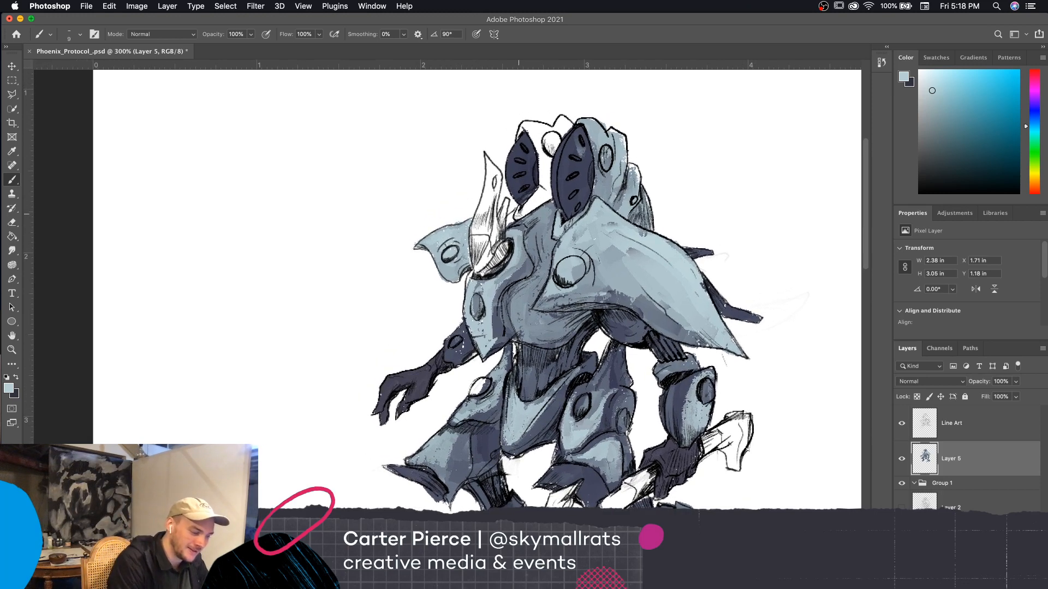
{"action": "mouse_move", "coordinate": [521, 204]}
{"action": "left_mouse_down"}
{"action": "mouse_move", "coordinate": [546, 183]}
{"action": "mouse_move", "coordinate": [537, 194]}
{"action": "mouse_move", "coordinate": [547, 169]}
{"action": "mouse_move", "coordinate": [541, 186]}
{"action": "mouse_move", "coordinate": [541, 138]}
{"action": "left_mouse_up"}
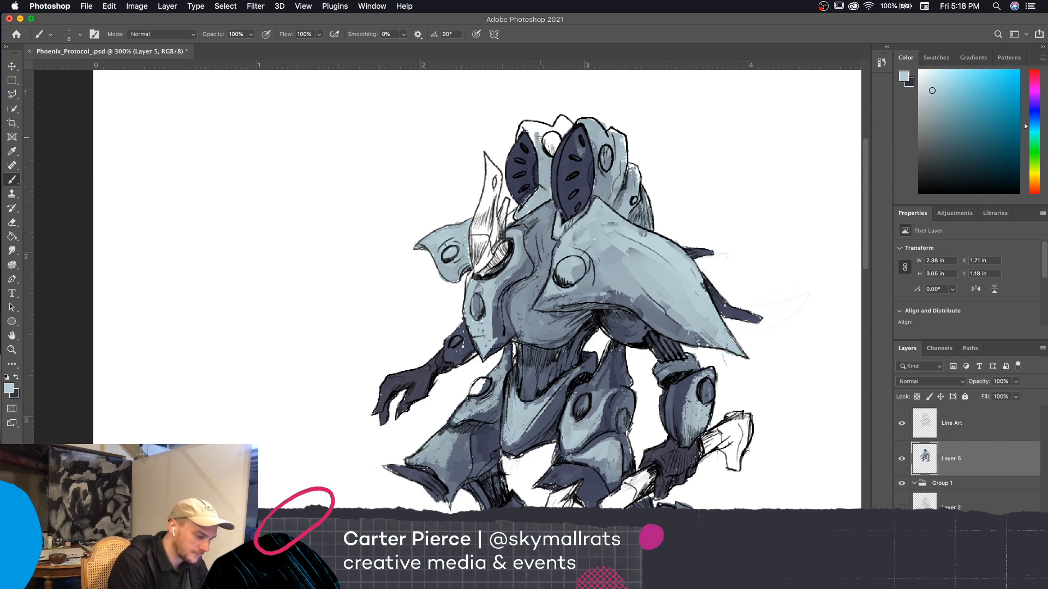
Finish the upper edge of the crest plate and fill its round disc with light blue
{"action": "left_click", "coordinate": [14, 379]}
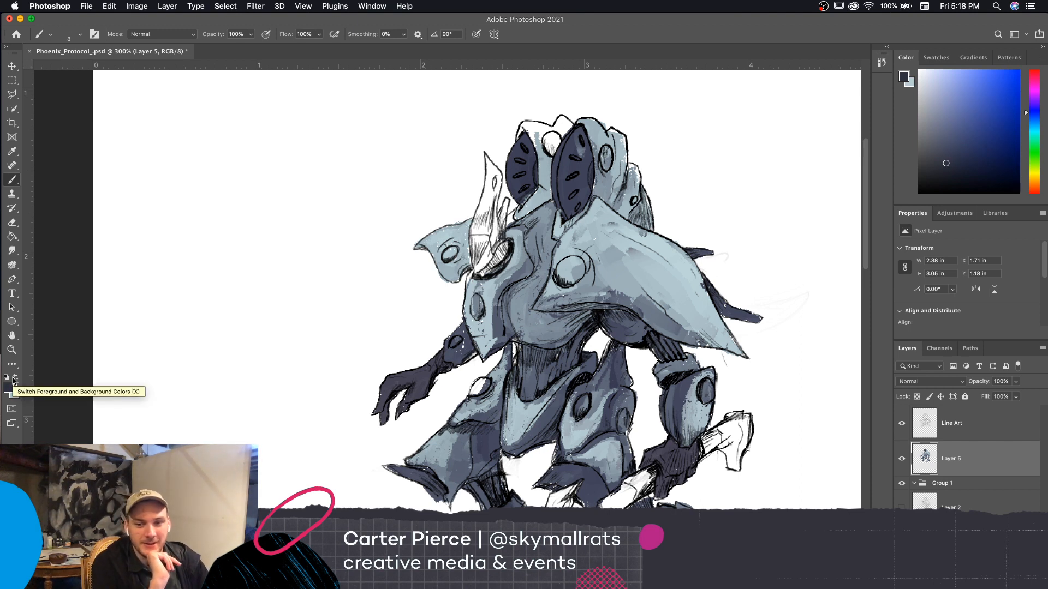
{"action": "left_click", "coordinate": [15, 378]}
{"action": "left_click", "coordinate": [16, 379]}
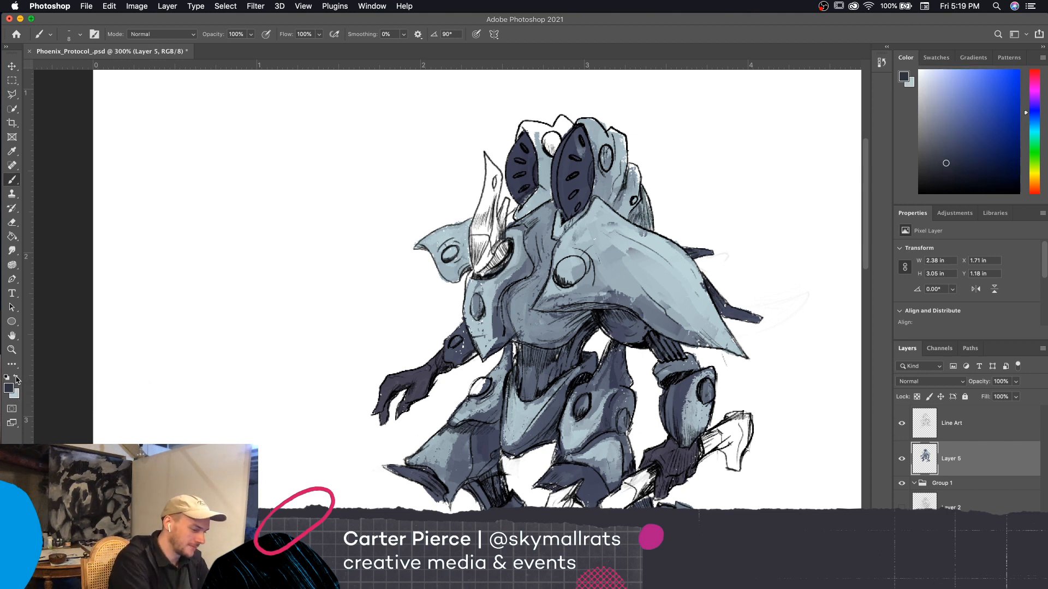
{"action": "mouse_move", "coordinate": [540, 148]}
{"action": "left_mouse_down"}
{"action": "mouse_move", "coordinate": [522, 125]}
{"action": "mouse_move", "coordinate": [554, 133]}
{"action": "mouse_move", "coordinate": [567, 121]}
{"action": "left_mouse_up"}
{"action": "left_click", "coordinate": [15, 378]}
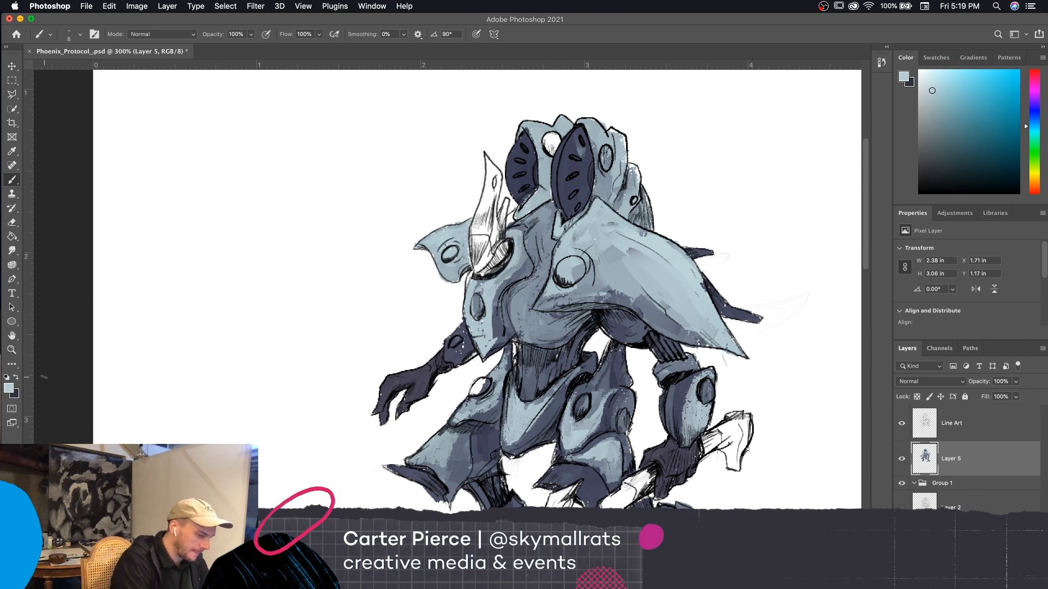
{"action": "mouse_move", "coordinate": [546, 150]}
{"action": "left_mouse_down"}
{"action": "mouse_move", "coordinate": [548, 137]}
{"action": "mouse_move", "coordinate": [557, 153]}
{"action": "mouse_move", "coordinate": [565, 132]}
{"action": "left_mouse_up"}
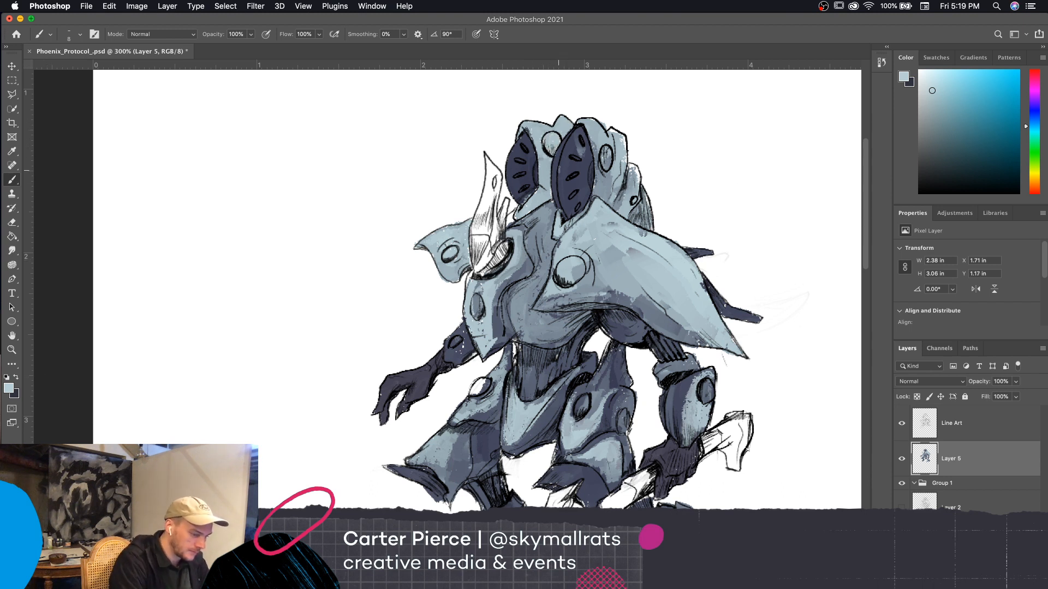
Paint the base of the chest horn and its socket dark navy, undoing the strokes that run up the horn
{"action": "scroll", "coordinate": [759, 264], "scroll_direction": "down", "scroll_amount": 3}
{"action": "scroll", "coordinate": [759, 265], "scroll_direction": "right", "scroll_amount": 2}
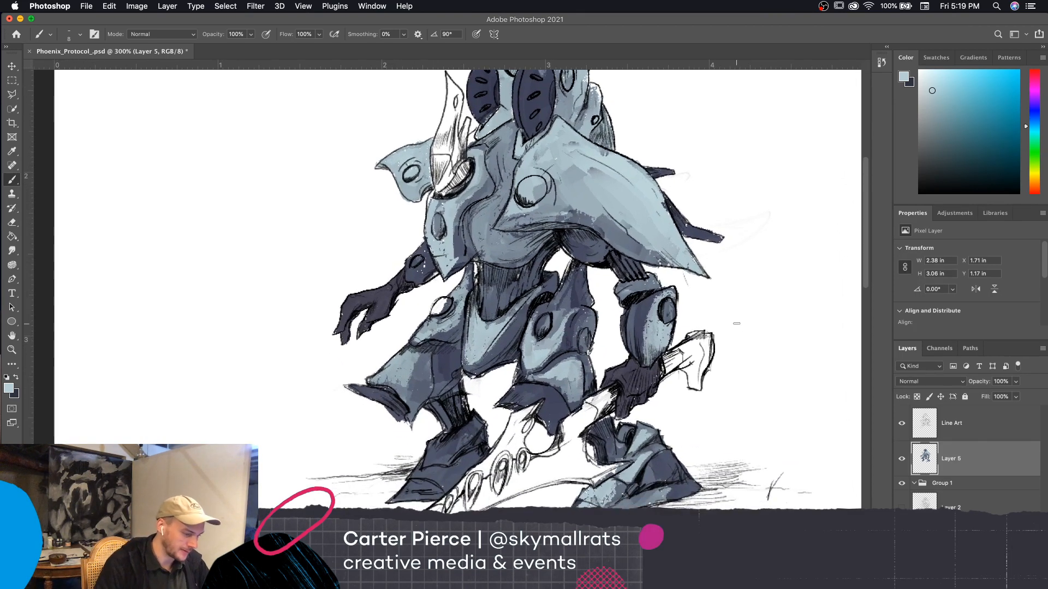
{"action": "key", "text": "x"}
{"action": "scroll", "coordinate": [736, 323], "scroll_direction": "up", "scroll_amount": 2}
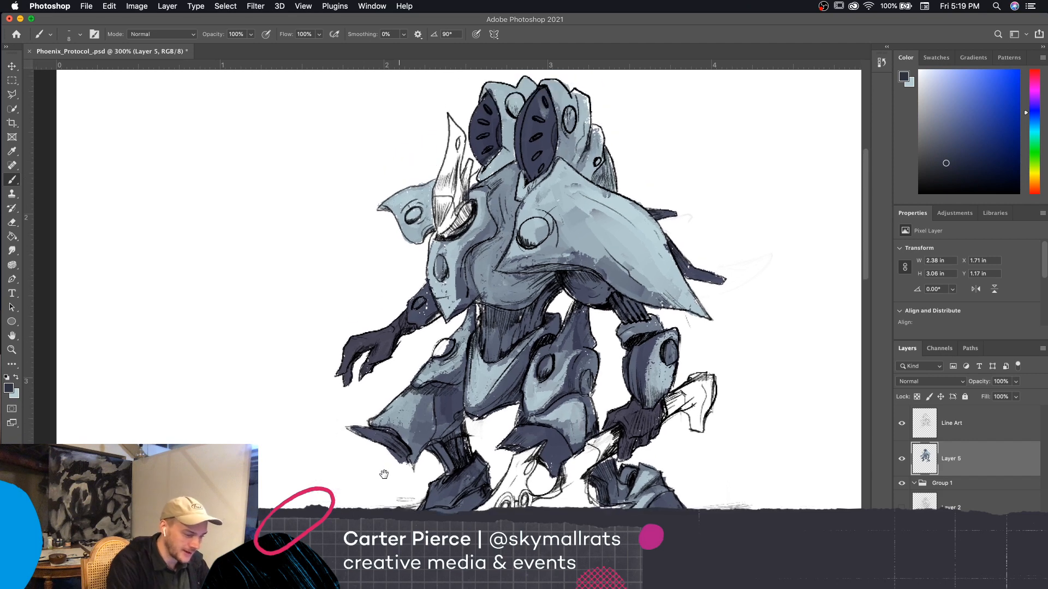
{"action": "mouse_move", "coordinate": [465, 203]}
{"action": "left_mouse_down"}
{"action": "mouse_move", "coordinate": [459, 229]}
{"action": "mouse_move", "coordinate": [440, 241]}
{"action": "mouse_move", "coordinate": [442, 220]}
{"action": "mouse_move", "coordinate": [463, 230]}
{"action": "mouse_move", "coordinate": [468, 209]}
{"action": "mouse_move", "coordinate": [438, 220]}
{"action": "mouse_move", "coordinate": [435, 194]}
{"action": "mouse_move", "coordinate": [448, 224]}
{"action": "mouse_move", "coordinate": [447, 166]}
{"action": "mouse_move", "coordinate": [455, 210]}
{"action": "mouse_move", "coordinate": [437, 172]}
{"action": "mouse_move", "coordinate": [455, 159]}
{"action": "left_mouse_up"}
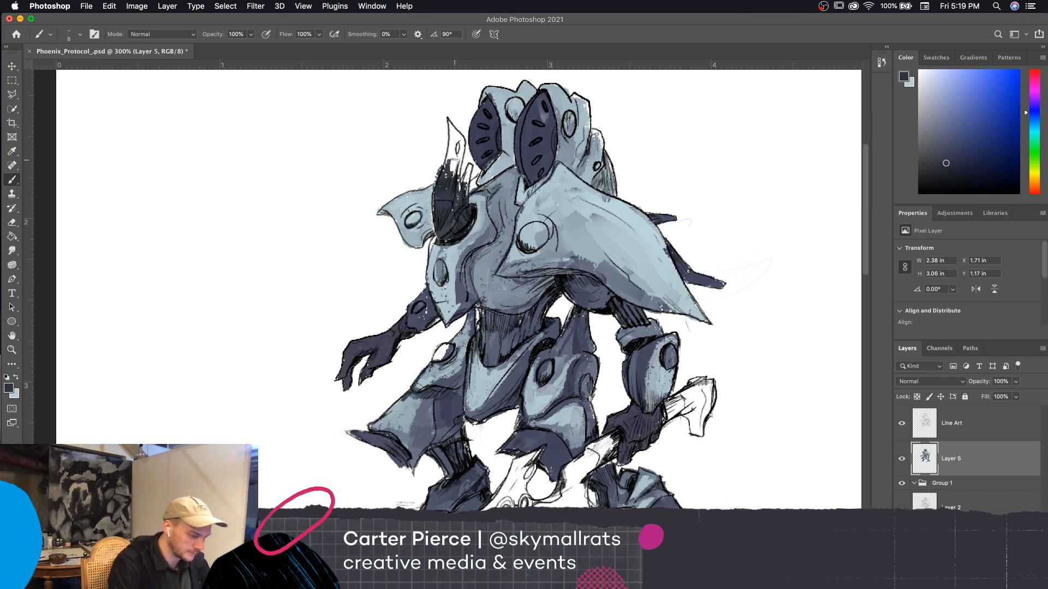
{"action": "key", "text": "super+z"}
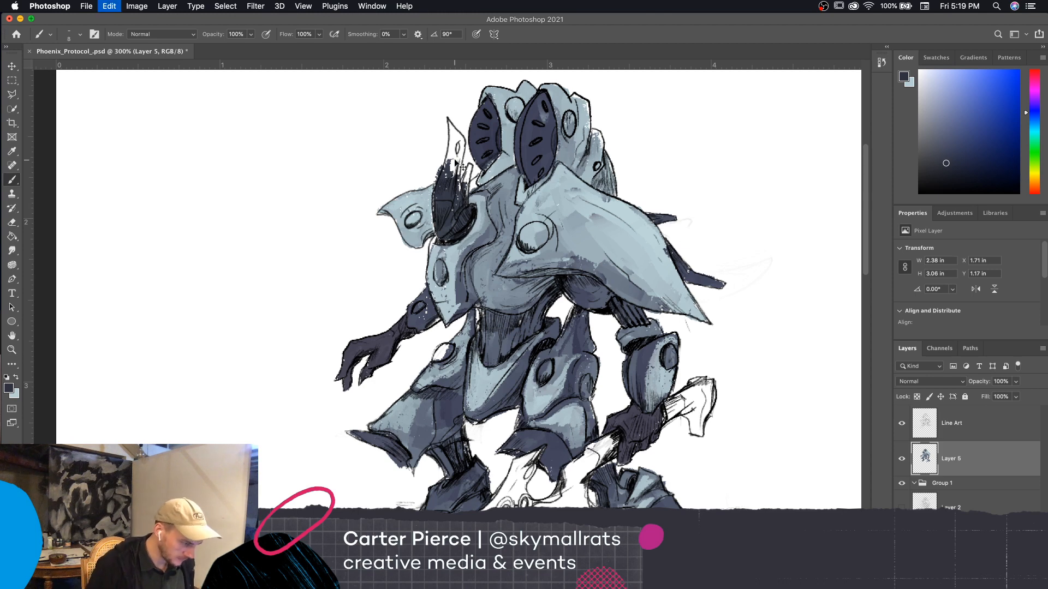
Set the foreground color to the lighter navy #3c4054 and fill the whole chest horn, reducing the brush to 7 px
{"action": "left_click", "coordinate": [9, 388]}
{"action": "left_click", "coordinate": [602, 430]}
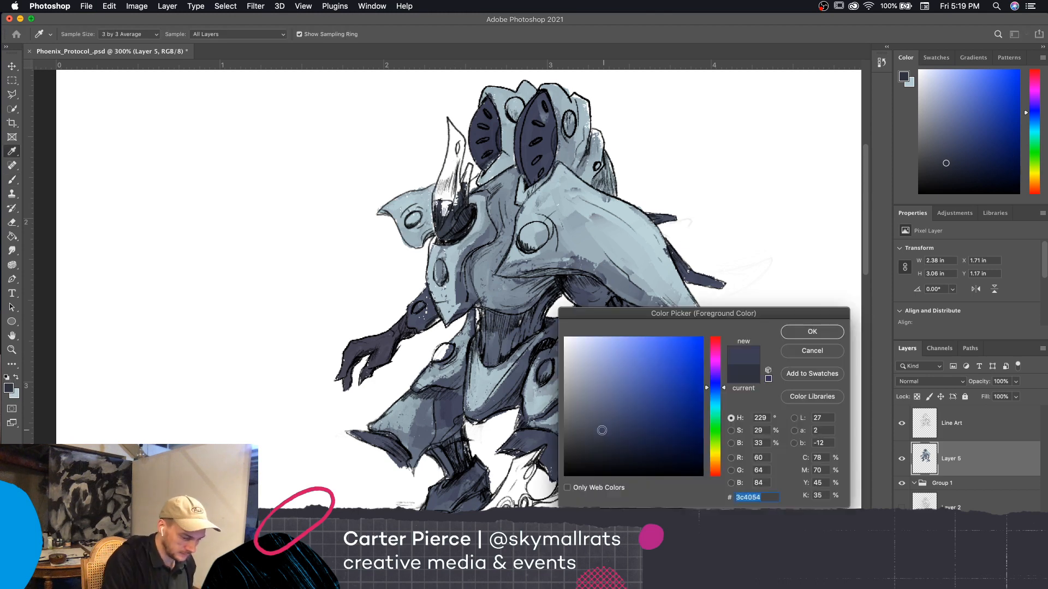
{"action": "left_click", "coordinate": [812, 331]}
{"action": "key", "text": "b"}
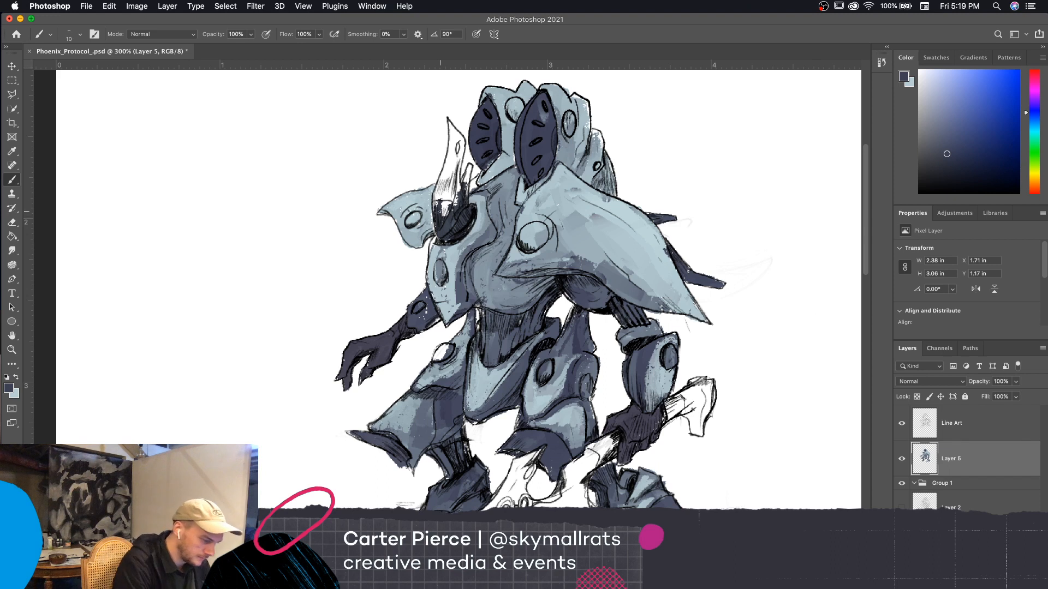
{"action": "mouse_move", "coordinate": [440, 211]}
{"action": "left_mouse_down"}
{"action": "mouse_move", "coordinate": [443, 188]}
{"action": "mouse_move", "coordinate": [447, 213]}
{"action": "mouse_move", "coordinate": [453, 191]}
{"action": "mouse_move", "coordinate": [437, 183]}
{"action": "mouse_move", "coordinate": [455, 144]}
{"action": "mouse_move", "coordinate": [455, 203]}
{"action": "mouse_move", "coordinate": [450, 159]}
{"action": "mouse_move", "coordinate": [442, 193]}
{"action": "mouse_move", "coordinate": [458, 122]}
{"action": "mouse_move", "coordinate": [465, 203]}
{"action": "left_mouse_up"}
{"action": "key", "text": "bracketleft"}
{"action": "key", "text": "bracketleft"}
{"action": "key", "text": "bracketleft"}
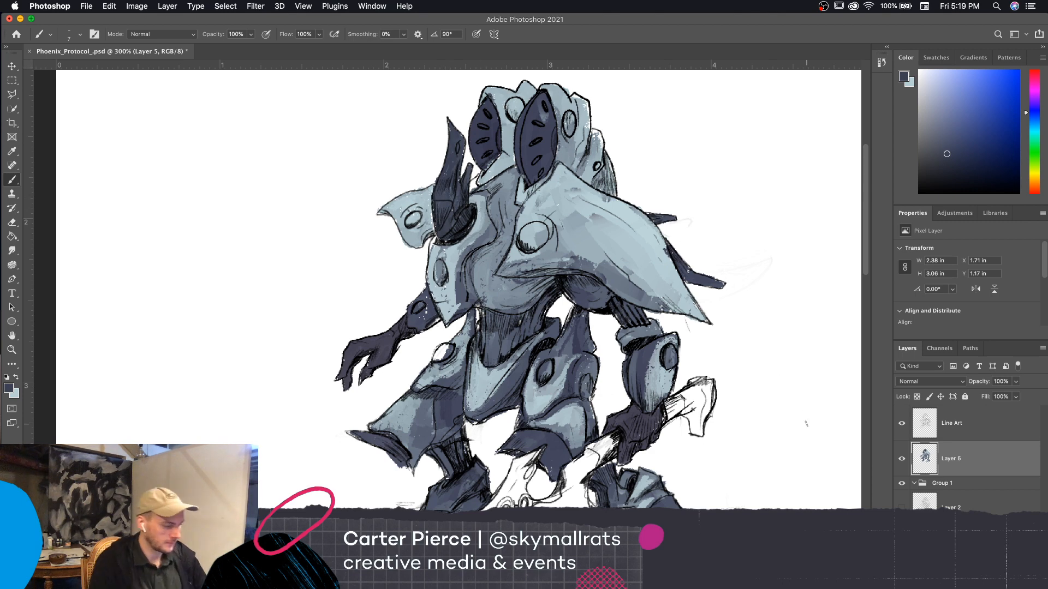
Choose a saturated teal blue with a hue of about 191° as the foreground color
{"action": "mouse_move", "coordinate": [767, 465]}
{"action": "left_mouse_down"}
{"action": "mouse_move", "coordinate": [778, 441]}
{"action": "mouse_move", "coordinate": [764, 428]}
{"action": "left_mouse_up"}
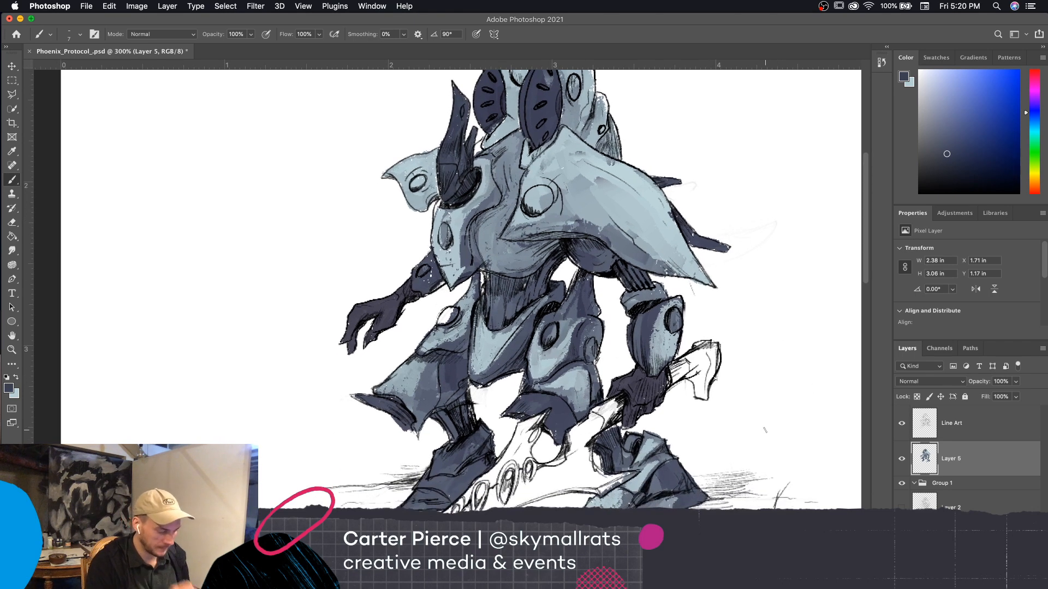
{"action": "left_click_drag", "start_coordinate": [795, 472], "coordinate": [796, 424]}
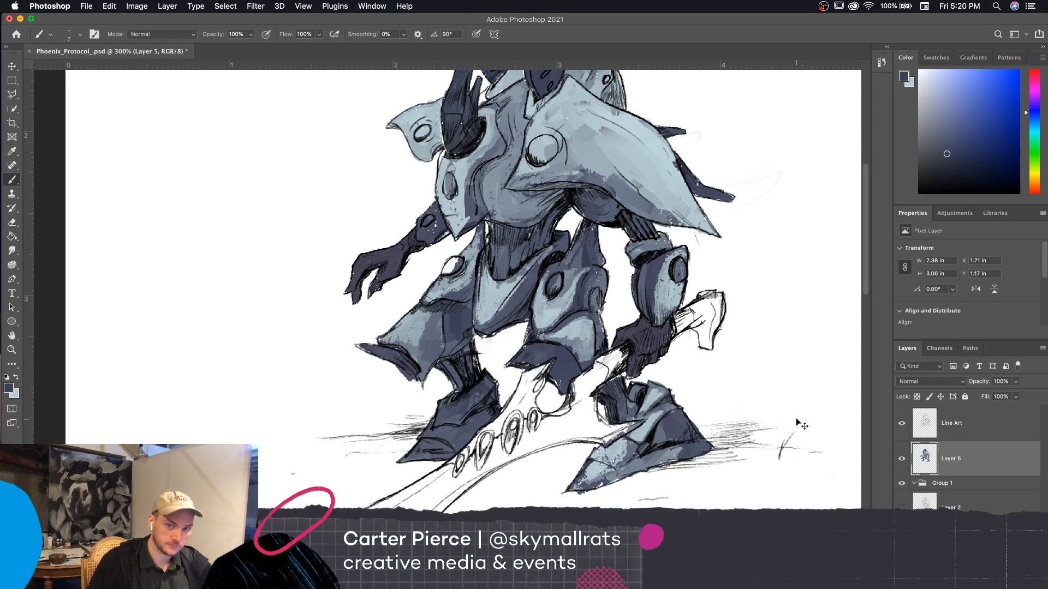
{"action": "key", "text": "super+minus"}
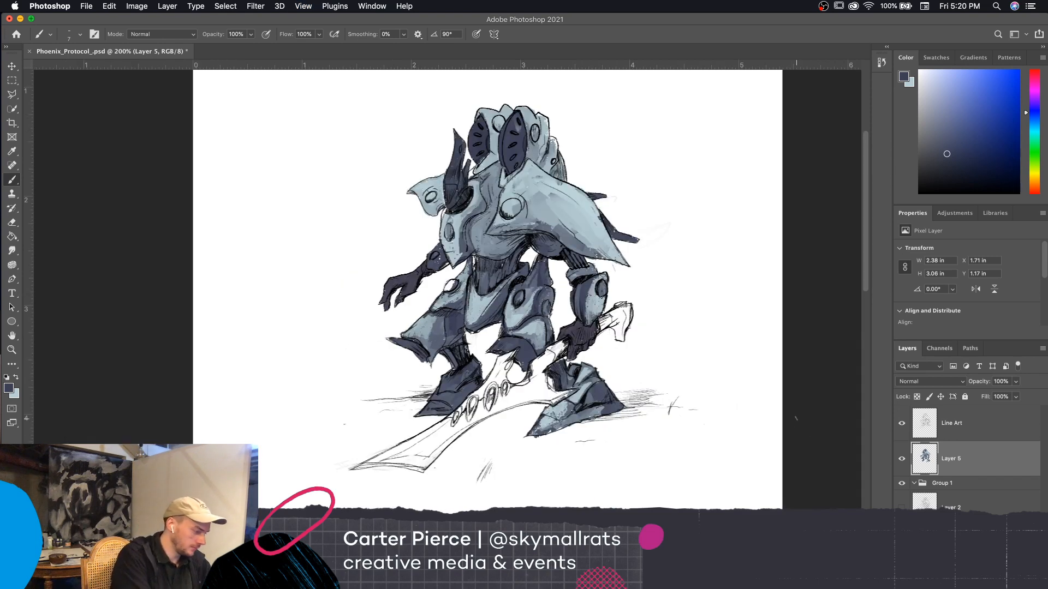
{"action": "left_click", "coordinate": [9, 388]}
{"action": "left_click", "coordinate": [657, 398]}
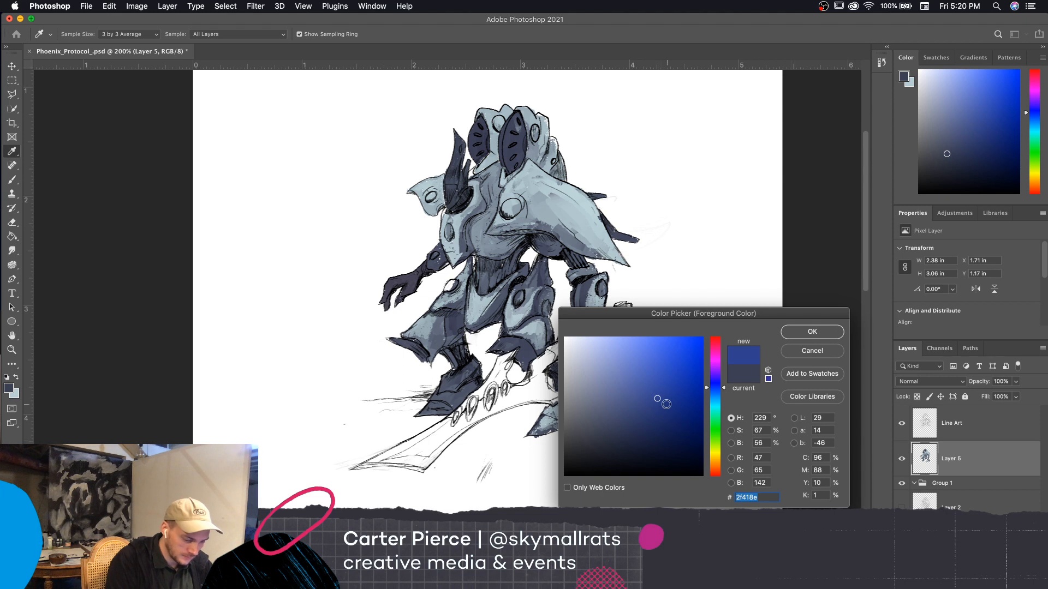
{"action": "left_click", "coordinate": [641, 391]}
{"action": "left_click_drag", "start_coordinate": [718, 417], "coordinate": [724, 403]}
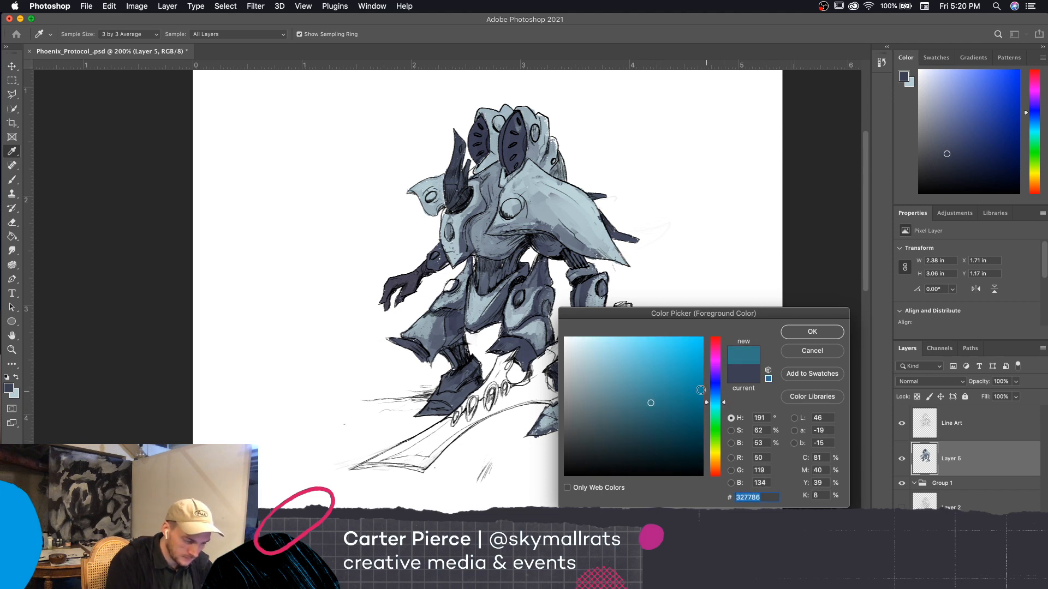
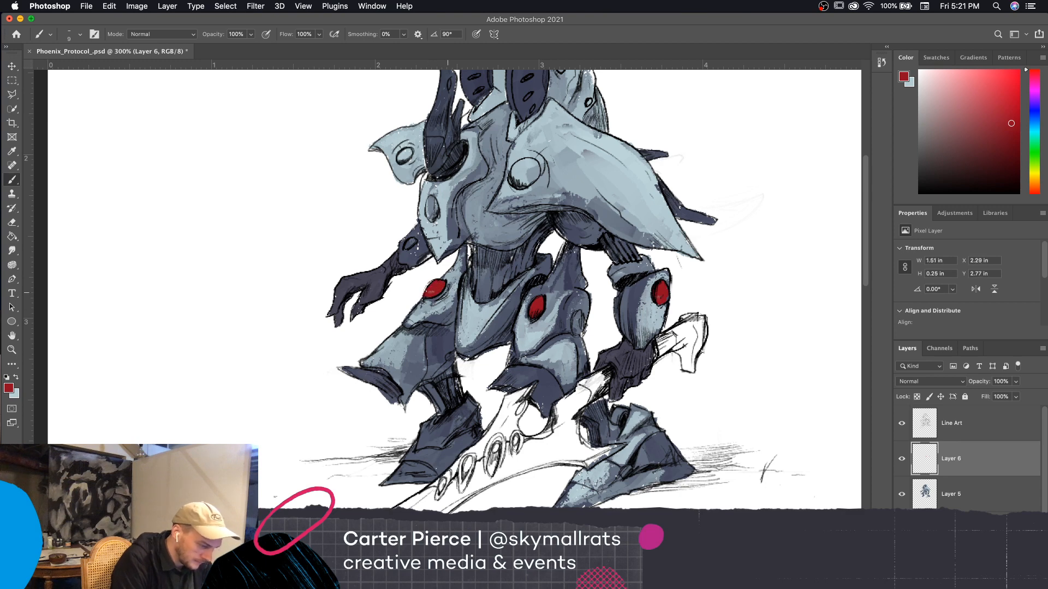
Fill the round disc on the large shoulder plate with red using a 15 px brush
{"action": "mouse_move", "coordinate": [735, 408]}
{"action": "left_mouse_down"}
{"action": "mouse_move", "coordinate": [671, 452]}
{"action": "mouse_move", "coordinate": [677, 411]}
{"action": "mouse_move", "coordinate": [669, 469]}
{"action": "mouse_move", "coordinate": [678, 494]}
{"action": "left_mouse_up"}
{"action": "key", "text": "bracketright"}
{"action": "key", "text": "bracketright"}
{"action": "left_click_drag", "start_coordinate": [467, 249], "coordinate": [483, 232]}
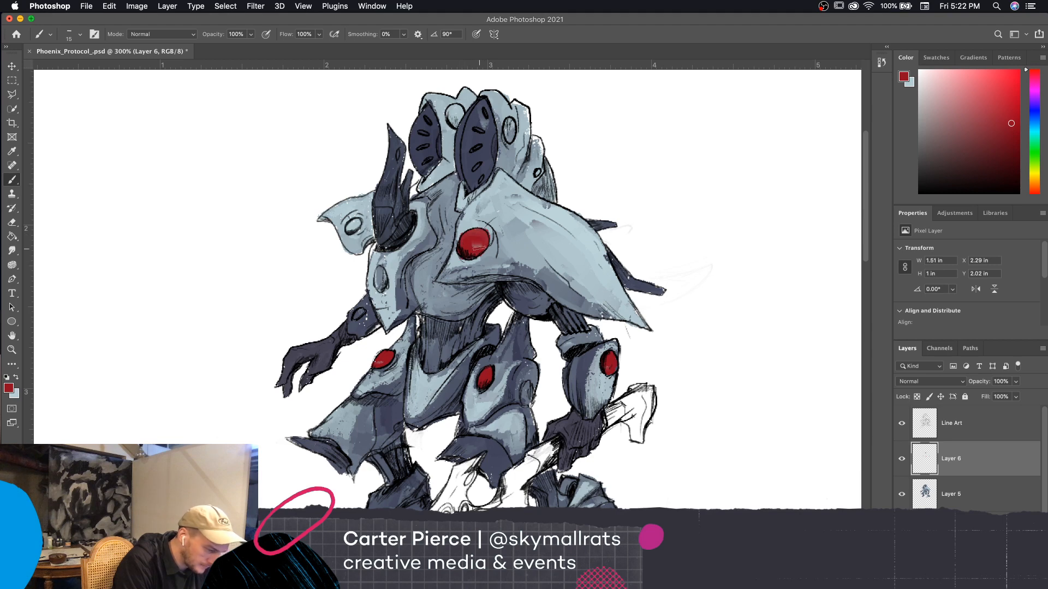
Reduce the brush to 10 px and fill the discs on the chest plate, forearm and small crest plate with red
{"action": "left_click_drag", "start_coordinate": [639, 226], "coordinate": [733, 210]}
{"action": "key", "text": "["}
{"action": "left_click_drag", "start_coordinate": [507, 253], "coordinate": [488, 299]}
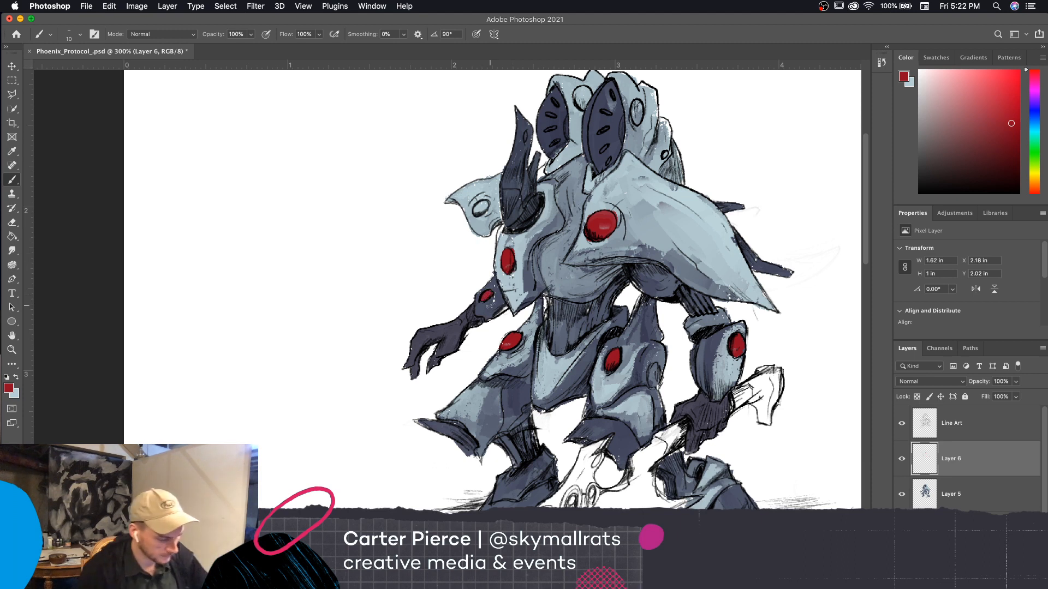
{"action": "left_click_drag", "start_coordinate": [778, 456], "coordinate": [791, 481]}
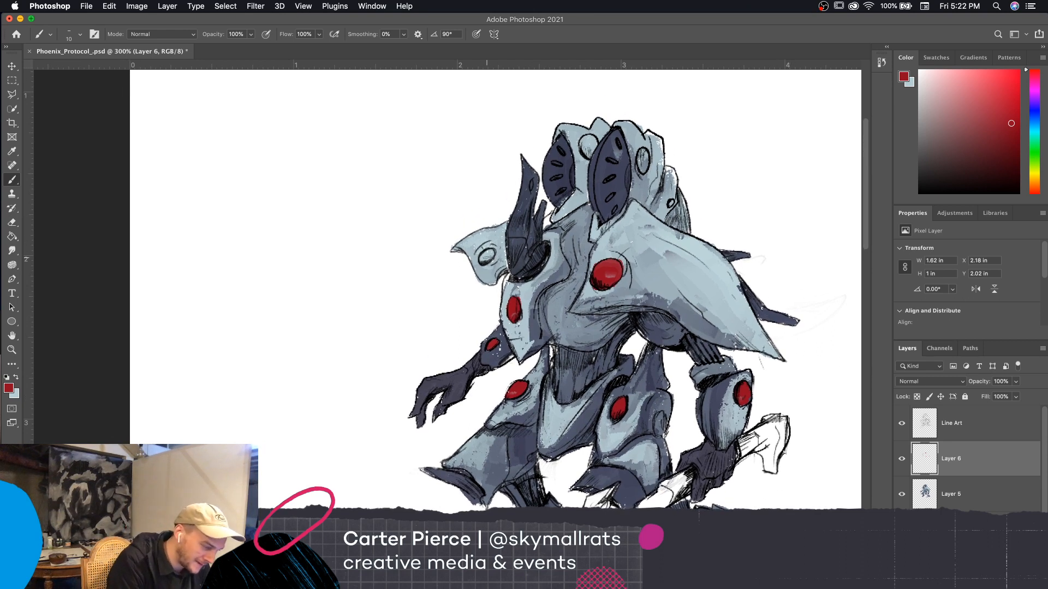
{"action": "left_click_drag", "start_coordinate": [488, 255], "coordinate": [489, 254]}
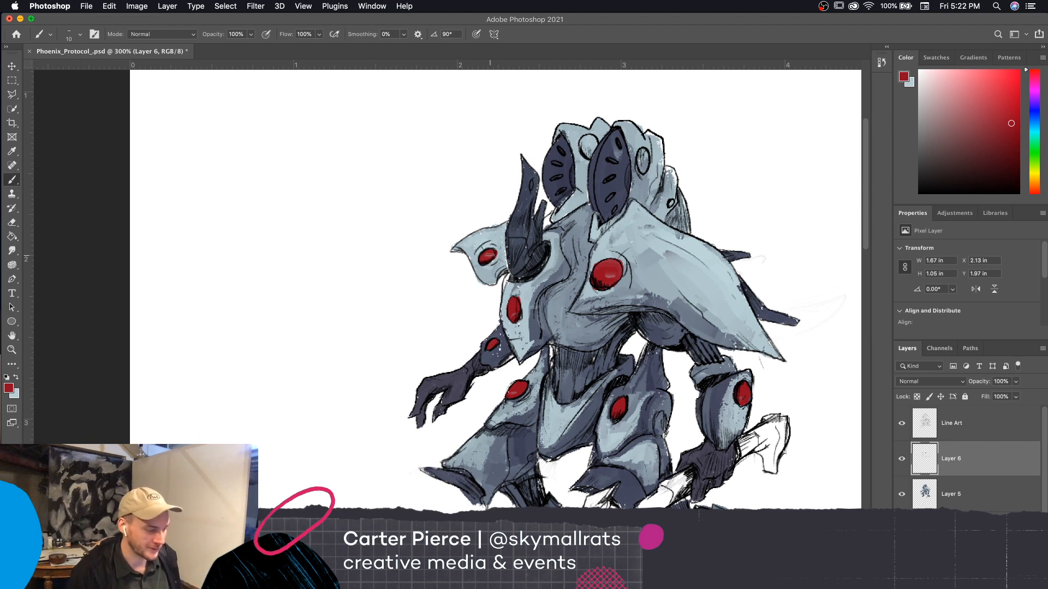
Fill the three discs on the head and upper back plates with red
{"action": "left_click_drag", "start_coordinate": [784, 453], "coordinate": [740, 484]}
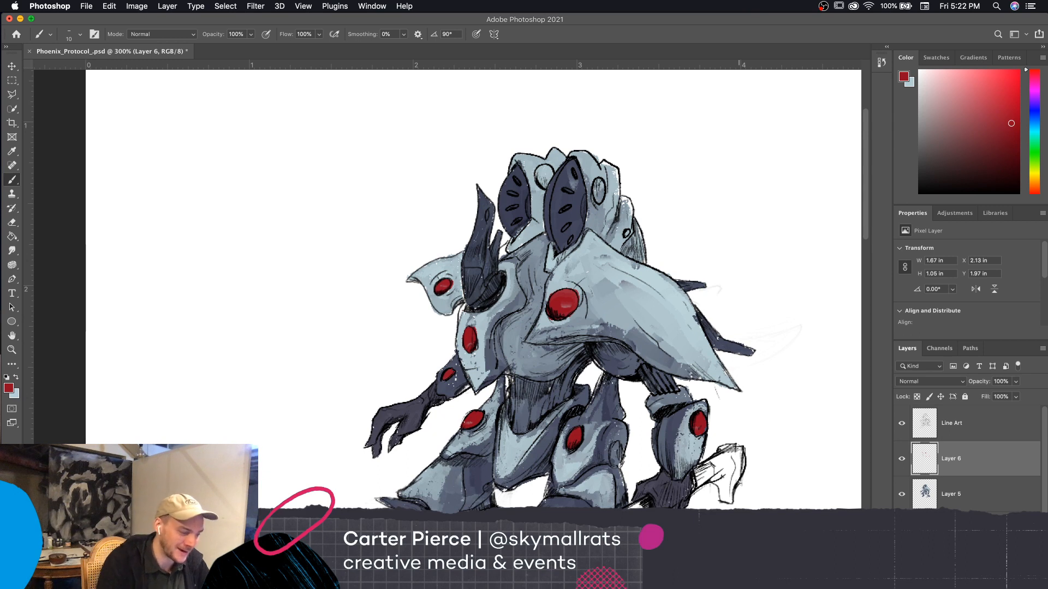
{"action": "mouse_move", "coordinate": [596, 180]}
{"action": "left_mouse_down"}
{"action": "mouse_move", "coordinate": [598, 199]}
{"action": "mouse_move", "coordinate": [600, 187]}
{"action": "left_mouse_up"}
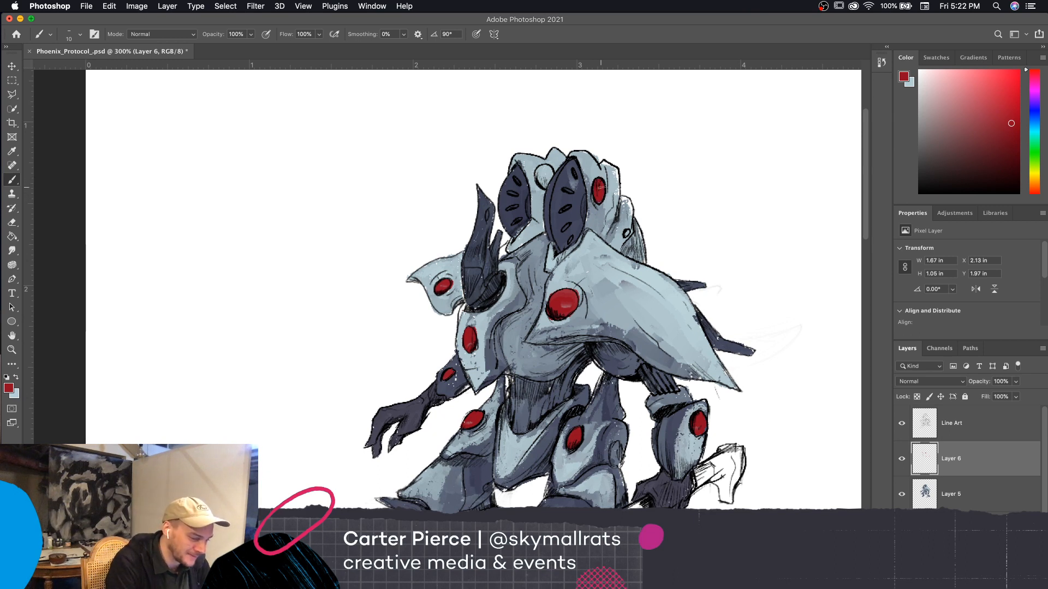
{"action": "left_click_drag", "start_coordinate": [626, 228], "coordinate": [627, 231]}
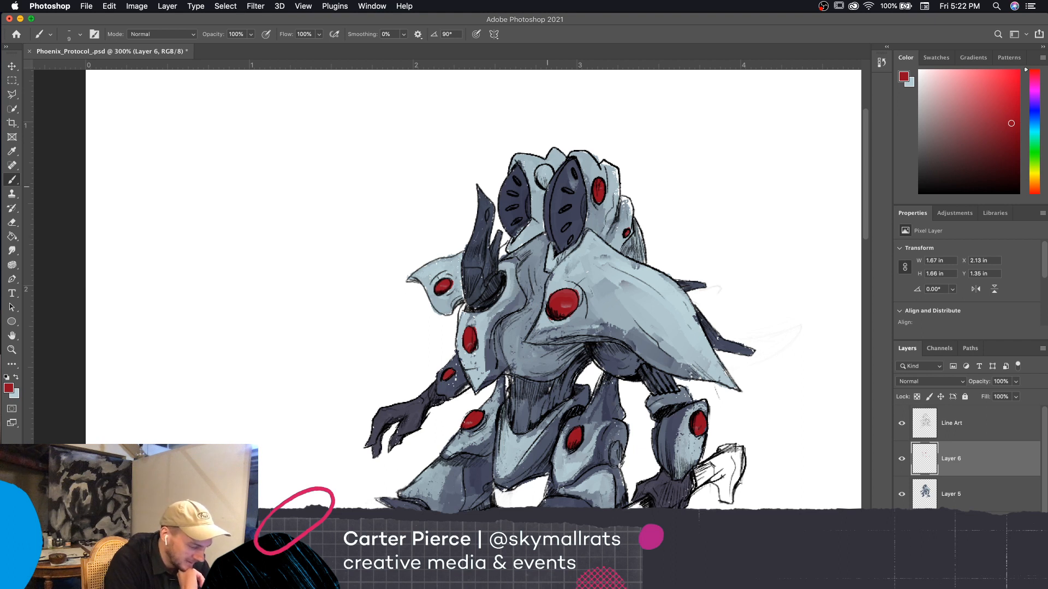
{"action": "mouse_move", "coordinate": [541, 184]}
{"action": "left_mouse_down"}
{"action": "mouse_move", "coordinate": [549, 174]}
{"action": "mouse_move", "coordinate": [539, 168]}
{"action": "left_mouse_up"}
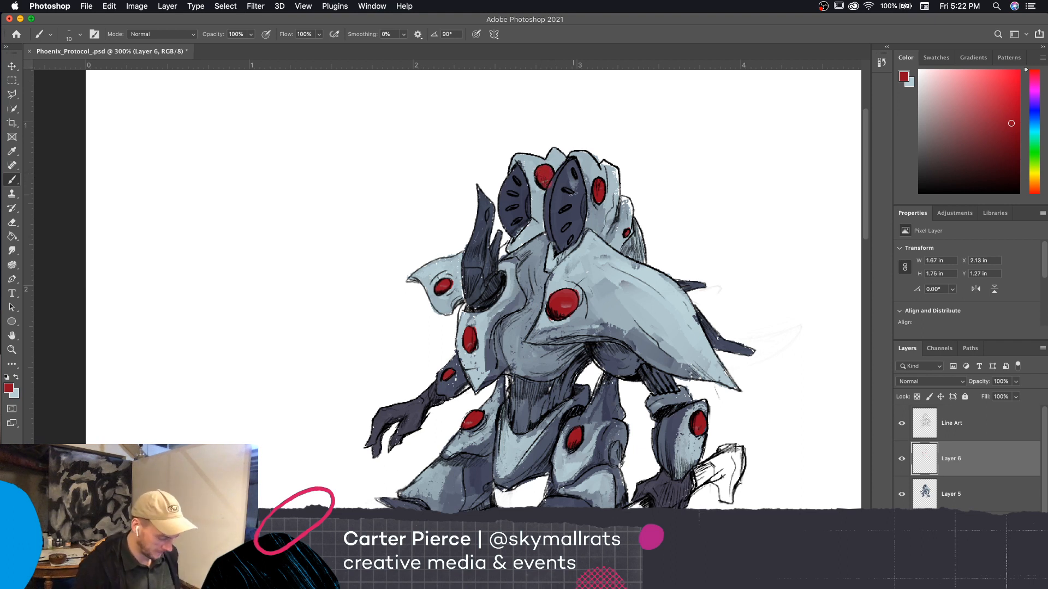
{"action": "key", "text": "super+minus"}
{"action": "key", "text": "super+minus"}
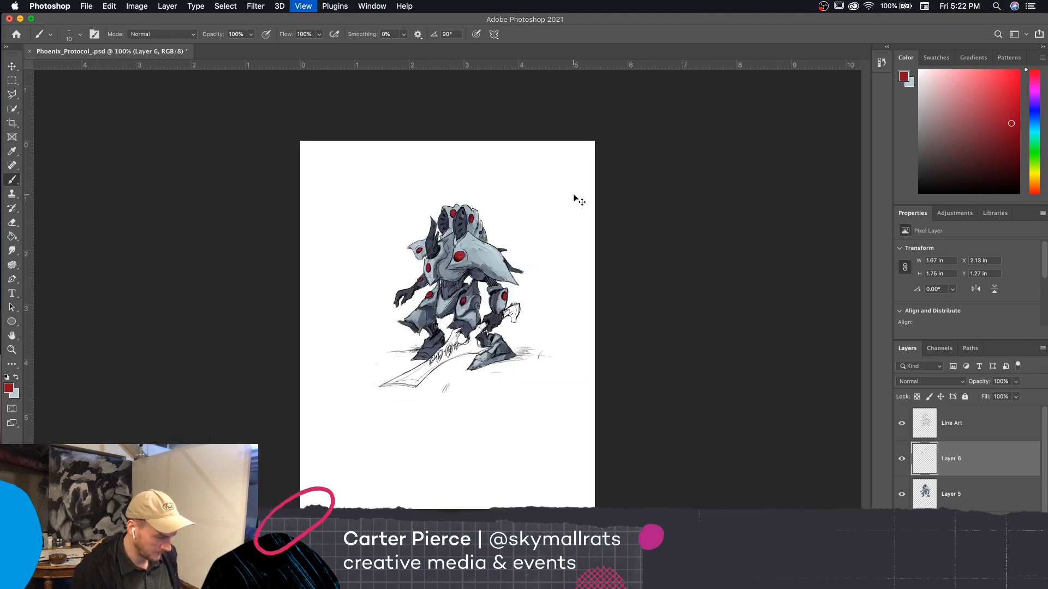
{"action": "key", "text": "super+plus"}
{"action": "key", "text": "super+plus"}
{"action": "mouse_move", "coordinate": [713, 362]}
{"action": "left_mouse_down"}
{"action": "mouse_move", "coordinate": [731, 431]}
{"action": "mouse_move", "coordinate": [722, 450]}
{"action": "mouse_move", "coordinate": [734, 477]}
{"action": "mouse_move", "coordinate": [753, 466]}
{"action": "left_mouse_up"}
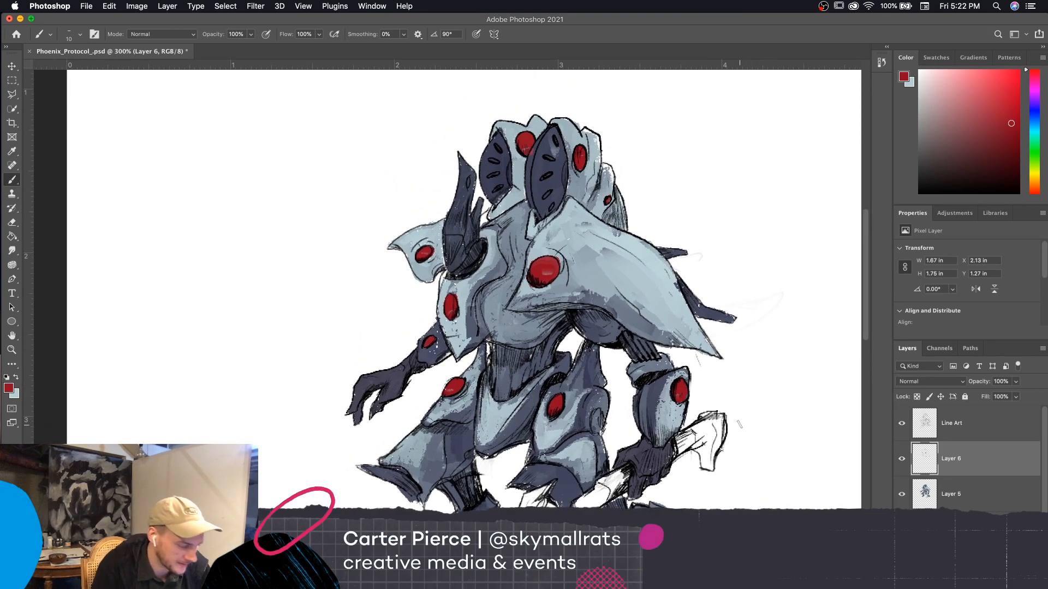
{"action": "left_click_drag", "start_coordinate": [774, 508], "coordinate": [774, 521]}
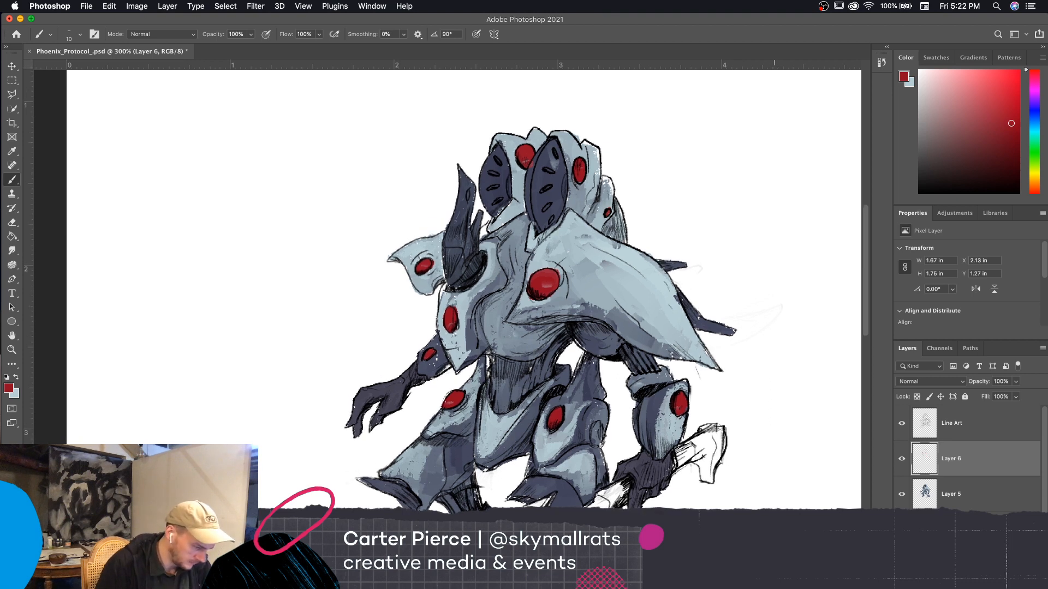
{"action": "left_click", "coordinate": [9, 388]}
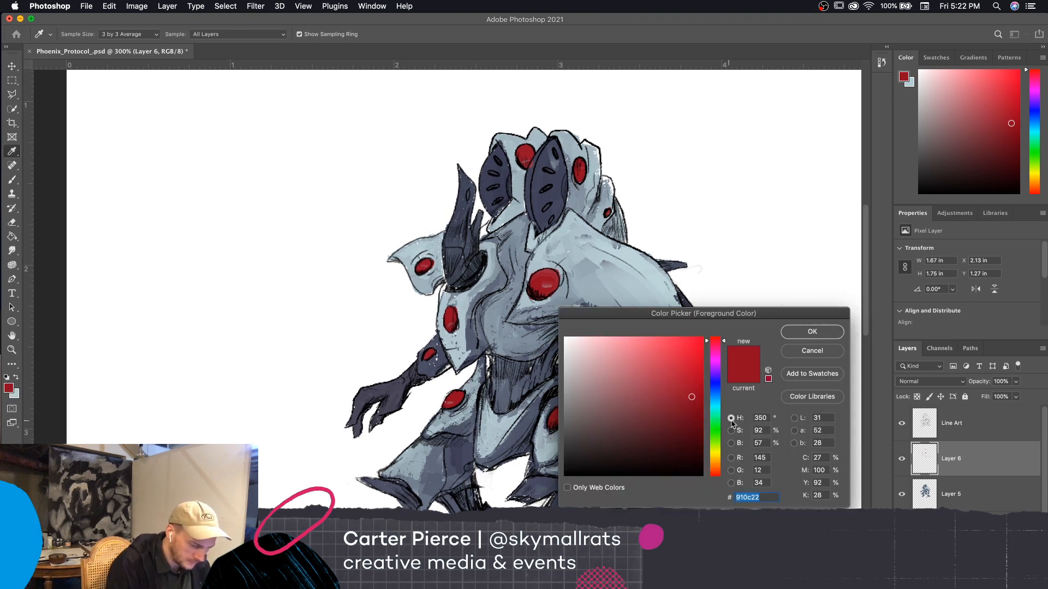
{"action": "left_click", "coordinate": [812, 351]}
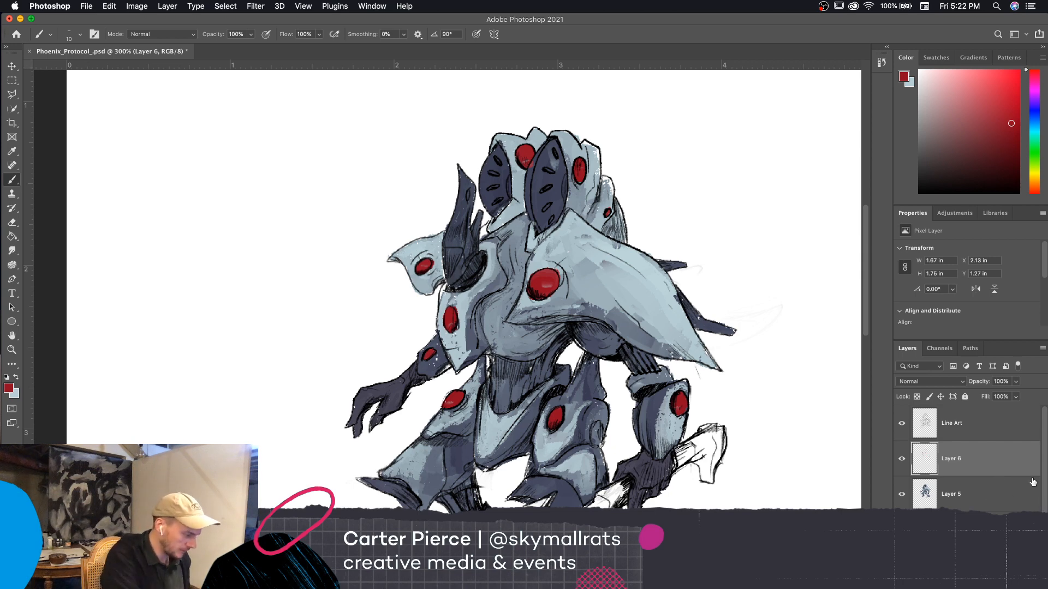
{"action": "left_click", "coordinate": [9, 388]}
{"action": "left_click", "coordinate": [825, 350]}
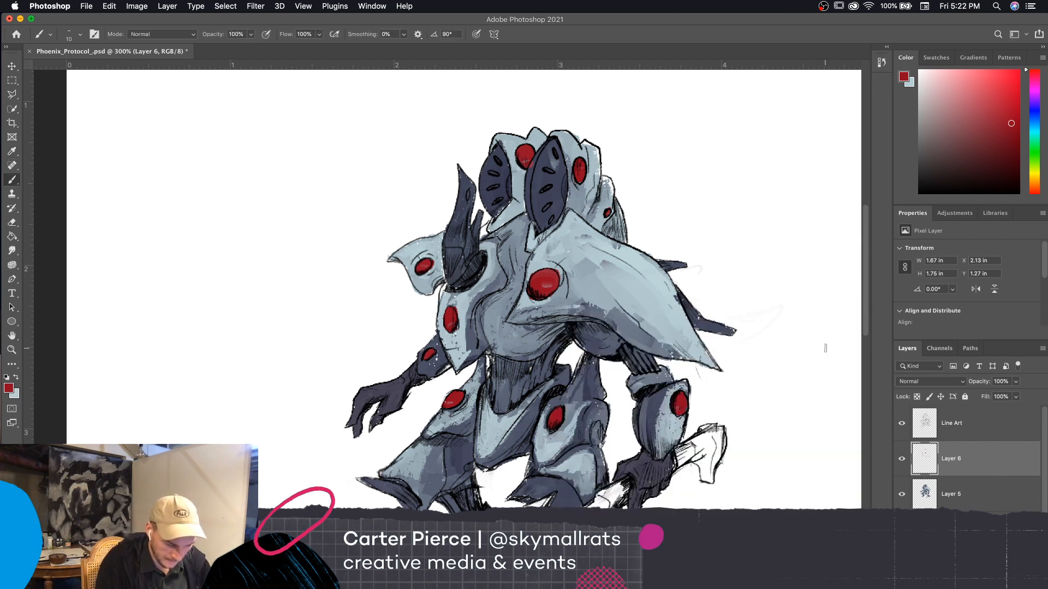
Lock the transparent pixels of Layer 6 and shade the two upper head discs using dark red #510d18 as the foreground color
{"action": "left_click", "coordinate": [913, 395]}
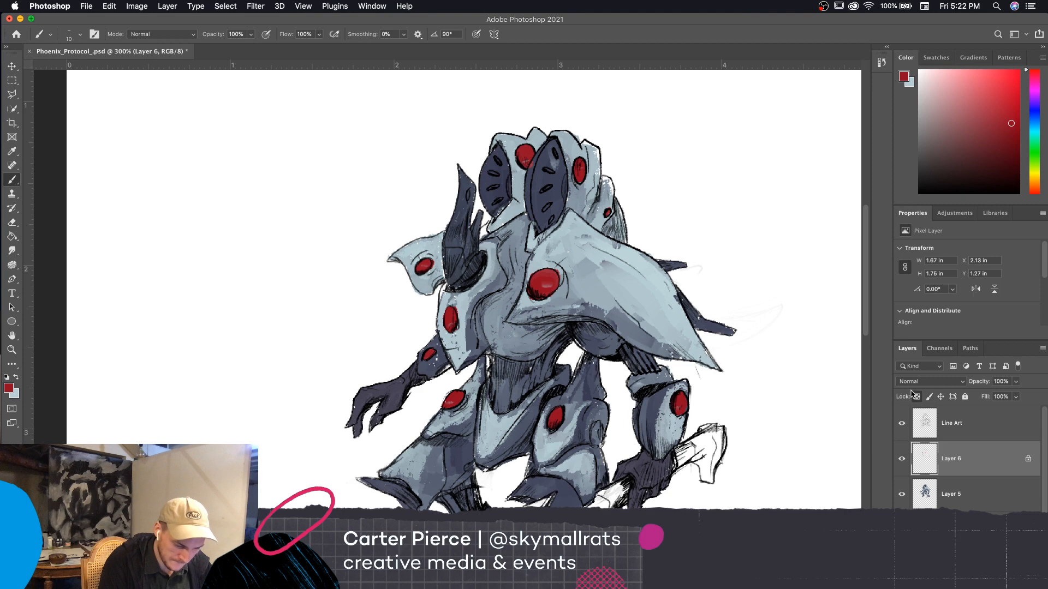
{"action": "left_click", "coordinate": [8, 389]}
{"action": "left_click", "coordinate": [681, 432]}
{"action": "left_click", "coordinate": [810, 332]}
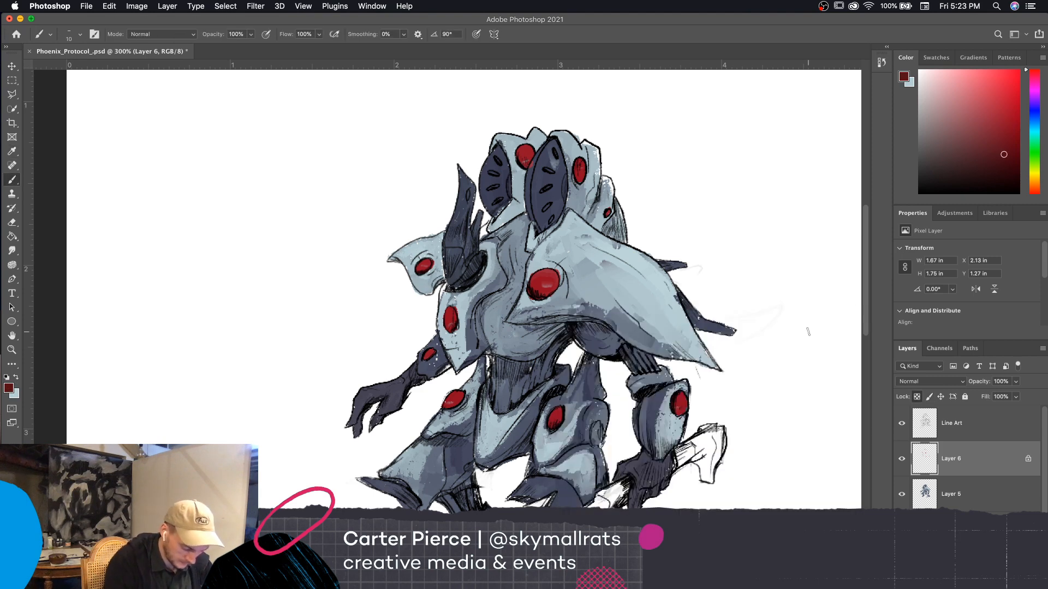
{"action": "left_click_drag", "start_coordinate": [577, 162], "coordinate": [579, 180]}
{"action": "left_click_drag", "start_coordinate": [523, 147], "coordinate": [528, 164]}
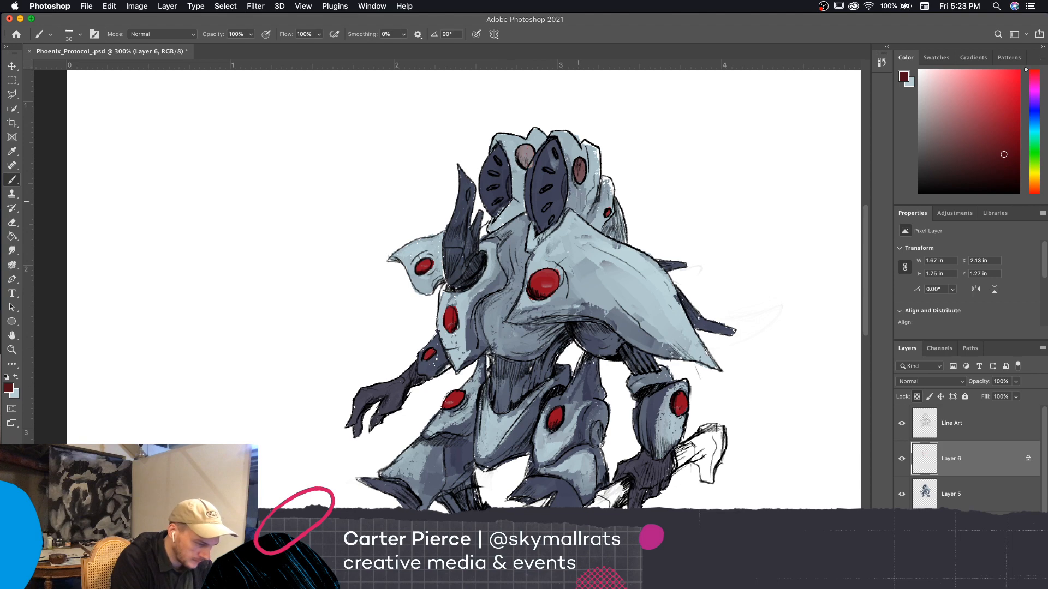
Set the background color to a muted red sampled from the shaded head disc
{"action": "left_click", "coordinate": [9, 388]}
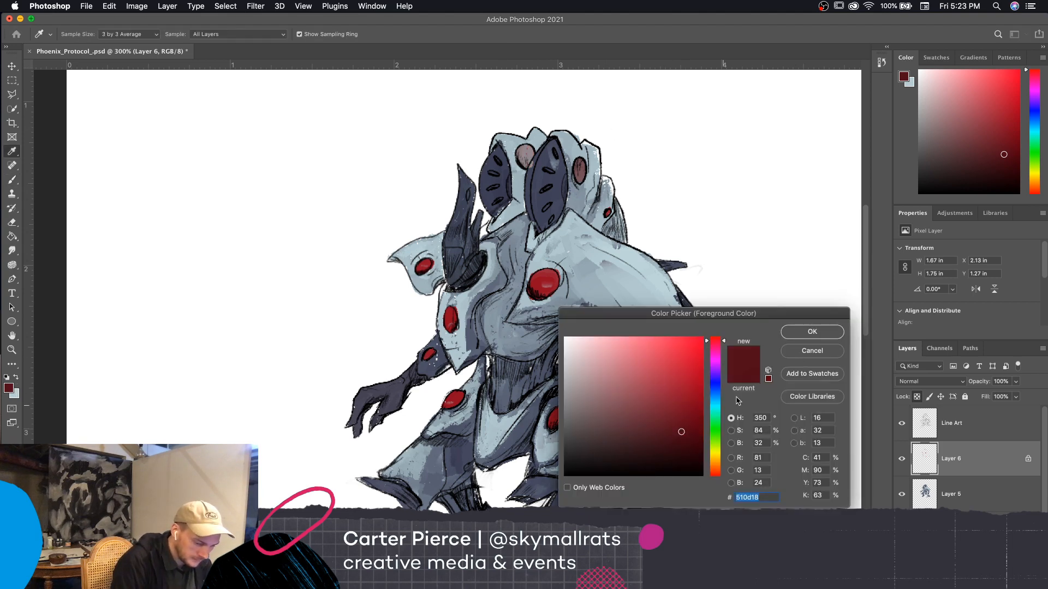
{"action": "left_click", "coordinate": [812, 331]}
{"action": "left_click", "coordinate": [17, 391]}
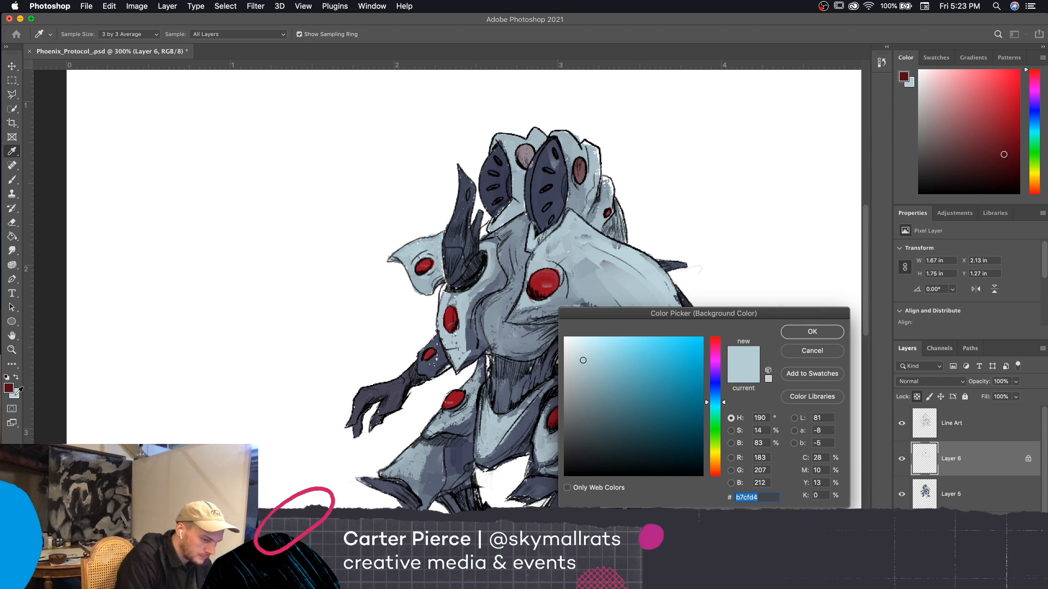
{"action": "left_click", "coordinate": [582, 171]}
{"action": "left_click", "coordinate": [811, 334]}
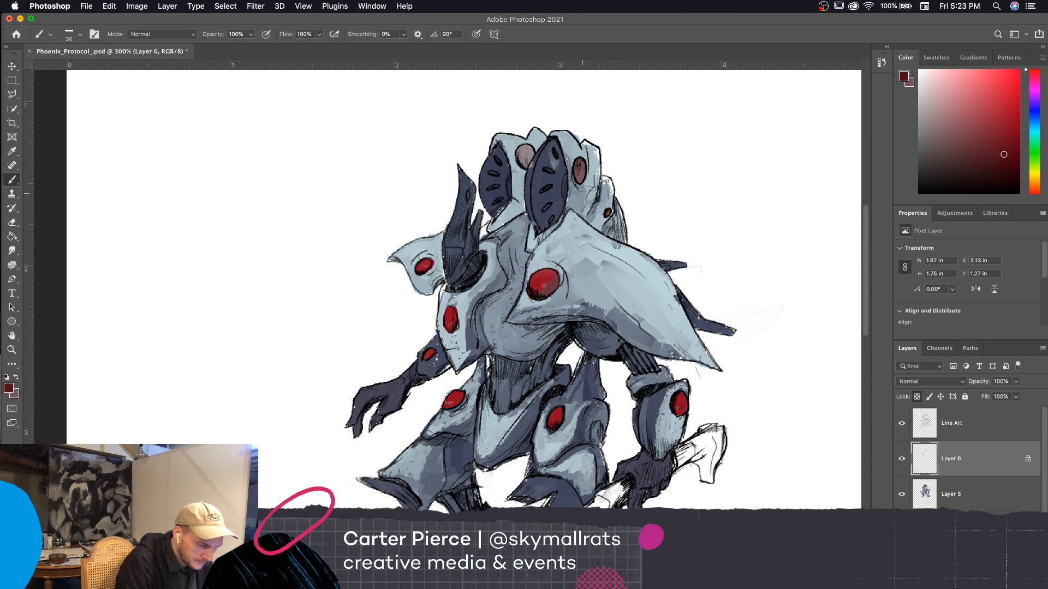
Shade the red discs on the head, shoulder, crest plate, arms and thighs with the dark red, using a 30 px brush
{"action": "mouse_move", "coordinate": [582, 180]}
{"action": "left_mouse_down"}
{"action": "mouse_move", "coordinate": [584, 171]}
{"action": "mouse_move", "coordinate": [525, 158]}
{"action": "mouse_move", "coordinate": [530, 148]}
{"action": "left_mouse_up"}
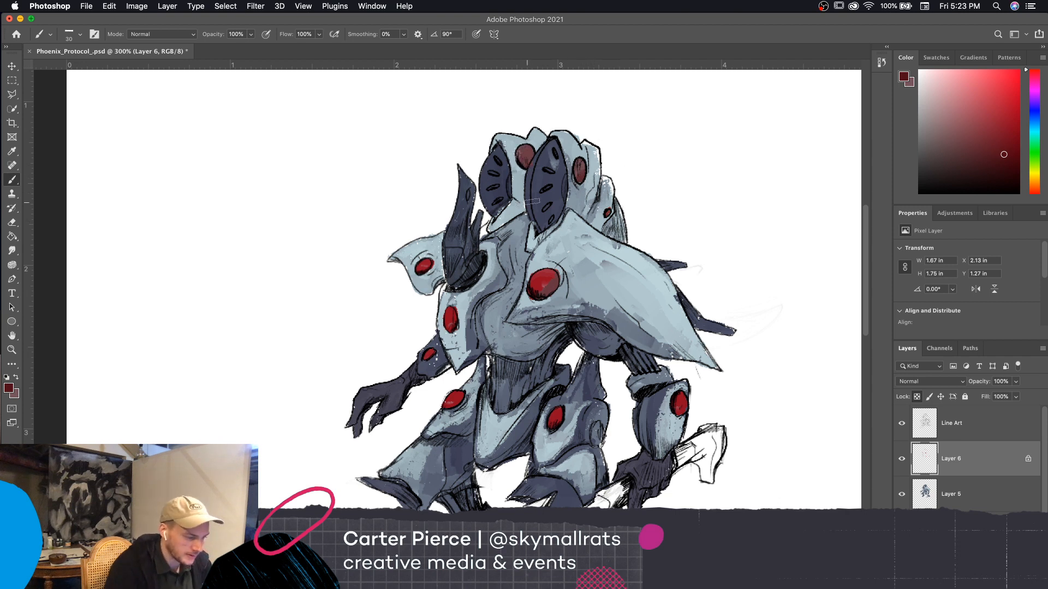
{"action": "left_click_drag", "start_coordinate": [730, 367], "coordinate": [744, 346]}
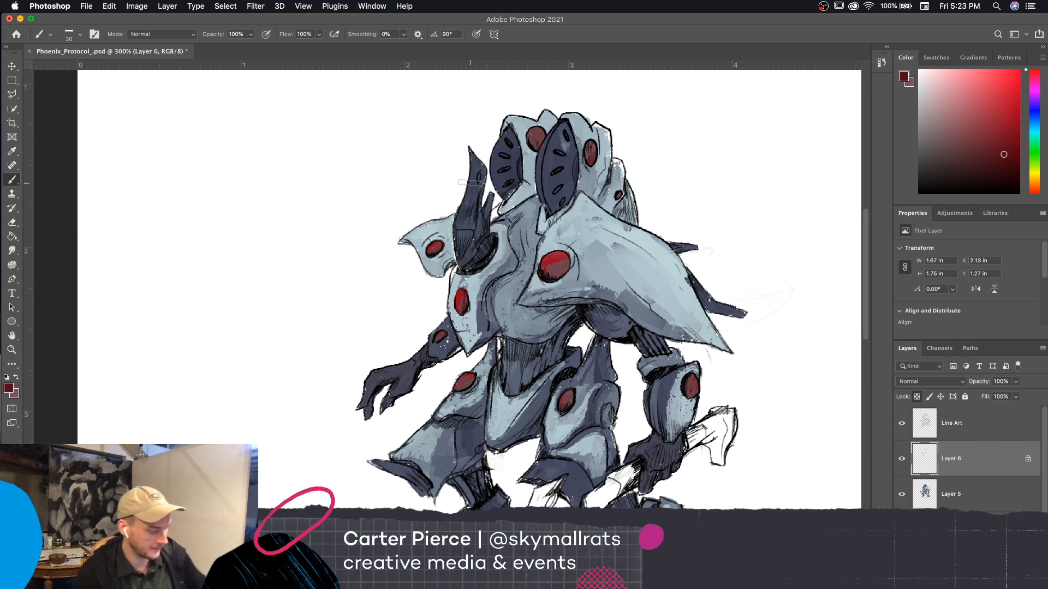
{"action": "left_click_drag", "start_coordinate": [754, 436], "coordinate": [738, 442]}
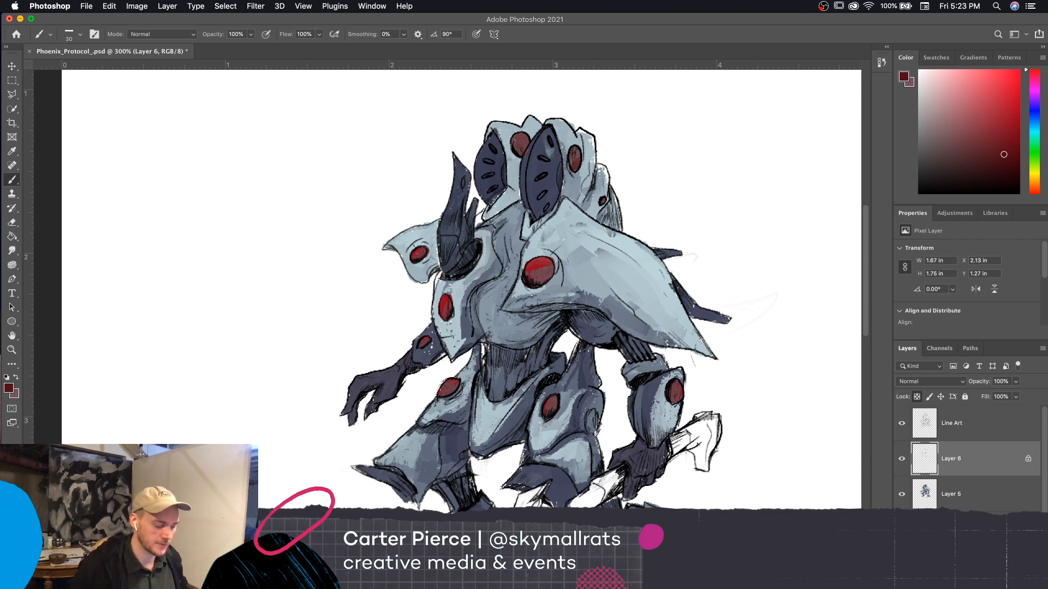
{"action": "left_click_drag", "start_coordinate": [745, 363], "coordinate": [760, 354]}
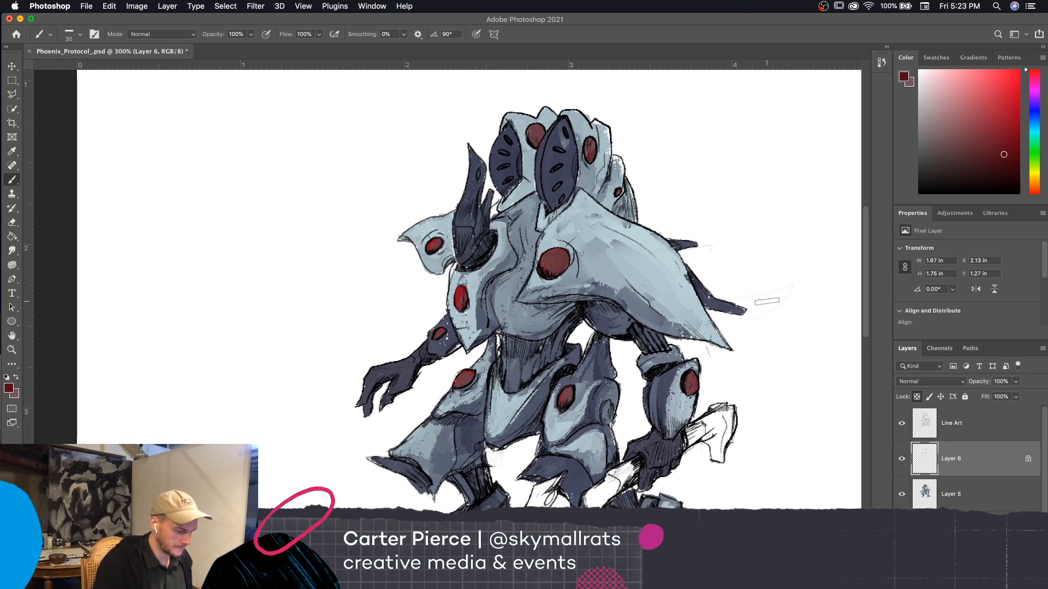
{"action": "key", "text": "super+minus"}
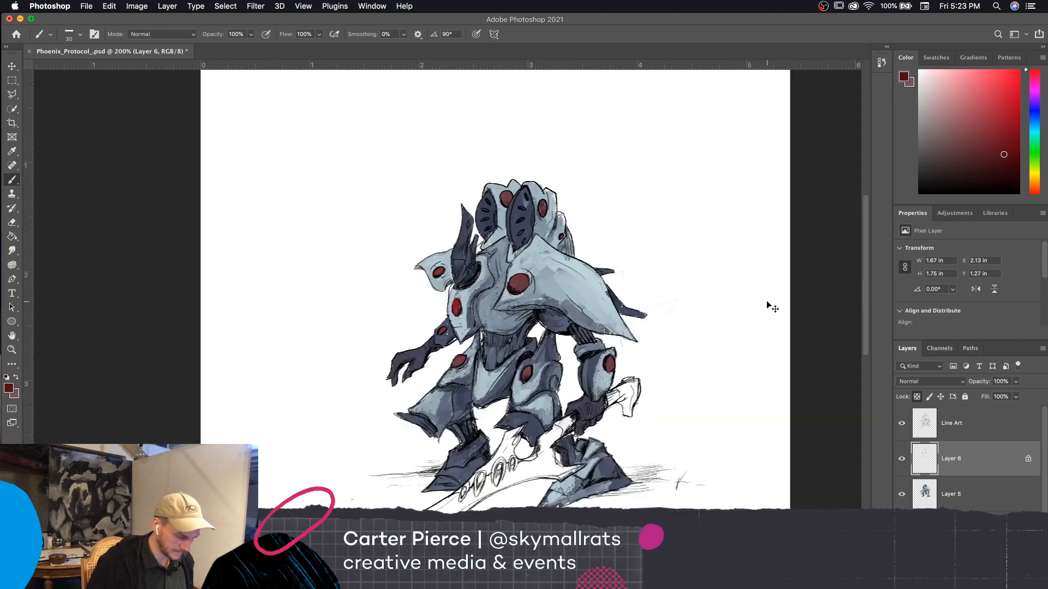
{"action": "key", "text": "super+equal"}
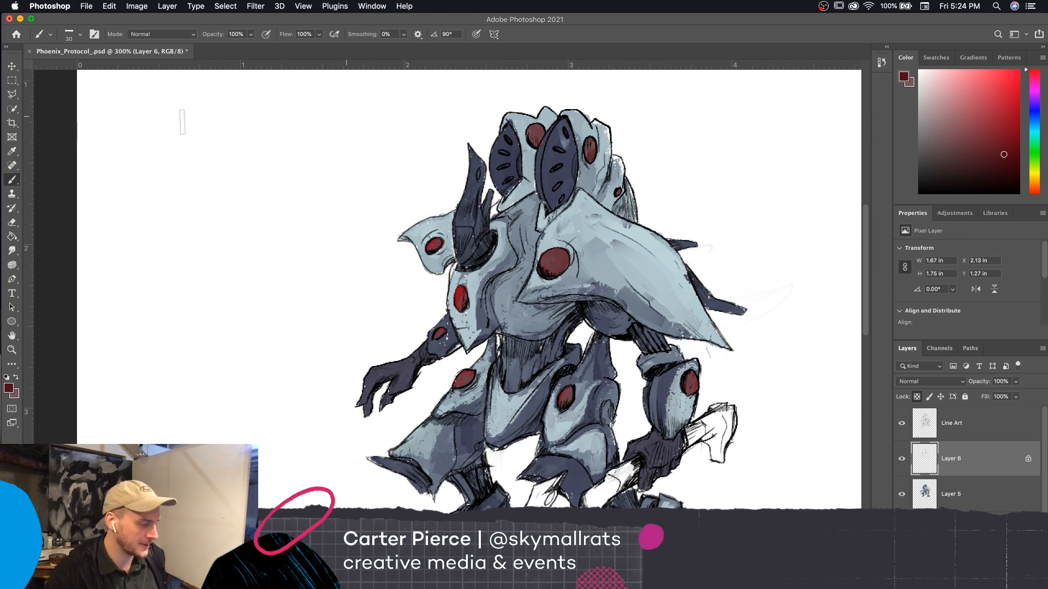
{"action": "left_click_drag", "start_coordinate": [377, 22], "coordinate": [380, 21]}
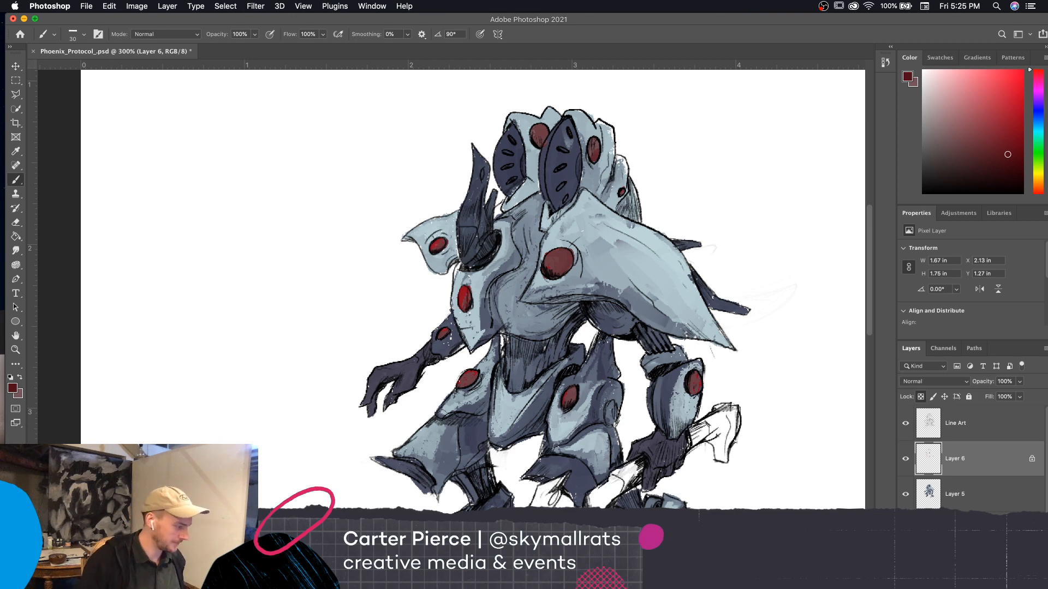
{"action": "scroll", "coordinate": [750, 437], "scroll_direction": "down", "scroll_amount": 3}
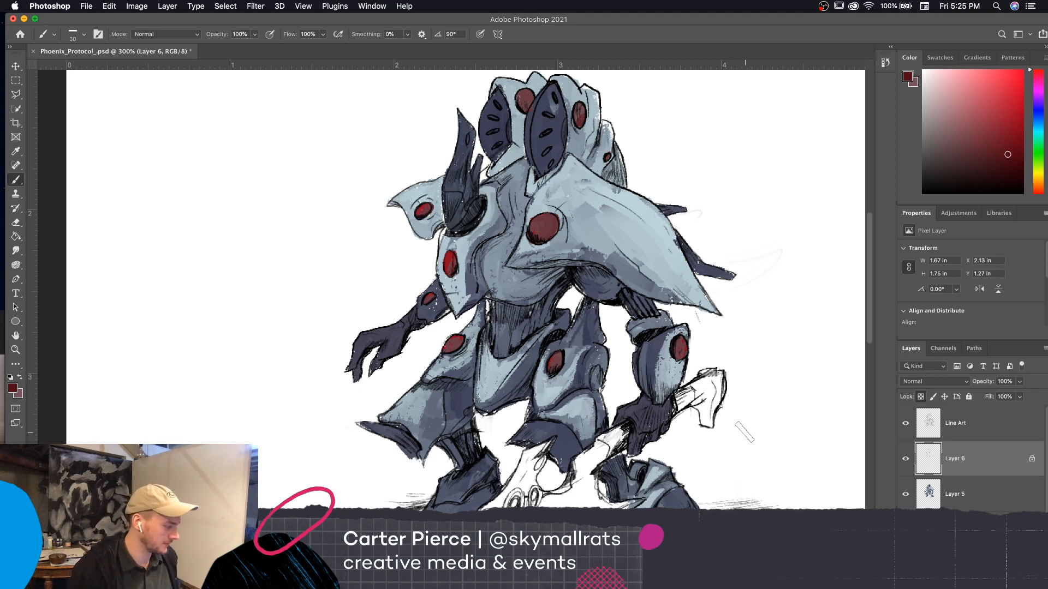
{"action": "key", "text": "super+minus"}
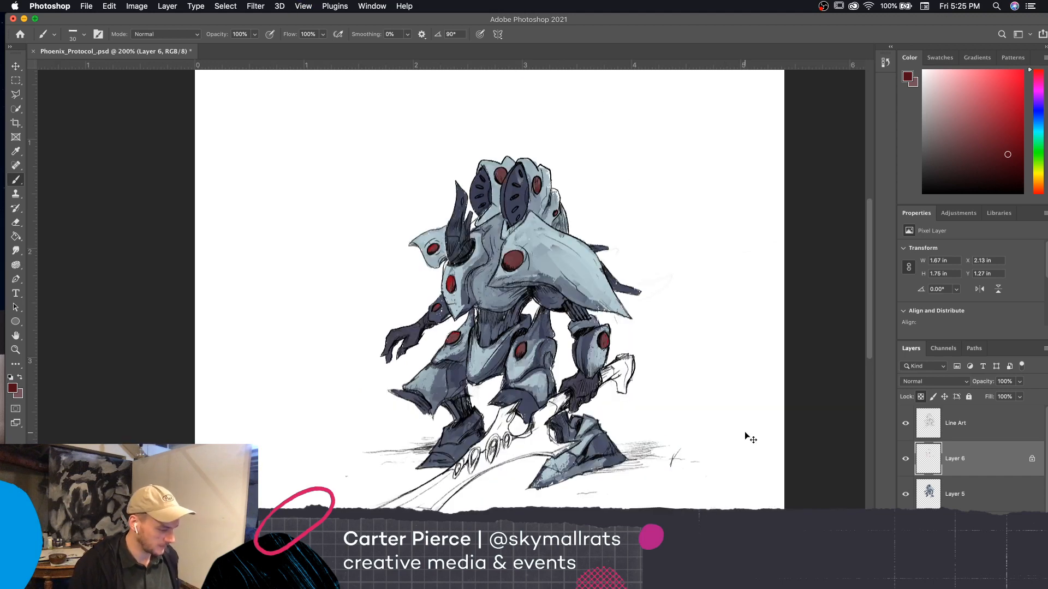
{"action": "key", "text": "super+plus"}
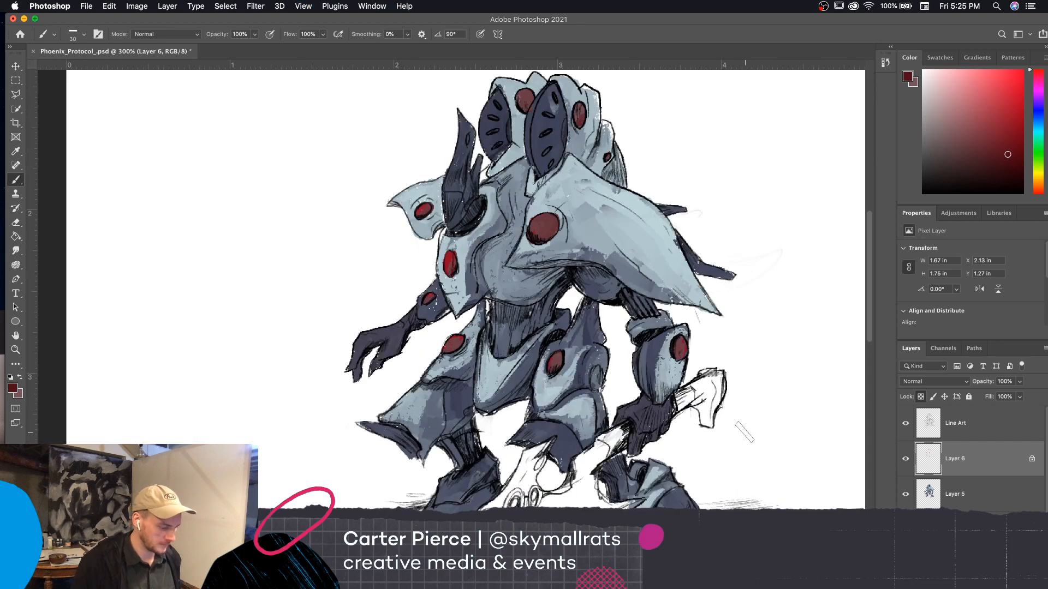
{"action": "scroll", "coordinate": [745, 437], "scroll_direction": "down", "scroll_amount": 2}
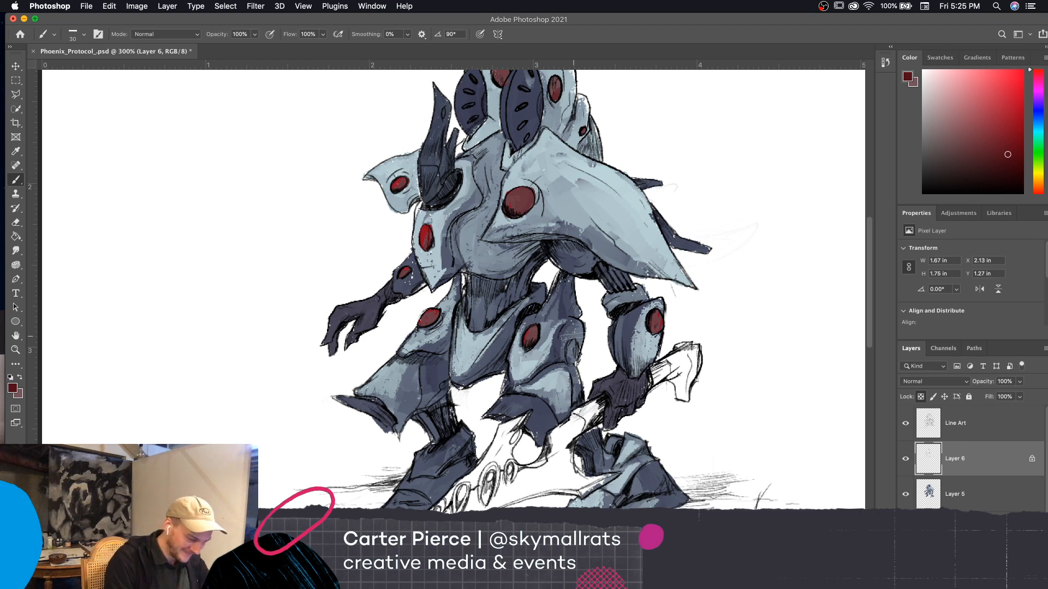
Reduce the brush to 15 px and sample the light blue of the forearm armor as the foreground color
{"action": "key", "text": "["}
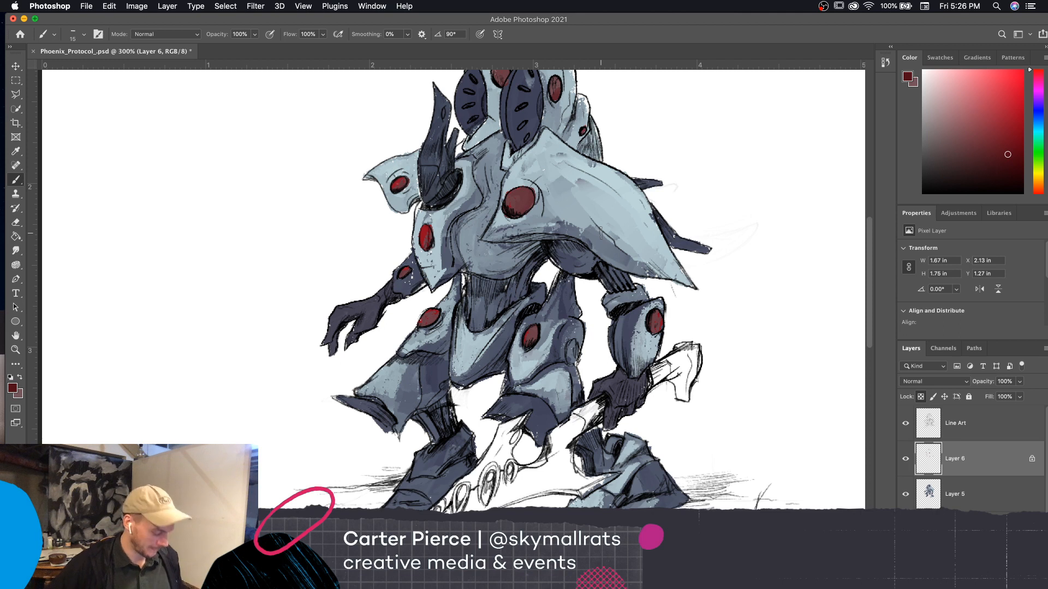
{"action": "key", "text": "i"}
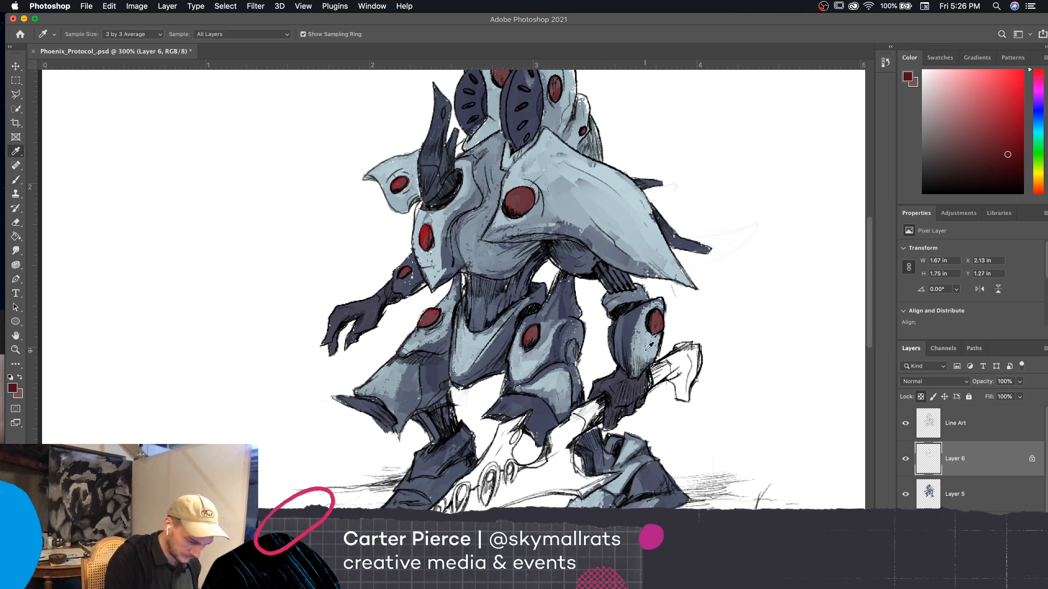
{"action": "left_click", "coordinate": [646, 349]}
{"action": "key", "text": "b"}
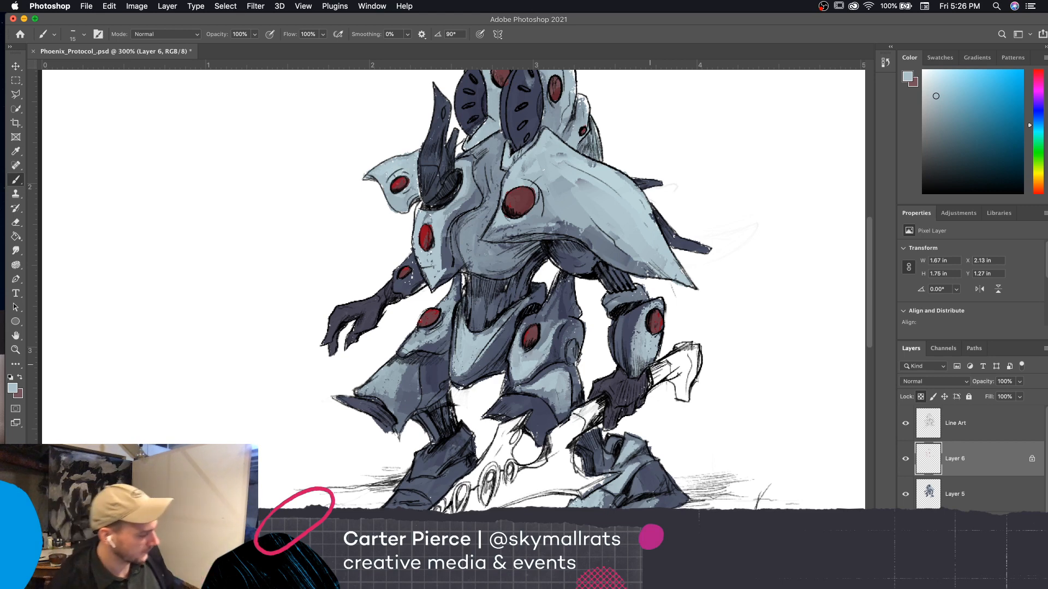
{"action": "key", "text": "super+minus"}
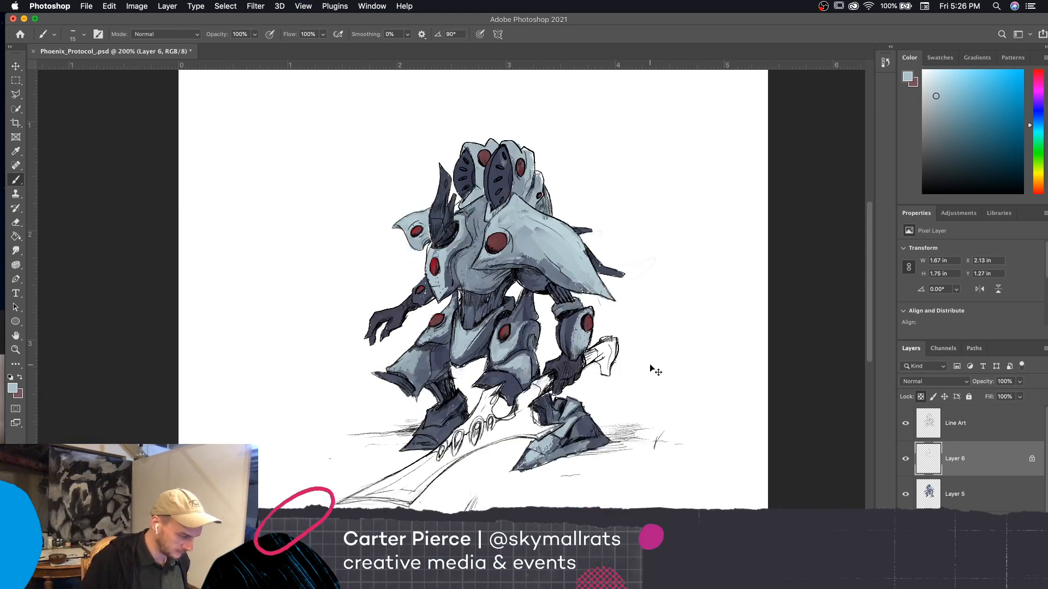
{"action": "key", "text": "super+plus"}
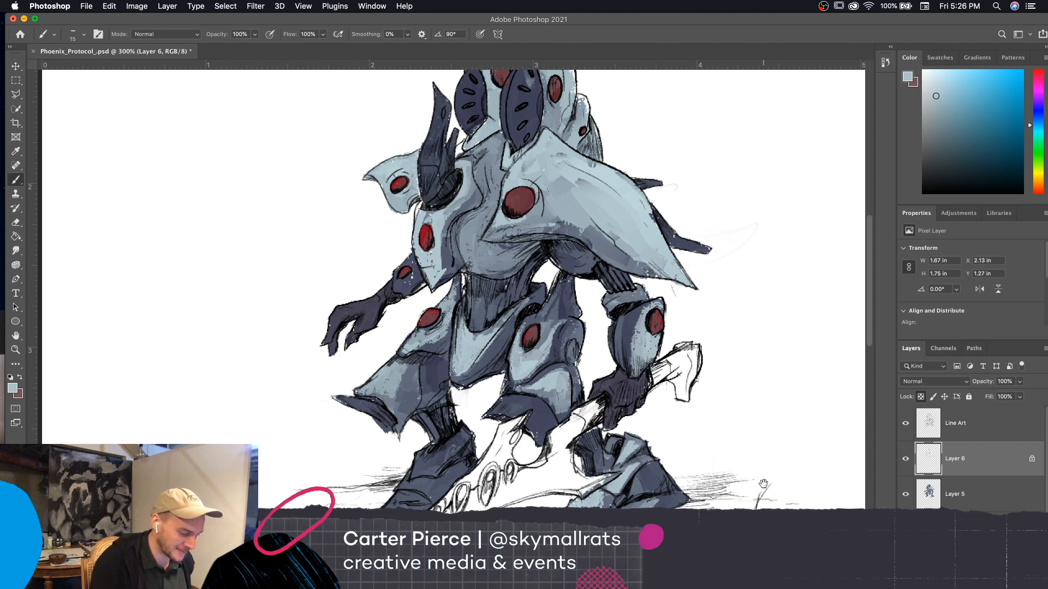
{"action": "left_click_drag", "start_coordinate": [763, 485], "coordinate": [770, 500]}
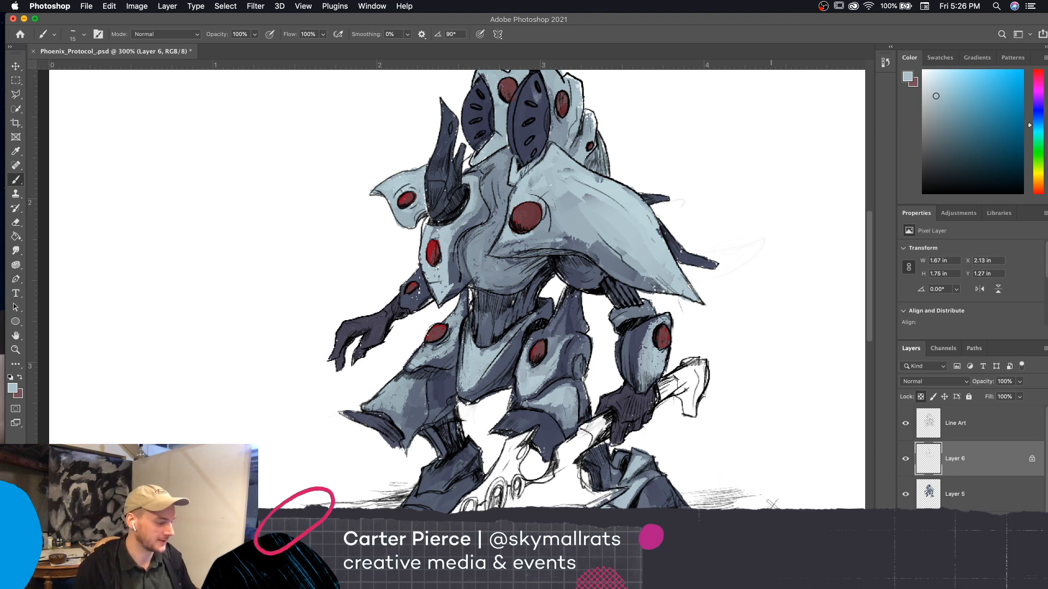
{"action": "key", "text": "super+minus"}
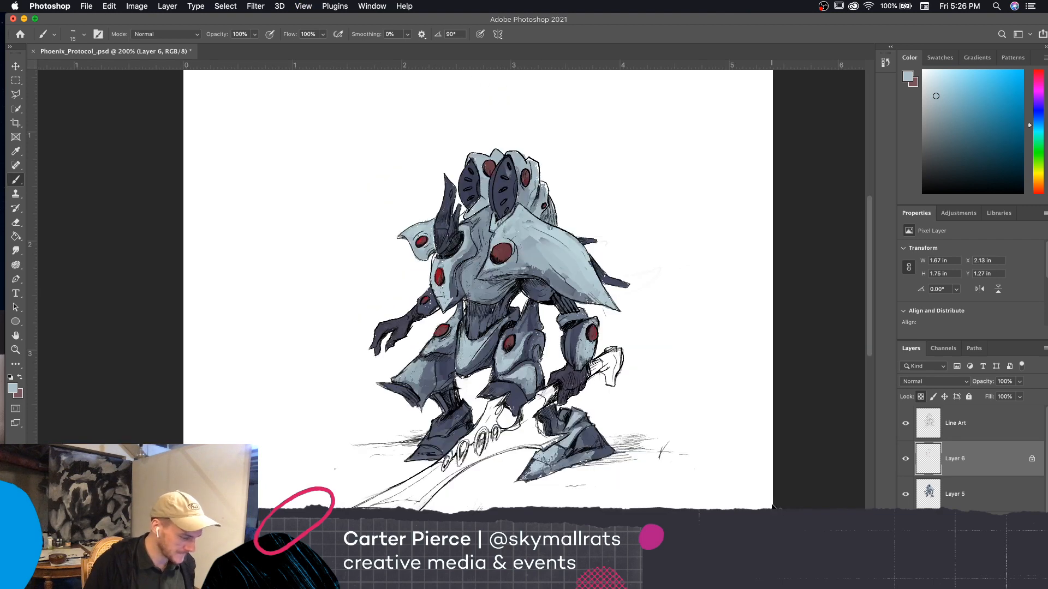
{"action": "key", "text": "super+equal"}
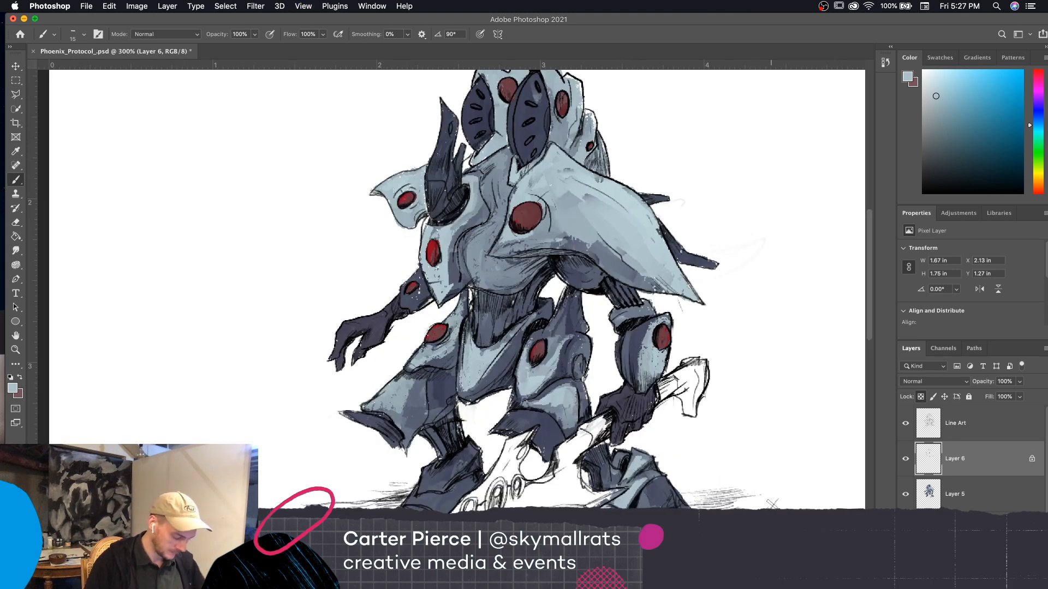
{"action": "key", "text": "i"}
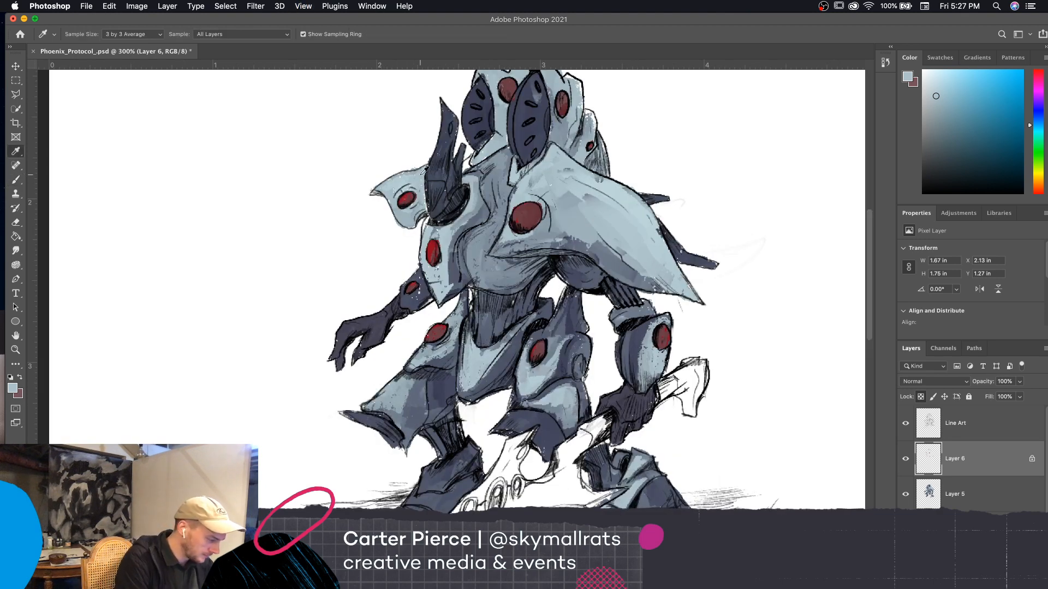
{"action": "left_click", "coordinate": [906, 460]}
{"action": "left_click", "coordinate": [905, 460]}
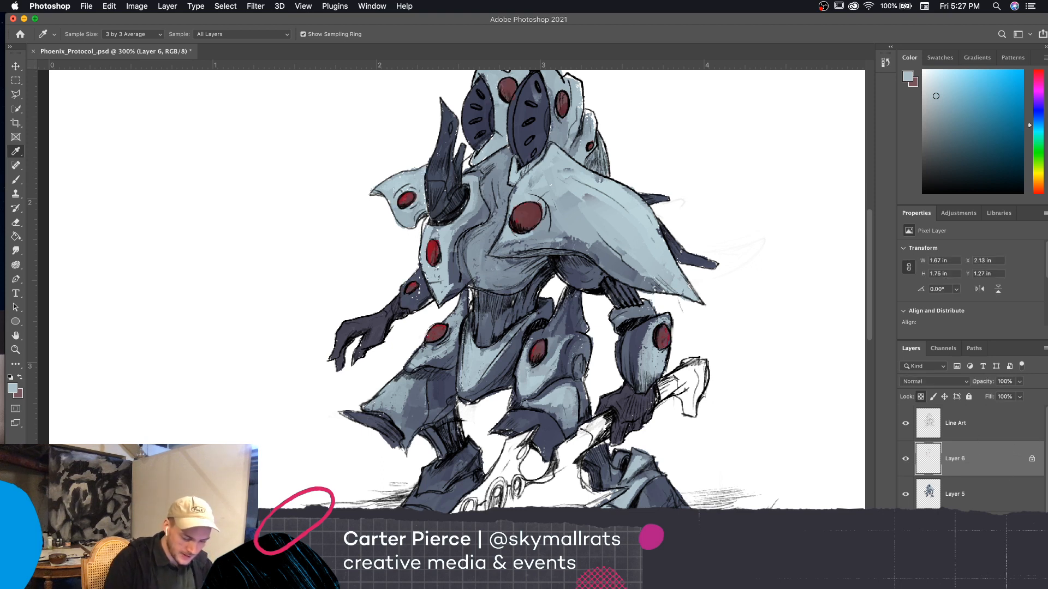
Add a new layer above Layer 6 and choose the OIL_SOFT brush from the Extinction Entity set
{"action": "left_click", "coordinate": [1015, 580]}
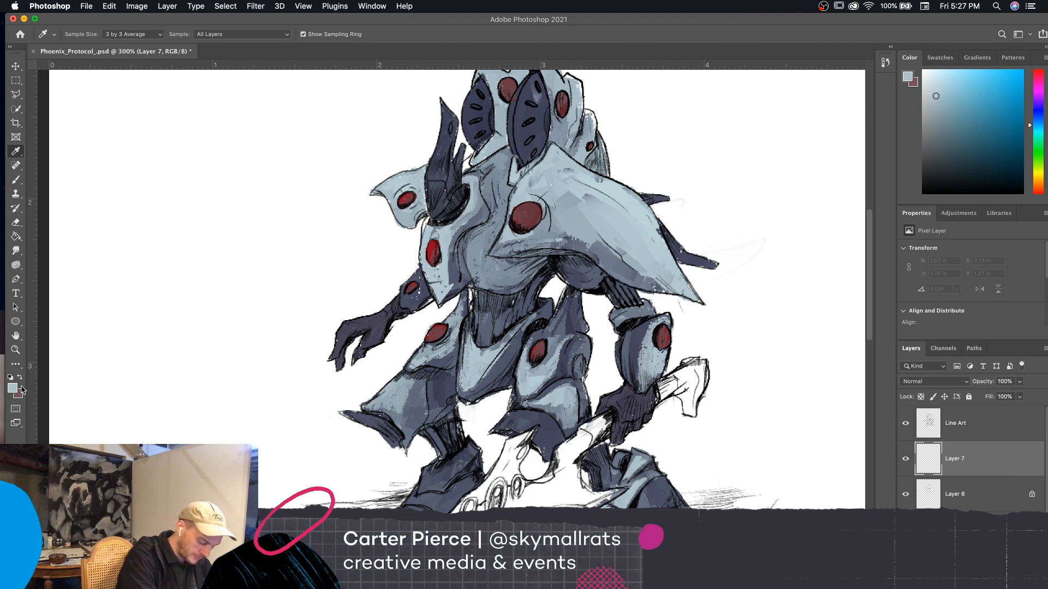
{"action": "key", "text": "b"}
{"action": "left_click", "coordinate": [80, 34]}
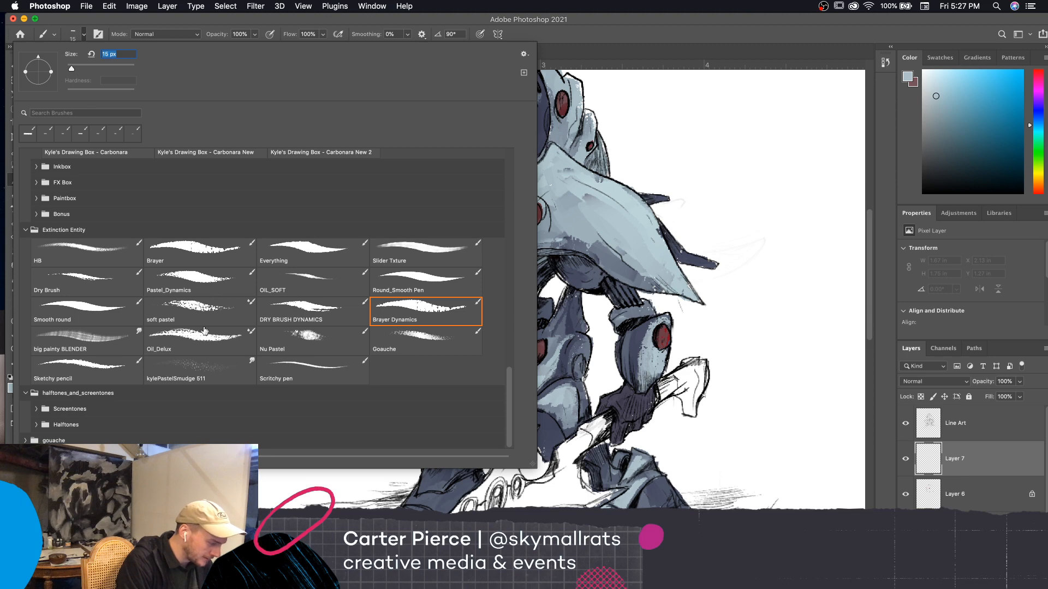
{"action": "left_click", "coordinate": [308, 289]}
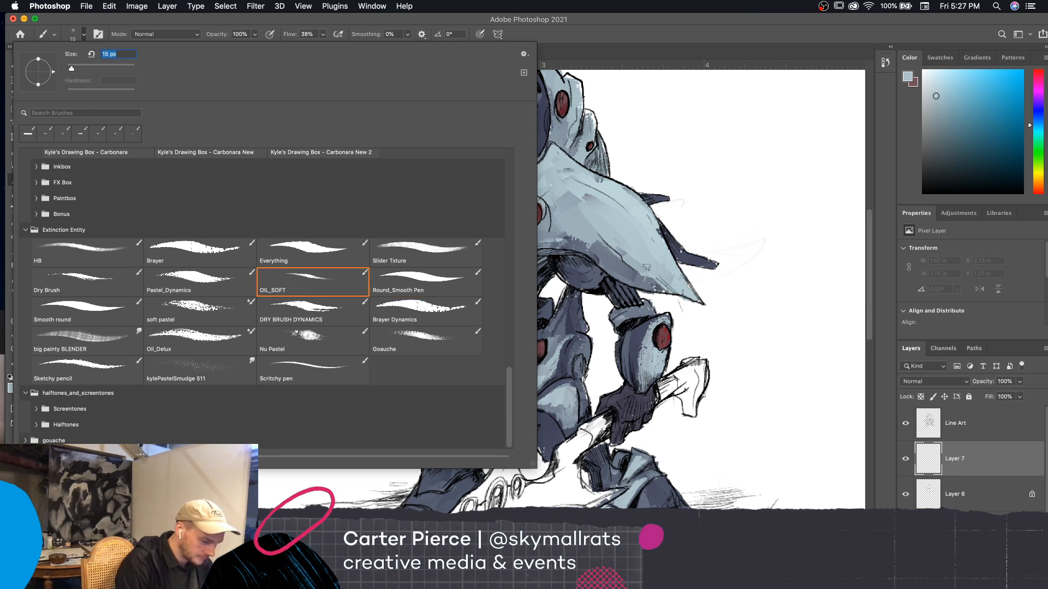
{"action": "left_click", "coordinate": [647, 266]}
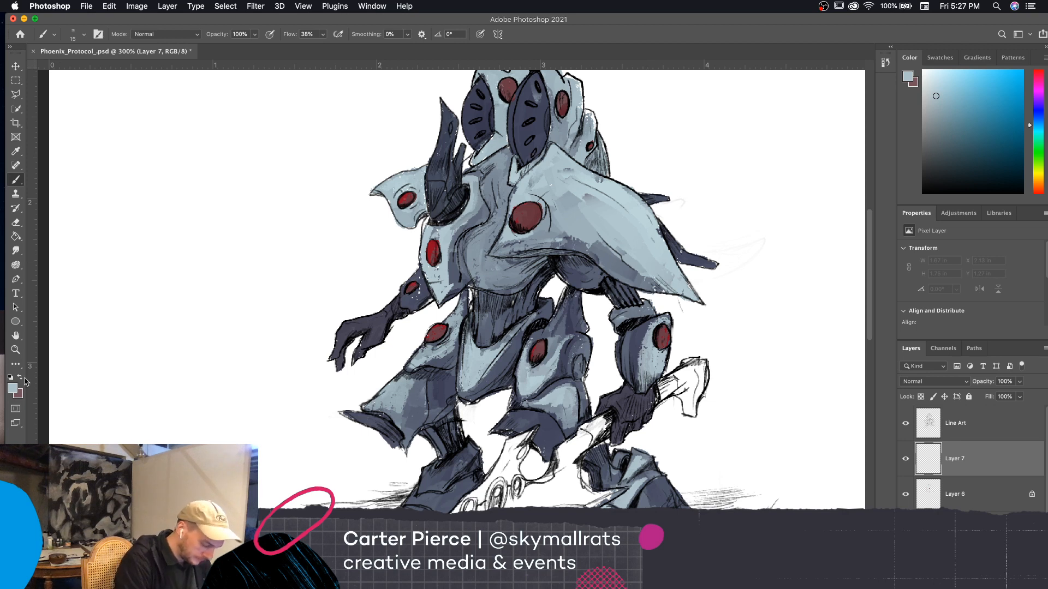
Sample the bright red of the chest plate disc, try painting over that disc at 25 px, and undo the last stroke
{"action": "key", "text": "i"}
{"action": "left_click", "coordinate": [433, 248]}
{"action": "key", "text": "b"}
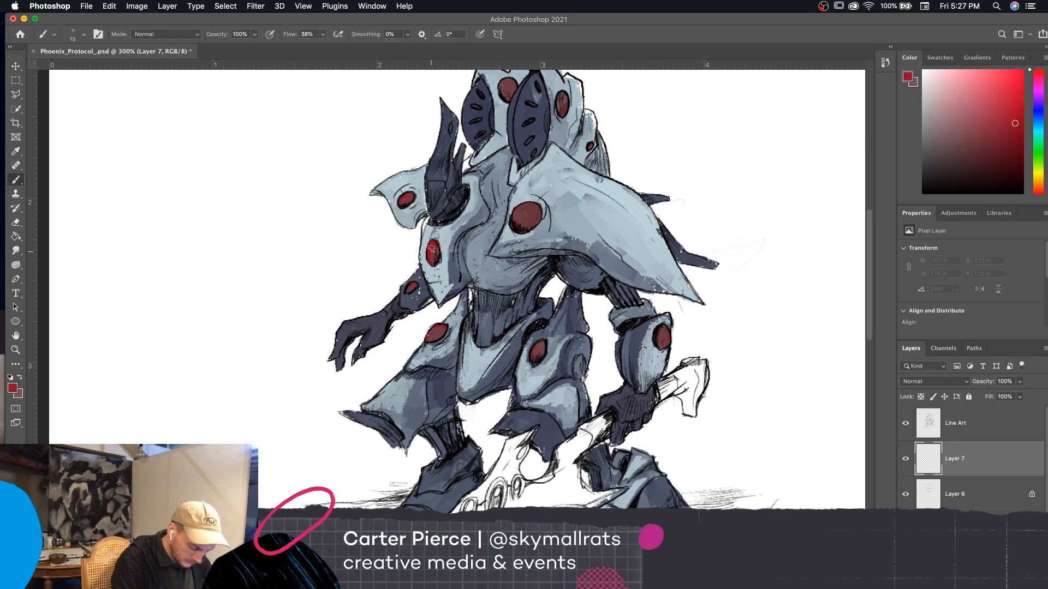
{"action": "mouse_move", "coordinate": [434, 270]}
{"action": "left_mouse_down"}
{"action": "mouse_move", "coordinate": [435, 254]}
{"action": "mouse_move", "coordinate": [434, 266]}
{"action": "left_mouse_up"}
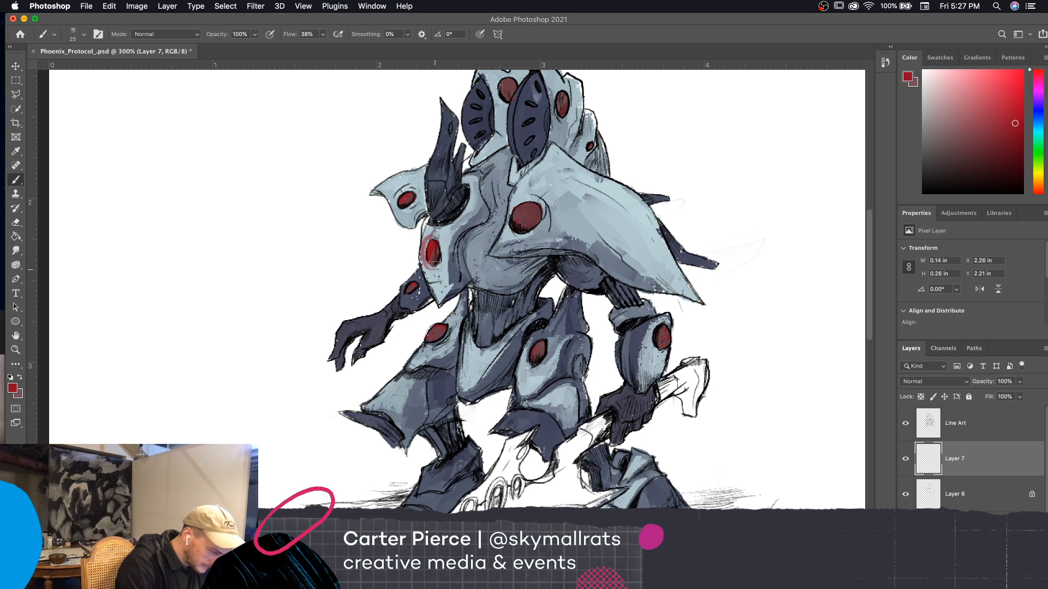
{"action": "key", "text": "super+z"}
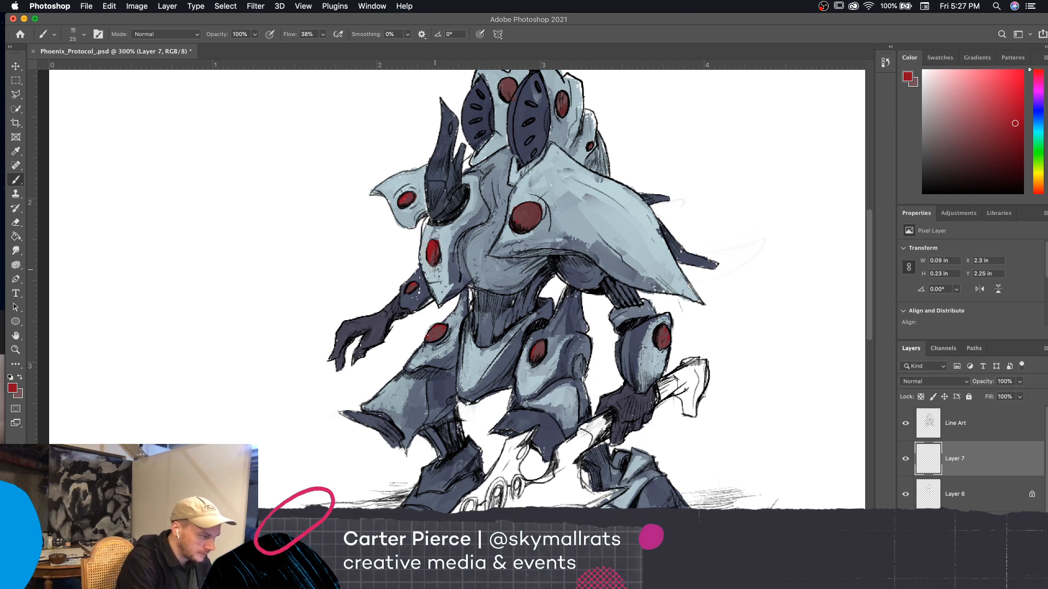
Switch to the Oil_Delux mixer brush with Sample All Layers on and brush the sampled red over the large shoulder disc
{"action": "left_click", "coordinate": [83, 34]}
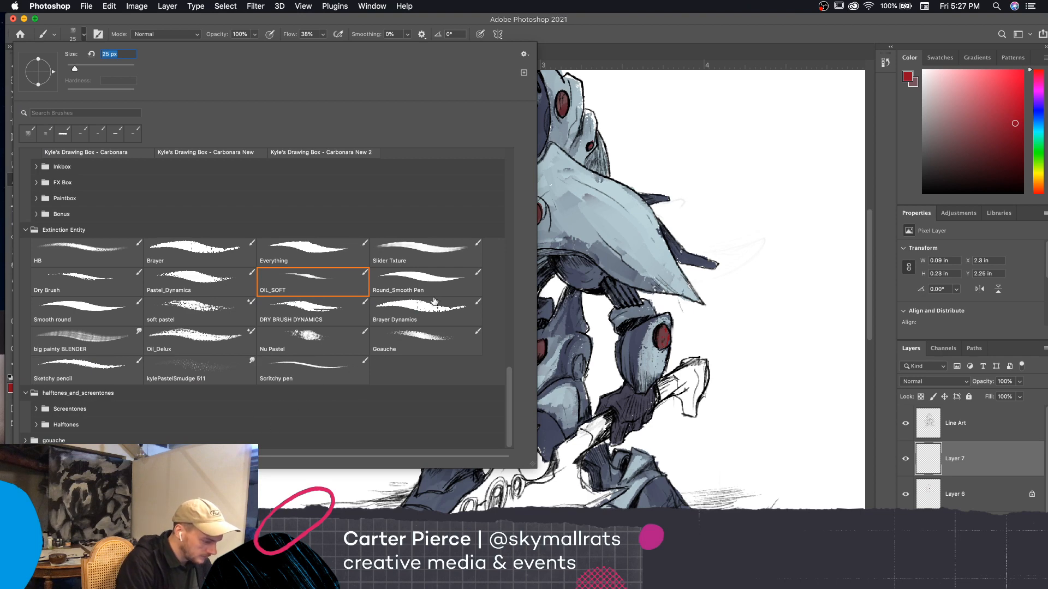
{"action": "left_click", "coordinate": [209, 351]}
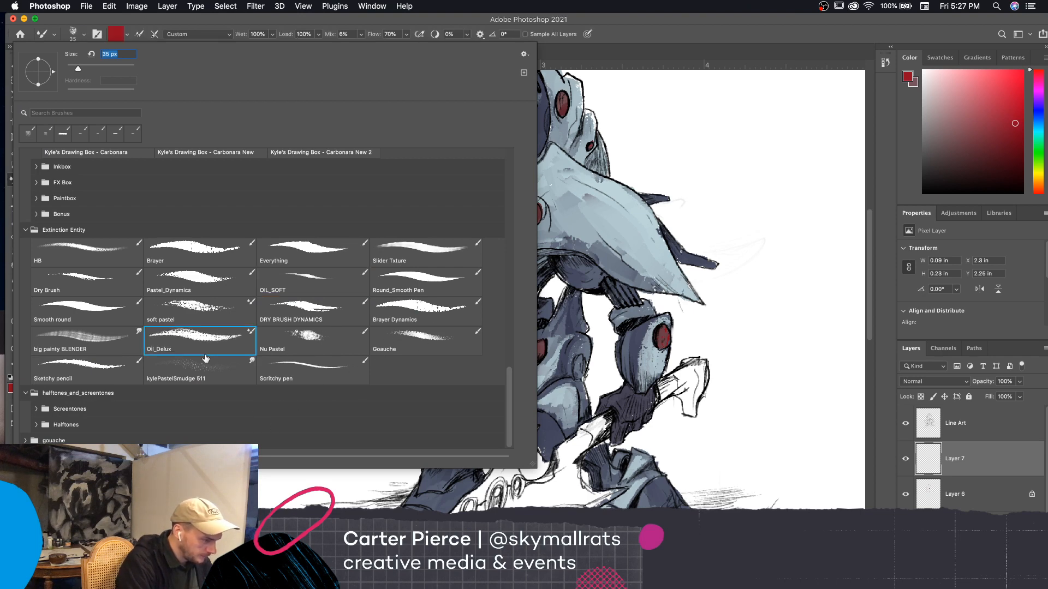
{"action": "left_click", "coordinate": [530, 40]}
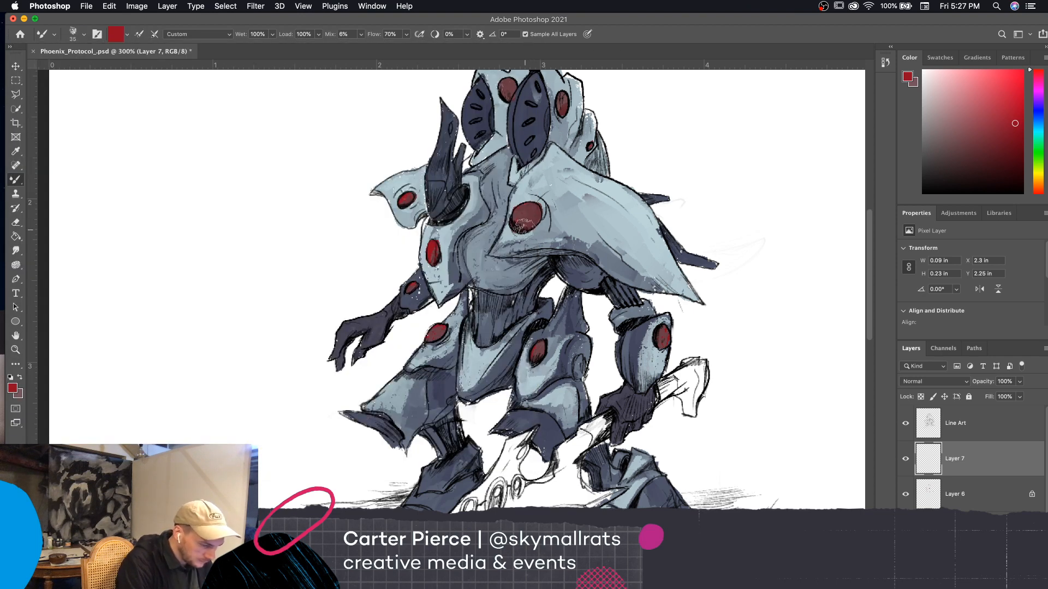
{"action": "left_click_drag", "start_coordinate": [524, 227], "coordinate": [519, 223]}
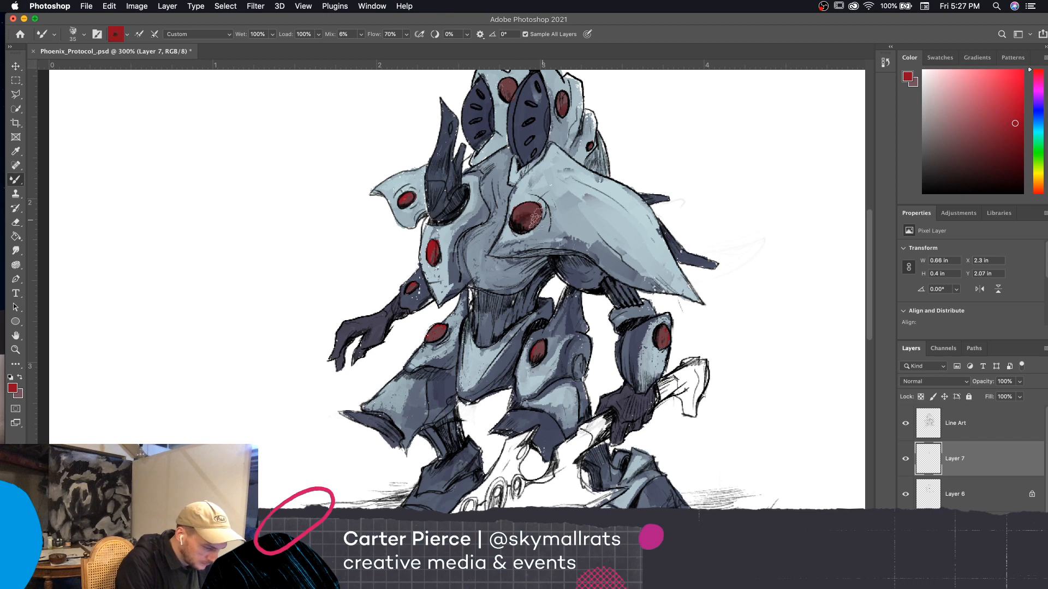
Set the foreground color to a lighter red, #b52d44, and brush it onto the shoulder disc
{"action": "left_click", "coordinate": [12, 387]}
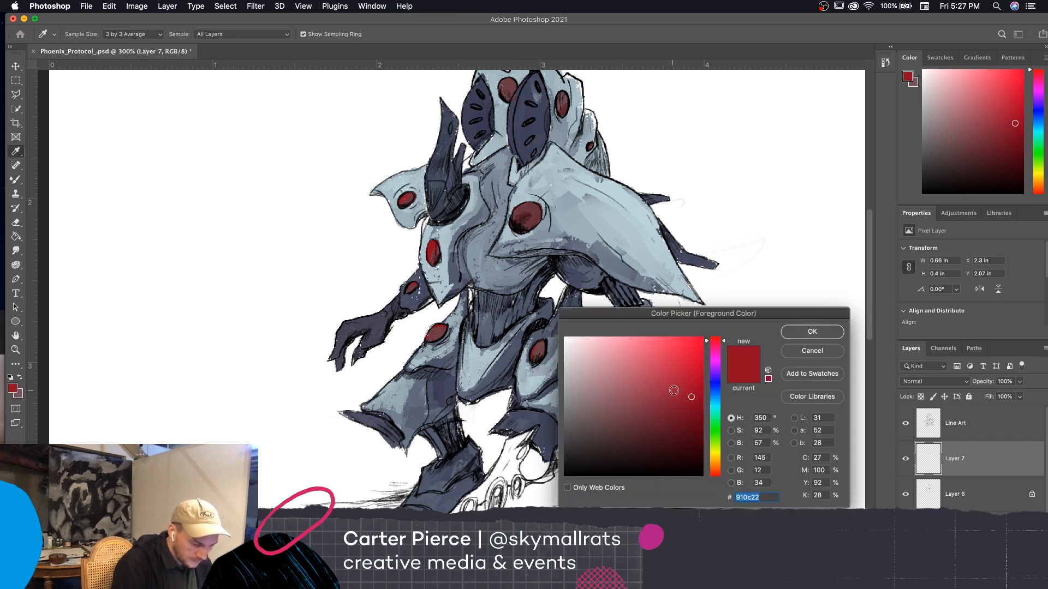
{"action": "left_click", "coordinate": [668, 380]}
{"action": "left_click", "coordinate": [808, 331]}
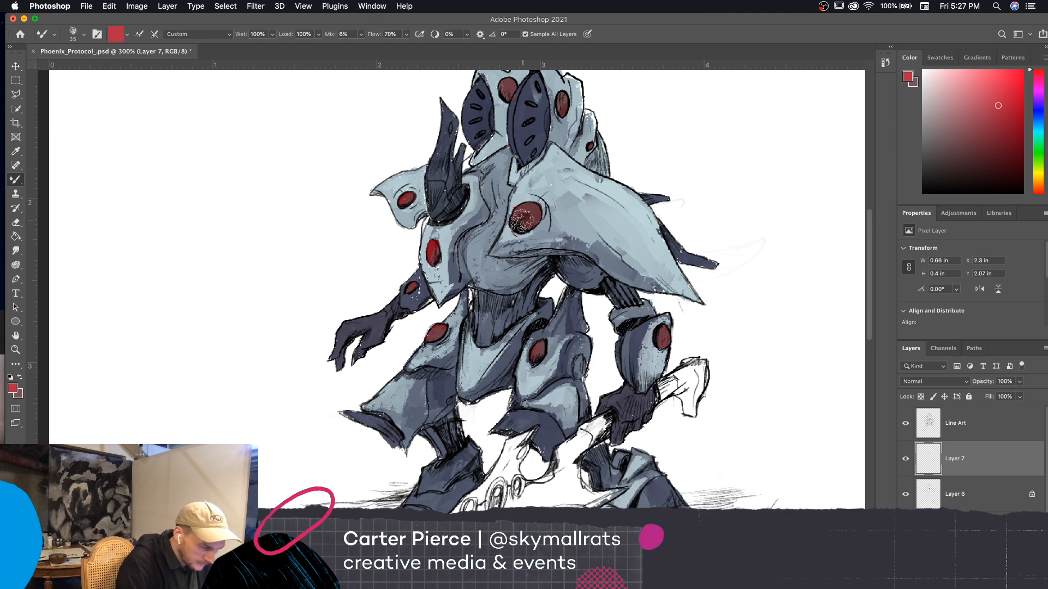
{"action": "left_click_drag", "start_coordinate": [523, 219], "coordinate": [531, 218]}
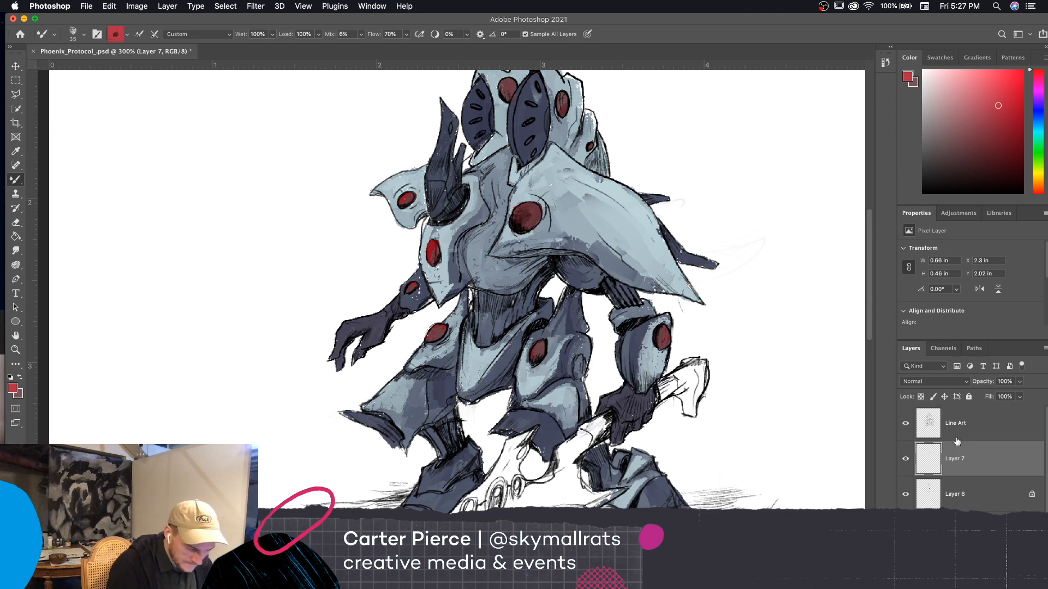
Reduce the mixer brush size and turn off Sample All Layers
{"action": "key", "text": "bracketleft"}
{"action": "key", "text": "bracketleft"}
{"action": "left_click", "coordinate": [525, 34]}
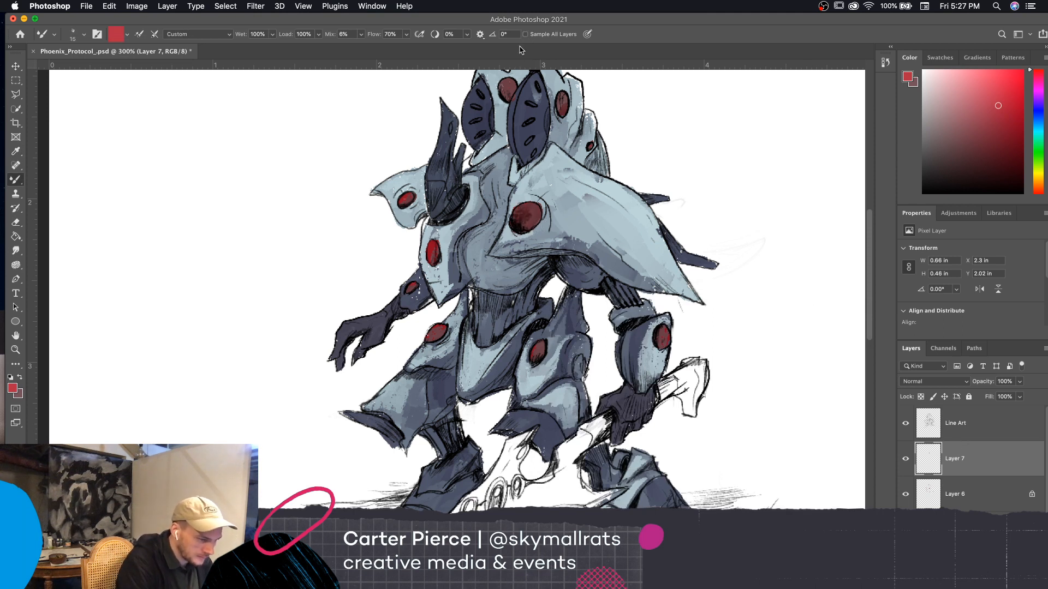
Merge Layer 7 and Layer 6 into one layer
{"action": "left_click", "coordinate": [988, 500]}
{"action": "left_click", "coordinate": [987, 472], "text": "shift"}
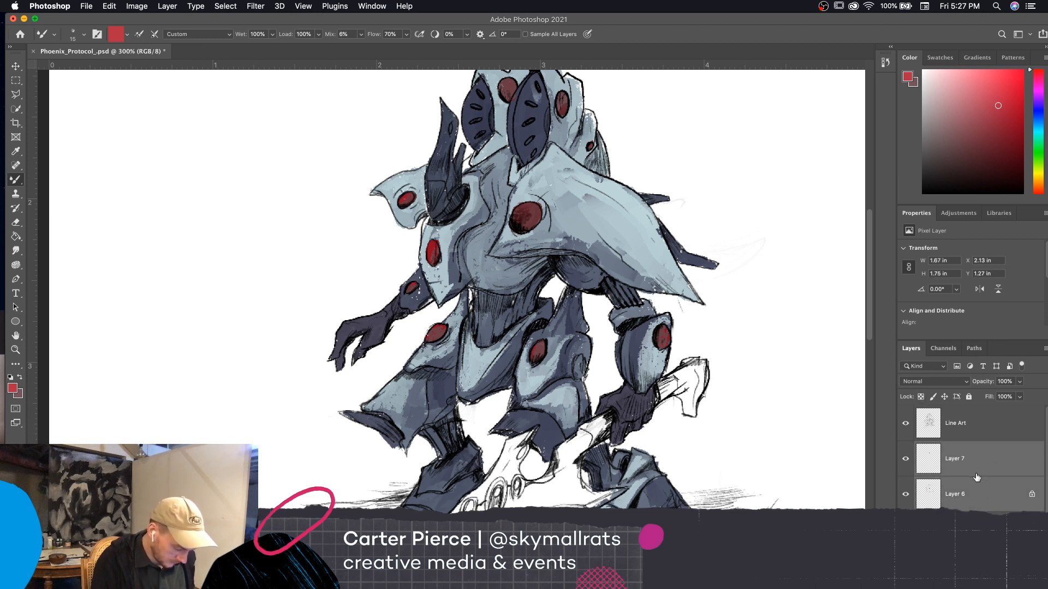
{"action": "key", "text": "super+e"}
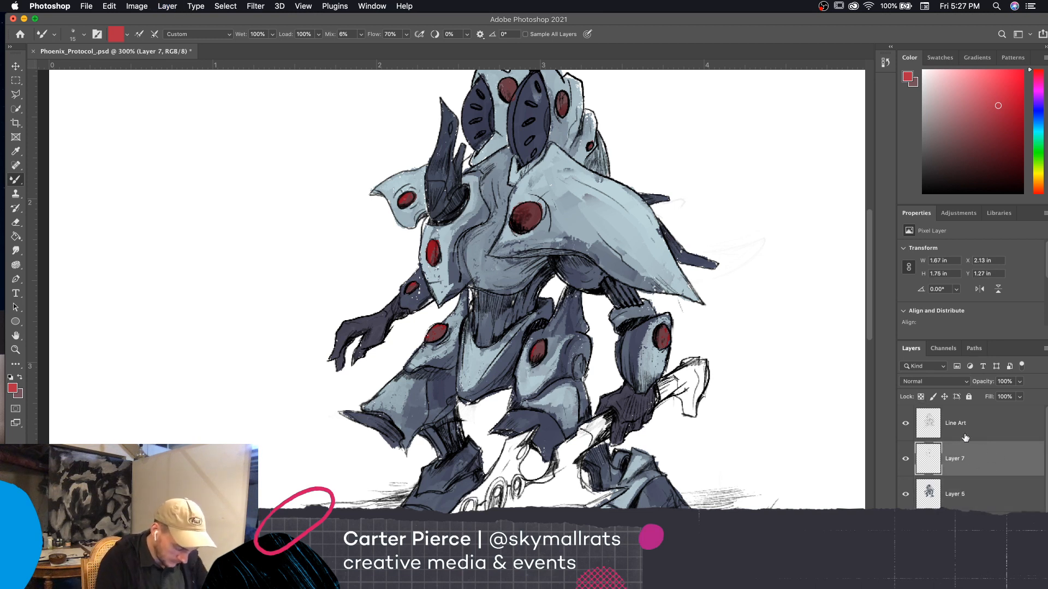
Brighten the shoulder disc with the lighter red, lowering the mixer brush Load to 48% and spreading color past its rim
{"action": "mouse_move", "coordinate": [518, 222]}
{"action": "left_mouse_down"}
{"action": "mouse_move", "coordinate": [522, 203]}
{"action": "mouse_move", "coordinate": [518, 223]}
{"action": "mouse_move", "coordinate": [534, 206]}
{"action": "left_mouse_up"}
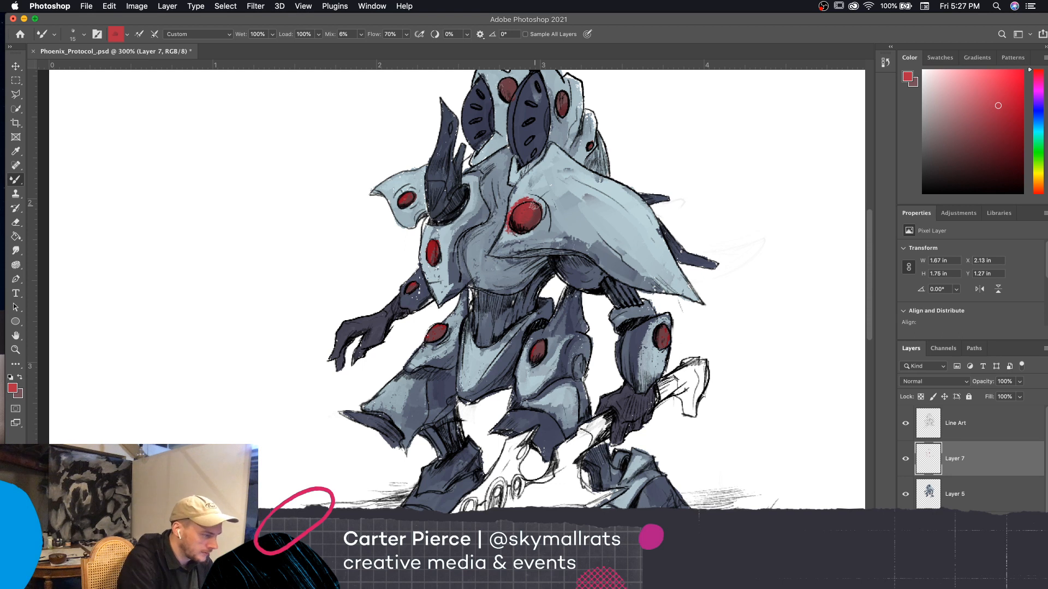
{"action": "left_click", "coordinate": [302, 34]}
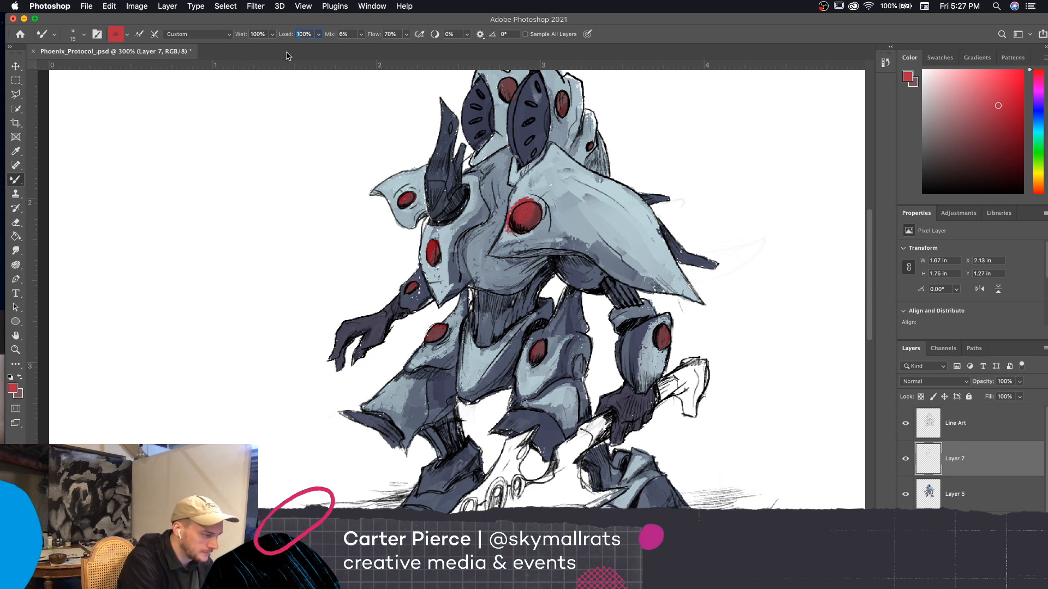
{"action": "left_click_drag", "start_coordinate": [288, 37], "coordinate": [269, 56]}
{"action": "mouse_move", "coordinate": [514, 204]}
{"action": "left_mouse_down"}
{"action": "mouse_move", "coordinate": [506, 231]}
{"action": "mouse_move", "coordinate": [531, 196]}
{"action": "mouse_move", "coordinate": [533, 226]}
{"action": "left_mouse_up"}
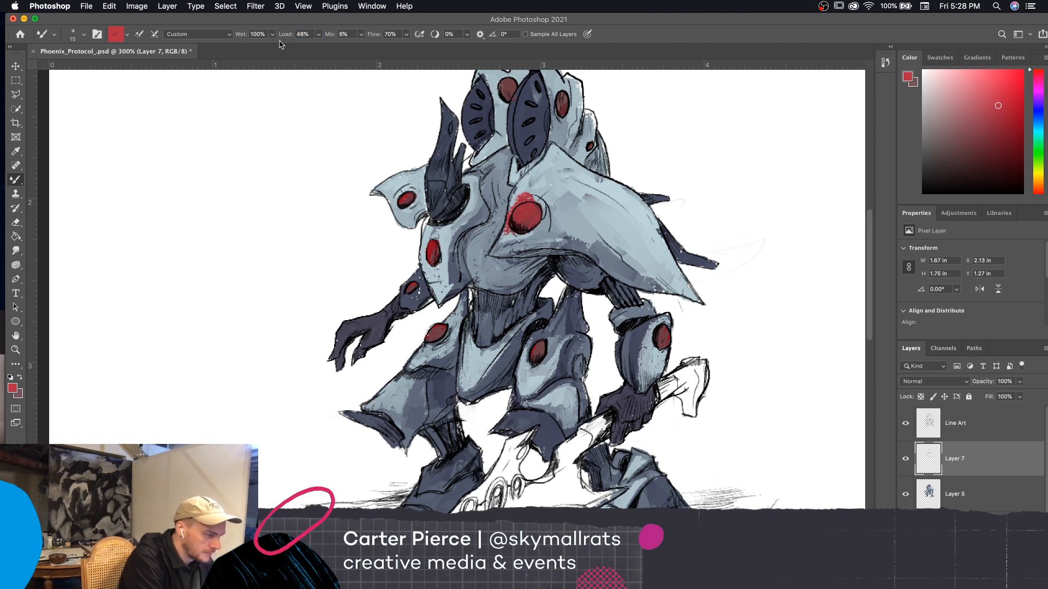
Lower the brush Load to 27% and paint red glow around the shoulder and chest plate discs, enlarging the brush to 20 px
{"action": "left_click_drag", "start_coordinate": [287, 37], "coordinate": [277, 50]}
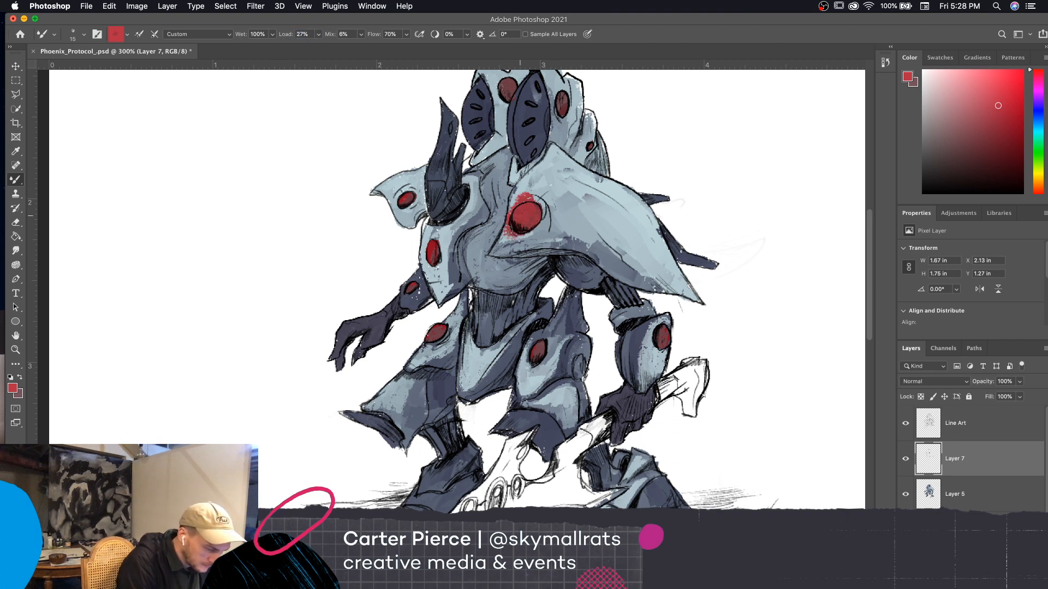
{"action": "mouse_move", "coordinate": [528, 238]}
{"action": "left_mouse_down"}
{"action": "mouse_move", "coordinate": [507, 236]}
{"action": "mouse_move", "coordinate": [551, 211]}
{"action": "mouse_move", "coordinate": [542, 221]}
{"action": "mouse_move", "coordinate": [550, 210]}
{"action": "mouse_move", "coordinate": [515, 202]}
{"action": "left_mouse_up"}
{"action": "key", "text": "]"}
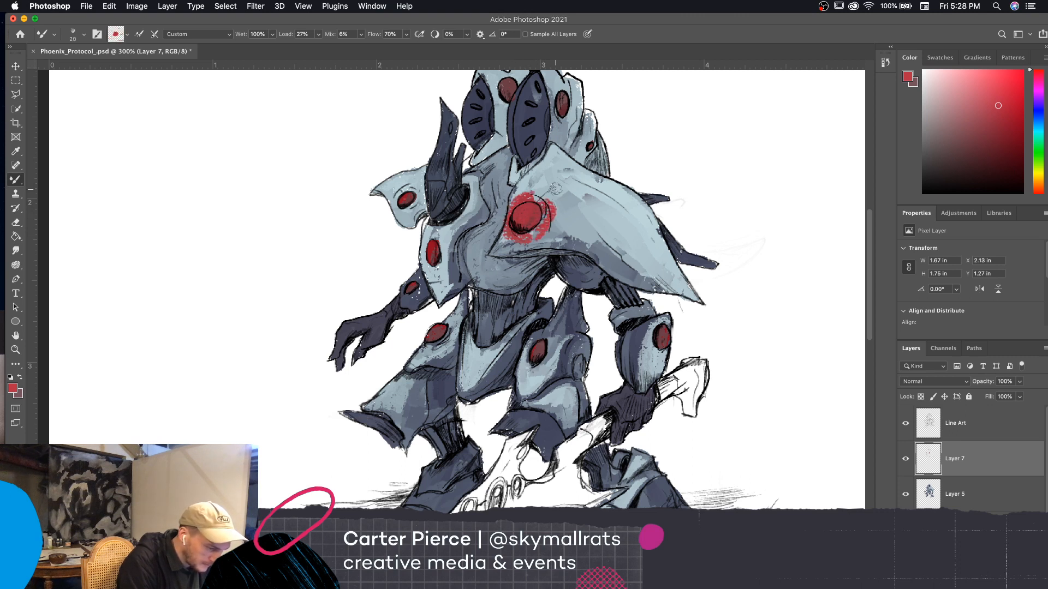
{"action": "left_click_drag", "start_coordinate": [427, 259], "coordinate": [434, 246]}
Set the foreground to a lighter pinkish red and spread the glow above the shoulder disc
{"action": "left_click", "coordinate": [13, 388]}
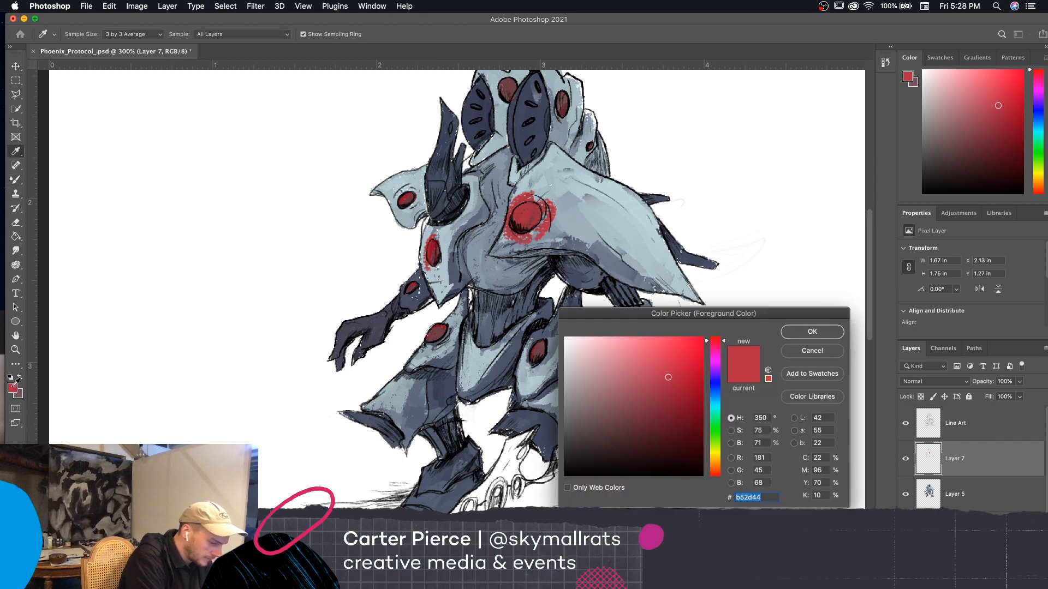
{"action": "left_click", "coordinate": [631, 364]}
{"action": "left_click", "coordinate": [804, 336]}
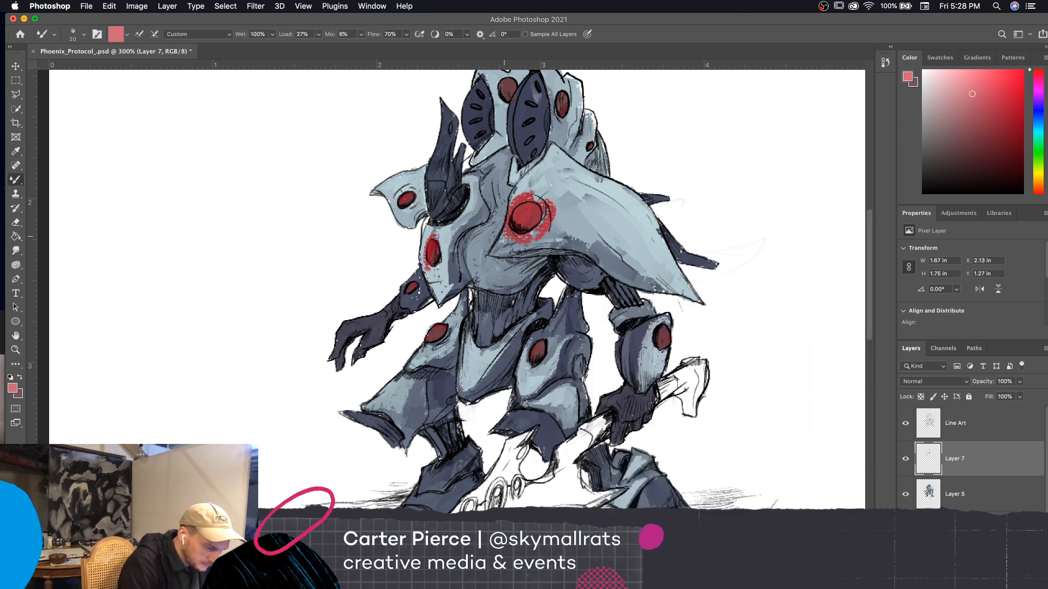
{"action": "left_click_drag", "start_coordinate": [511, 209], "coordinate": [540, 187]}
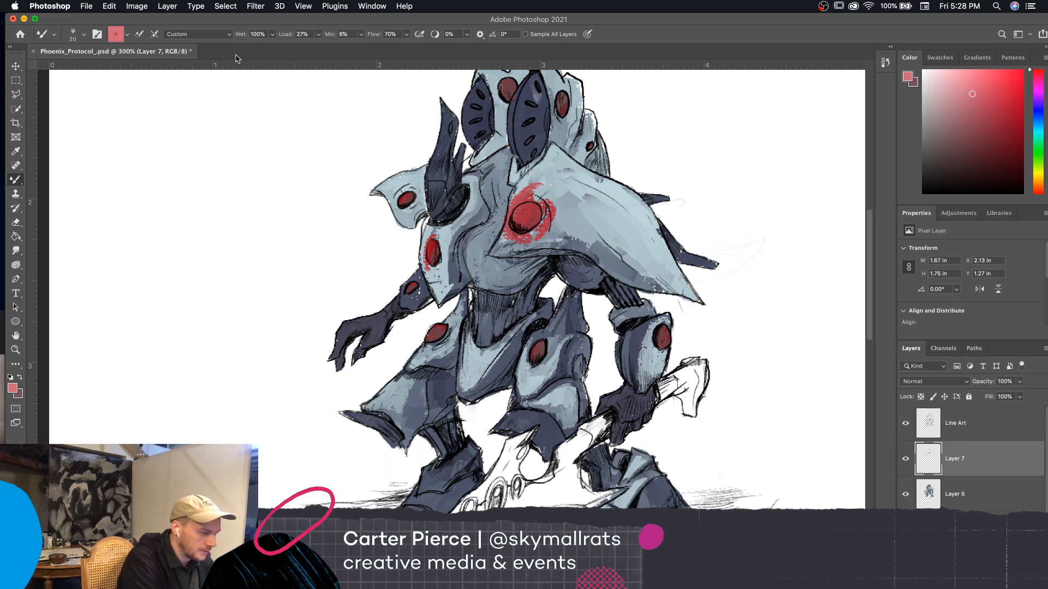
Lower the brush Flow to 16% and build up a soft pinkish red glow all around the shoulder disc
{"action": "left_click_drag", "start_coordinate": [375, 36], "coordinate": [350, 60]}
{"action": "mouse_move", "coordinate": [554, 229]}
{"action": "left_mouse_down"}
{"action": "mouse_move", "coordinate": [554, 196]}
{"action": "mouse_move", "coordinate": [507, 205]}
{"action": "mouse_move", "coordinate": [512, 243]}
{"action": "mouse_move", "coordinate": [551, 232]}
{"action": "mouse_move", "coordinate": [502, 240]}
{"action": "left_mouse_up"}
{"action": "mouse_move", "coordinate": [517, 207]}
{"action": "left_mouse_down"}
{"action": "mouse_move", "coordinate": [519, 174]}
{"action": "mouse_move", "coordinate": [543, 174]}
{"action": "mouse_move", "coordinate": [550, 231]}
{"action": "mouse_move", "coordinate": [526, 250]}
{"action": "mouse_move", "coordinate": [562, 218]}
{"action": "mouse_move", "coordinate": [560, 241]}
{"action": "left_mouse_up"}
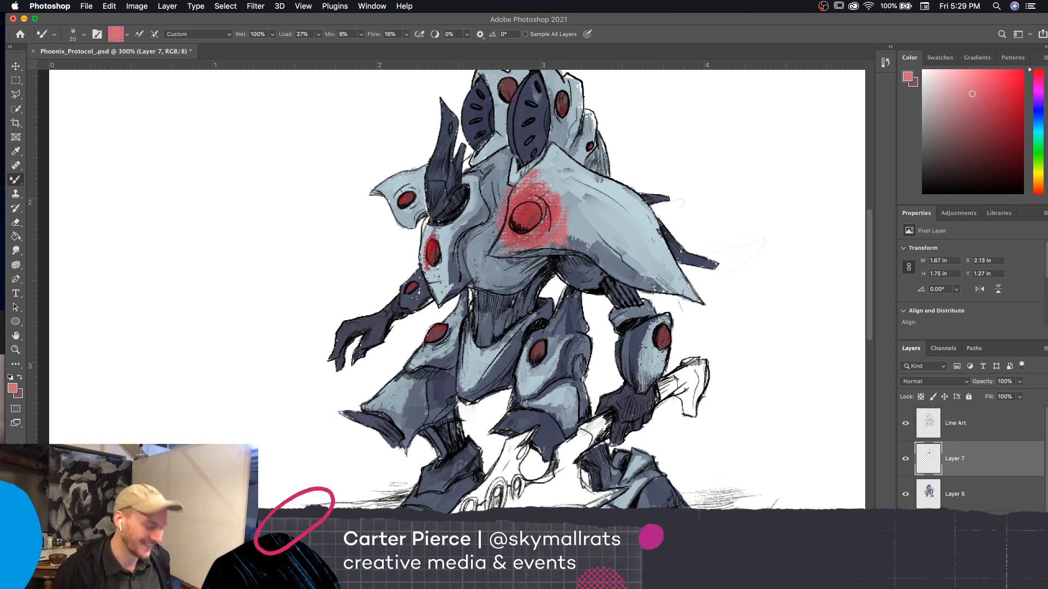
Sample the light blue of the shoulder armor and blend it into the outer edge of the shoulder disc's red glow
{"action": "key", "text": "i"}
{"action": "left_click", "coordinate": [572, 183]}
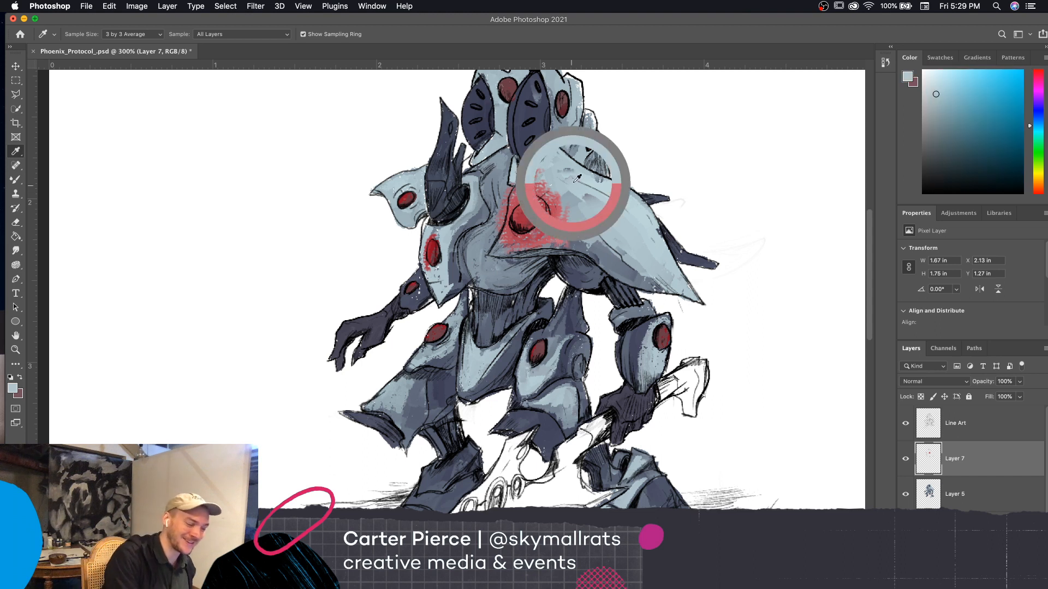
{"action": "key", "text": "b"}
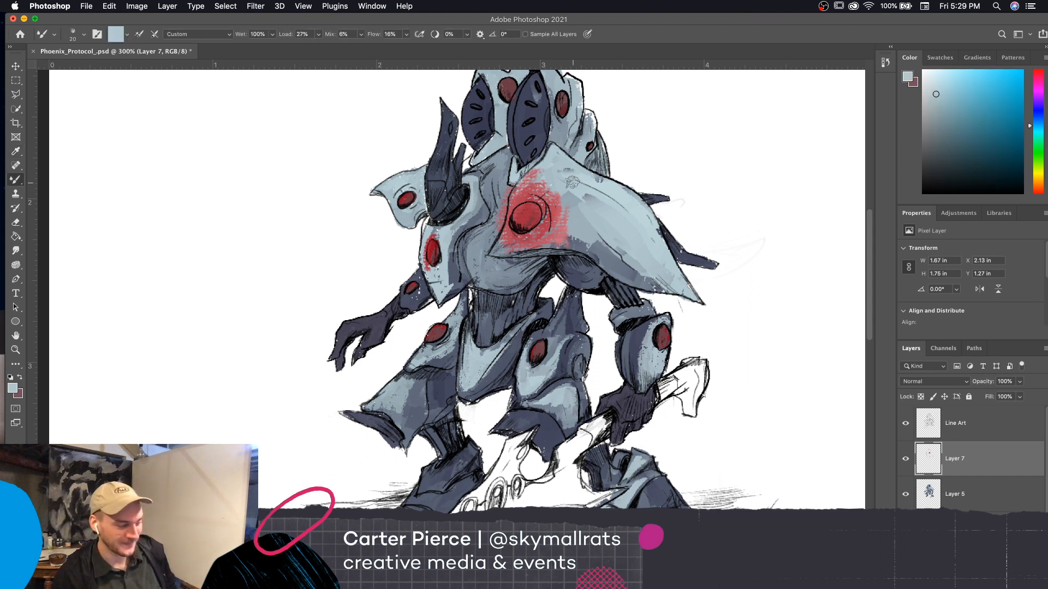
{"action": "mouse_move", "coordinate": [568, 222]}
{"action": "left_mouse_down"}
{"action": "mouse_move", "coordinate": [549, 237]}
{"action": "mouse_move", "coordinate": [559, 233]}
{"action": "mouse_move", "coordinate": [560, 195]}
{"action": "mouse_move", "coordinate": [551, 233]}
{"action": "left_mouse_up"}
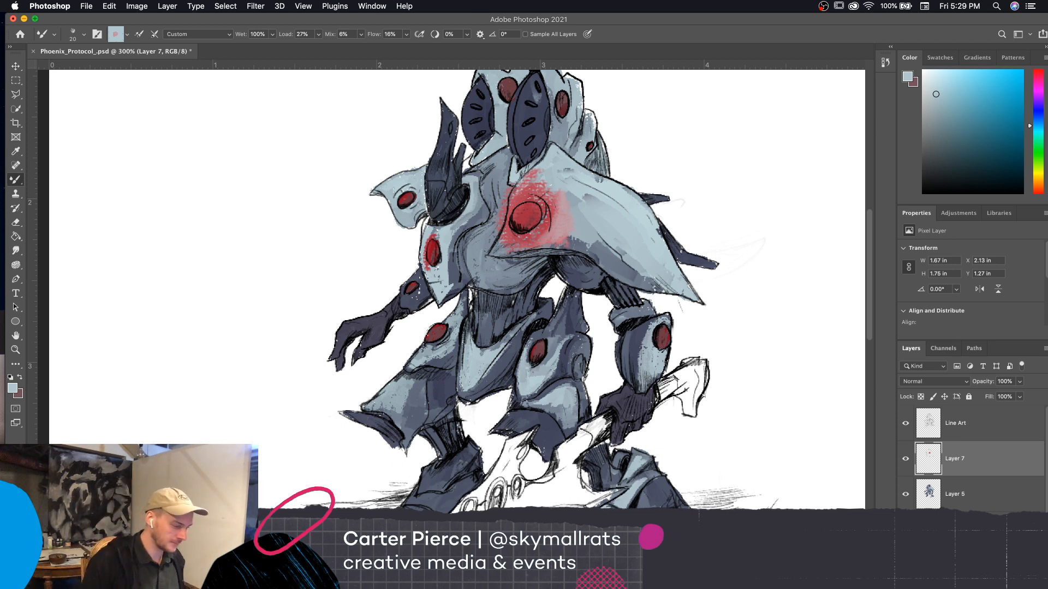
Set the foreground to a darker blue-grey and blend it into the outer edge of the shoulder disc's red glow
{"action": "left_click", "coordinate": [13, 389]}
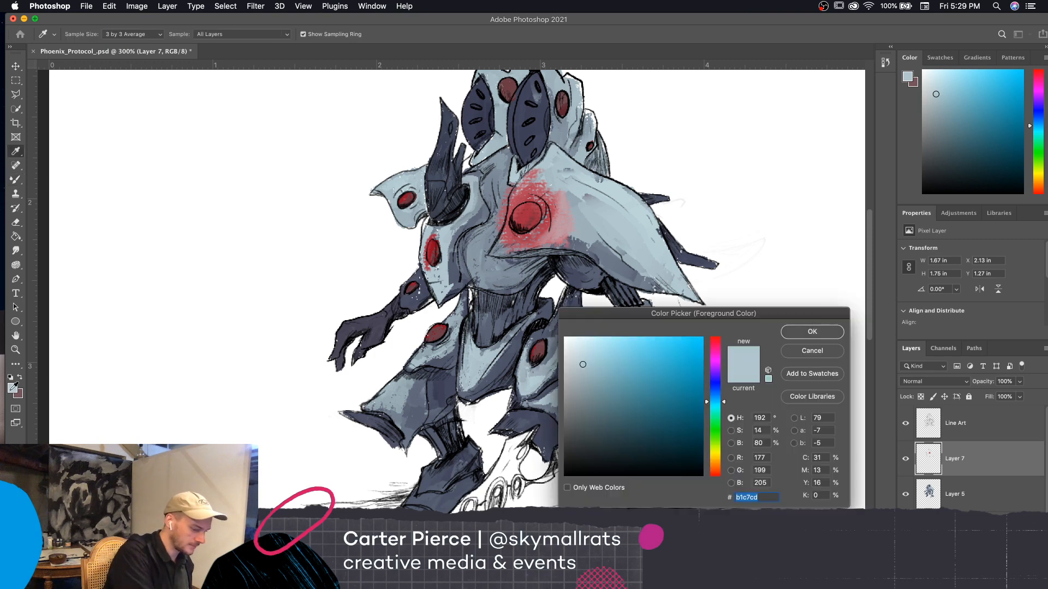
{"action": "left_click", "coordinate": [810, 330]}
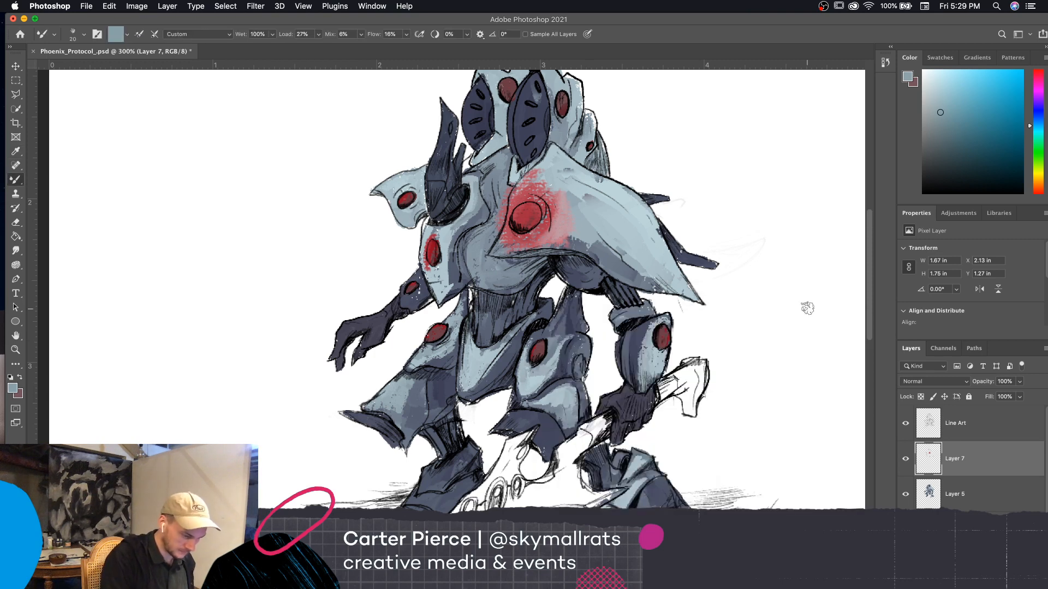
{"action": "left_click_drag", "start_coordinate": [566, 227], "coordinate": [570, 244]}
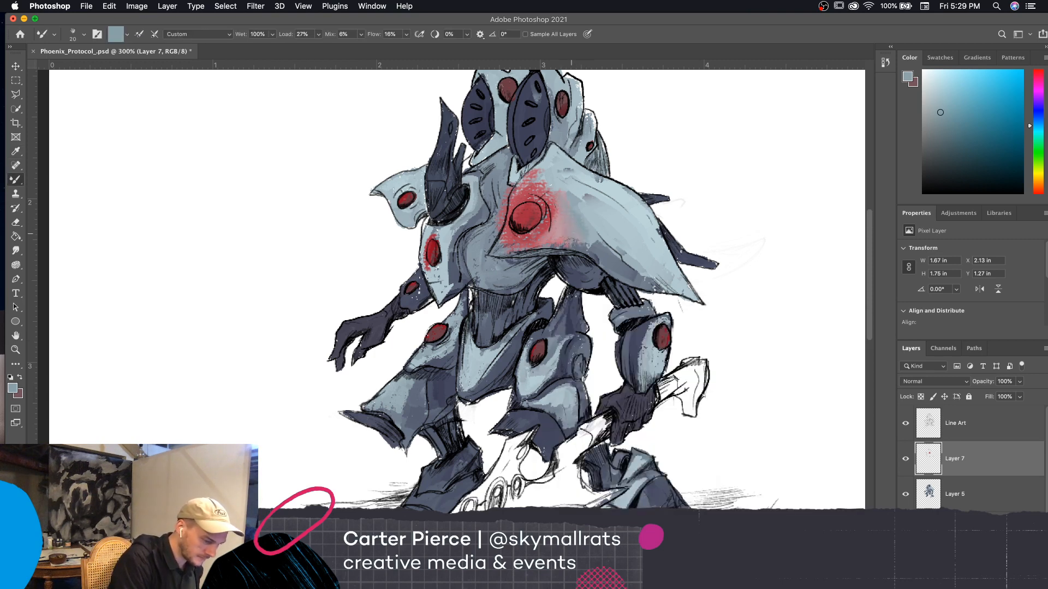
{"action": "left_click_drag", "start_coordinate": [557, 198], "coordinate": [547, 183]}
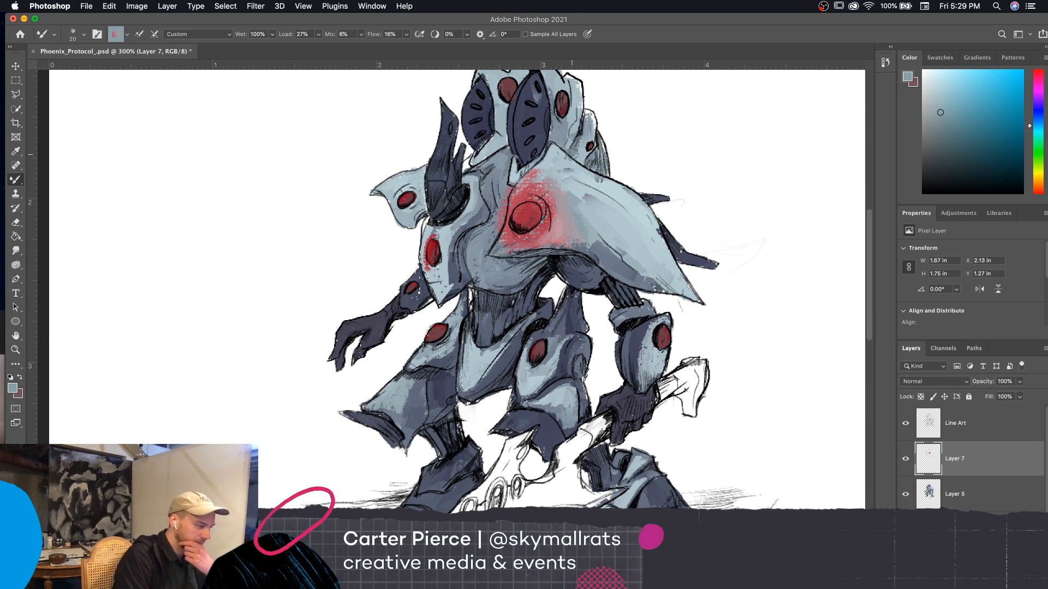
Switch to the Pastel_Dynamics brush from the Extinction Entity set
{"action": "left_click", "coordinate": [83, 34]}
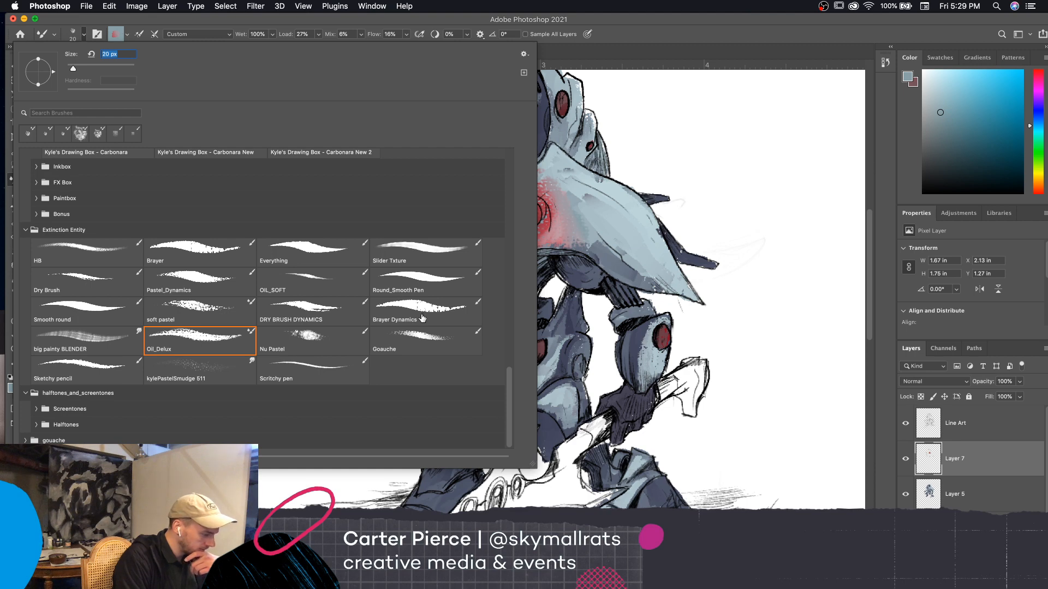
{"action": "left_click", "coordinate": [204, 287]}
{"action": "left_click", "coordinate": [611, 235]}
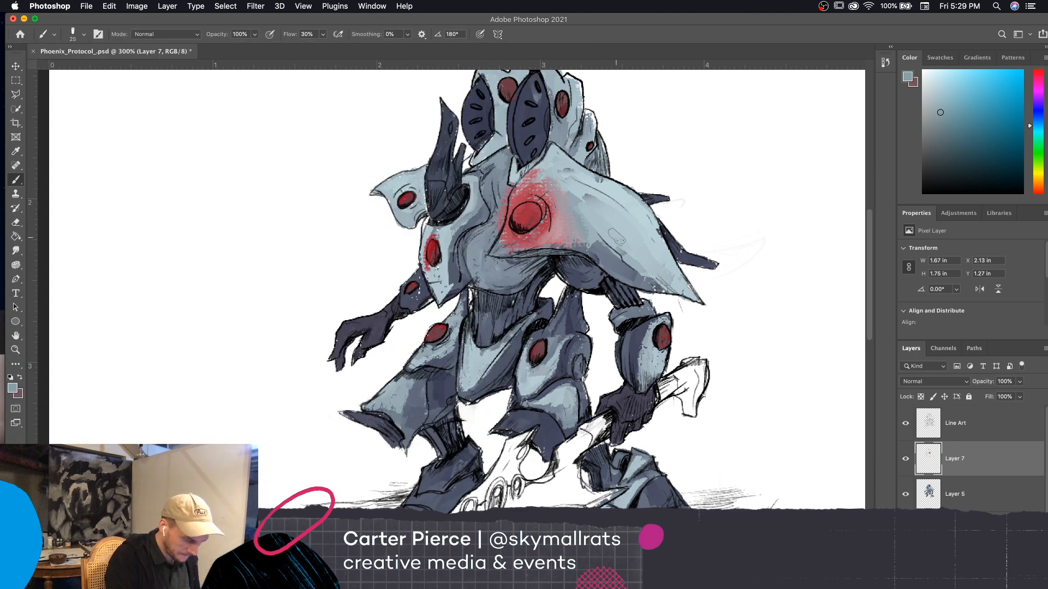
Sample the shoulder armor's light blue and paint it over the outer part of the shoulder disc's red glow
{"action": "left_click", "coordinate": [594, 215], "text": "alt"}
{"action": "left_click", "coordinate": [578, 191], "text": "alt"}
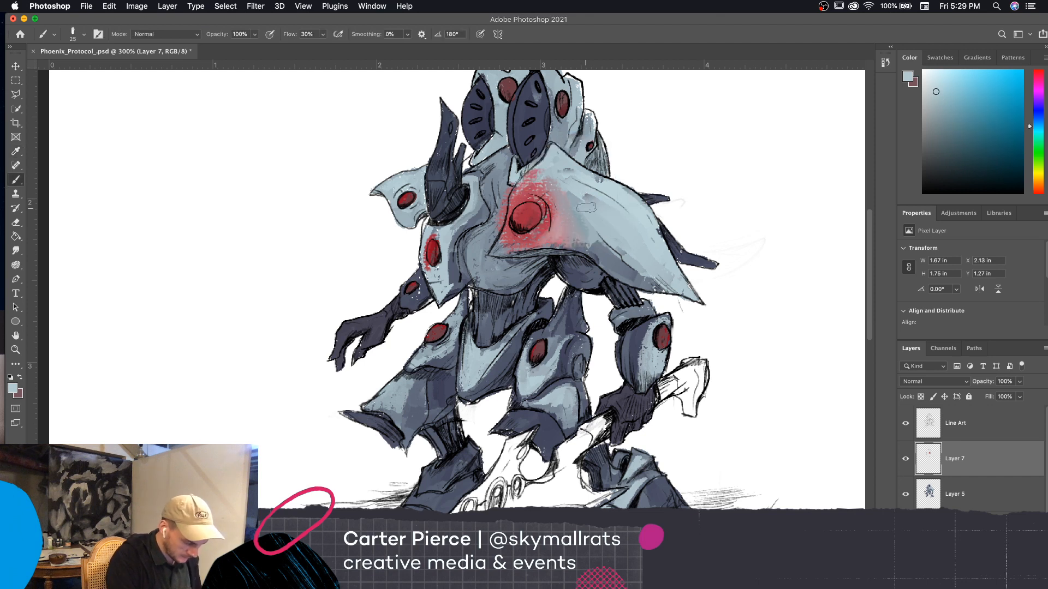
{"action": "mouse_move", "coordinate": [555, 234]}
{"action": "left_mouse_down"}
{"action": "mouse_move", "coordinate": [570, 238]}
{"action": "mouse_move", "coordinate": [588, 216]}
{"action": "mouse_move", "coordinate": [559, 203]}
{"action": "left_mouse_up"}
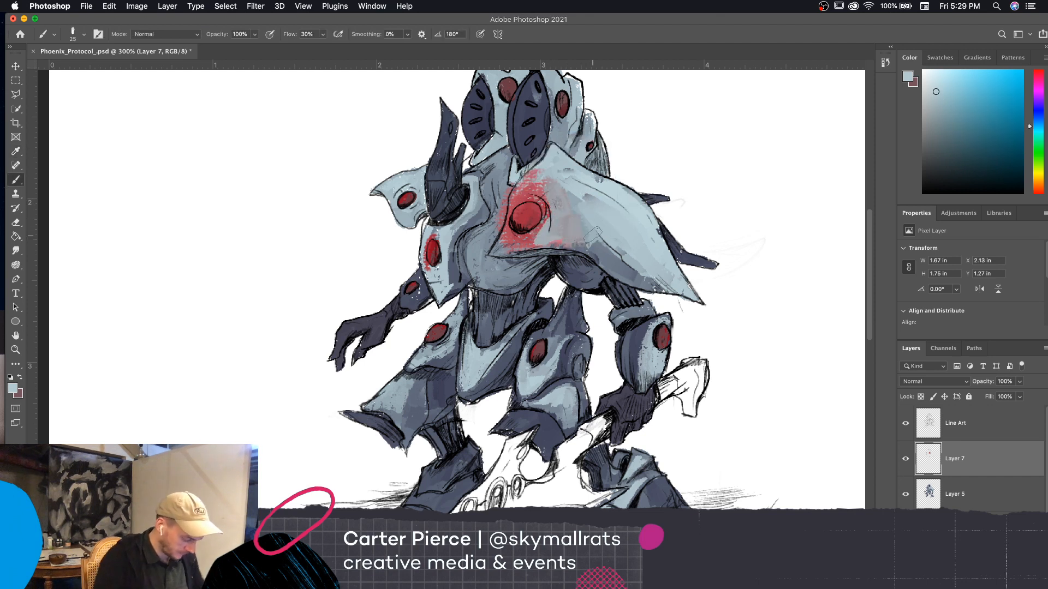
Undo the blue blending and all red glow strokes around the shoulder and chest plate discs
{"action": "key", "text": "super+z"}
{"action": "key", "text": "super+z"}
{"action": "key", "text": "super+z"}
{"action": "key", "text": "super+z"}
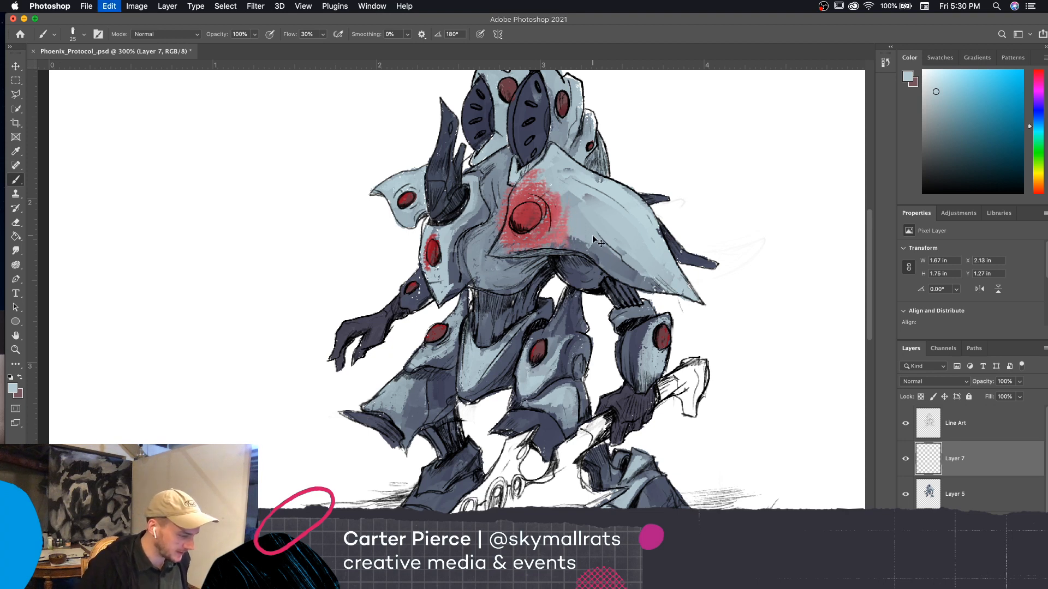
{"action": "key", "text": "super+z"}
{"action": "key", "text": "super+z"}
{"action": "key", "text": "super+z"}
{"action": "key", "text": "super+z"}
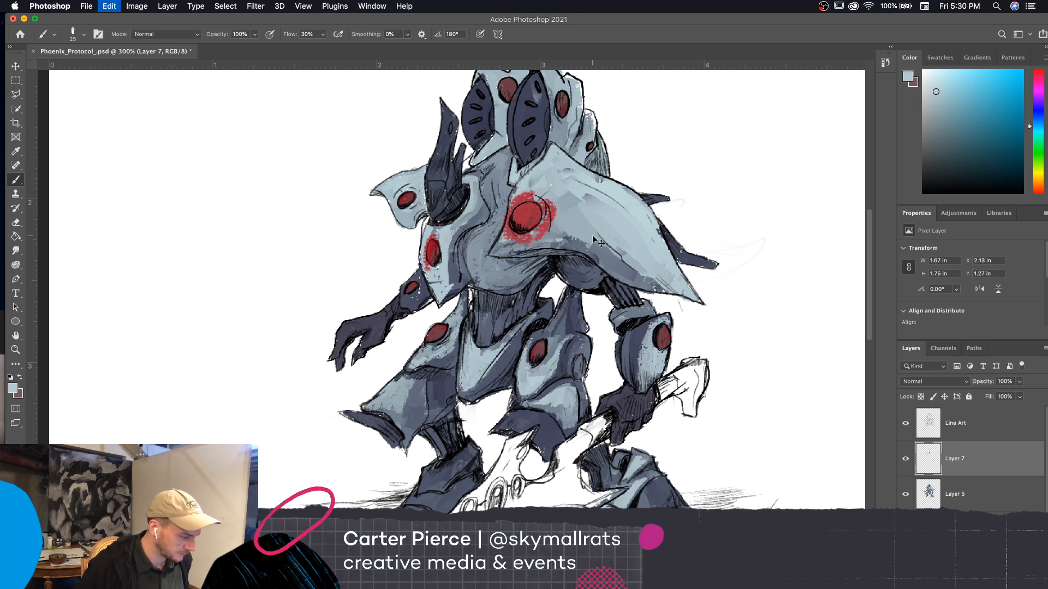
{"action": "key", "text": "super+z"}
{"action": "key", "text": "super+z"}
{"action": "key", "text": "super+z"}
{"action": "key", "text": "super+z"}
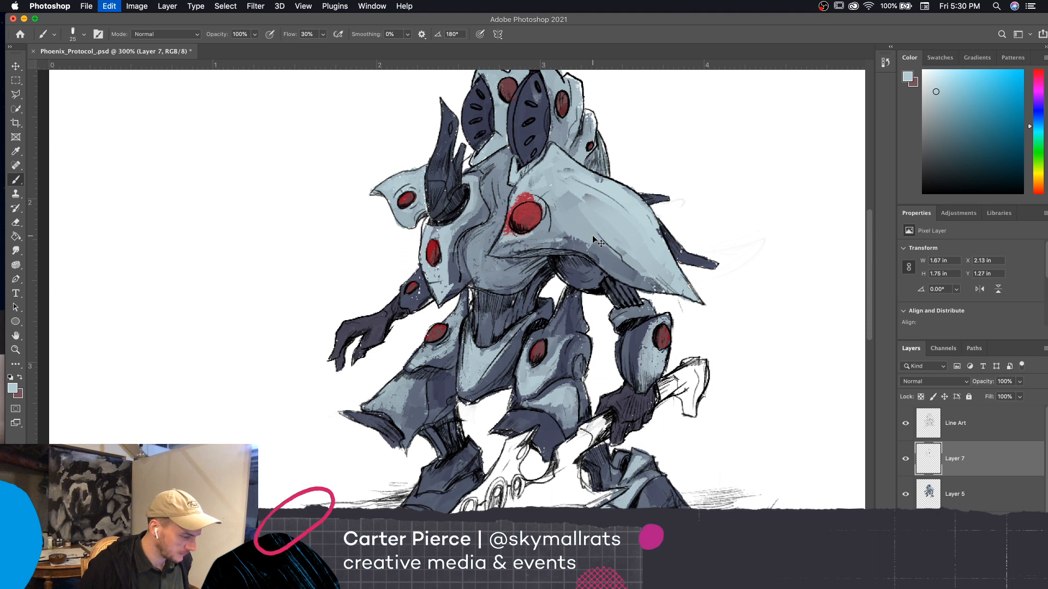
{"action": "key", "text": "super+z"}
{"action": "key", "text": "super+z"}
{"action": "key", "text": "super+z"}
{"action": "key", "text": "super+z"}
{"action": "key", "text": "super+z"}
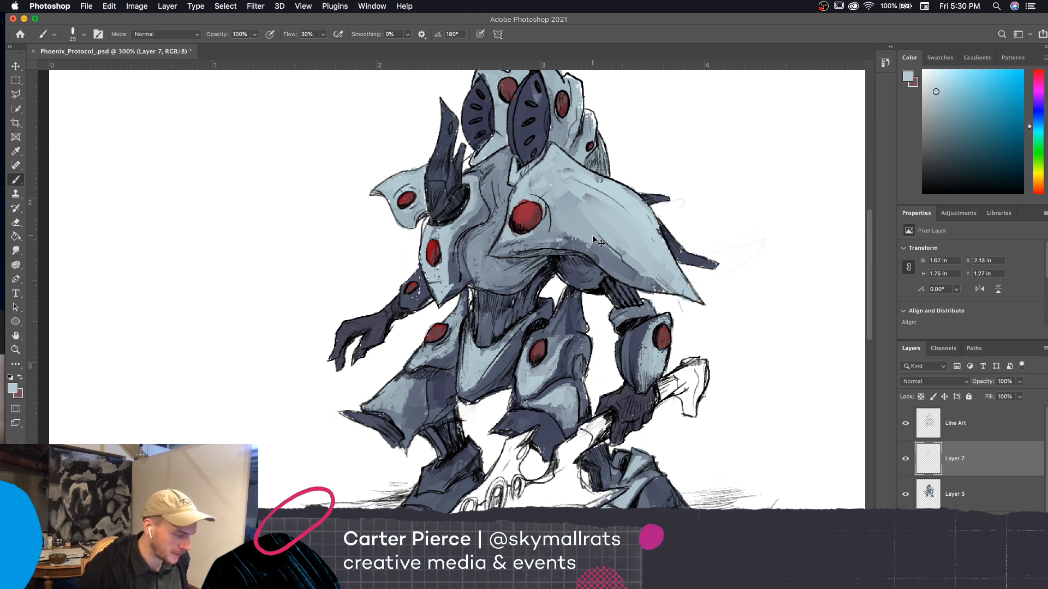
{"action": "key", "text": "super+z"}
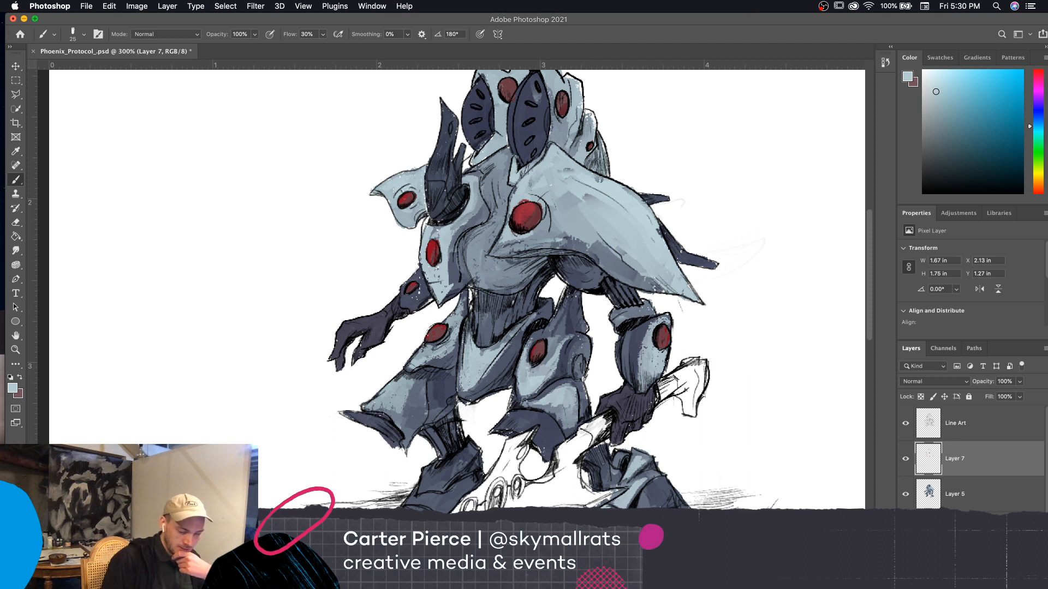
Add a new layer, sample the shoulder disc's red and lighten the foreground to a bright pinkish red
{"action": "key", "text": "super+shift+alt+n"}
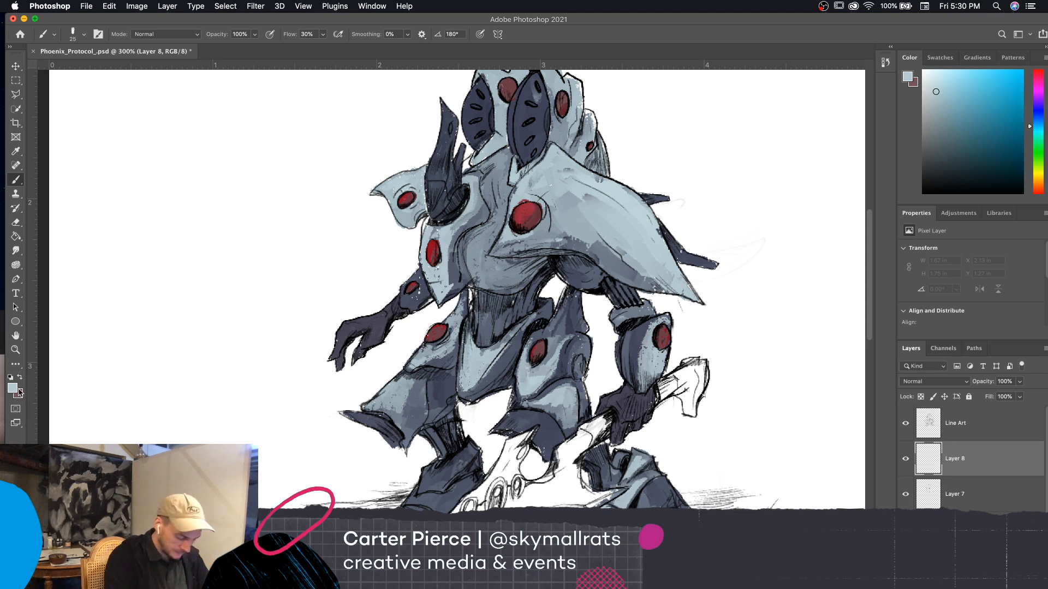
{"action": "left_click", "coordinate": [525, 214], "text": "alt"}
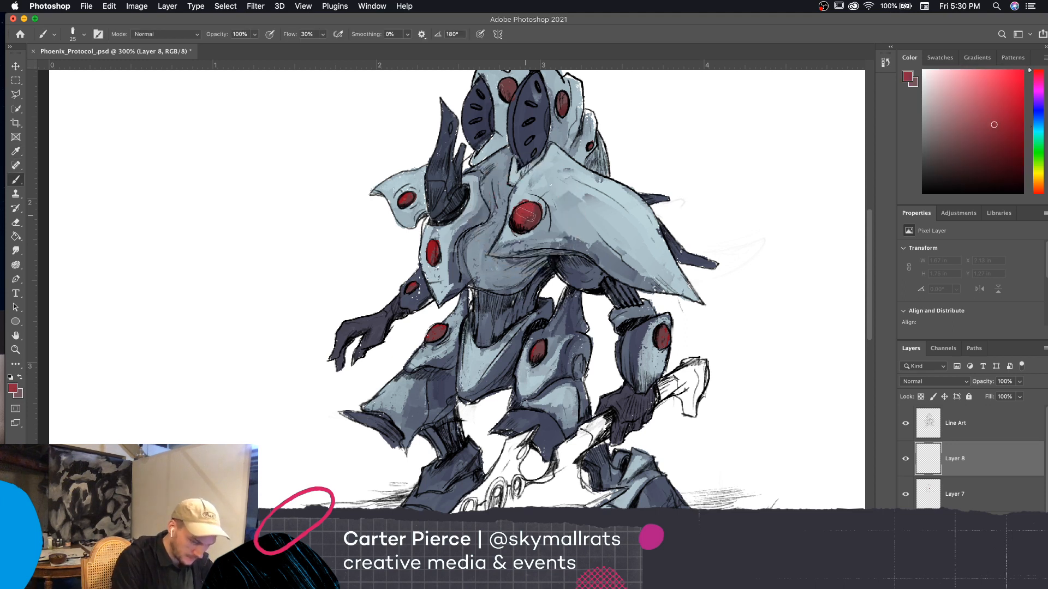
{"action": "left_click", "coordinate": [971, 86]}
{"action": "left_click", "coordinate": [975, 84]}
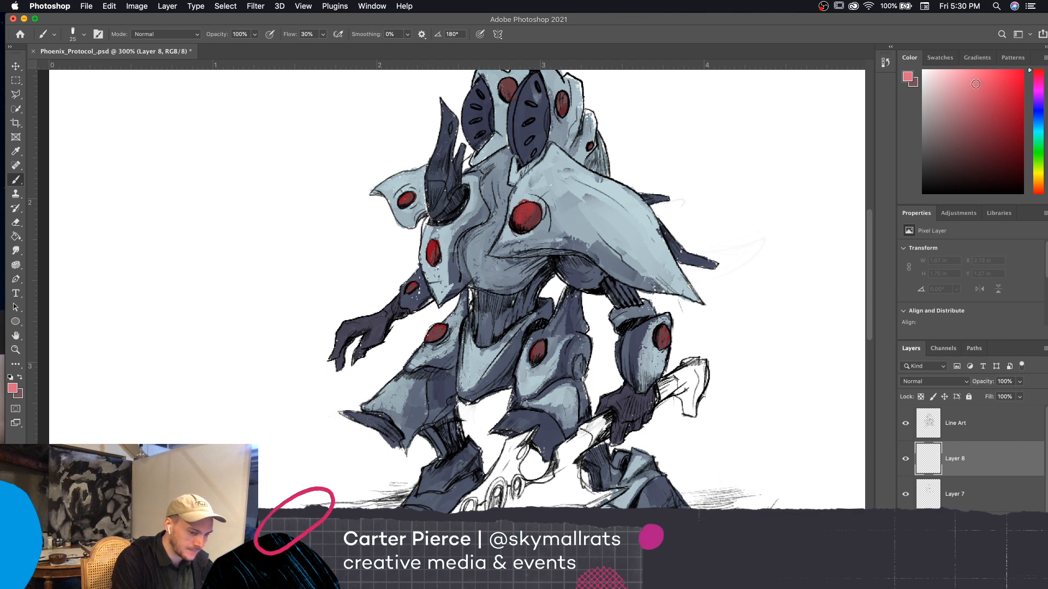
{"action": "left_click_drag", "start_coordinate": [976, 83], "coordinate": [984, 86]}
Set the background color to light pink #e793a2
{"action": "left_click", "coordinate": [19, 393]}
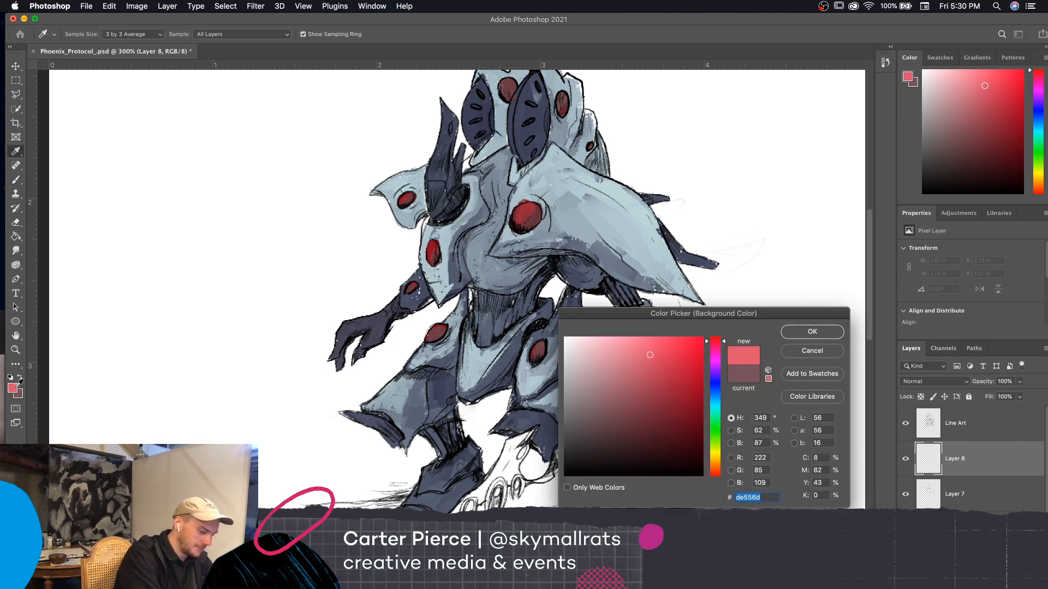
{"action": "left_click_drag", "start_coordinate": [621, 363], "coordinate": [614, 350]}
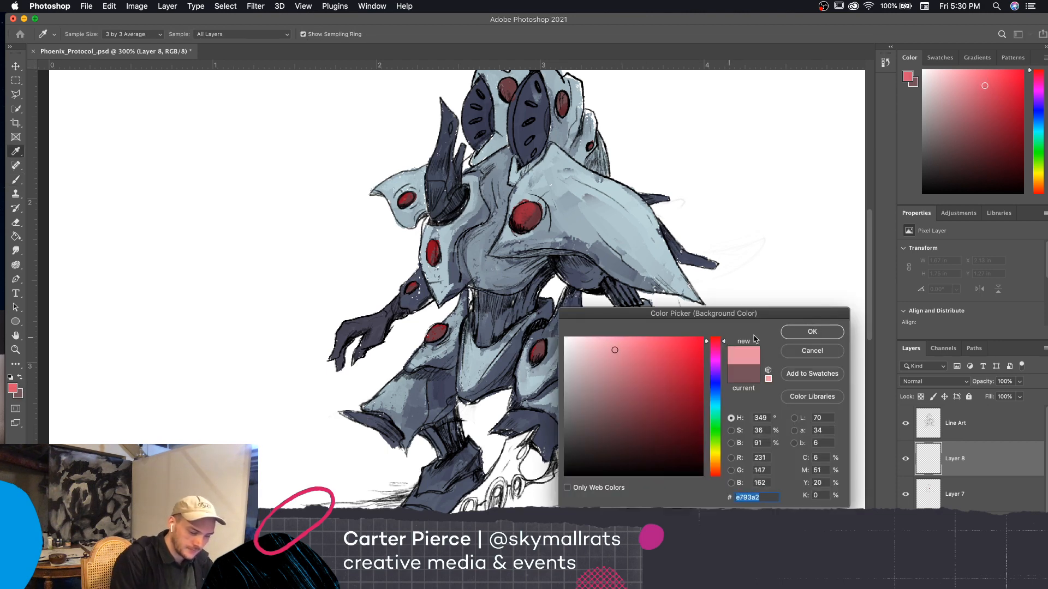
{"action": "left_click", "coordinate": [806, 332]}
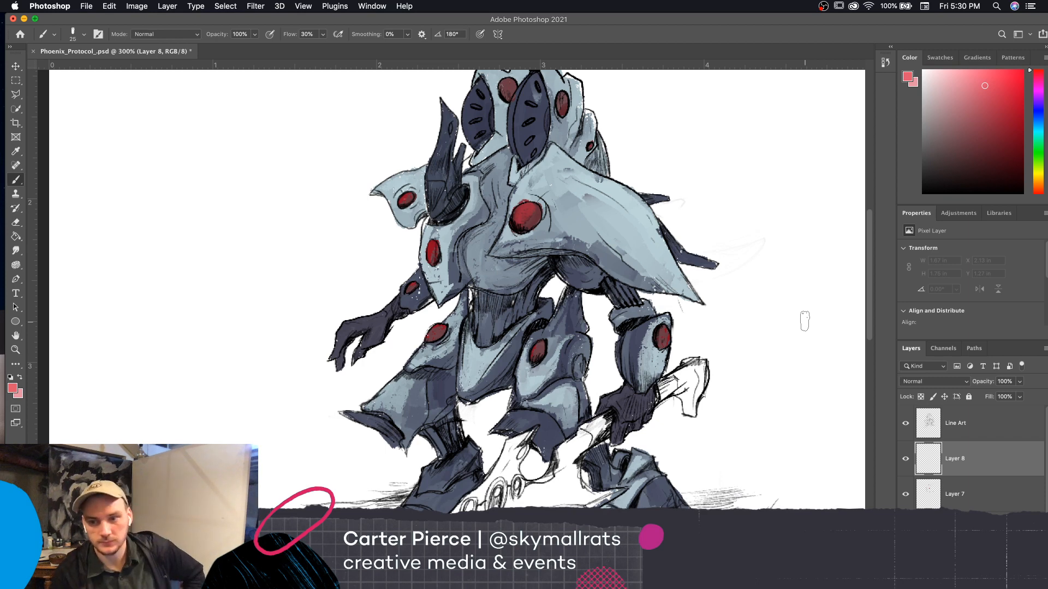
Paint pinkish red highlights on the shoulder disc, reducing the brush size to 10 px and finally 4 px
{"action": "key", "text": "super+equal"}
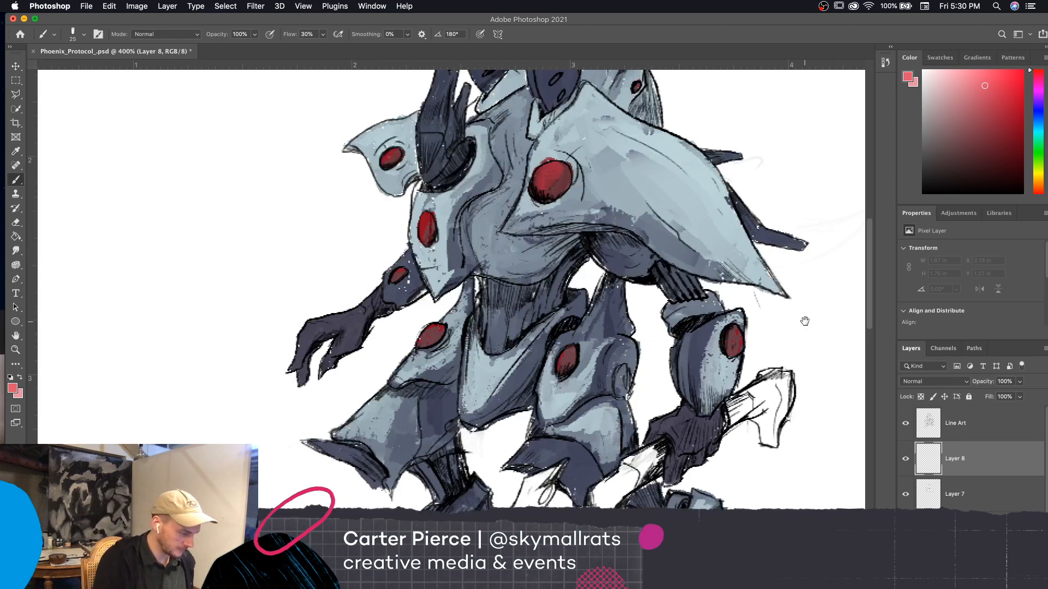
{"action": "left_click_drag", "start_coordinate": [643, 353], "coordinate": [614, 381]}
{"action": "key", "text": "bracketleft"}
{"action": "key", "text": "bracketleft"}
{"action": "key", "text": "bracketleft"}
{"action": "key", "text": "bracketleft"}
{"action": "key", "text": "bracketleft"}
{"action": "key", "text": "bracketleft"}
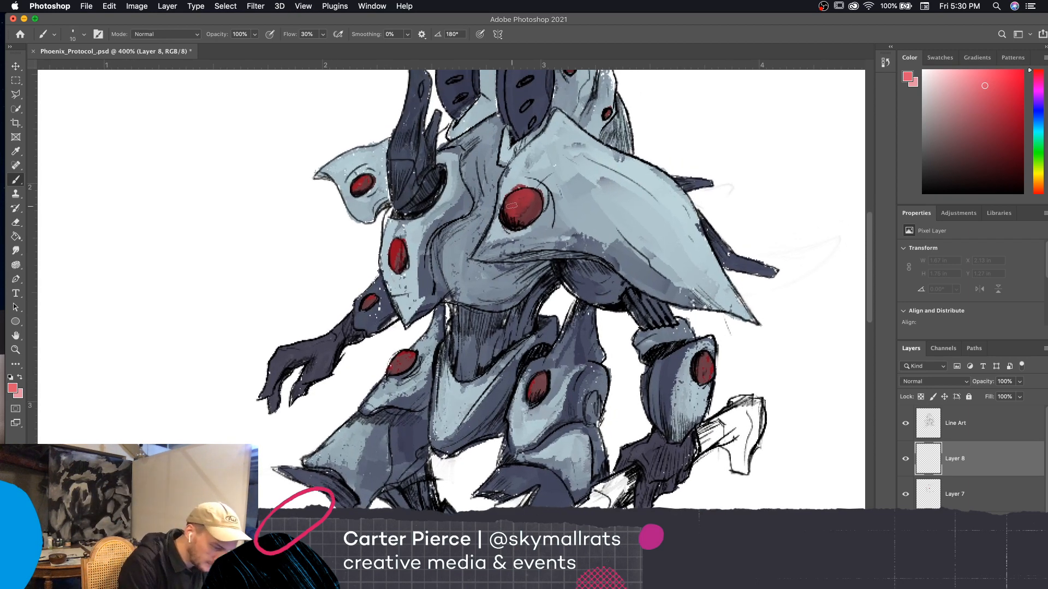
{"action": "mouse_move", "coordinate": [507, 206]}
{"action": "left_mouse_down"}
{"action": "mouse_move", "coordinate": [531, 194]}
{"action": "mouse_move", "coordinate": [515, 199]}
{"action": "mouse_move", "coordinate": [528, 221]}
{"action": "mouse_move", "coordinate": [538, 195]}
{"action": "left_mouse_up"}
{"action": "key", "text": "bracketleft"}
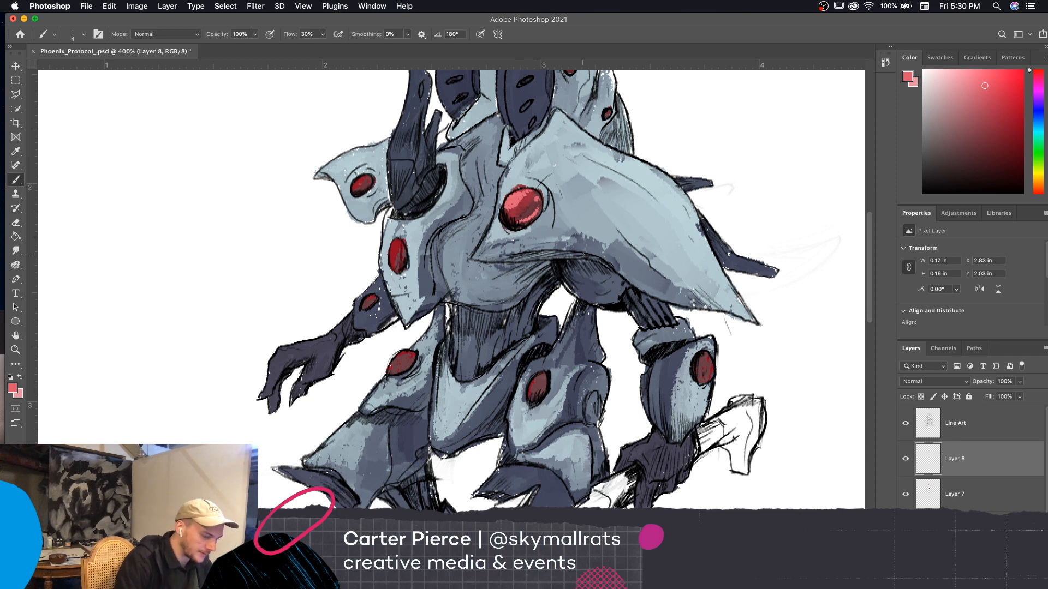
Set the foreground to light pink #ea96a5 and add lighter highlight strokes on the shoulder disc
{"action": "left_click", "coordinate": [12, 388]}
{"action": "left_click", "coordinate": [629, 343]}
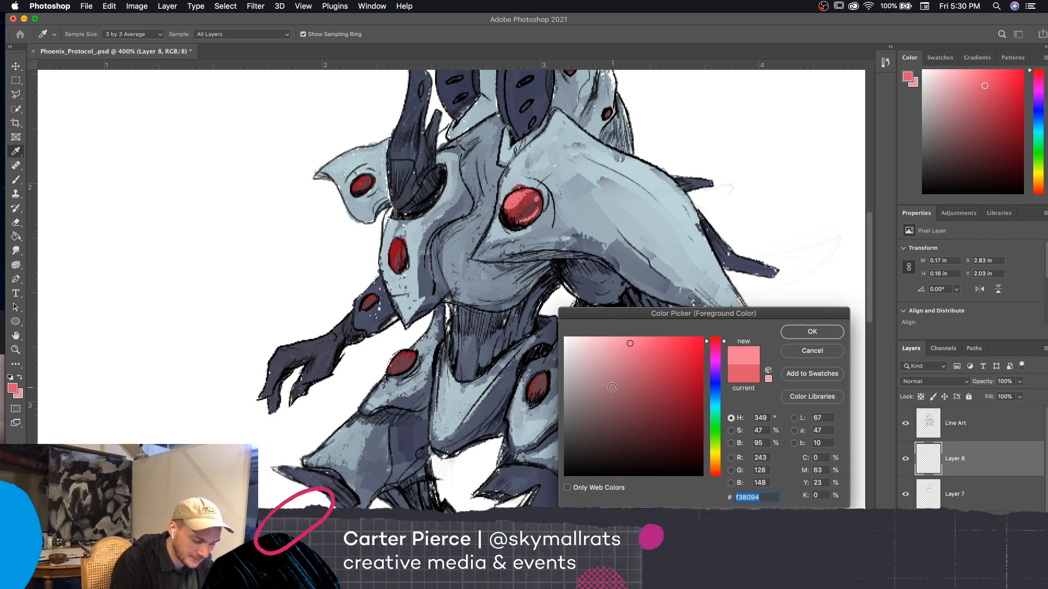
{"action": "left_click", "coordinate": [613, 348]}
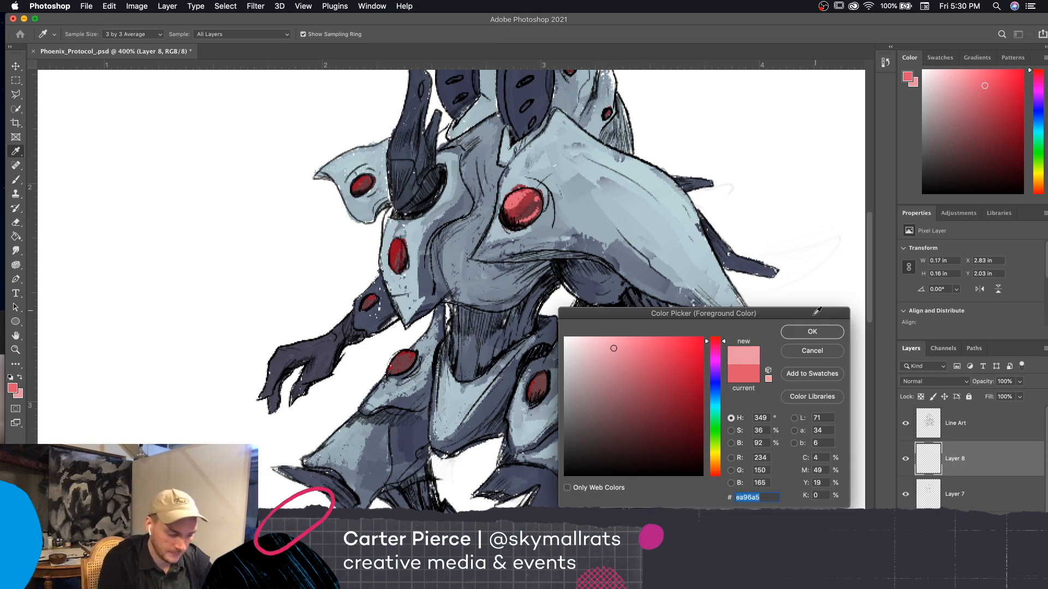
{"action": "left_click", "coordinate": [809, 332]}
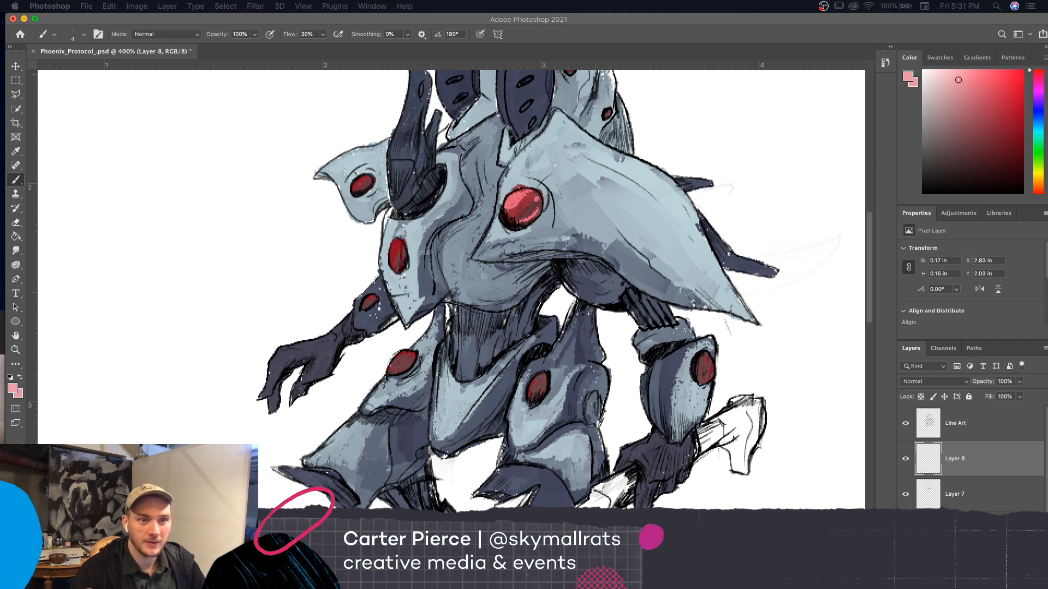
{"action": "left_click", "coordinate": [793, 414]}
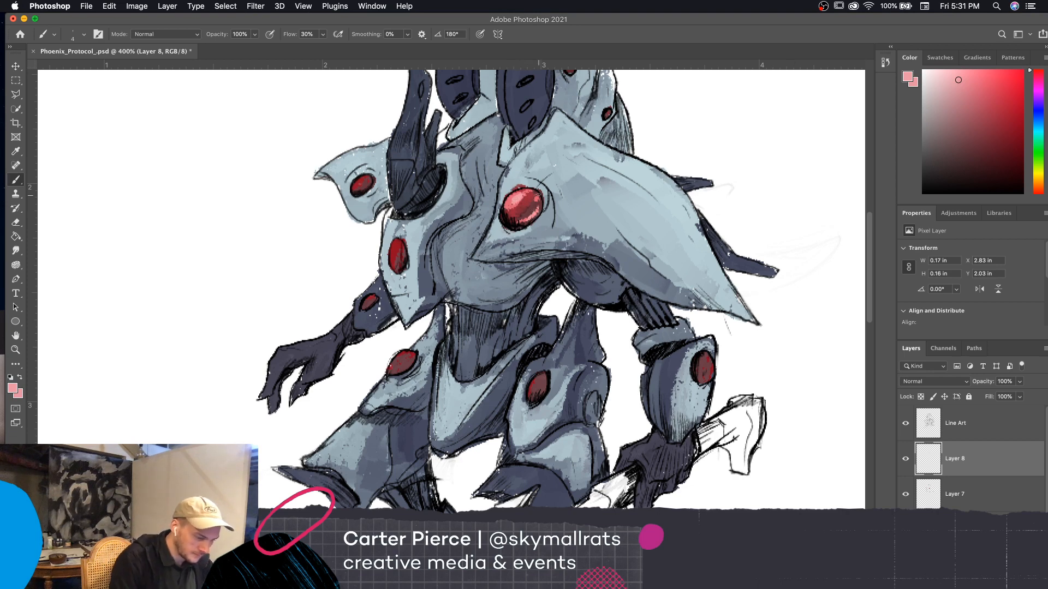
Set the foreground to pale pink #f1cdd3 and paint the brightest highlight on the upper part of the shoulder disc
{"action": "left_click", "coordinate": [12, 388]}
{"action": "left_click", "coordinate": [586, 345]}
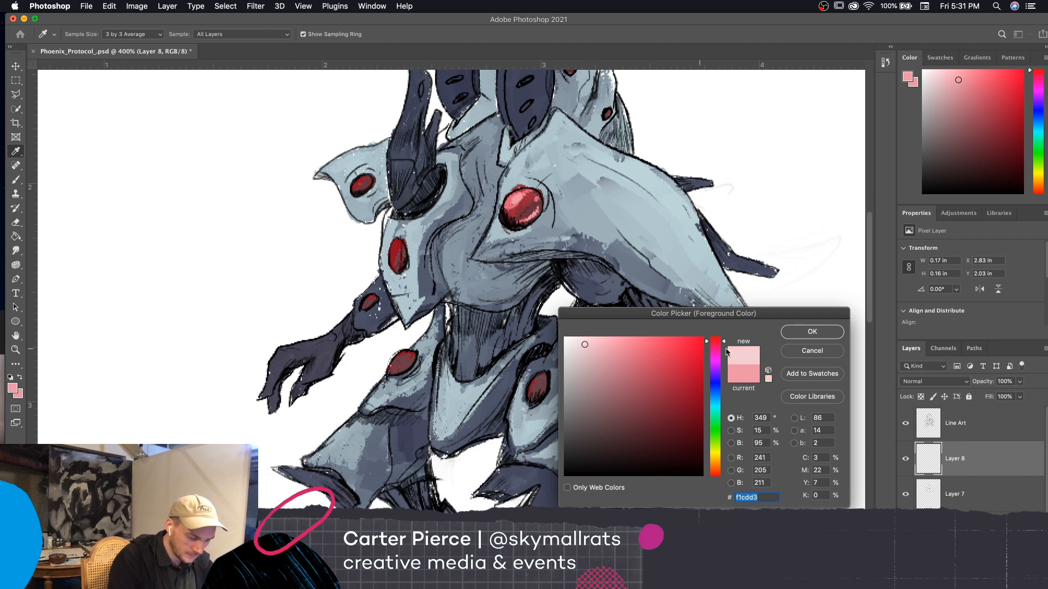
{"action": "left_click", "coordinate": [807, 328]}
{"action": "left_click_drag", "start_coordinate": [511, 204], "coordinate": [524, 196]}
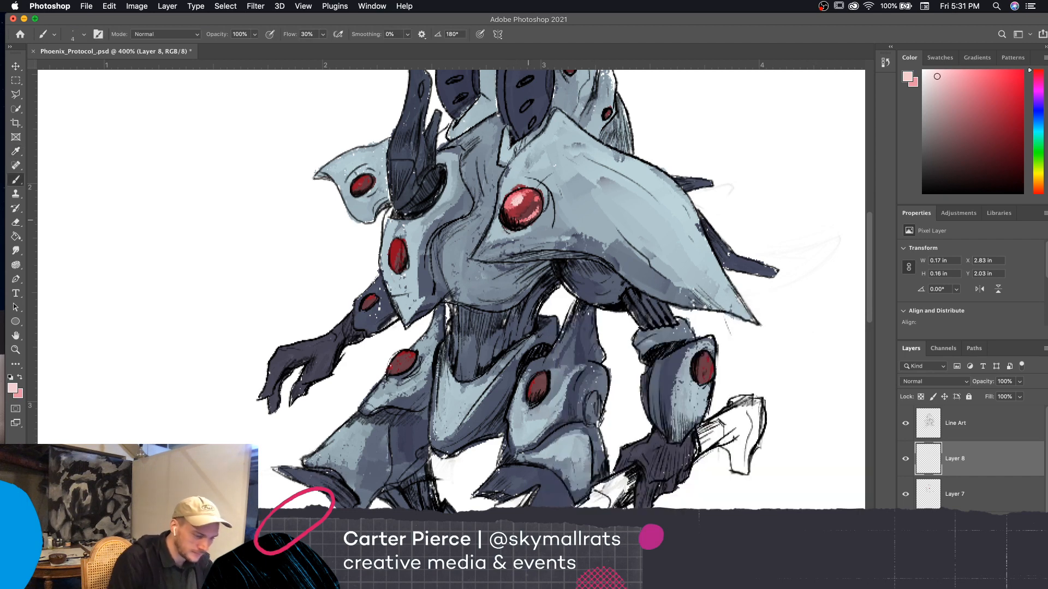
{"action": "key", "text": "super+minus"}
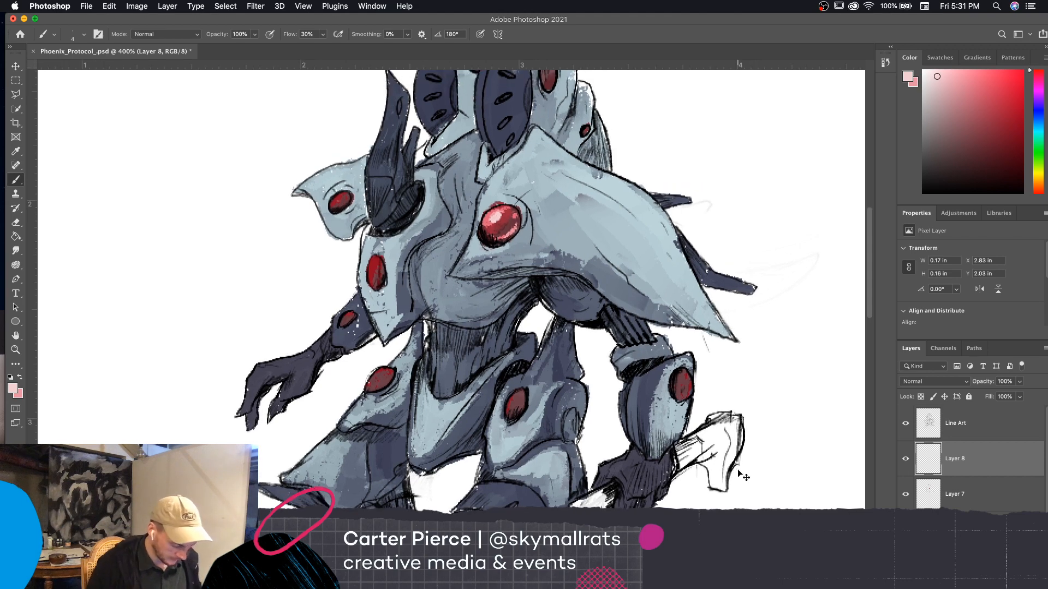
{"action": "key", "text": "super+plus"}
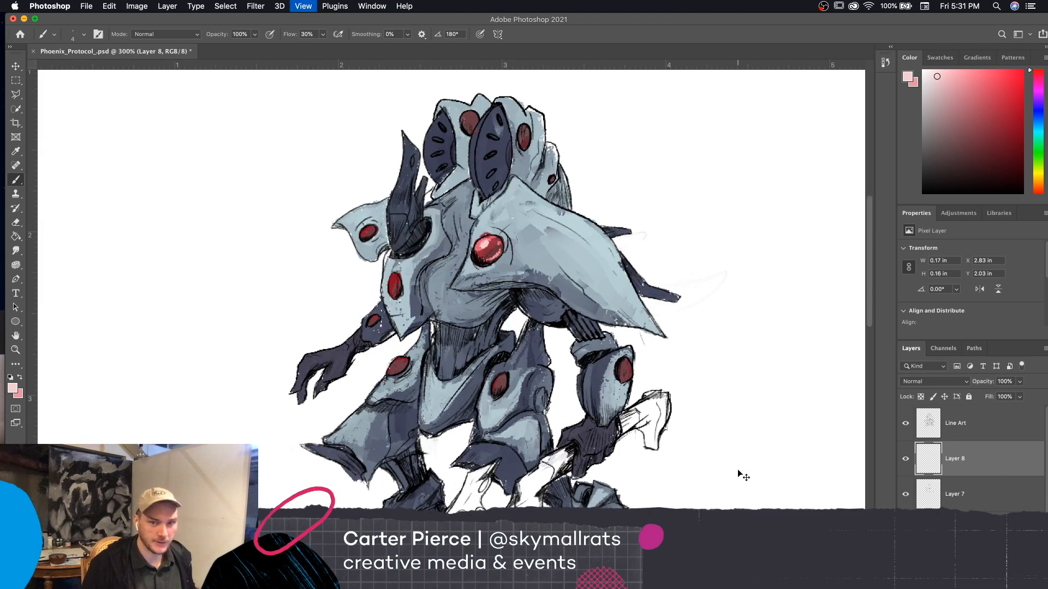
{"action": "left_click_drag", "start_coordinate": [658, 427], "coordinate": [650, 445]}
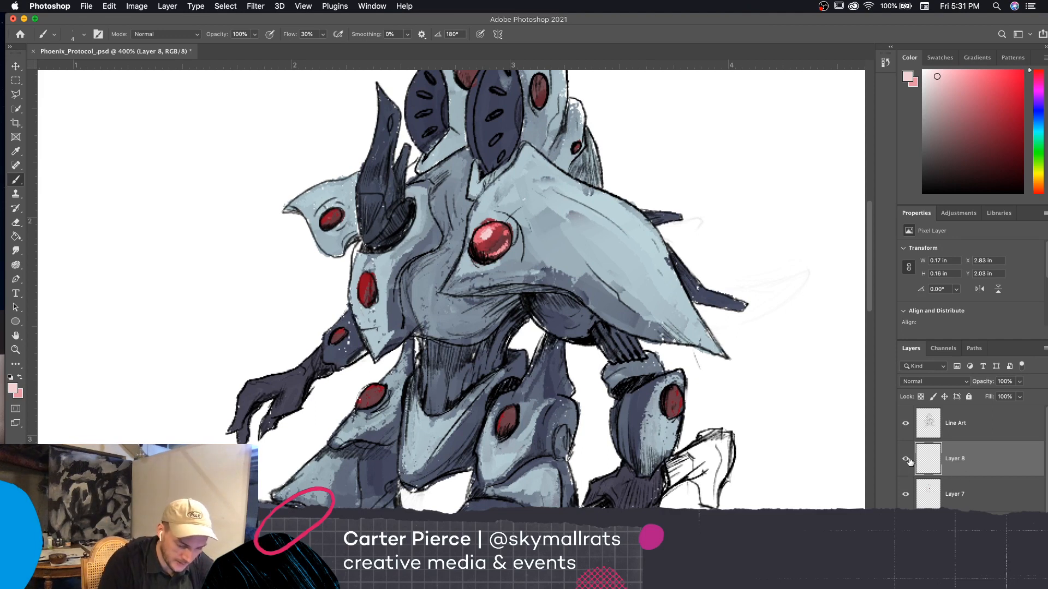
Merge the highlight layer with Layer 7 and add a new layer above the result
{"action": "left_click", "coordinate": [971, 505], "text": "super"}
{"action": "key", "text": "super+e"}
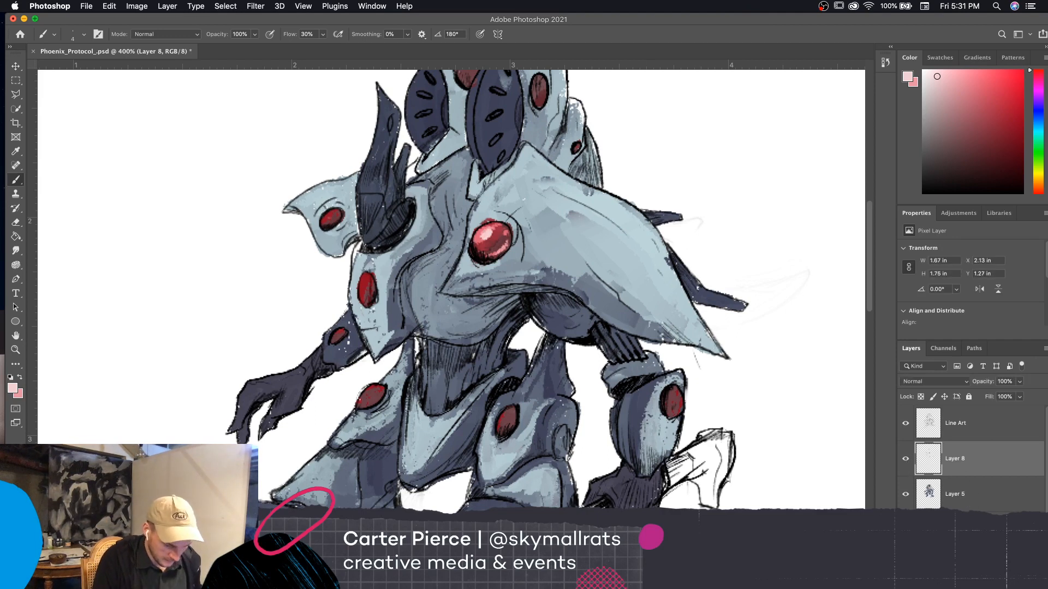
{"action": "key", "text": "alt+shift+super+n"}
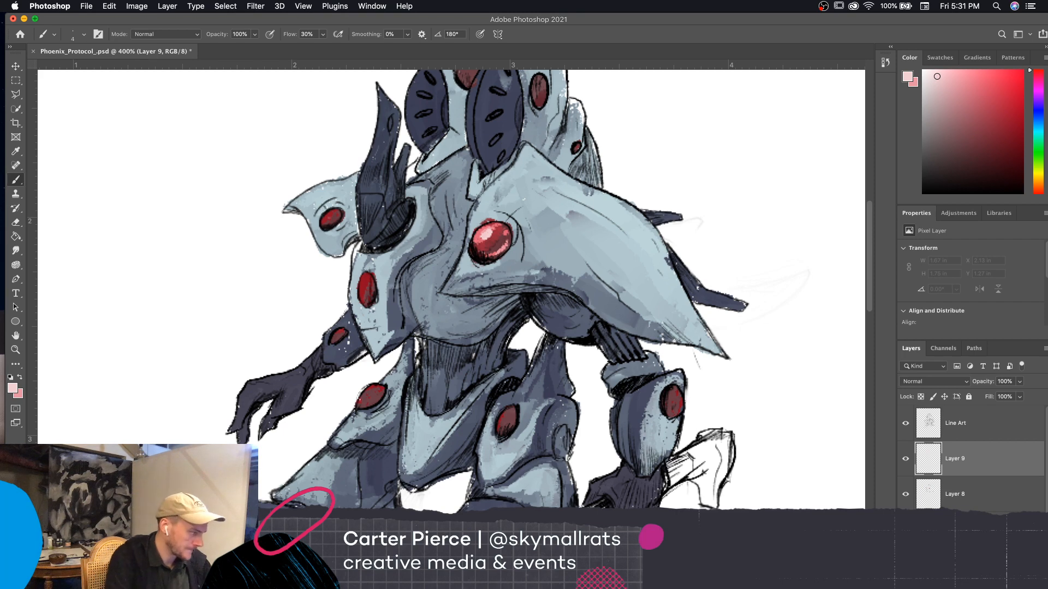
Switch to the OIL_SOFT brush from the Extinction Entity set
{"action": "left_click", "coordinate": [80, 34]}
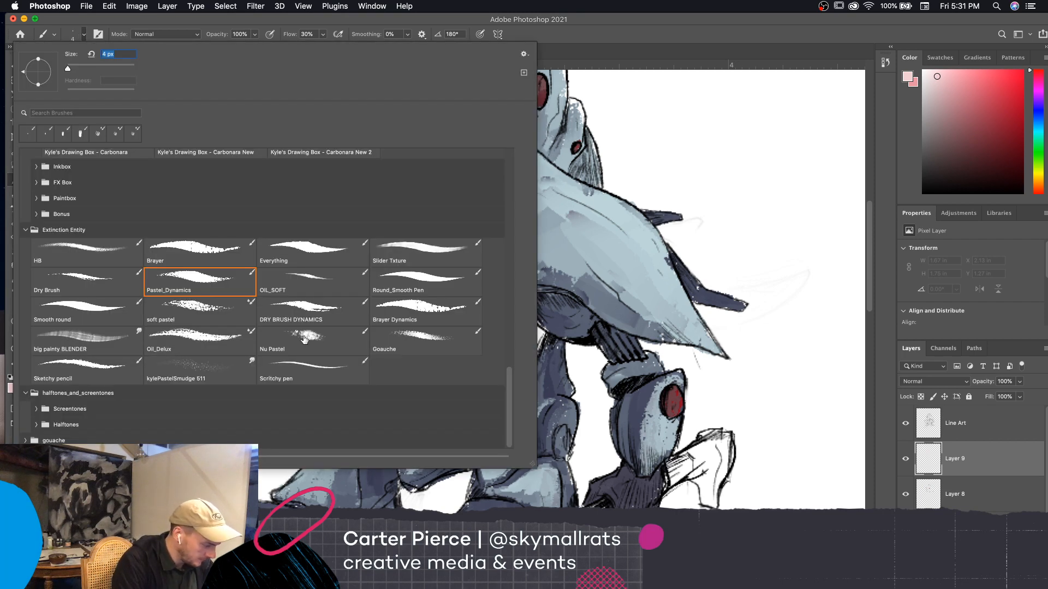
{"action": "left_click", "coordinate": [314, 289]}
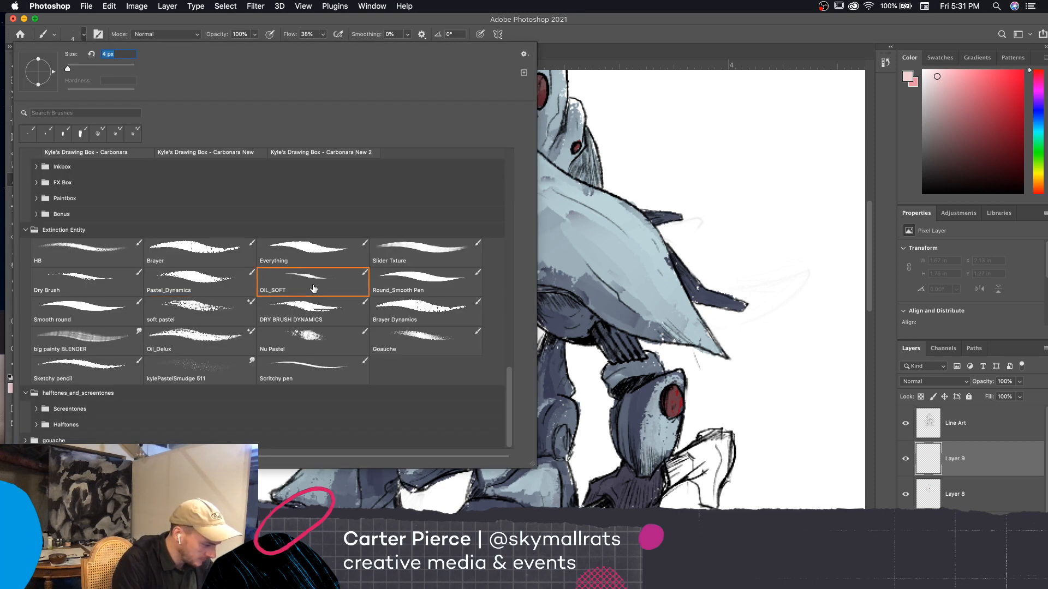
Enlarge the OIL_SOFT brush and set the foreground color to medium pink #dd6278
{"action": "left_click", "coordinate": [723, 220]}
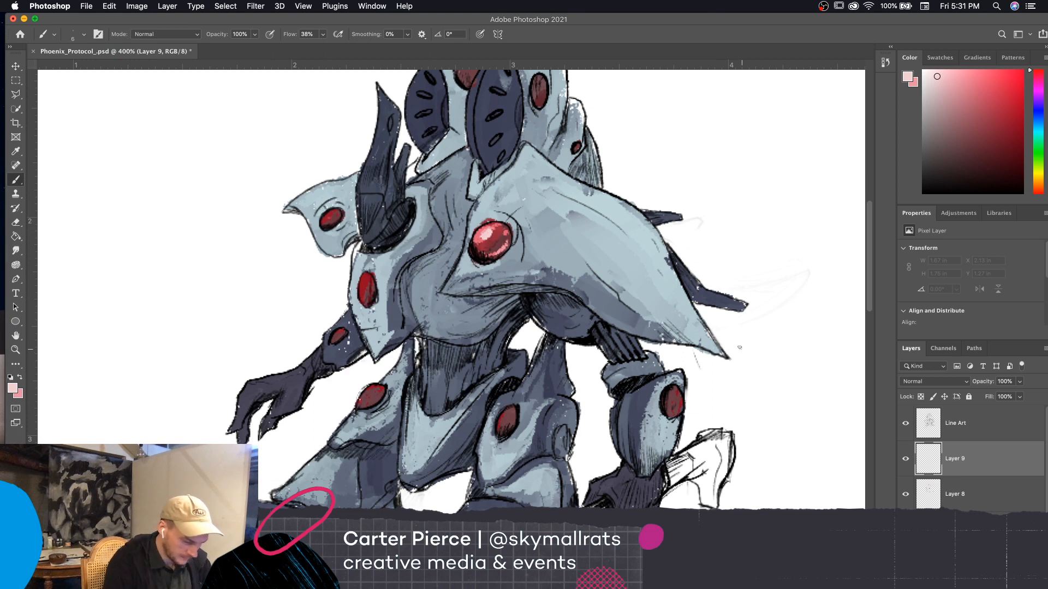
{"action": "key", "text": "bracketright"}
{"action": "key", "text": "bracketright"}
{"action": "key", "text": "bracketright"}
{"action": "key", "text": "bracketright"}
{"action": "key", "text": "bracketright"}
{"action": "left_click", "coordinate": [20, 378]}
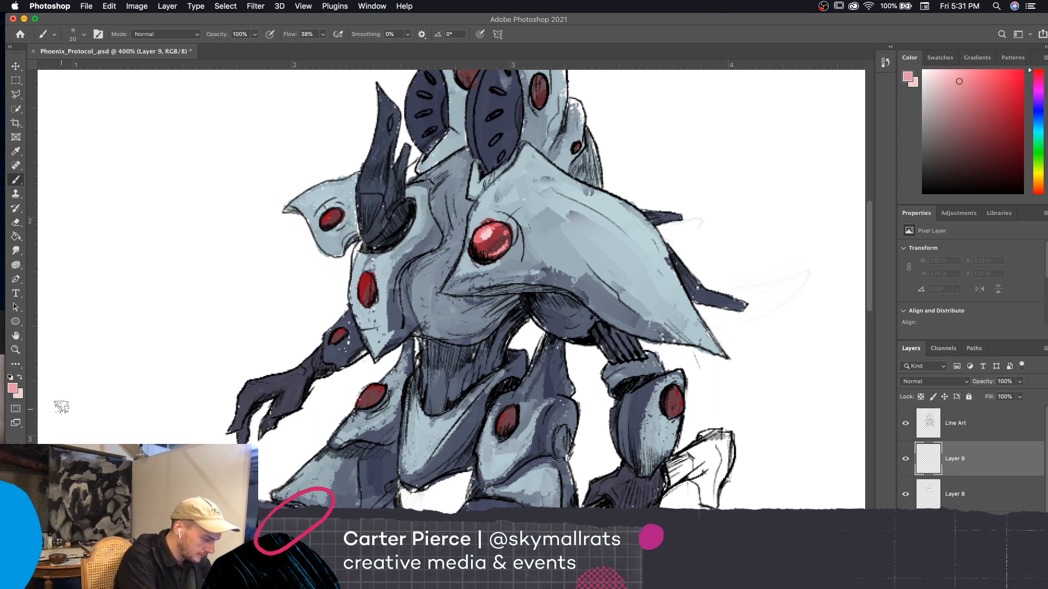
{"action": "left_click", "coordinate": [12, 387]}
{"action": "left_click", "coordinate": [481, 239]}
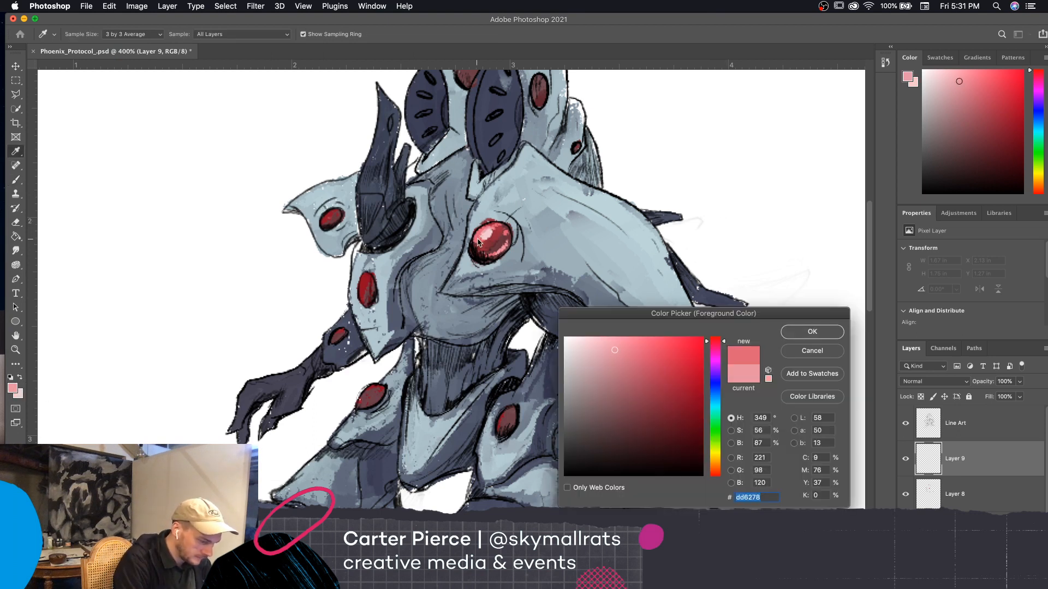
{"action": "left_click", "coordinate": [812, 332]}
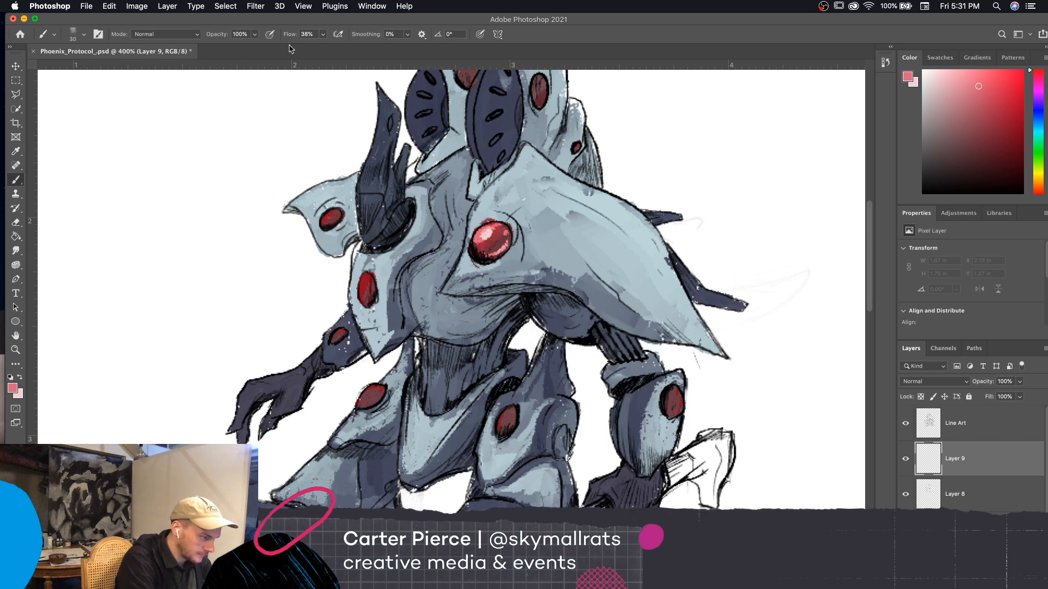
Set the brush opacity to 34% and paint a soft pink glow on the armor around the large shoulder disc
{"action": "key", "text": "3"}
{"action": "key", "text": "4"}
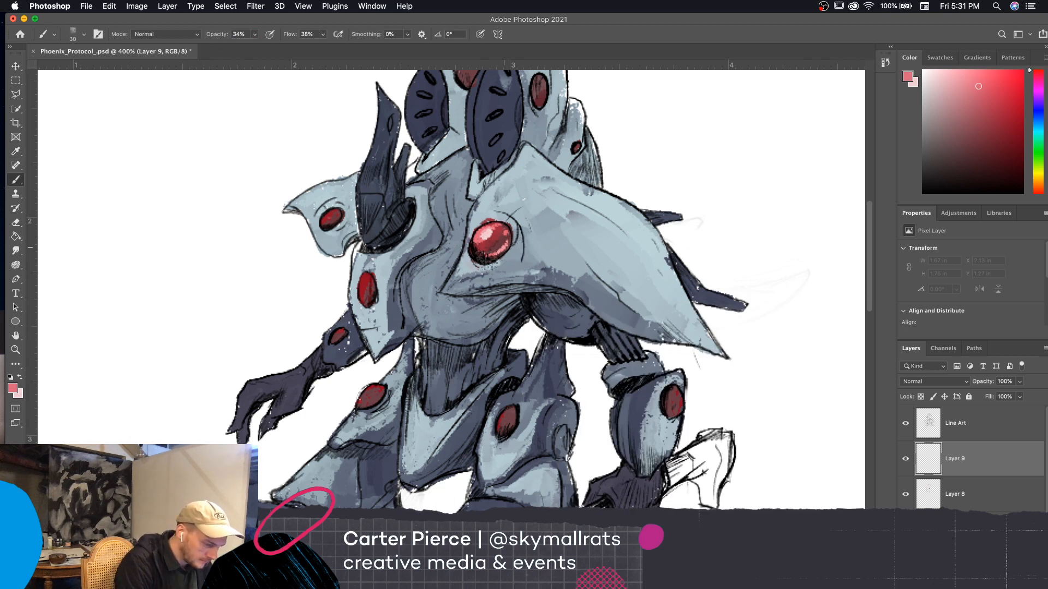
{"action": "mouse_move", "coordinate": [490, 266]}
{"action": "left_mouse_down"}
{"action": "mouse_move", "coordinate": [513, 219]}
{"action": "mouse_move", "coordinate": [475, 256]}
{"action": "mouse_move", "coordinate": [521, 262]}
{"action": "mouse_move", "coordinate": [528, 252]}
{"action": "mouse_move", "coordinate": [475, 219]}
{"action": "mouse_move", "coordinate": [441, 284]}
{"action": "mouse_move", "coordinate": [506, 179]}
{"action": "mouse_move", "coordinate": [500, 195]}
{"action": "left_mouse_up"}
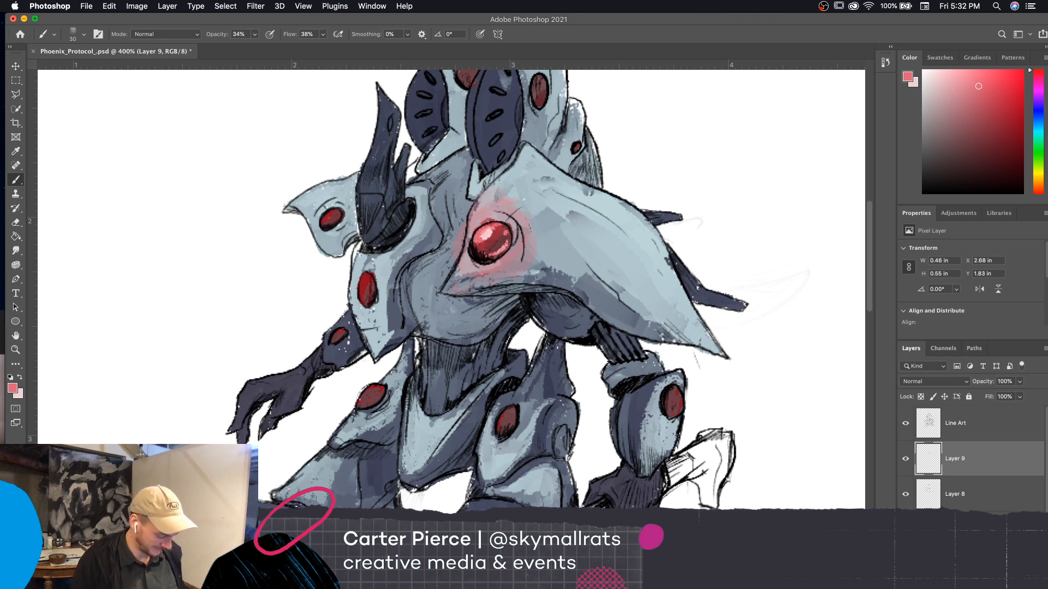
{"action": "key", "text": "super+minus"}
{"action": "key", "text": "super+equal"}
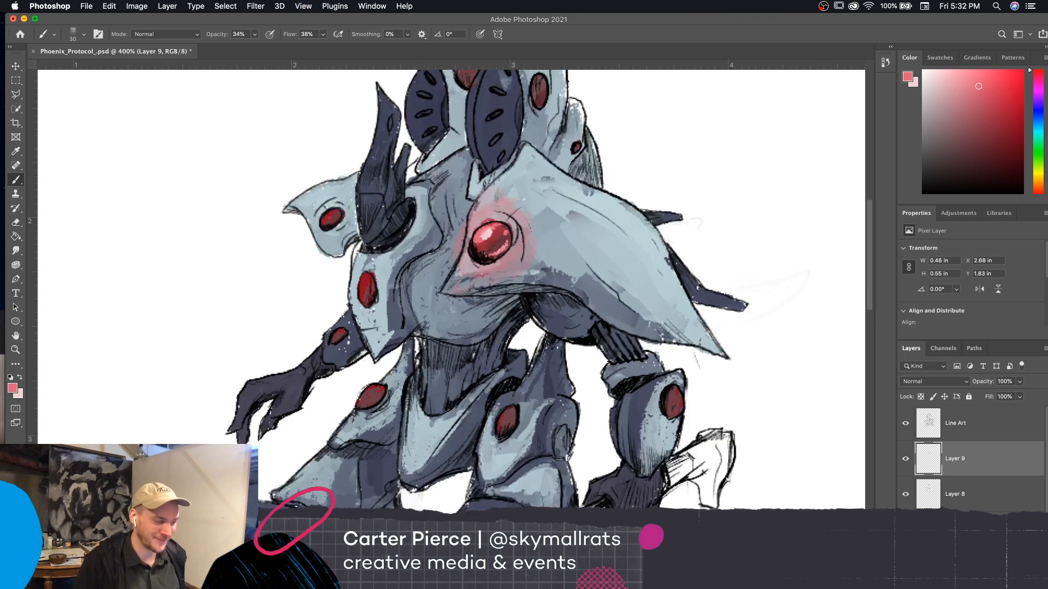
Paint a pink glow on the forearm armor around its red disc, starting with a 15 px brush and finishing with a larger one
{"action": "left_click_drag", "start_coordinate": [673, 431], "coordinate": [663, 438]}
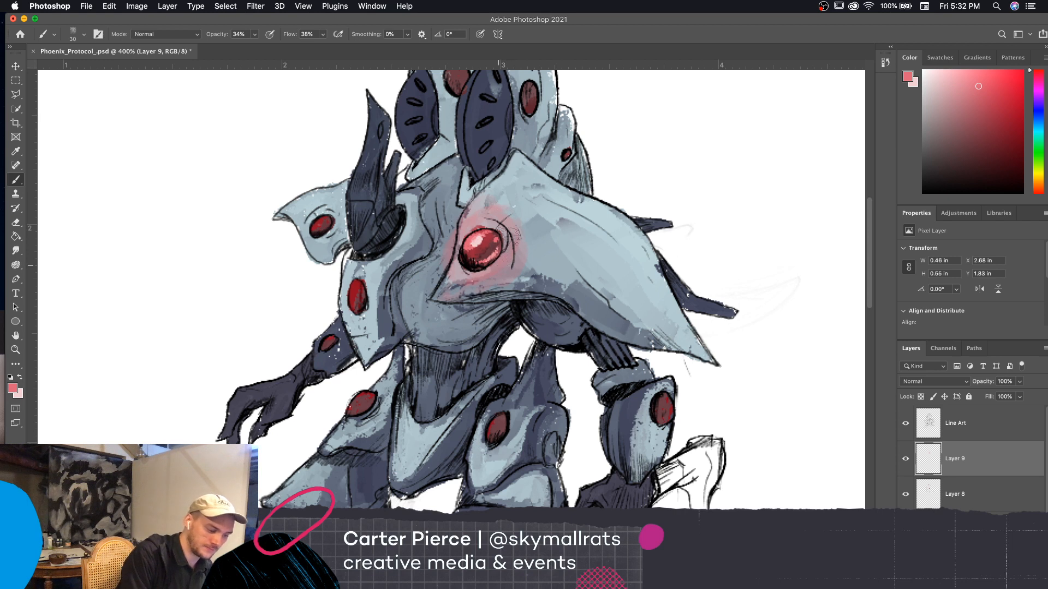
{"action": "left_click_drag", "start_coordinate": [558, 264], "coordinate": [549, 264]}
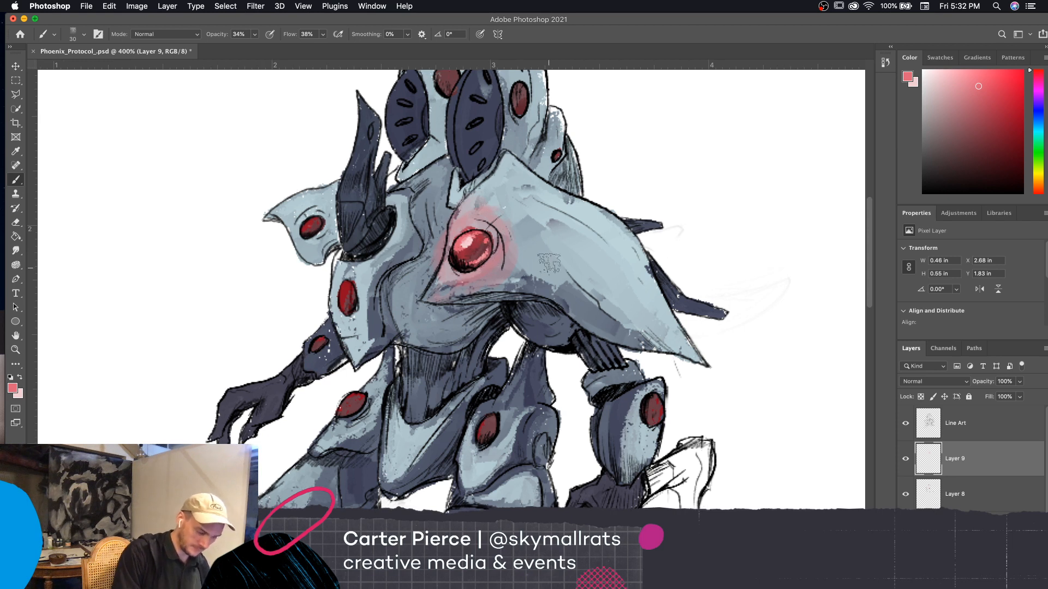
{"action": "key", "text": "bracketleft"}
{"action": "key", "text": "bracketleft"}
{"action": "key", "text": "bracketleft"}
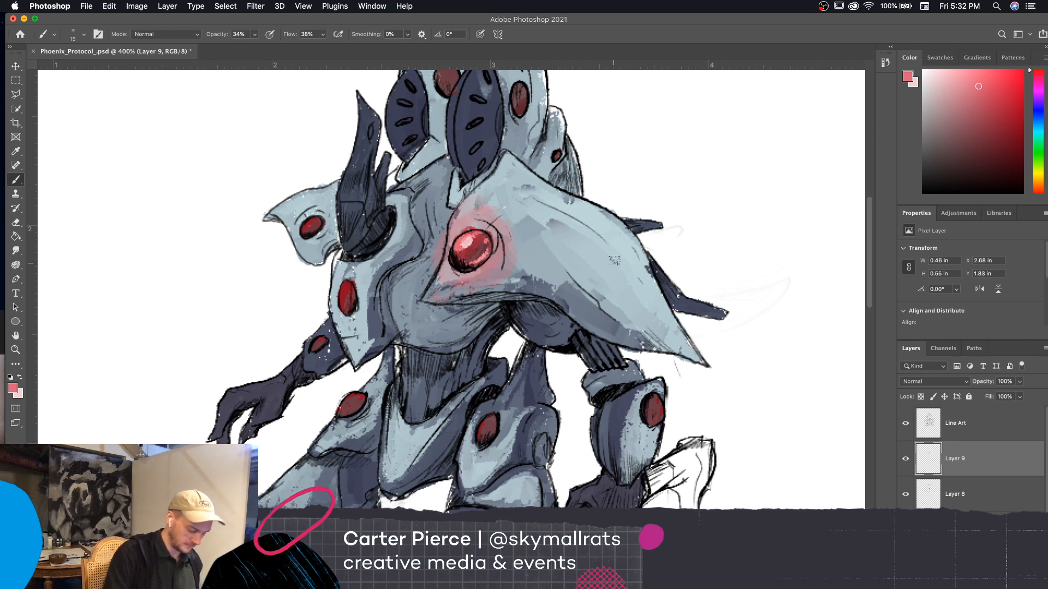
{"action": "scroll", "coordinate": [721, 382], "scroll_direction": "down", "scroll_amount": 3}
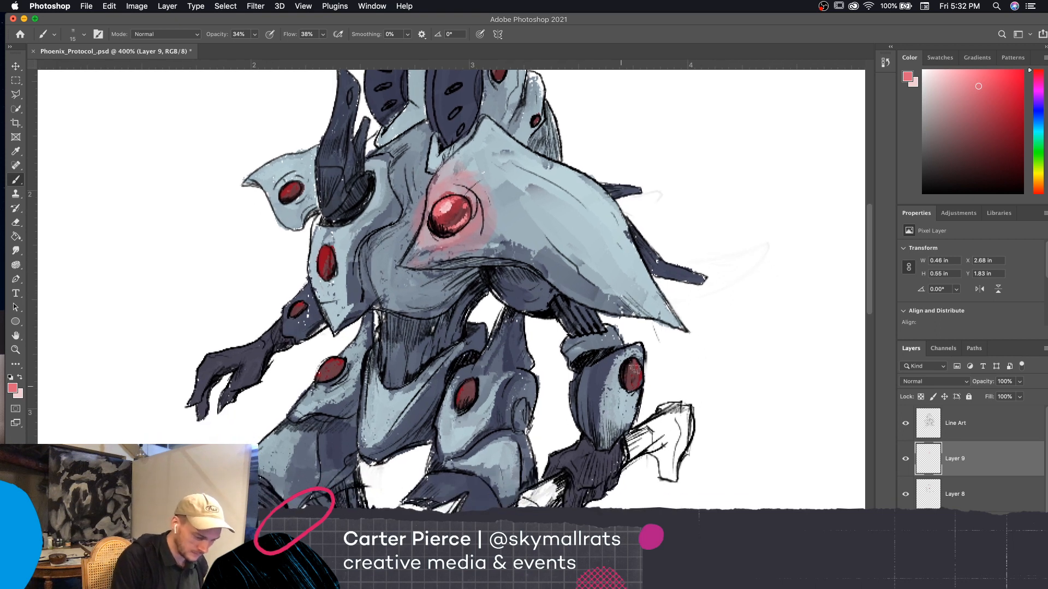
{"action": "mouse_move", "coordinate": [629, 342]}
{"action": "left_mouse_down"}
{"action": "mouse_move", "coordinate": [622, 394]}
{"action": "mouse_move", "coordinate": [634, 346]}
{"action": "left_mouse_up"}
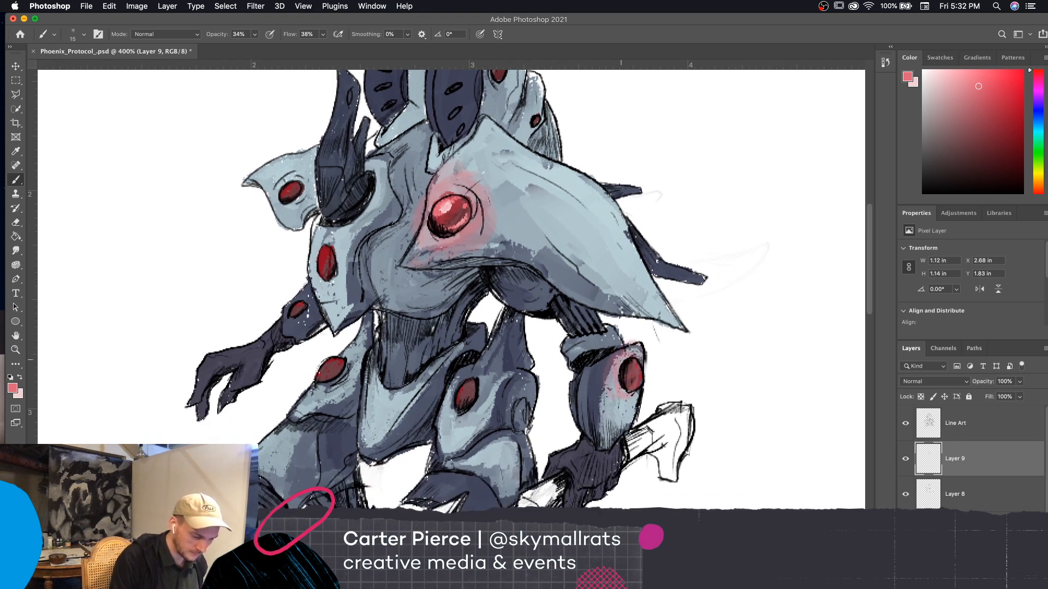
{"action": "key", "text": "bracketright"}
{"action": "key", "text": "bracketright"}
{"action": "key", "text": "bracketright"}
{"action": "mouse_move", "coordinate": [622, 397]}
{"action": "left_mouse_down"}
{"action": "mouse_move", "coordinate": [644, 377]}
{"action": "mouse_move", "coordinate": [607, 370]}
{"action": "mouse_move", "coordinate": [614, 384]}
{"action": "left_mouse_up"}
Paint the pink glow around the red discs on both thigh plates
{"action": "mouse_move", "coordinate": [454, 374]}
{"action": "left_mouse_down"}
{"action": "mouse_move", "coordinate": [458, 404]}
{"action": "mouse_move", "coordinate": [445, 393]}
{"action": "left_mouse_up"}
{"action": "left_click_drag", "start_coordinate": [341, 354], "coordinate": [326, 395]}
{"action": "left_click_drag", "start_coordinate": [269, 463], "coordinate": [276, 469]}
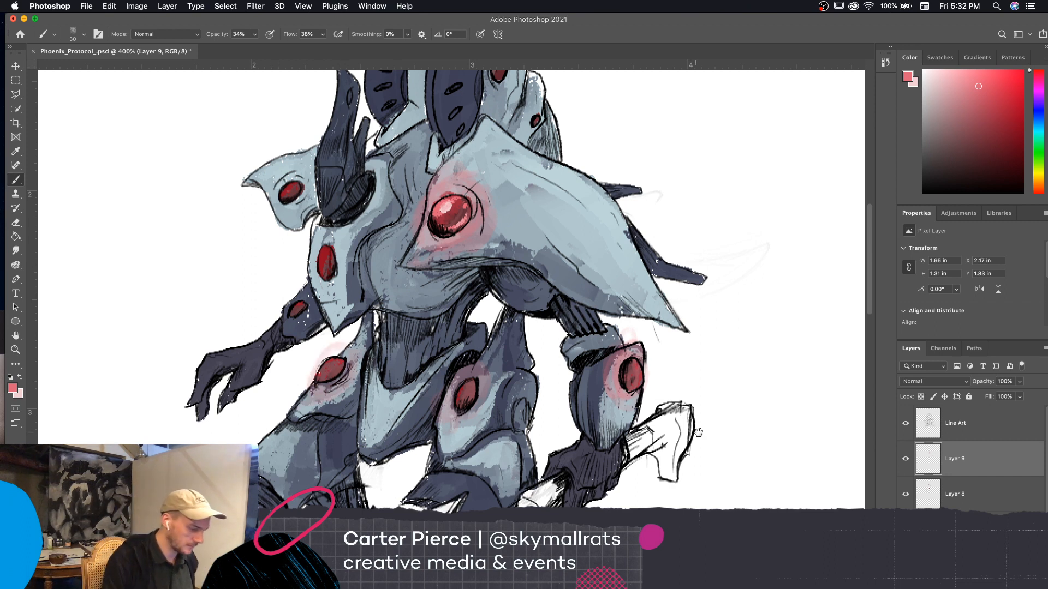
Extend the pink glow around the red discs on the chest plate and the smaller shoulder plate
{"action": "scroll", "coordinate": [695, 388], "scroll_direction": "left", "scroll_amount": 3}
{"action": "mouse_move", "coordinate": [356, 260]}
{"action": "left_mouse_down"}
{"action": "mouse_move", "coordinate": [385, 245]}
{"action": "mouse_move", "coordinate": [365, 283]}
{"action": "mouse_move", "coordinate": [359, 260]}
{"action": "left_mouse_up"}
{"action": "scroll", "coordinate": [704, 246], "scroll_direction": "left", "scroll_amount": 3}
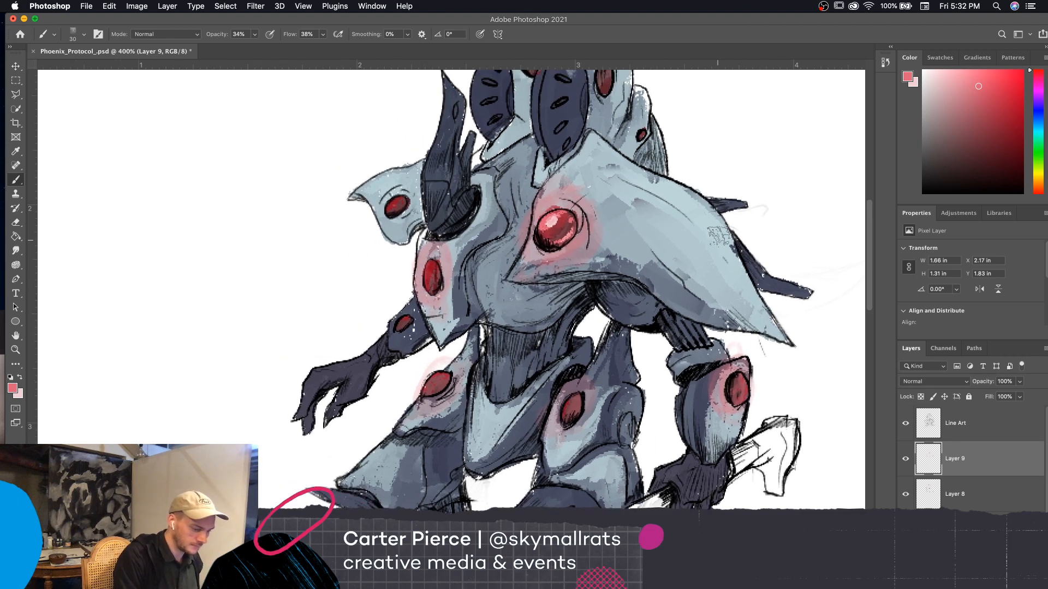
{"action": "mouse_move", "coordinate": [408, 190]}
{"action": "left_mouse_down"}
{"action": "mouse_move", "coordinate": [385, 221]}
{"action": "mouse_move", "coordinate": [401, 210]}
{"action": "left_mouse_up"}
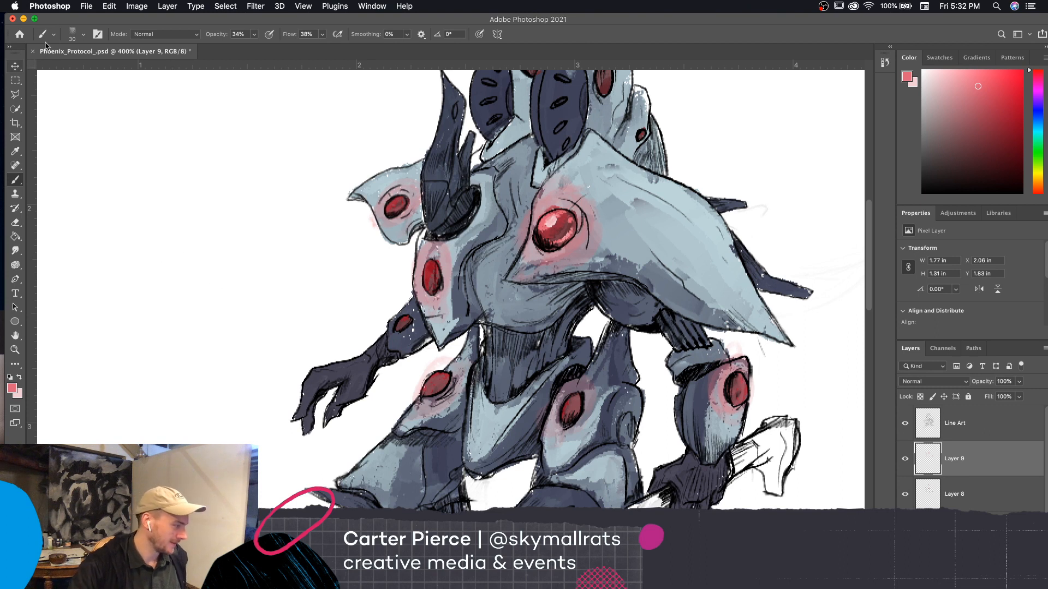
{"action": "left_click", "coordinate": [15, 66]}
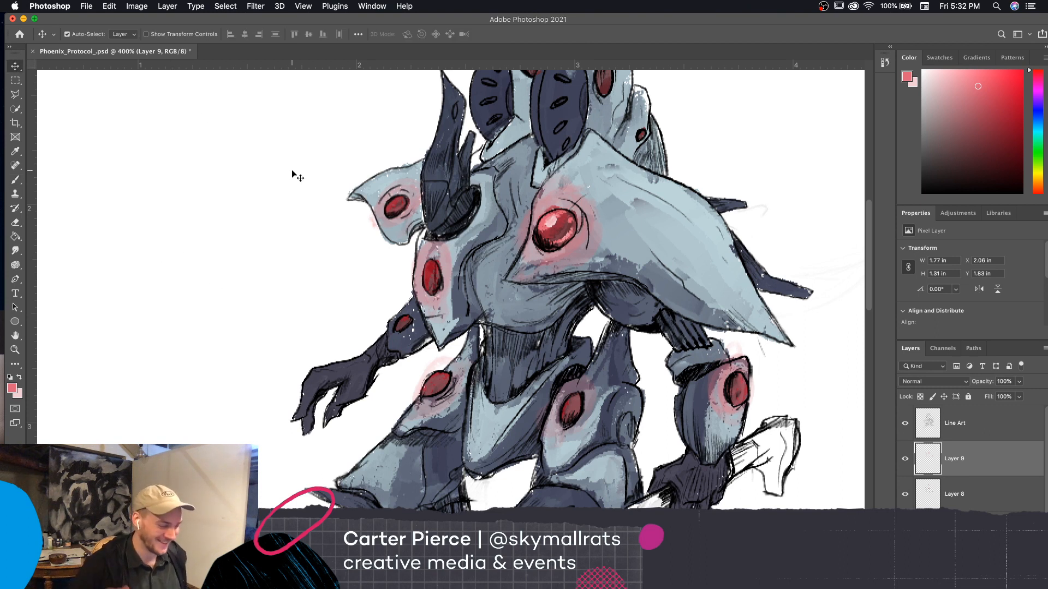
{"action": "key", "text": "b"}
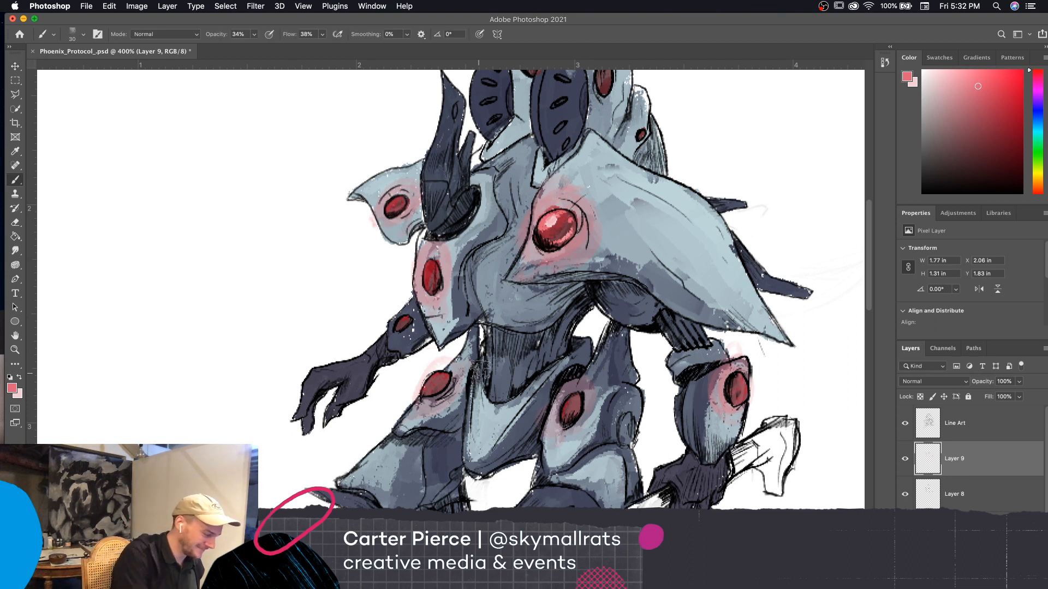
Swap the foreground to pale pink and switch to the Pastel_Dynamics brush from the Extinction Entity set
{"action": "left_click", "coordinate": [20, 378]}
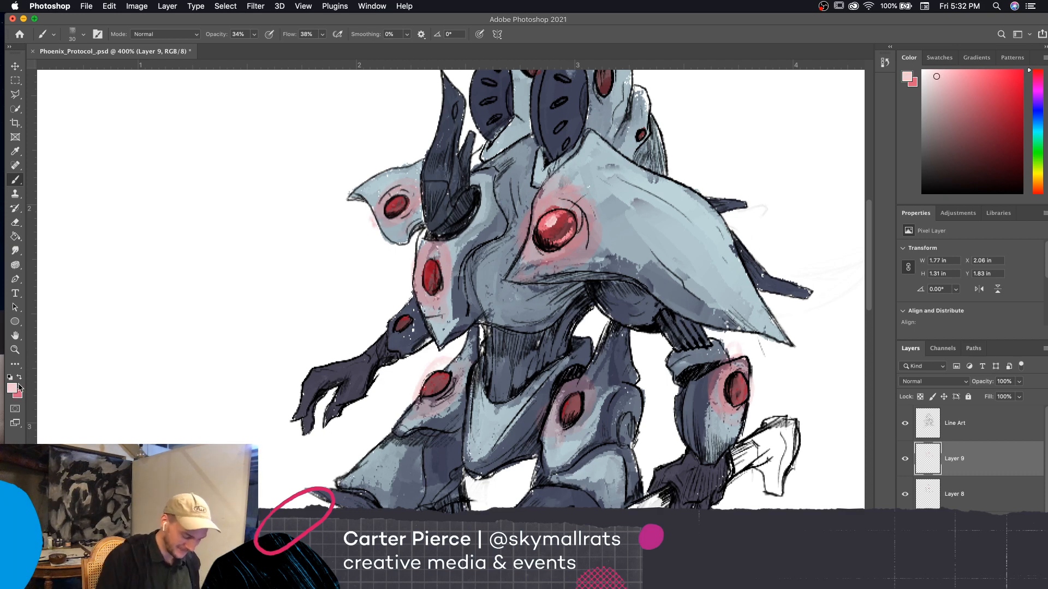
{"action": "key", "text": "bracketleft"}
{"action": "key", "text": "bracketleft"}
{"action": "key", "text": "bracketleft"}
{"action": "left_click", "coordinate": [75, 34]}
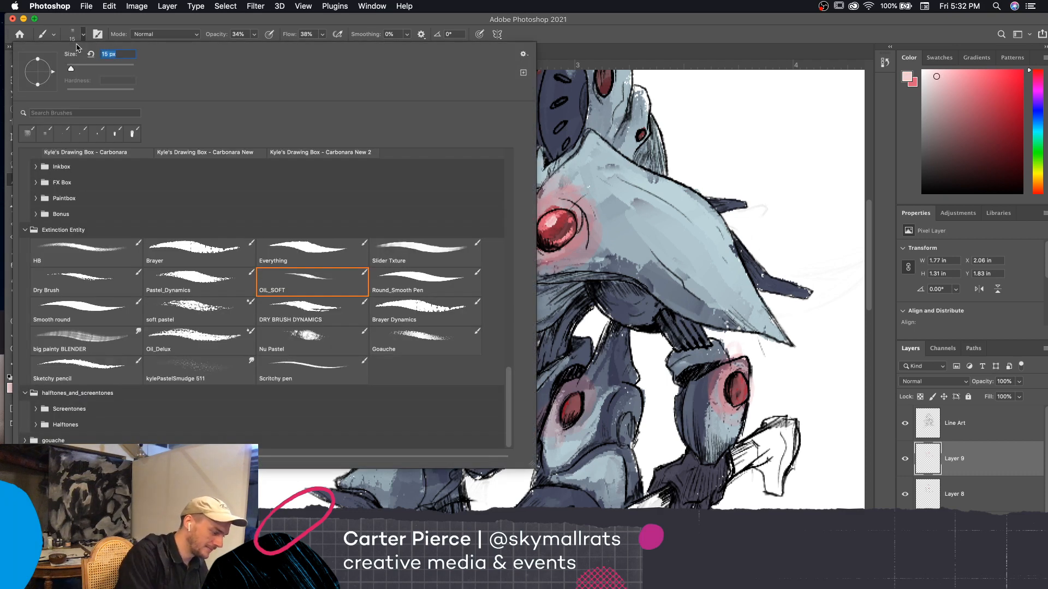
{"action": "left_click", "coordinate": [213, 276]}
{"action": "key", "text": "Return"}
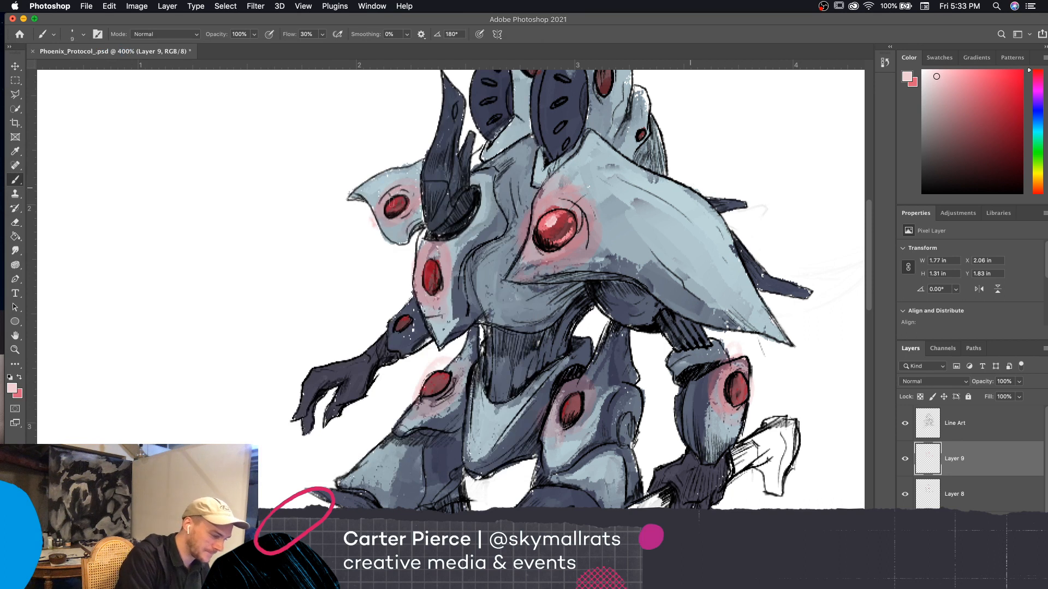
Reduce the brush size and paint pale pink highlights on the smaller shoulder plate's disc and the forearm disc
{"action": "key", "text": "bracketleft"}
{"action": "key", "text": "bracketleft"}
{"action": "key", "text": "bracketleft"}
{"action": "left_click_drag", "start_coordinate": [391, 206], "coordinate": [402, 202]}
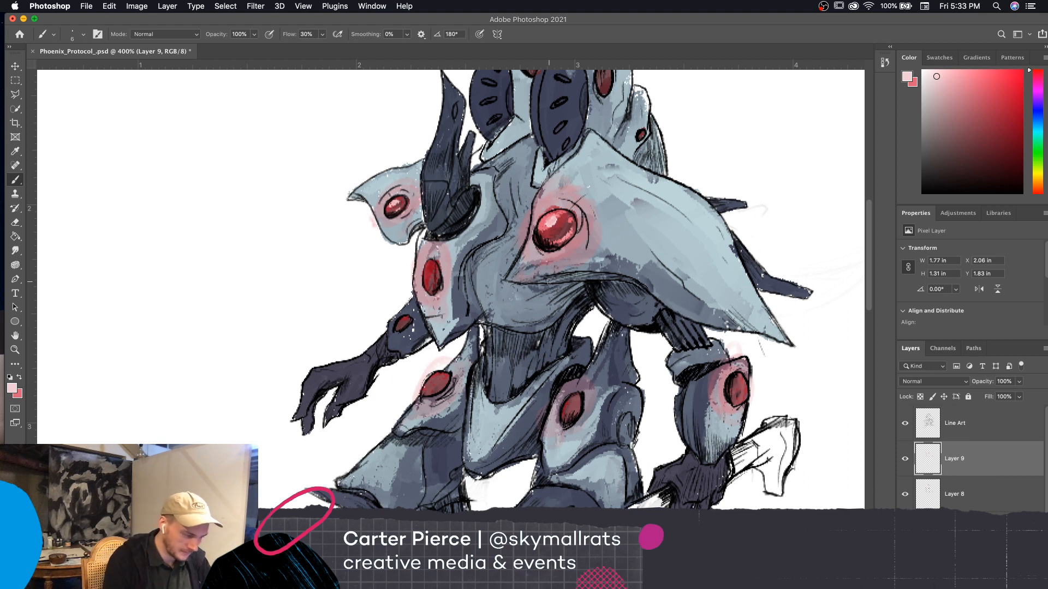
{"action": "left_click_drag", "start_coordinate": [741, 394], "coordinate": [742, 385]}
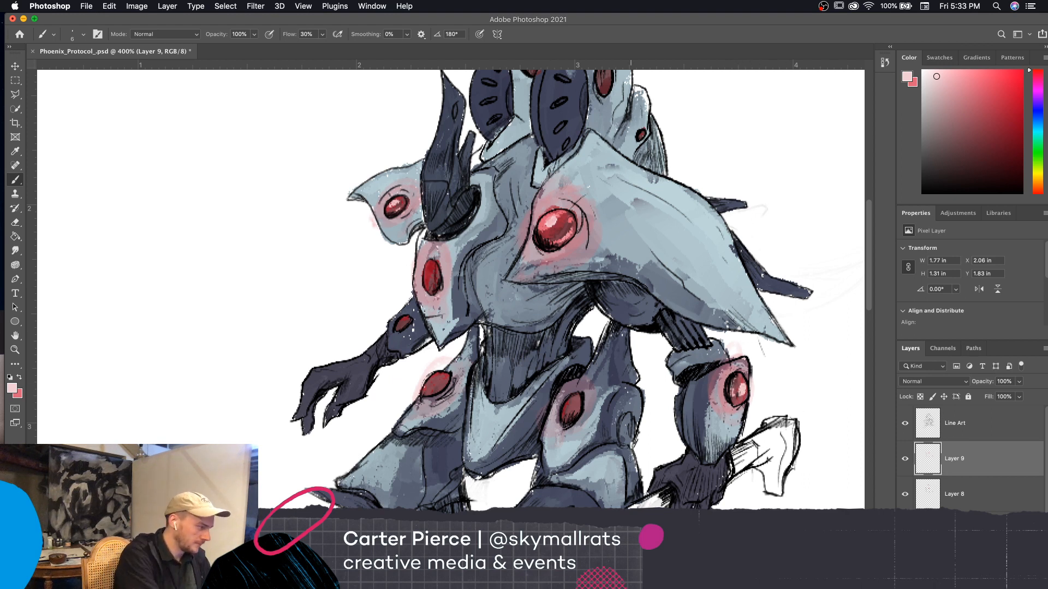
Examine the pink glows and disc highlights across the whole figure at reduced zoom
{"action": "left_click", "coordinate": [84, 35]}
{"action": "left_click", "coordinate": [279, 503]}
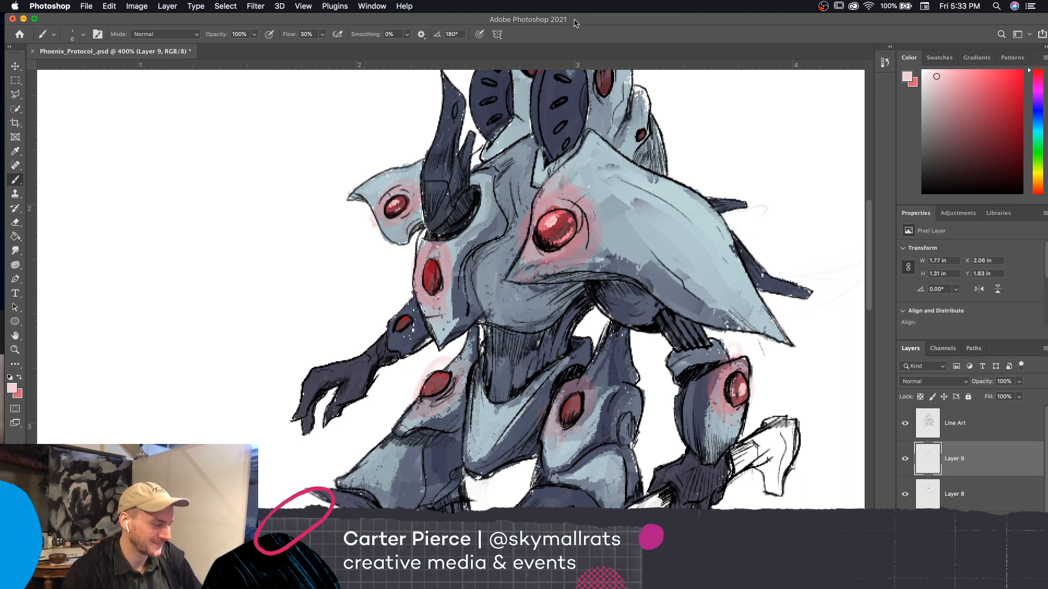
{"action": "left_click_drag", "start_coordinate": [583, 26], "coordinate": [578, 25]}
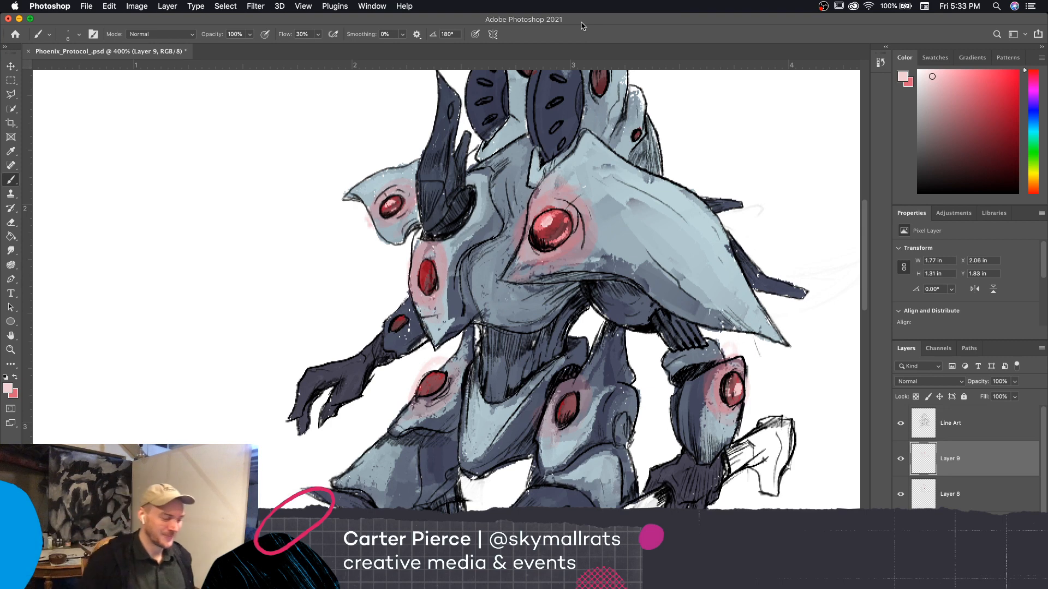
{"action": "key", "text": "super+minus"}
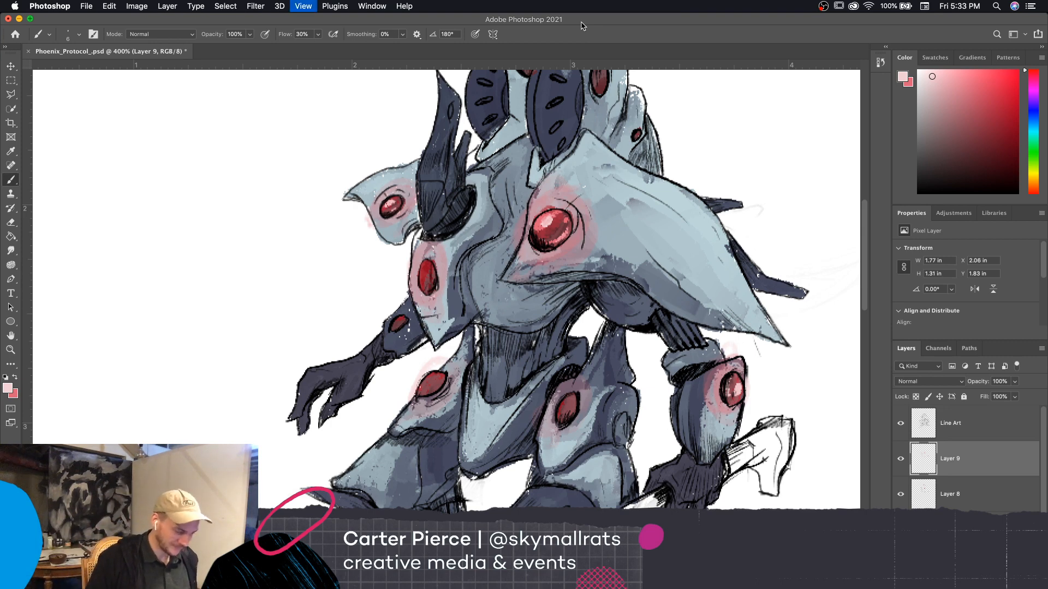
{"action": "key", "text": "super+minus"}
{"action": "key", "text": "super+equal"}
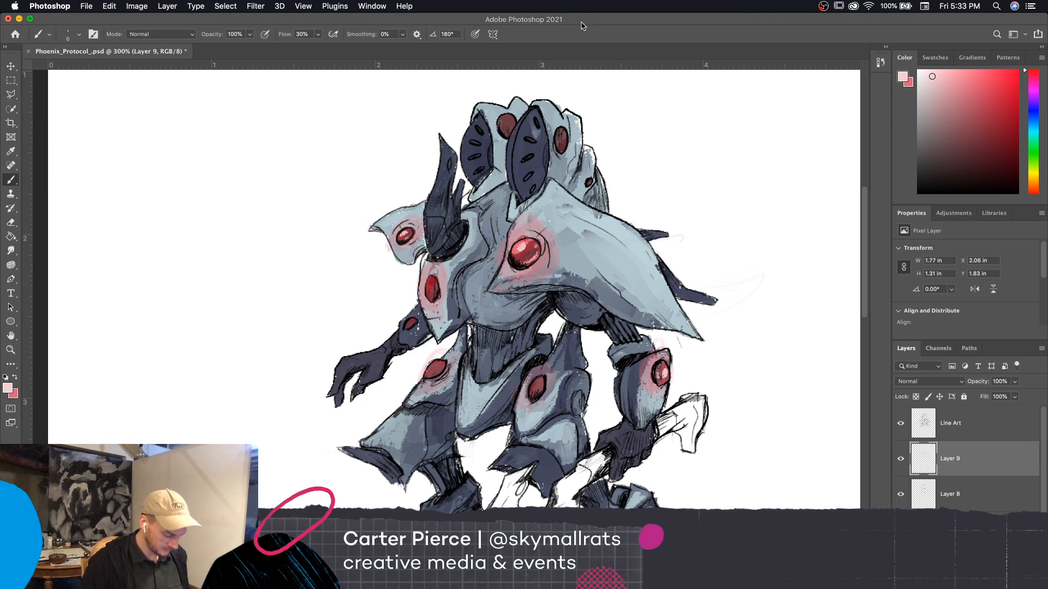
{"action": "key", "text": "super+minus"}
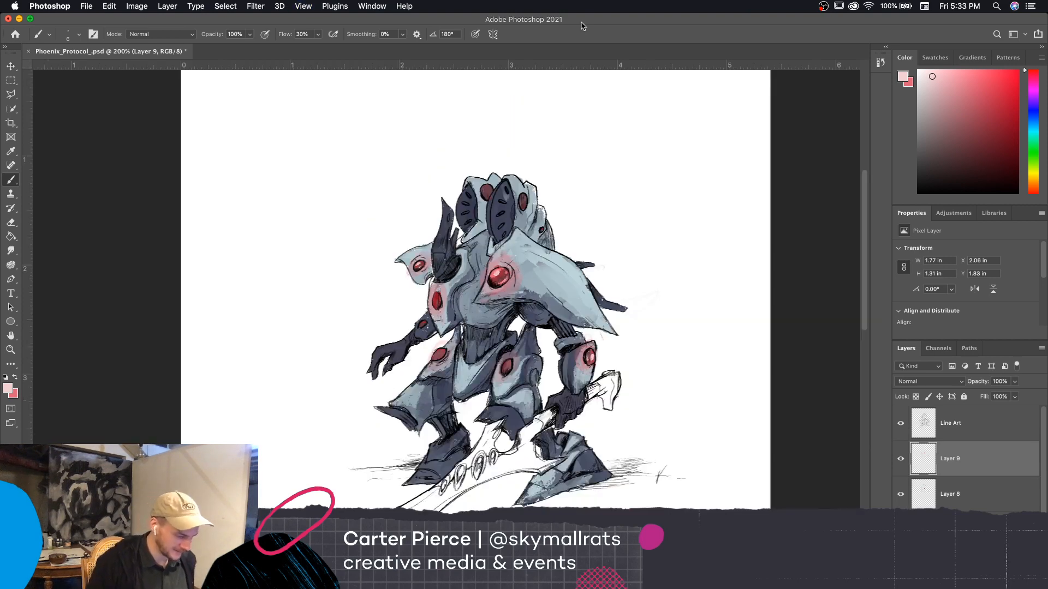
{"action": "key", "text": "super+equal"}
{"action": "key", "text": "super+equal"}
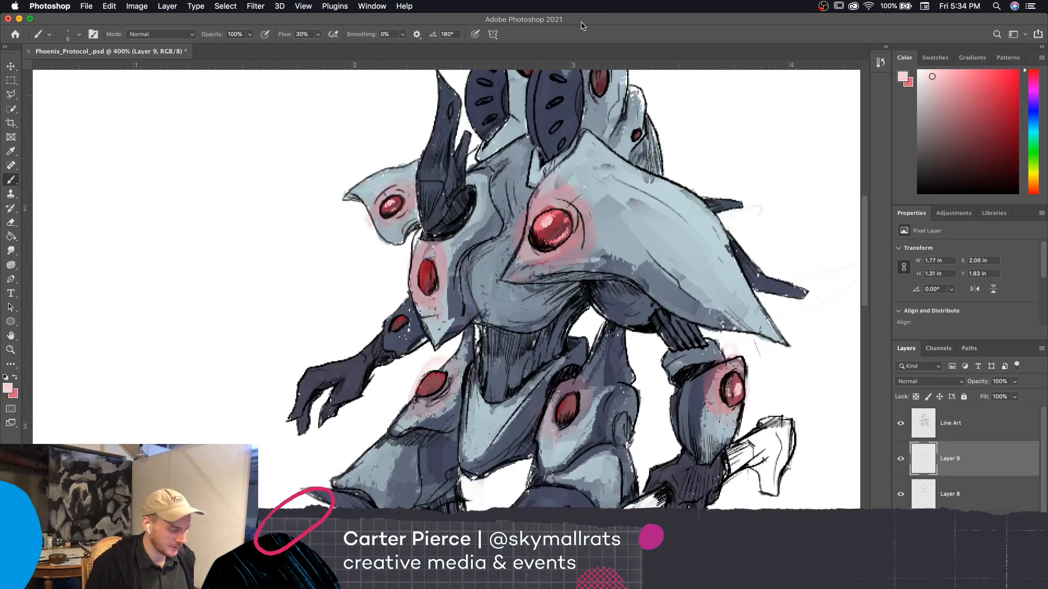
{"action": "left_click_drag", "start_coordinate": [729, 437], "coordinate": [721, 442]}
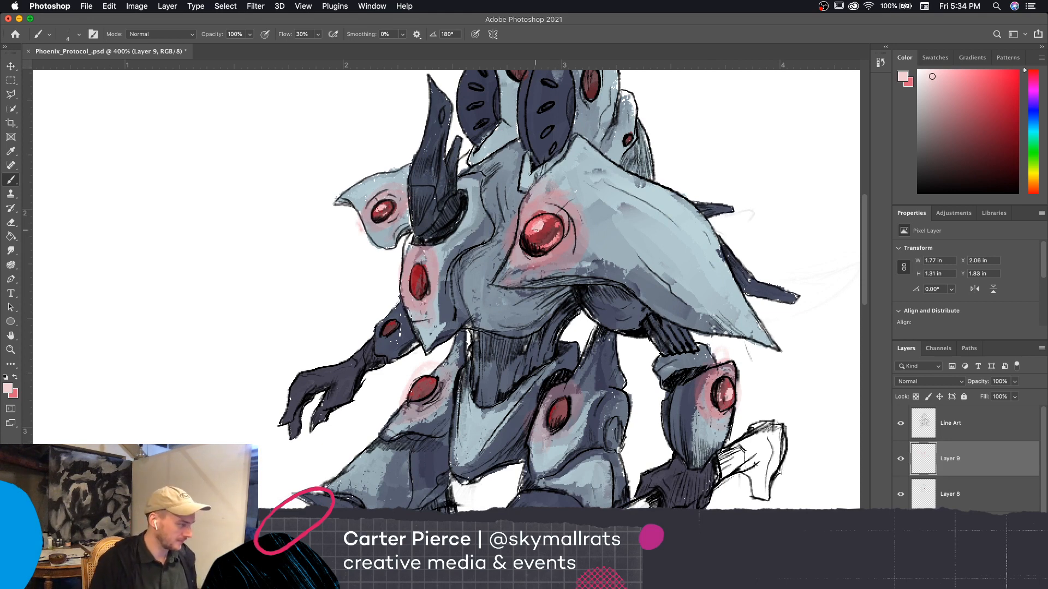
{"action": "key", "text": "super+minus"}
{"action": "key", "text": "super+minus"}
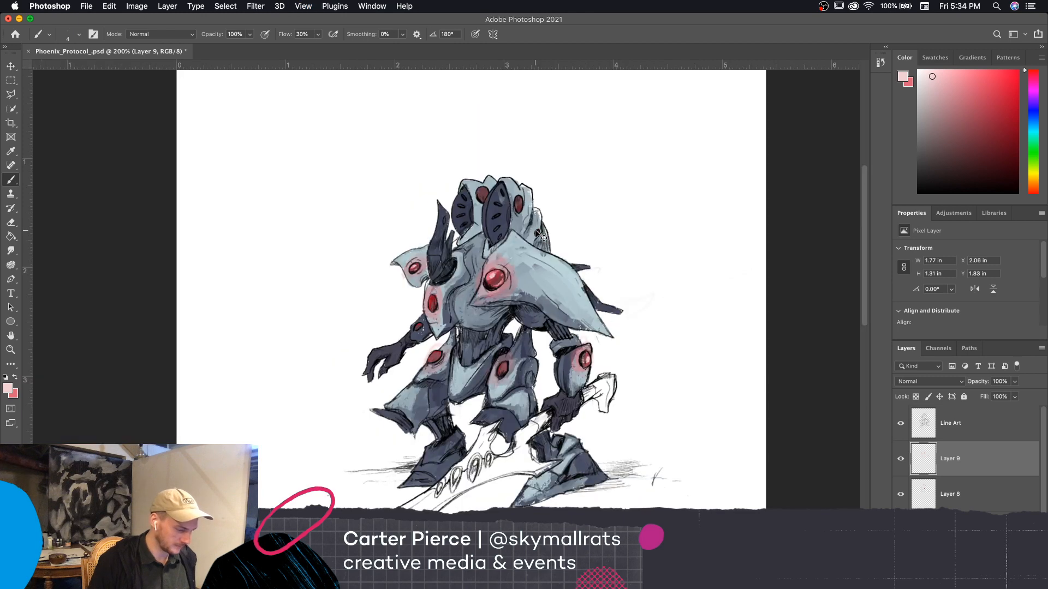
{"action": "key", "text": "super+plus"}
{"action": "key", "text": "super+plus"}
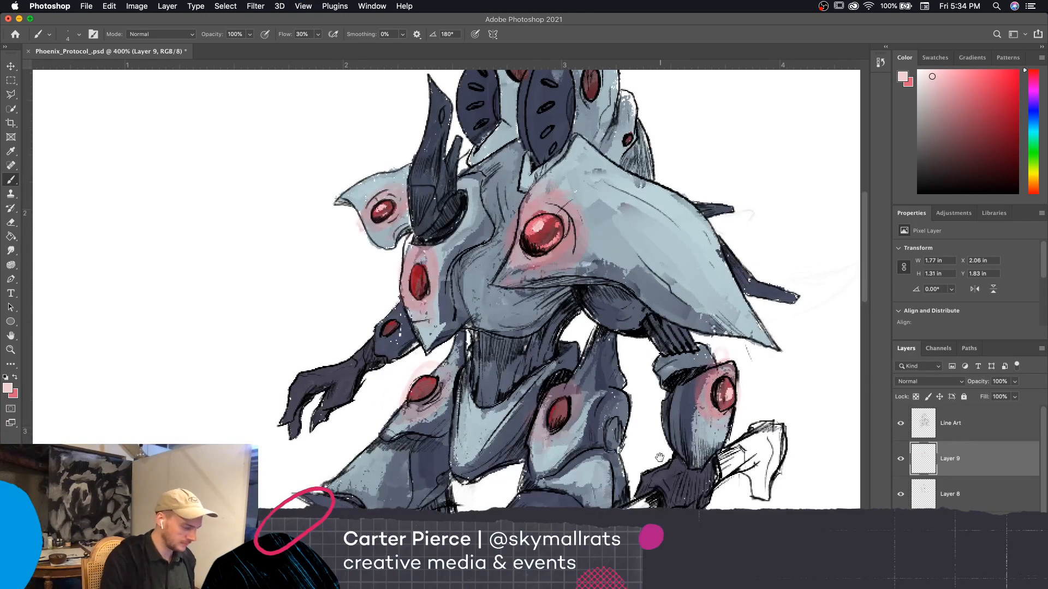
Swap the foreground back to medium pink and paint highlights on the two thigh discs
{"action": "left_click_drag", "start_coordinate": [660, 457], "coordinate": [647, 380]}
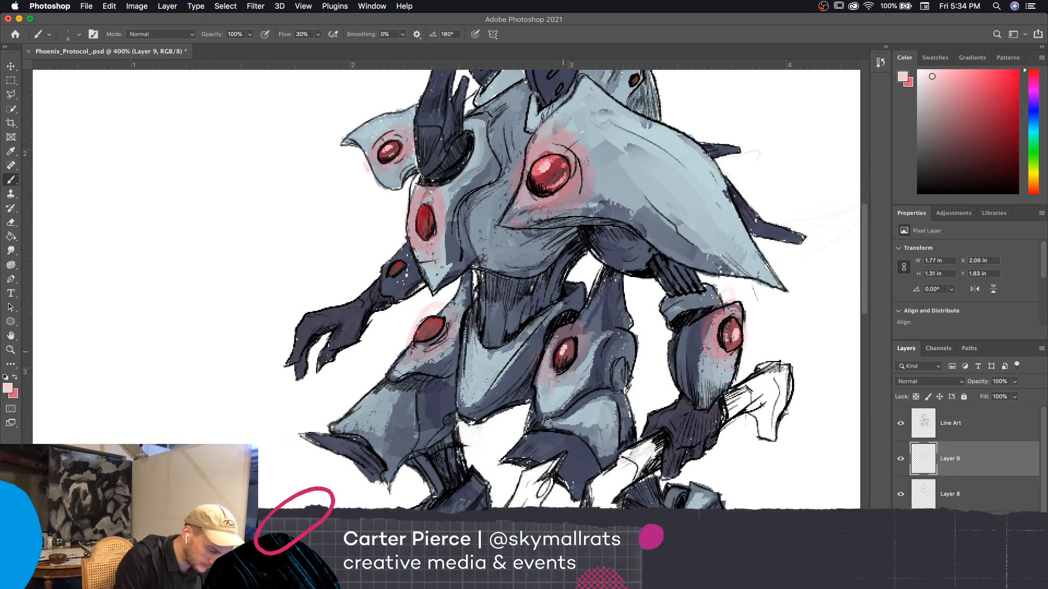
{"action": "left_click", "coordinate": [16, 377]}
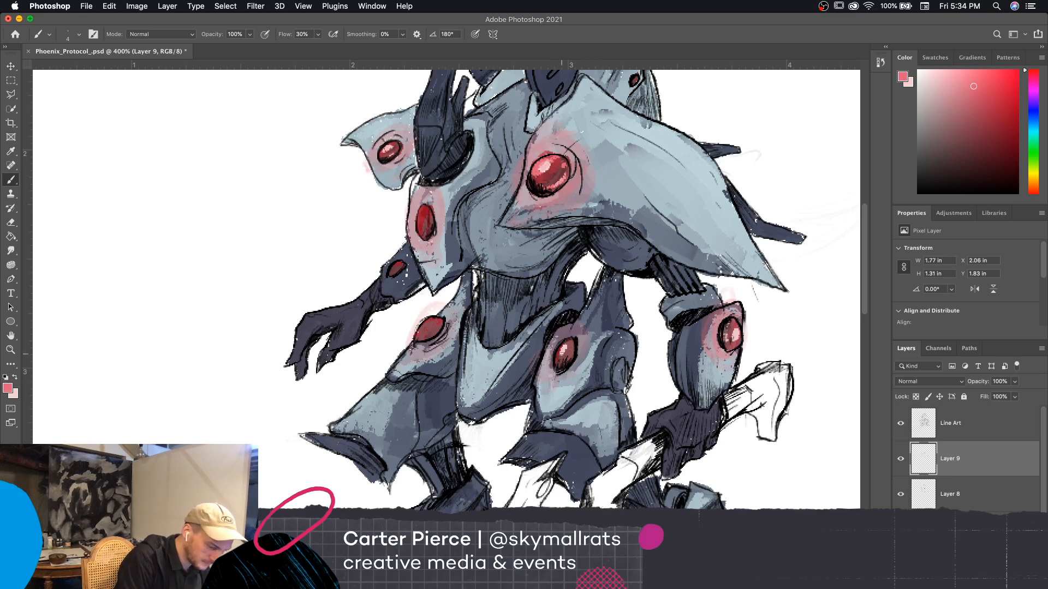
{"action": "left_click_drag", "start_coordinate": [562, 352], "coordinate": [570, 352]}
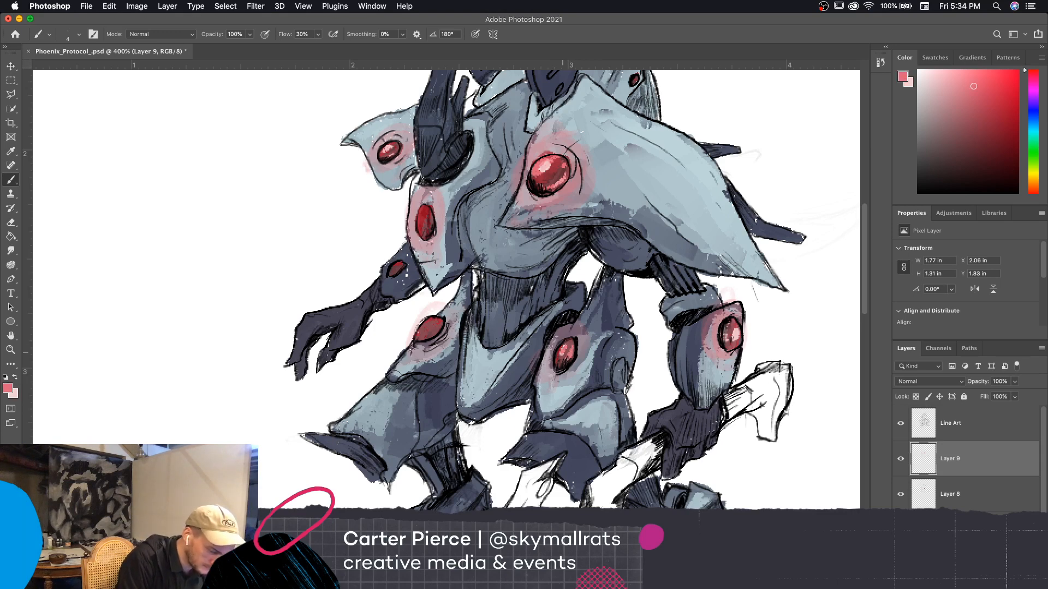
{"action": "left_click_drag", "start_coordinate": [424, 330], "coordinate": [437, 326]}
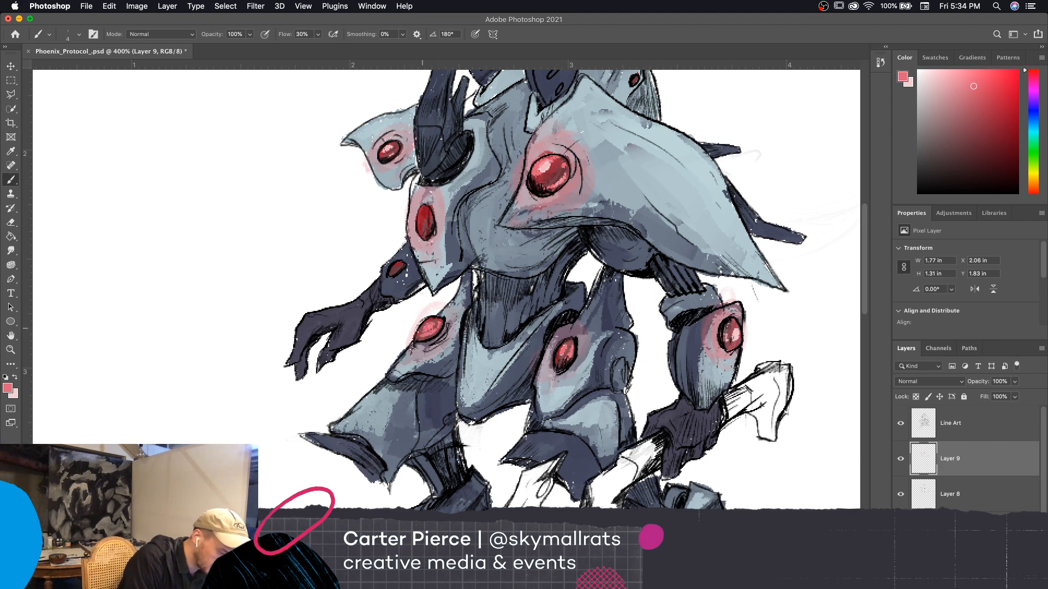
Paint medium pink highlights on the chest plate's disc and the smaller shoulder plate's disc
{"action": "left_click_drag", "start_coordinate": [564, 224], "coordinate": [588, 249]}
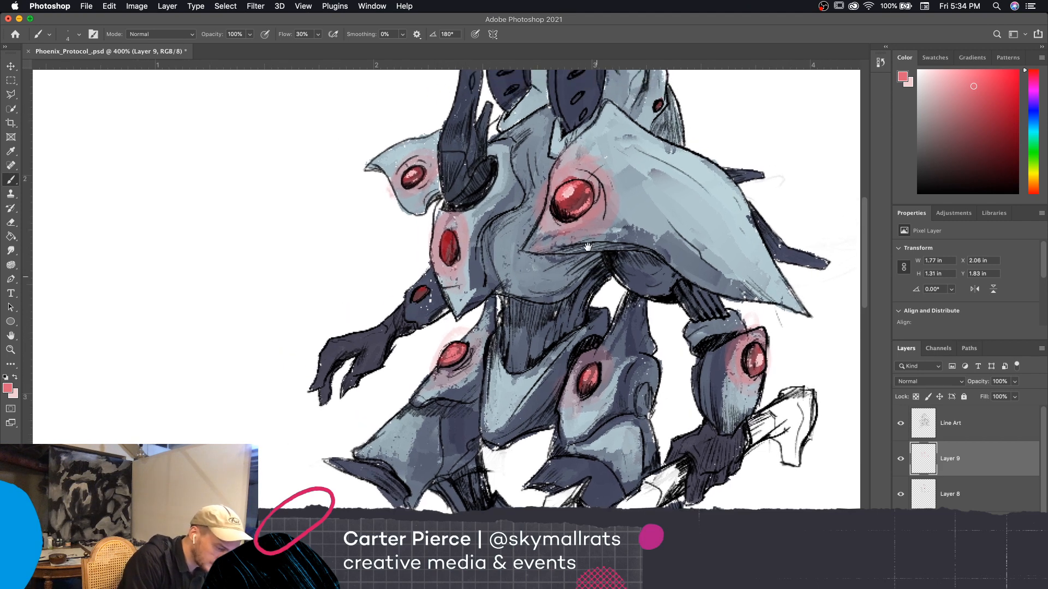
{"action": "left_click_drag", "start_coordinate": [451, 250], "coordinate": [444, 239]}
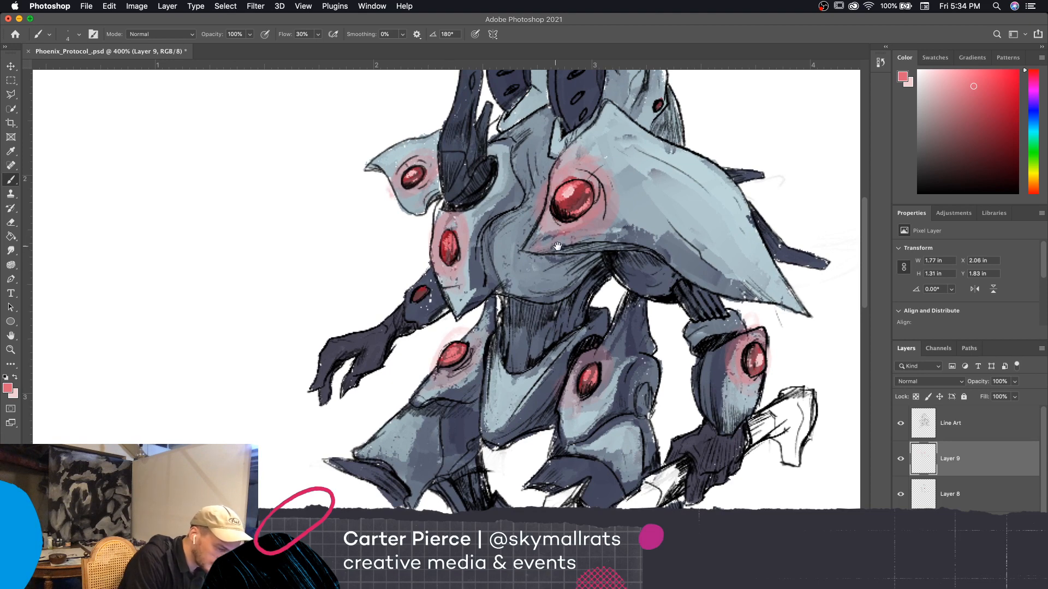
{"action": "left_click_drag", "start_coordinate": [557, 246], "coordinate": [614, 263]}
{"action": "left_click_drag", "start_coordinate": [467, 195], "coordinate": [468, 192]}
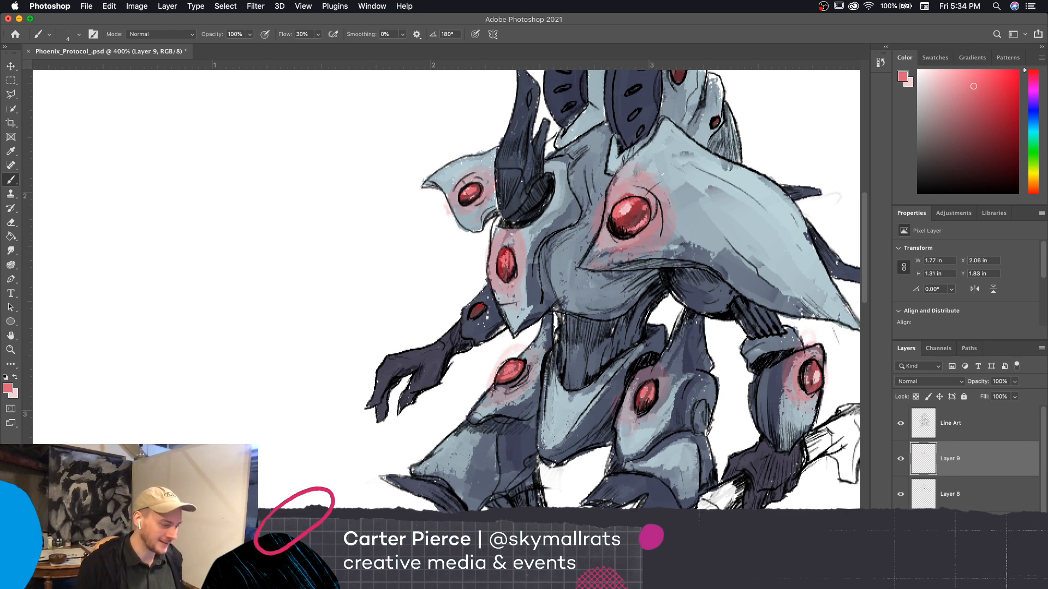
{"action": "scroll", "coordinate": [692, 468], "scroll_direction": "down", "scroll_amount": 5}
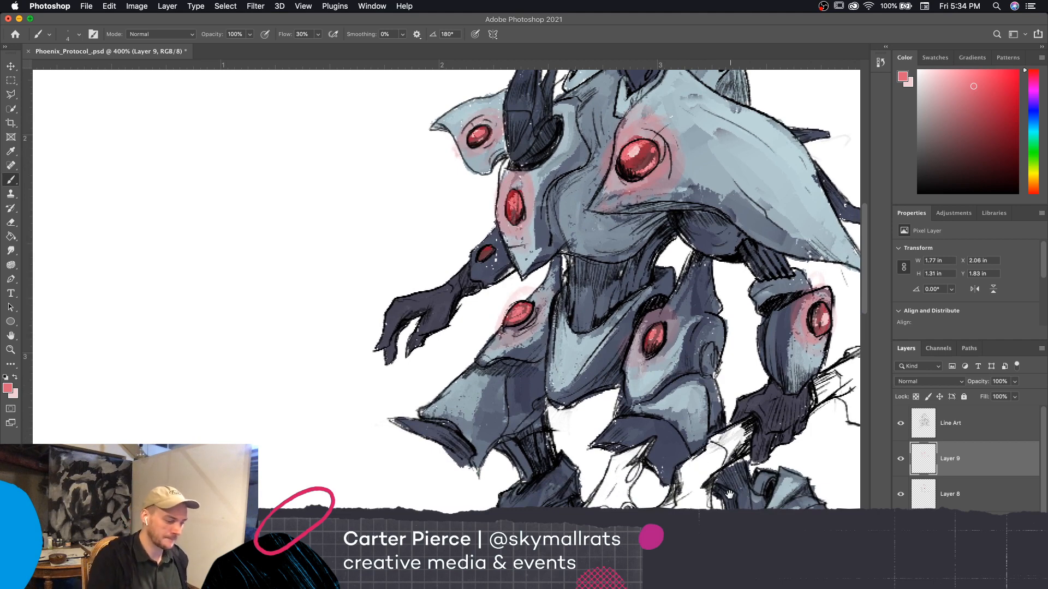
{"action": "left_click_drag", "start_coordinate": [726, 490], "coordinate": [713, 485]}
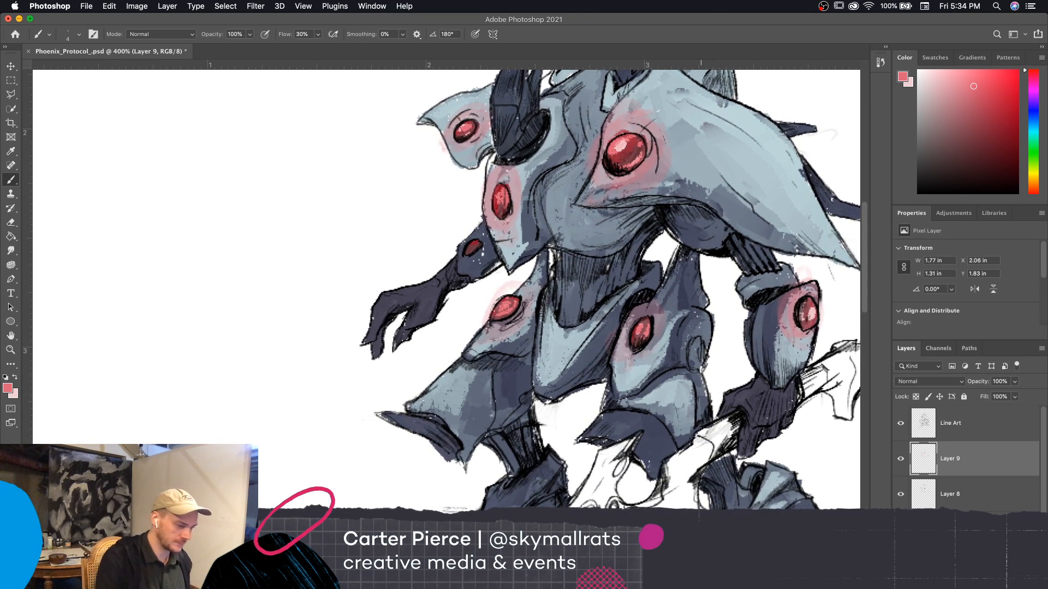
Swap the foreground to pale pink and dab highlights on the far thigh disc, the far arm disc and the large shoulder disc
{"action": "left_click", "coordinate": [15, 378]}
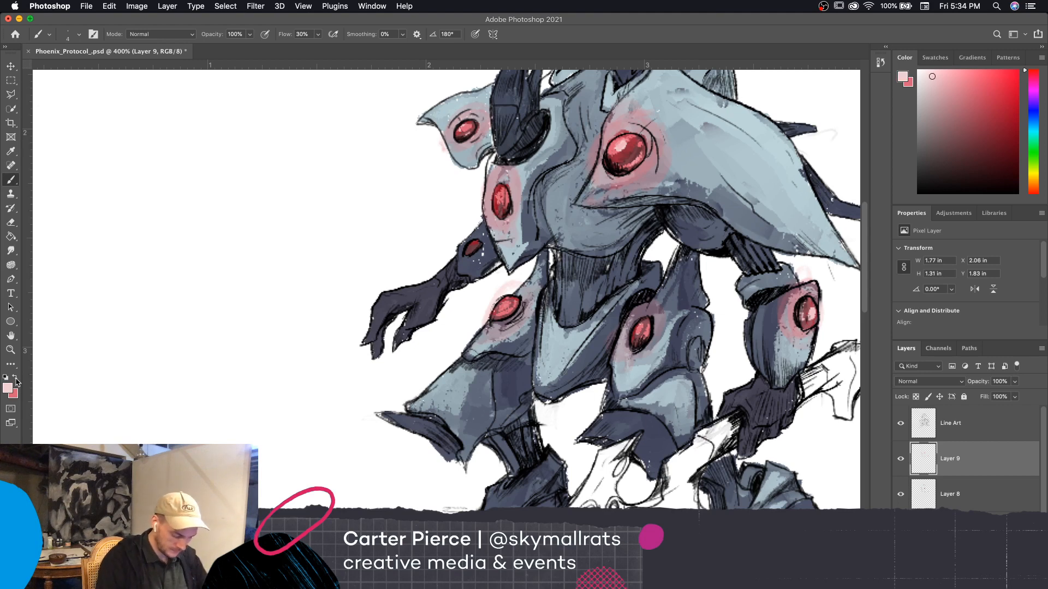
{"action": "left_click", "coordinate": [507, 304]}
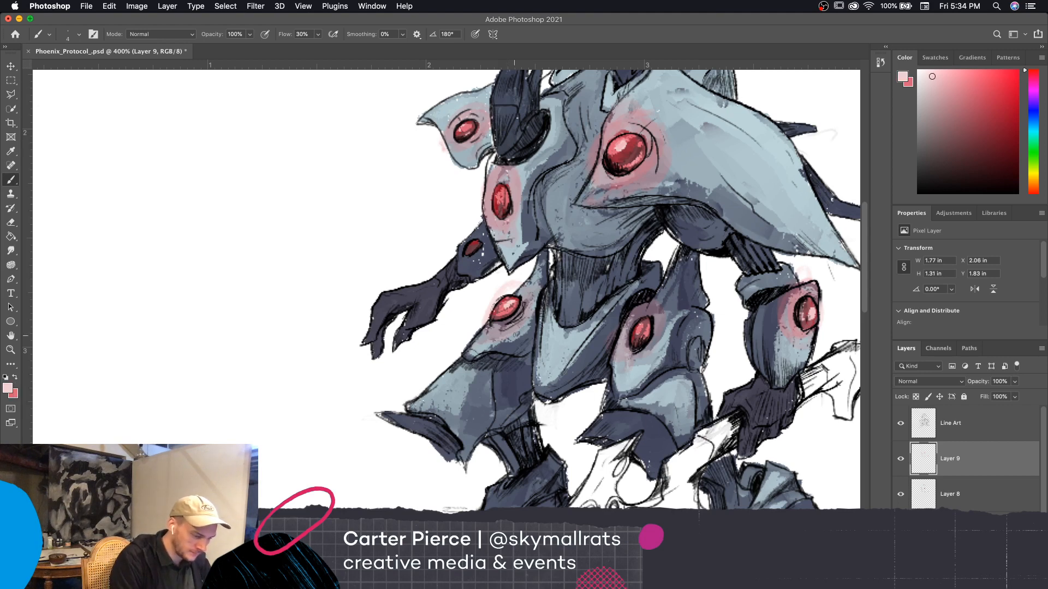
{"action": "left_click", "coordinate": [472, 246]}
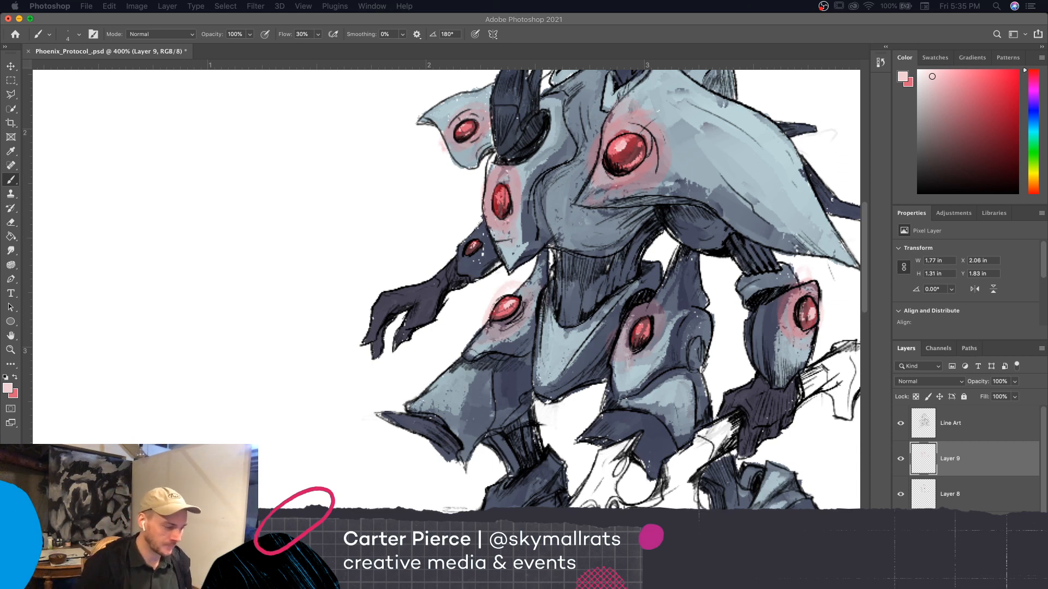
{"action": "left_click", "coordinate": [623, 148]}
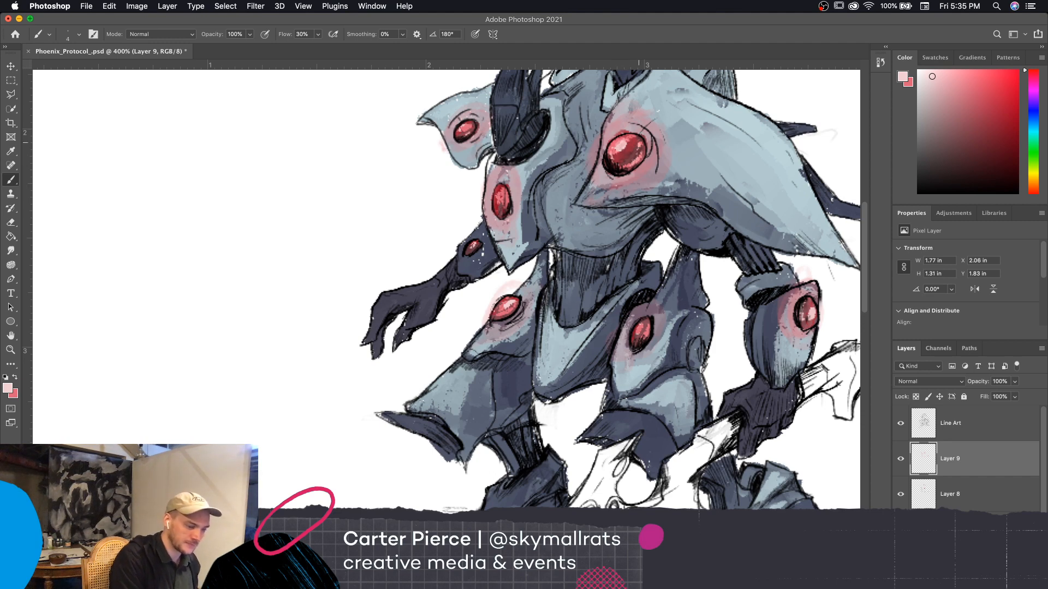
Sample light blue from the large shoulder plate and touch up the upper edge of the smaller shoulder plate
{"action": "mouse_move", "coordinate": [725, 299]}
{"action": "left_mouse_down"}
{"action": "mouse_move", "coordinate": [773, 341]}
{"action": "mouse_move", "coordinate": [732, 376]}
{"action": "left_mouse_up"}
{"action": "key", "text": "super+minus"}
{"action": "key", "text": "super+minus"}
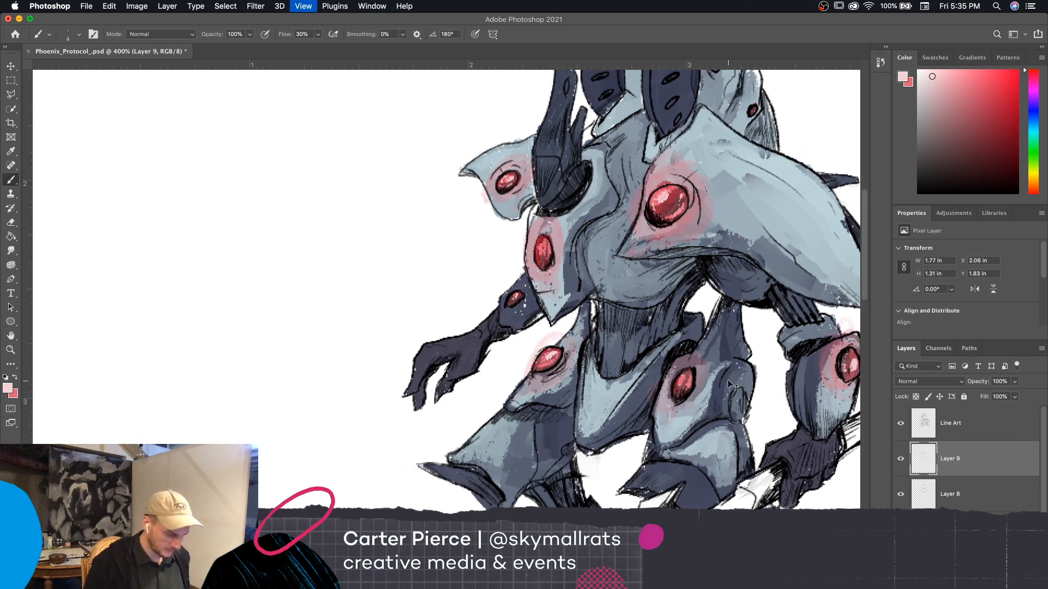
{"action": "key", "text": "super+plus"}
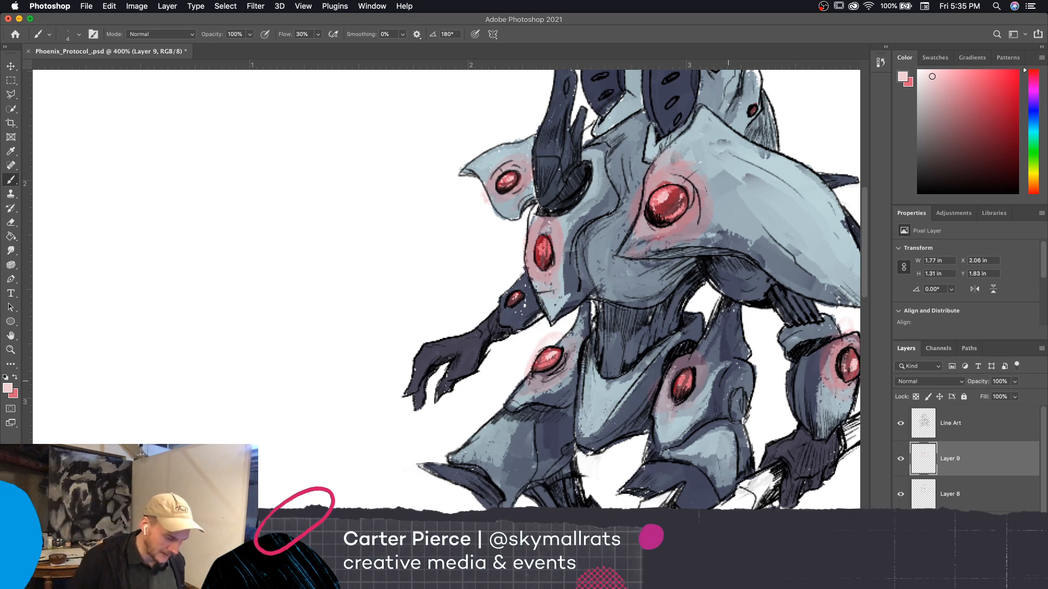
{"action": "key", "text": "i"}
{"action": "left_click", "coordinate": [805, 236]}
{"action": "key", "text": "b"}
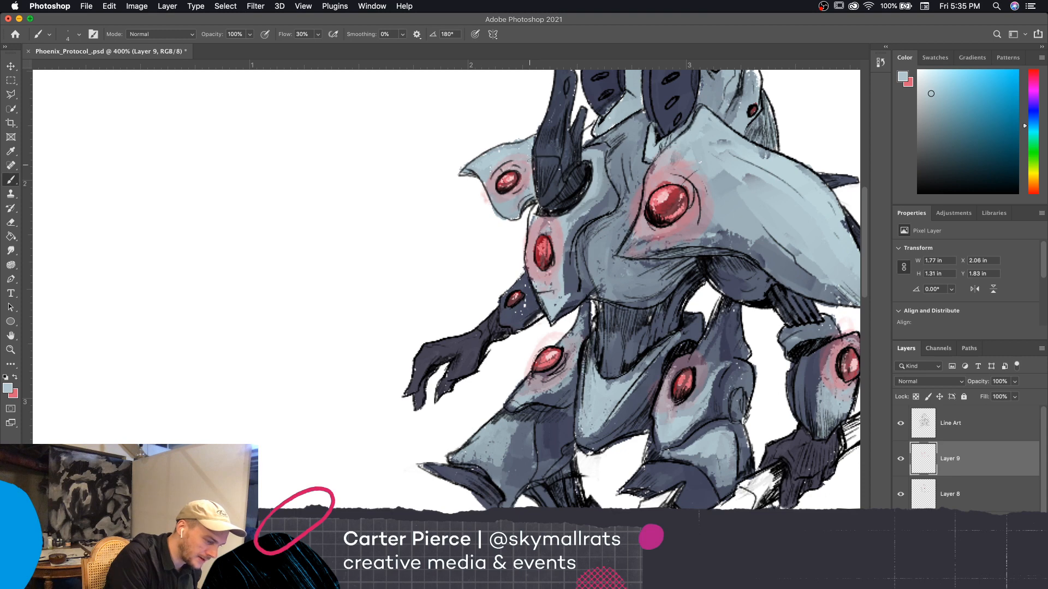
{"action": "left_click", "coordinate": [526, 148]}
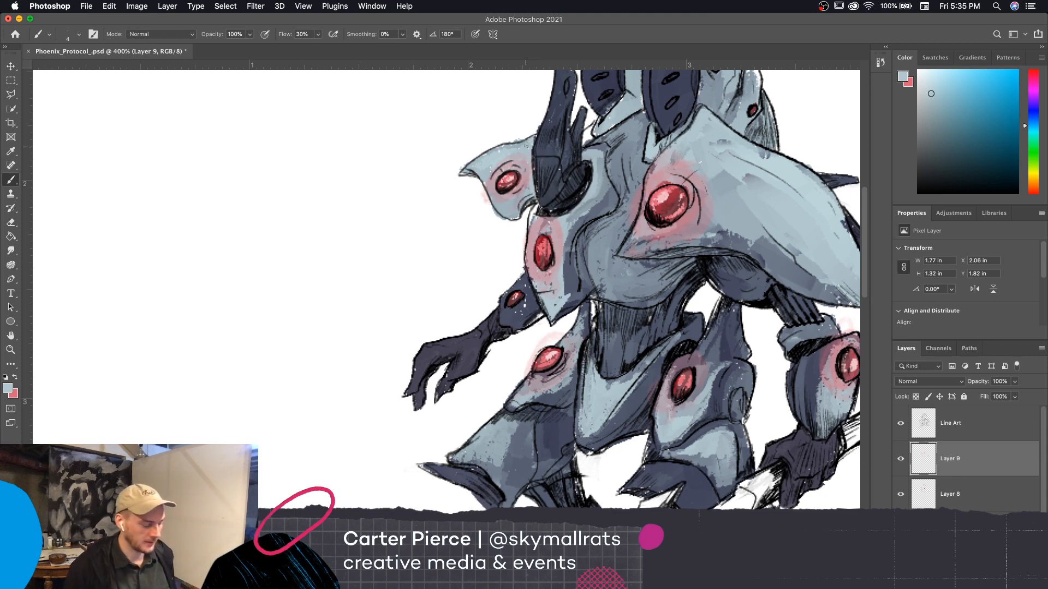
Paint light blue and slightly darker blue touches on the collar armor and the head crest, enlarging the brush for the crest
{"action": "left_click_drag", "start_coordinate": [737, 410], "coordinate": [694, 465]}
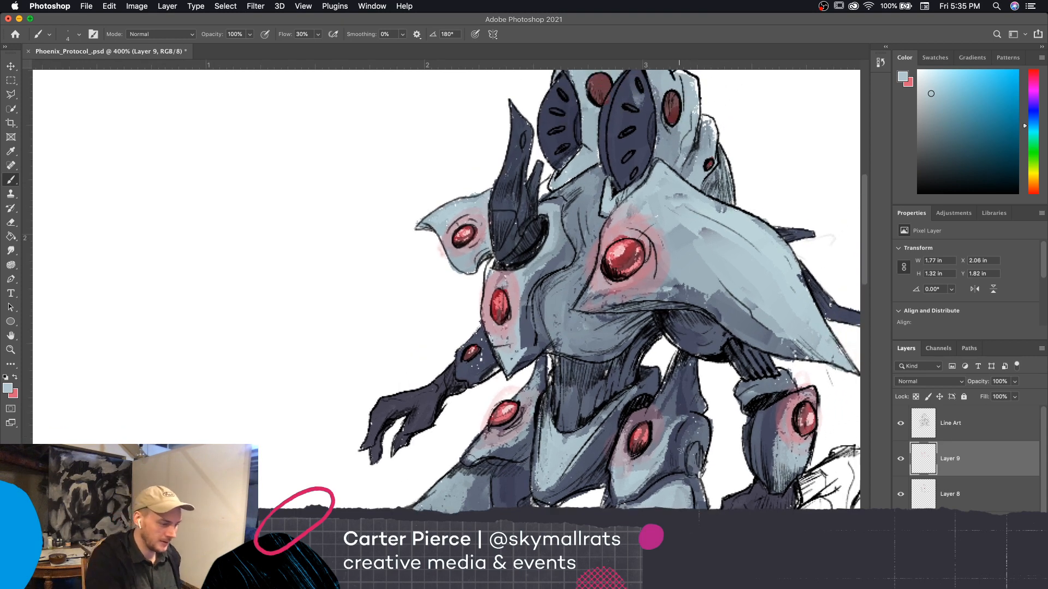
{"action": "left_click", "coordinate": [596, 155]}
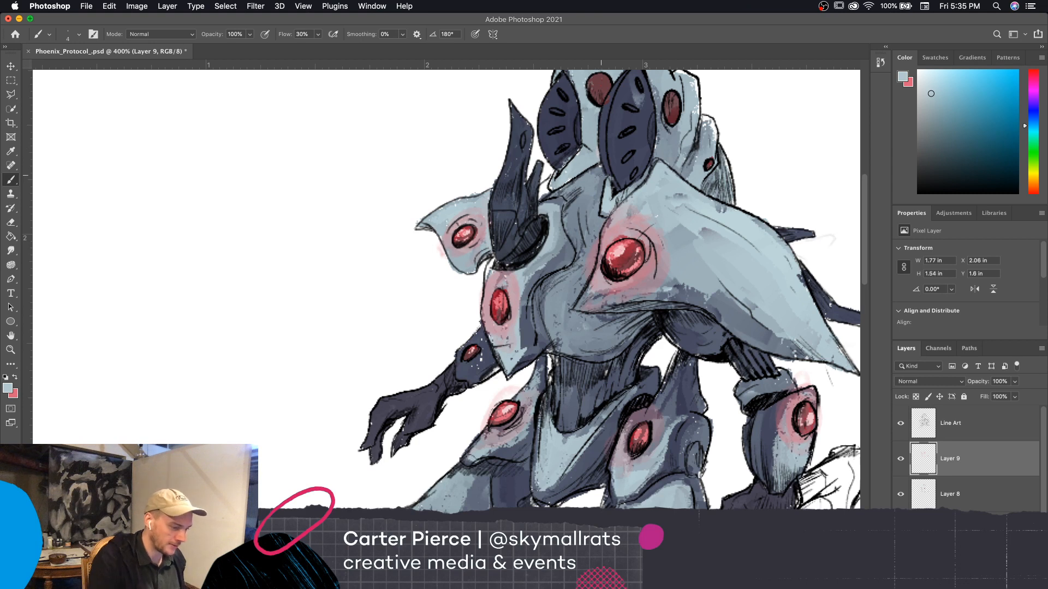
{"action": "left_click", "coordinate": [594, 131], "text": "alt"}
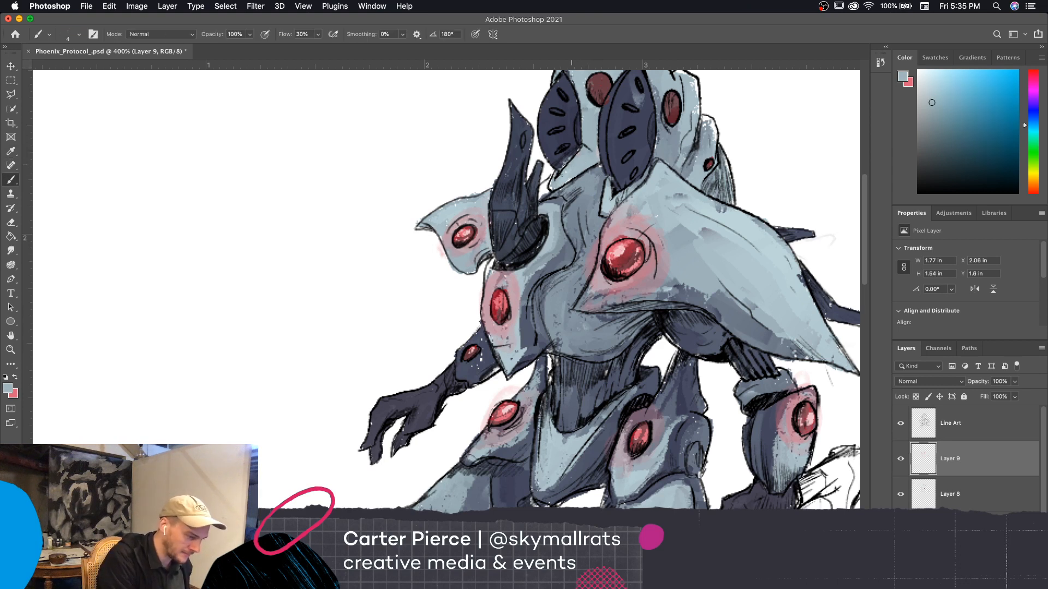
{"action": "left_click_drag", "start_coordinate": [571, 166], "coordinate": [544, 196]}
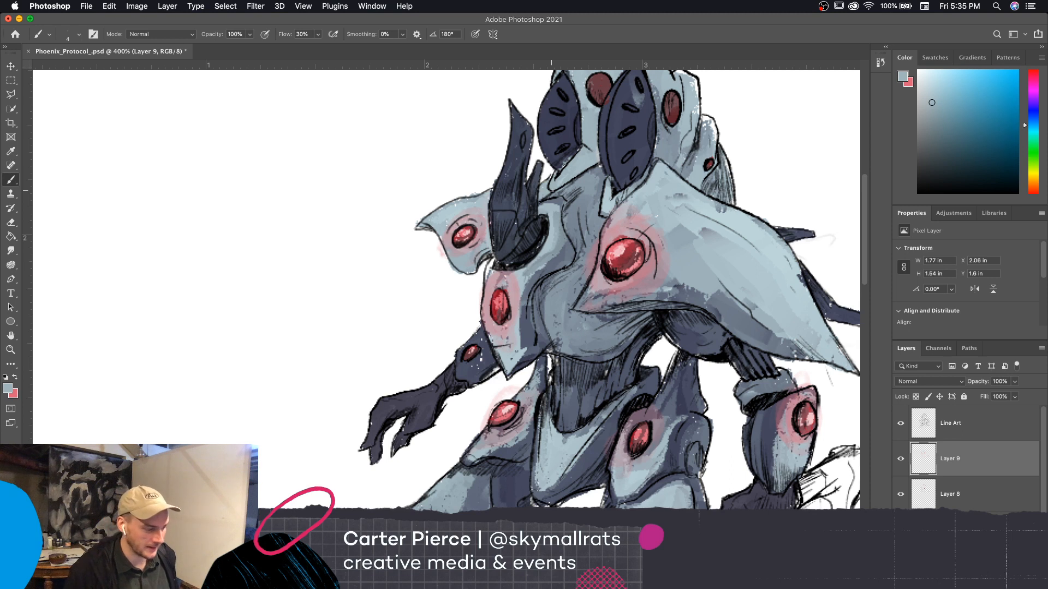
{"action": "left_click_drag", "start_coordinate": [656, 148], "coordinate": [652, 92]}
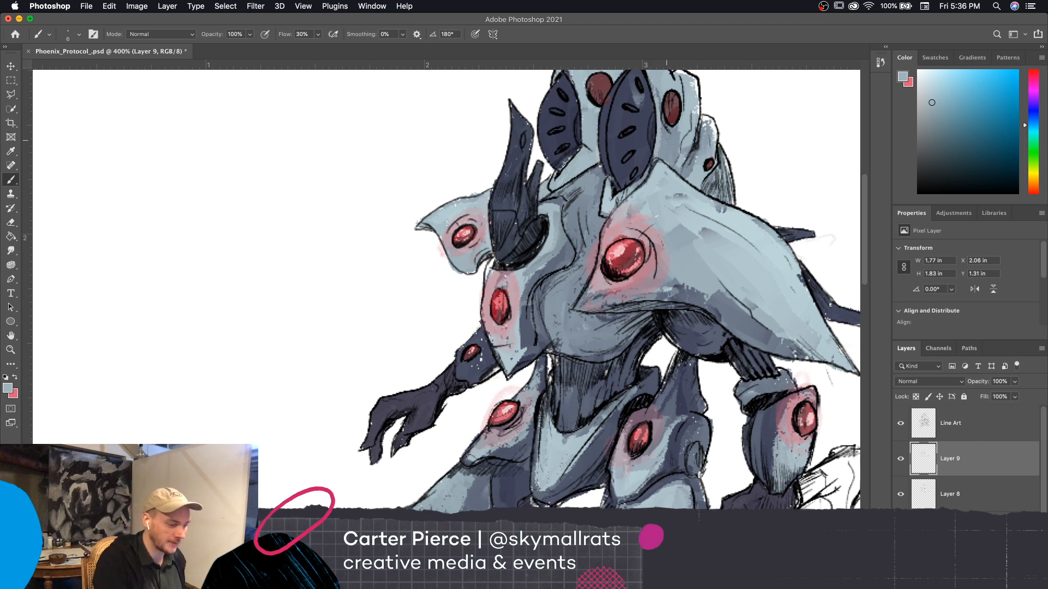
{"action": "left_click_drag", "start_coordinate": [675, 136], "coordinate": [667, 163]}
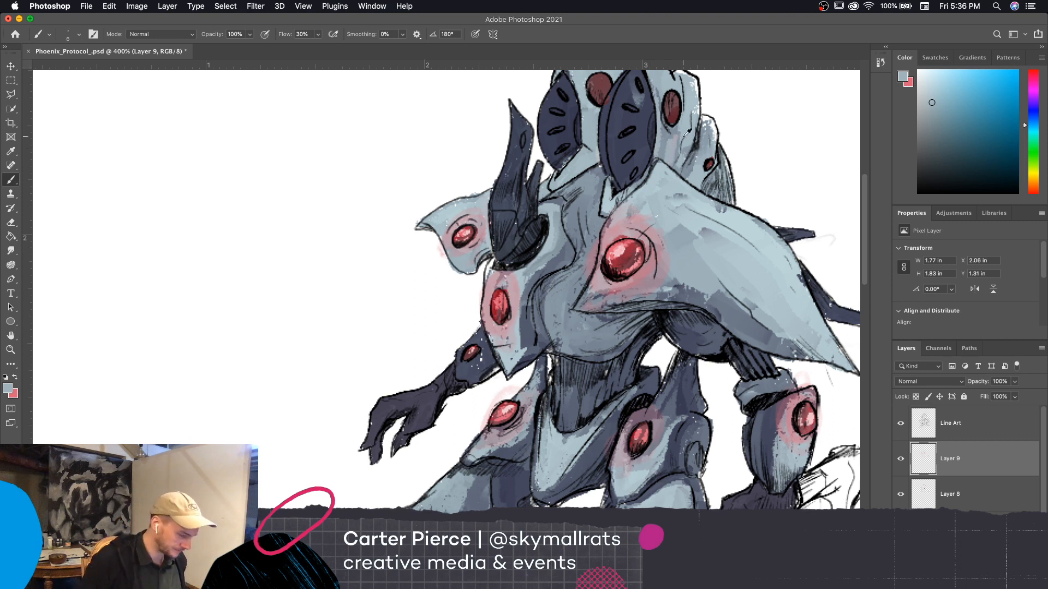
Sample blues from the chest armor and paint them along the pointed chest plate and around the horn's base
{"action": "key", "text": "super+minus"}
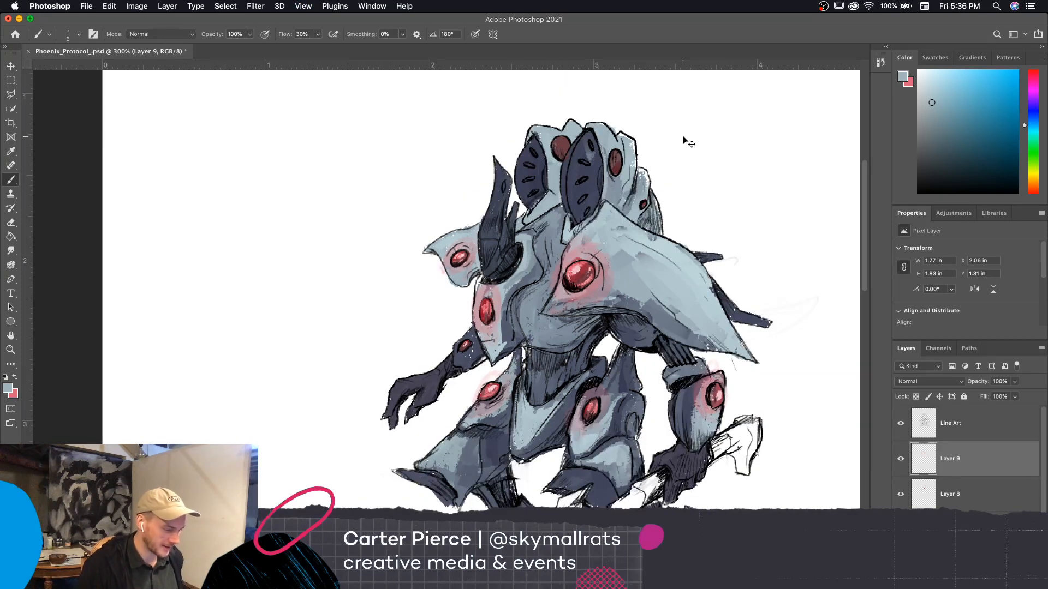
{"action": "key", "text": "super+plus"}
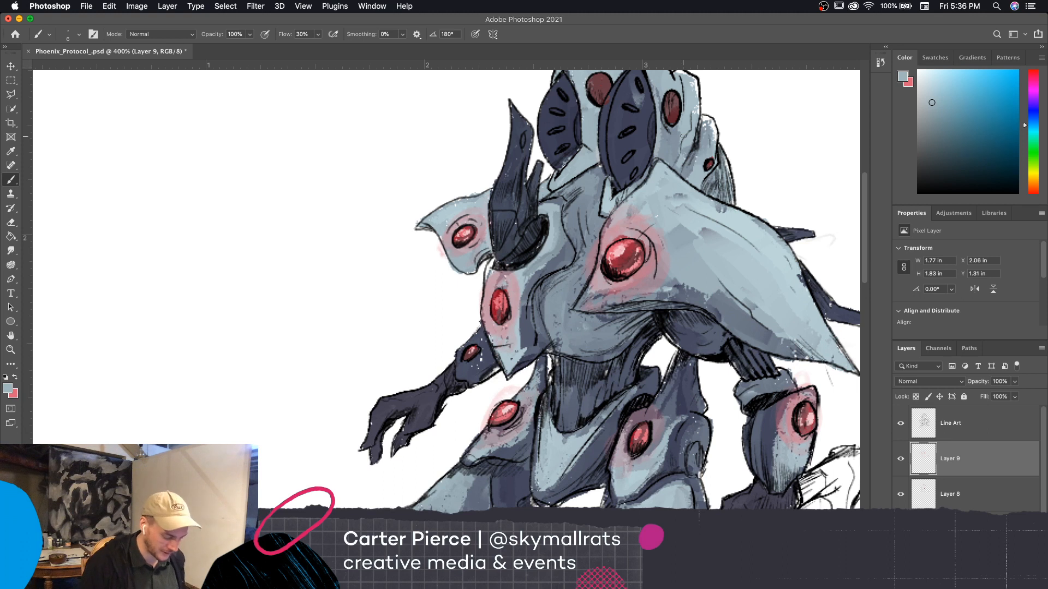
{"action": "left_click_drag", "start_coordinate": [519, 355], "coordinate": [527, 307]}
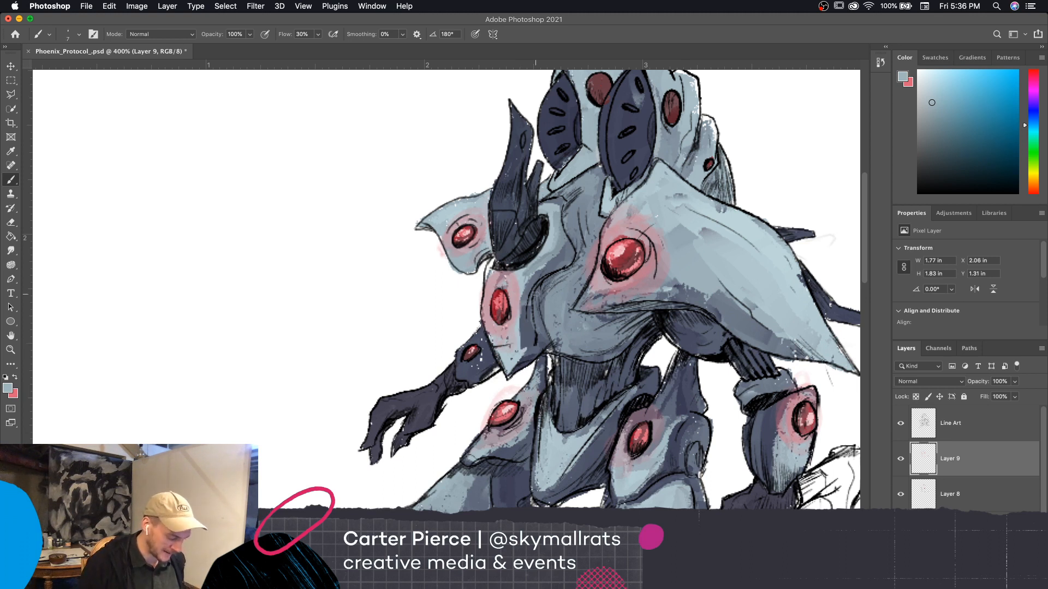
{"action": "key", "text": "i"}
{"action": "left_click", "coordinate": [513, 355]}
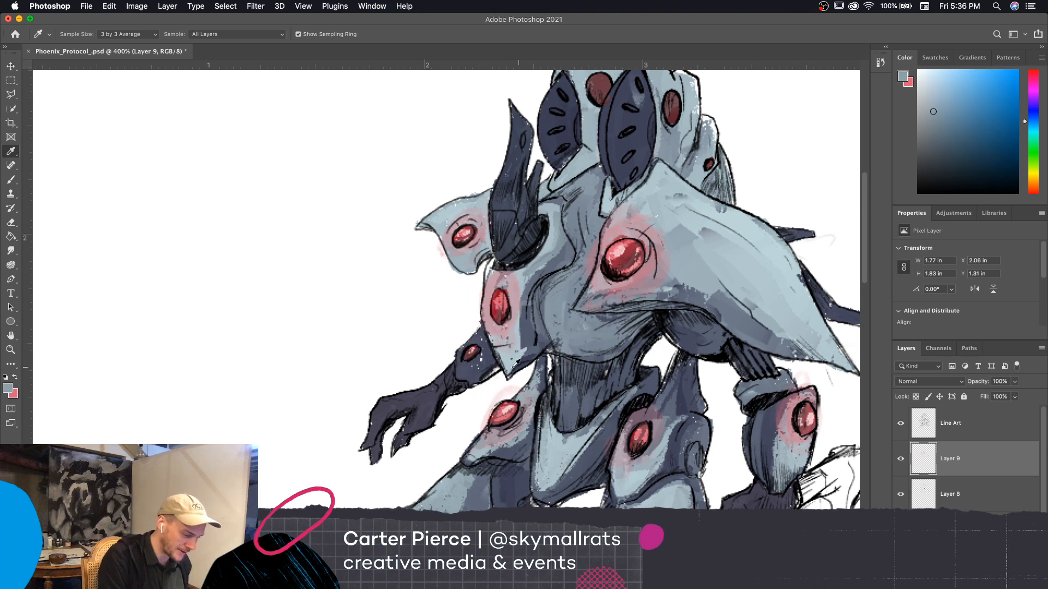
{"action": "left_click", "coordinate": [507, 360]}
{"action": "key", "text": "b"}
{"action": "mouse_move", "coordinate": [517, 353]}
{"action": "left_mouse_down"}
{"action": "mouse_move", "coordinate": [534, 272]}
{"action": "mouse_move", "coordinate": [563, 251]}
{"action": "left_mouse_up"}
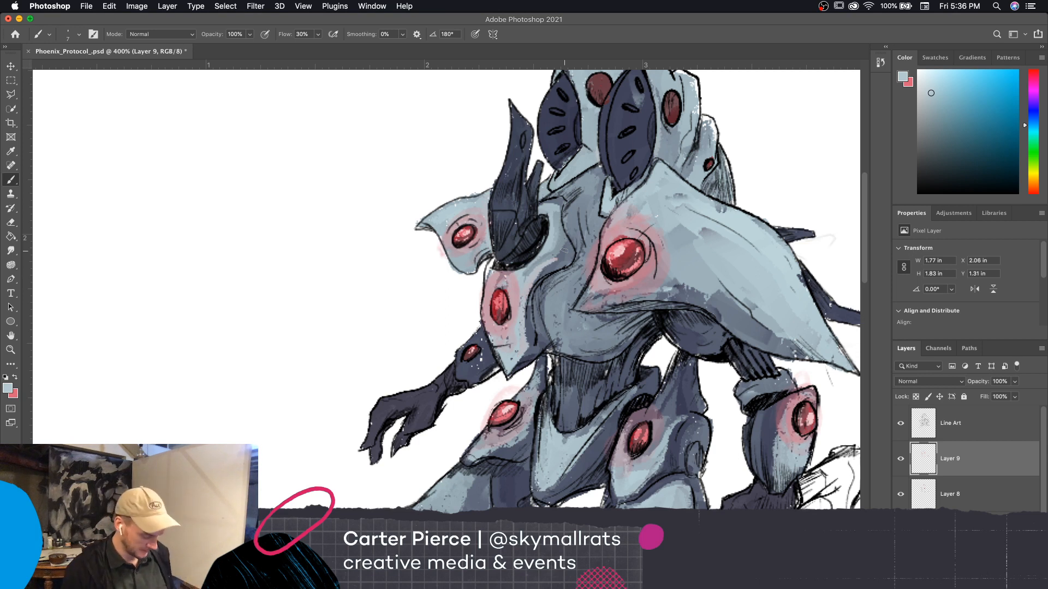
{"action": "left_click", "coordinate": [551, 239], "text": "alt"}
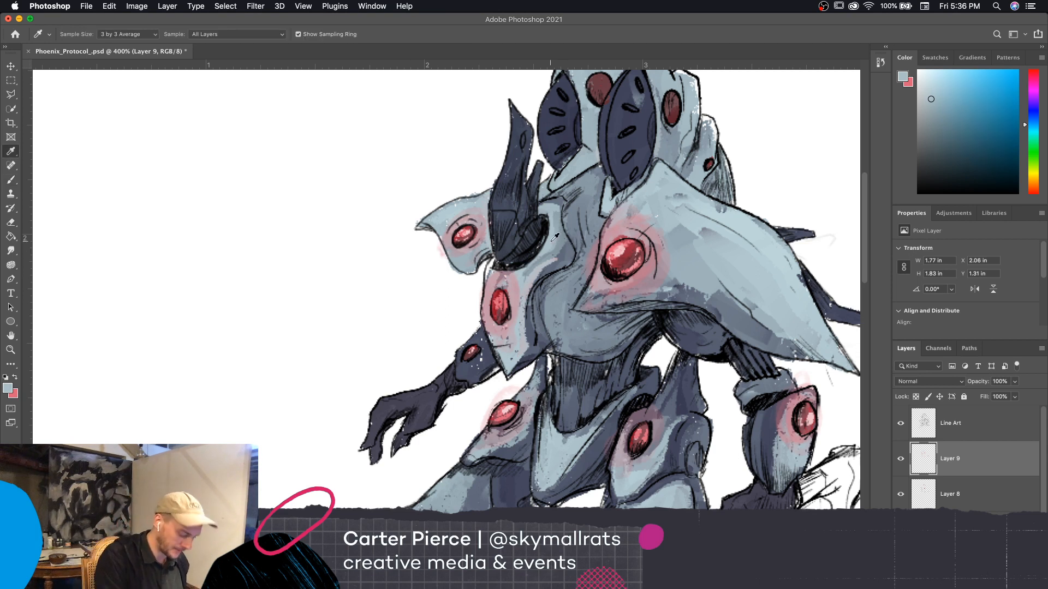
{"action": "mouse_move", "coordinate": [556, 259]}
{"action": "left_mouse_down"}
{"action": "mouse_move", "coordinate": [564, 243]}
{"action": "mouse_move", "coordinate": [528, 276]}
{"action": "left_mouse_up"}
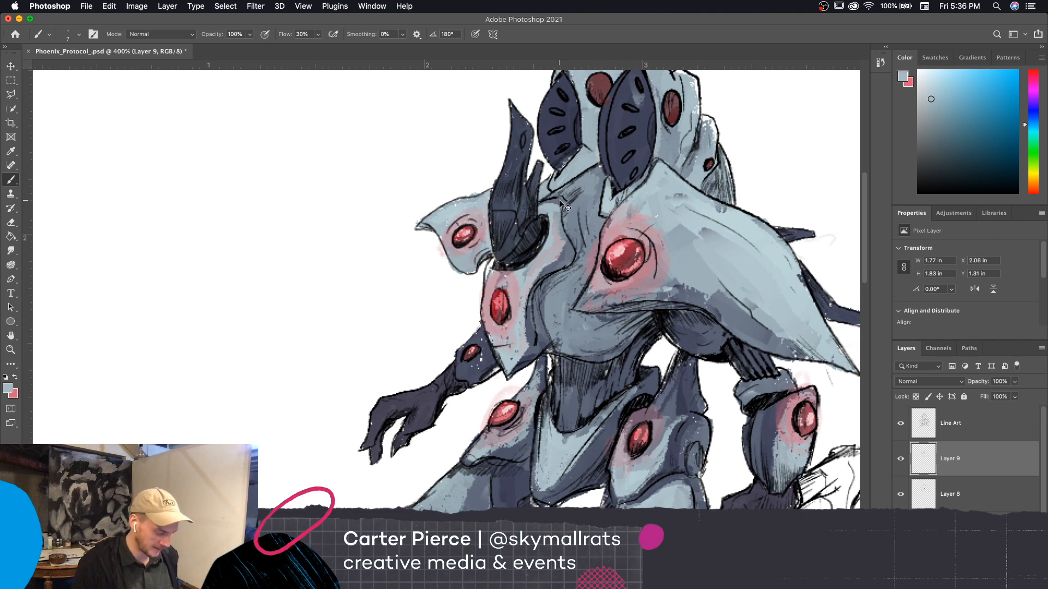
Sample a muted blue-gray from the thigh armor and return to the brush
{"action": "key", "text": "super+minus"}
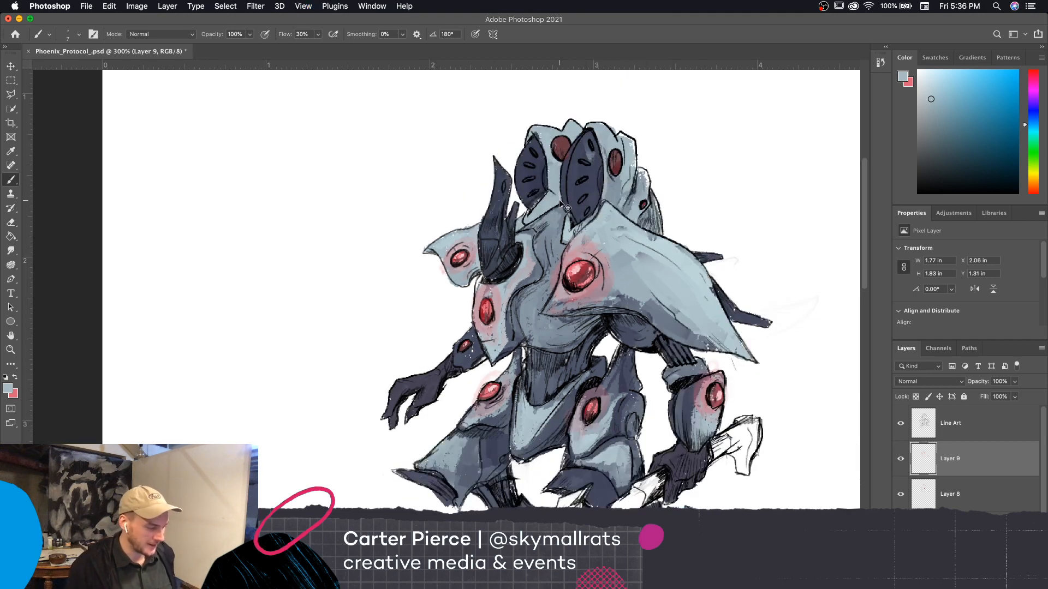
{"action": "key", "text": "super+minus"}
{"action": "key", "text": "super+equal"}
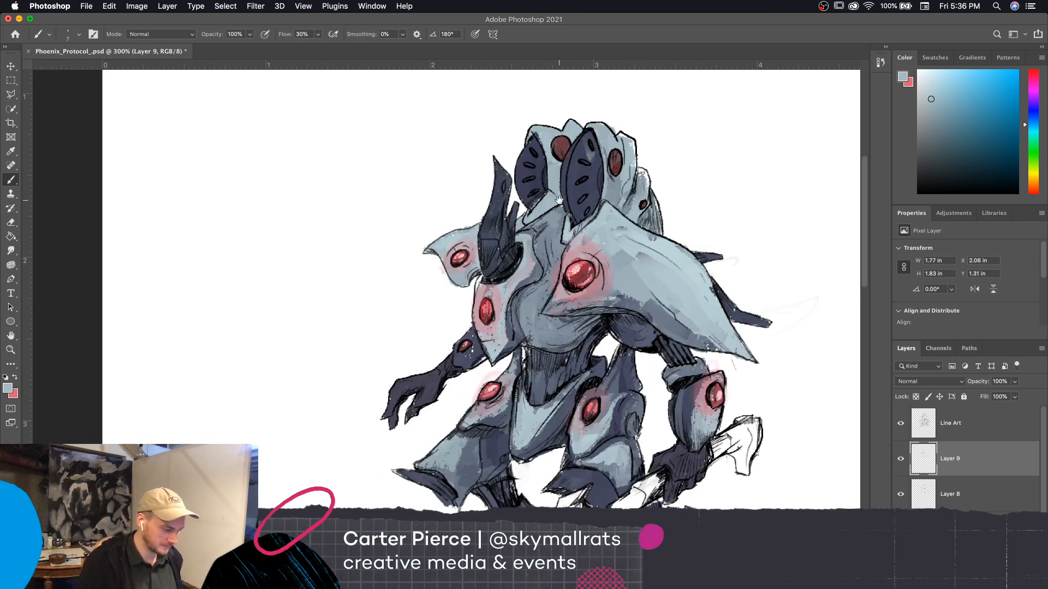
{"action": "left_click_drag", "start_coordinate": [780, 504], "coordinate": [757, 441]}
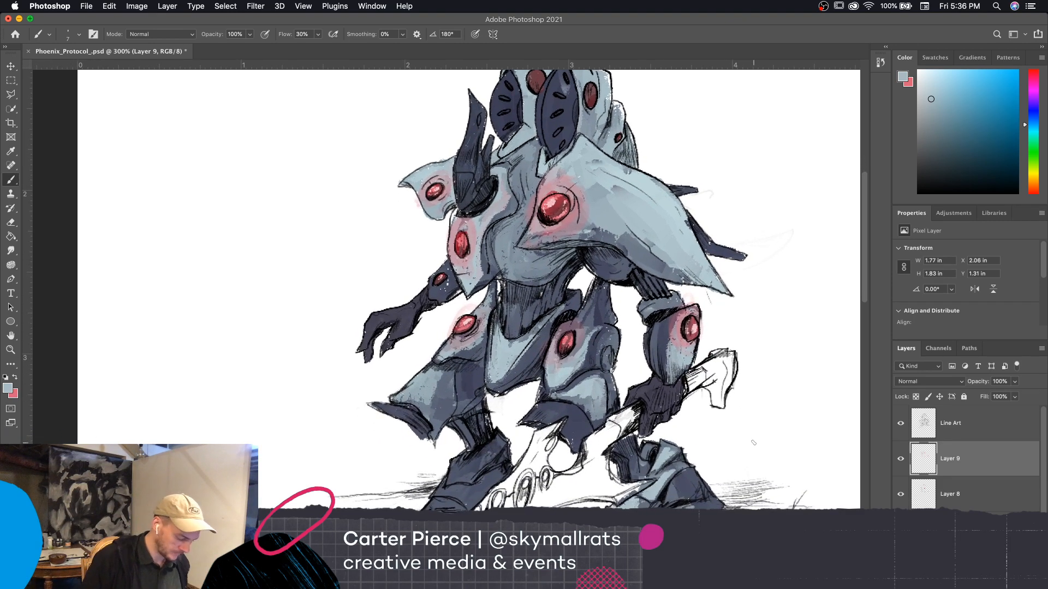
{"action": "key", "text": "i"}
{"action": "left_click", "coordinate": [570, 366]}
{"action": "left_click", "coordinate": [476, 341]}
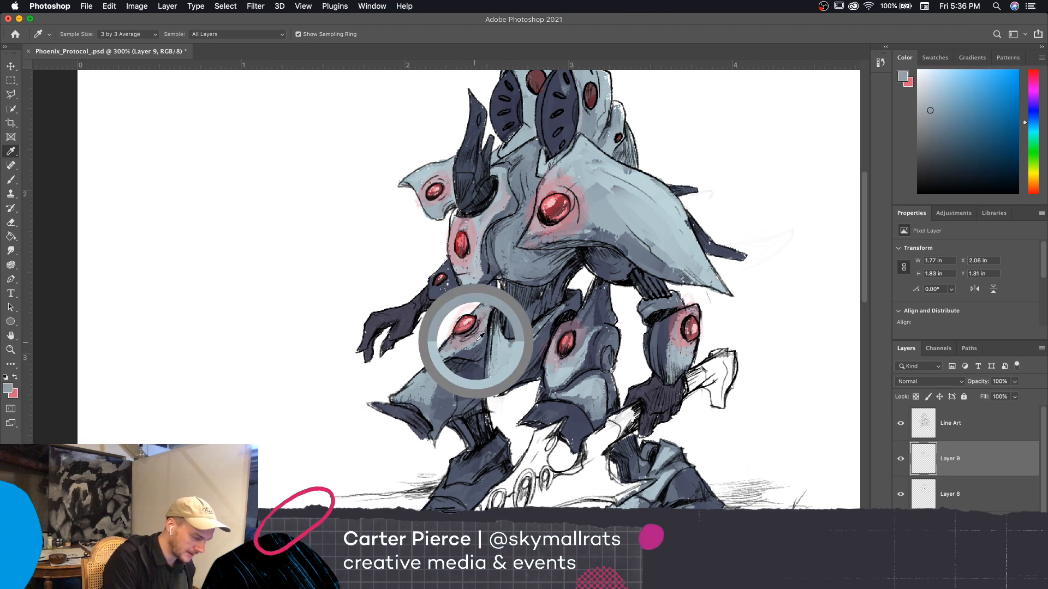
{"action": "left_click_drag", "start_coordinate": [479, 339], "coordinate": [484, 343]}
{"action": "key", "text": "b"}
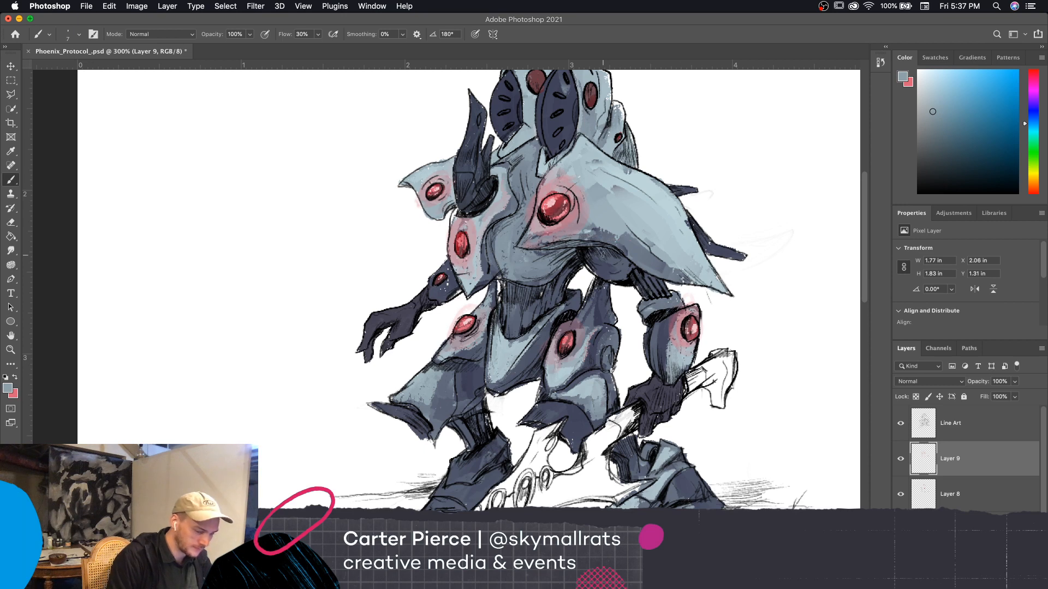
Examine the whole colored figure at 100% zoom and the legs and sword at 300%
{"action": "scroll", "coordinate": [780, 367], "scroll_direction": "down", "scroll_amount": 2}
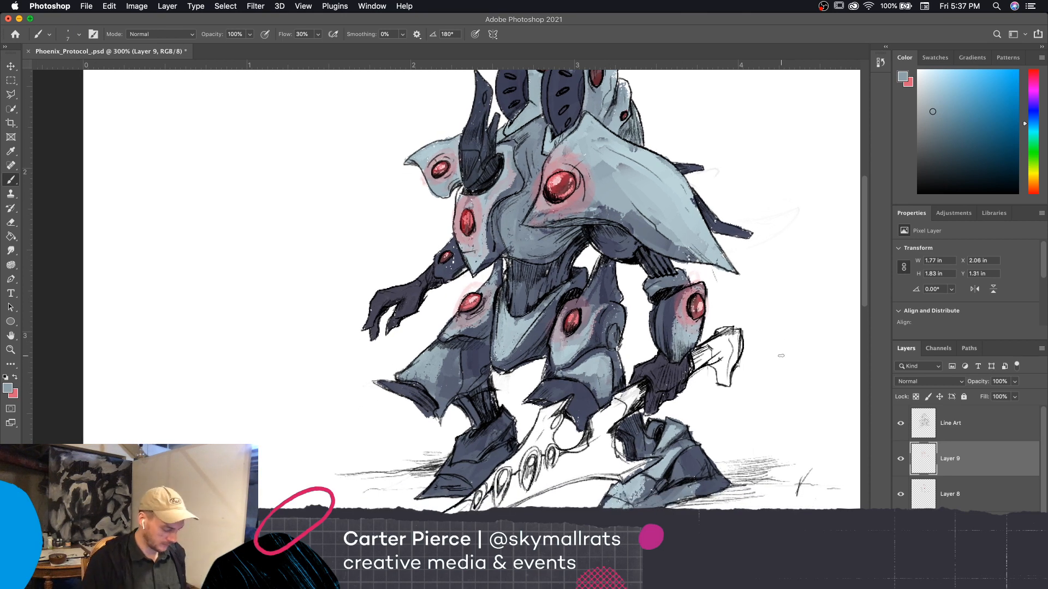
{"action": "key", "text": "ctrl+minus"}
{"action": "key", "text": "ctrl+minus"}
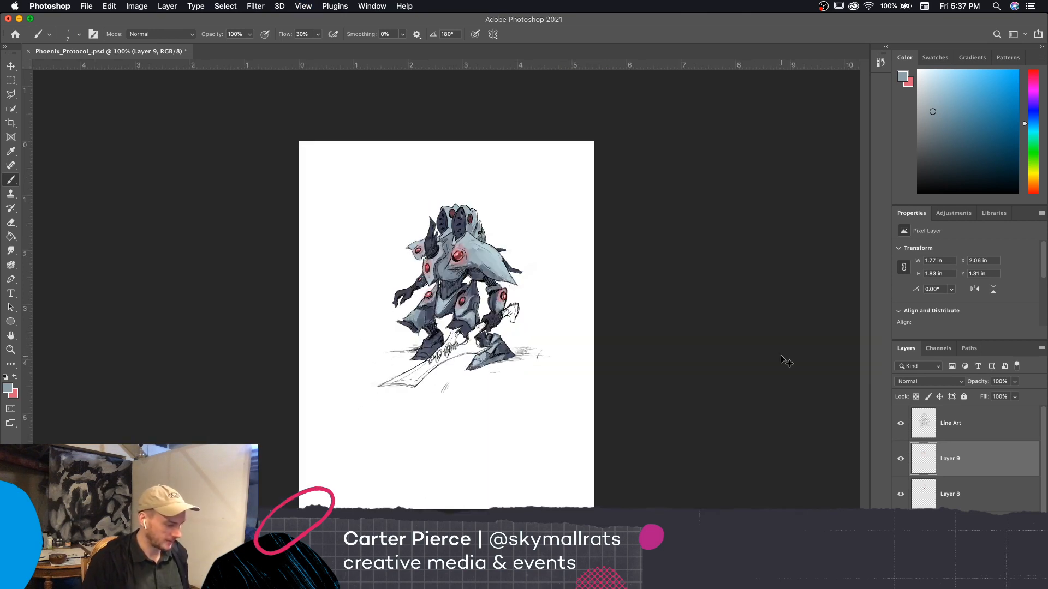
{"action": "key", "text": "ctrl+plus"}
{"action": "key", "text": "ctrl+plus"}
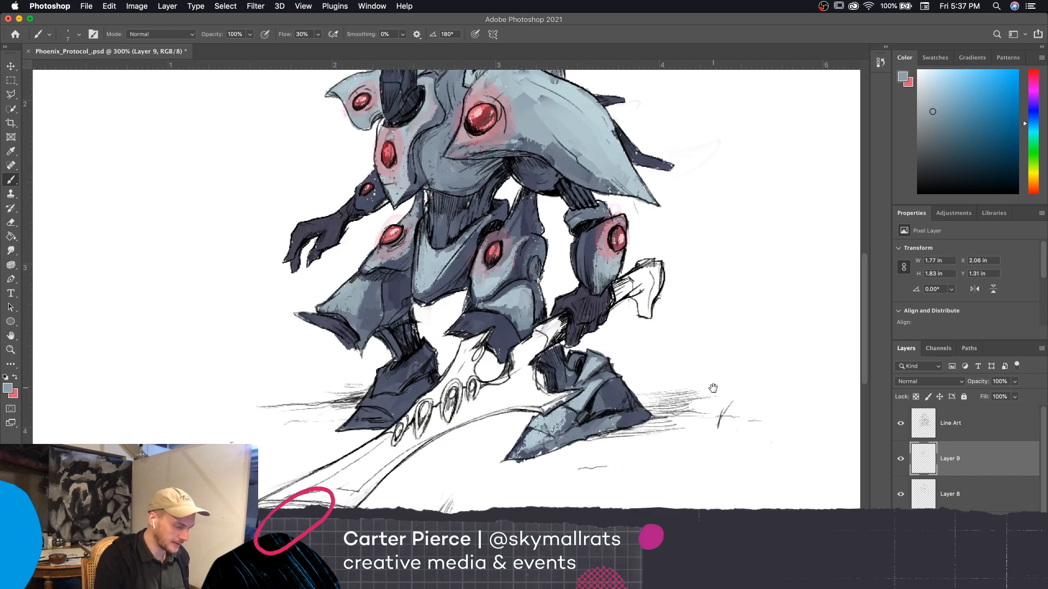
{"action": "left_click_drag", "start_coordinate": [713, 388], "coordinate": [728, 430]}
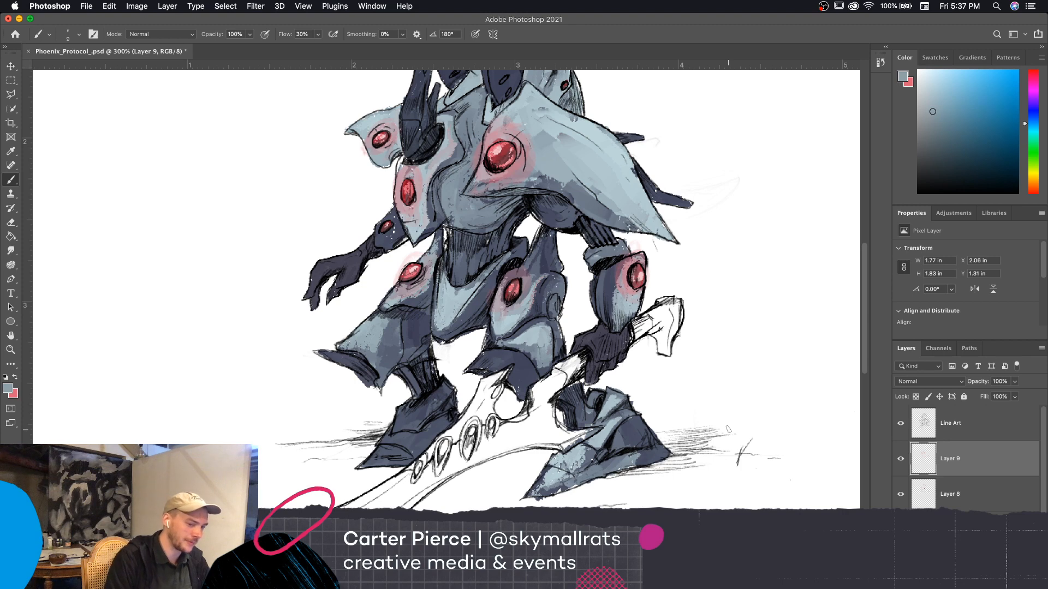
Choose the Everything brush from the Extinction Entity set, leaving the foreground color as it is
{"action": "left_click", "coordinate": [10, 389]}
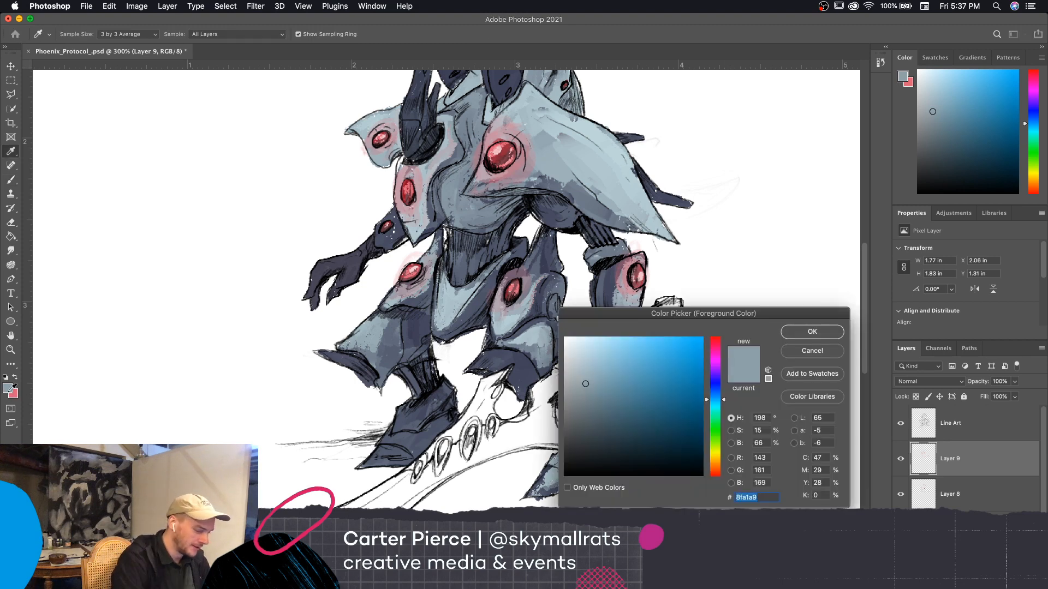
{"action": "left_click", "coordinate": [811, 364]}
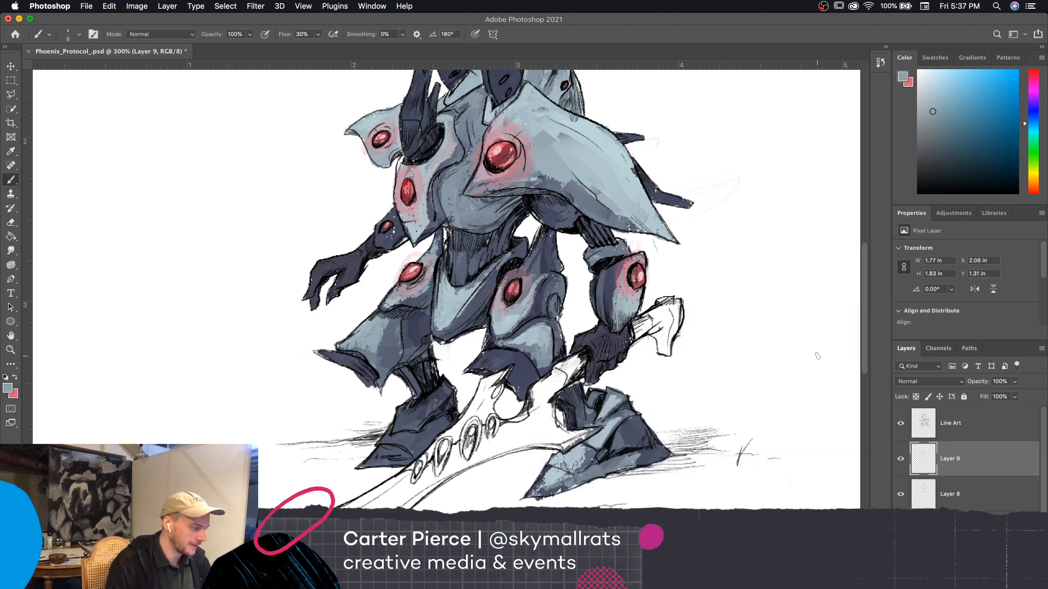
{"action": "left_click", "coordinate": [79, 35]}
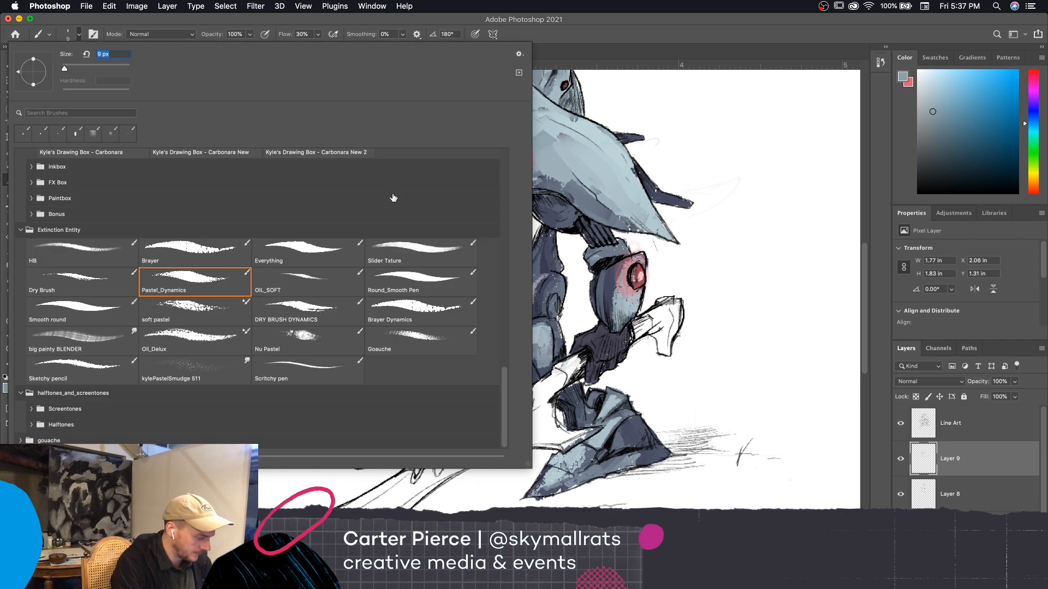
{"action": "left_click", "coordinate": [402, 281]}
{"action": "left_click", "coordinate": [312, 291]}
{"action": "left_click", "coordinate": [313, 252]}
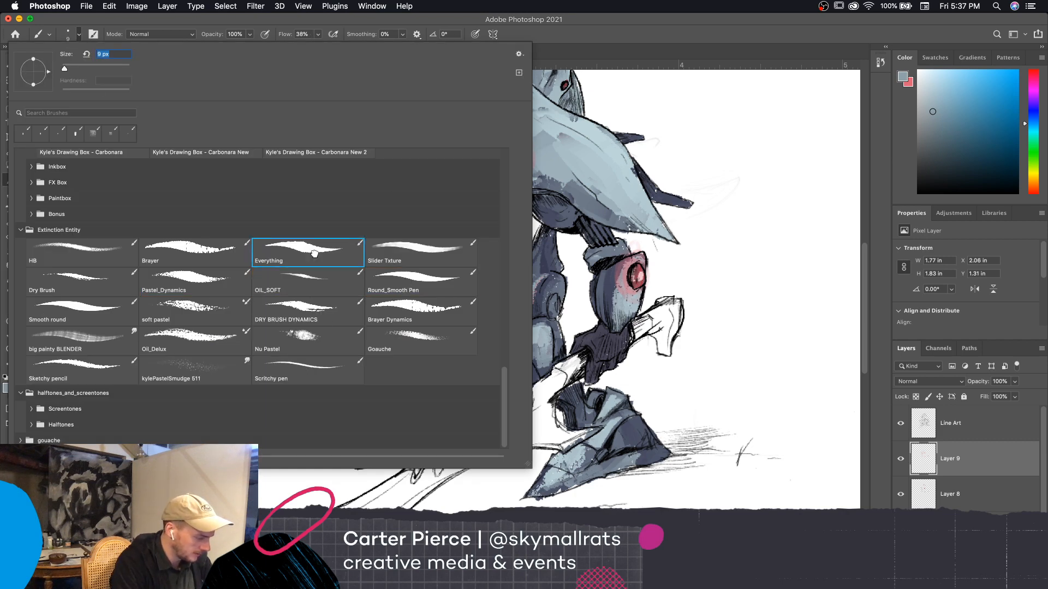
{"action": "left_click", "coordinate": [218, 284]}
{"action": "left_click", "coordinate": [302, 259]}
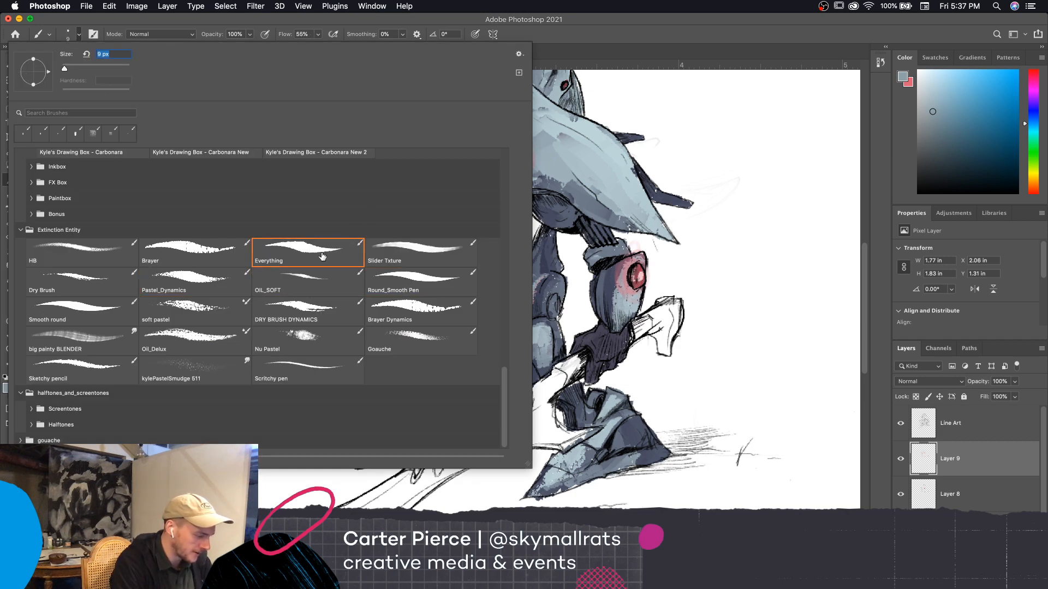
{"action": "key", "text": "Return"}
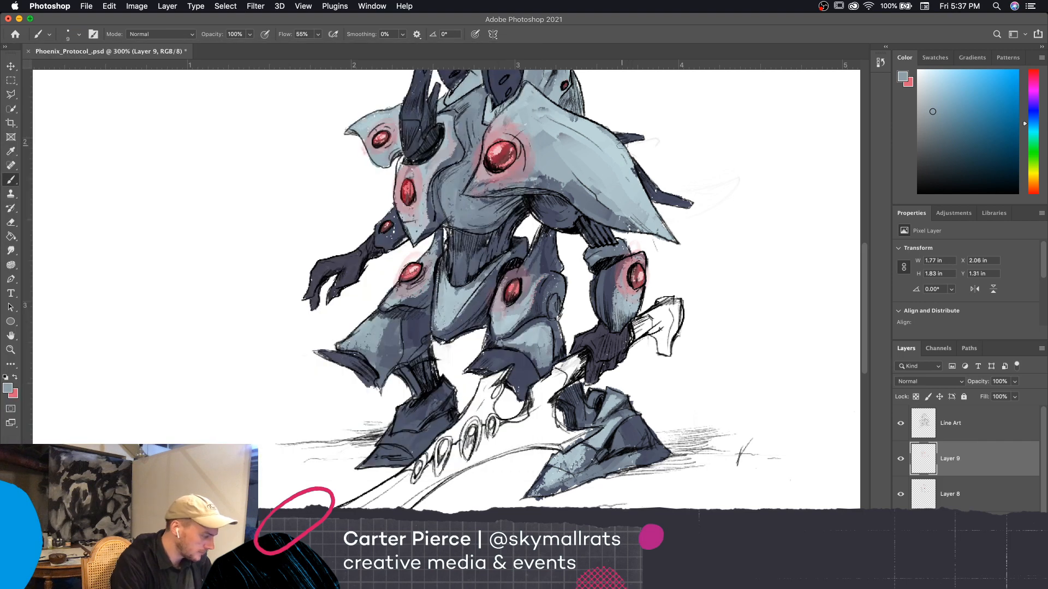
Swap to the pink color, lower the brush opacity to 16%, and paint a soft glow around the armor's red discs with an enlarged brush
{"action": "left_click", "coordinate": [15, 377]}
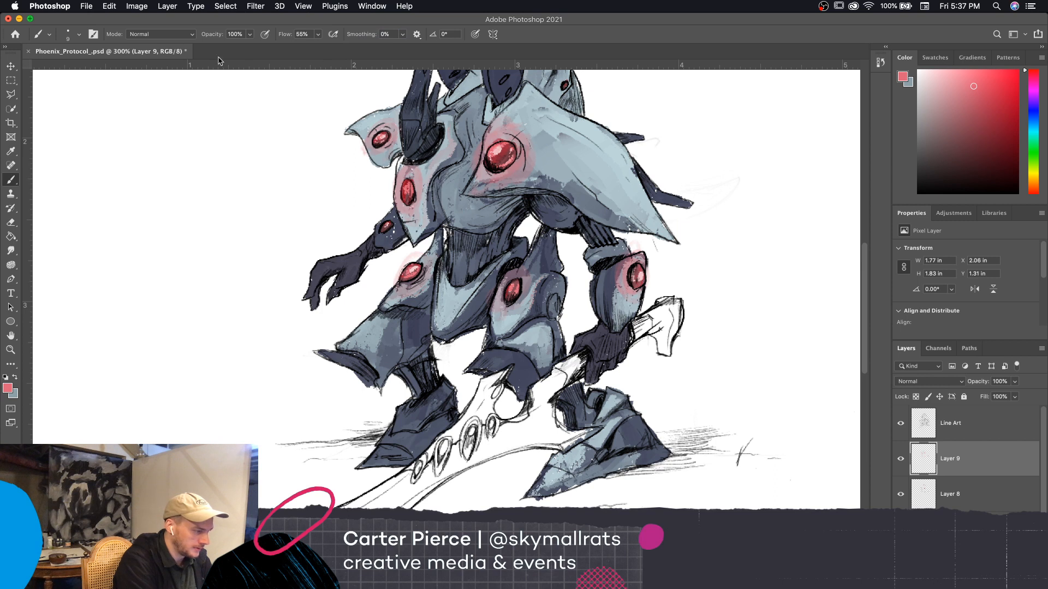
{"action": "left_click_drag", "start_coordinate": [213, 36], "coordinate": [171, 69]}
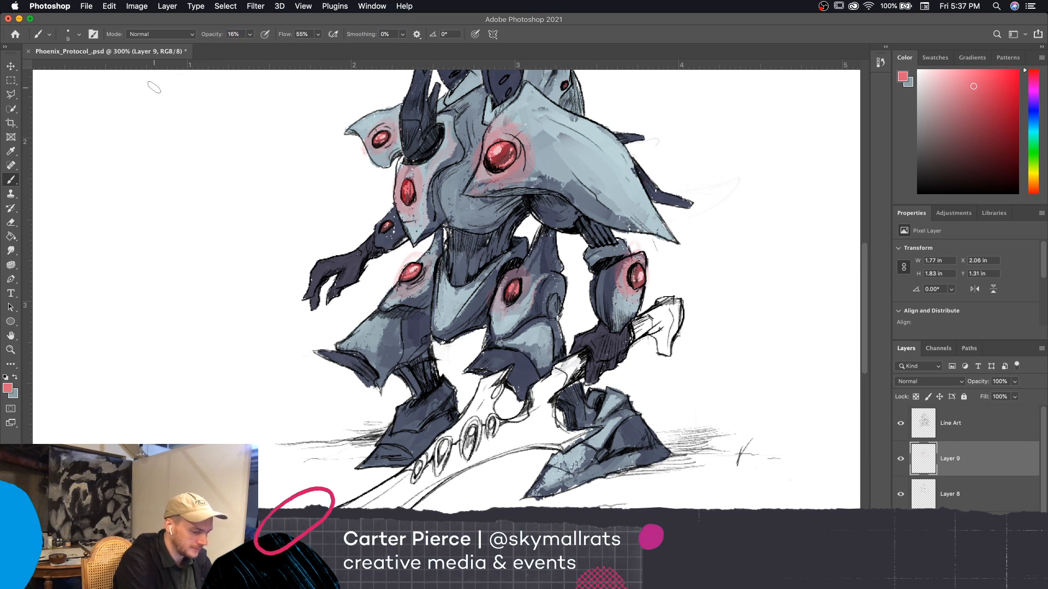
{"action": "key", "text": "bracketright"}
{"action": "key", "text": "bracketright"}
{"action": "key", "text": "bracketright"}
{"action": "key", "text": "bracketright"}
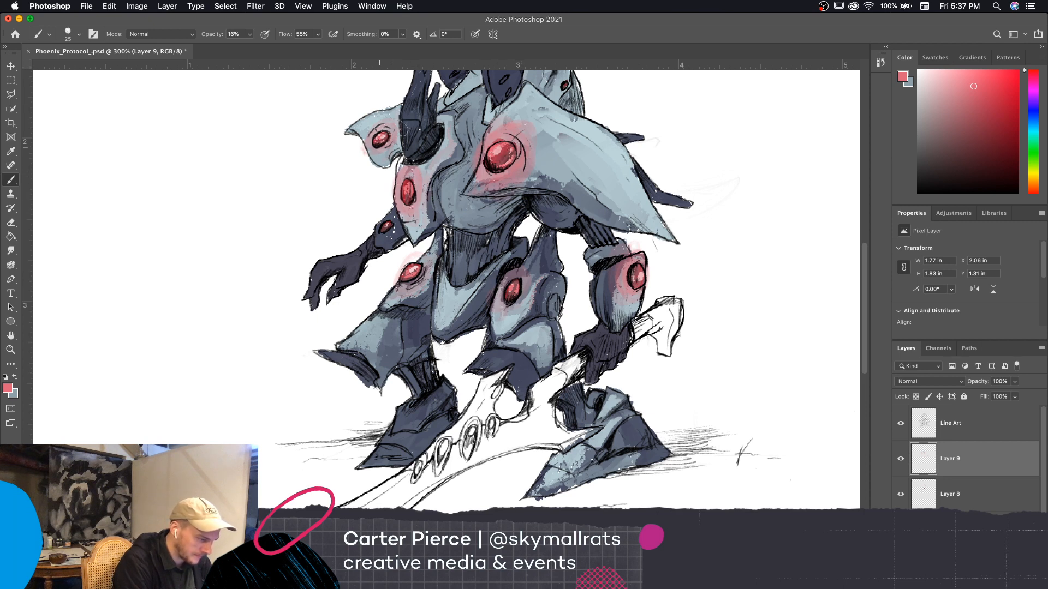
Paint a faint pink glow around the disc on the empty-handed forearm and the front thigh disc with a 10 px brush
{"action": "key", "text": "["}
{"action": "key", "text": "["}
{"action": "key", "text": "["}
{"action": "mouse_move", "coordinate": [378, 236]}
{"action": "left_mouse_down"}
{"action": "mouse_move", "coordinate": [398, 233]}
{"action": "mouse_move", "coordinate": [384, 217]}
{"action": "mouse_move", "coordinate": [387, 230]}
{"action": "mouse_move", "coordinate": [393, 208]}
{"action": "left_mouse_up"}
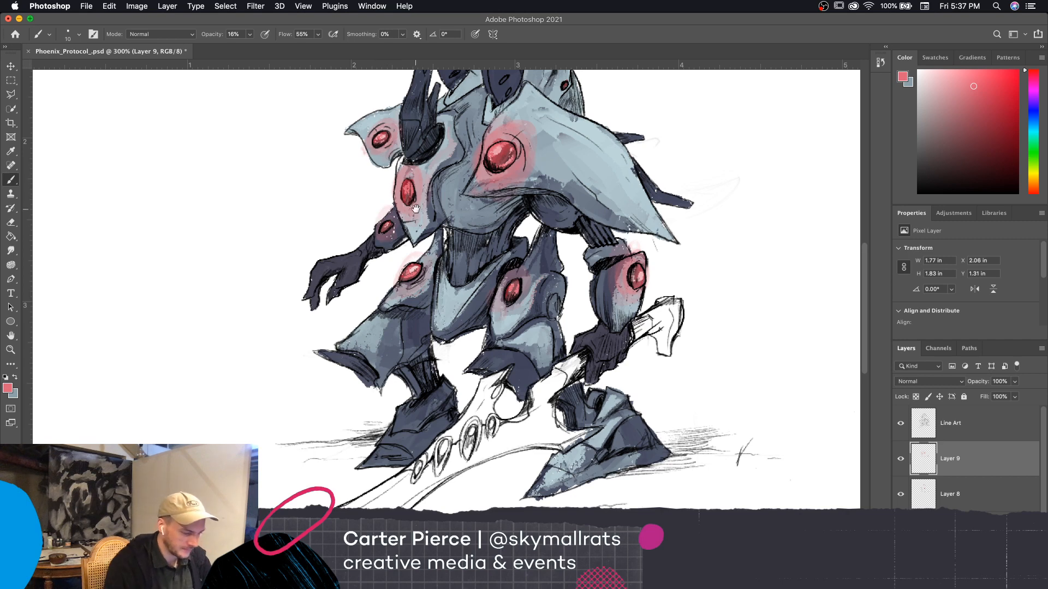
{"action": "left_click_drag", "start_coordinate": [721, 444], "coordinate": [734, 411]}
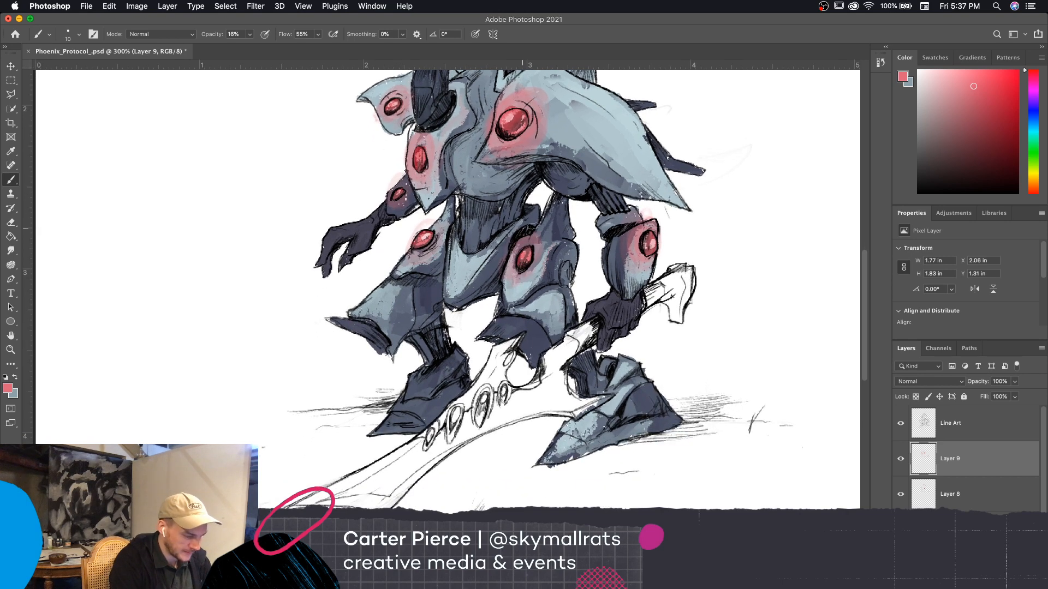
{"action": "mouse_move", "coordinate": [524, 267]}
{"action": "left_mouse_down"}
{"action": "mouse_move", "coordinate": [512, 290]}
{"action": "mouse_move", "coordinate": [497, 285]}
{"action": "mouse_move", "coordinate": [498, 267]}
{"action": "mouse_move", "coordinate": [511, 279]}
{"action": "left_mouse_up"}
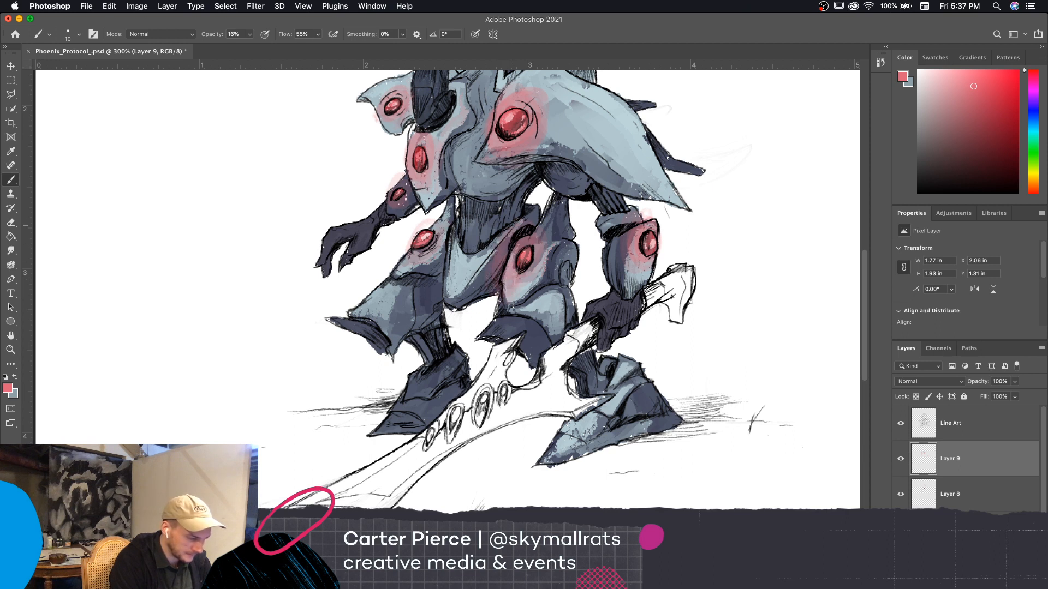
Brush faint pink reflected light onto the pelvis plate and down the rear leg's armor, adjusting the brush size between areas
{"action": "key", "text": "bracketright"}
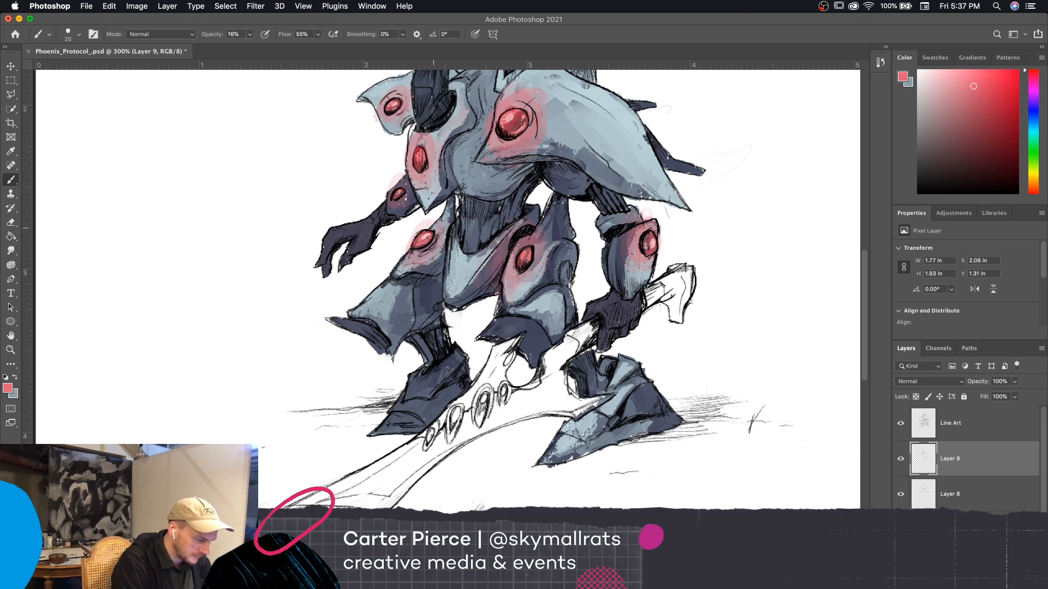
{"action": "key", "text": "bracketleft"}
{"action": "key", "text": "bracketleft"}
{"action": "key", "text": "bracketleft"}
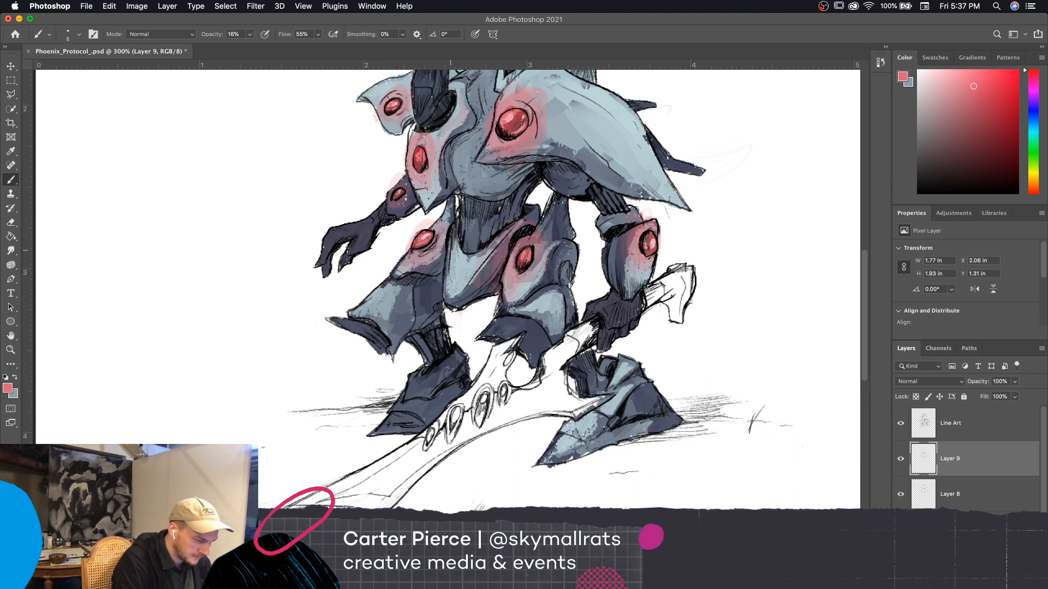
{"action": "left_click_drag", "start_coordinate": [409, 295], "coordinate": [404, 330]}
{"action": "key", "text": "bracketright"}
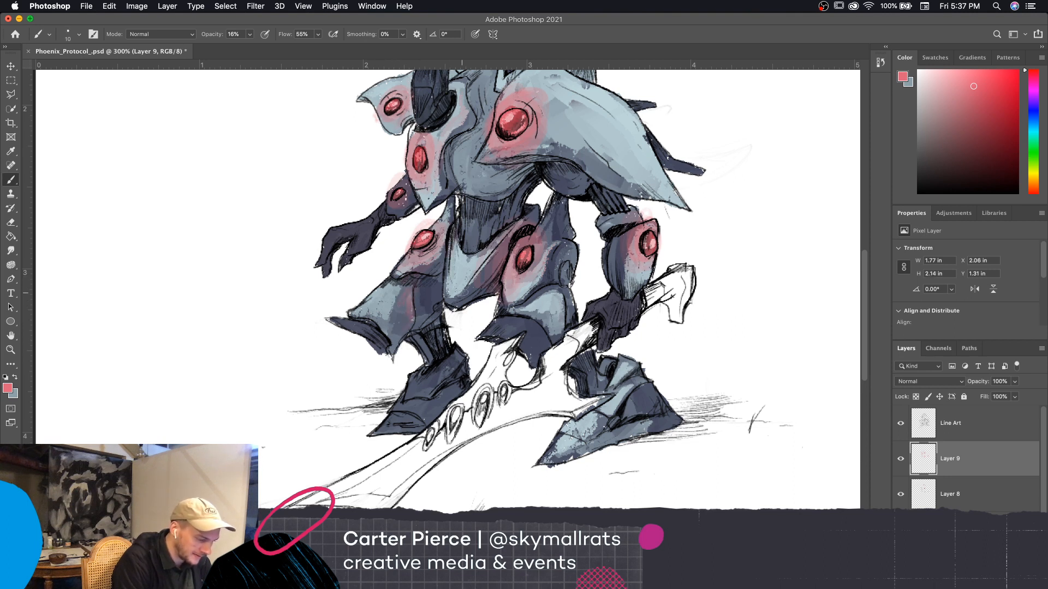
{"action": "key", "text": "bracketleft"}
{"action": "key", "text": "bracketleft"}
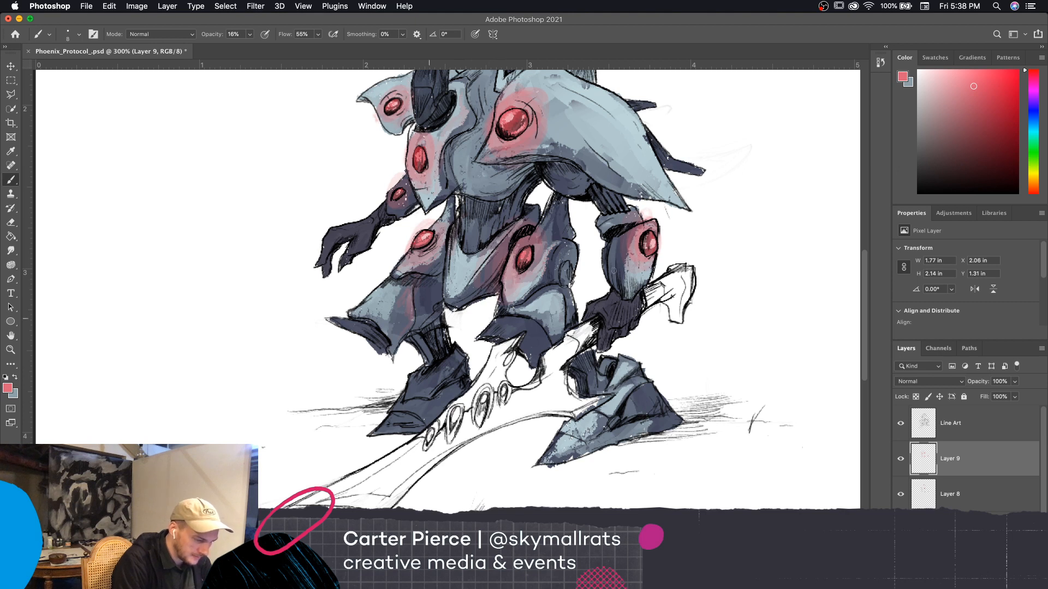
Add faint pink reflected light to the lower chest, horn and dark head fins, reducing the brush size for the head
{"action": "scroll", "coordinate": [605, 296], "scroll_direction": "up", "scroll_amount": 3}
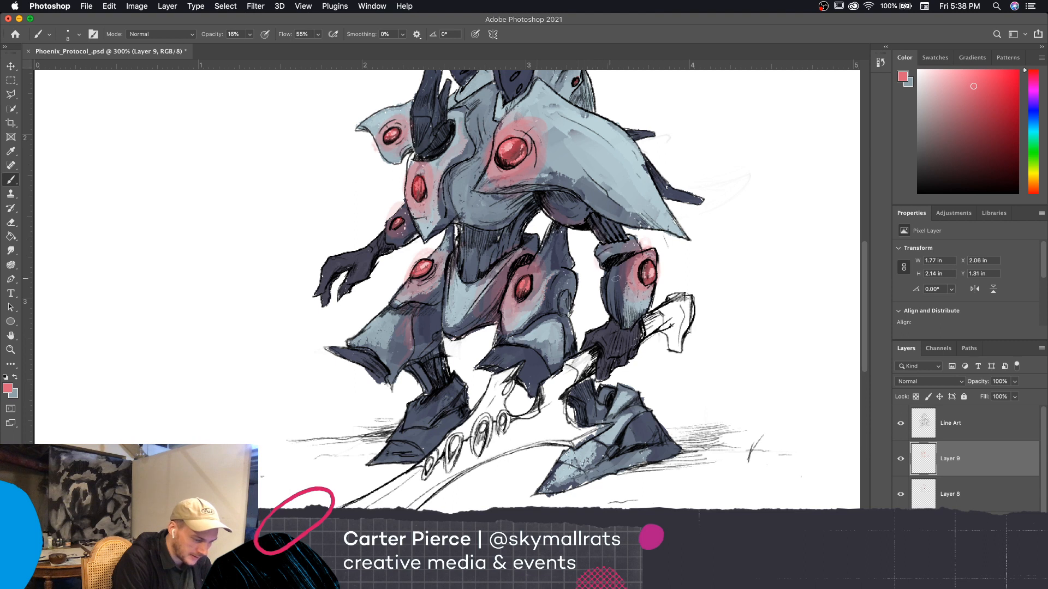
{"action": "scroll", "coordinate": [707, 383], "scroll_direction": "up", "scroll_amount": 5}
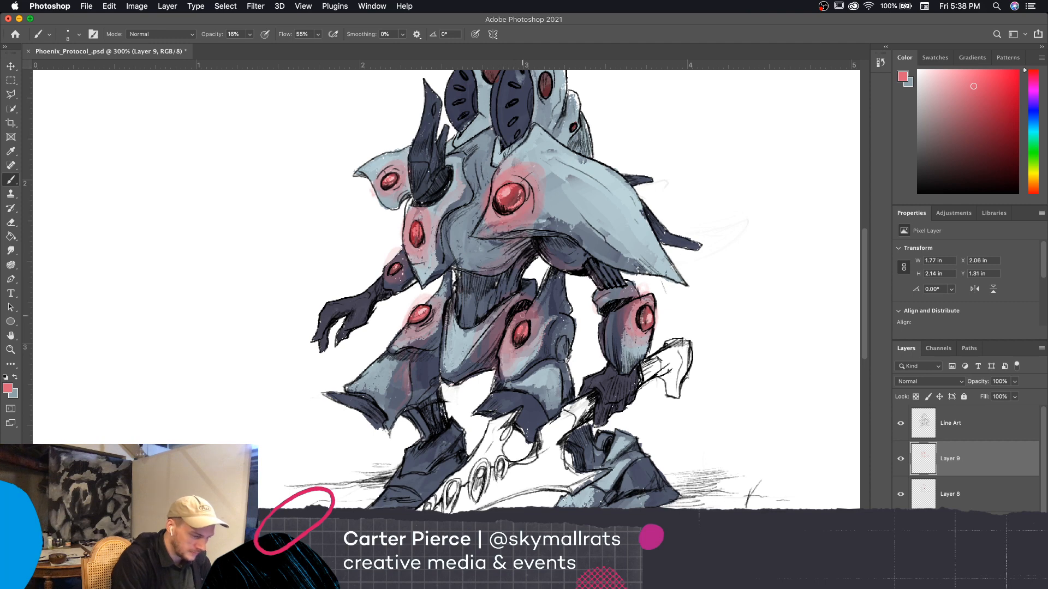
{"action": "scroll", "coordinate": [717, 419], "scroll_direction": "down", "scroll_amount": 5}
{"action": "scroll", "coordinate": [561, 223], "scroll_direction": "up", "scroll_amount": 8}
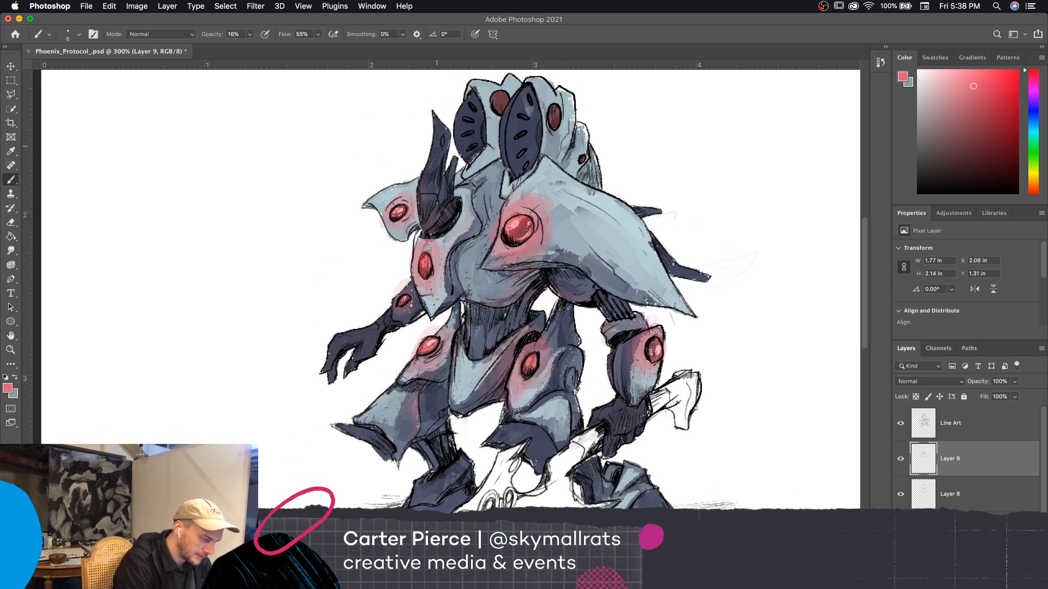
{"action": "scroll", "coordinate": [670, 262], "scroll_direction": "up", "scroll_amount": 3}
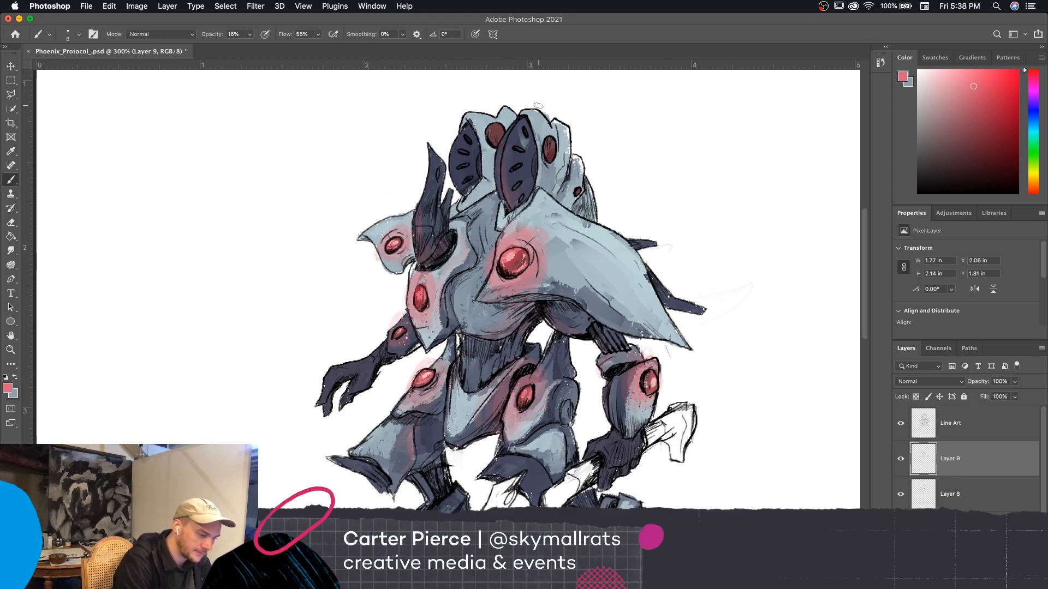
{"action": "key", "text": "bracketleft"}
{"action": "key", "text": "bracketleft"}
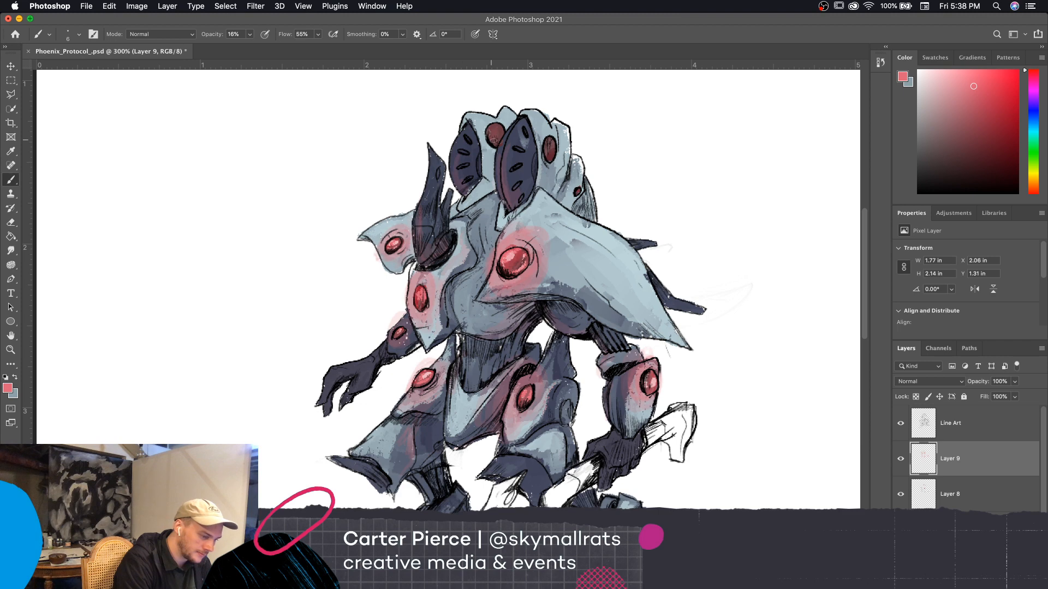
{"action": "left_click_drag", "start_coordinate": [493, 140], "coordinate": [495, 135]}
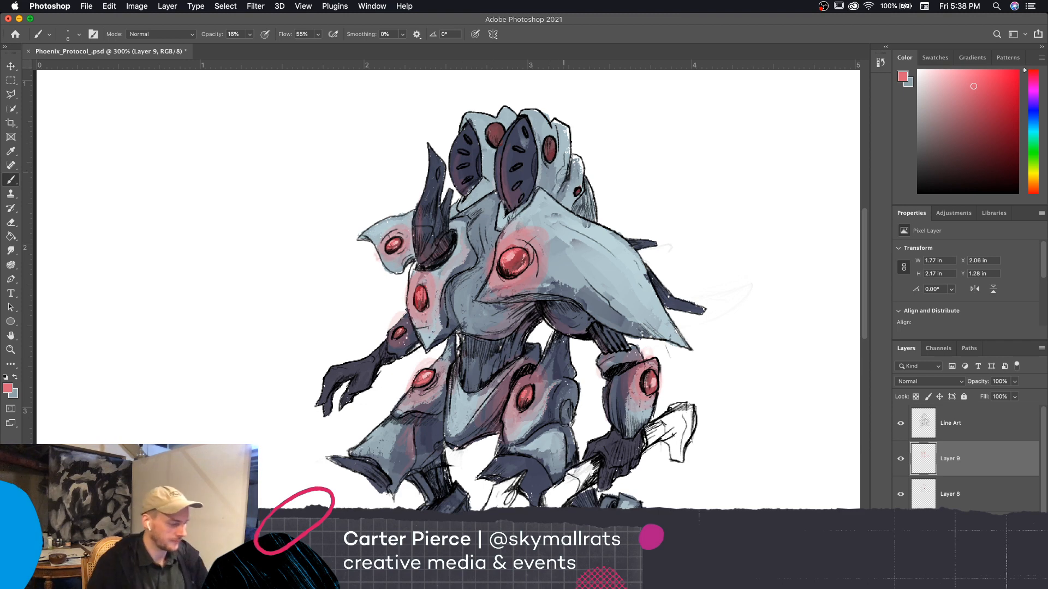
Set the background color to a lighter pink
{"action": "scroll", "coordinate": [744, 415], "scroll_direction": "down", "scroll_amount": 3}
{"action": "scroll", "coordinate": [743, 414], "scroll_direction": "left", "scroll_amount": 1}
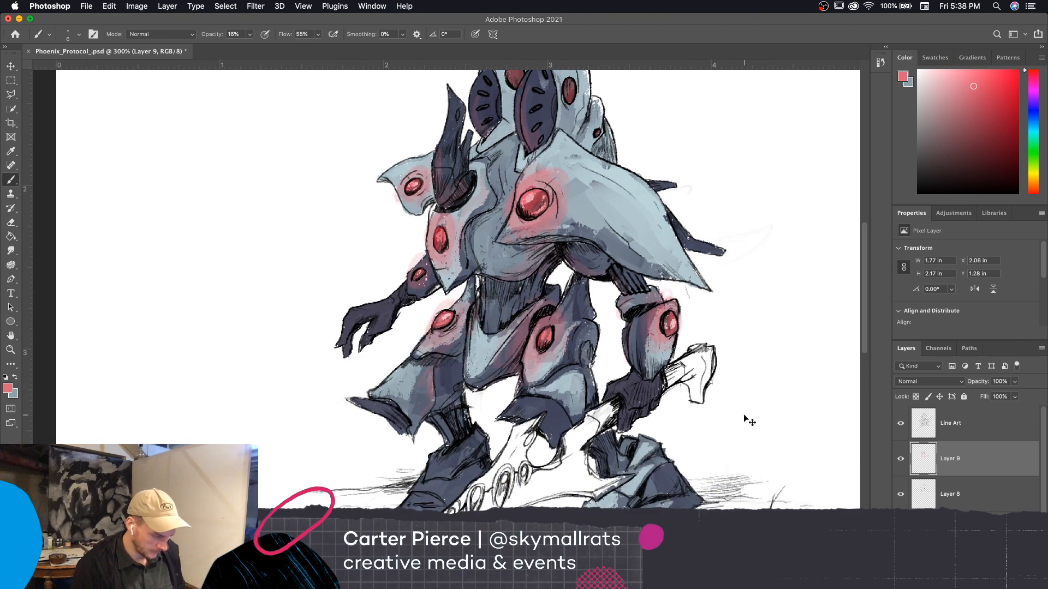
{"action": "key", "text": "super+equal"}
{"action": "scroll", "coordinate": [732, 464], "scroll_direction": "right", "scroll_amount": 2}
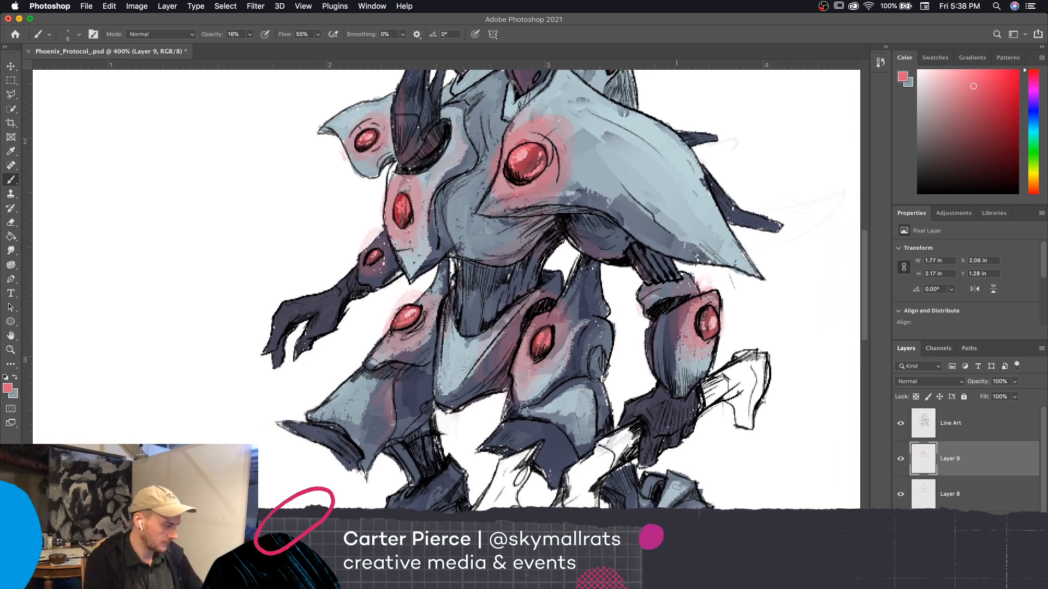
{"action": "left_click", "coordinate": [13, 393]}
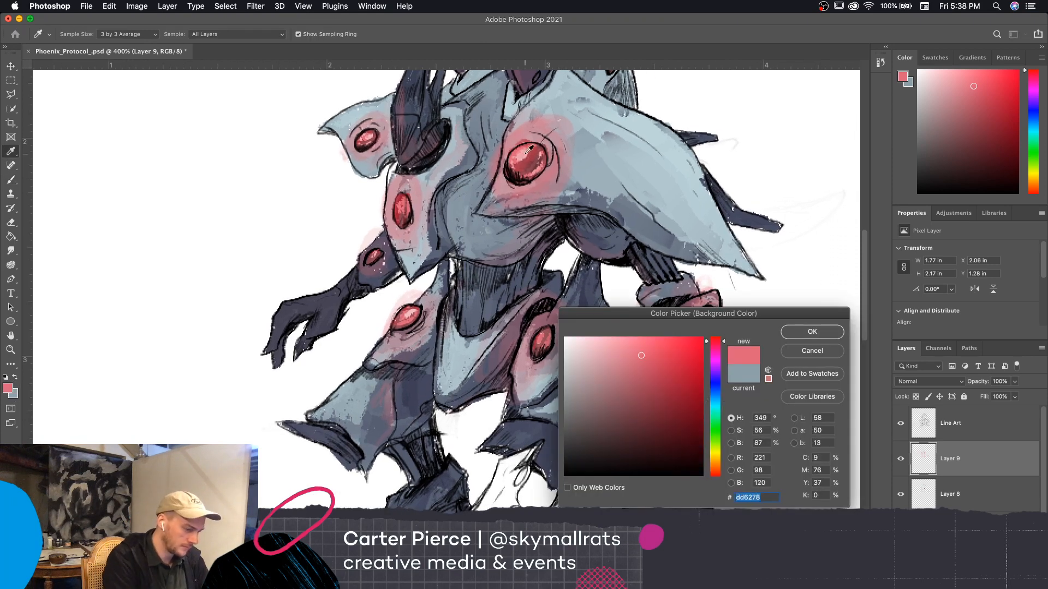
{"action": "left_click", "coordinate": [611, 350]}
{"action": "left_click", "coordinate": [622, 342]}
{"action": "left_click", "coordinate": [811, 333]}
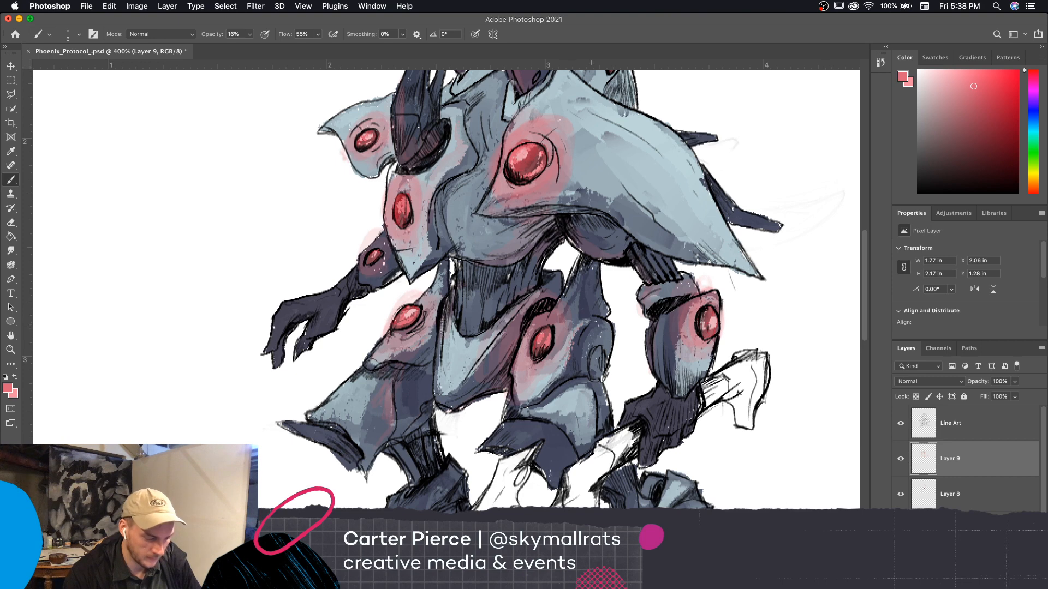
Compare the drawing with and without Layer 9 and examine the whole figure at 200% zoom
{"action": "left_click", "coordinate": [900, 461]}
{"action": "left_click", "coordinate": [901, 461]}
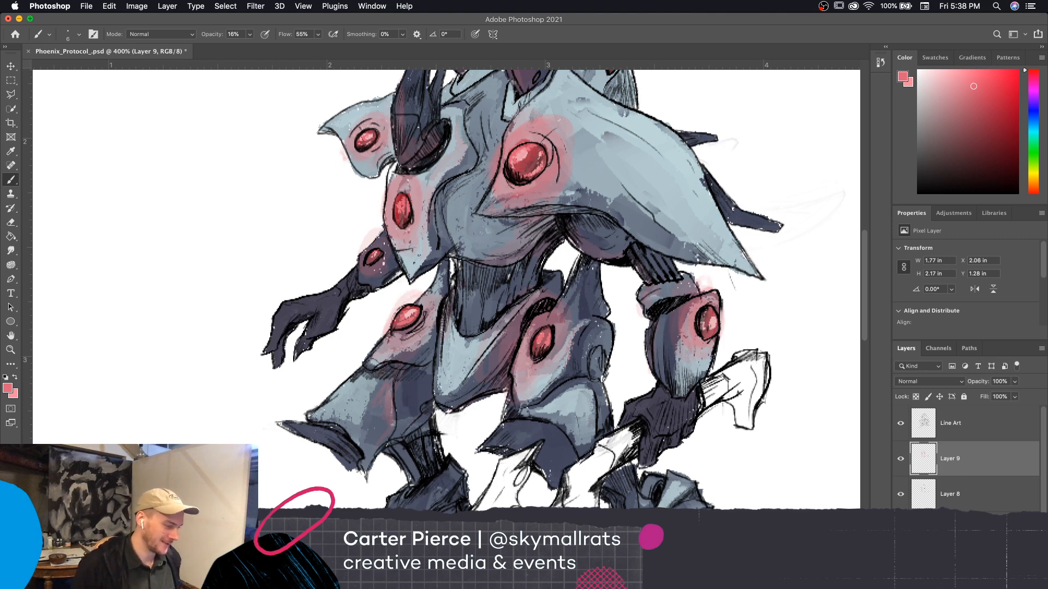
{"action": "key", "text": "super+equal"}
{"action": "key", "text": "super+minus"}
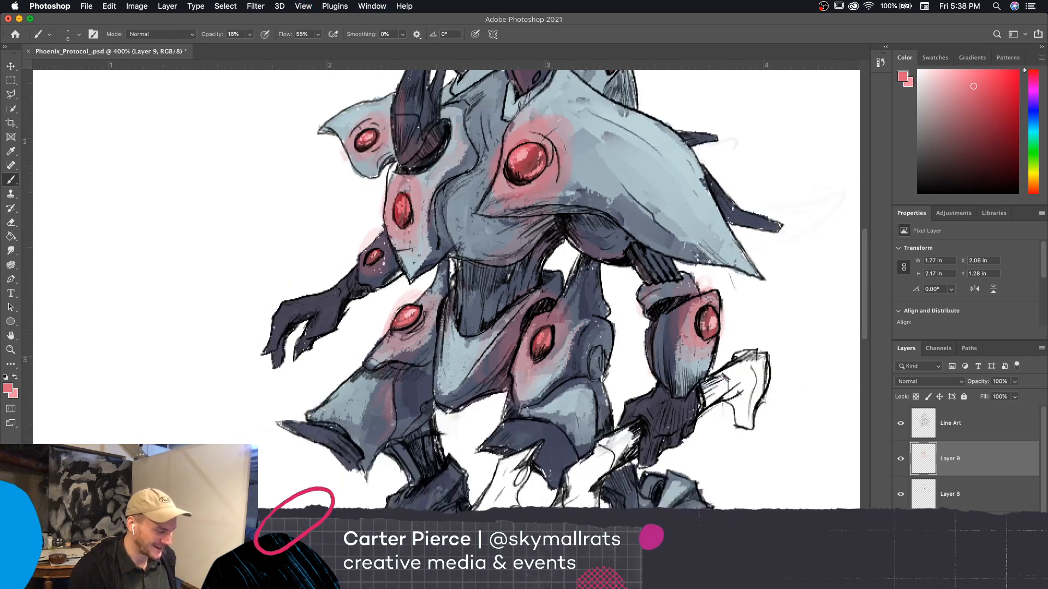
{"action": "key", "text": "super+minus"}
{"action": "key", "text": "super+minus"}
{"action": "key", "text": "super+minus"}
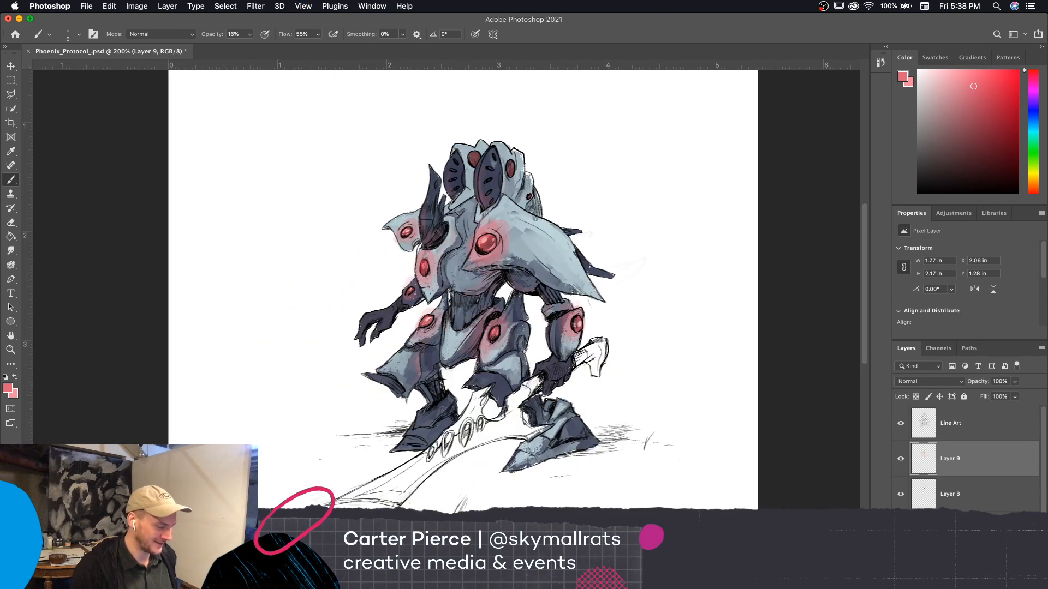
{"action": "key", "text": "super+equal"}
{"action": "key", "text": "super+equal"}
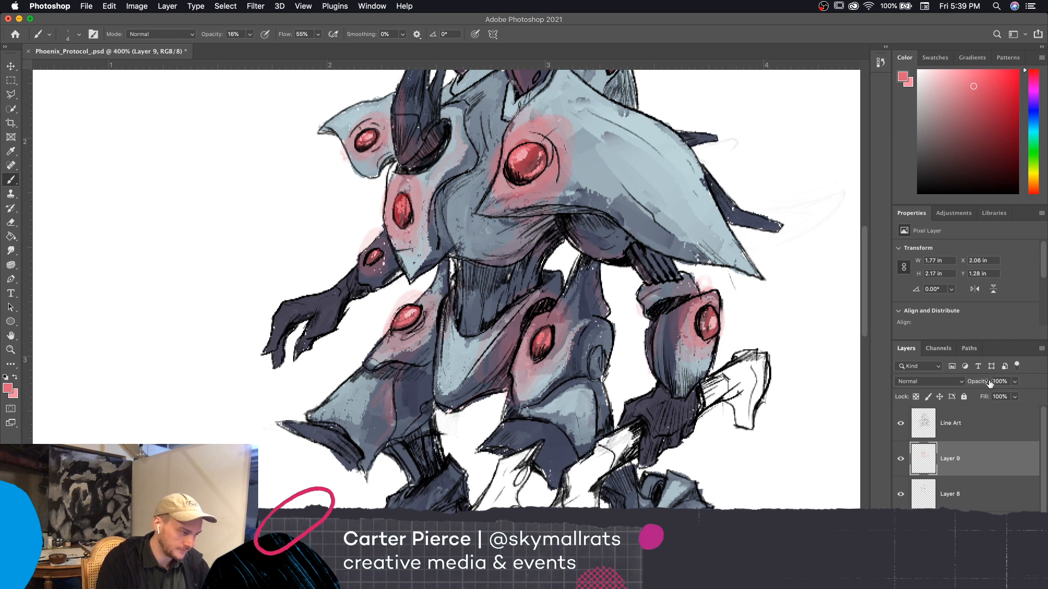
Raise the brush opacity to 82% and lock the transparent pixels of the Line Art layer
{"action": "left_click_drag", "start_coordinate": [216, 38], "coordinate": [247, 49]}
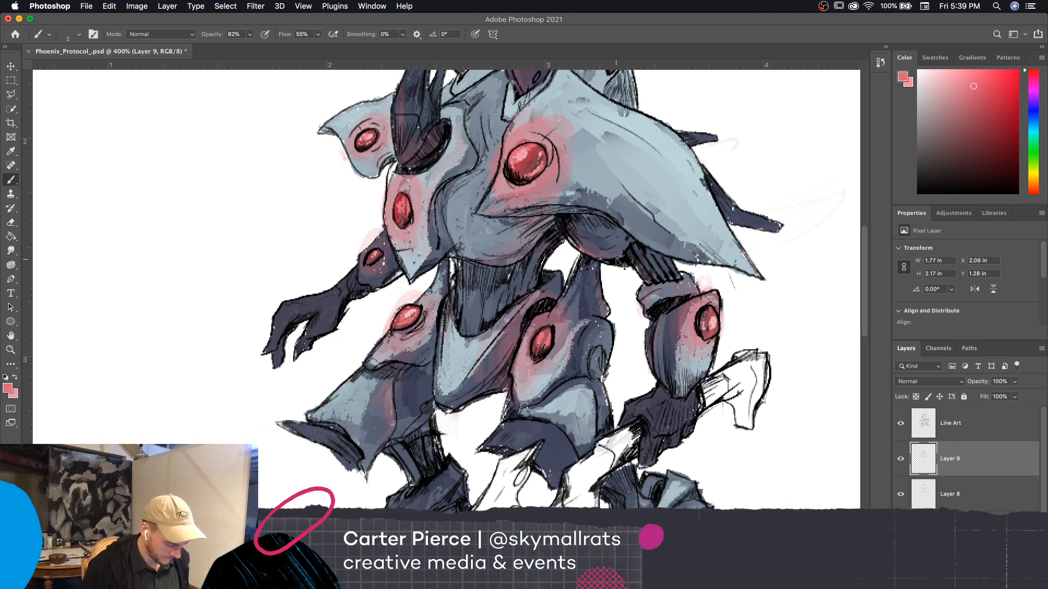
{"action": "key", "text": "super+equal"}
{"action": "left_click", "coordinate": [952, 423]}
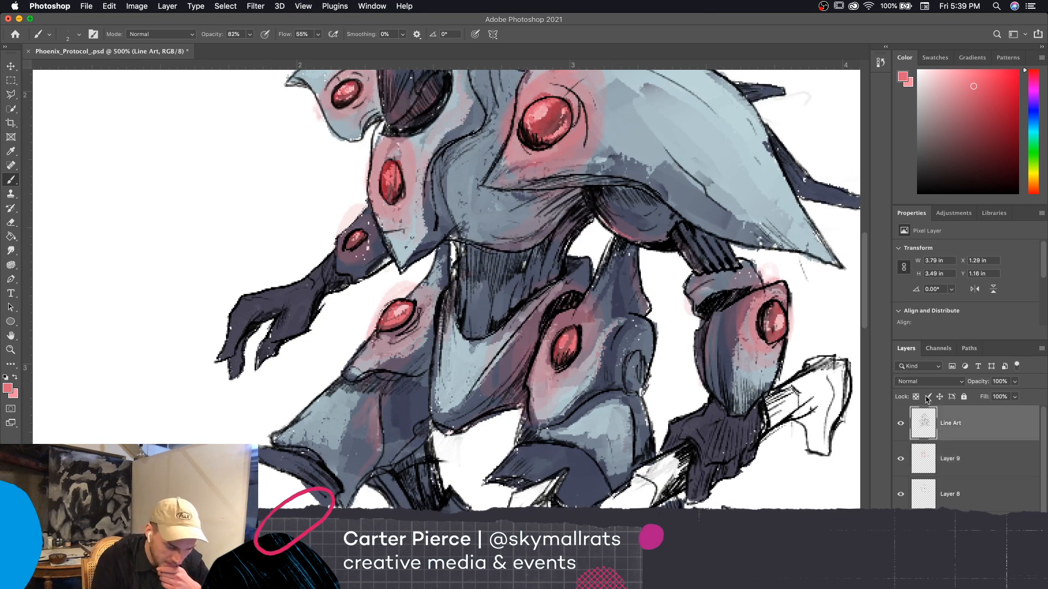
{"action": "left_click", "coordinate": [915, 396]}
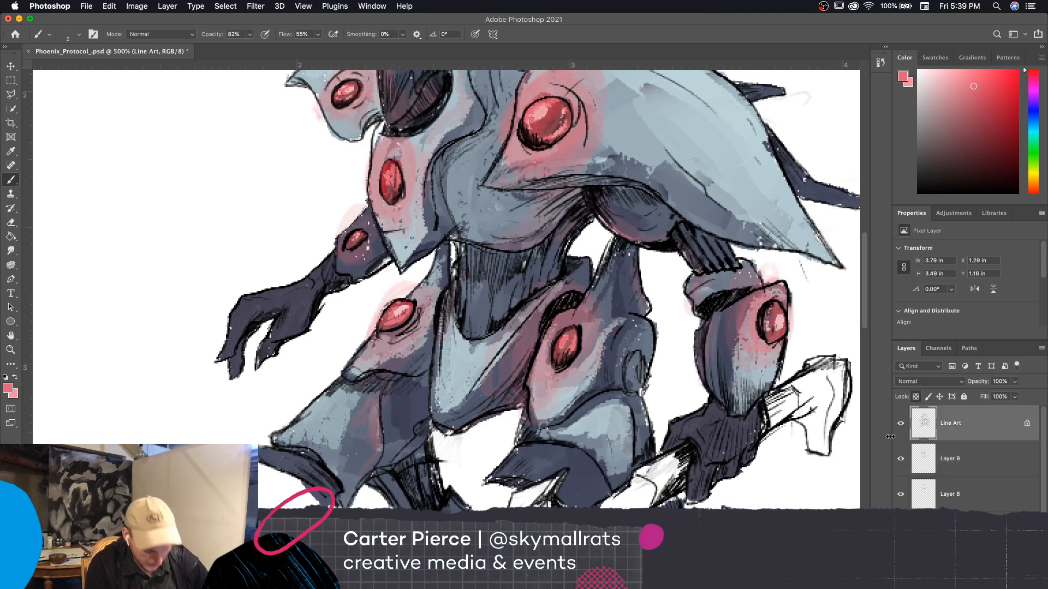
Recolor the ink lines pink along the underside of the upper arm beneath the large shoulder plate, using a larger brush
{"action": "key", "text": "bracketright"}
{"action": "key", "text": "bracketright"}
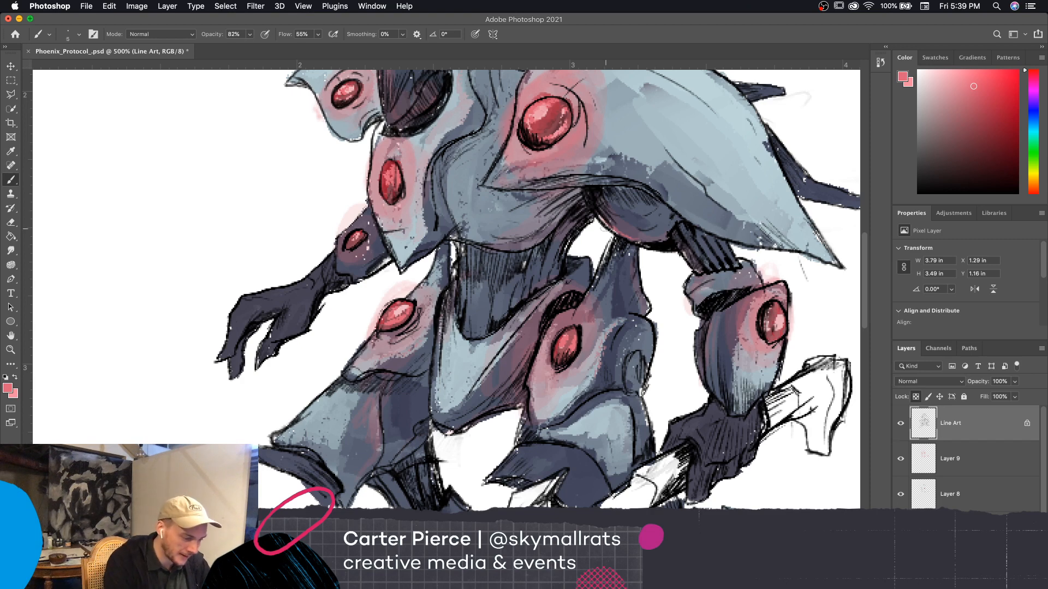
{"action": "left_click_drag", "start_coordinate": [609, 235], "coordinate": [684, 244]}
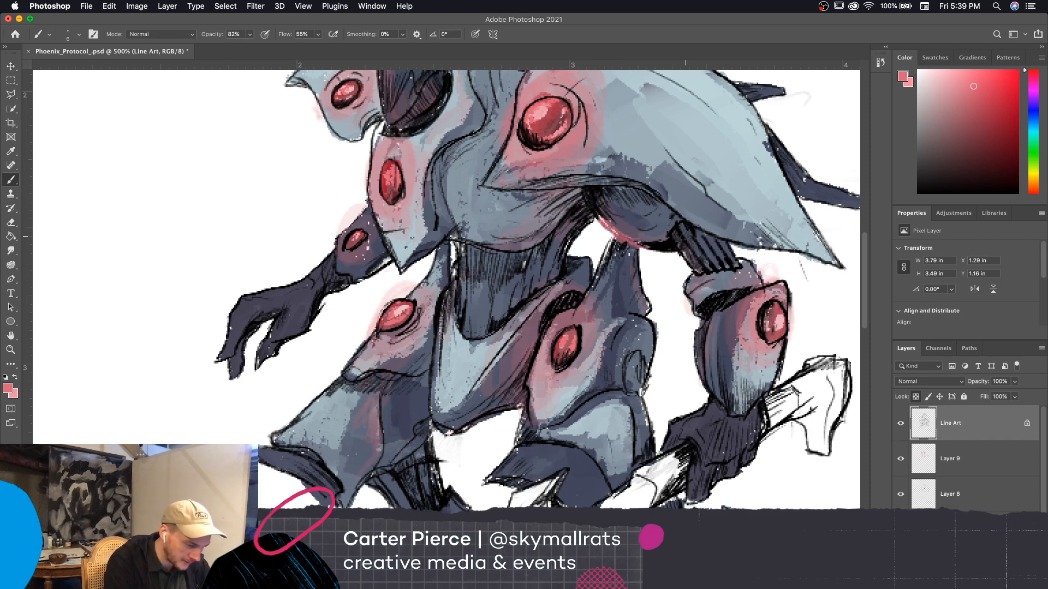
Paint pink reflected light along the underside of the upper arm and the forearm's inner edge on Layer 9 at 43% brush opacity
{"action": "key", "text": "bracketleft"}
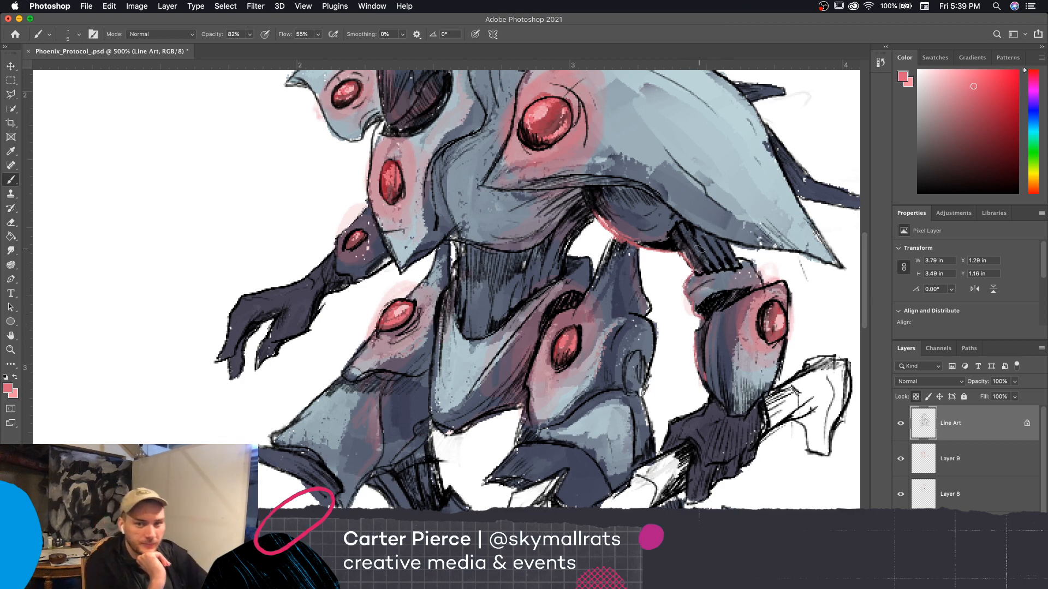
{"action": "left_click", "coordinate": [976, 461]}
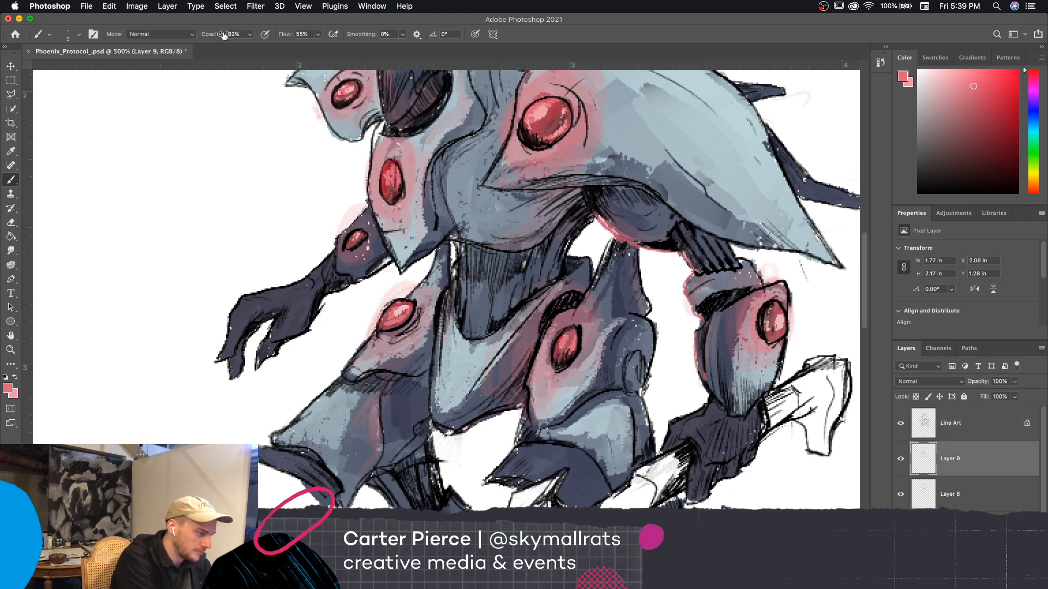
{"action": "left_click_drag", "start_coordinate": [213, 35], "coordinate": [192, 50]}
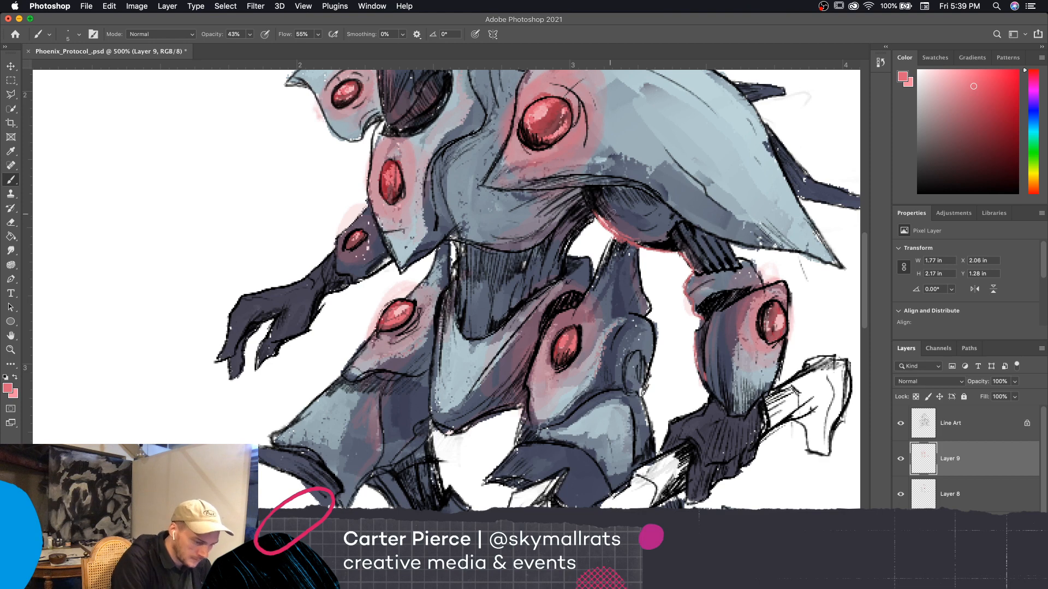
{"action": "key", "text": "]"}
{"action": "left_click_drag", "start_coordinate": [598, 209], "coordinate": [649, 240]}
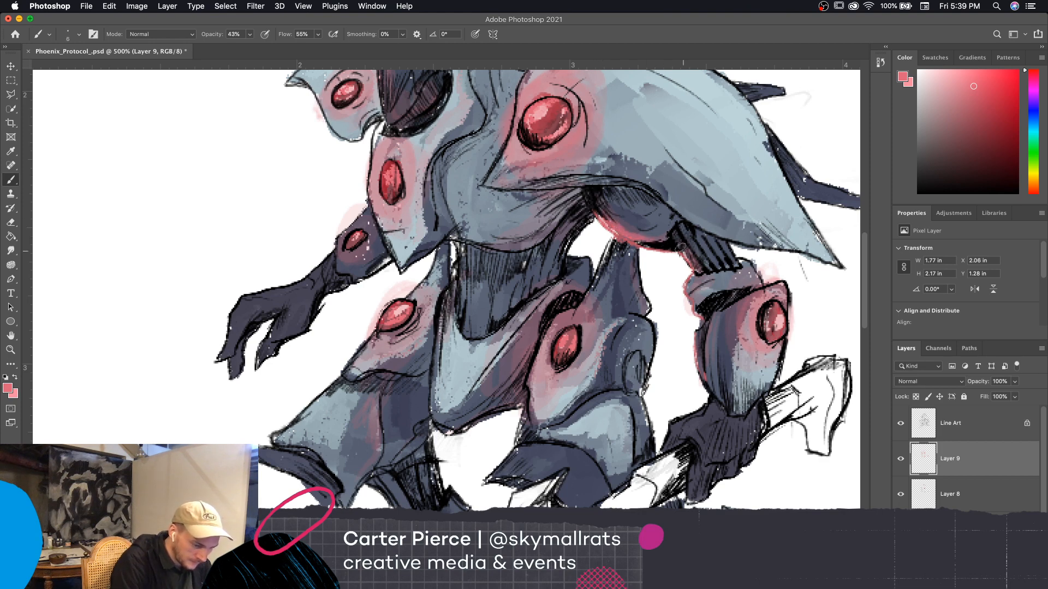
{"action": "left_click_drag", "start_coordinate": [695, 303], "coordinate": [711, 381]}
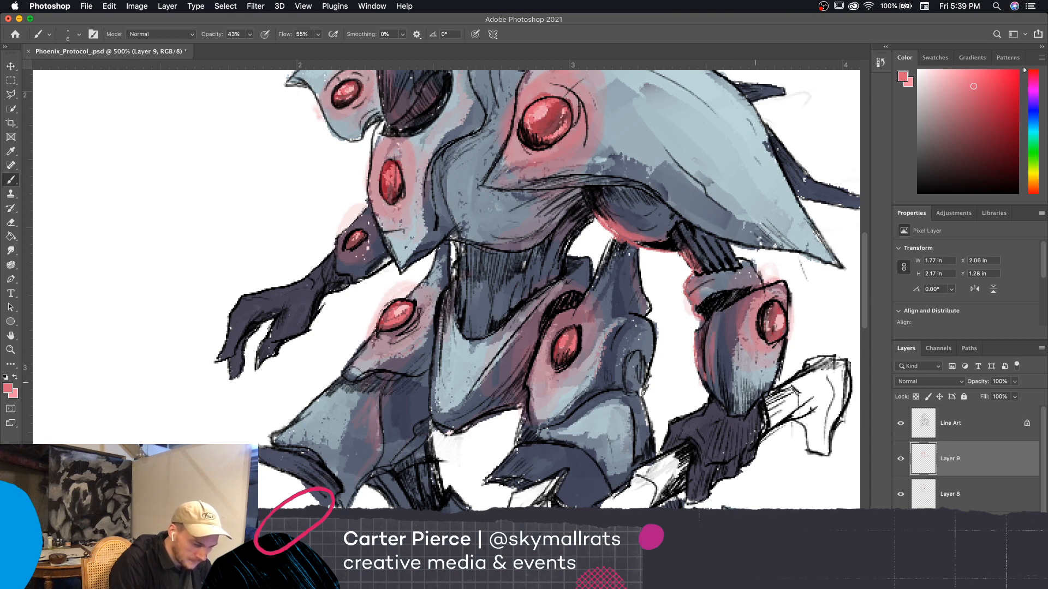
Add thin pink strokes along the underside of the torso and the waist using a size 3 brush
{"action": "mouse_move", "coordinate": [834, 453]}
{"action": "left_mouse_down"}
{"action": "mouse_move", "coordinate": [797, 480]}
{"action": "mouse_move", "coordinate": [763, 481]}
{"action": "mouse_move", "coordinate": [757, 410]}
{"action": "left_mouse_up"}
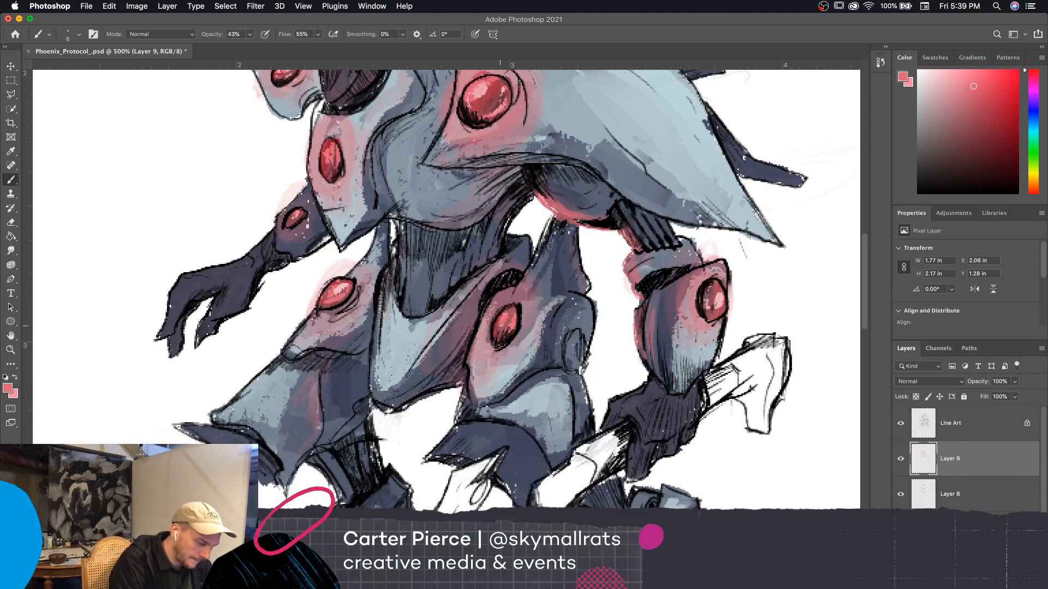
{"action": "key", "text": "bracketleft"}
{"action": "key", "text": "bracketleft"}
{"action": "key", "text": "bracketleft"}
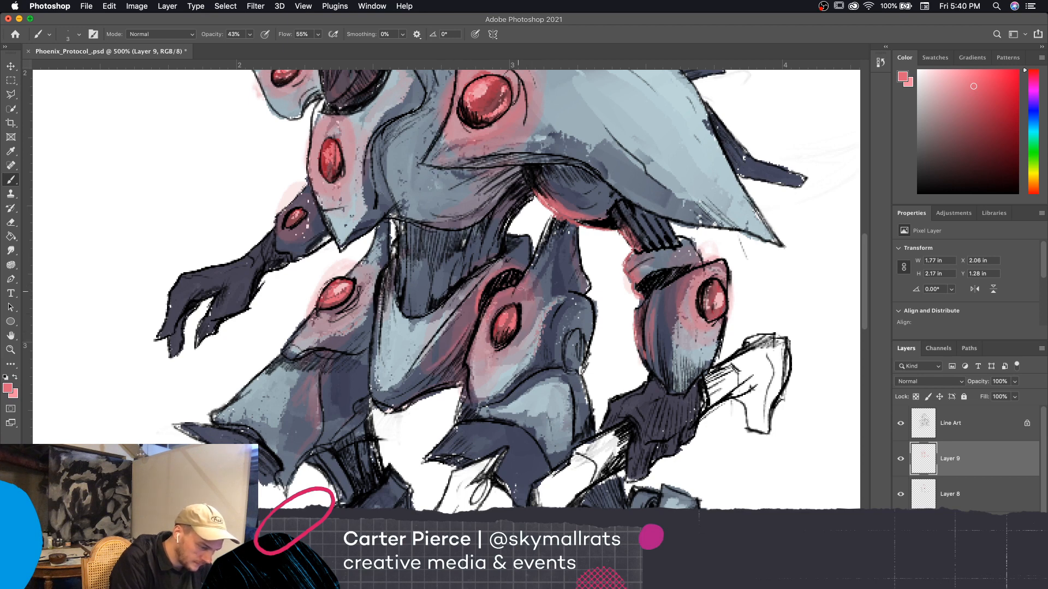
{"action": "left_click_drag", "start_coordinate": [461, 214], "coordinate": [540, 244]}
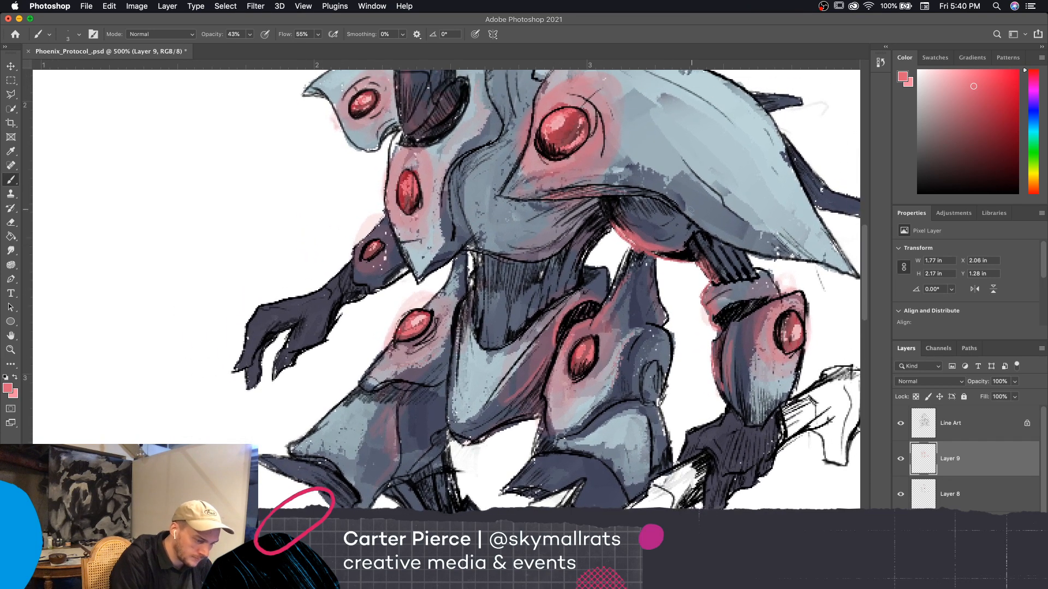
{"action": "scroll", "coordinate": [691, 210], "scroll_direction": "right", "scroll_amount": 3}
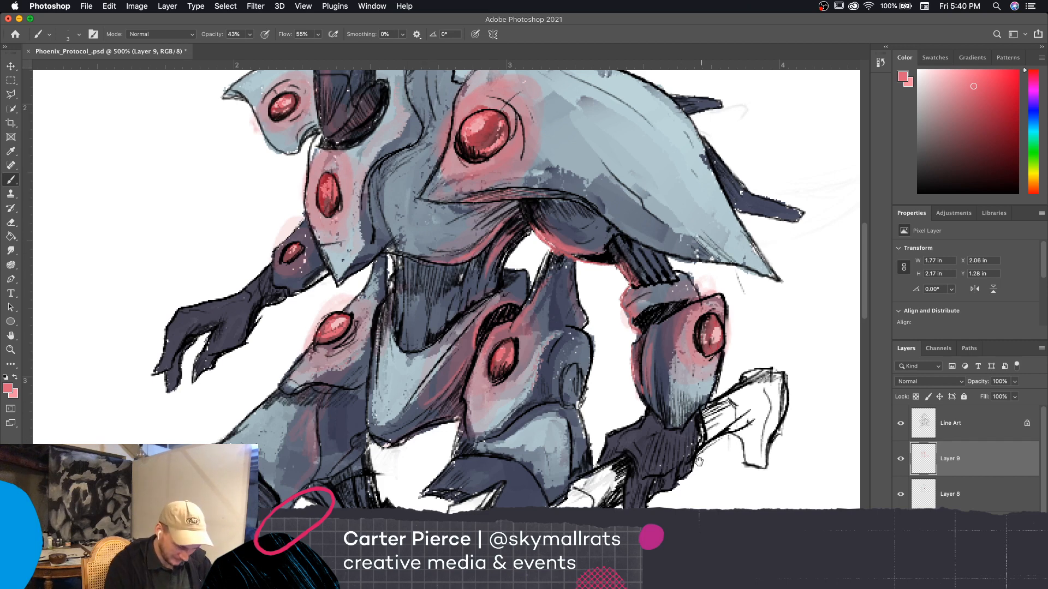
Paint thin pink accents on the hand gripping the sword handle and along the upper edge of the adjacent thigh armor
{"action": "mouse_move", "coordinate": [704, 455]}
{"action": "left_mouse_down"}
{"action": "mouse_move", "coordinate": [700, 463]}
{"action": "mouse_move", "coordinate": [719, 441]}
{"action": "mouse_move", "coordinate": [703, 385]}
{"action": "mouse_move", "coordinate": [754, 350]}
{"action": "left_mouse_up"}
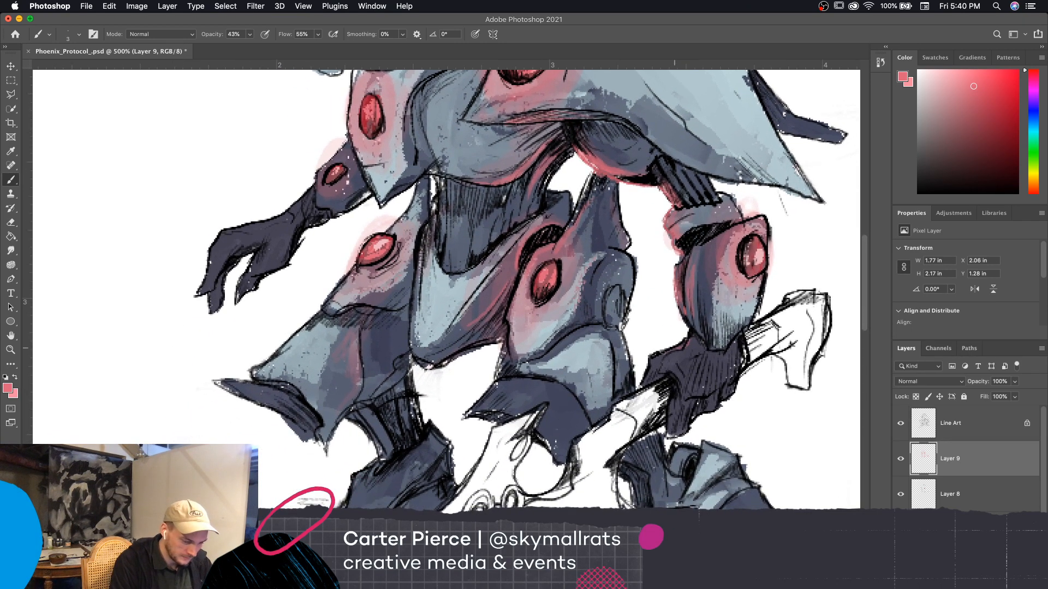
{"action": "mouse_move", "coordinate": [663, 352]}
{"action": "left_mouse_down"}
{"action": "mouse_move", "coordinate": [643, 382]}
{"action": "mouse_move", "coordinate": [689, 341]}
{"action": "left_mouse_up"}
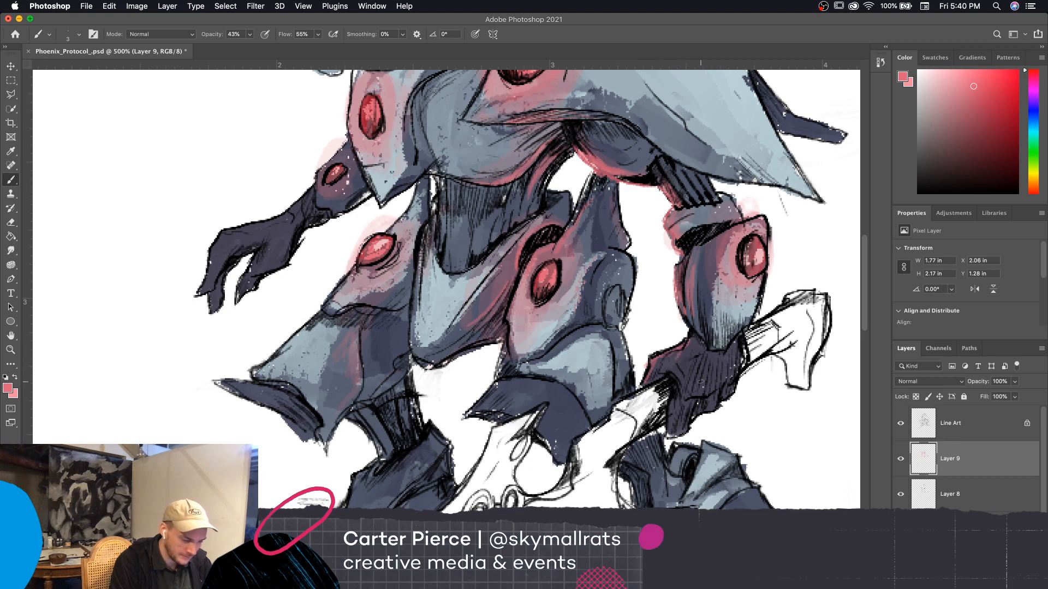
{"action": "left_click_drag", "start_coordinate": [701, 382], "coordinate": [697, 406]}
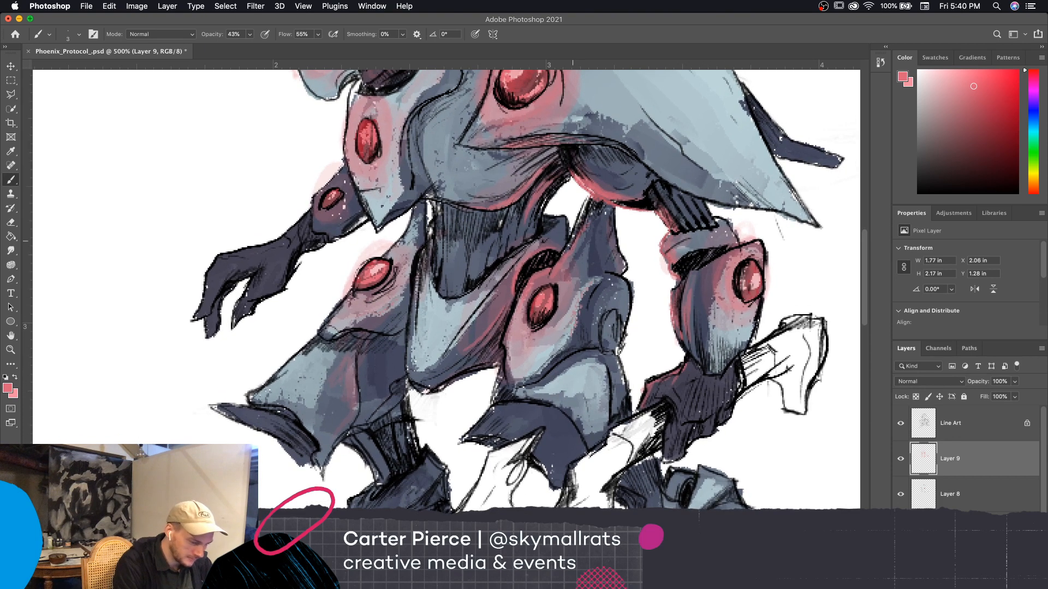
{"action": "left_click_drag", "start_coordinate": [616, 257], "coordinate": [601, 279]}
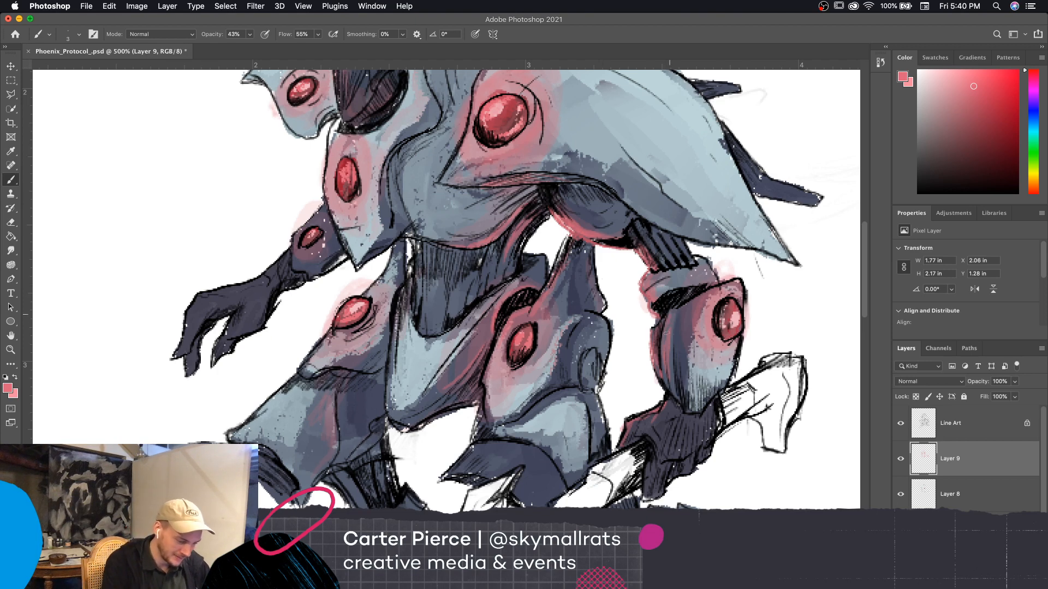
{"action": "left_click_drag", "start_coordinate": [757, 391], "coordinate": [763, 413]}
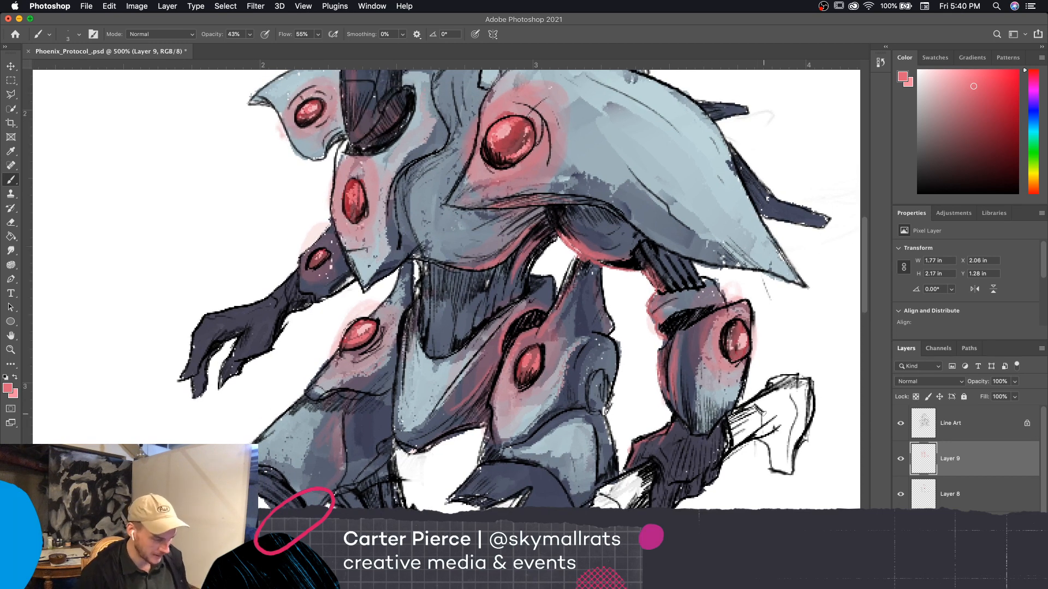
{"action": "mouse_move", "coordinate": [741, 491]}
{"action": "left_mouse_down"}
{"action": "mouse_move", "coordinate": [773, 503]}
{"action": "mouse_move", "coordinate": [797, 446]}
{"action": "mouse_move", "coordinate": [781, 490]}
{"action": "mouse_move", "coordinate": [753, 498]}
{"action": "mouse_move", "coordinate": [745, 517]}
{"action": "left_mouse_up"}
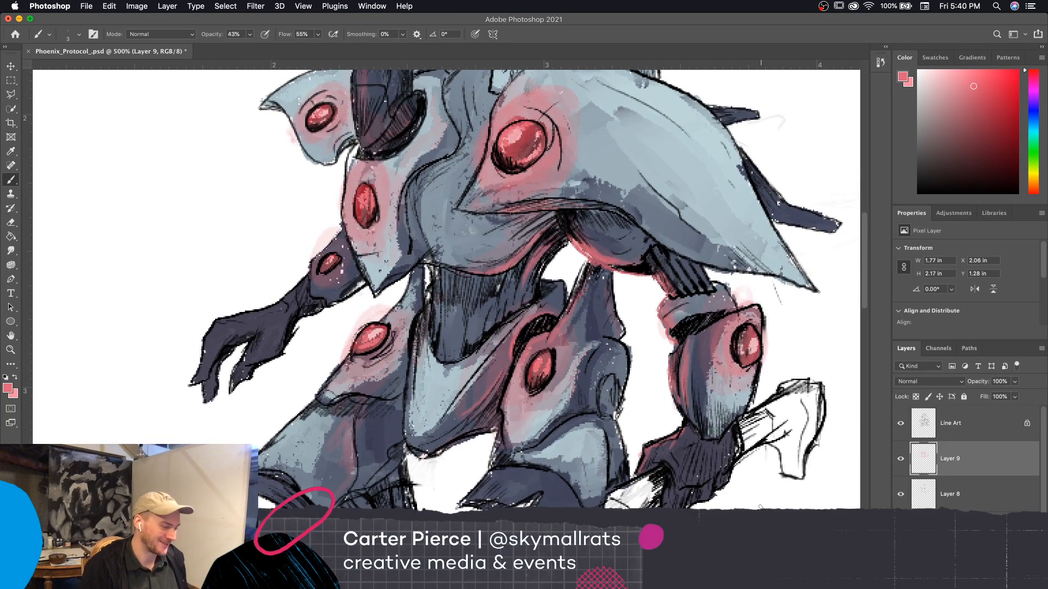
Swap to the lighter pink and brush highlights around the red disc on the large shoulder plate, reducing the brush size to 4
{"action": "key", "text": "super+minus"}
{"action": "key", "text": "super+plus"}
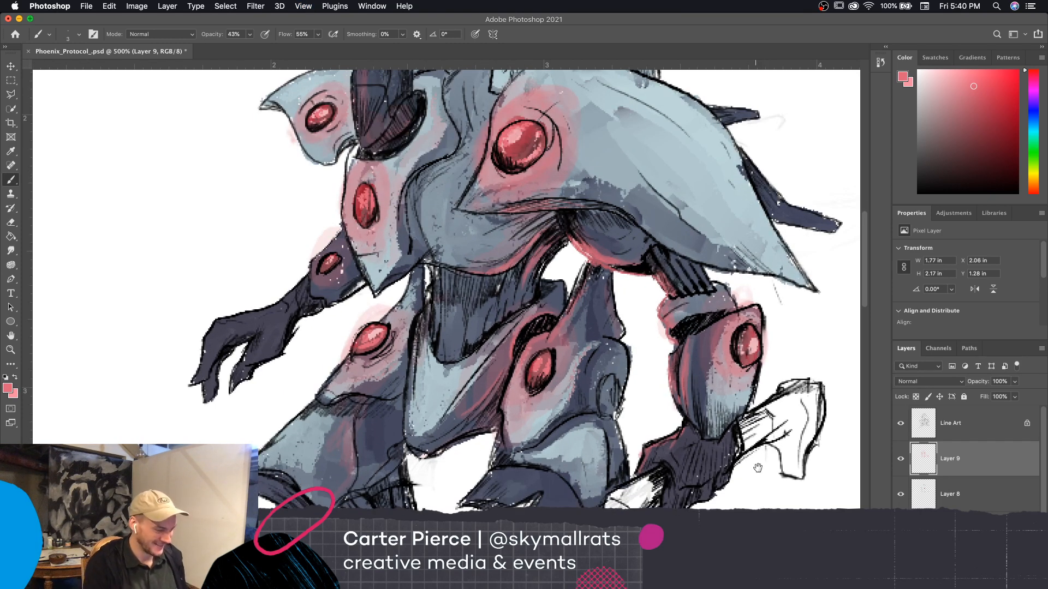
{"action": "left_click_drag", "start_coordinate": [758, 468], "coordinate": [759, 493]}
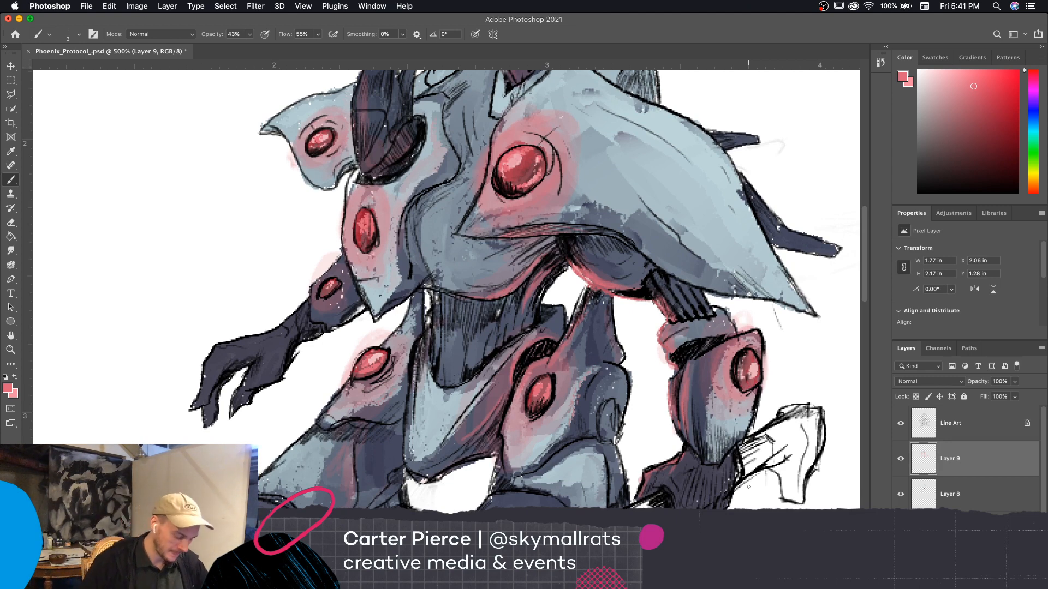
{"action": "left_click", "coordinate": [14, 378]}
{"action": "key", "text": "bracketright"}
{"action": "key", "text": "bracketright"}
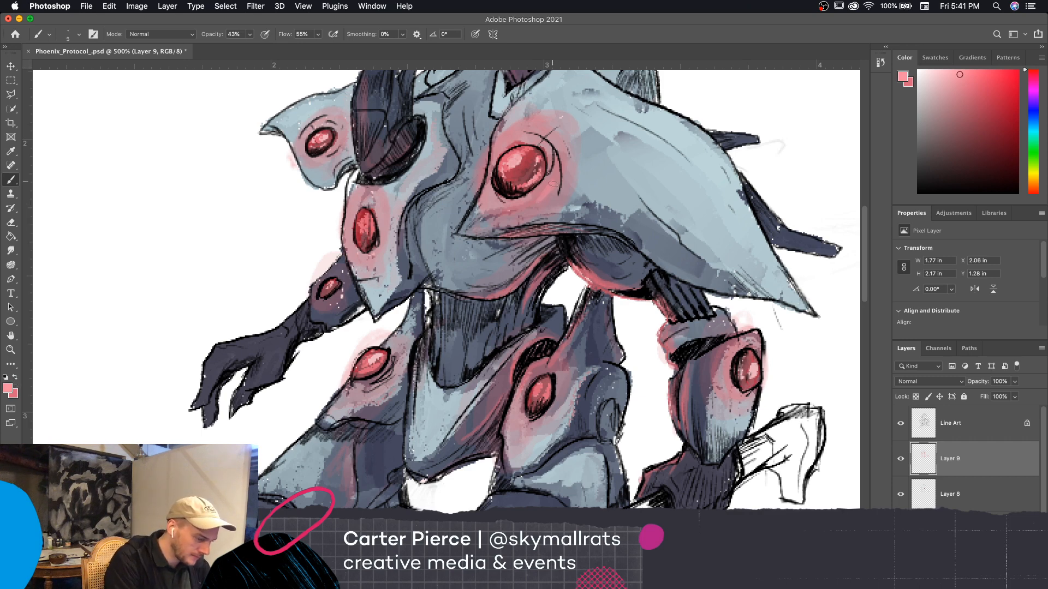
{"action": "left_click_drag", "start_coordinate": [541, 200], "coordinate": [556, 157]}
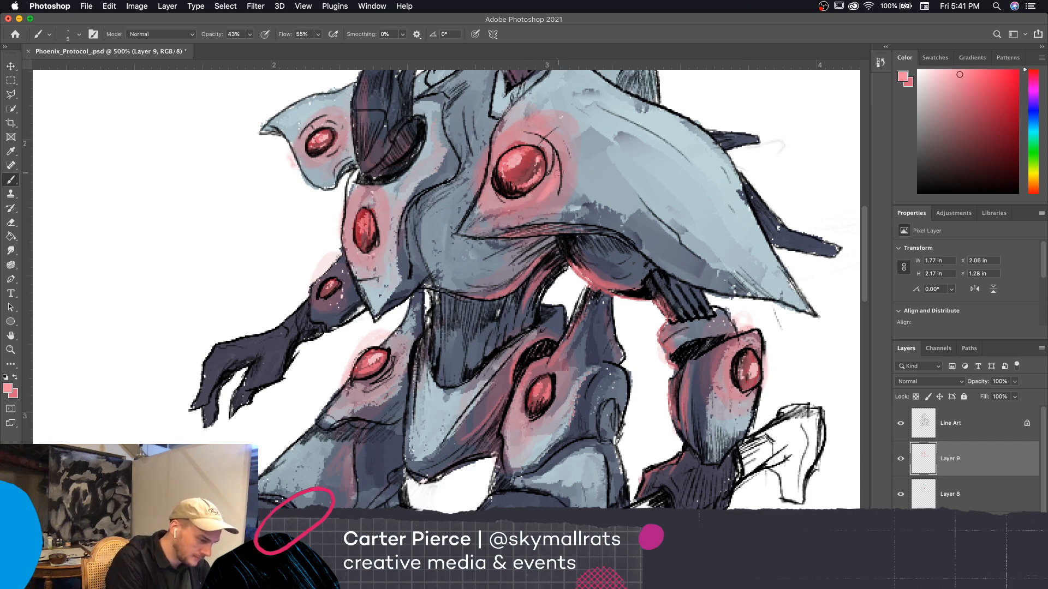
{"action": "key", "text": "bracketleft"}
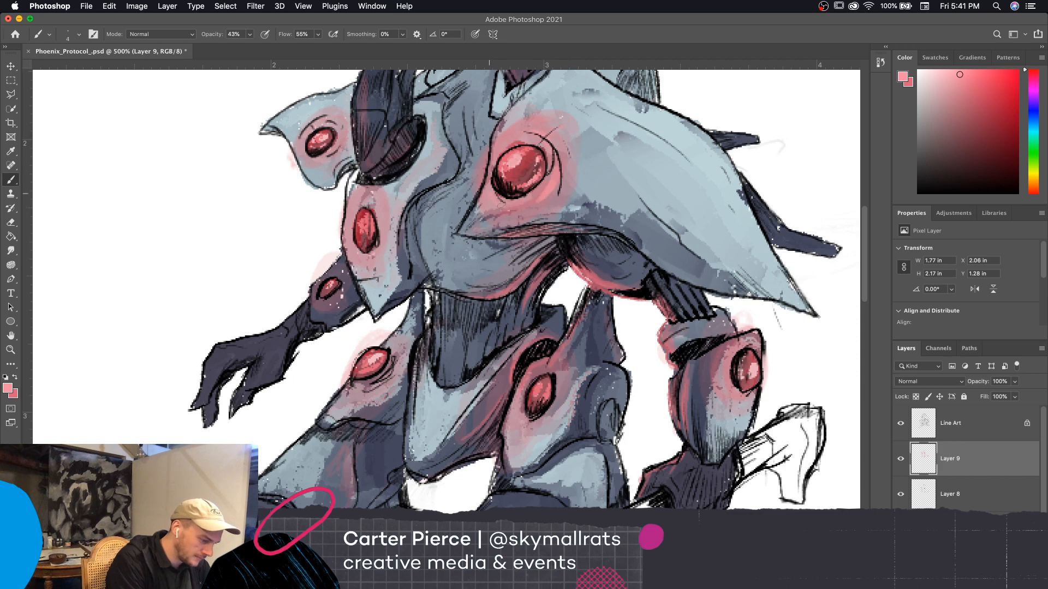
{"action": "left_click_drag", "start_coordinate": [501, 205], "coordinate": [527, 208]}
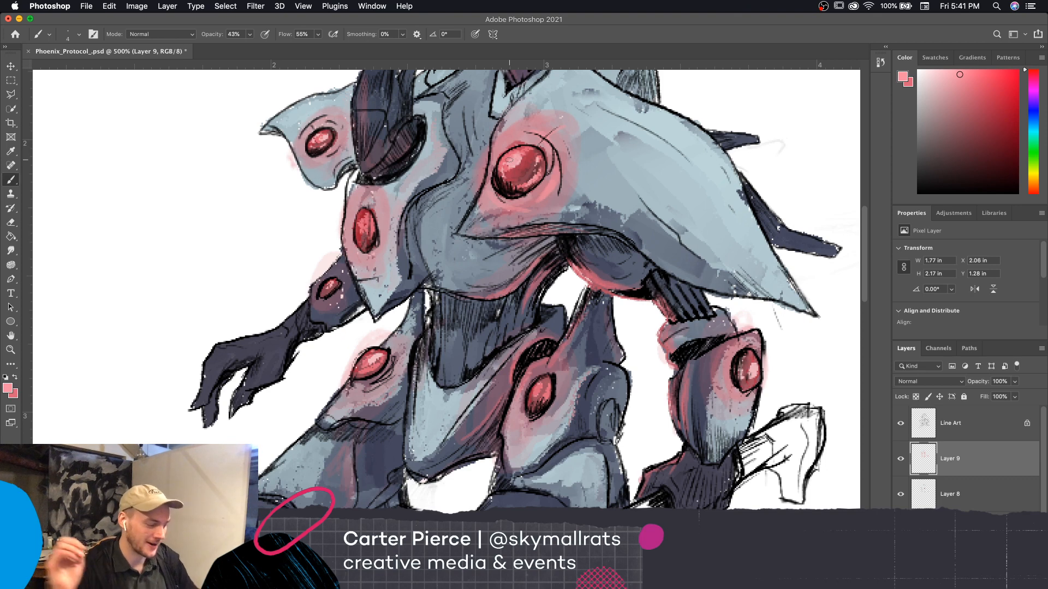
Examine the colored figure both in close-up and as a whole at 200% and 300% zoom, and switch to OBS
{"action": "key", "text": "super+minus"}
{"action": "key", "text": "super+minus"}
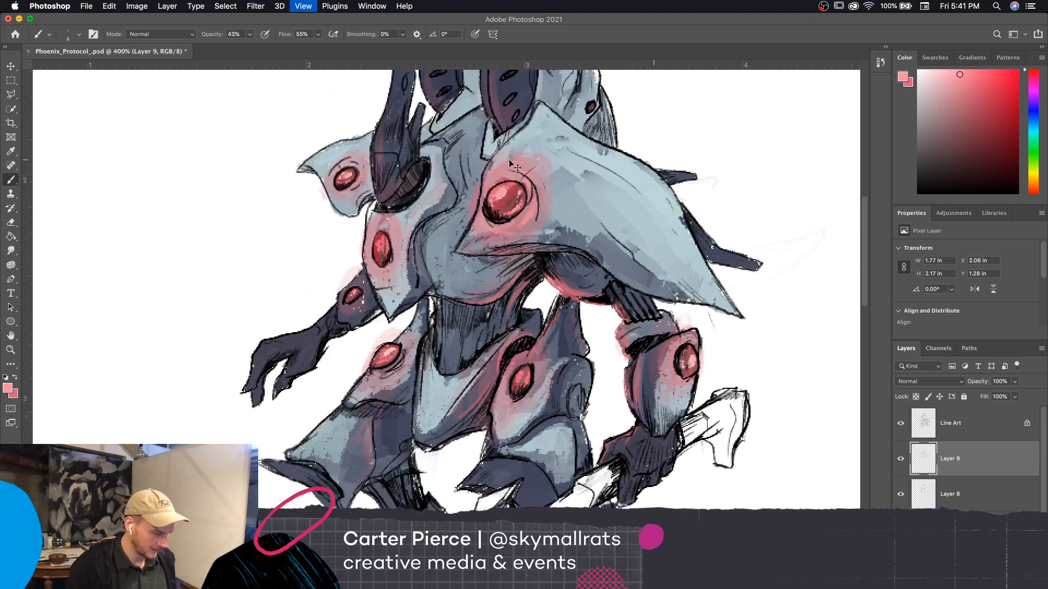
{"action": "key", "text": "super+minus"}
{"action": "key", "text": "super+equal"}
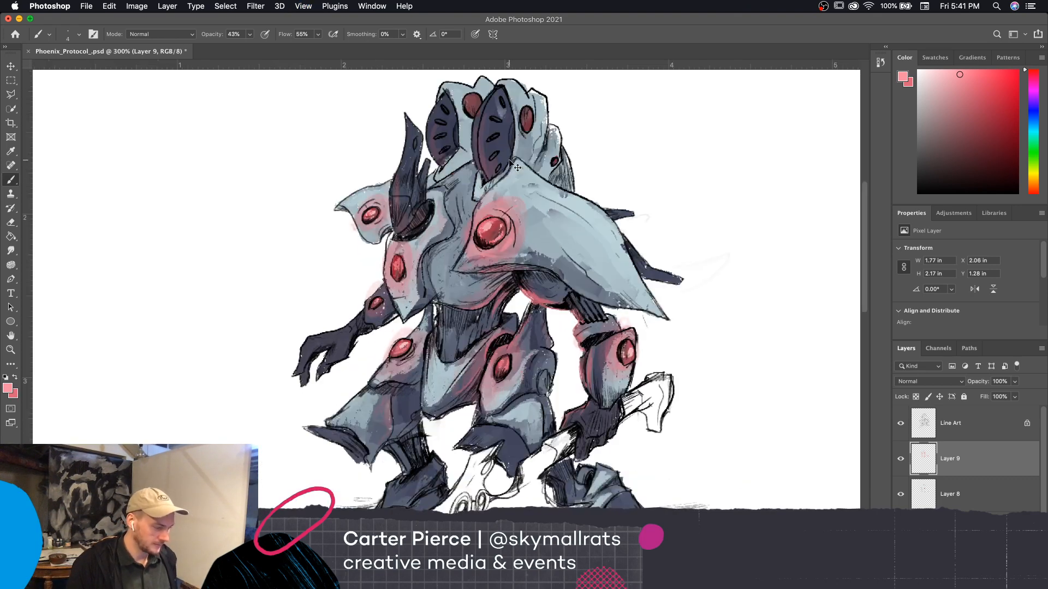
{"action": "key", "text": "super+equal"}
{"action": "left_click_drag", "start_coordinate": [724, 417], "coordinate": [765, 446]}
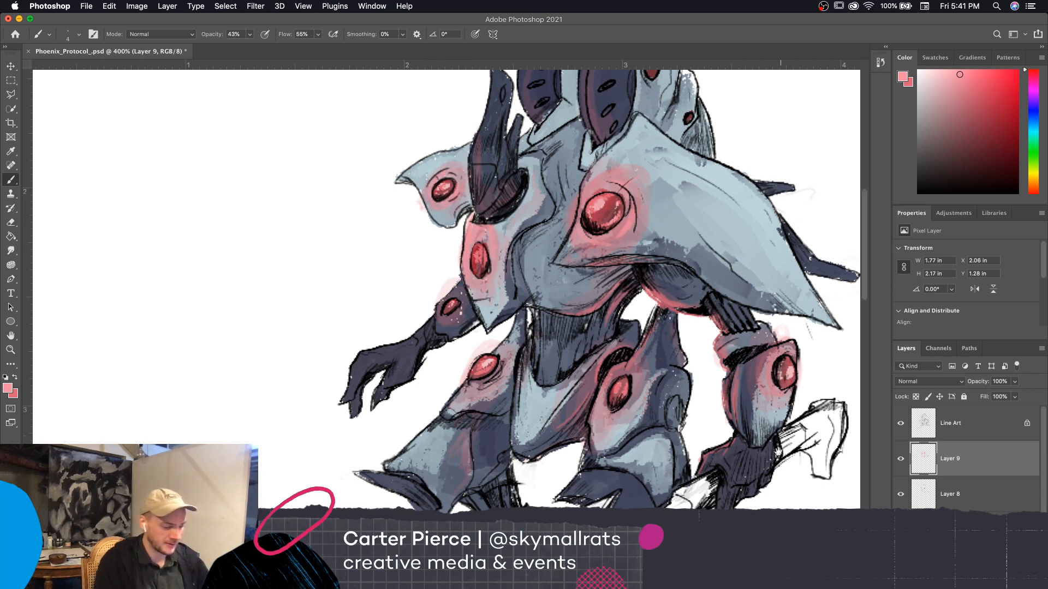
{"action": "left_click_drag", "start_coordinate": [780, 454], "coordinate": [760, 434]}
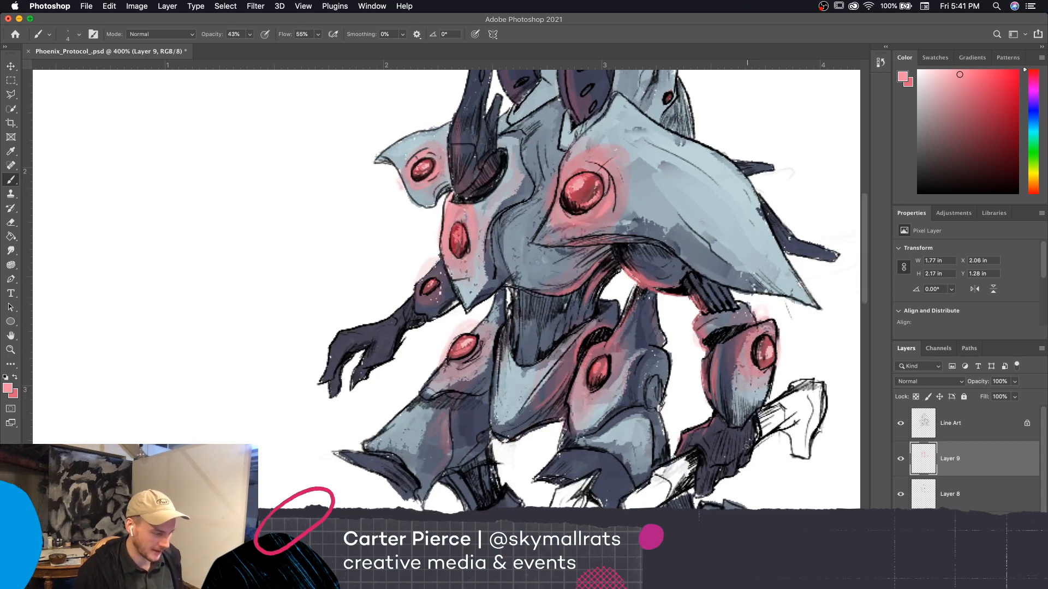
{"action": "key", "text": "super+equal"}
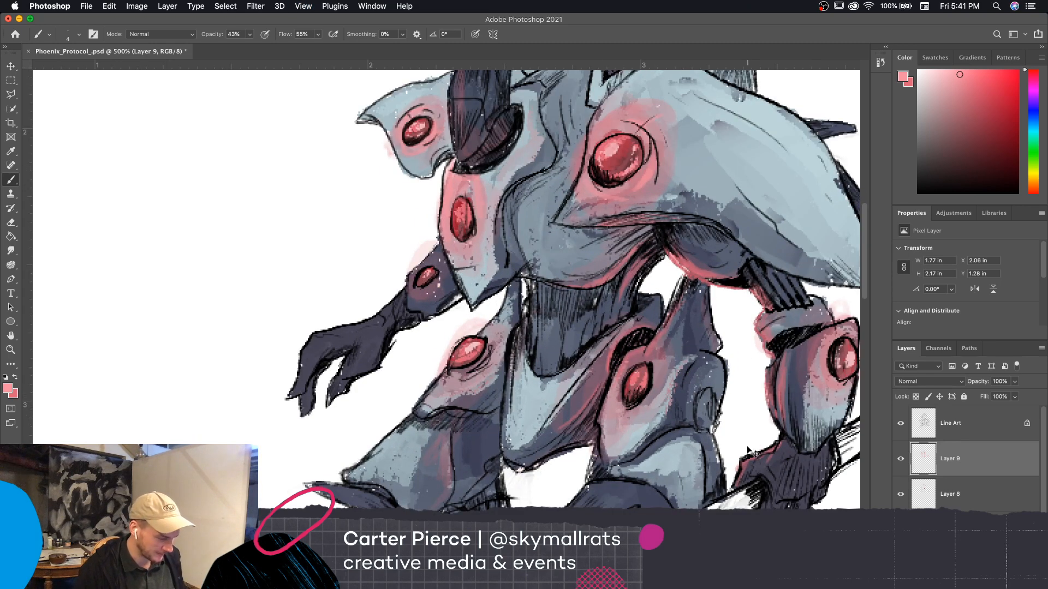
{"action": "key", "text": "super+1"}
{"action": "key", "text": "super+plus"}
{"action": "key", "text": "super+plus"}
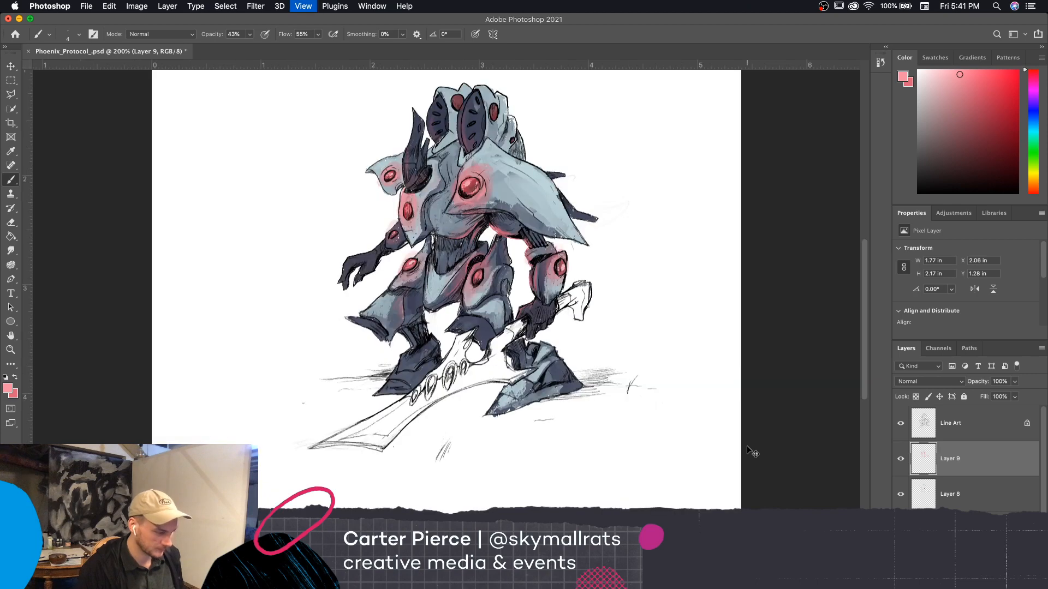
{"action": "left_click_drag", "start_coordinate": [747, 446], "coordinate": [776, 550]}
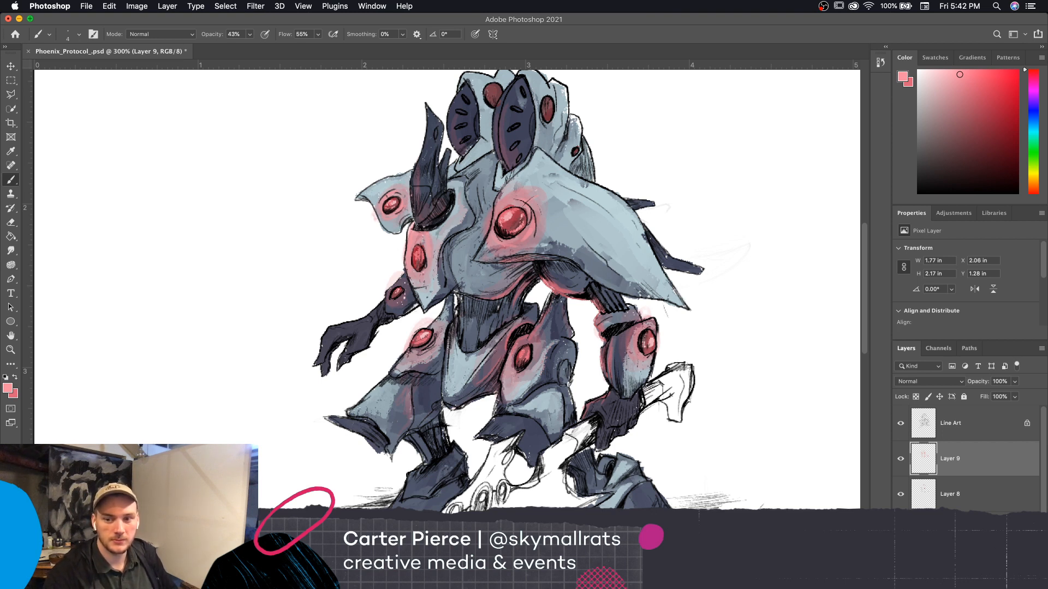
{"action": "key", "text": "super+Tab"}
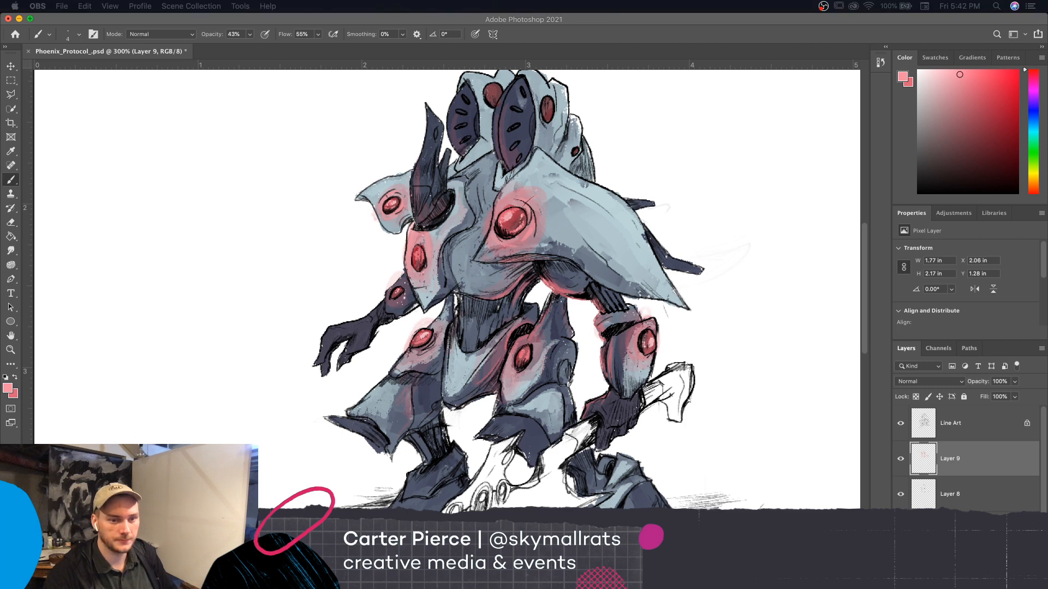